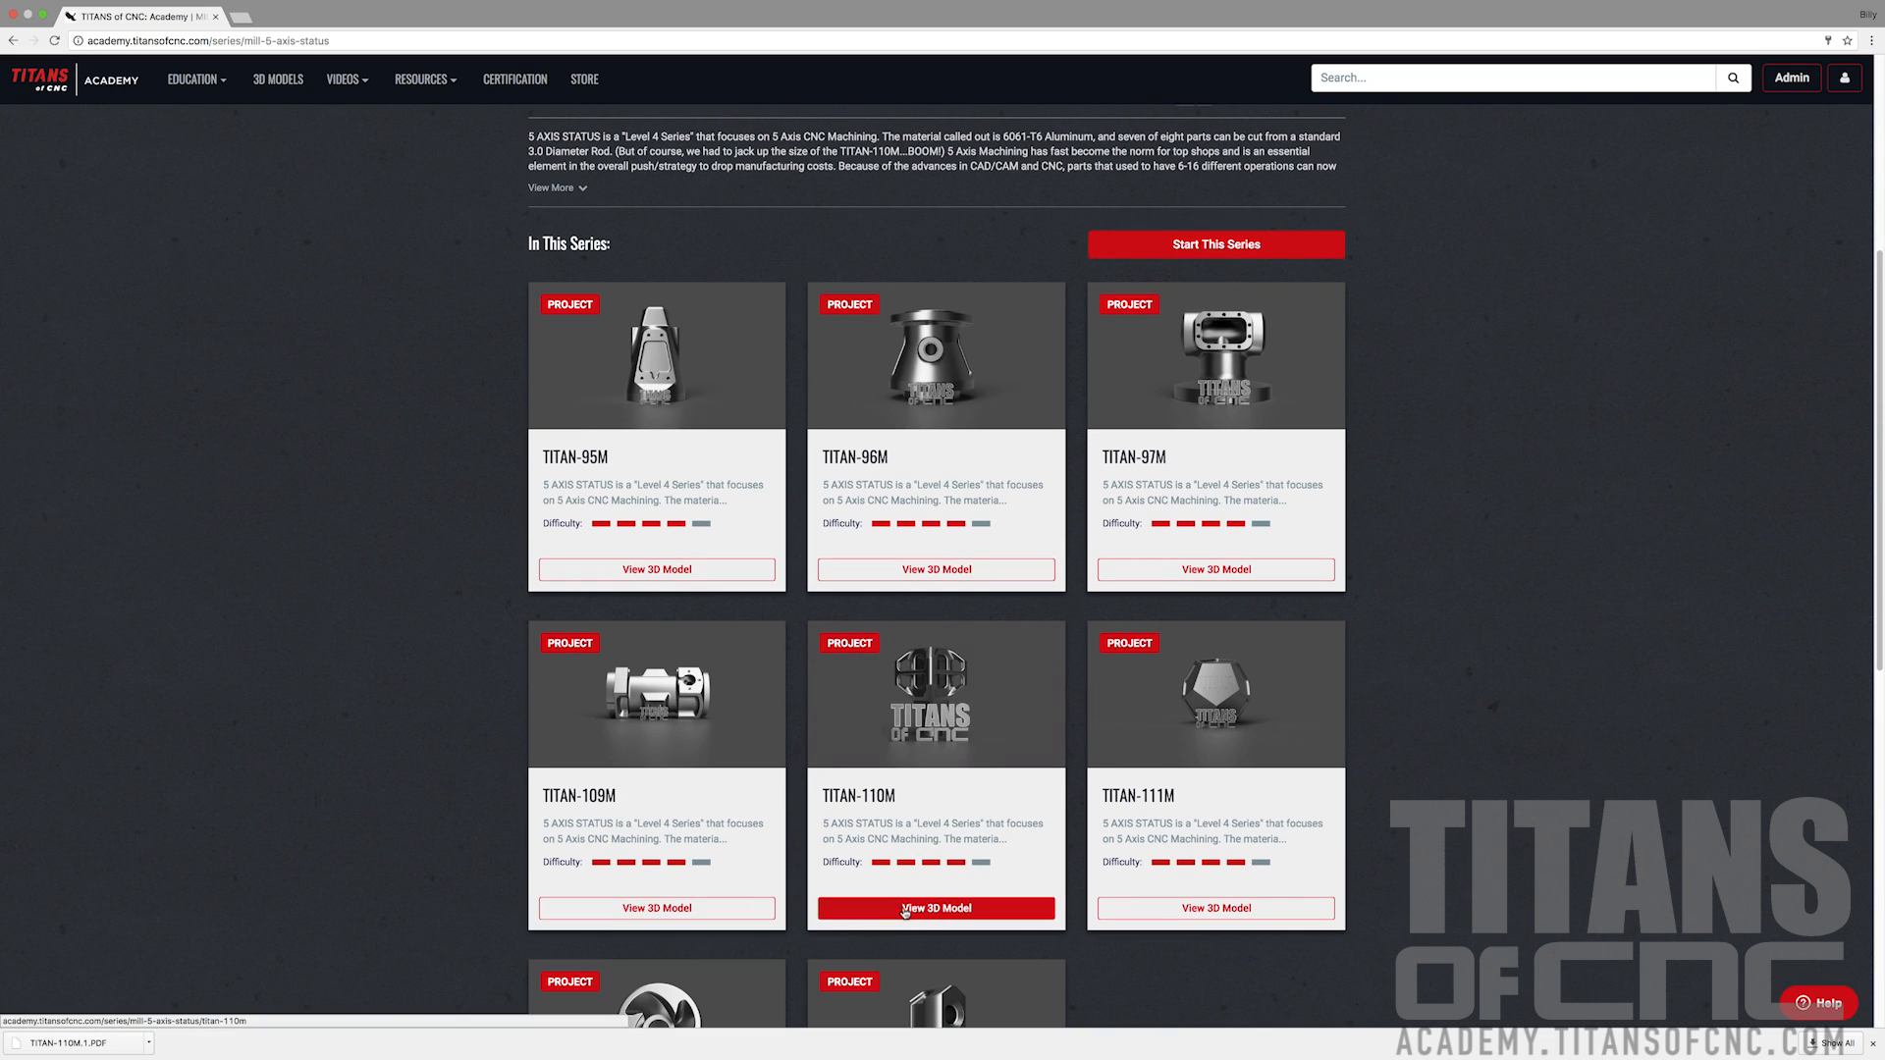
# Open the TITAN-110M project from the 5-axis series and inspect its 3D model preview
pyautogui.click(943, 909)
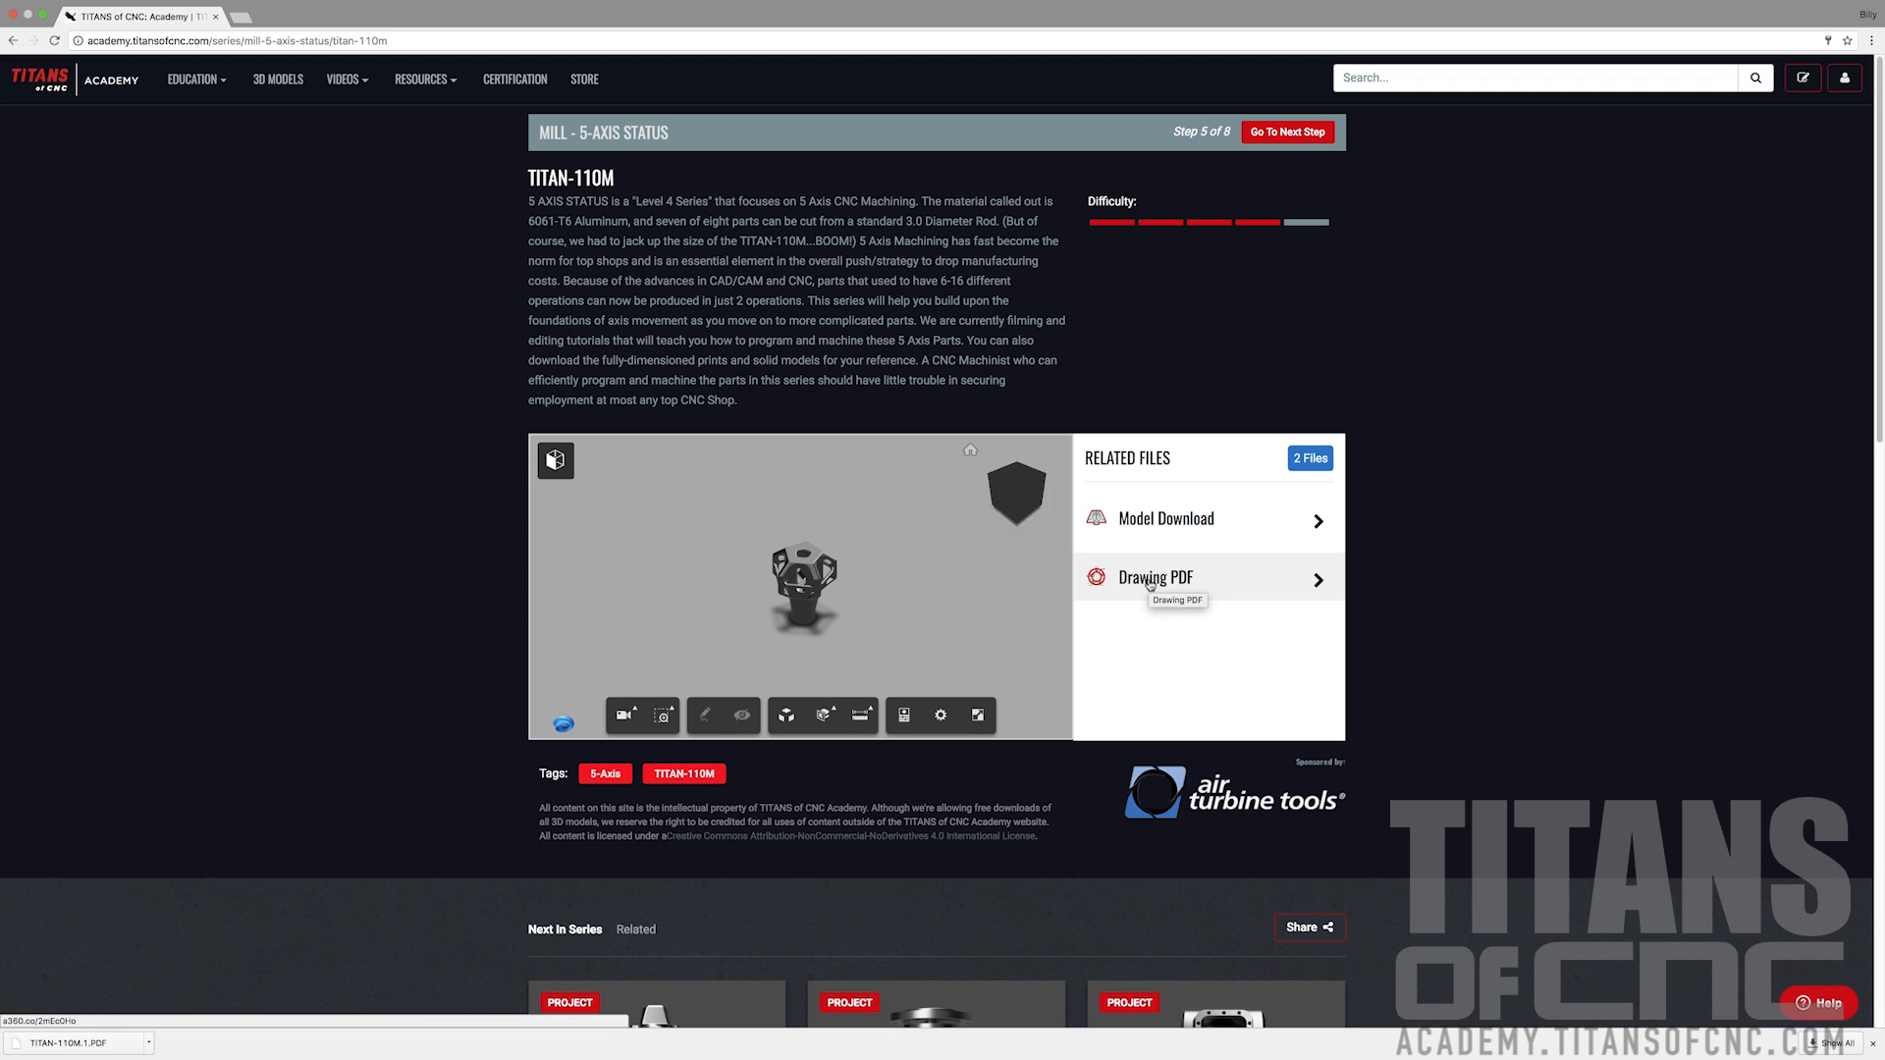
pyautogui.scroll(5, 832, 596)
pyautogui.moveTo(831, 596)
pyautogui.mouseDown()
pyautogui.moveTo(854, 571)
pyautogui.moveTo(856, 605)
pyautogui.mouseUp()
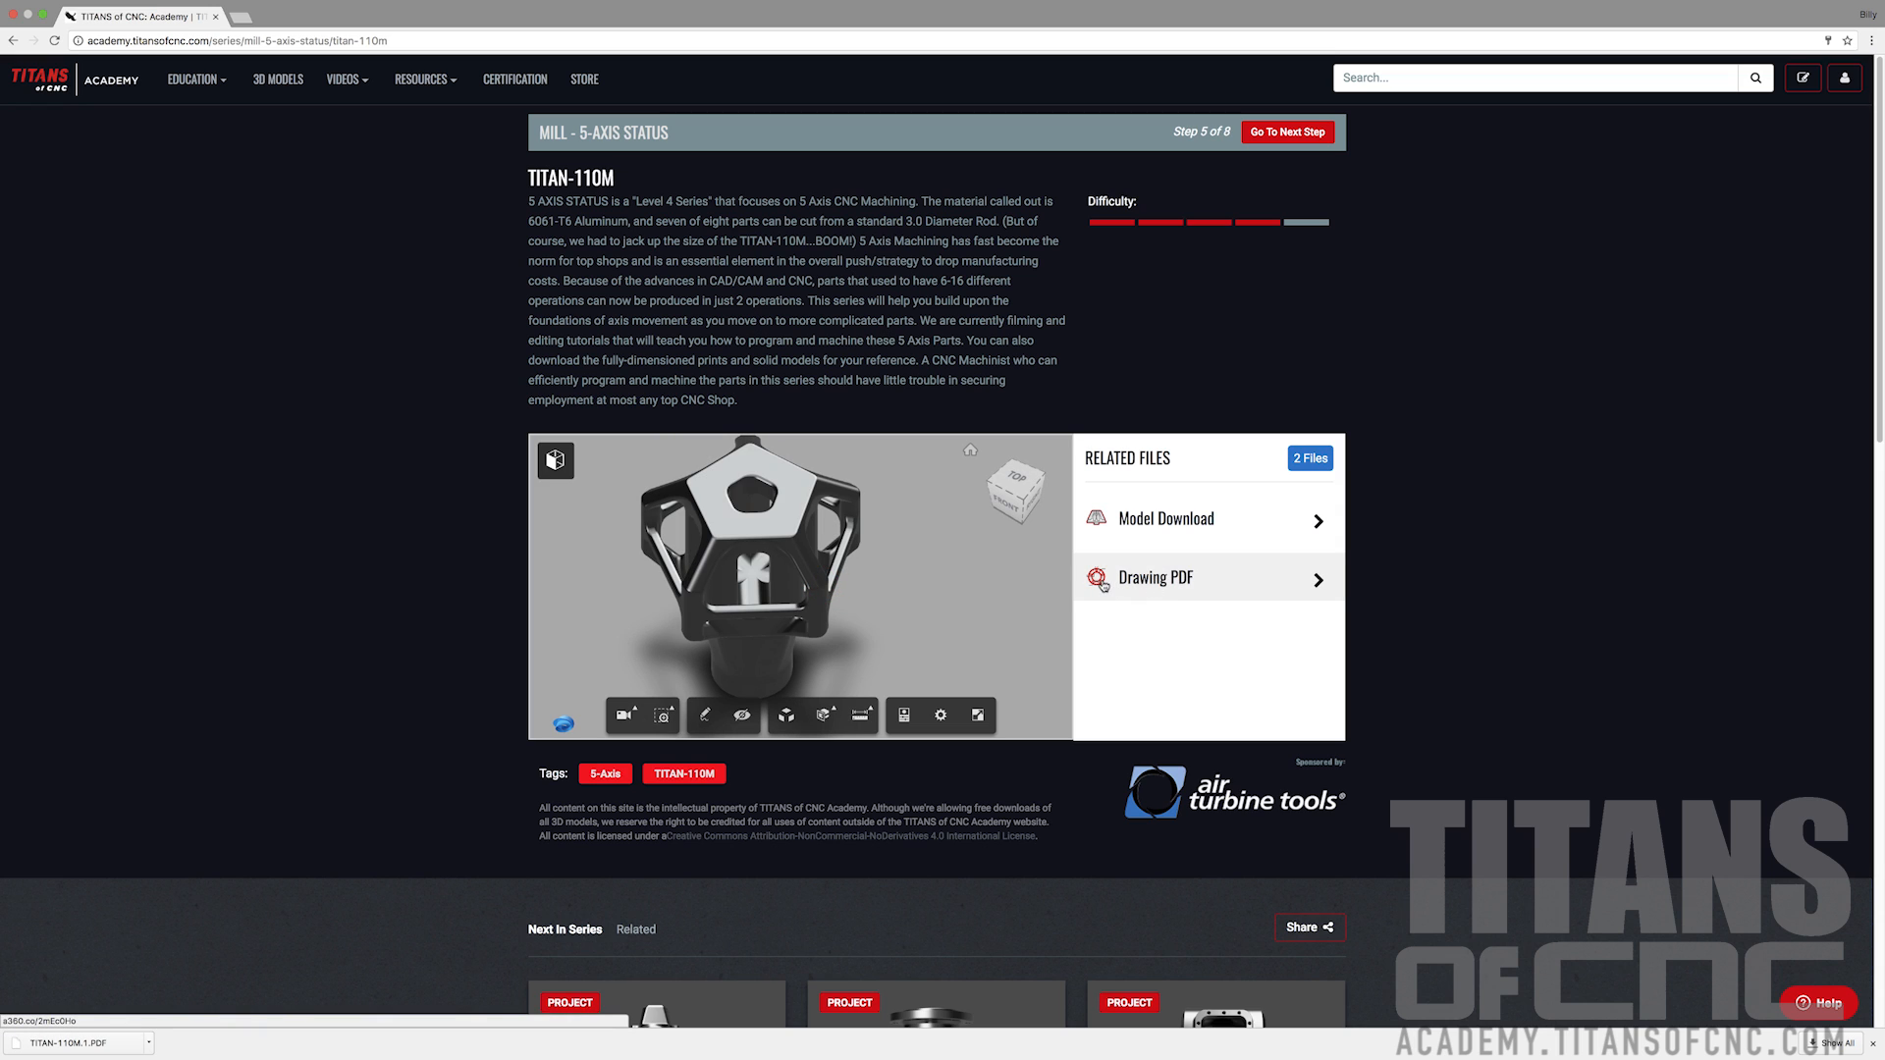
# Open the TITAN-110M drawing PDF, look through its pages and download it
pyautogui.click(1158, 581)
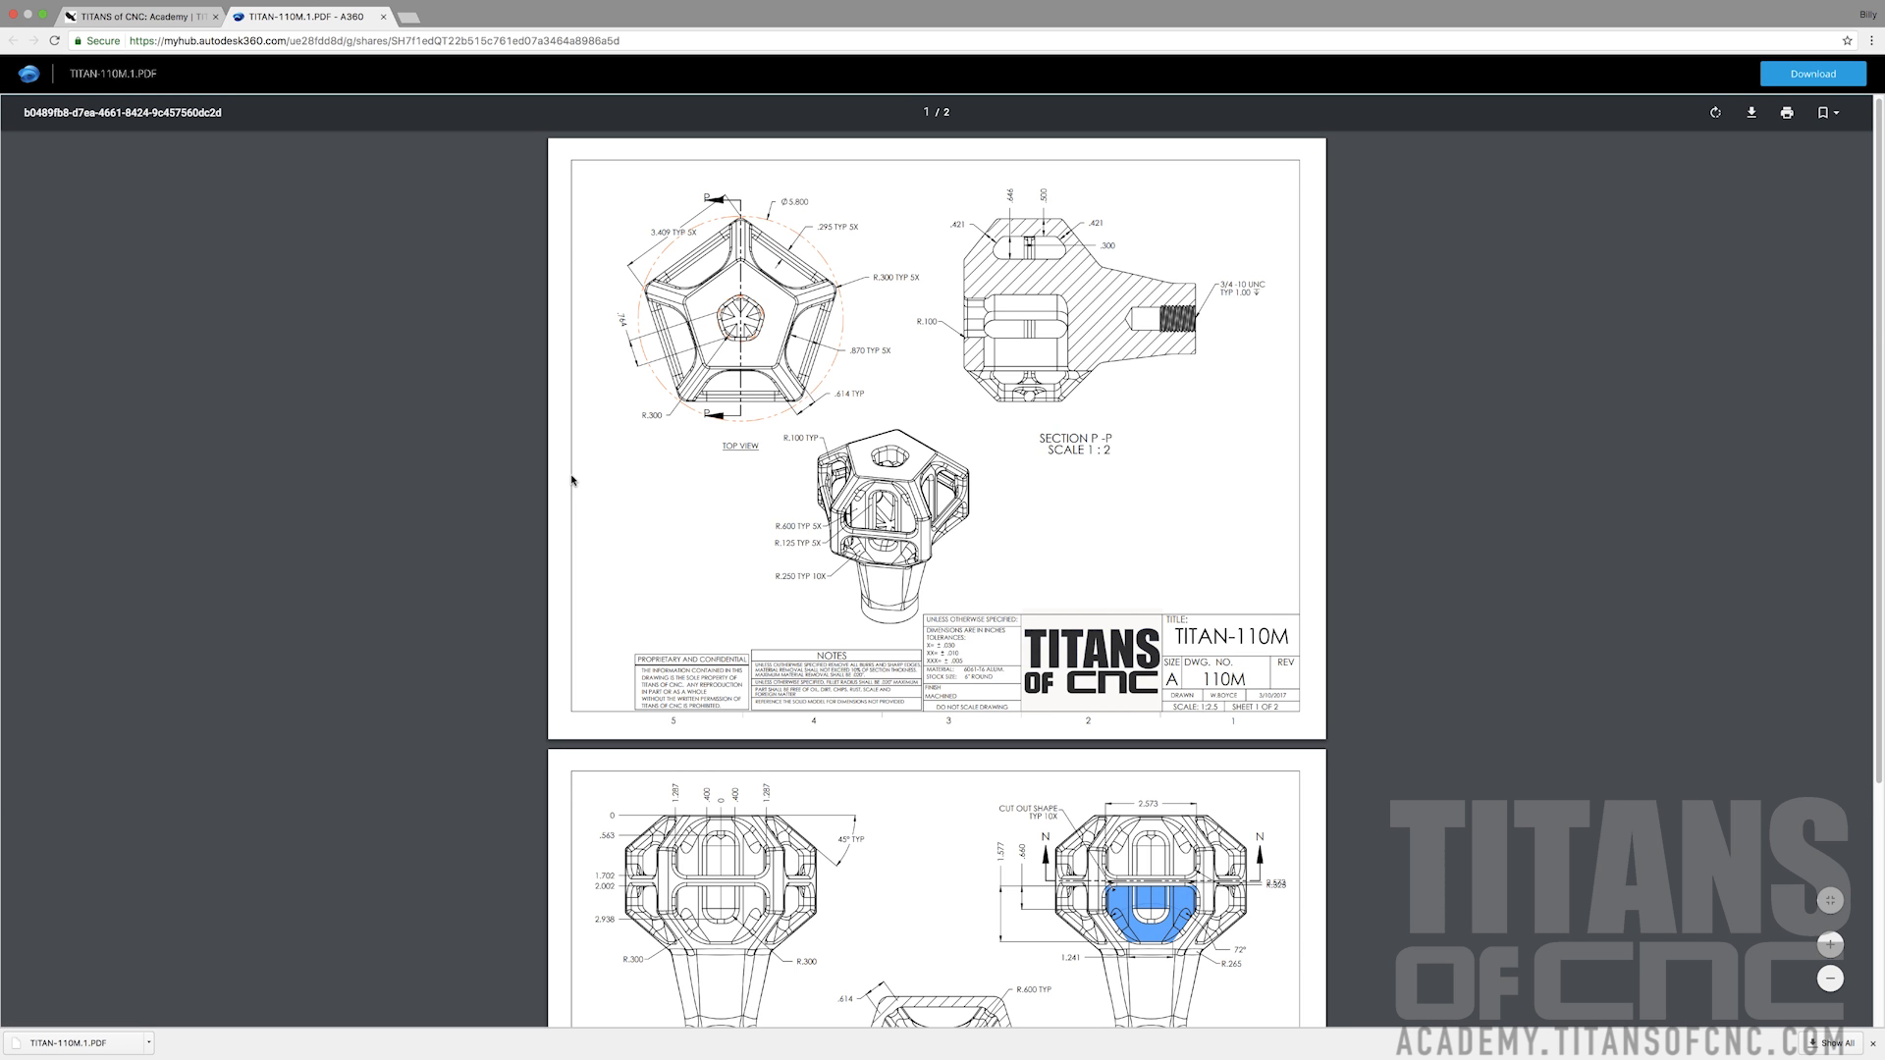
pyautogui.scroll(-3, 572, 481)
pyautogui.scroll(3, 573, 480)
pyautogui.click(1800, 76)
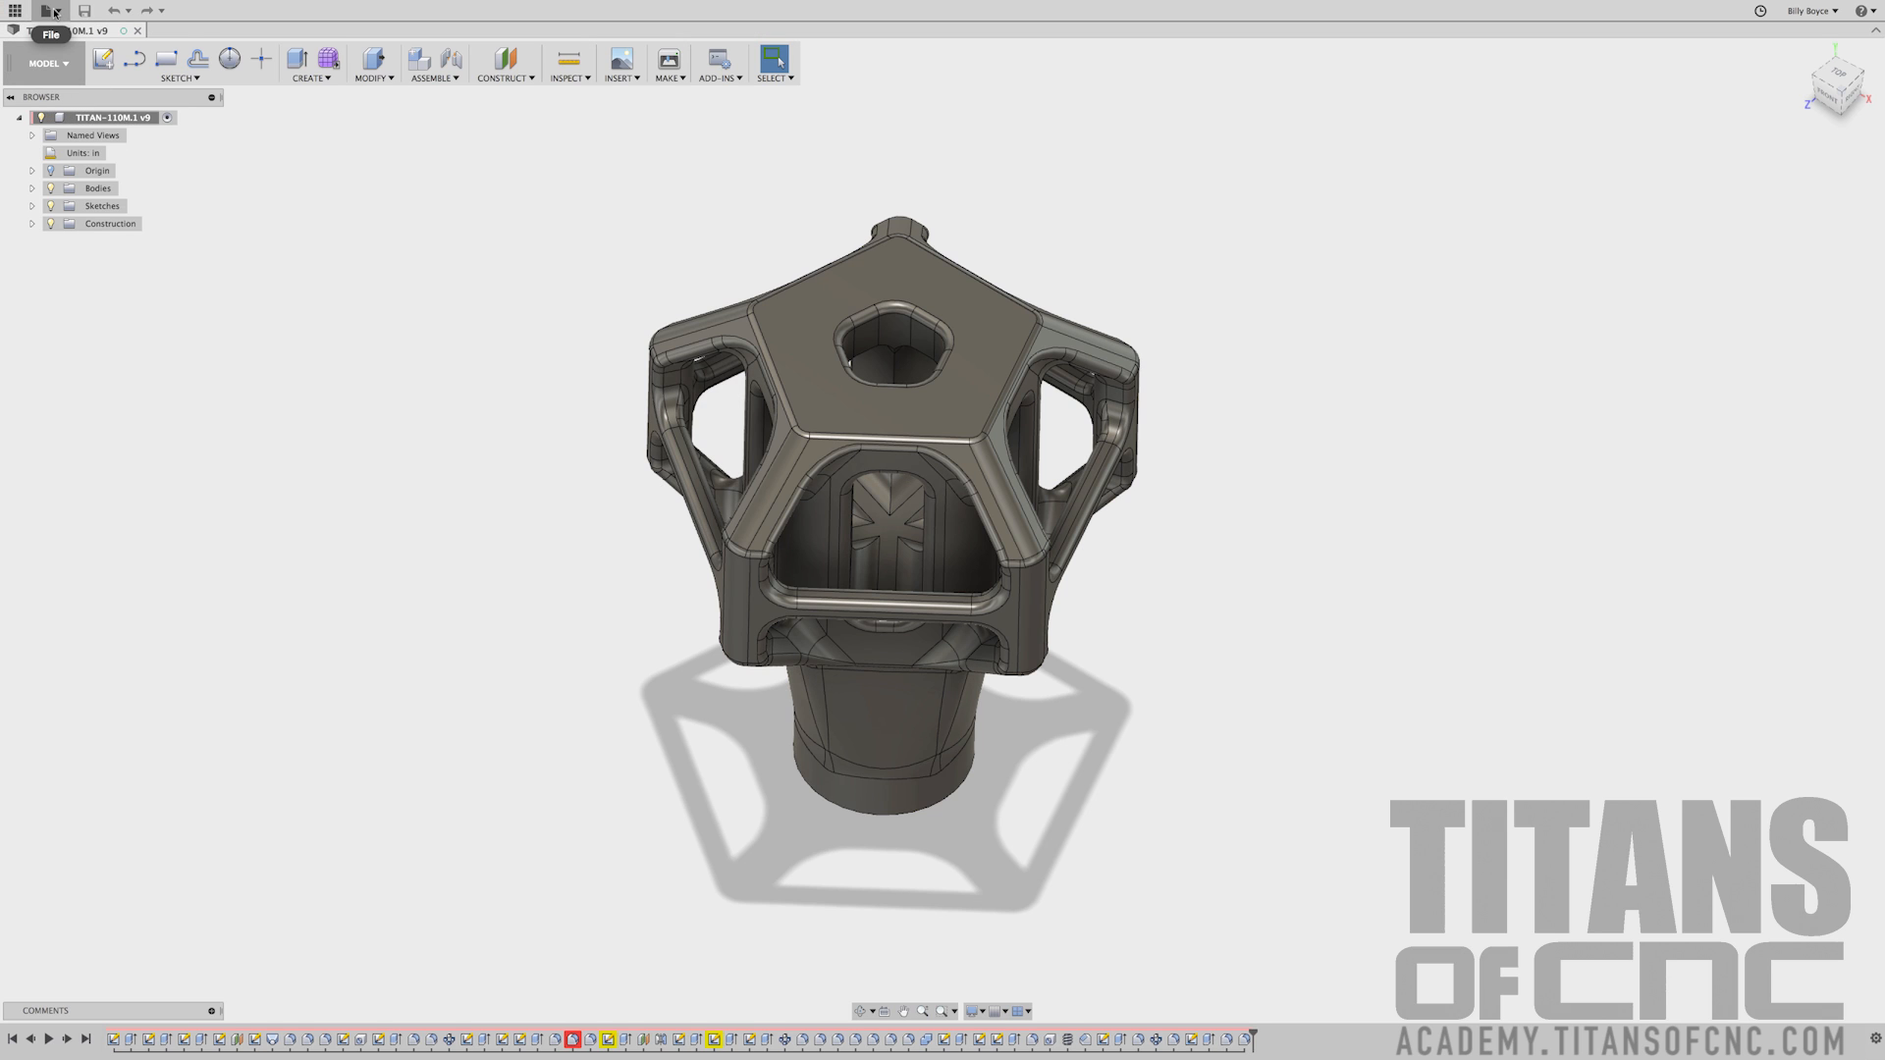
# Switch to Fusion 360, start a new design and sketch a 2 in center-diameter circle at the origin on the horizontal plane
pyautogui.click(54, 11)
pyautogui.click(61, 35)
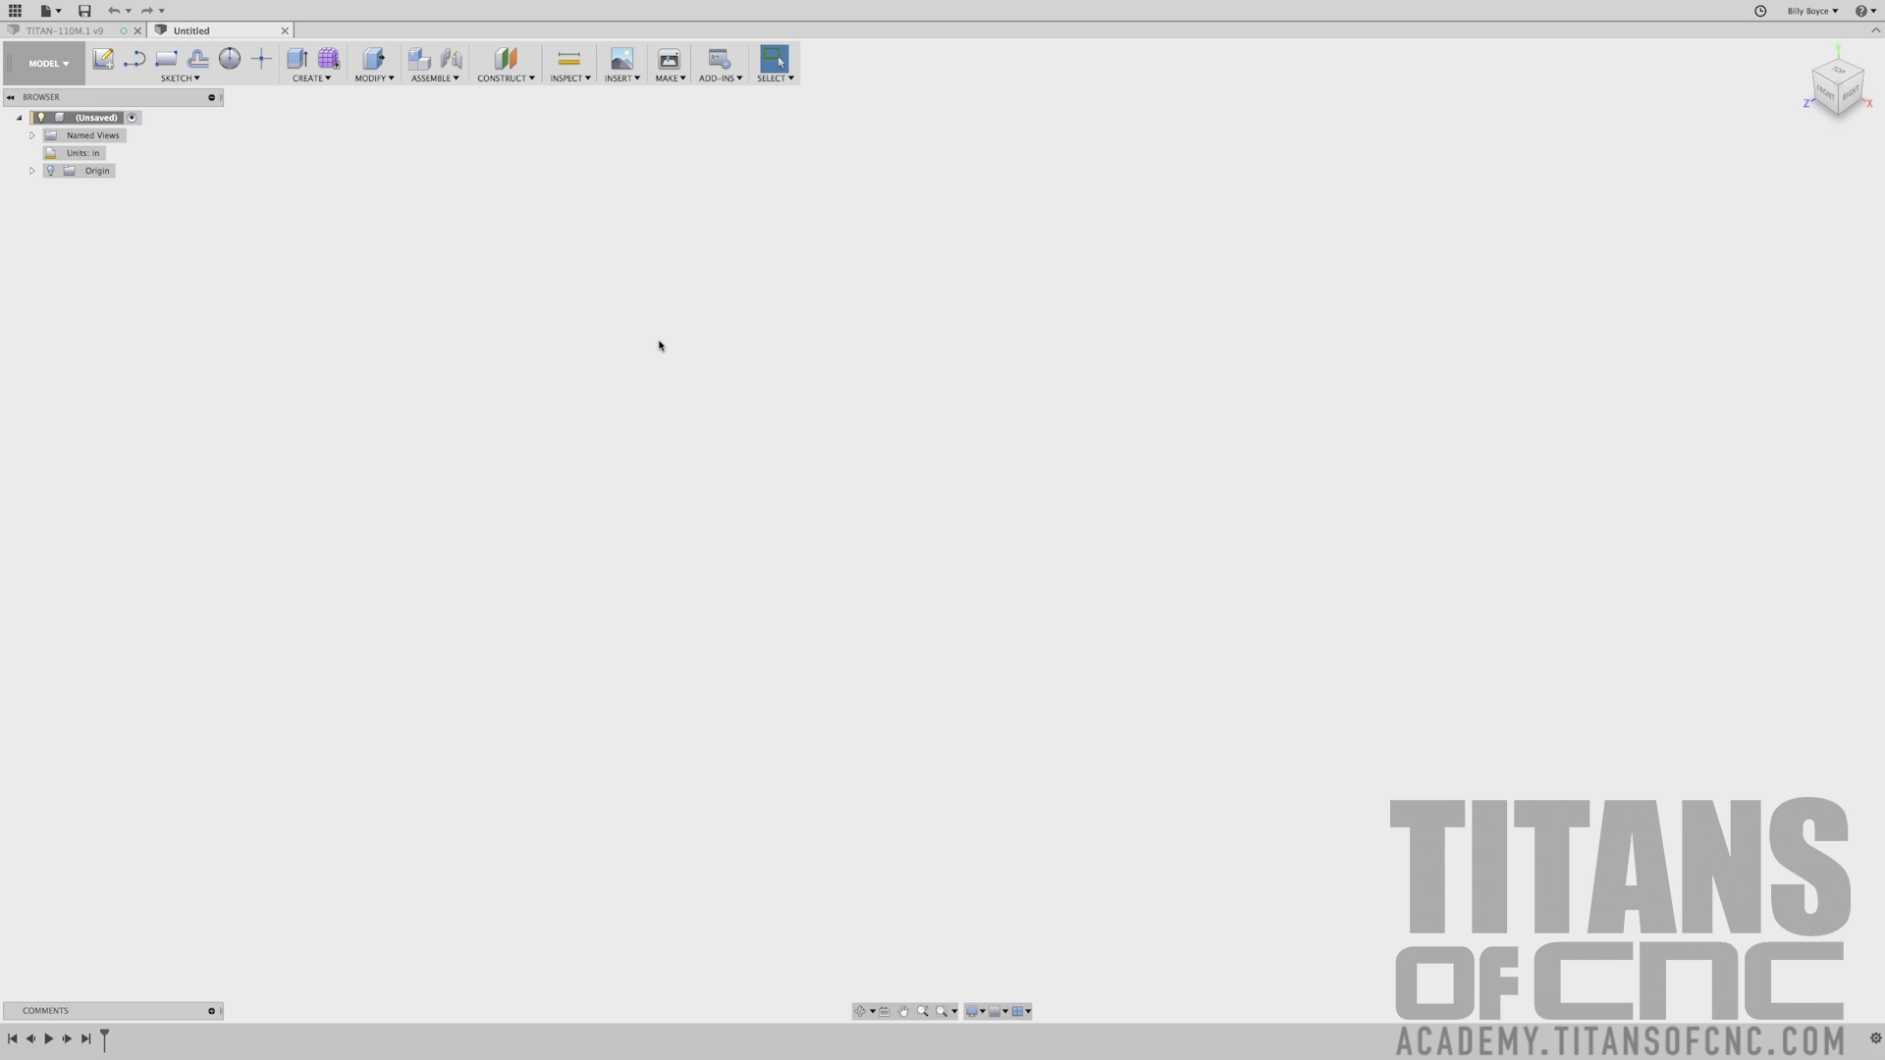
pyautogui.click(180, 83)
pyautogui.moveTo(170, 147)
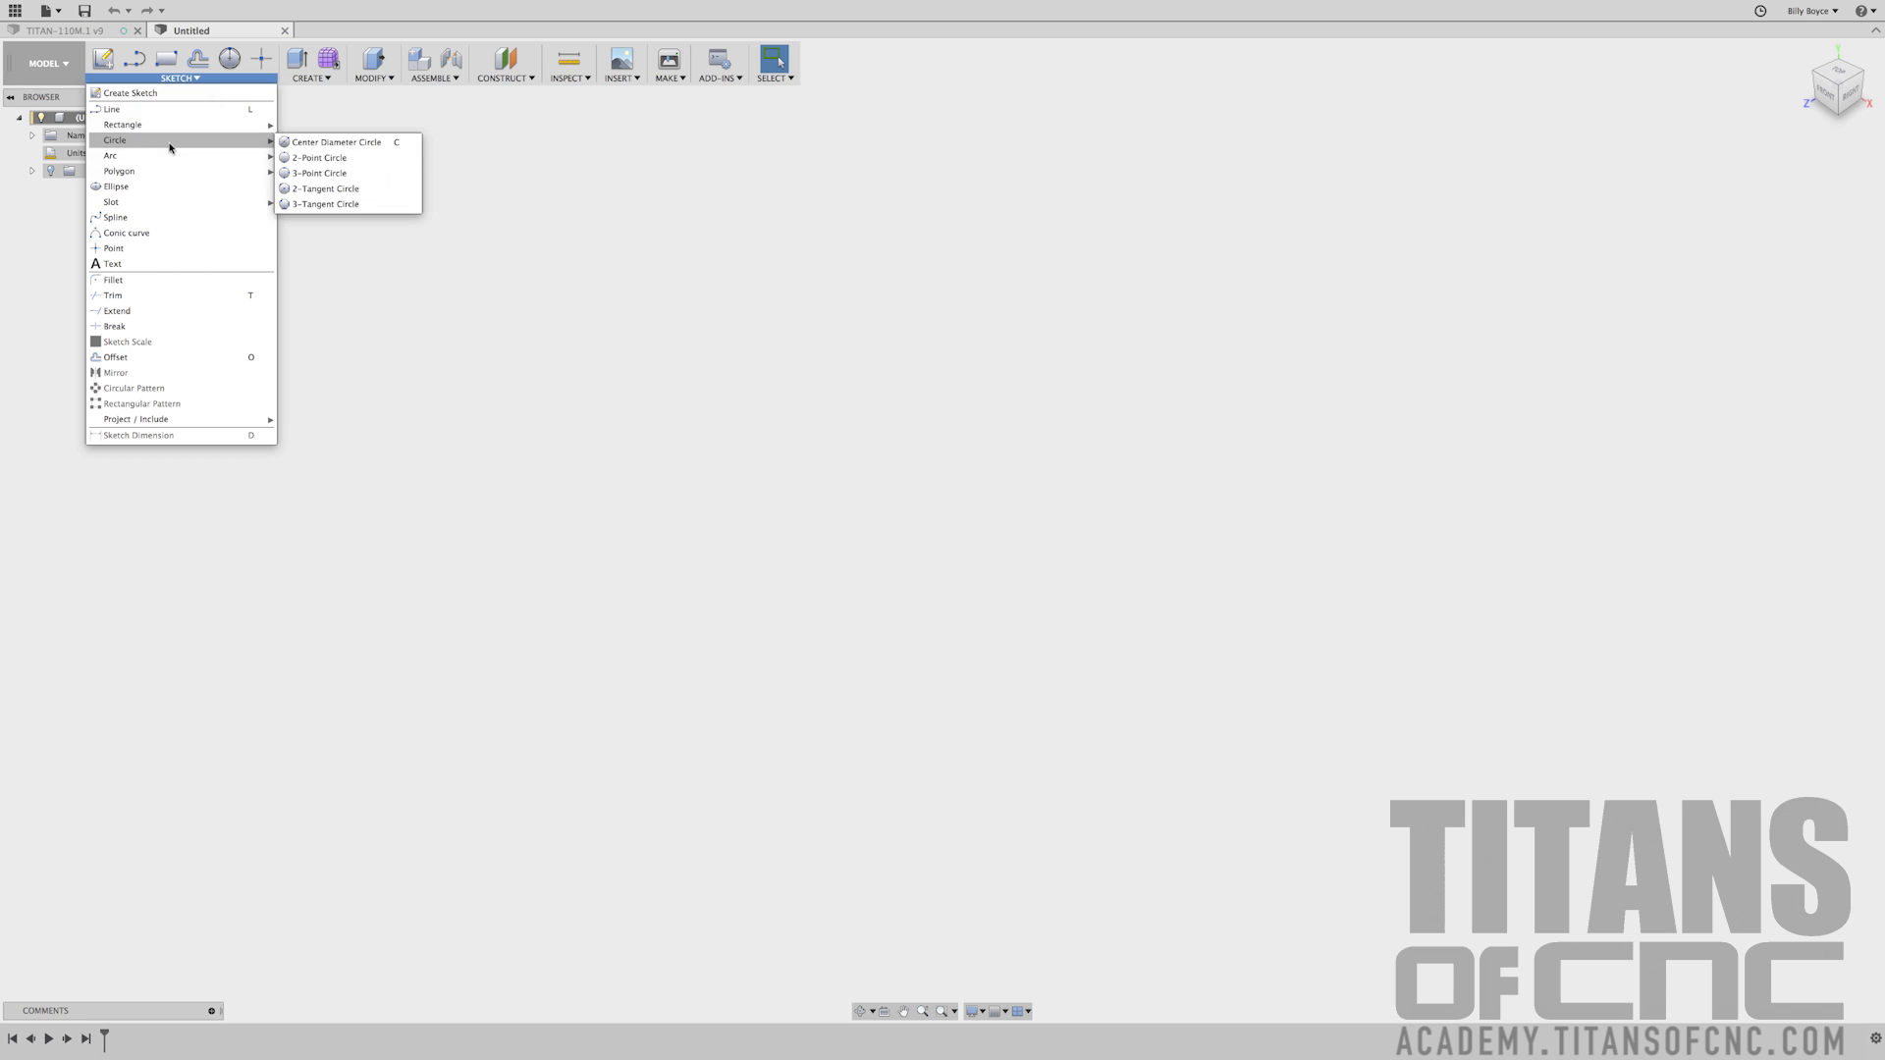
pyautogui.click(317, 144)
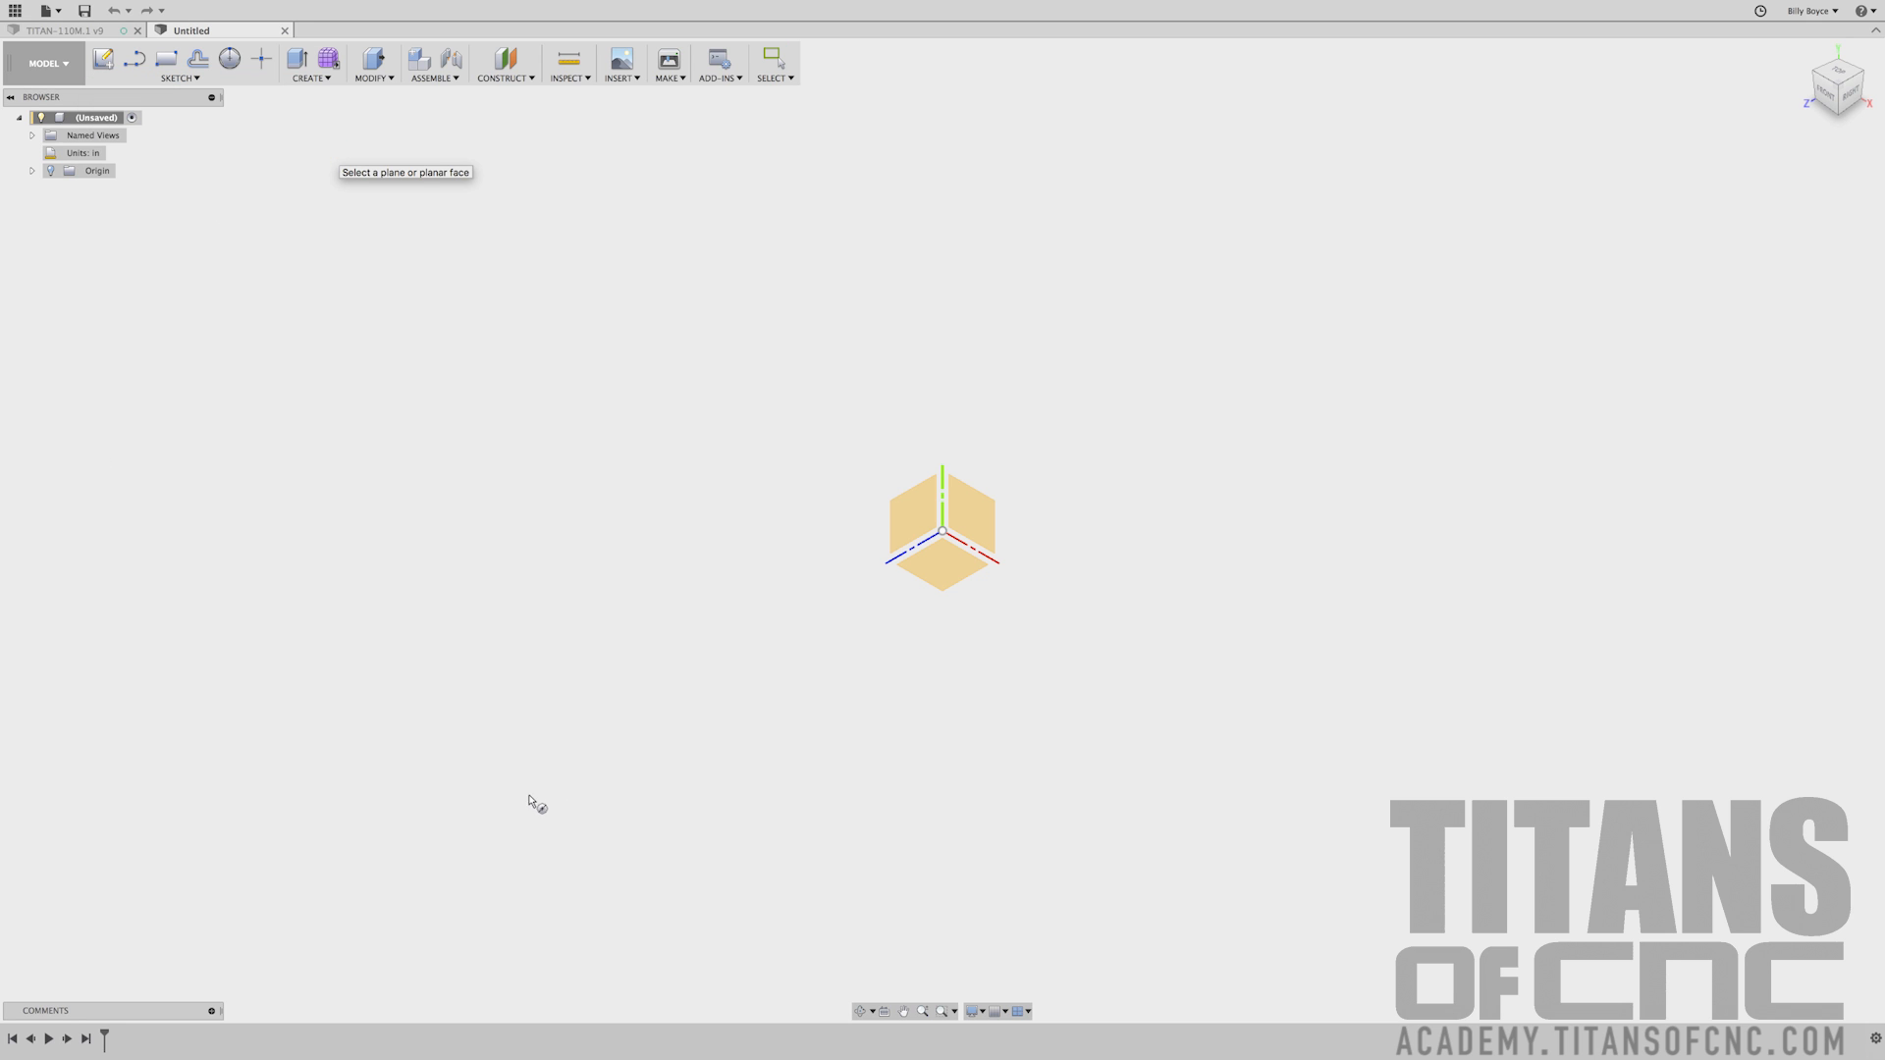
pyautogui.click(948, 572)
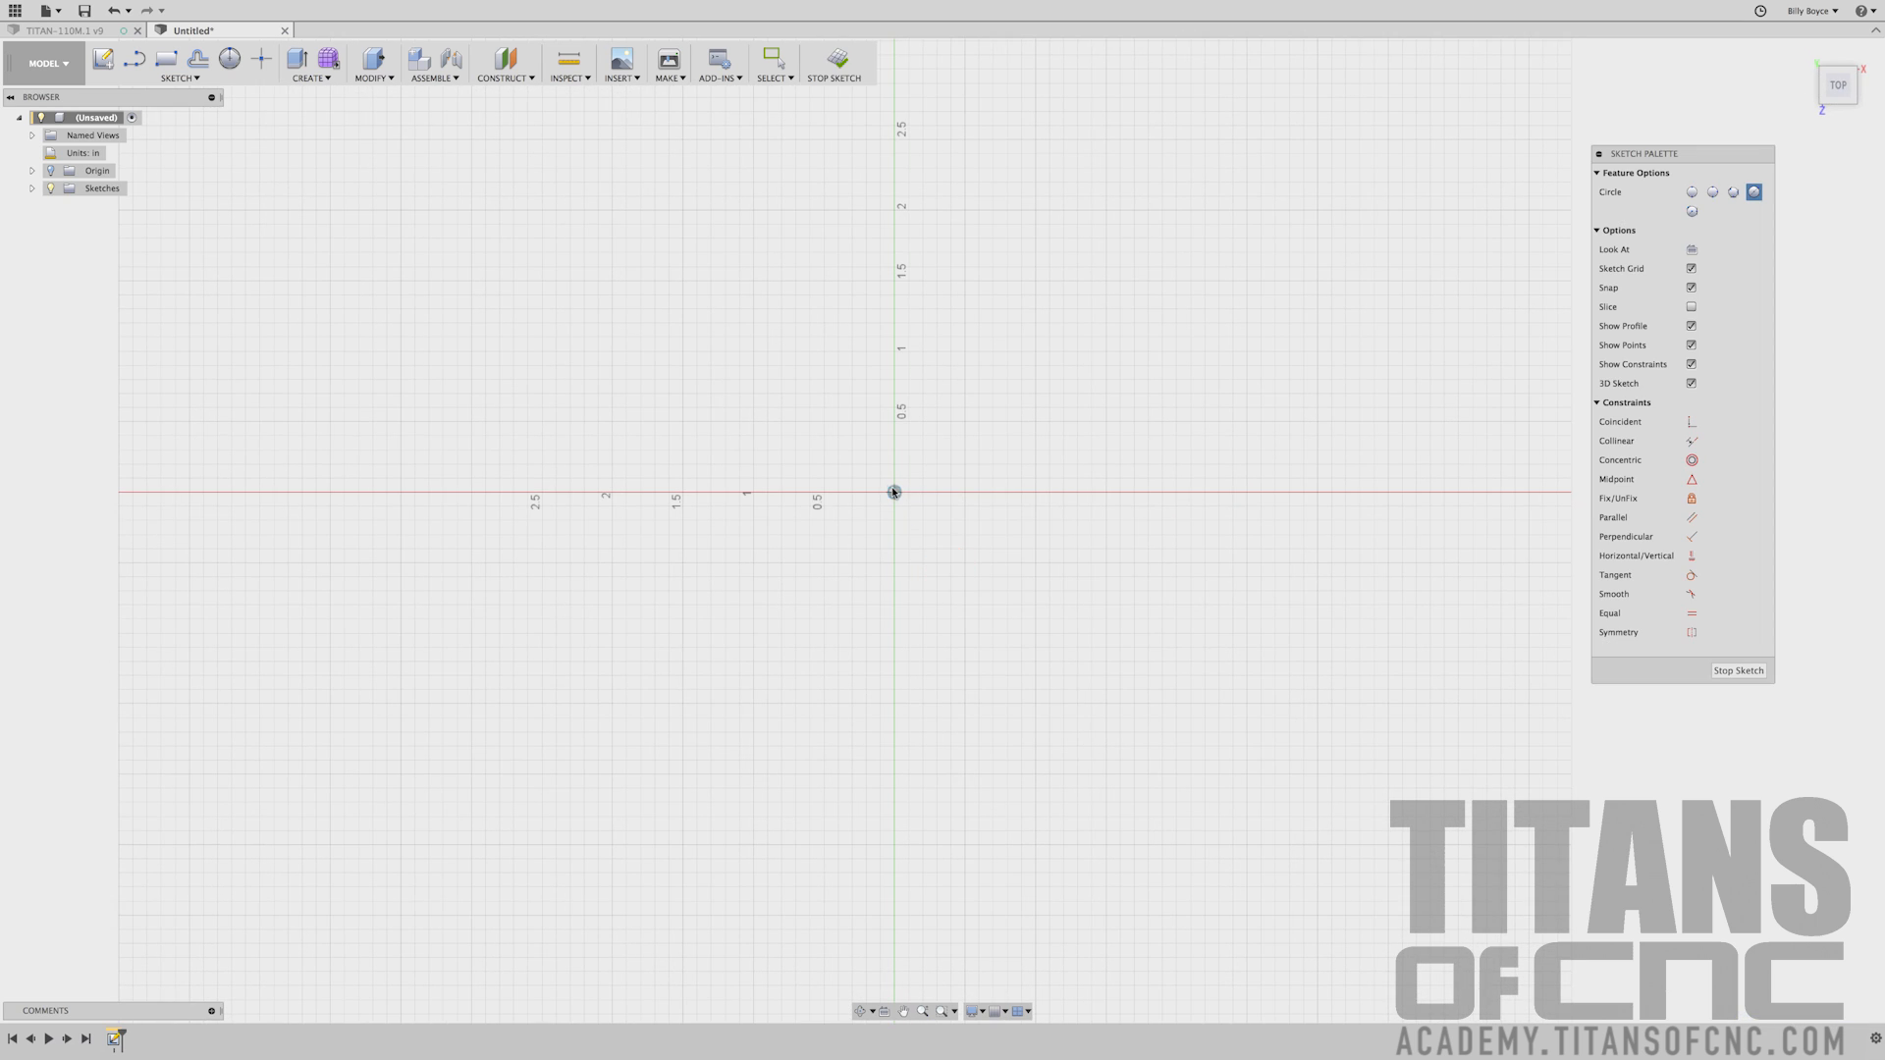
pyautogui.click(893, 492)
pyautogui.write('2')
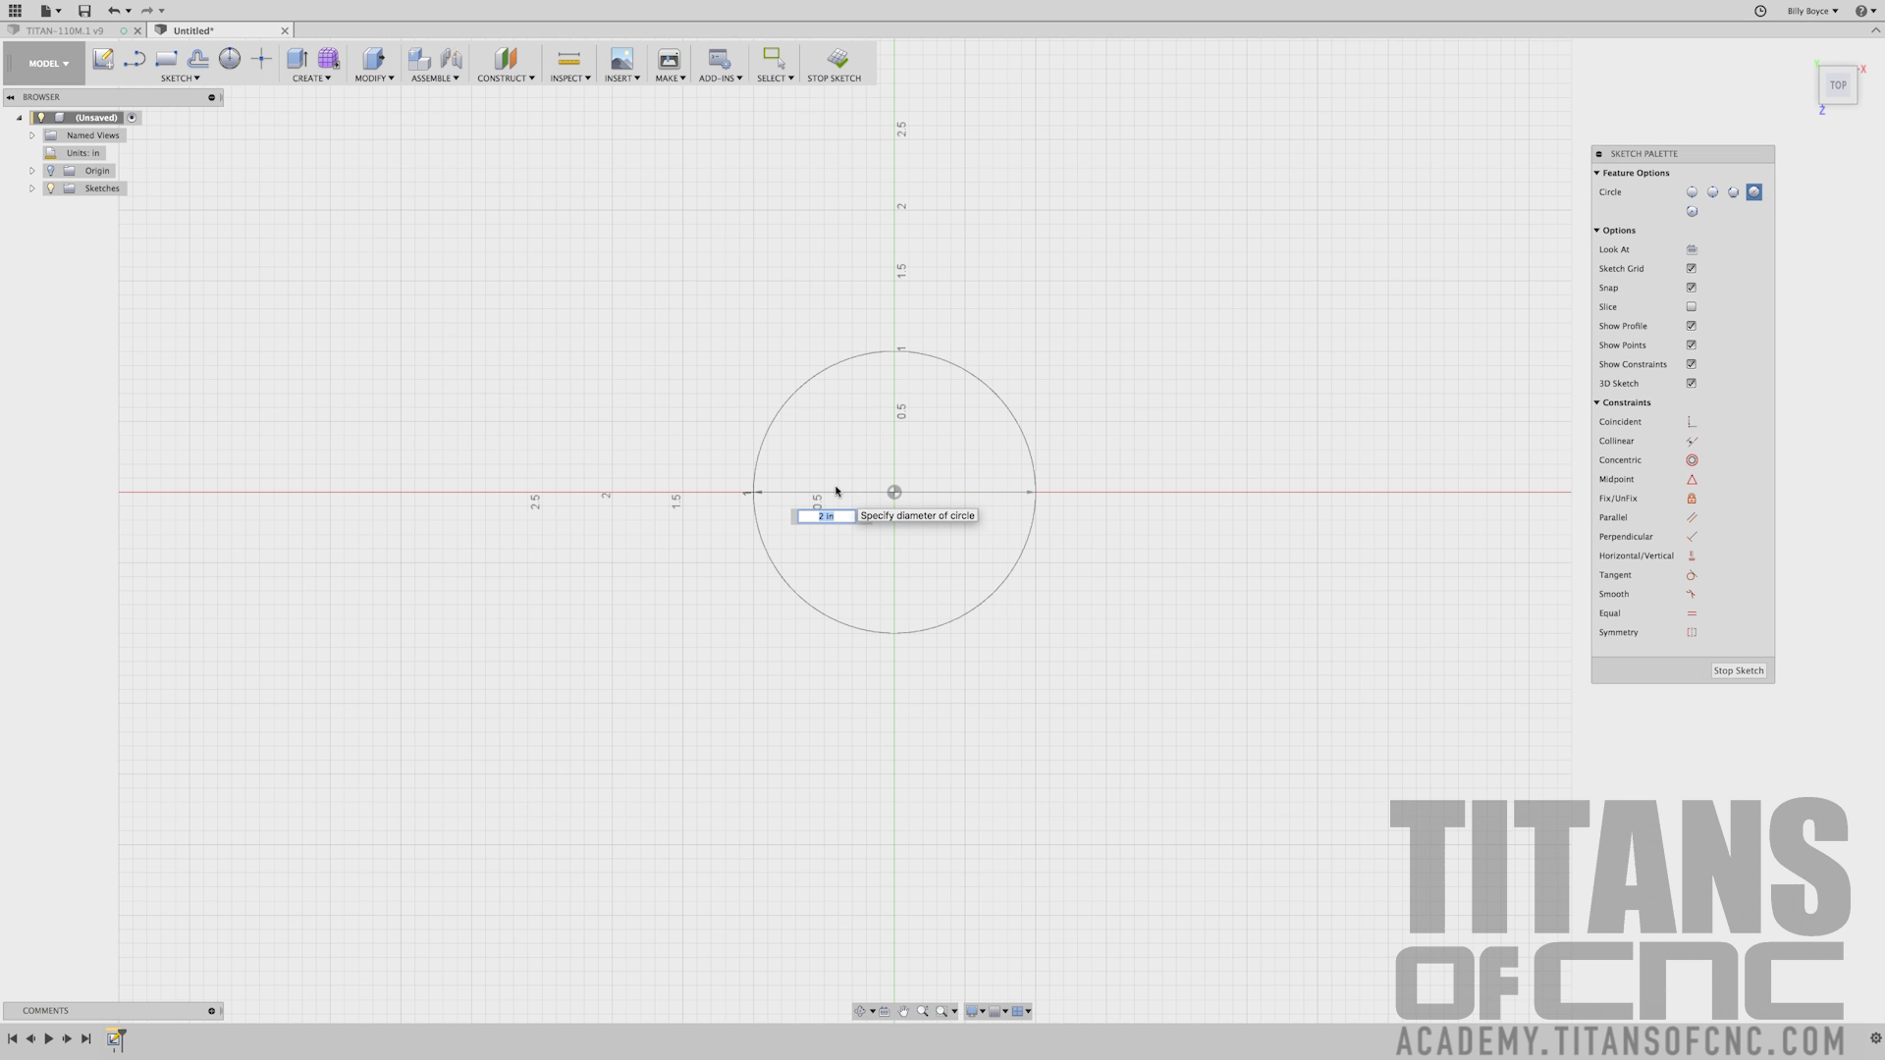
pyautogui.press('Return')
pyautogui.press('Escape')
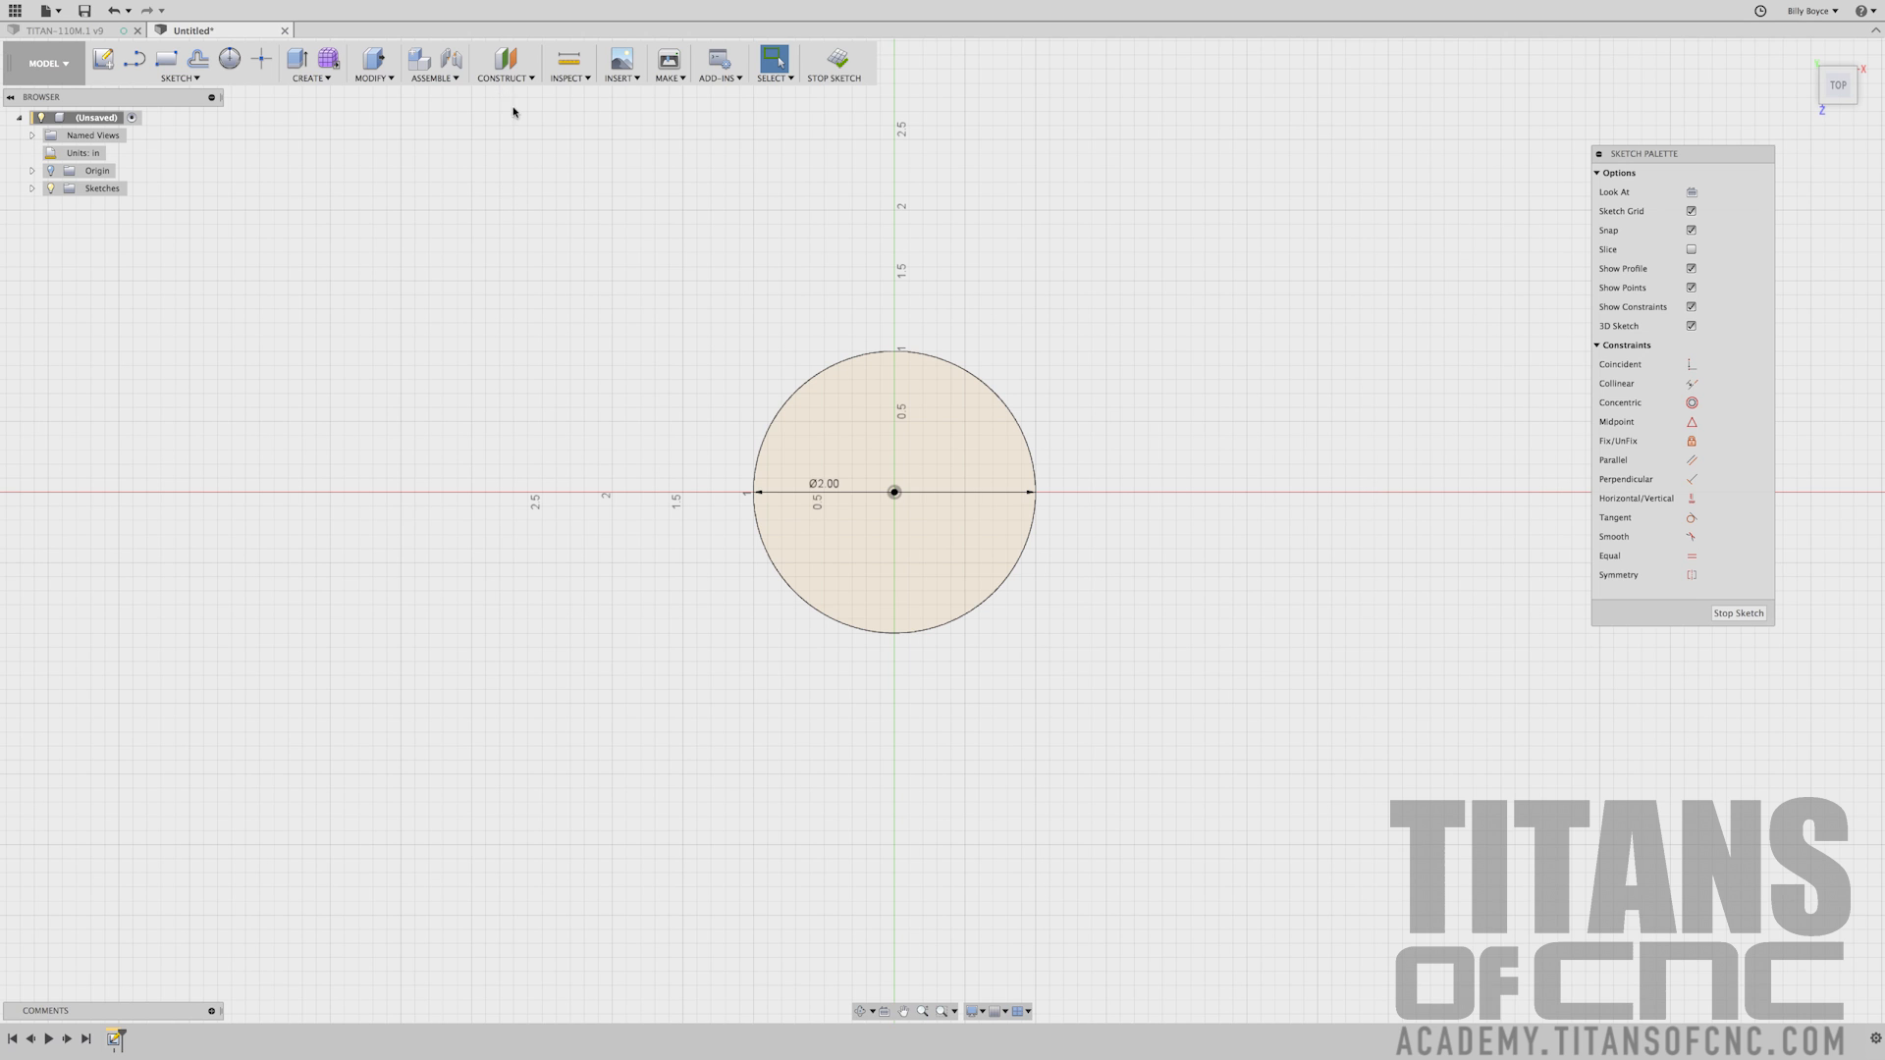
pyautogui.click(504, 278)
pyautogui.click(839, 60)
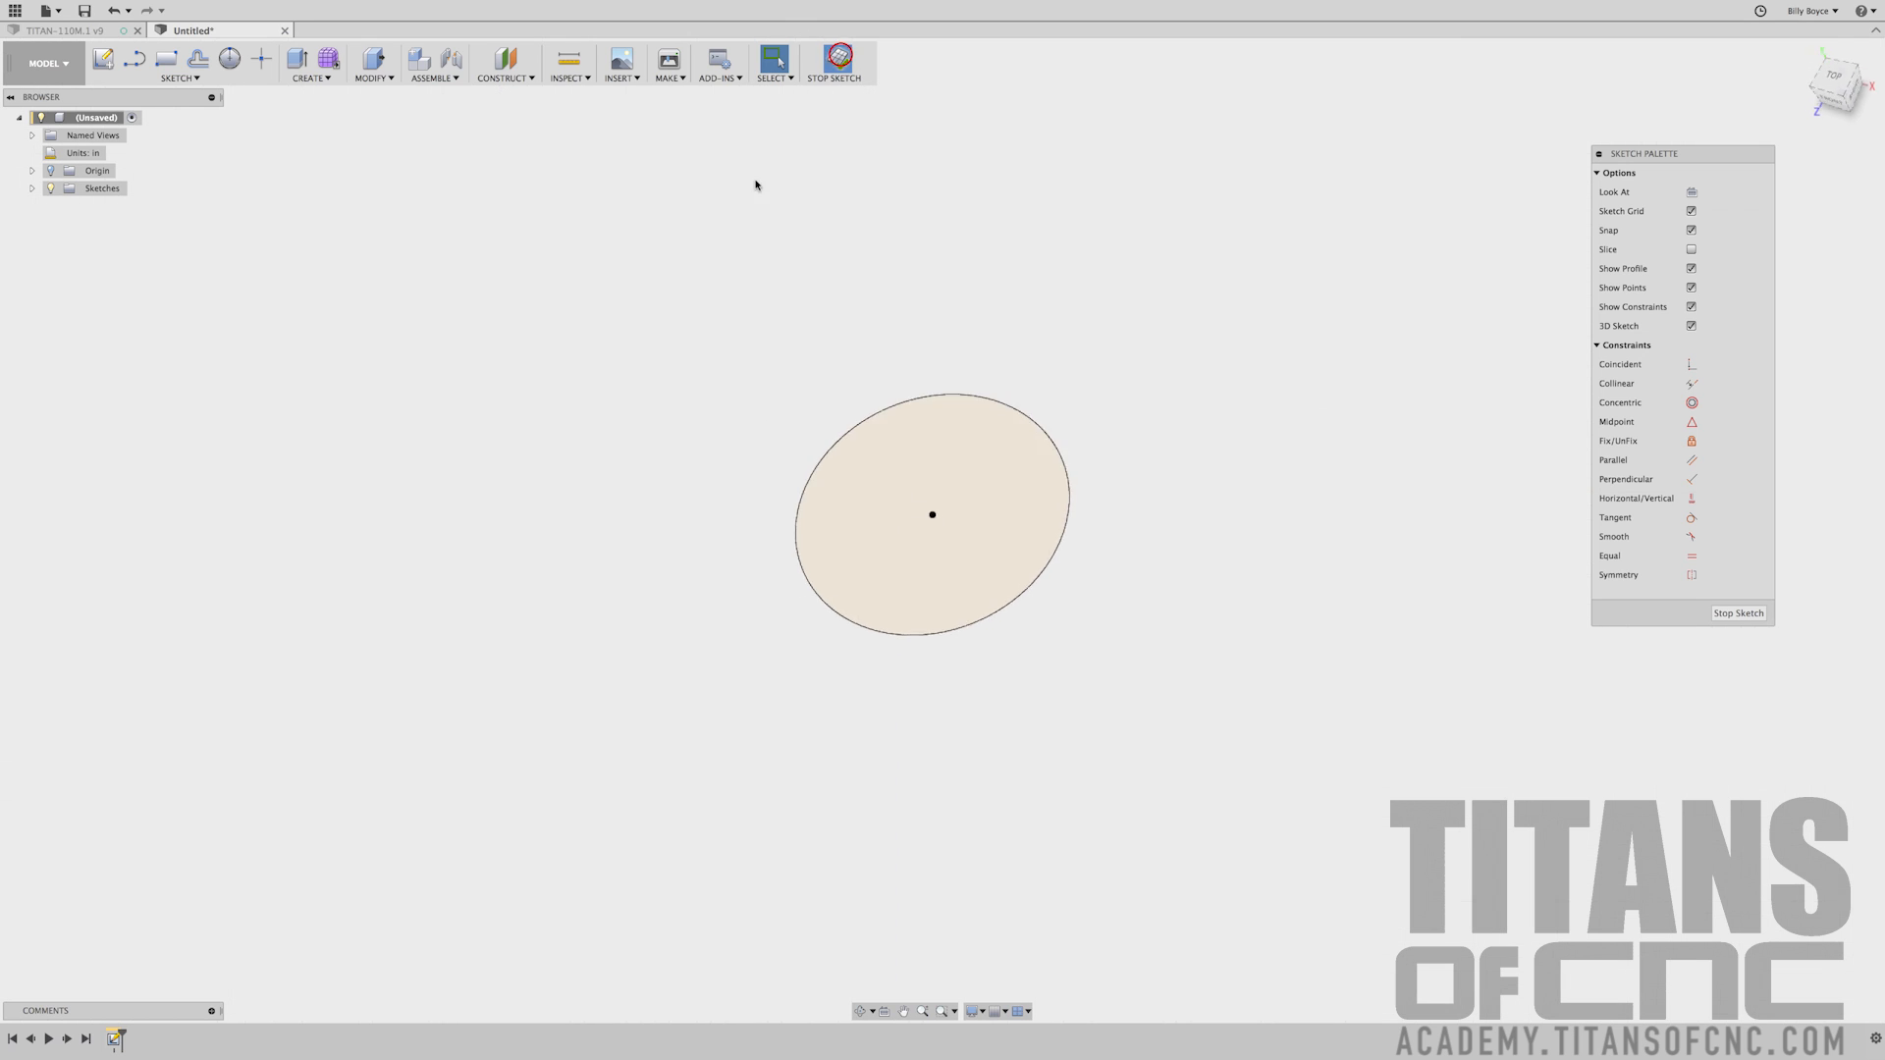
# Create an offset construction plane 2.698 in above the circle profile
pyautogui.click(504, 59)
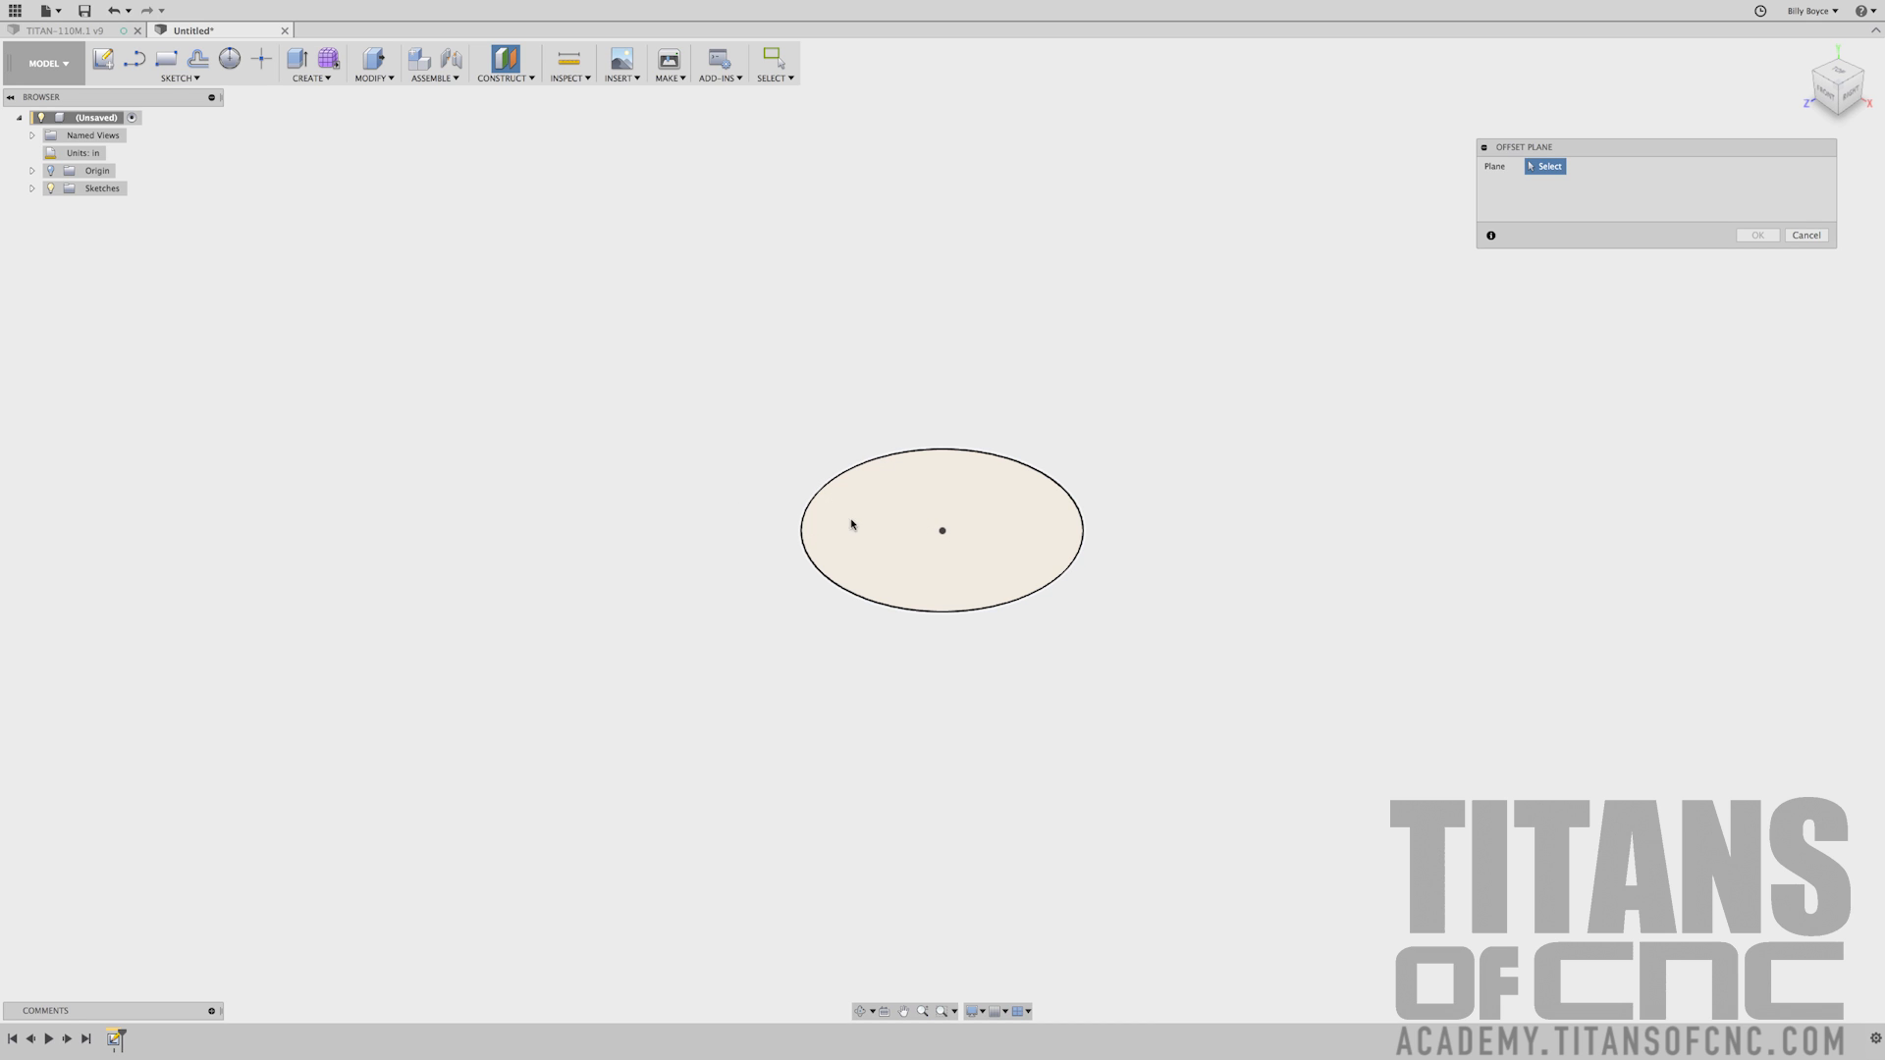
pyautogui.click(957, 509)
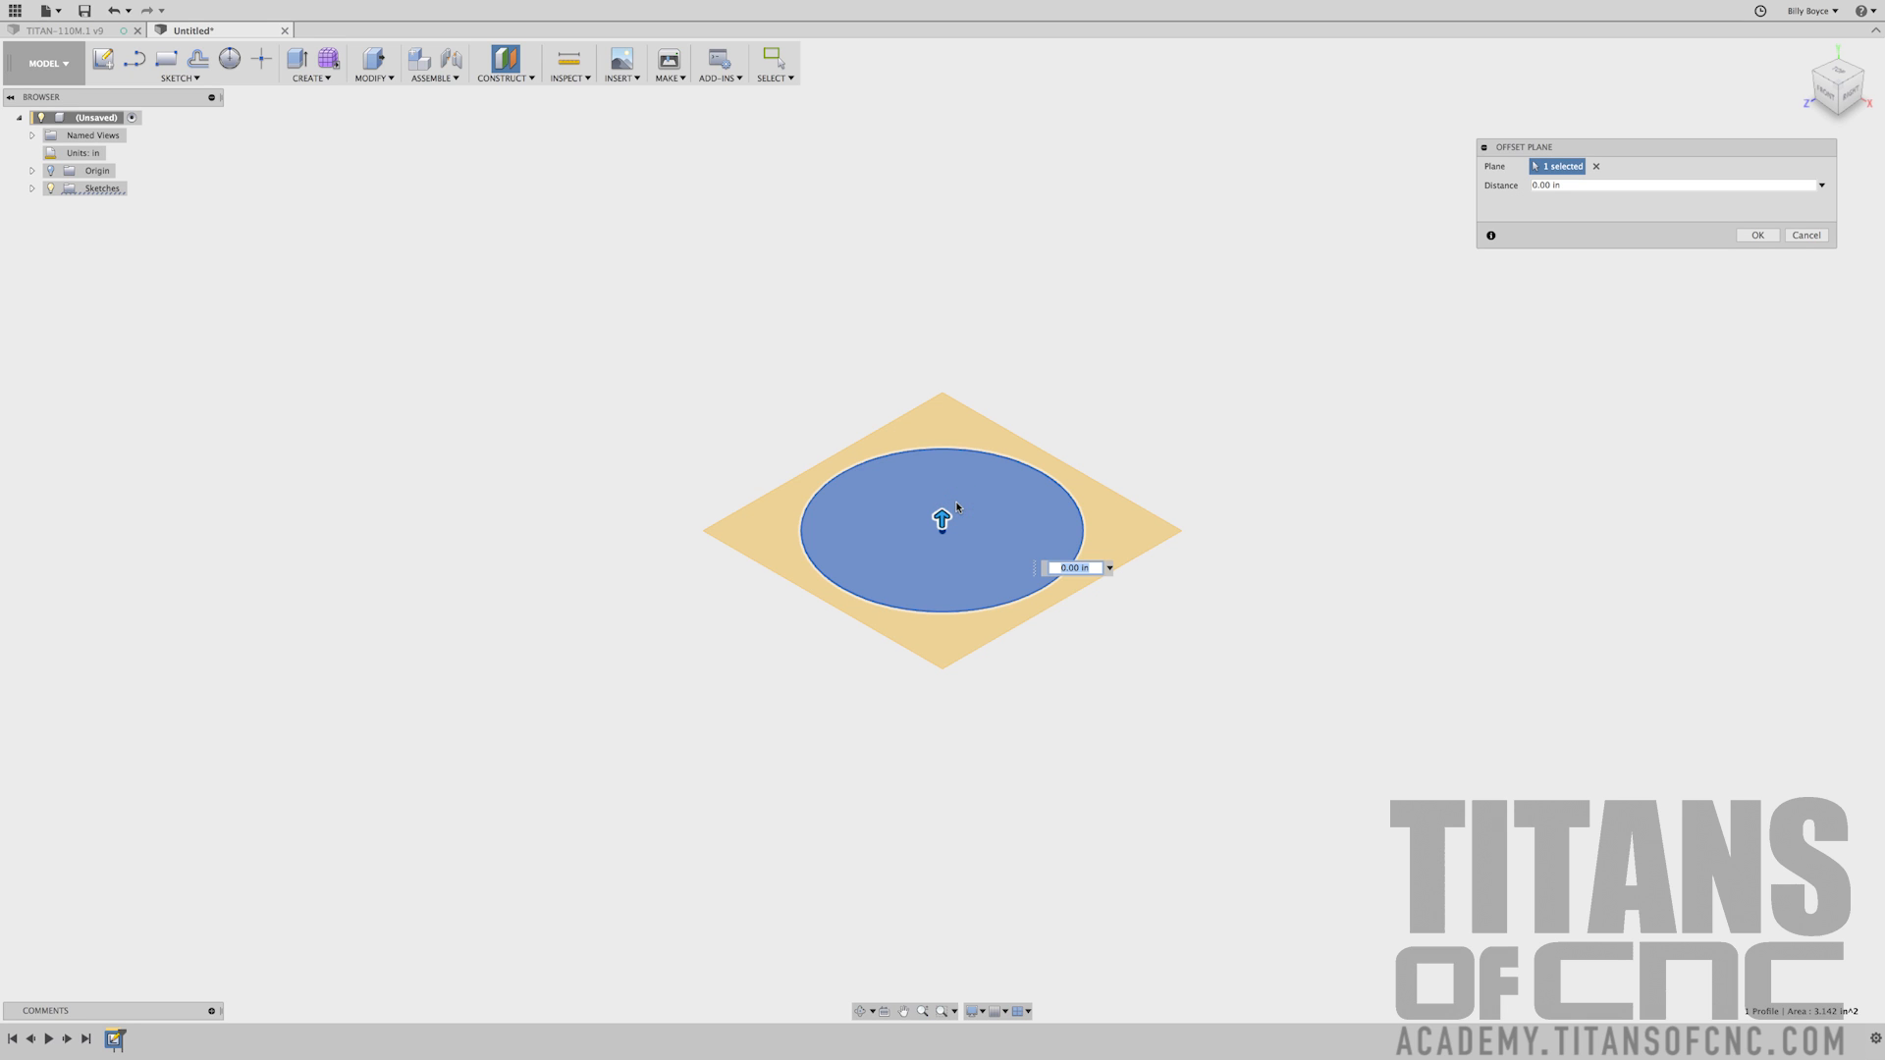
pyautogui.write('2.')
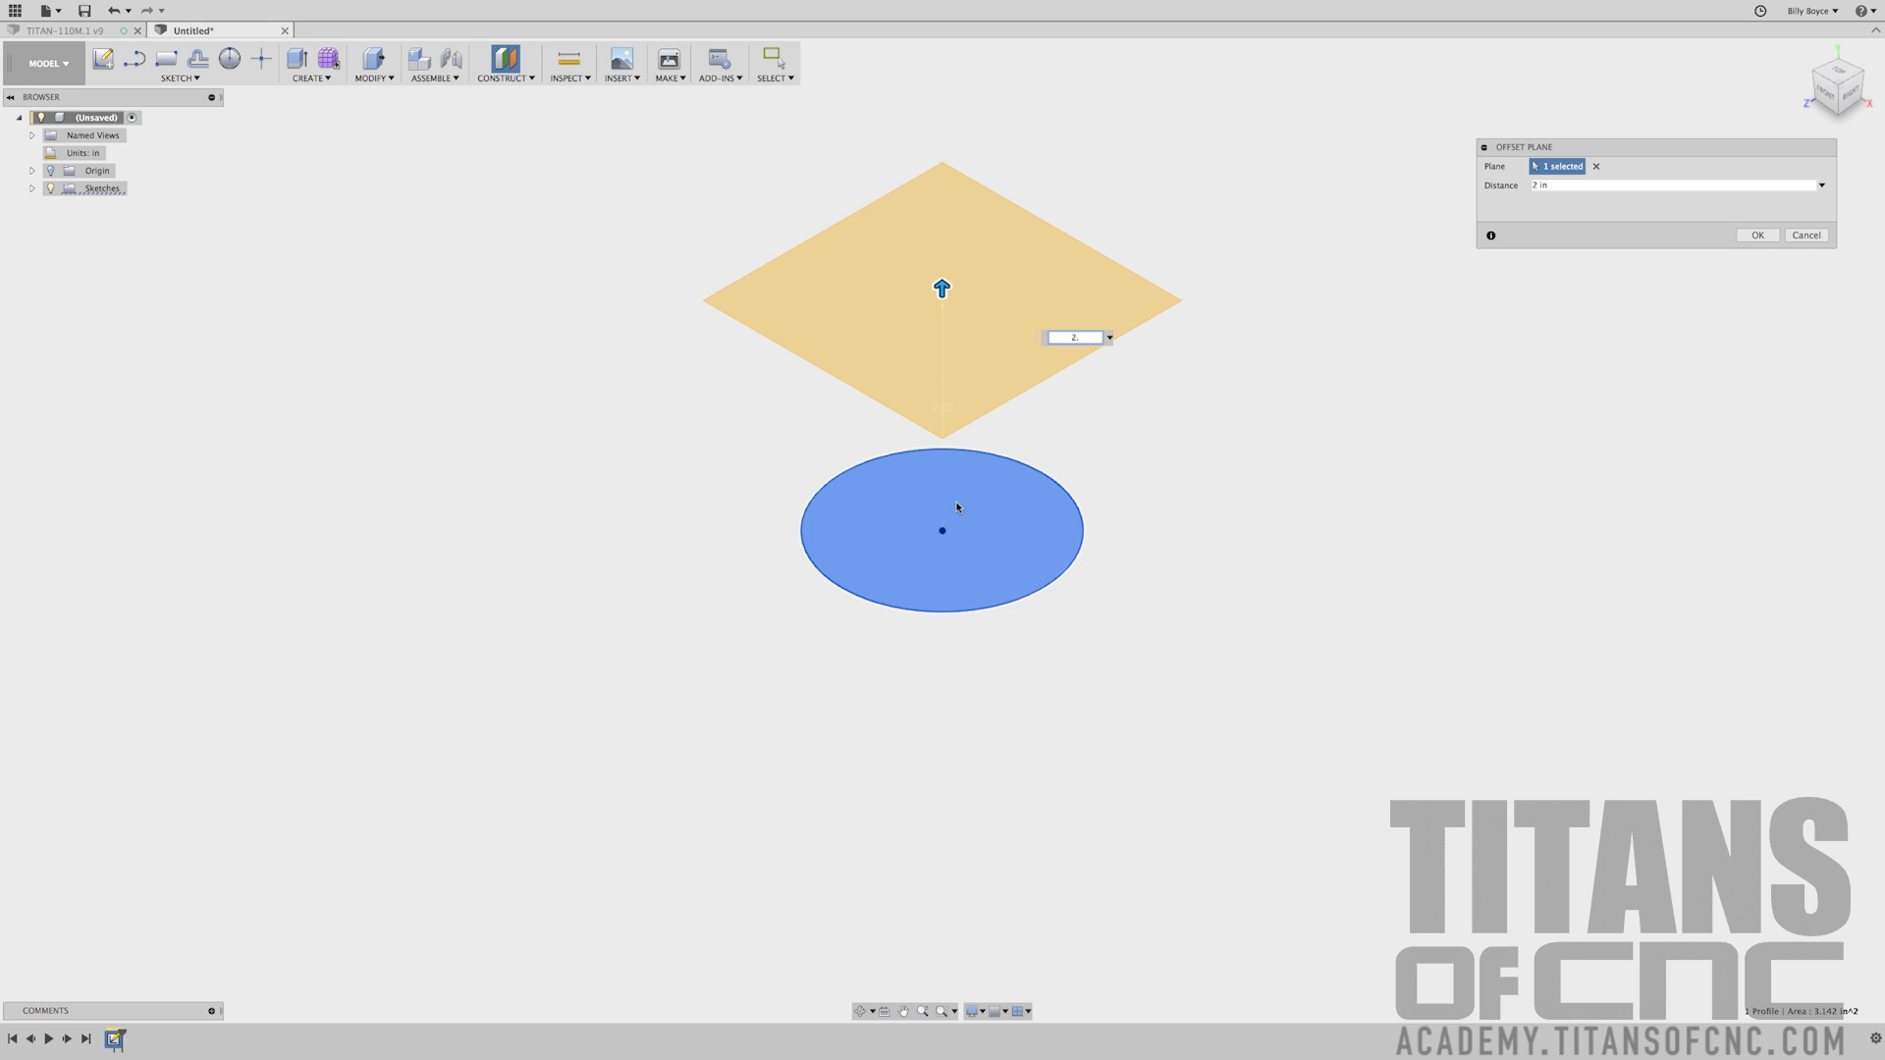
pyautogui.write('6')
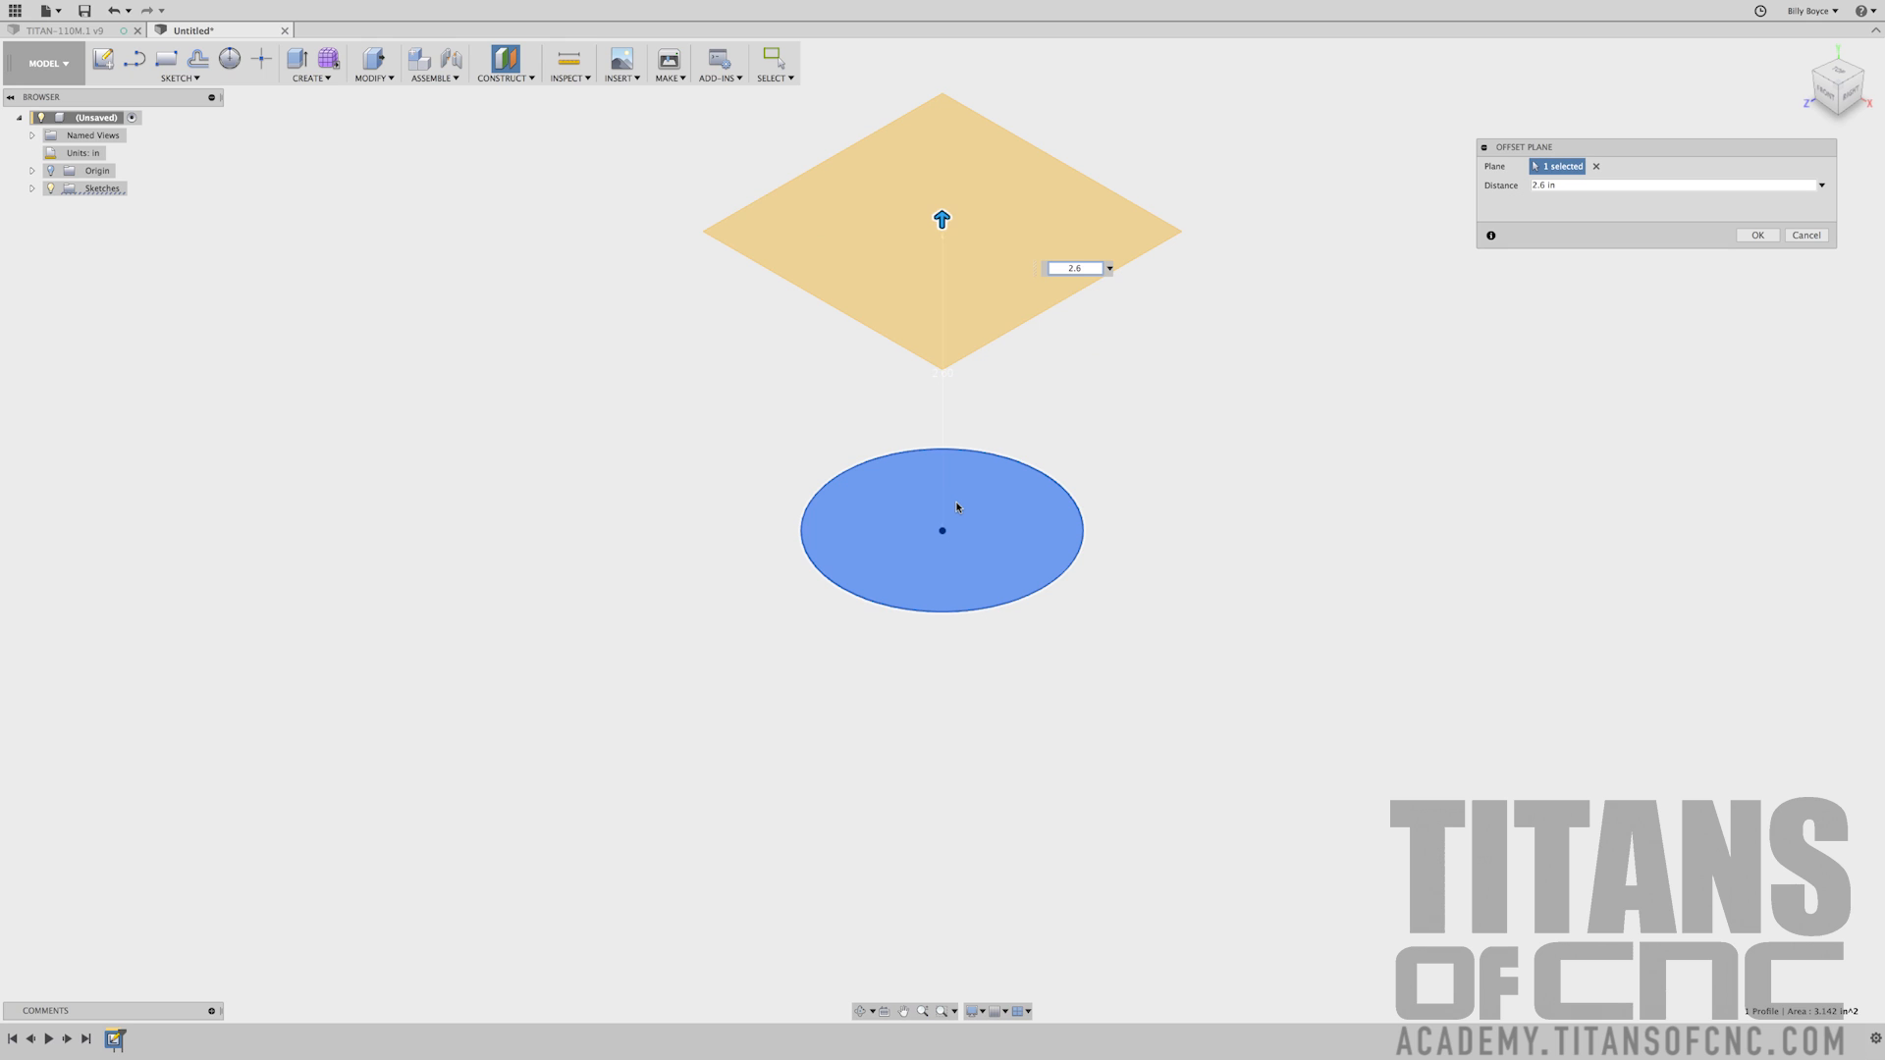
pyautogui.write('98')
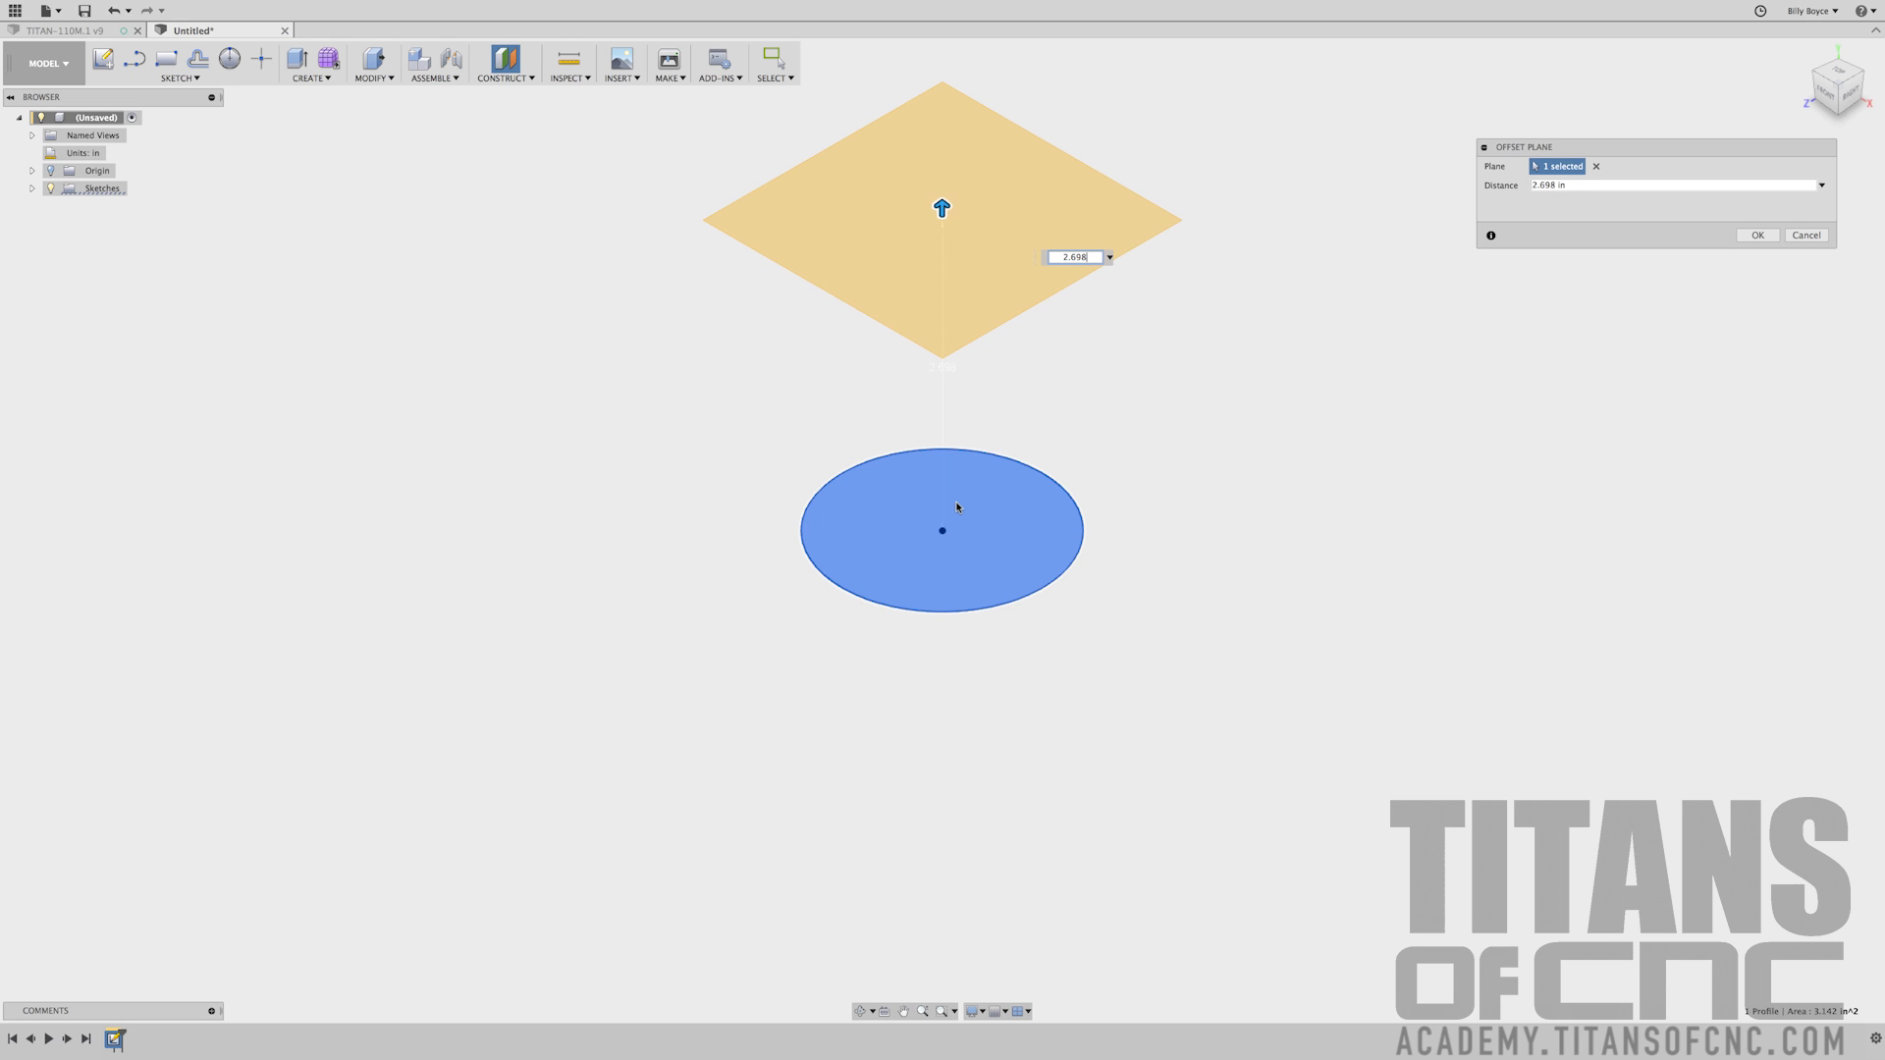
pyautogui.press('Return')
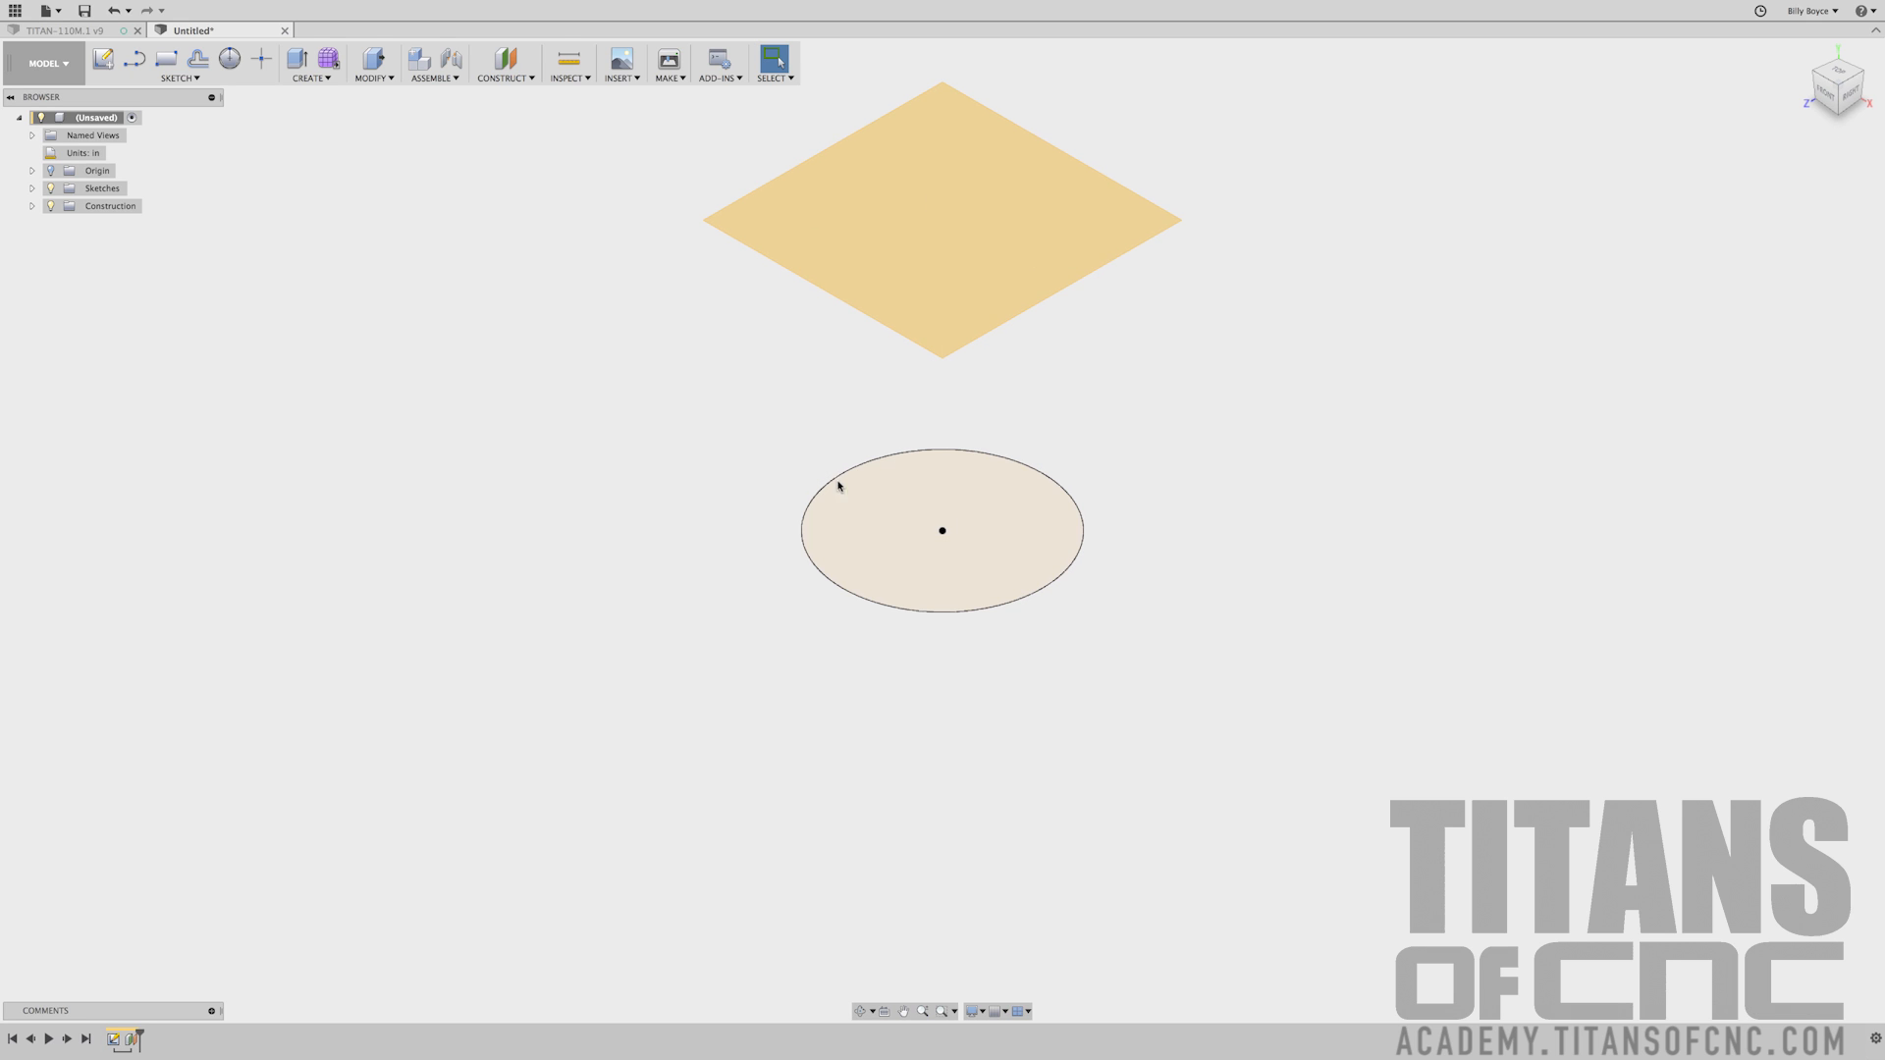
# Create a second offset construction plane 3.798 in above the circle profile
pyautogui.click(503, 59)
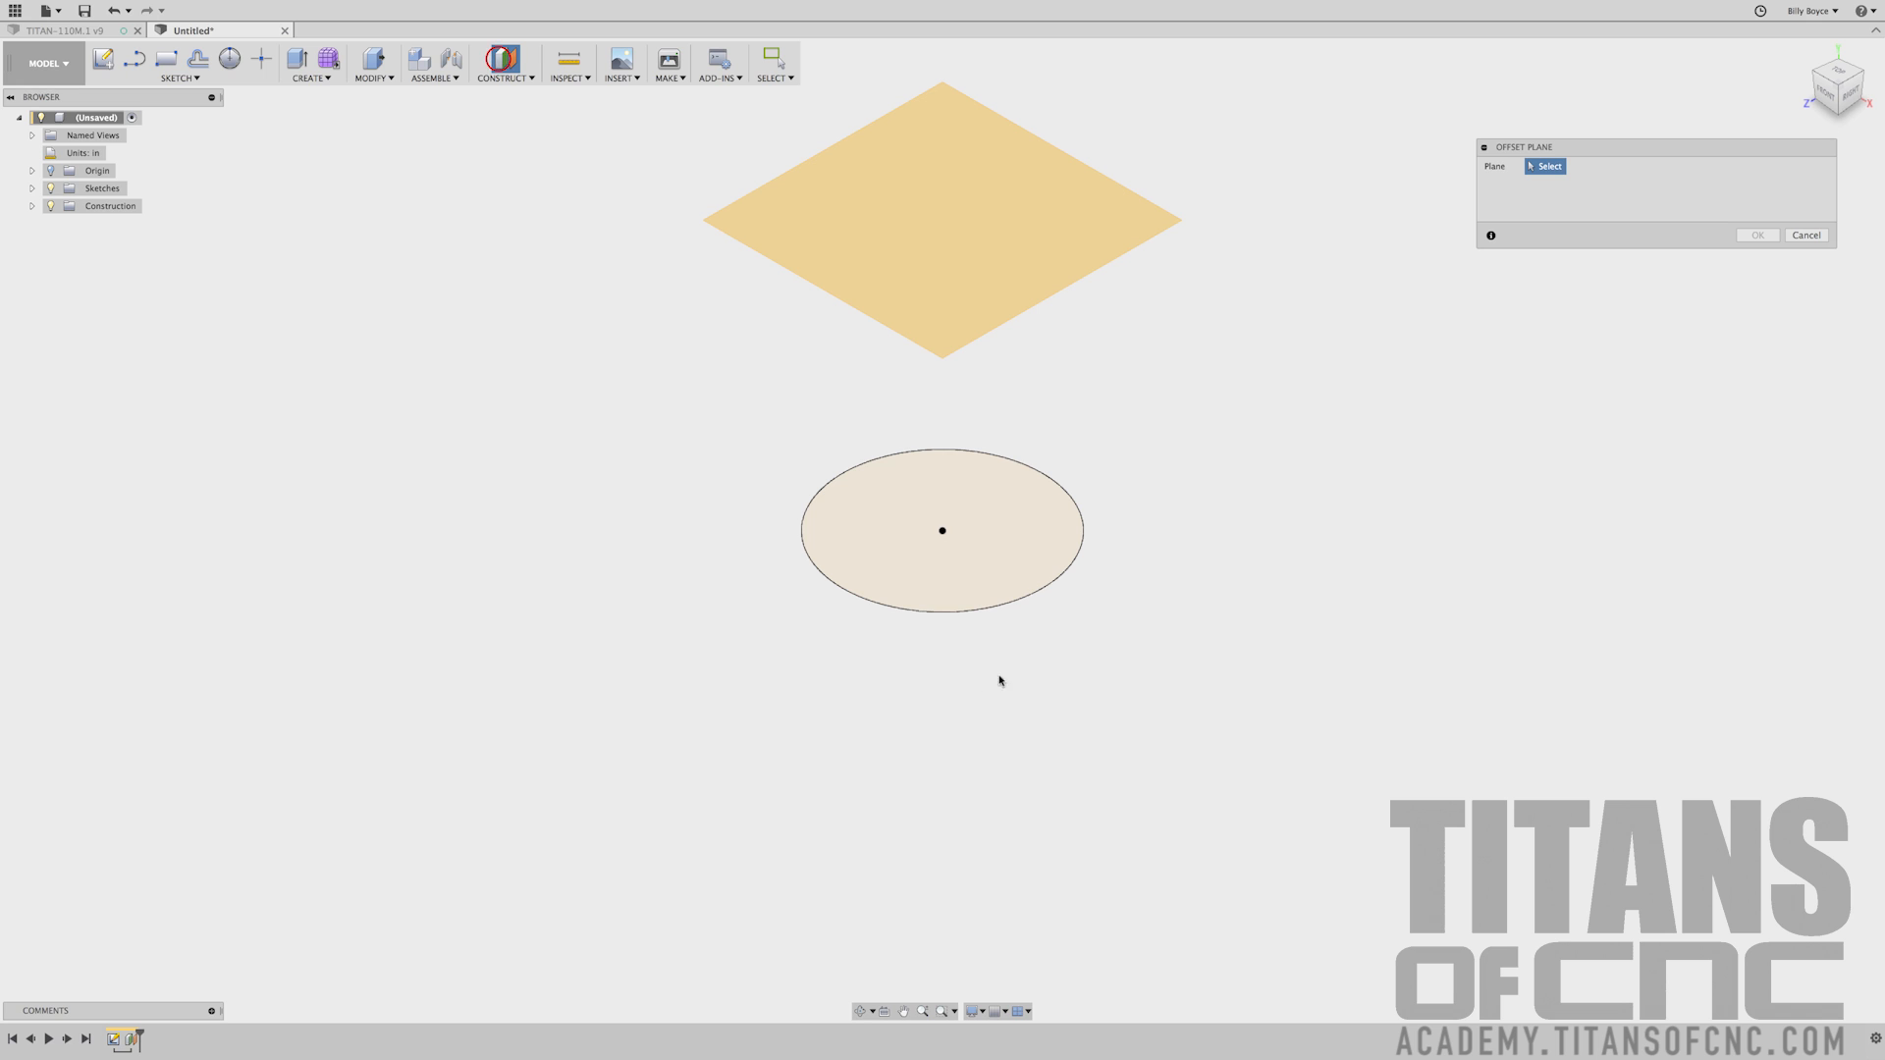
pyautogui.click(869, 580)
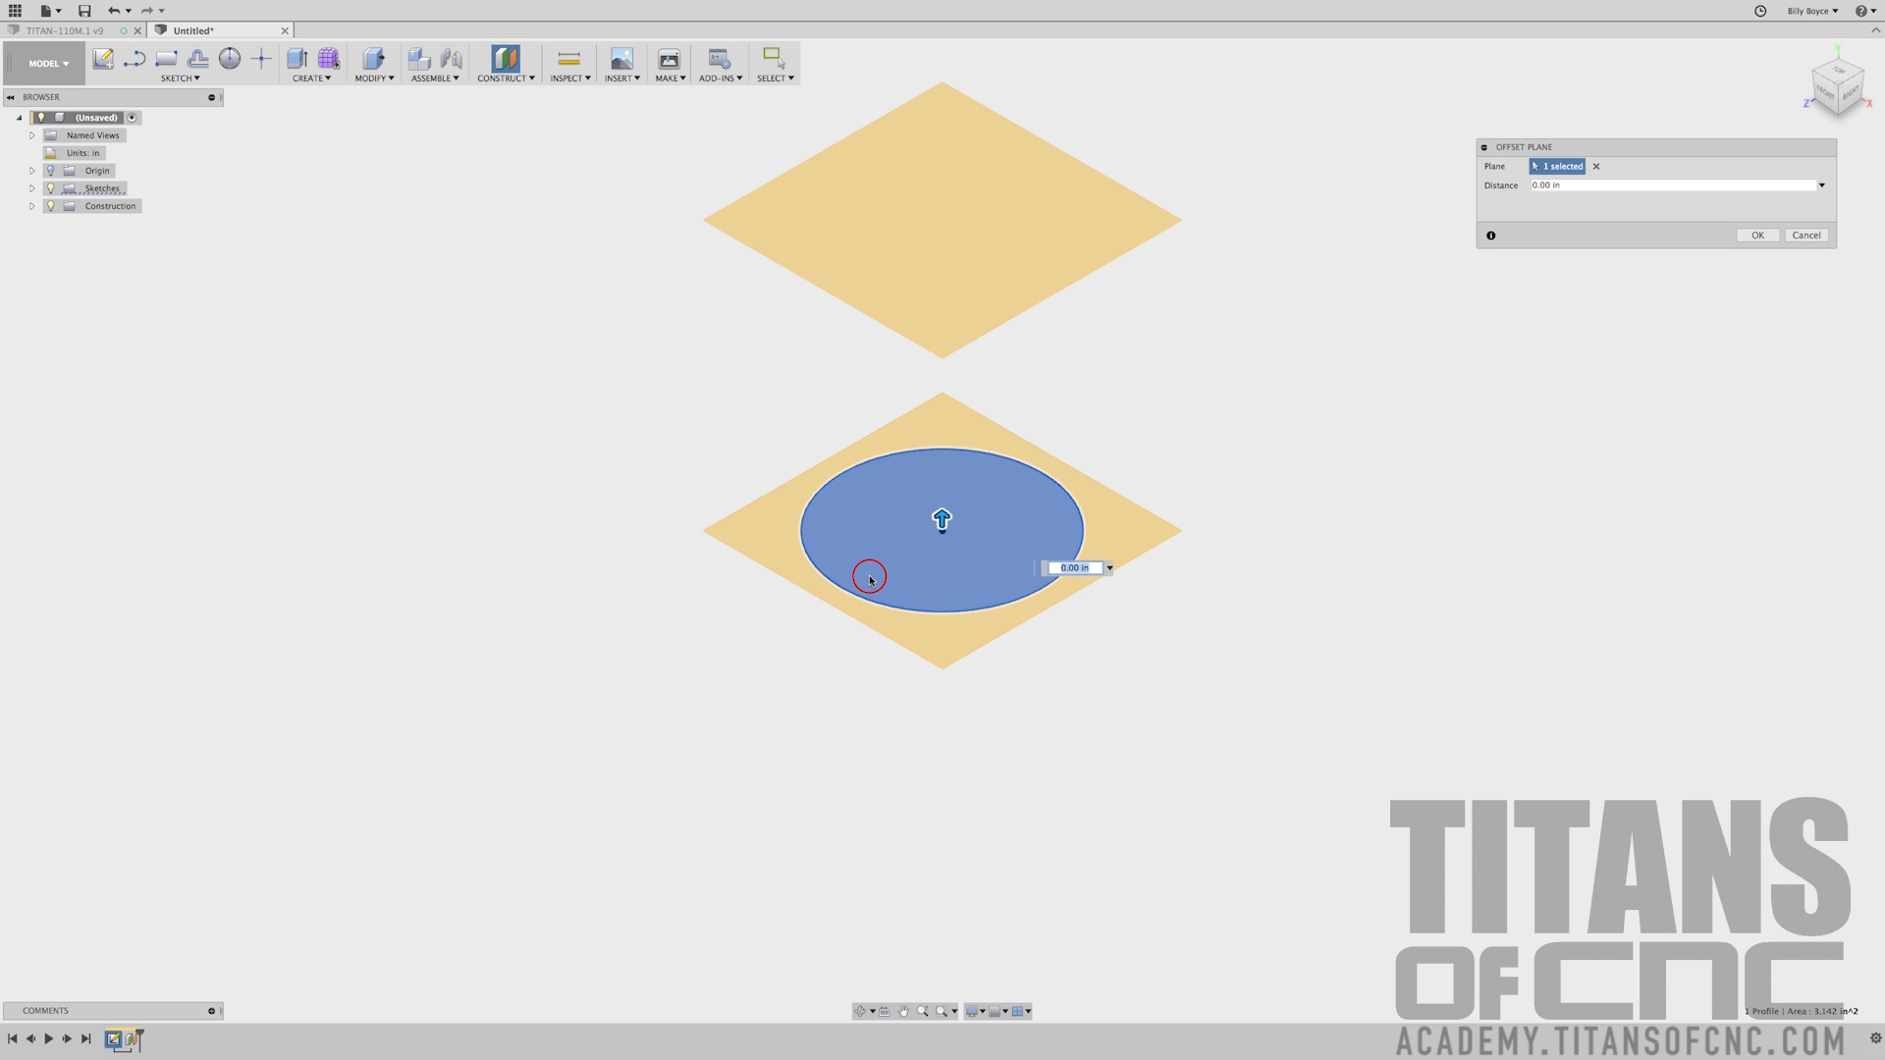
pyautogui.write('3.')
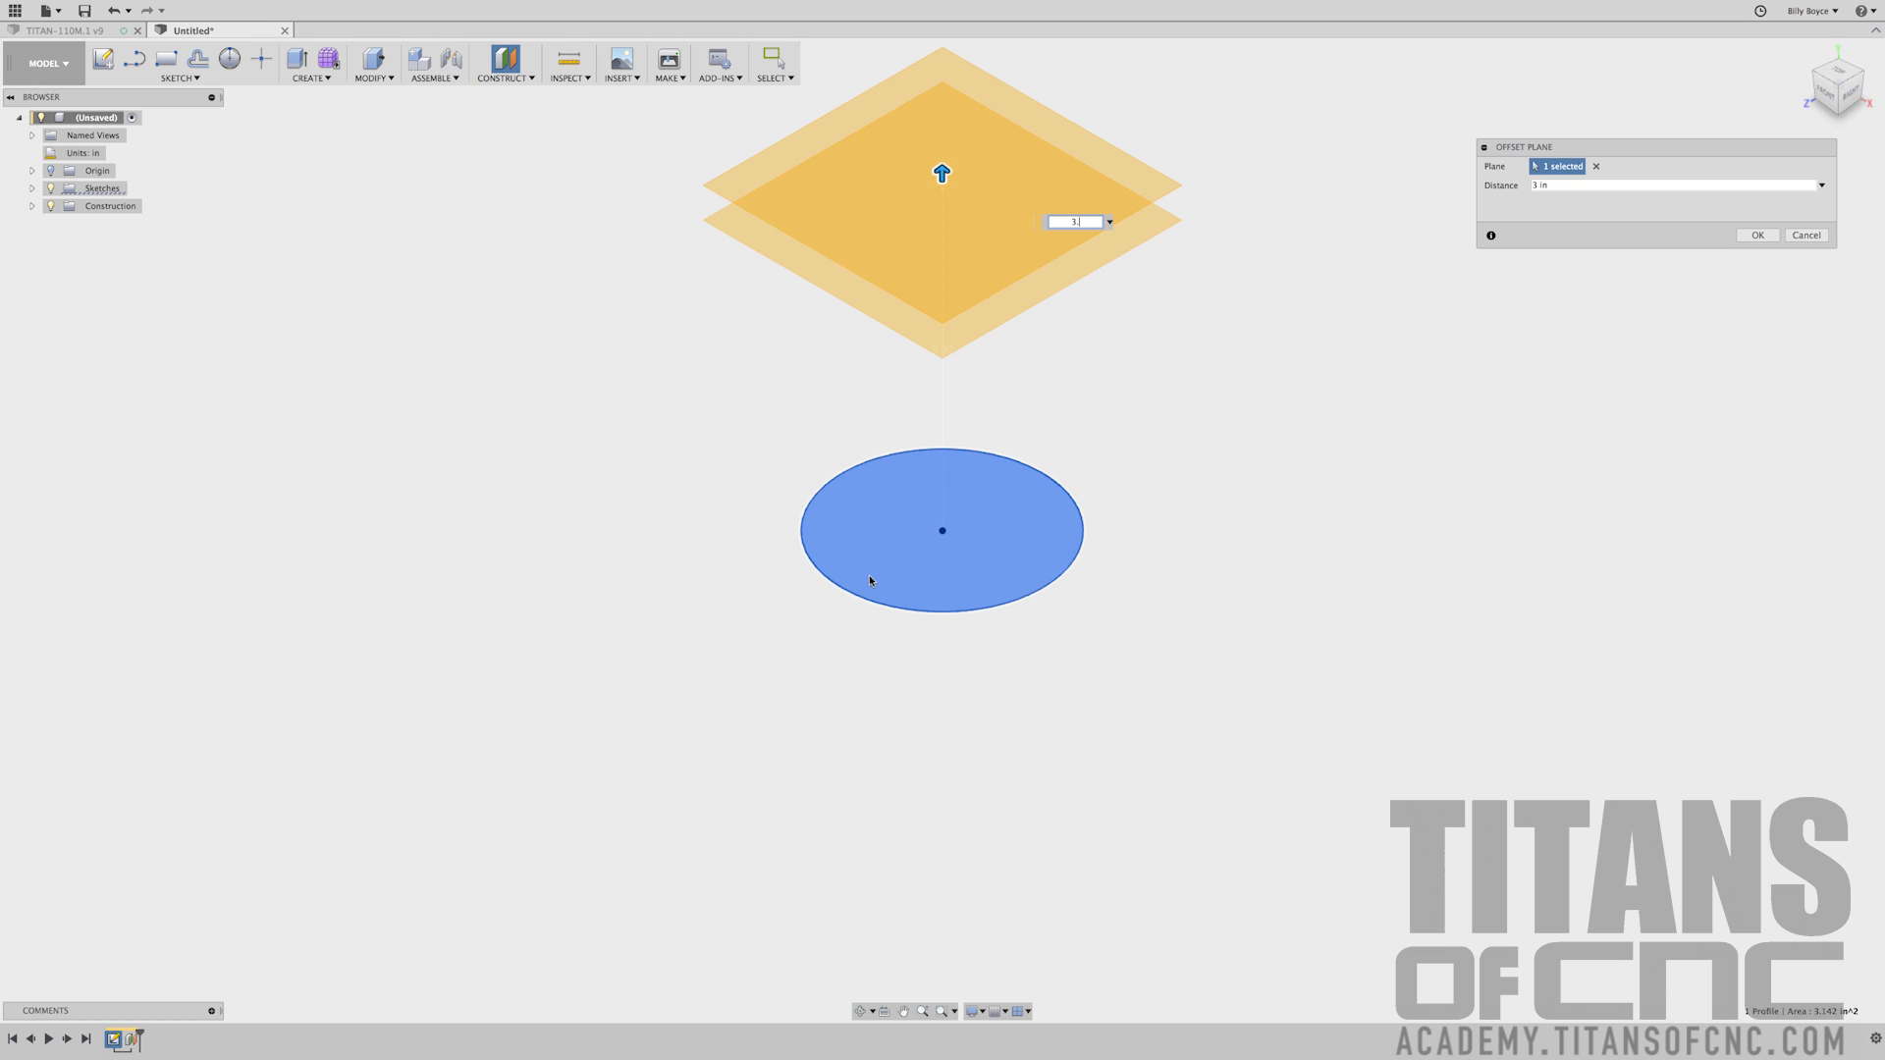
pyautogui.write('798')
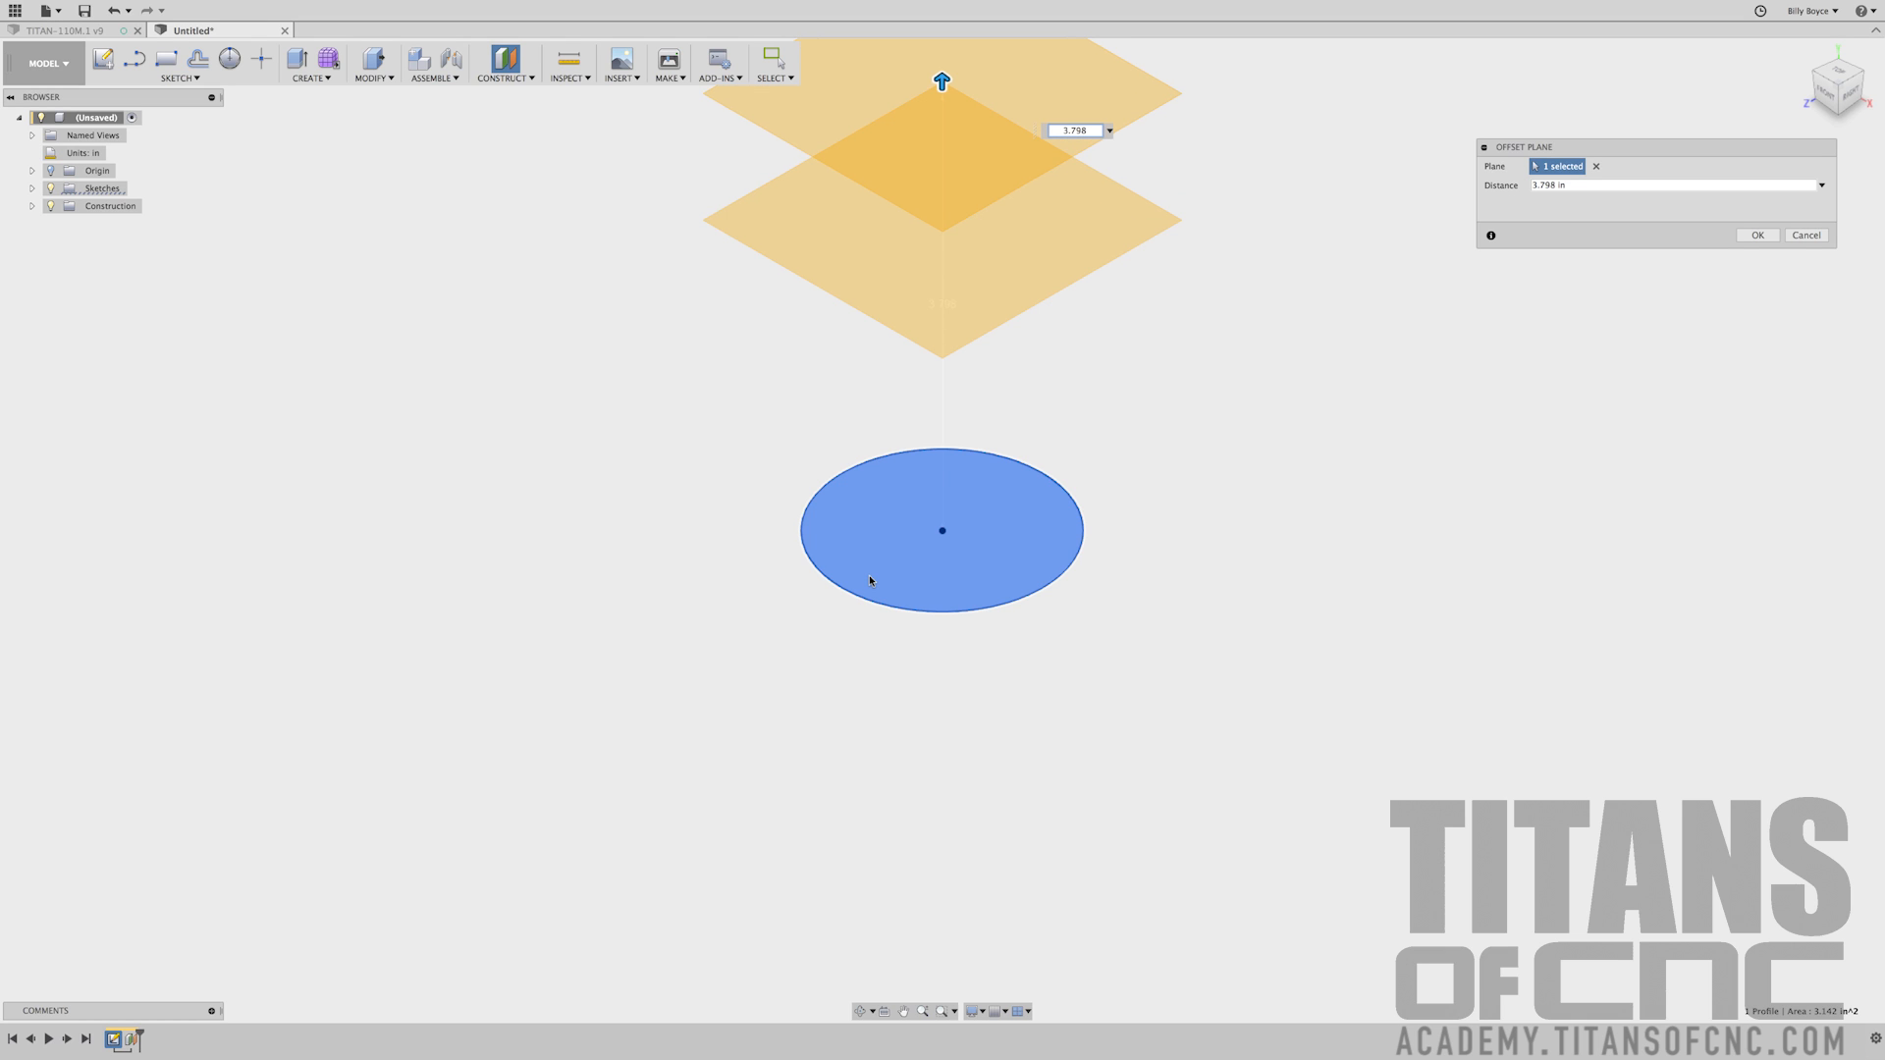
pyautogui.press('Return')
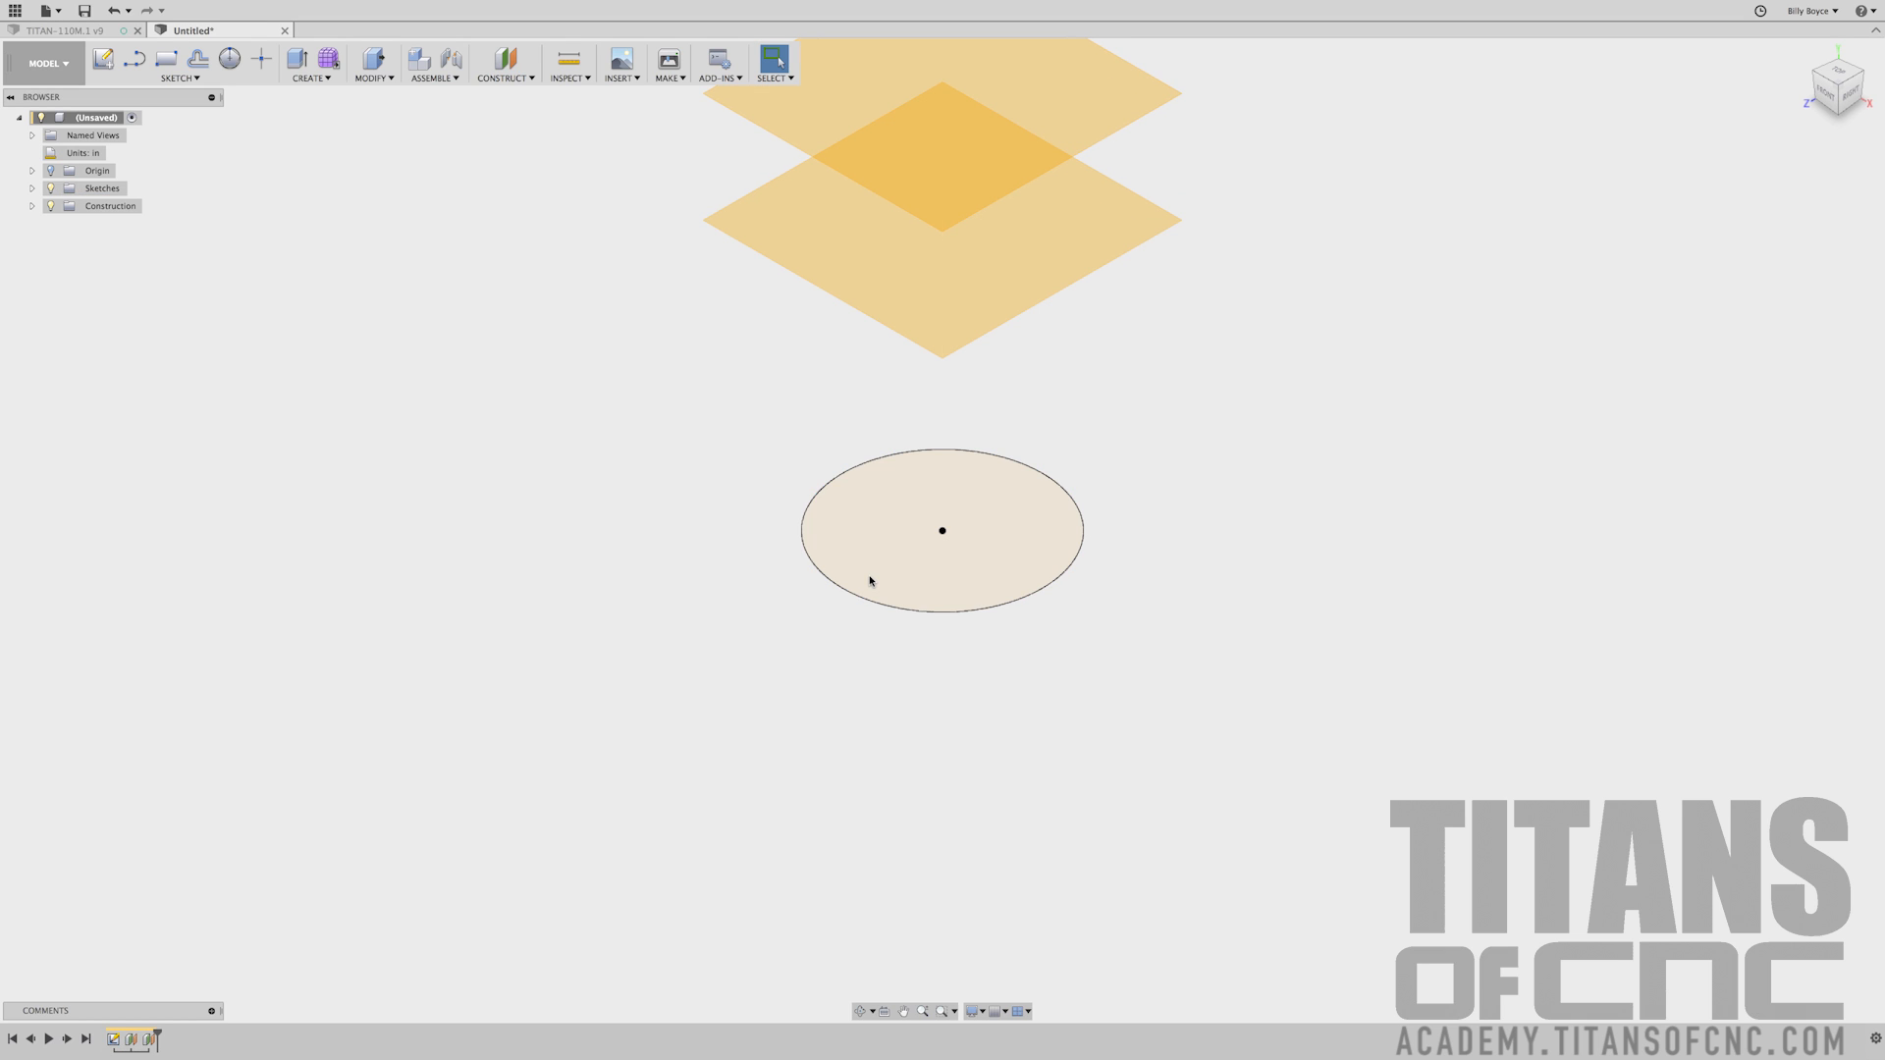
# Create a third offset construction plane 6.548 in above the circle profile
pyautogui.click(508, 60)
pyautogui.click(922, 587)
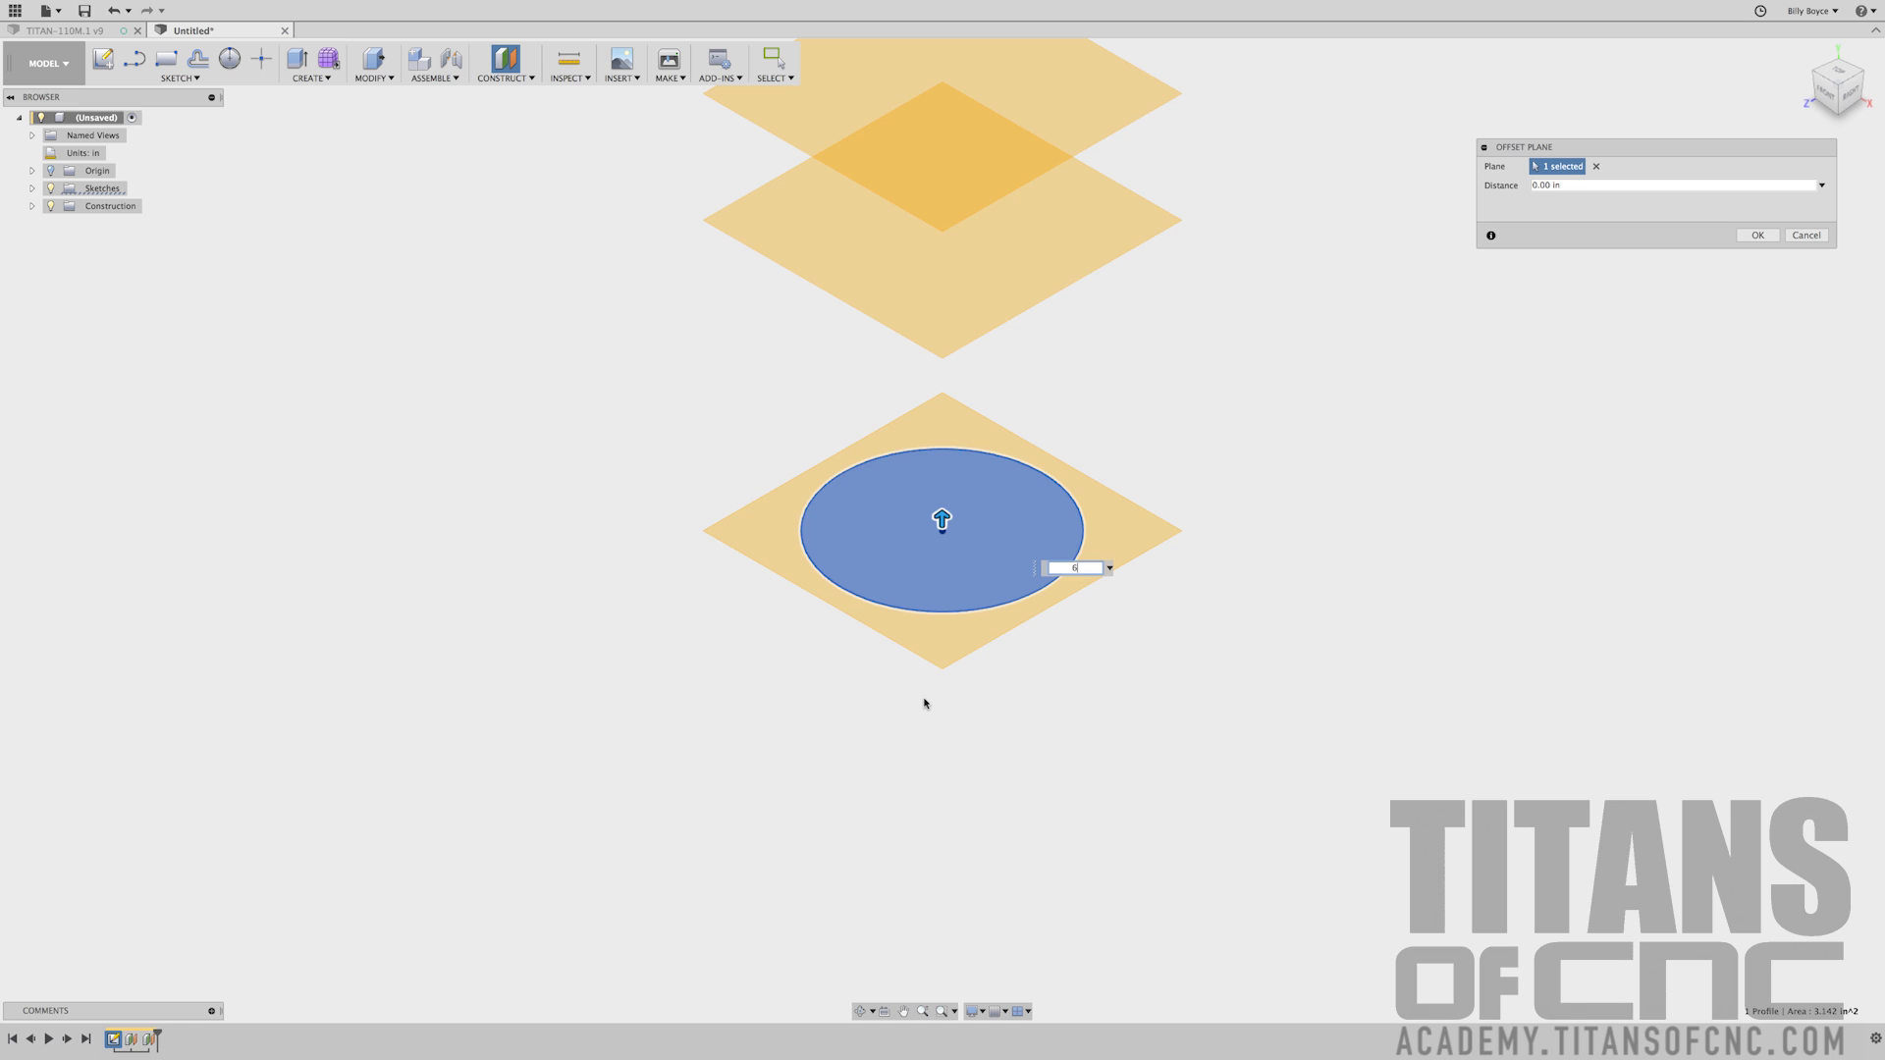
pyautogui.write('6')
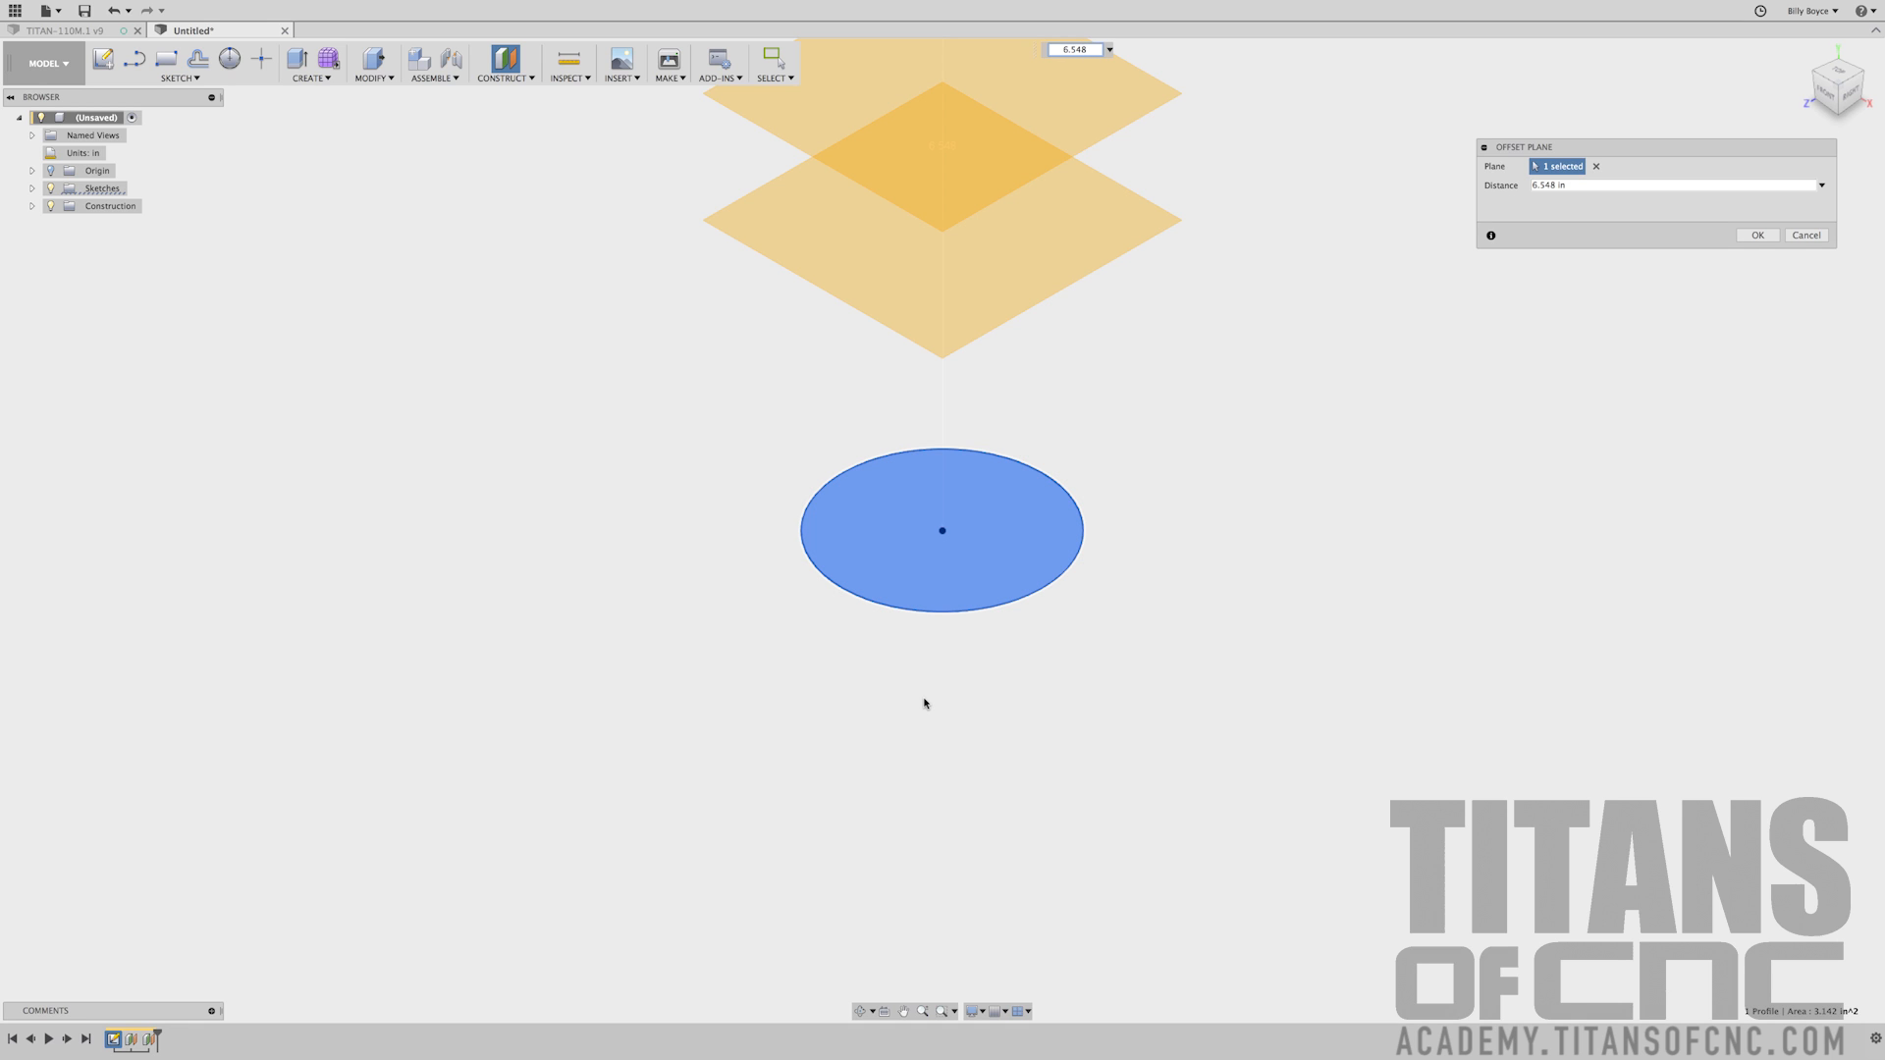
pyautogui.press('Return')
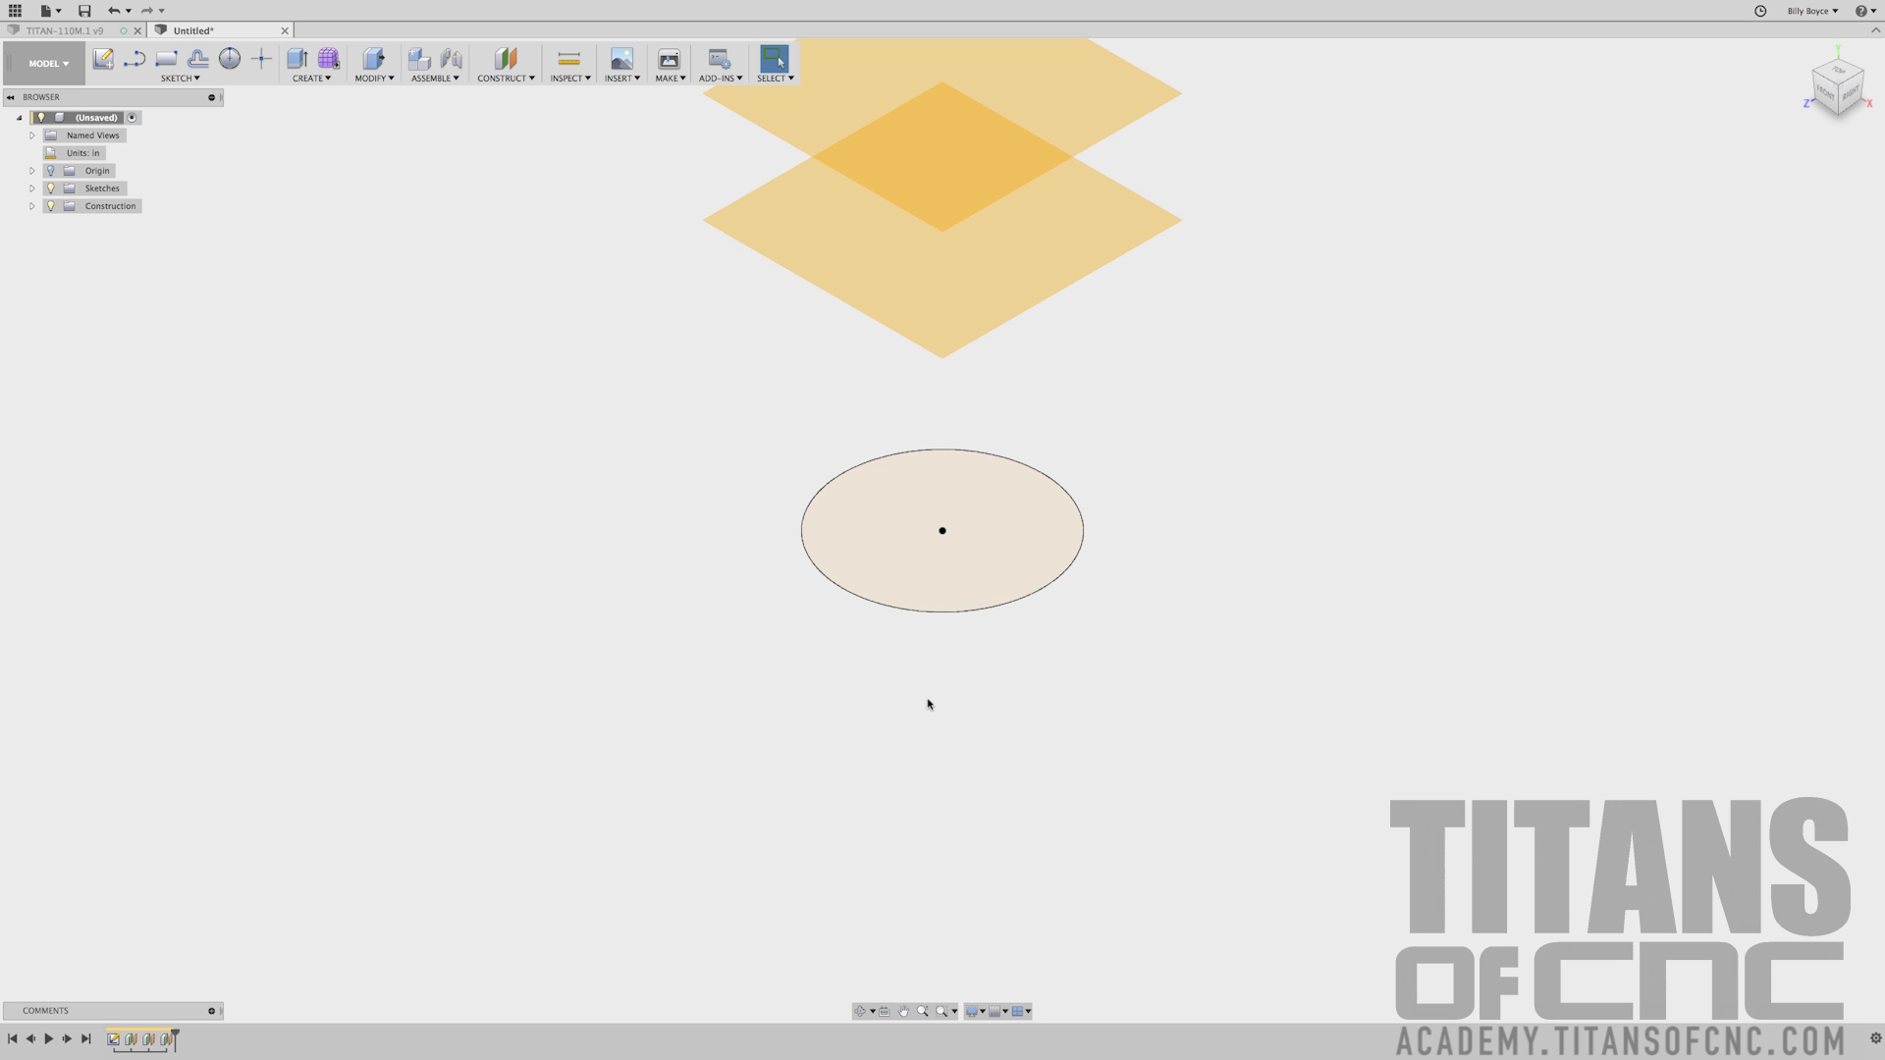
pyautogui.scroll(-3, 928, 704)
pyautogui.scroll(-3, 1005, 585)
pyautogui.scroll(3, 1088, 441)
pyautogui.moveTo(1048, 602)
pyautogui.keyDown('shift'); pyautogui.mouseDown(button='middle')
pyautogui.moveTo(1136, 514)
pyautogui.moveTo(1073, 593)
pyautogui.moveTo(1010, 547)
pyautogui.moveTo(1035, 530)
pyautogui.moveTo(1038, 574)
pyautogui.mouseUp(button='middle'); pyautogui.keyUp('shift')
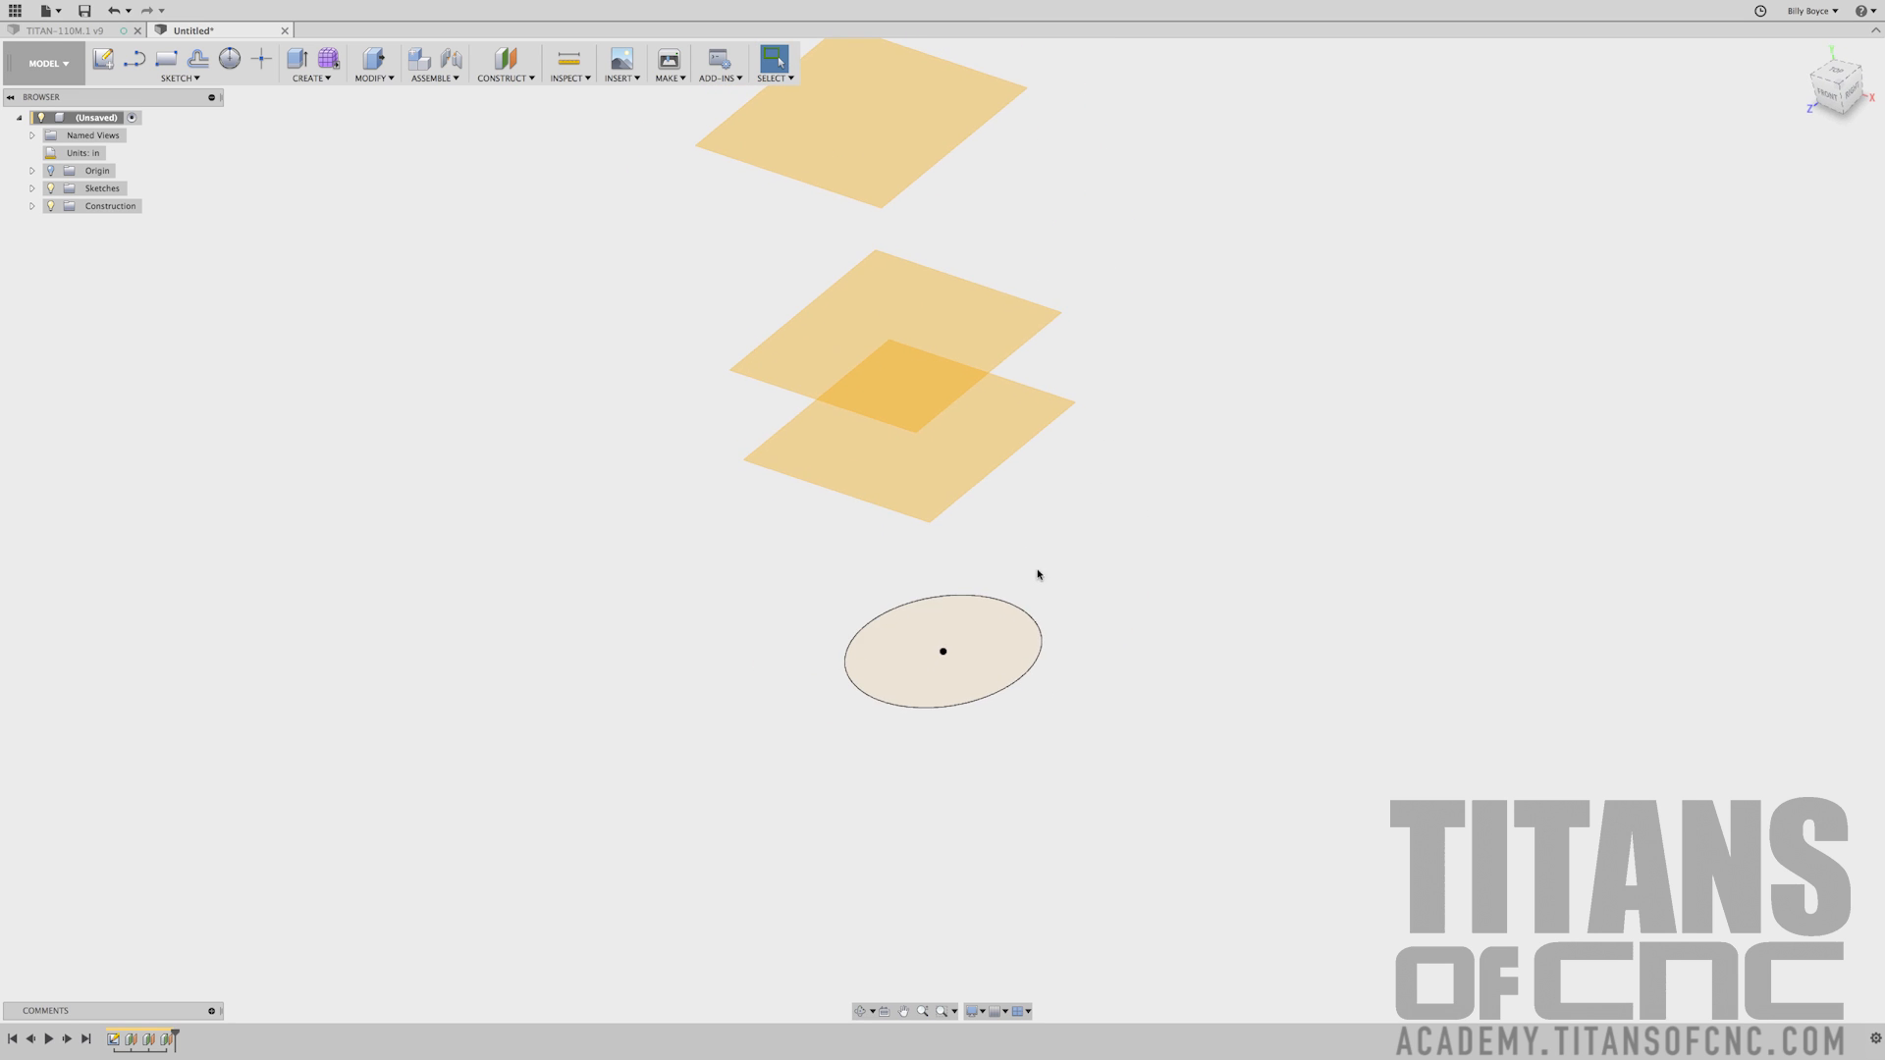
# Extrude the circle profile upward 0.7 in as a new body with Press Pull
pyautogui.rightClick(660, 639)
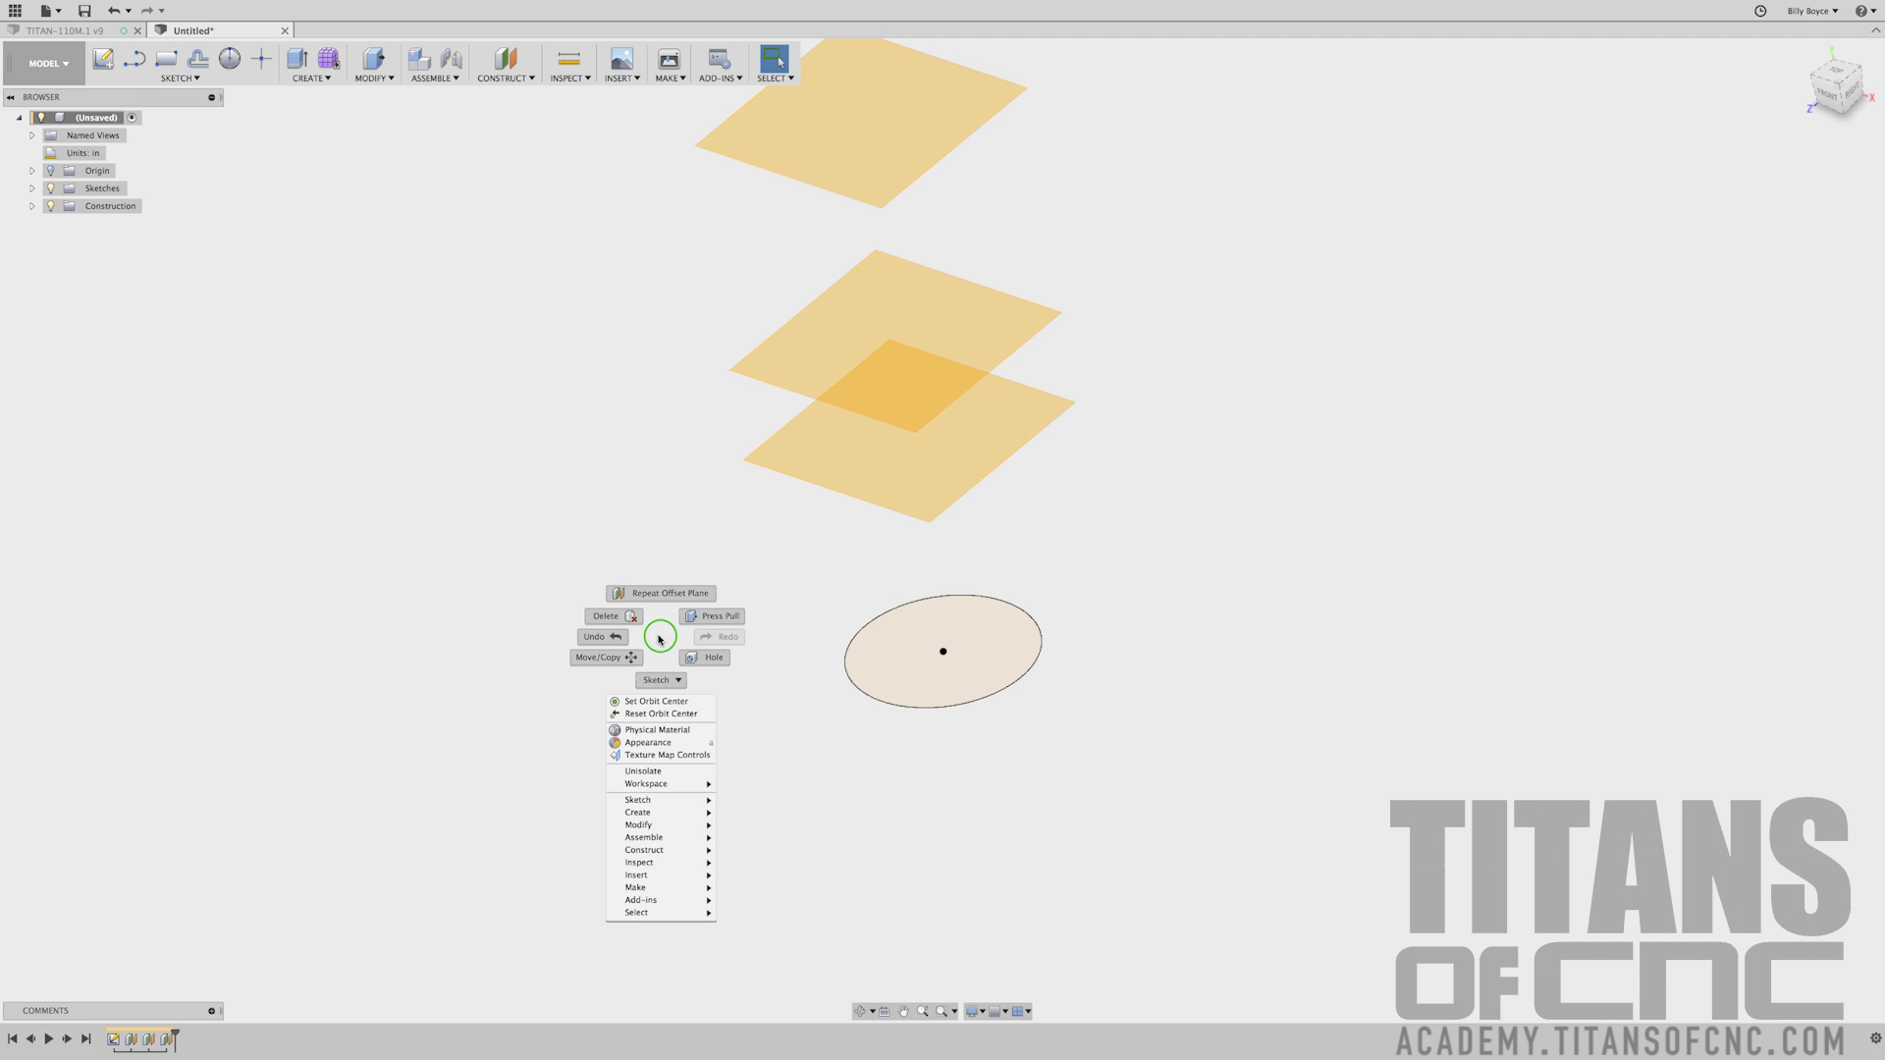
pyautogui.click(704, 618)
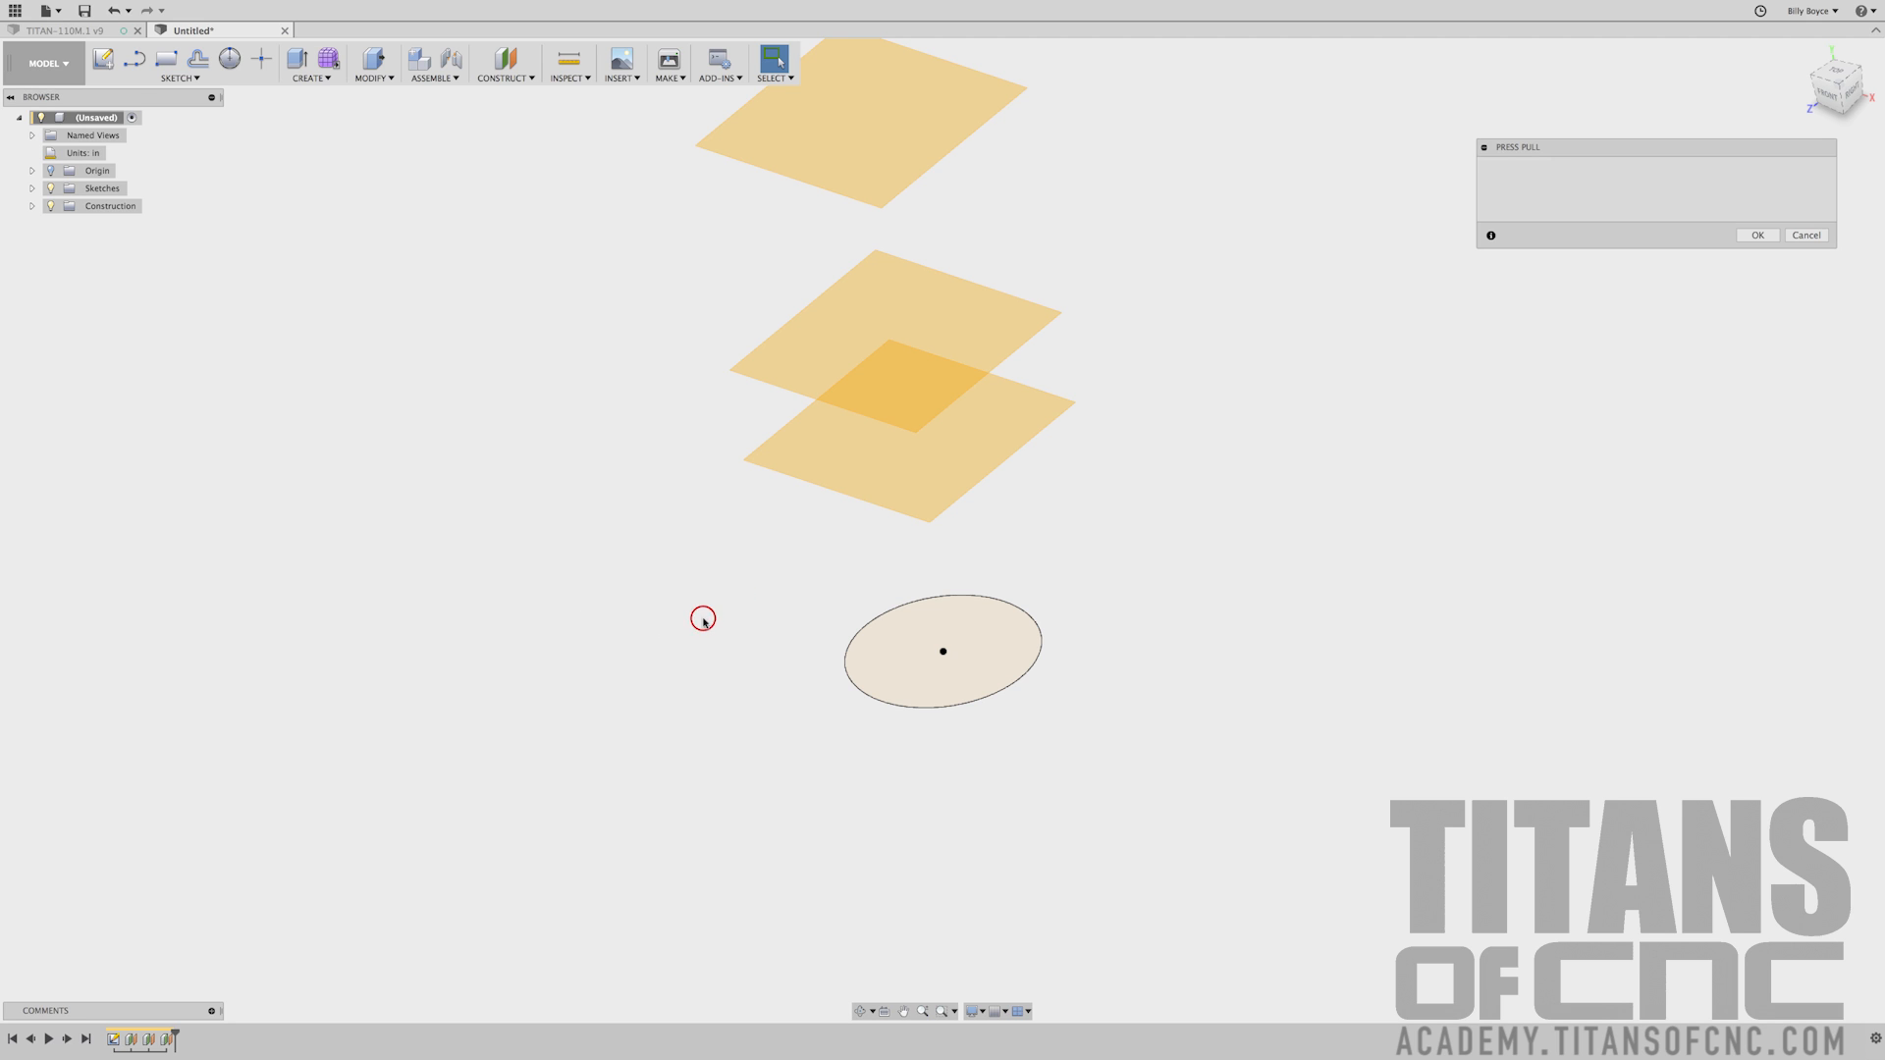
pyautogui.click(919, 681)
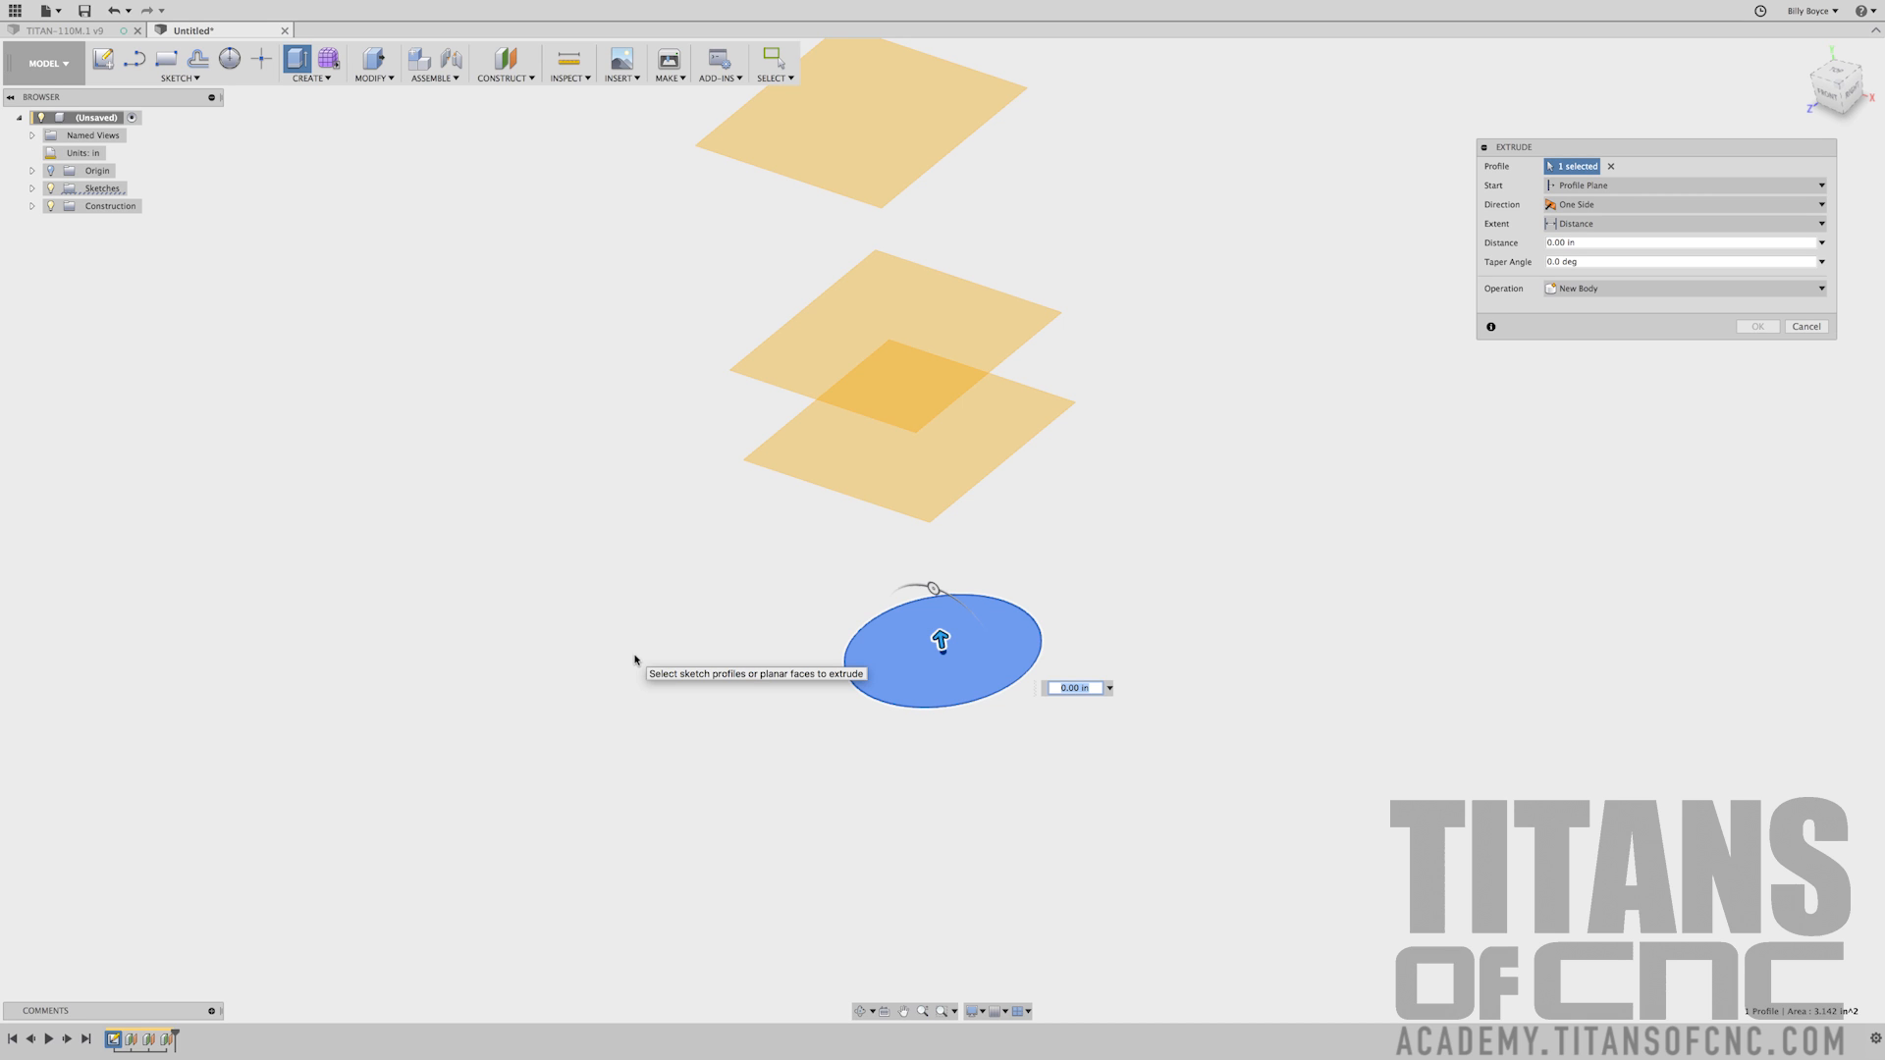
pyautogui.press('BackSpace')
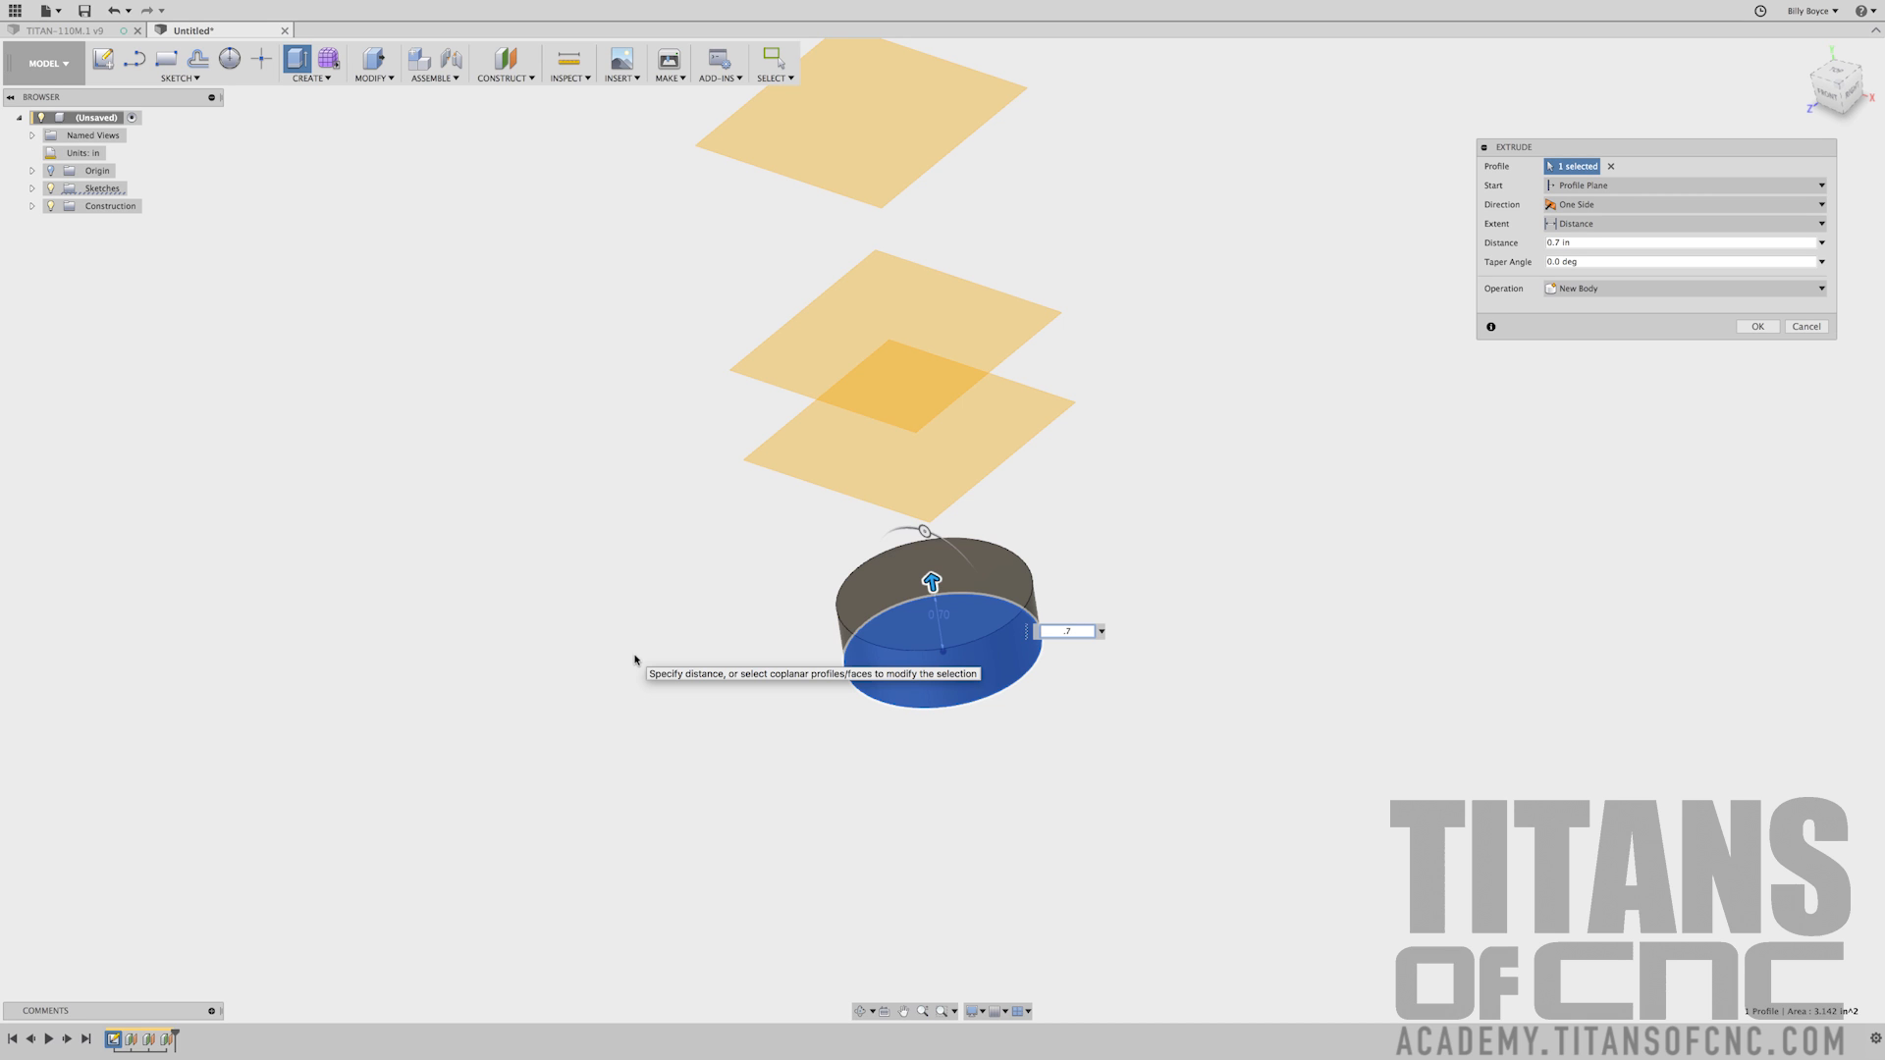
pyautogui.press('Return')
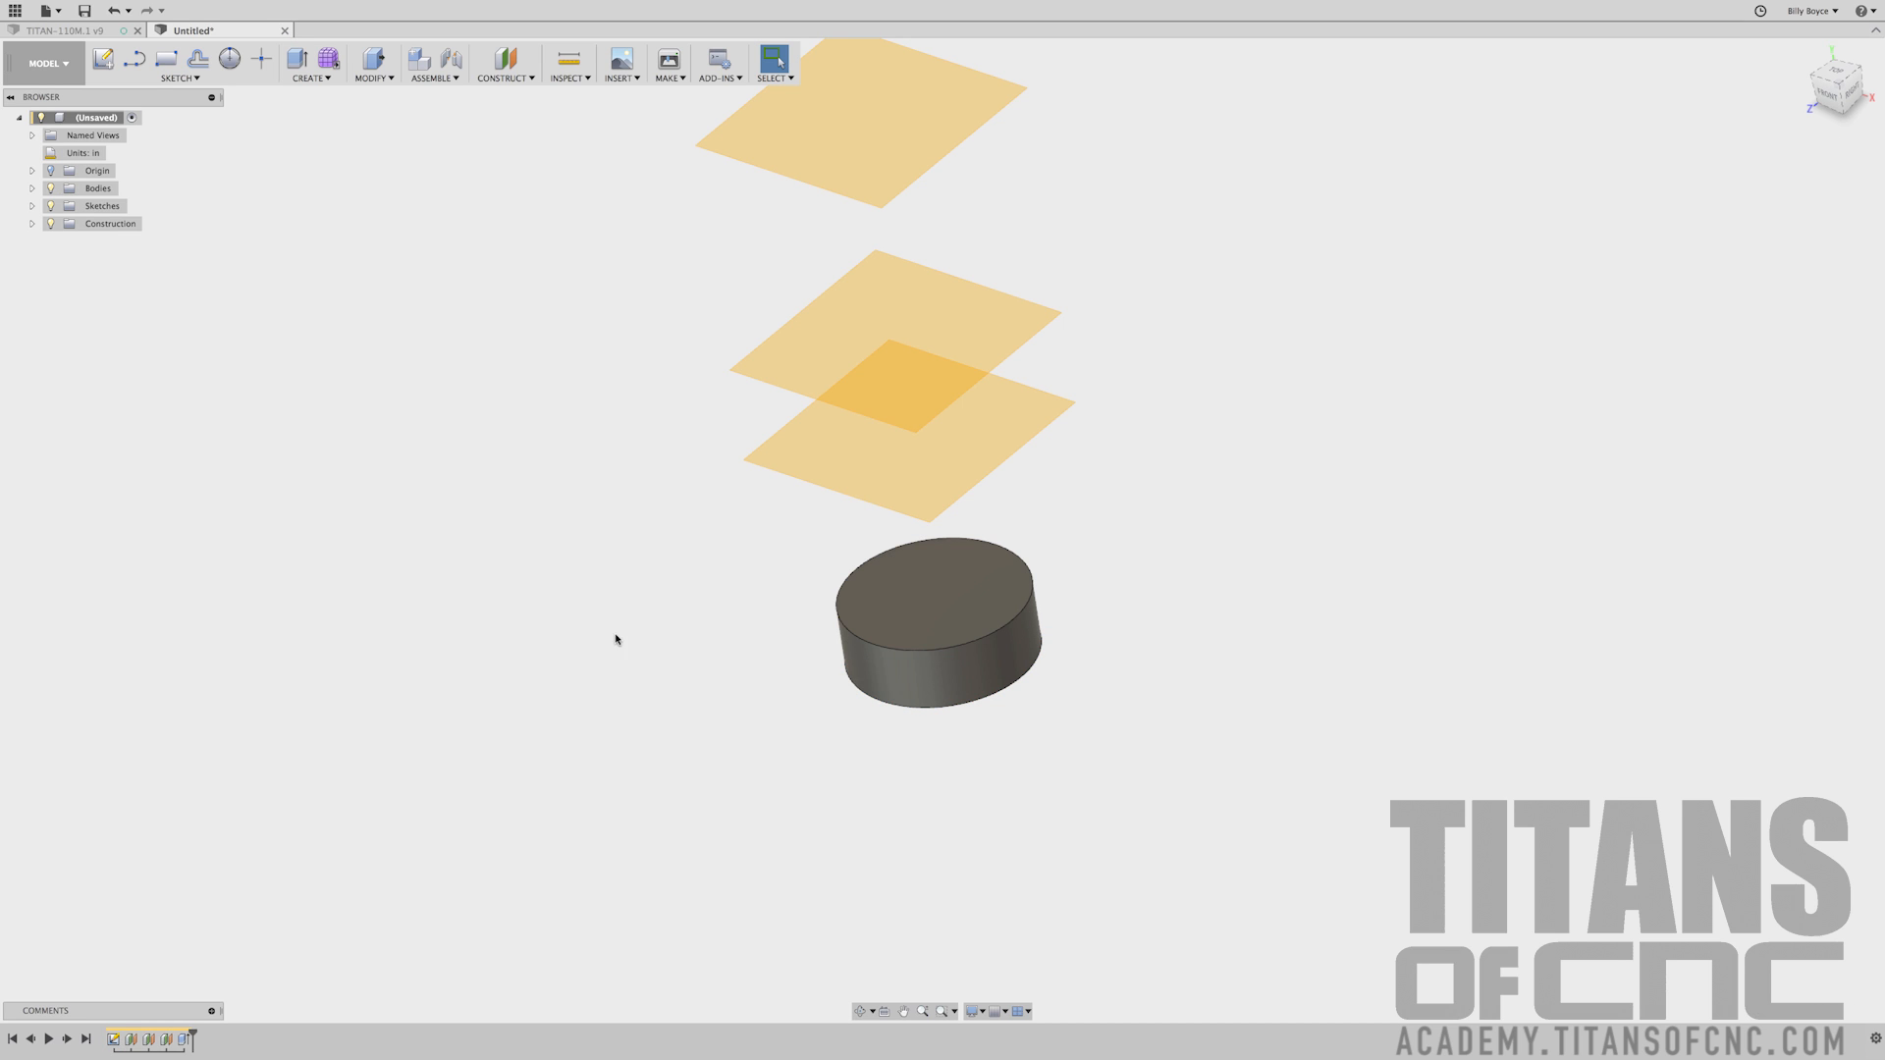
# Sketch an inscribed five-sided polygon centred on the origin on the 2.698 in offset plane, with a radius of 3.081/2 in
pyautogui.click(178, 80)
pyautogui.moveTo(165, 175)
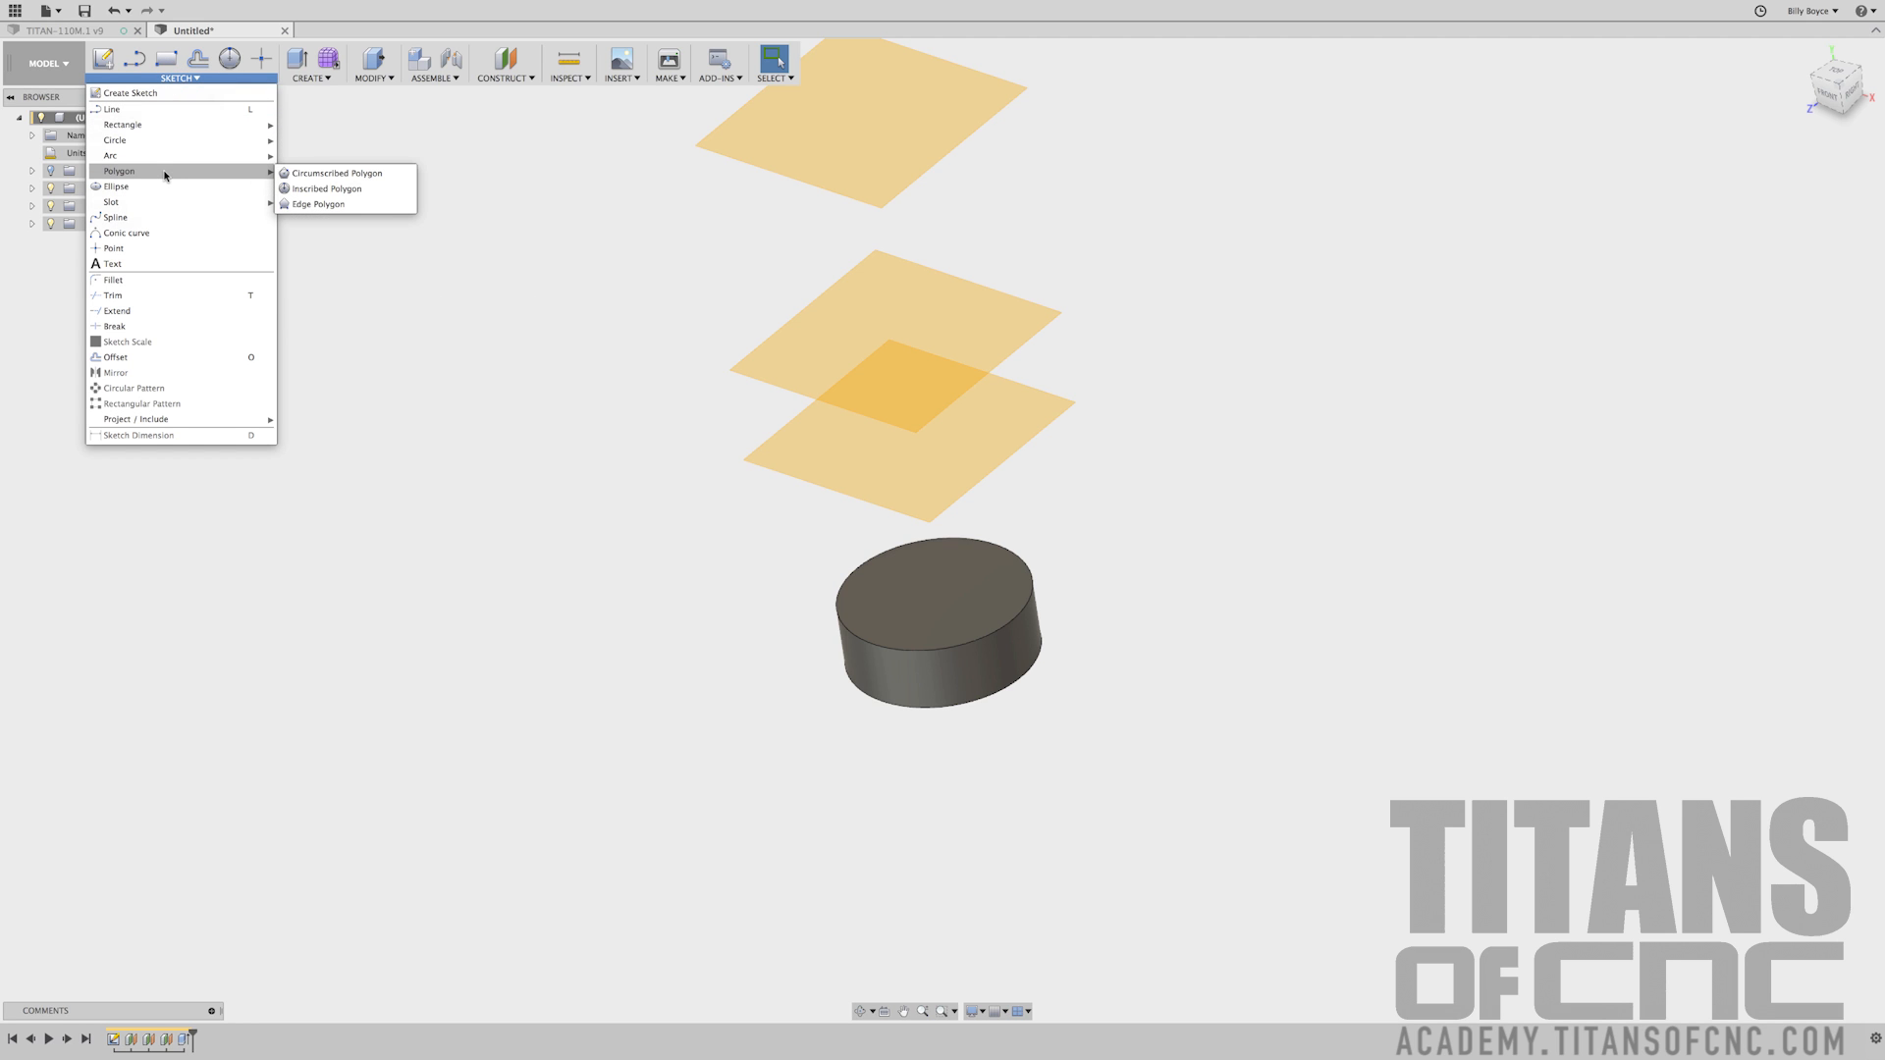
pyautogui.click(309, 191)
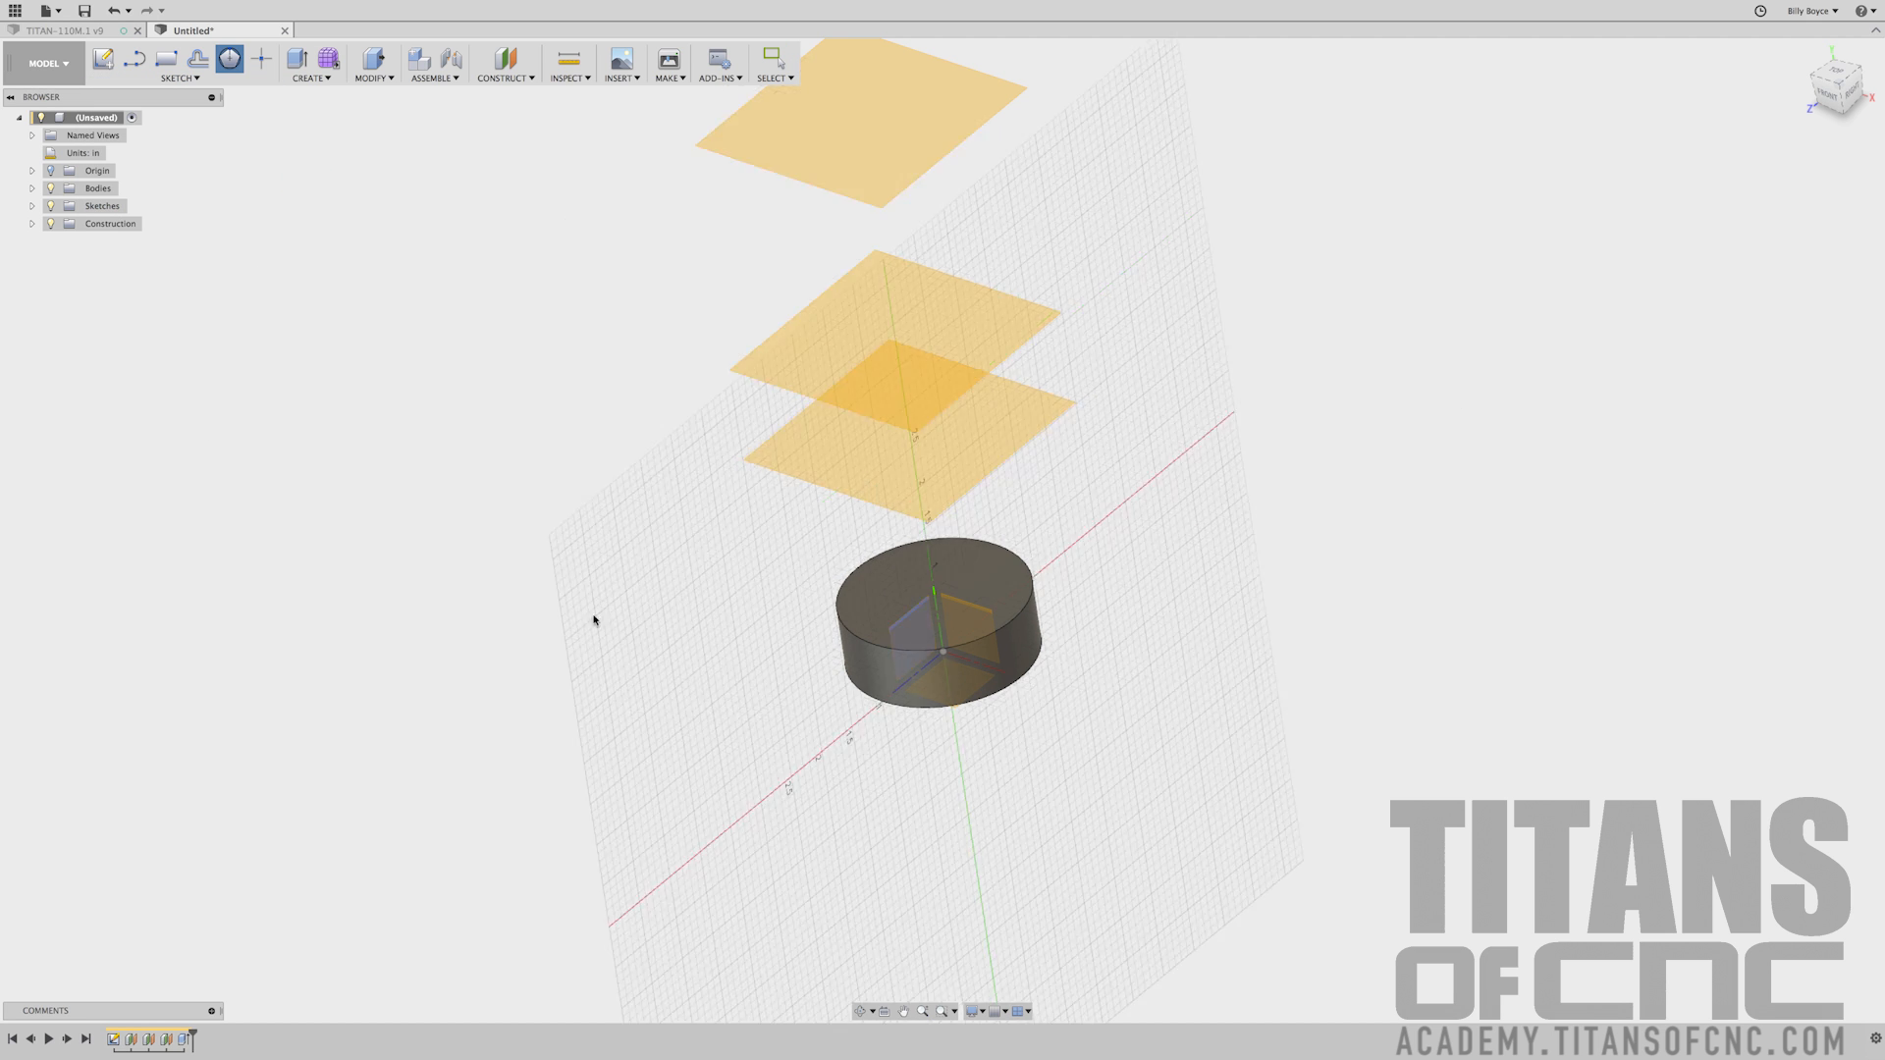
pyautogui.keyDown('shift'); pyautogui.moveTo(779, 645); pyautogui.dragTo(842, 525, button='middle'); pyautogui.keyUp('shift')
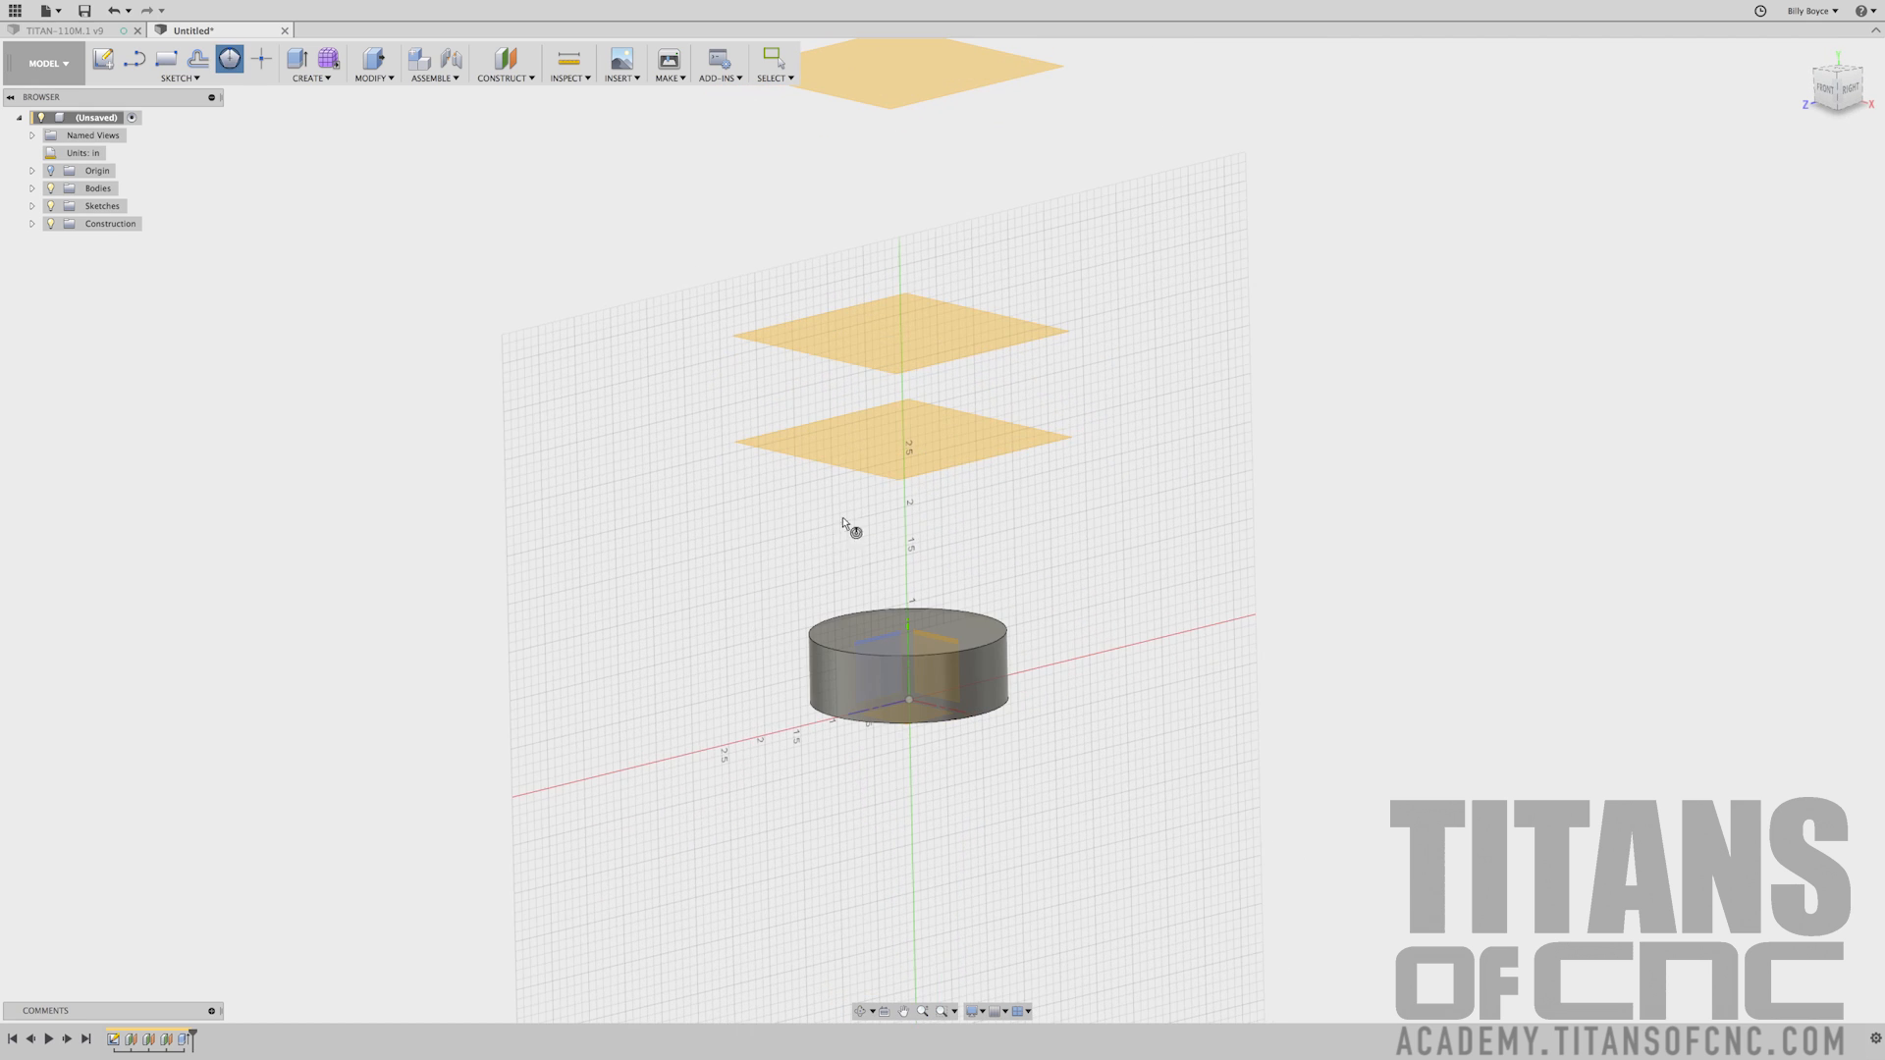
pyautogui.click(850, 444)
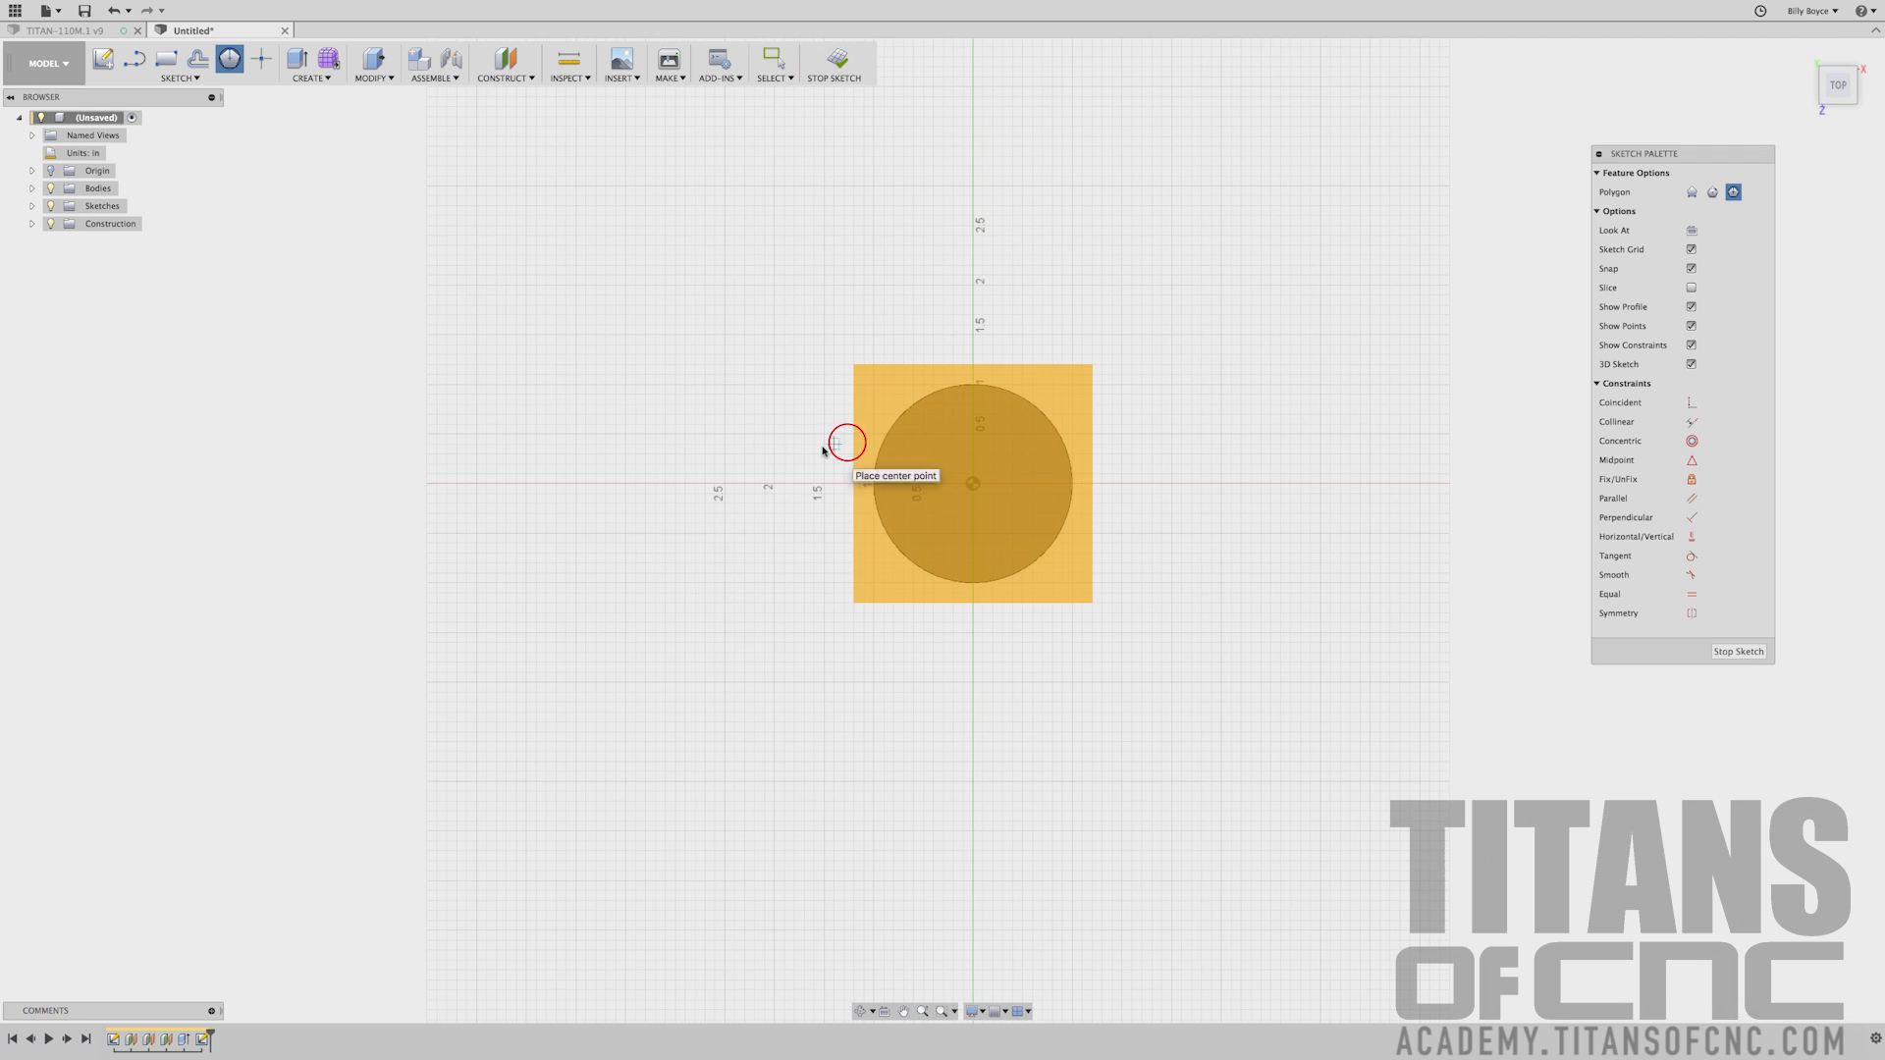
pyautogui.click(974, 486)
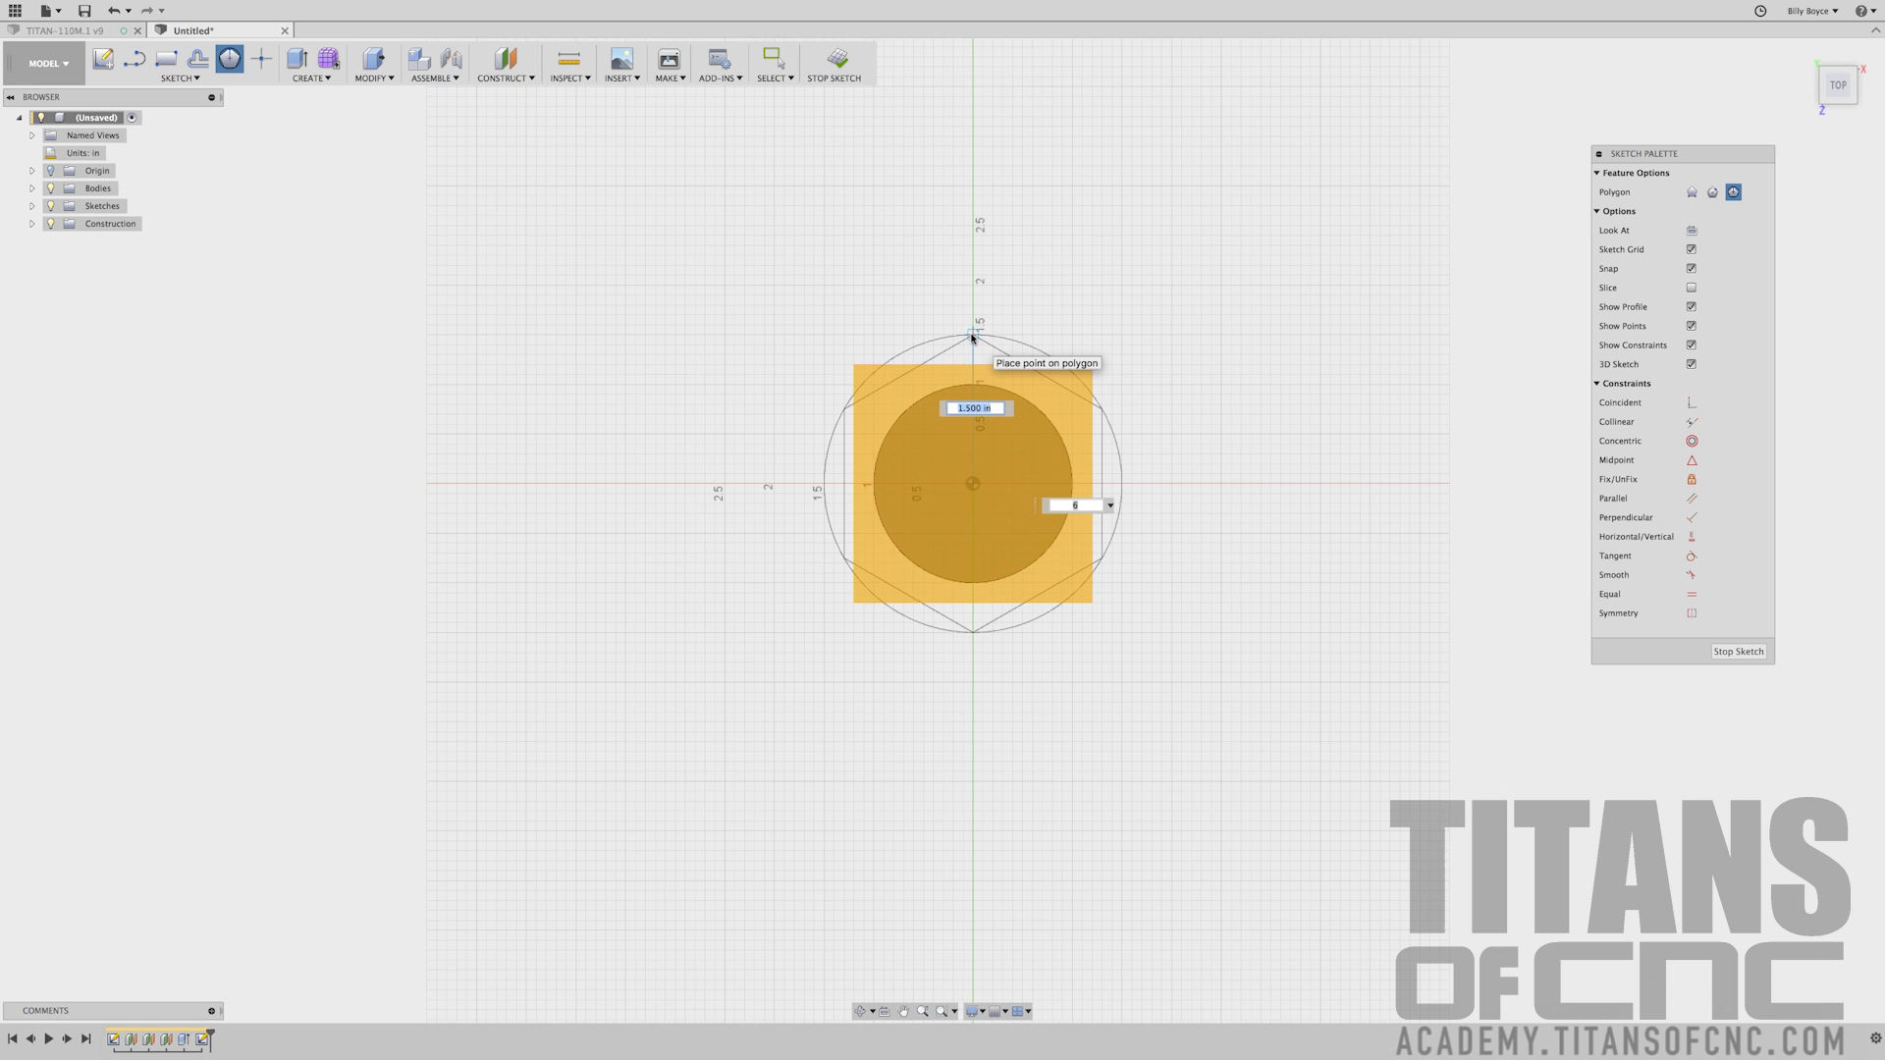
pyautogui.press('Tab')
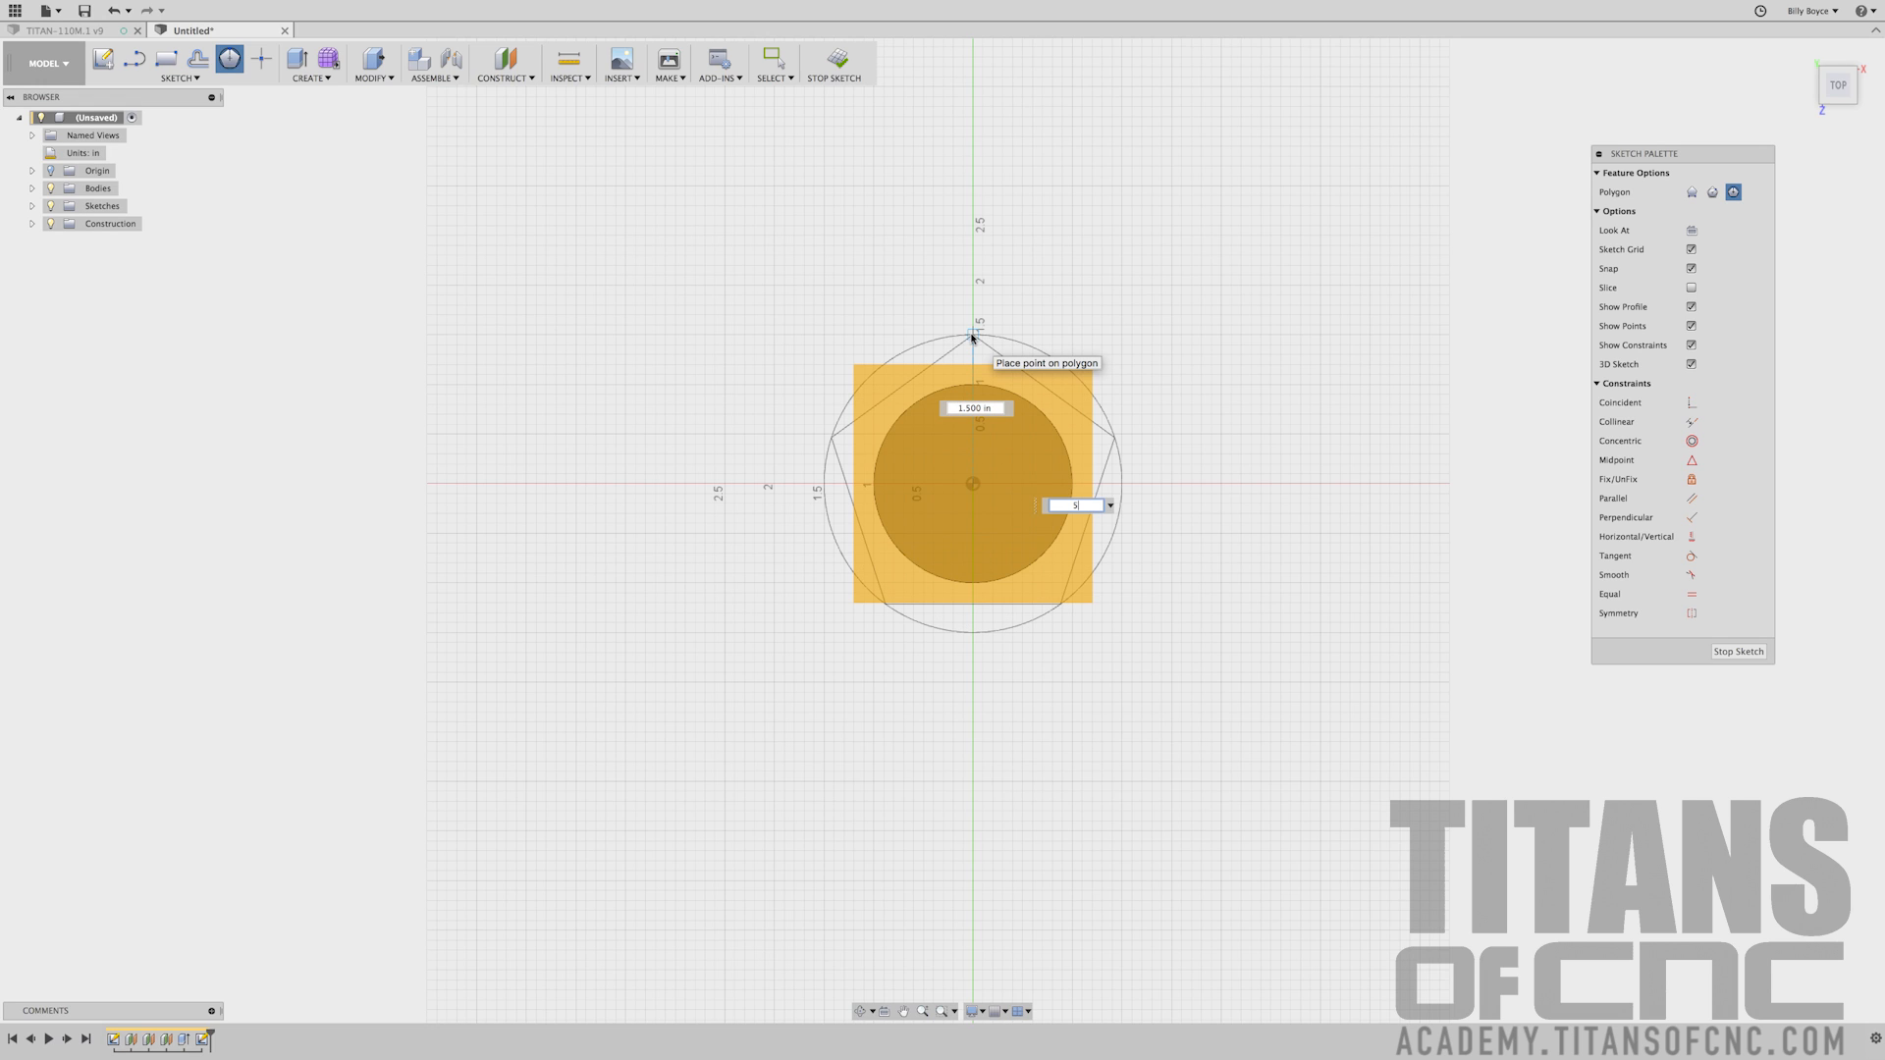
pyautogui.press('Tab')
pyautogui.write('3.')
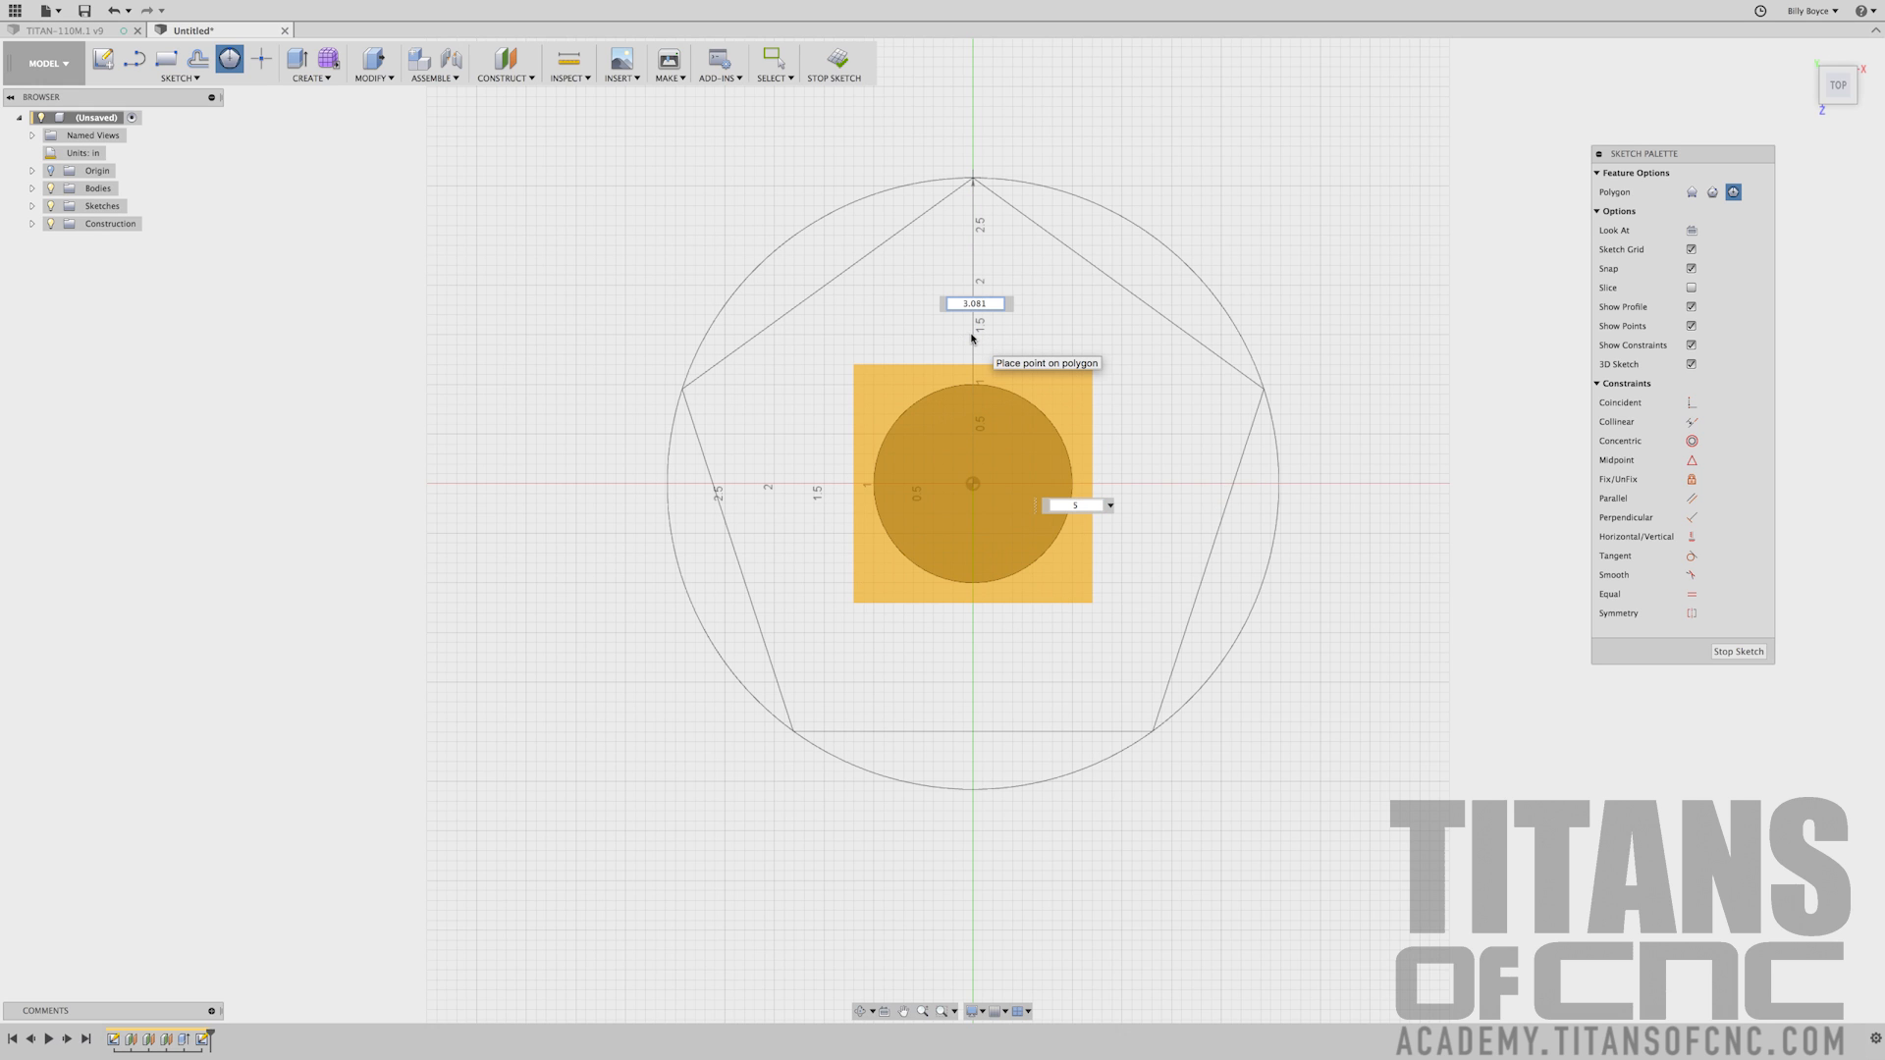
pyautogui.write('081/2')
pyautogui.press('Return')
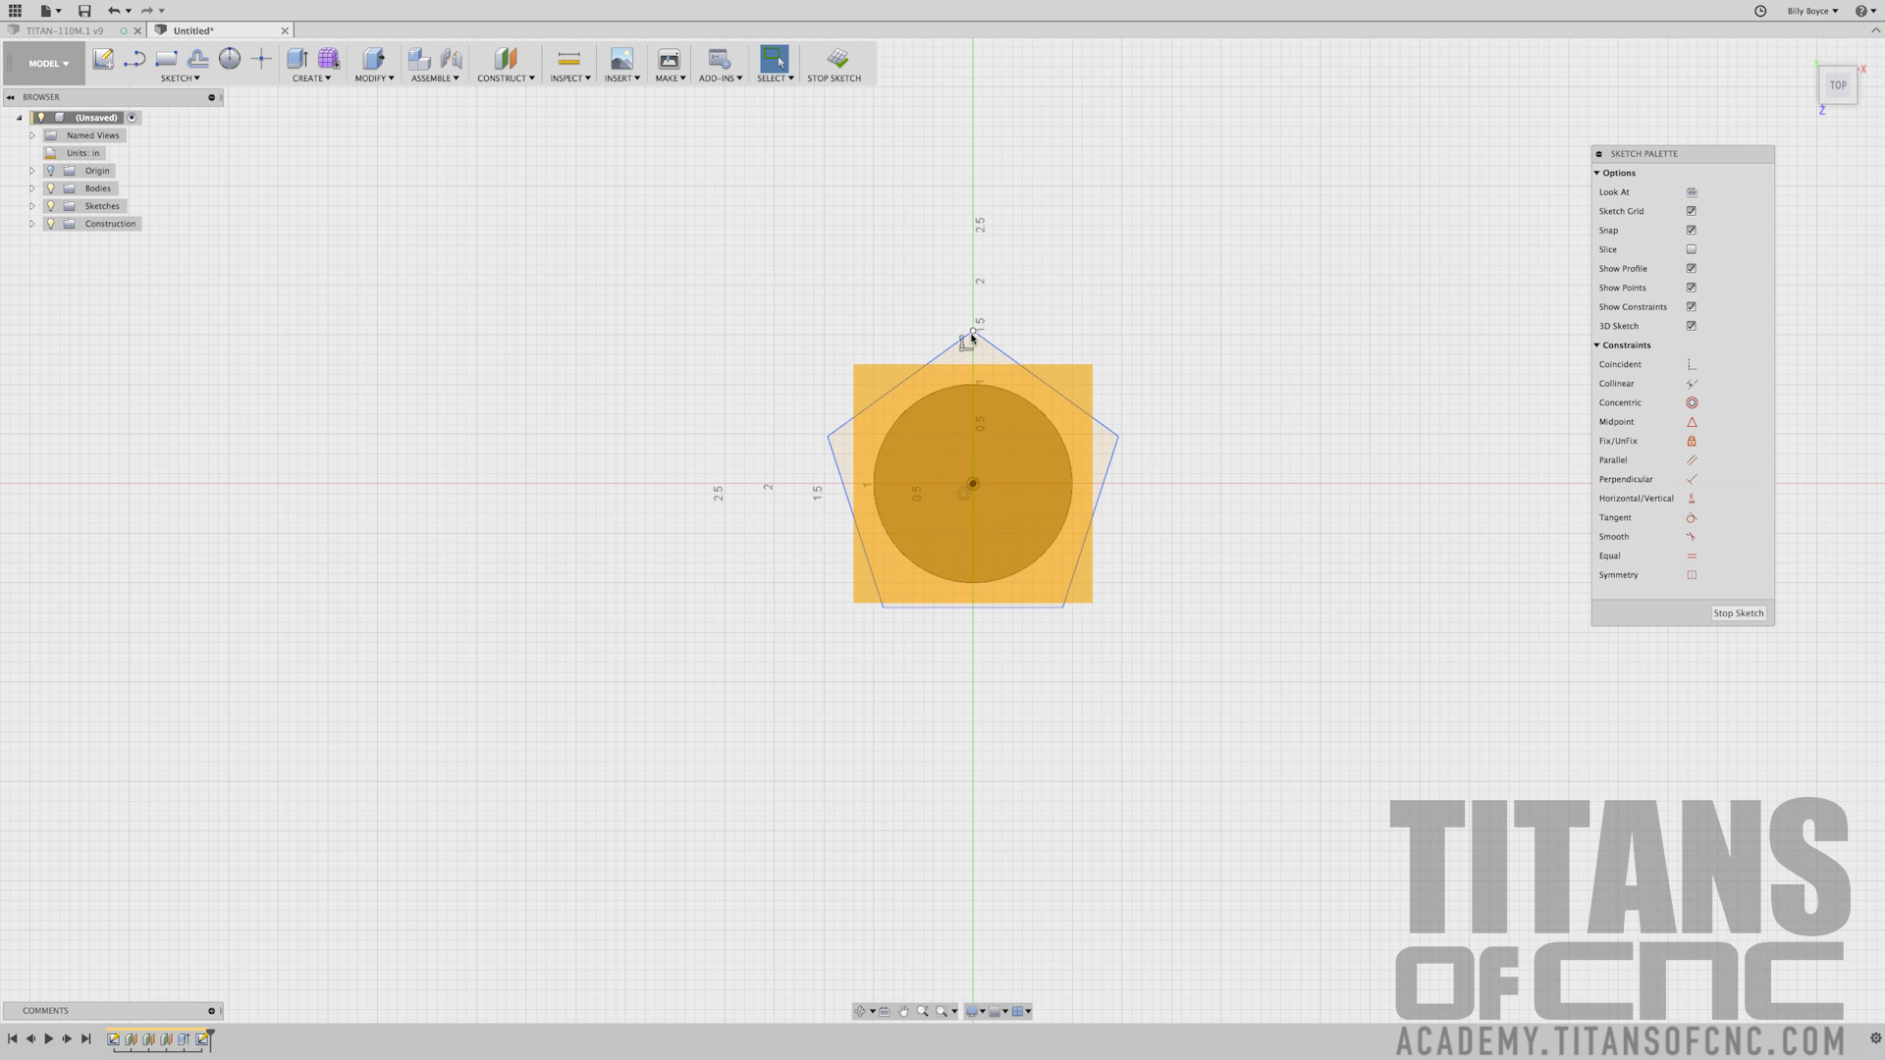
pyautogui.moveTo(972, 314)
pyautogui.keyDown('shift'); pyautogui.mouseDown(button='middle')
pyautogui.moveTo(1032, 273)
pyautogui.moveTo(1031, 328)
pyautogui.moveTo(1035, 278)
pyautogui.moveTo(1178, 226)
pyautogui.mouseUp(button='middle'); pyautogui.keyUp('shift')
pyautogui.click(1805, 51)
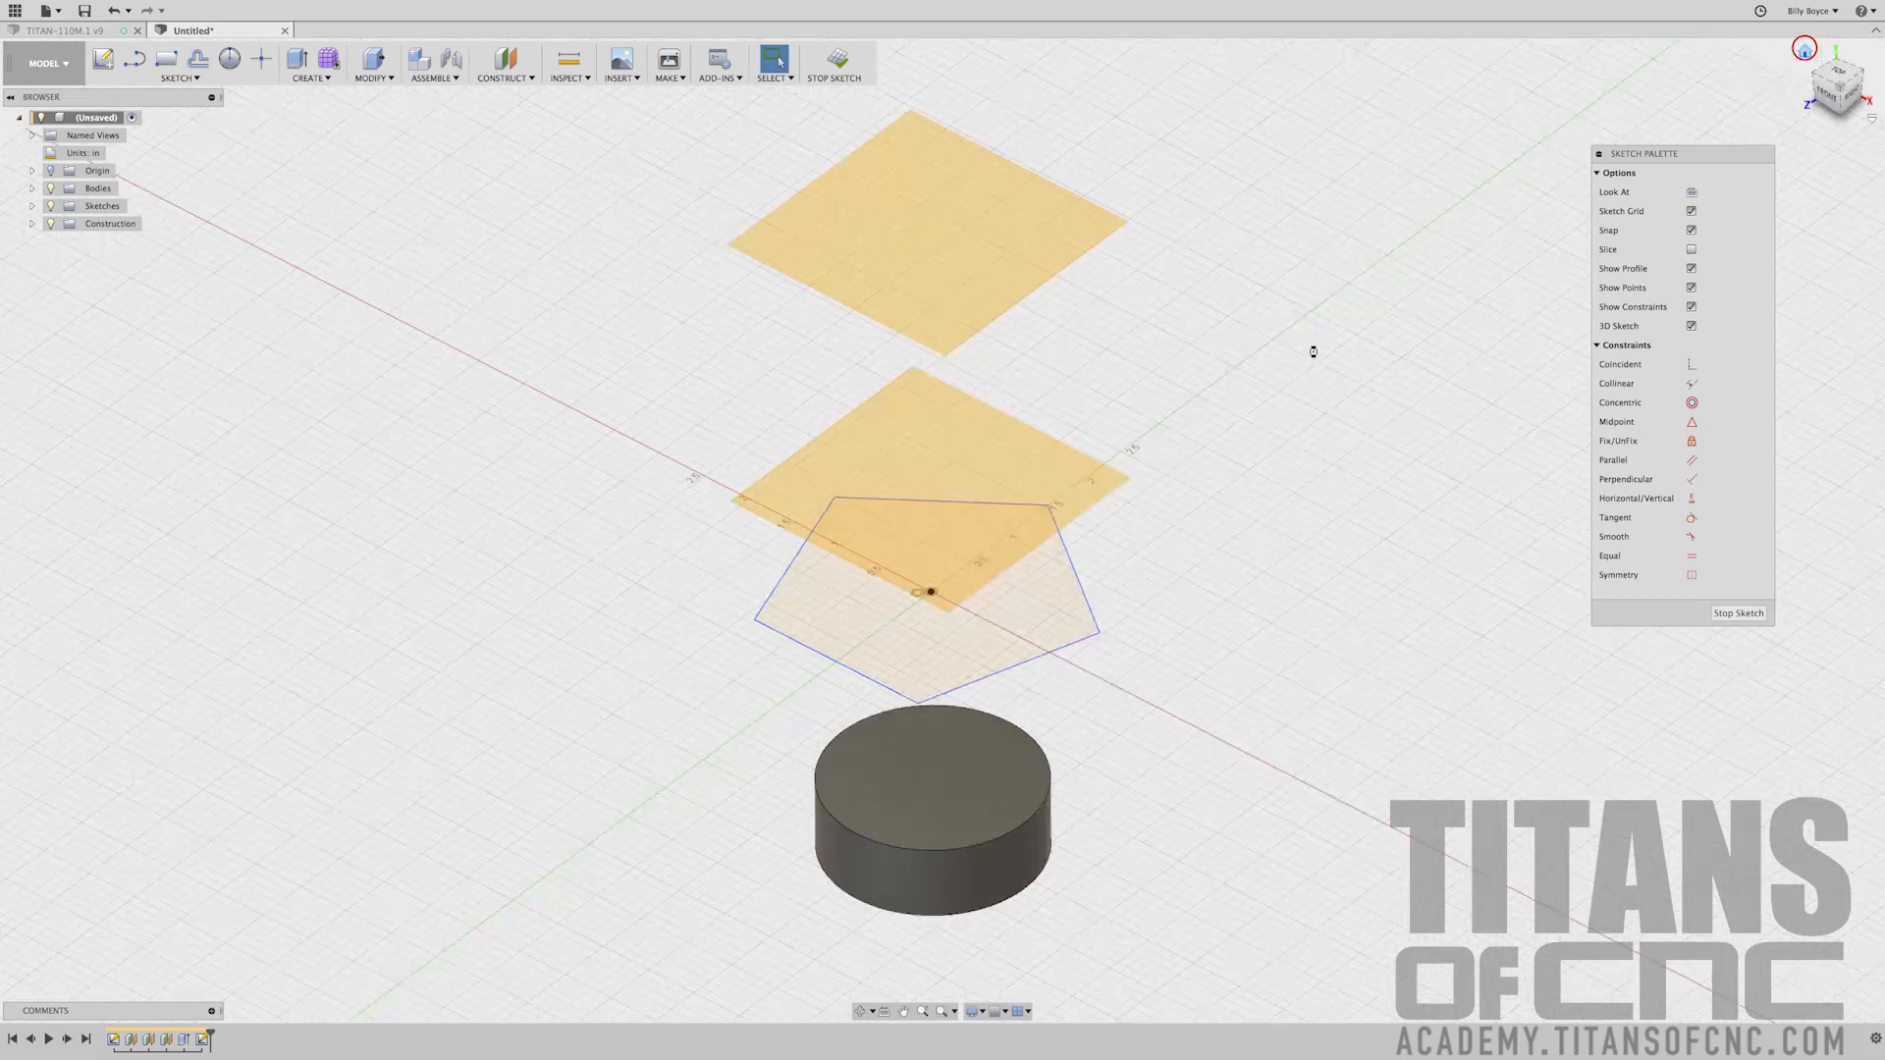
pyautogui.keyDown('shift'); pyautogui.moveTo(1261, 362); pyautogui.dragTo(1258, 368, button='middle'); pyautogui.keyUp('shift')
pyautogui.click(589, 330)
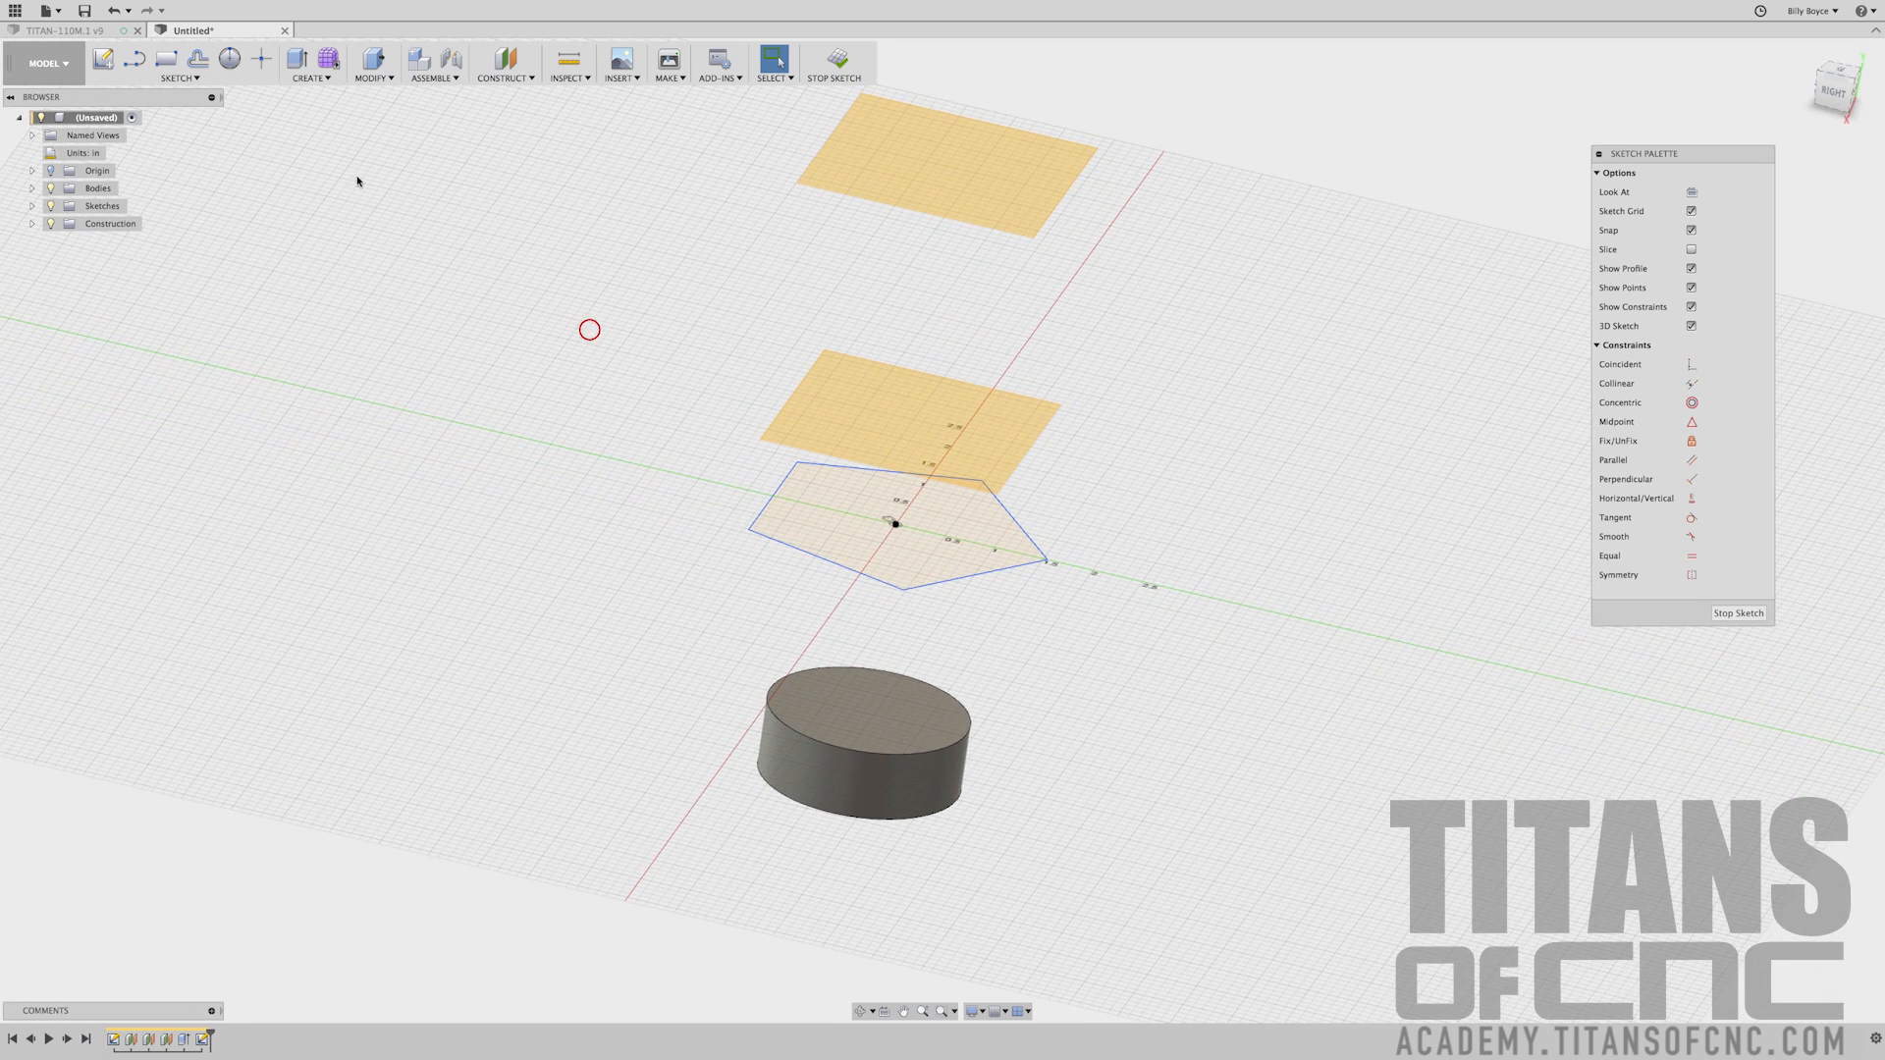
pyautogui.click(169, 78)
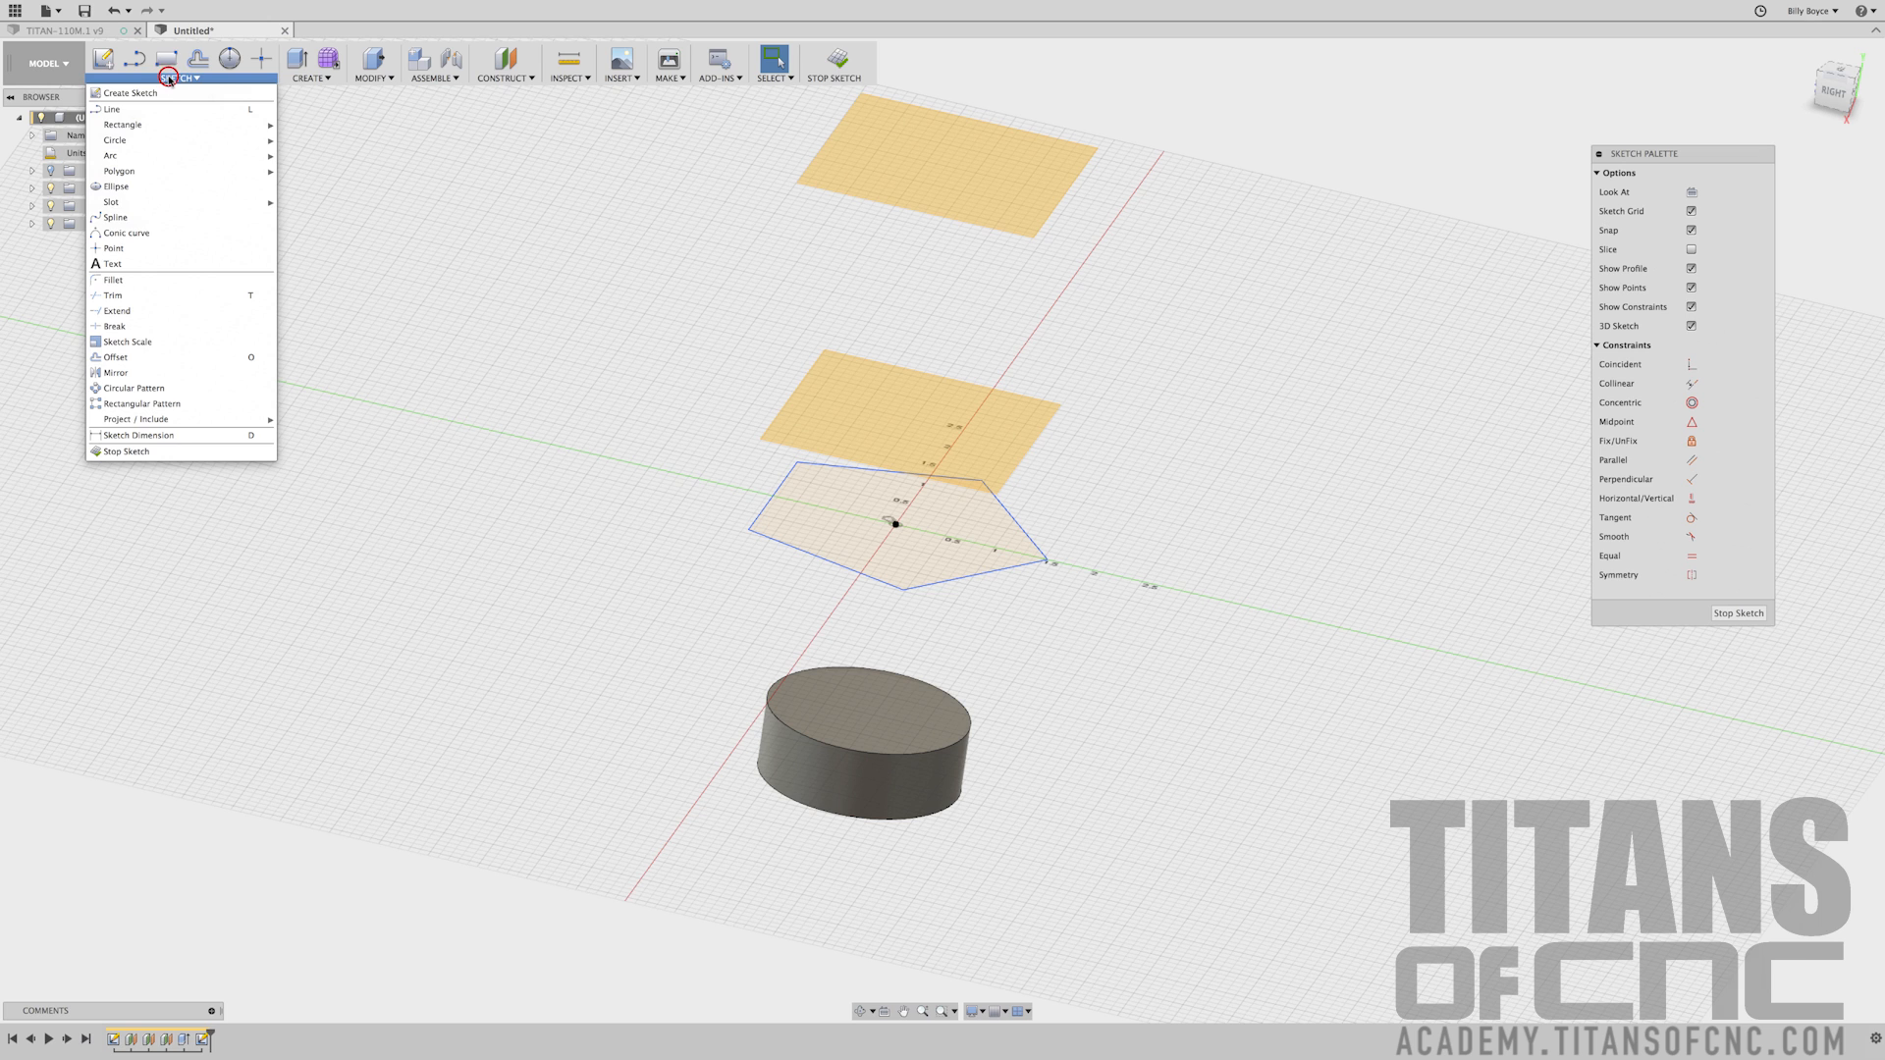
pyautogui.moveTo(158, 172)
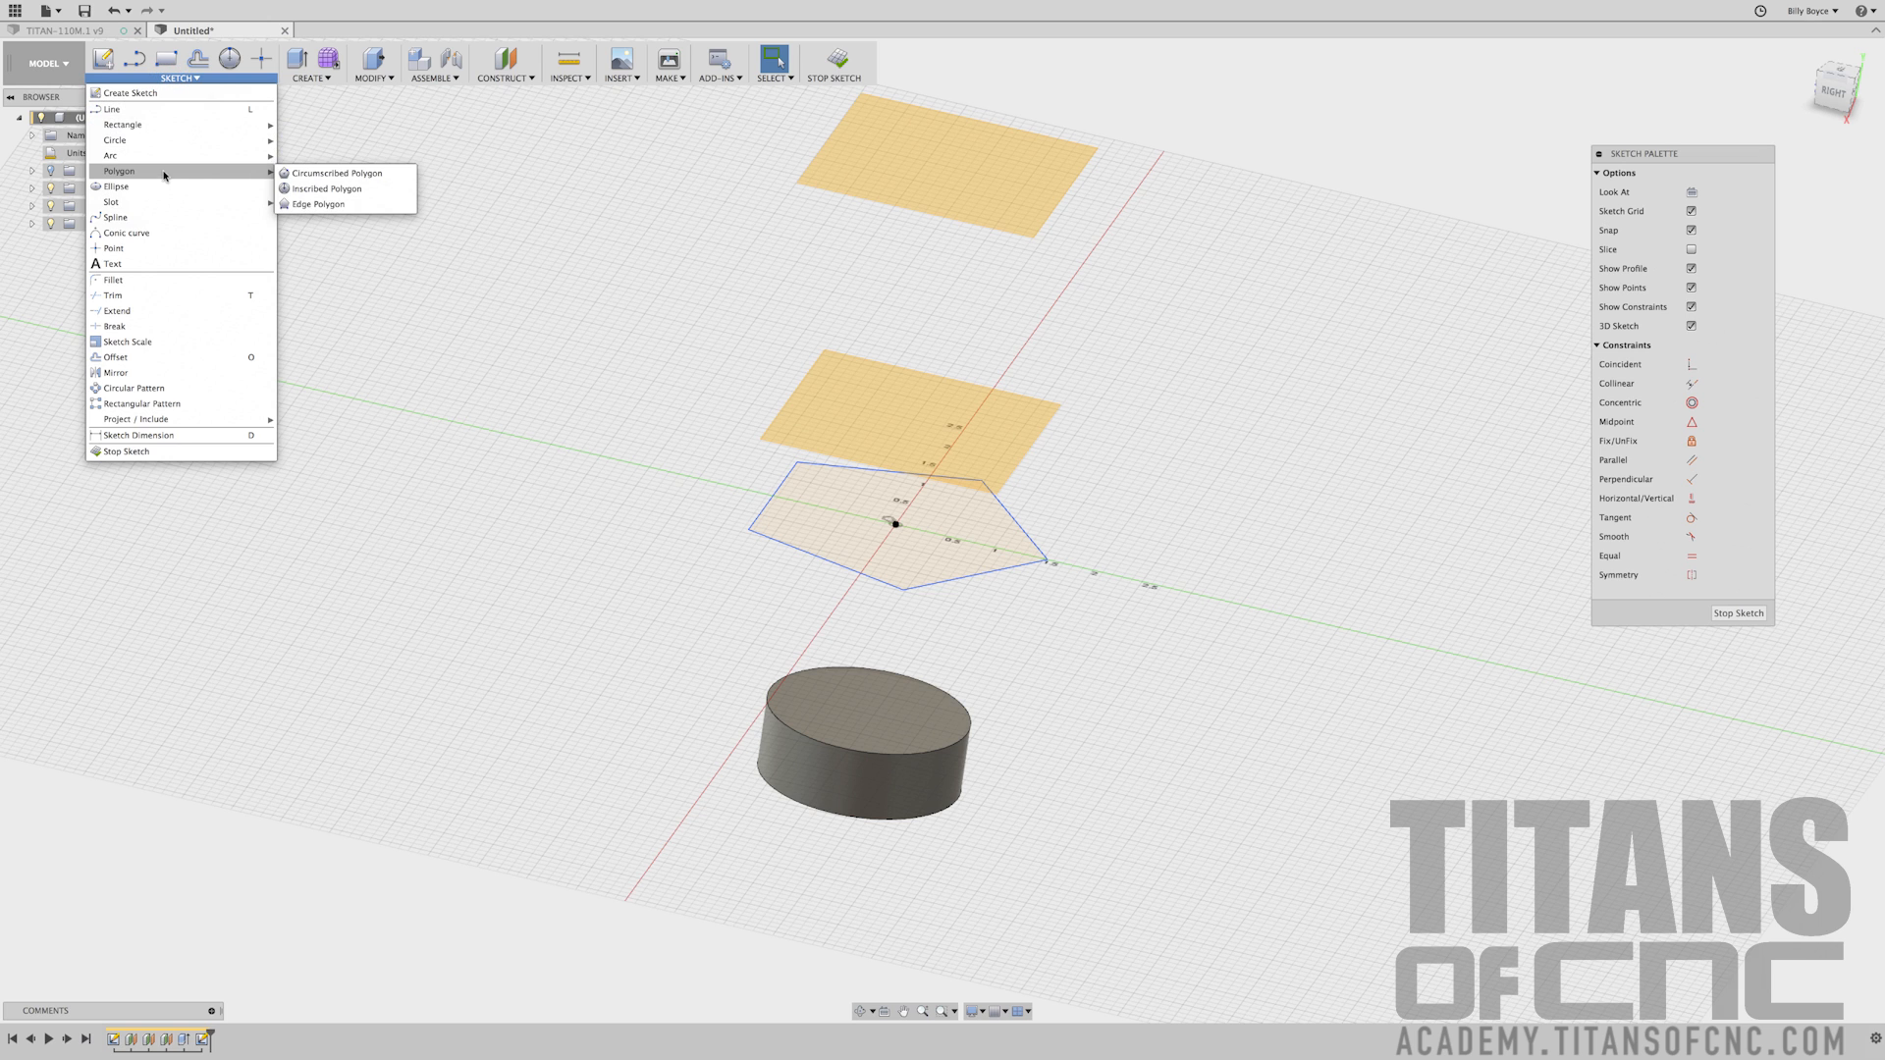
pyautogui.click(313, 189)
pyautogui.moveTo(867, 417)
pyautogui.keyDown('shift'); pyautogui.mouseDown(button='middle')
pyautogui.moveTo(716, 409)
pyautogui.moveTo(695, 472)
pyautogui.moveTo(897, 438)
pyautogui.moveTo(748, 470)
pyautogui.moveTo(619, 425)
pyautogui.mouseUp(button='middle'); pyautogui.keyUp('shift')
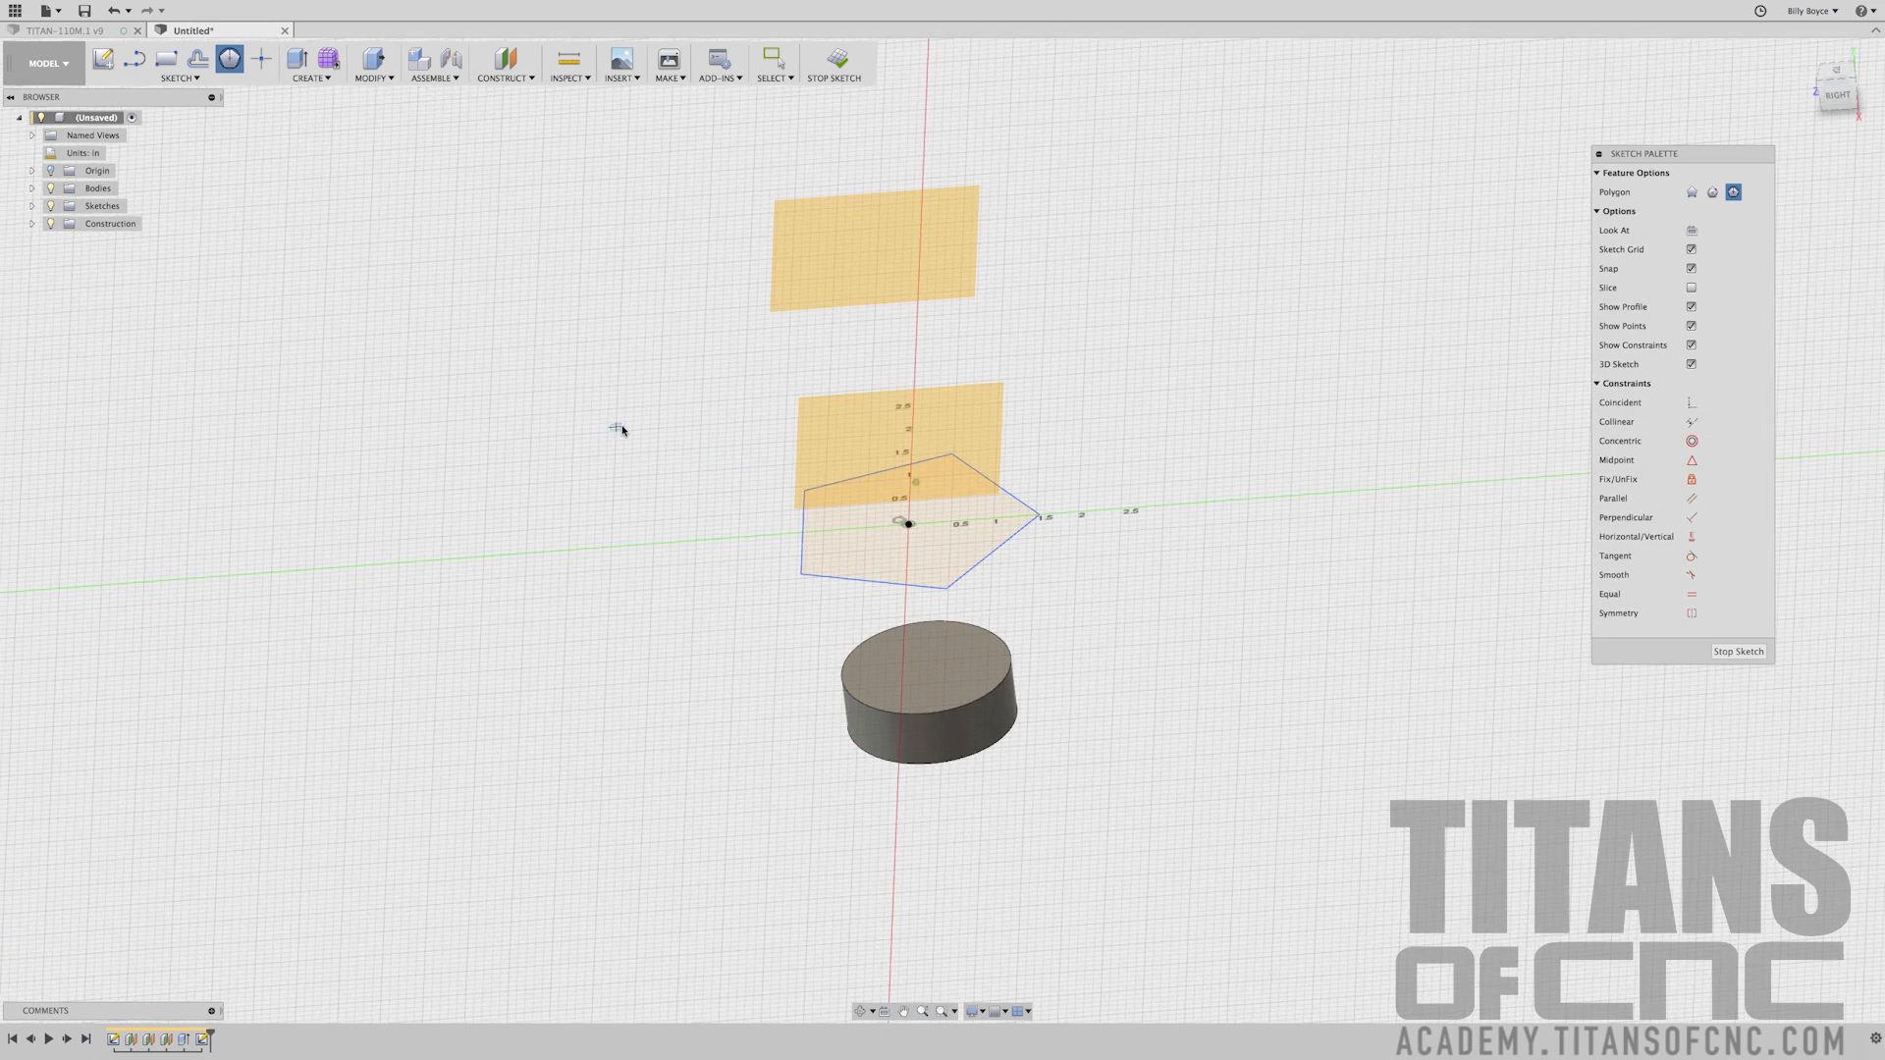
pyautogui.press('Escape')
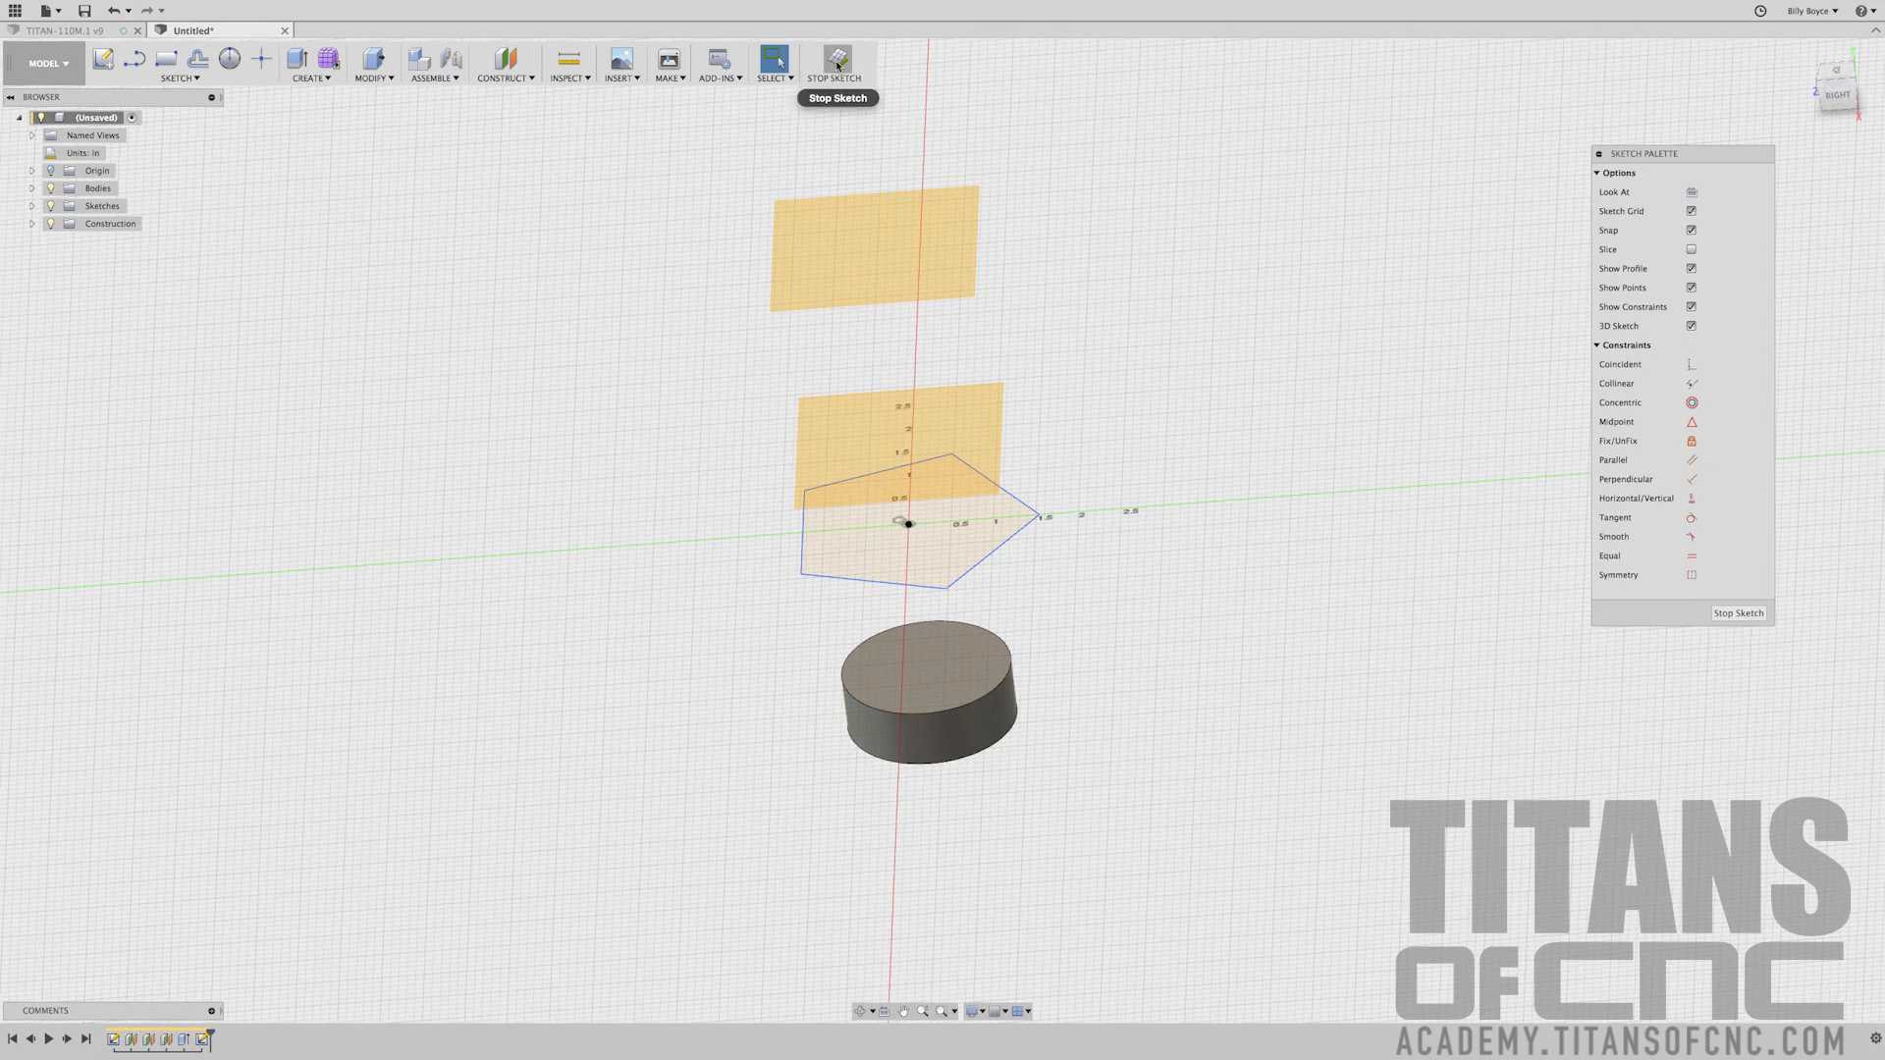
# Finish the lower pentagon's sketch and sketch an origin-centred inscribed pentagon with radius 5.8/2 in on the 3.798 in plane
pyautogui.click(836, 61)
pyautogui.keyDown('shift'); pyautogui.moveTo(668, 497); pyautogui.dragTo(665, 497, button='middle'); pyautogui.keyUp('shift')
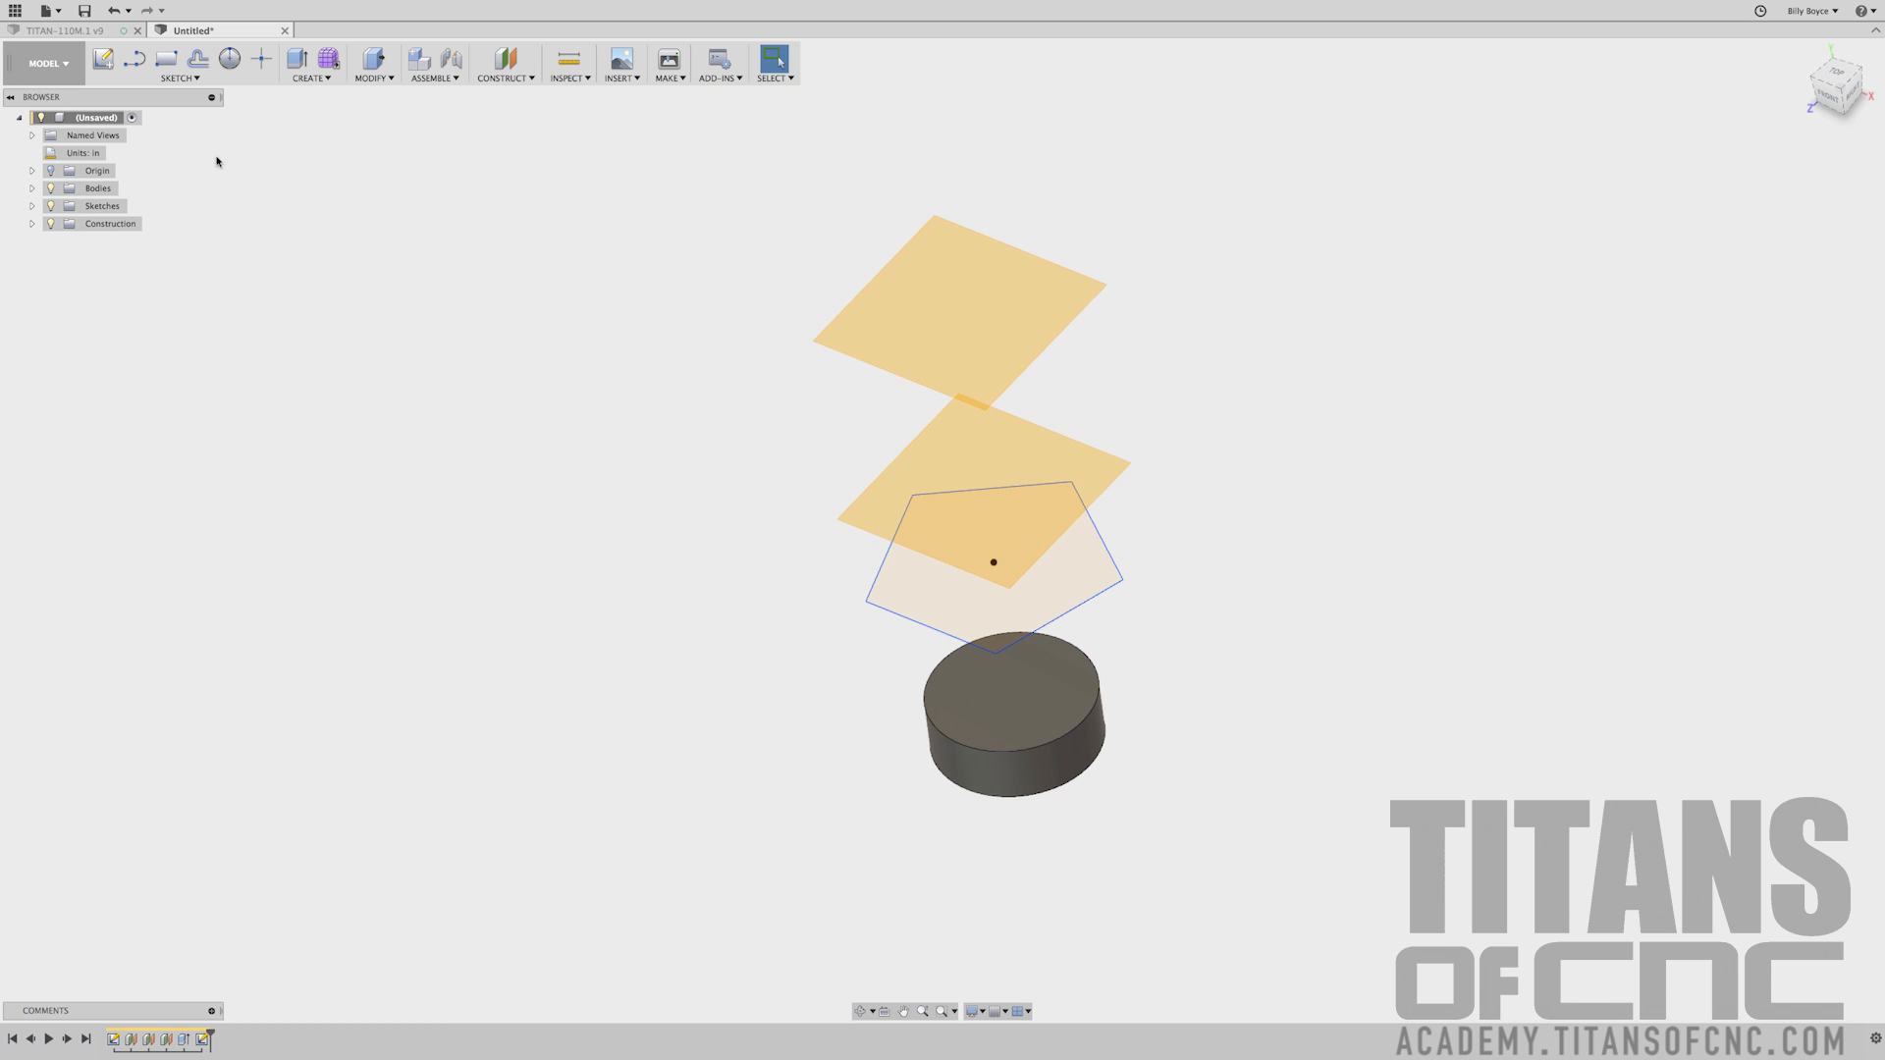
pyautogui.click(181, 77)
pyautogui.moveTo(167, 173)
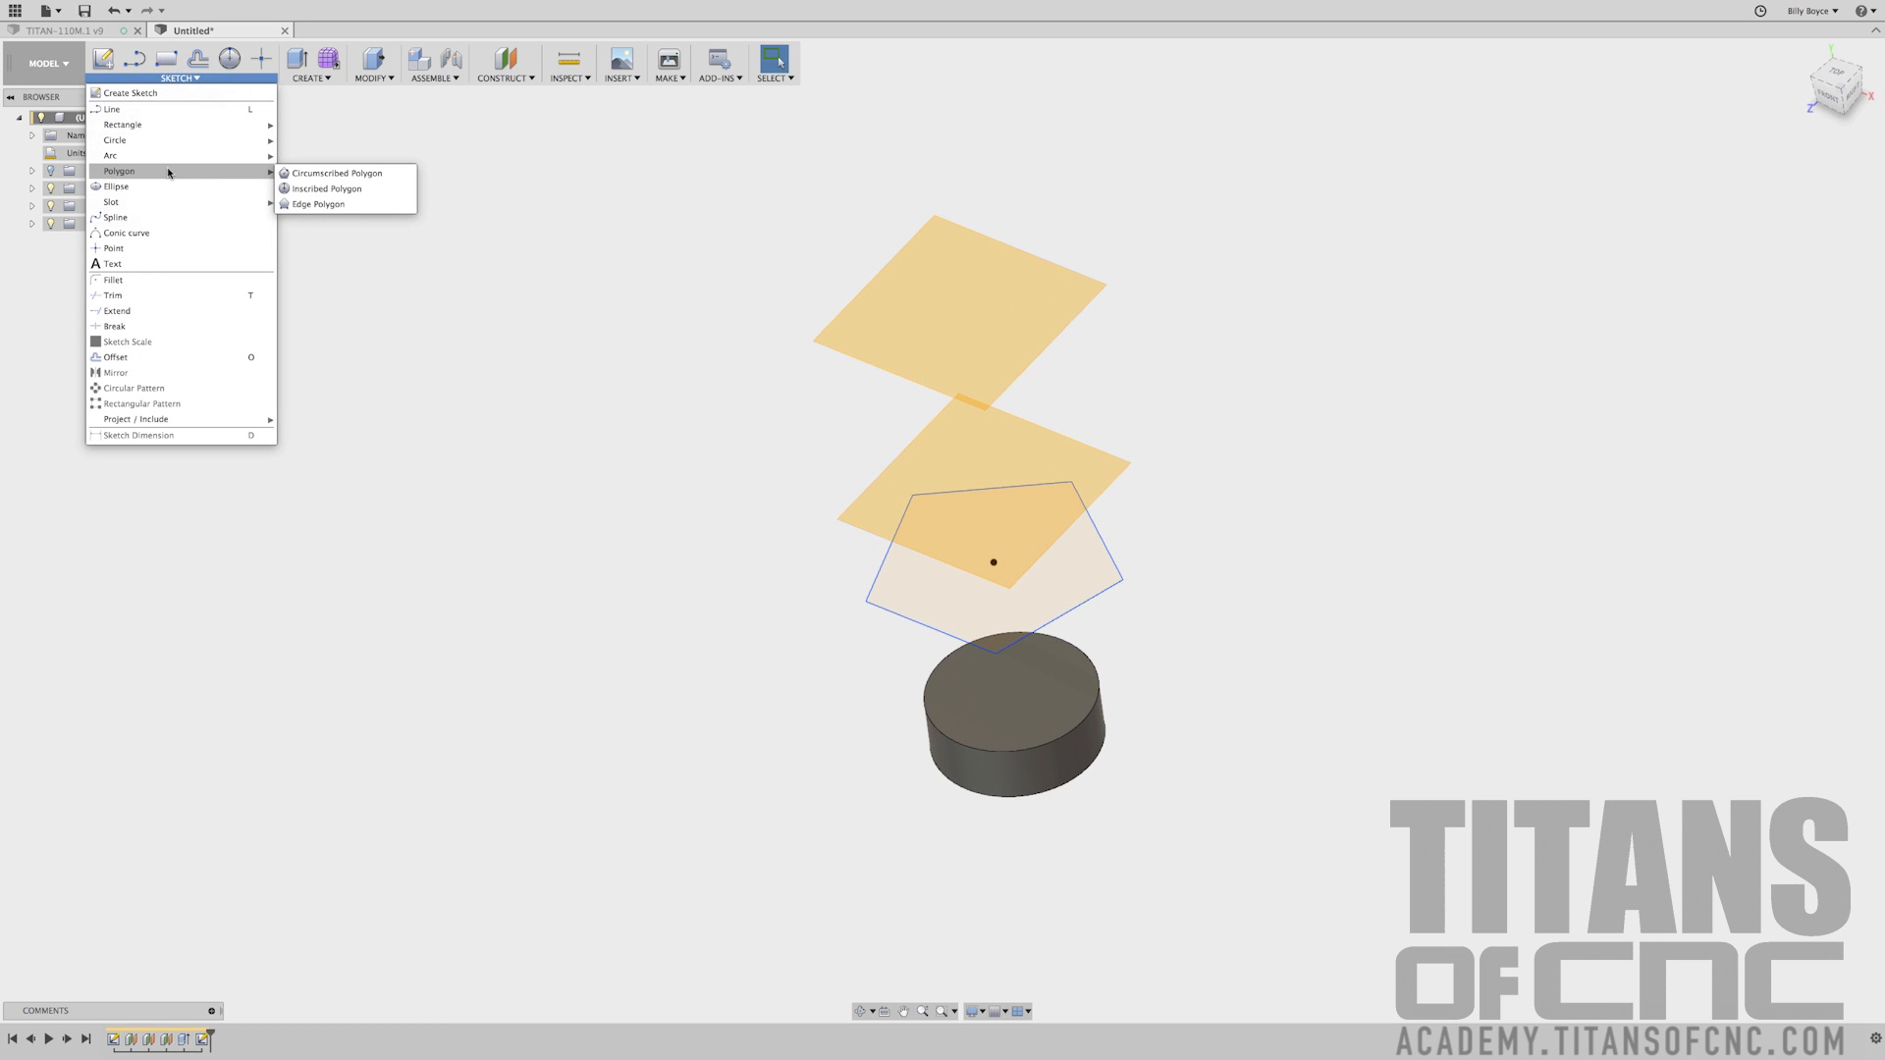
pyautogui.click(313, 189)
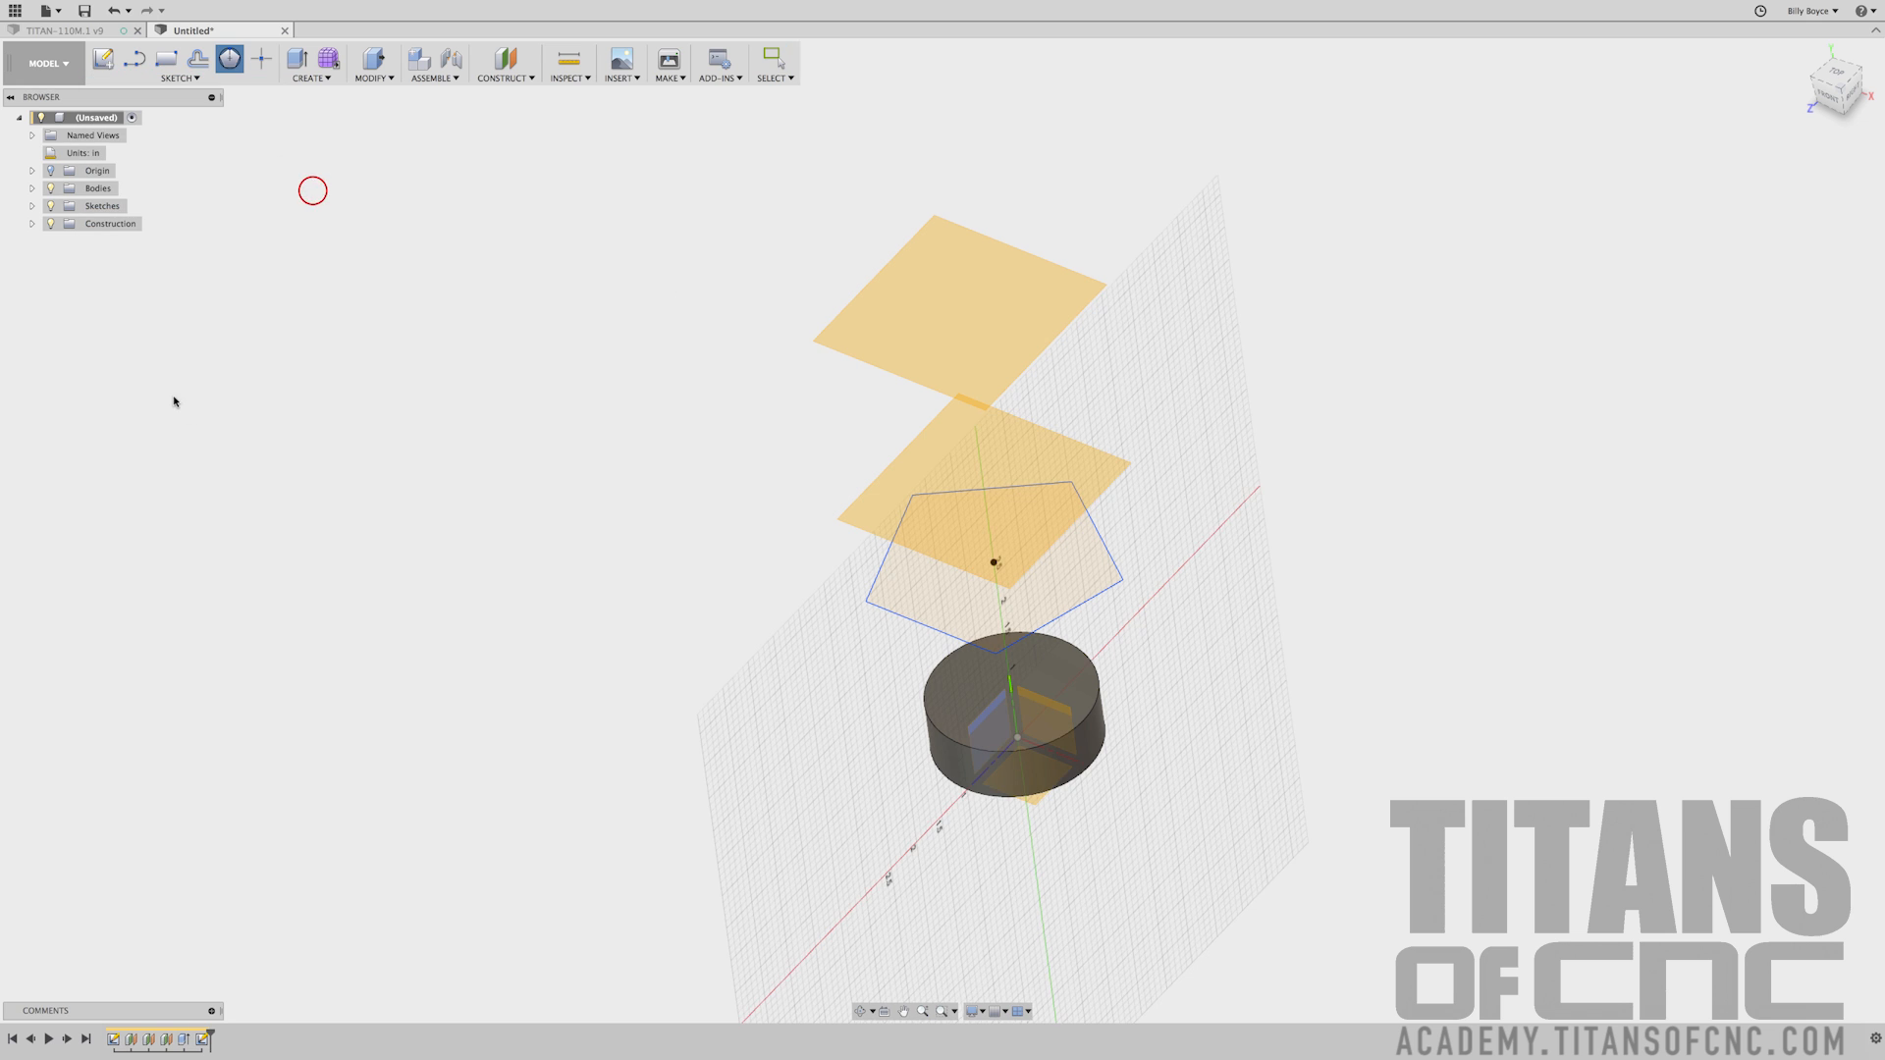
pyautogui.click(942, 443)
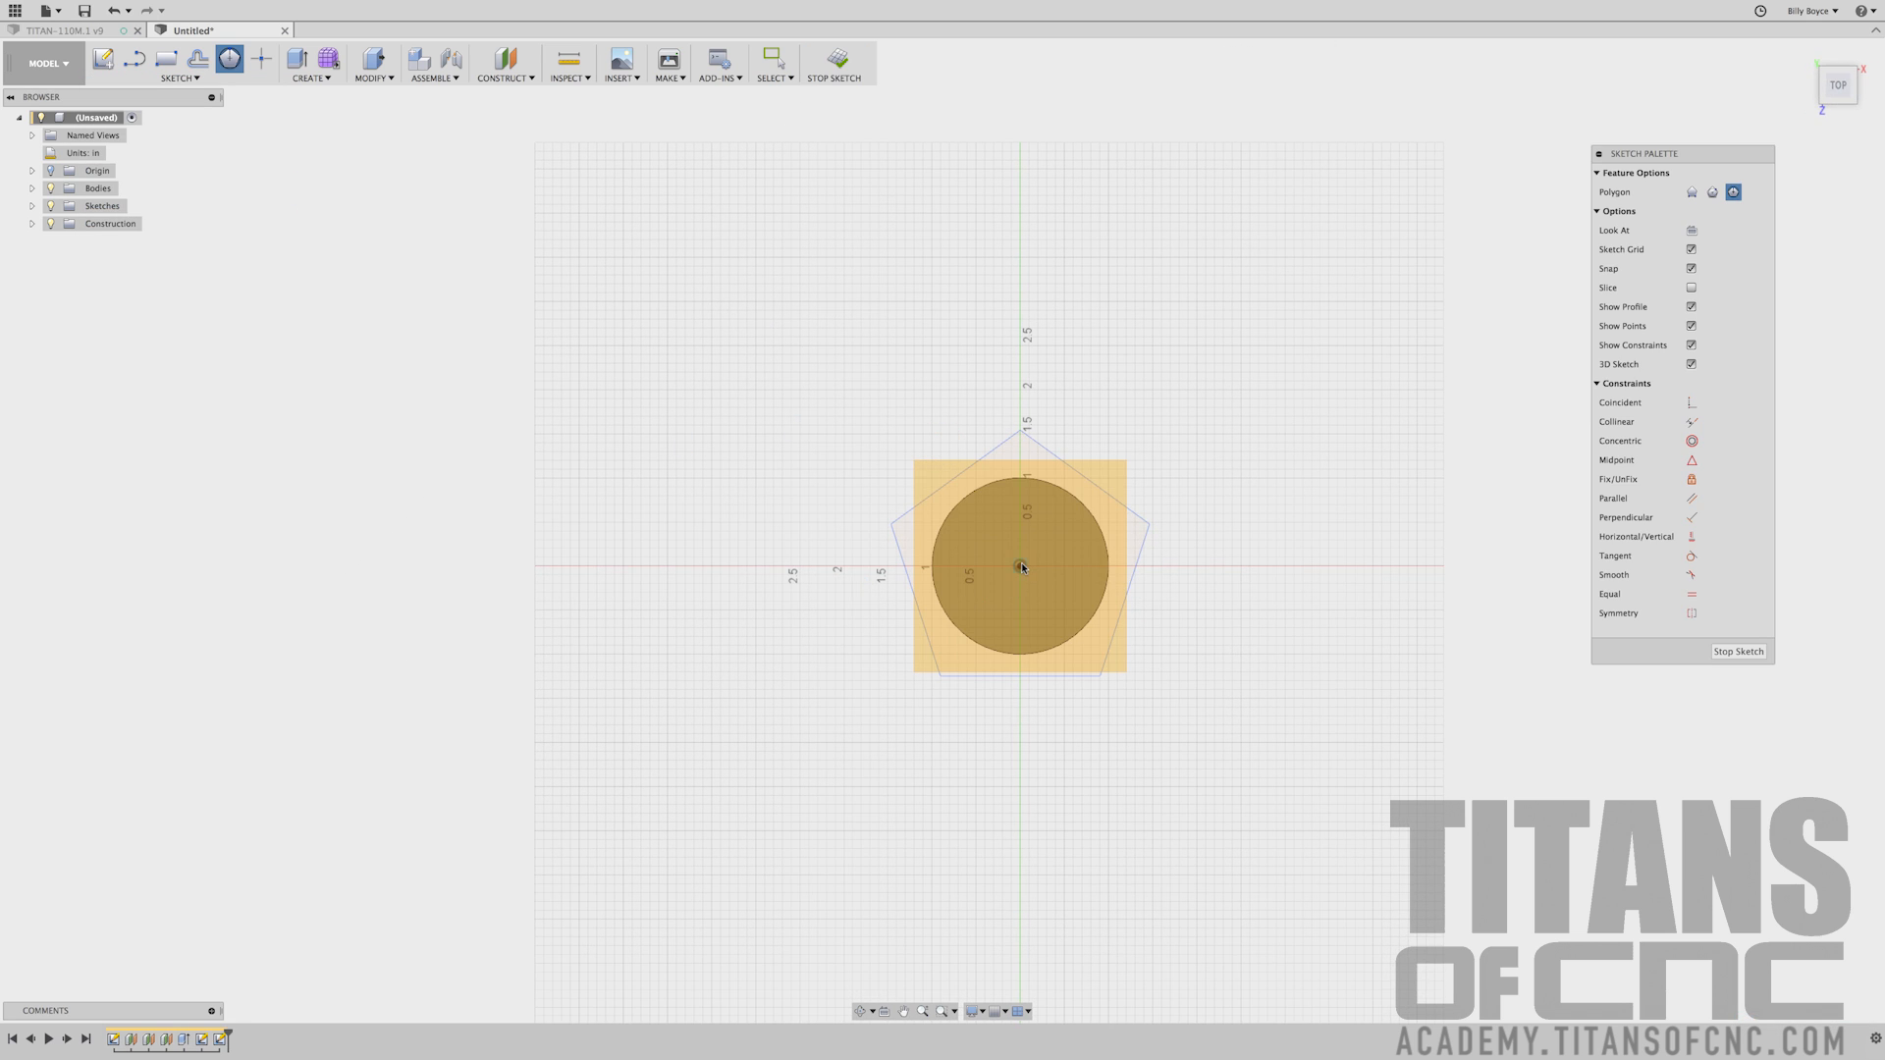
pyautogui.click(1021, 567)
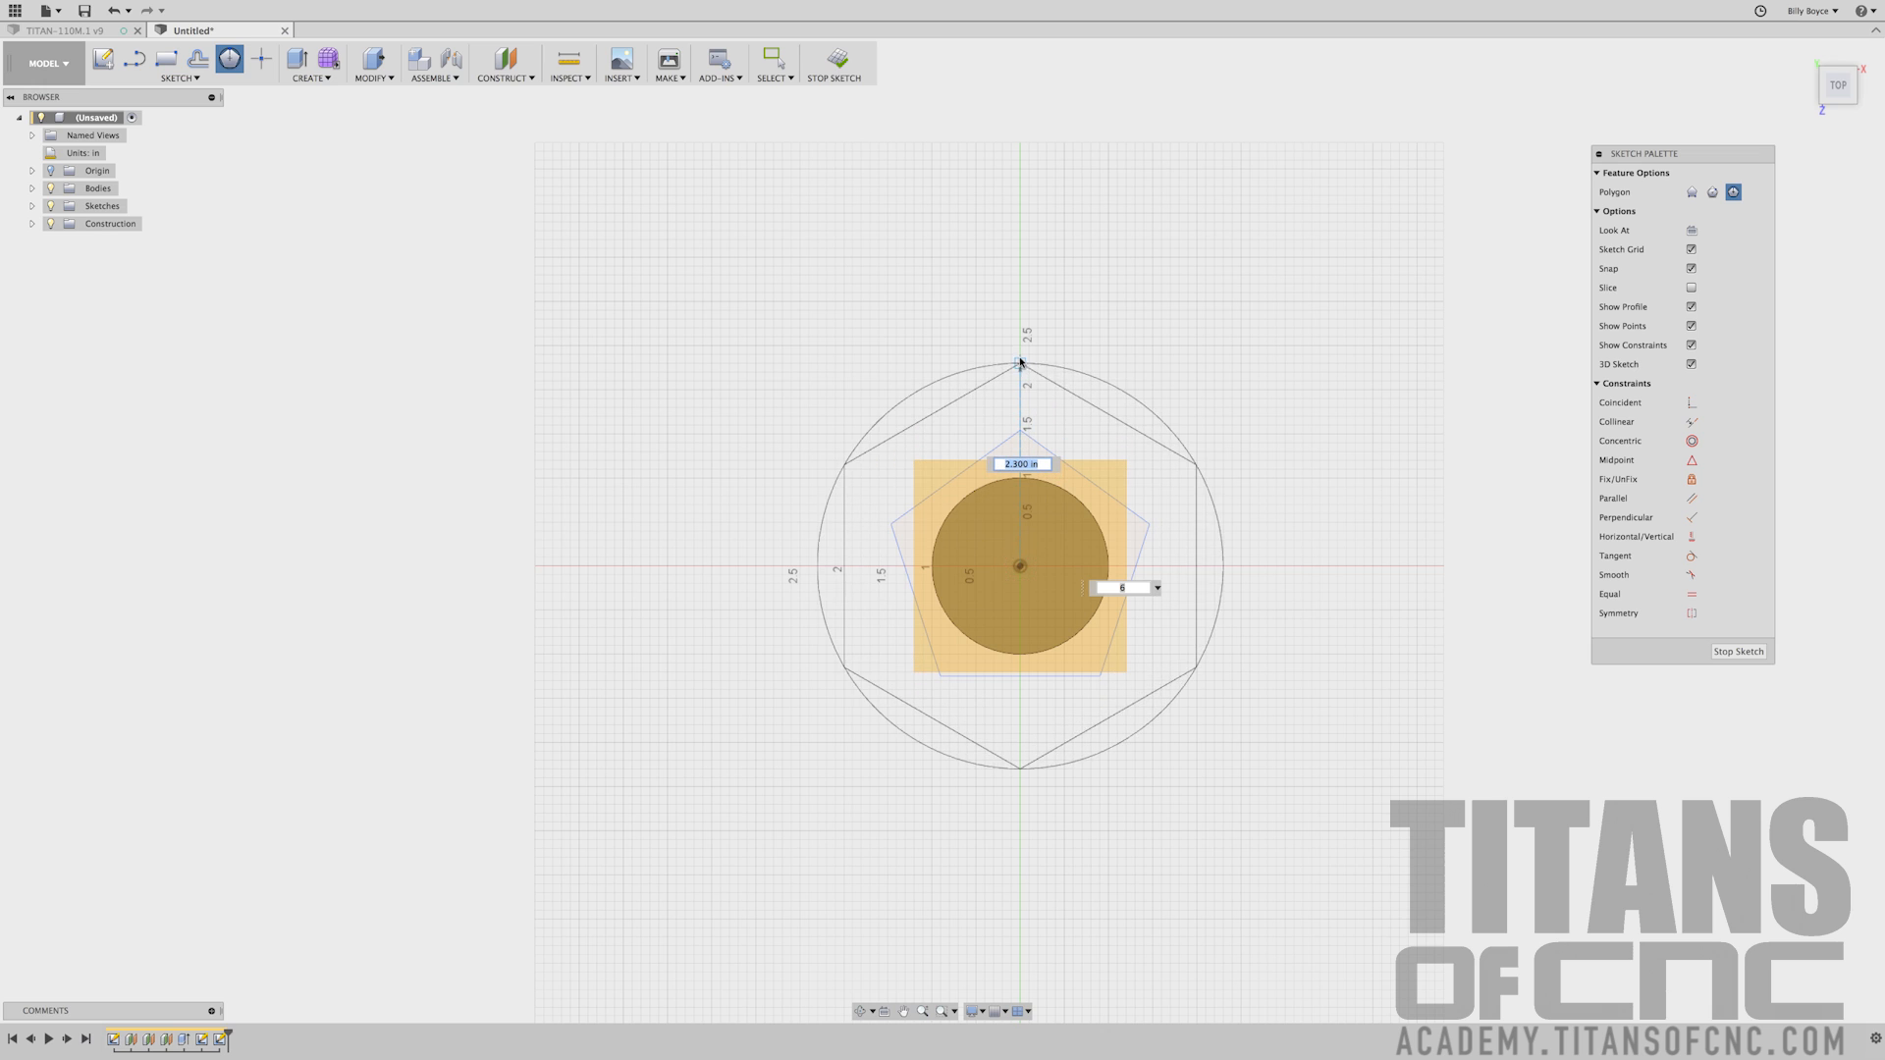
pyautogui.press('Tab')
pyautogui.write('5')
pyautogui.press('Tab')
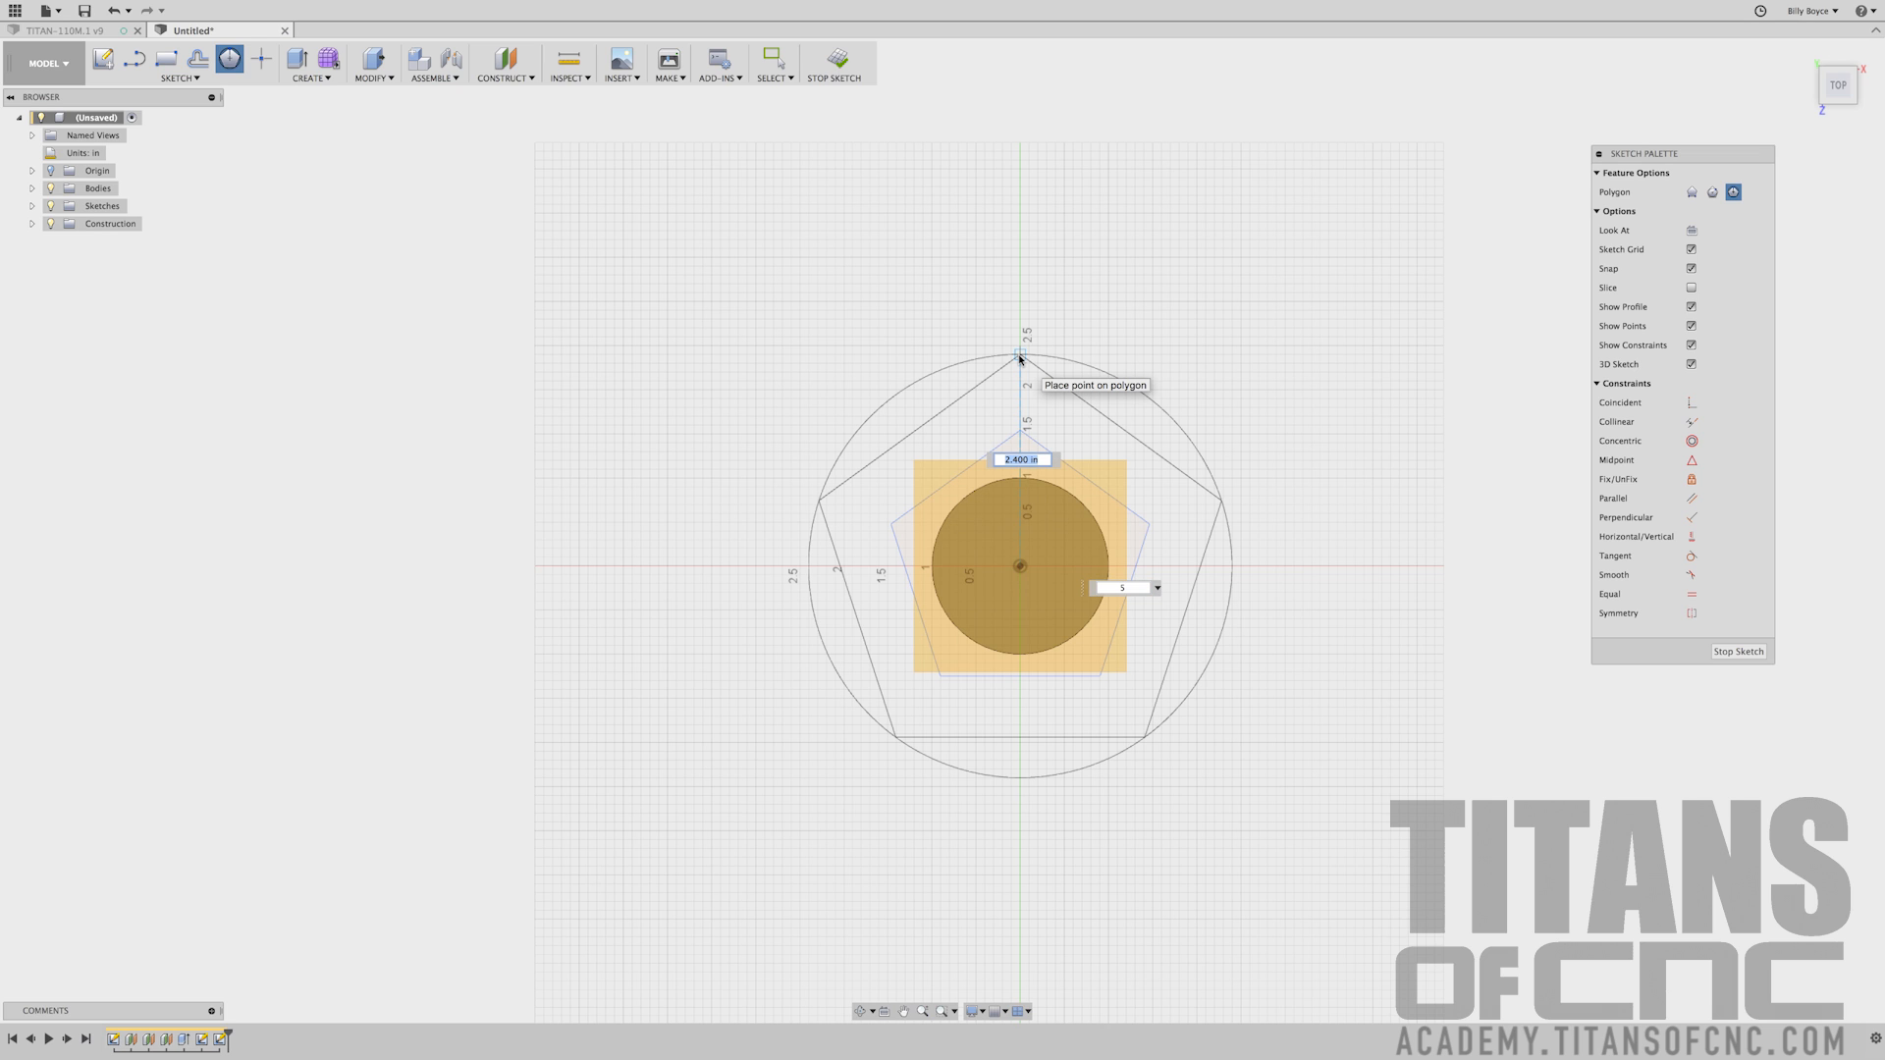
pyautogui.write('3')
pyautogui.write('.8/2')
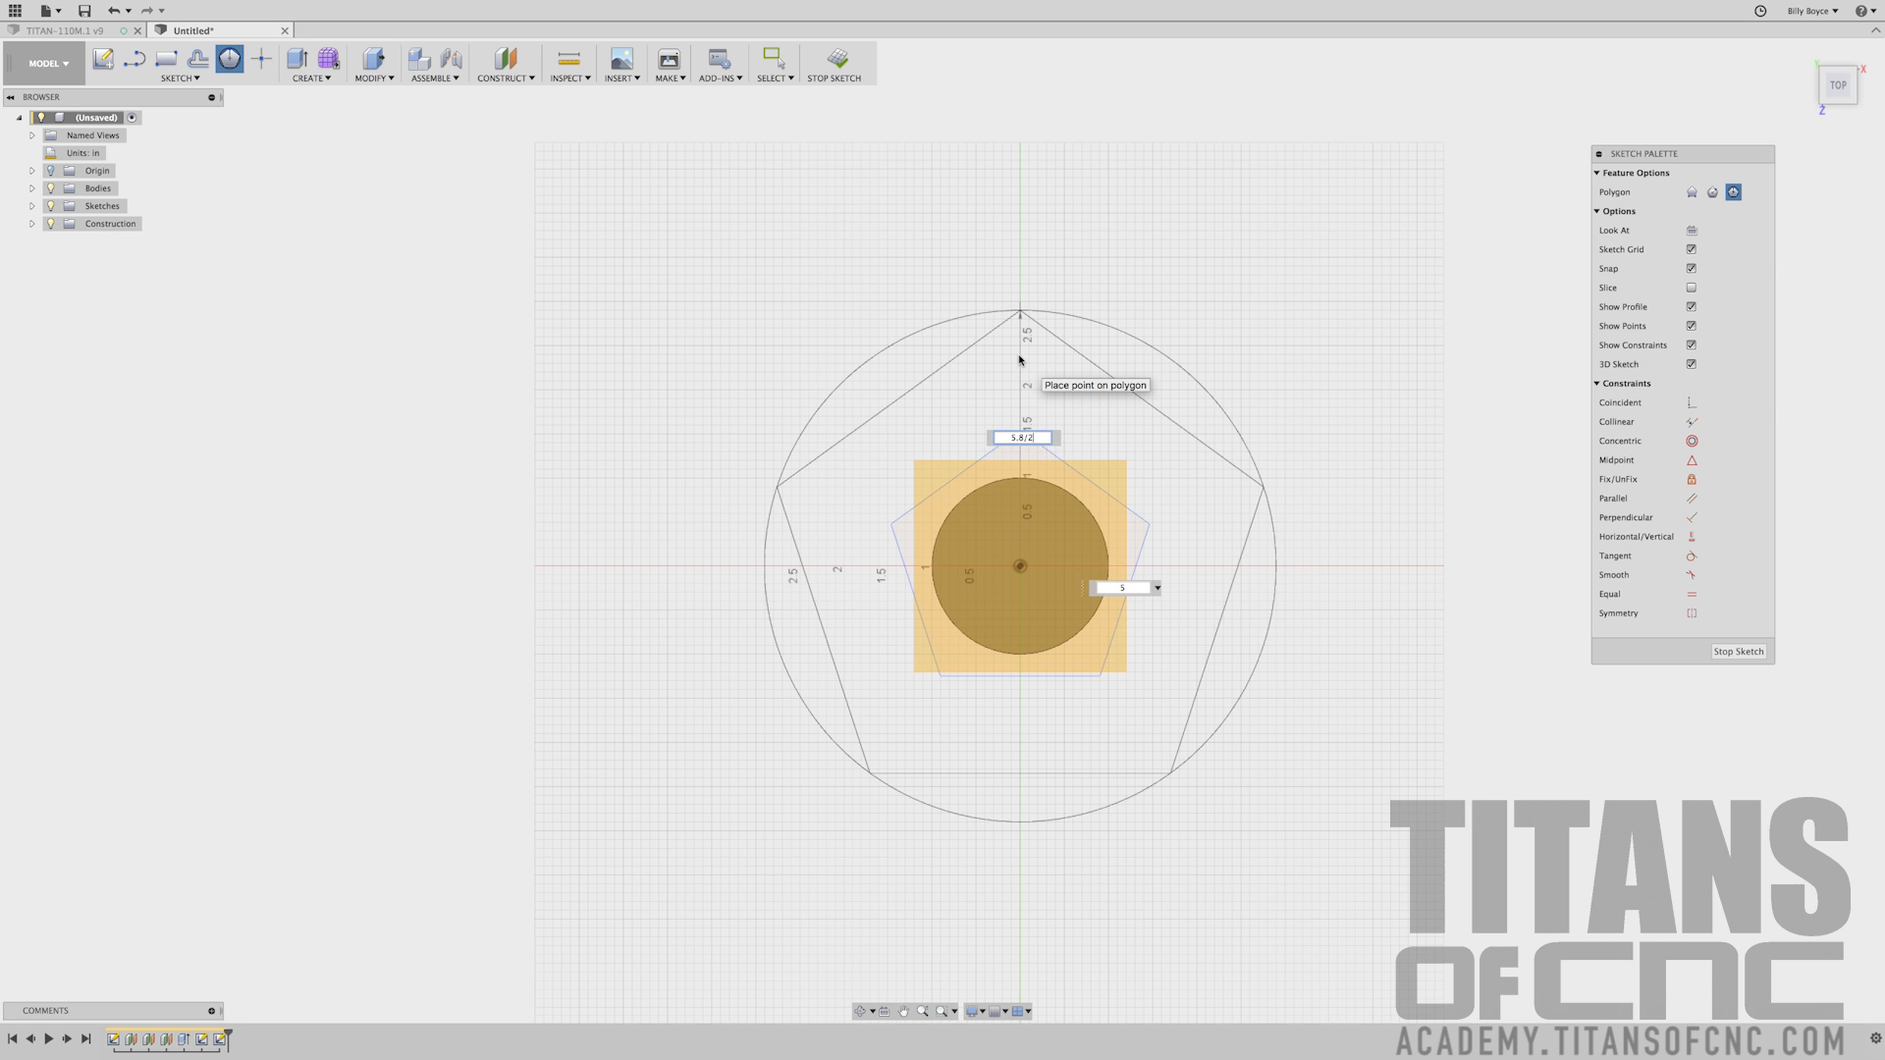
pyautogui.press('Return')
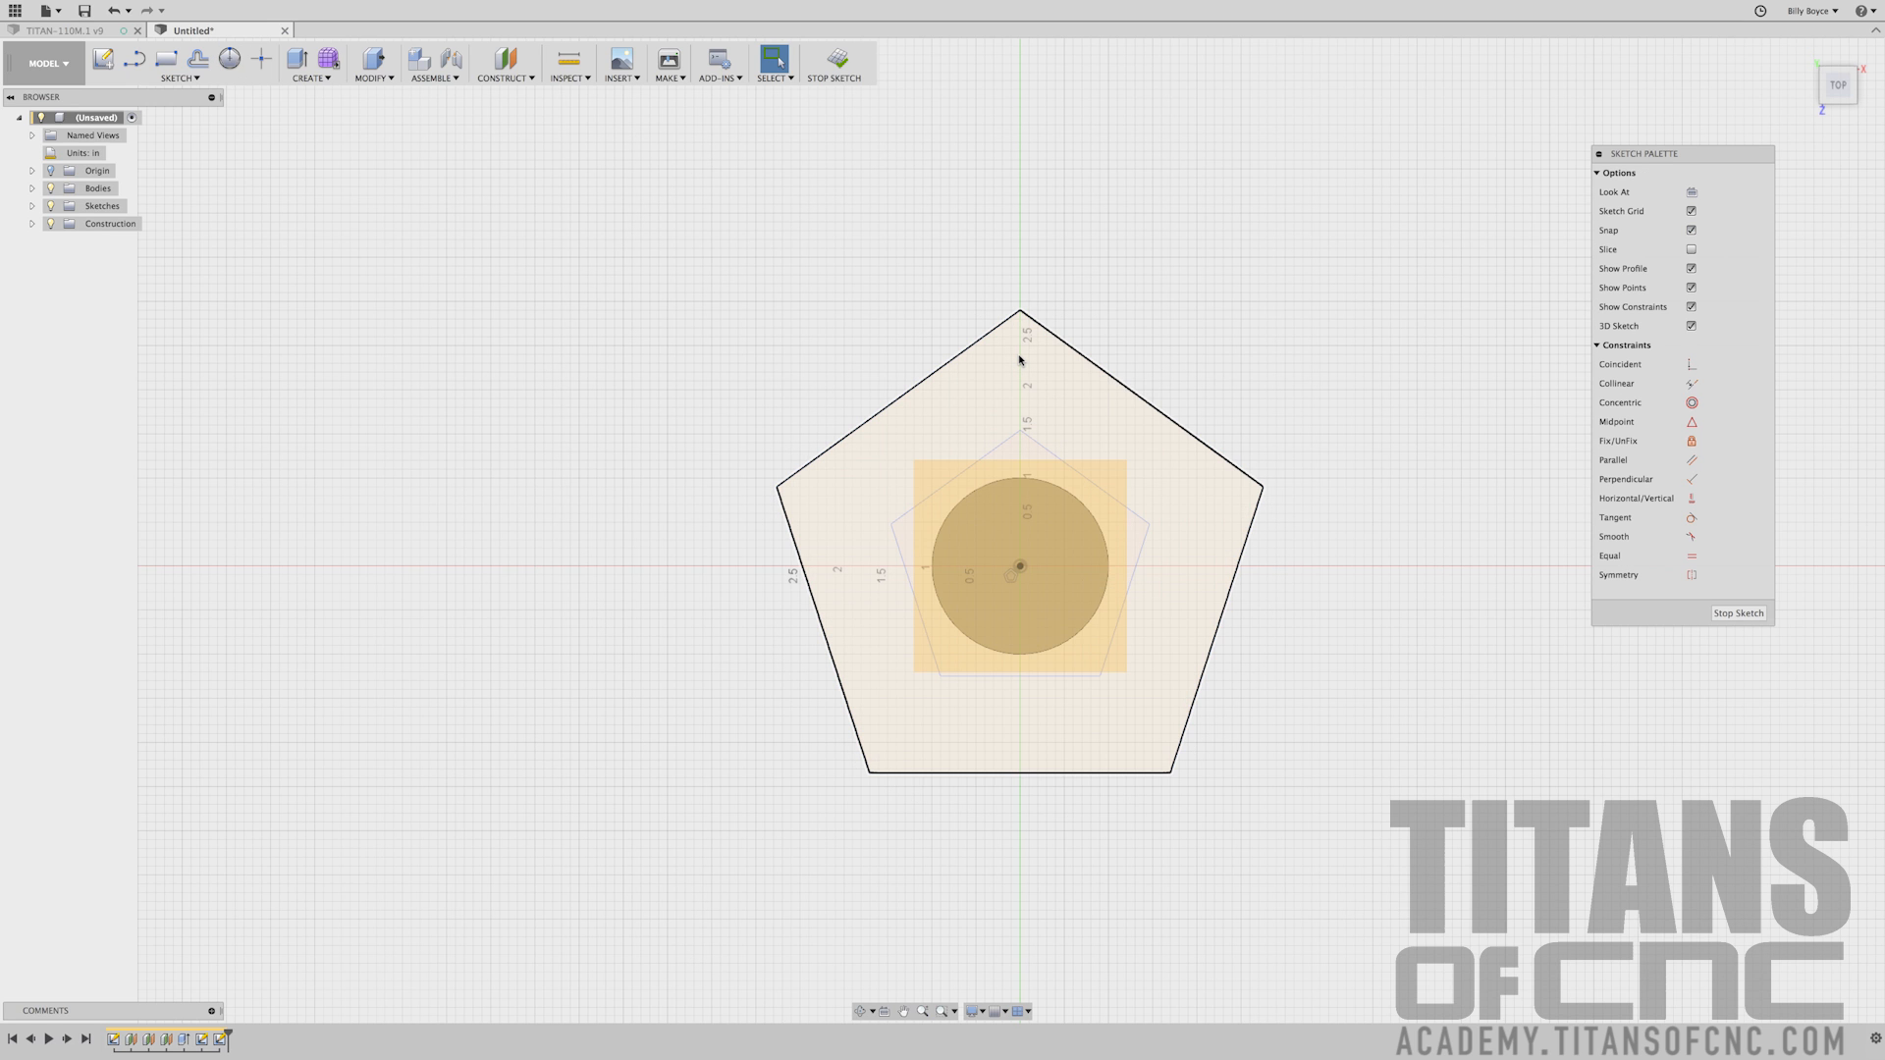
pyautogui.click(840, 74)
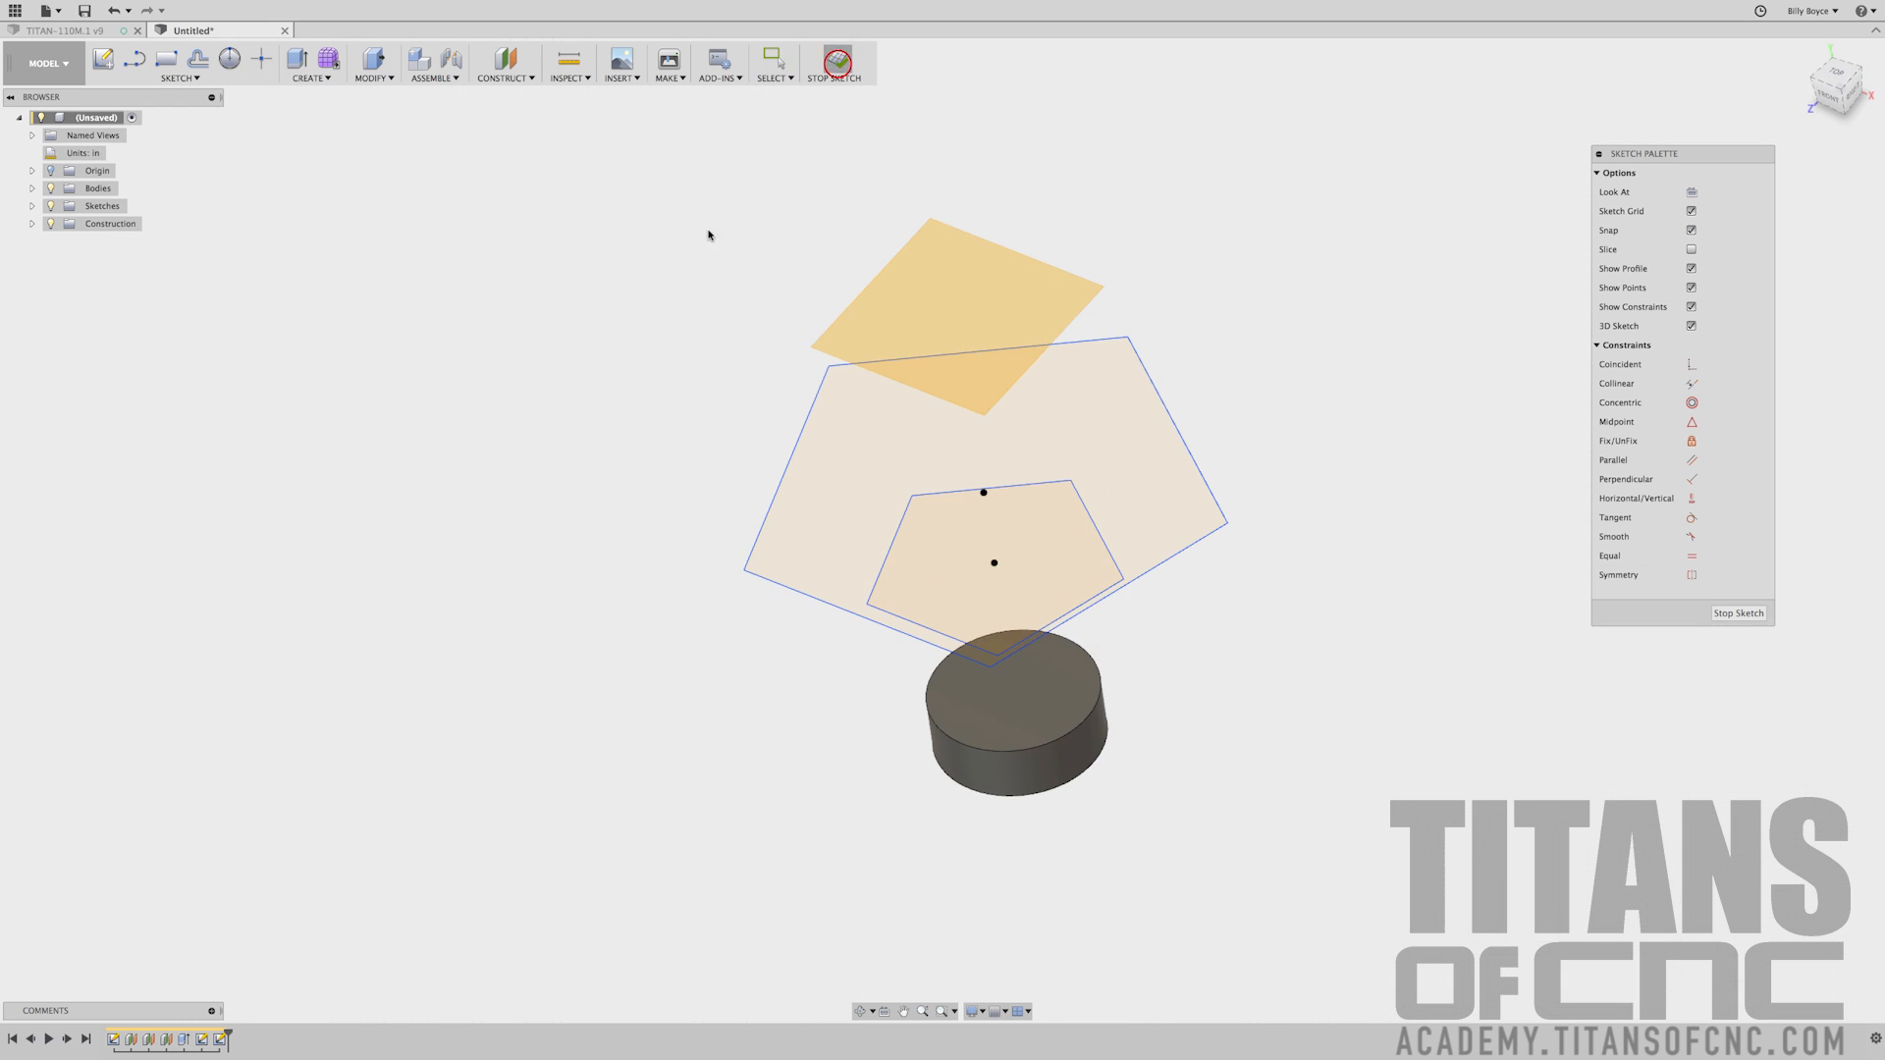
# Sketch an inscribed five-sided polygon centred on the origin on the 6.548 in offset plane, with a radius of 3.443/2 in
pyautogui.click(210, 80)
pyautogui.moveTo(190, 172)
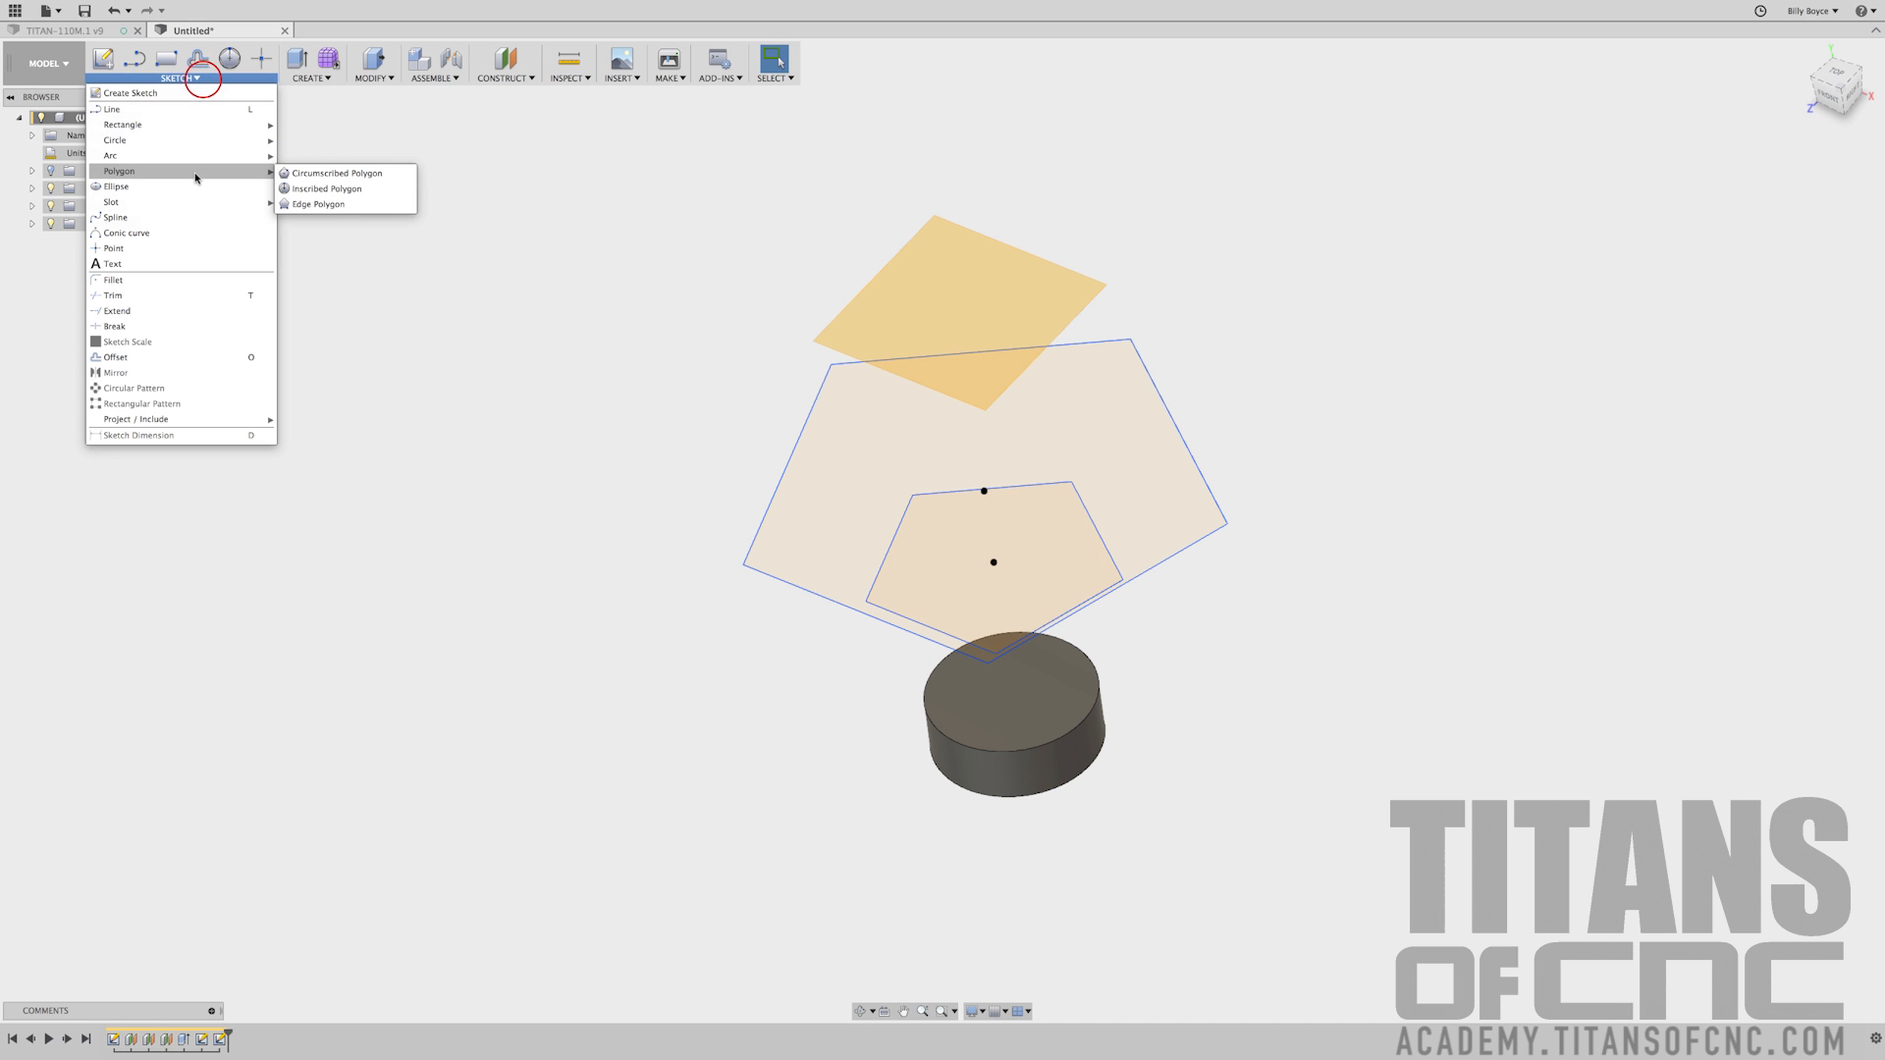
pyautogui.click(314, 188)
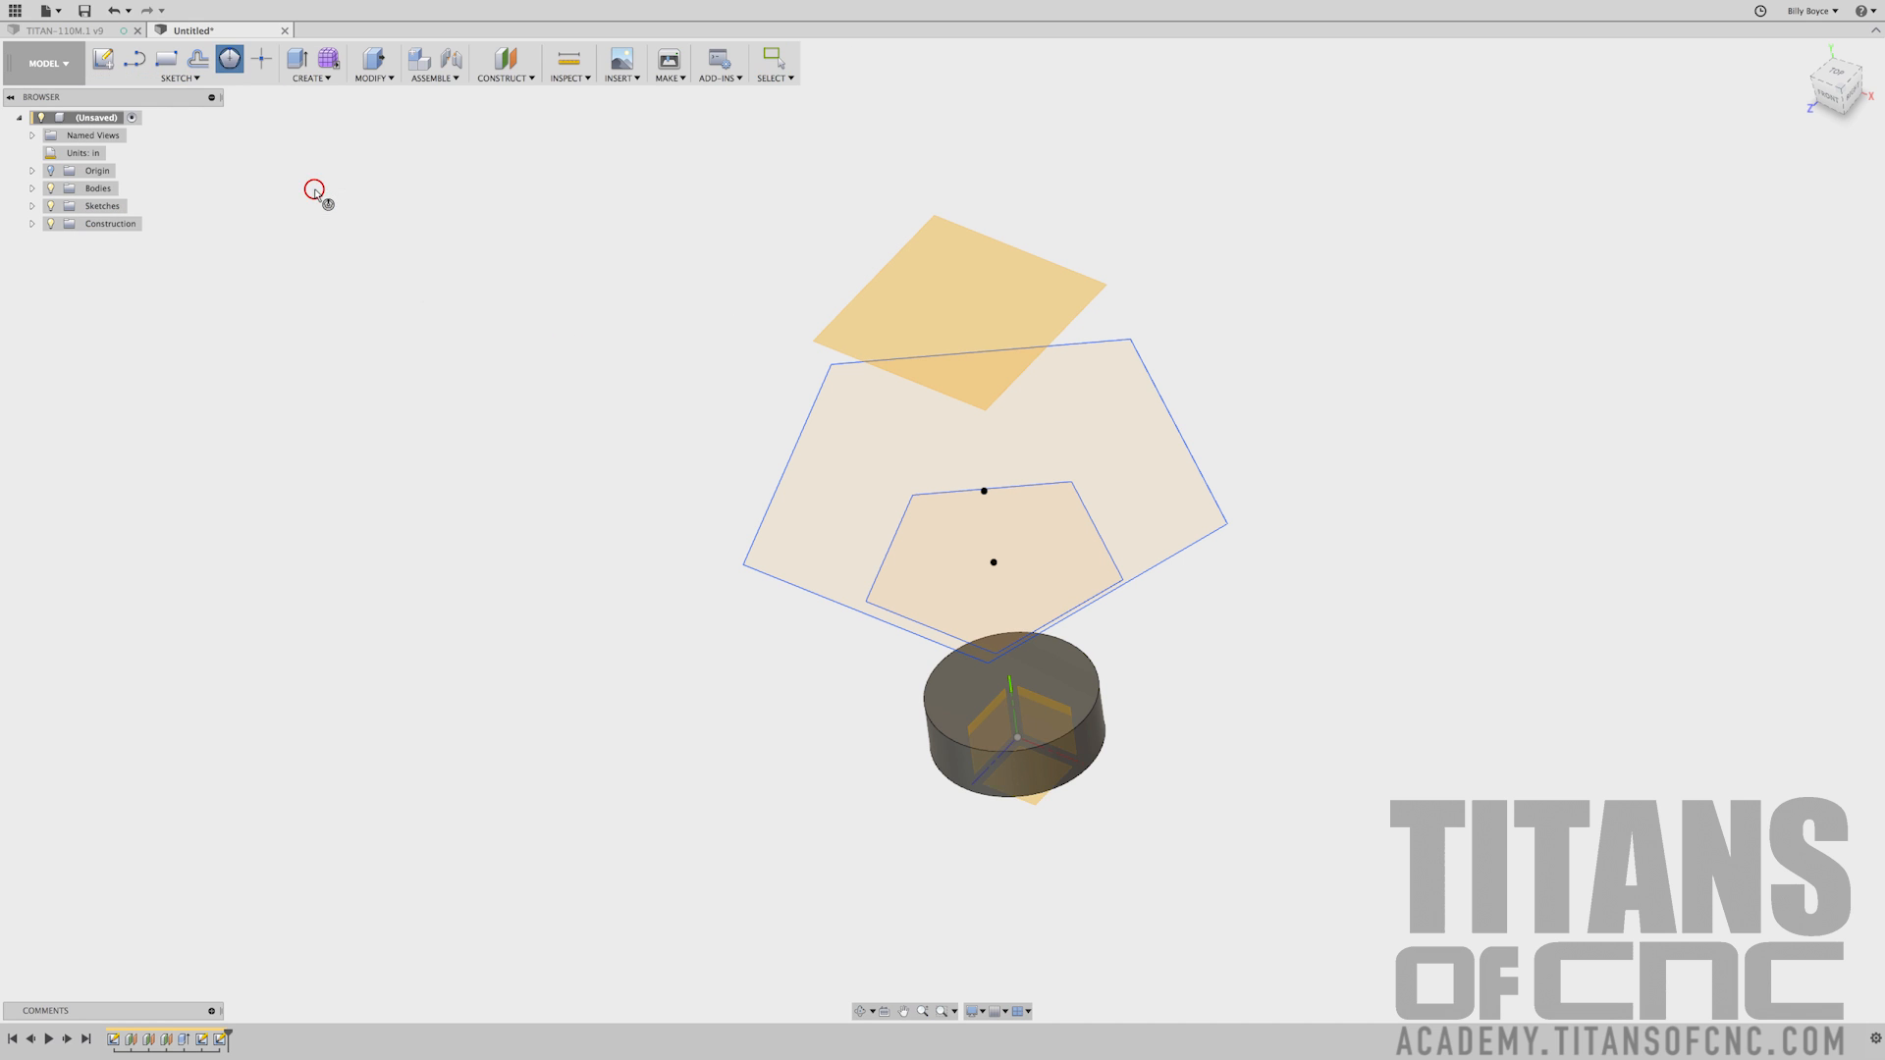
pyautogui.click(982, 291)
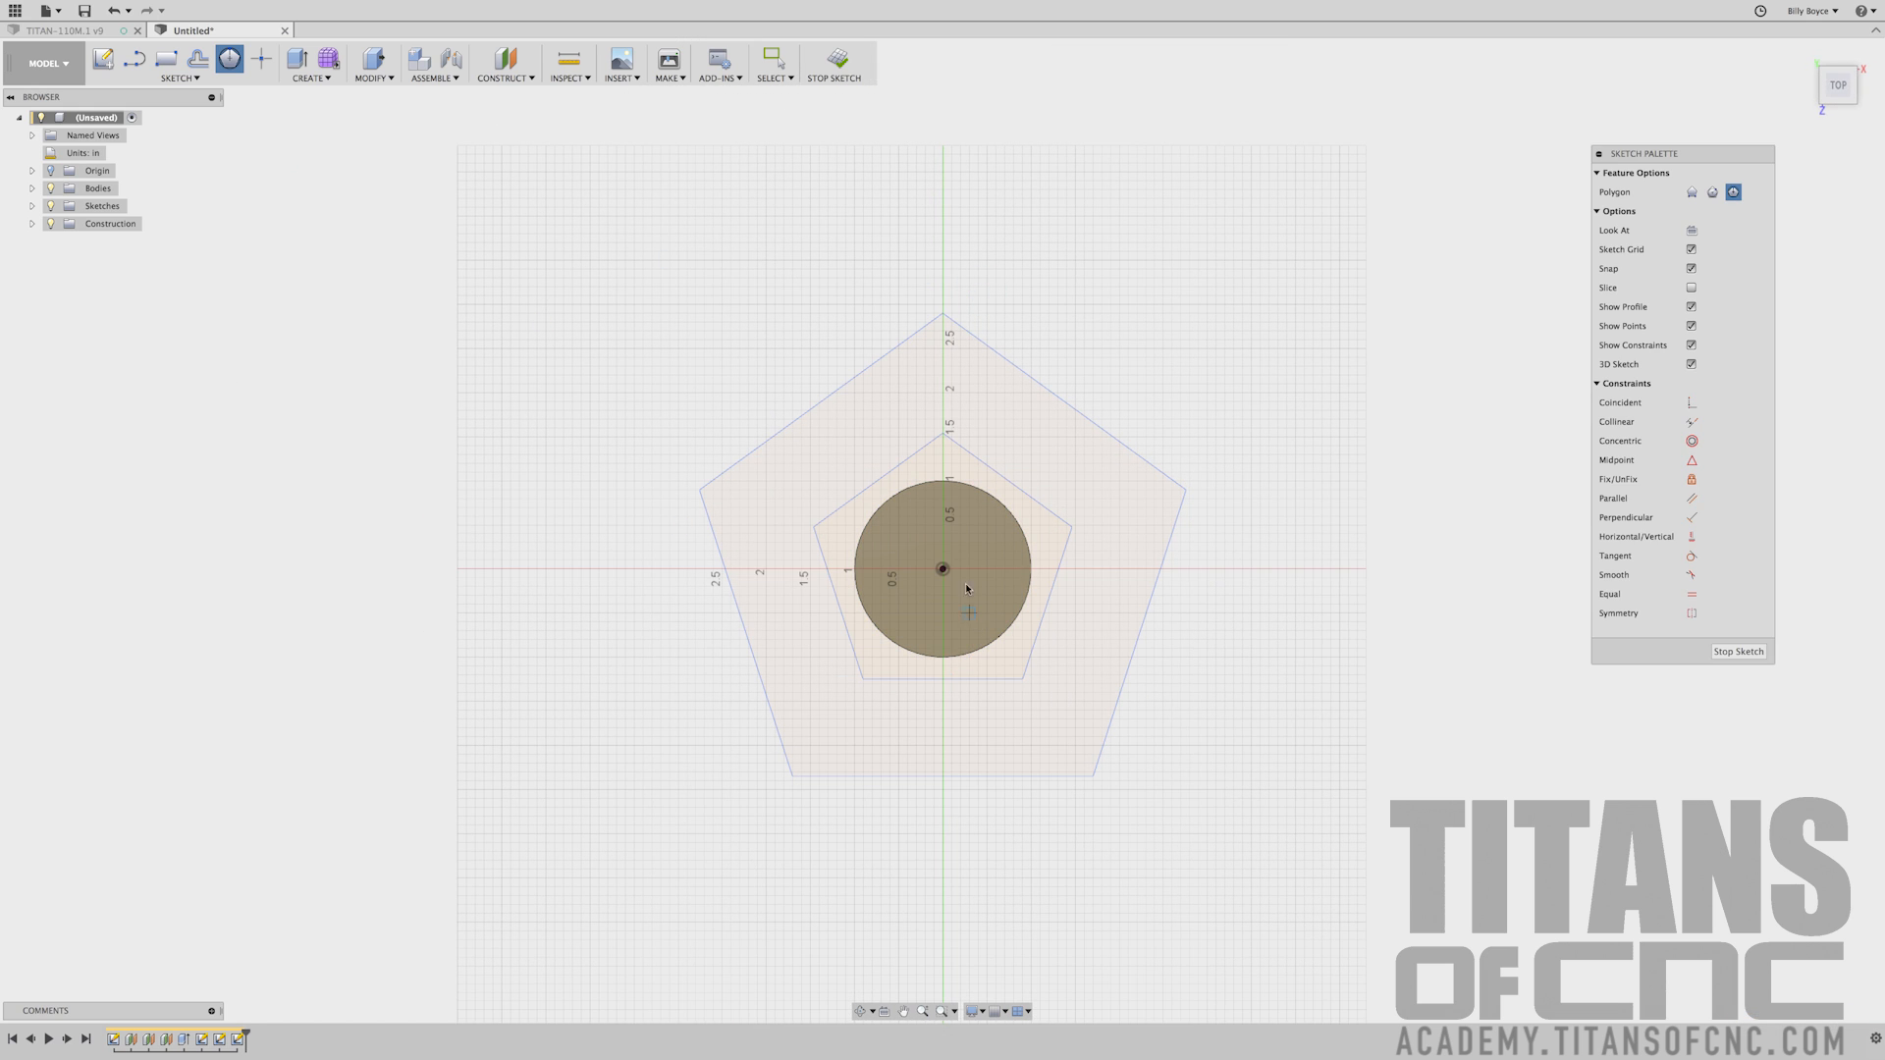
pyautogui.click(942, 570)
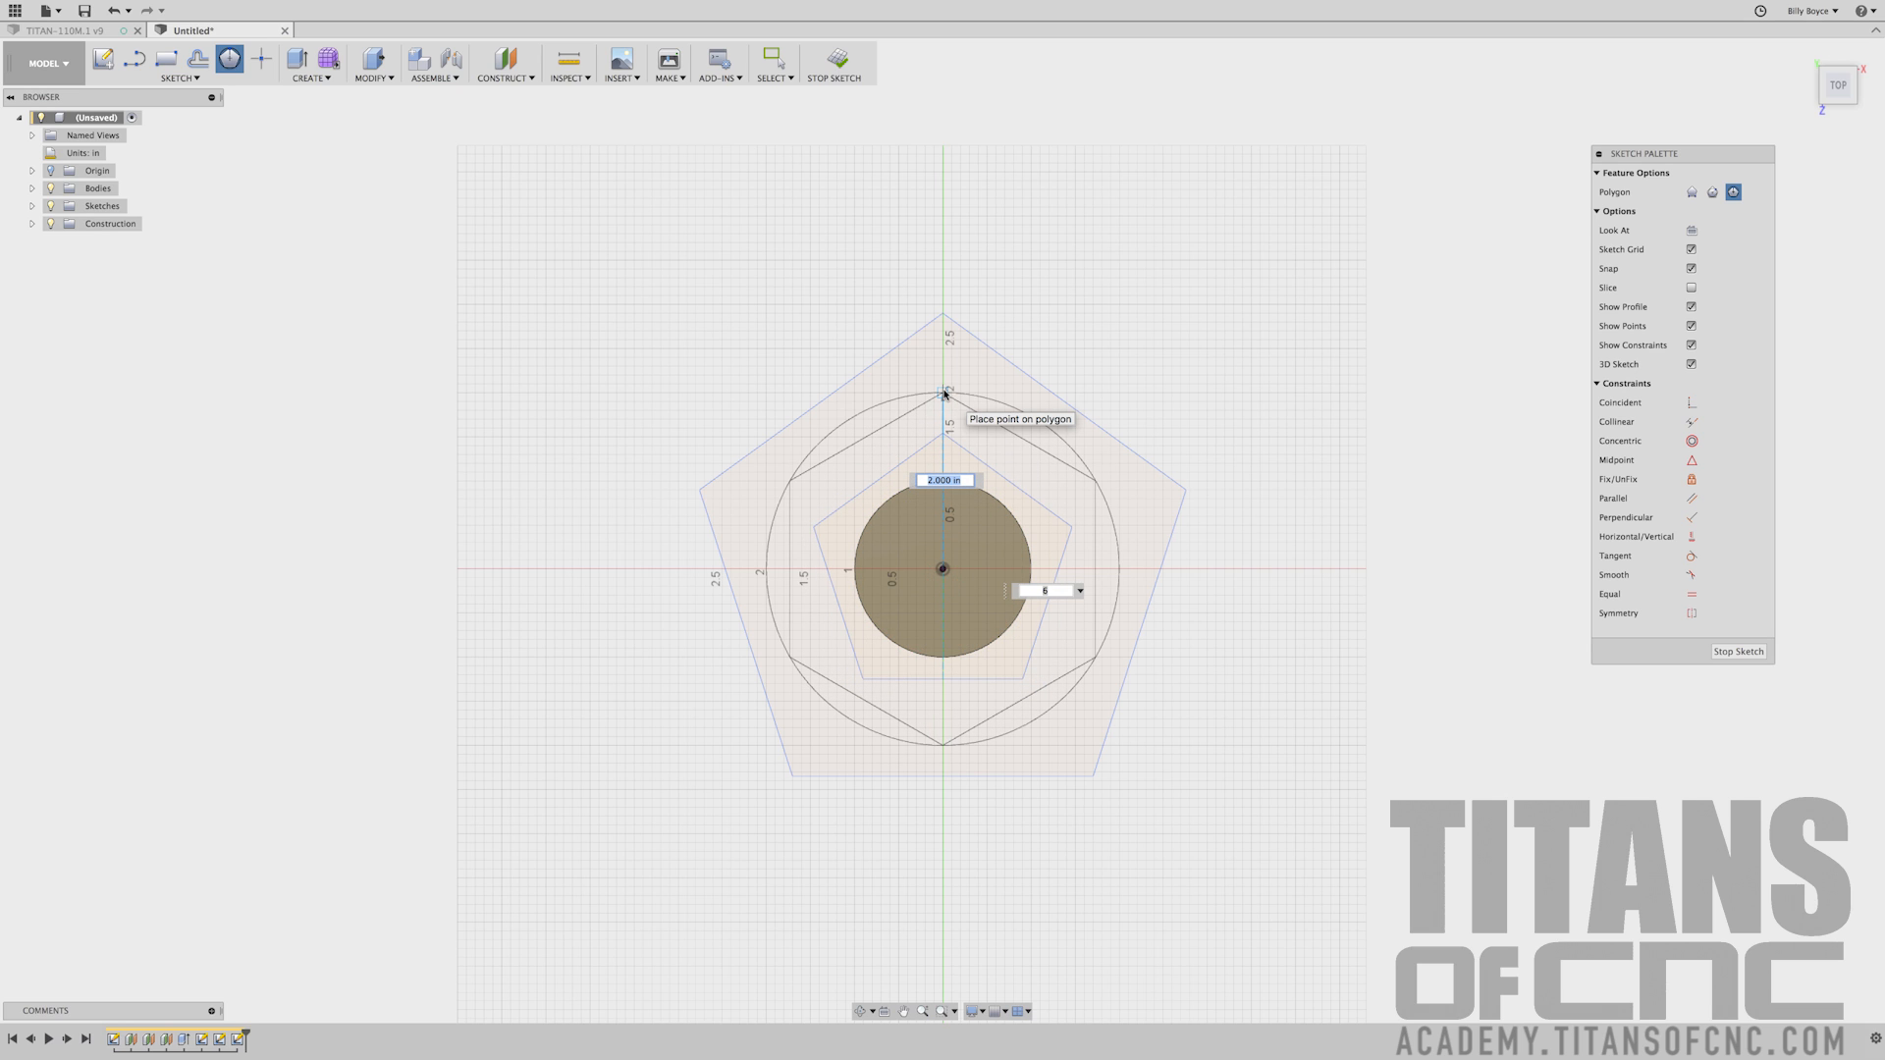
pyautogui.press('Tab')
pyautogui.press('Tab')
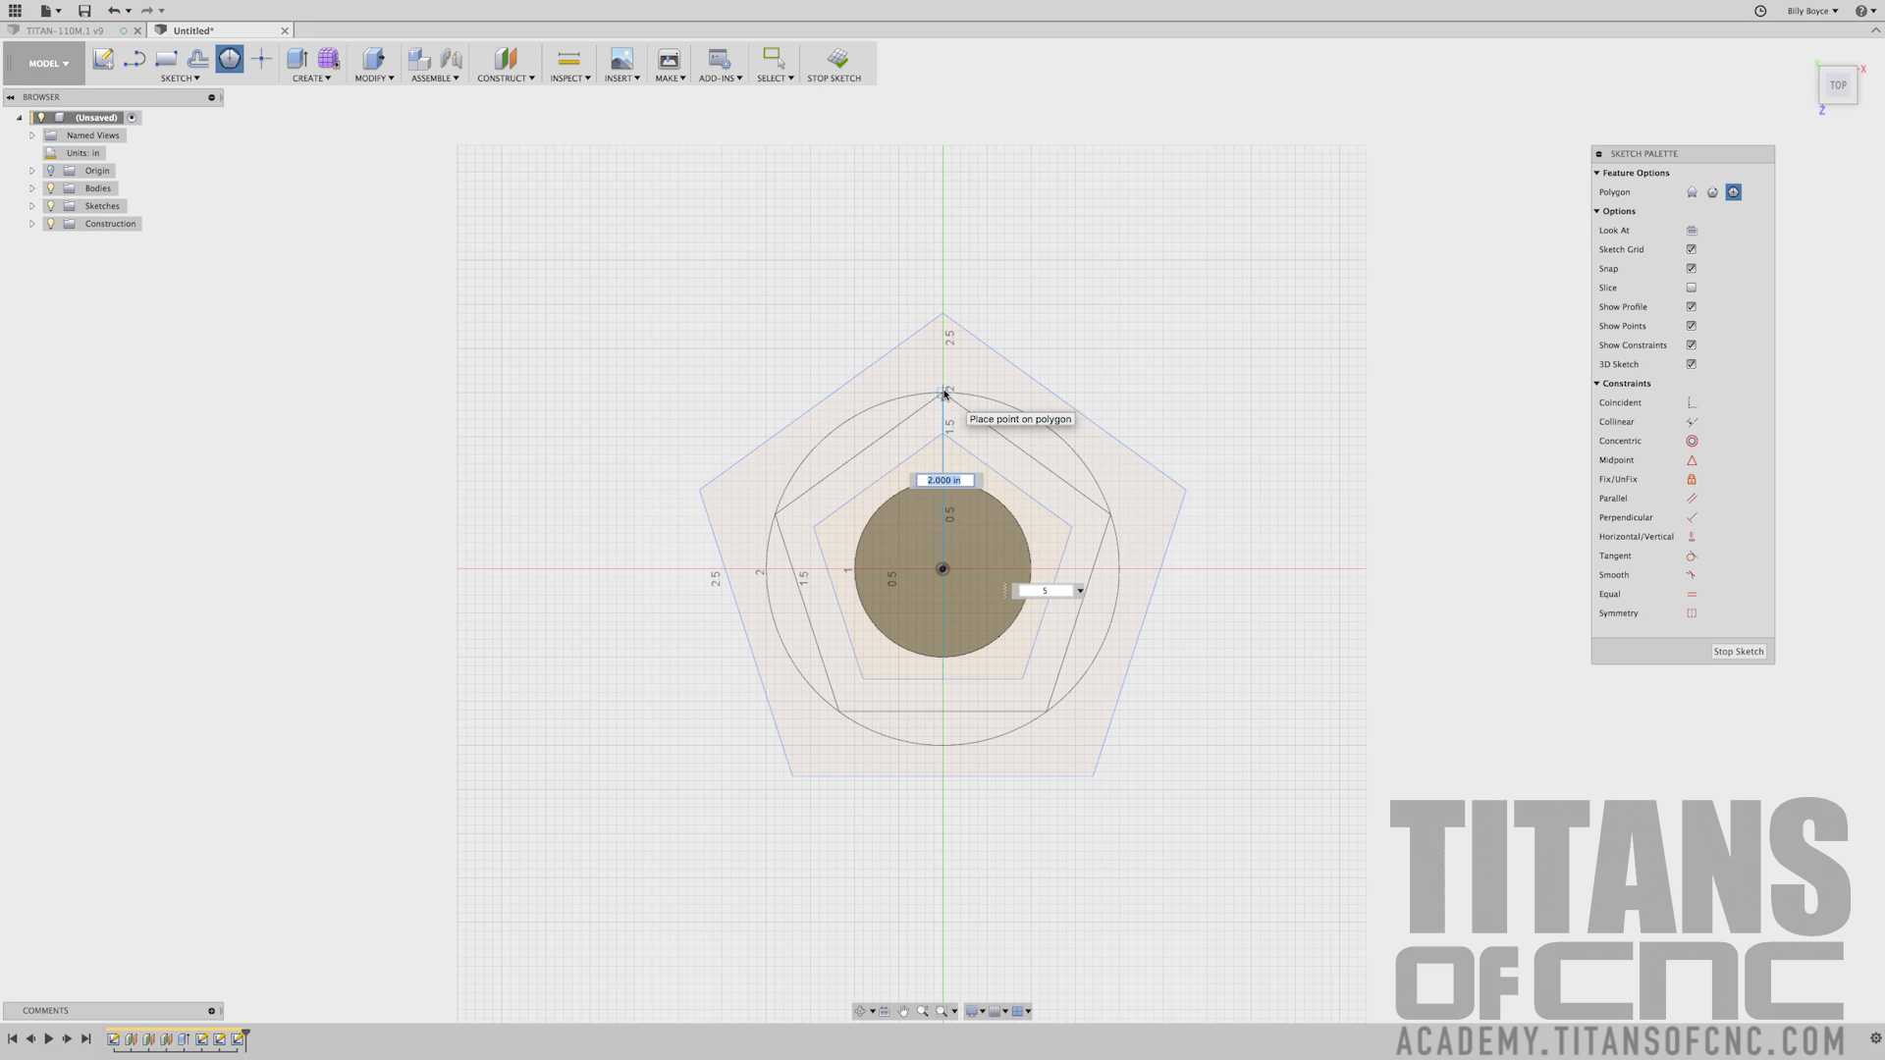
pyautogui.write('3.')
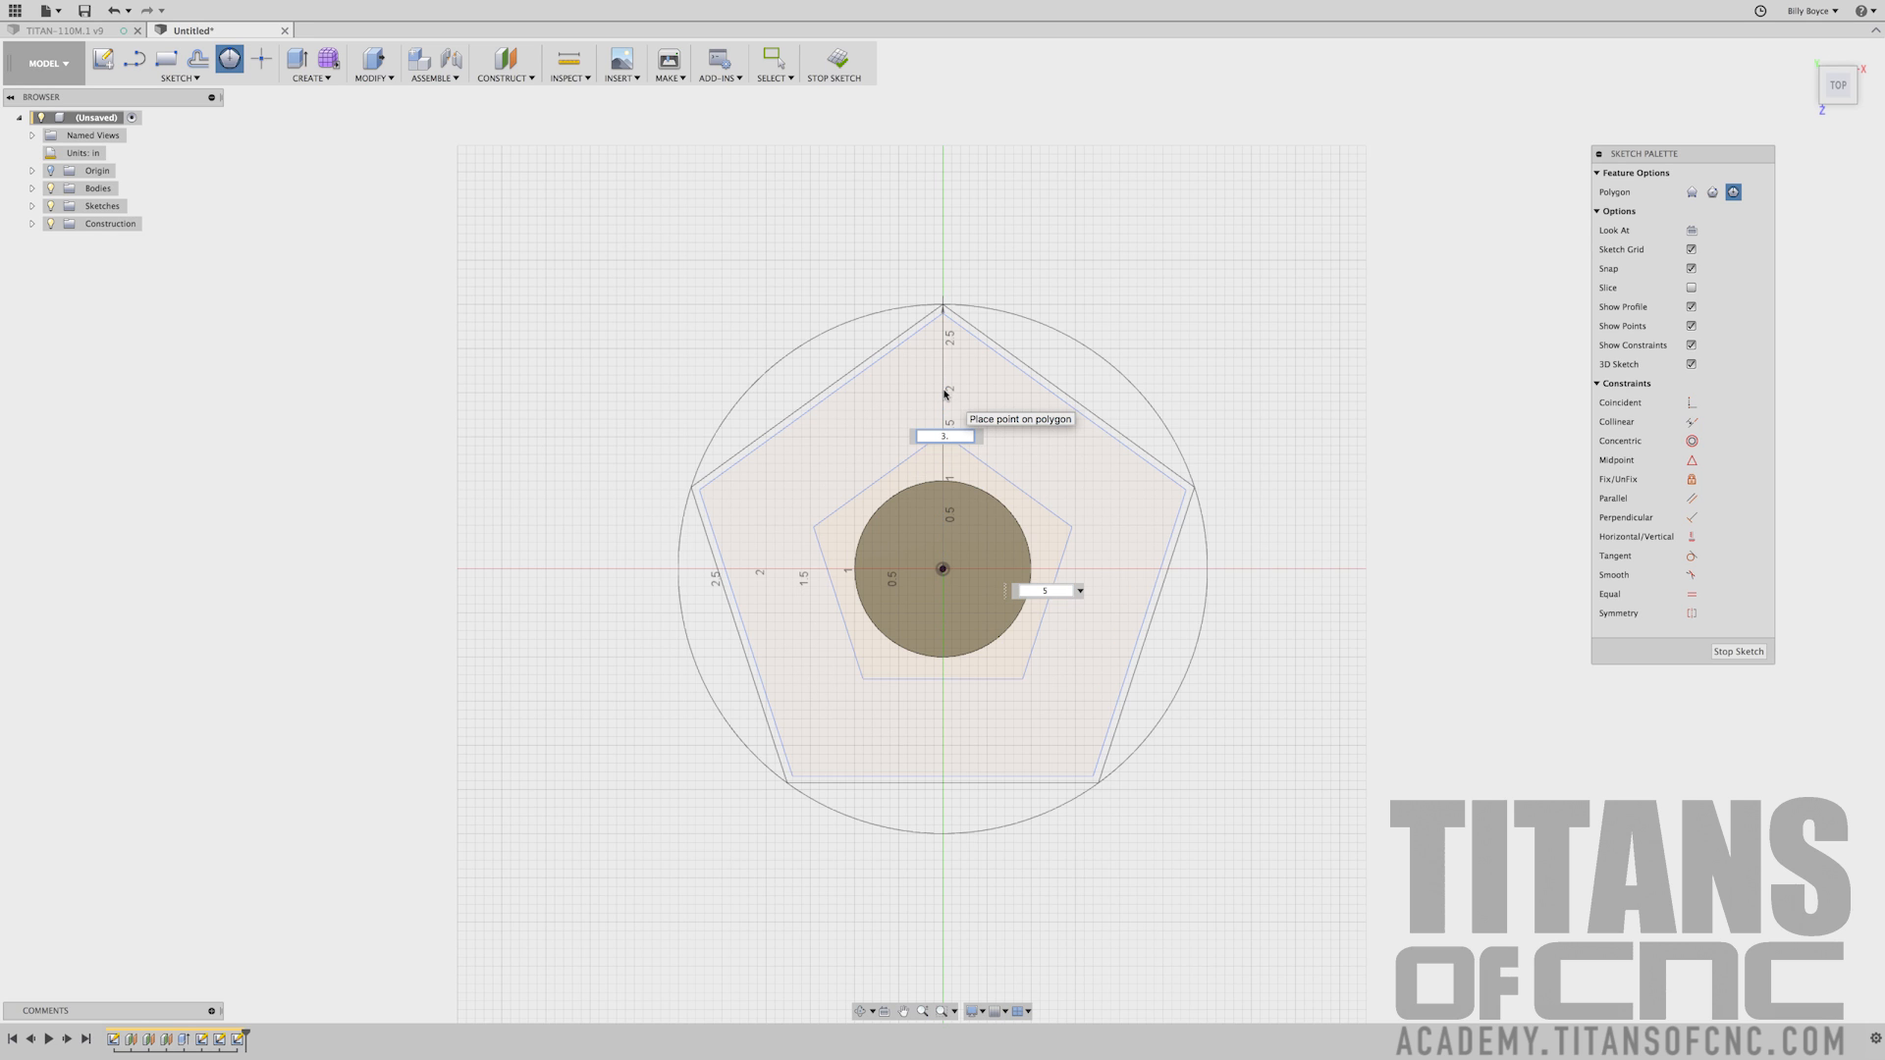
pyautogui.write('443/2')
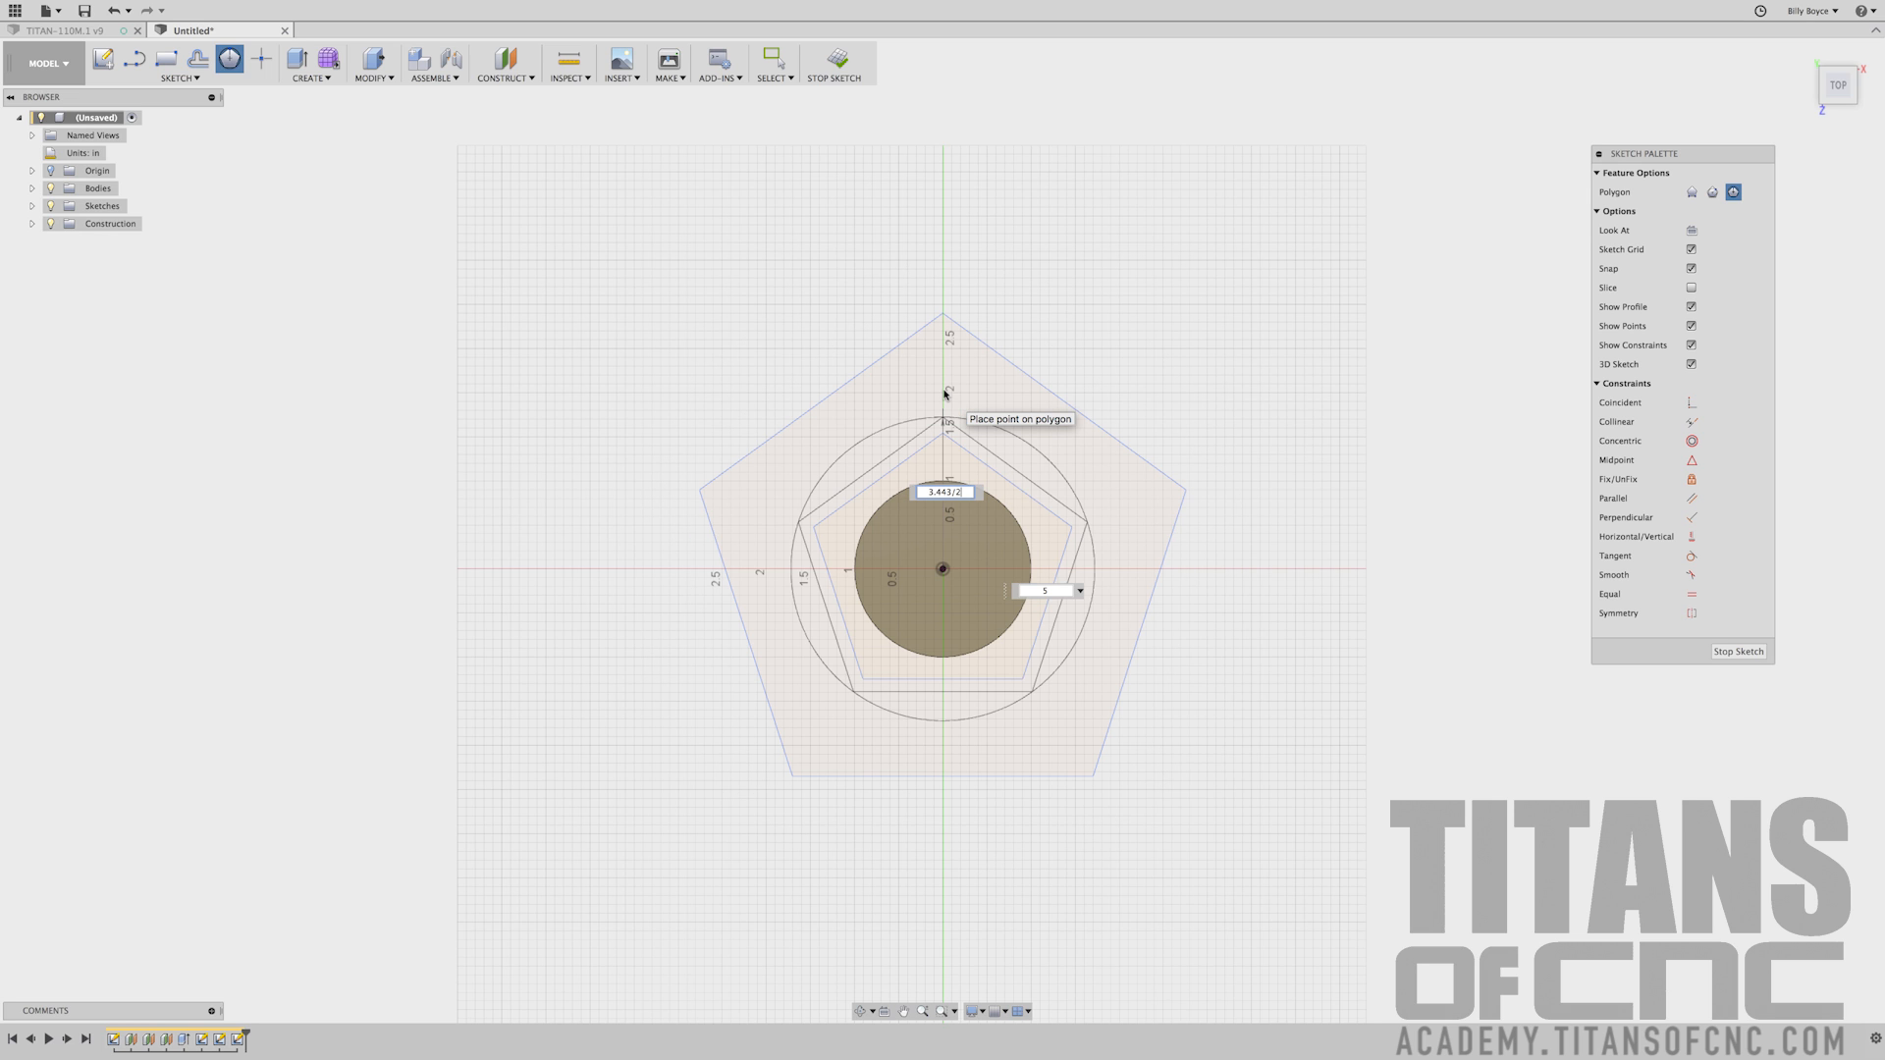
pyautogui.press('Return')
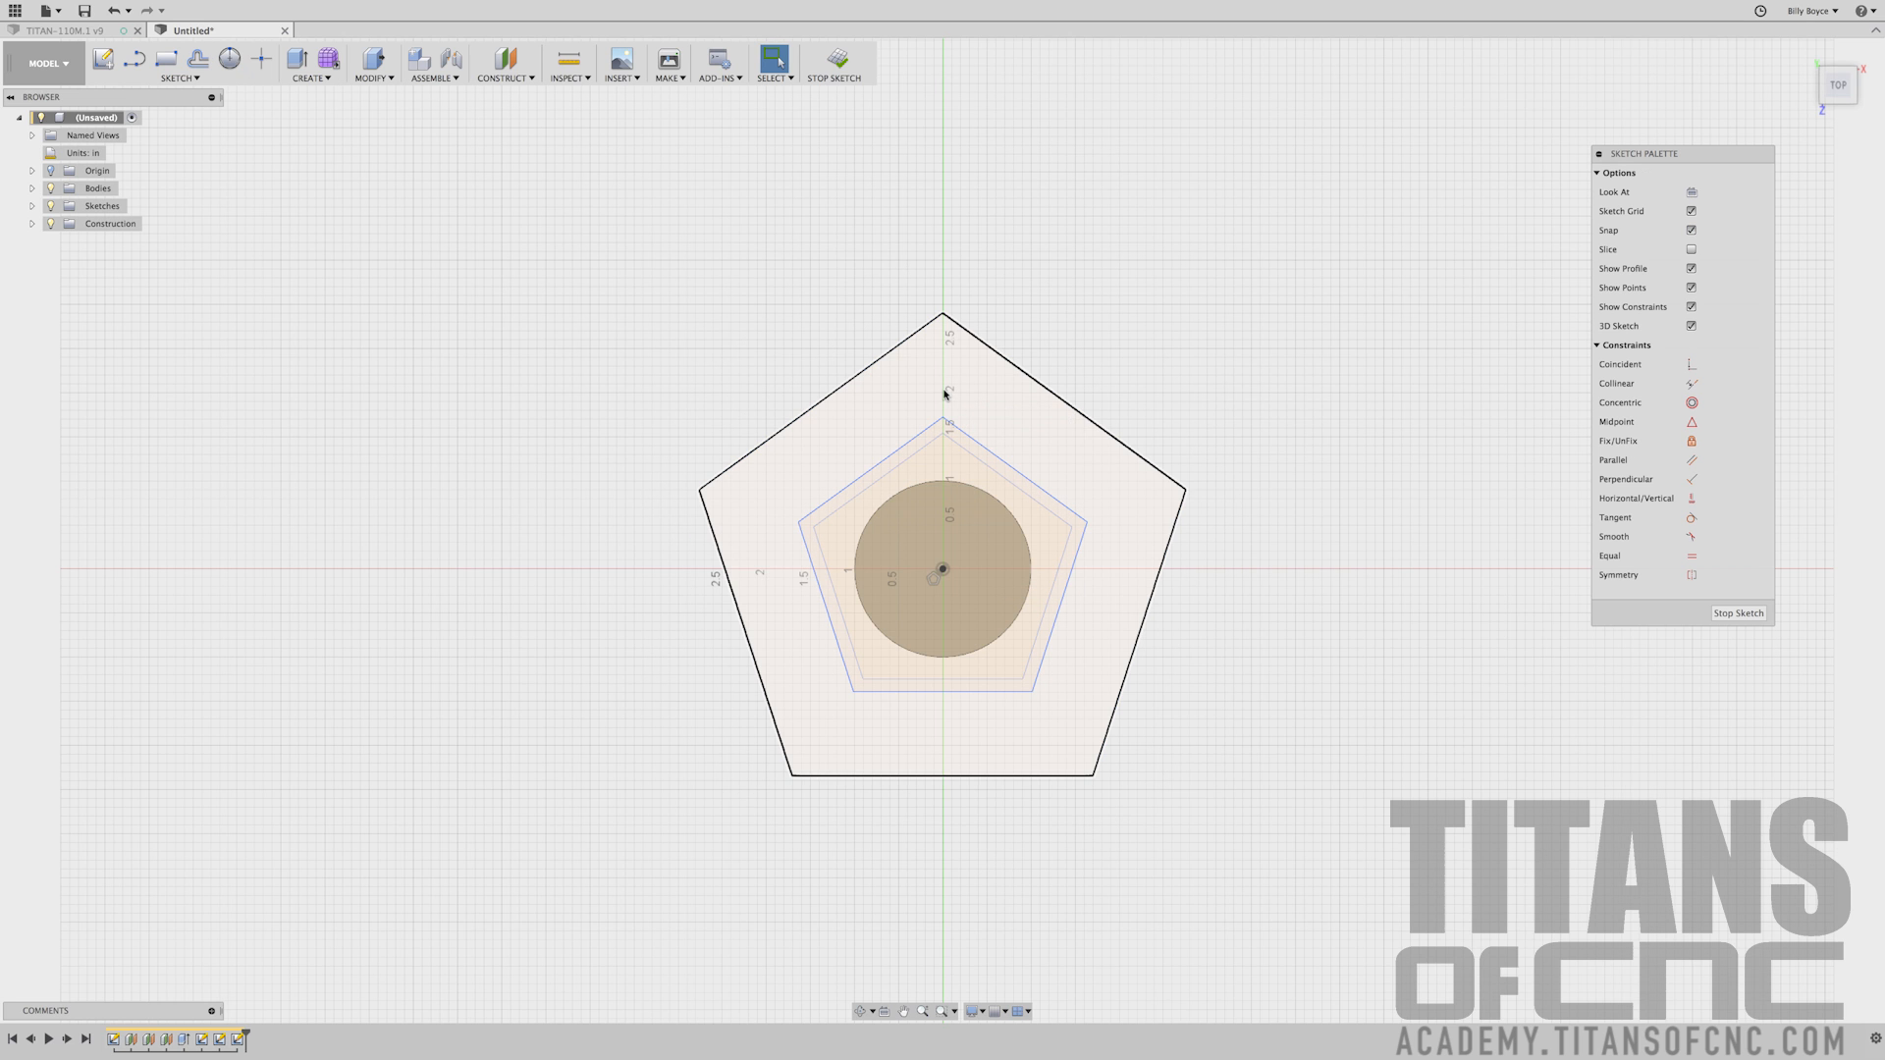
# Loft from the base cylinder's upper face to the lowest pentagon sketch, joined to the body
pyautogui.moveTo(665, 803)
pyautogui.keyDown('shift'); pyautogui.mouseDown(button='middle')
pyautogui.moveTo(652, 677)
pyautogui.moveTo(564, 694)
pyautogui.moveTo(614, 704)
pyautogui.mouseUp(button='middle'); pyautogui.keyUp('shift')
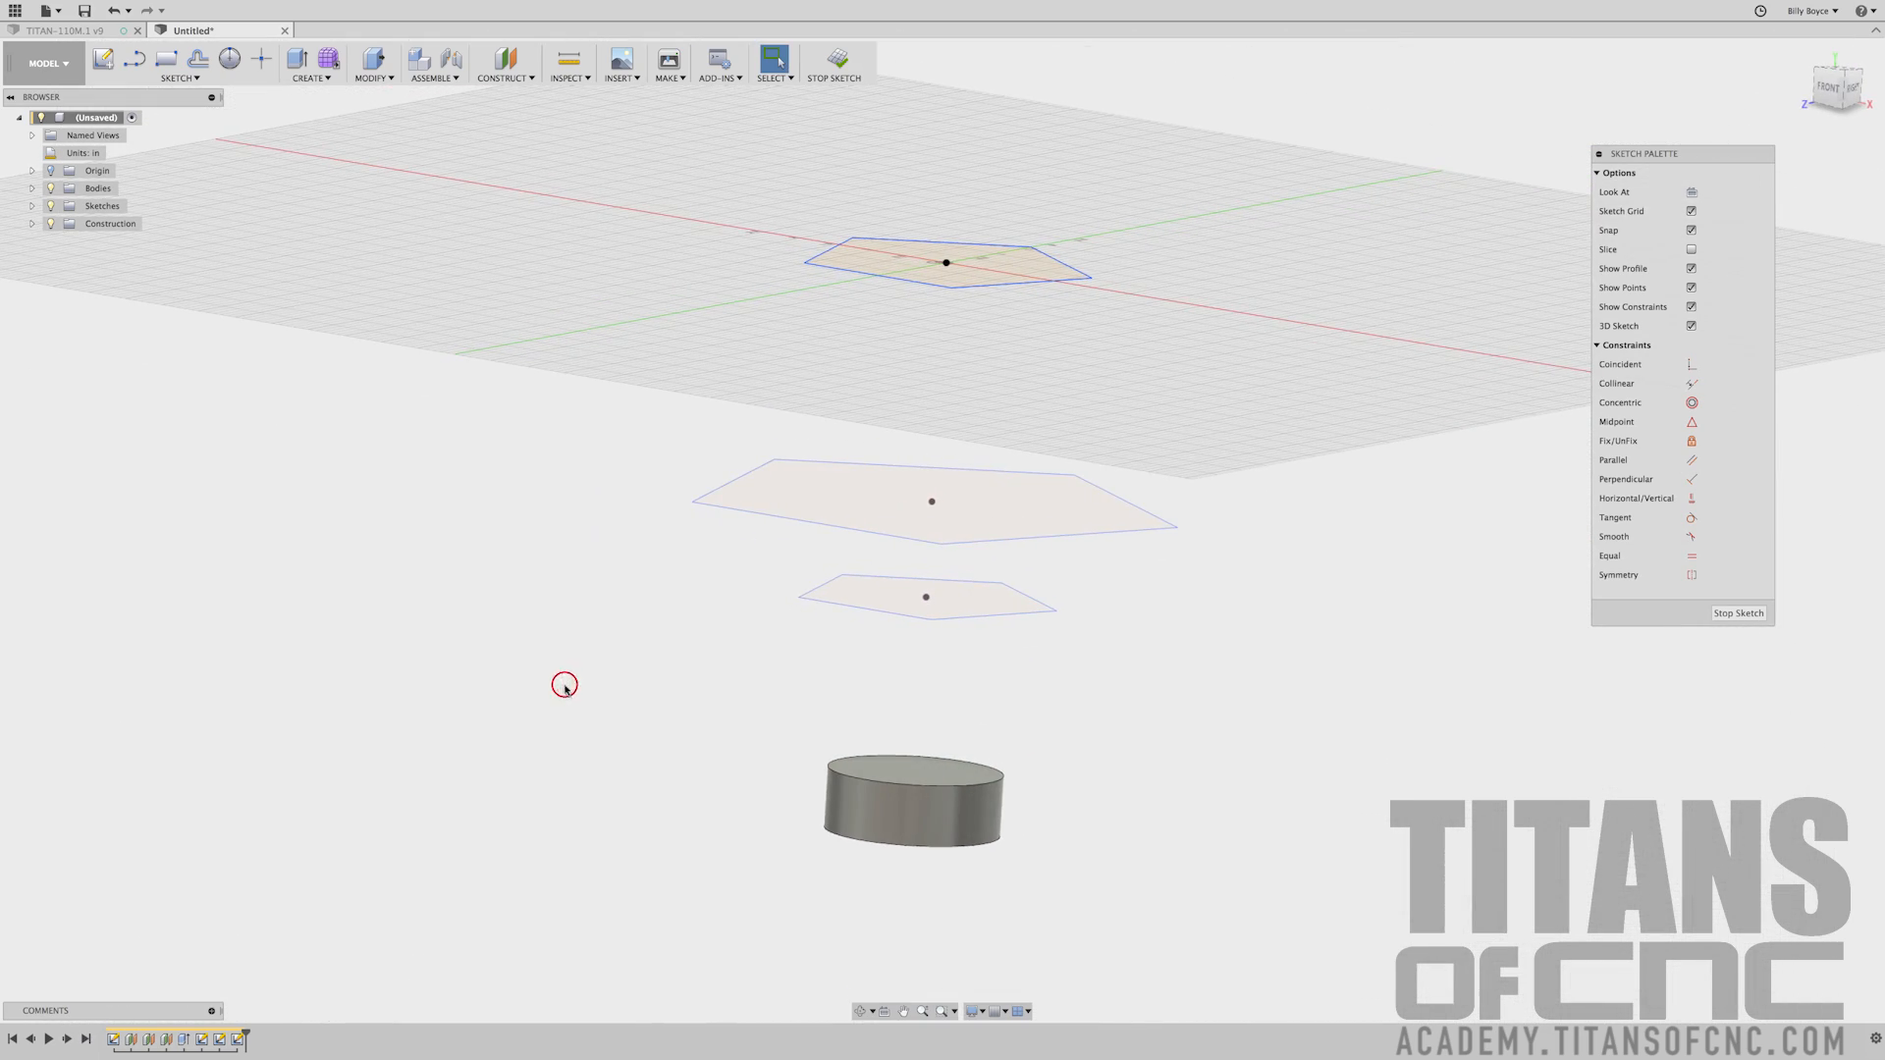
pyautogui.click(317, 78)
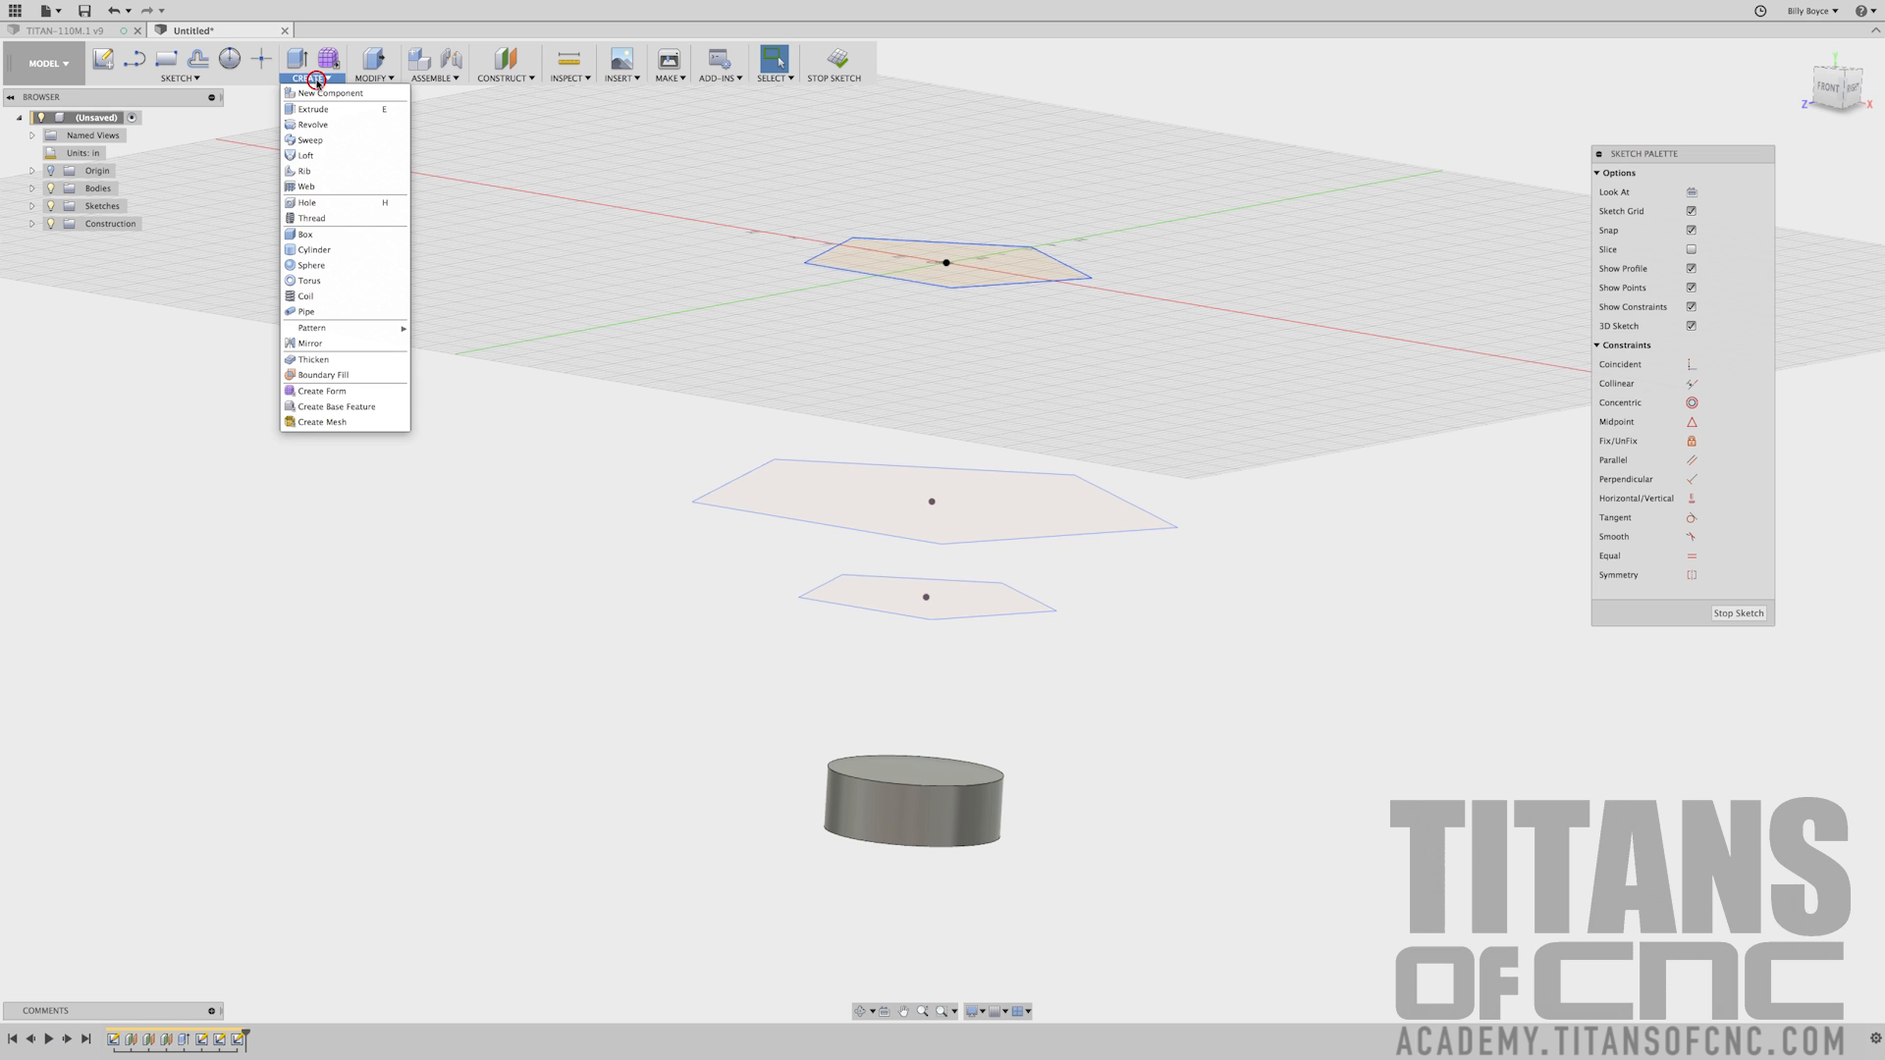
pyautogui.click(319, 155)
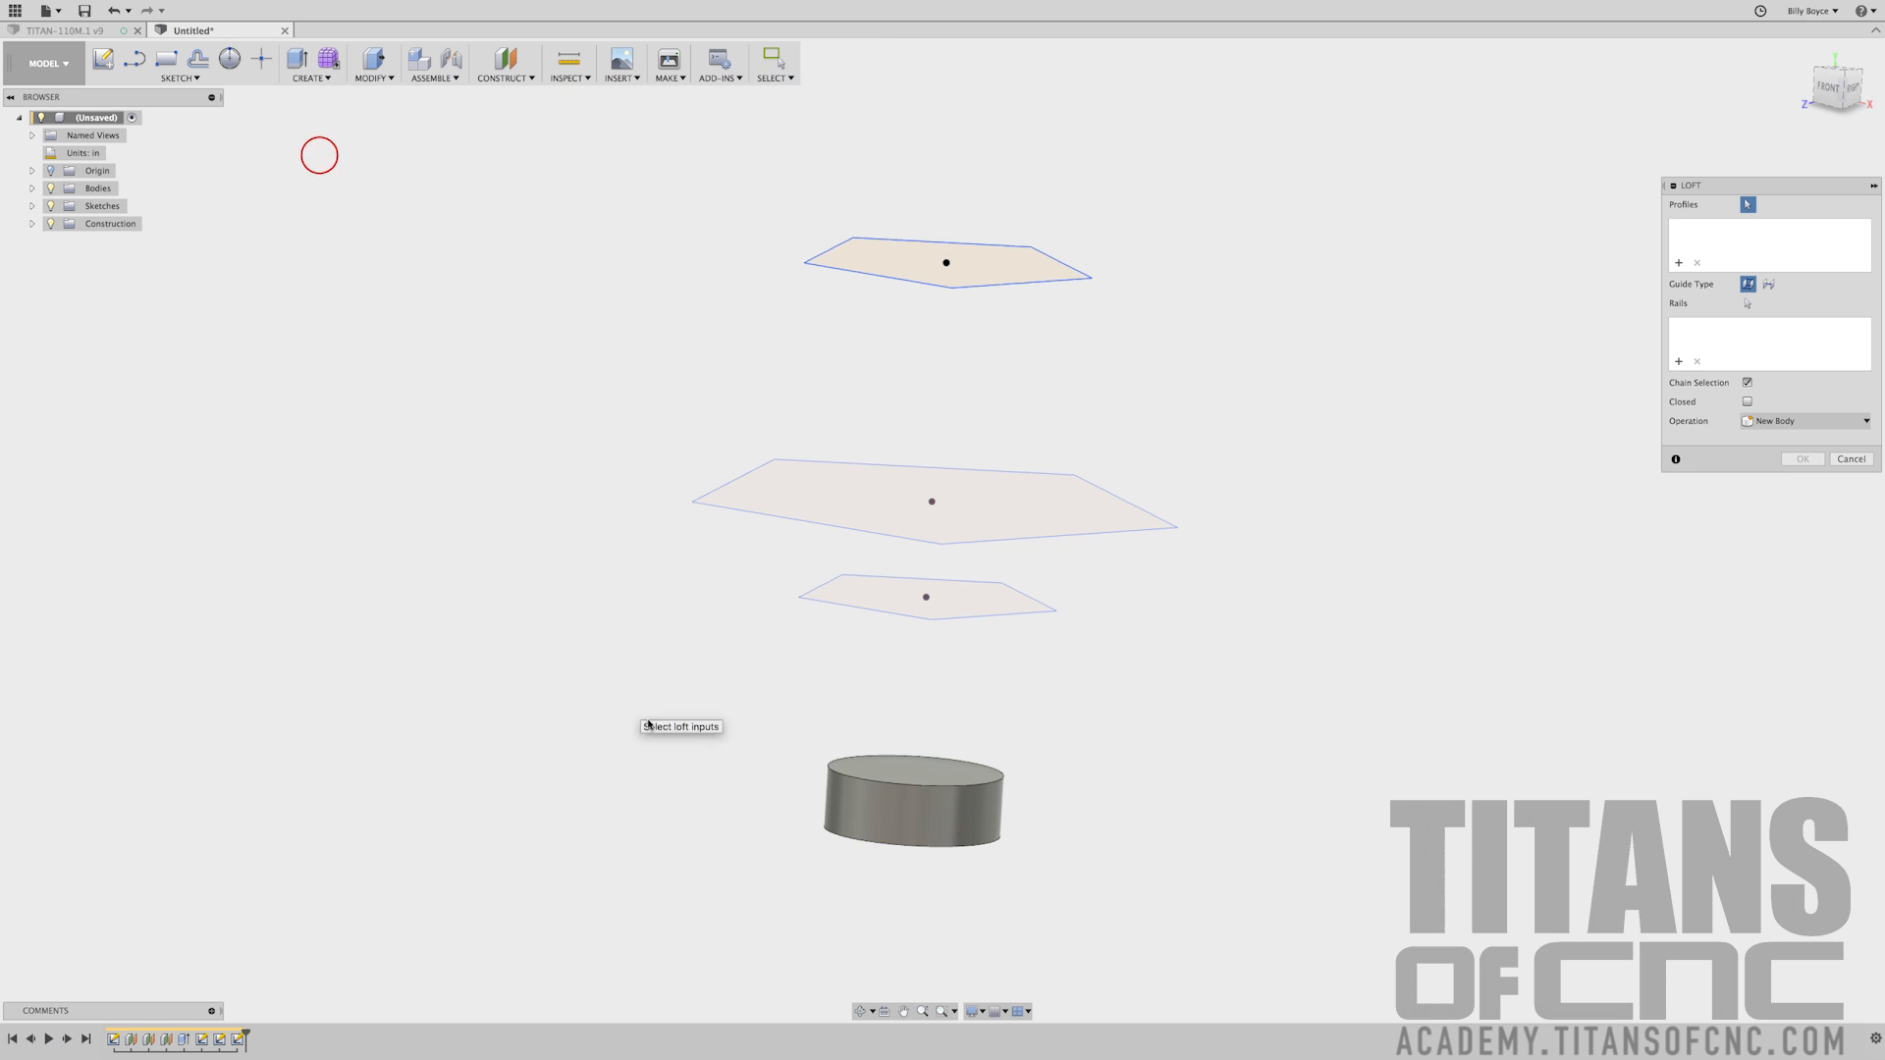
pyautogui.click(894, 780)
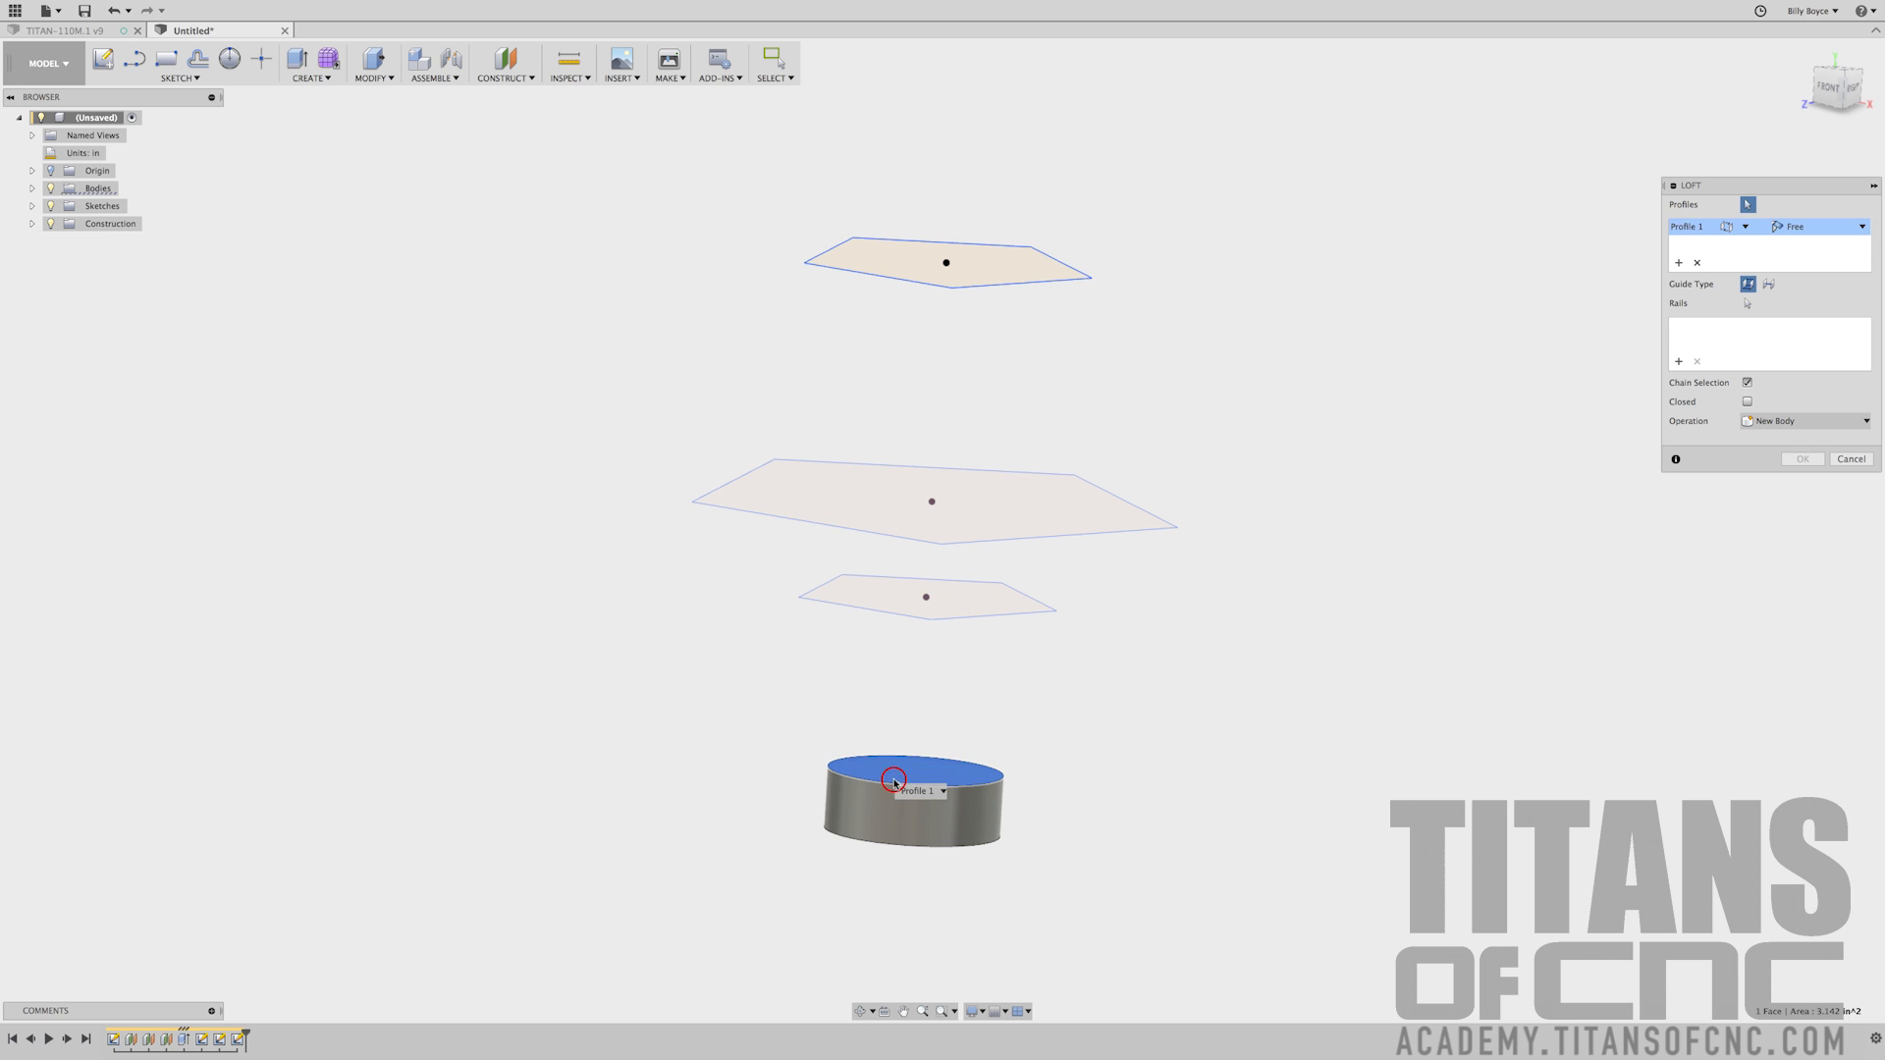
pyautogui.click(885, 606)
pyautogui.keyDown('shift'); pyautogui.moveTo(576, 645); pyautogui.dragTo(584, 665, button='middle'); pyautogui.keyUp('shift')
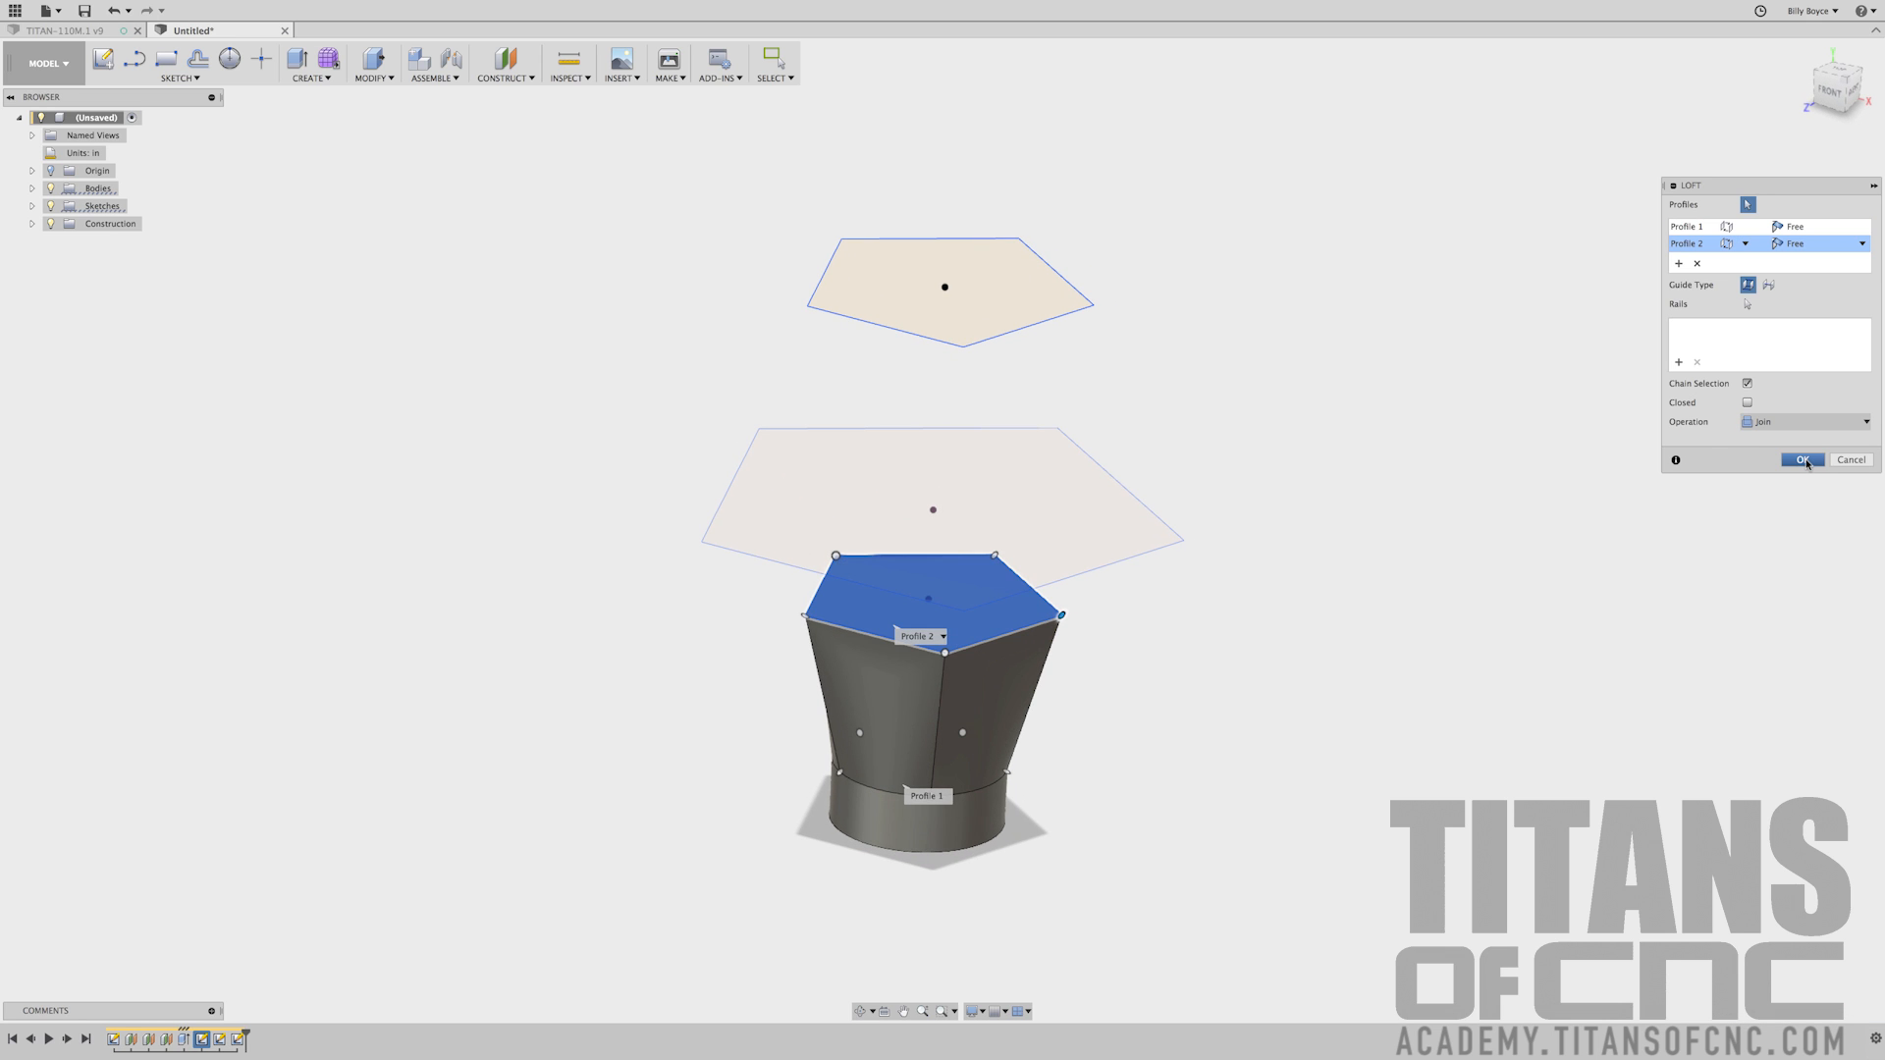
pyautogui.click(1804, 461)
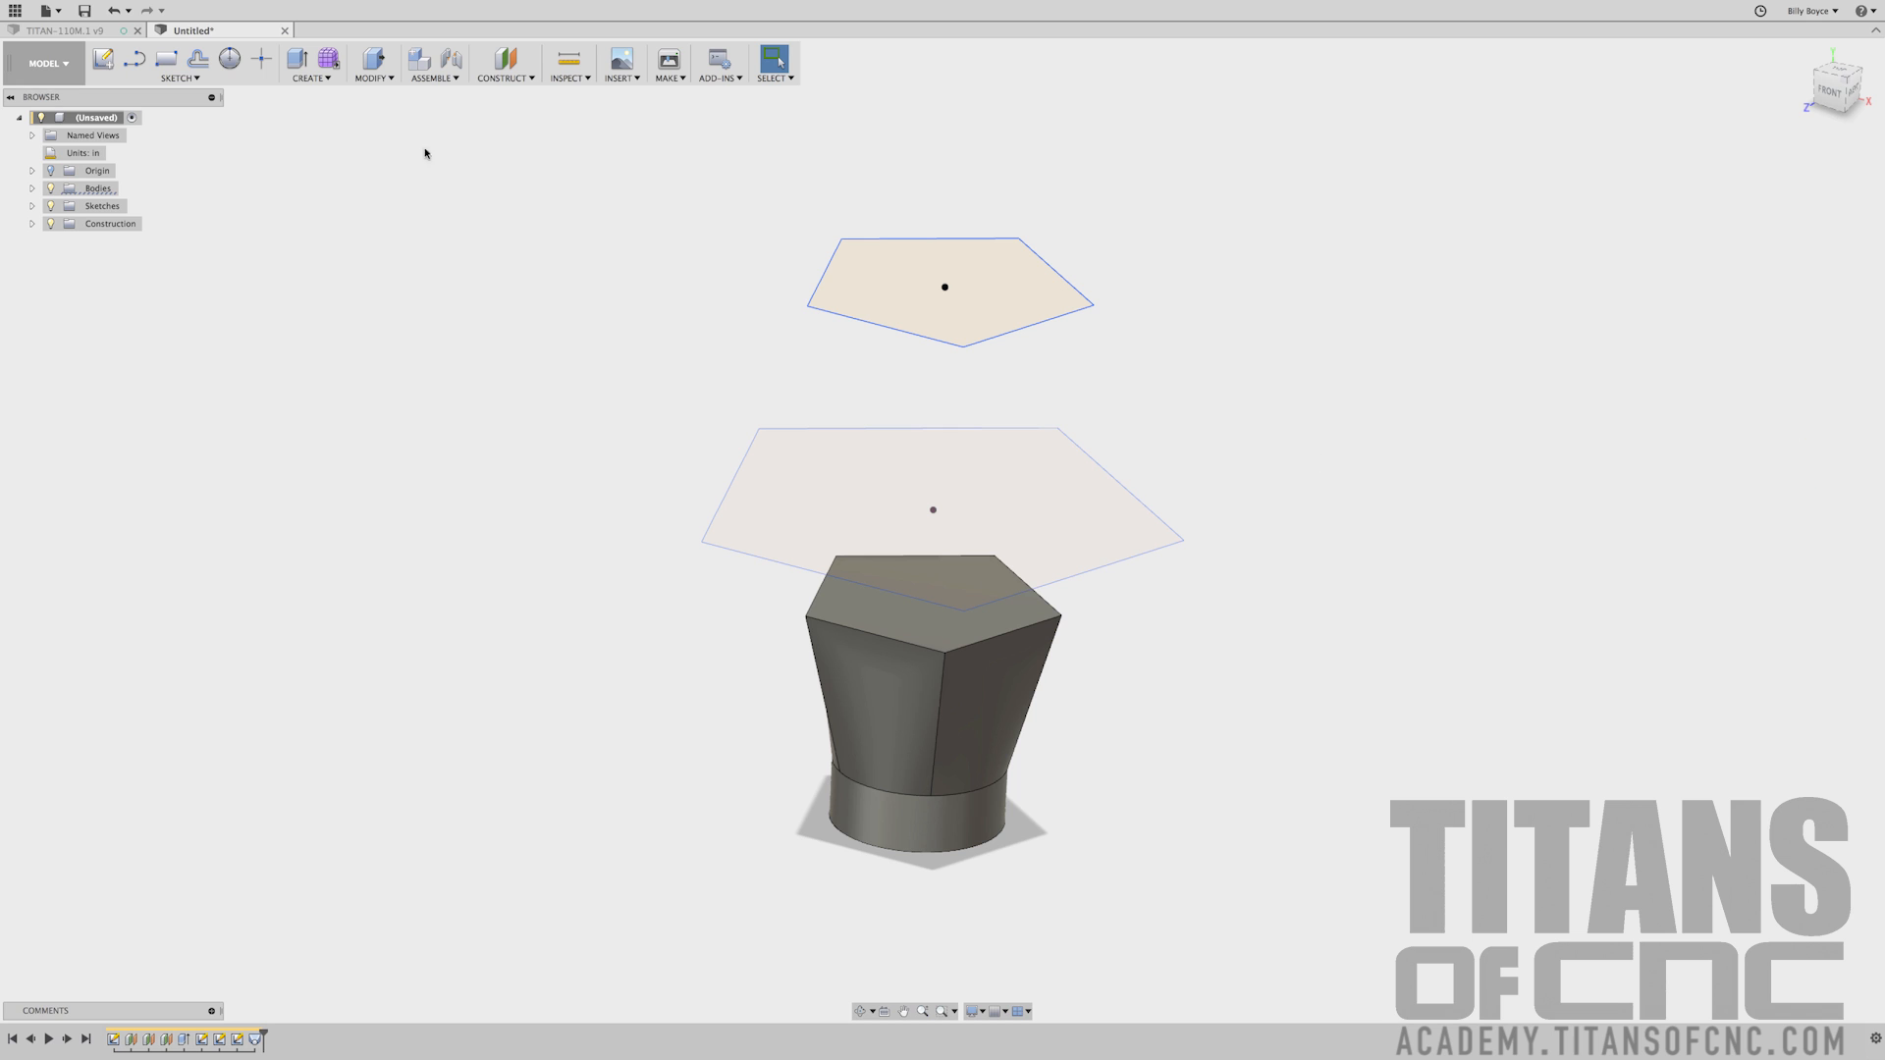
# Loft from the body's pentagonal upper face to the large pentagon sketch above it, using the Join operation
pyautogui.click(309, 83)
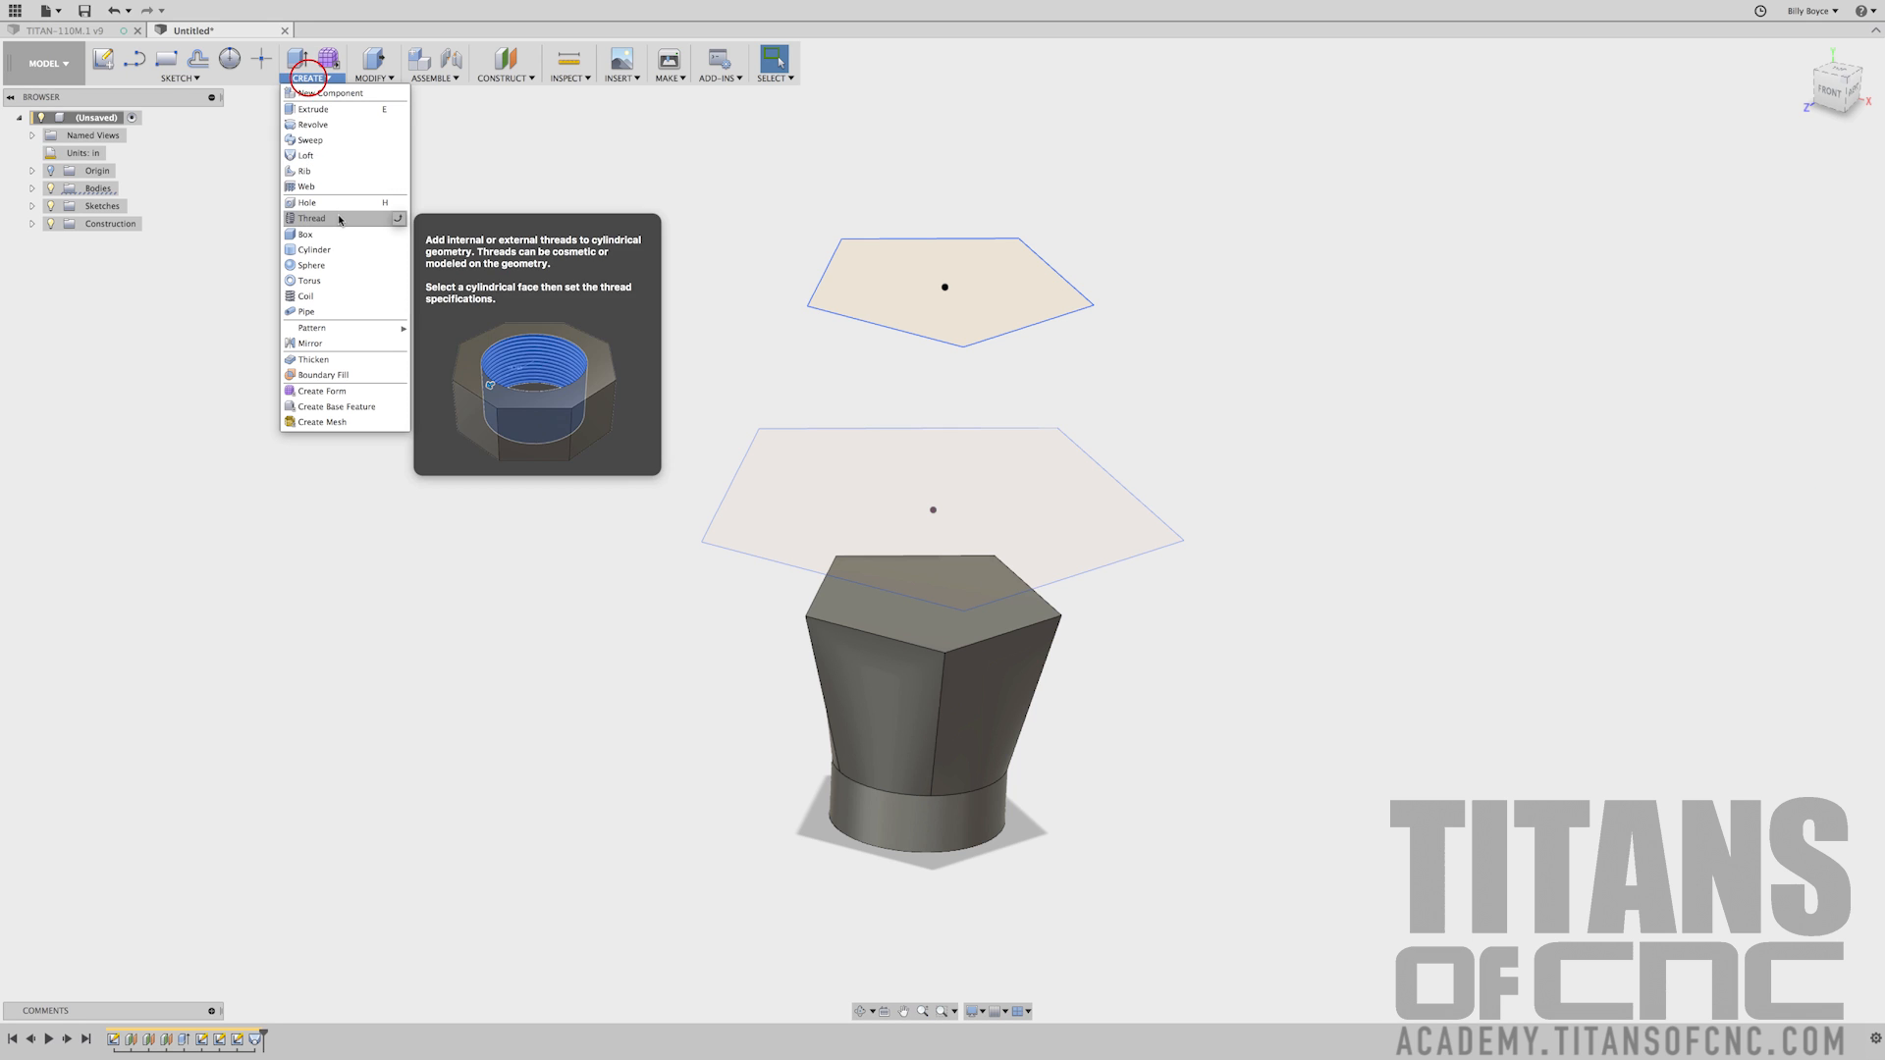
pyautogui.click(308, 157)
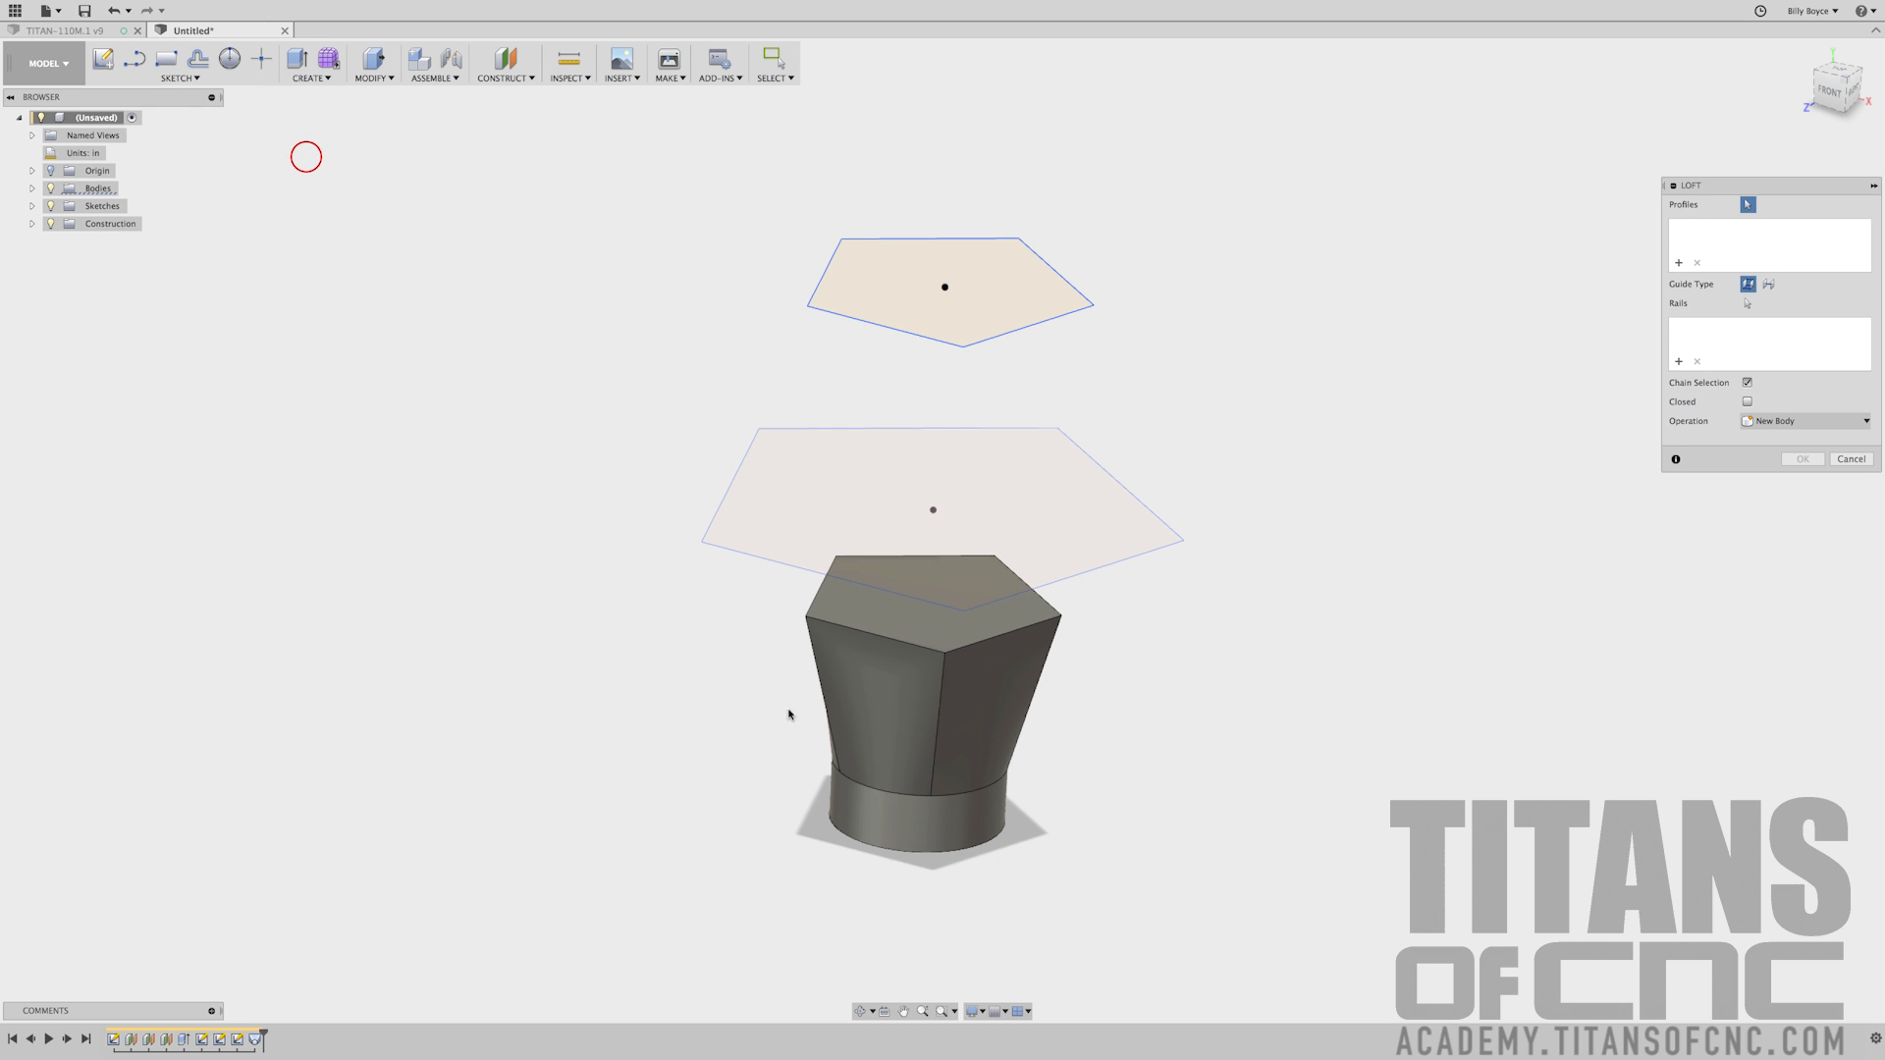
pyautogui.click(864, 635)
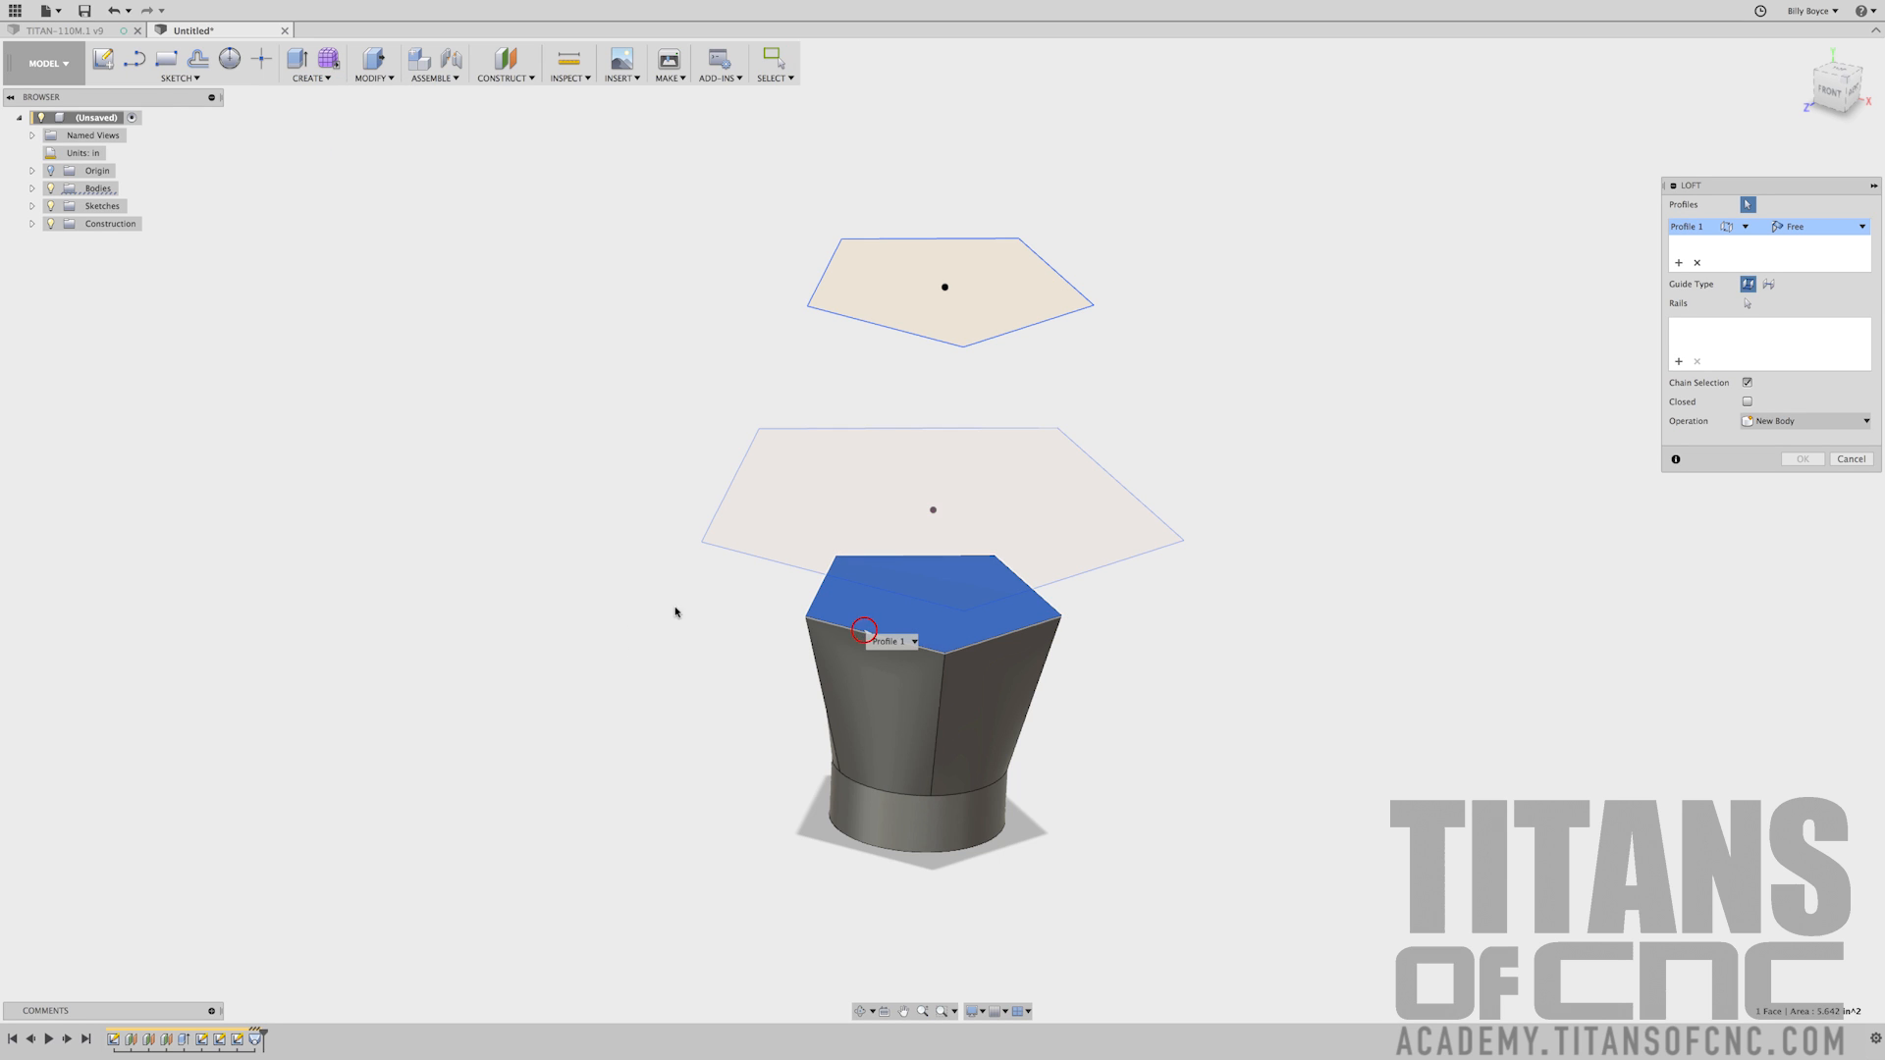
pyautogui.click(747, 556)
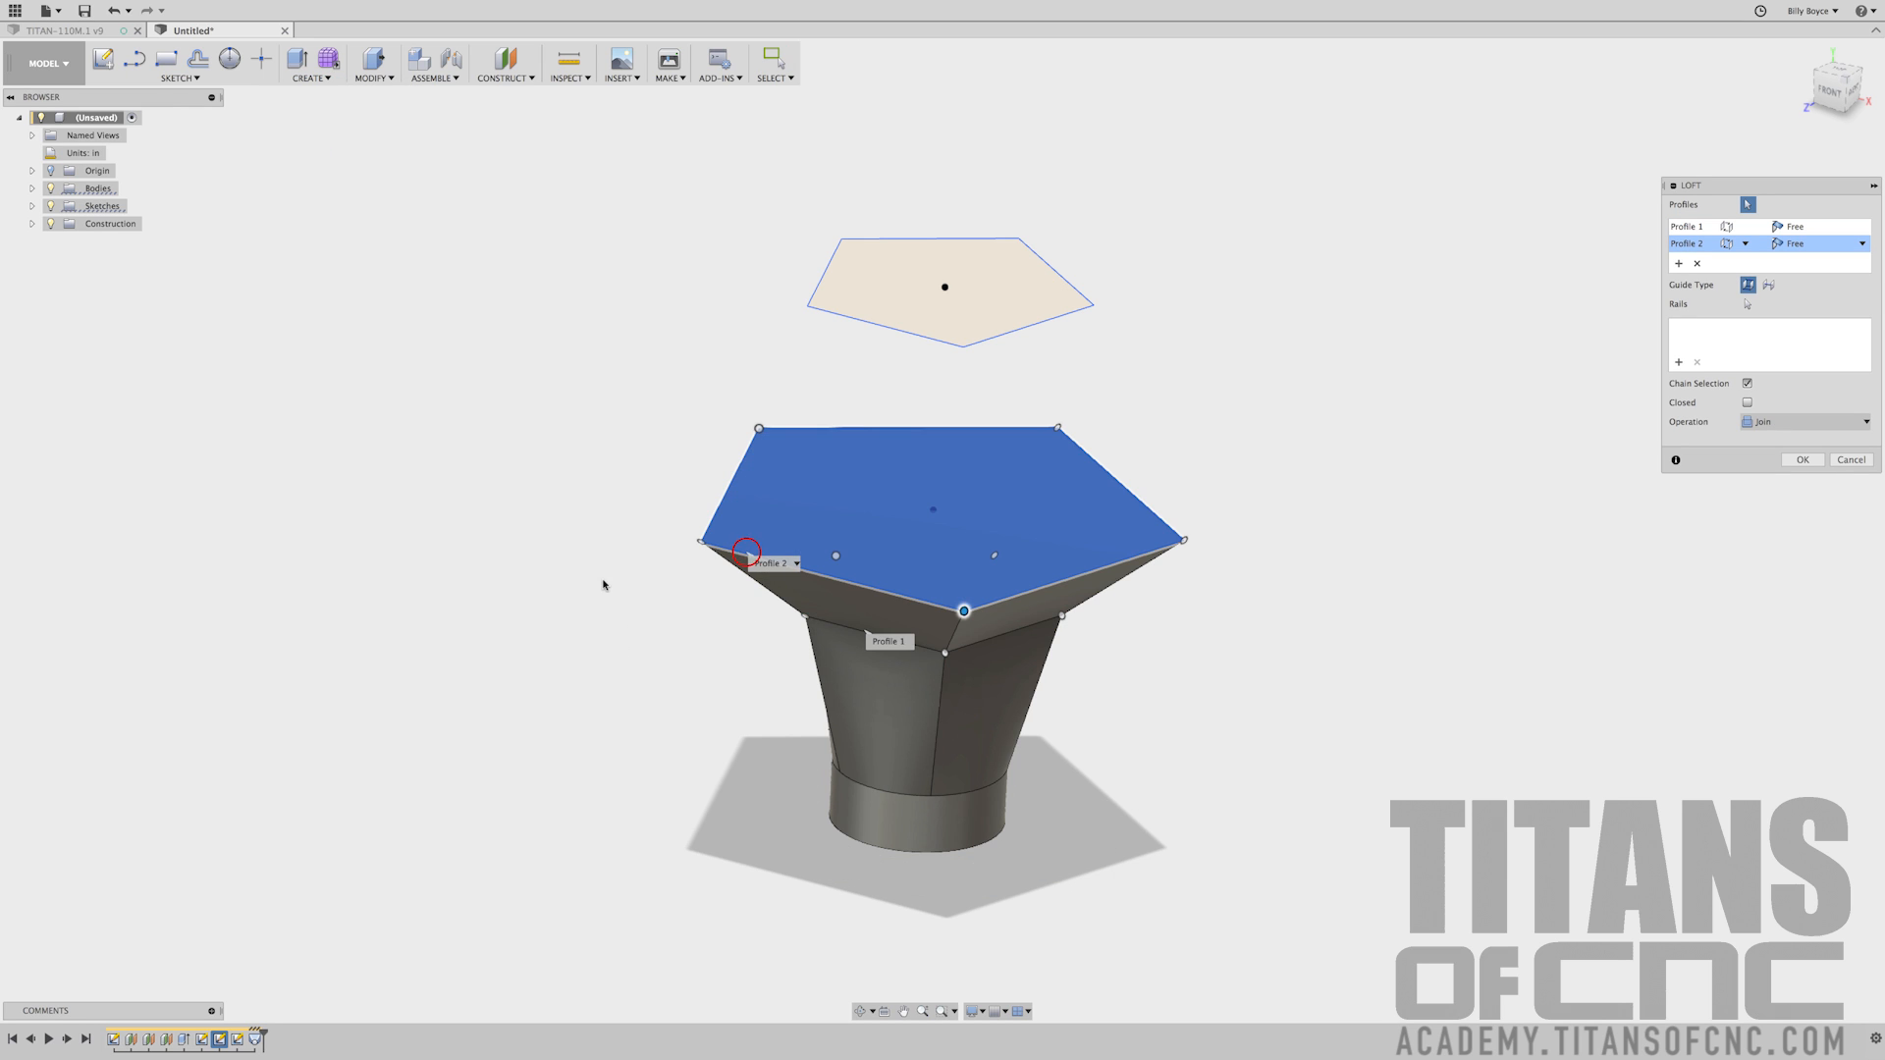
pyautogui.click(1803, 461)
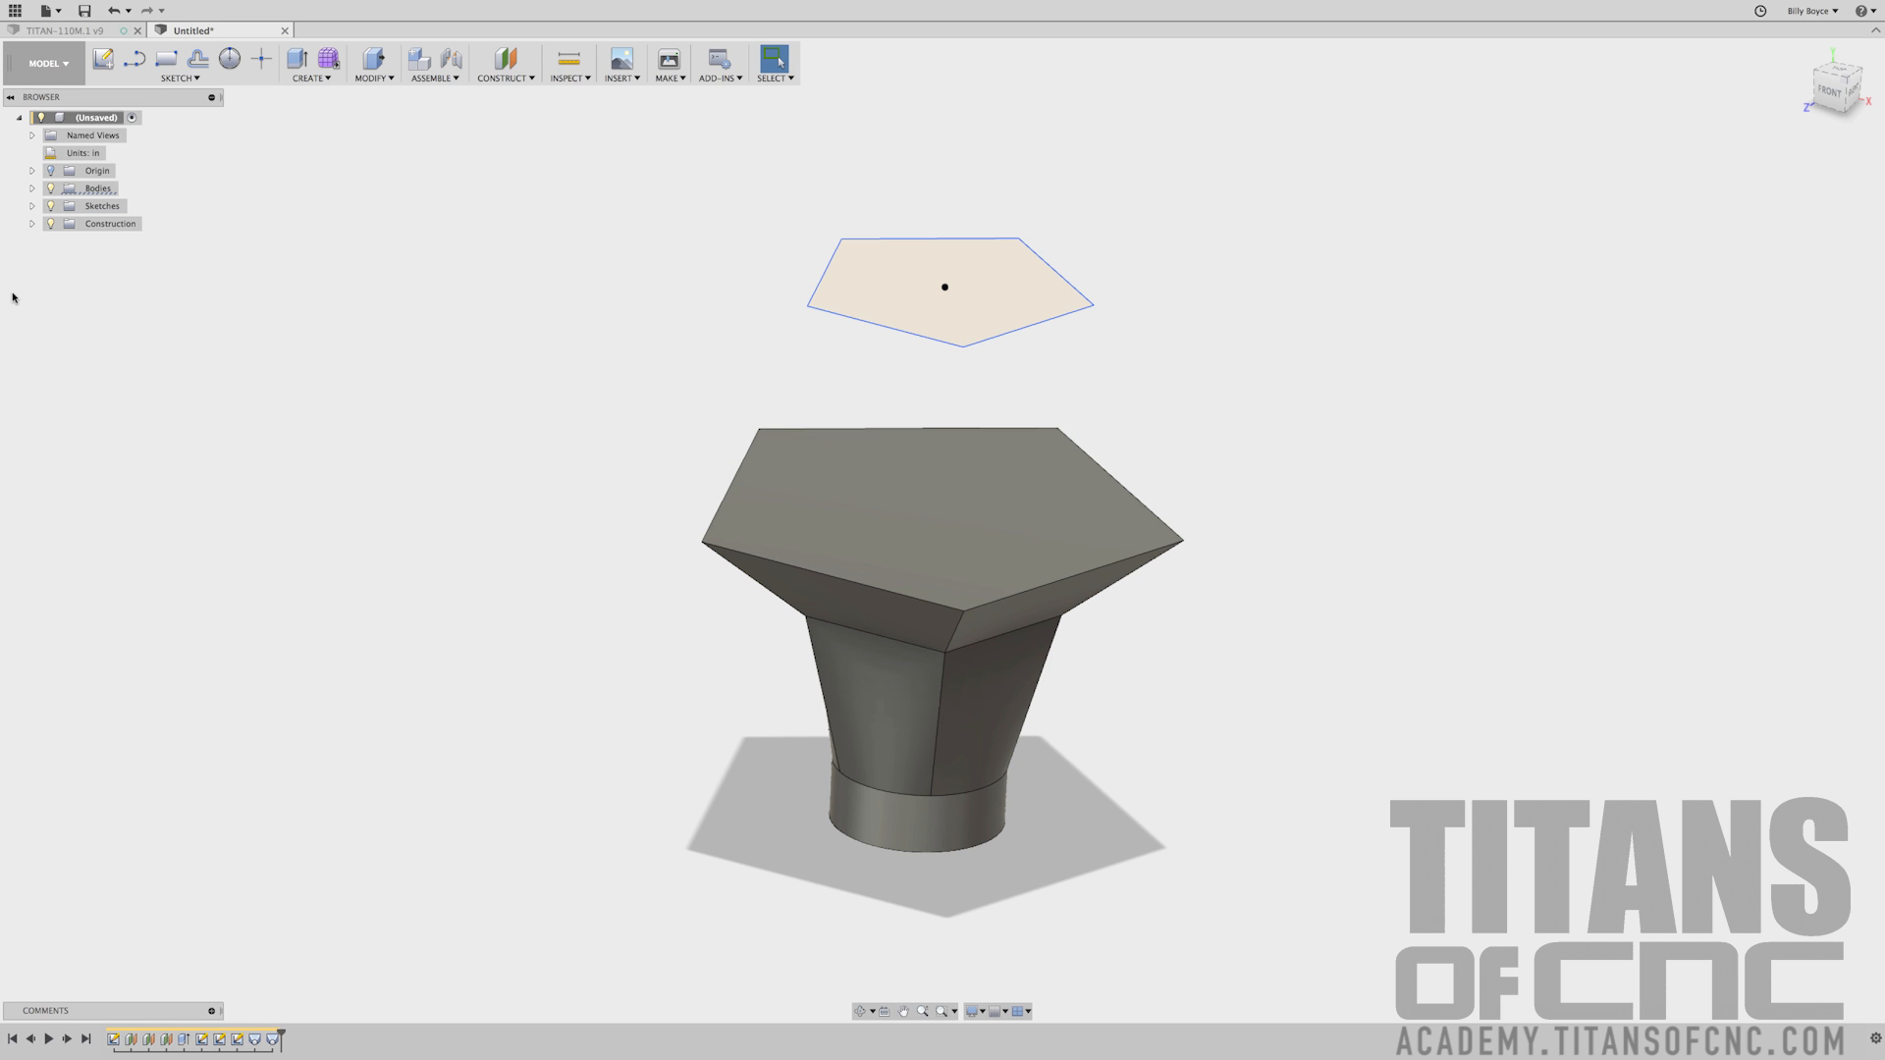
# Expand the sketch list and make Sketch3, the large pentagon, visible again
pyautogui.keyDown('shift'); pyautogui.moveTo(503, 408); pyautogui.dragTo(484, 418, button='middle'); pyautogui.keyUp('shift')
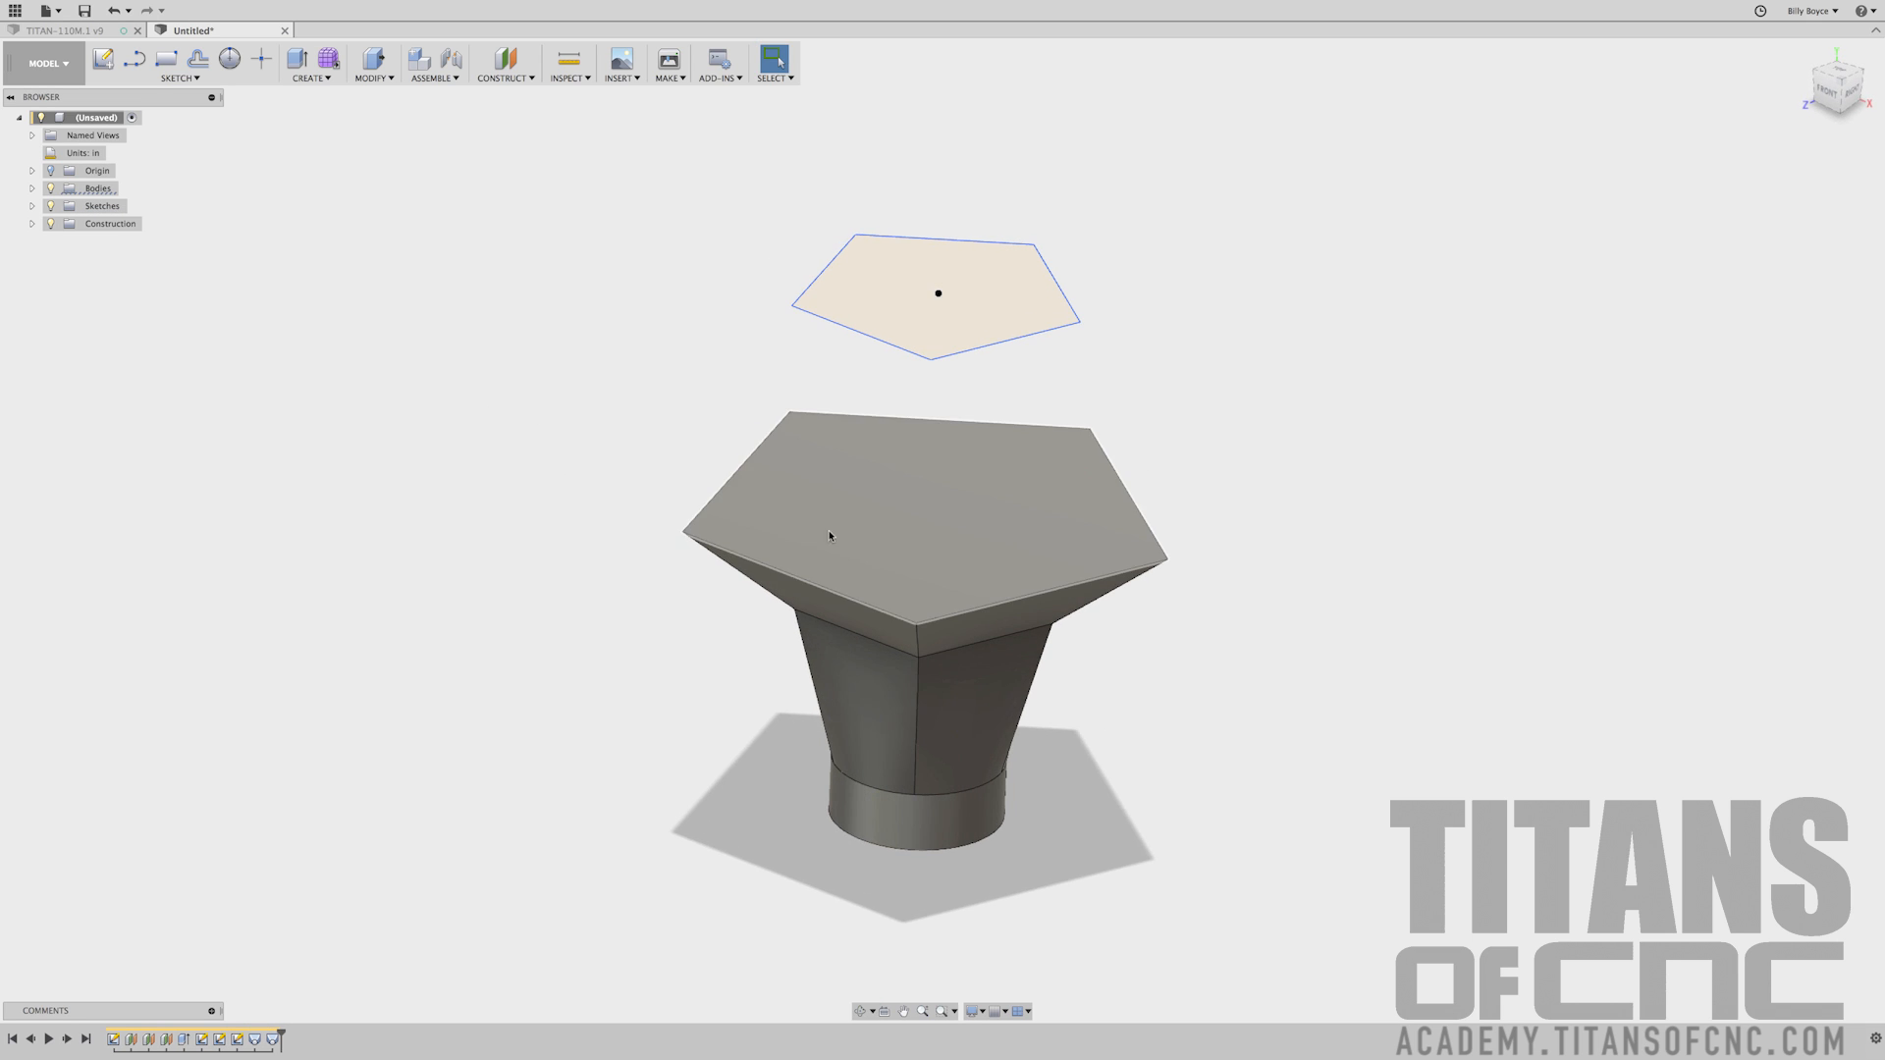
pyautogui.keyDown('shift'); pyautogui.moveTo(841, 539); pyautogui.dragTo(897, 519, button='middle'); pyautogui.keyUp('shift')
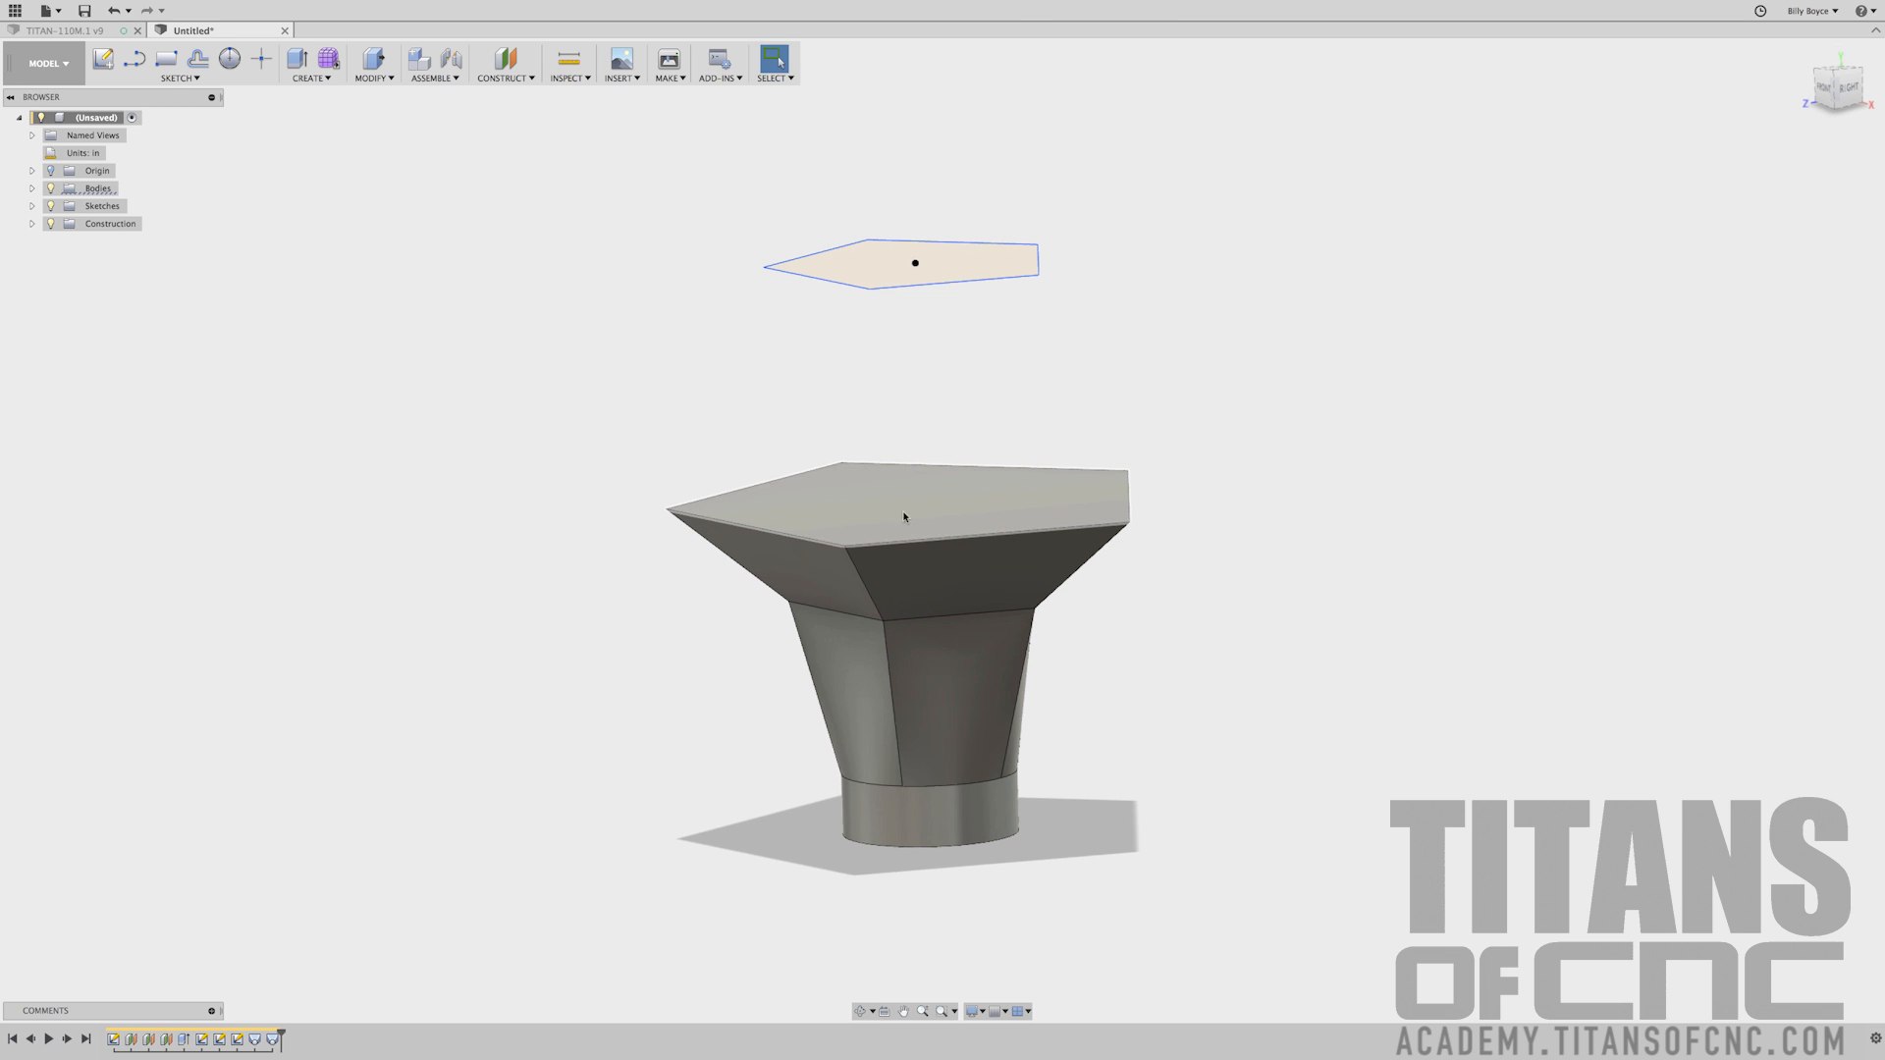
pyautogui.keyDown('shift'); pyautogui.moveTo(282, 291); pyautogui.dragTo(315, 286, button='middle'); pyautogui.keyUp('shift')
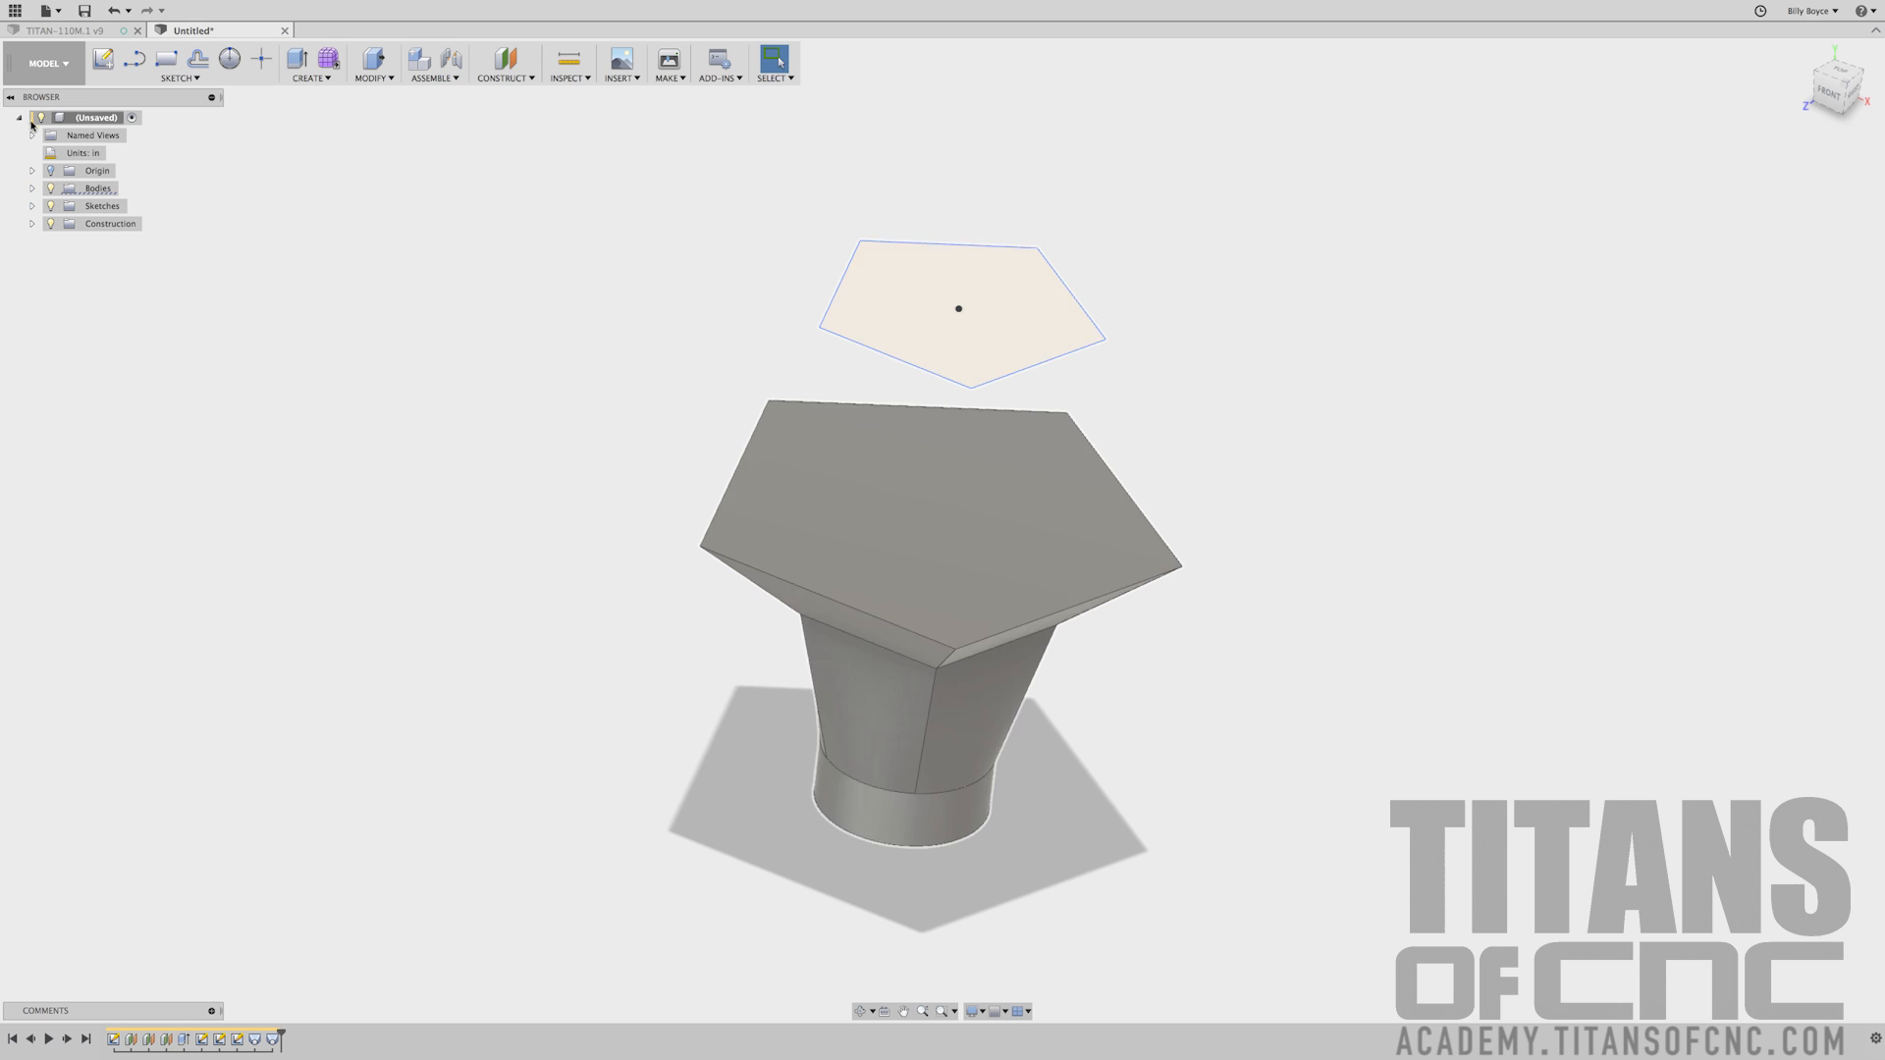
pyautogui.click(32, 207)
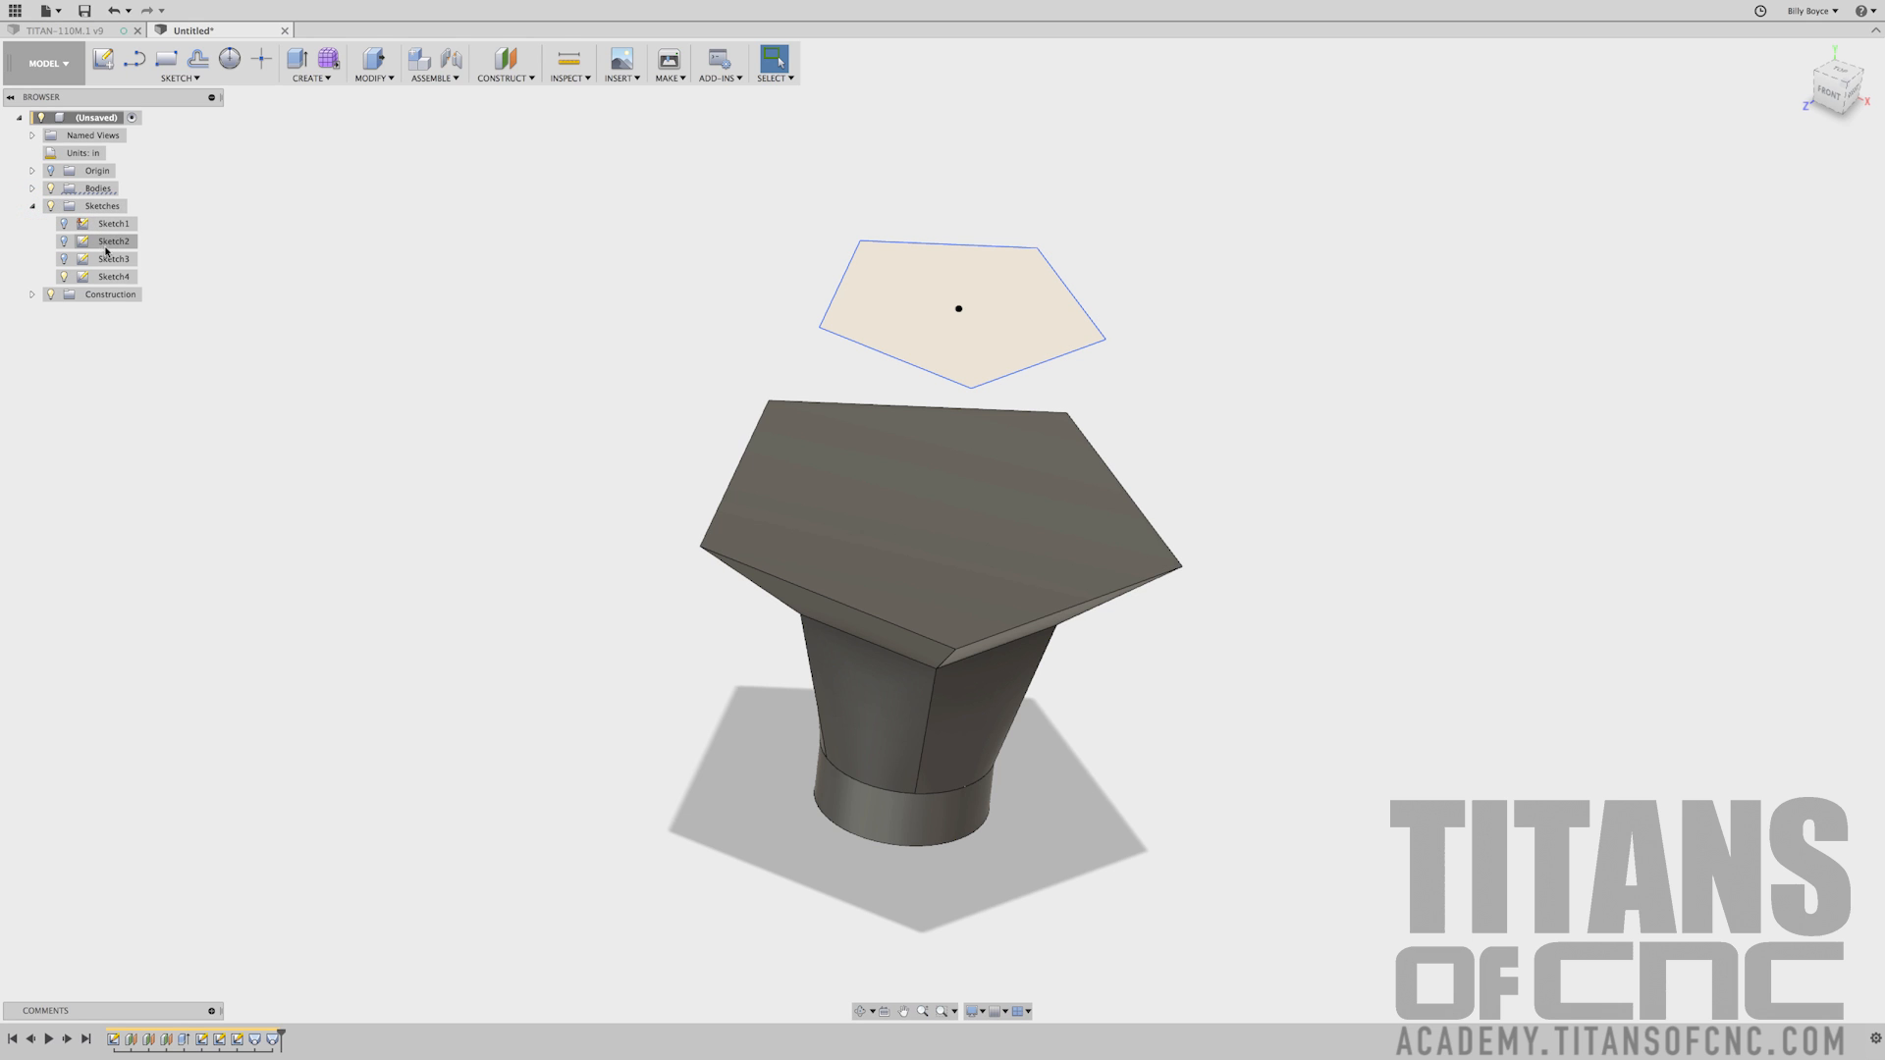
pyautogui.click(61, 260)
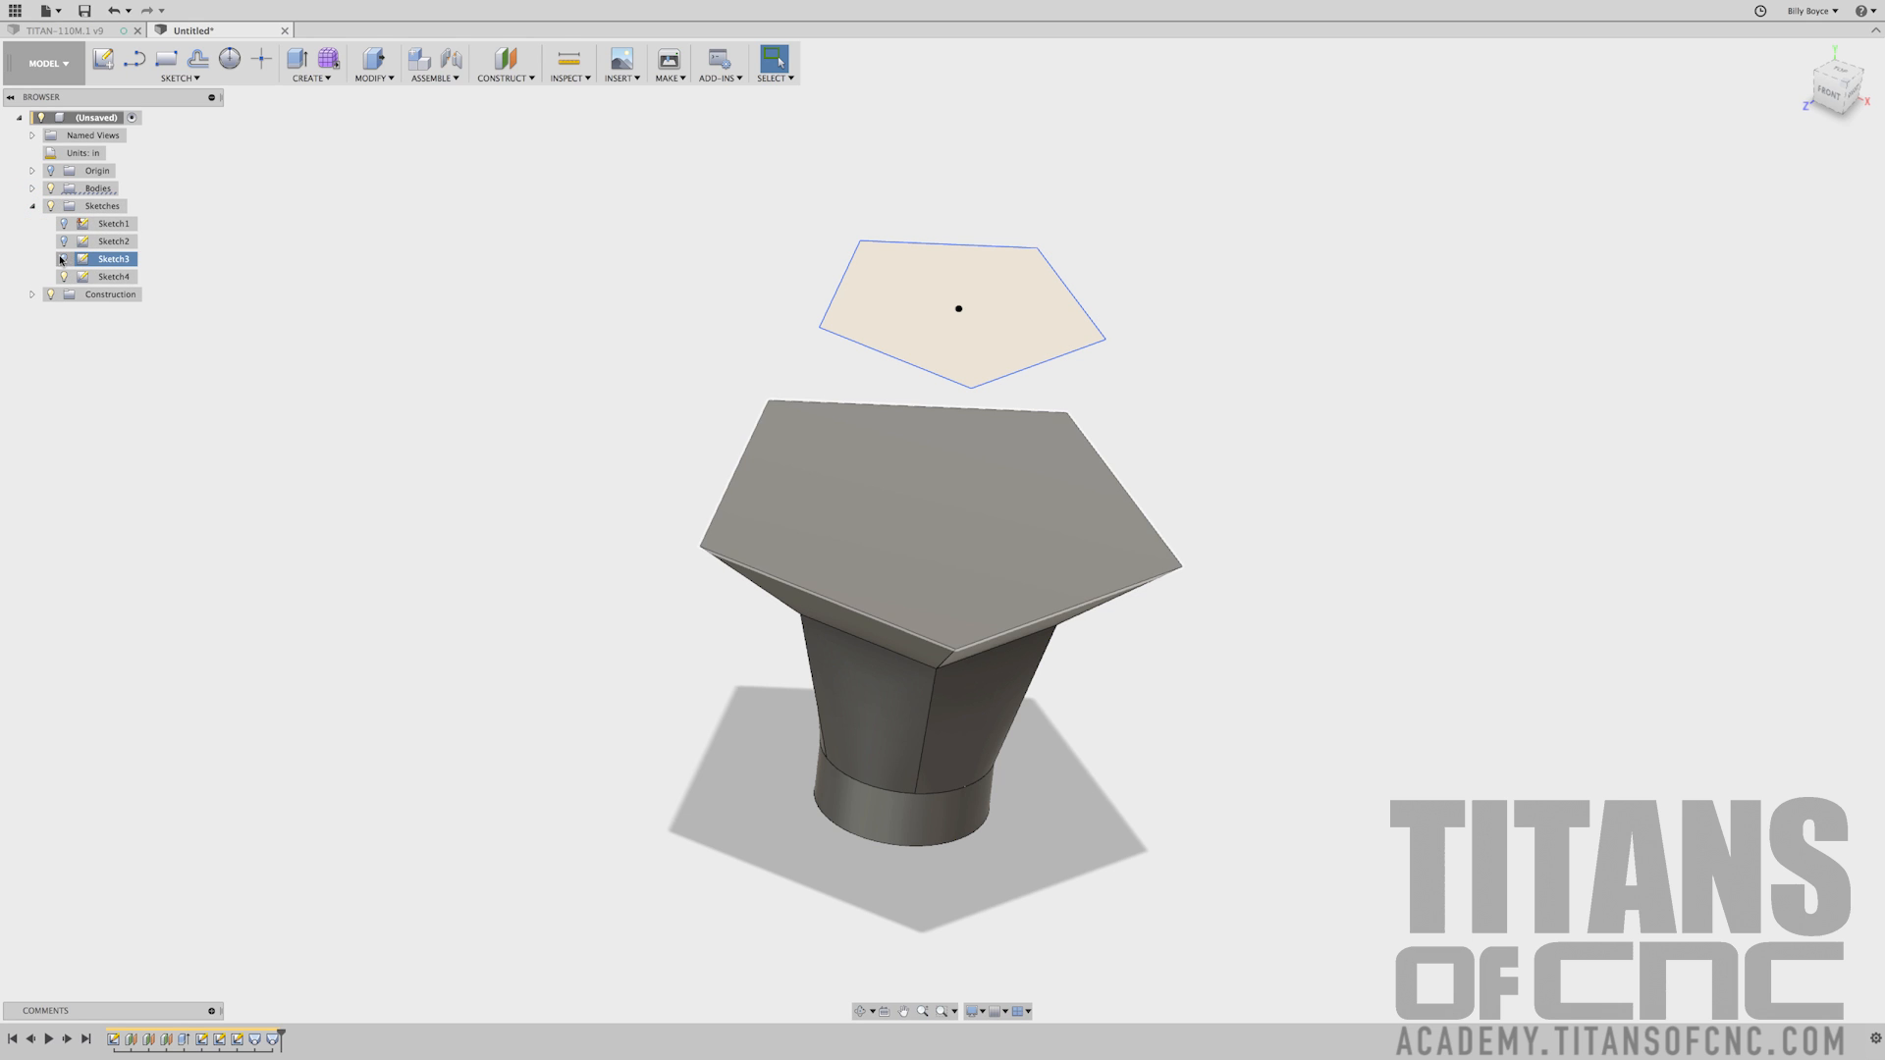
pyautogui.click(64, 259)
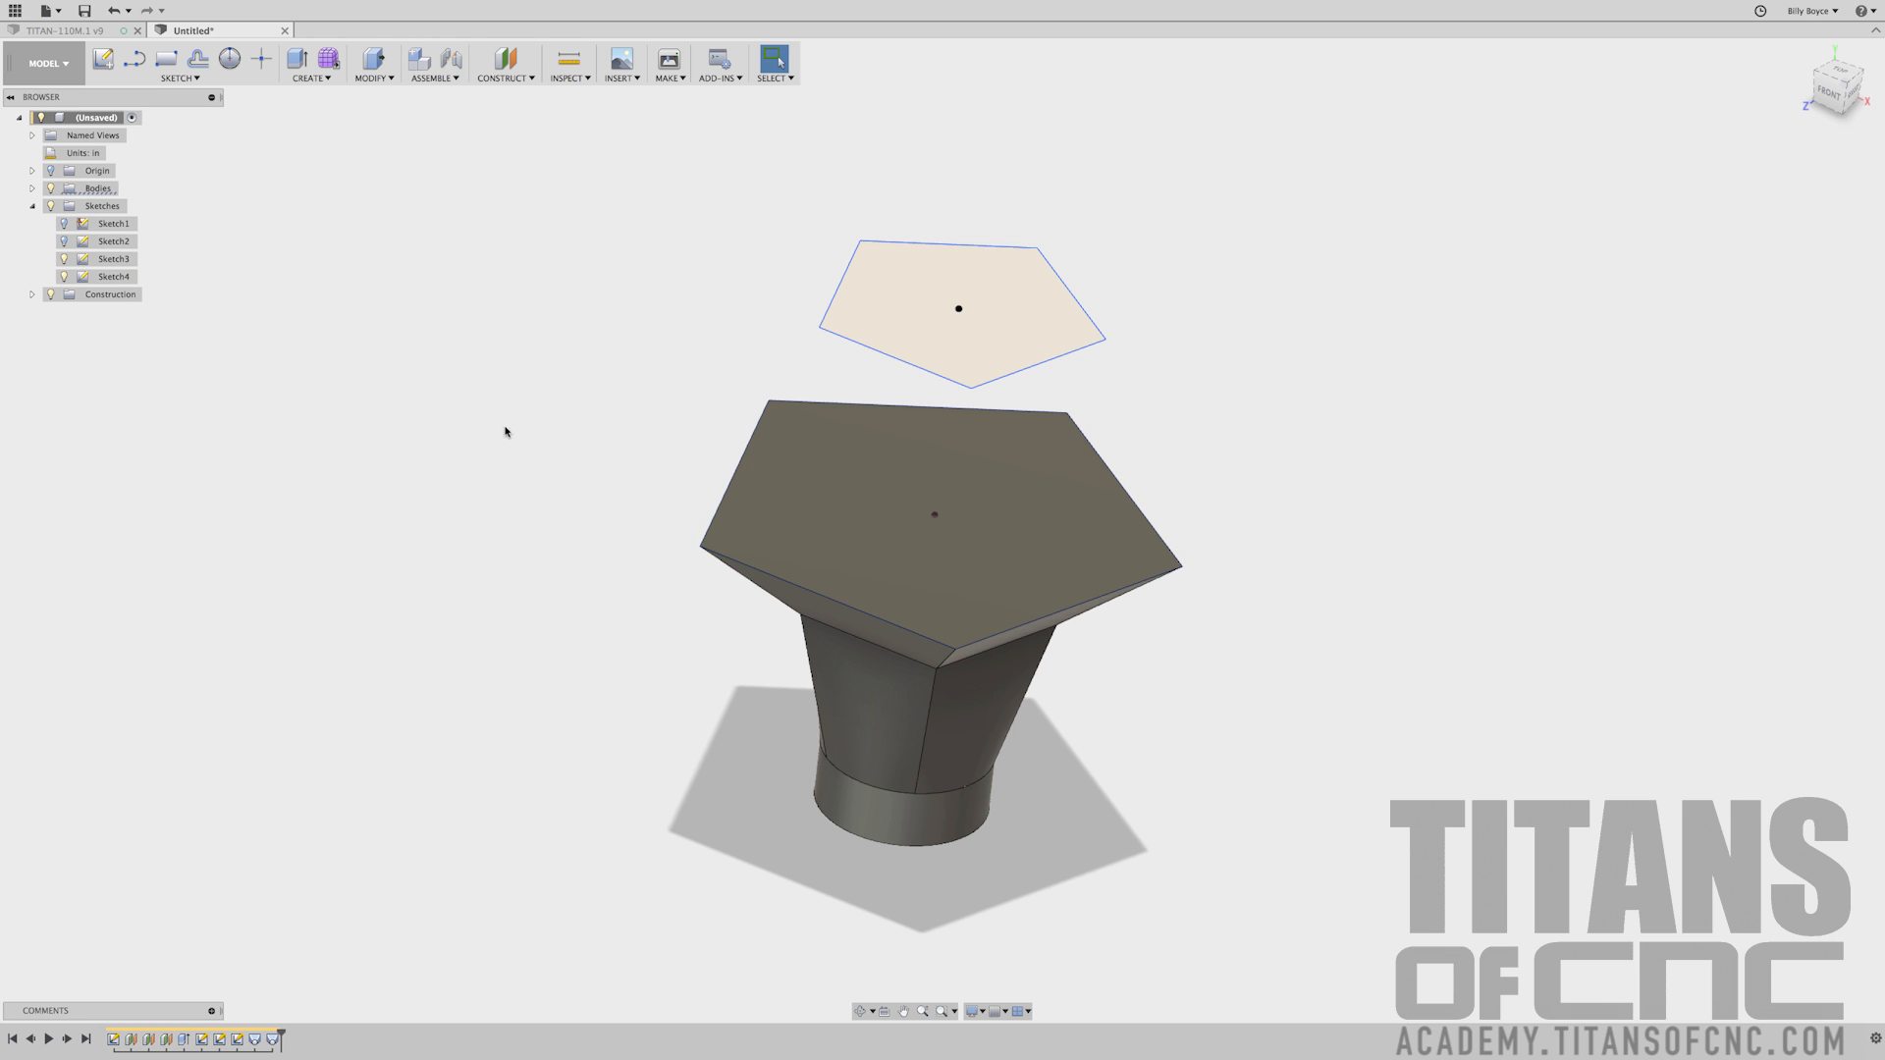
# Extrude the large pentagon profile upward 1.796 in with Press Pull, joined to the body
pyautogui.rightClick(487, 367)
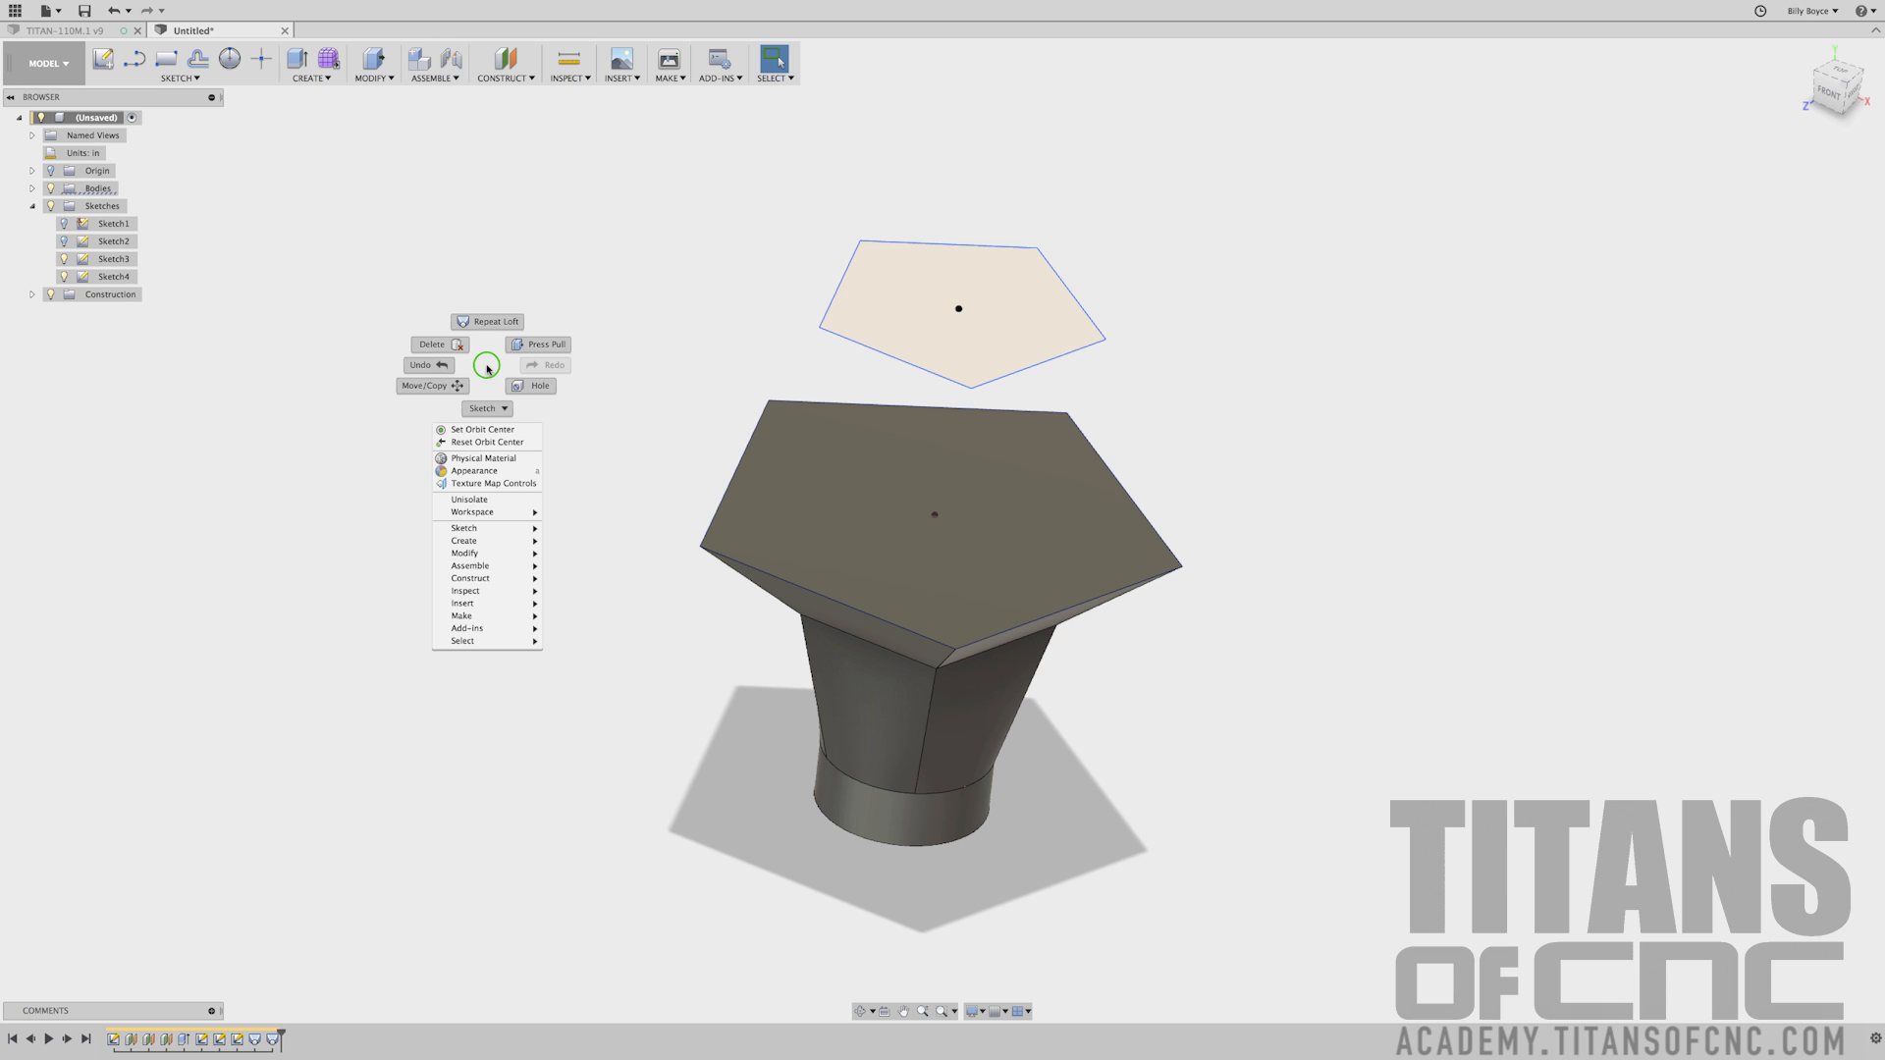
pyautogui.click(531, 346)
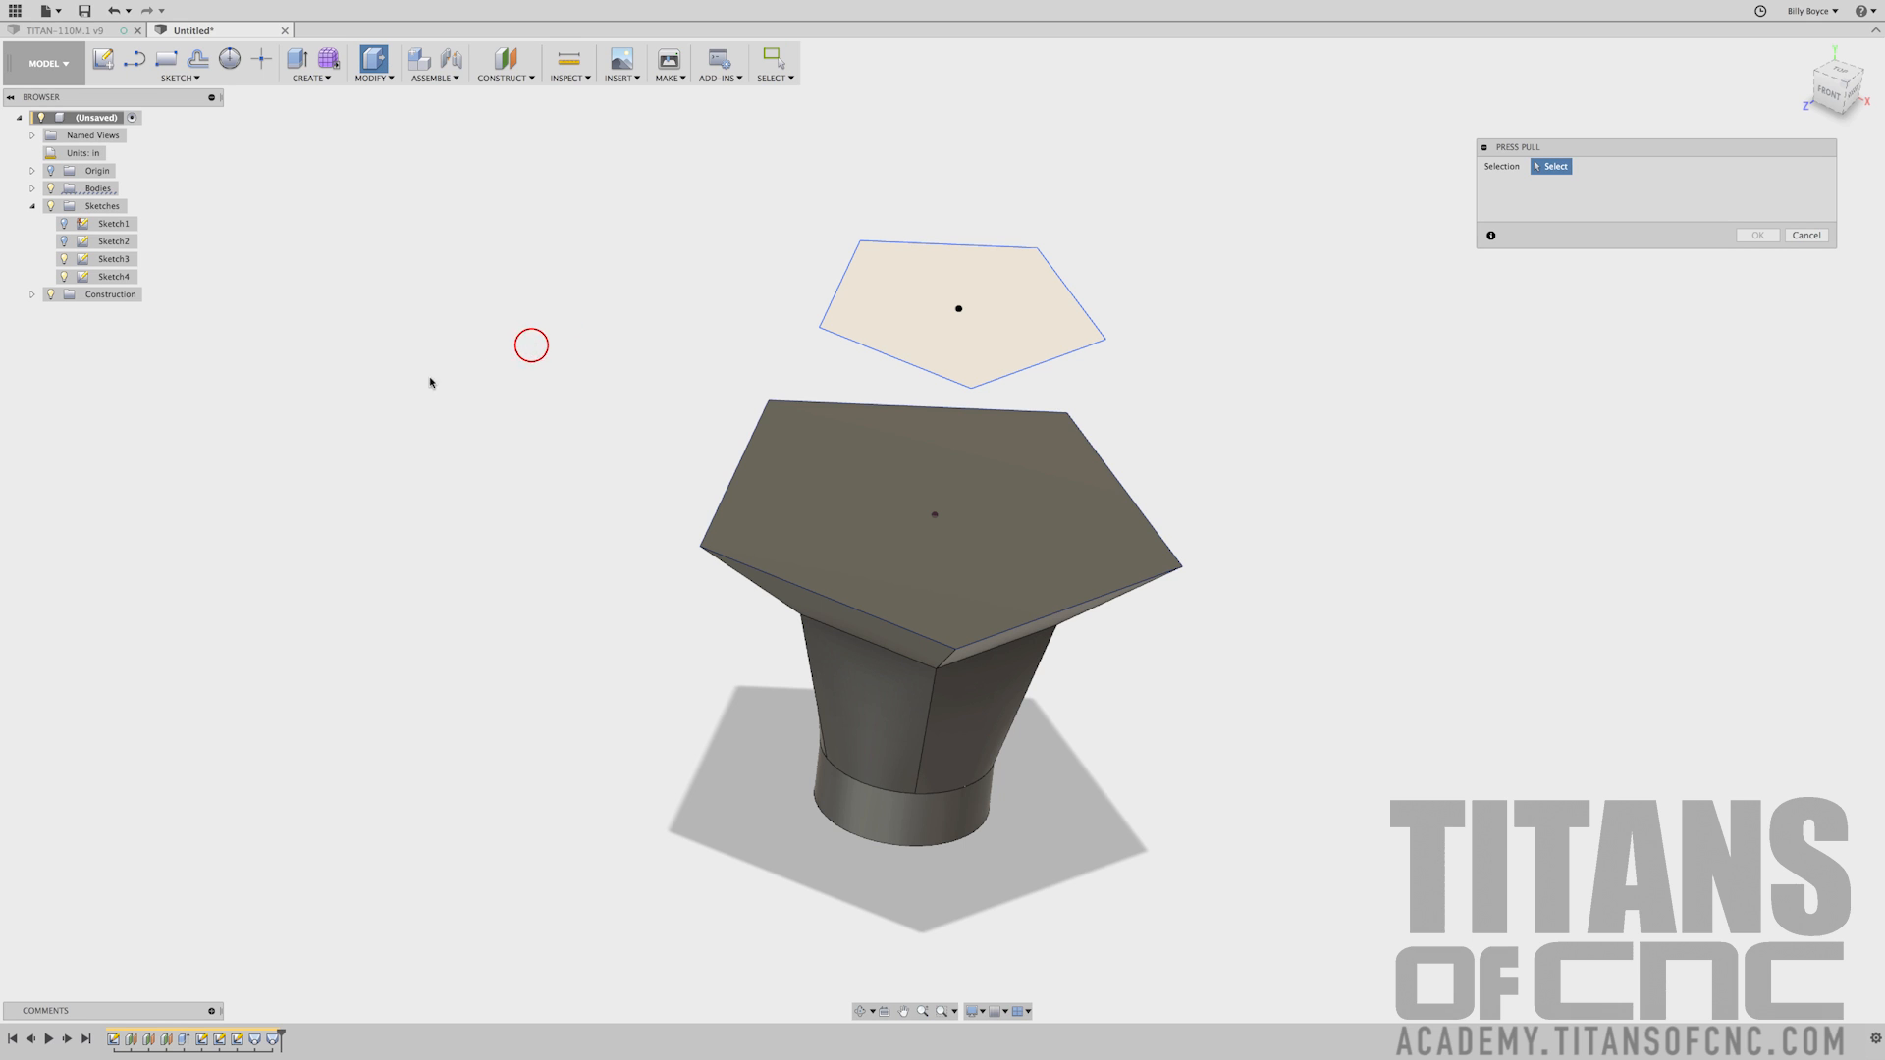
pyautogui.click(787, 464)
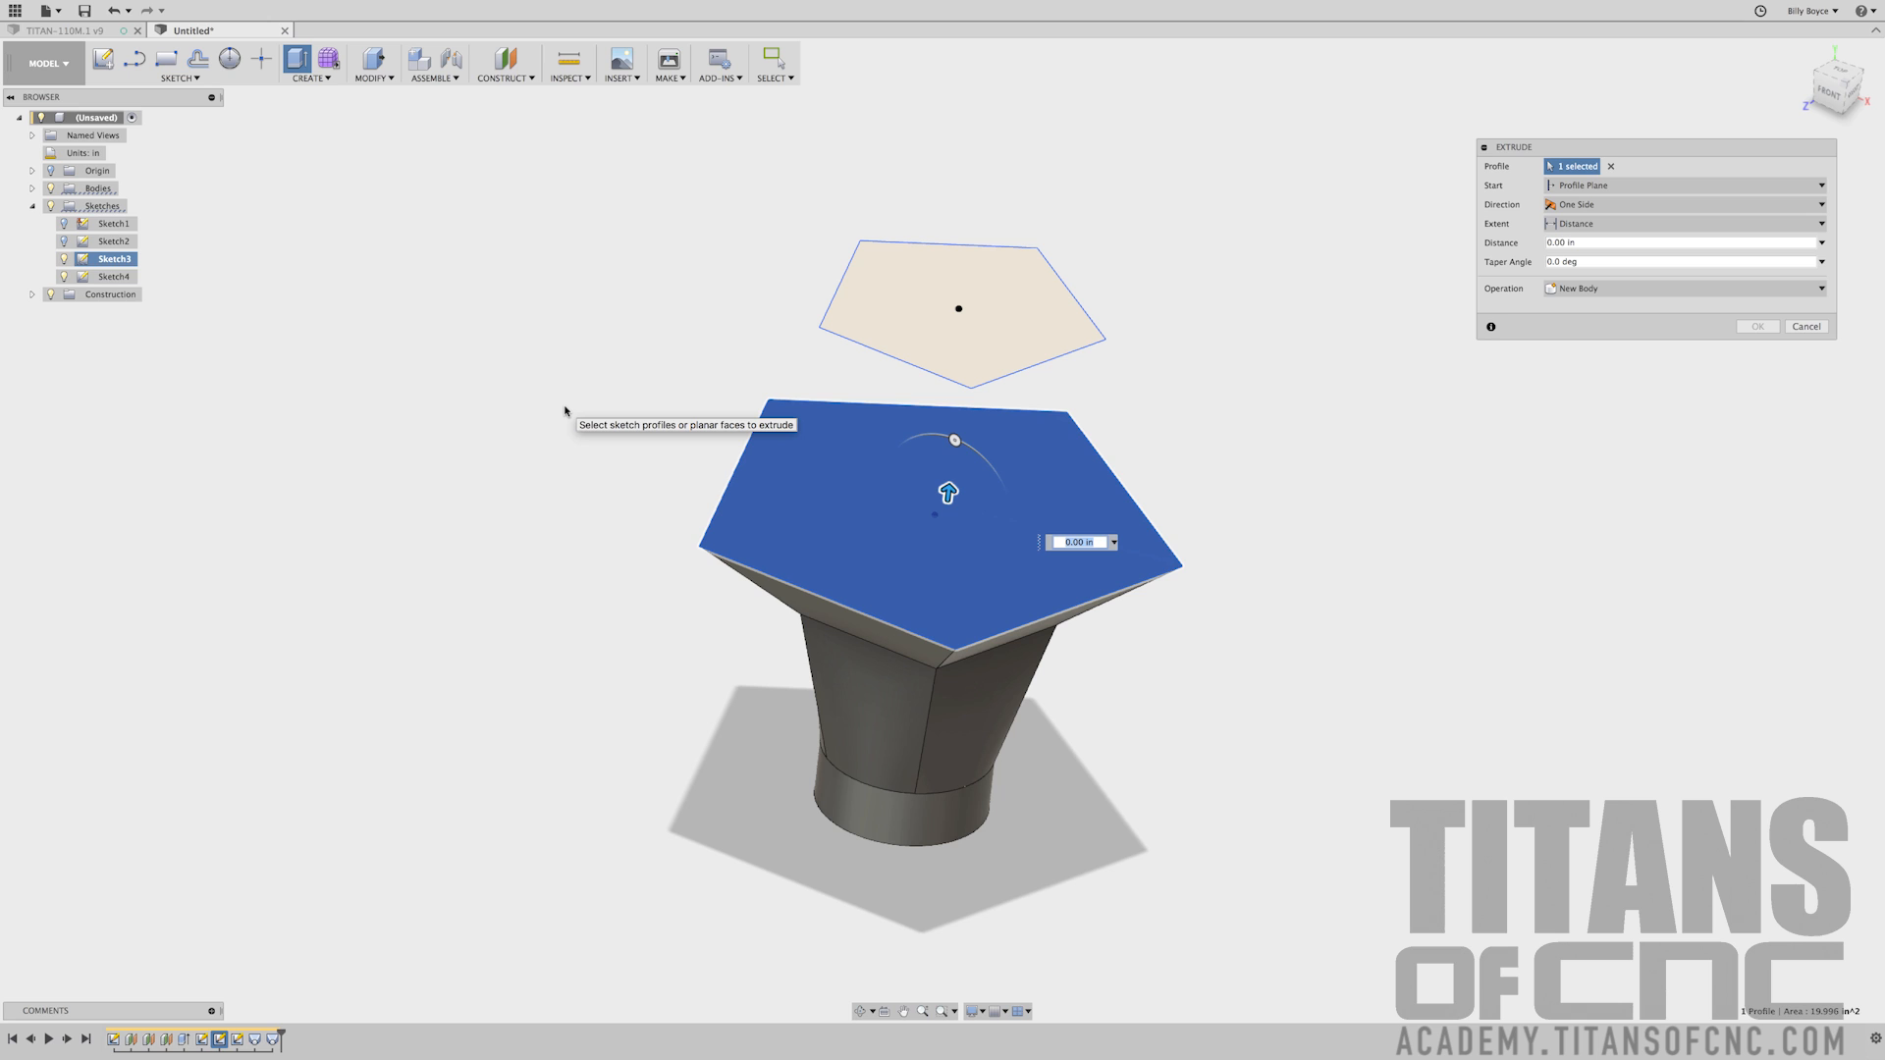
pyautogui.write('1.796')
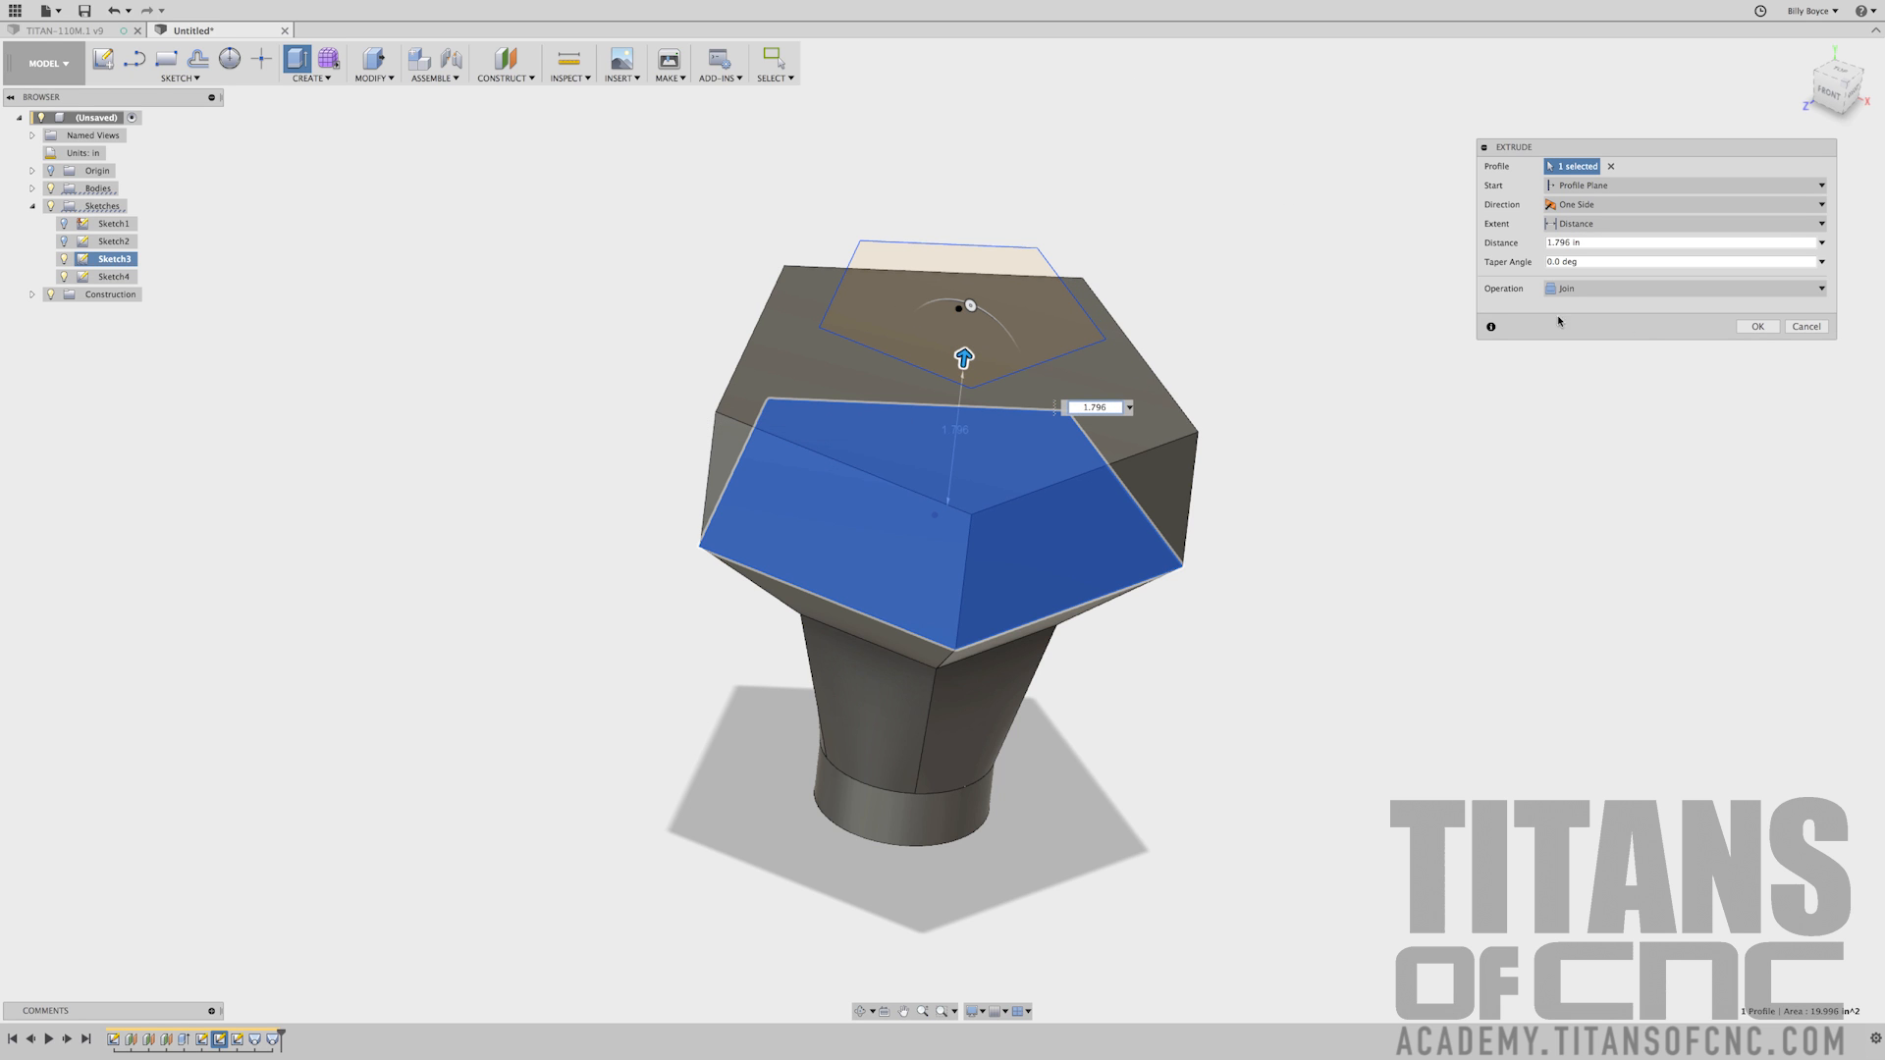
pyautogui.click(1768, 327)
# Loft from the extruded block's upper face to the topmost pentagon sketch with the Join operation
pyautogui.moveTo(1428, 580)
pyautogui.keyDown('shift'); pyautogui.mouseDown(button='middle')
pyautogui.moveTo(1507, 523)
pyautogui.moveTo(1317, 560)
pyautogui.moveTo(1449, 572)
pyautogui.mouseUp(button='middle'); pyautogui.keyUp('shift')
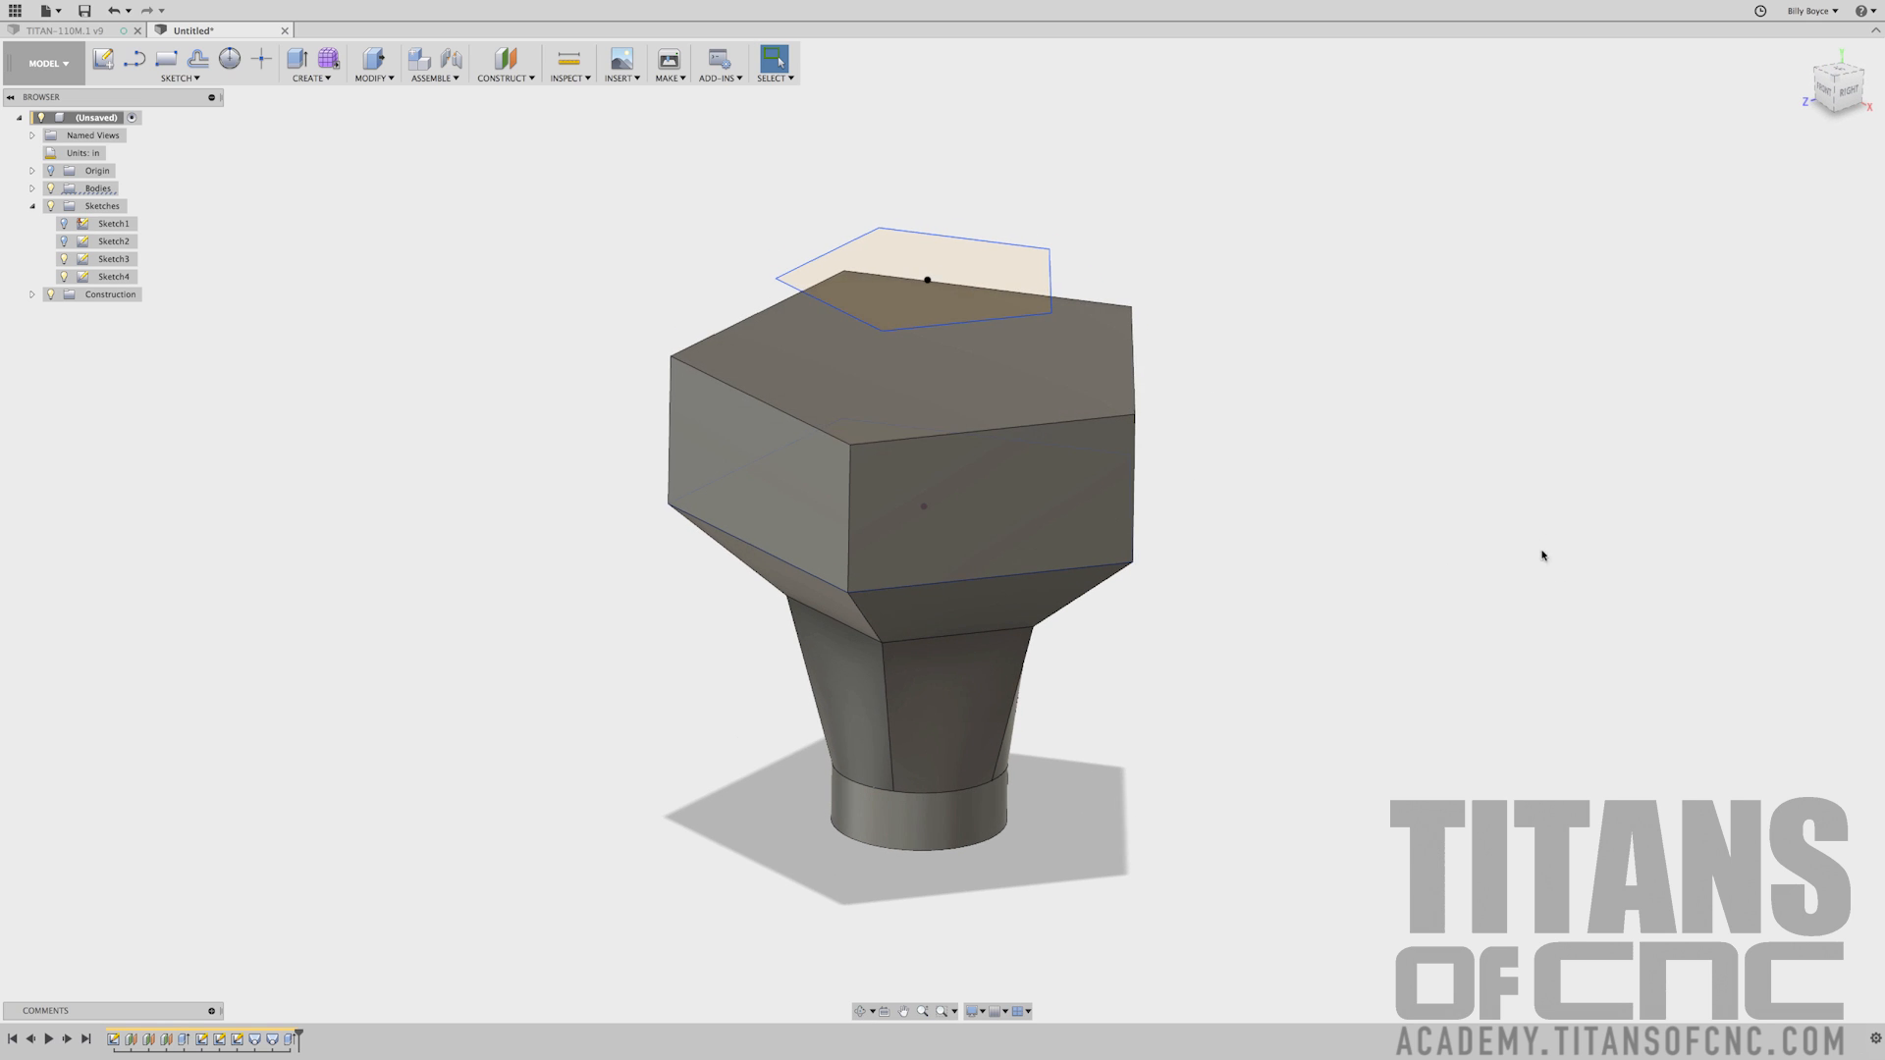
pyautogui.click(312, 79)
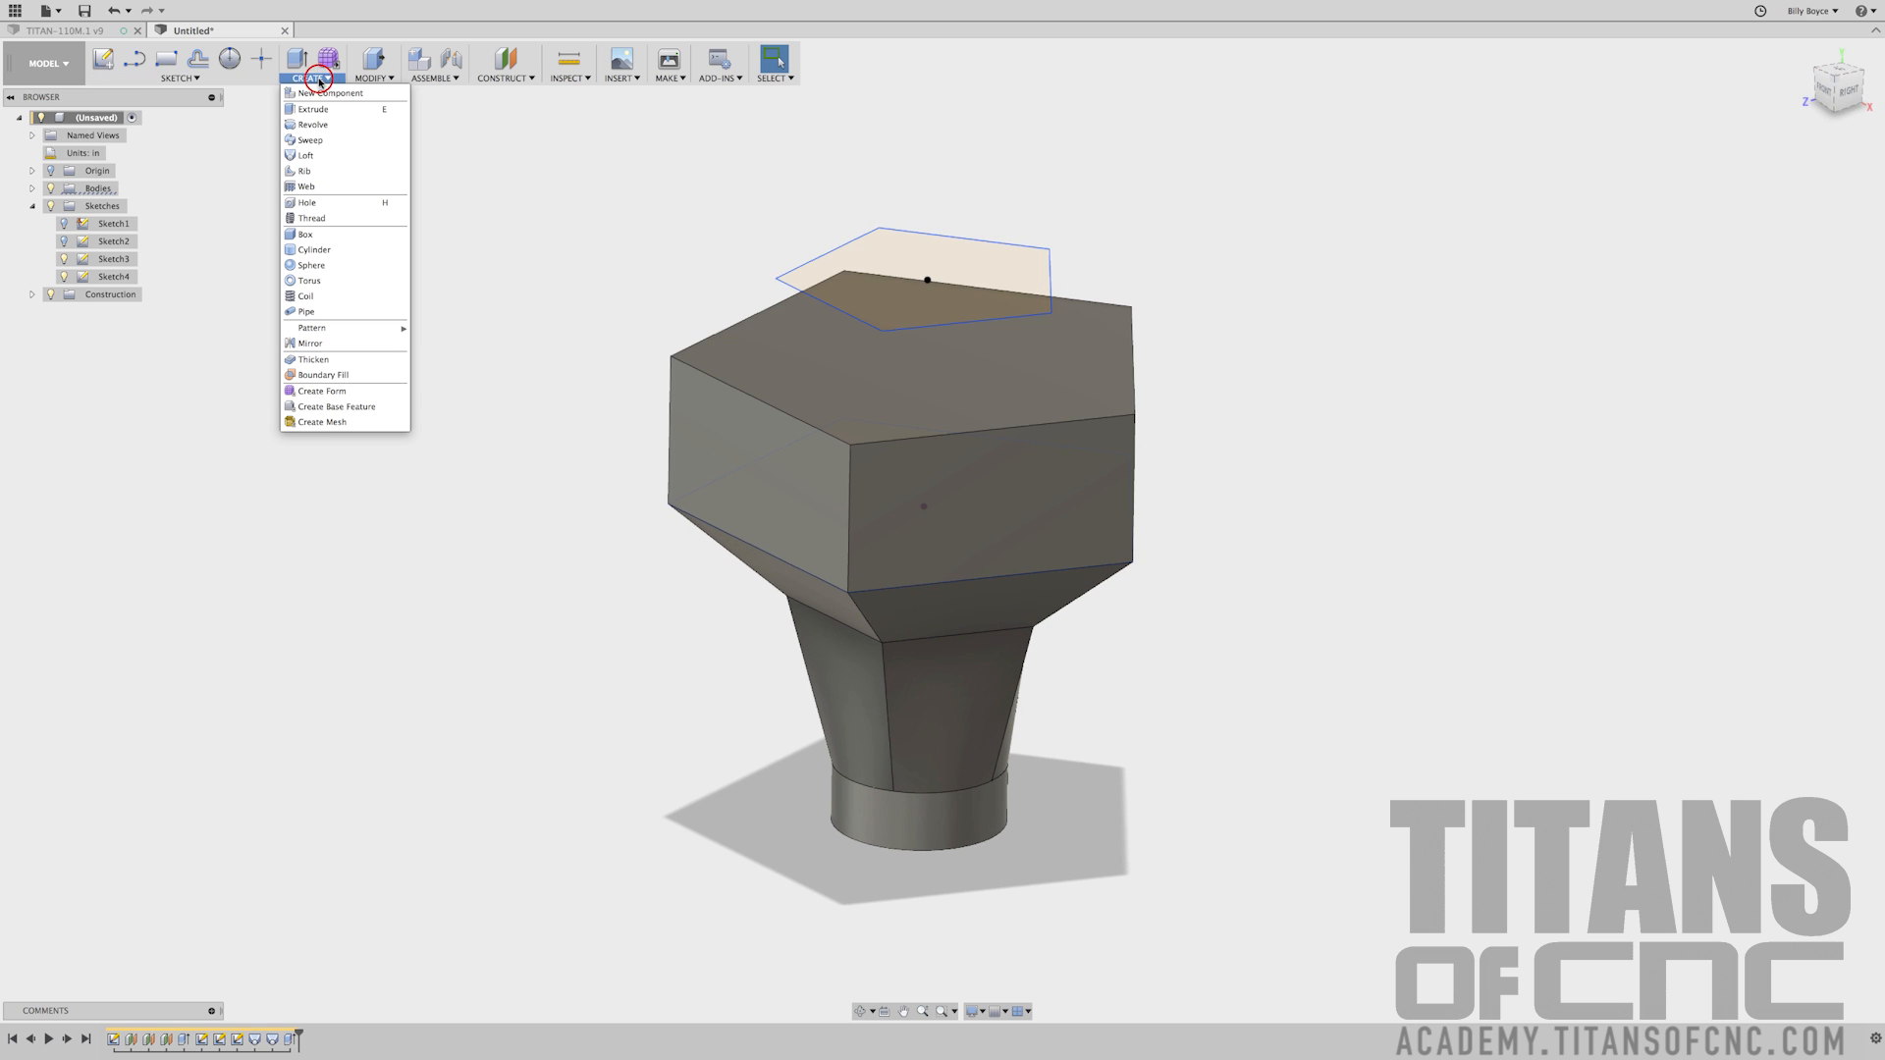
pyautogui.click(312, 159)
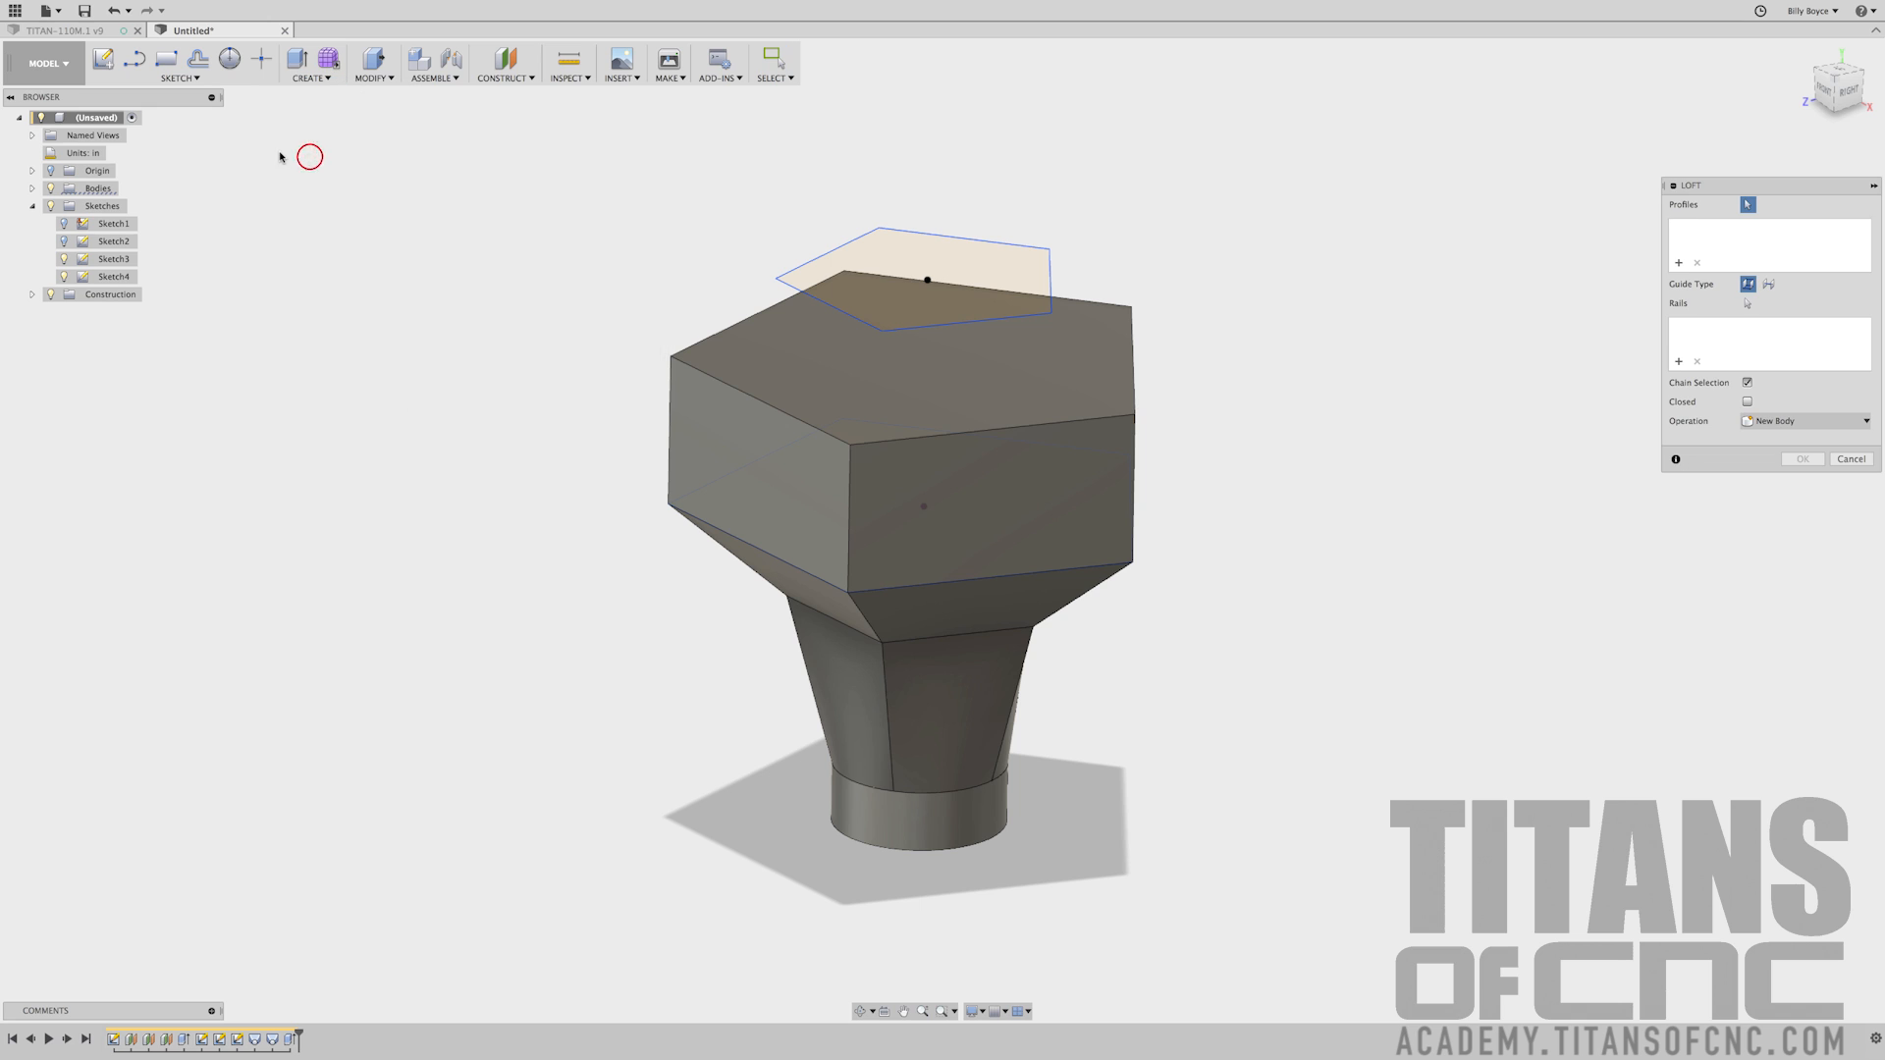
pyautogui.click(732, 389)
pyautogui.click(790, 284)
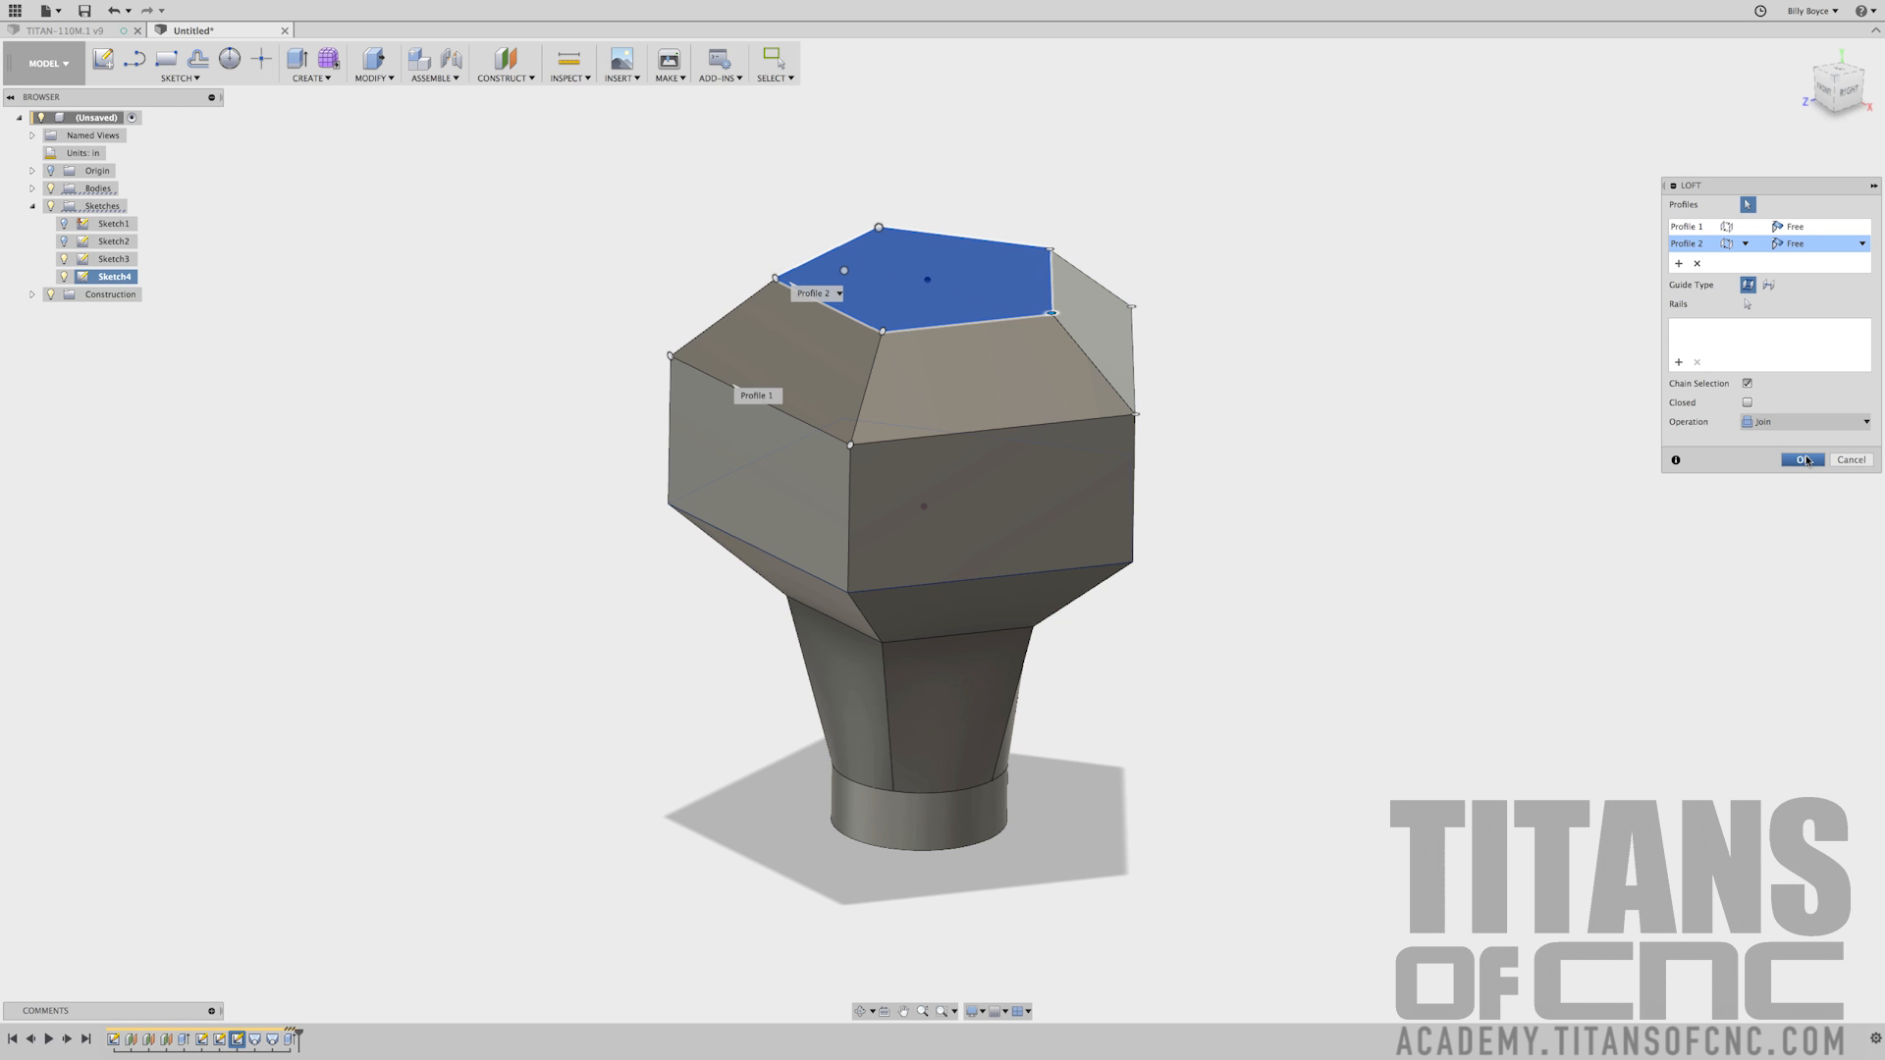
pyautogui.click(1805, 461)
# Set the model to the front view, hide Sketch3 and collapse the sketch list
pyautogui.keyDown('shift'); pyautogui.moveTo(1393, 328); pyautogui.dragTo(1473, 241, button='middle'); pyautogui.keyUp('shift')
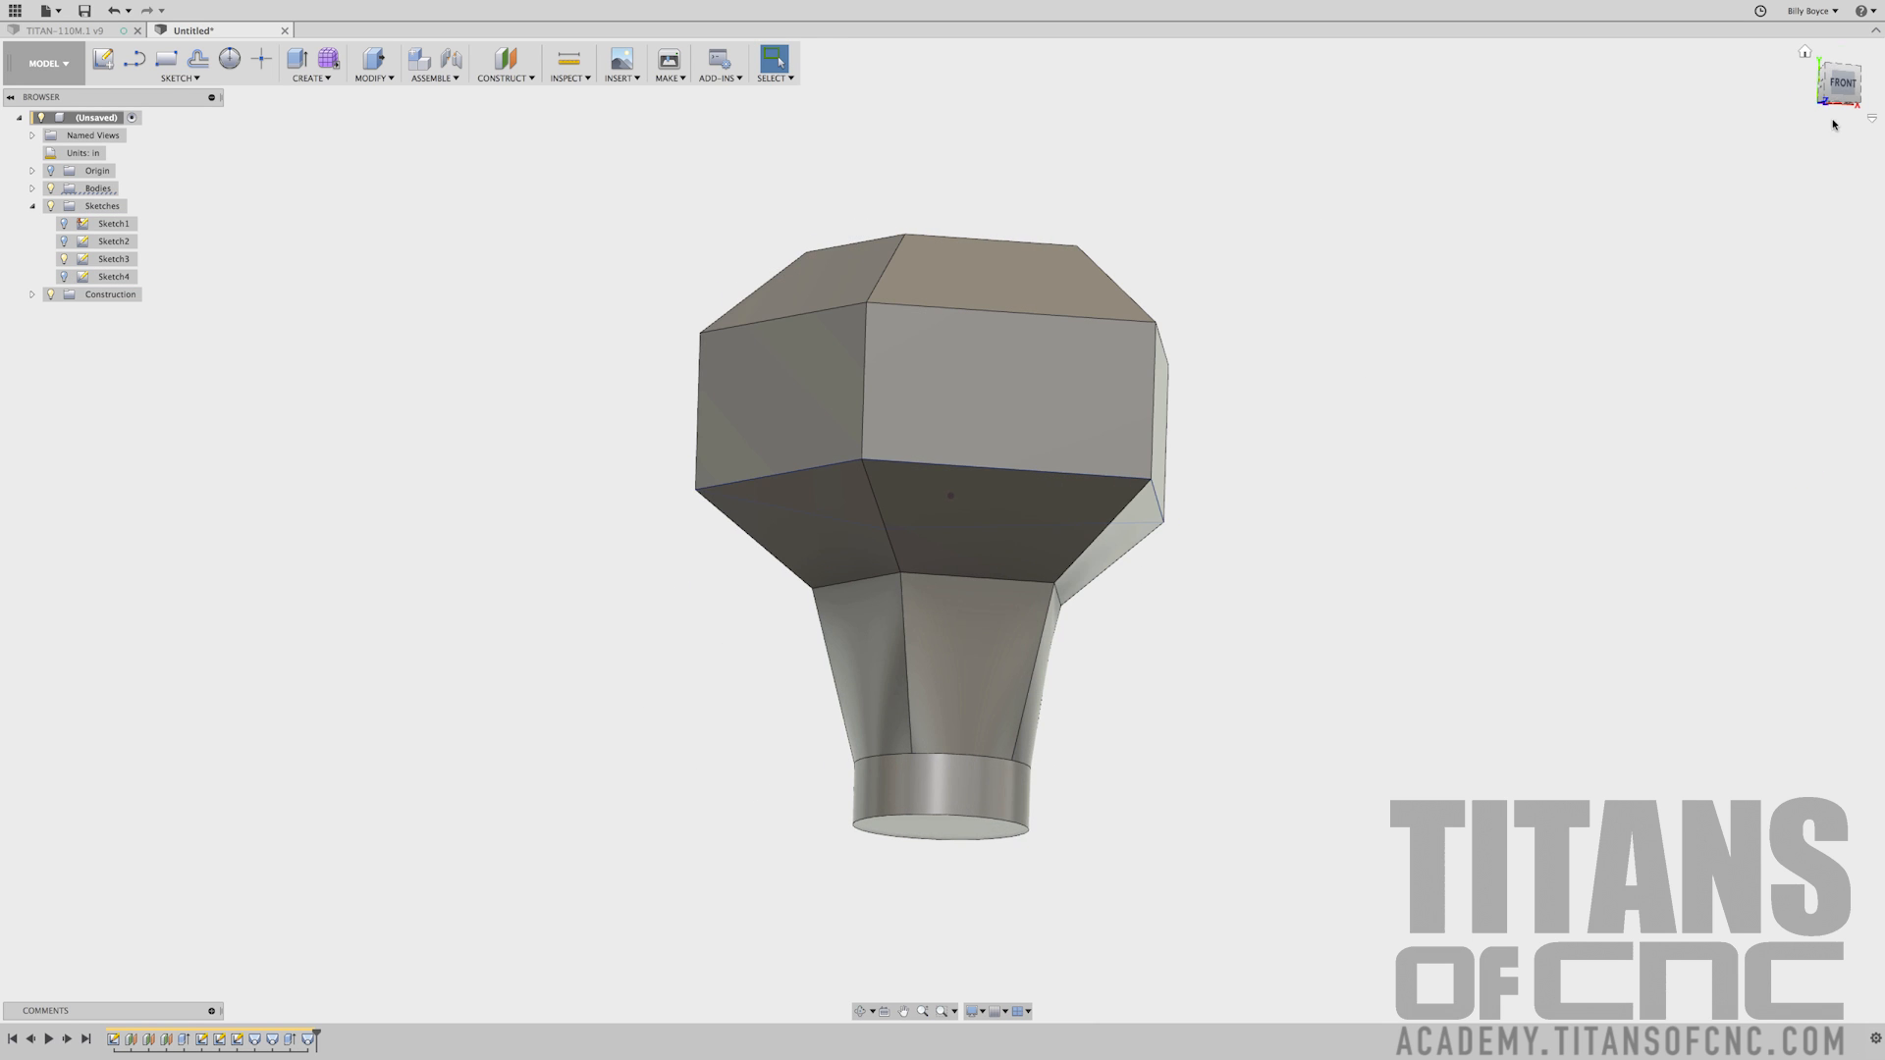
pyautogui.click(1804, 51)
pyautogui.click(1818, 93)
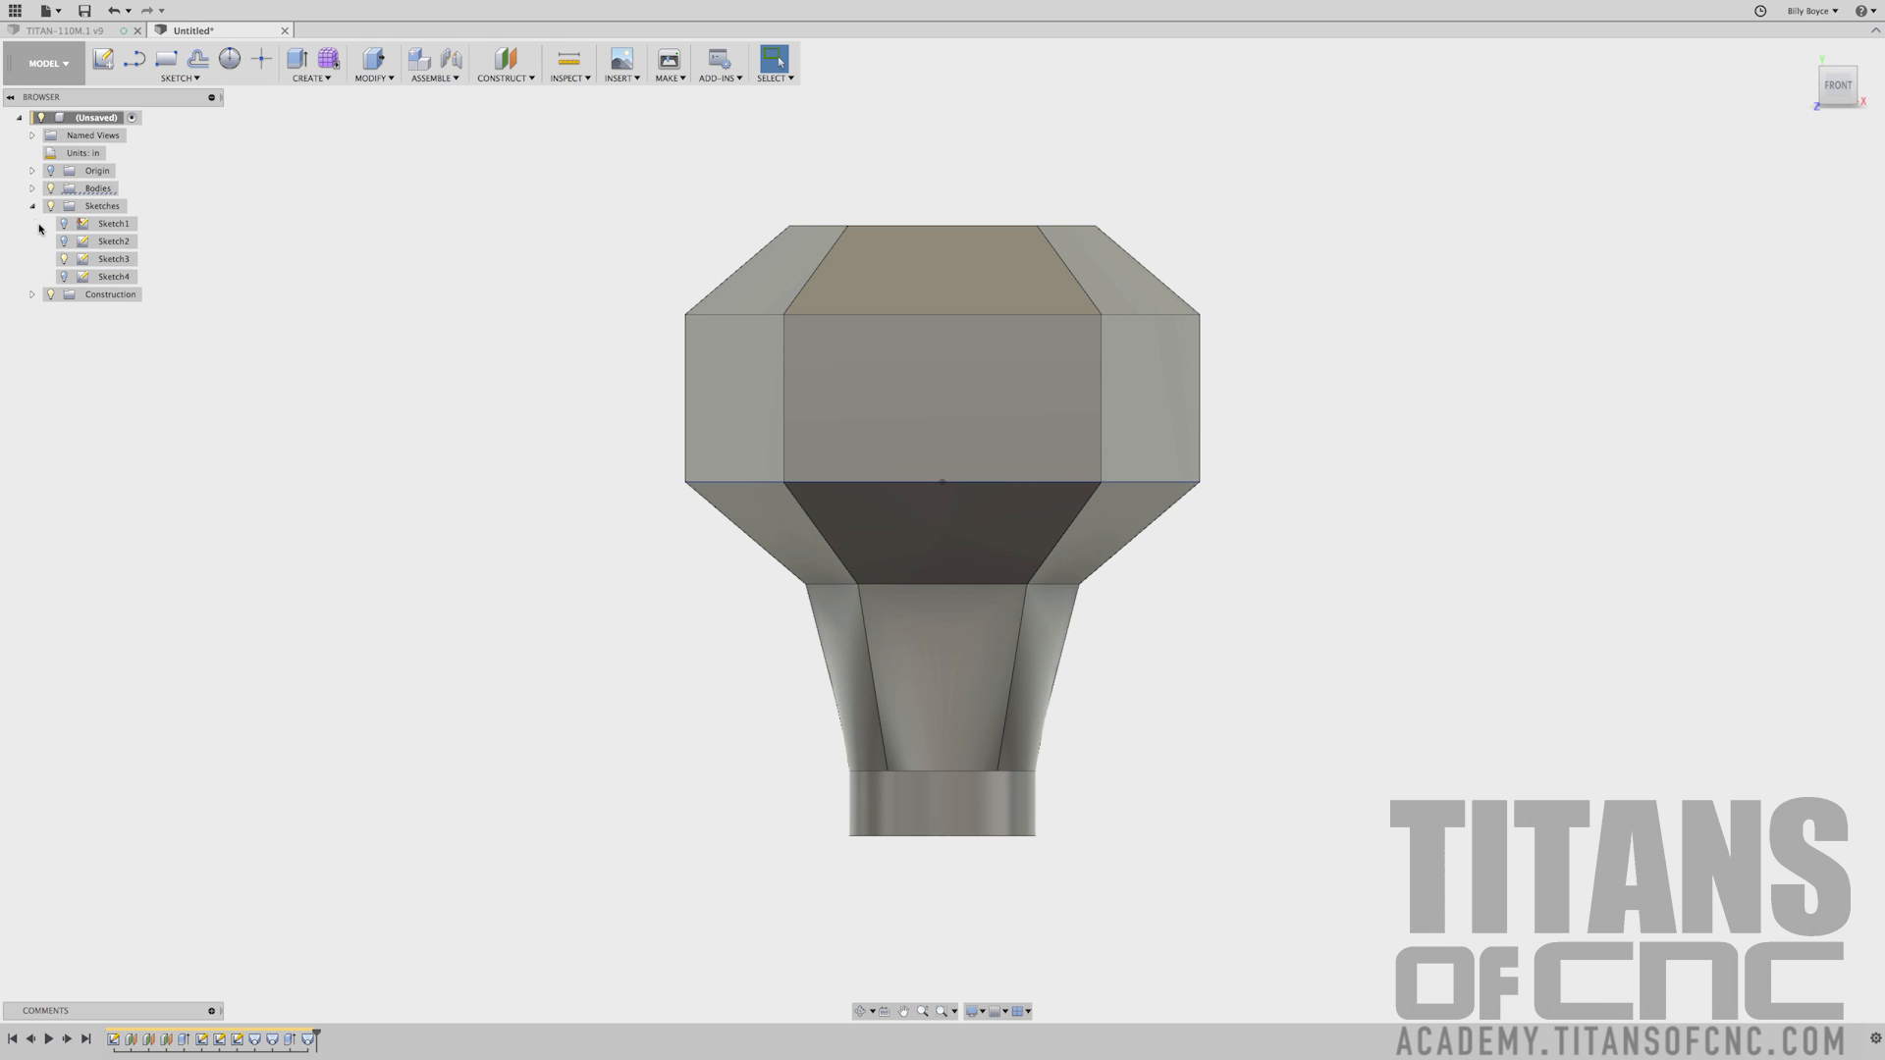
pyautogui.click(65, 261)
pyautogui.click(32, 296)
pyautogui.click(32, 296)
pyautogui.click(32, 206)
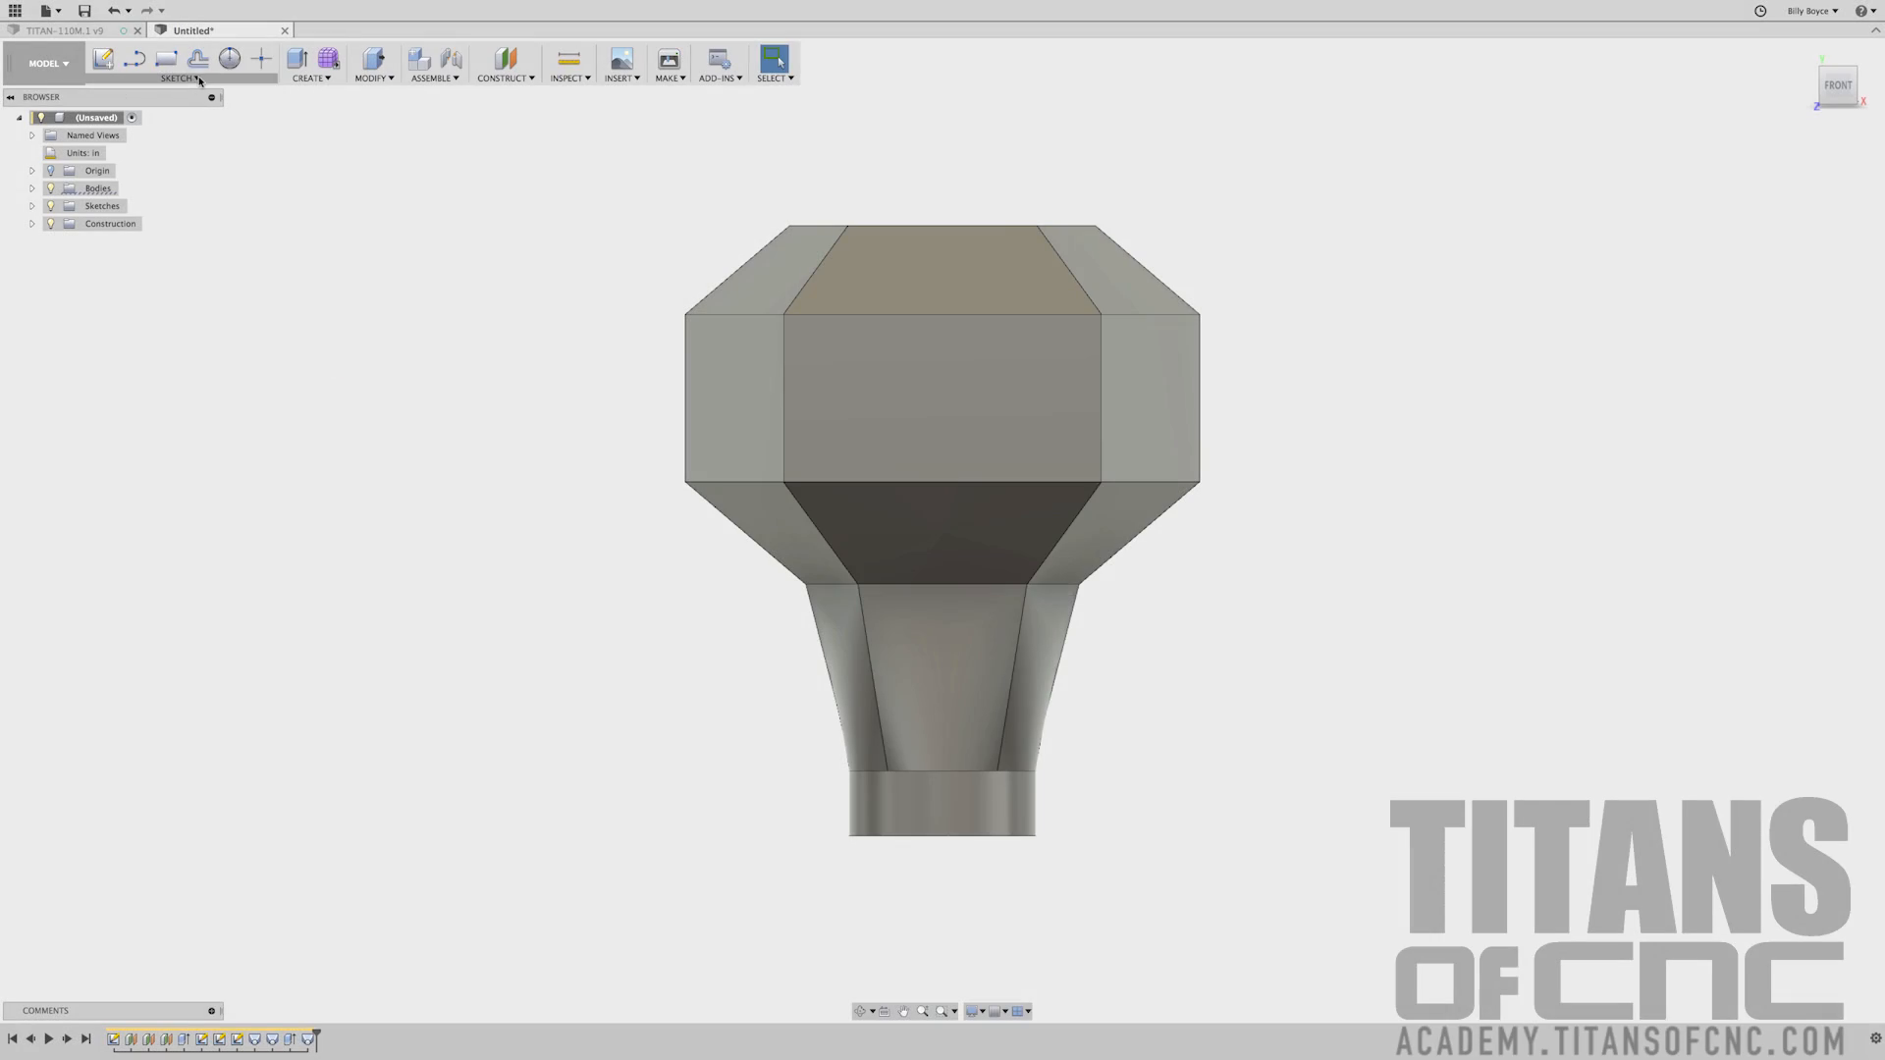
# Start a line sketch on the front vertical face and draw an 8 in vertical line up from the origin
pyautogui.click(197, 78)
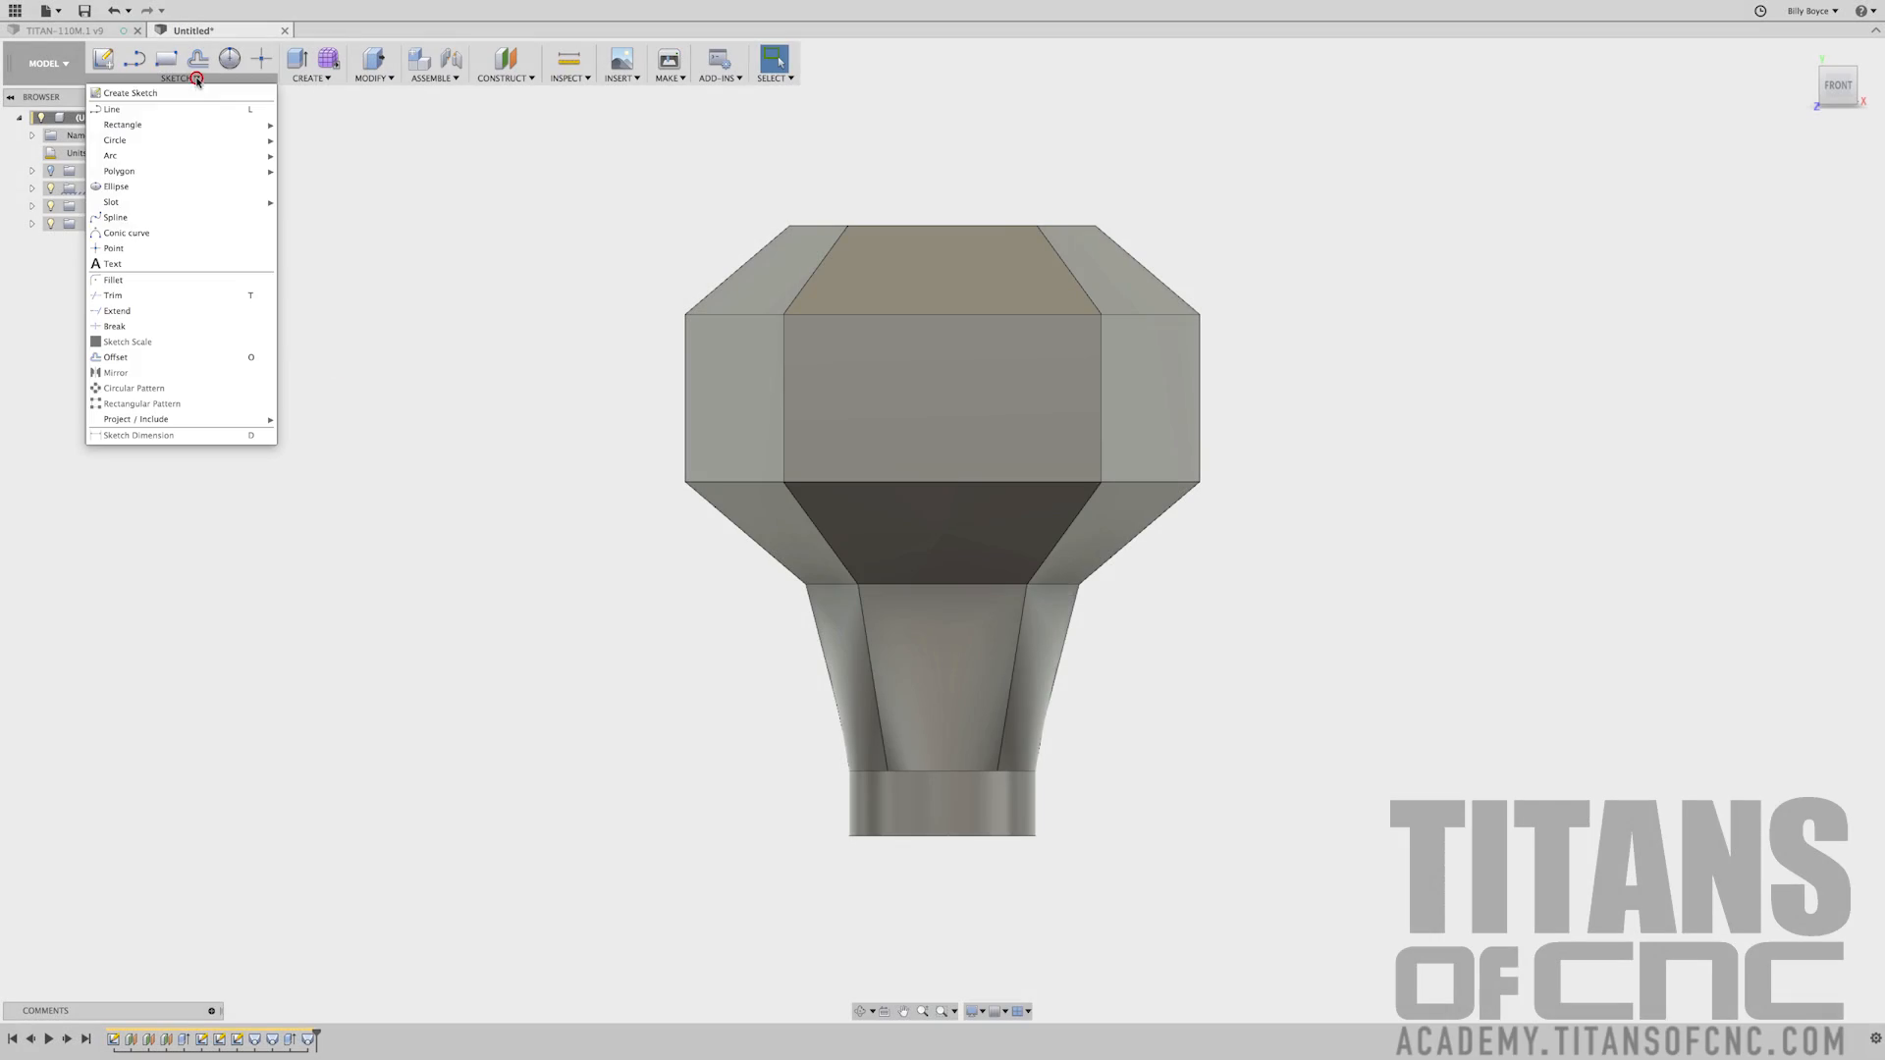
pyautogui.click(133, 110)
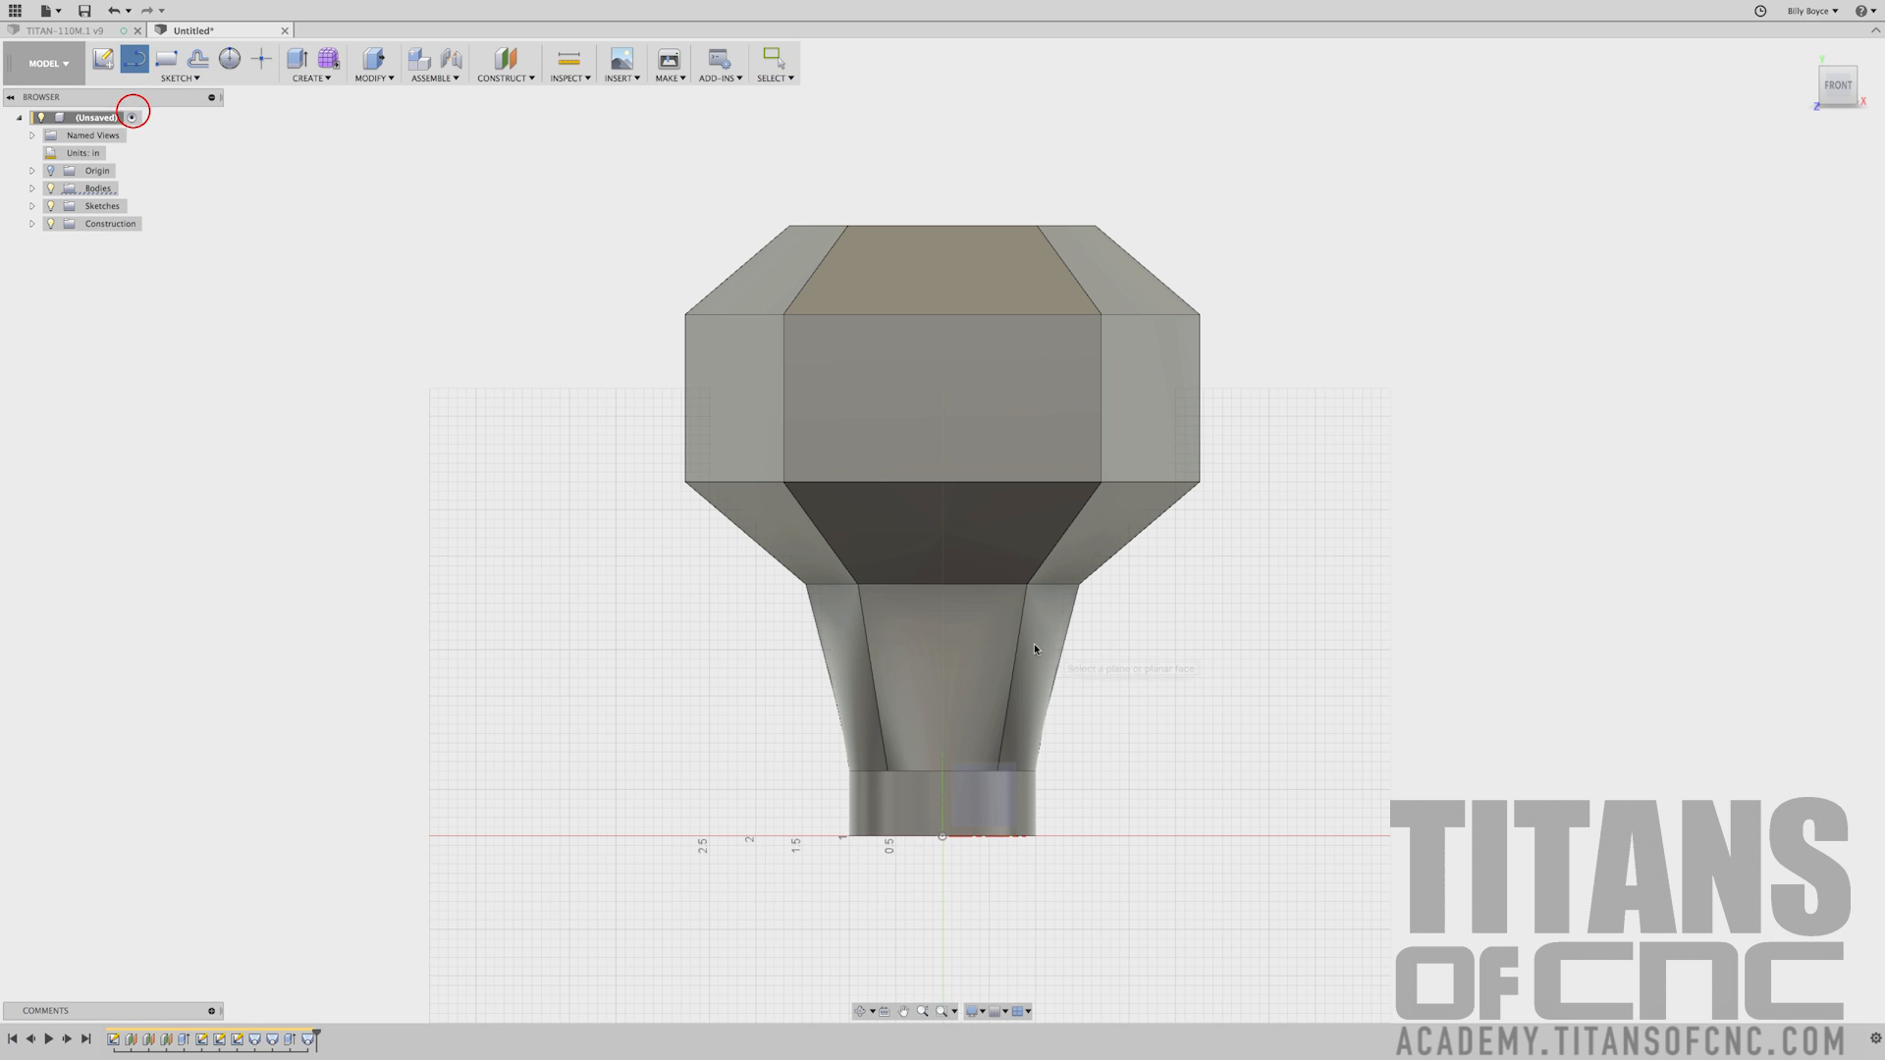
pyautogui.click(957, 403)
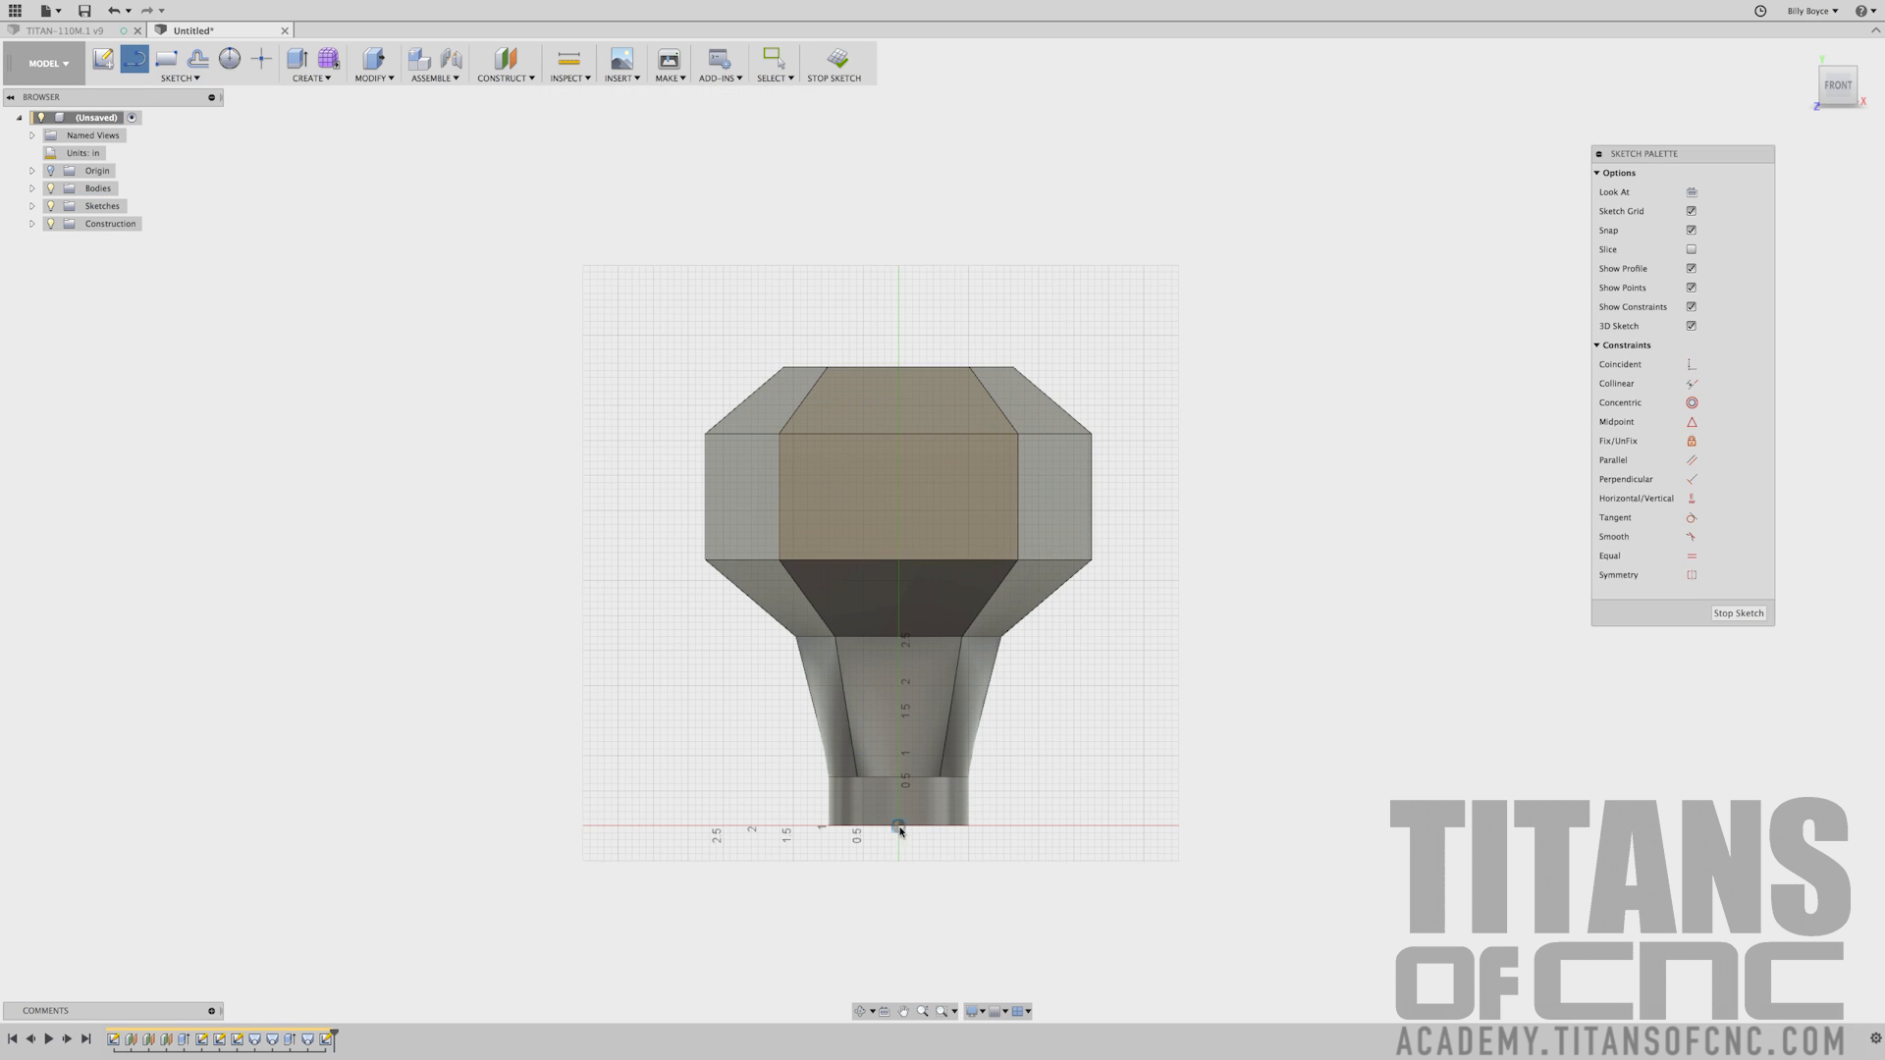
pyautogui.click(898, 826)
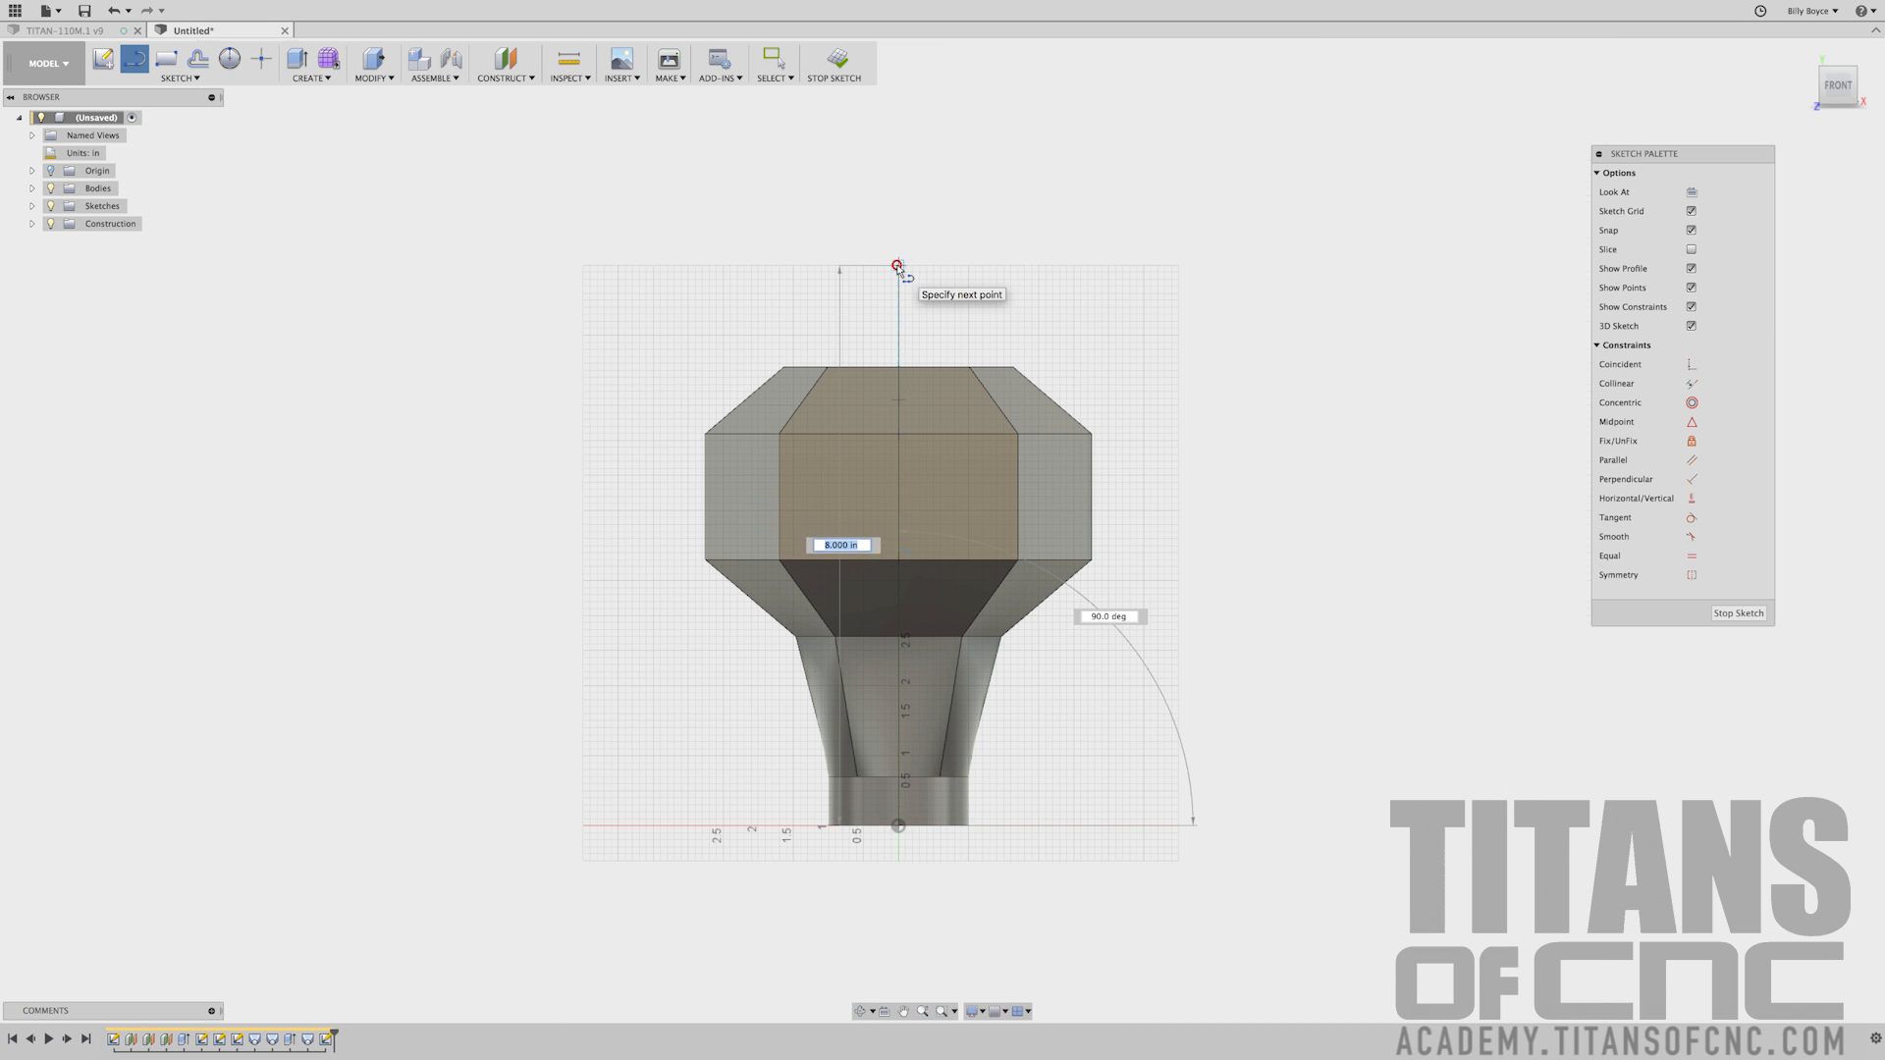
pyautogui.click(896, 265)
pyautogui.press('Escape')
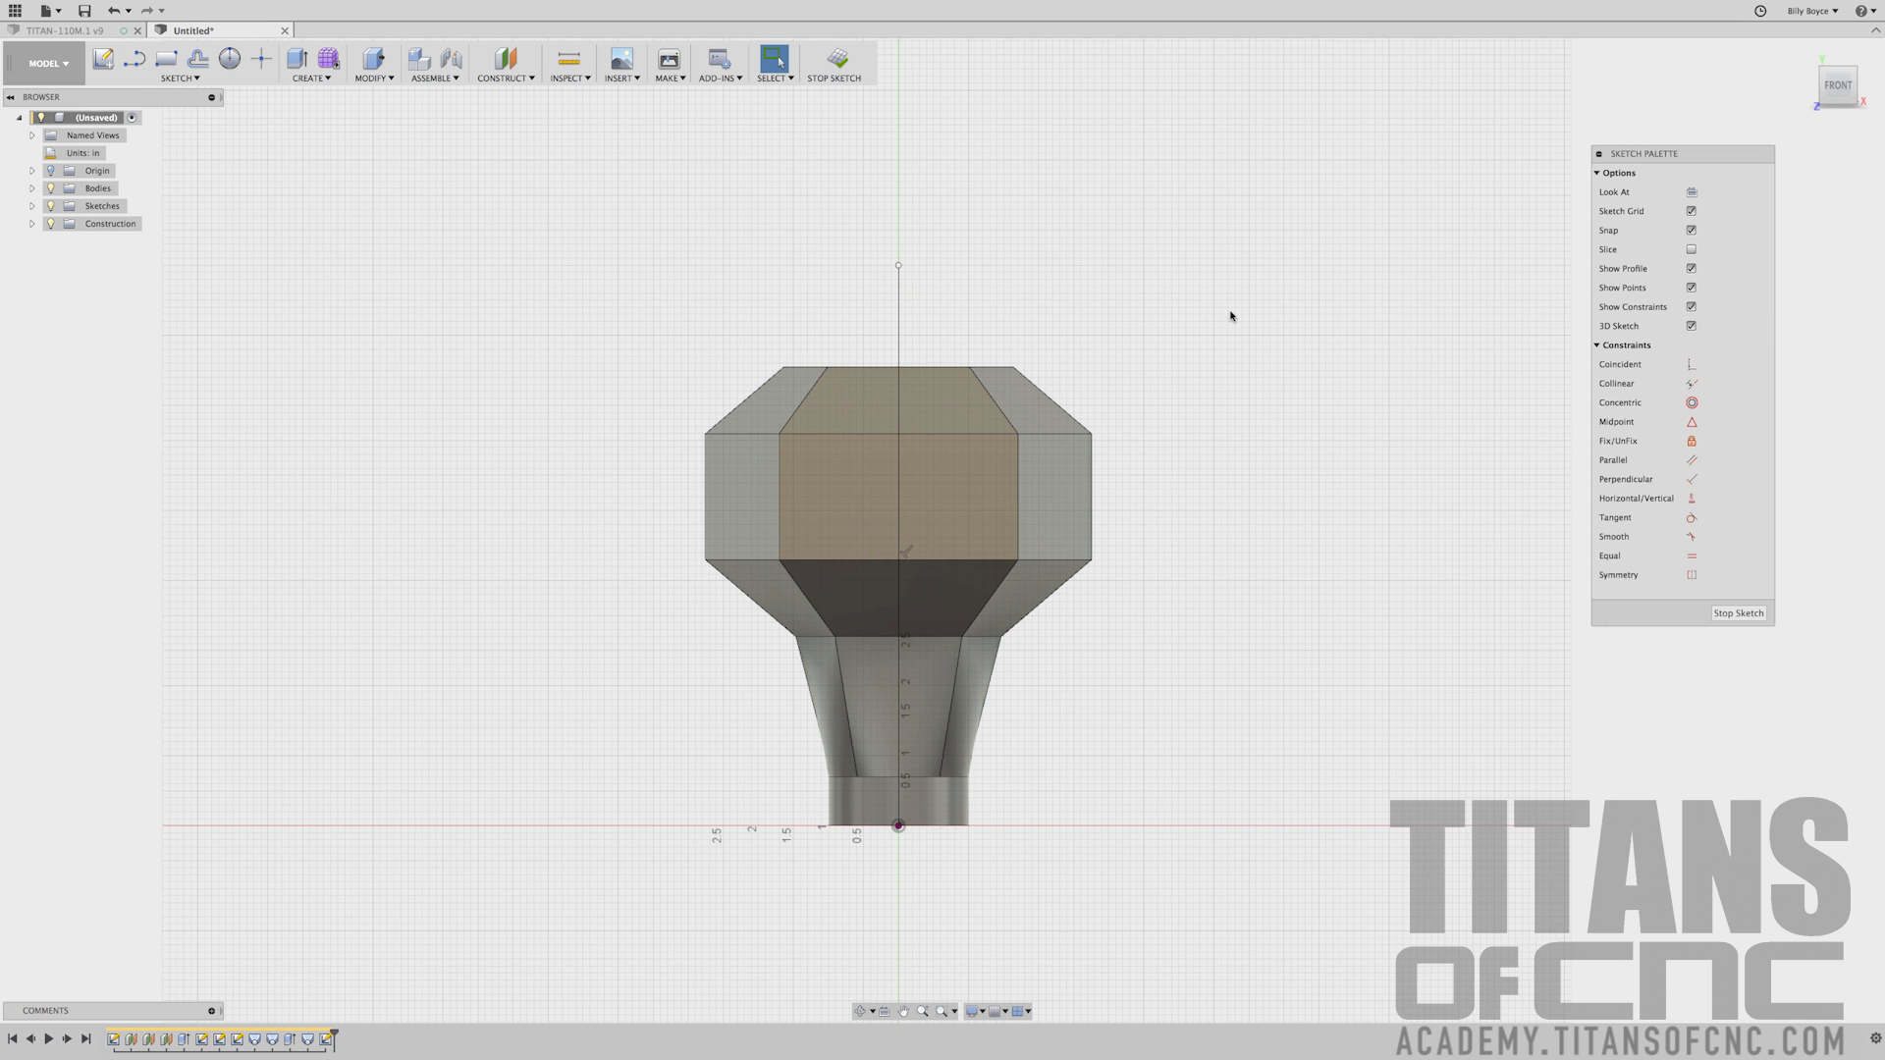
# Convert the vertical centre line to construction geometry and deselect it
pyautogui.click(900, 319)
pyautogui.click(900, 319)
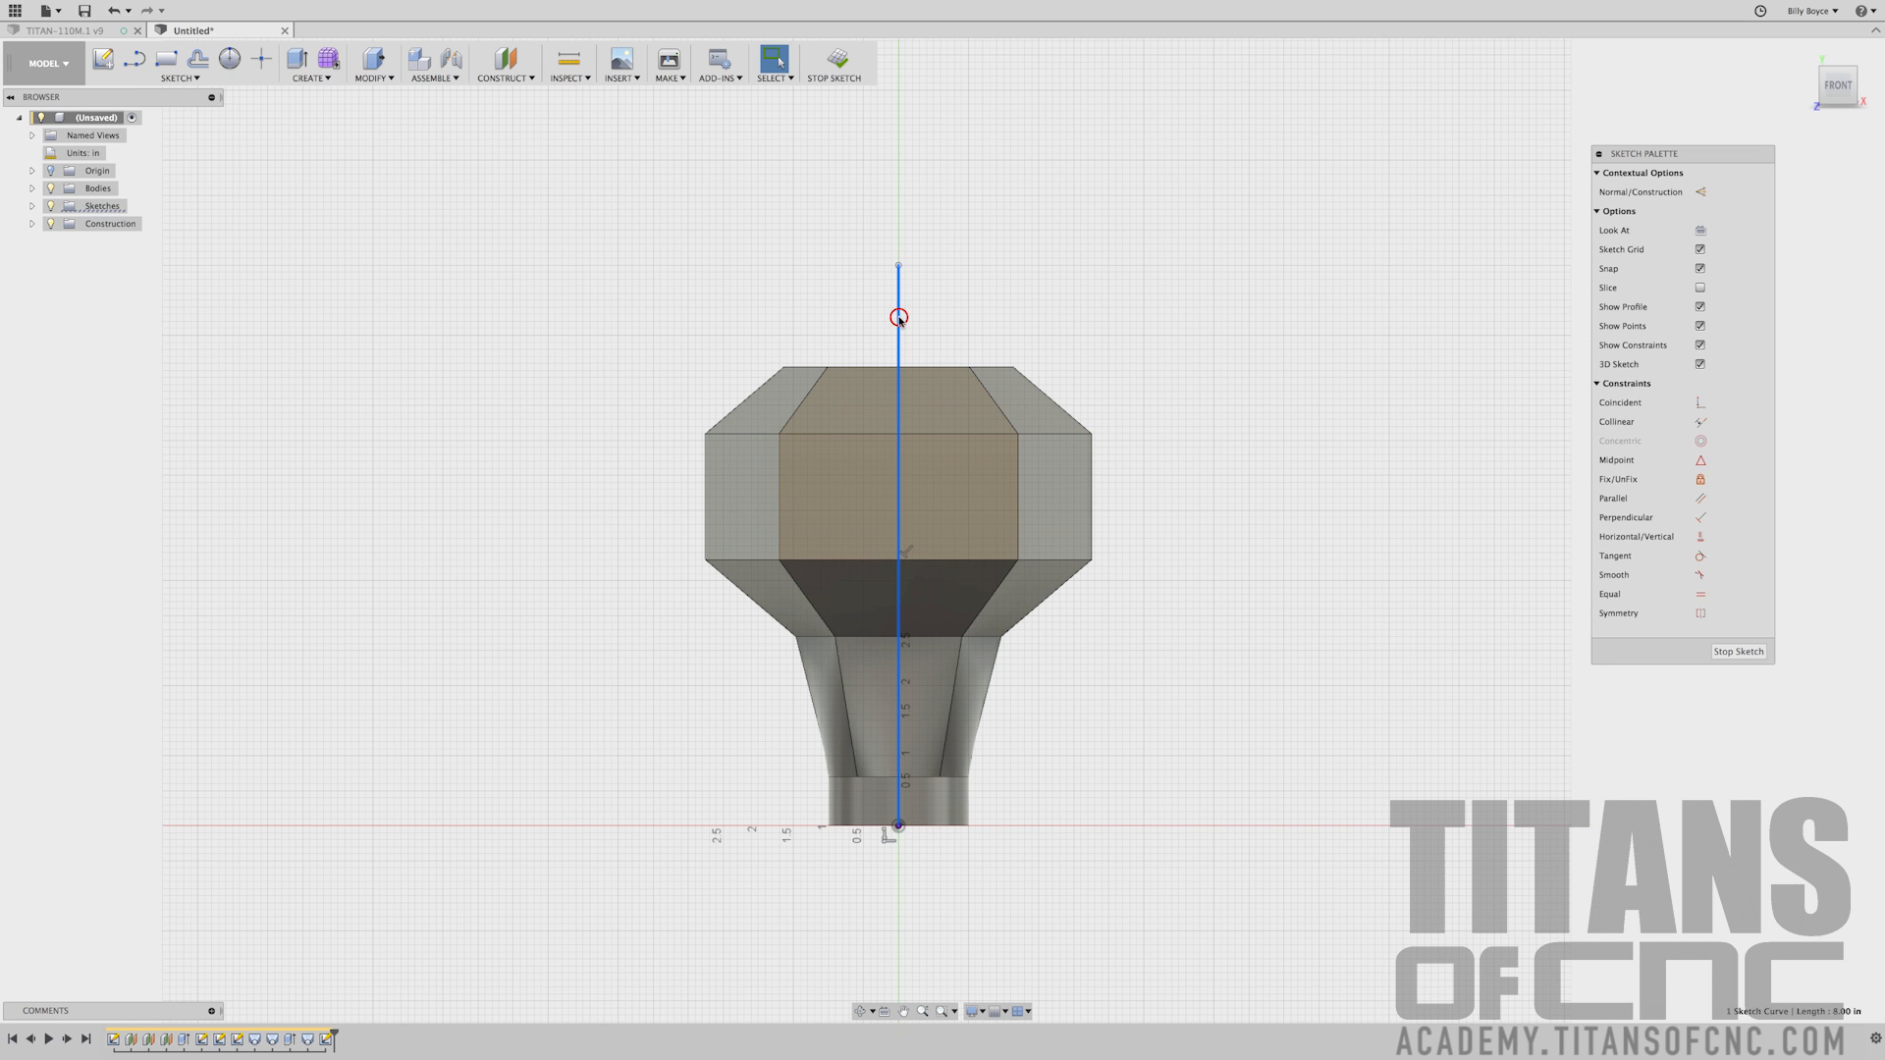
pyautogui.press('x')
pyautogui.click(1110, 335)
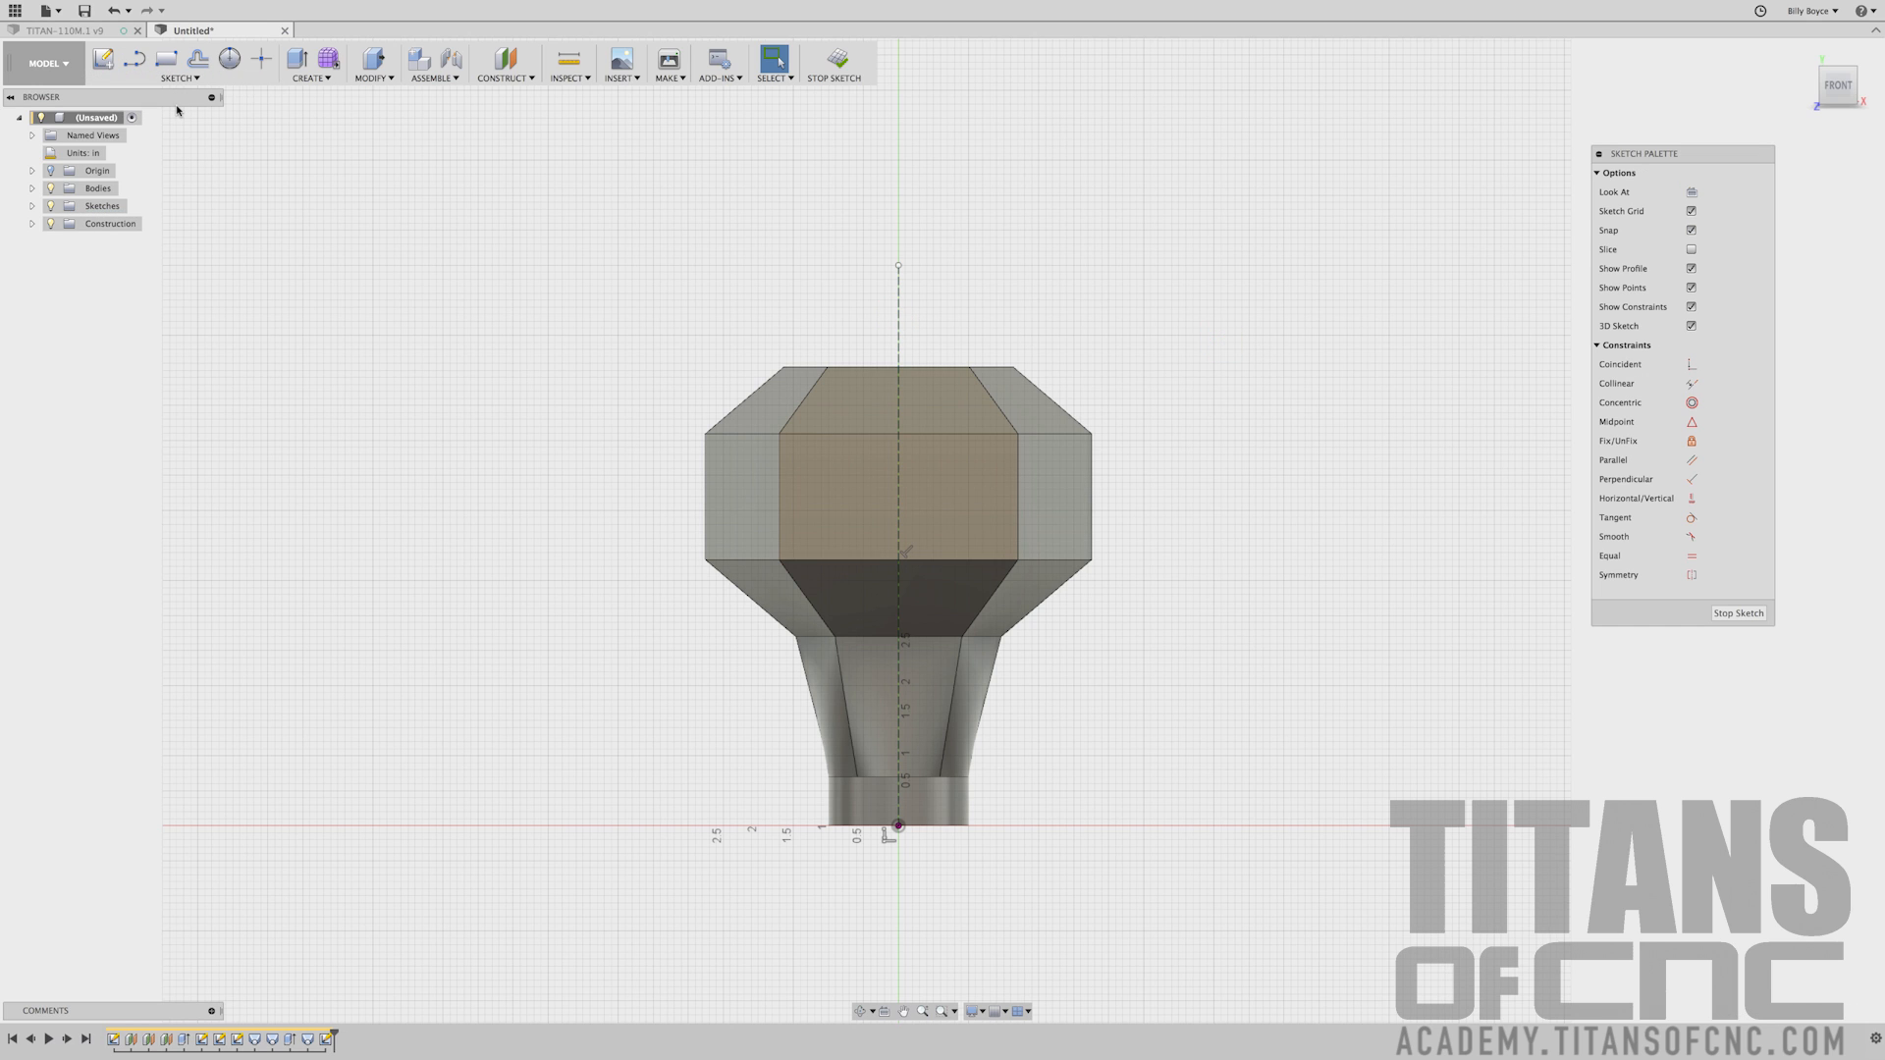
# Draw a horizontal line about 0.96 in long just below the body's upper edge, left of the vertical centre line
pyautogui.press('l')
pyautogui.scroll(10, 889, 393)
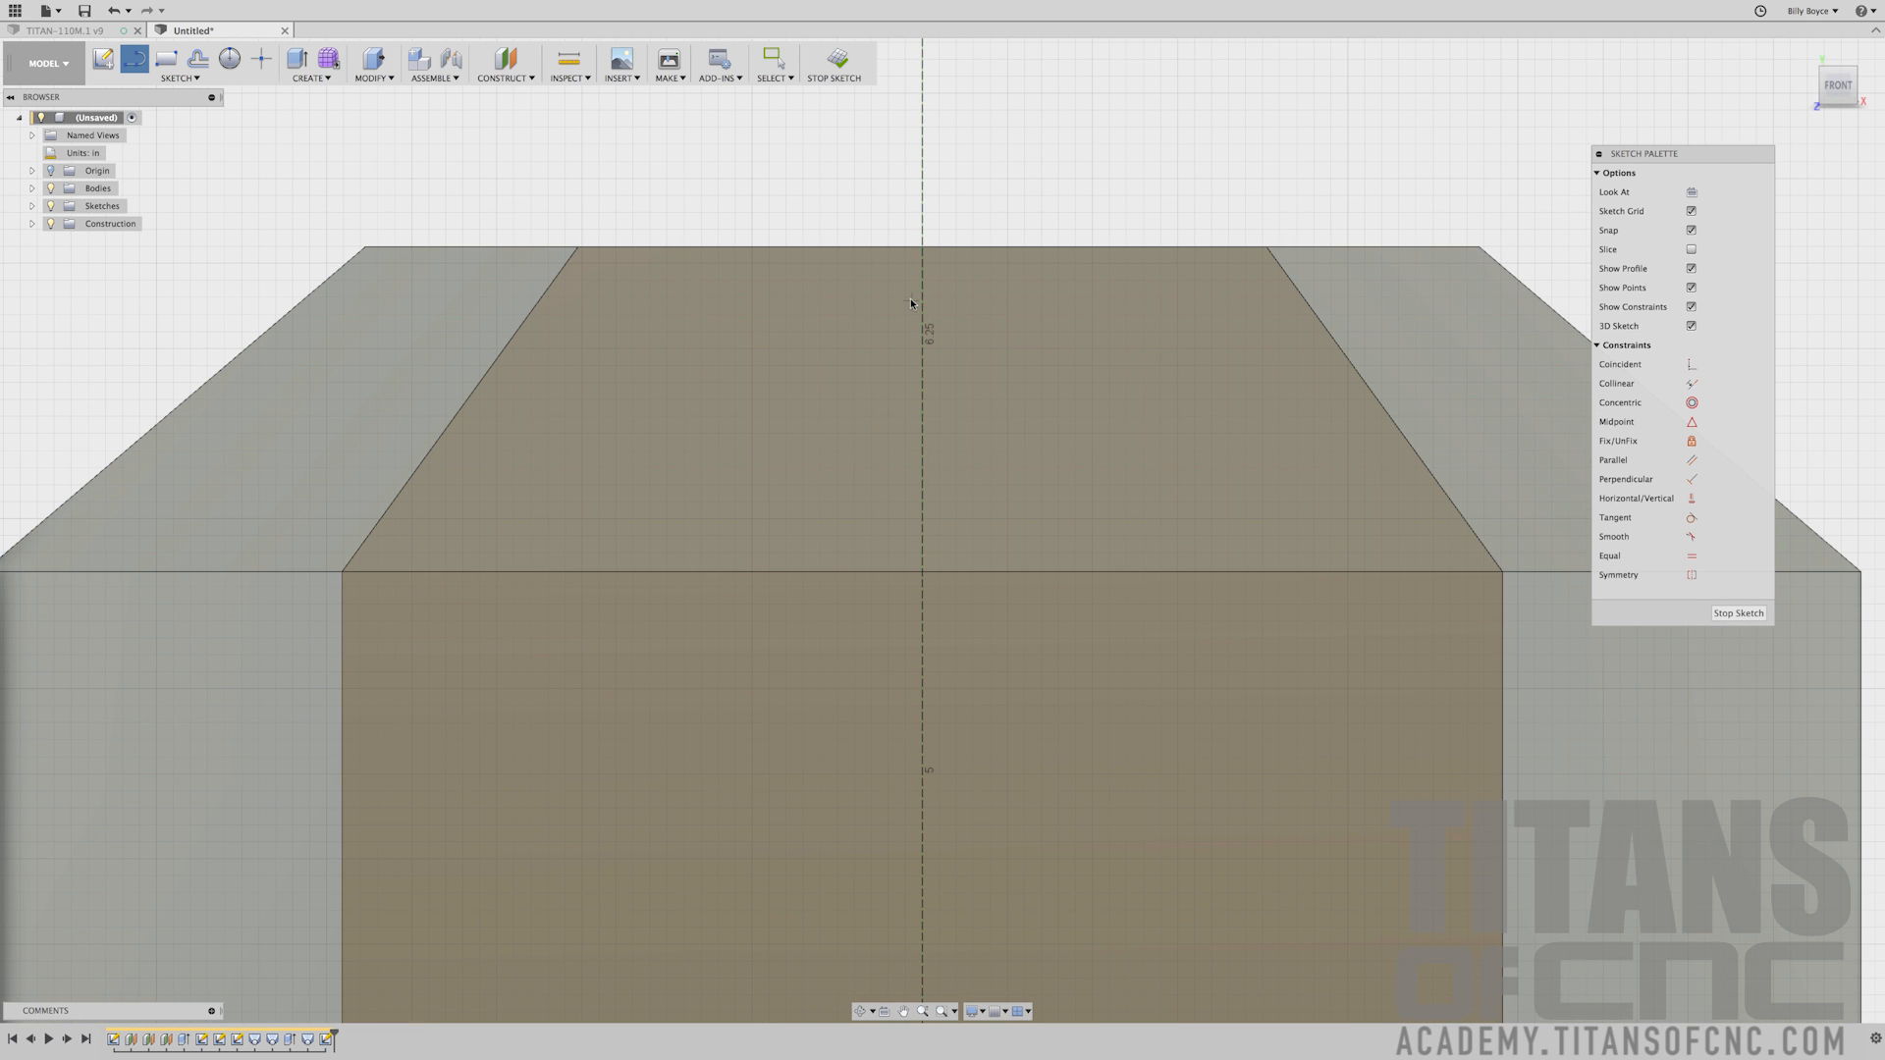
pyautogui.scroll(5, 928, 295)
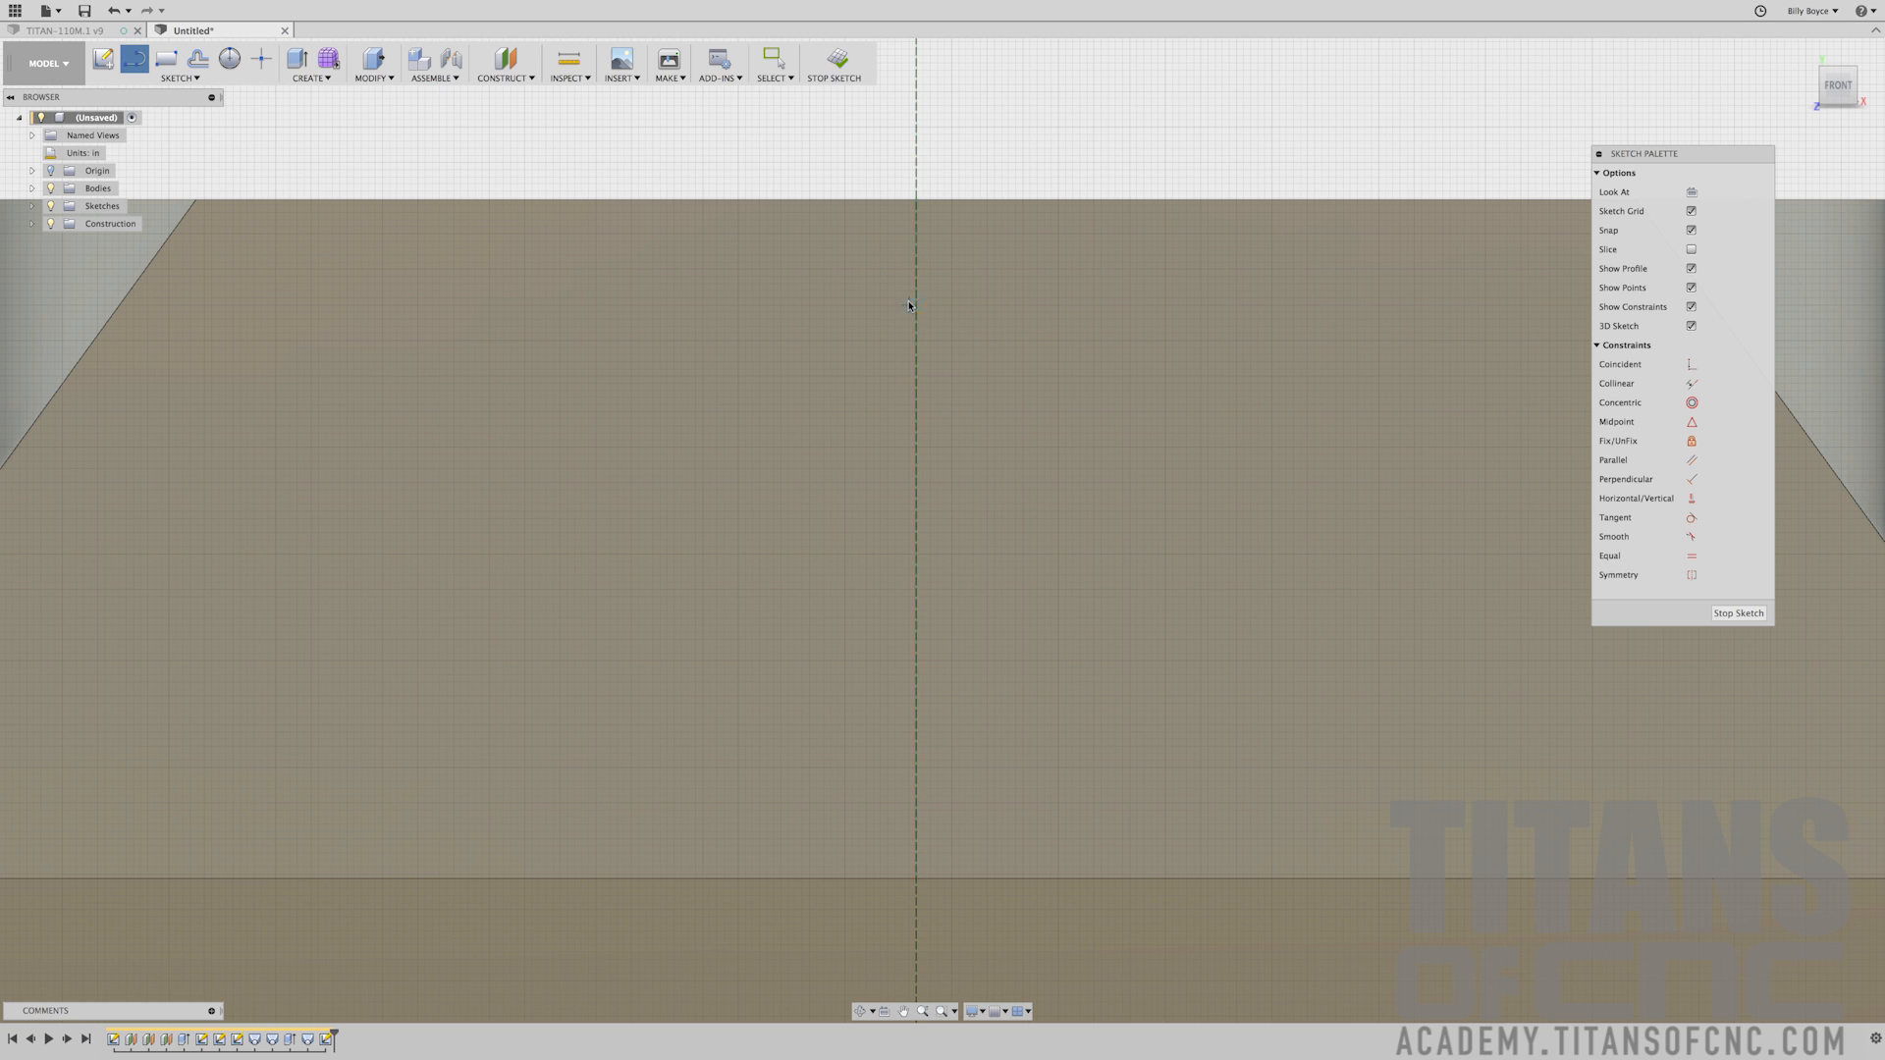
pyautogui.click(888, 297)
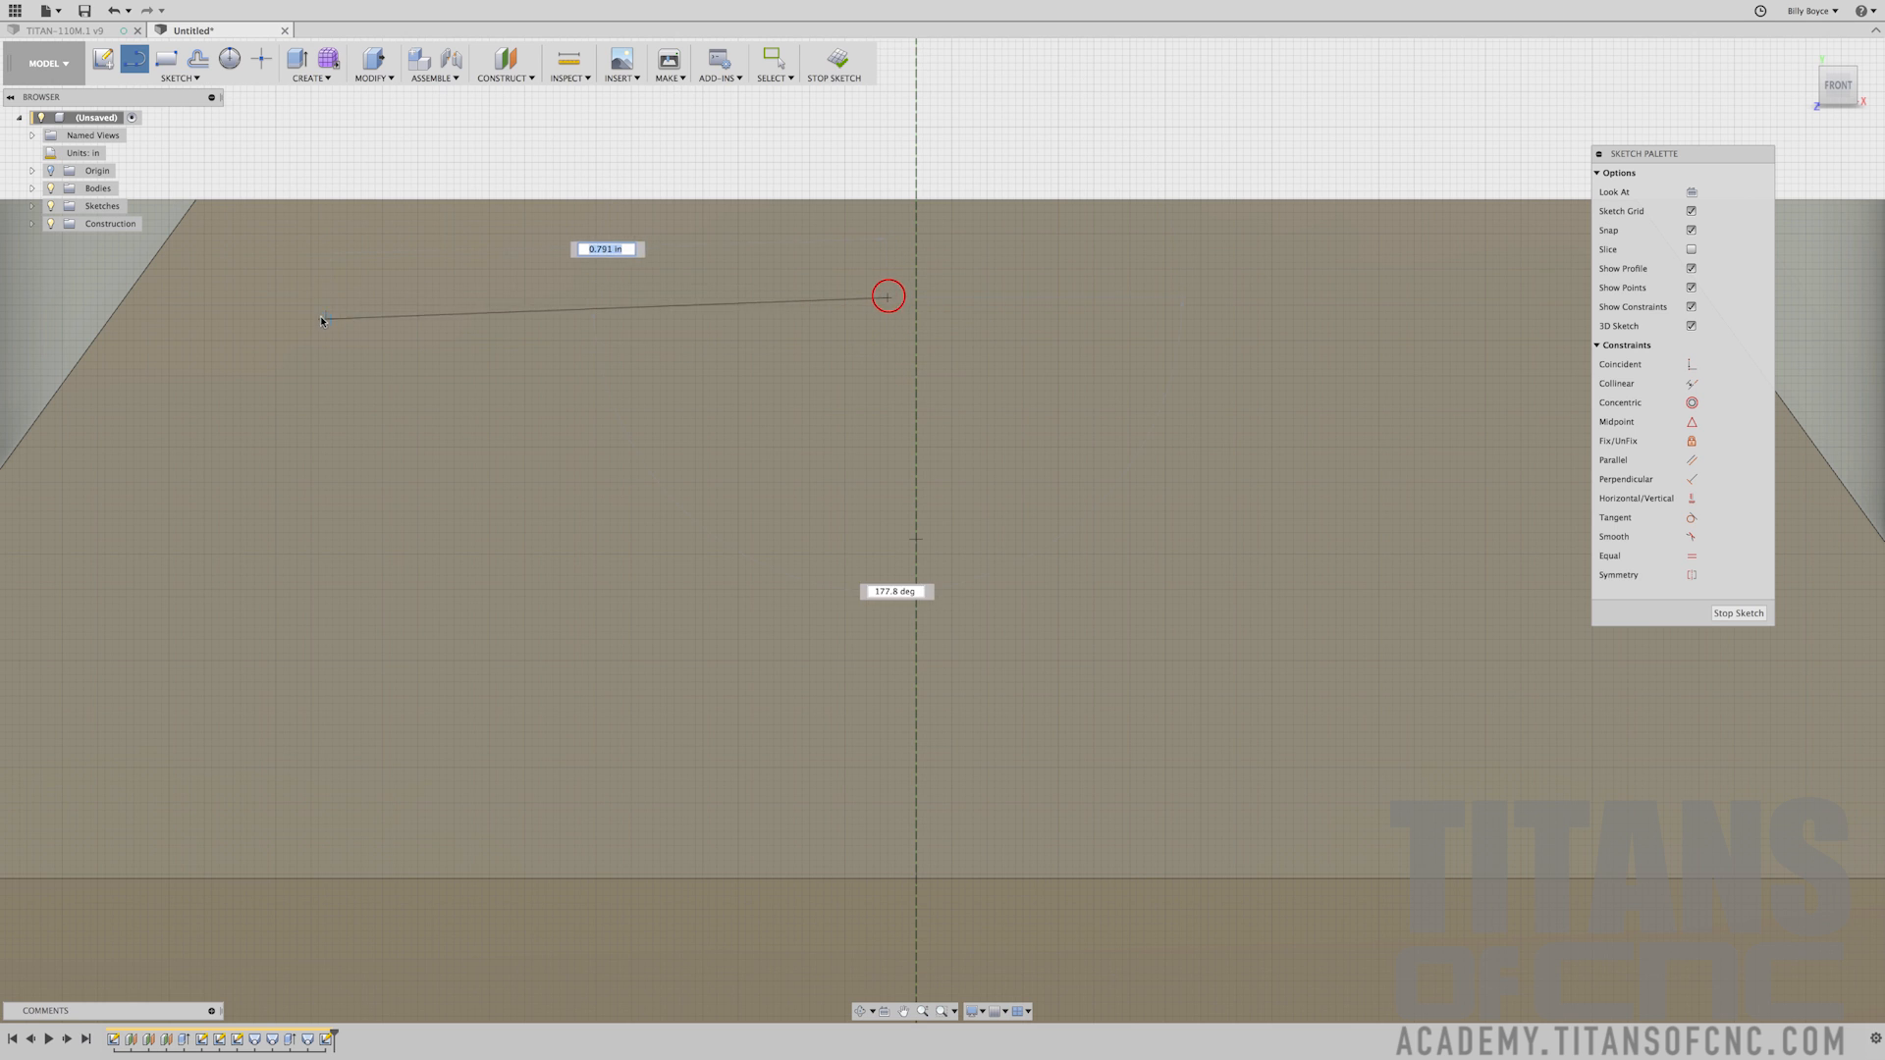
pyautogui.click(278, 297)
pyautogui.press('Escape')
pyautogui.scroll(-5, 452, 314)
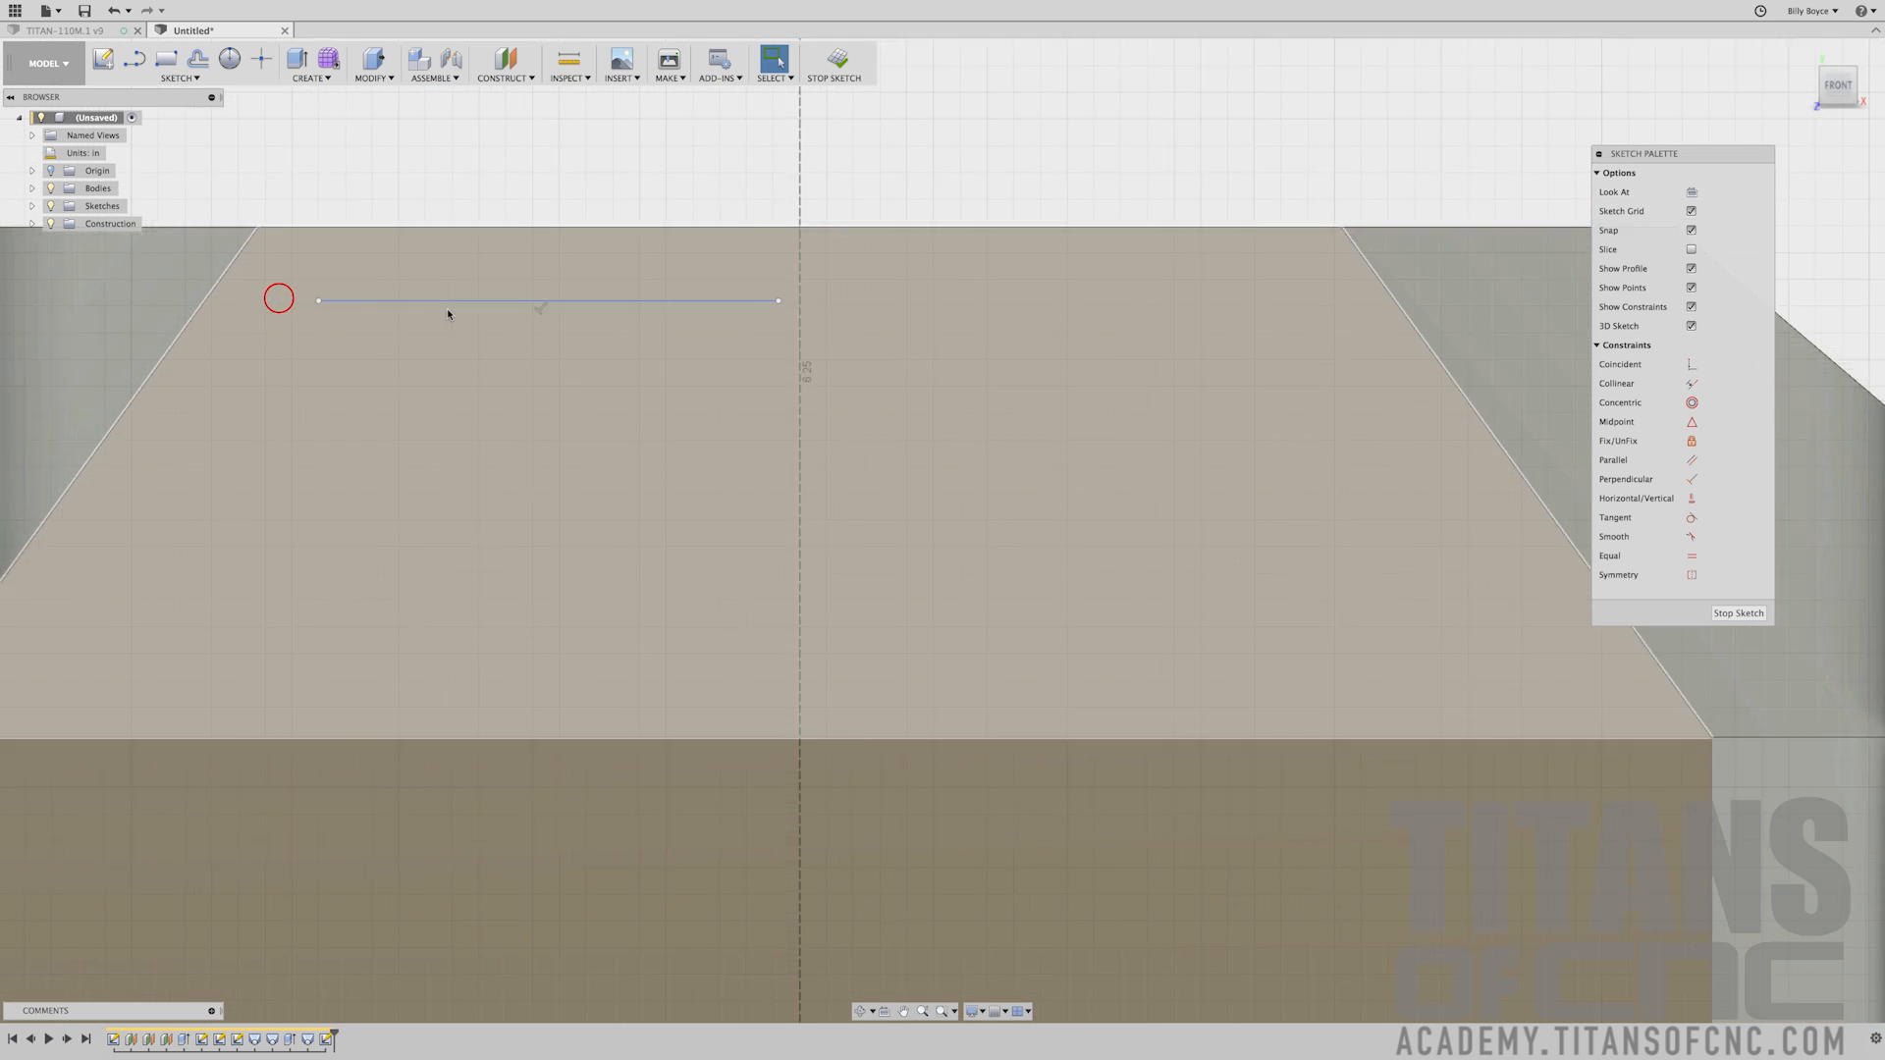
pyautogui.scroll(-5, 442, 185)
pyautogui.scroll(5, 436, 185)
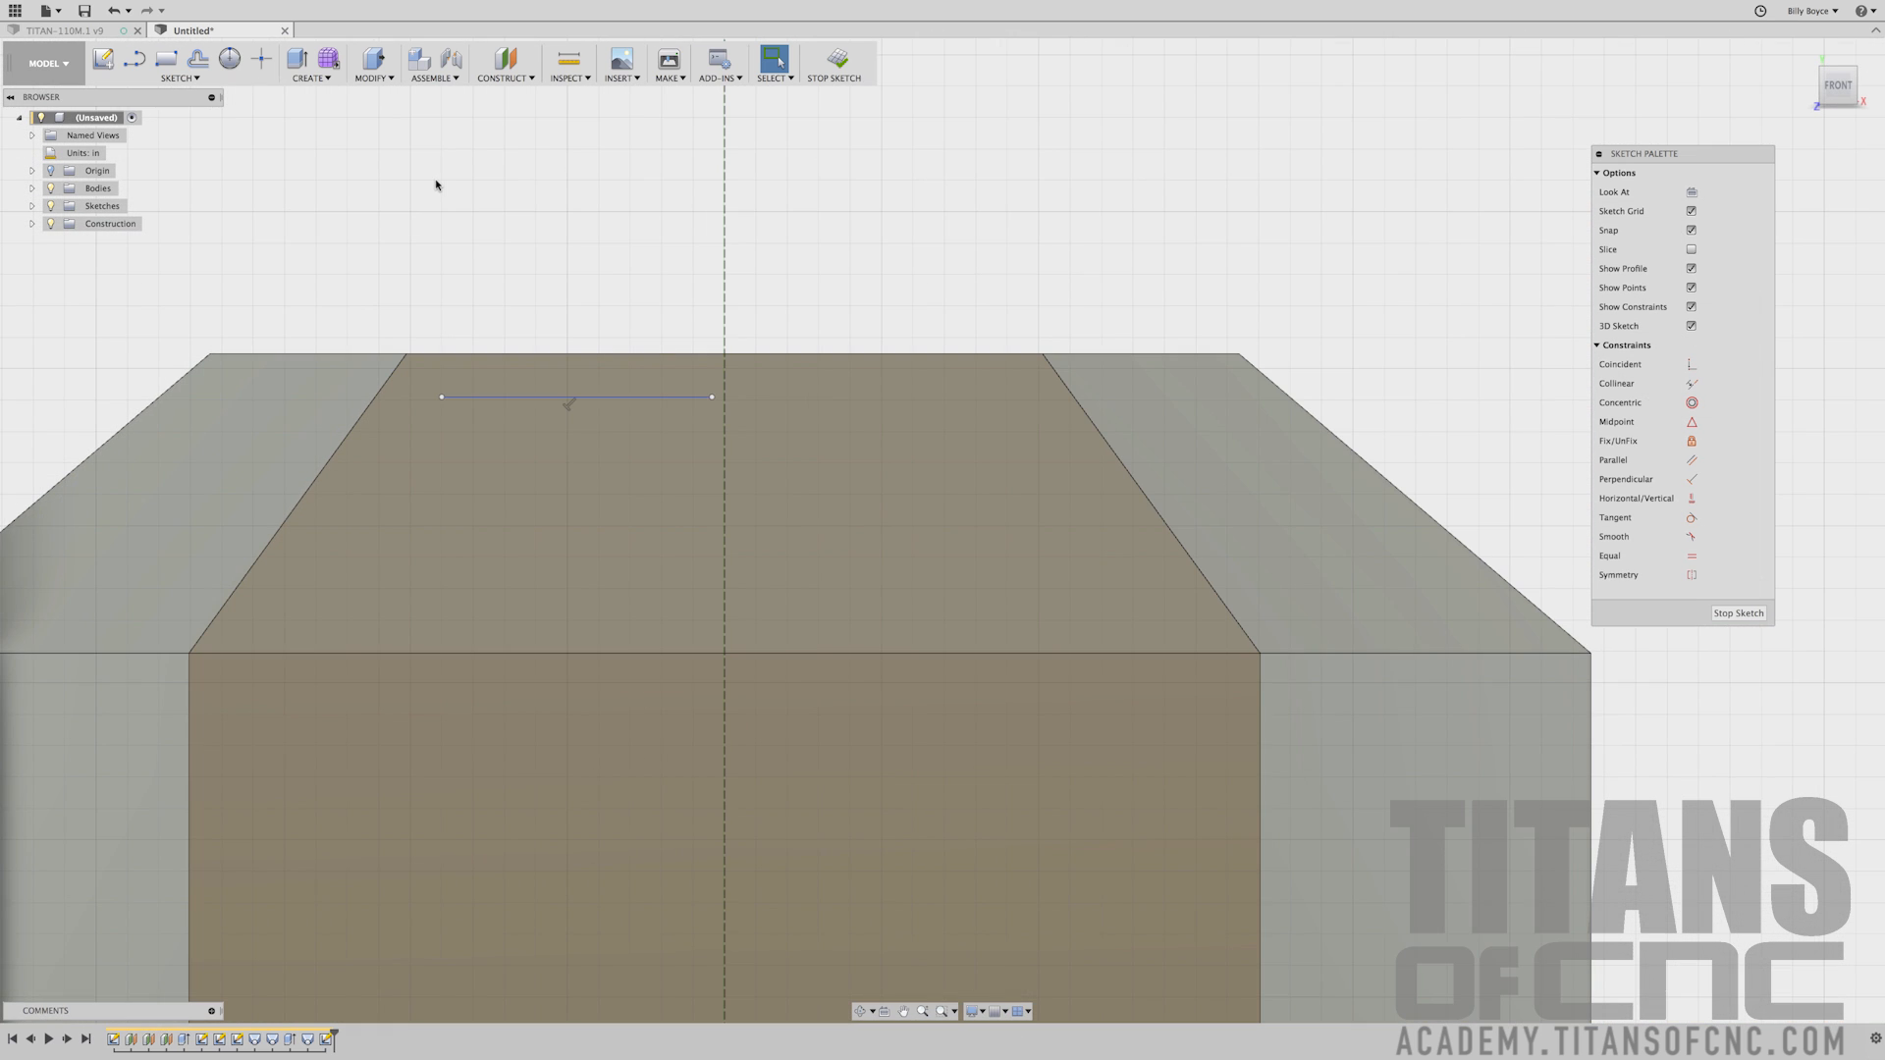
# Dimension the horizontal line 0.084 in below the body's upper edge
pyautogui.press('d')
pyautogui.click(501, 397)
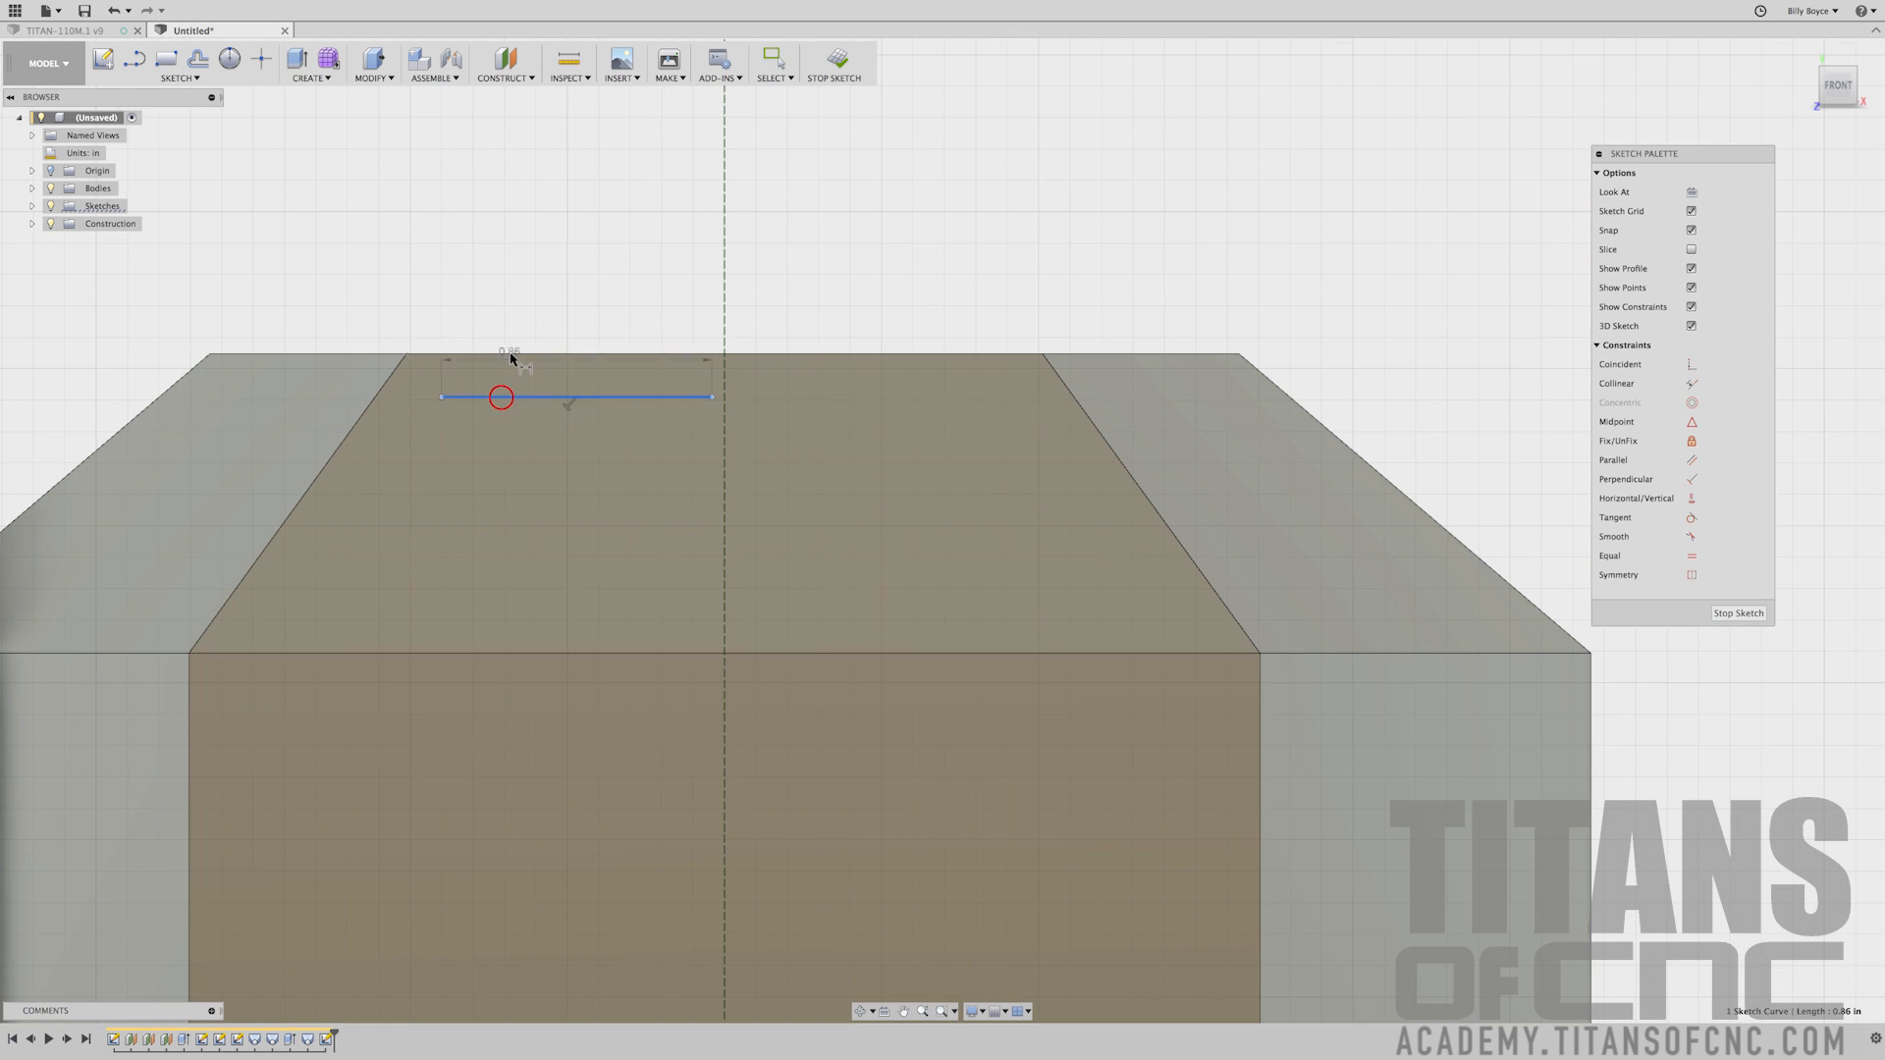
pyautogui.click(510, 355)
pyautogui.scroll(-5, 593, 354)
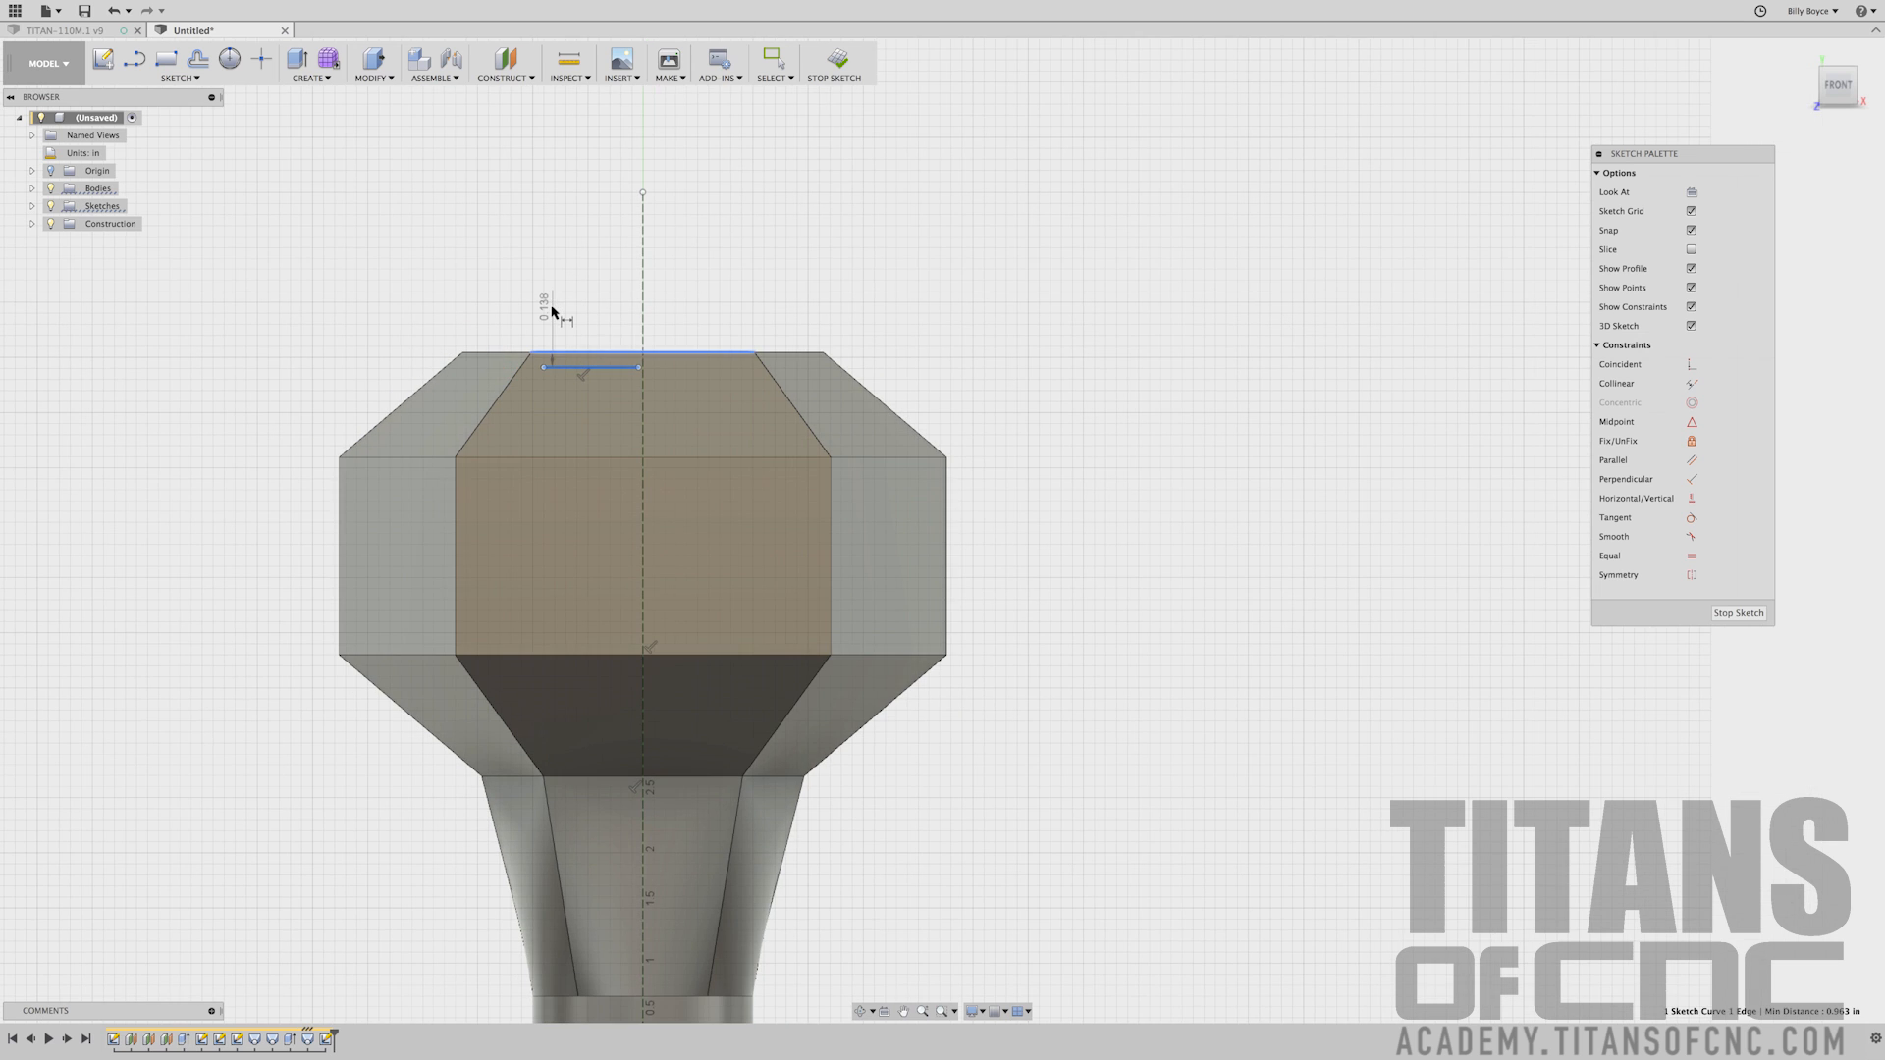
pyautogui.click(552, 308)
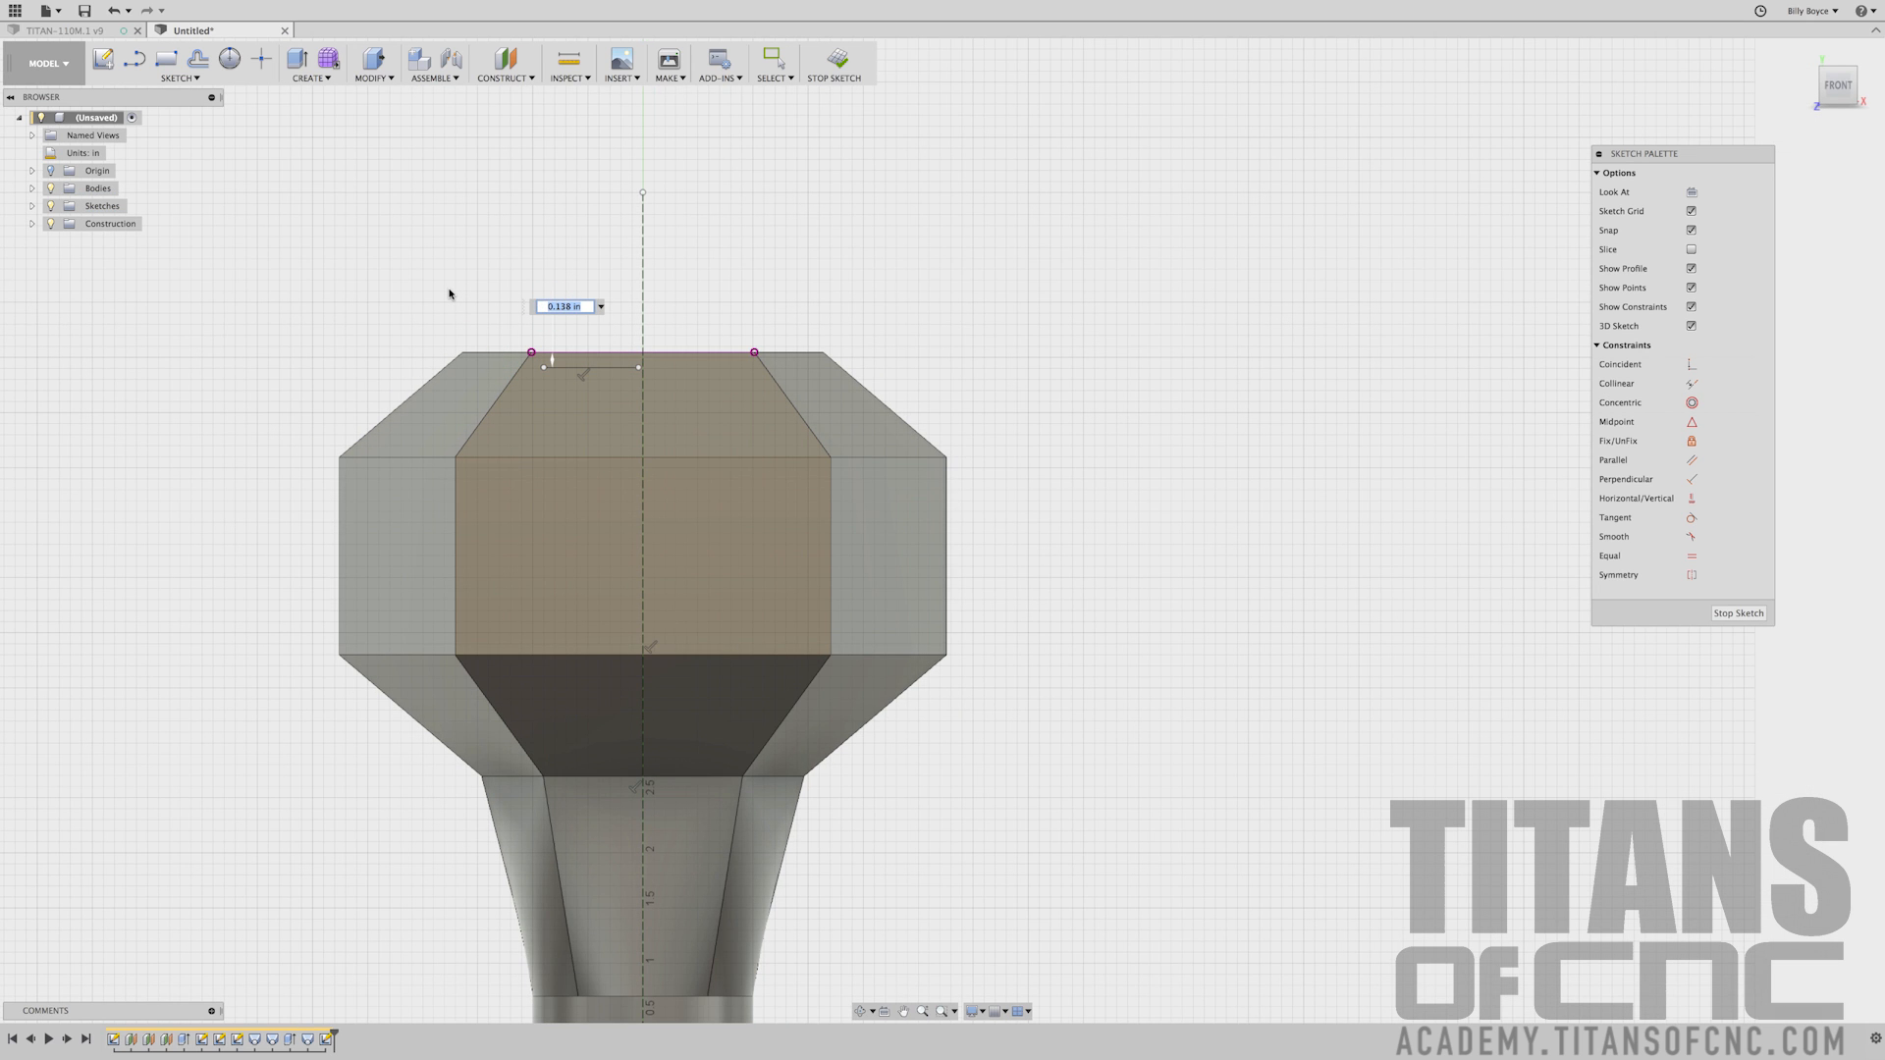
pyautogui.write('.084')
pyautogui.press('Return')
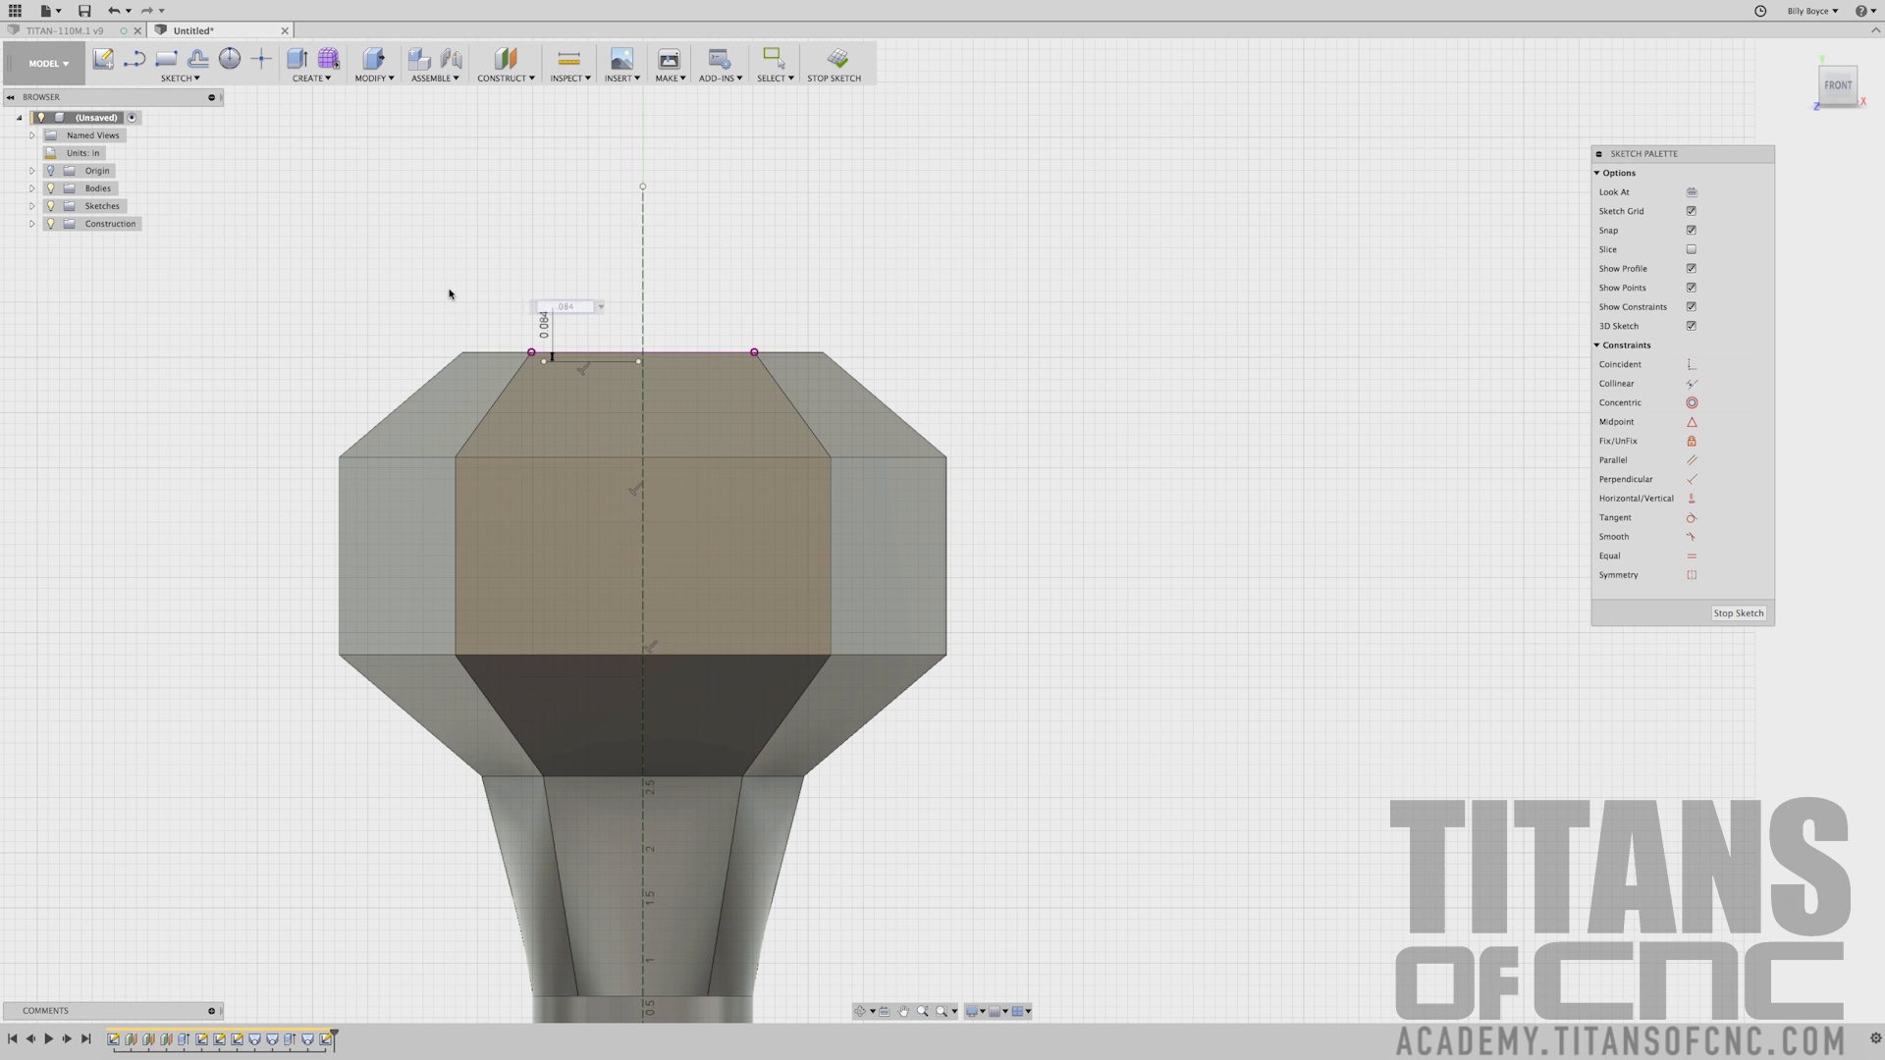
# Extend the short horizontal line to the vertical construction centre line
pyautogui.click(182, 81)
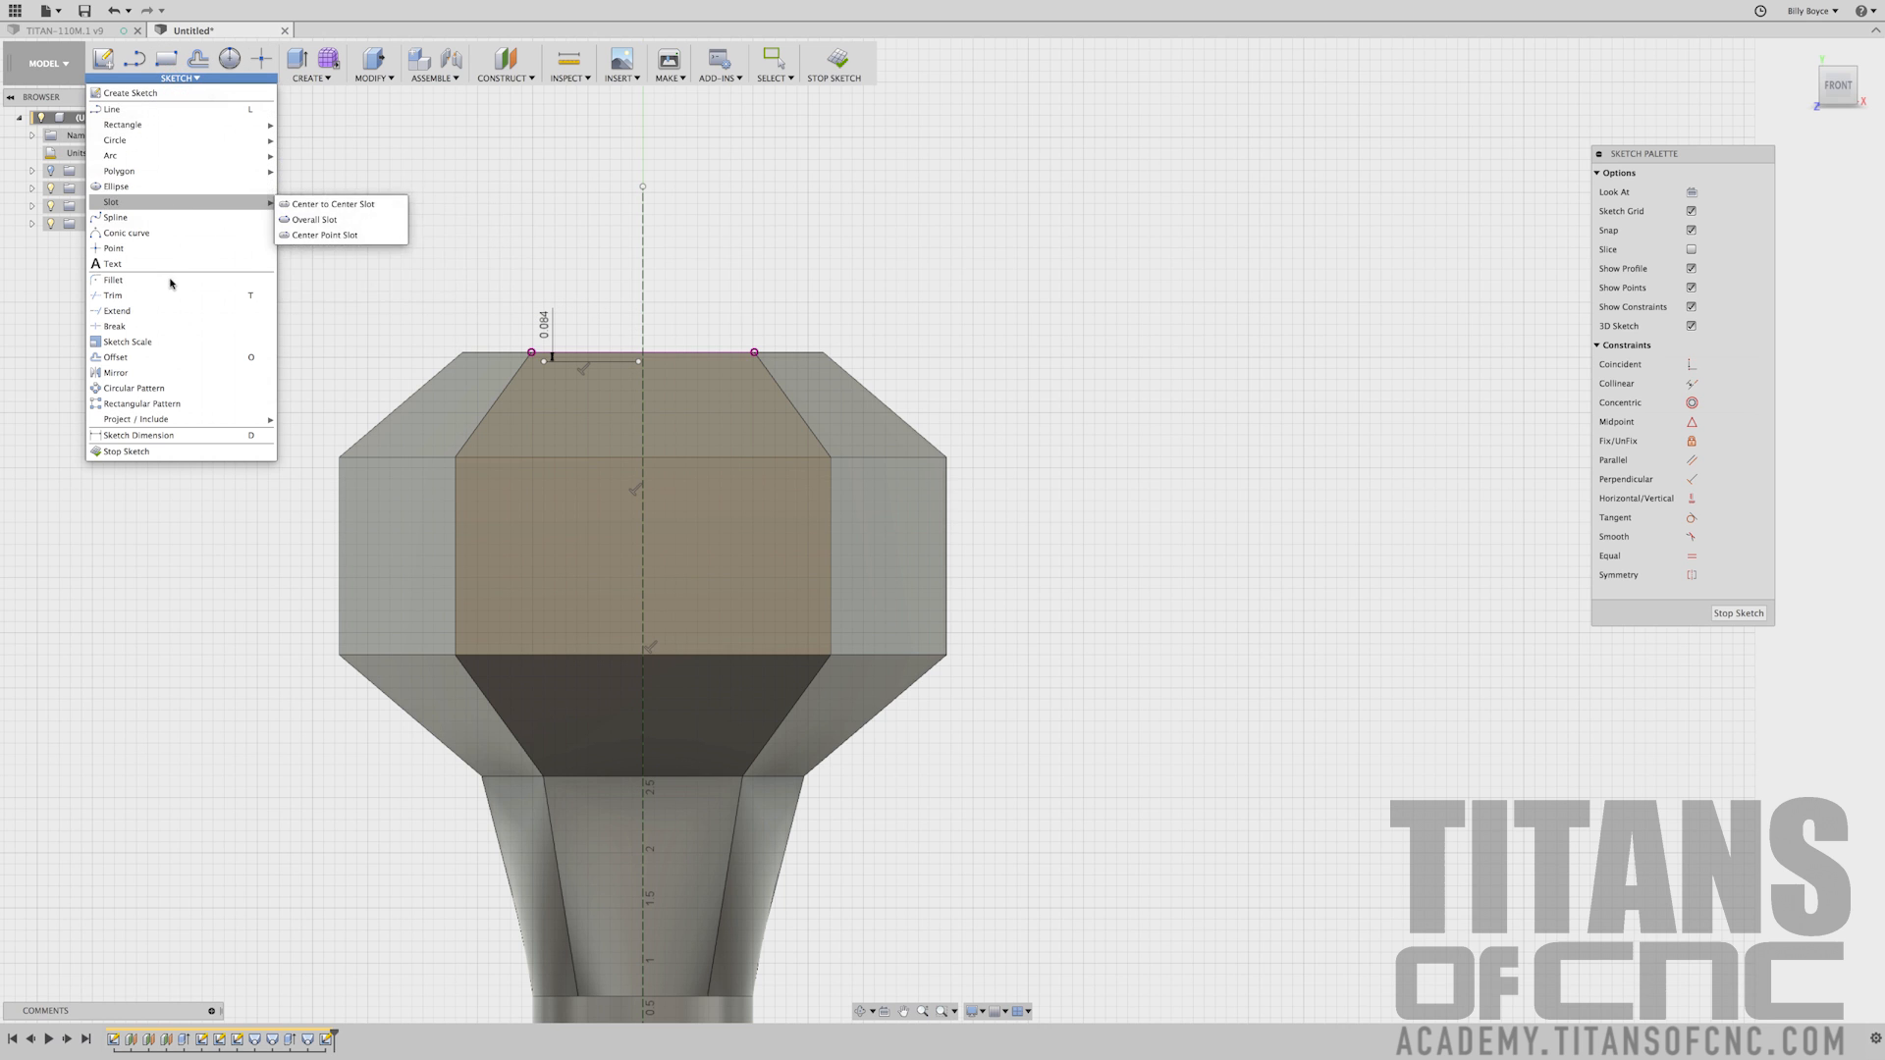
pyautogui.click(162, 311)
pyautogui.scroll(5, 160, 312)
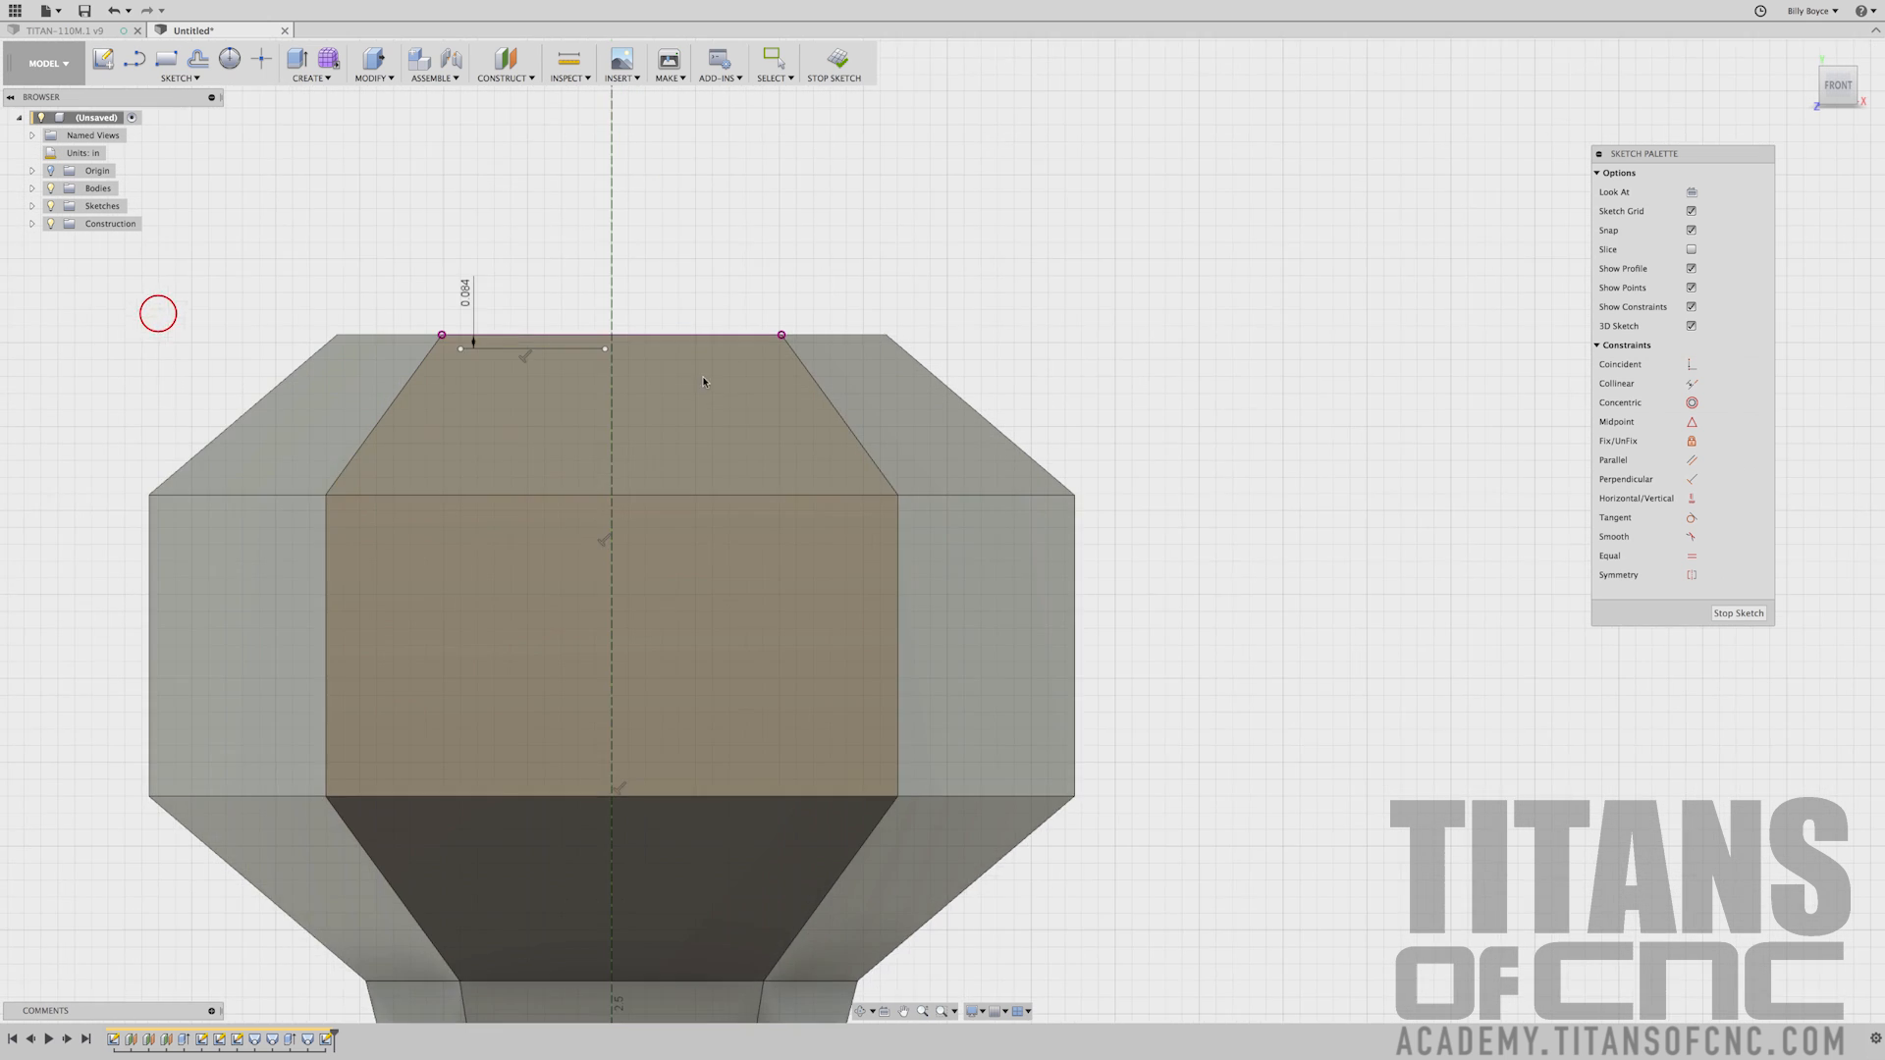
pyautogui.click(578, 349)
pyautogui.scroll(-5, 722, 444)
pyautogui.press('Escape')
# Dimension the horizontal line's outer endpoint 0.591 in from the vertical centre line
pyautogui.press('d')
pyautogui.click(559, 393)
pyautogui.click(665, 349)
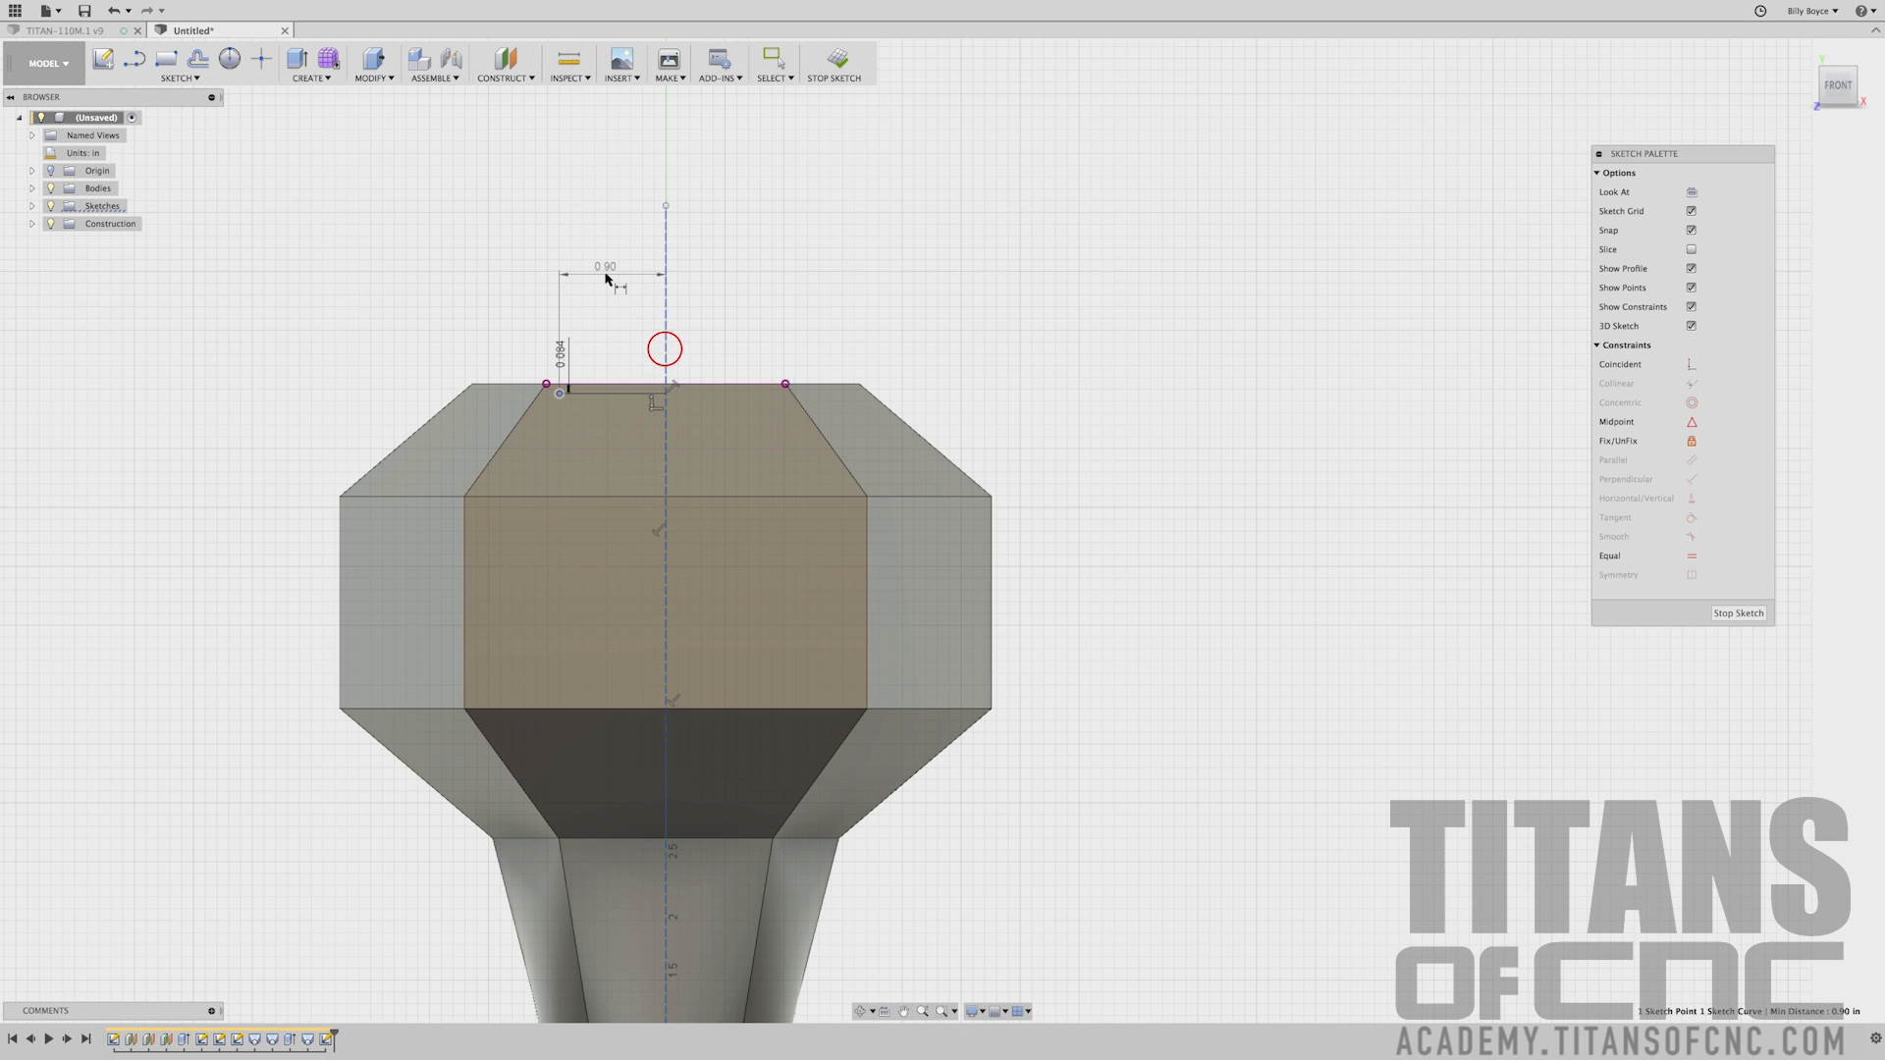
pyautogui.click(606, 276)
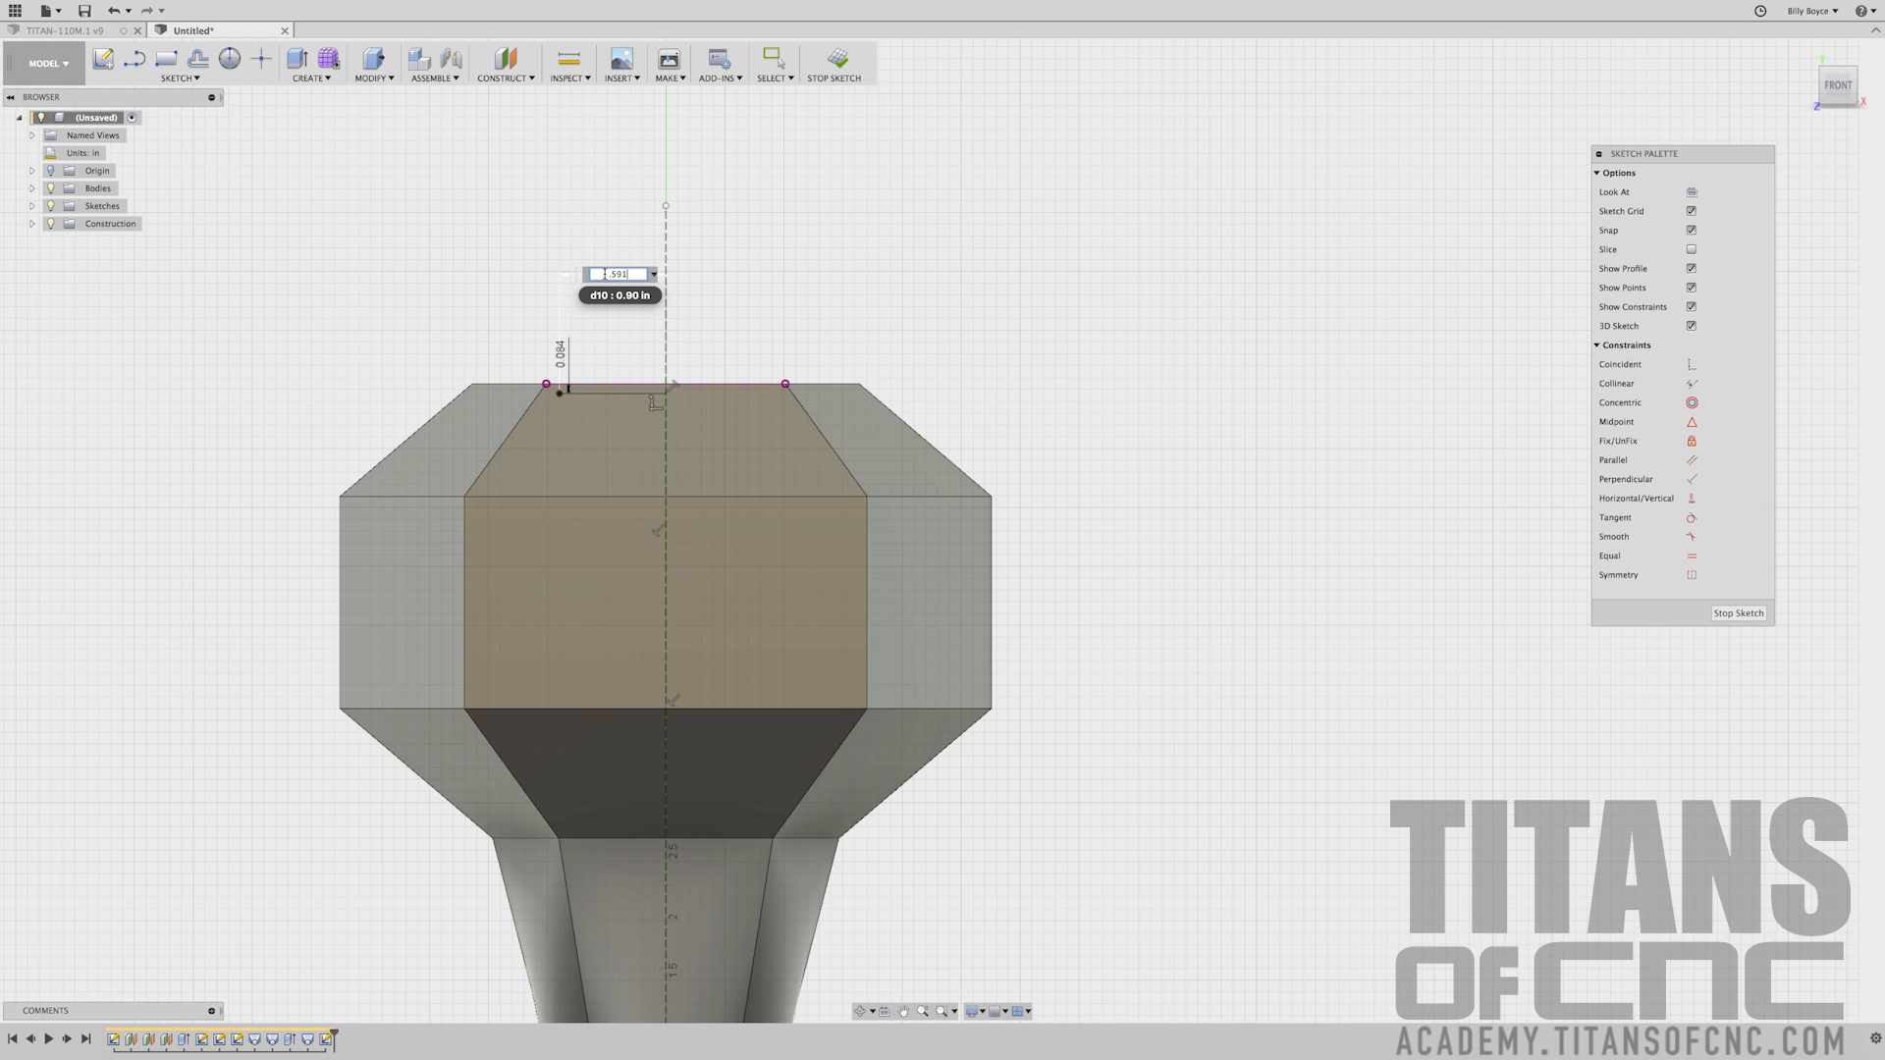
pyautogui.press('Return')
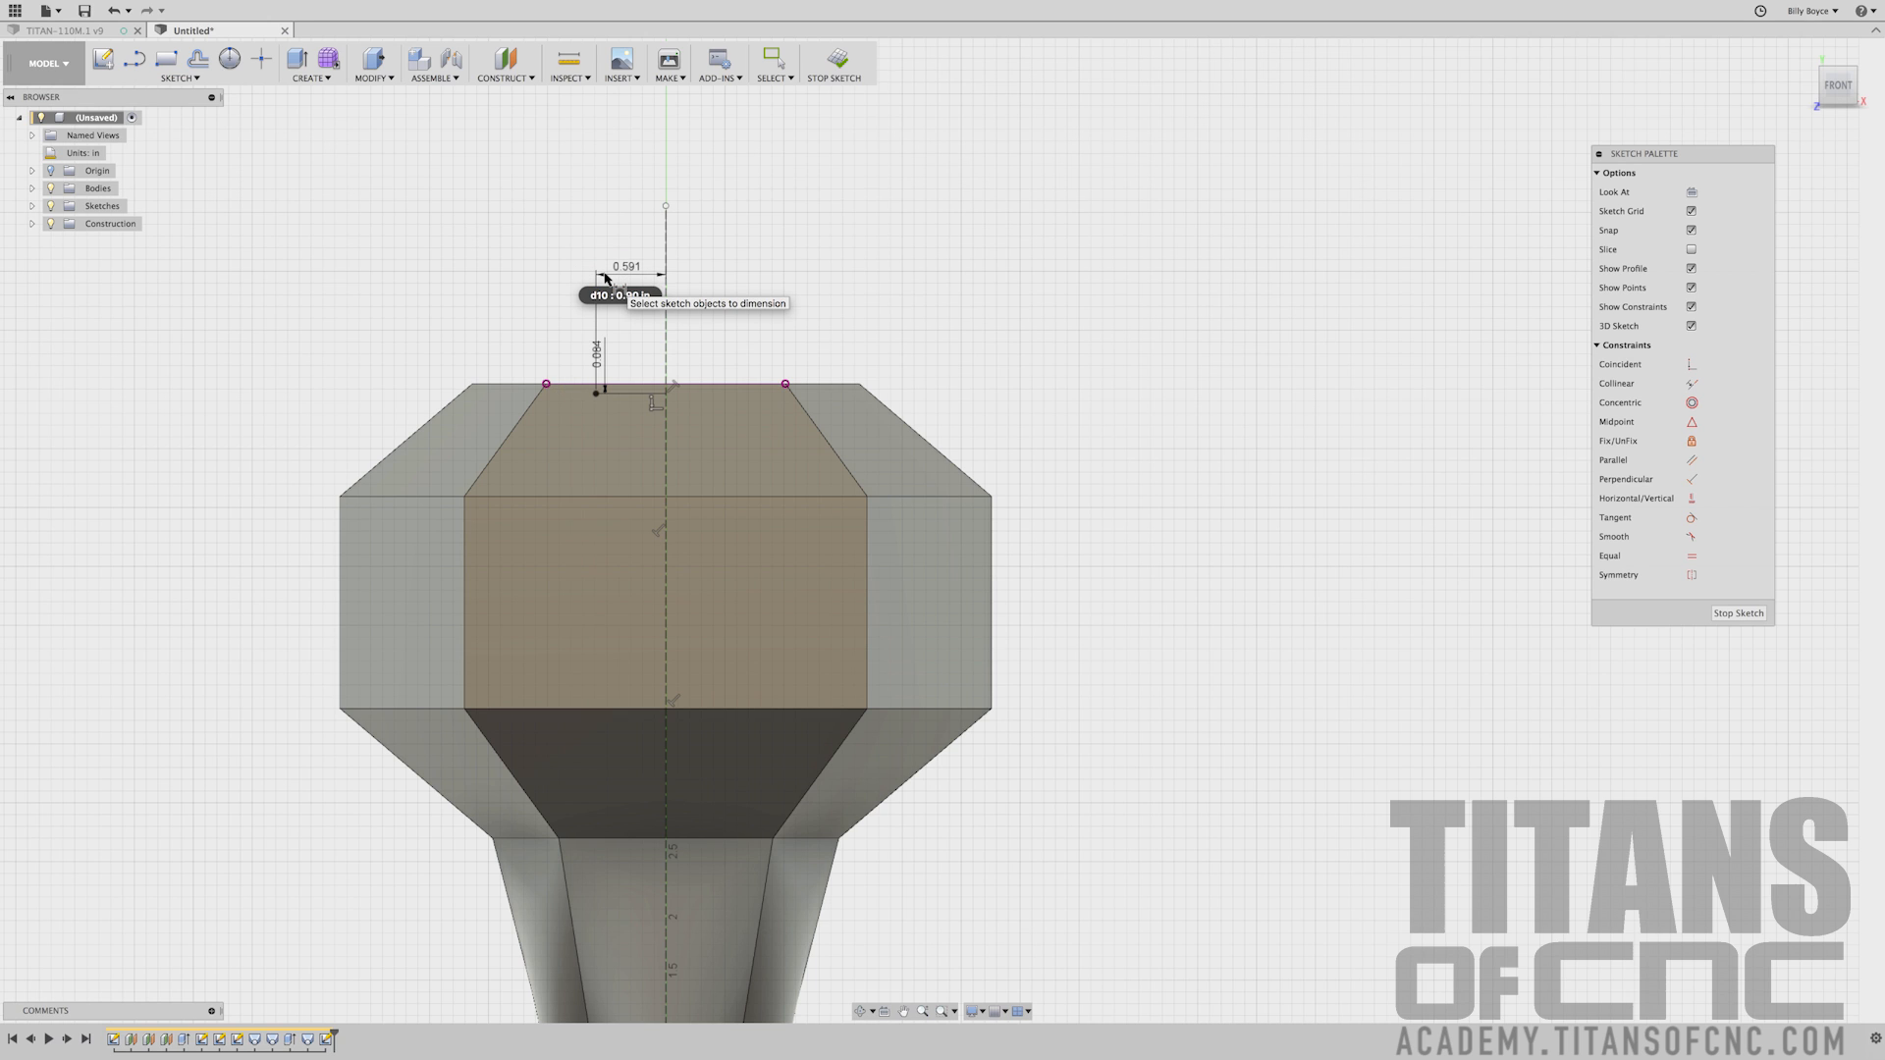
# Draw the rest of the half profile with connected lines: outward diagonal, vertical side, inward diagonal and a horizontal closing line to the centre line
pyautogui.scroll(2, 478, 273)
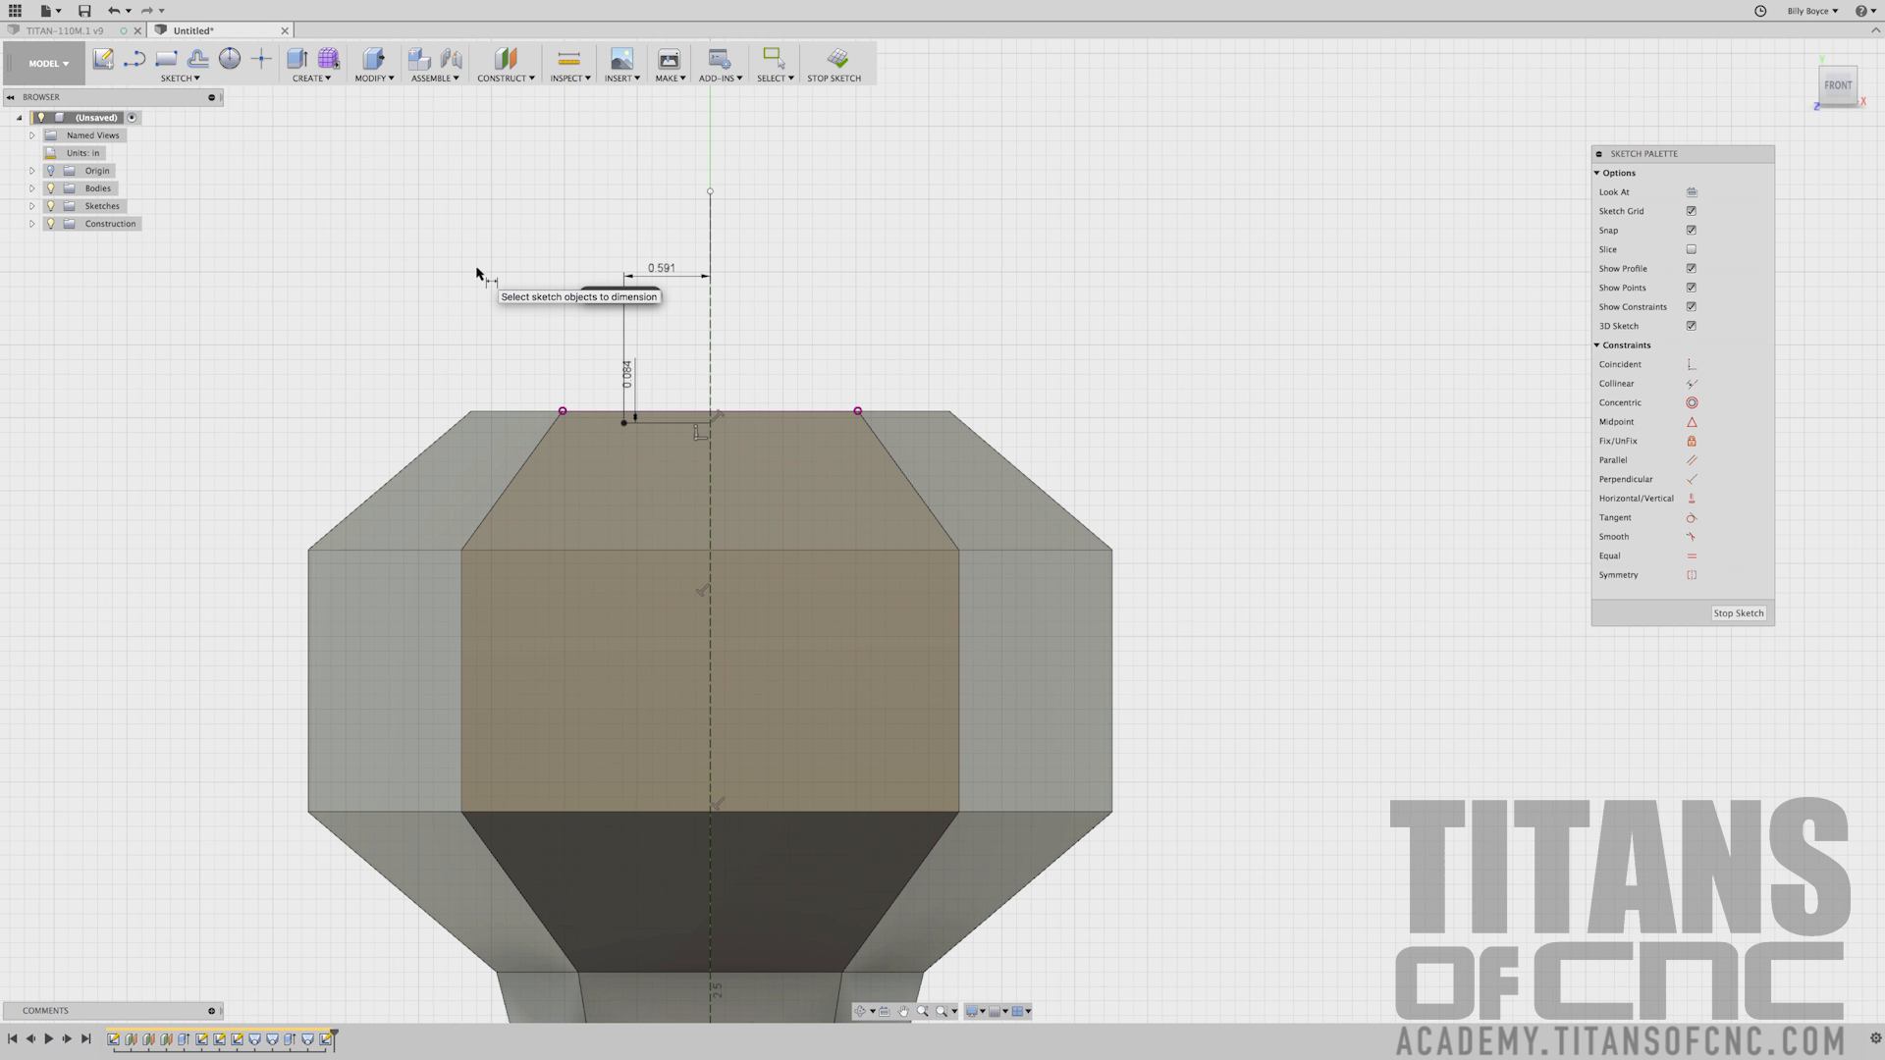
pyautogui.press('l')
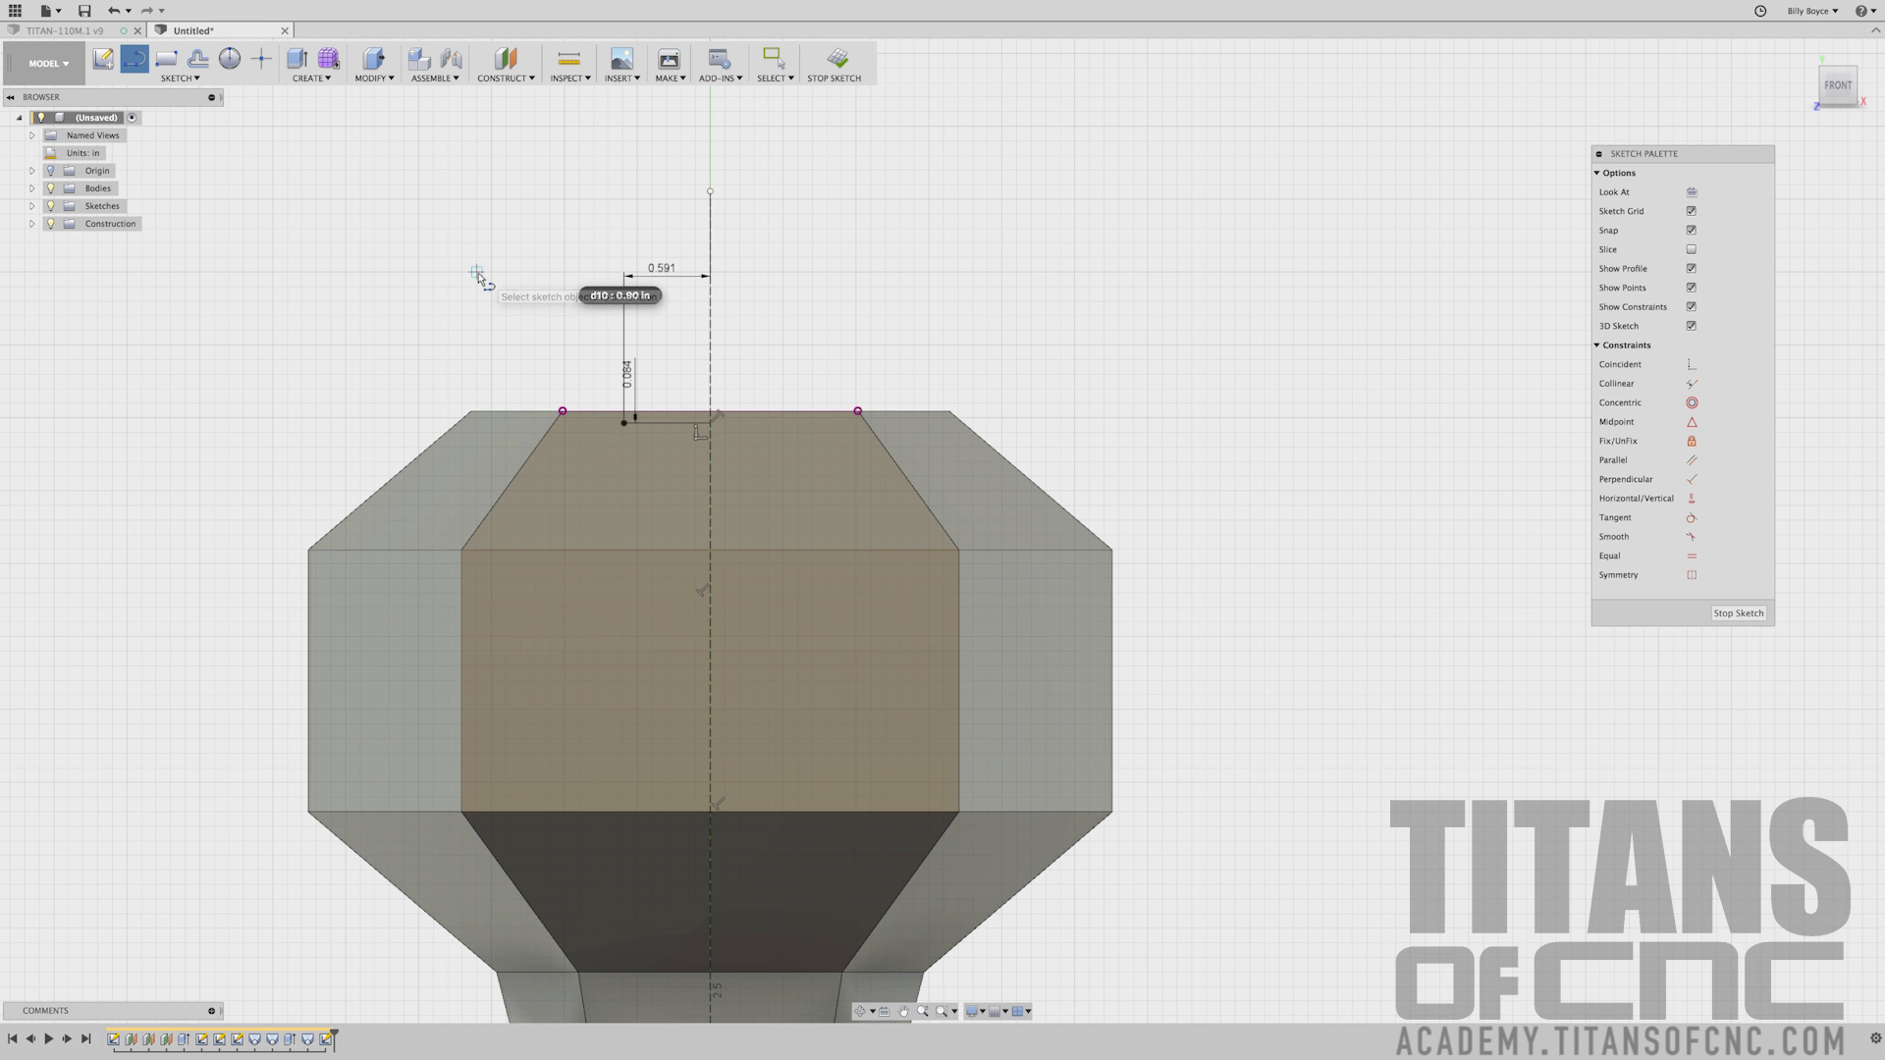
pyautogui.scroll(1, 622, 440)
pyautogui.scroll(1, 622, 420)
pyautogui.click(622, 420)
pyautogui.click(484, 598)
pyautogui.scroll(-3, 484, 598)
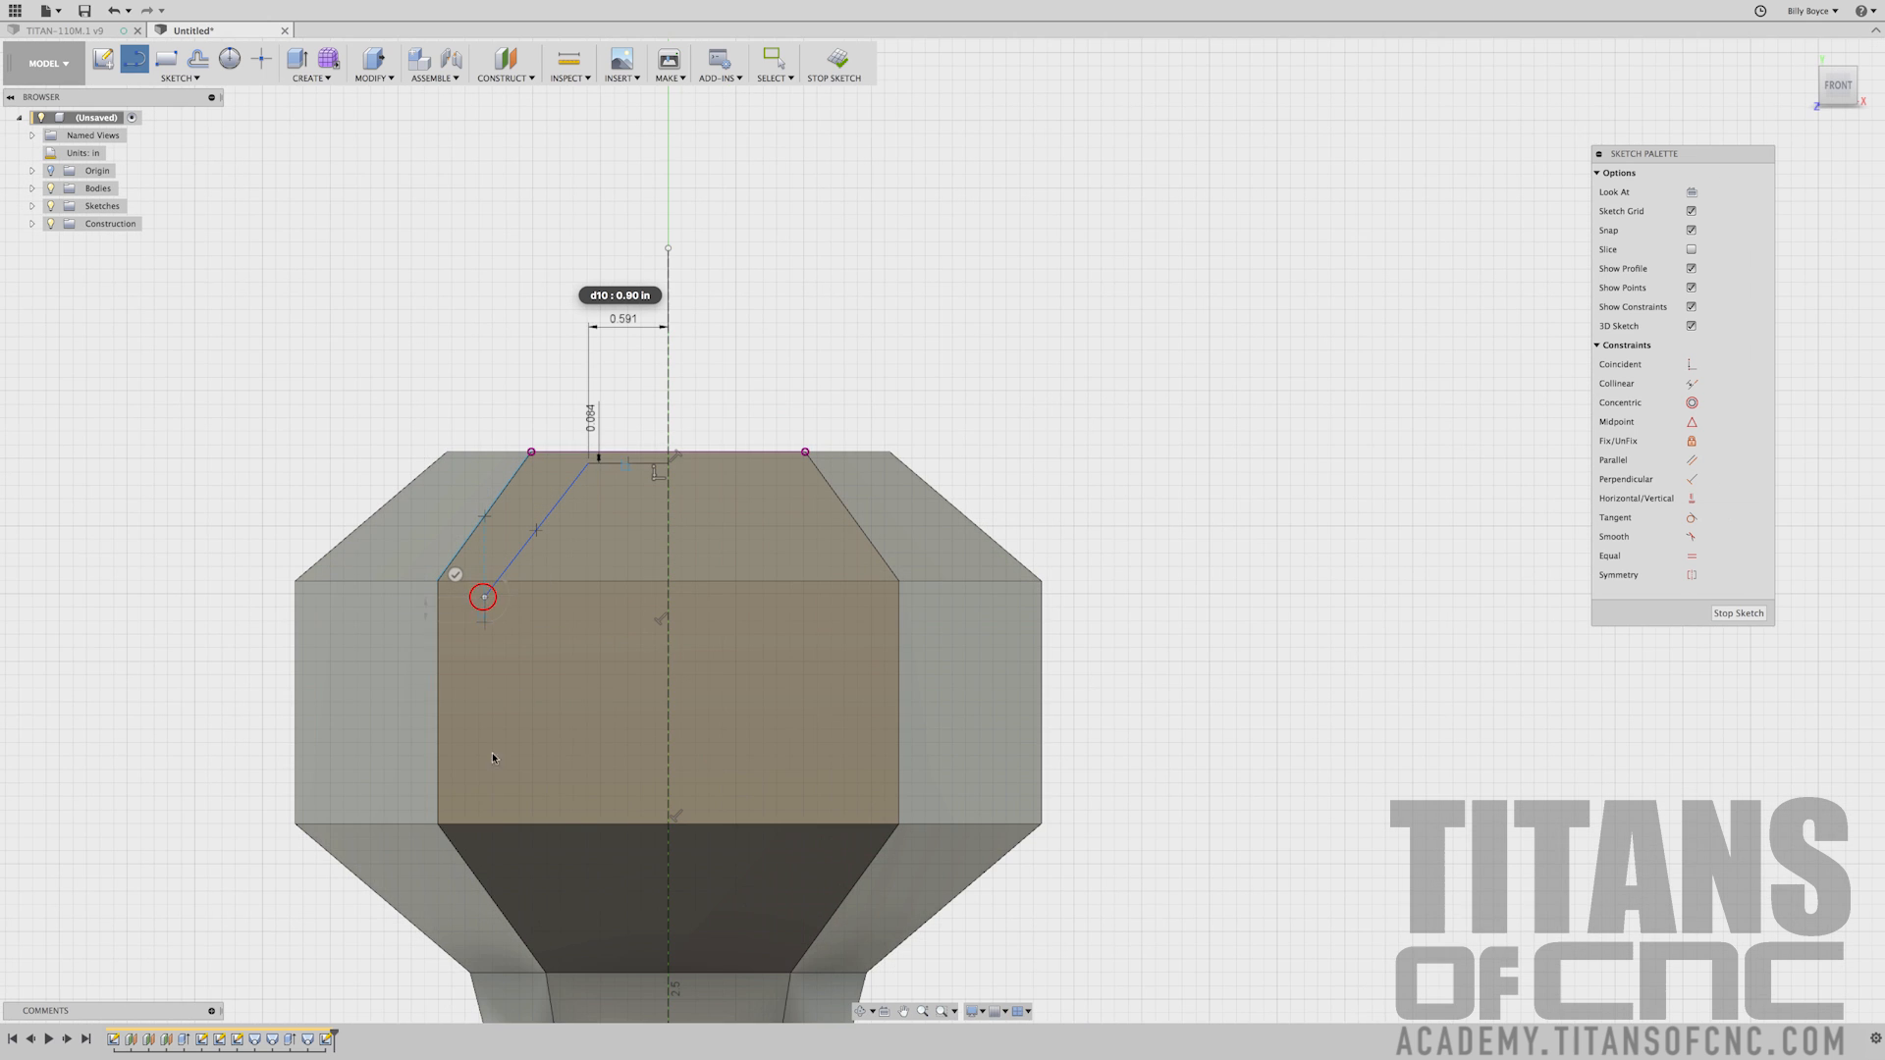
pyautogui.click(485, 840)
pyautogui.scroll(-2, 485, 839)
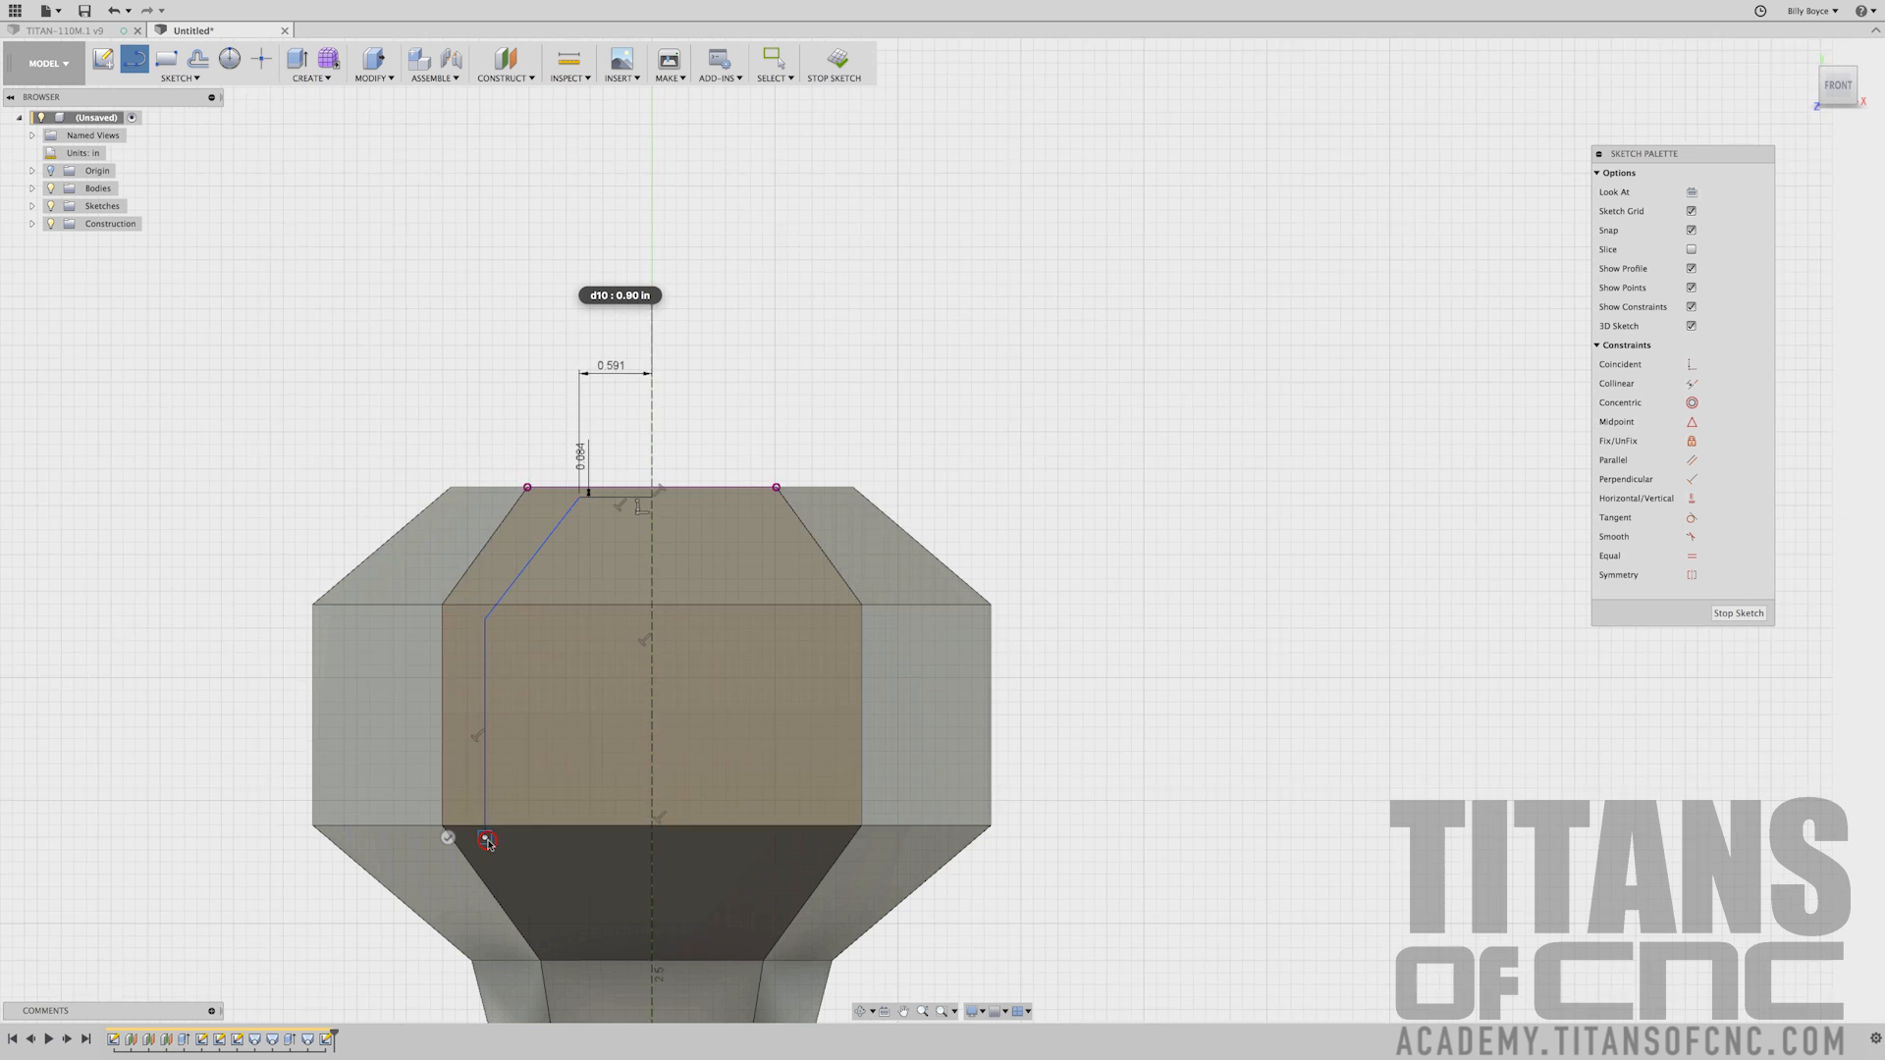
pyautogui.click(583, 990)
pyautogui.click(622, 994)
pyautogui.press('Escape')
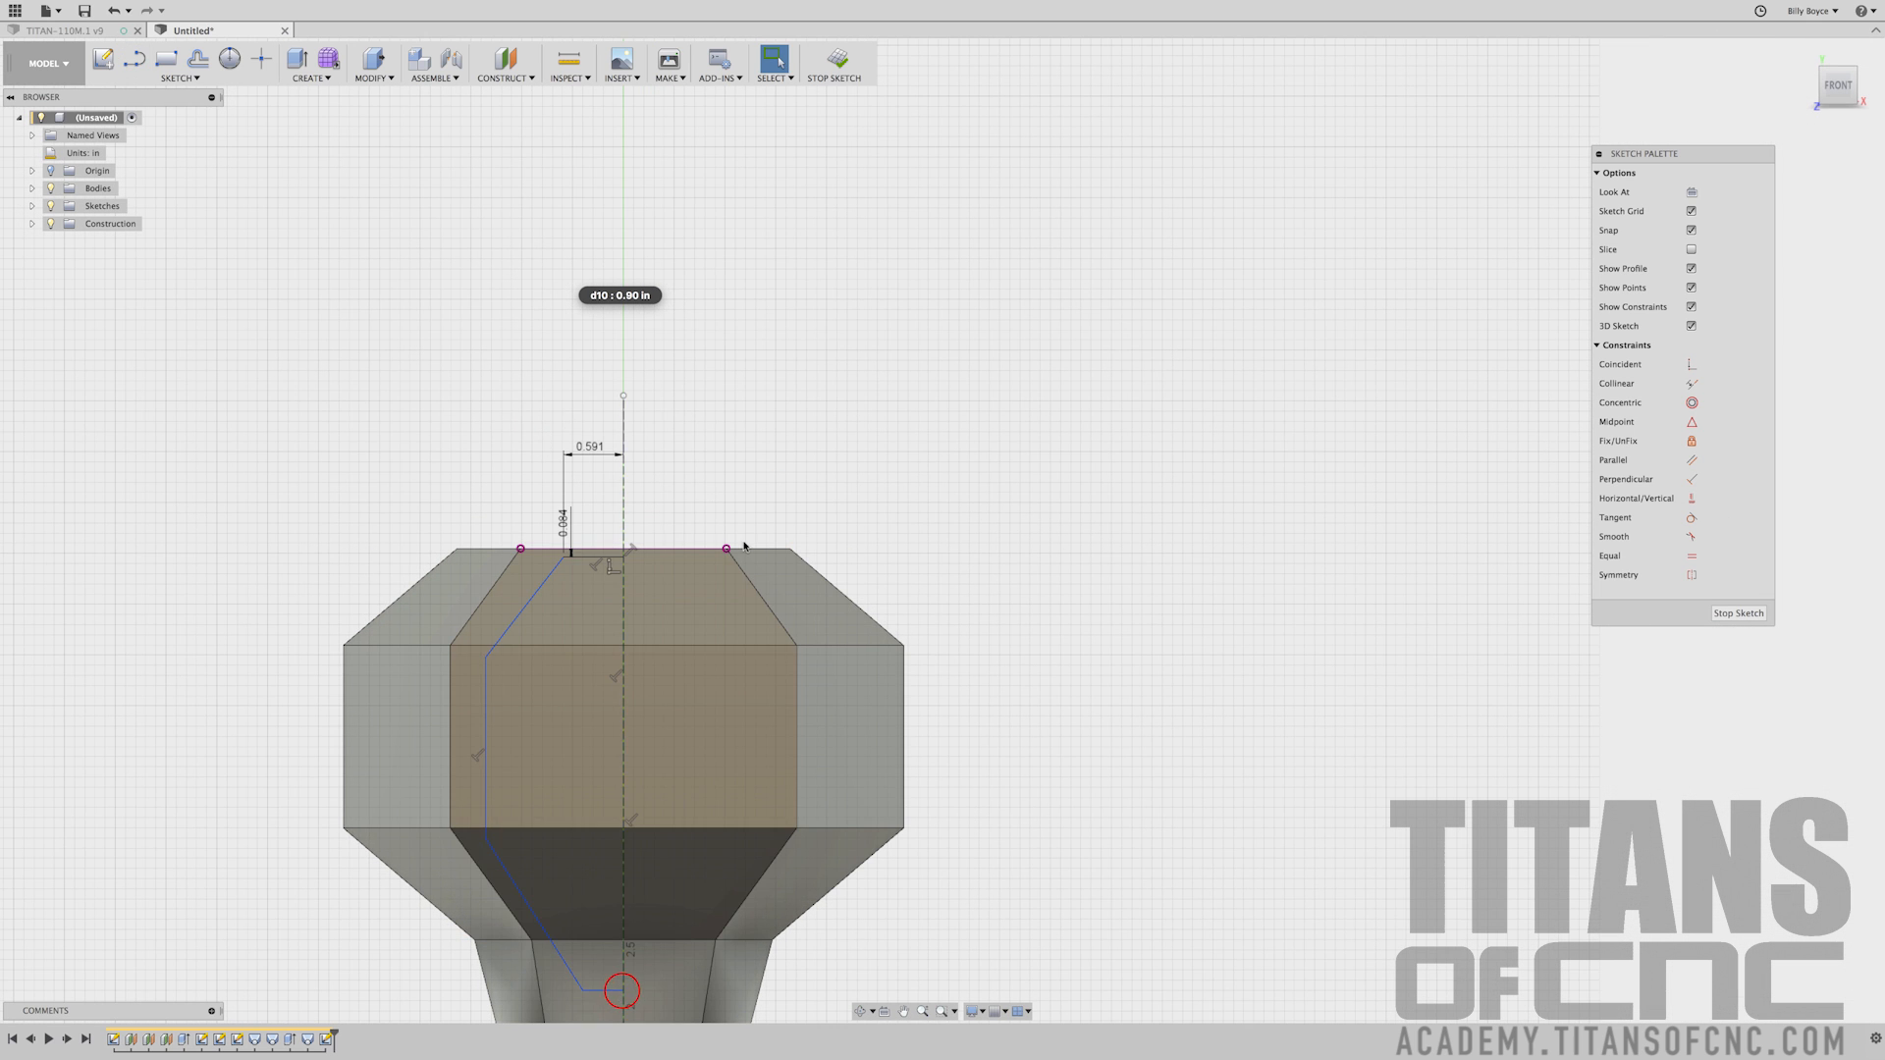
# Dimension the profile's vertical side line 1.287 in from the centre line
pyautogui.scroll(-3, 622, 550)
pyautogui.scroll(4, 693, 748)
pyautogui.scroll(2, 693, 748)
pyautogui.scroll(-3, 829, 703)
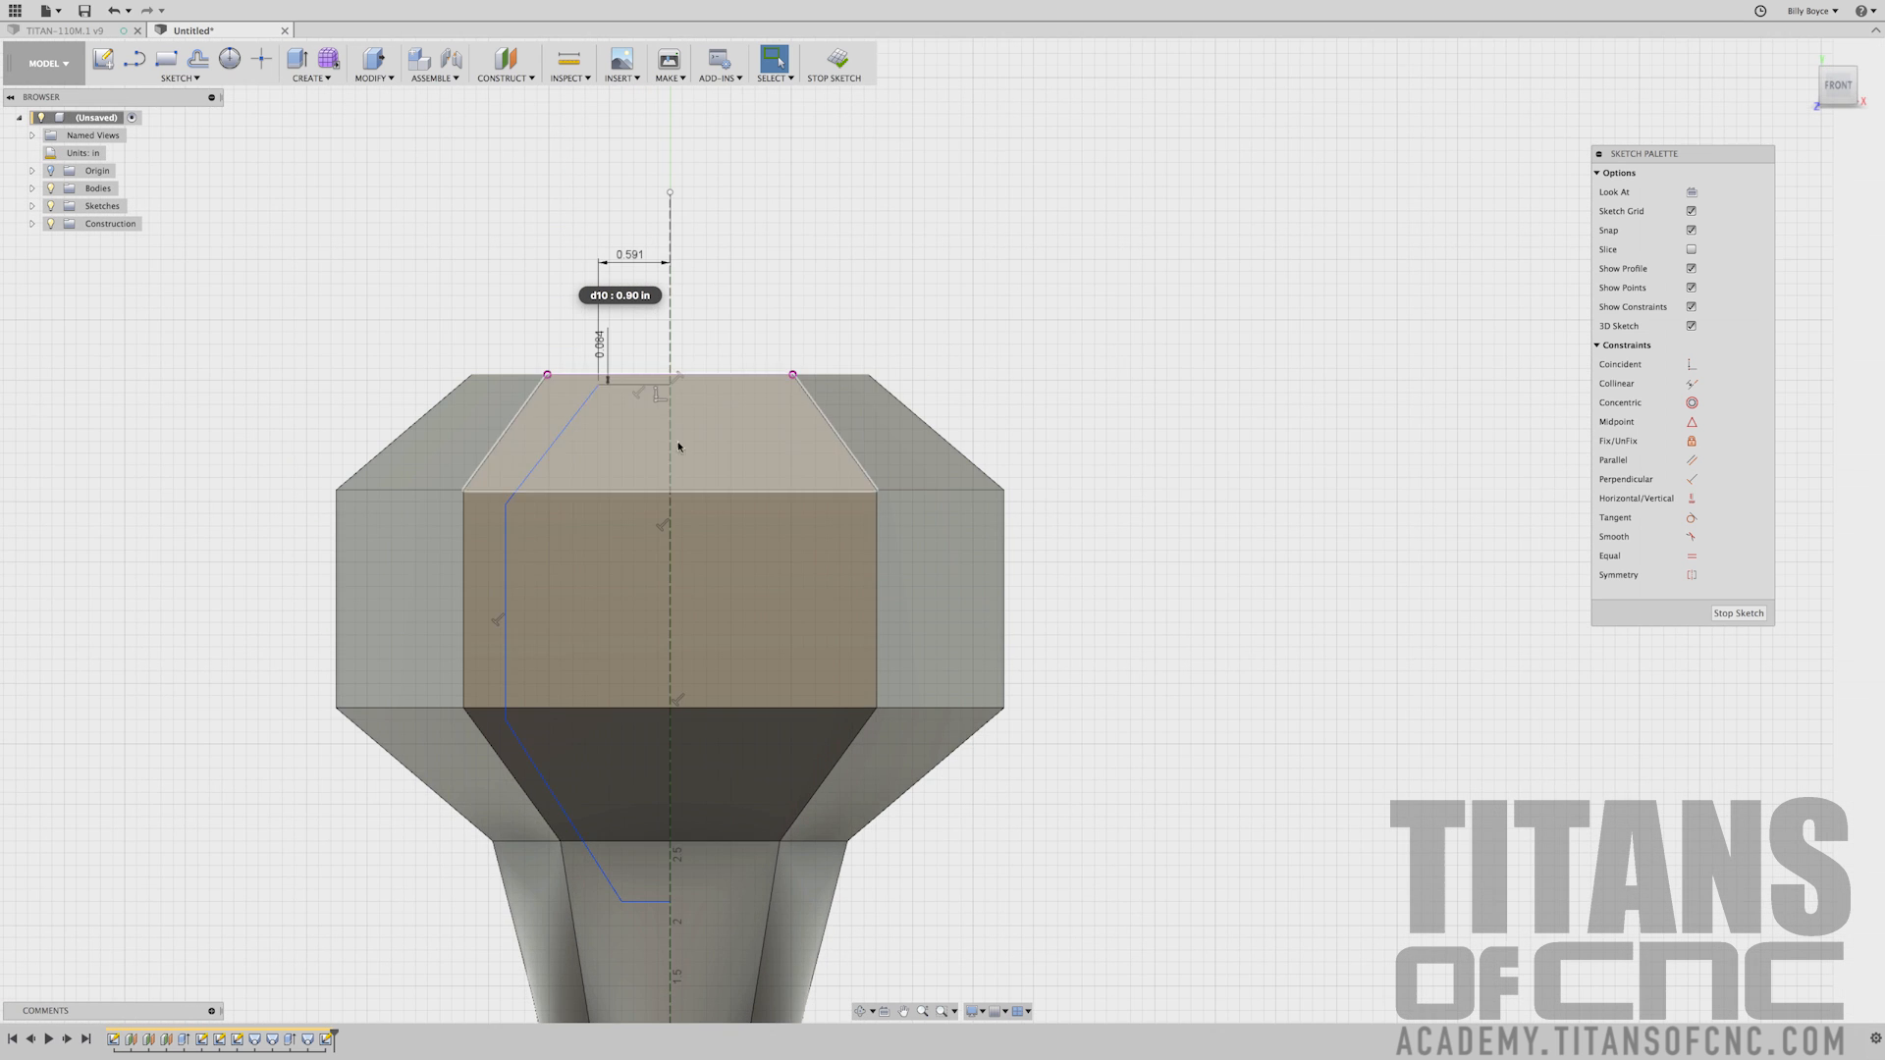
pyautogui.scroll(3, 562, 352)
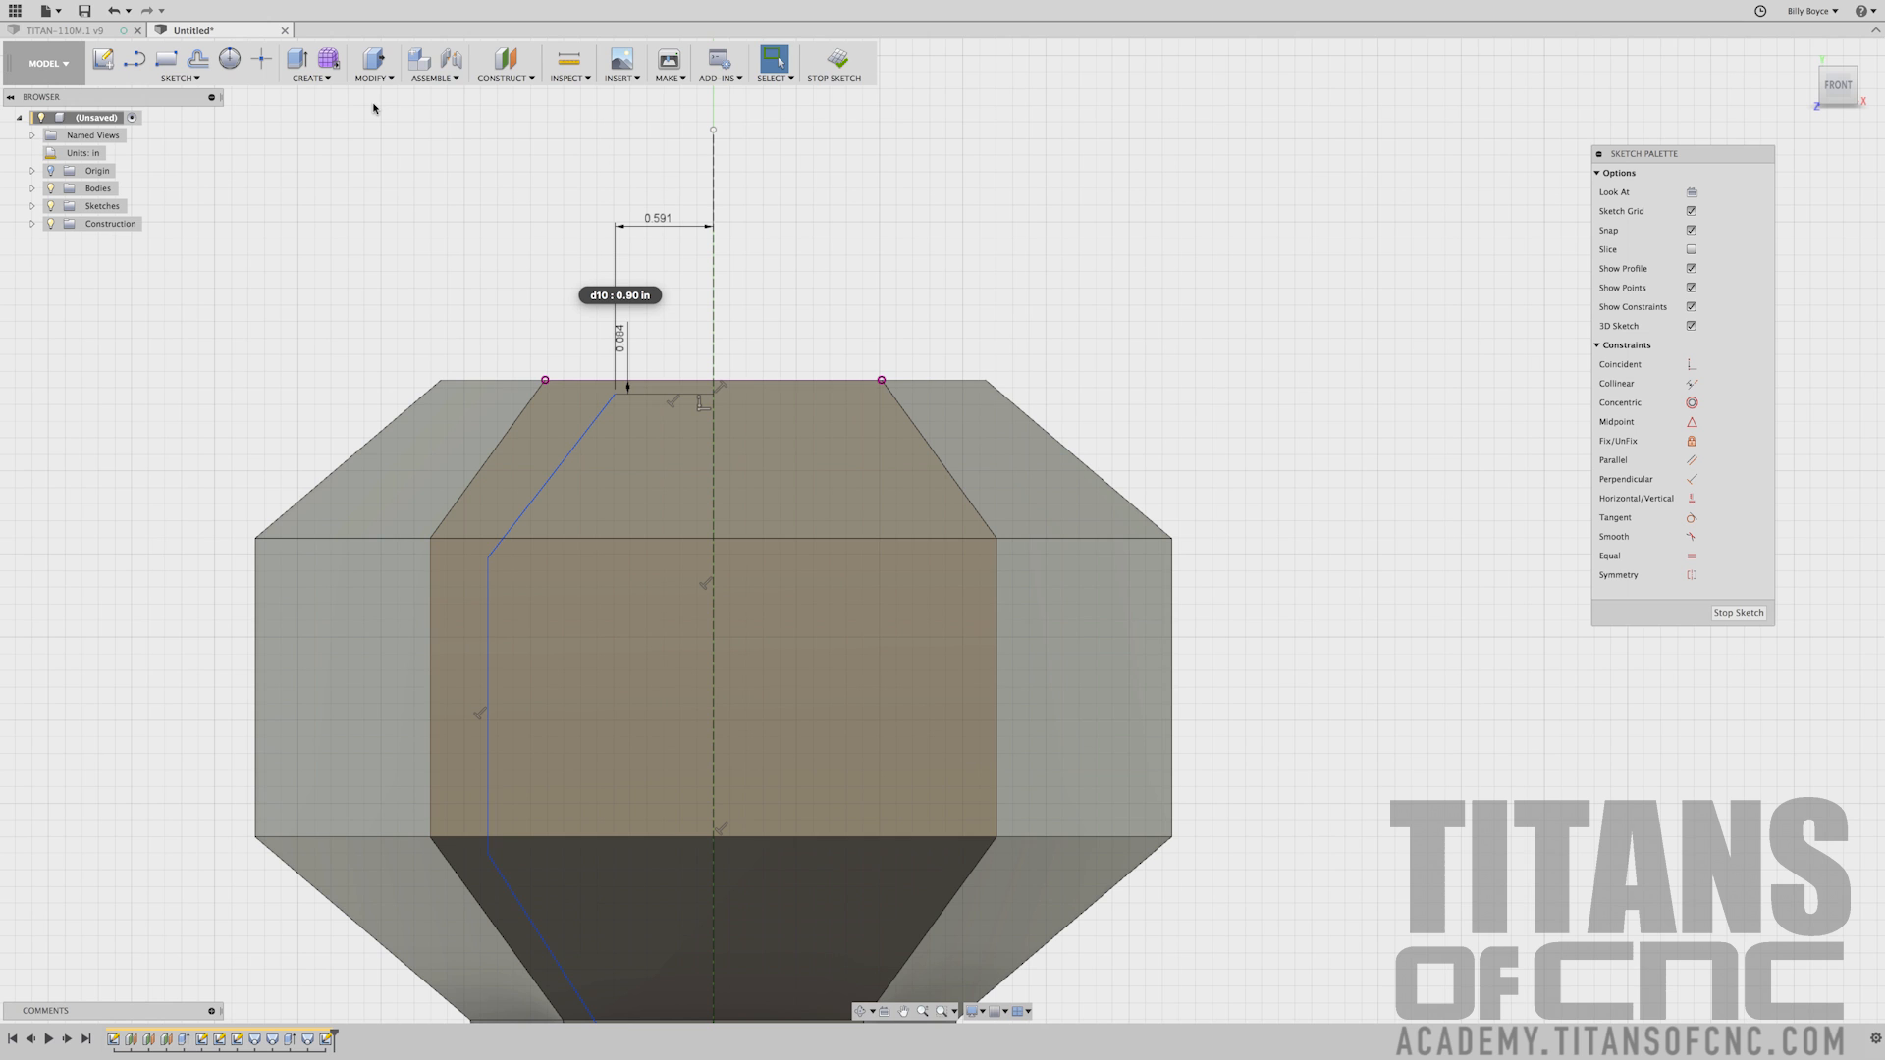
pyautogui.press('d')
pyautogui.click(487, 560)
pyautogui.click(714, 616)
pyautogui.scroll(-2, 713, 612)
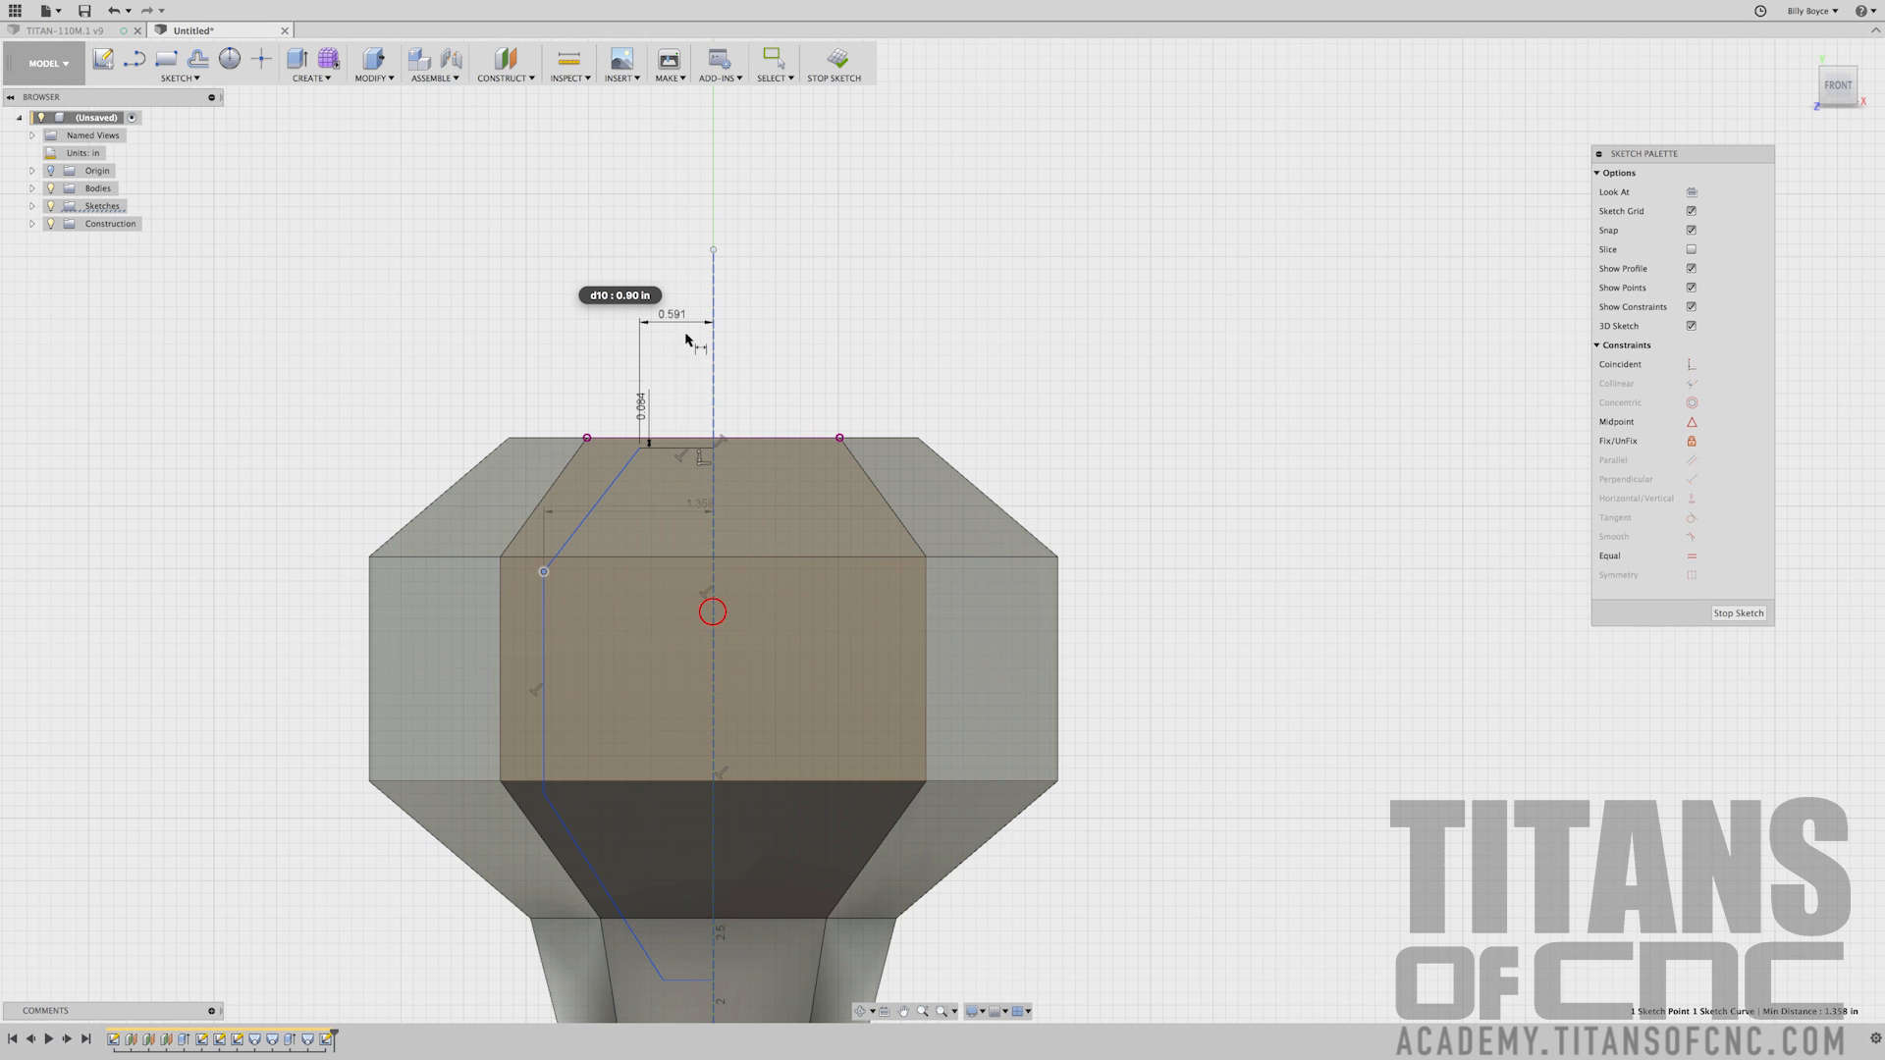
pyautogui.click(639, 269)
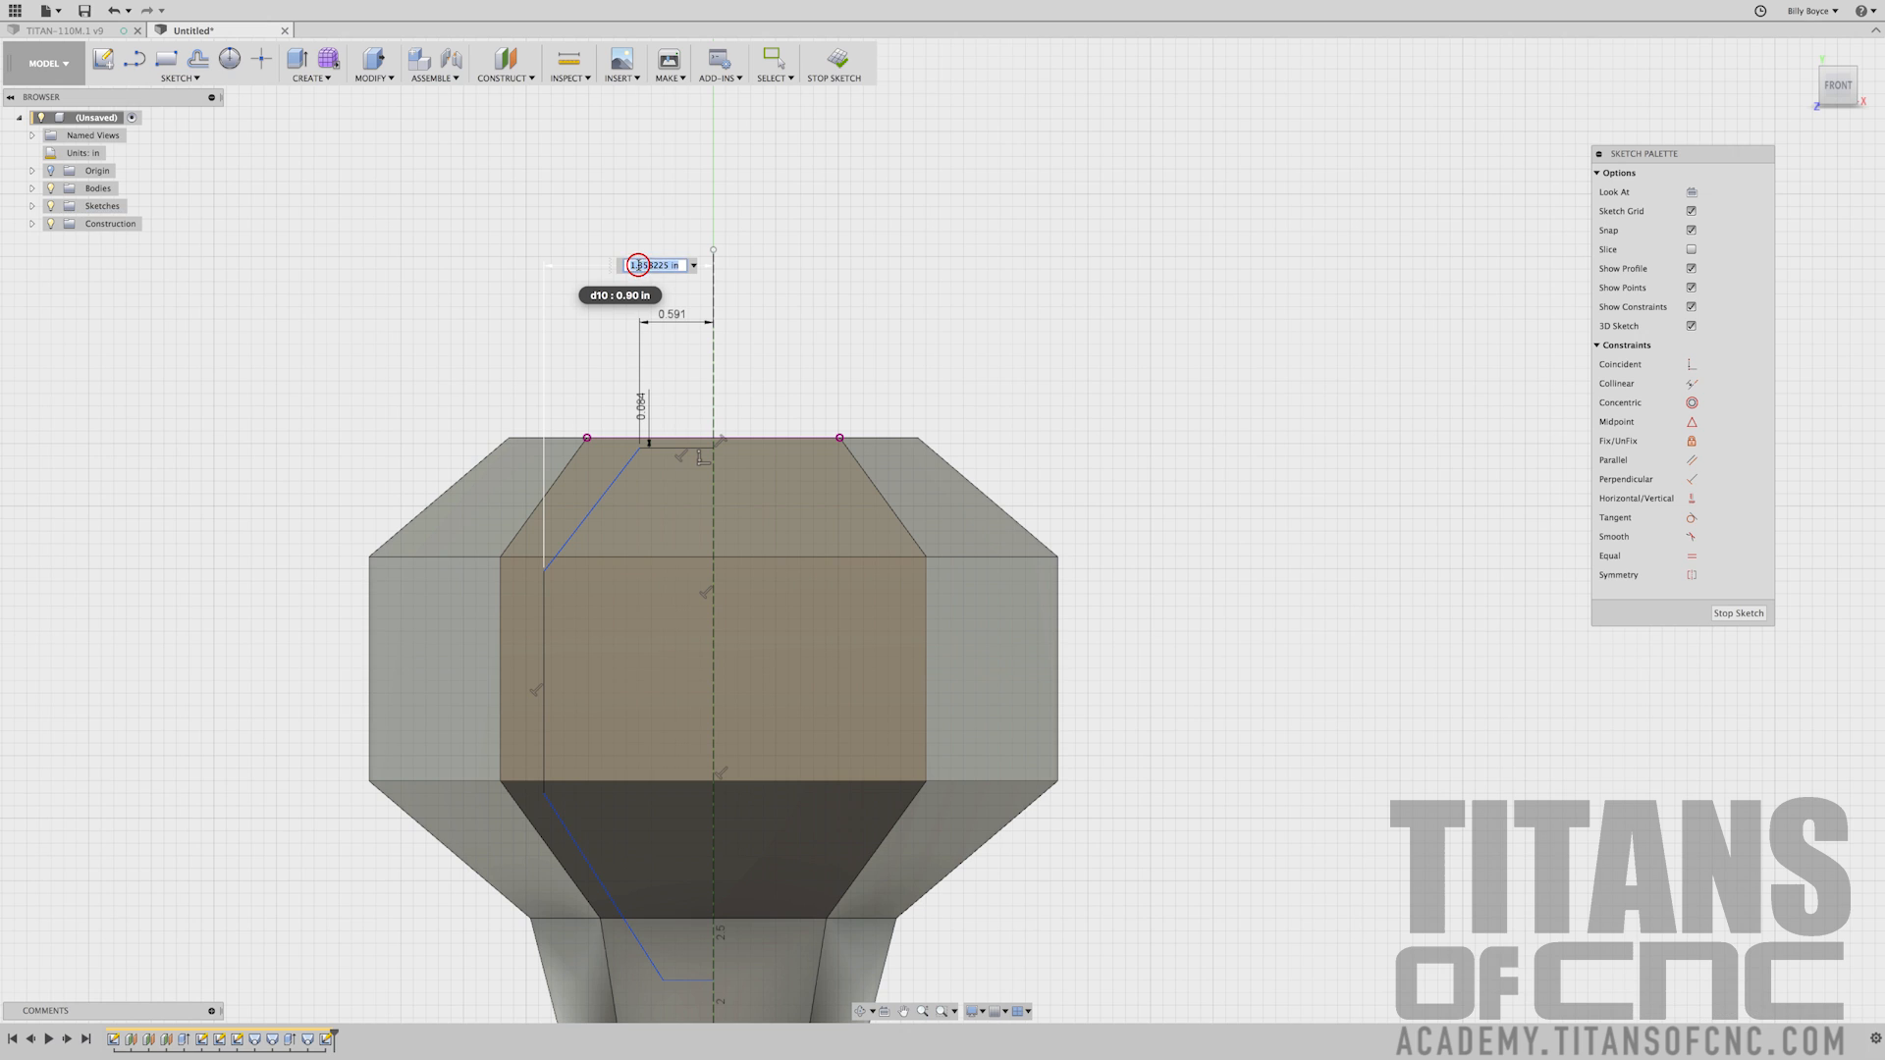
pyautogui.write('1.287')
pyautogui.press('Return')
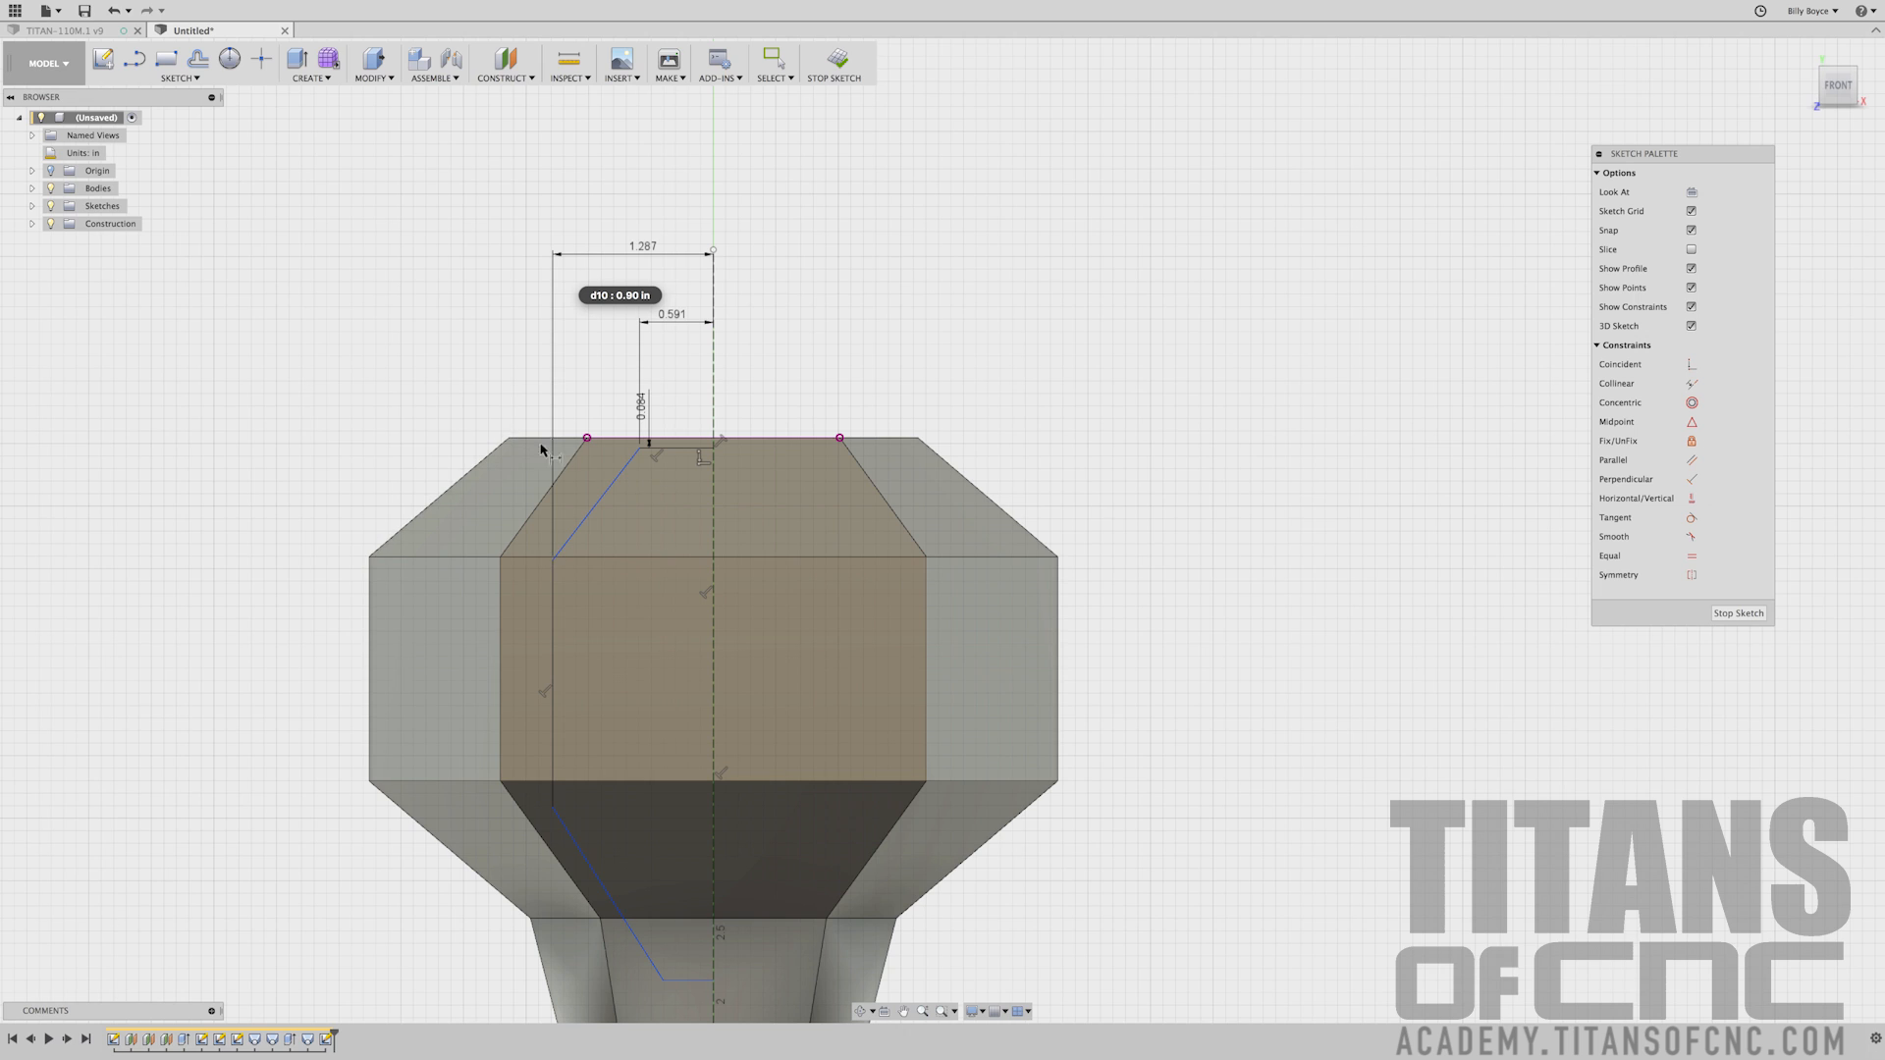
# Dimension the upper end of the profile's vertical side 1.042 in below the body's upper left corner
pyautogui.click(509, 439)
pyautogui.click(554, 566)
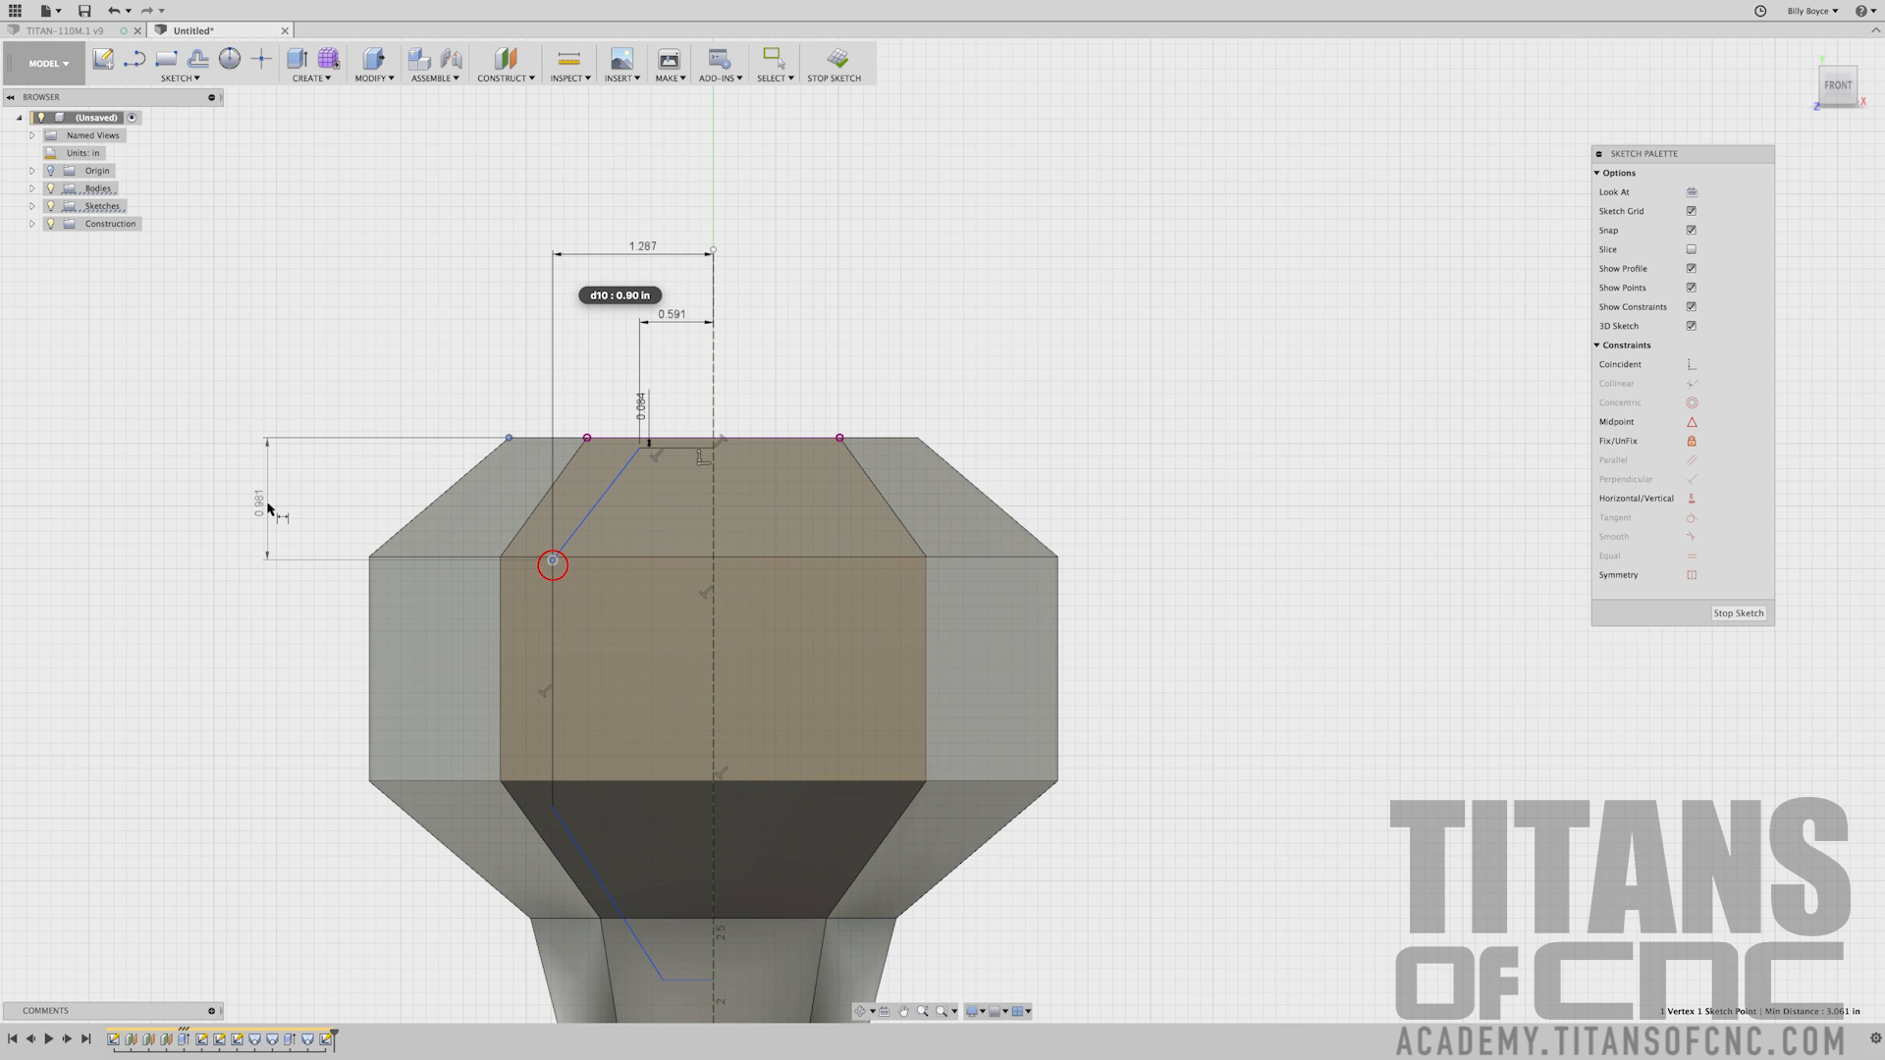
pyautogui.click(268, 508)
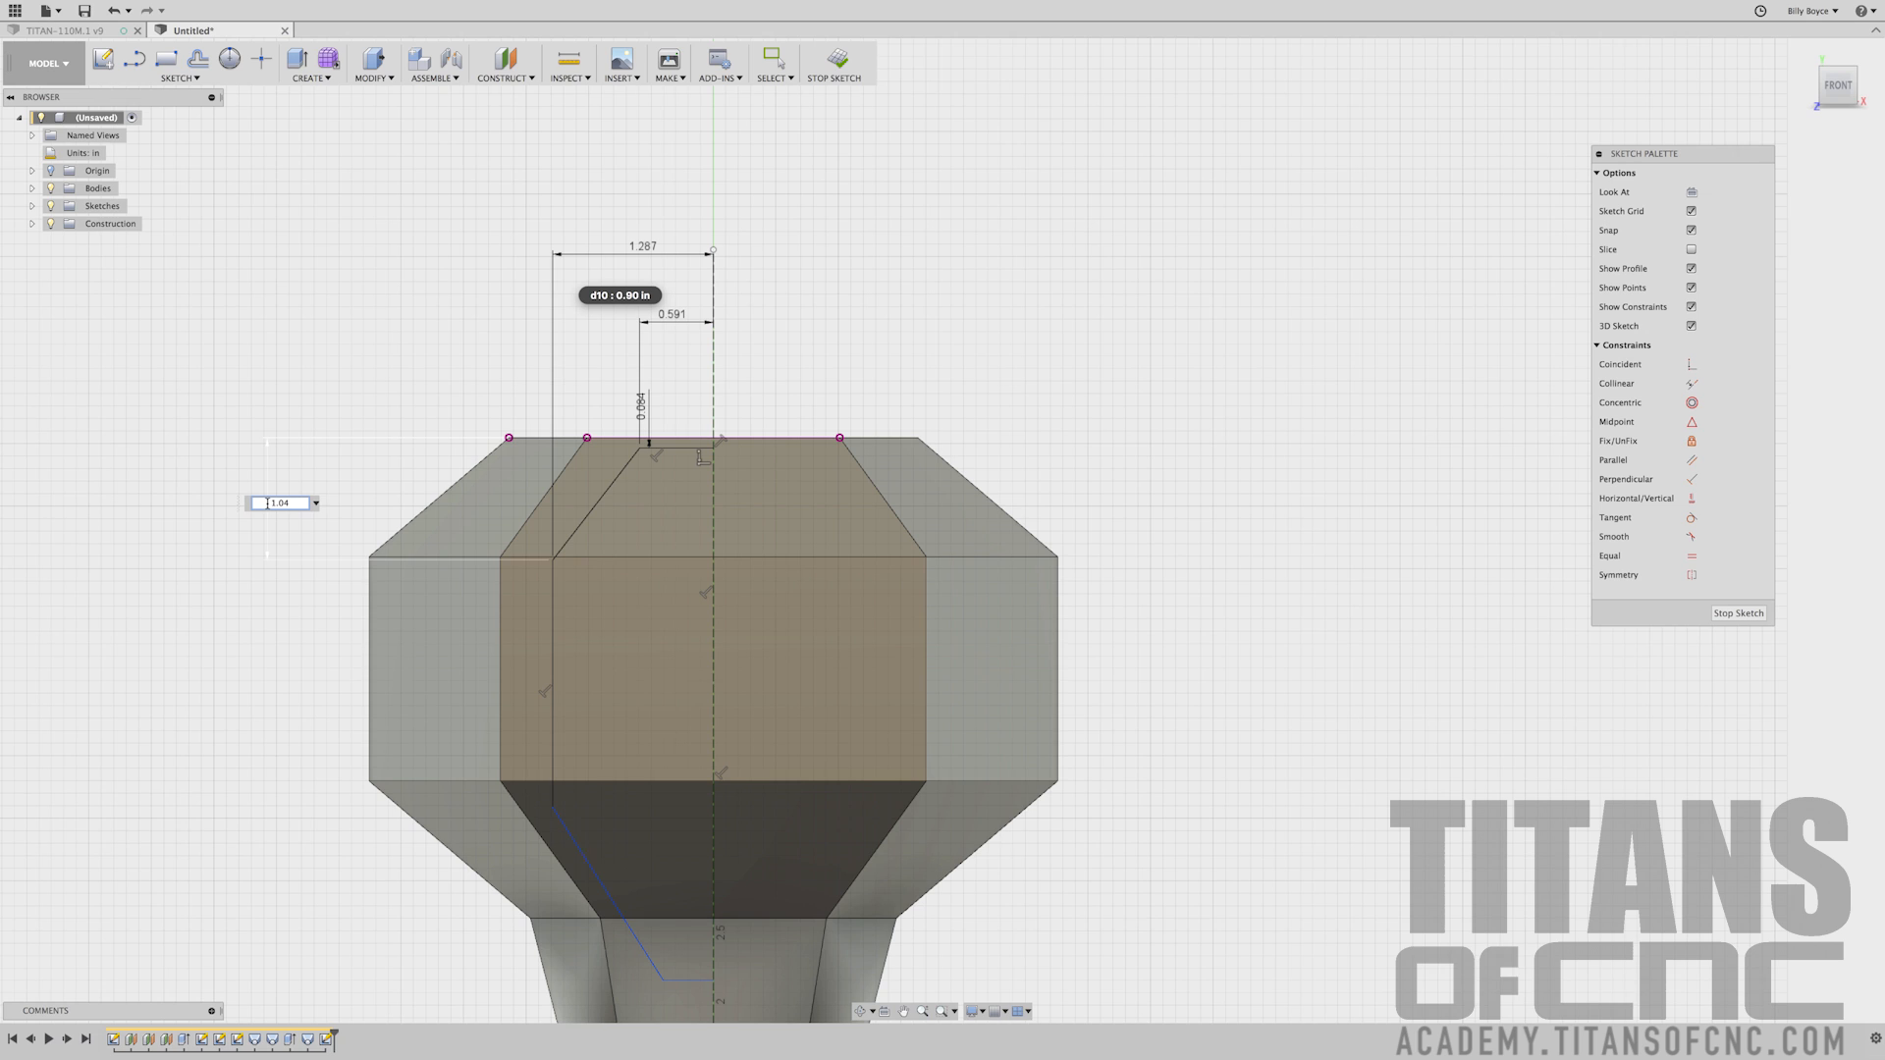
pyautogui.press('Return')
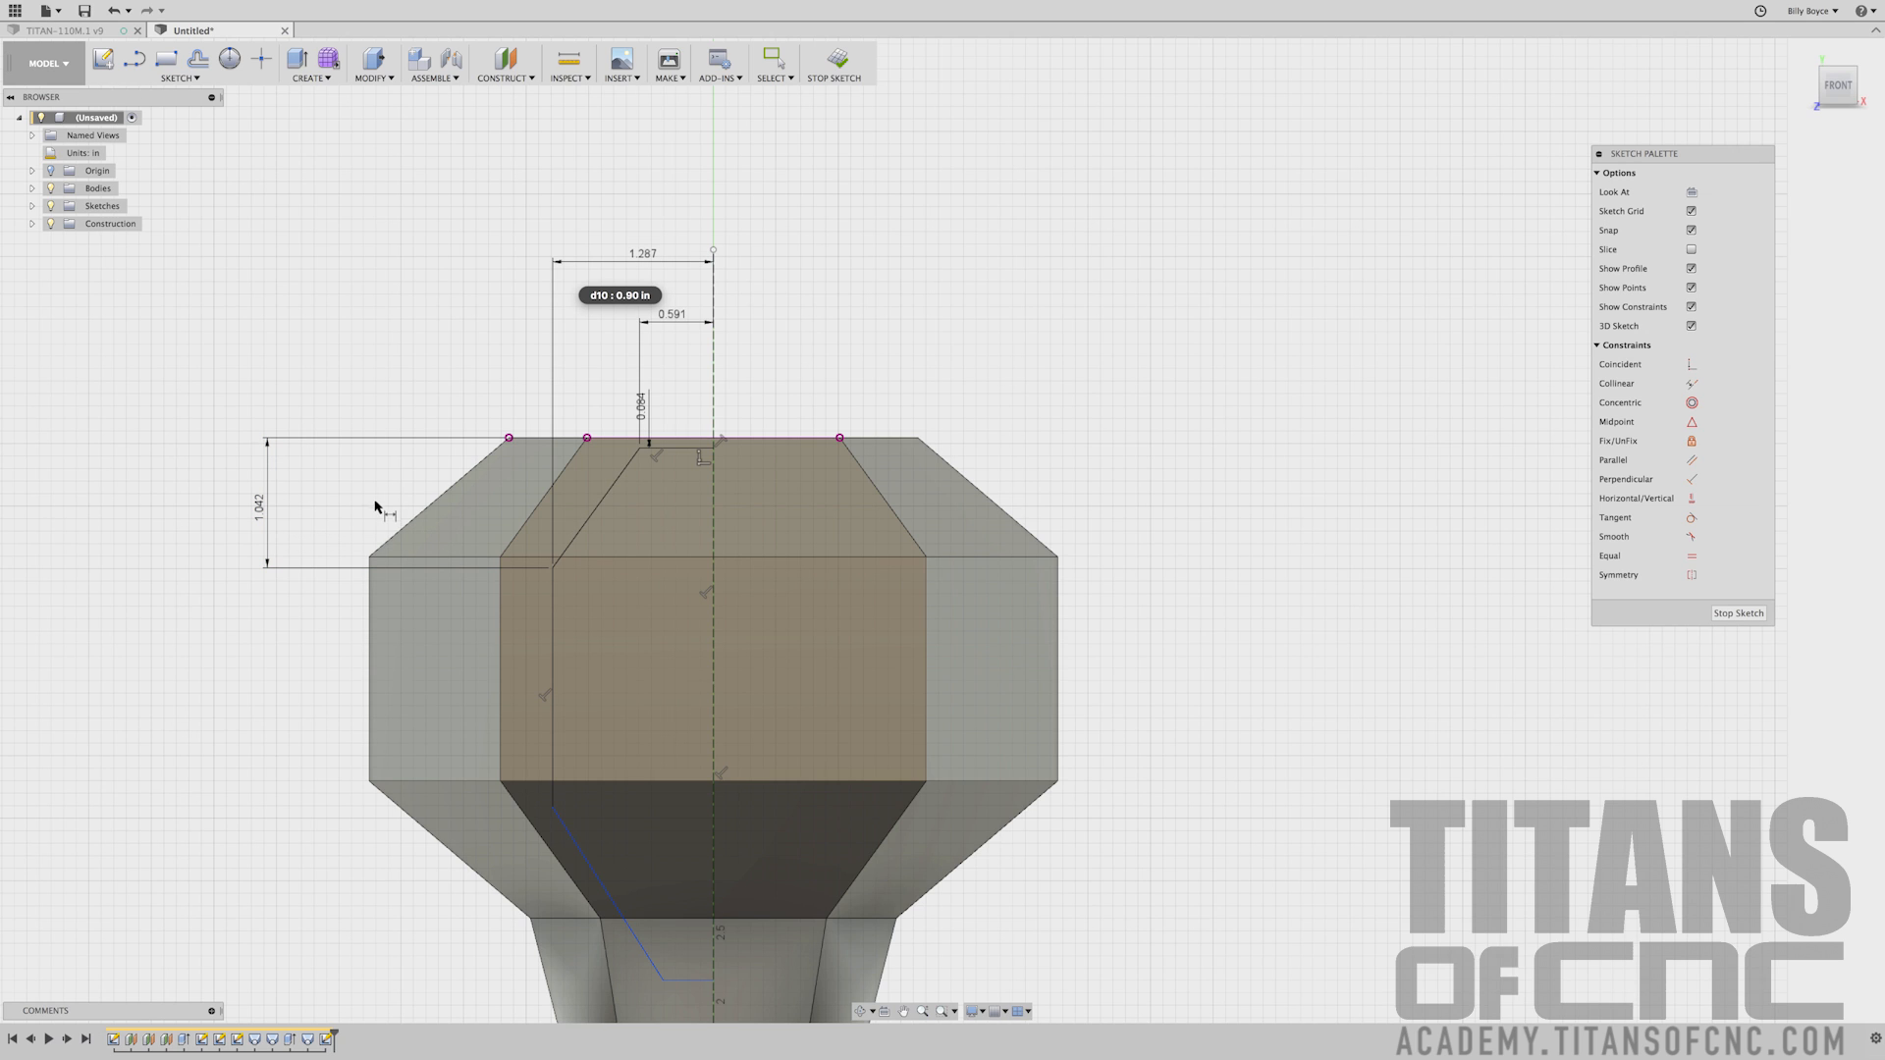
# Dimension the lower end of the profile's vertical side 2.662 in below the body's upper left corner
pyautogui.click(510, 439)
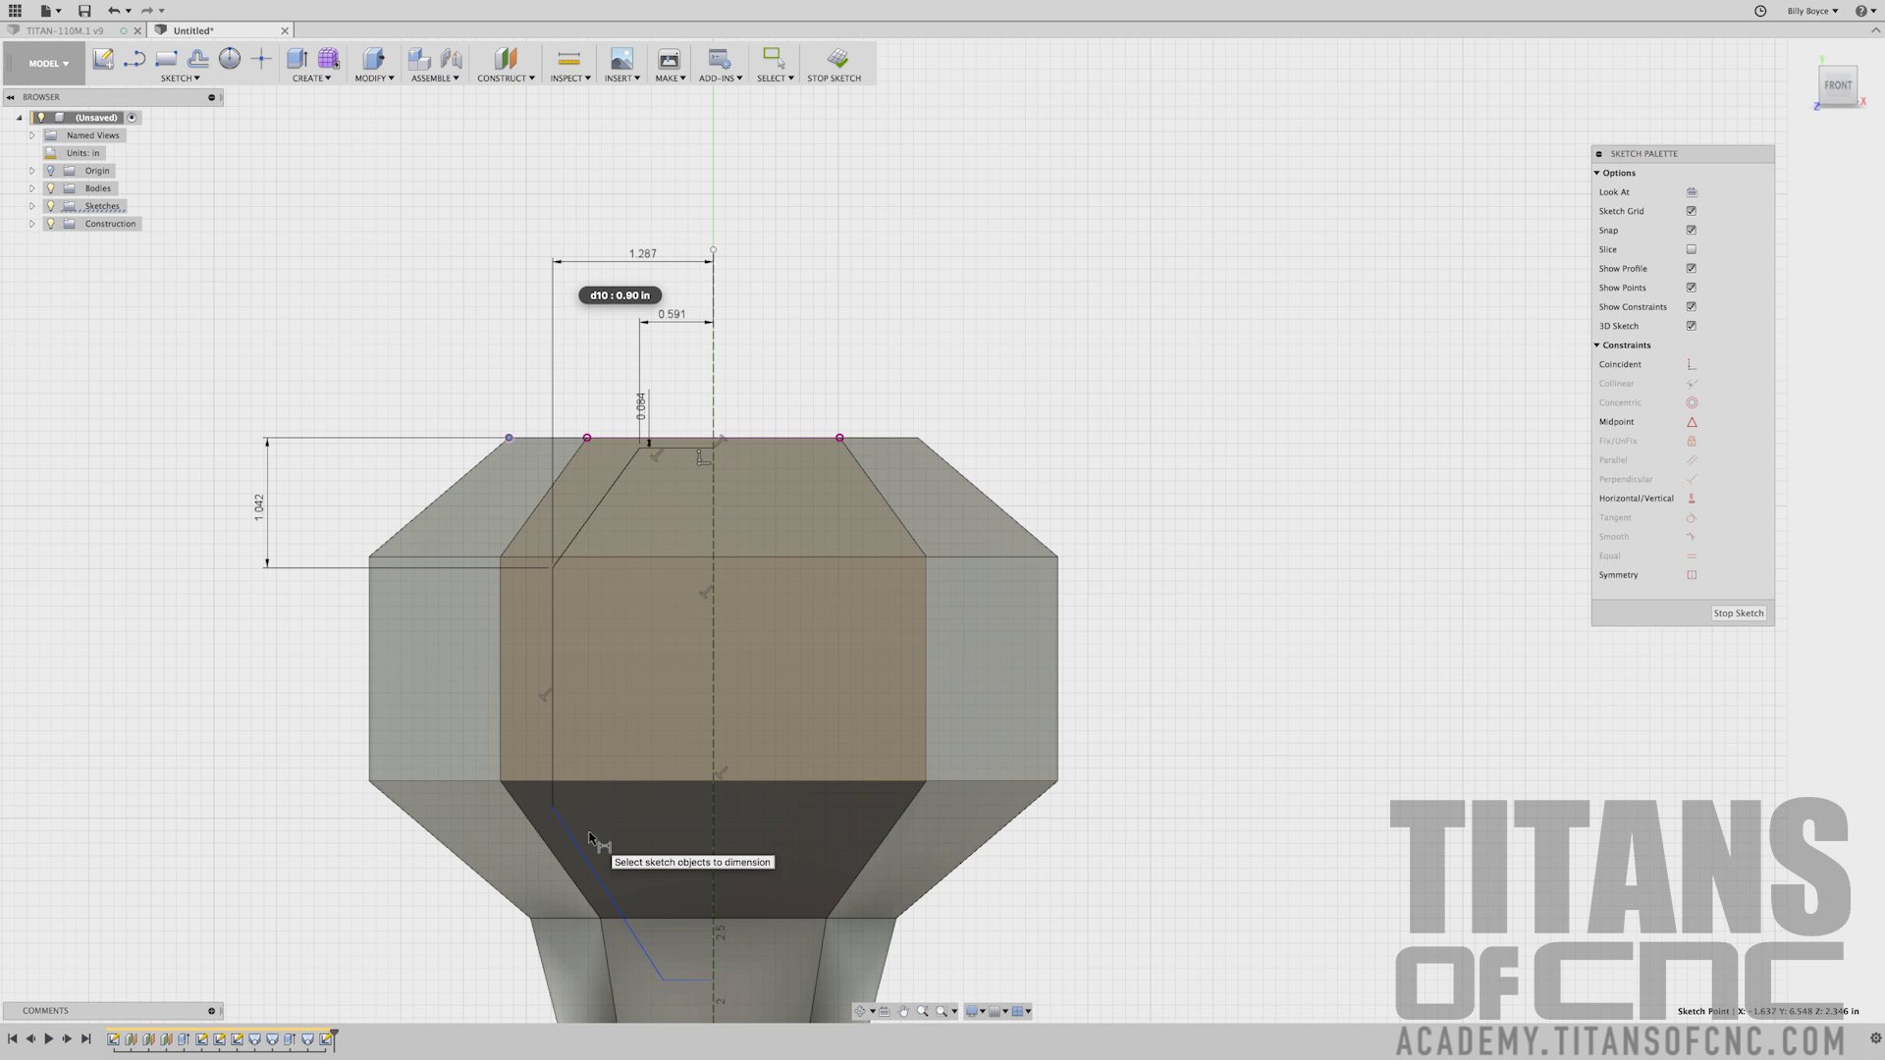
pyautogui.click(553, 808)
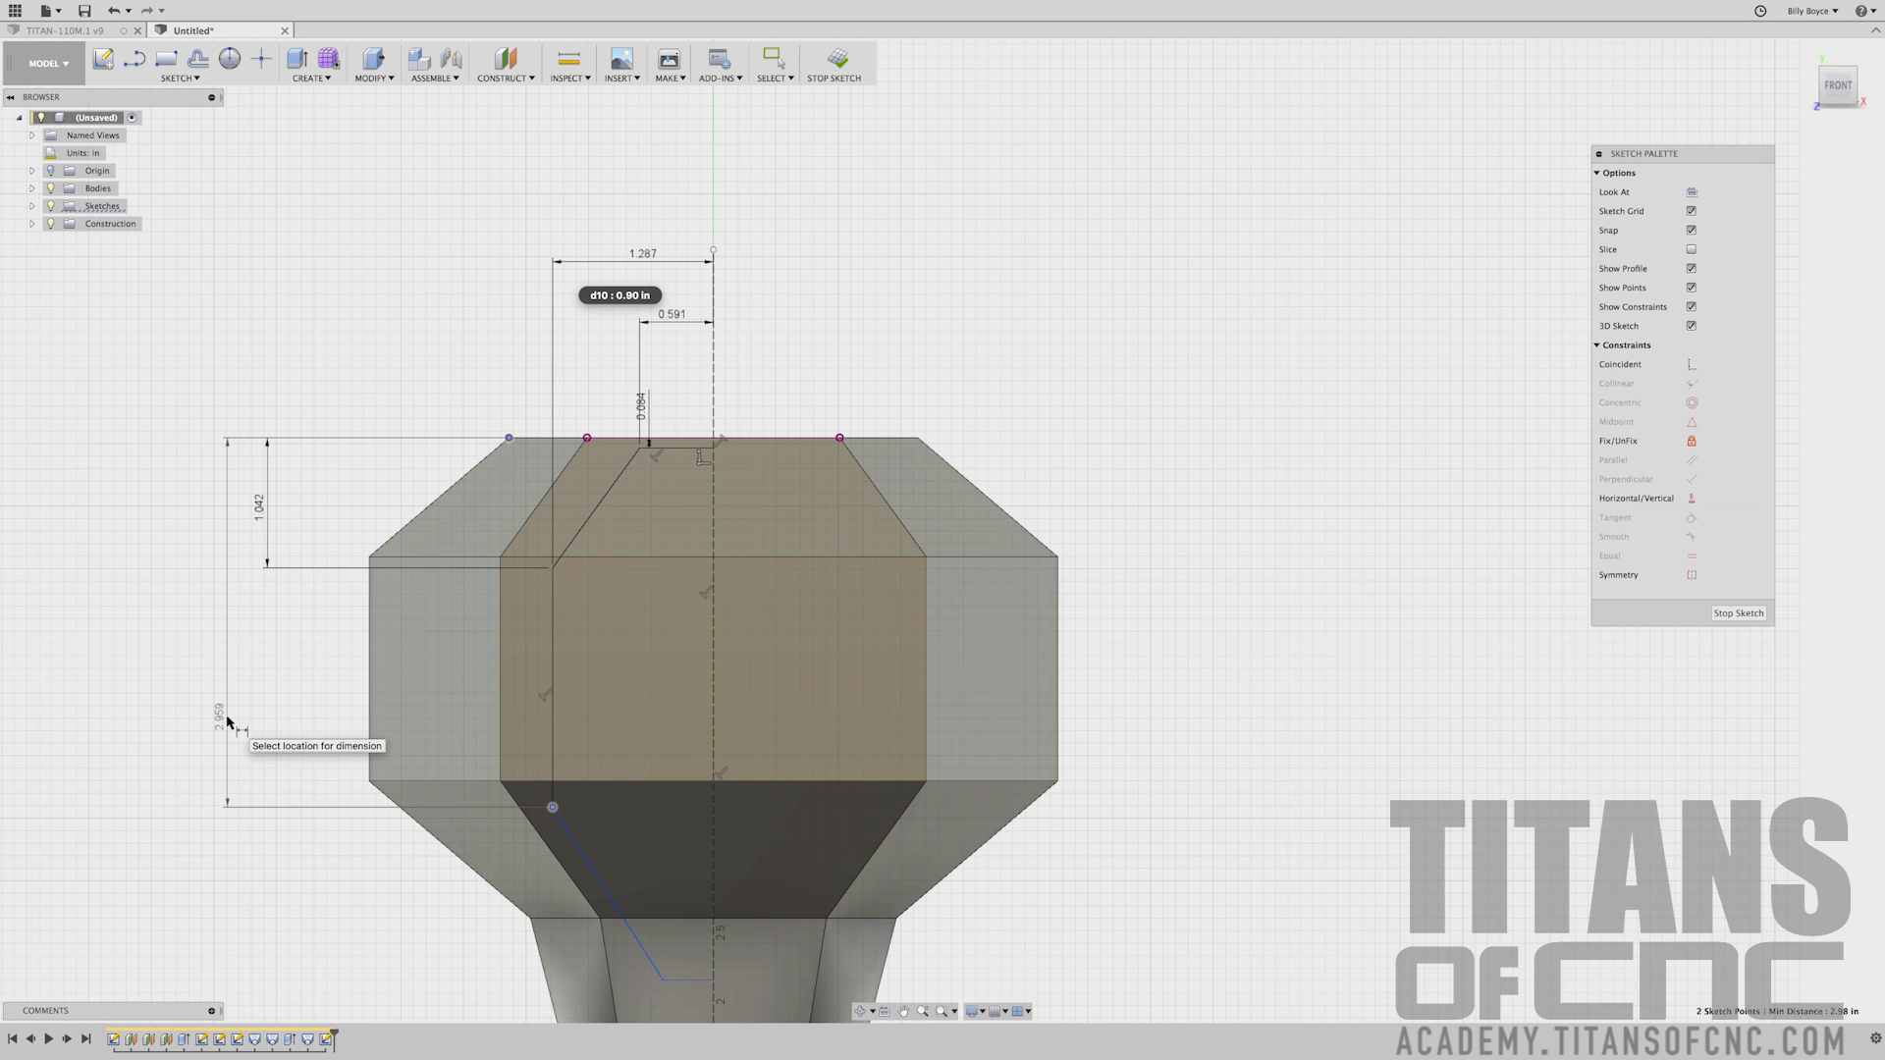
pyautogui.click(226, 718)
pyautogui.write('2.66')
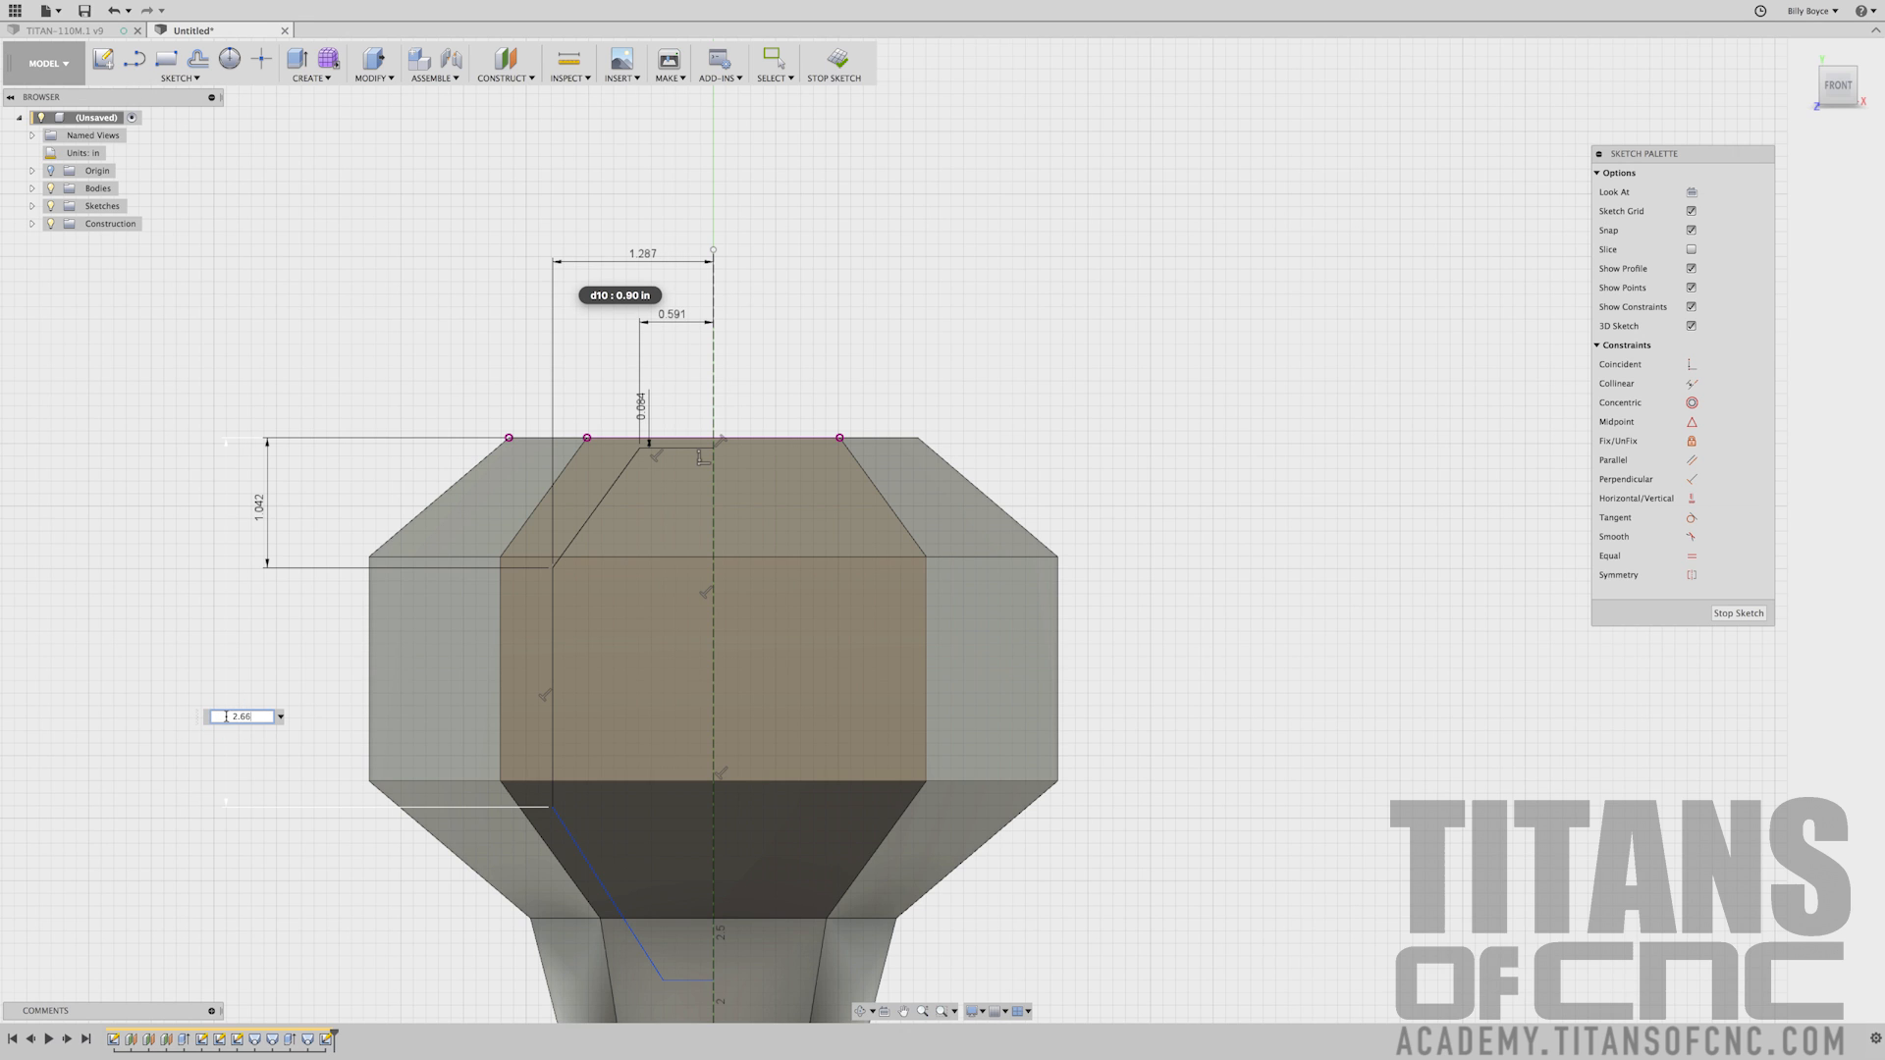
pyautogui.write('2')
pyautogui.press('Return')
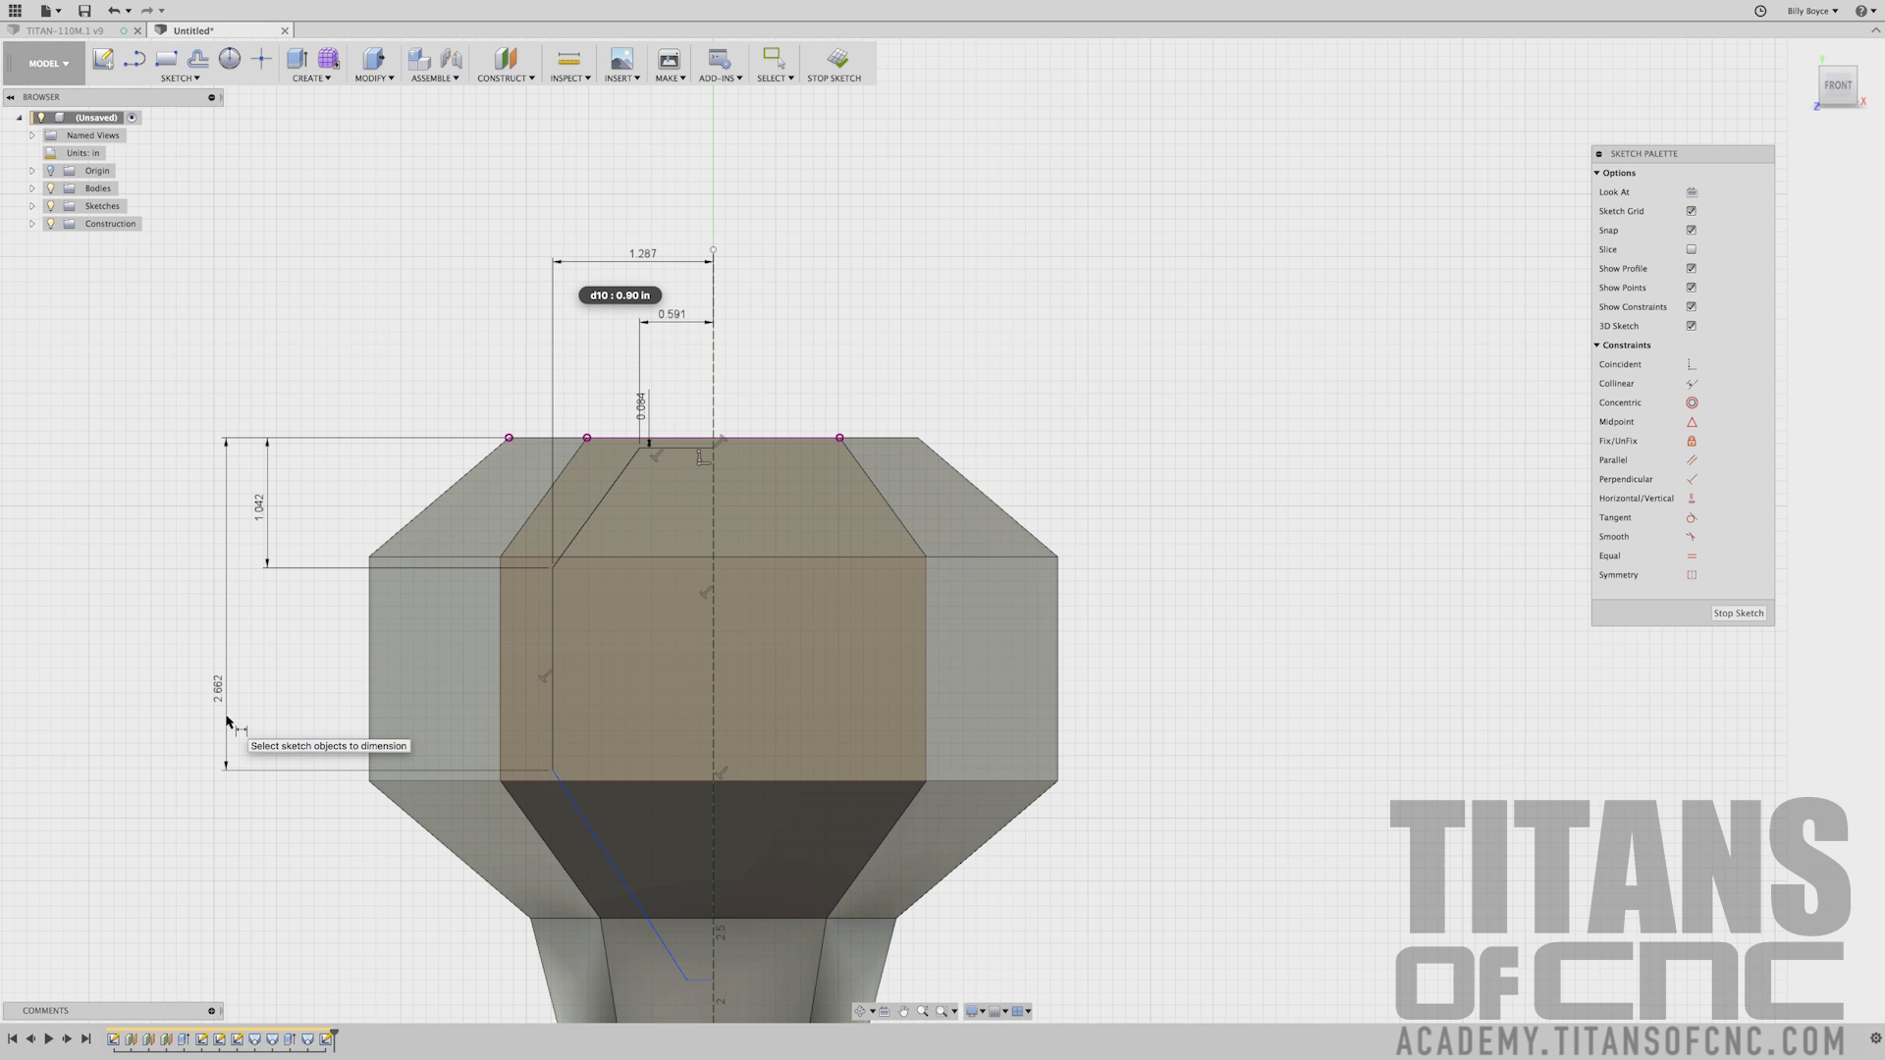
# Dimension the profile's lowest corner 4.002 in below the body's upper left corner
pyautogui.click(510, 439)
pyautogui.scroll(-2, 509, 441)
pyautogui.click(644, 847)
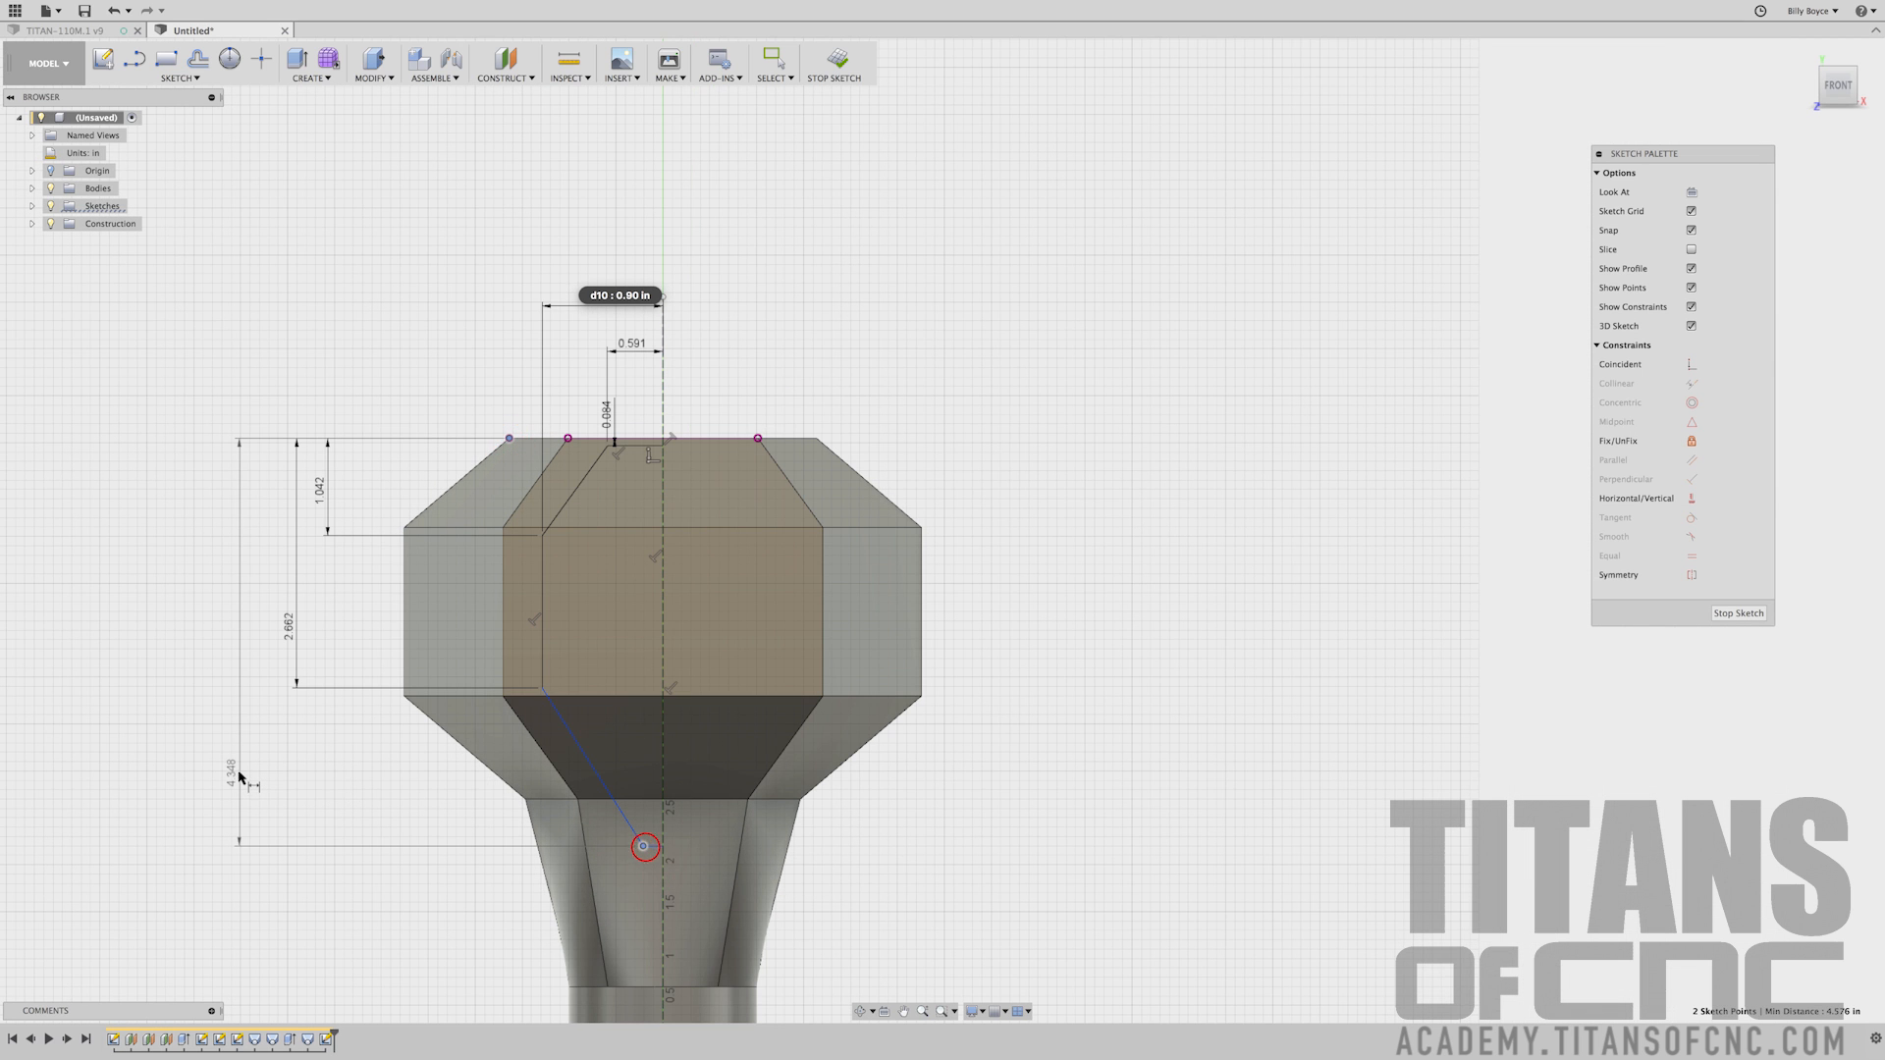
pyautogui.click(238, 777)
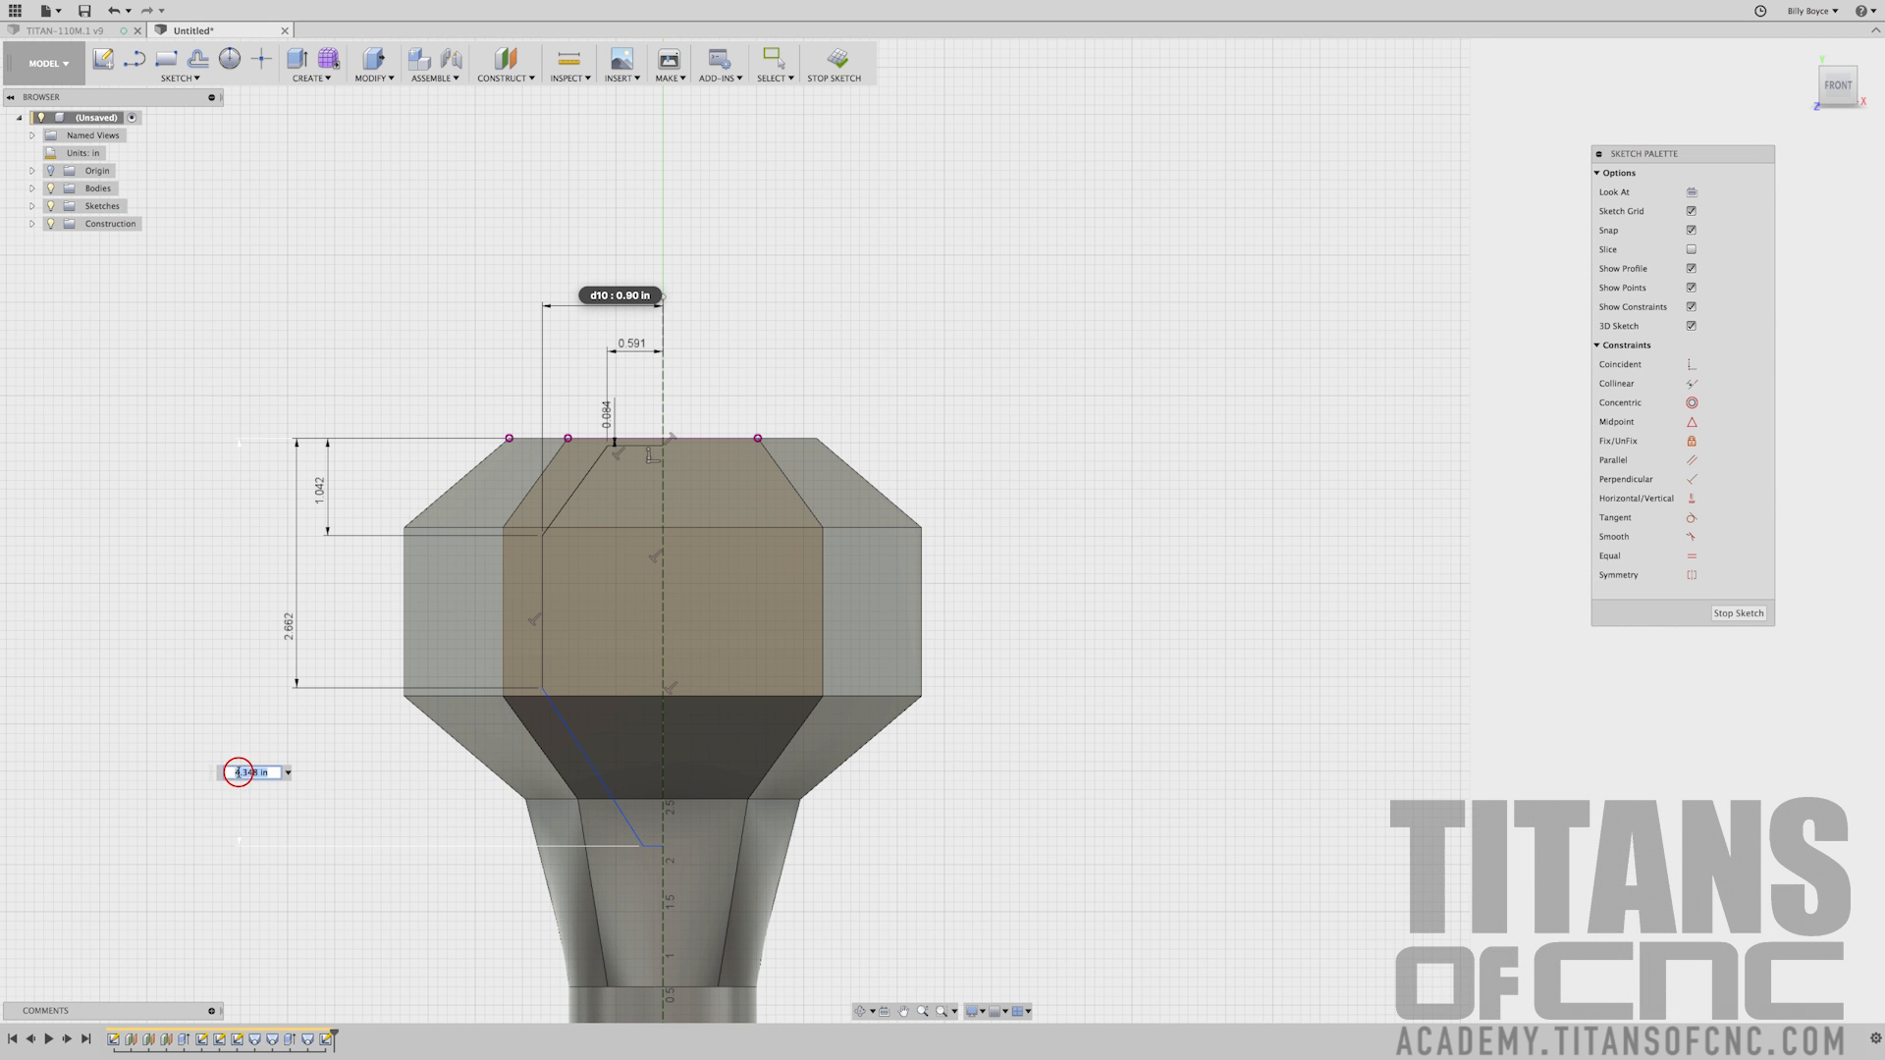
pyautogui.press('Return')
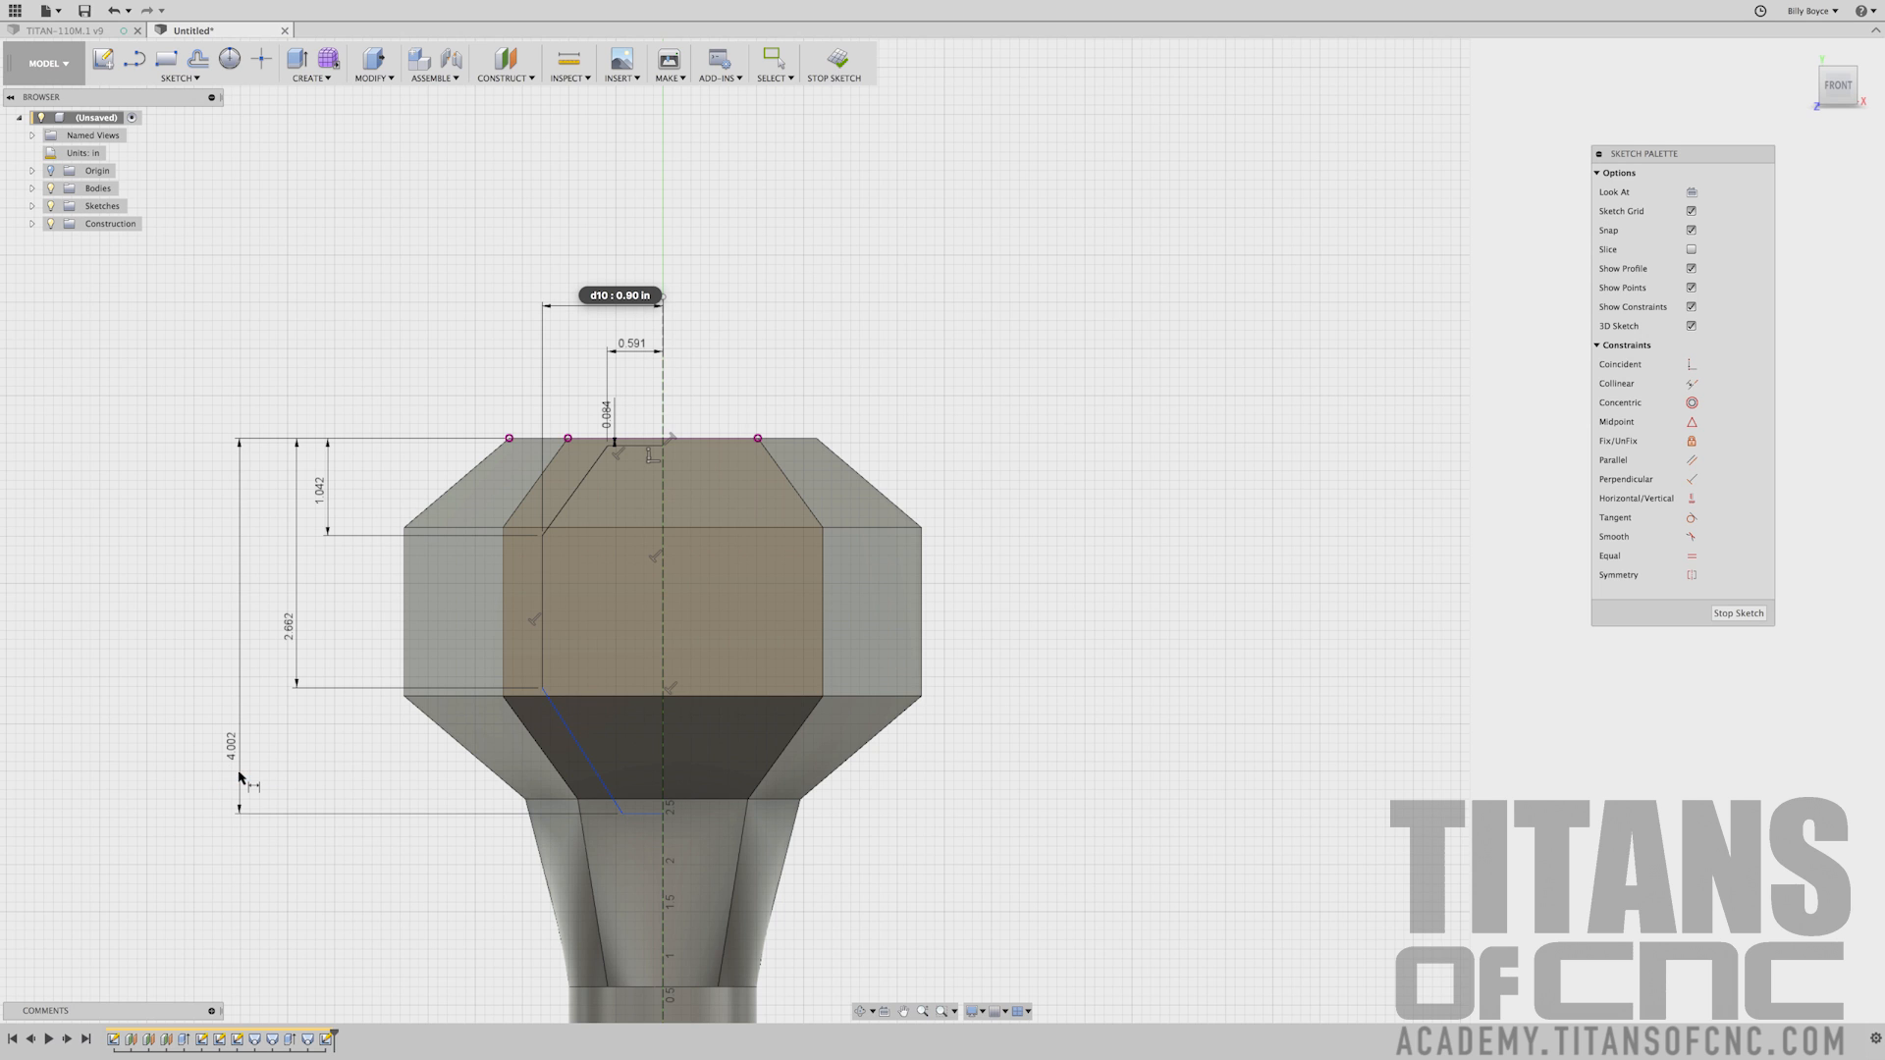
# Dimension the profile's lowest corner 0.213 in from the centre line
pyautogui.click(622, 814)
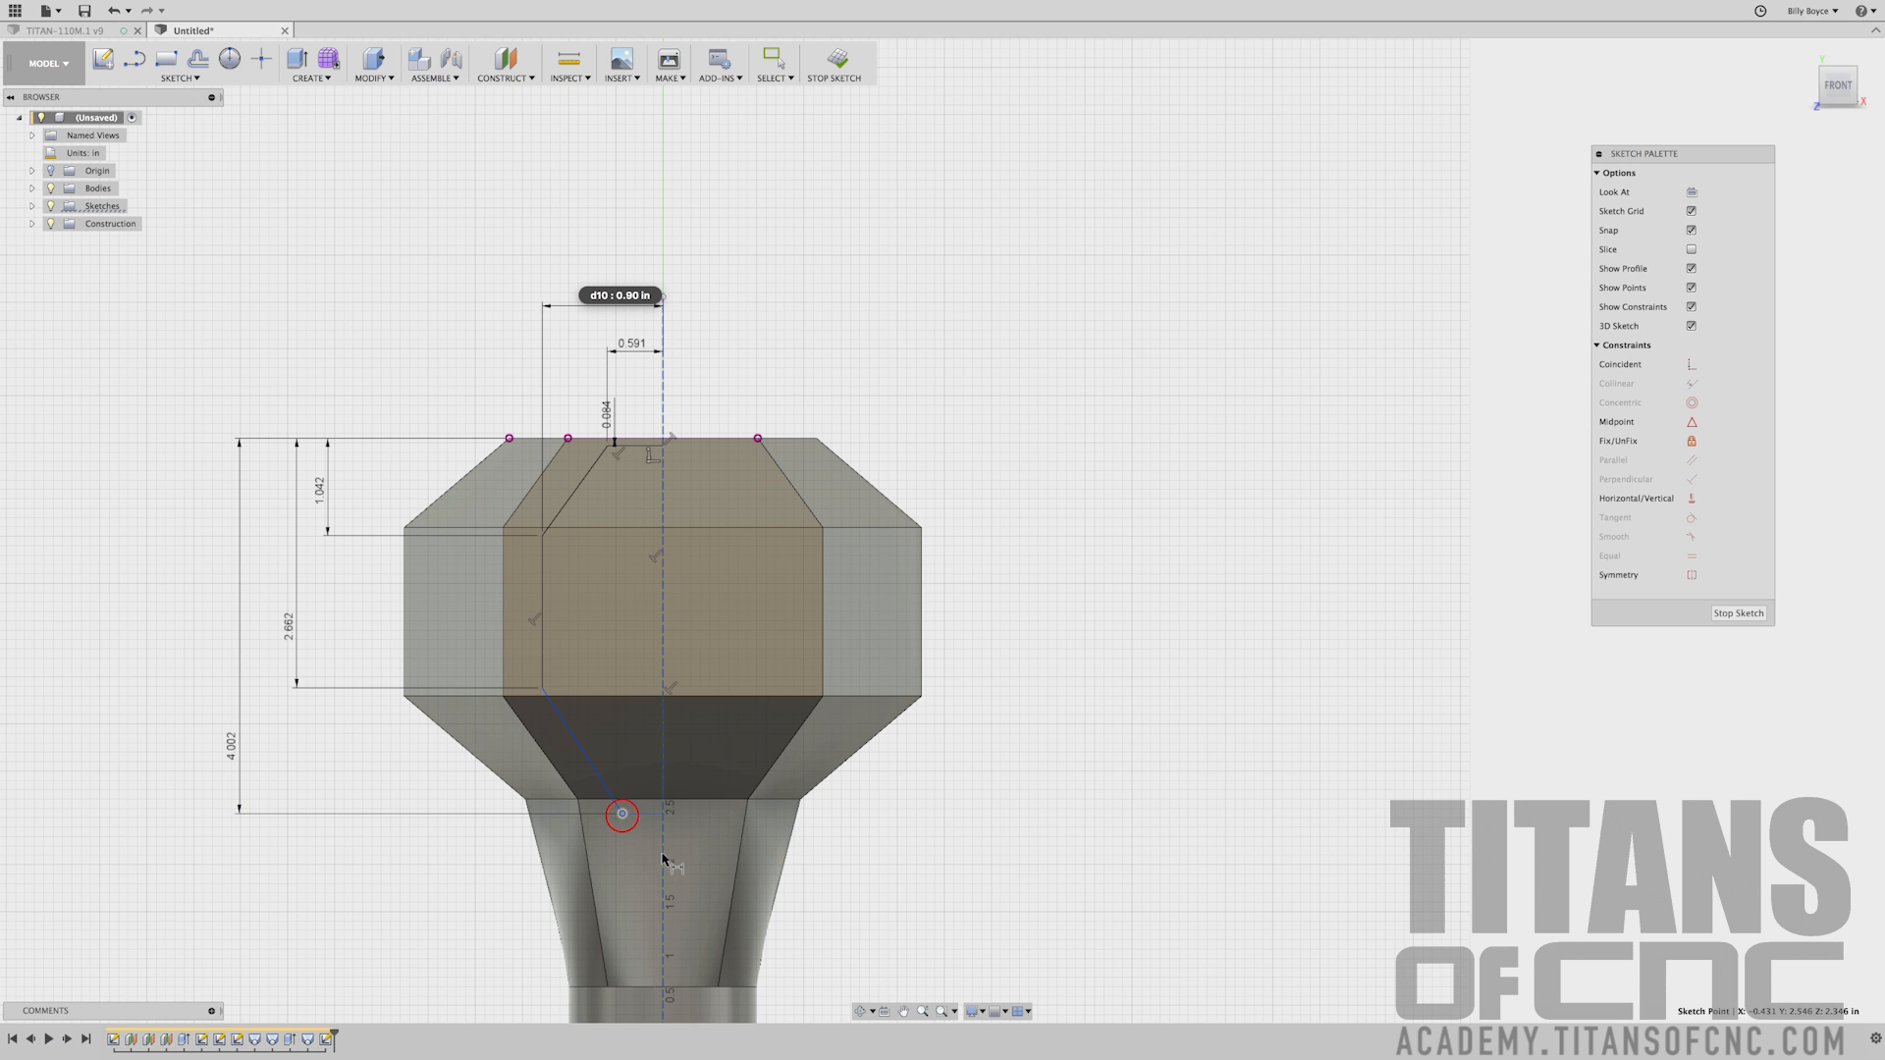
pyautogui.click(636, 880)
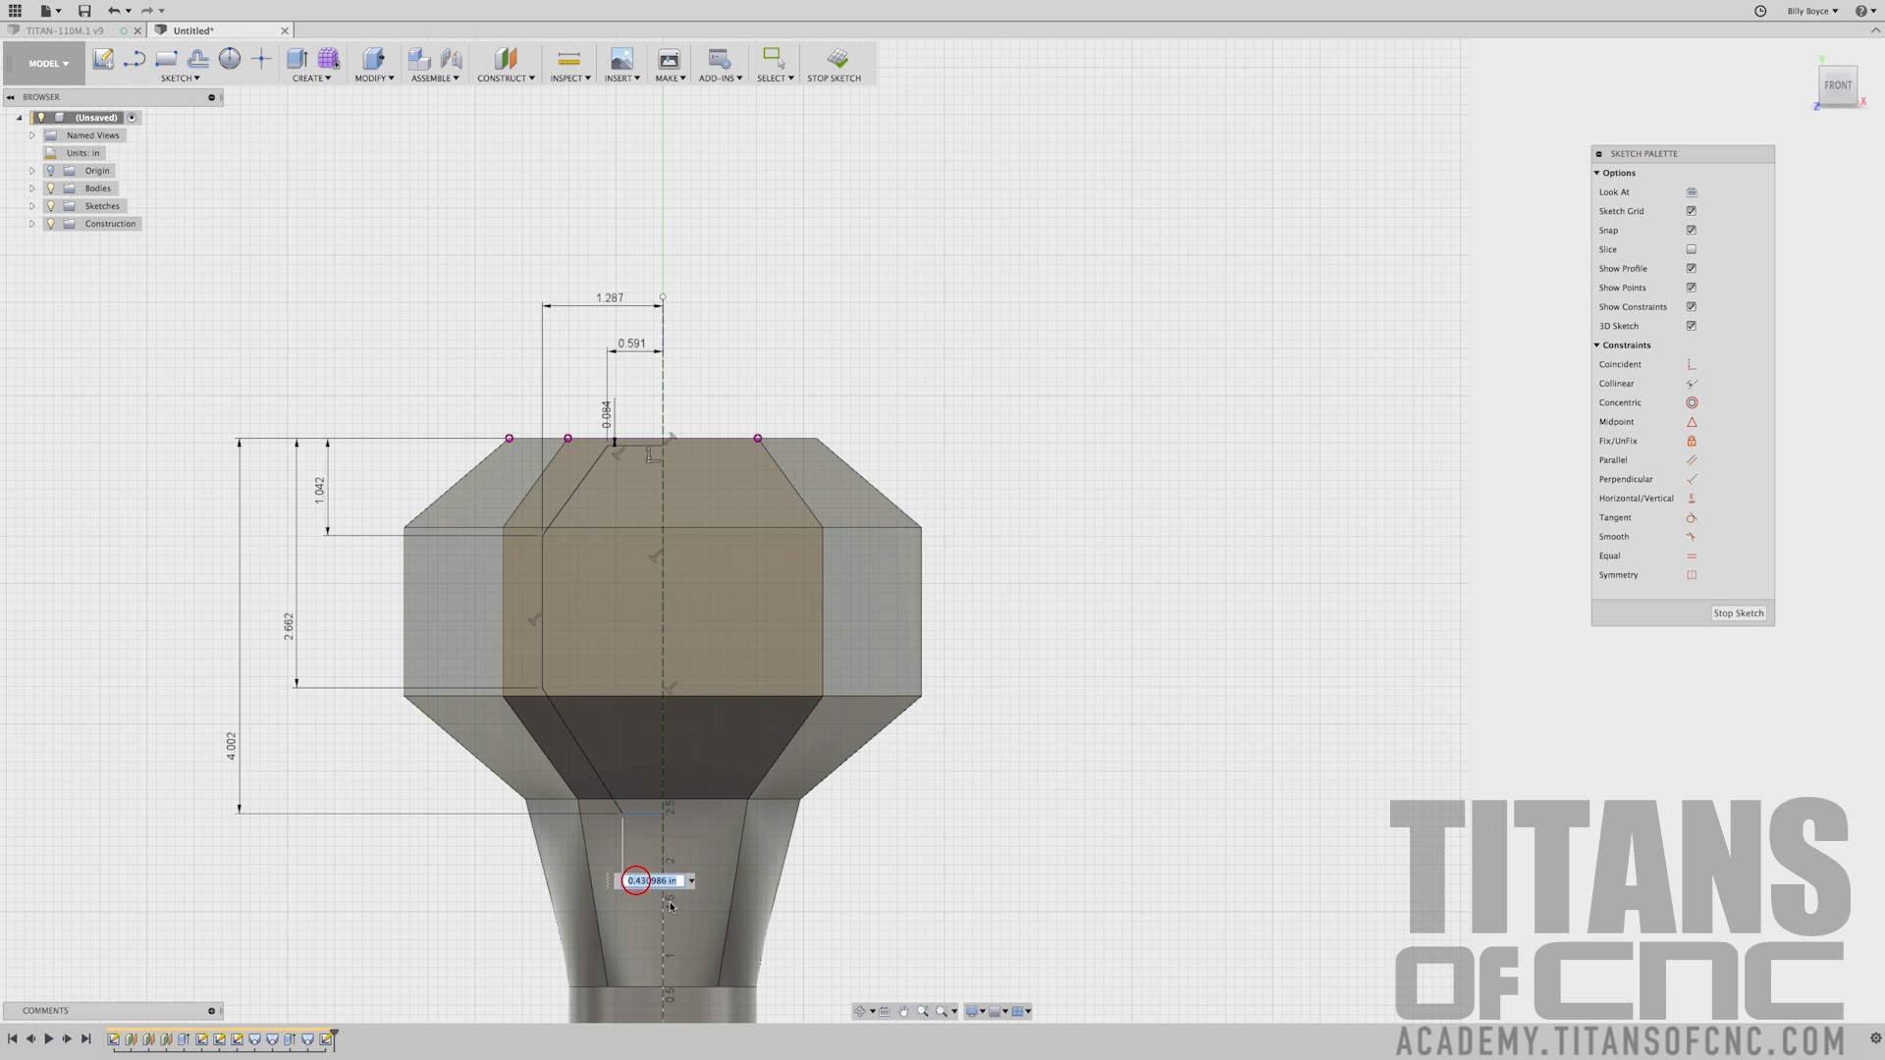
pyautogui.press('BackSpace')
pyautogui.press('Return')
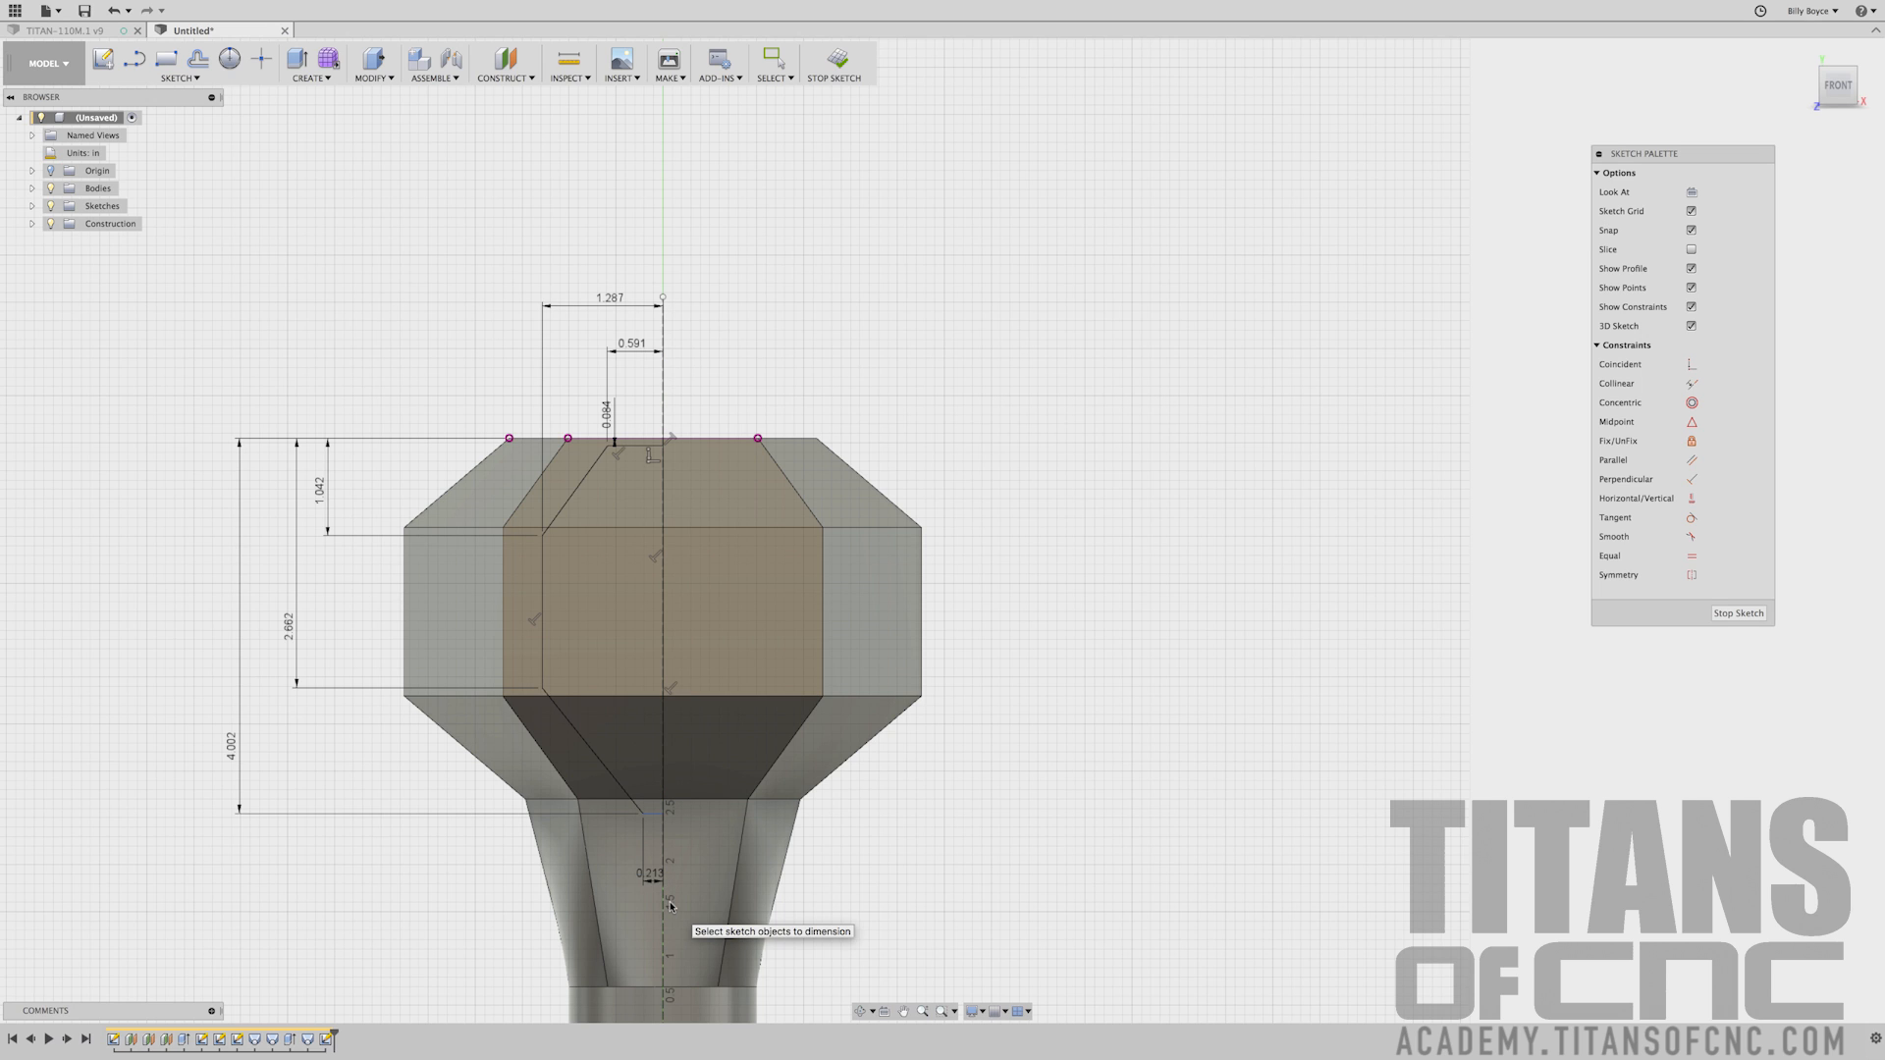
# Draw two lines, one above the other, across the half profile from its vertical side to the centre line
pyautogui.press('l')
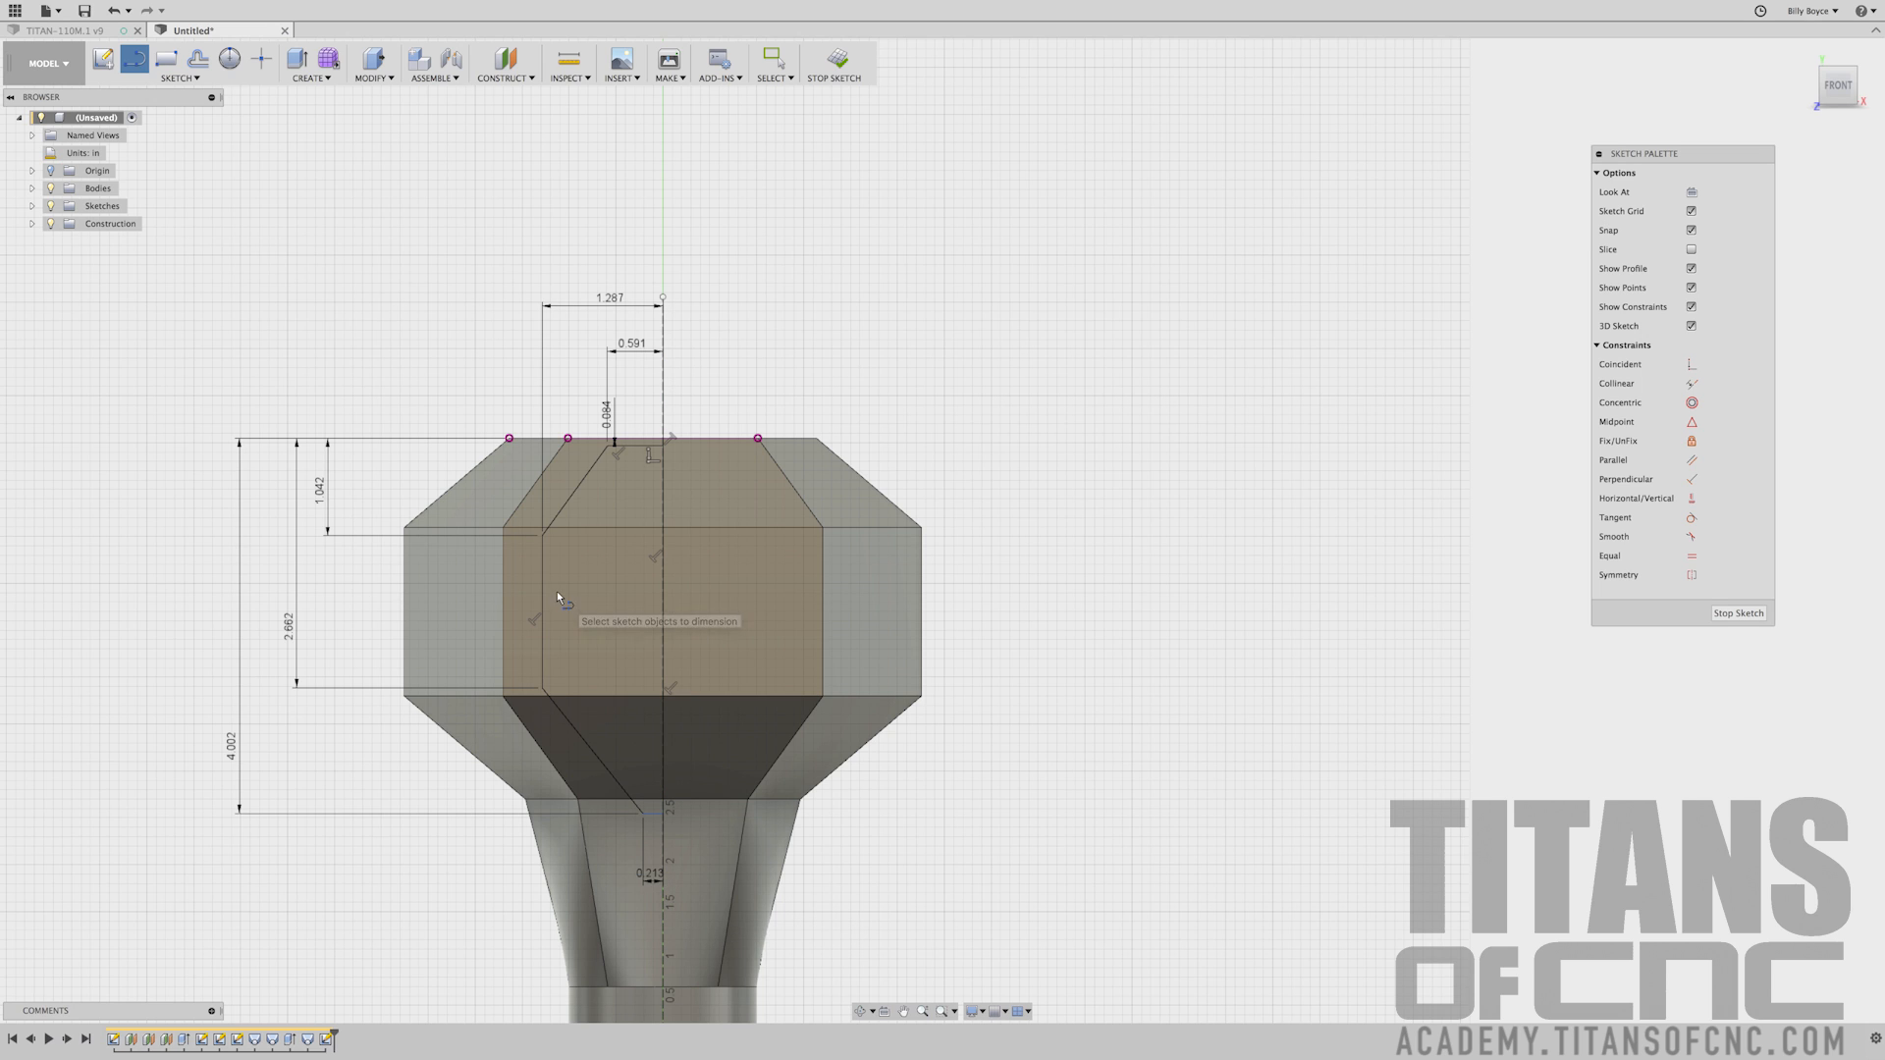
pyautogui.click(542, 595)
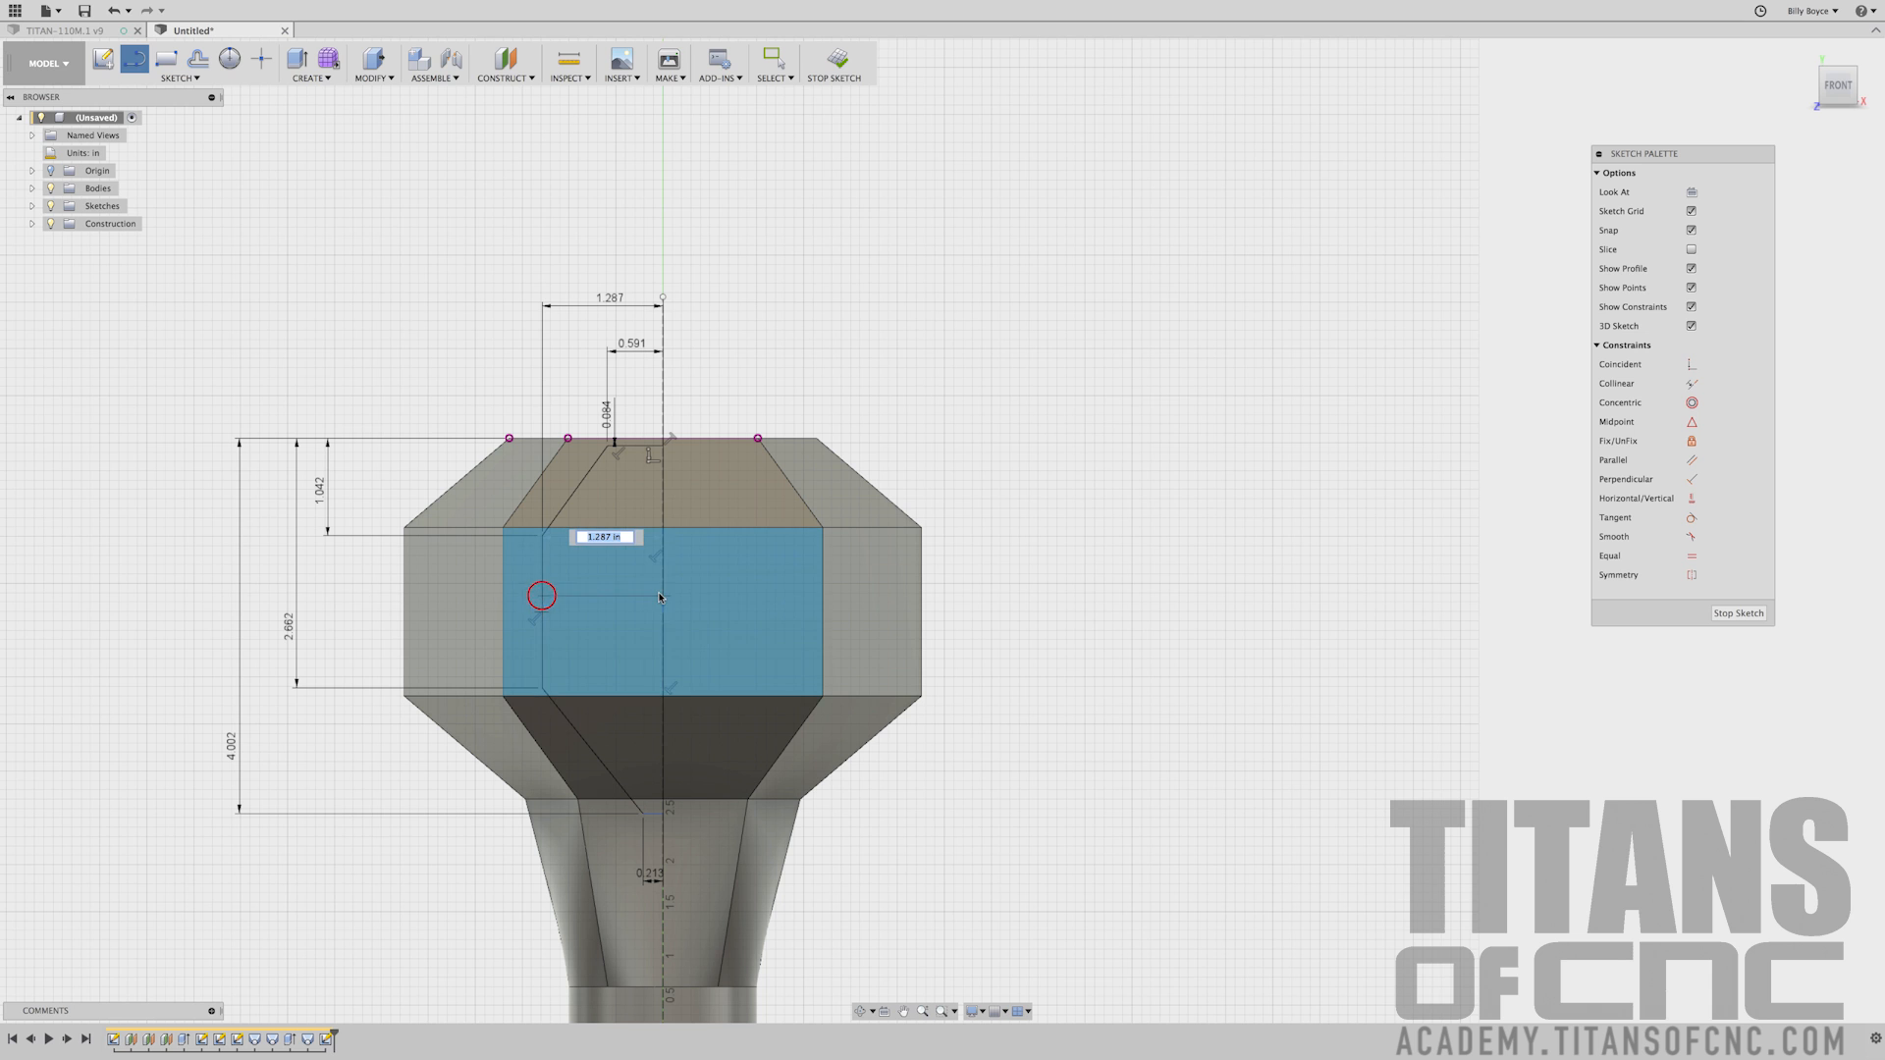
pyautogui.scroll(5, 663, 597)
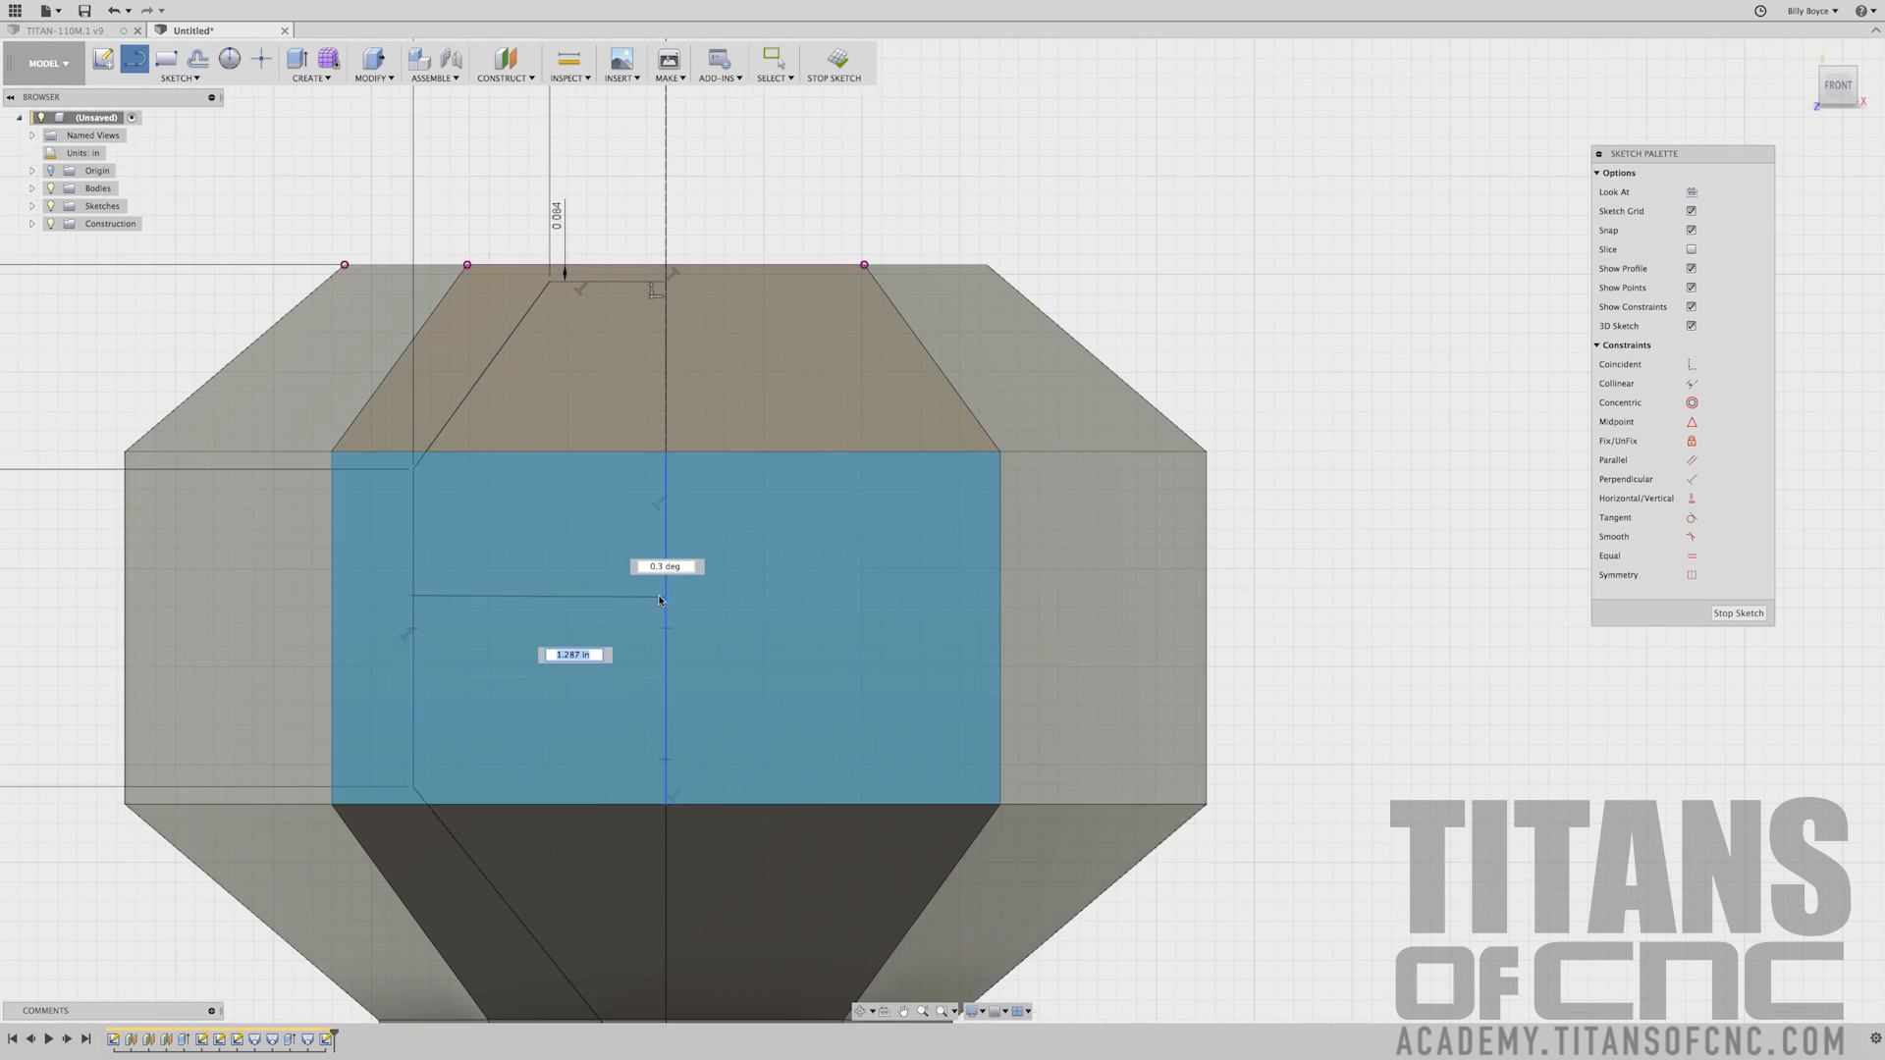
pyautogui.click(663, 595)
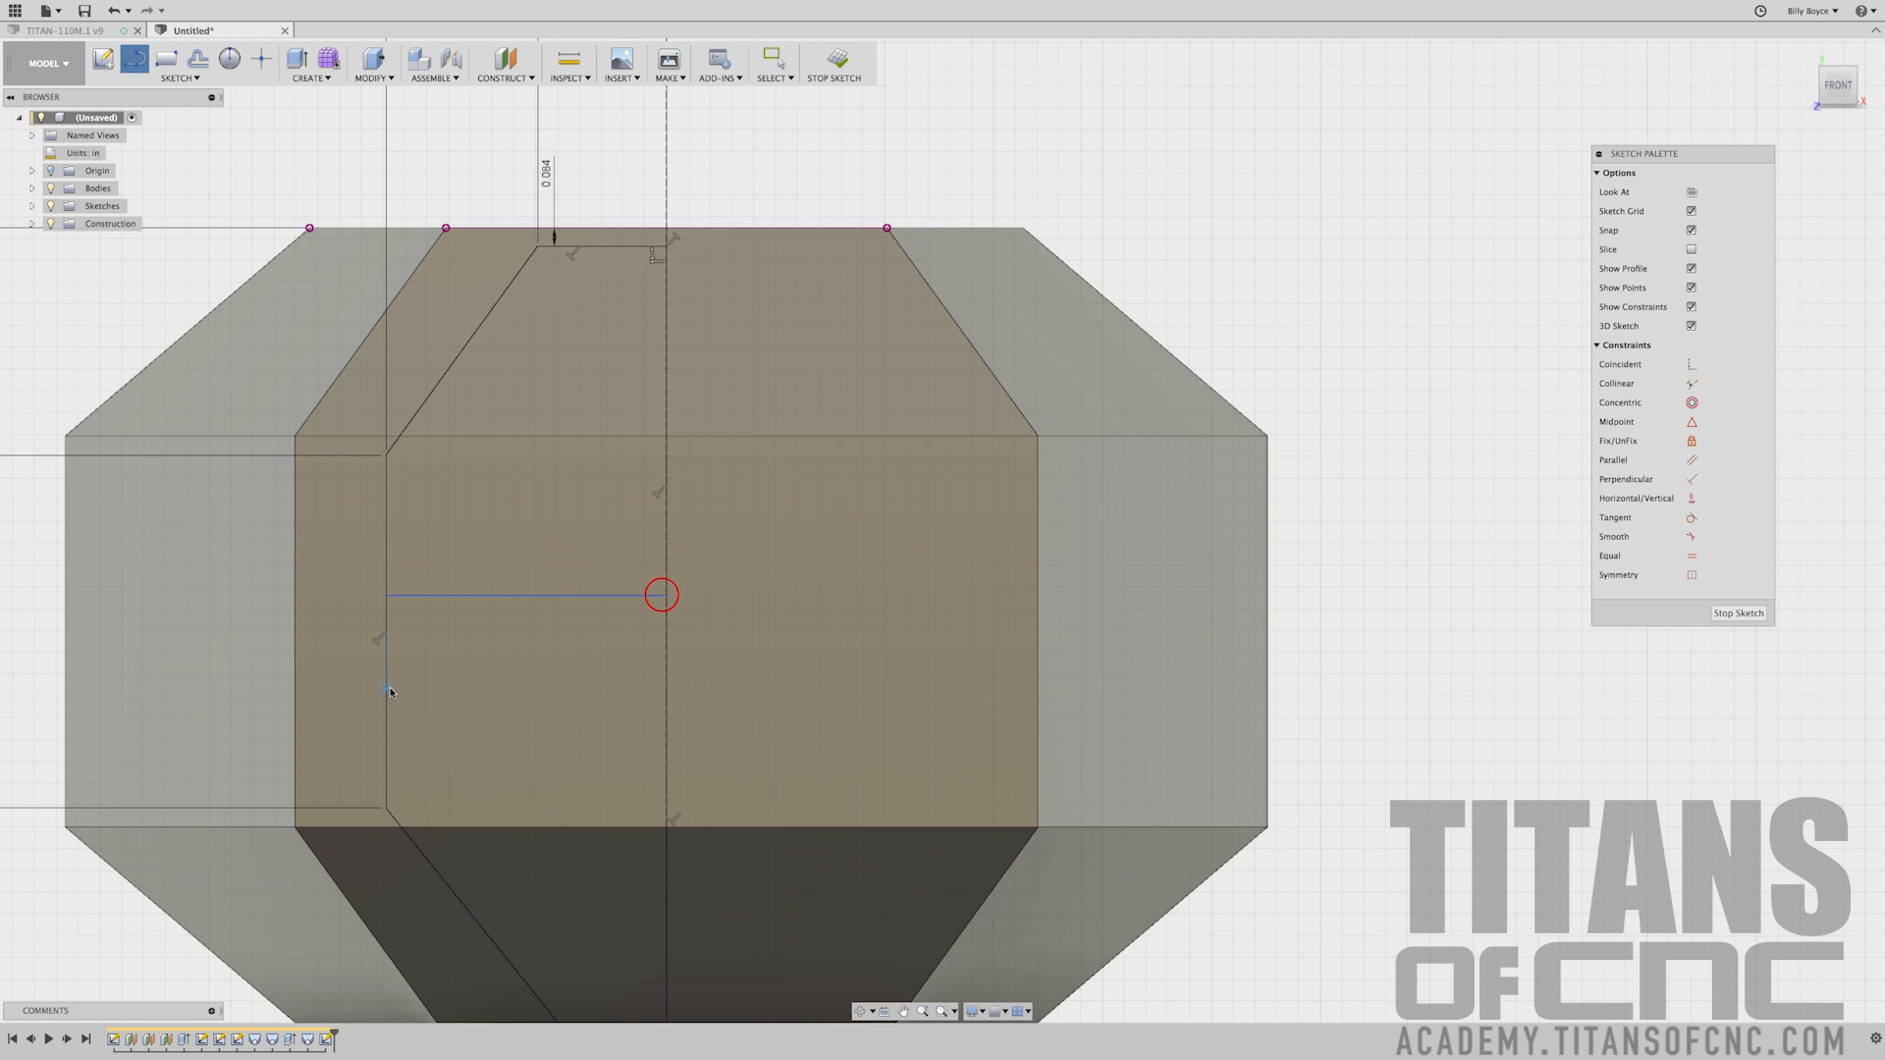
pyautogui.click(388, 687)
pyautogui.click(664, 692)
pyautogui.press('Escape')
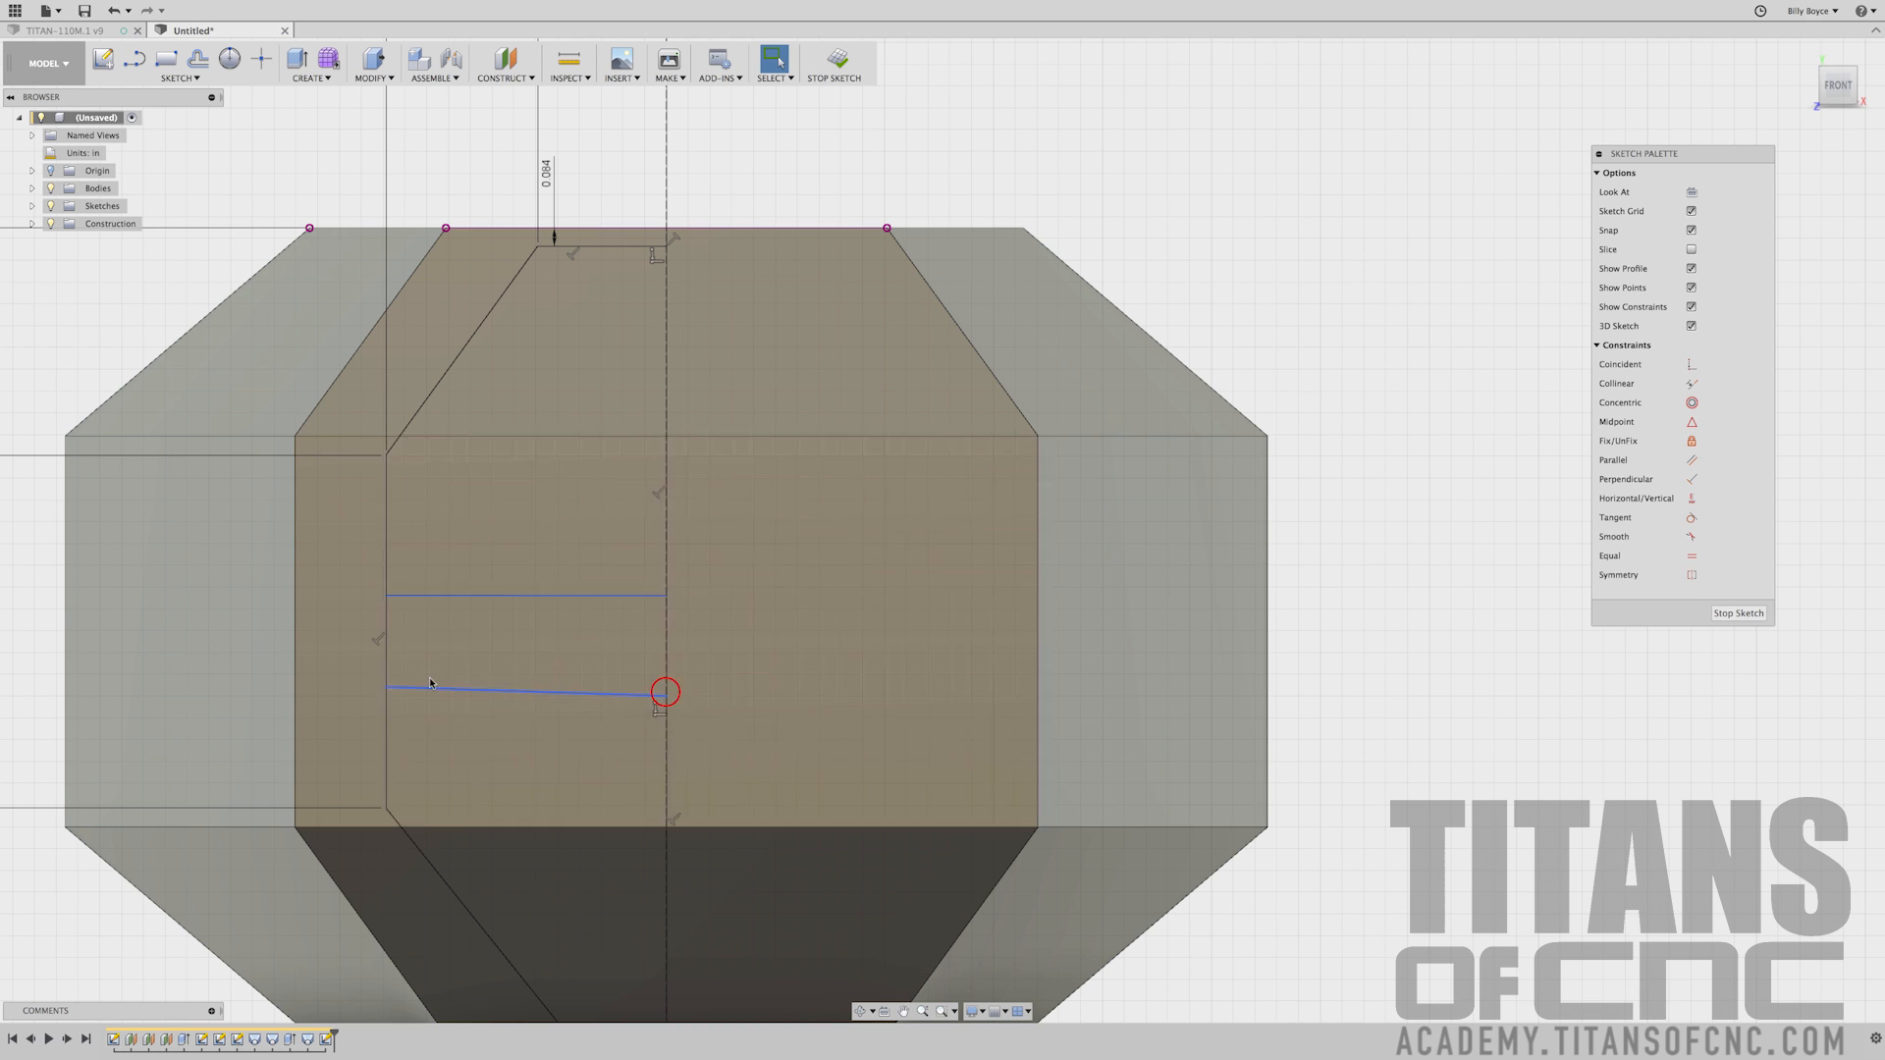
# Constrain both cross lines inside the half profile to be horizontal
pyautogui.click(1693, 500)
pyautogui.click(596, 596)
pyautogui.click(588, 695)
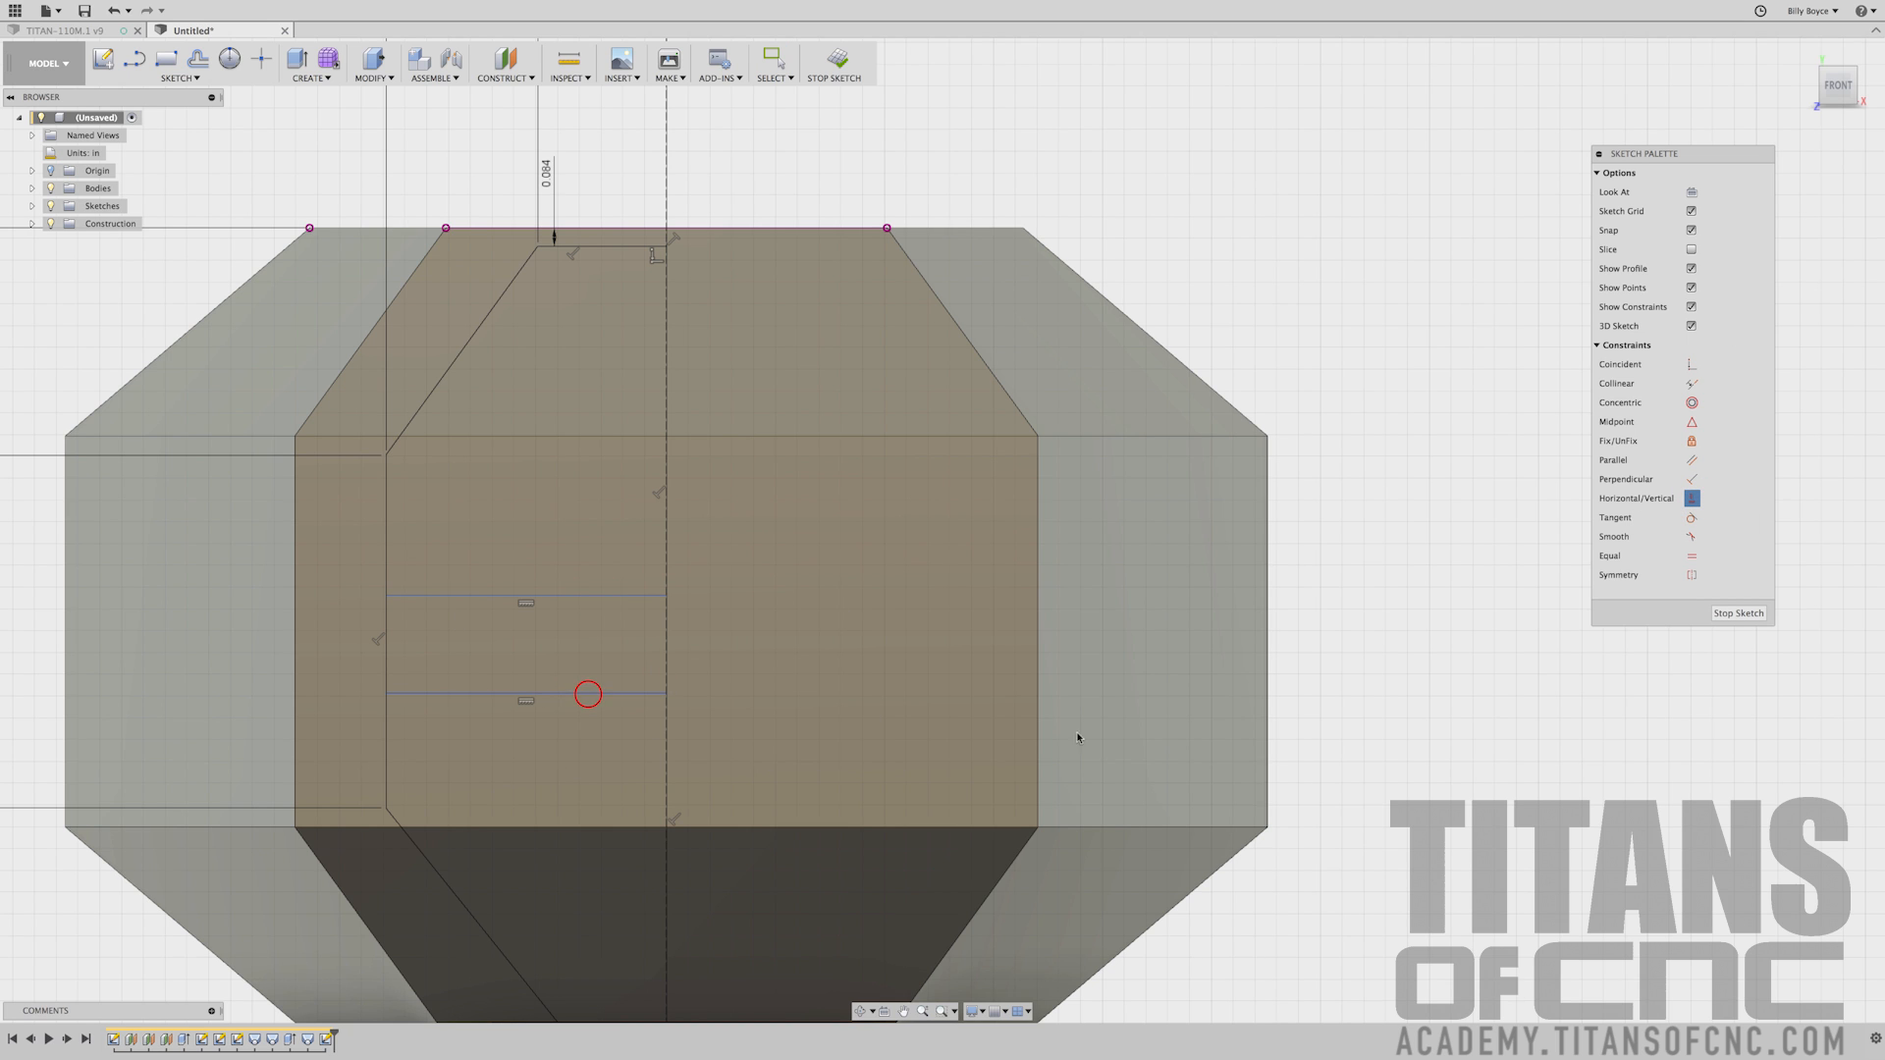
pyautogui.scroll(-2, 1234, 746)
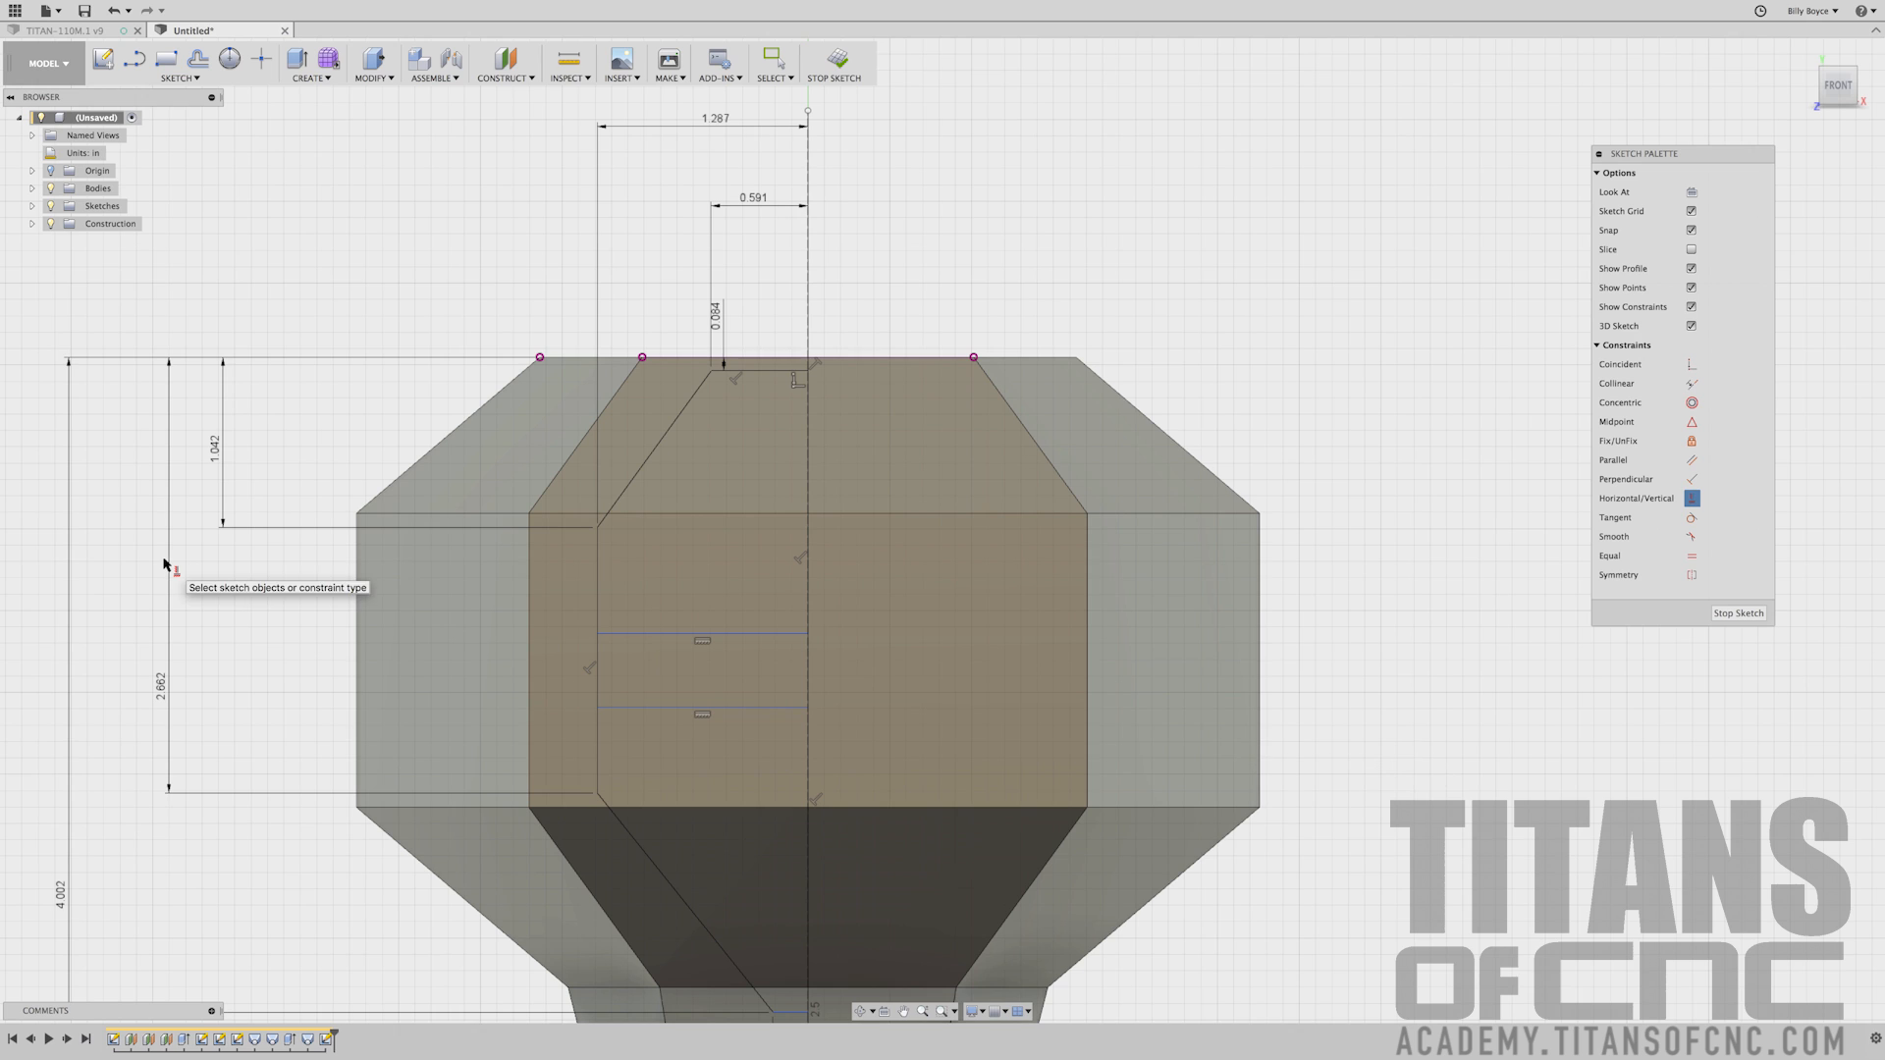
pyautogui.press('Escape')
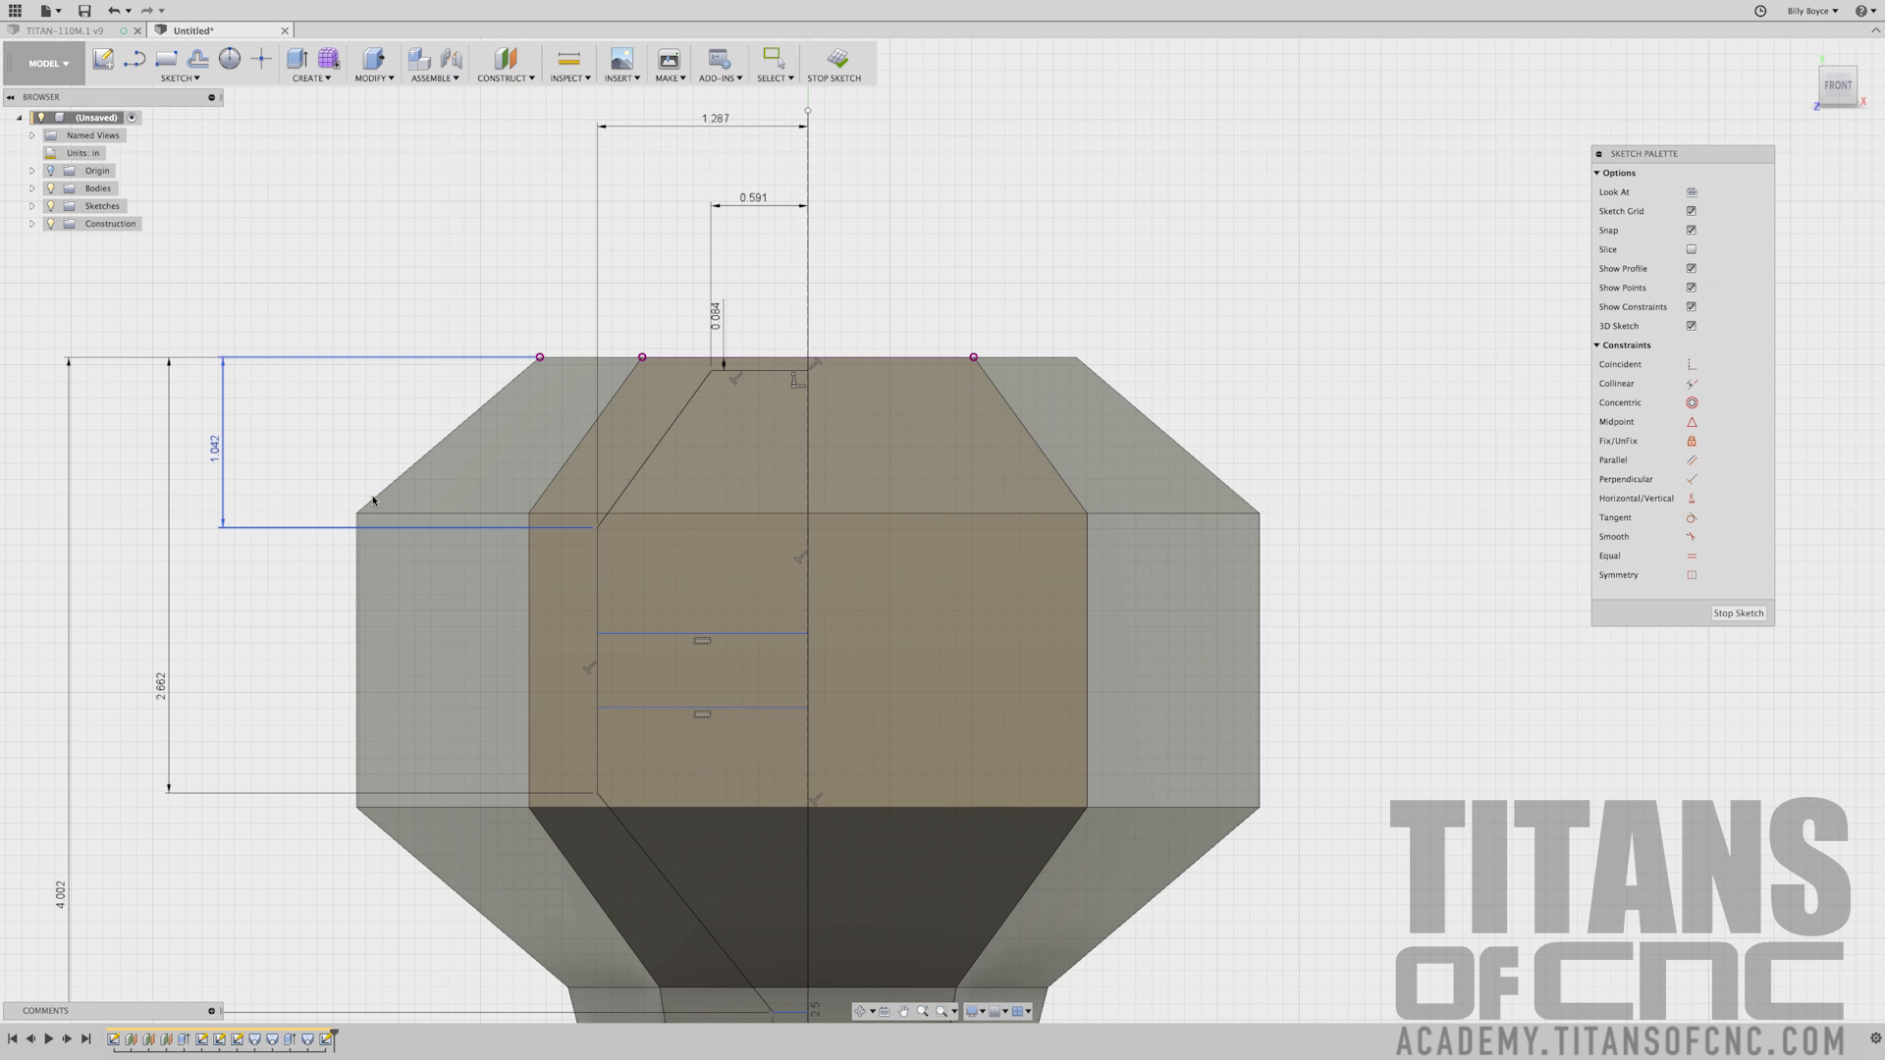
# Dimension the upper cross line 1.702 in below the body's upper left corner
pyautogui.click(540, 357)
pyautogui.click(677, 633)
pyautogui.press('d')
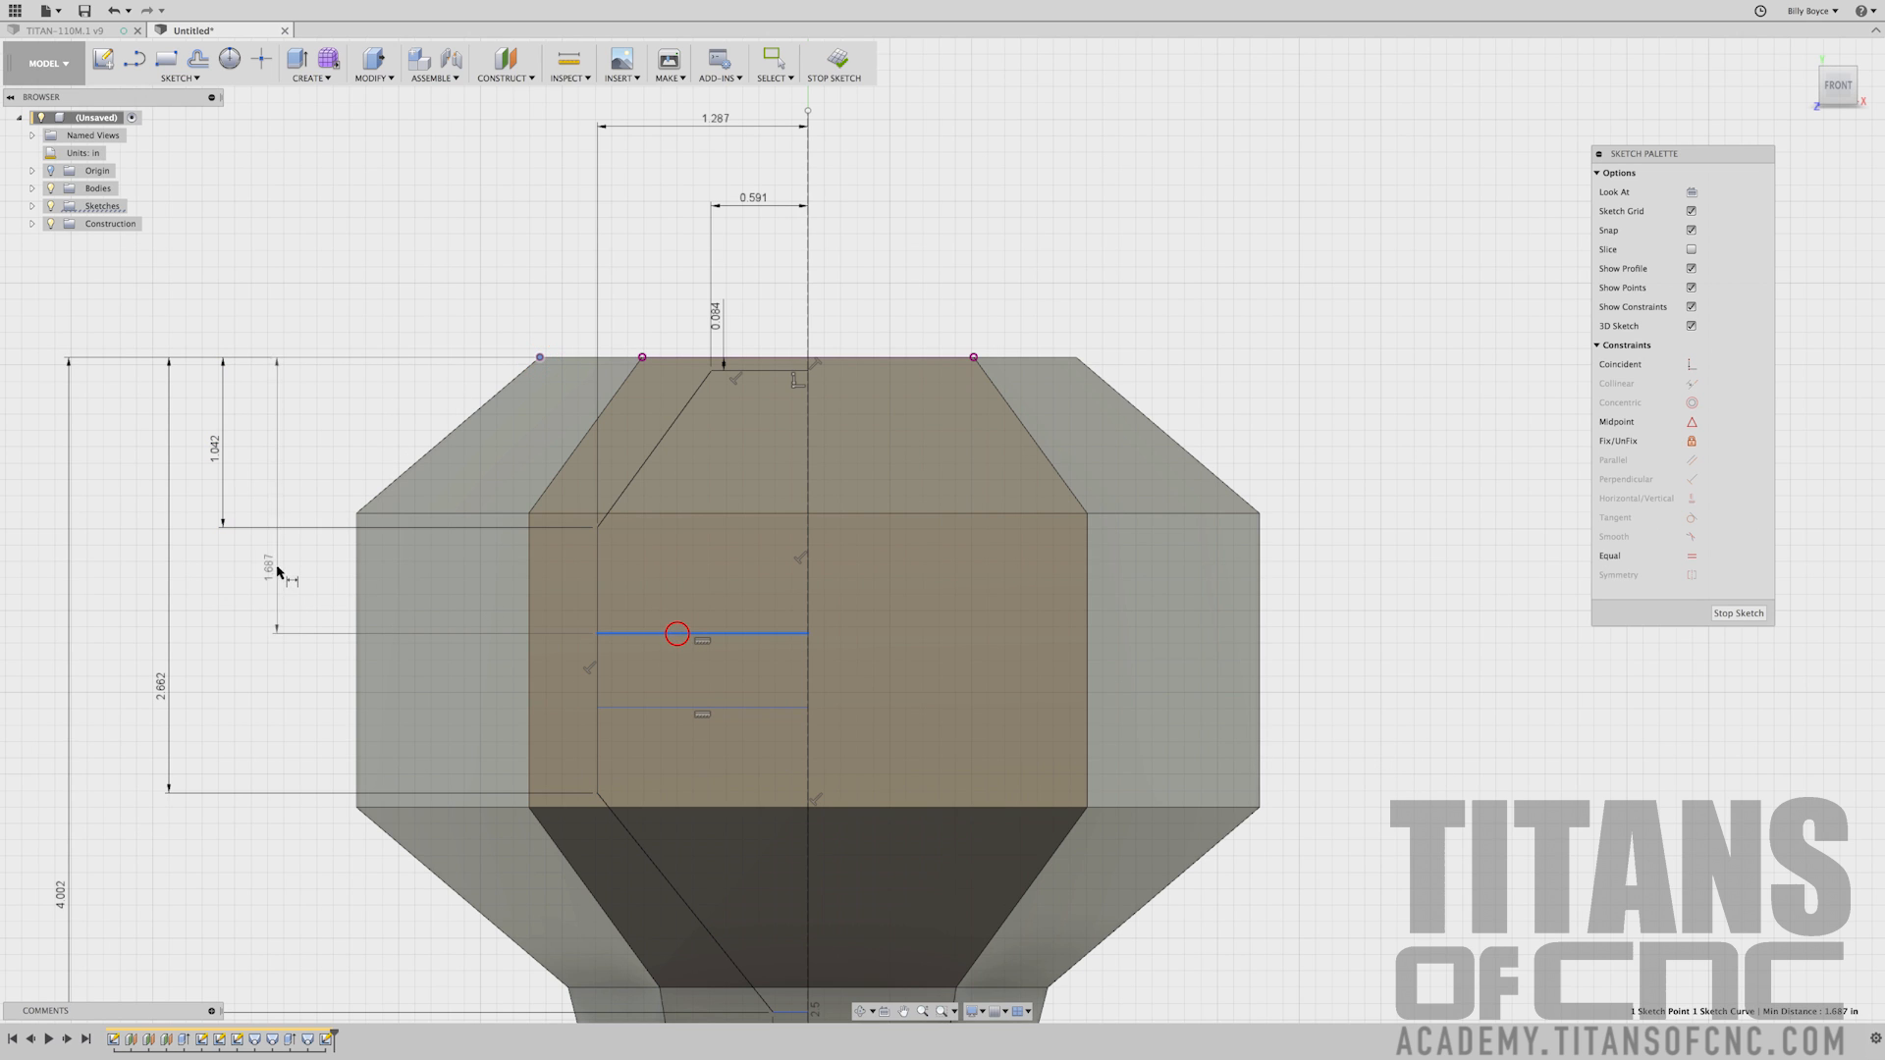
pyautogui.click(206, 566)
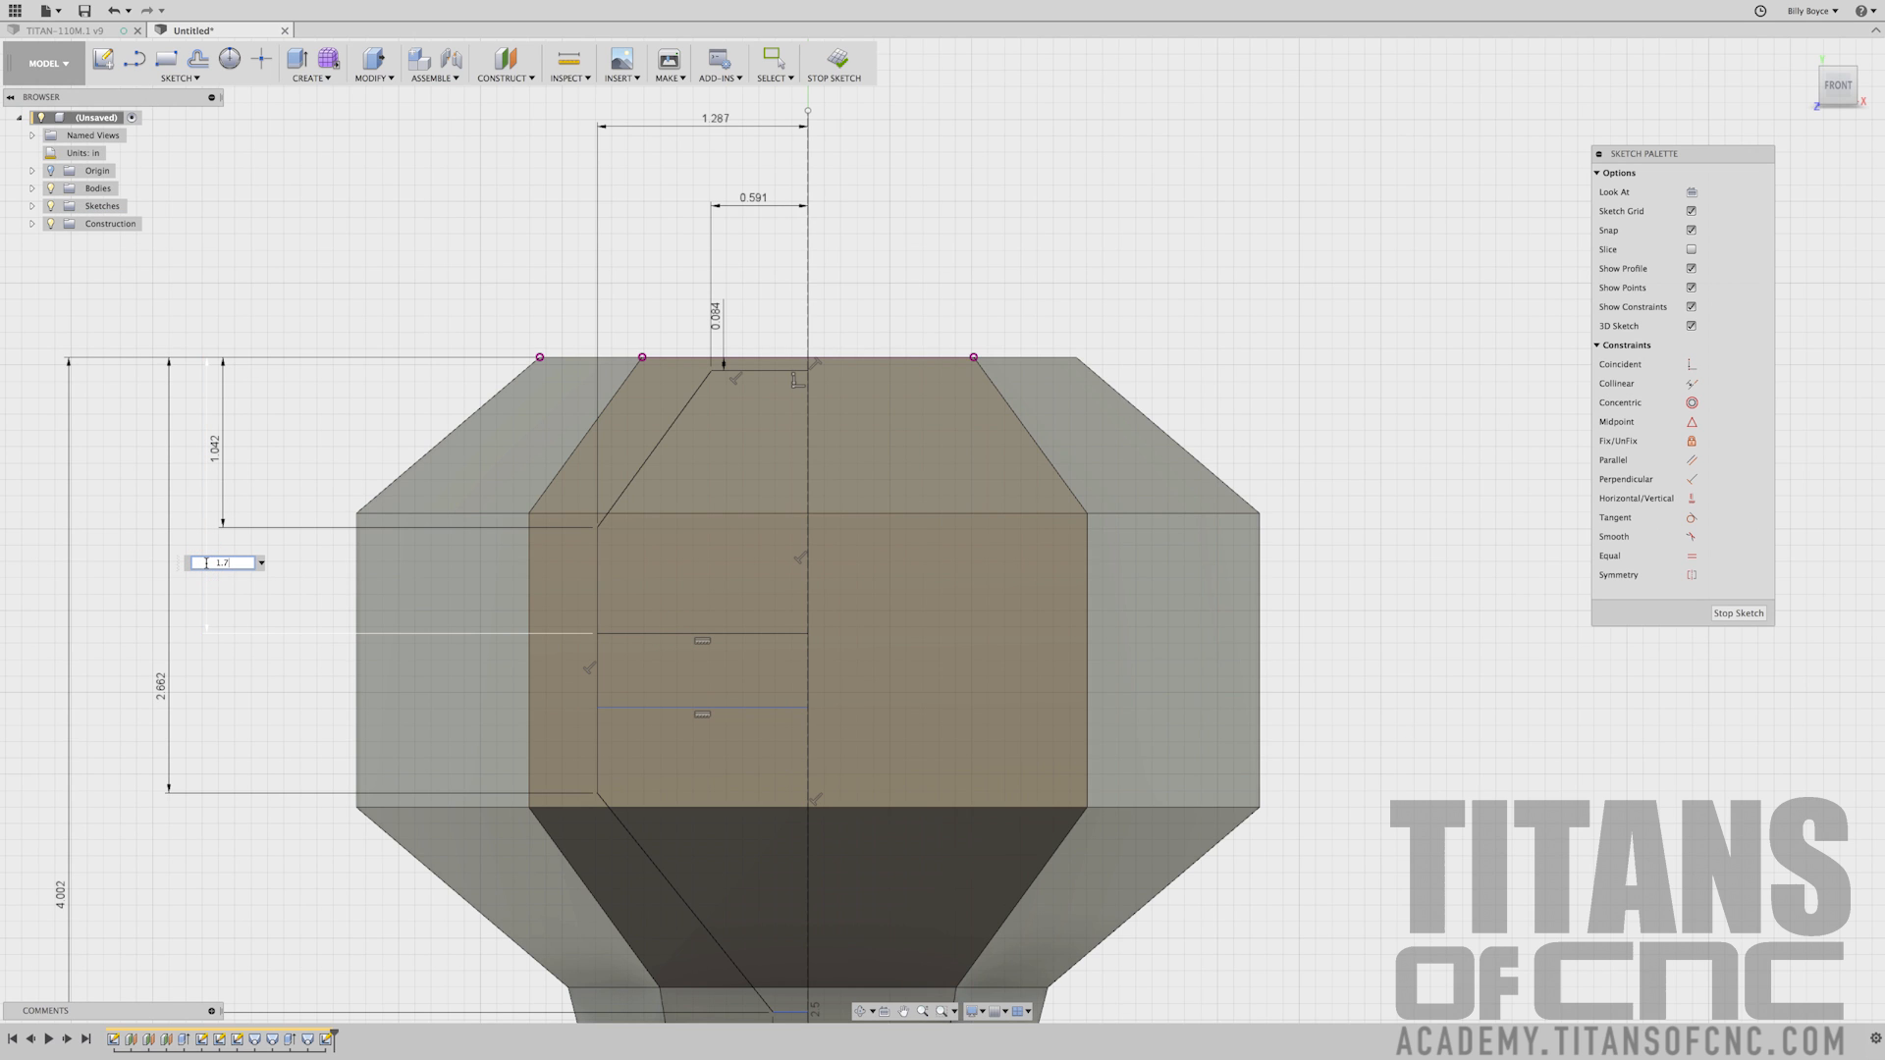
pyautogui.press('Return')
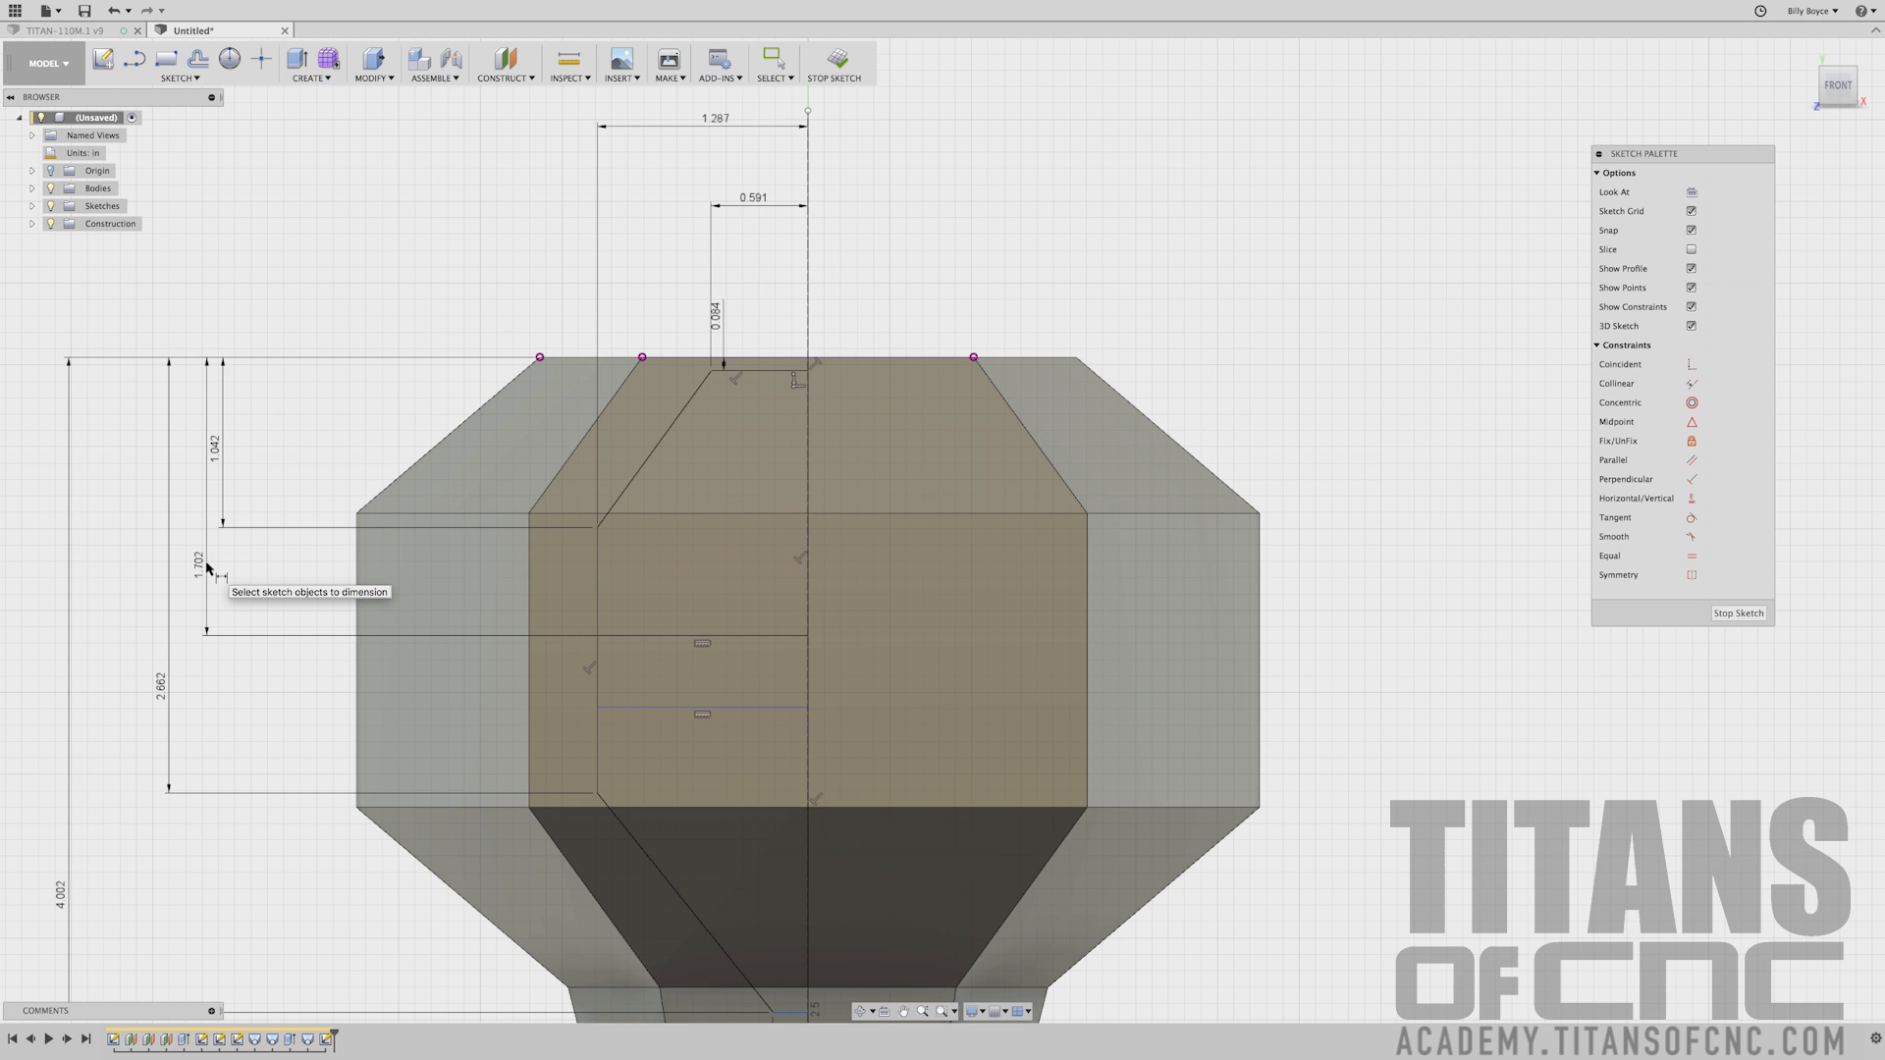
# Dimension the lower cross line 2.002 in below the body's upper left corner
pyautogui.click(540, 358)
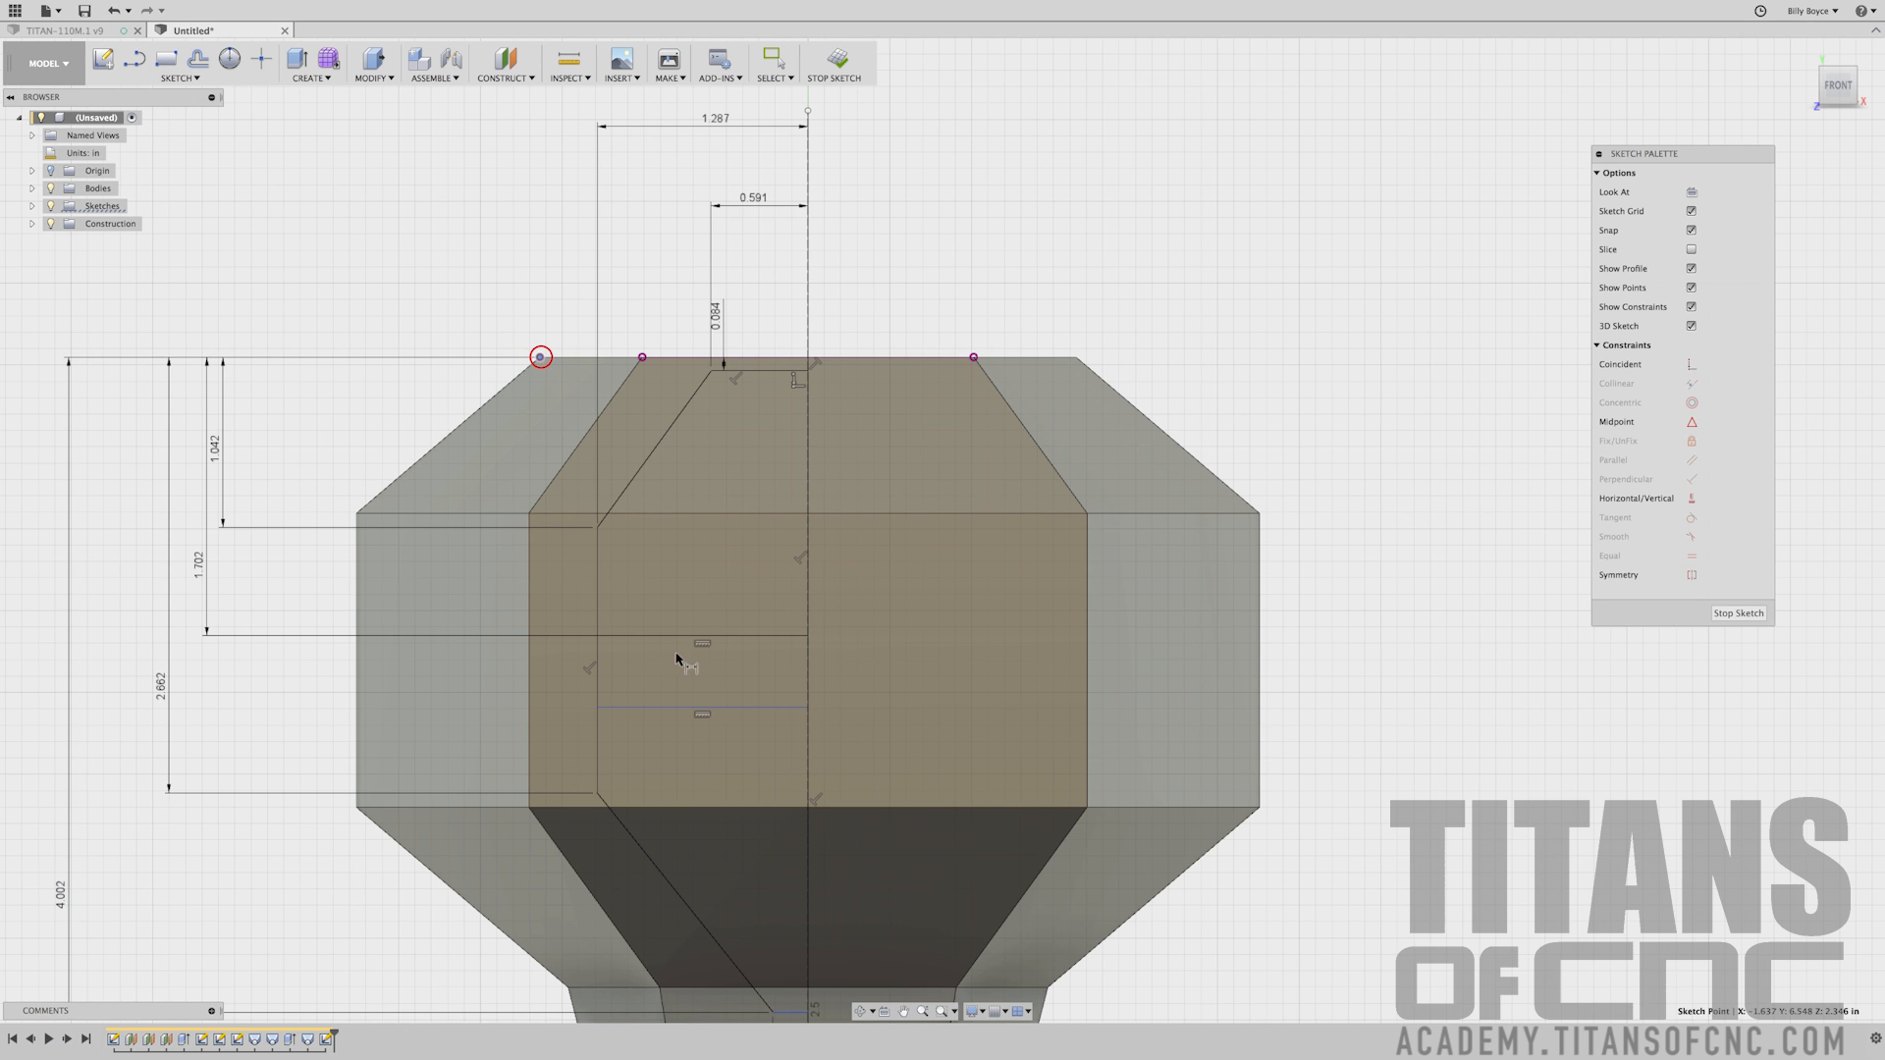
pyautogui.click(653, 707)
pyautogui.click(256, 678)
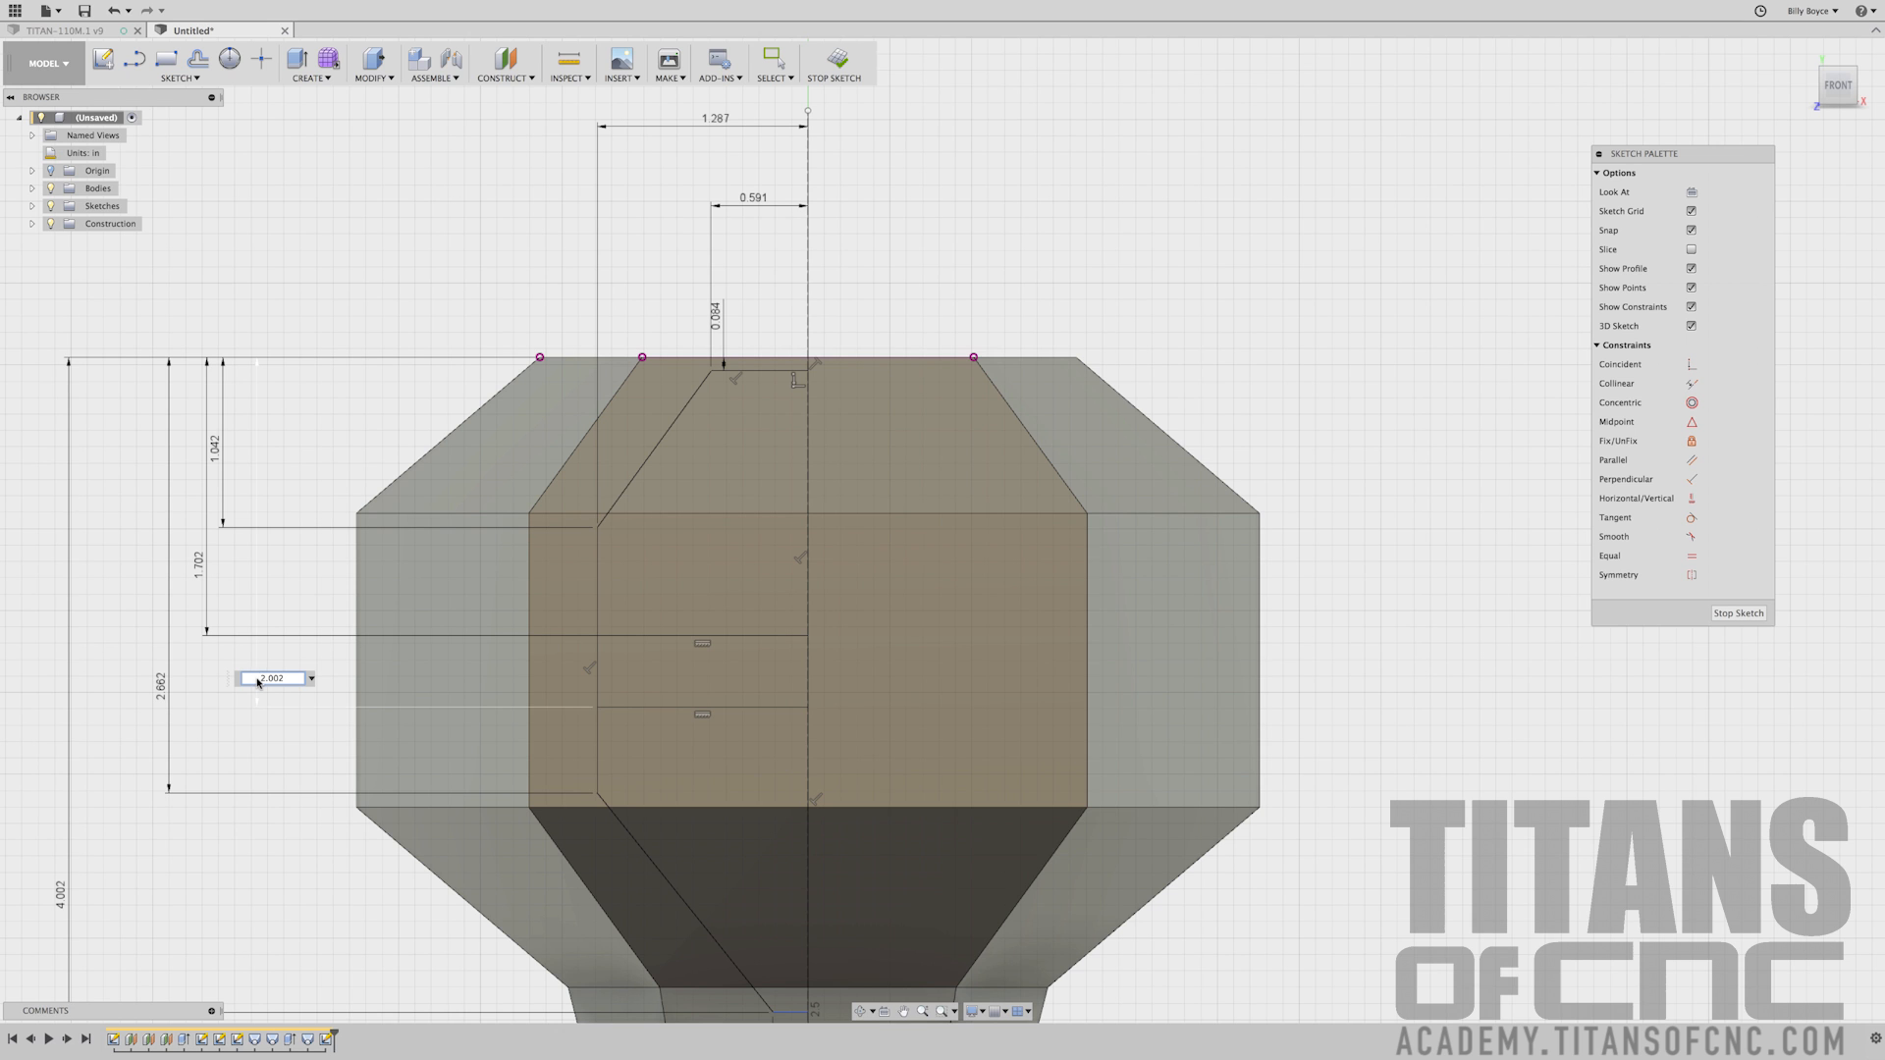
pyautogui.press('Return')
# Mirror all seven lines of the half profile, including both cross lines, about the vertical centre line
pyautogui.scroll(-3, 384, 449)
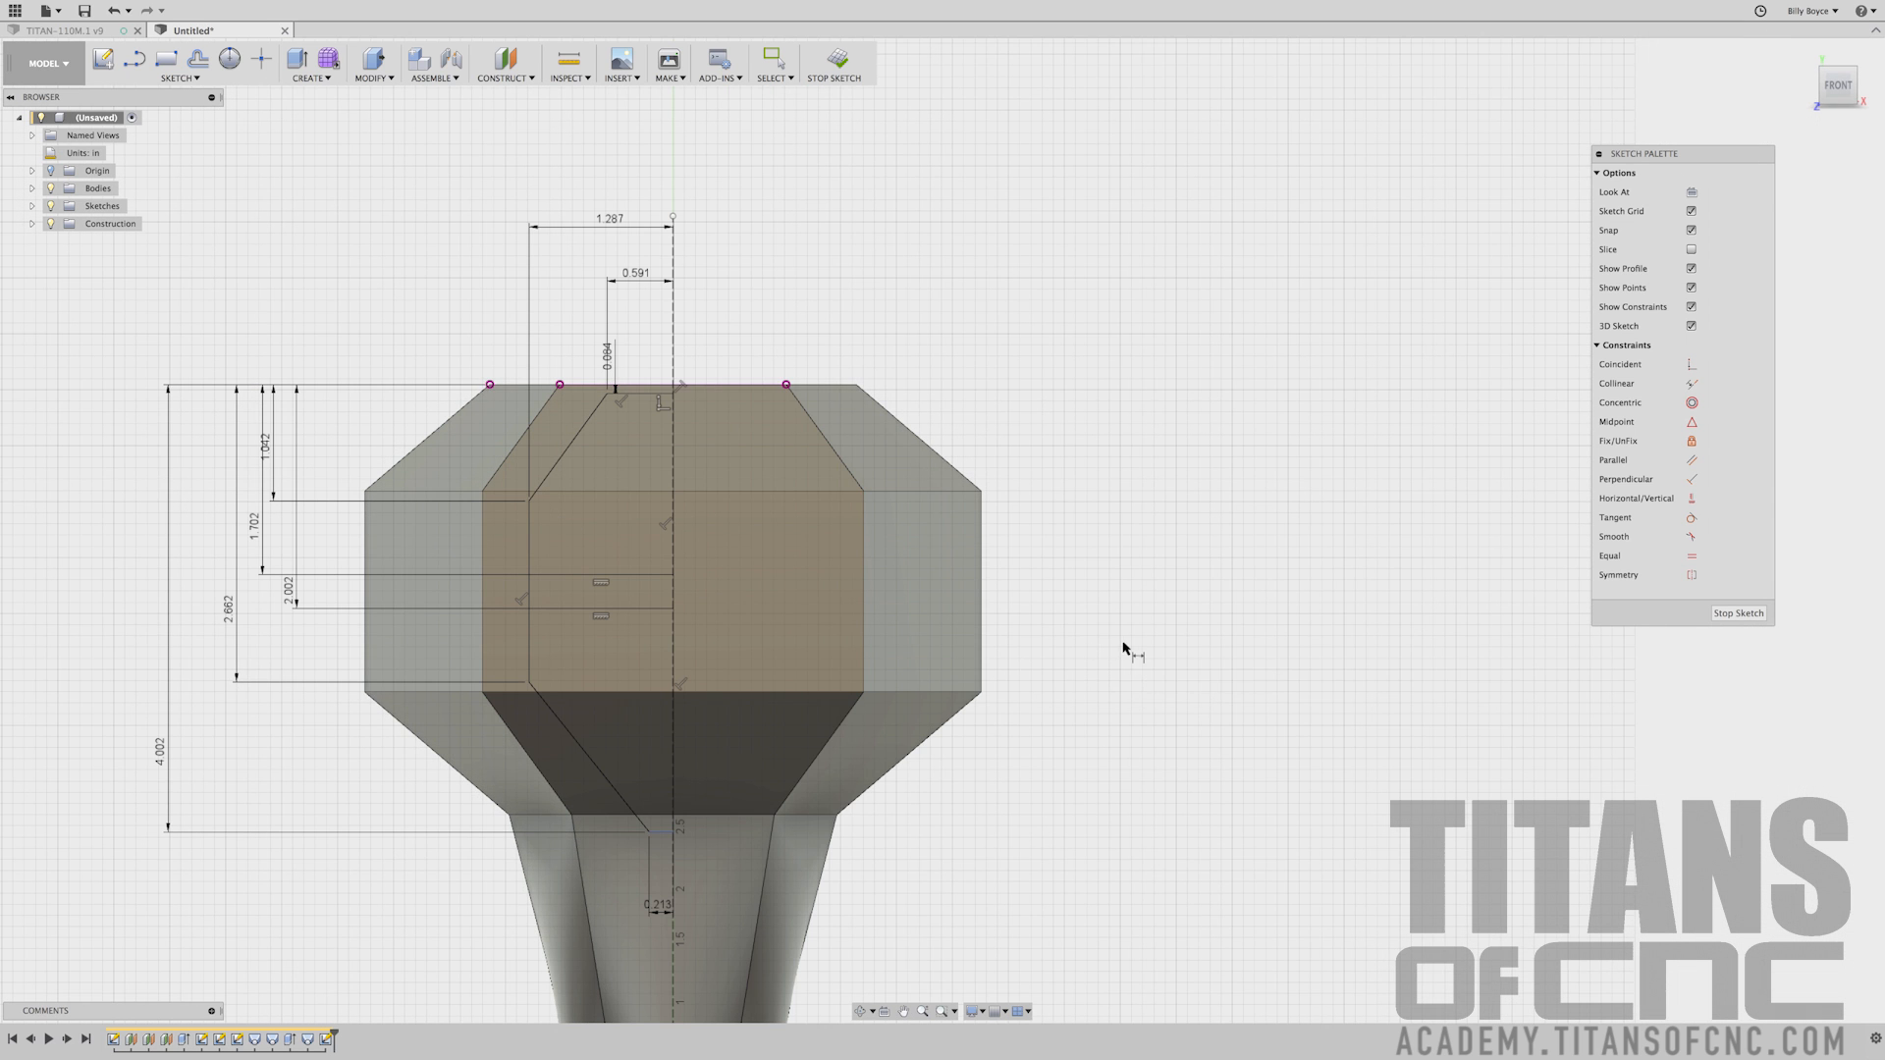
pyautogui.click(179, 79)
pyautogui.moveTo(157, 422)
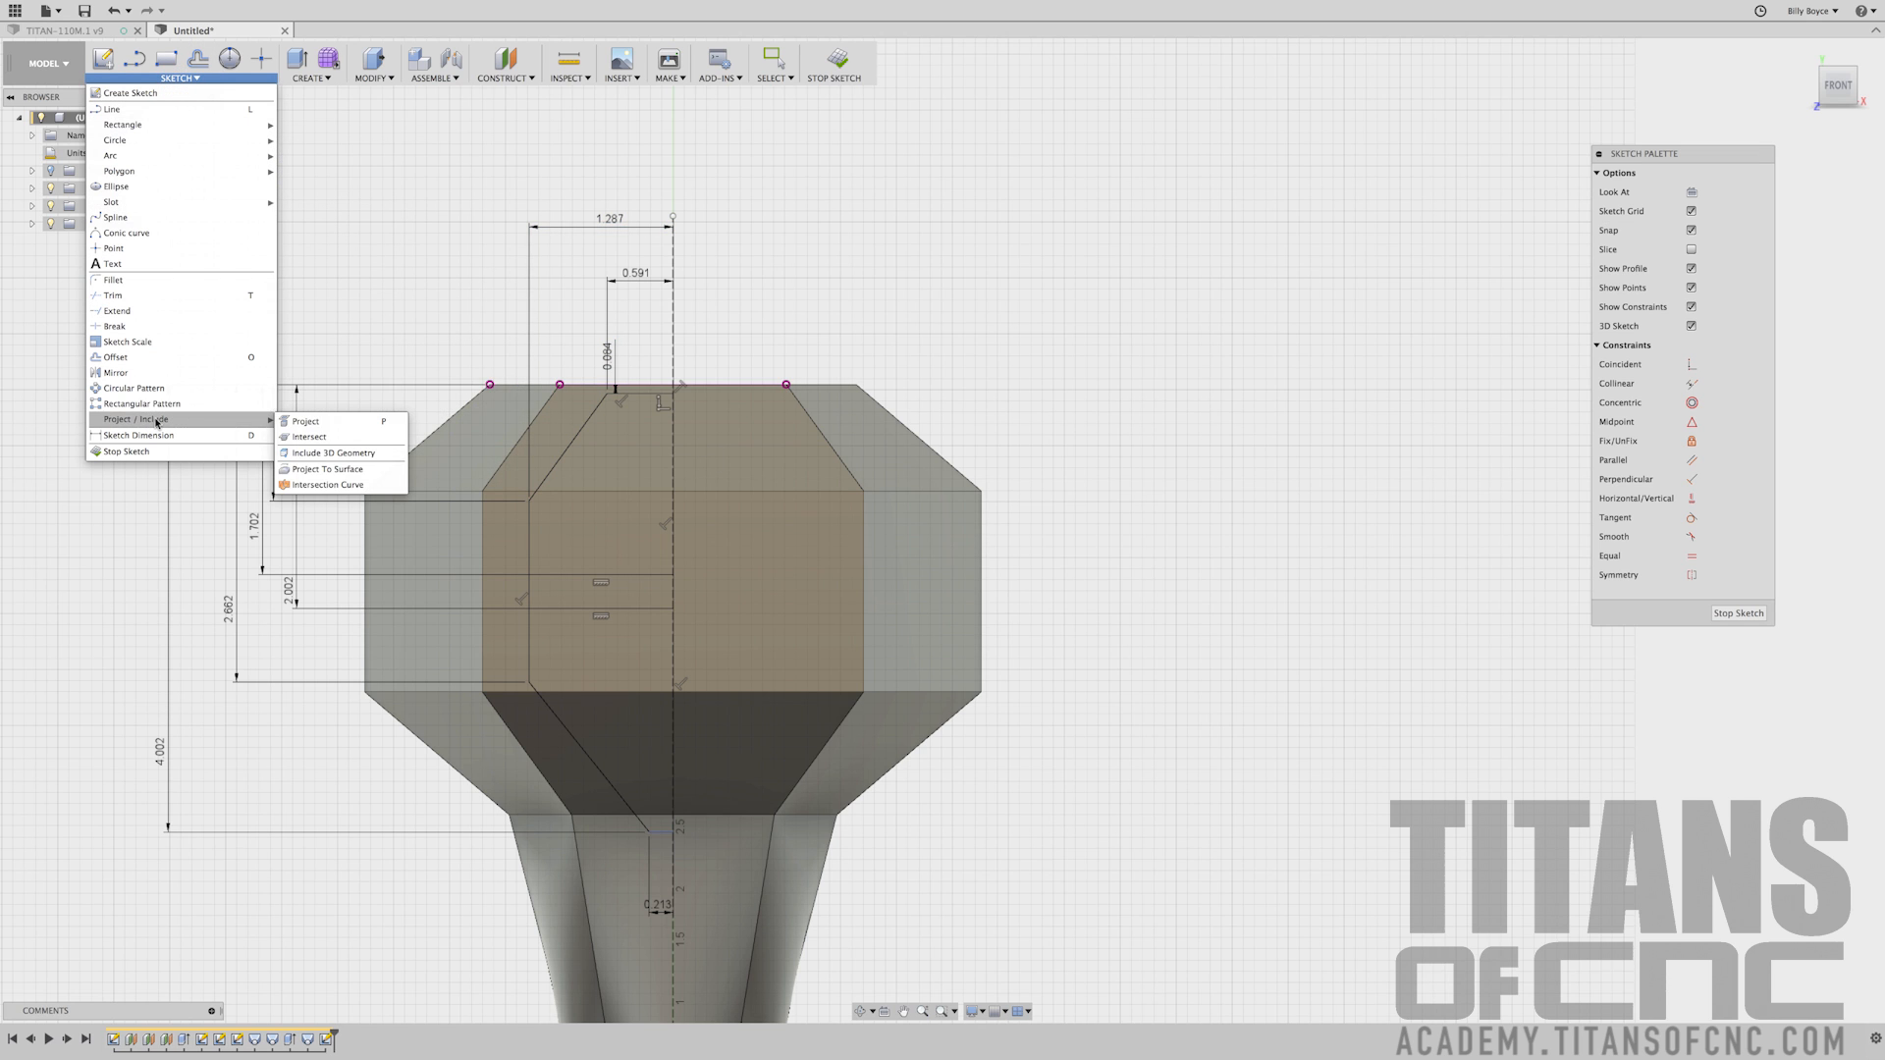
pyautogui.click(119, 375)
pyautogui.click(632, 393)
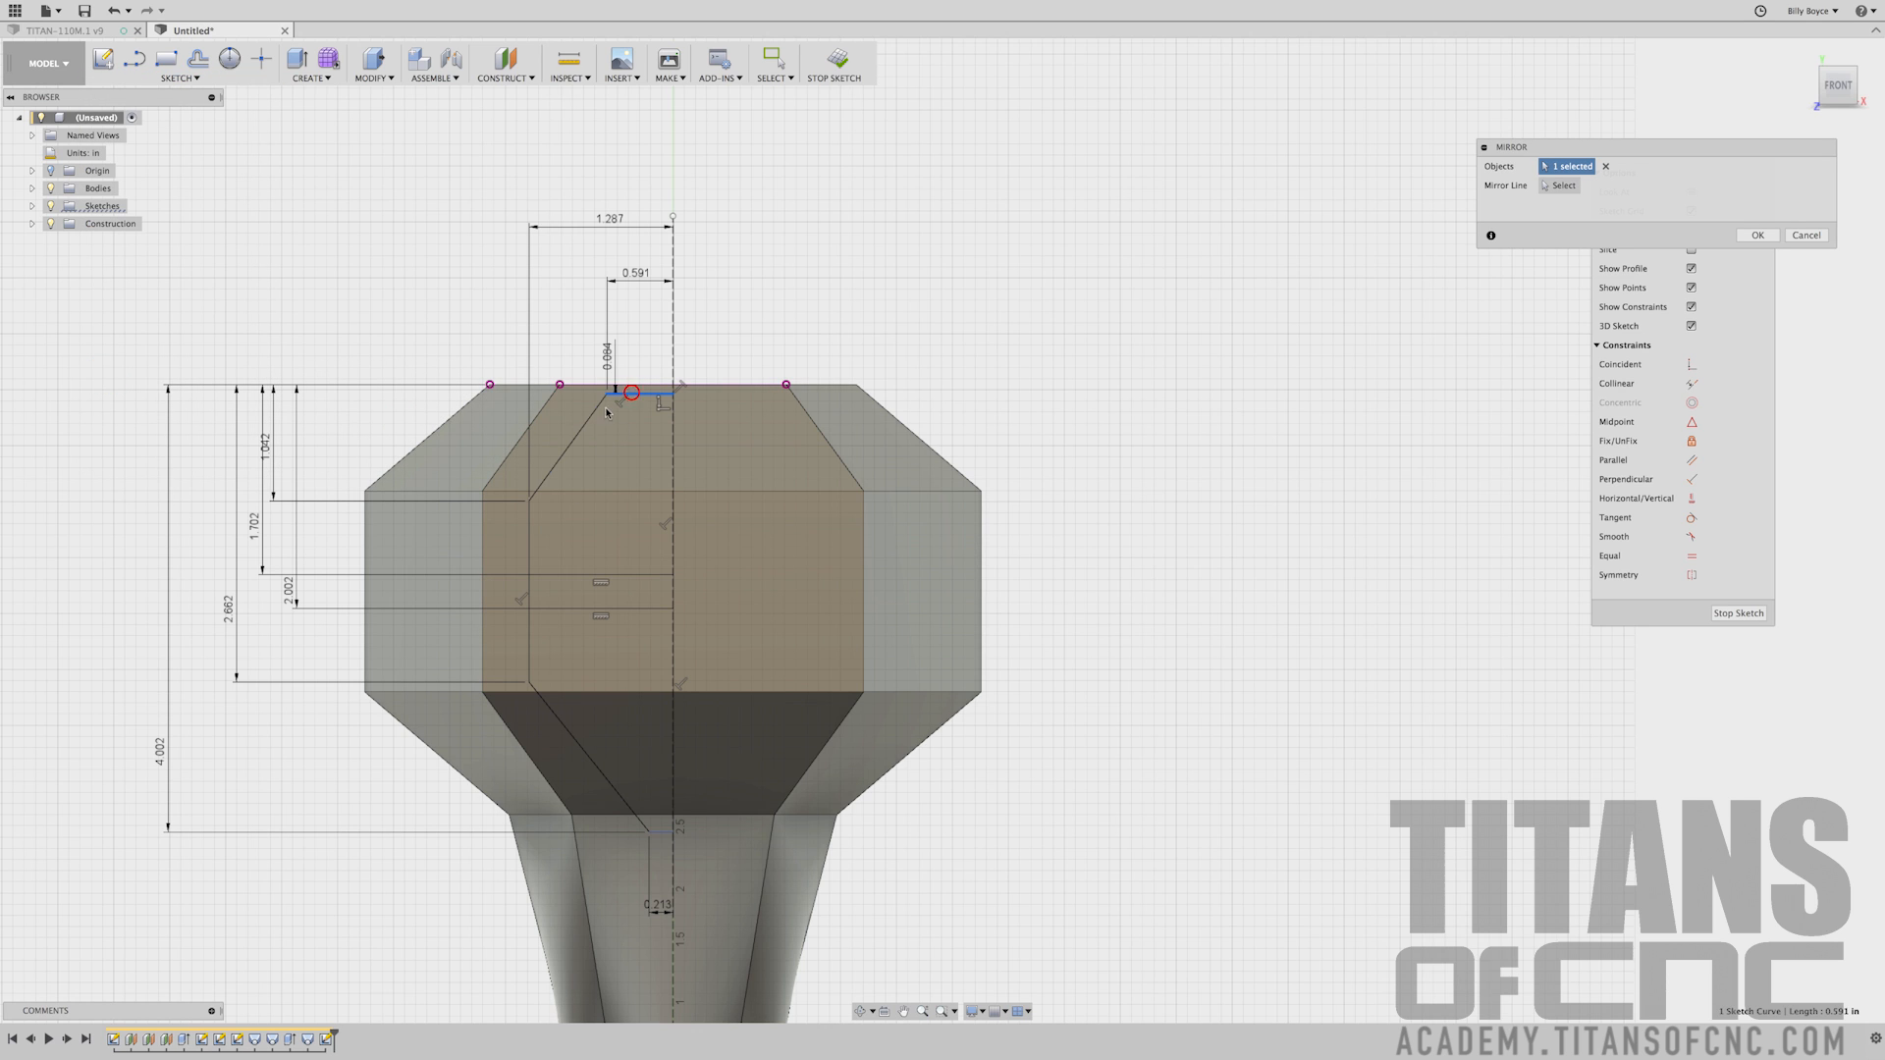
pyautogui.click(574, 435)
pyautogui.click(529, 548)
pyautogui.click(569, 576)
pyautogui.click(568, 610)
pyautogui.click(559, 719)
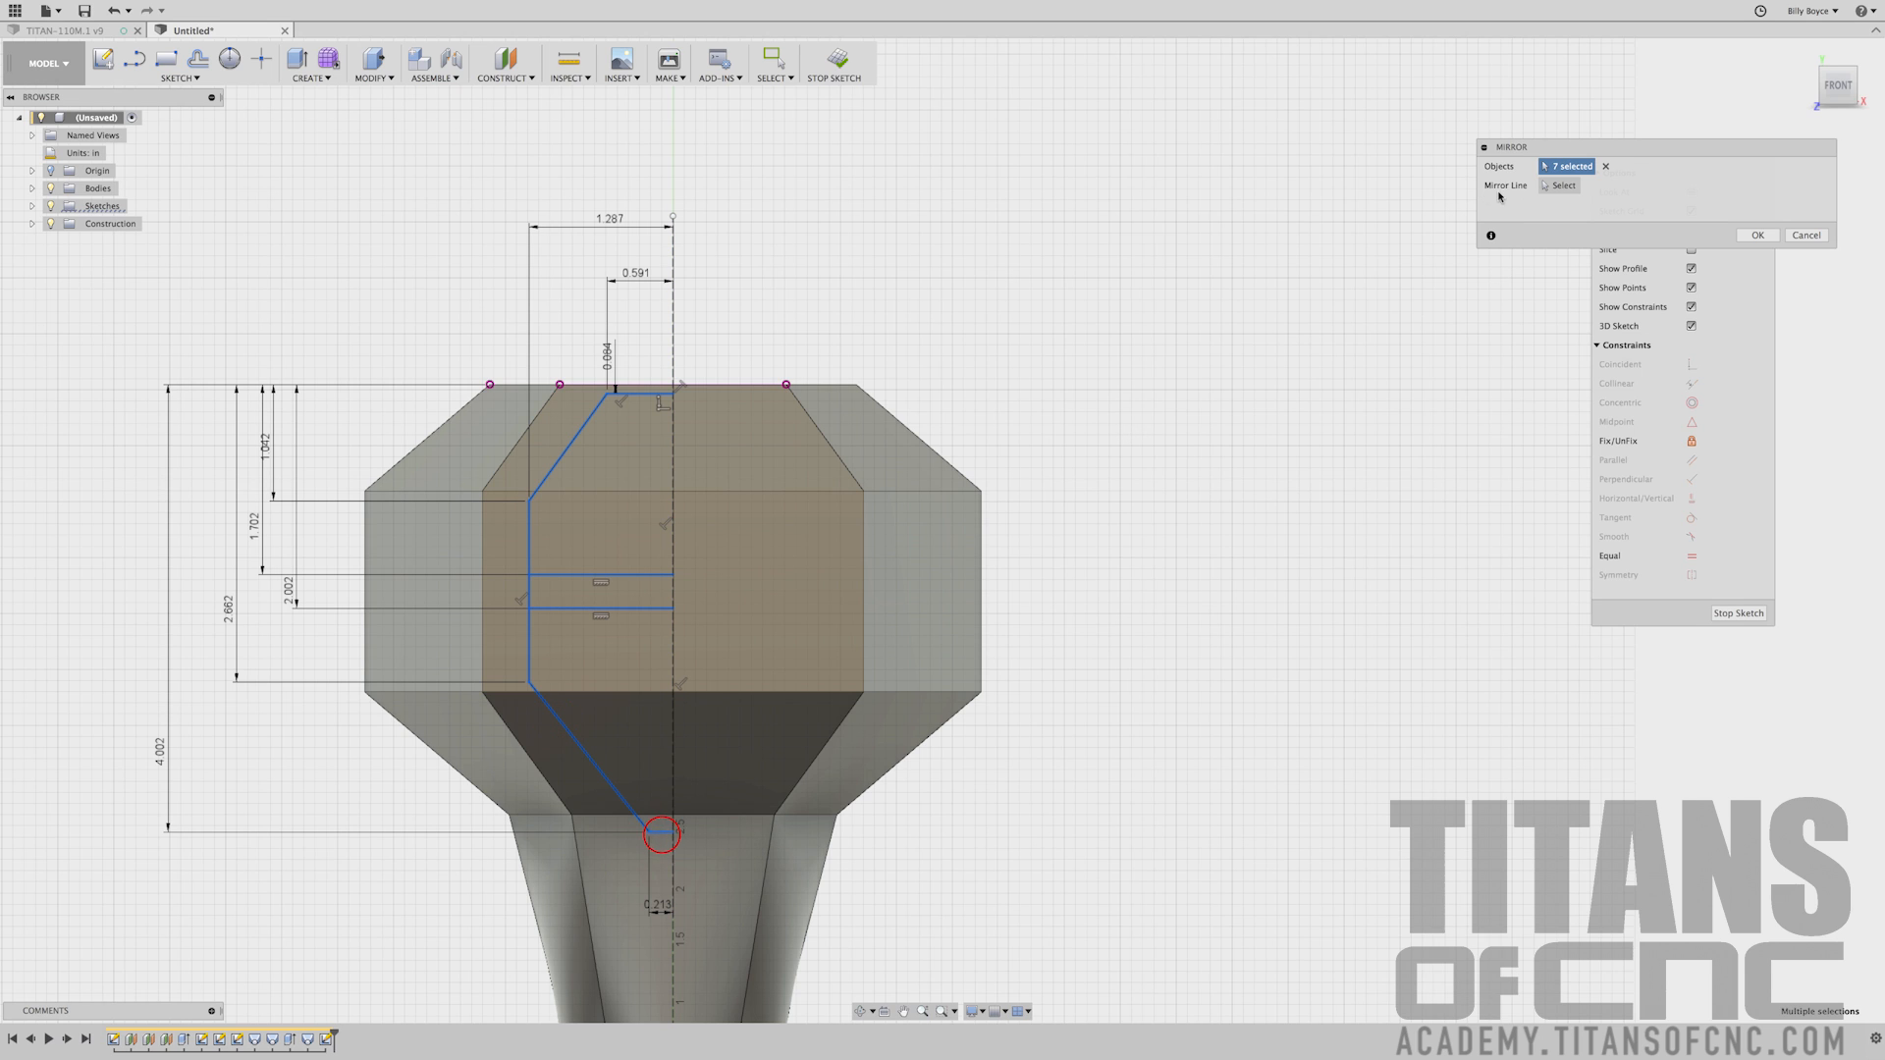
pyautogui.click(1557, 187)
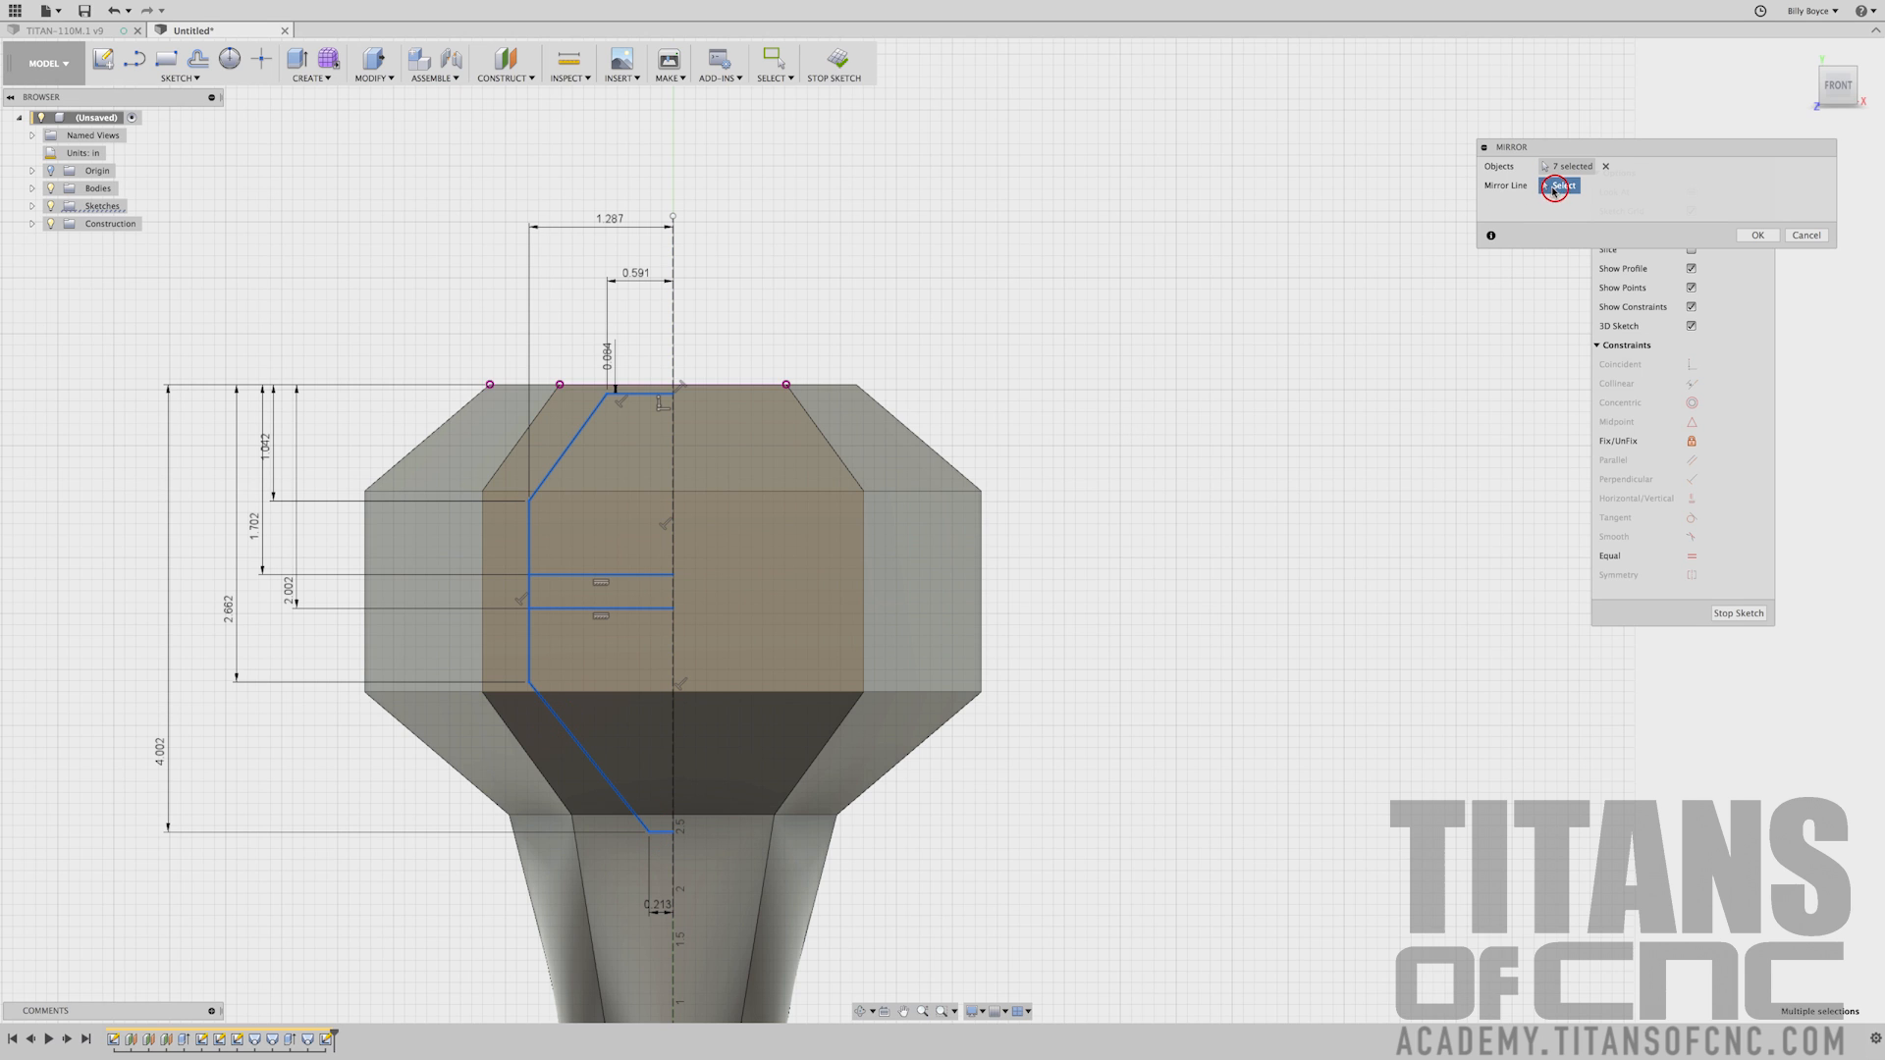
pyautogui.click(673, 328)
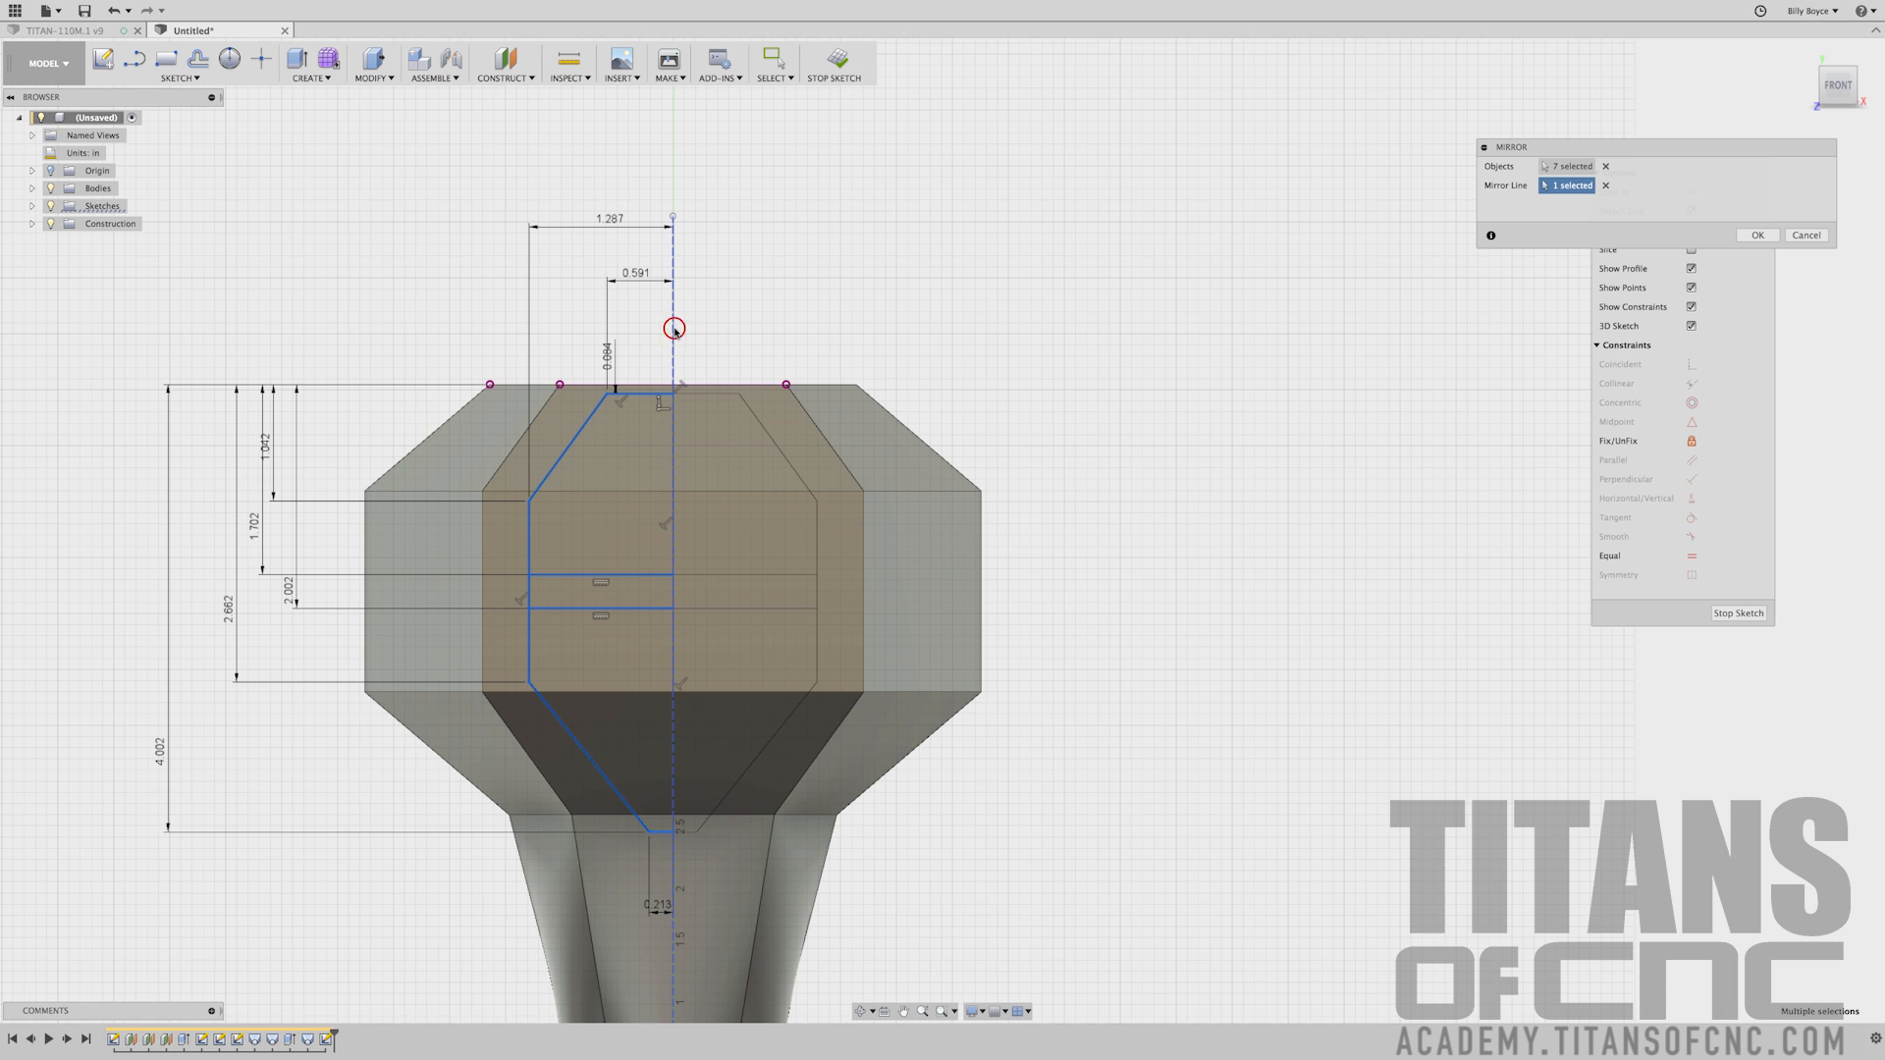
pyautogui.click(1759, 236)
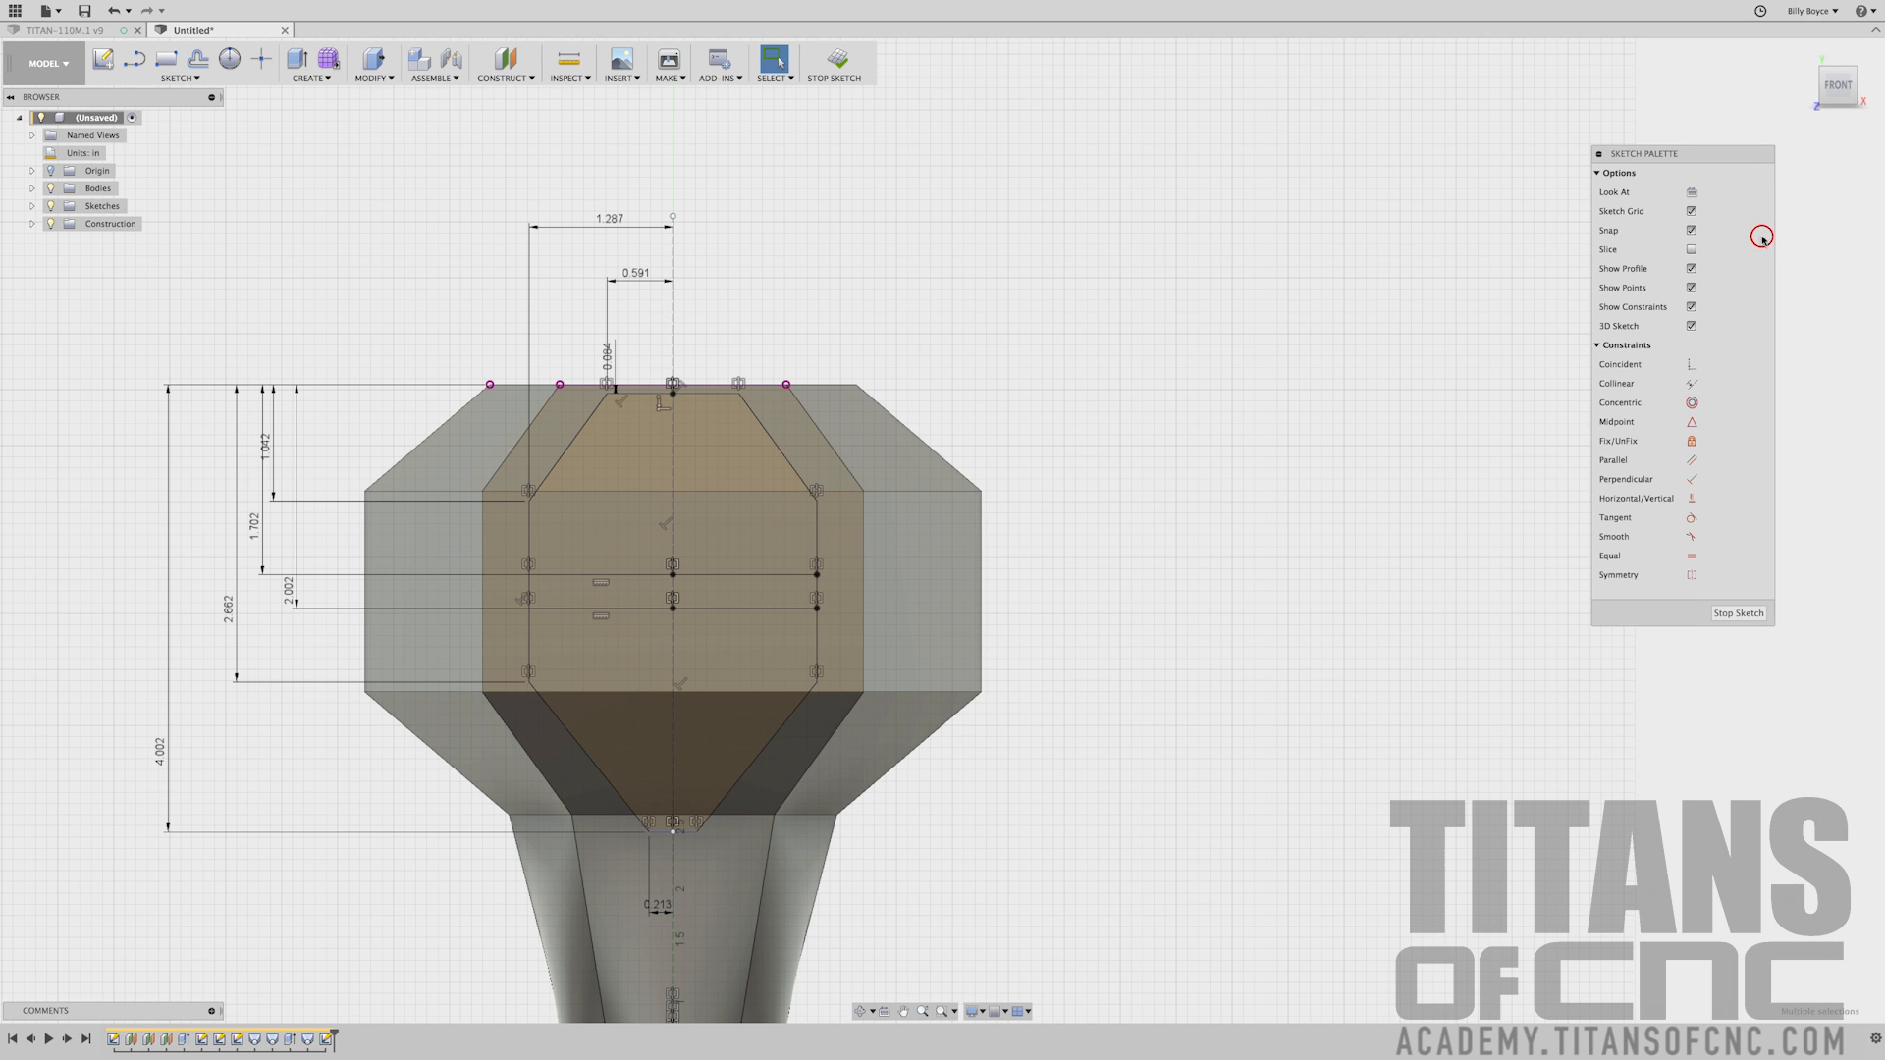
# Extrude the profile regions above and below the central band by -0.869 in to cut pockets into the body's front
pyautogui.rightClick(913, 233)
pyautogui.click(979, 213)
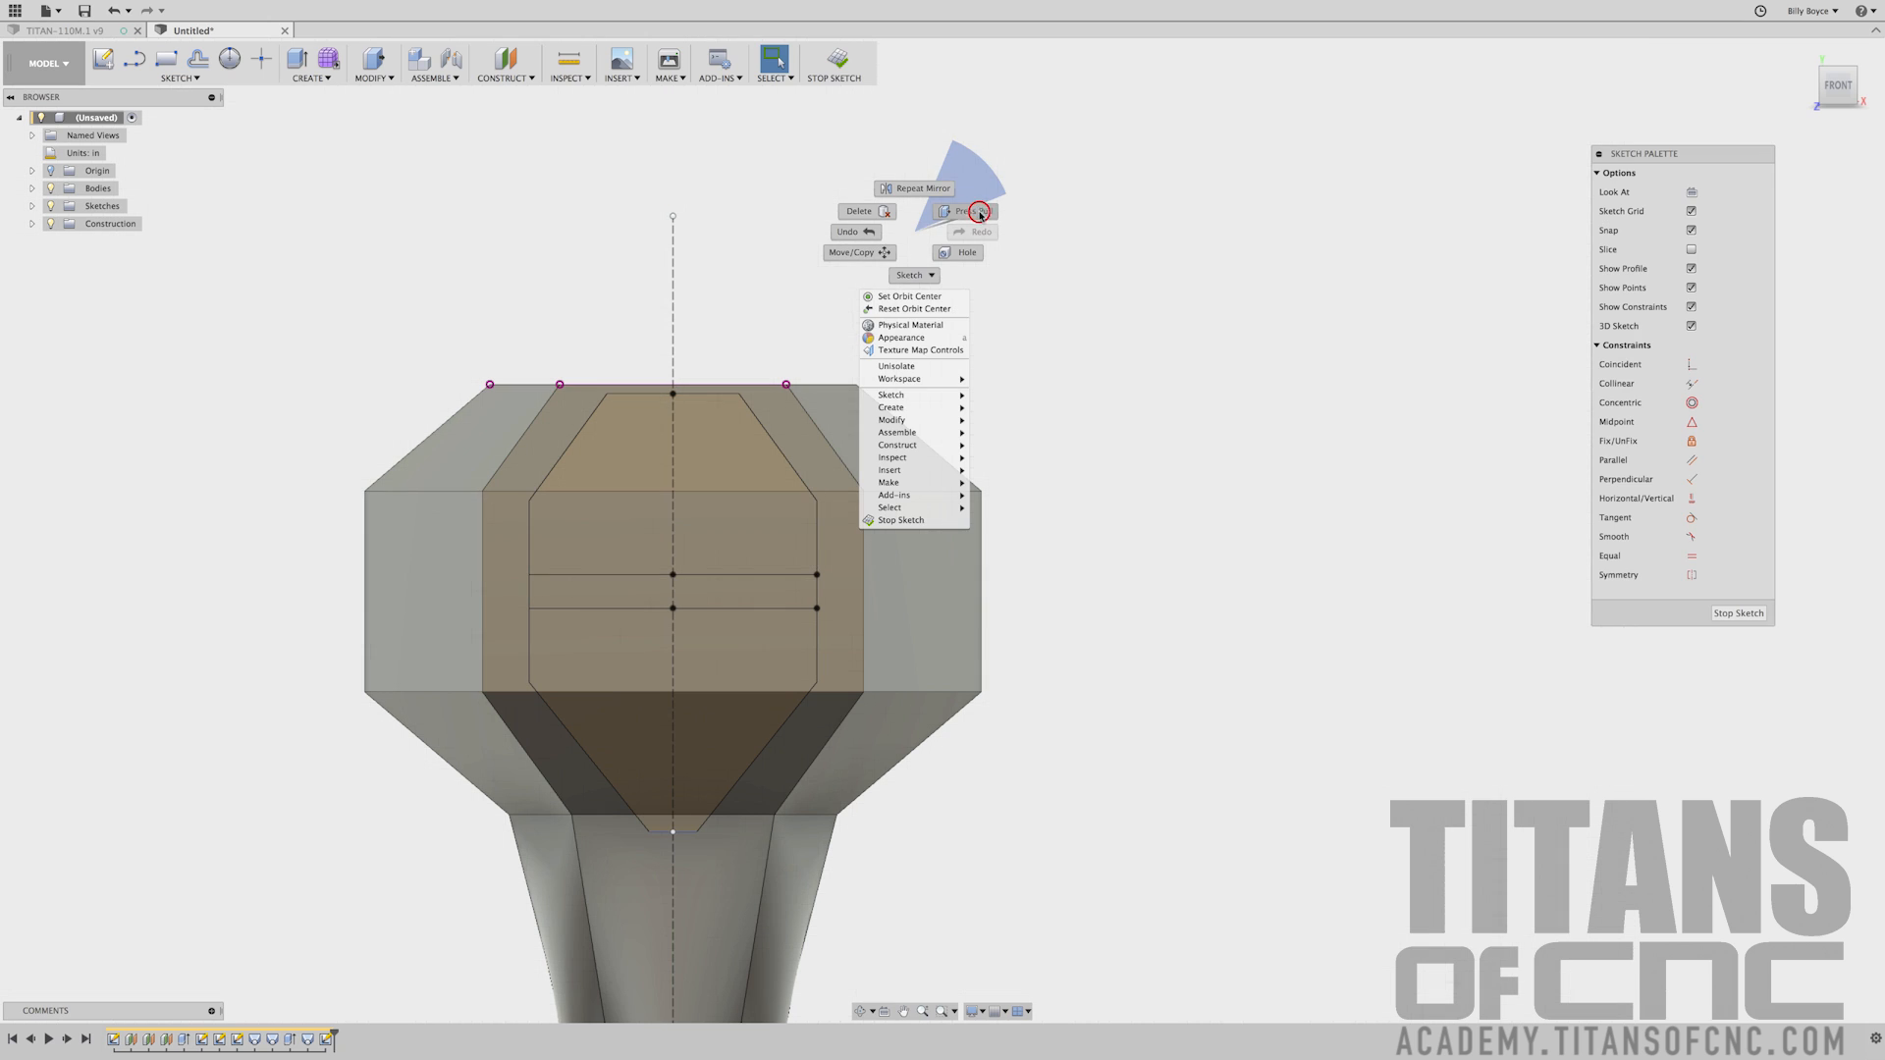
pyautogui.click(722, 421)
pyautogui.click(722, 528)
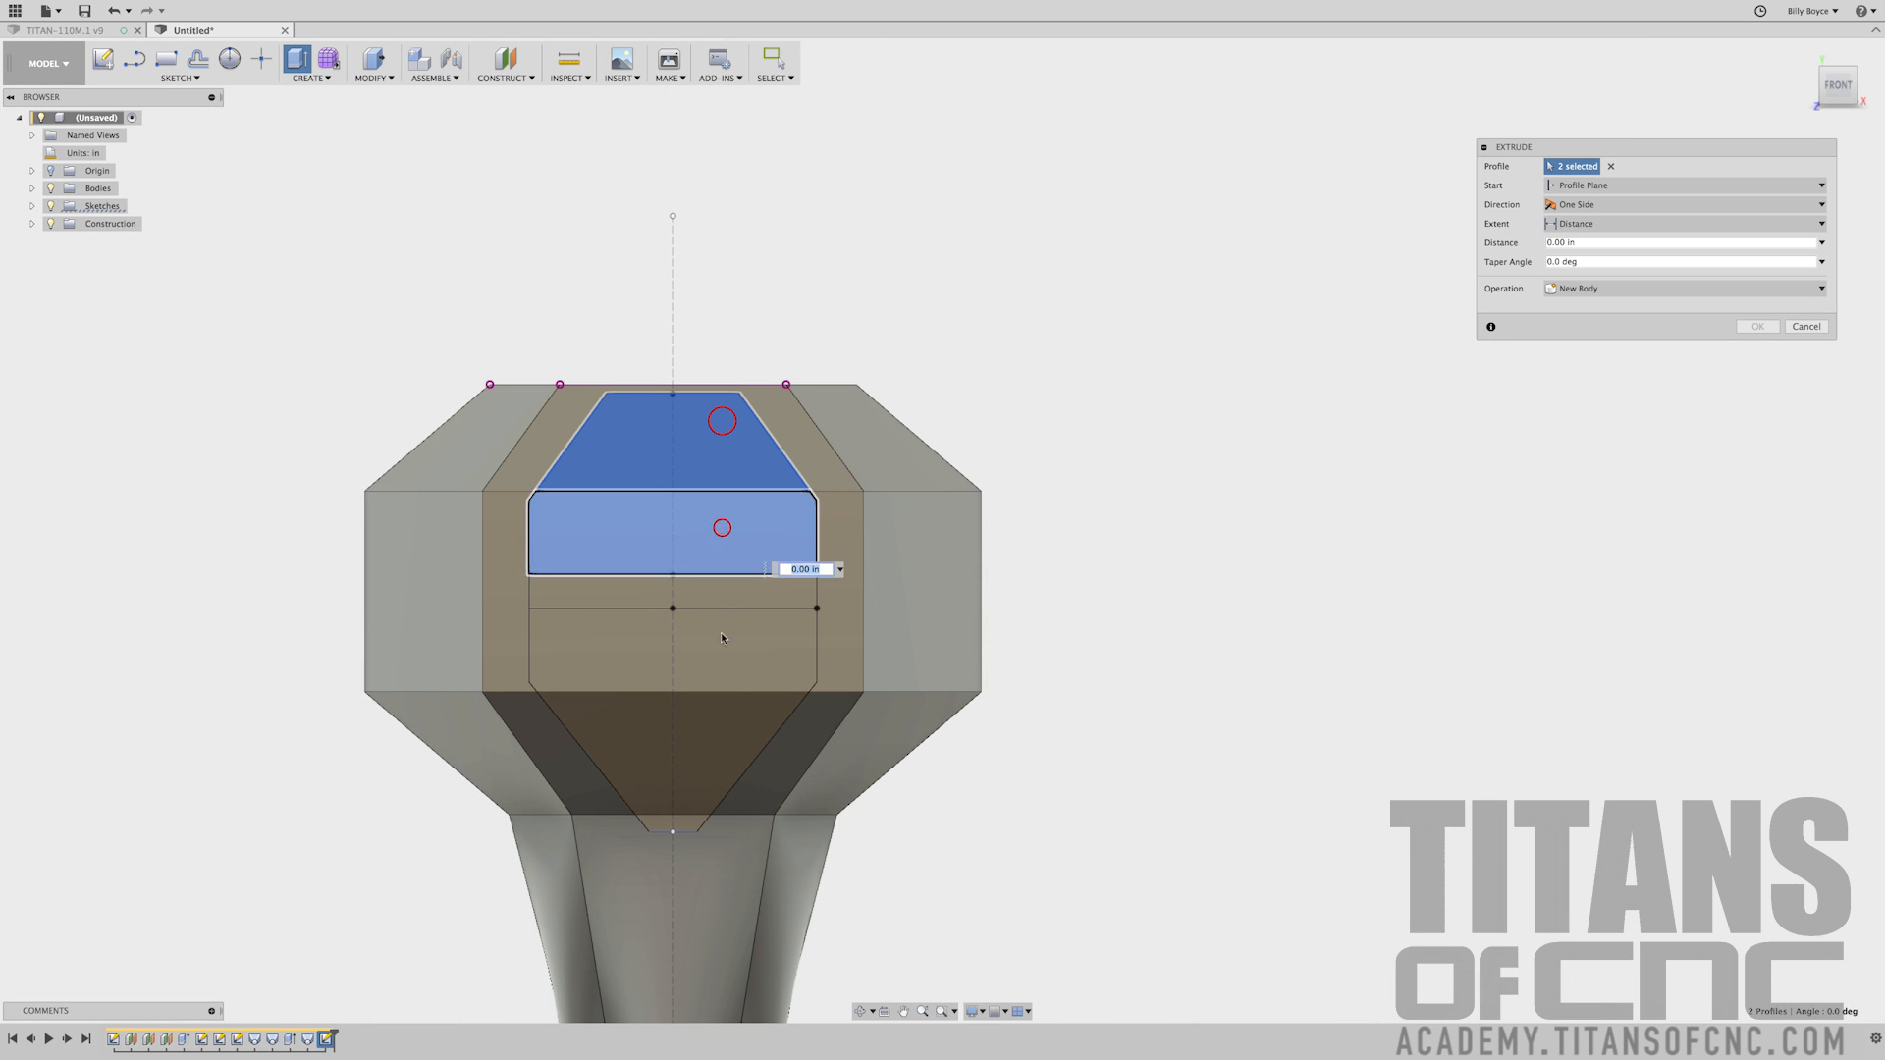
pyautogui.click(723, 704)
pyautogui.click(725, 650)
pyautogui.moveTo(1173, 612)
pyautogui.keyDown('shift'); pyautogui.mouseDown(button='middle')
pyautogui.moveTo(1170, 562)
pyautogui.moveTo(1177, 586)
pyautogui.mouseUp(button='middle'); pyautogui.keyUp('shift')
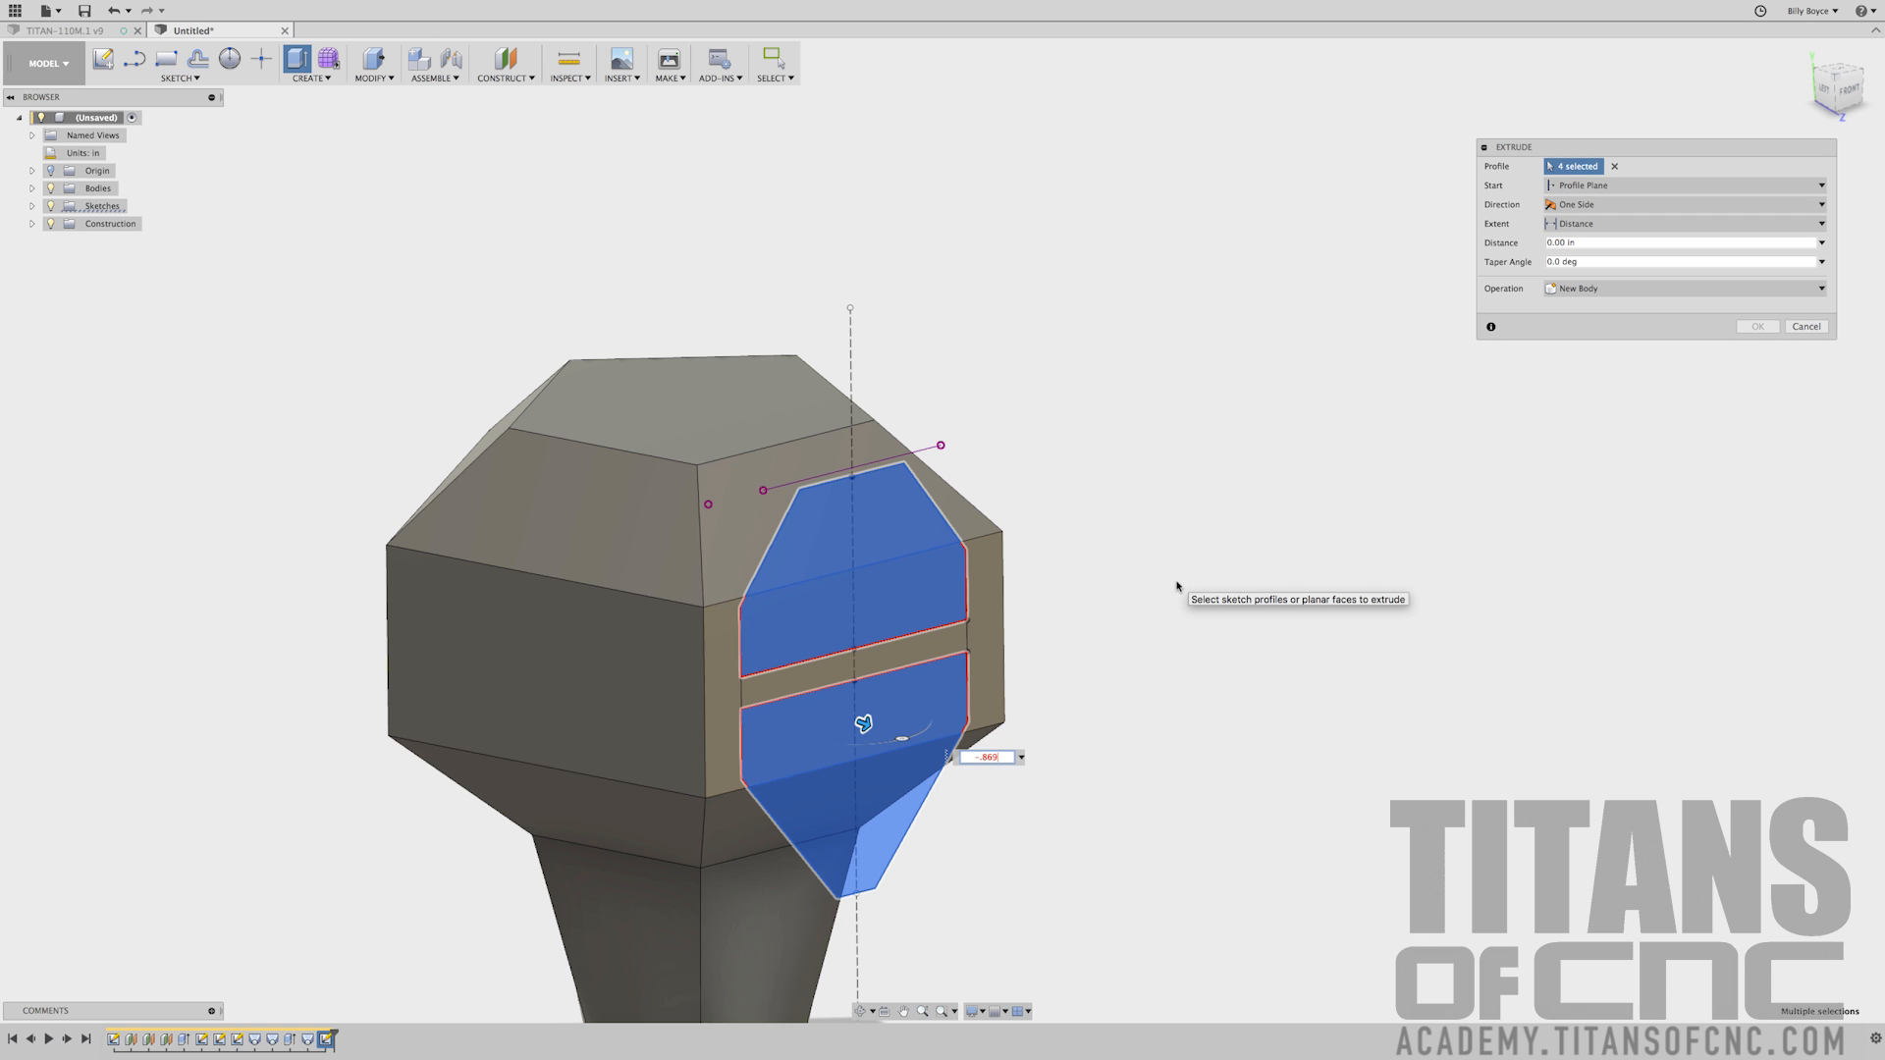
pyautogui.press('Return')
pyautogui.press('Return')
# Sketch a 2-point rectangle on the rib's upper face, spanning the pocket's width from its back wall towards the front
pyautogui.keyDown('shift'); pyautogui.moveTo(776, 472); pyautogui.dragTo(766, 585, button='middle'); pyautogui.keyUp('shift')
pyautogui.keyDown('shift'); pyautogui.moveTo(619, 576); pyautogui.dragTo(616, 577, button='middle'); pyautogui.keyUp('shift')
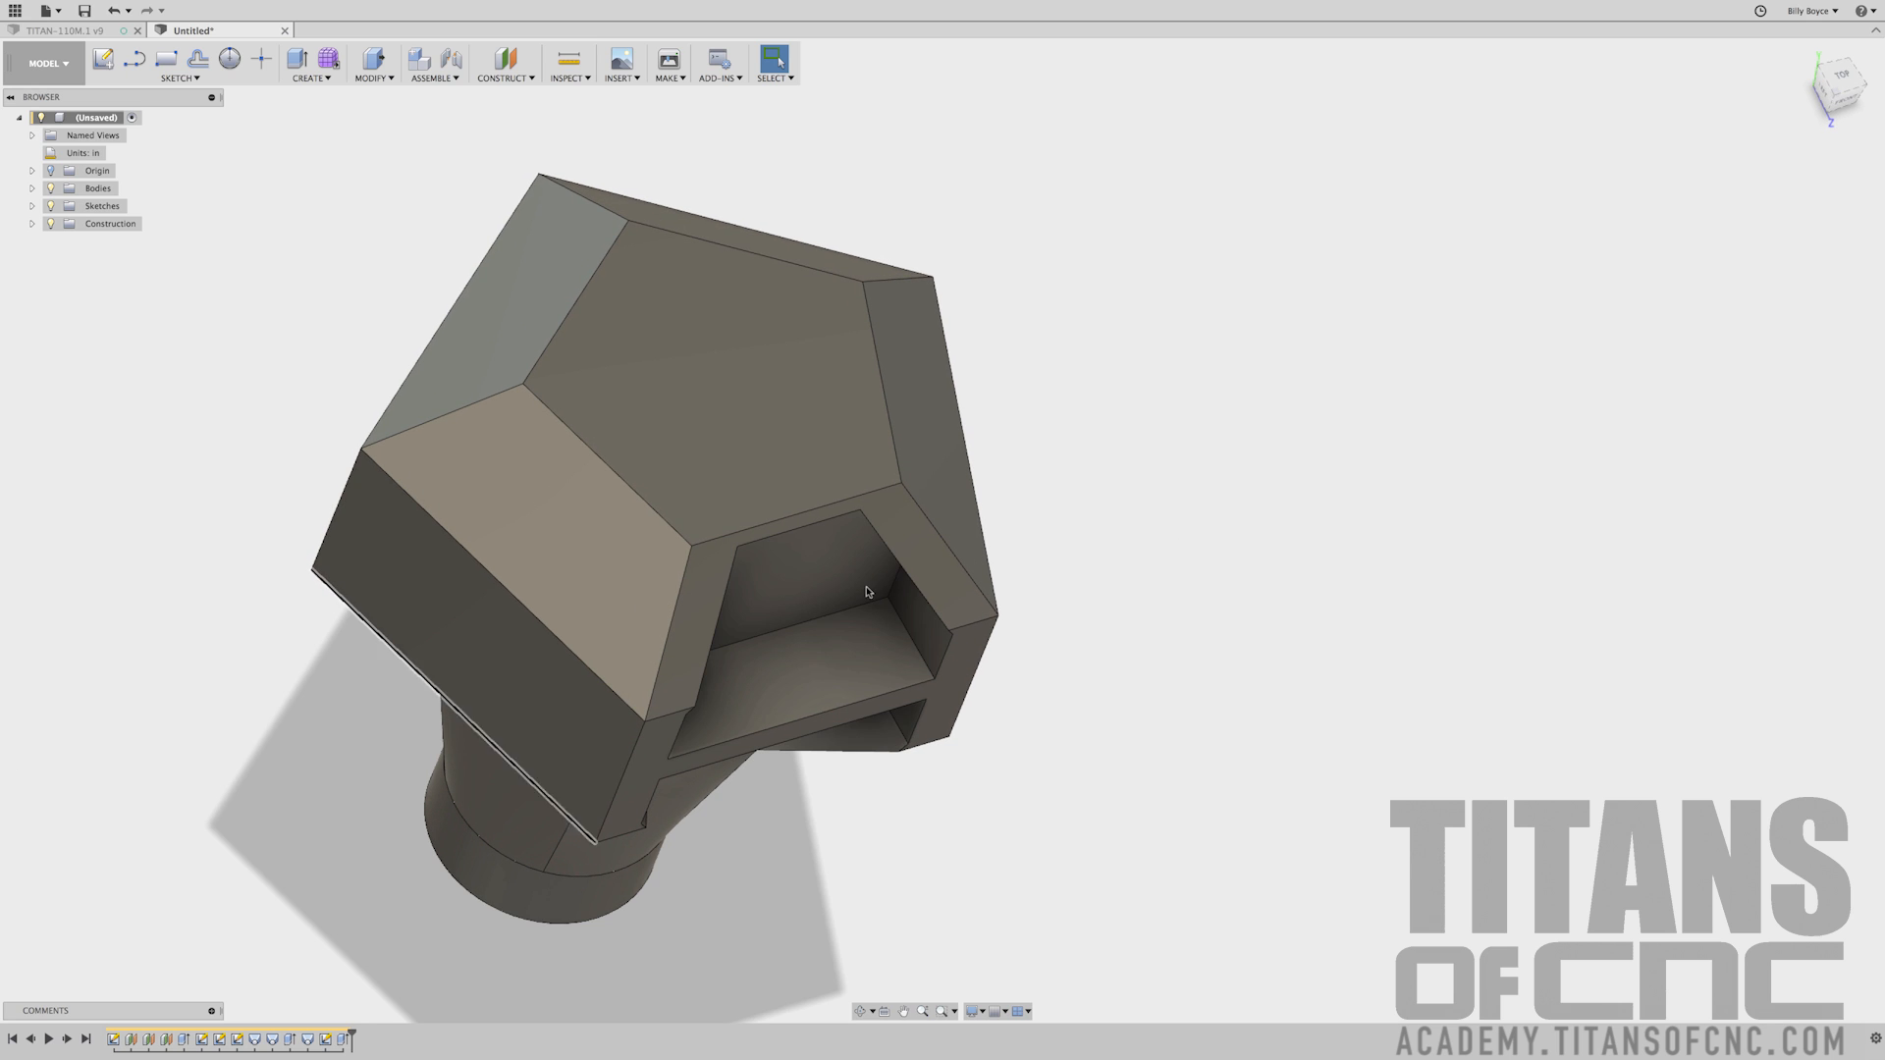
pyautogui.click(1270, 556)
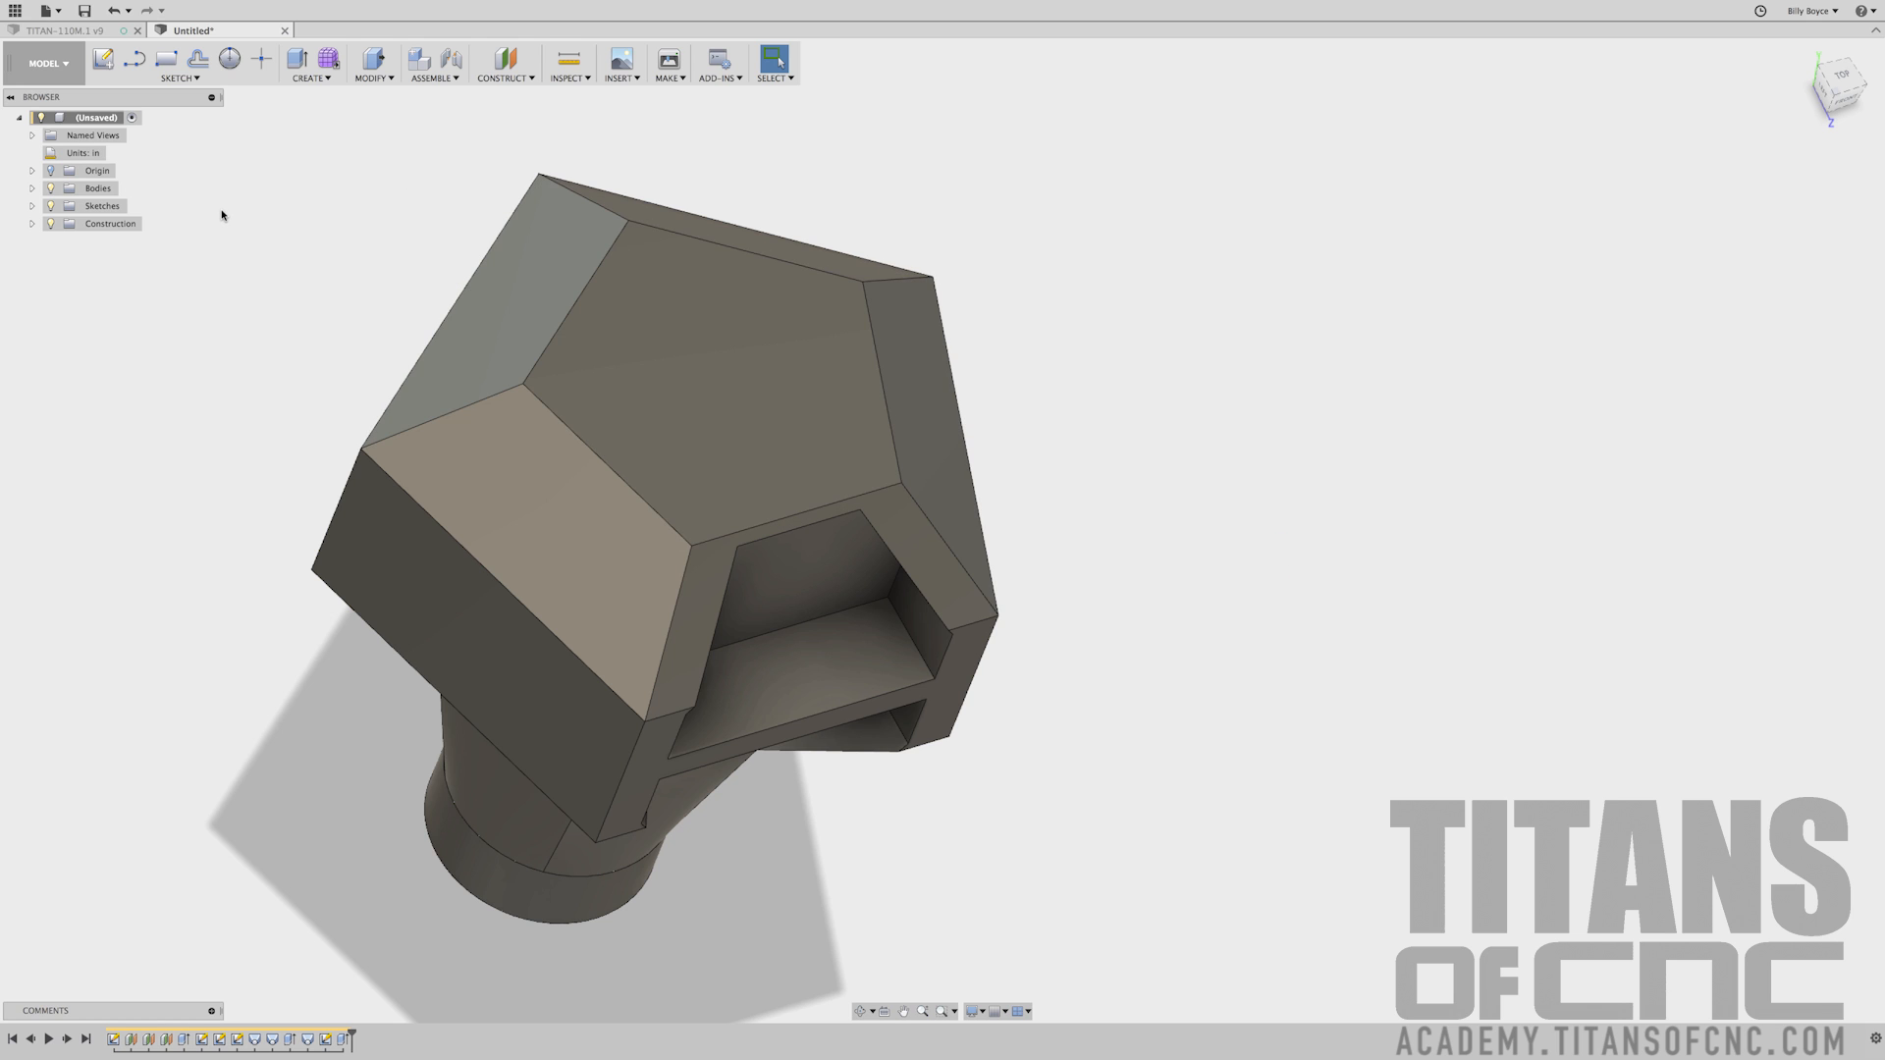
pyautogui.scroll(2, 222, 215)
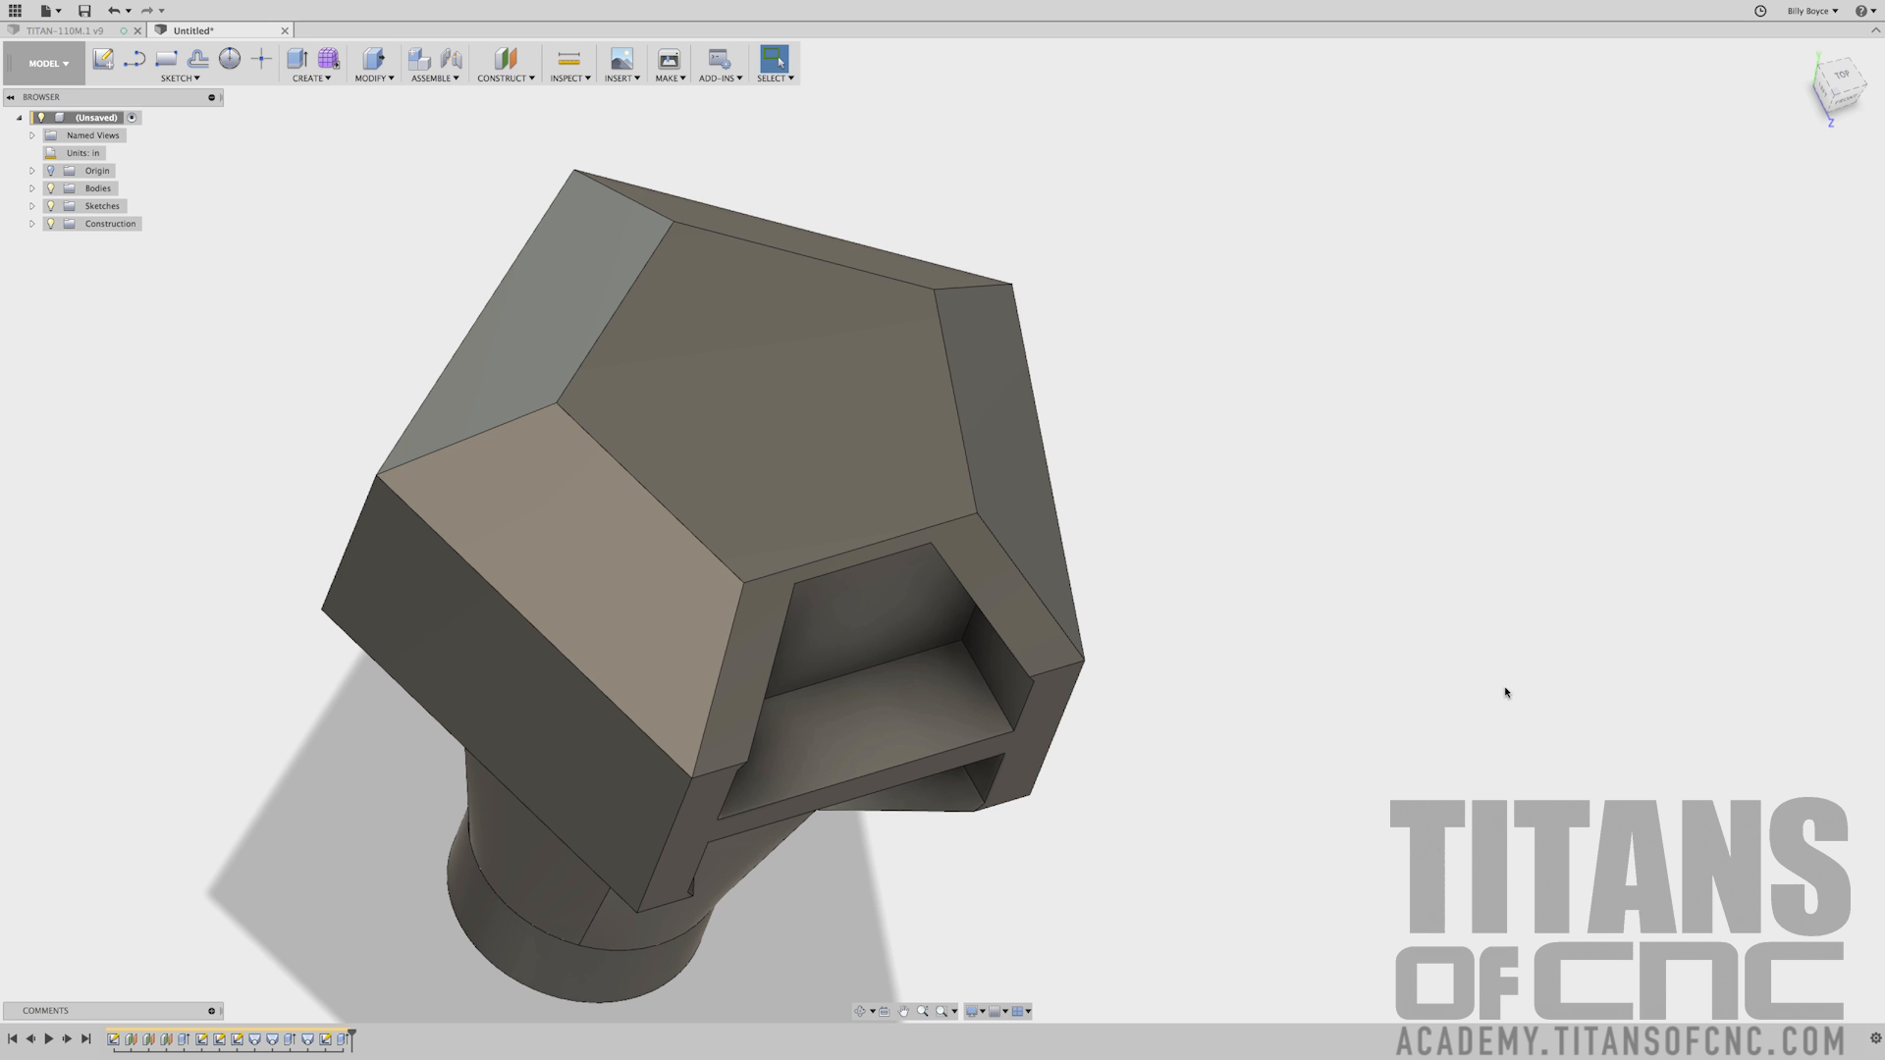
pyautogui.click(167, 79)
pyautogui.moveTo(162, 127)
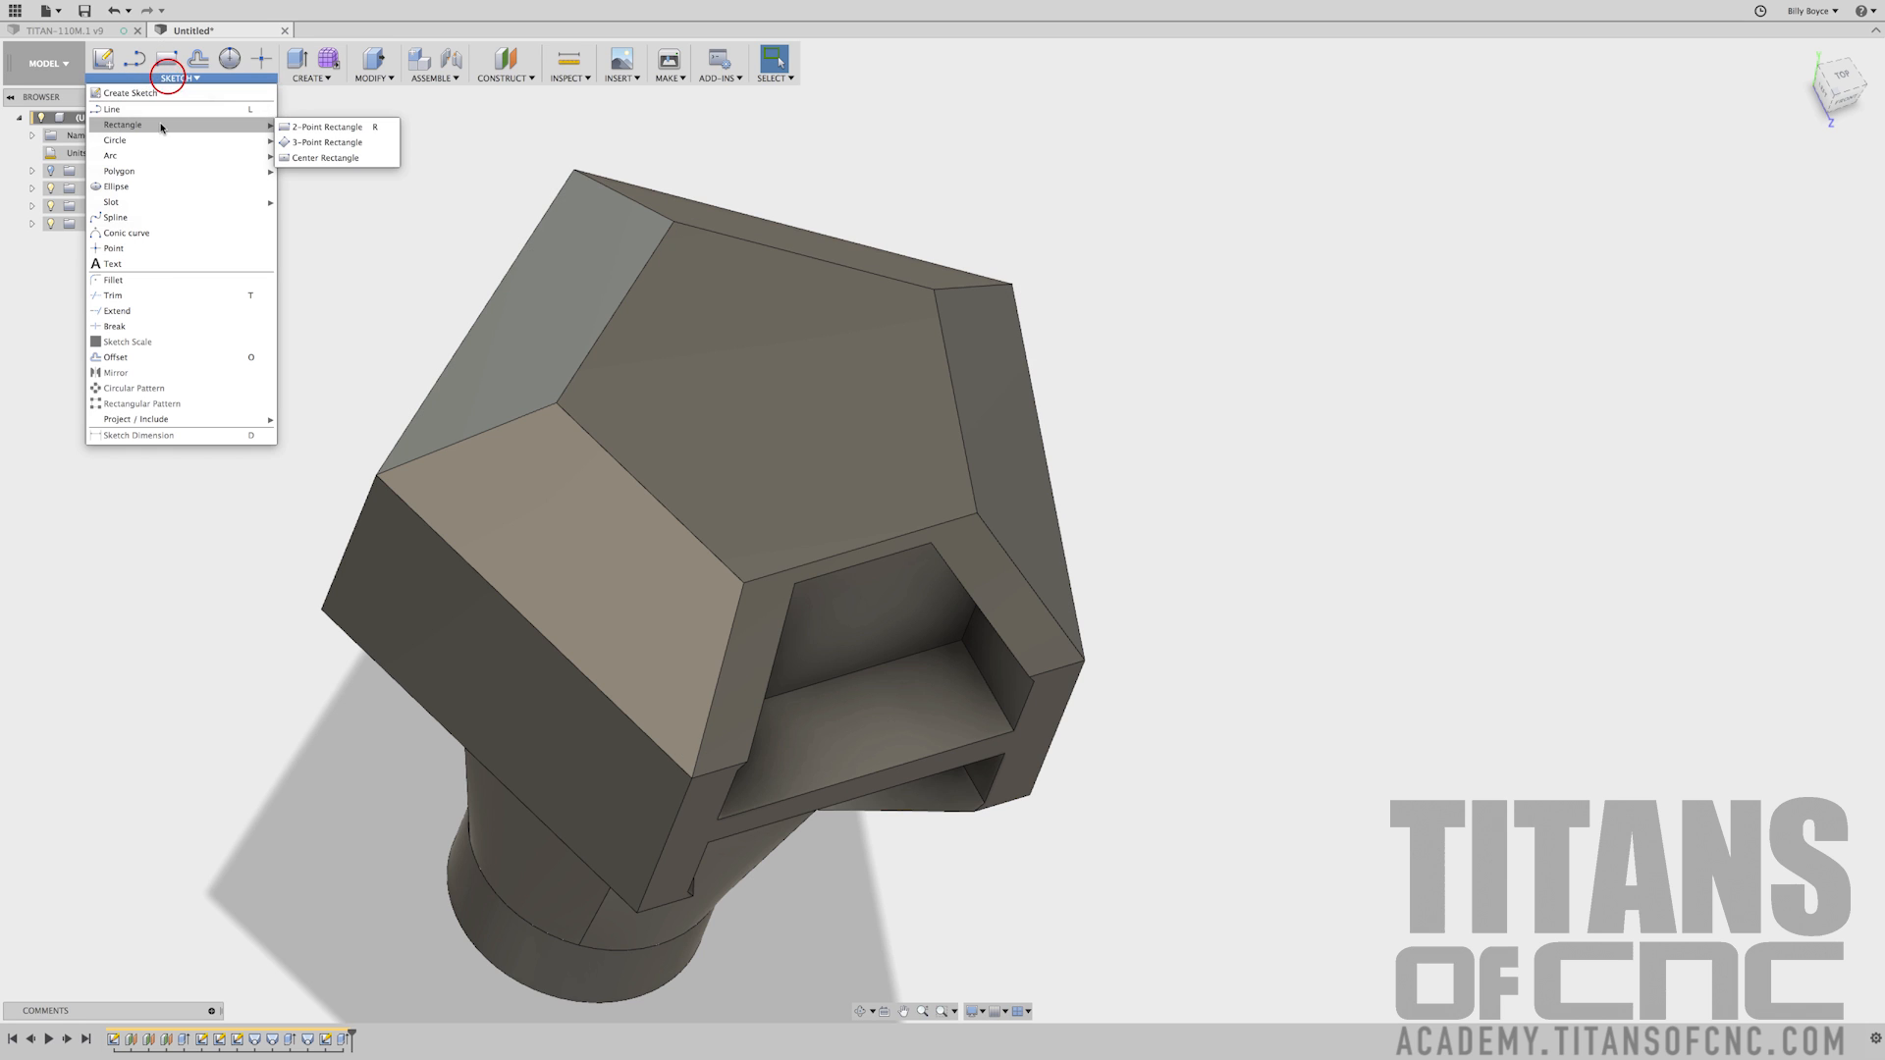
pyautogui.click(322, 134)
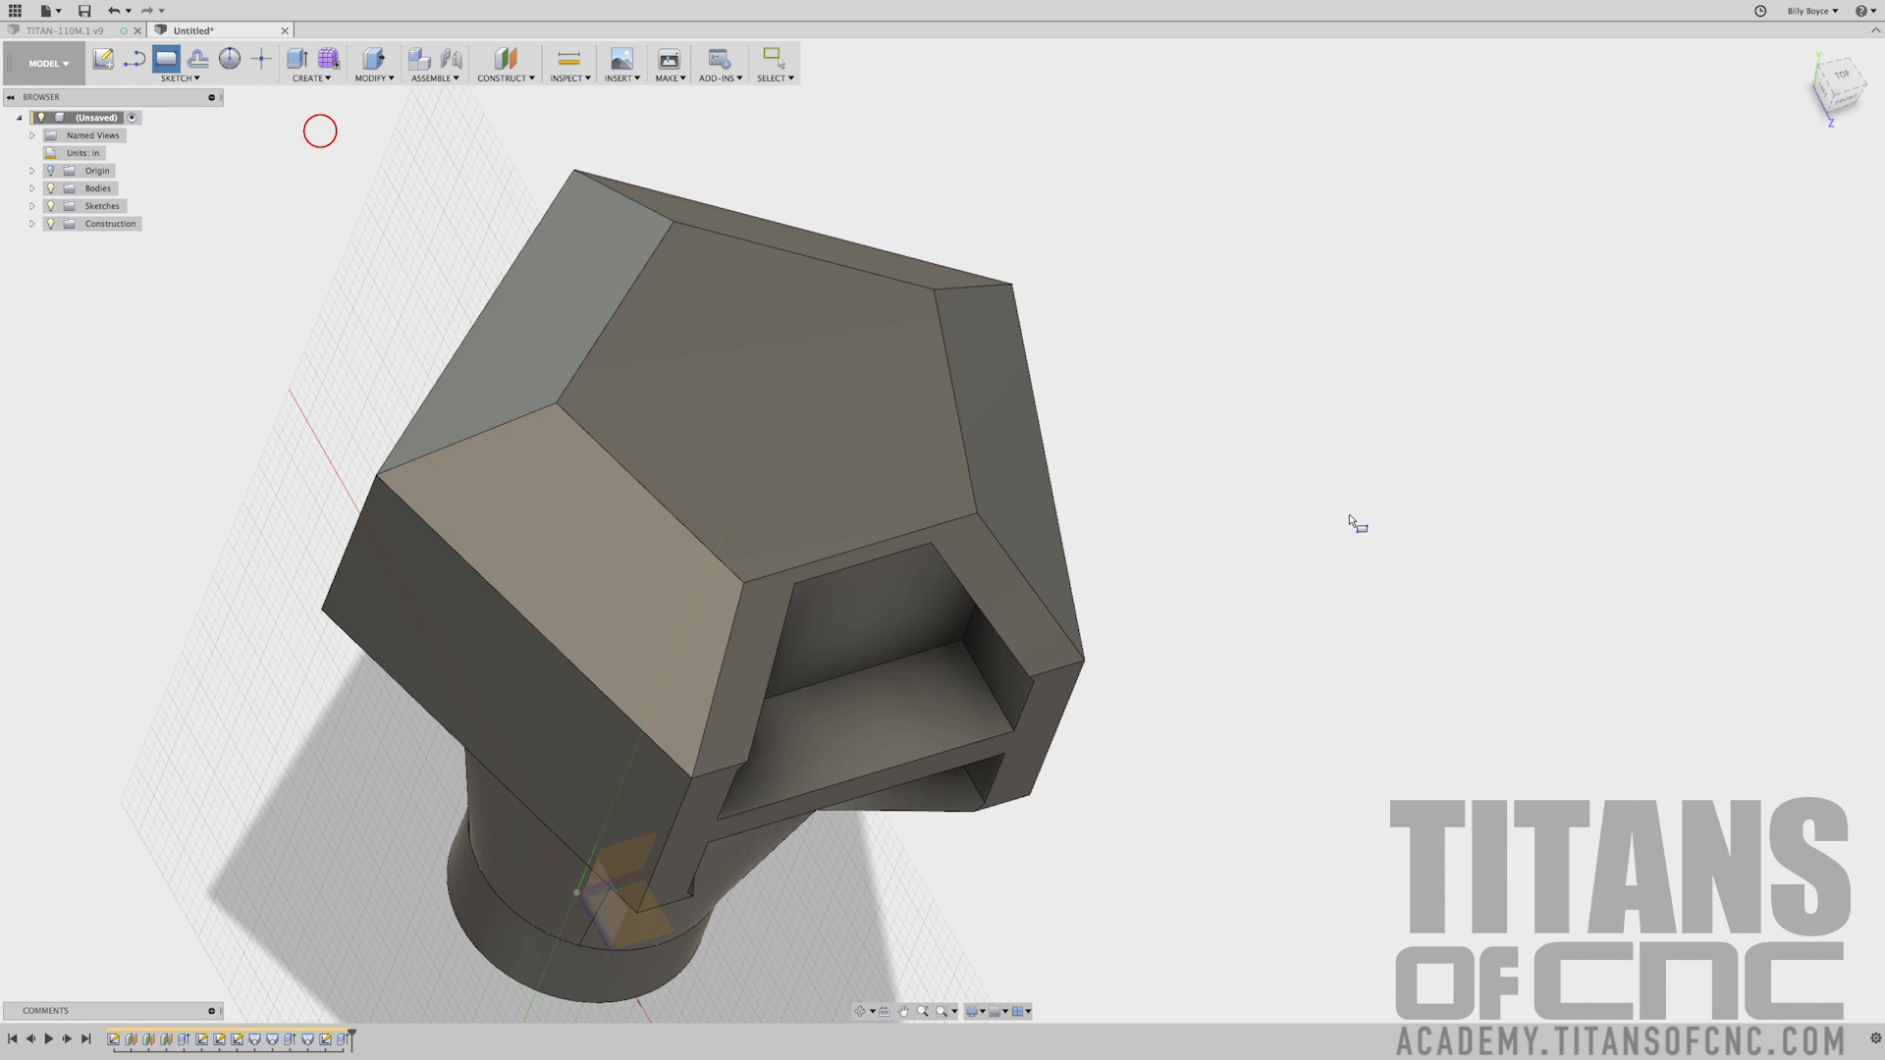
pyautogui.click(1844, 77)
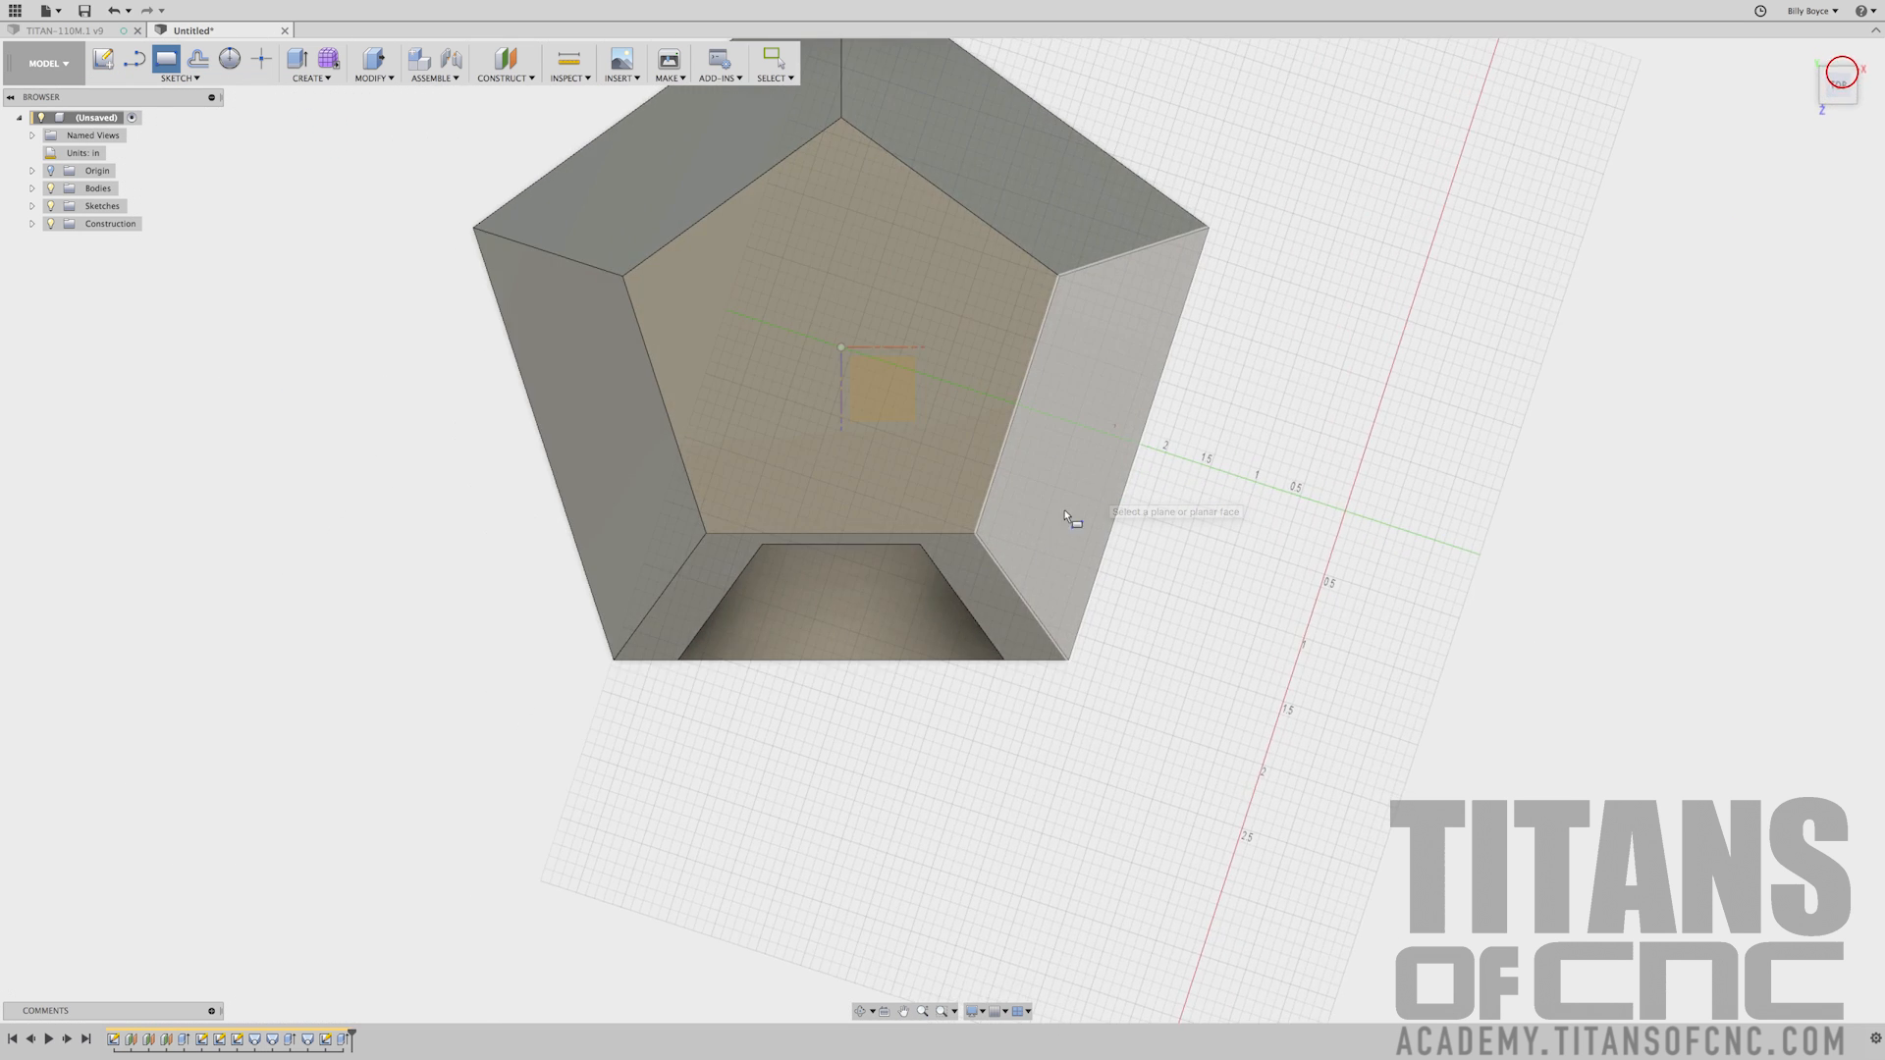
pyautogui.click(1012, 541)
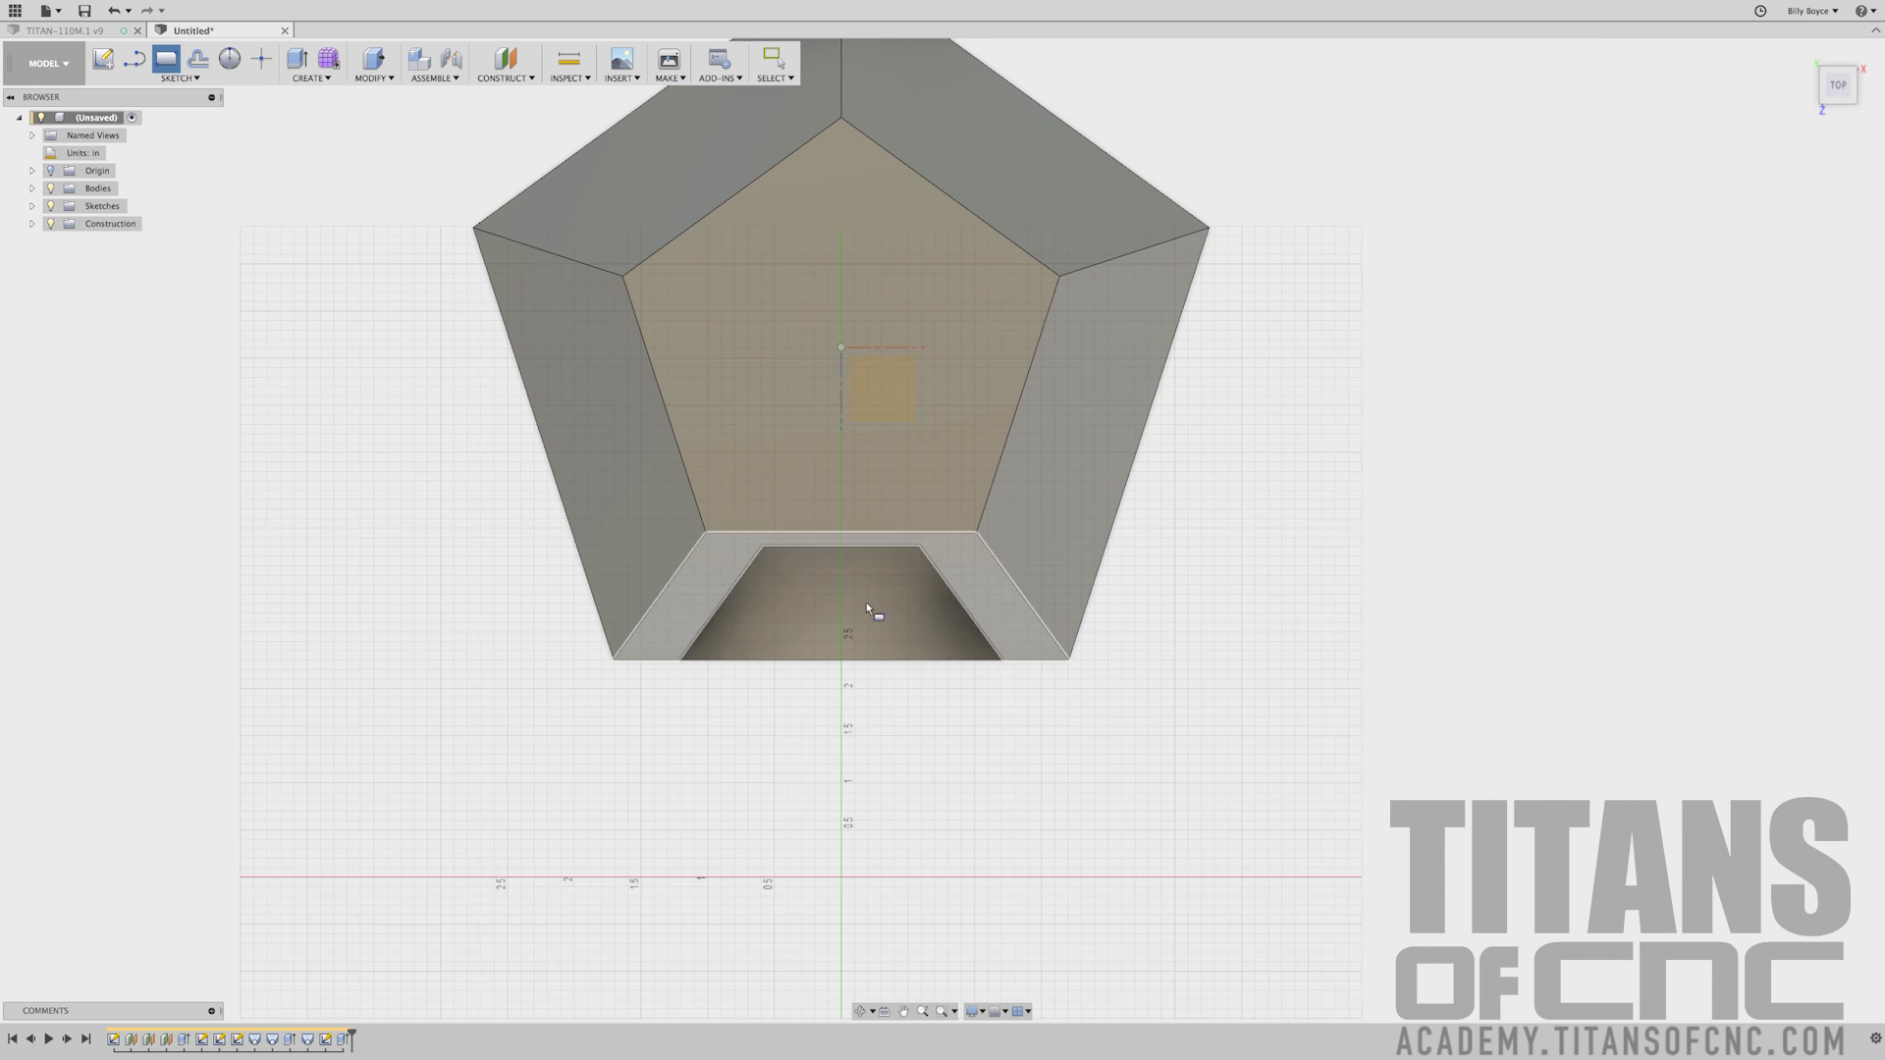
pyautogui.click(699, 656)
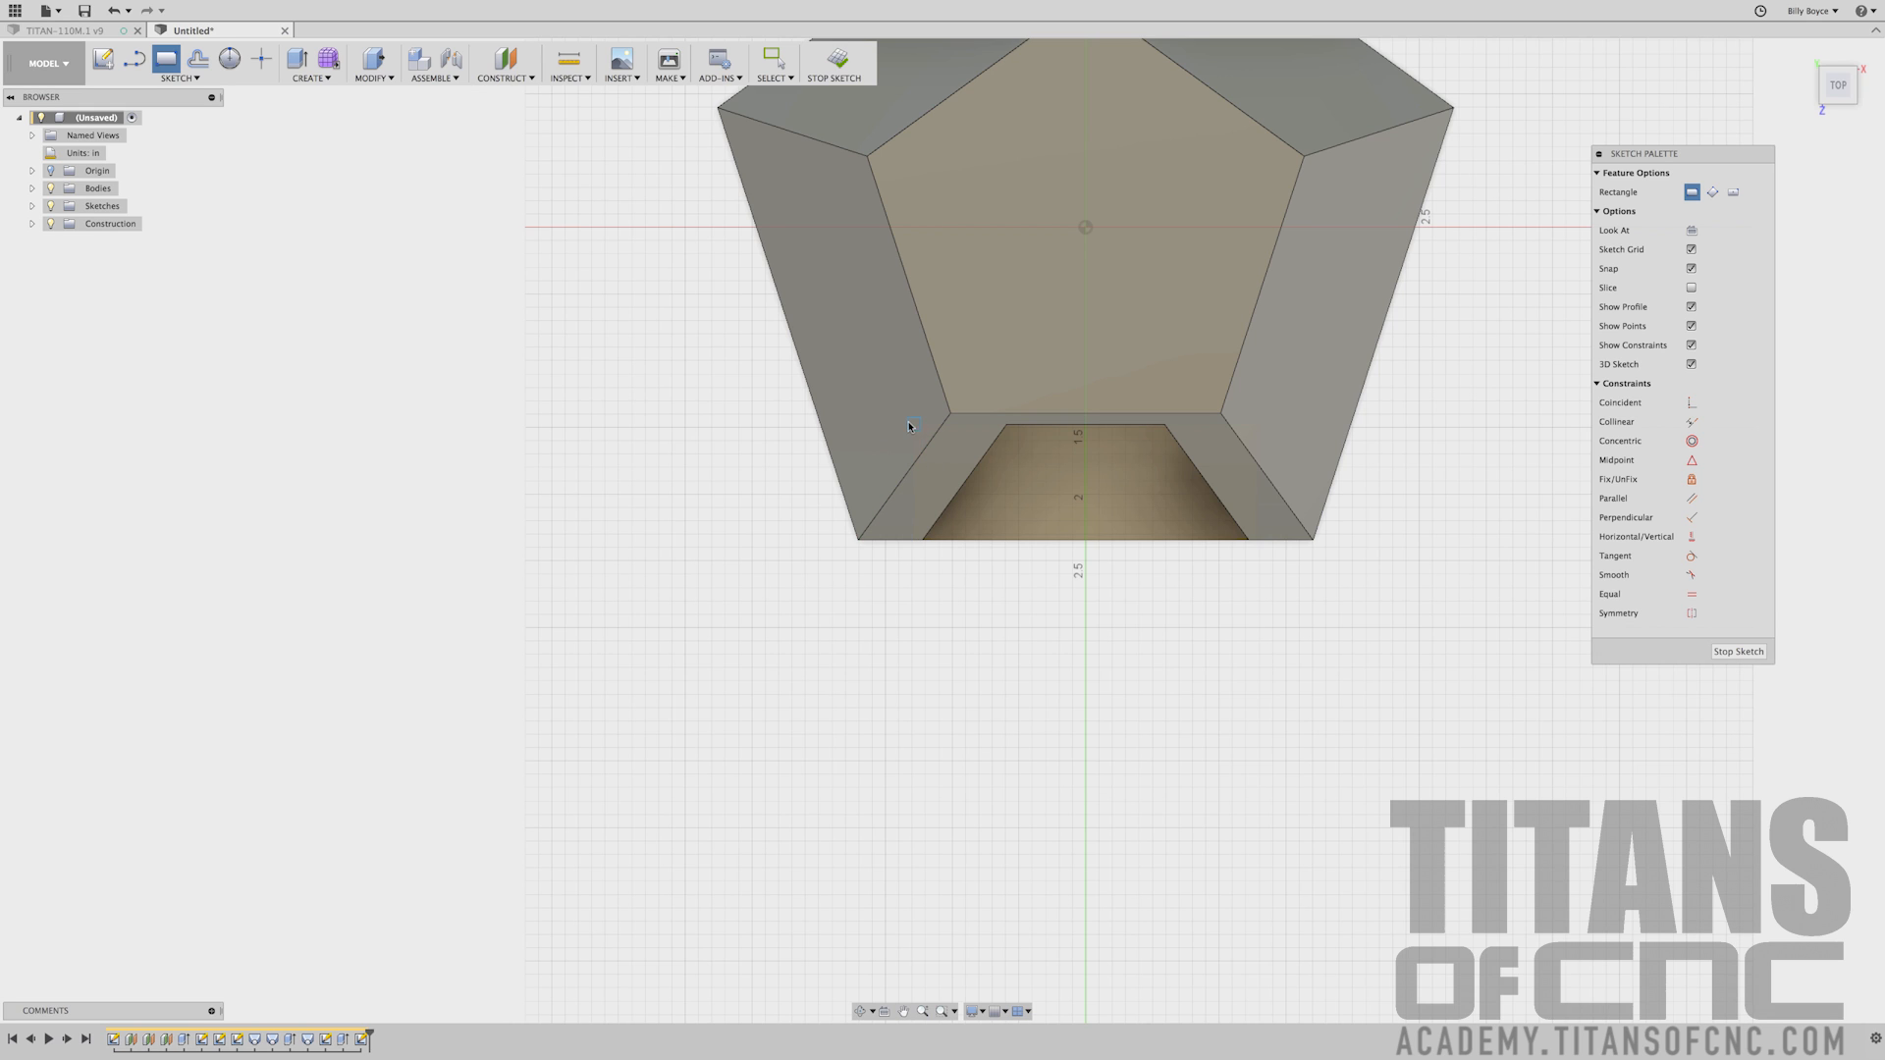
pyautogui.click(916, 426)
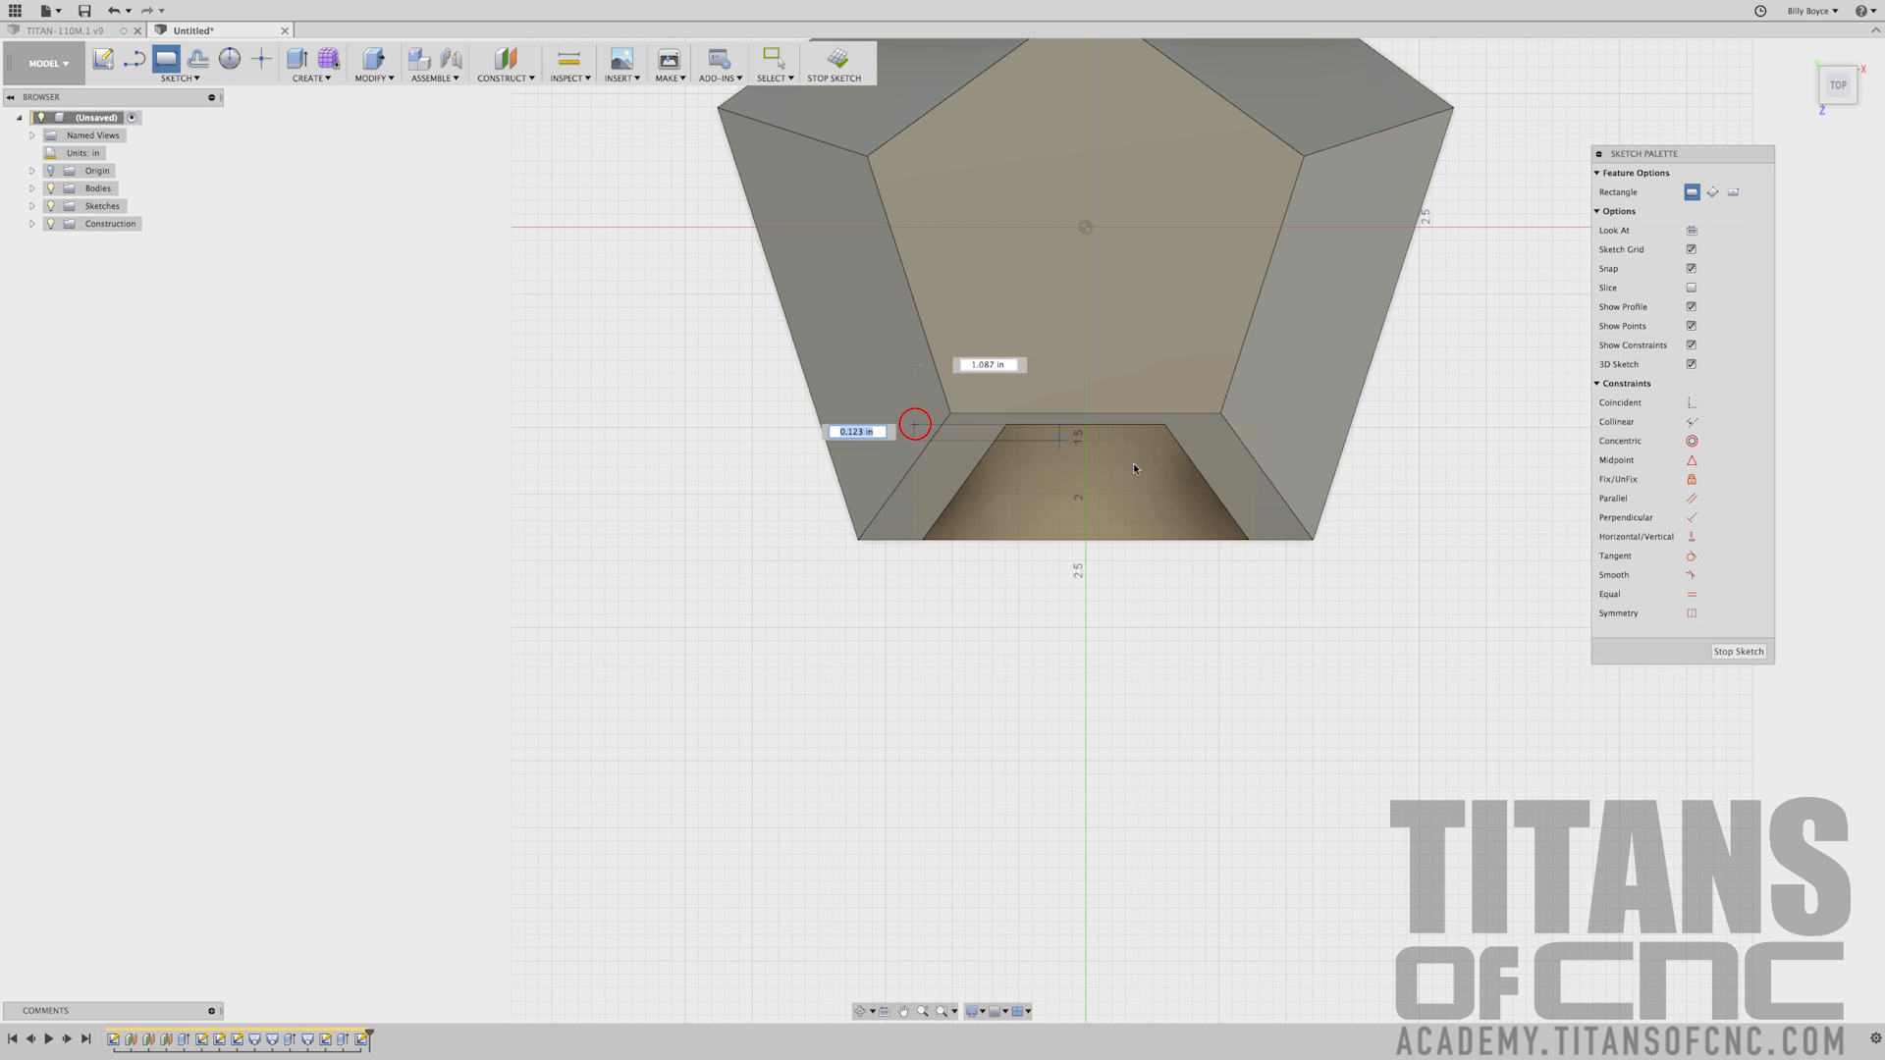
pyautogui.click(1249, 512)
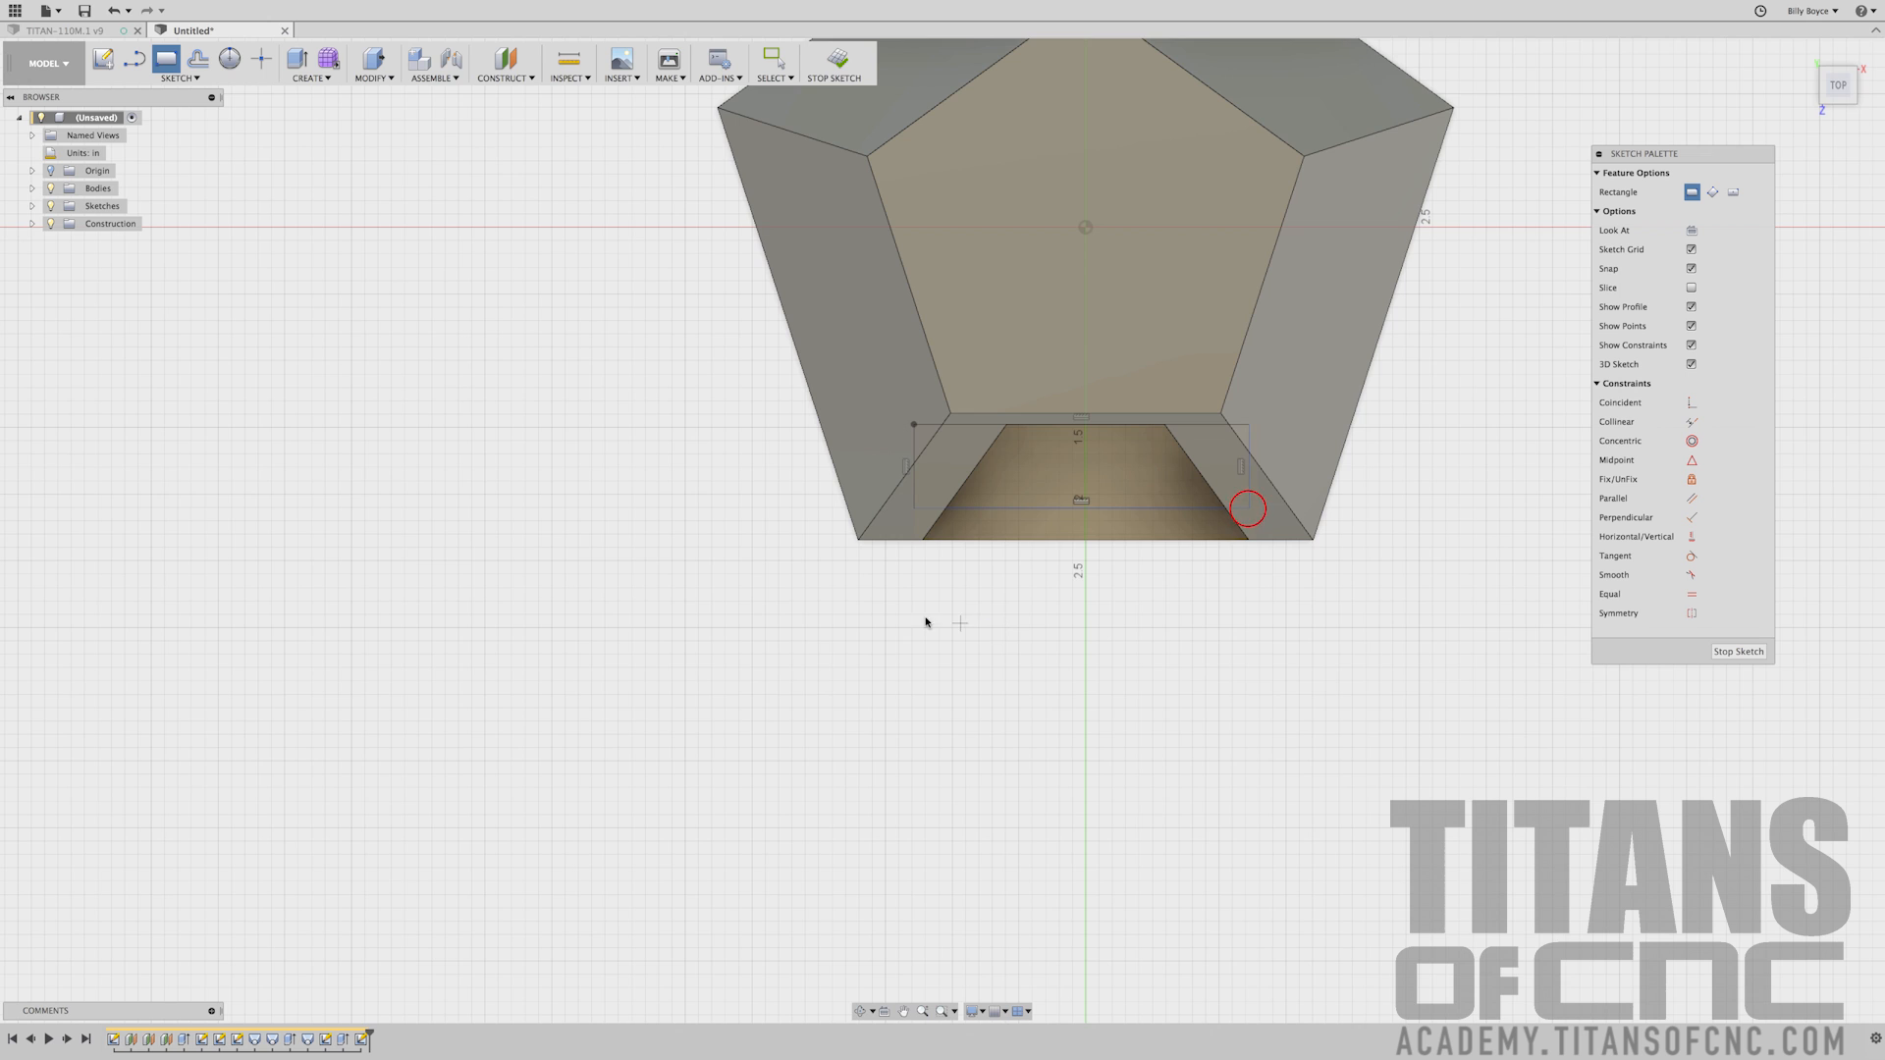
# Dimension the rectangle's front line 0.295 in from the body's front edge
pyautogui.scroll(-2, 985, 554)
pyautogui.scroll(3, 985, 554)
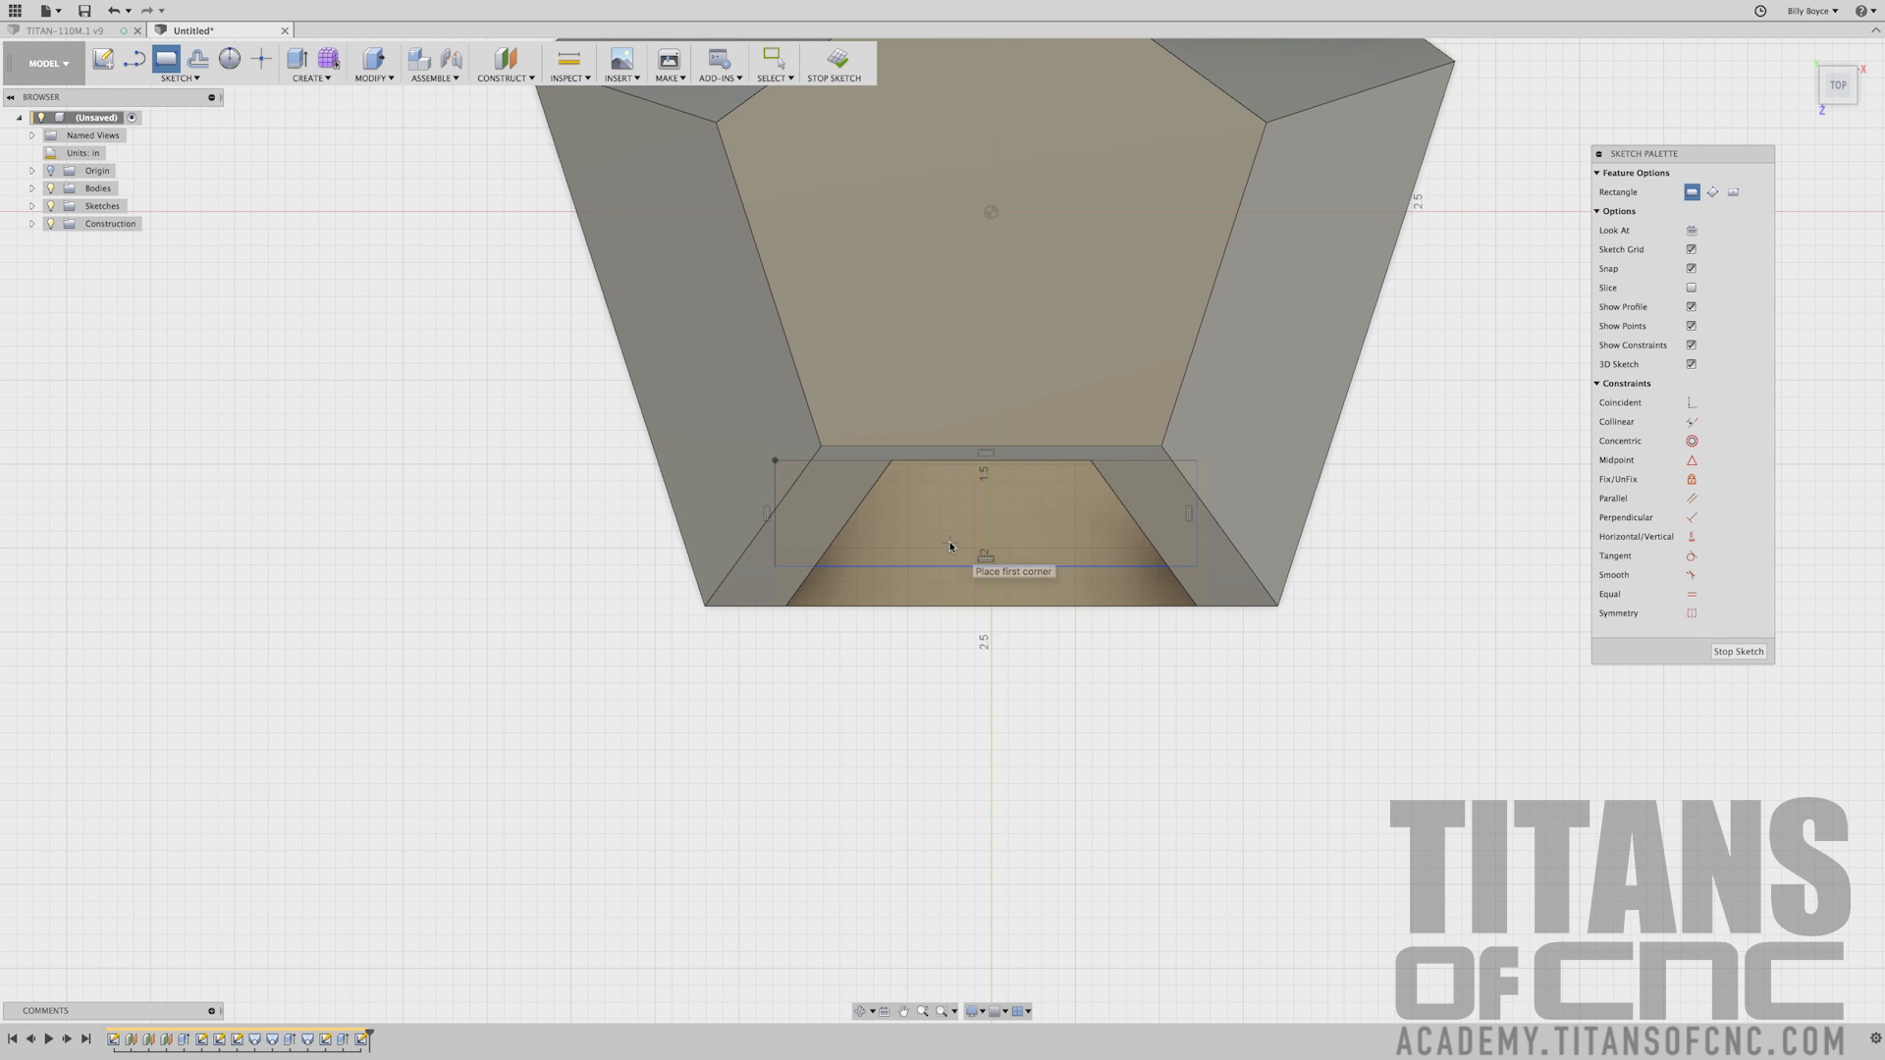
pyautogui.press('Escape')
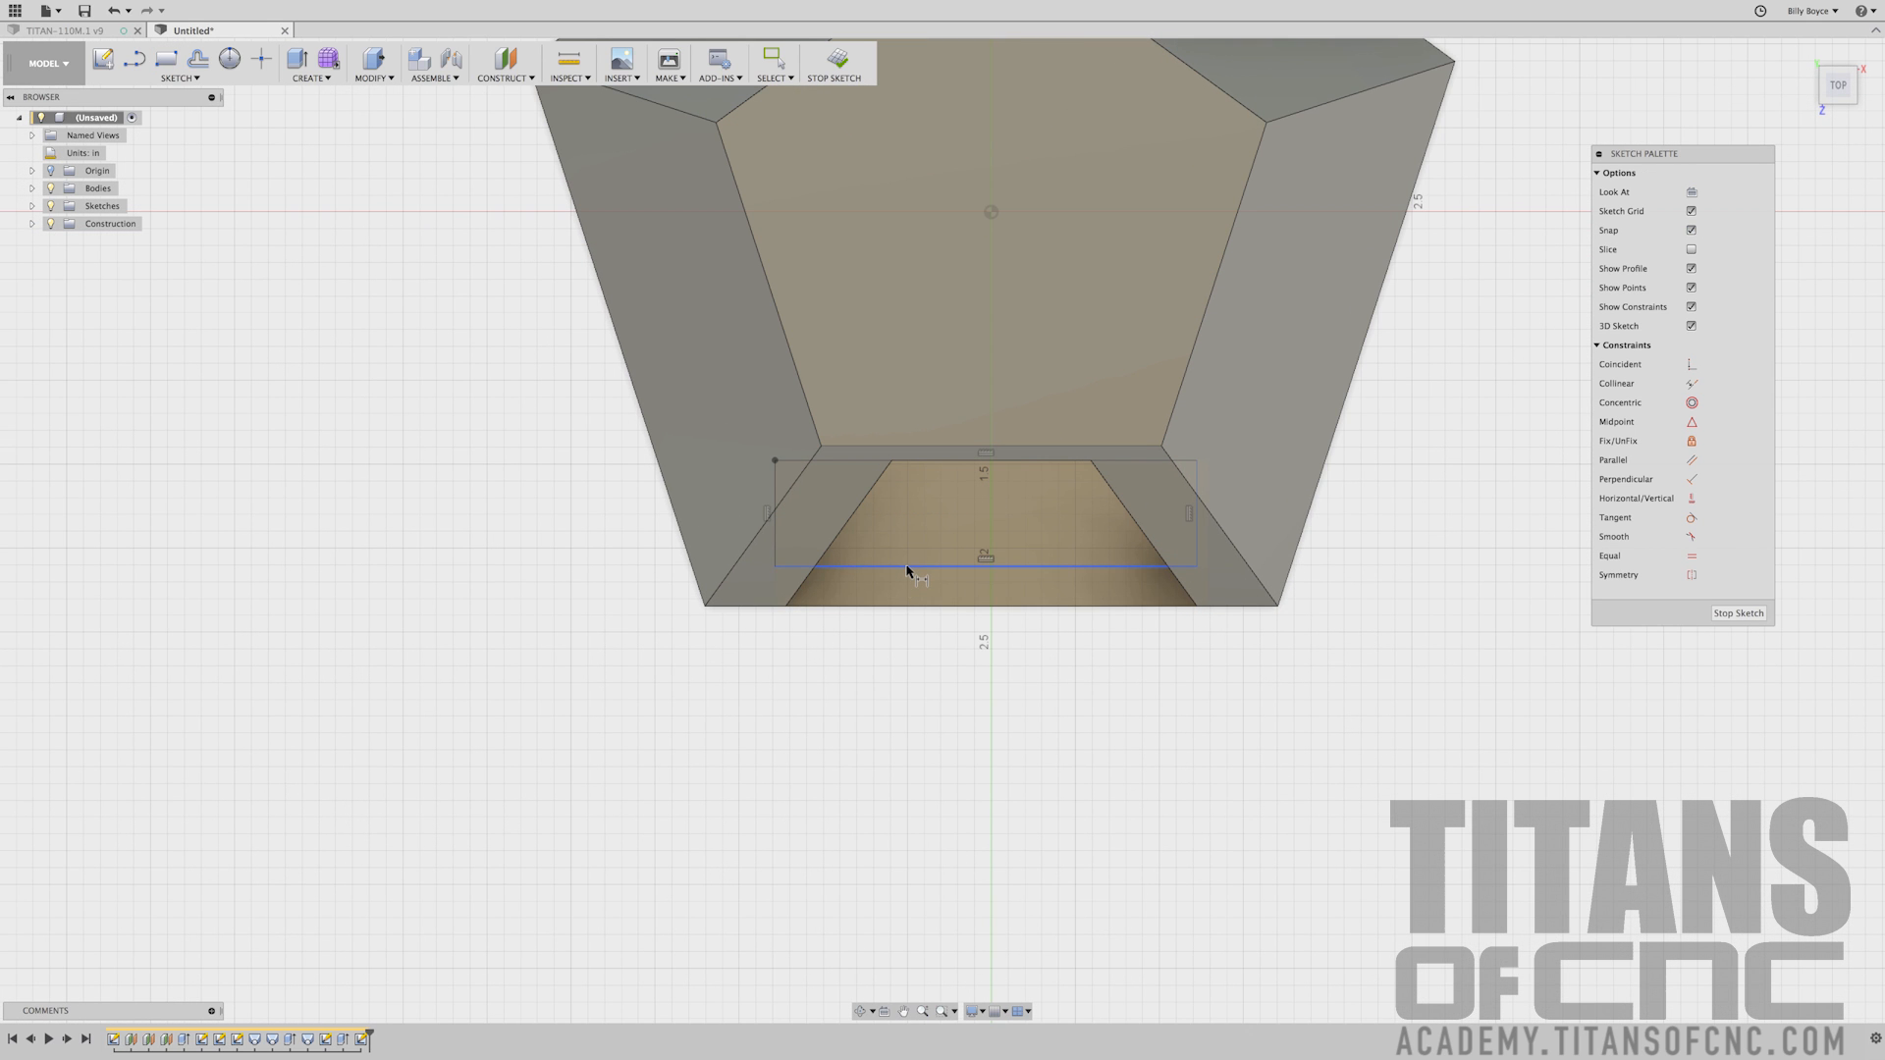
pyautogui.click(907, 567)
pyautogui.click(901, 607)
pyautogui.click(579, 662)
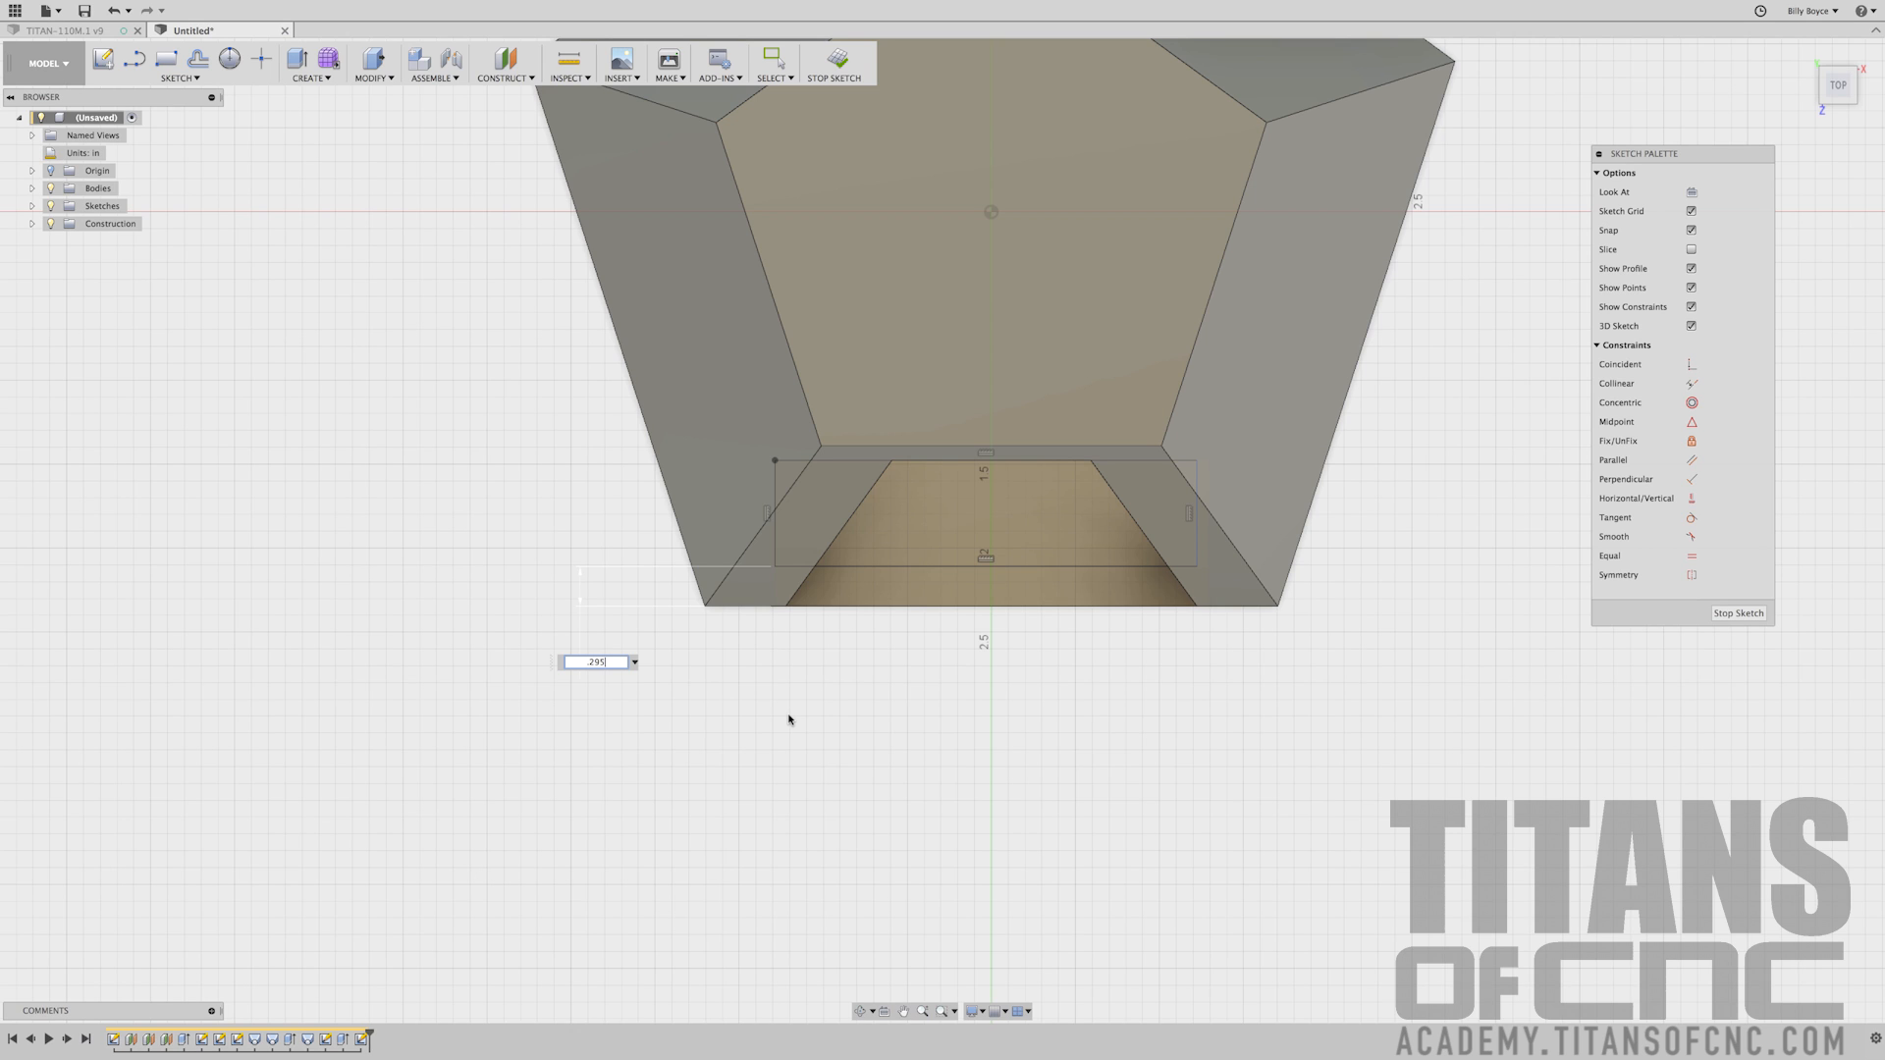
pyautogui.write('.295')
pyautogui.press('Return')
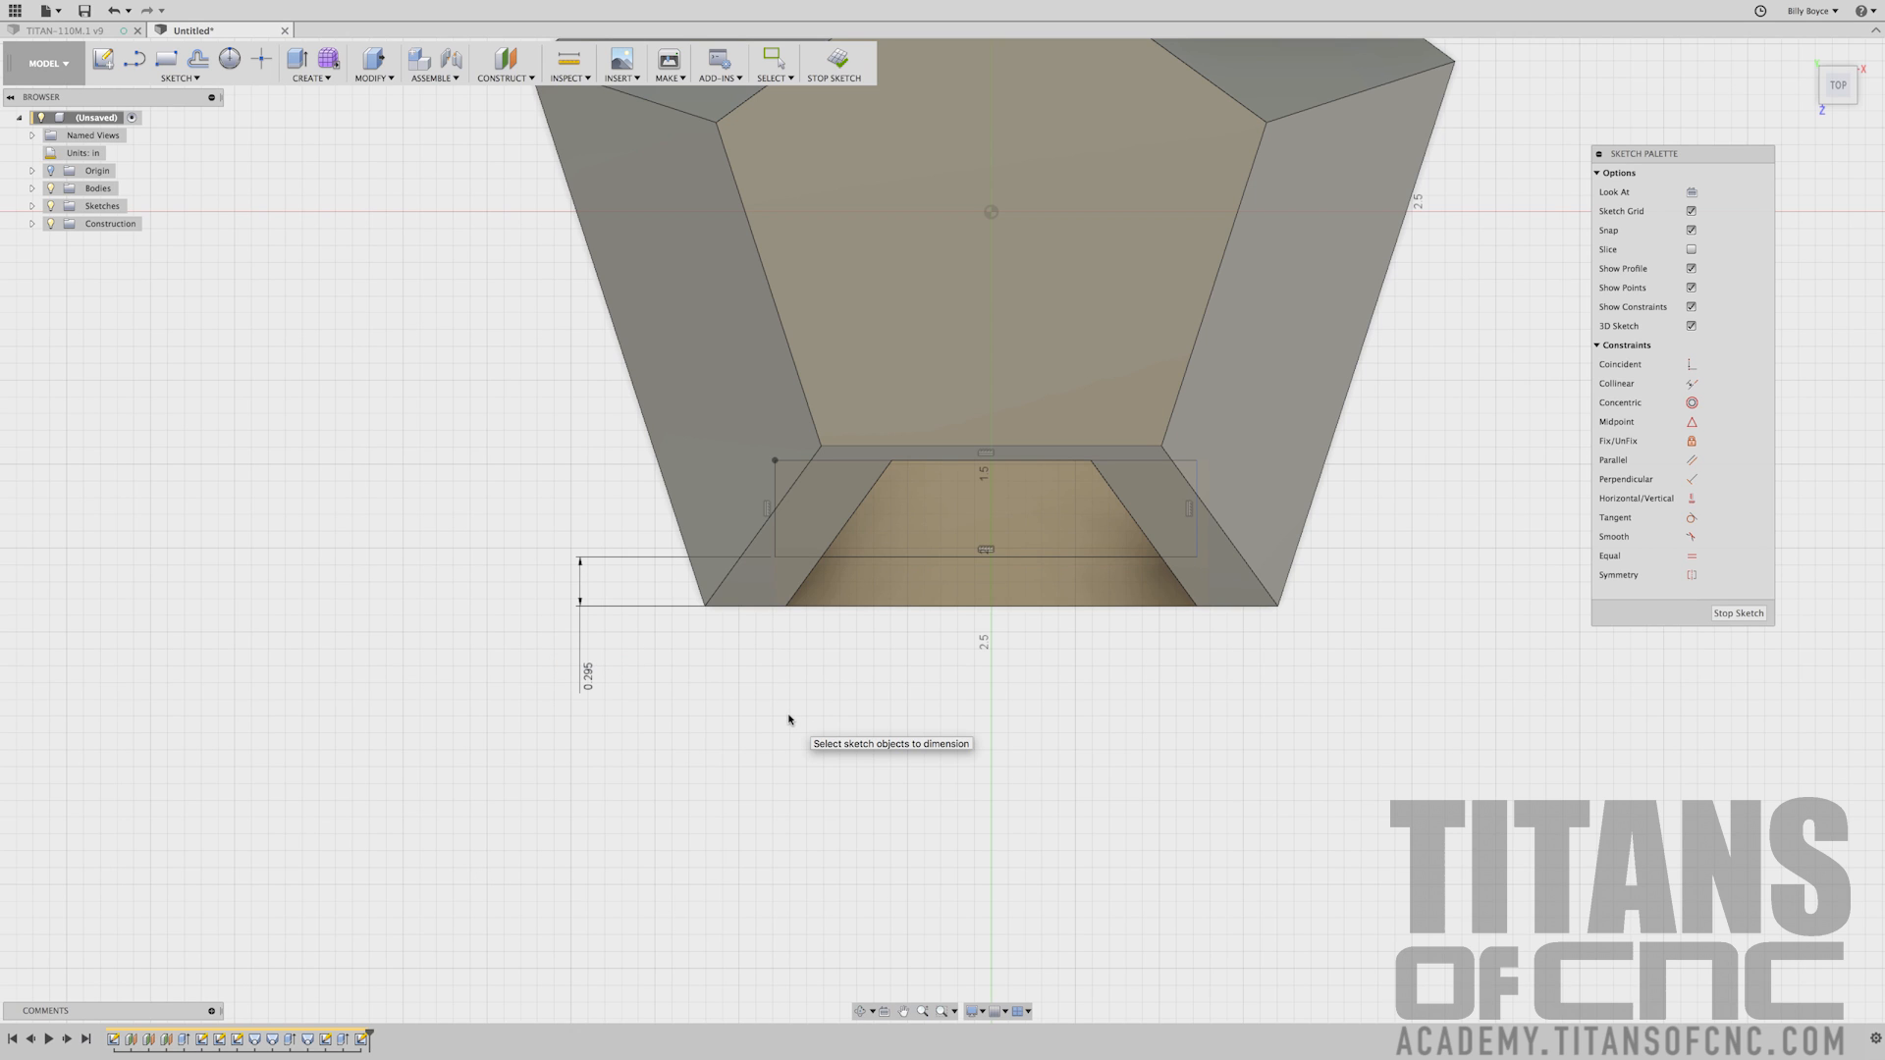
# Cut the rectangle profile through the rib with Press Pull, using a To Object extent ending at the rib's underside
pyautogui.rightClick(453, 459)
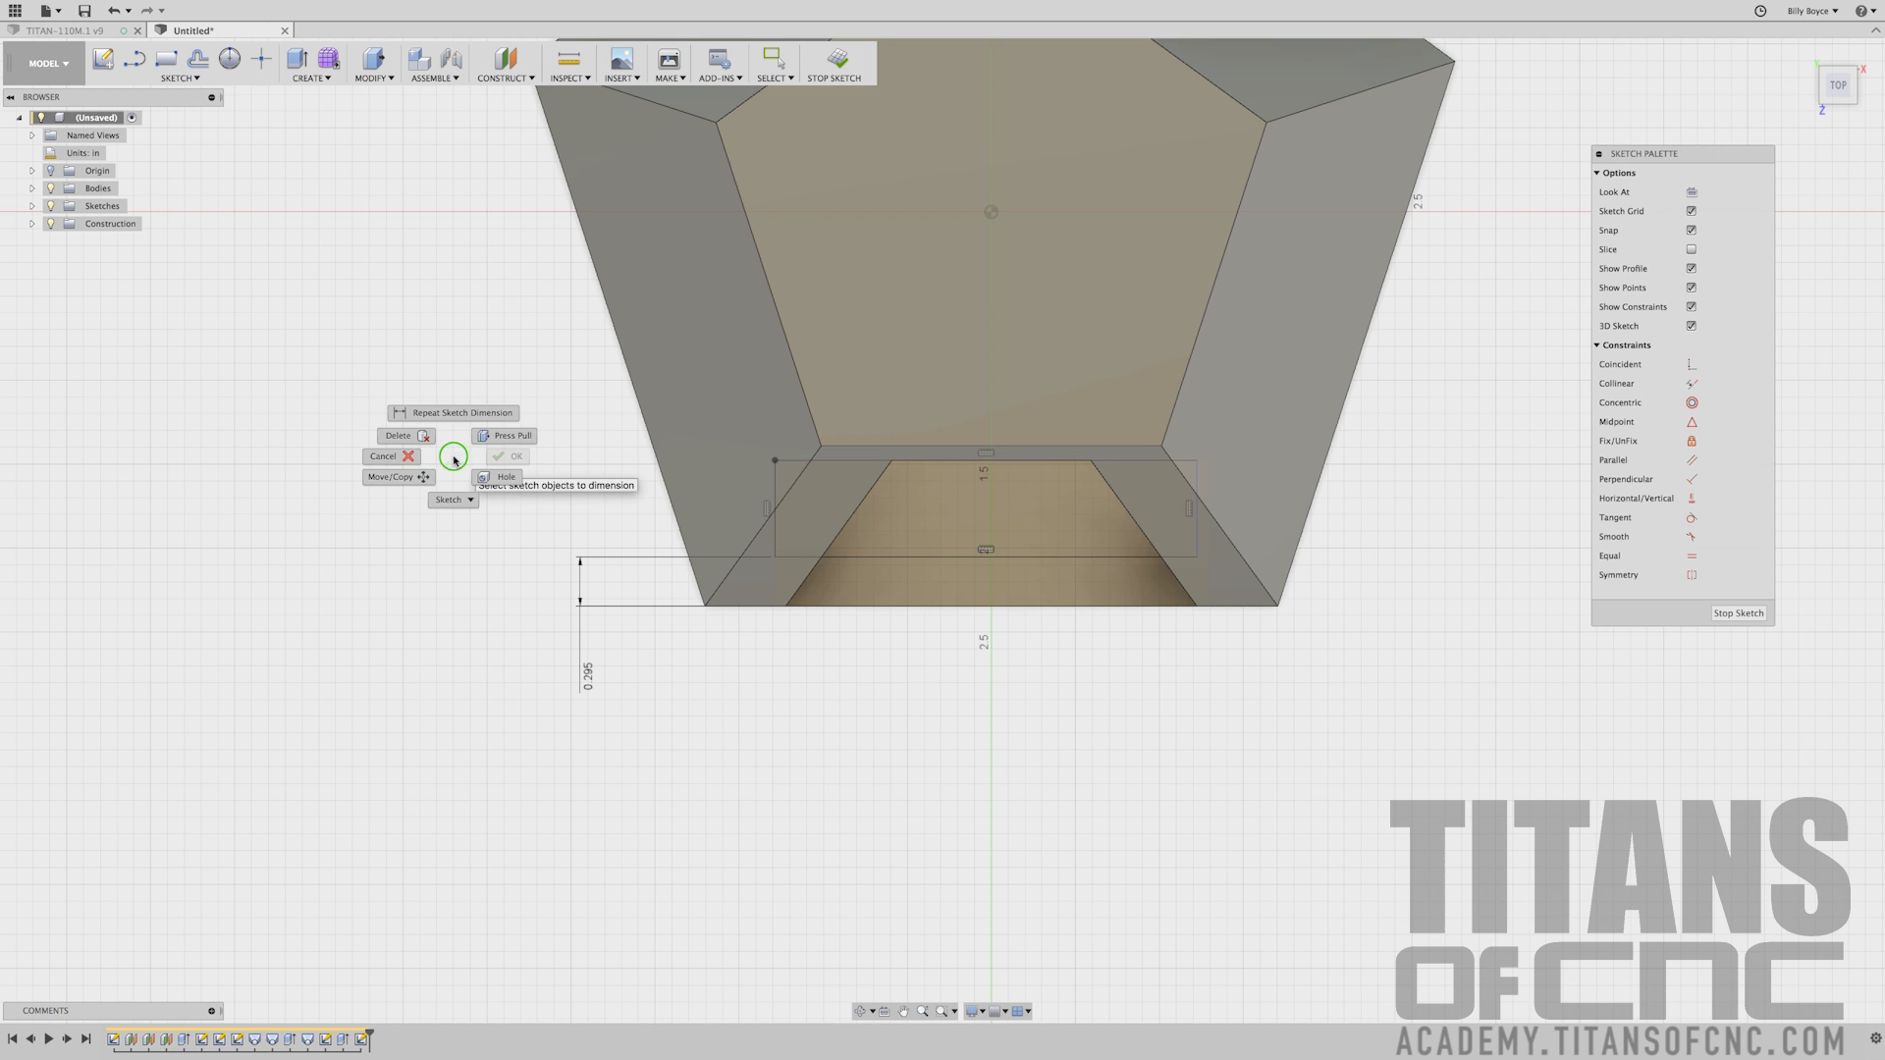
pyautogui.click(503, 438)
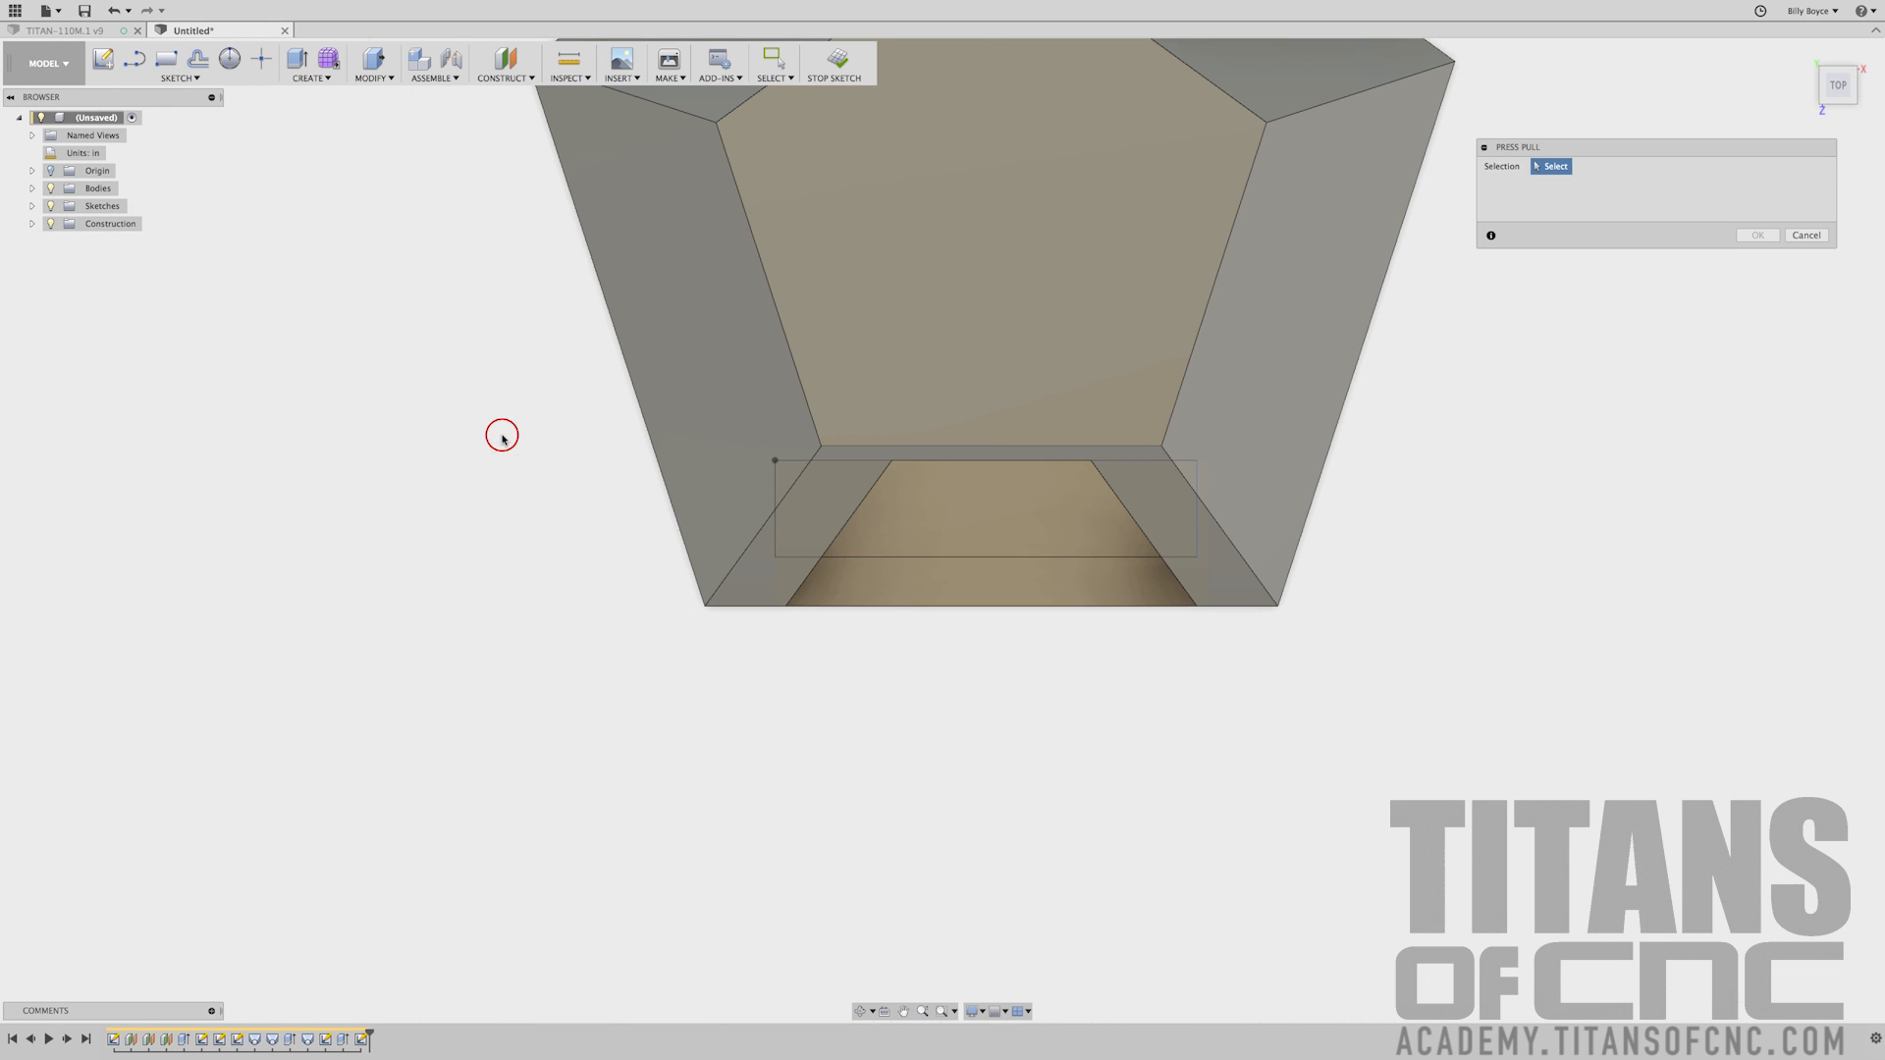
pyautogui.click(954, 519)
pyautogui.keyDown('shift'); pyautogui.moveTo(715, 863); pyautogui.dragTo(695, 811, button='middle'); pyautogui.keyUp('shift')
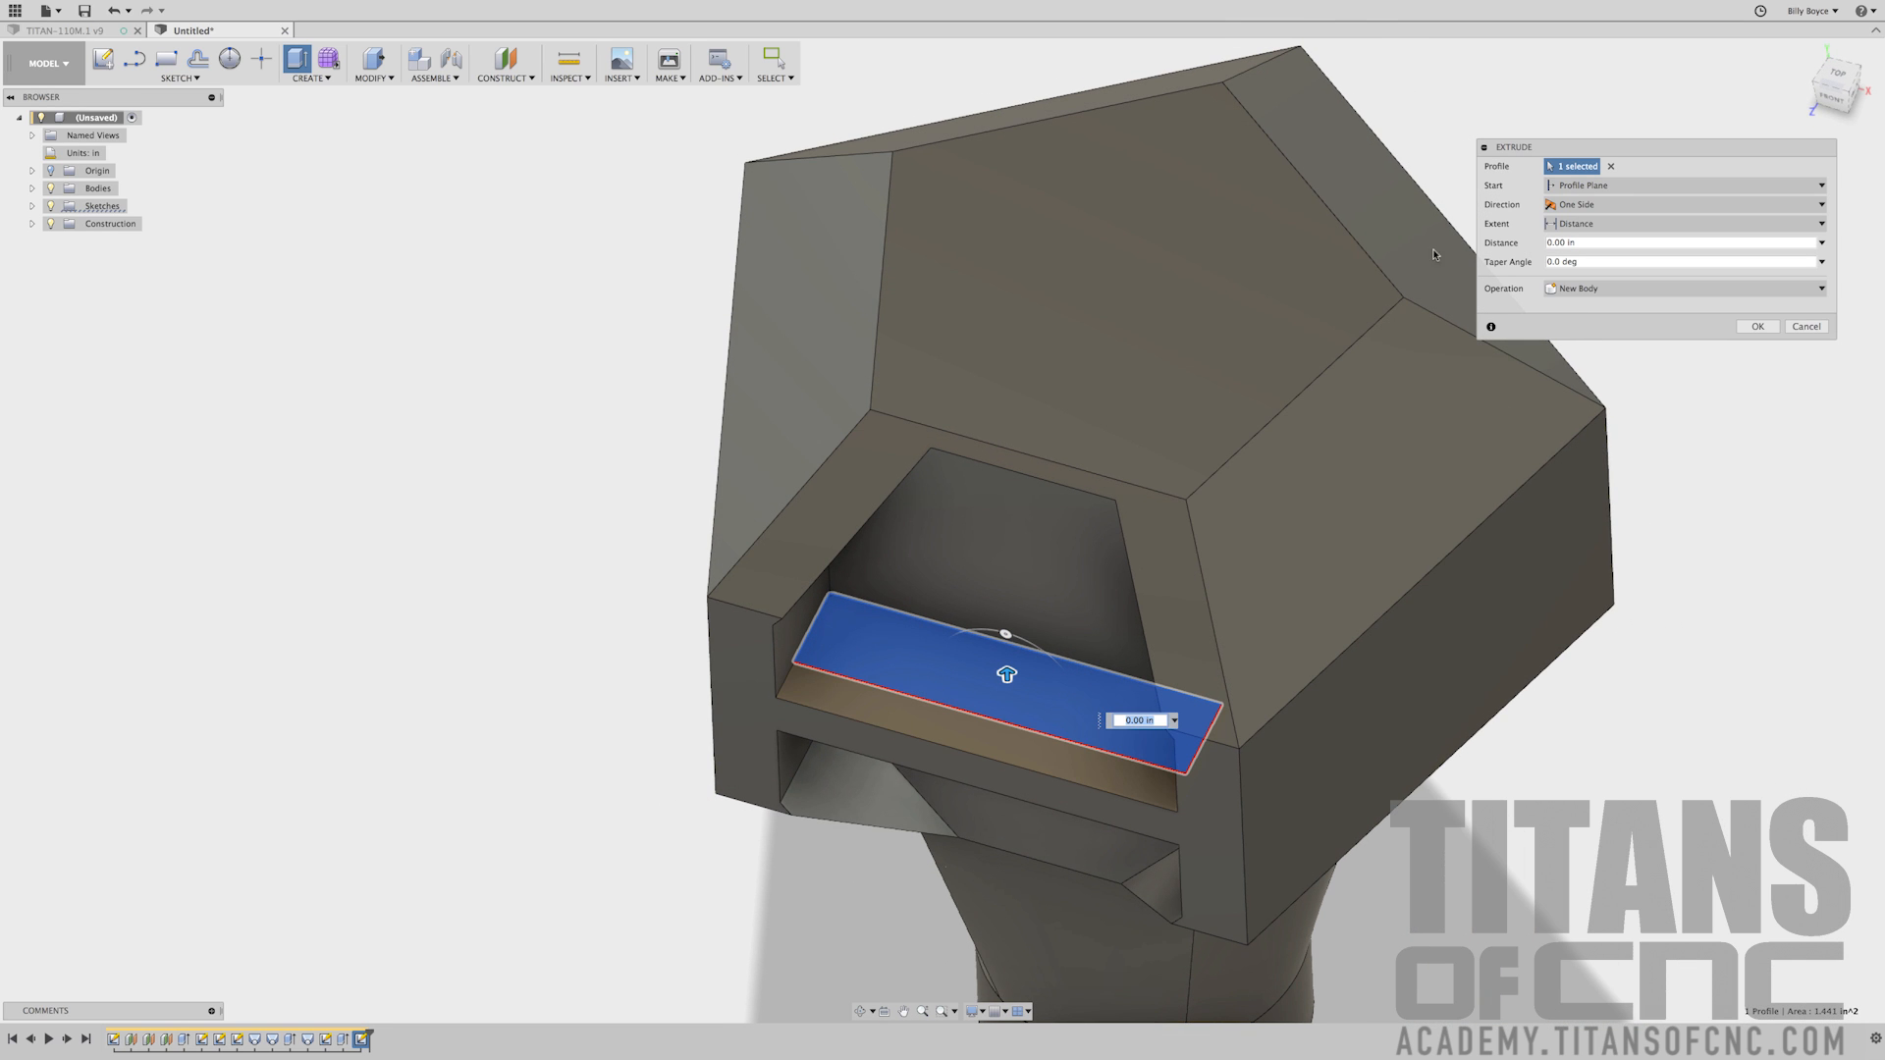
pyautogui.click(1610, 224)
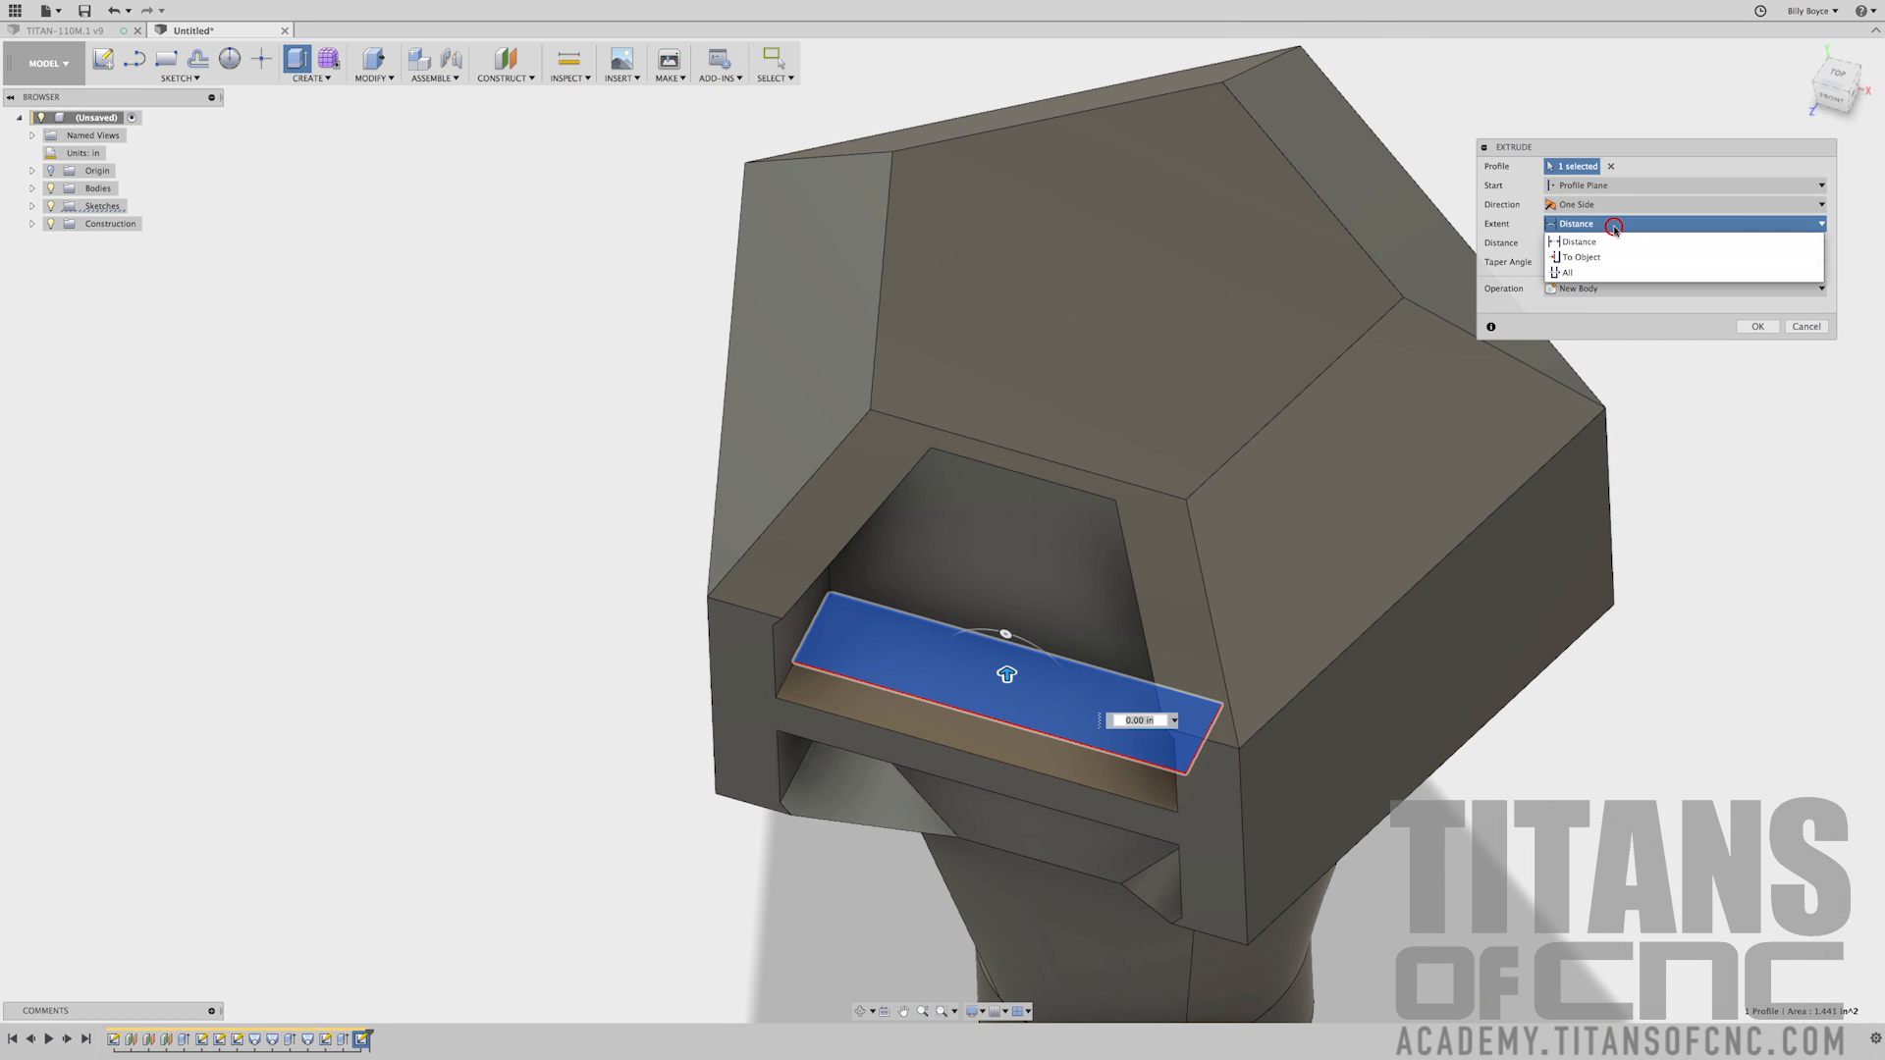
pyautogui.click(1599, 257)
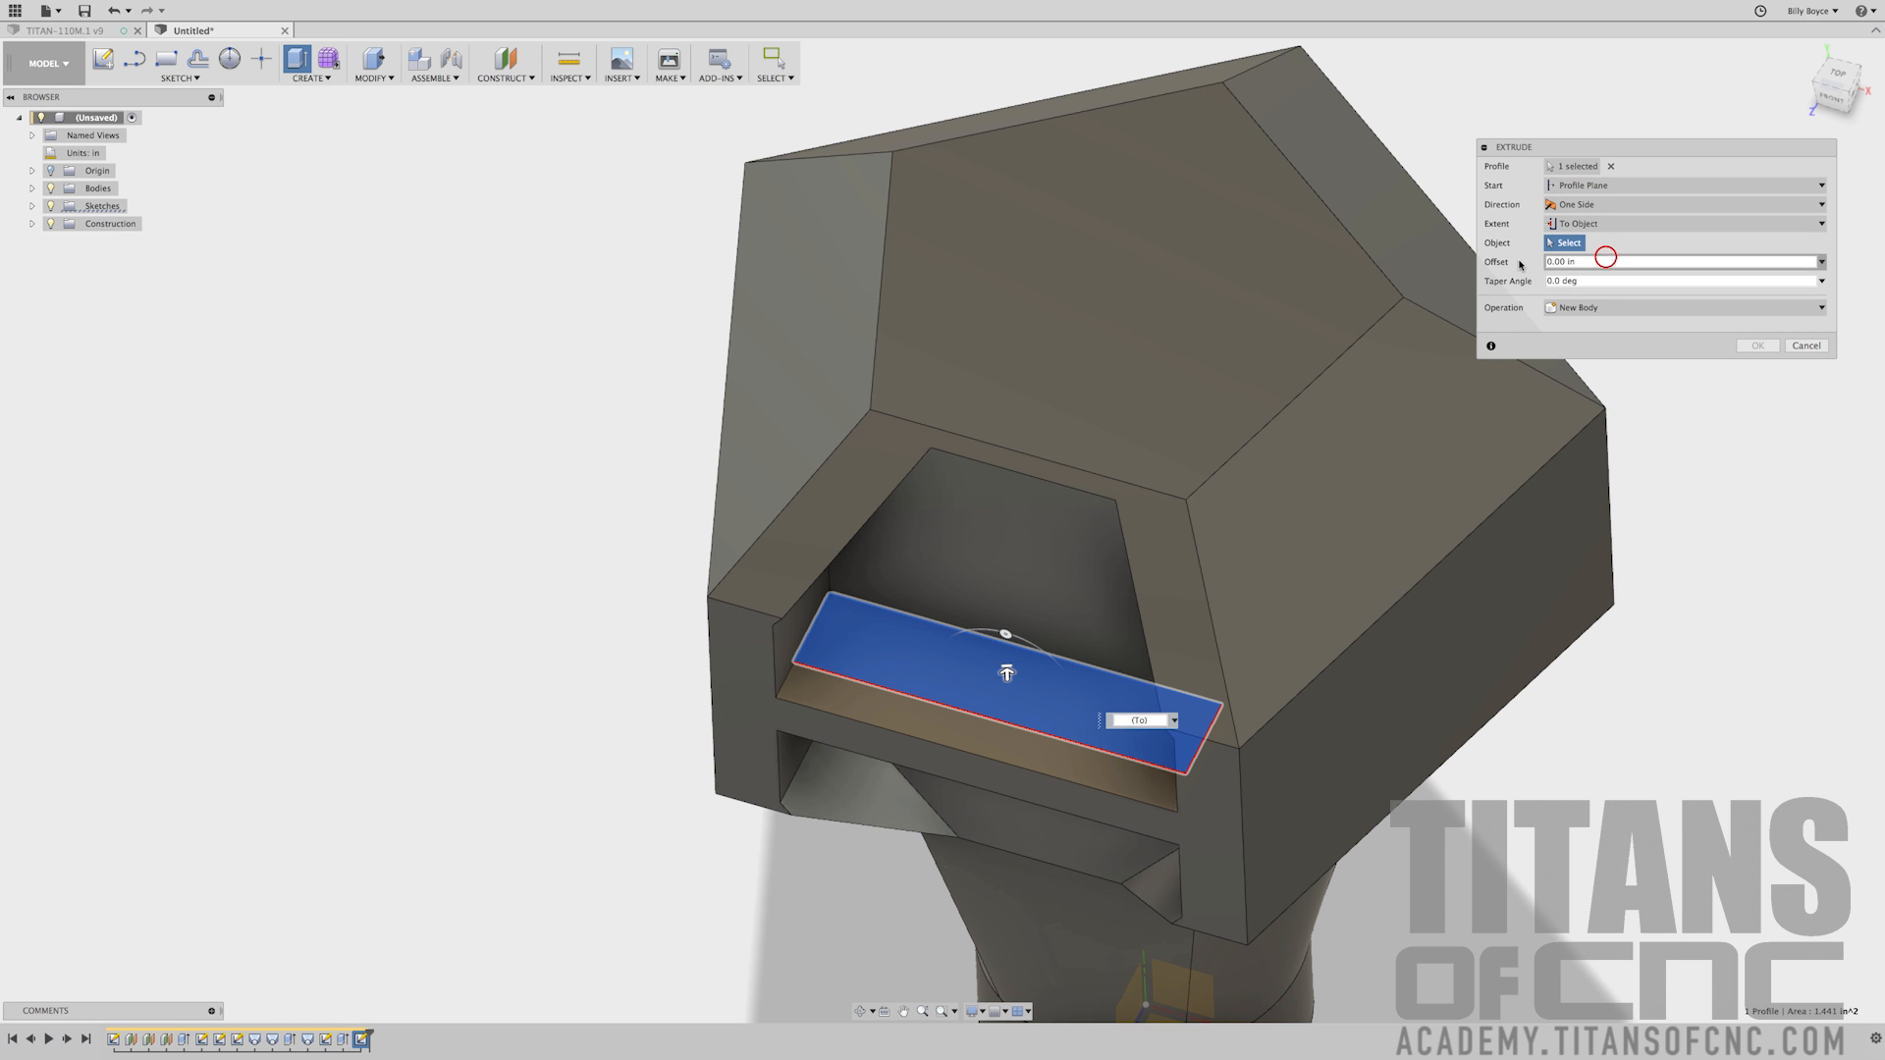
pyautogui.keyDown('shift'); pyautogui.moveTo(609, 361); pyautogui.dragTo(838, 314, button='middle'); pyautogui.keyUp('shift')
pyautogui.click(837, 314)
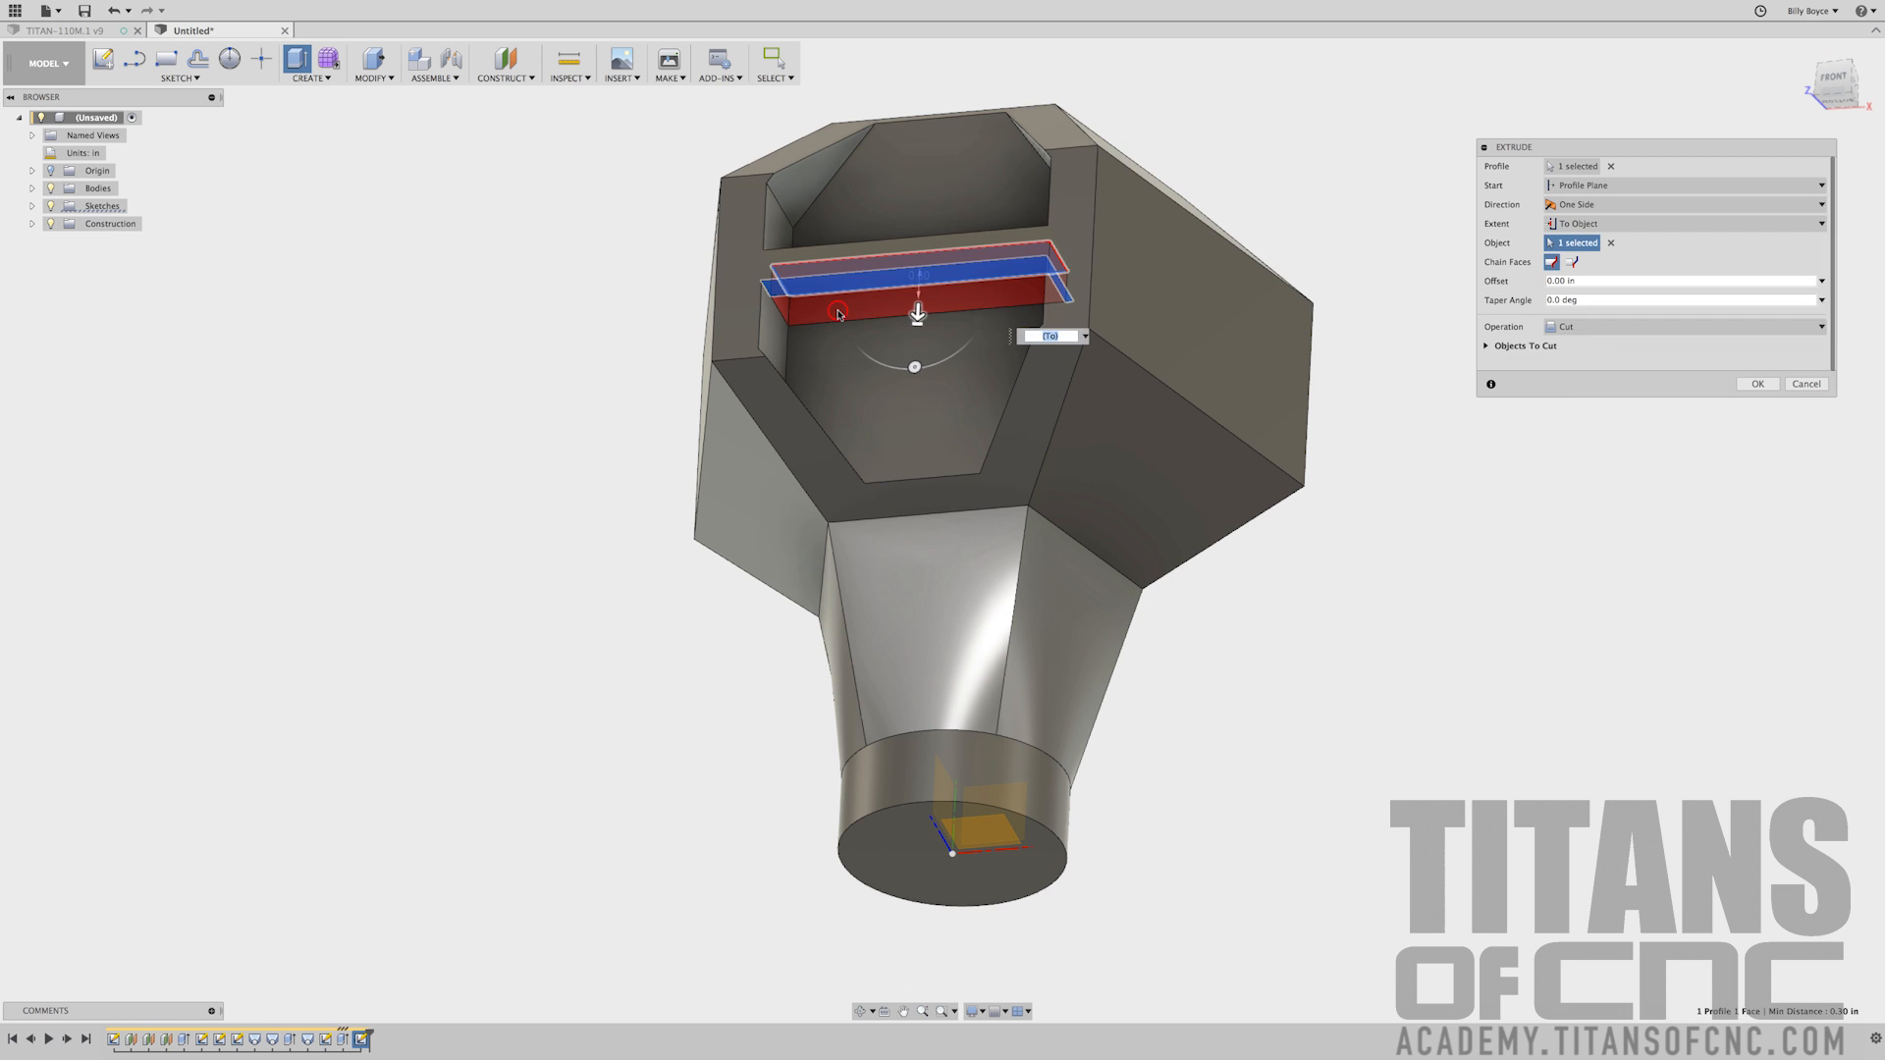
pyautogui.click(1754, 384)
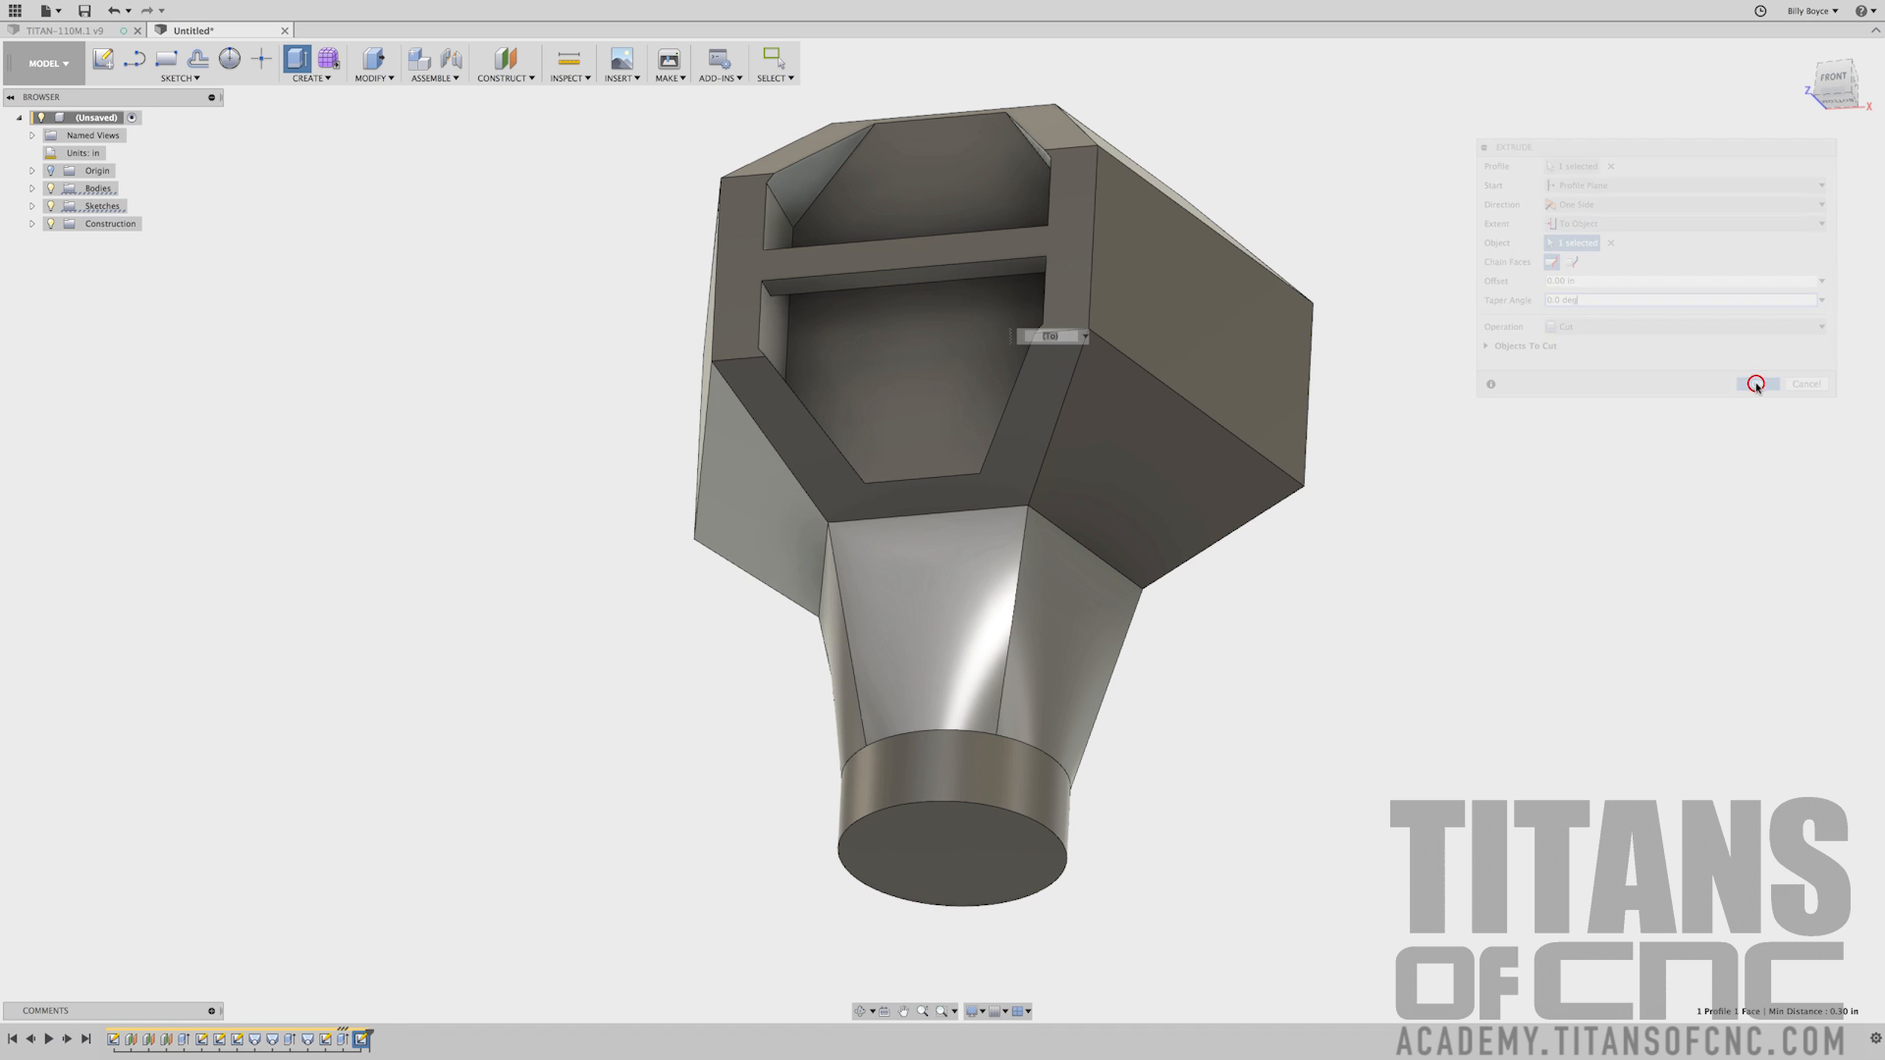
# Edit the rib rectangle's sketch, make its short right-hand line collinear with the pocket's side wall edge, and finish the sketch
pyautogui.keyDown('shift'); pyautogui.moveTo(1565, 400); pyautogui.dragTo(1593, 513, button='middle'); pyautogui.keyUp('shift')
pyautogui.scroll(5, 1075, 598)
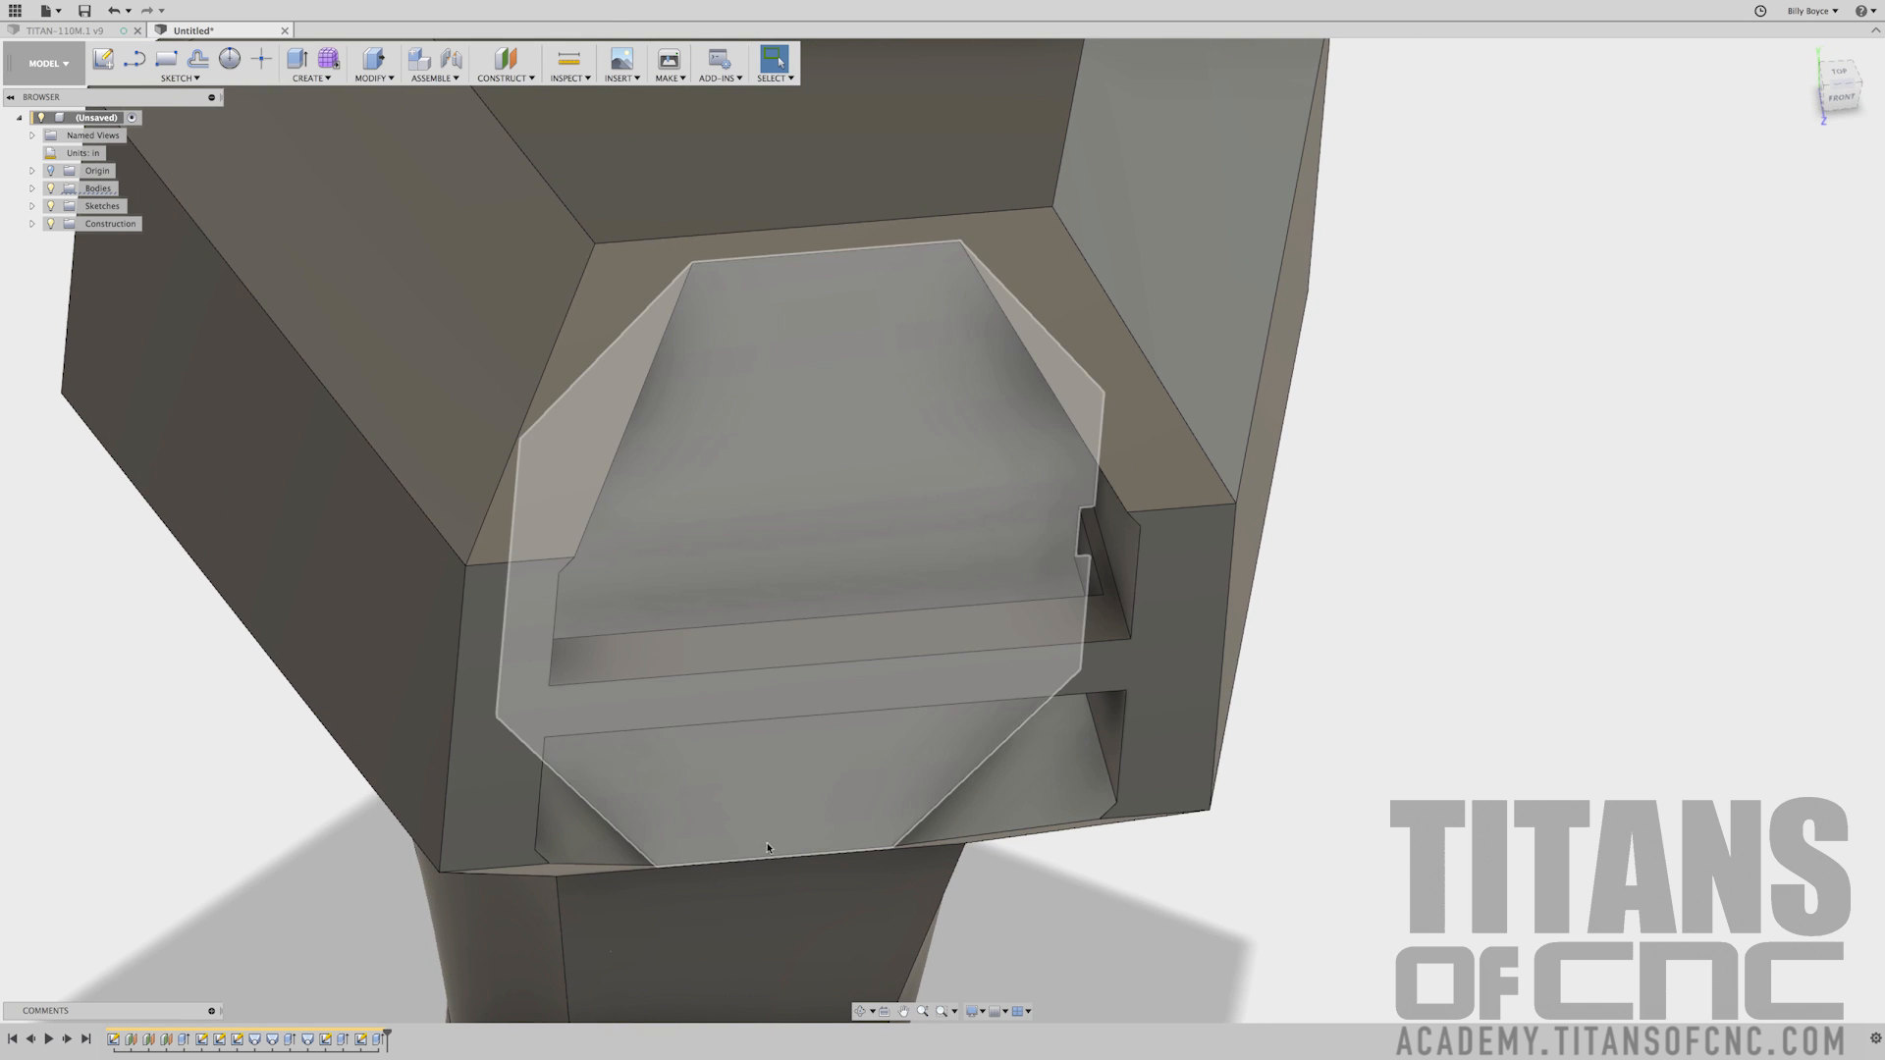
pyautogui.keyDown('shift'); pyautogui.moveTo(1136, 854); pyautogui.dragTo(1152, 840, button='middle'); pyautogui.keyUp('shift')
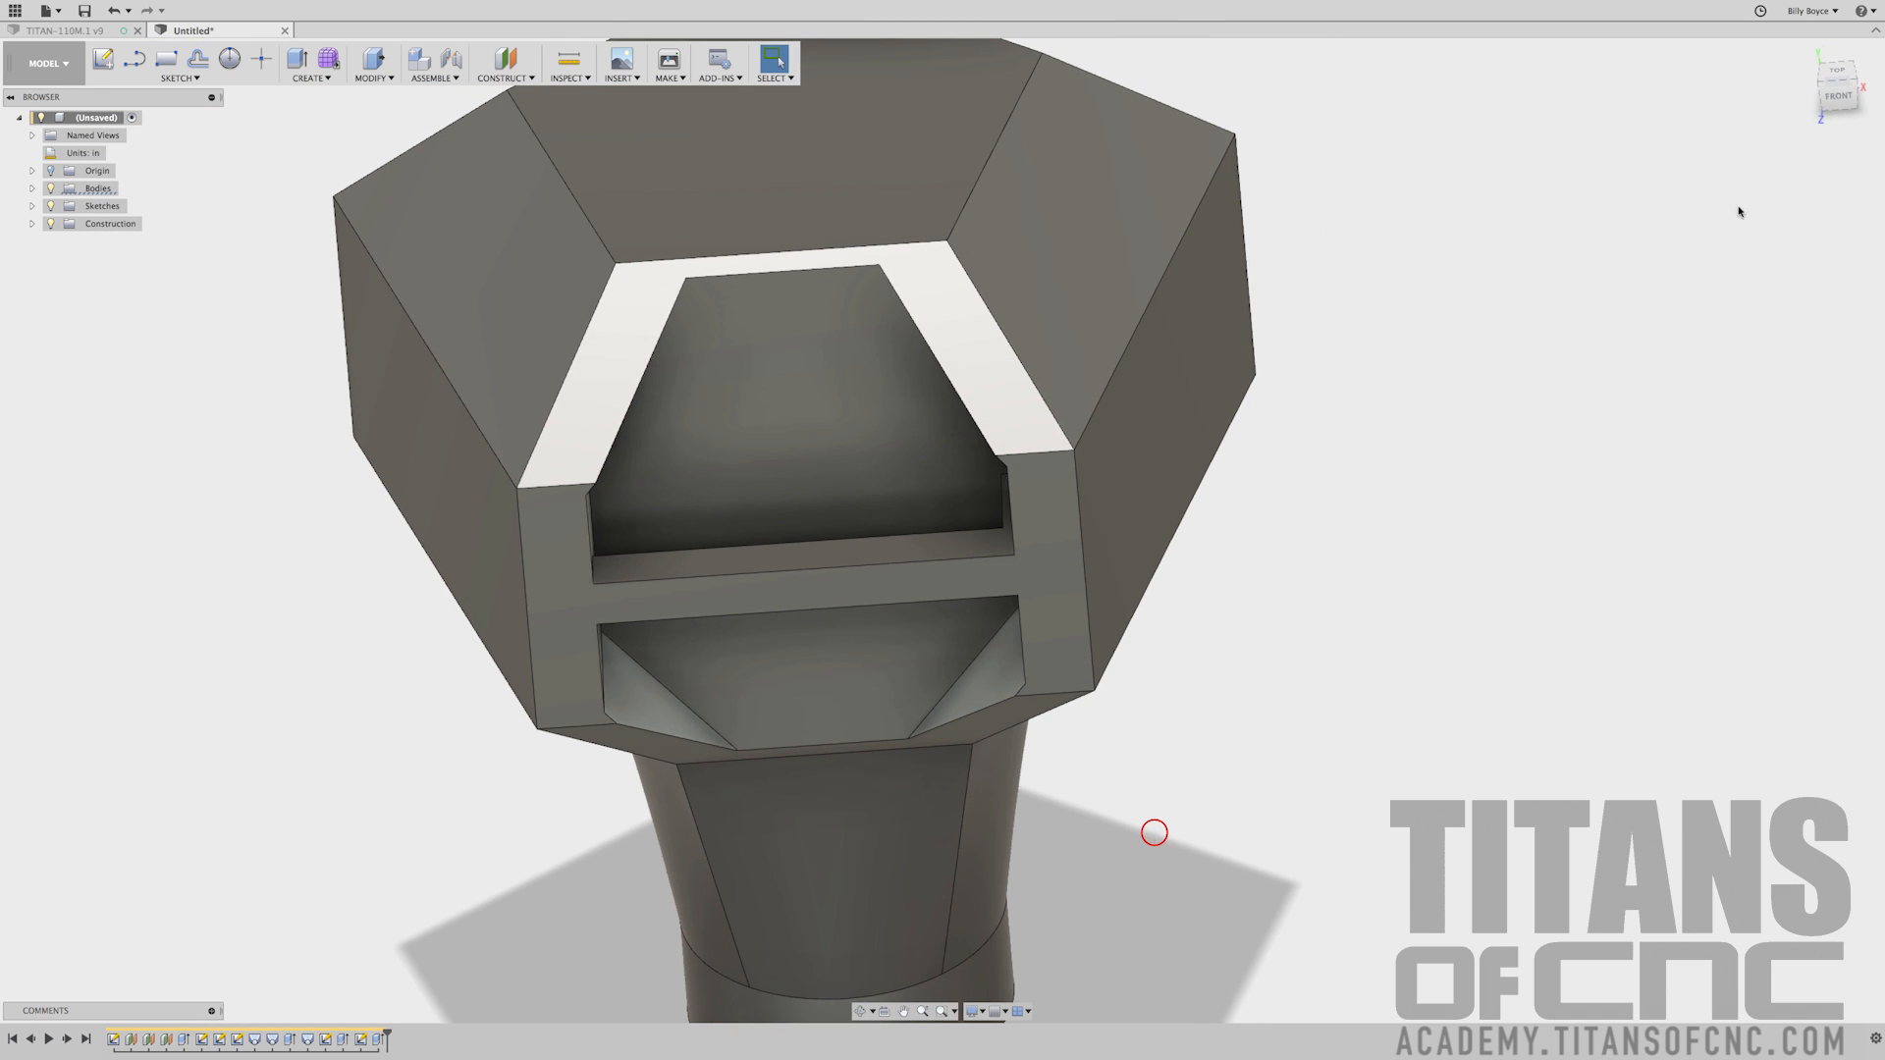
pyautogui.click(1837, 71)
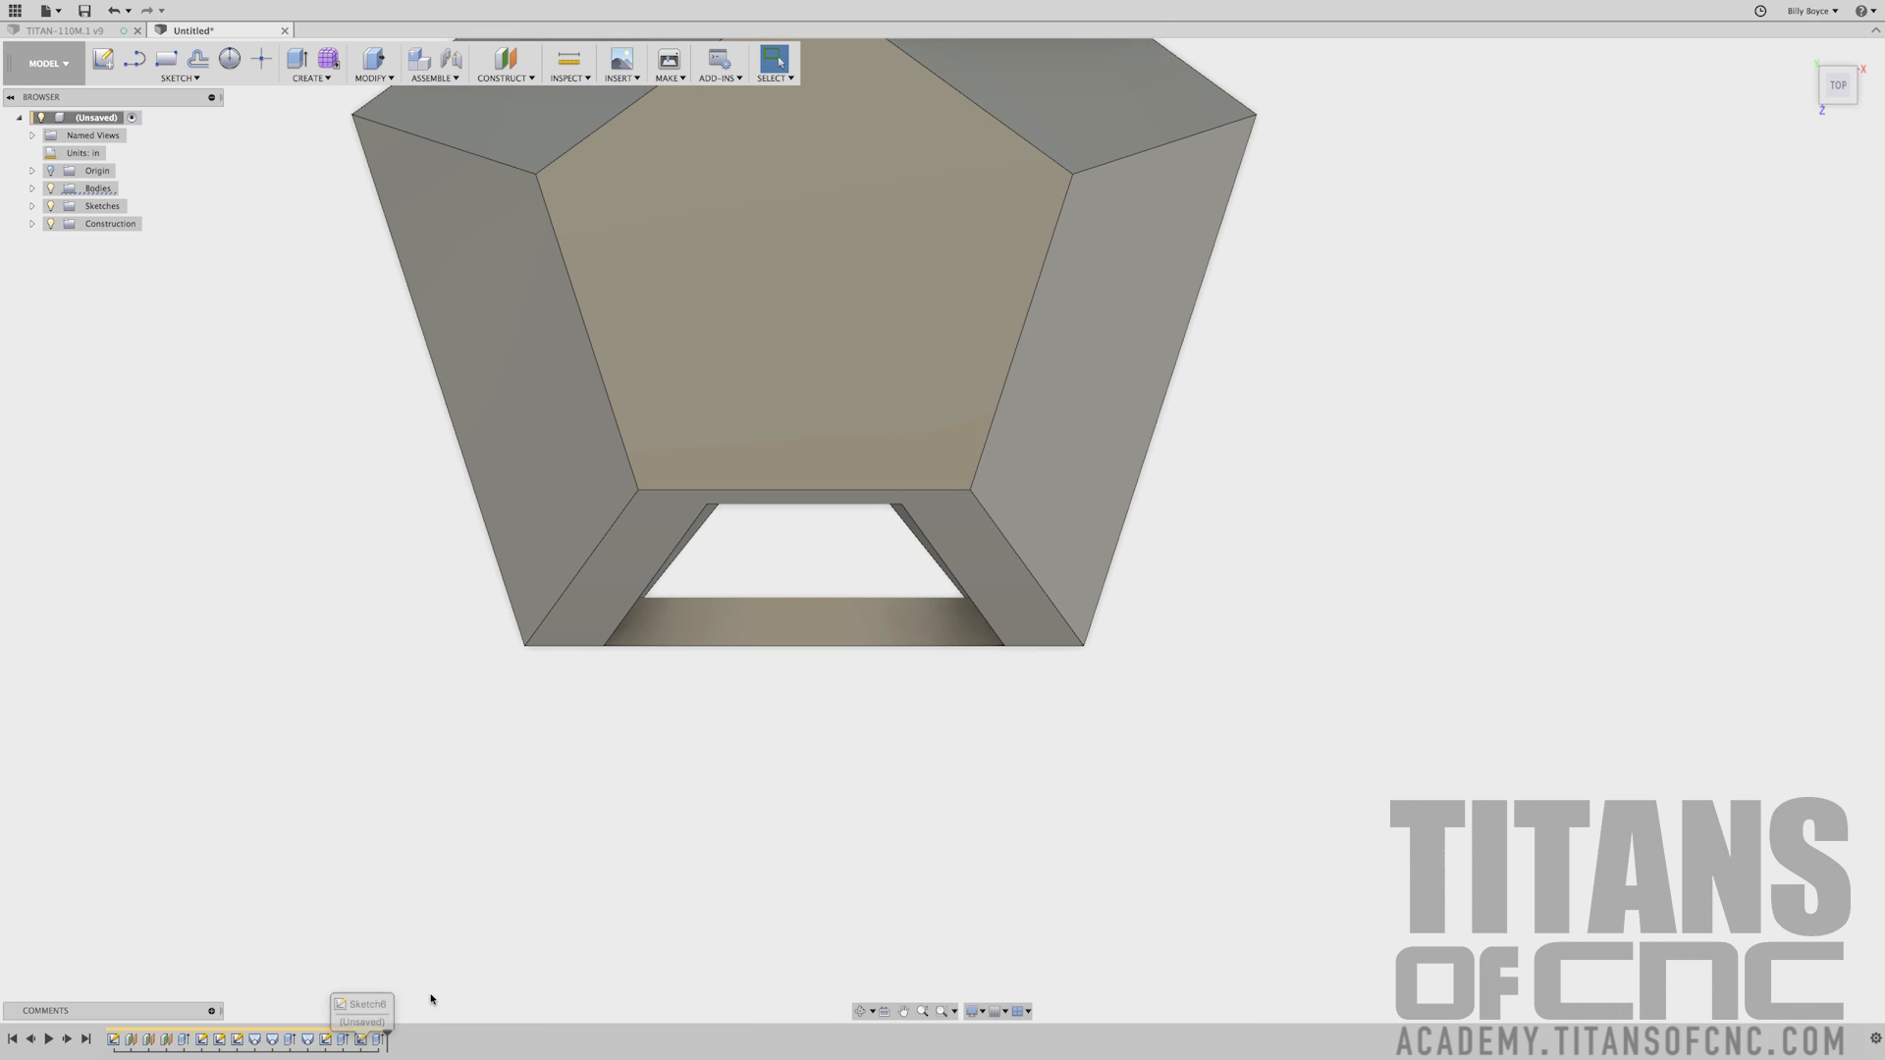
pyautogui.rightClick(362, 1047)
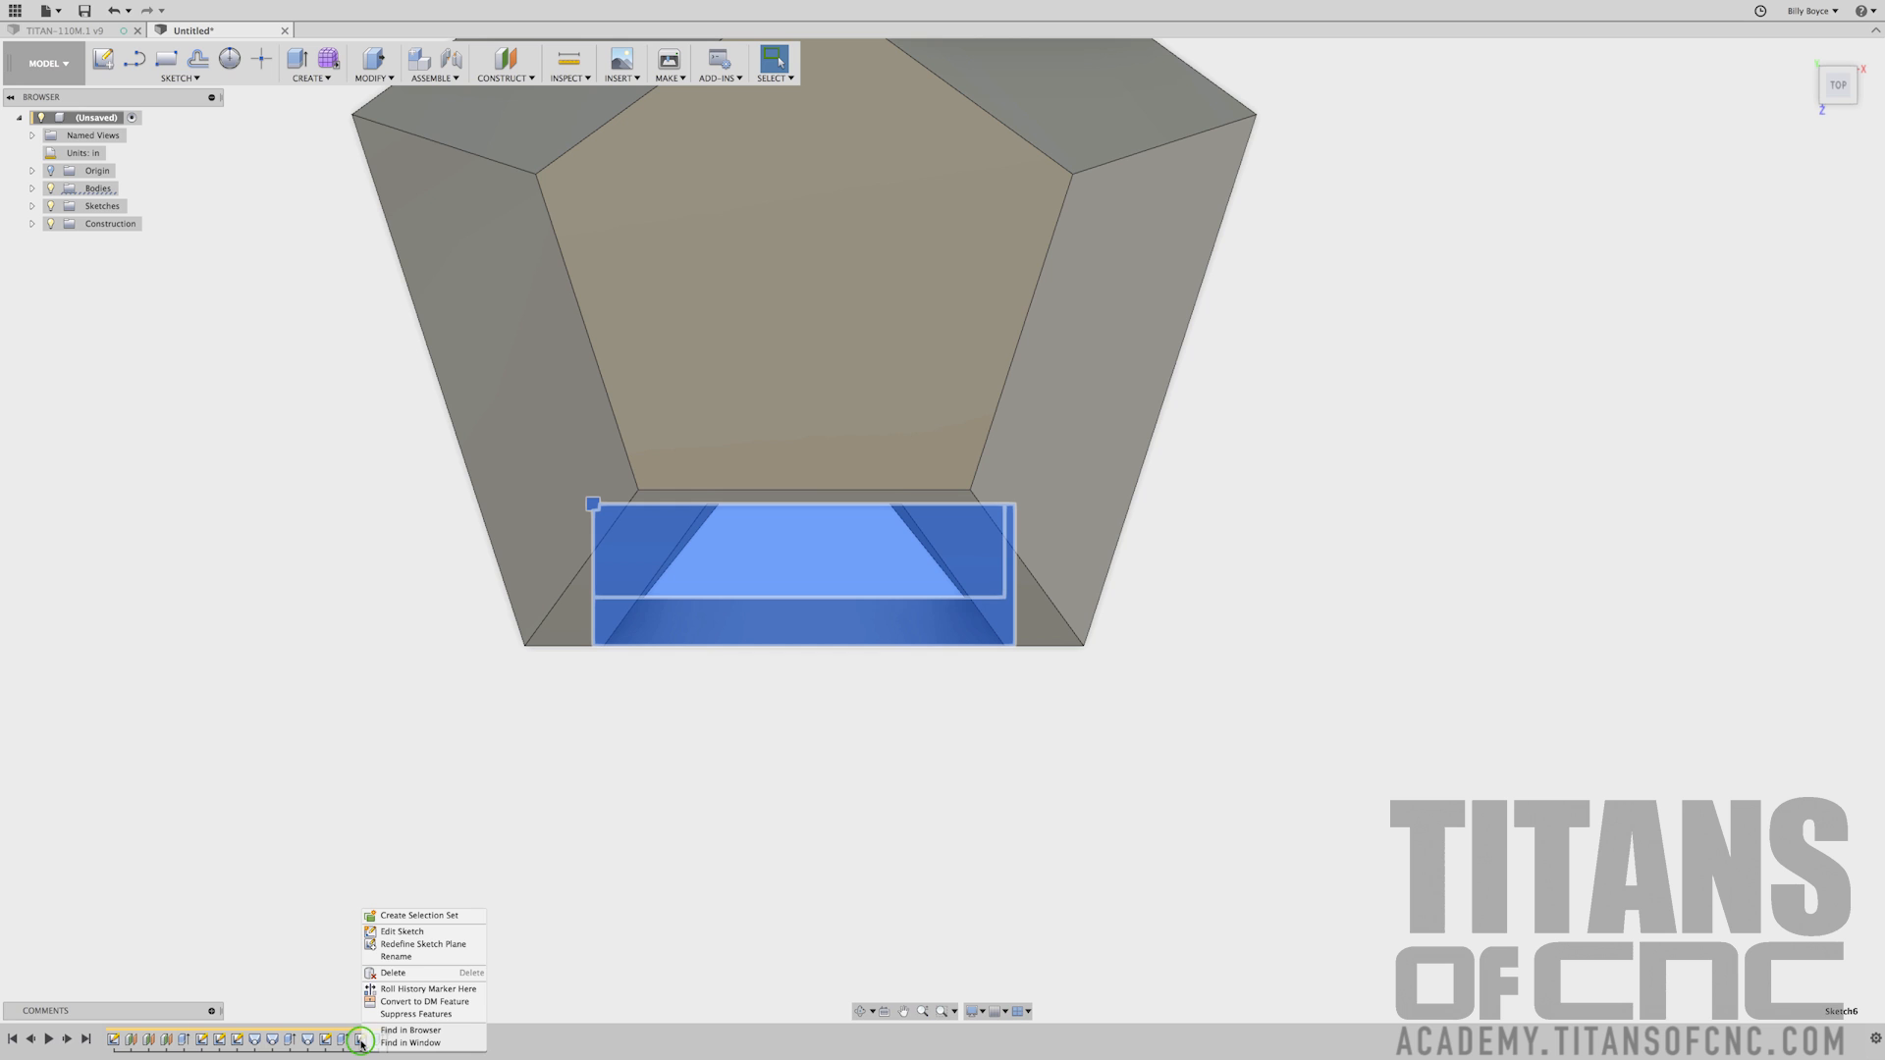
pyautogui.click(421, 933)
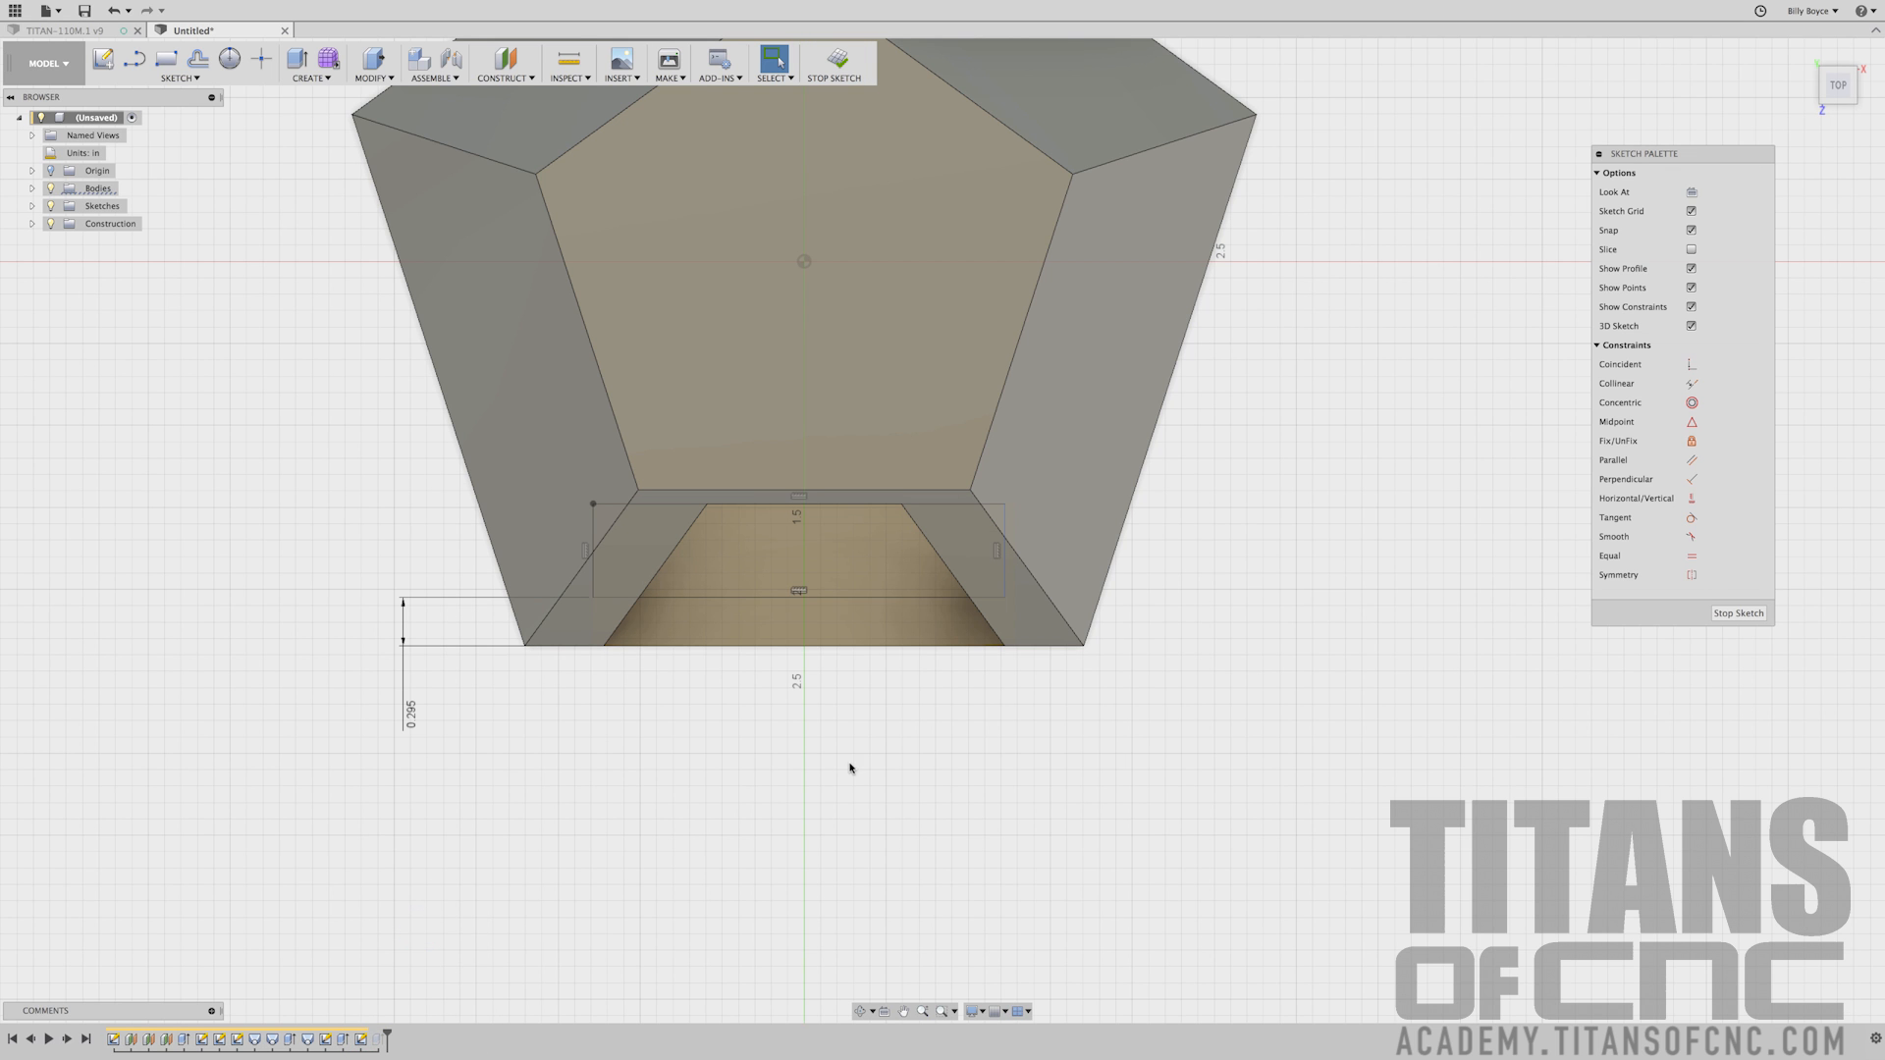
pyautogui.scroll(3, 1046, 495)
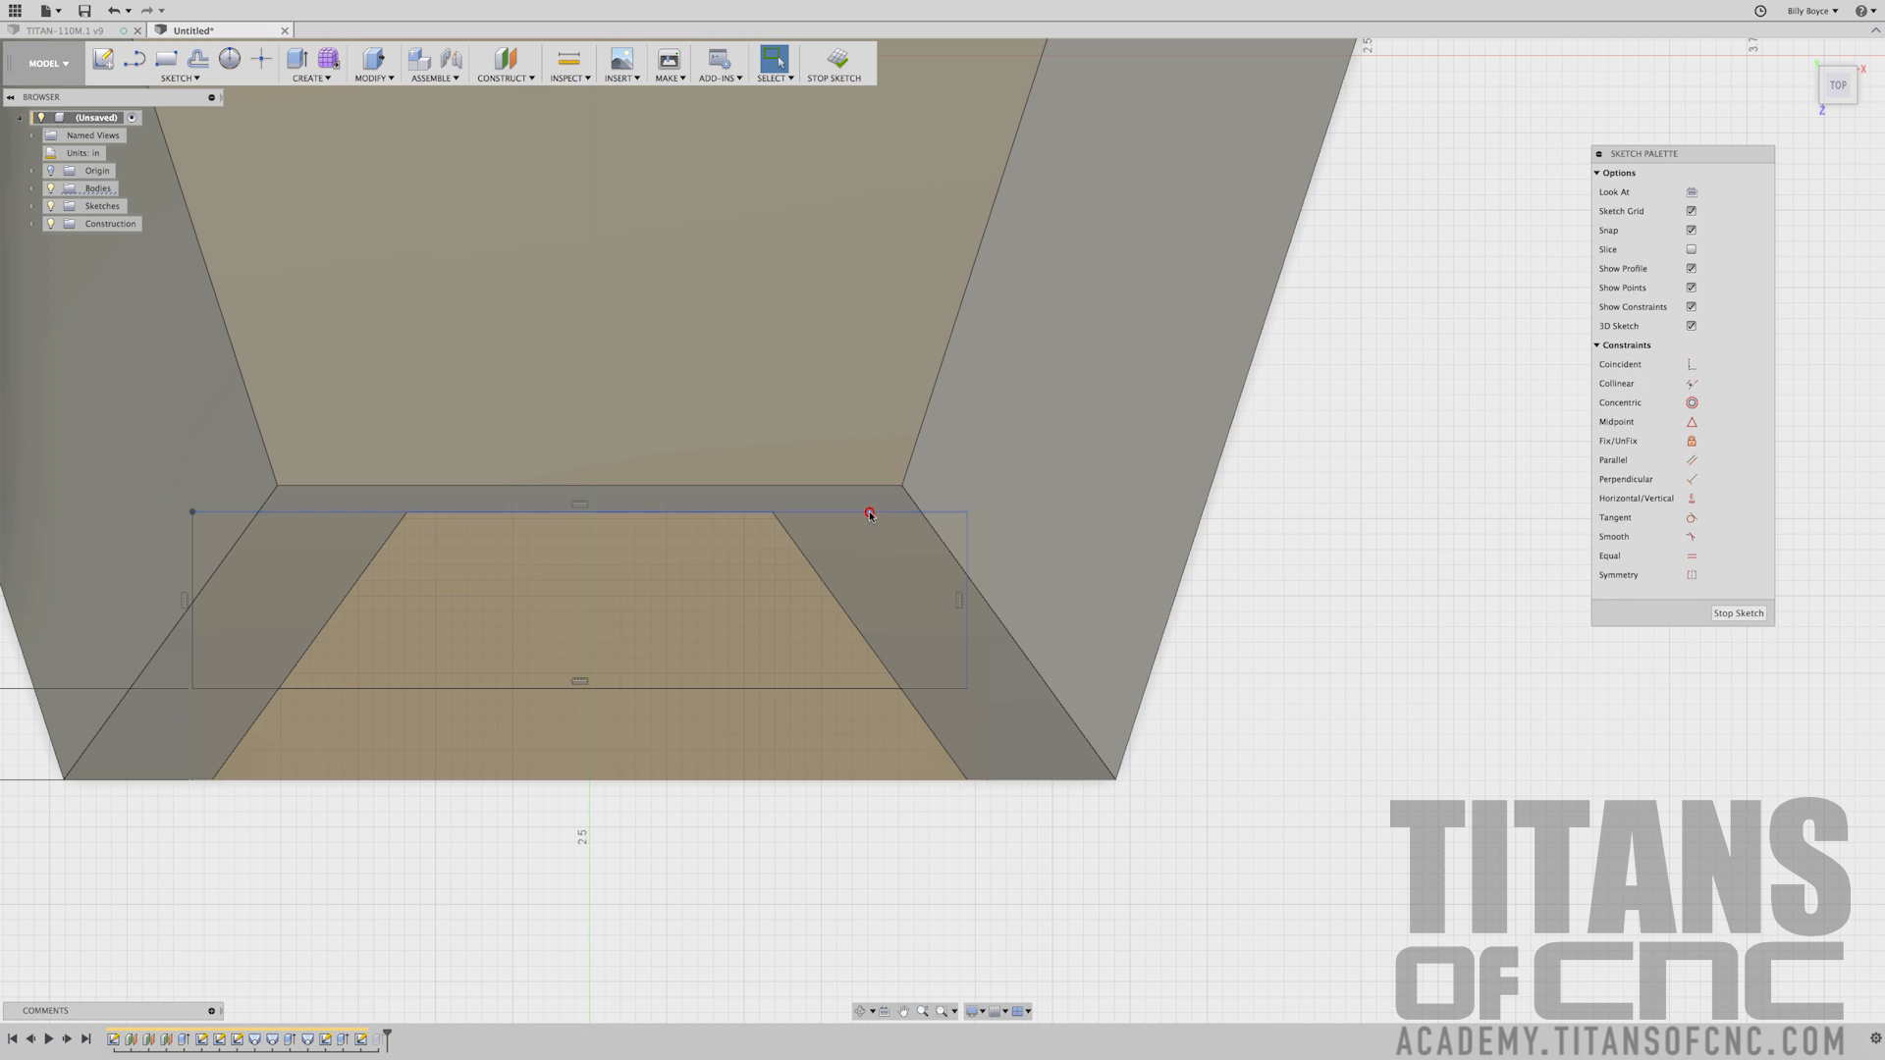
pyautogui.click(869, 514)
pyautogui.scroll(-3, 909, 528)
pyautogui.keyDown('shift'); pyautogui.moveTo(909, 530); pyautogui.dragTo(904, 534, button='middle'); pyautogui.keyUp('shift')
pyautogui.click(1284, 567)
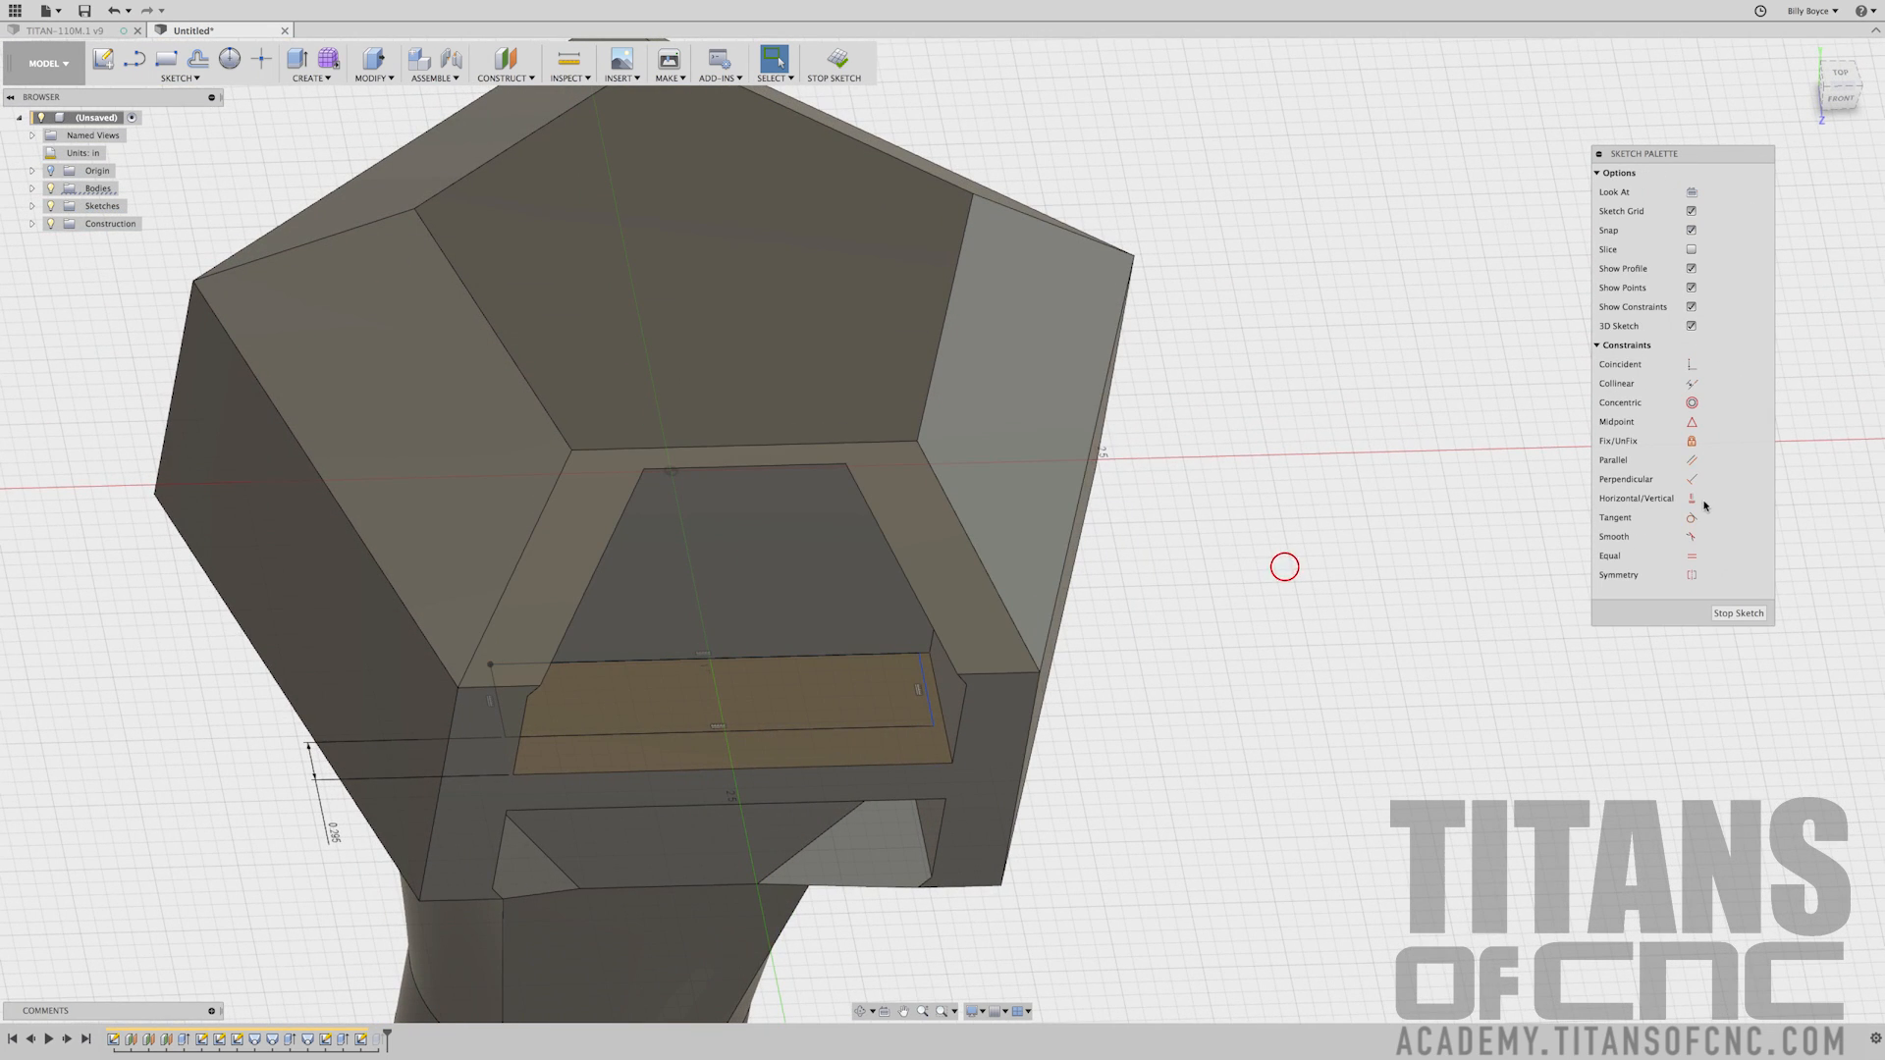
pyautogui.click(1692, 384)
pyautogui.scroll(4, 945, 722)
pyautogui.click(937, 695)
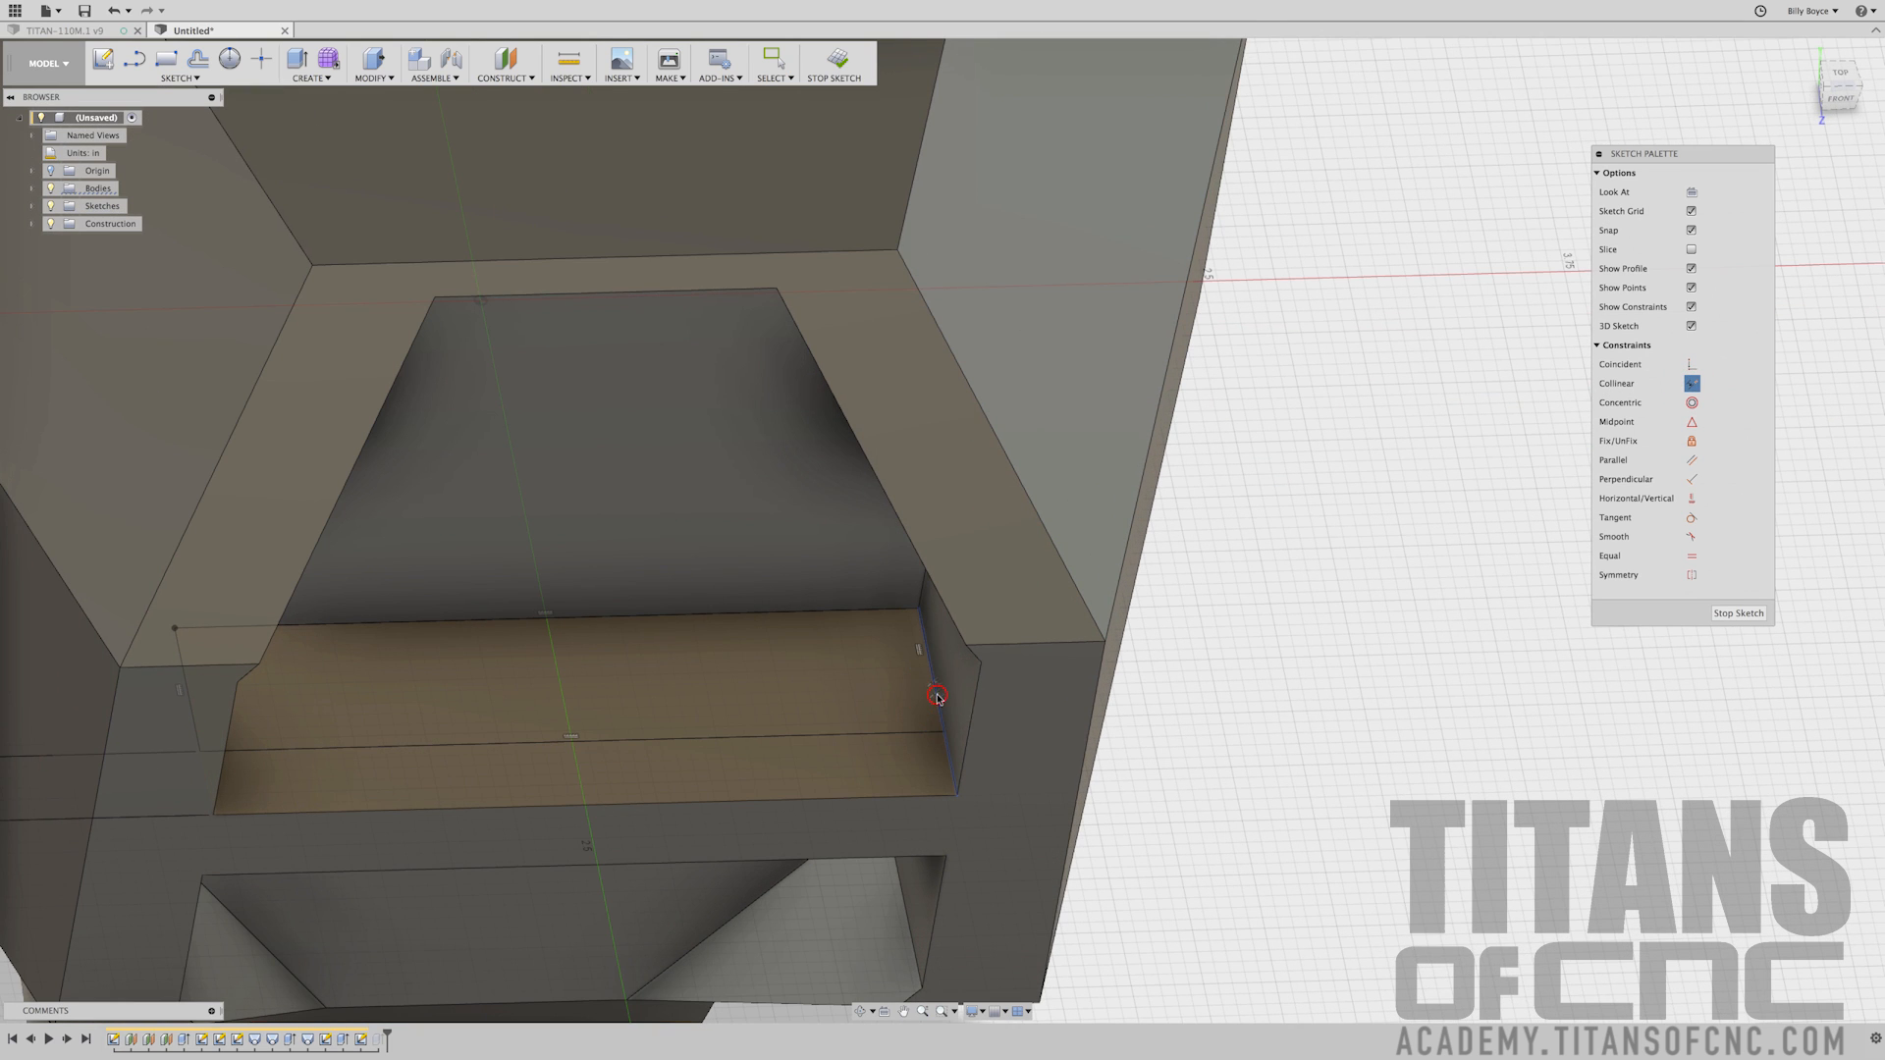
pyautogui.click(1739, 614)
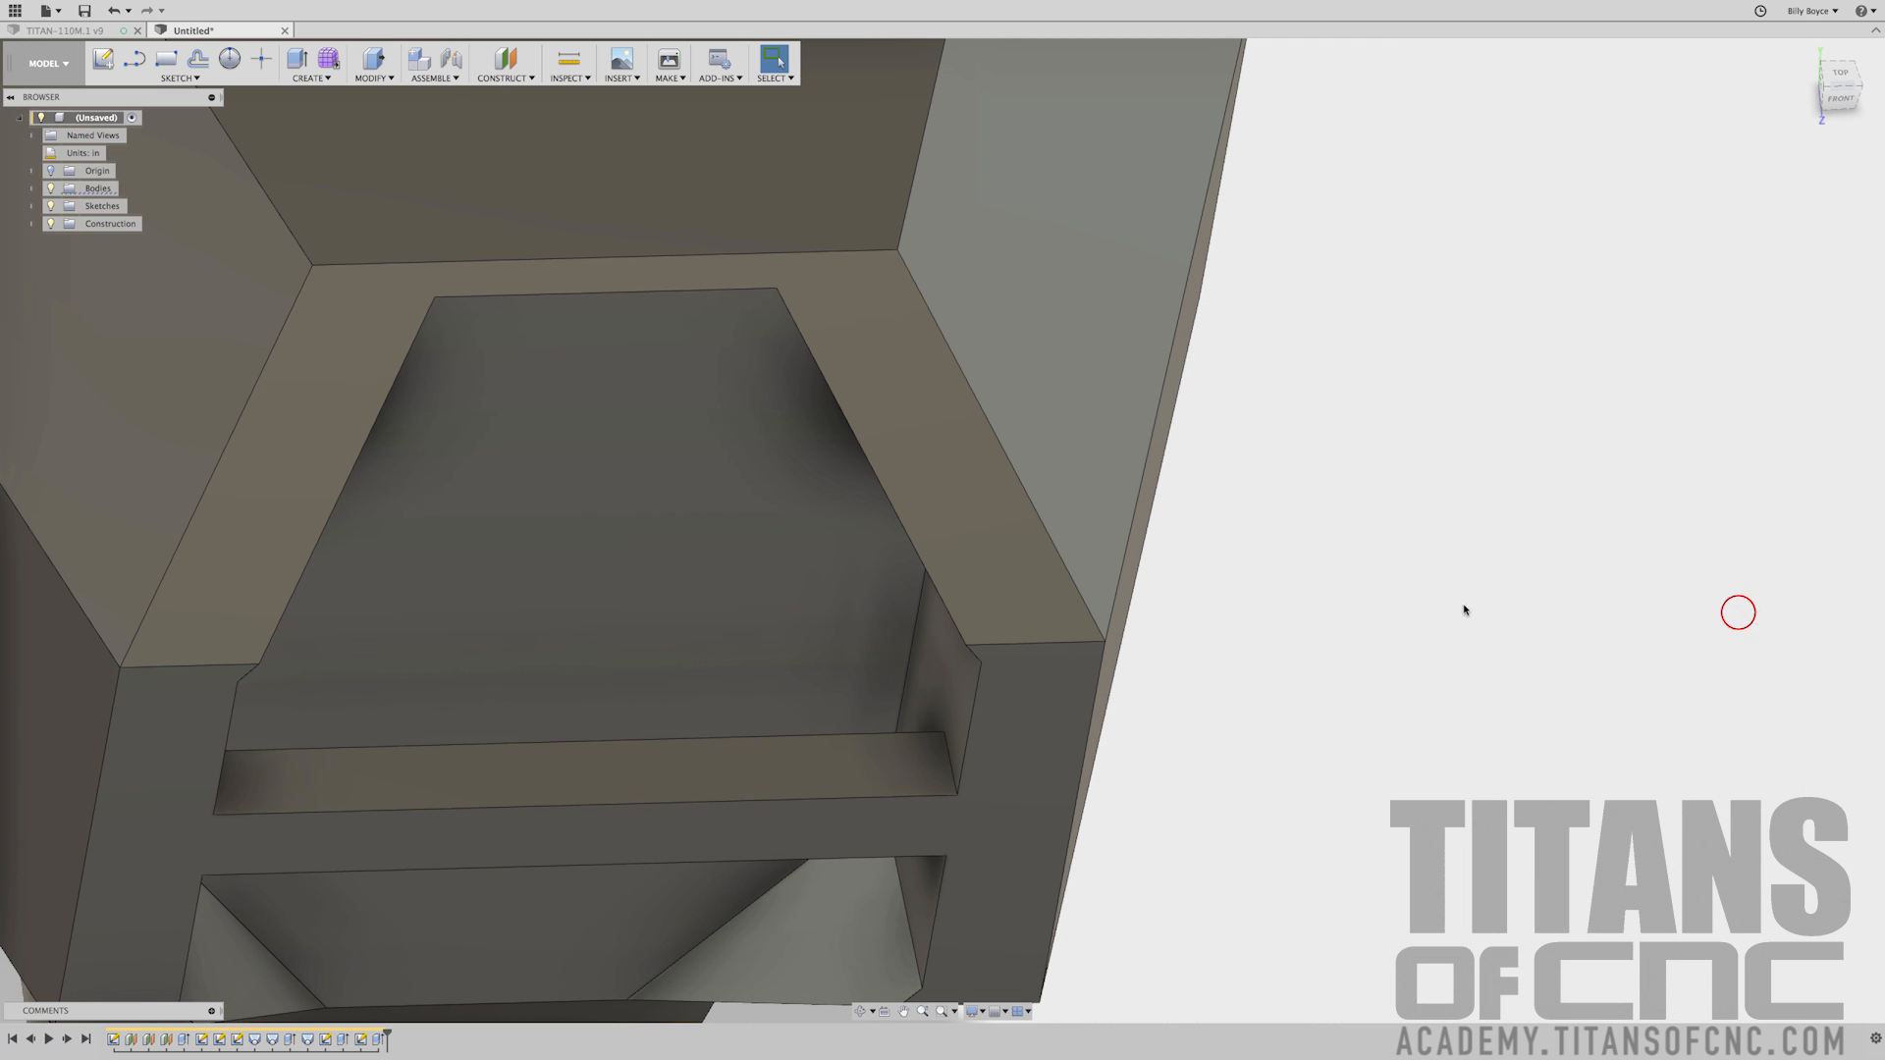
# Set up a circular pattern of features with the compute option Identical
pyautogui.keyDown('shift'); pyautogui.moveTo(980, 685); pyautogui.dragTo(1077, 728, button='middle'); pyautogui.keyUp('shift')
pyautogui.scroll(-6, 884, 660)
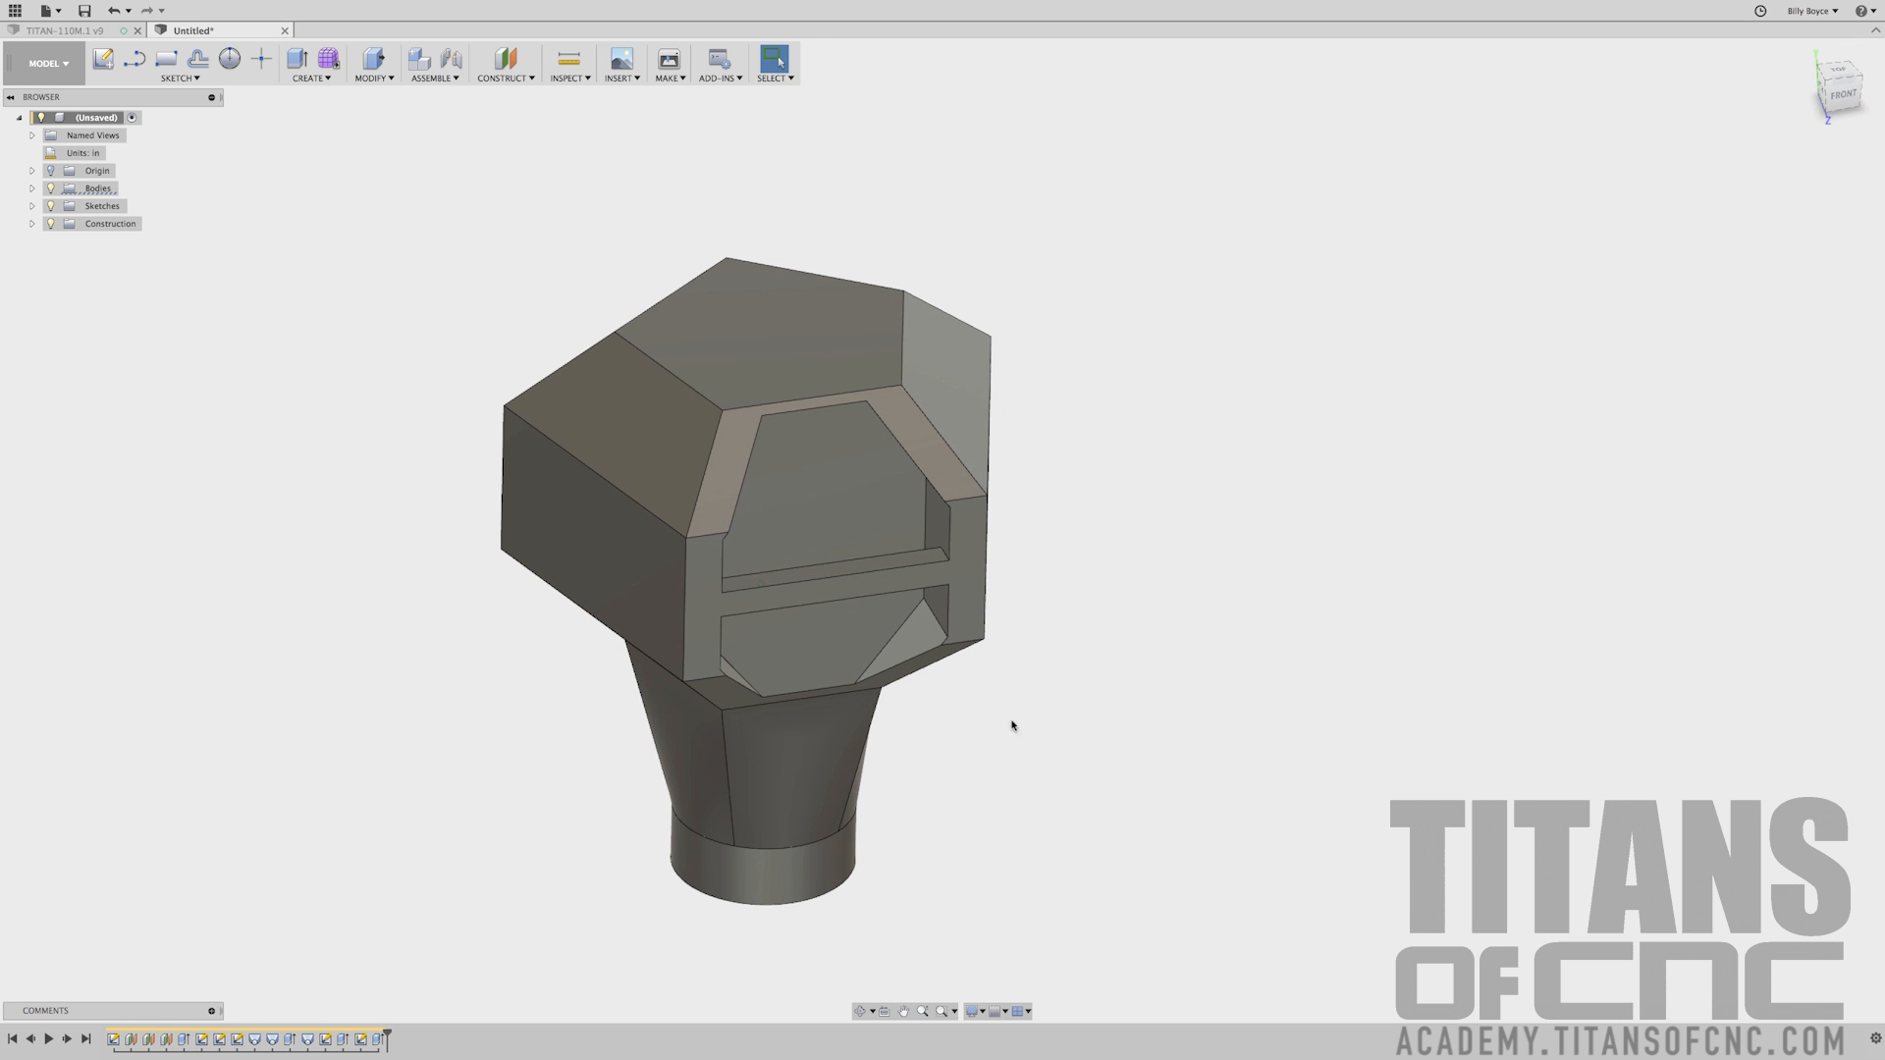
pyautogui.keyDown('shift'); pyautogui.moveTo(893, 630); pyautogui.dragTo(1127, 679, button='middle'); pyautogui.keyUp('shift')
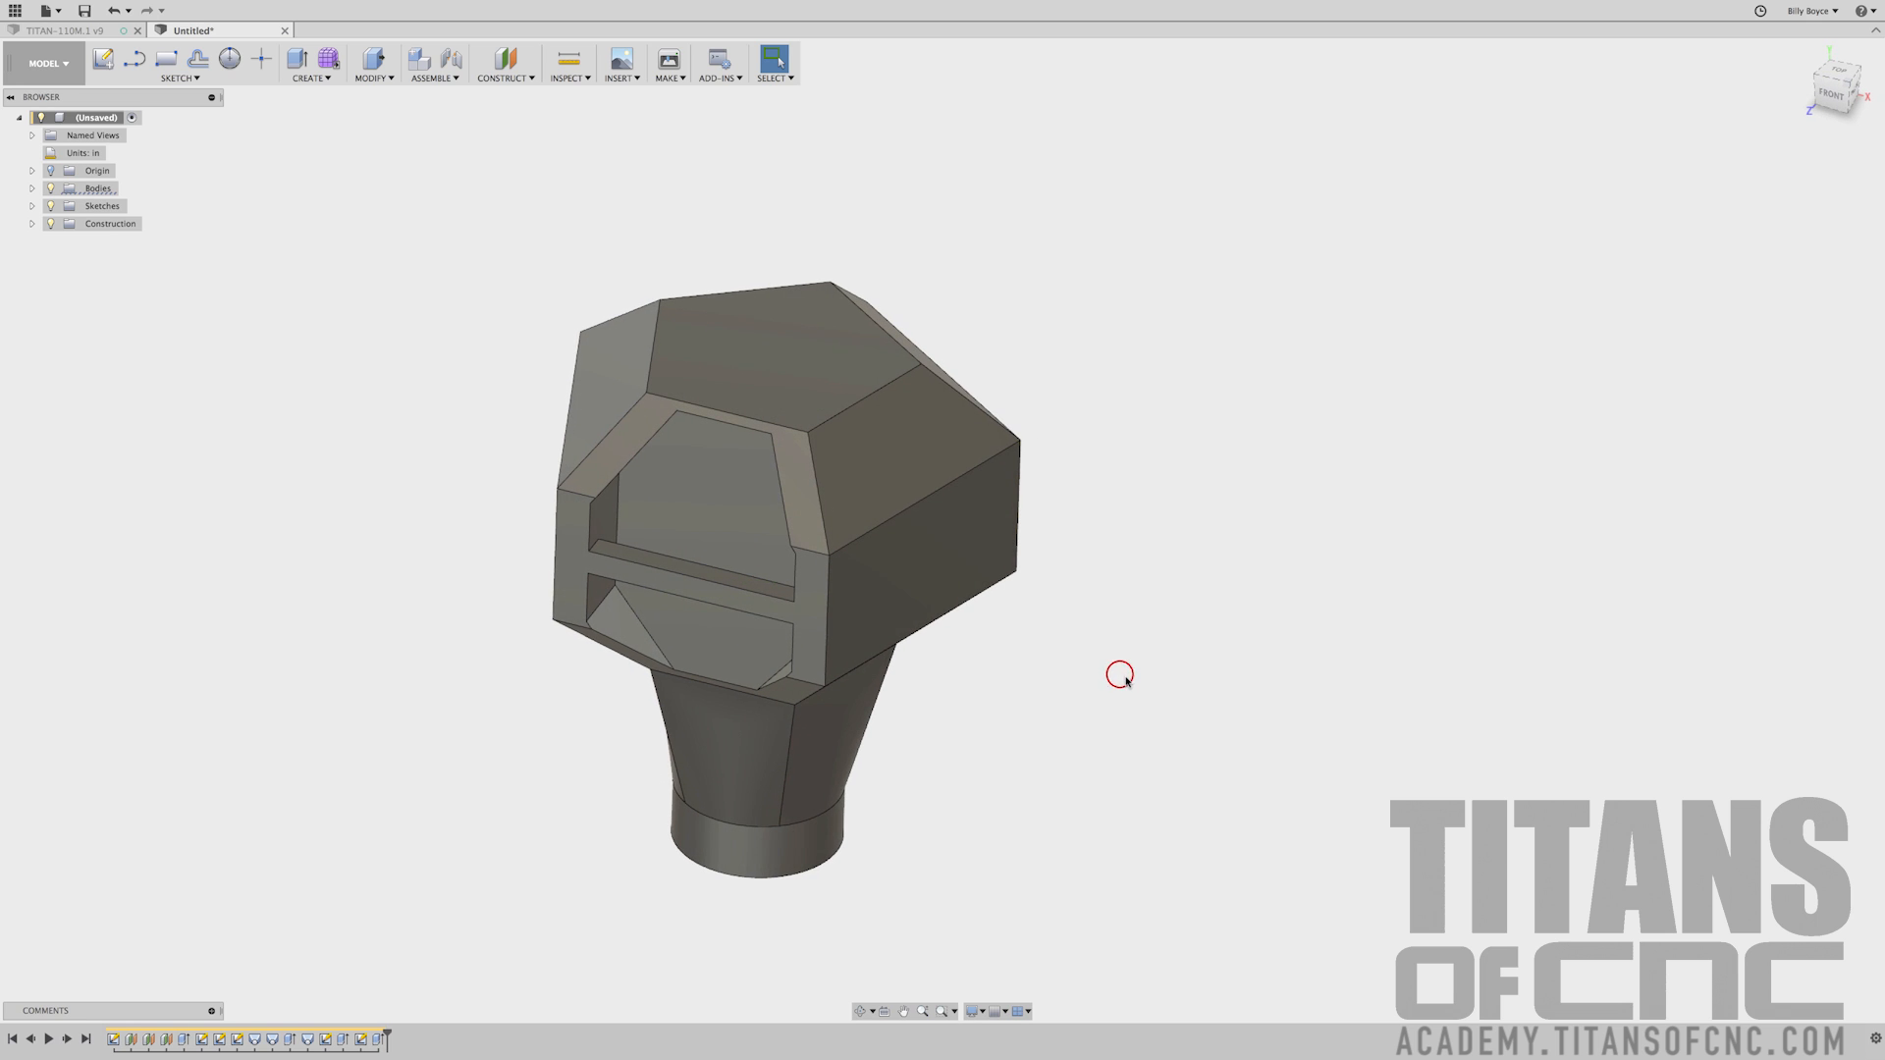
pyautogui.click(321, 79)
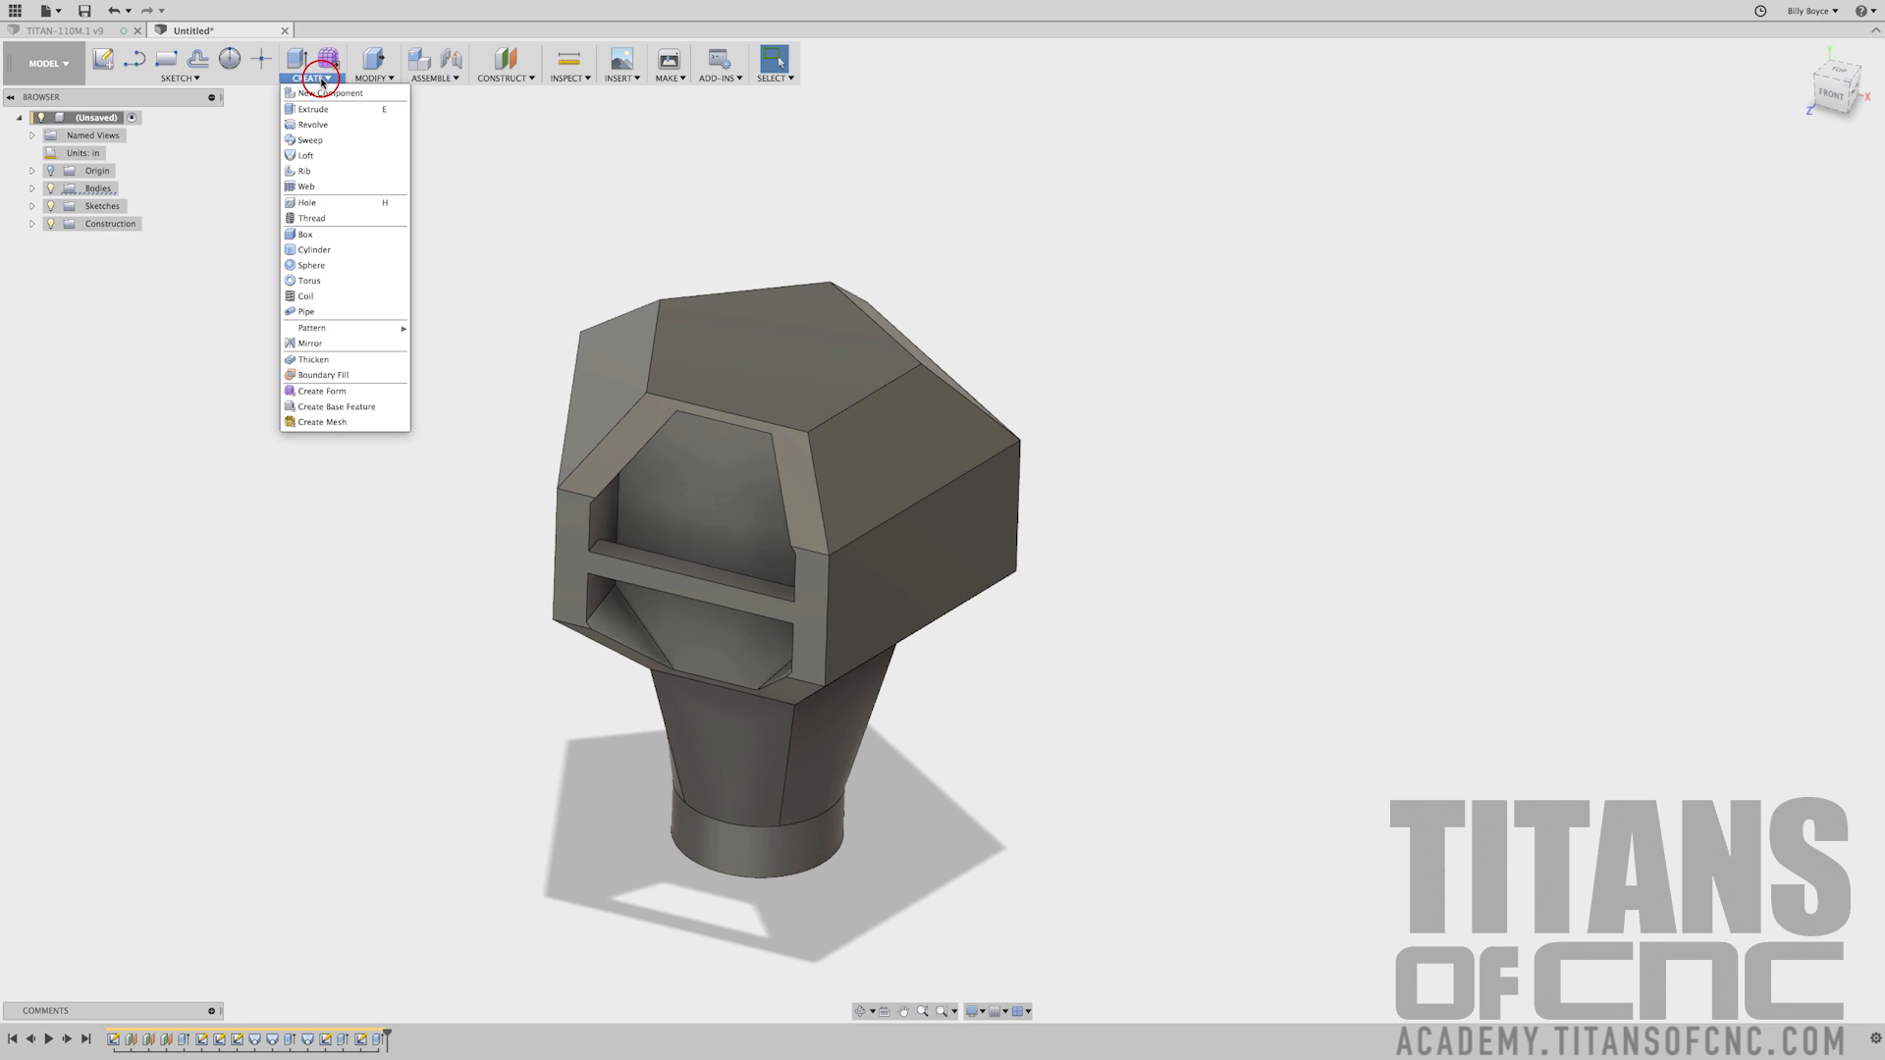
pyautogui.moveTo(321, 334)
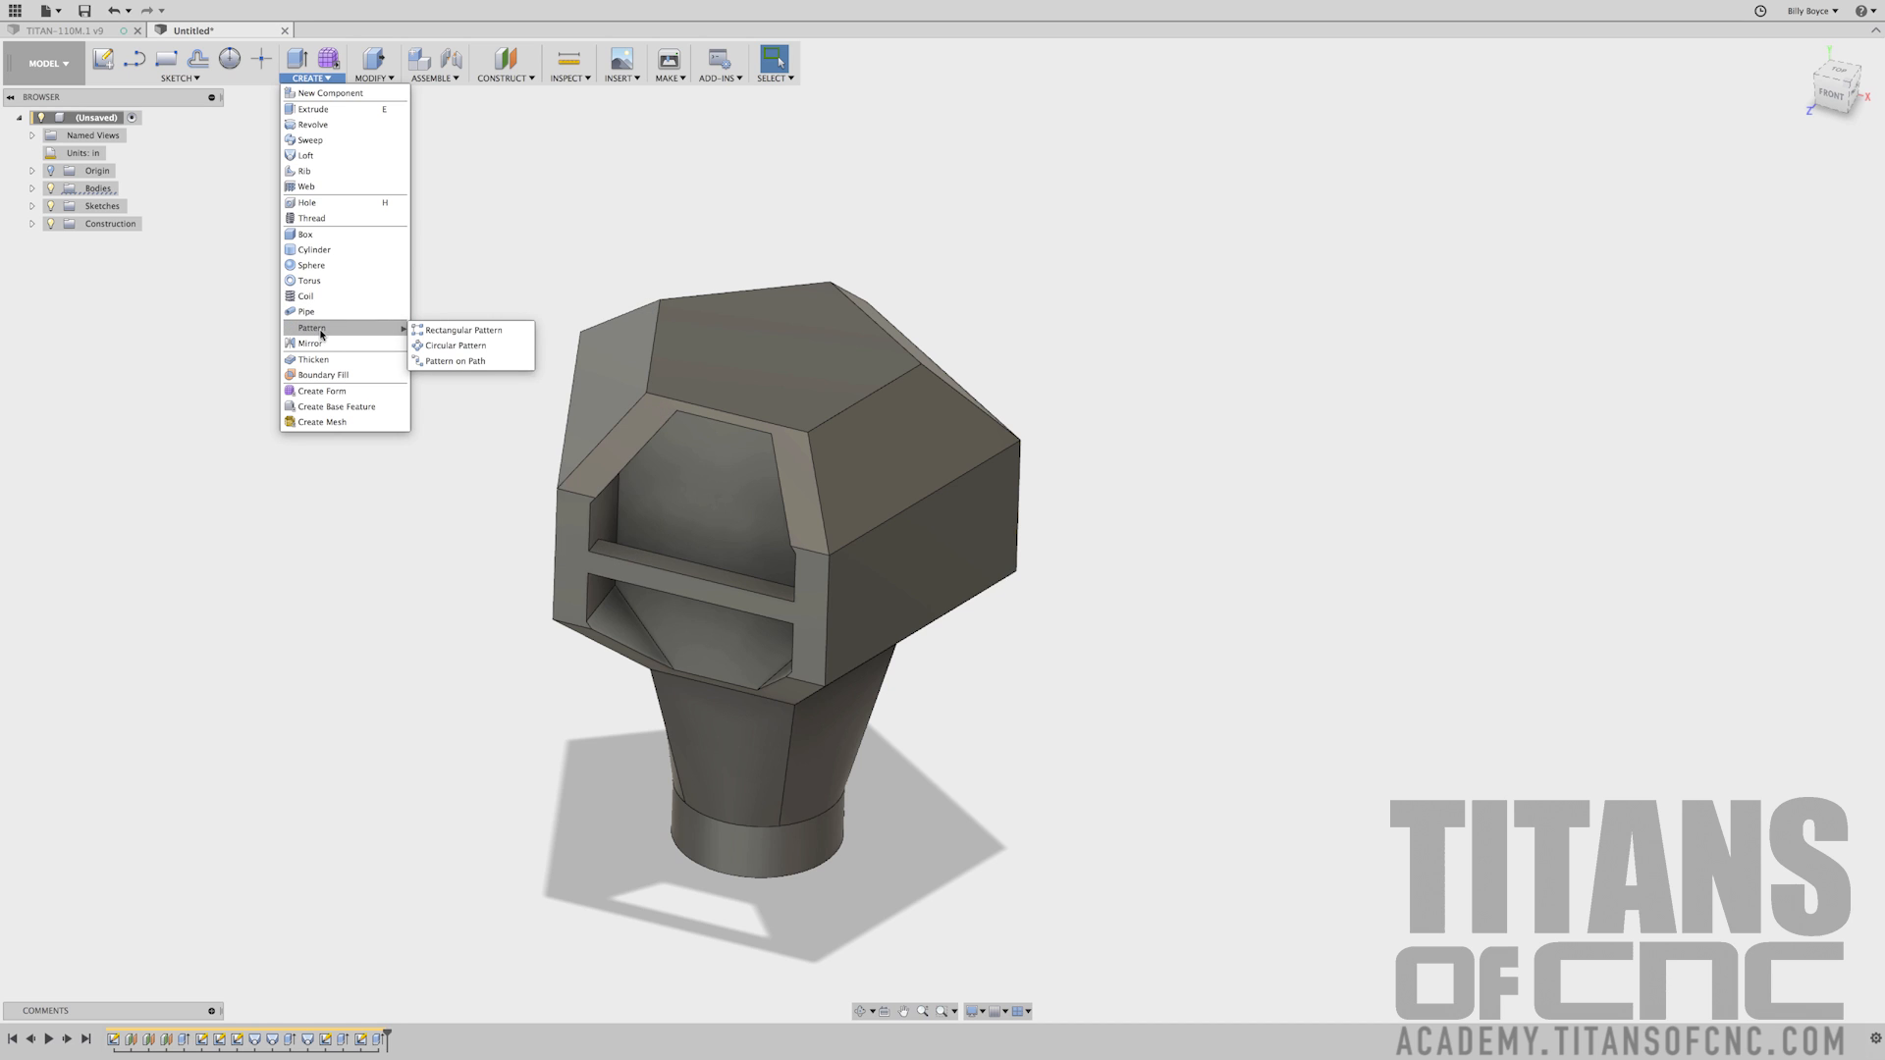
pyautogui.click(439, 349)
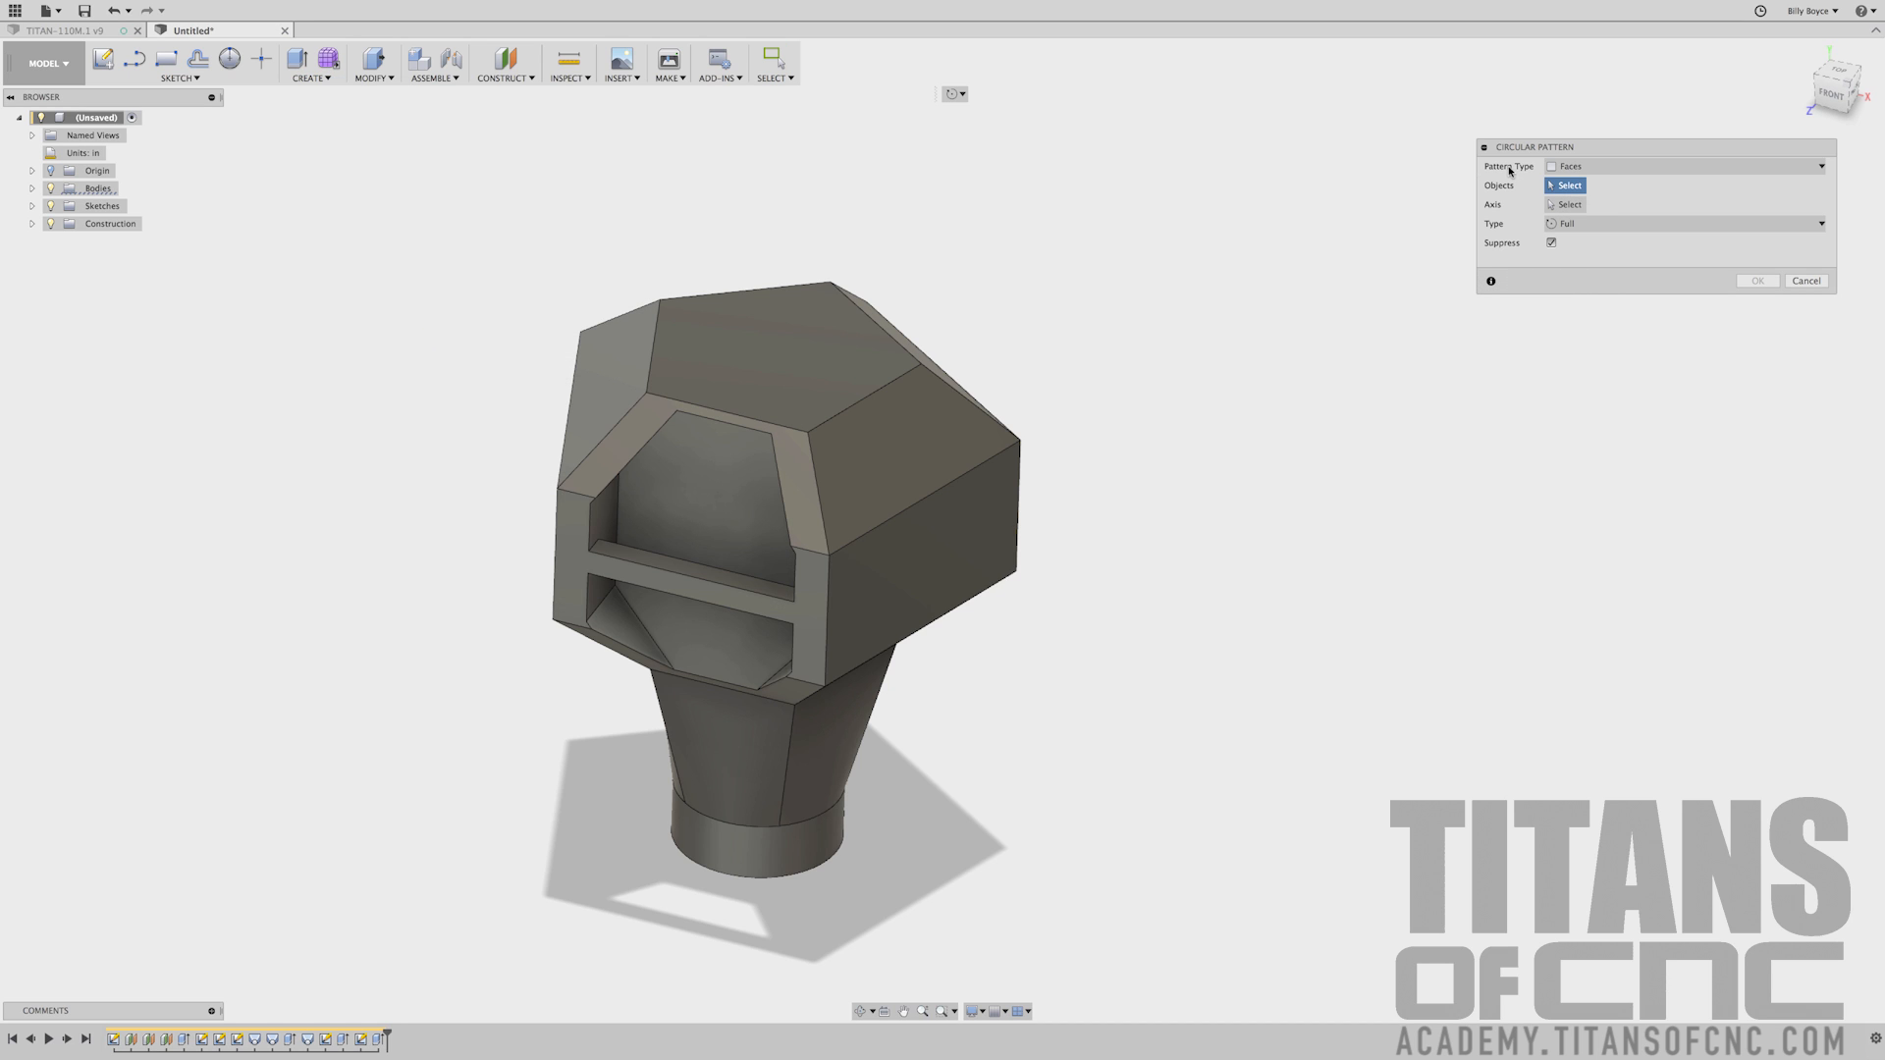
pyautogui.click(1600, 167)
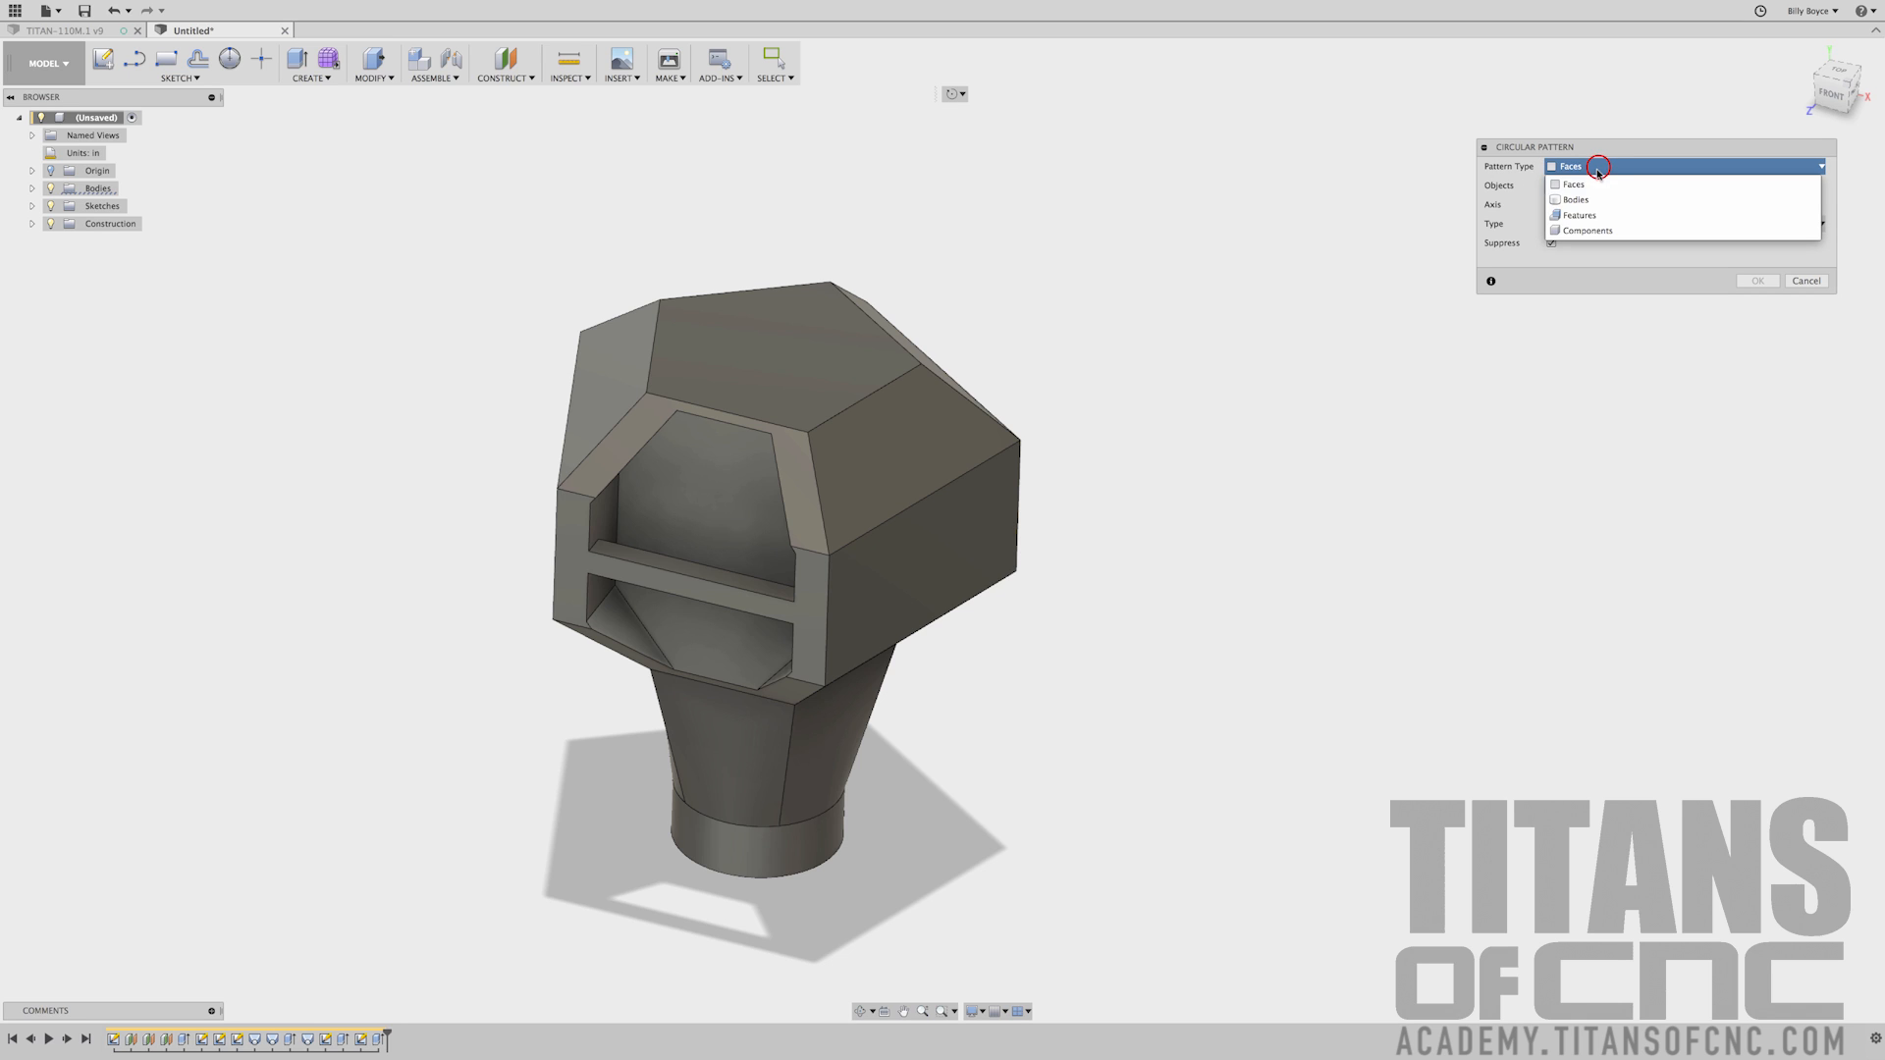
pyautogui.click(1599, 218)
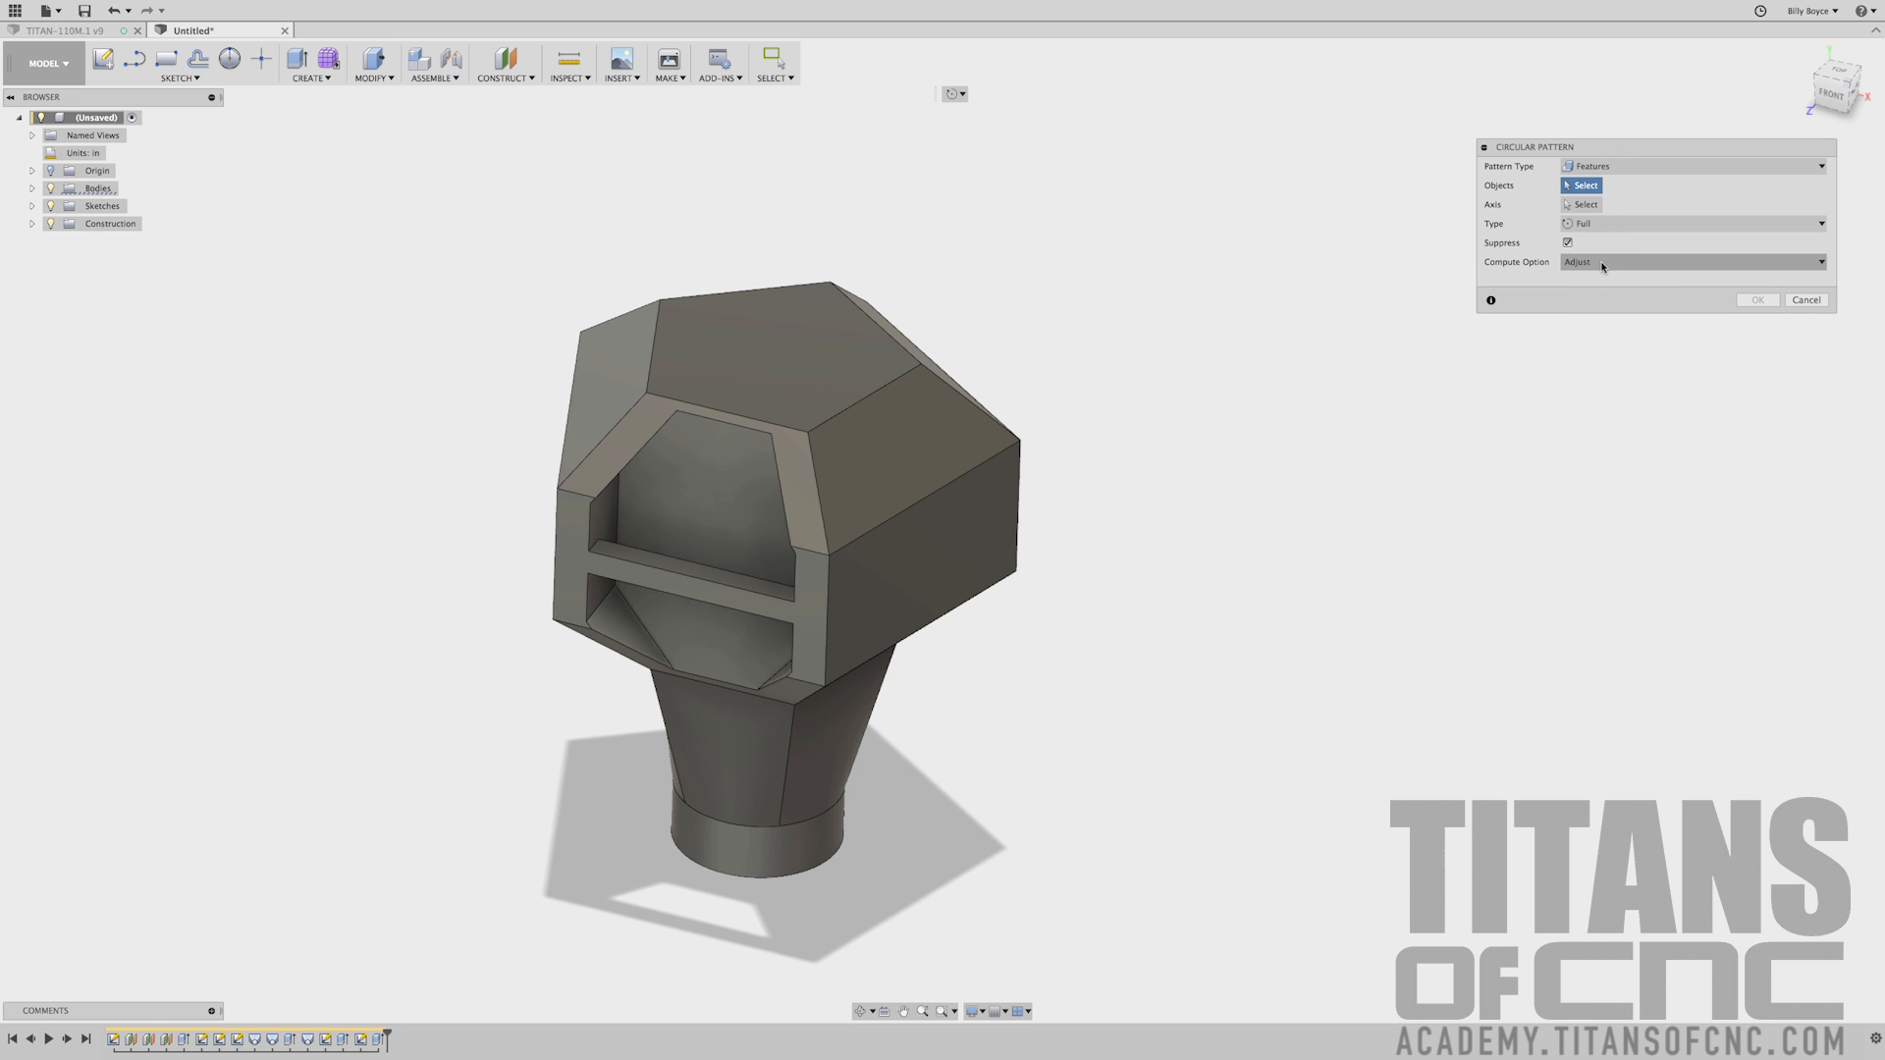
pyautogui.click(1603, 264)
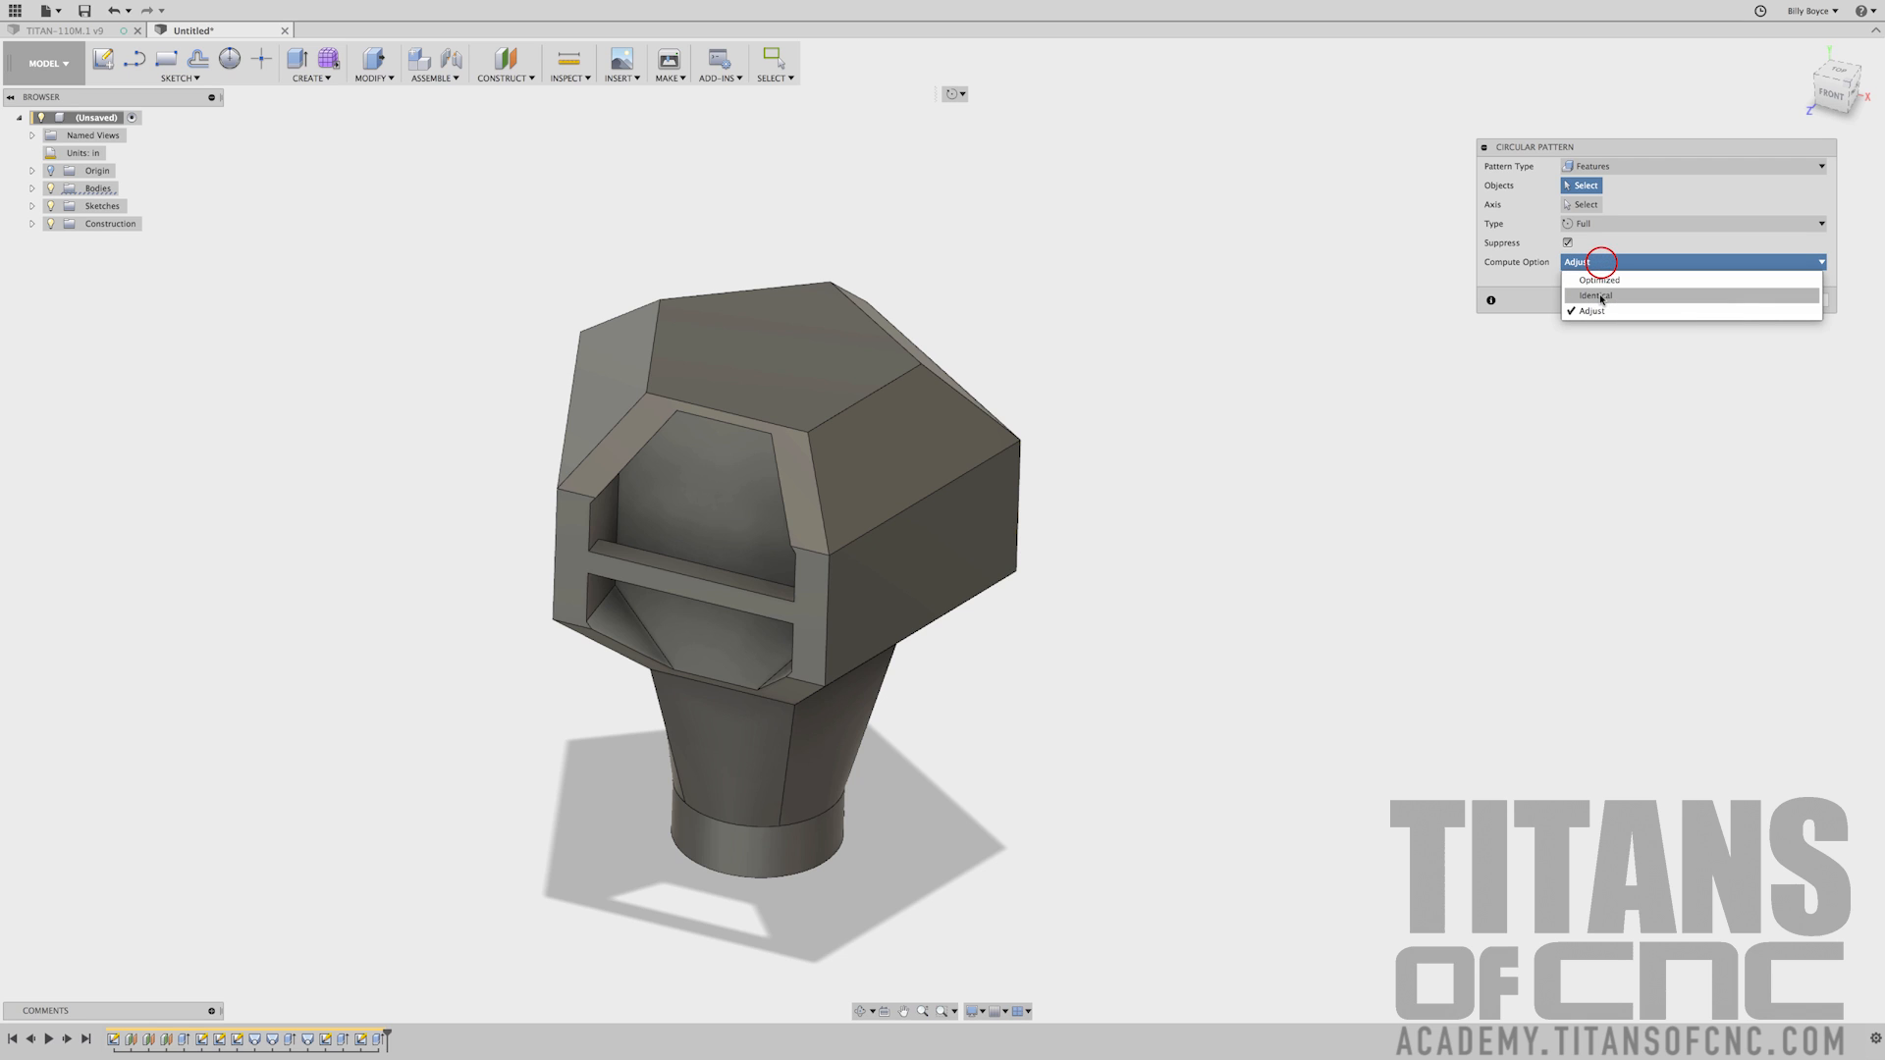
pyautogui.click(1601, 297)
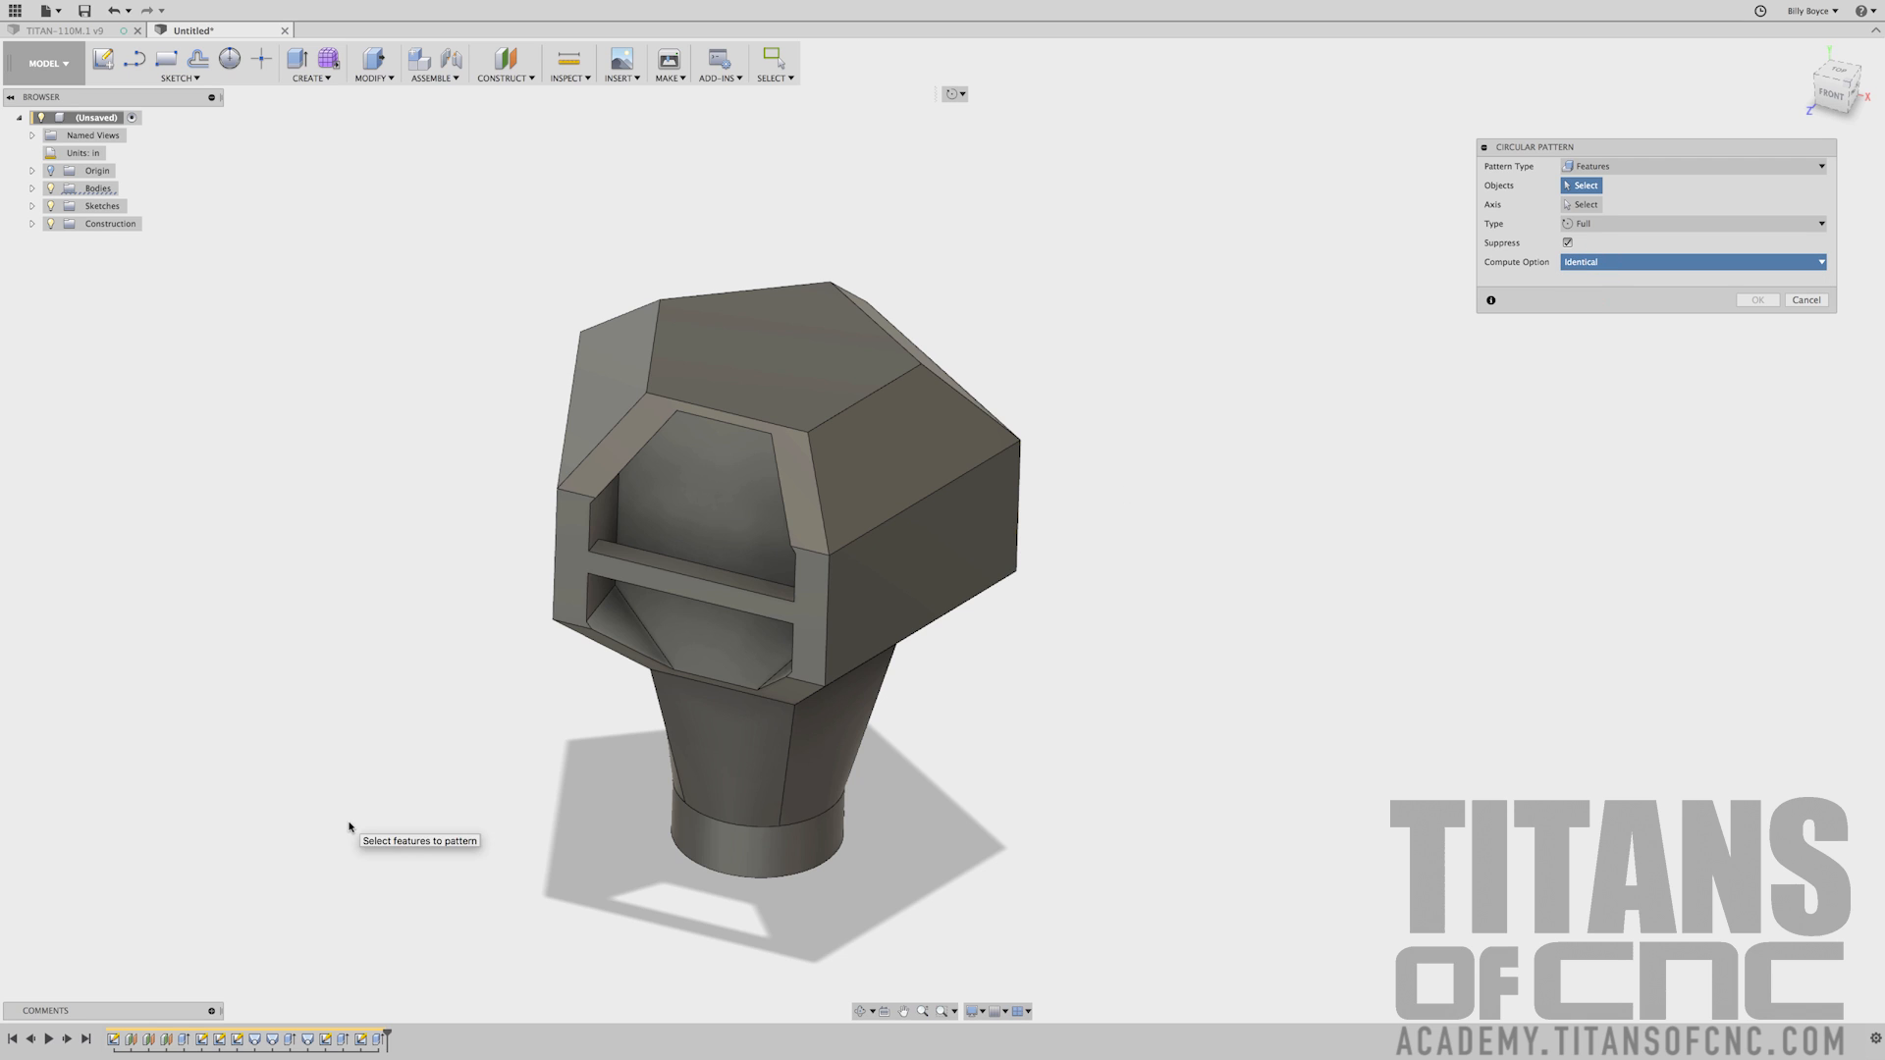
# Pattern the pocket cut and the rib cut fully around the cylindrical base's axis with a quantity of 5
pyautogui.click(341, 1043)
pyautogui.click(376, 1040)
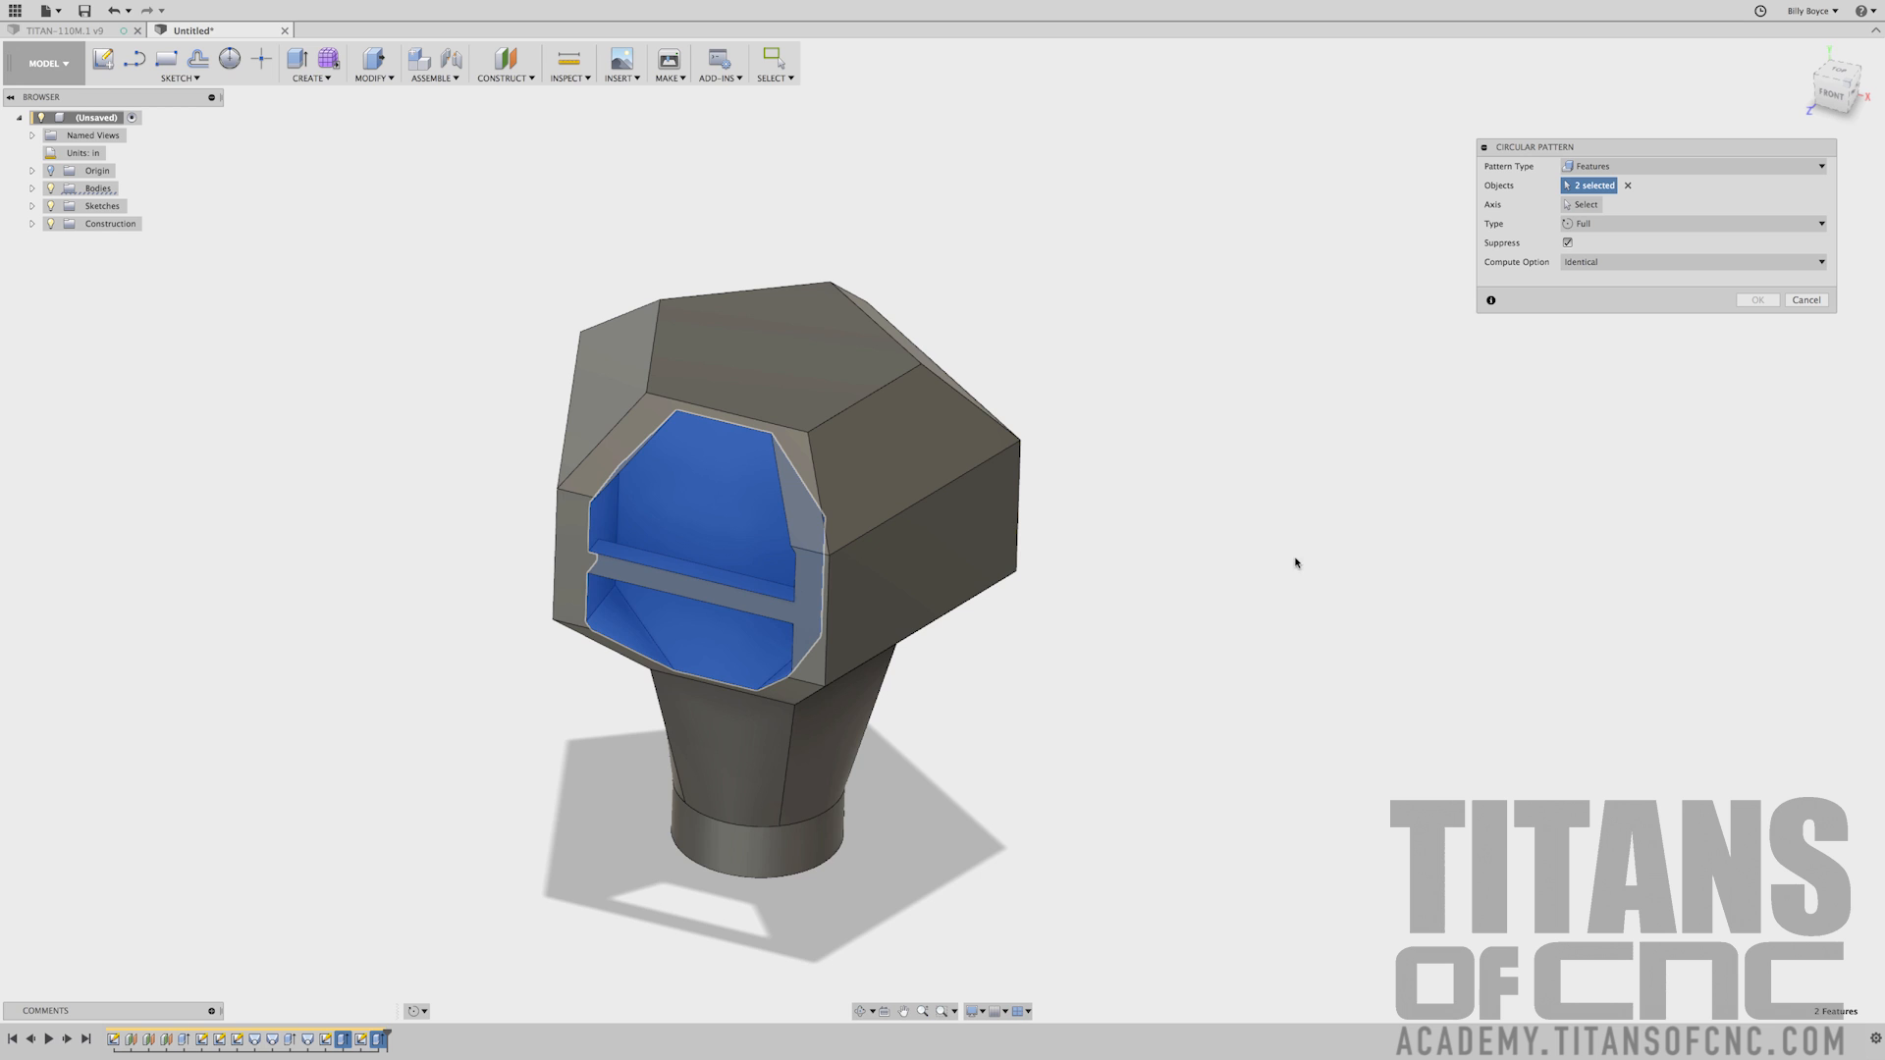
pyautogui.keyDown('shift'); pyautogui.moveTo(1068, 583); pyautogui.dragTo(1497, 214, button='middle'); pyautogui.keyUp('shift')
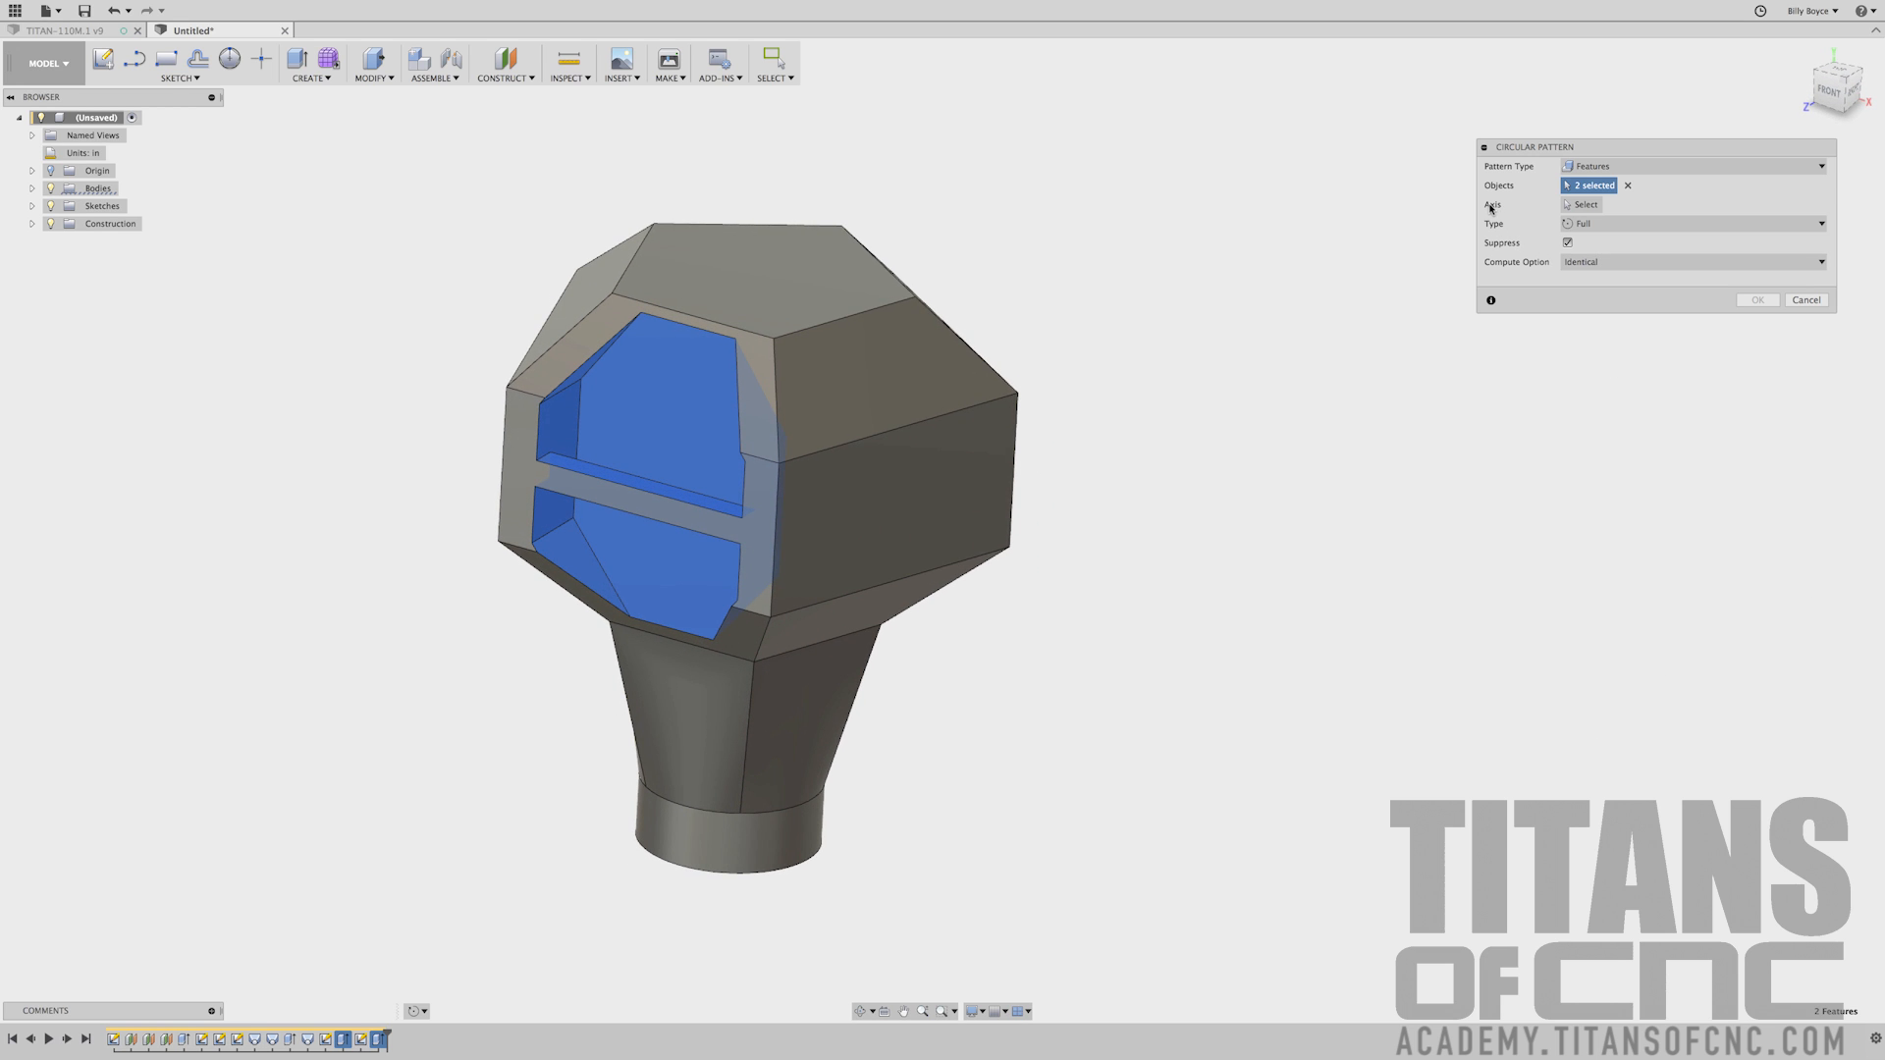
pyautogui.click(1587, 206)
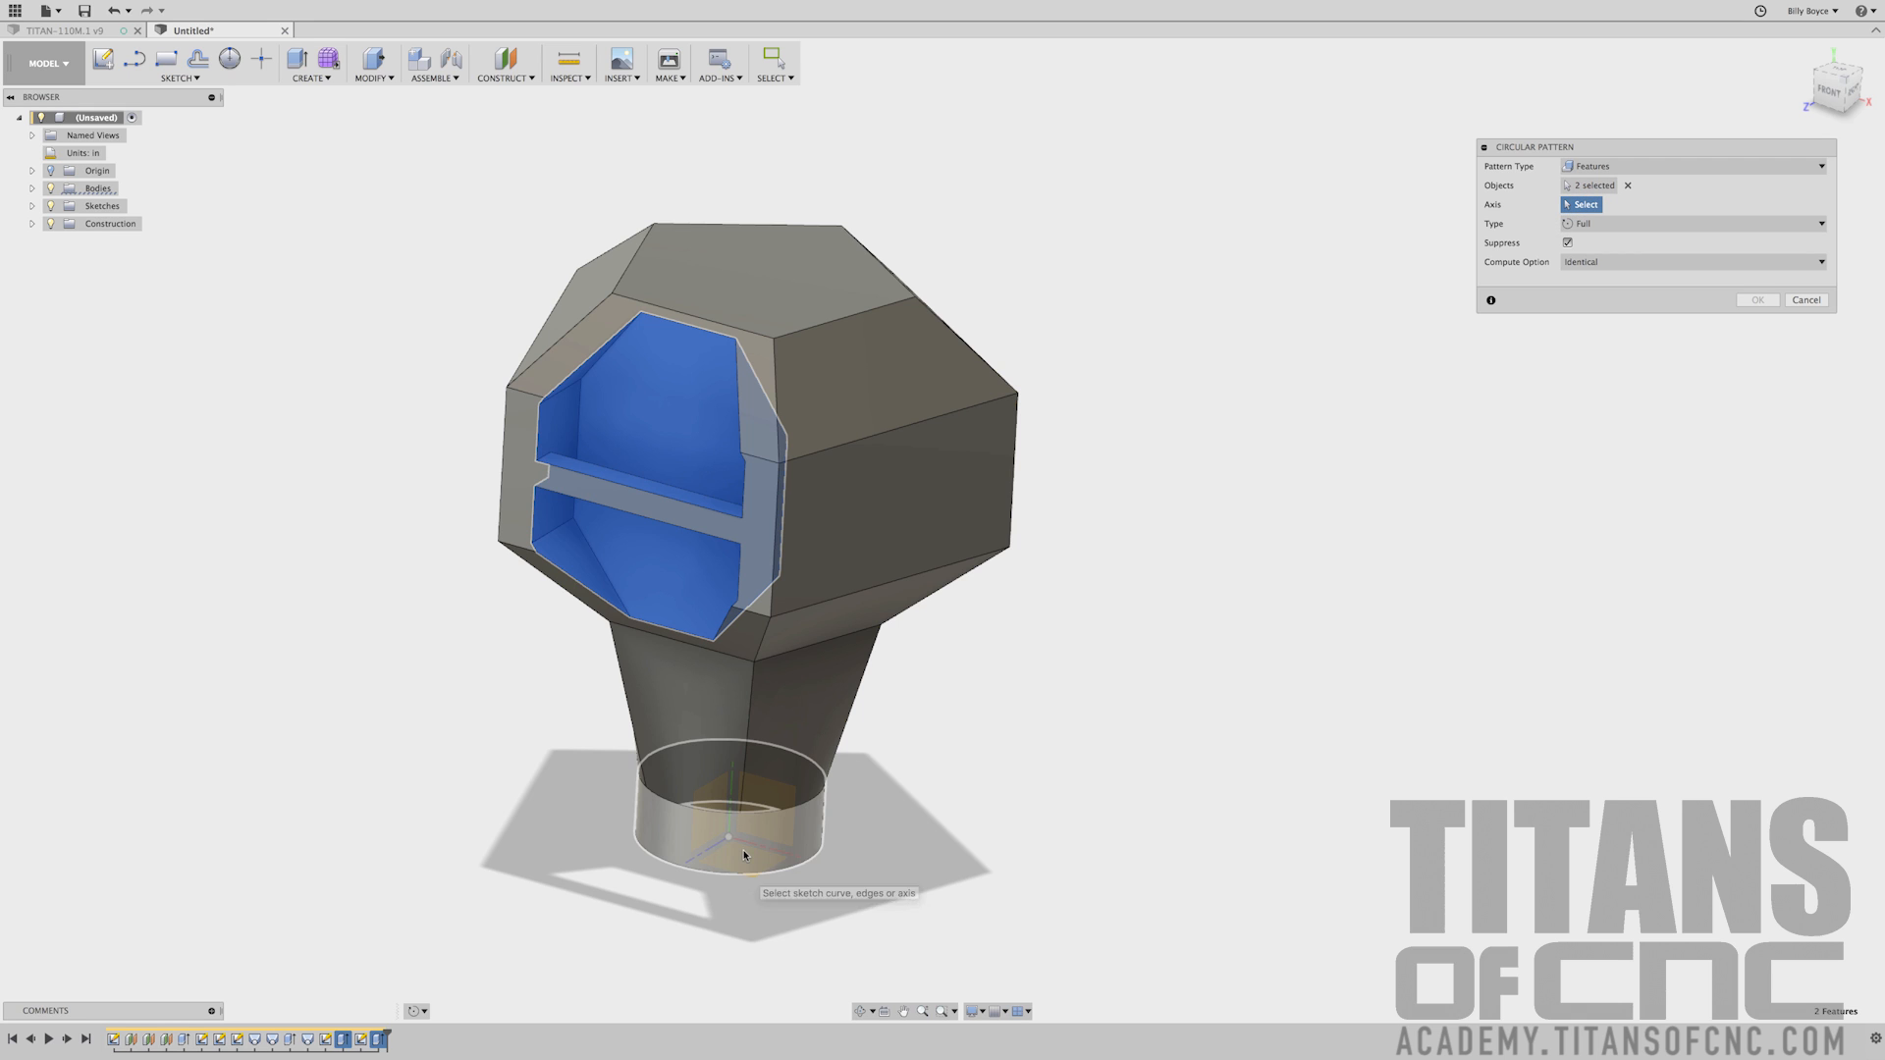
pyautogui.click(795, 844)
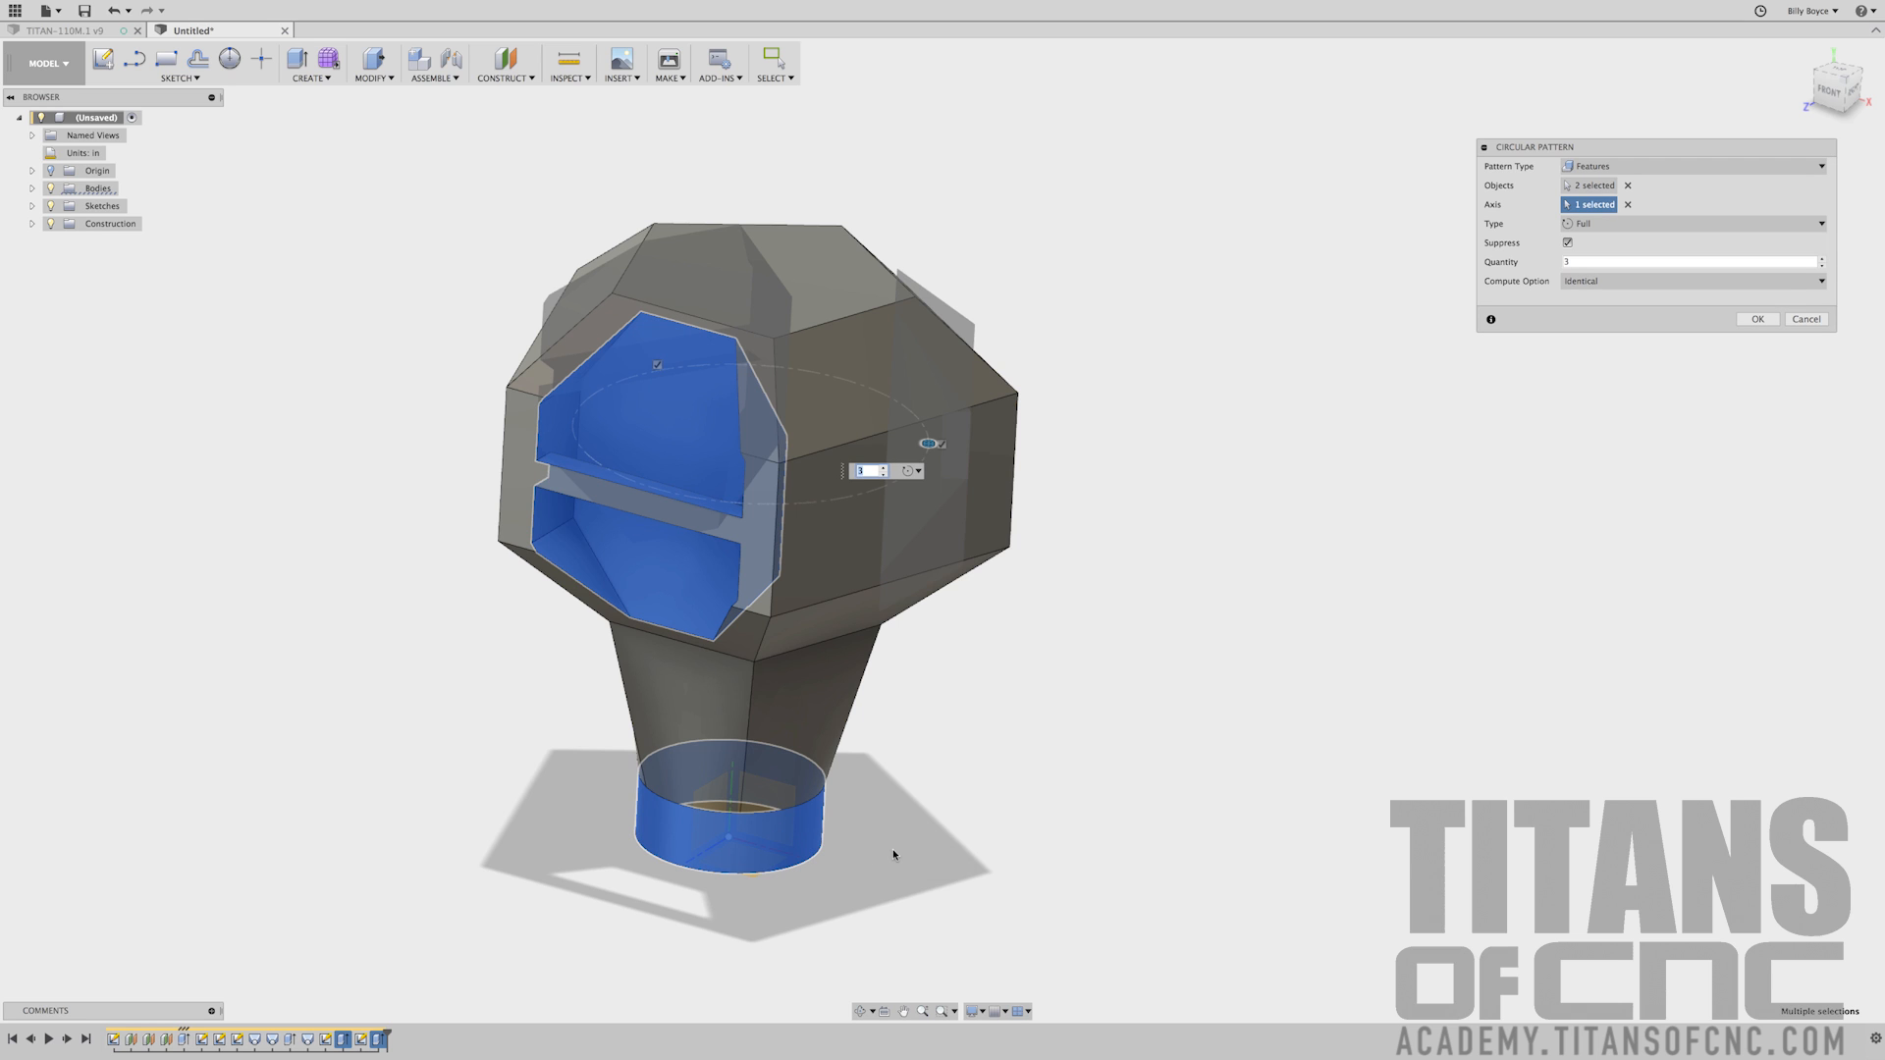
pyautogui.press('Return')
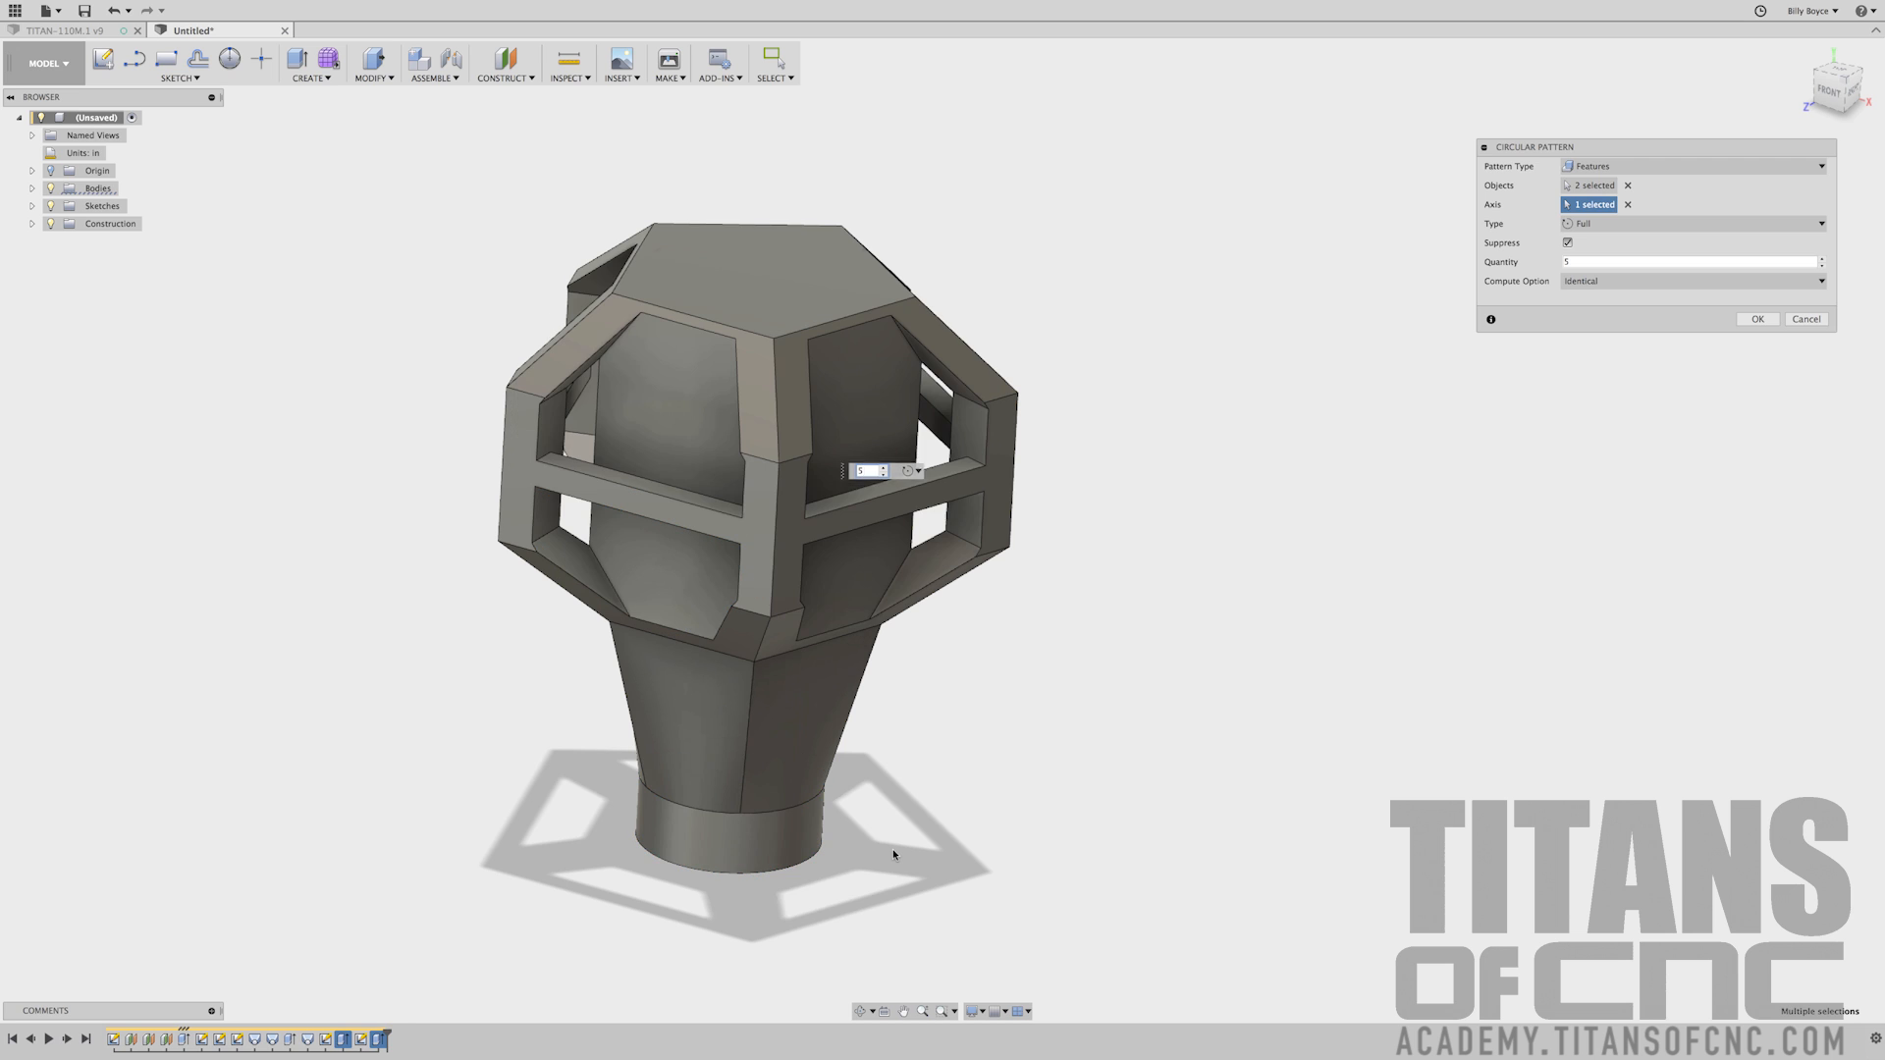
pyautogui.click(1161, 518)
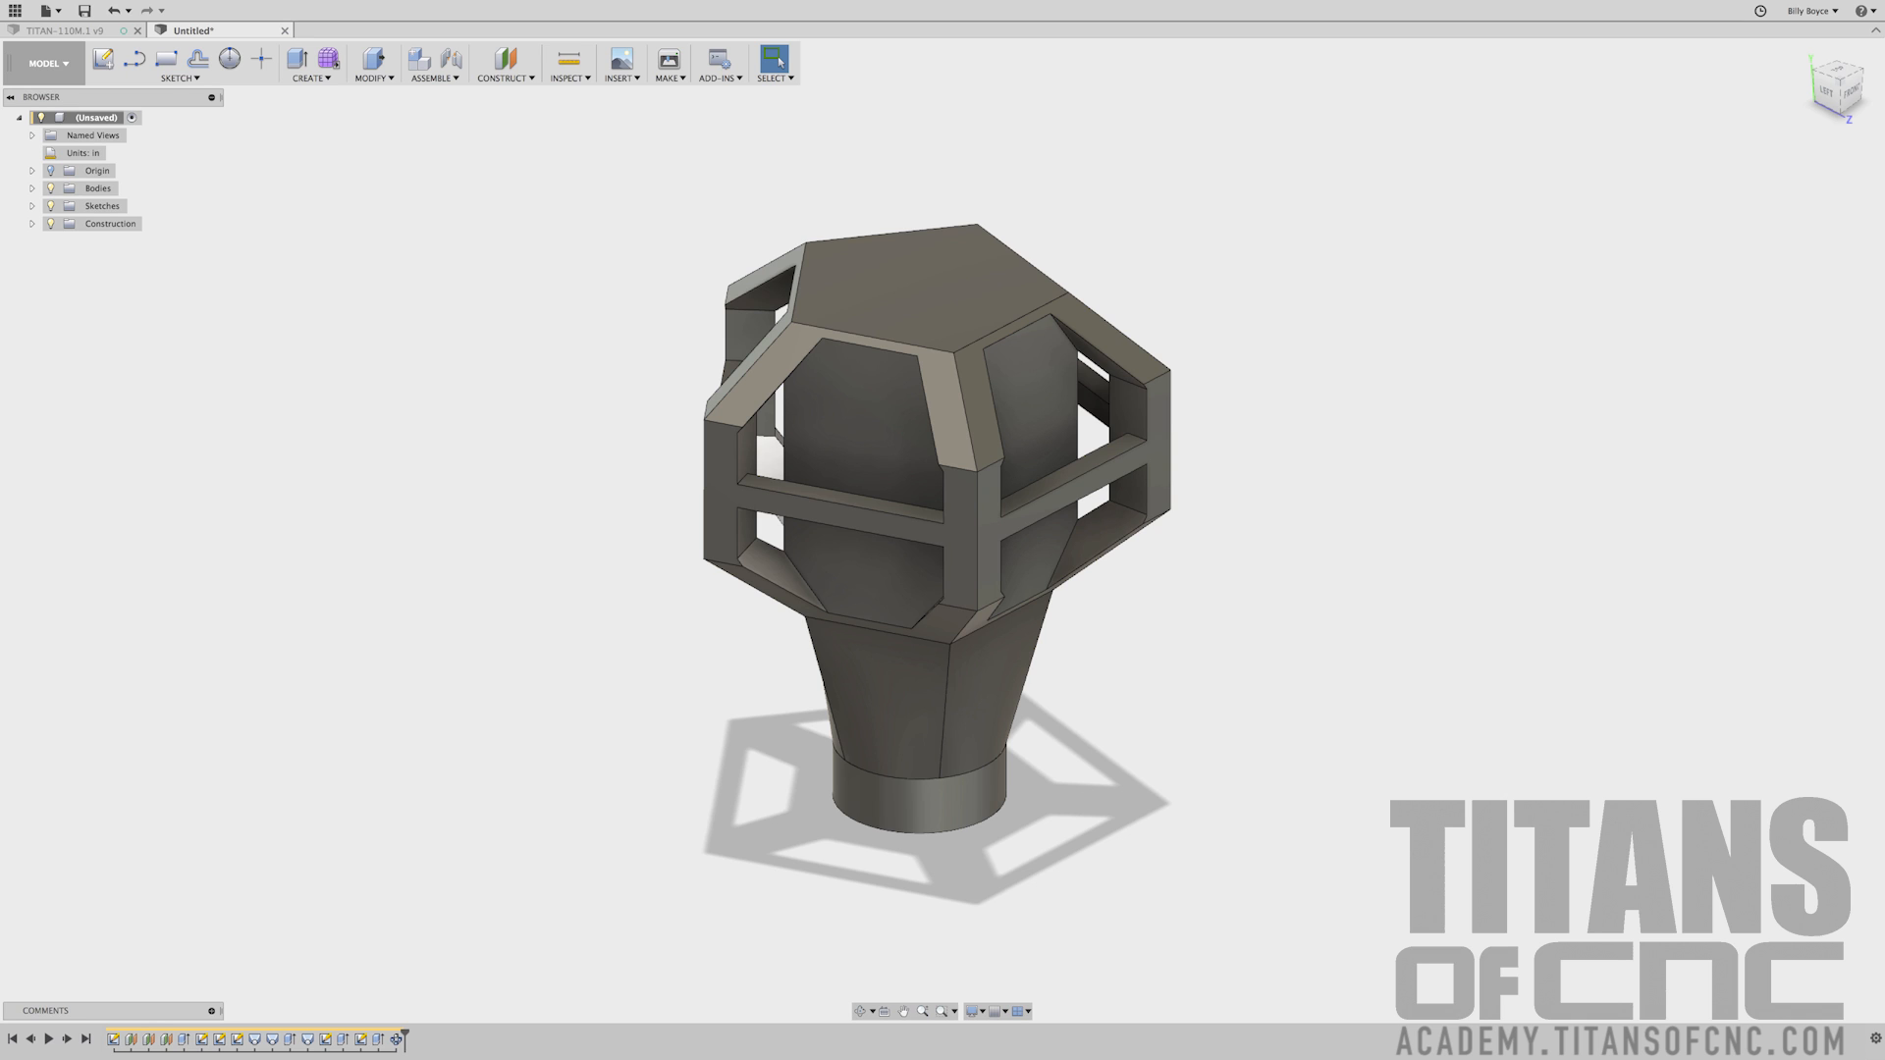
# Fillet the five vertical edges of the inner core behind the pockets with a constant radius
pyautogui.keyDown('shift'); pyautogui.moveTo(704, 808); pyautogui.dragTo(930, 482, button='middle'); pyautogui.keyUp('shift')
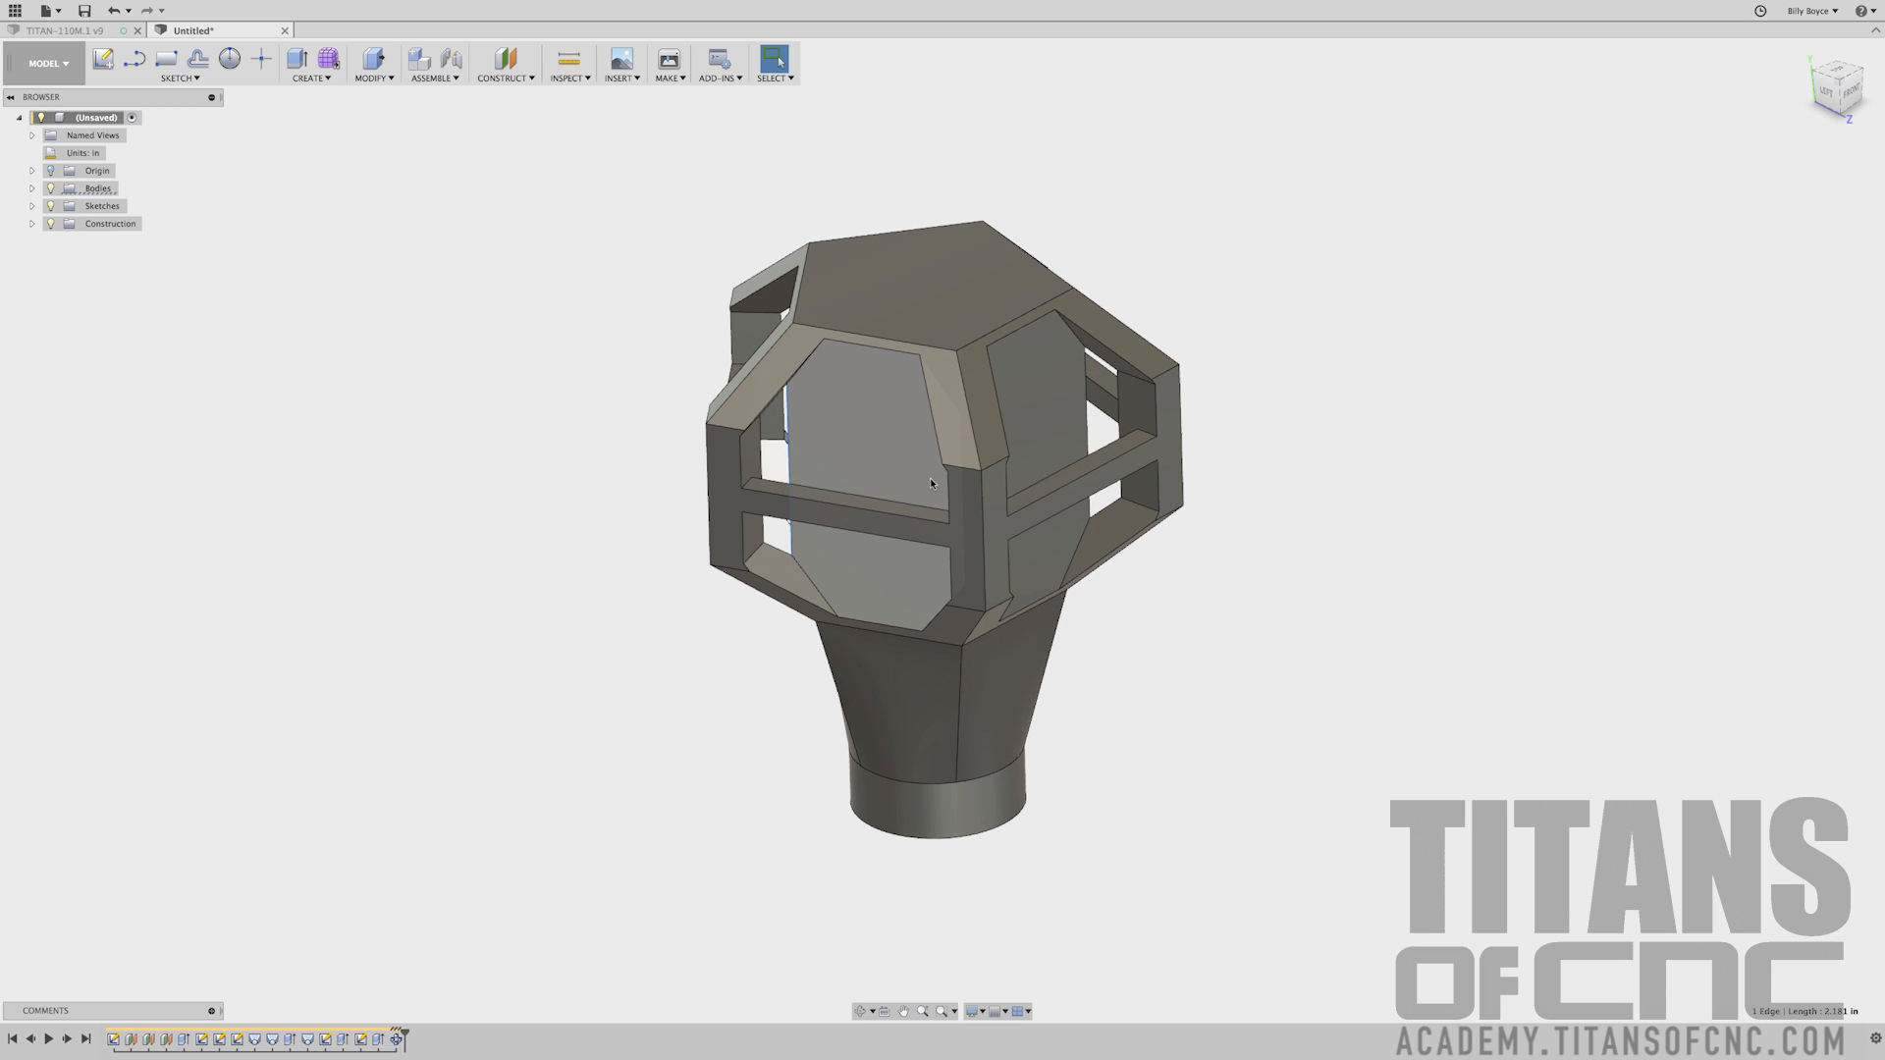
pyautogui.press('f')
pyautogui.scroll(4, 968, 479)
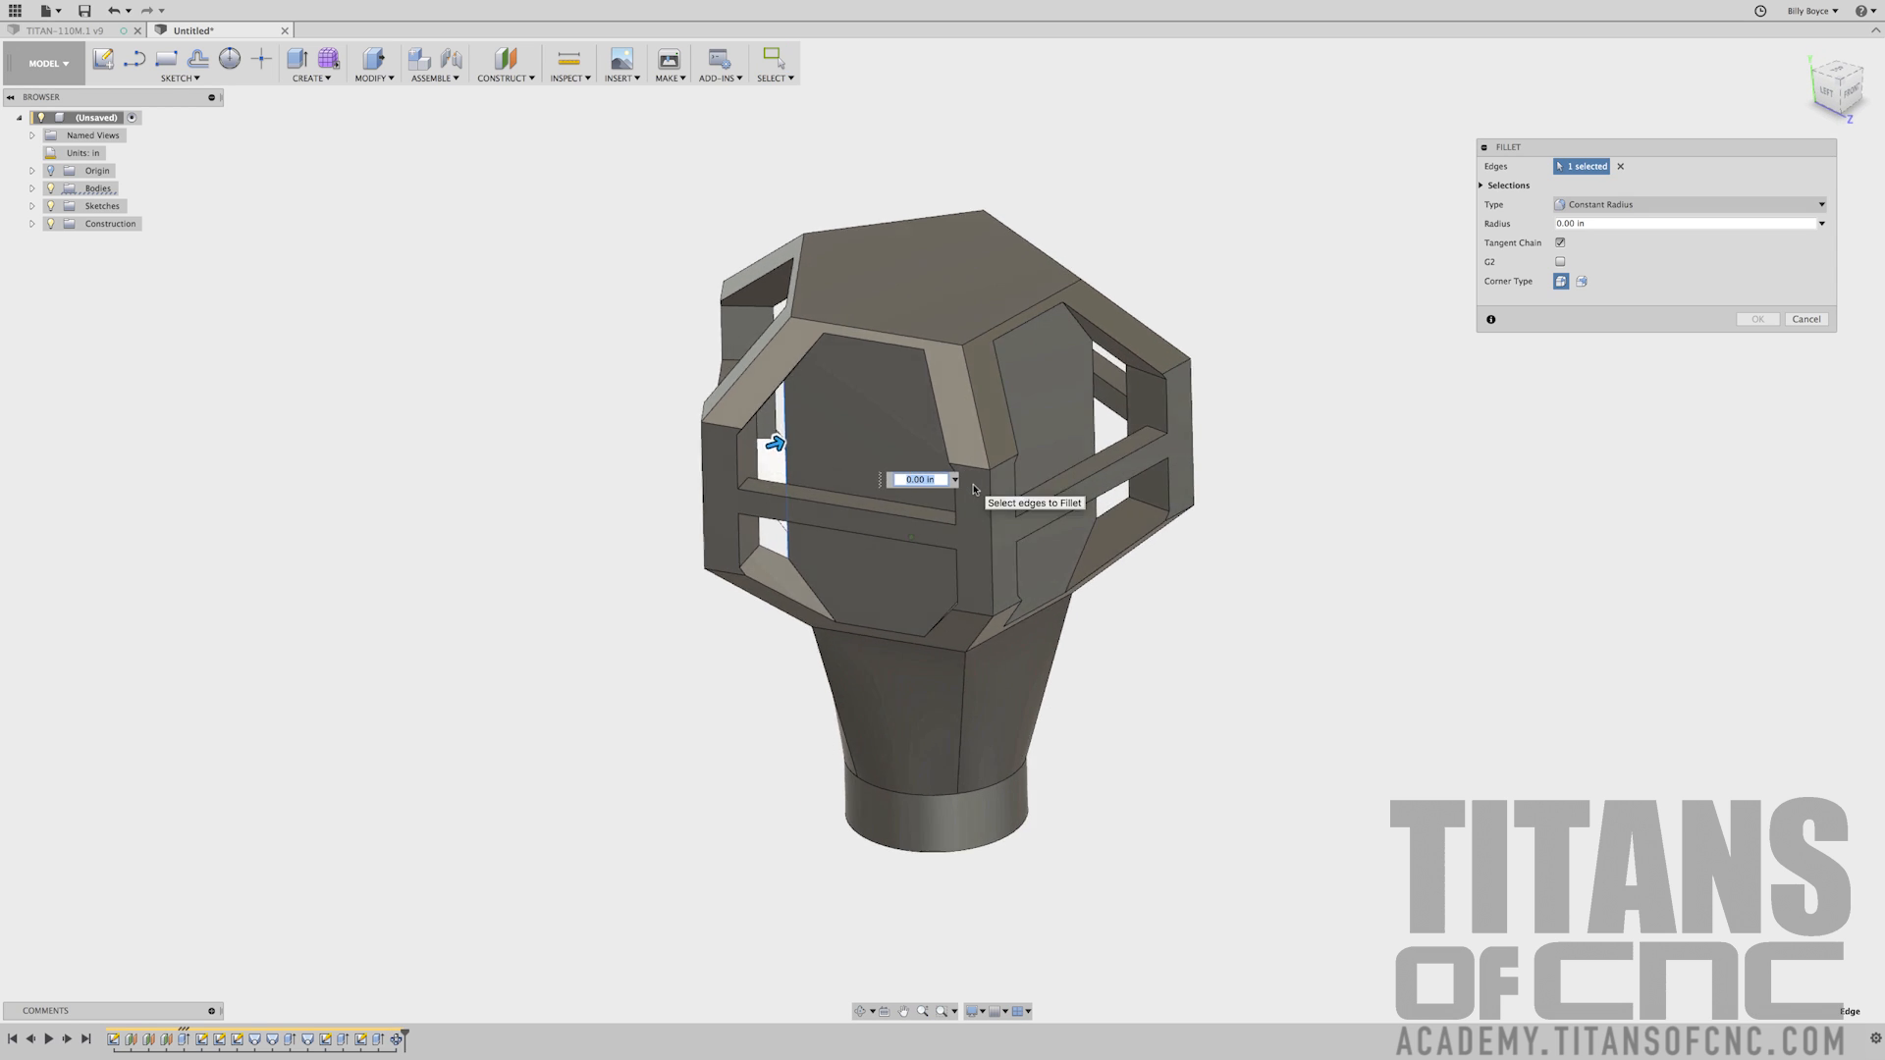
pyautogui.keyDown('shift'); pyautogui.moveTo(968, 479); pyautogui.dragTo(1137, 491, button='middle'); pyautogui.keyUp('shift')
pyautogui.click(1244, 451)
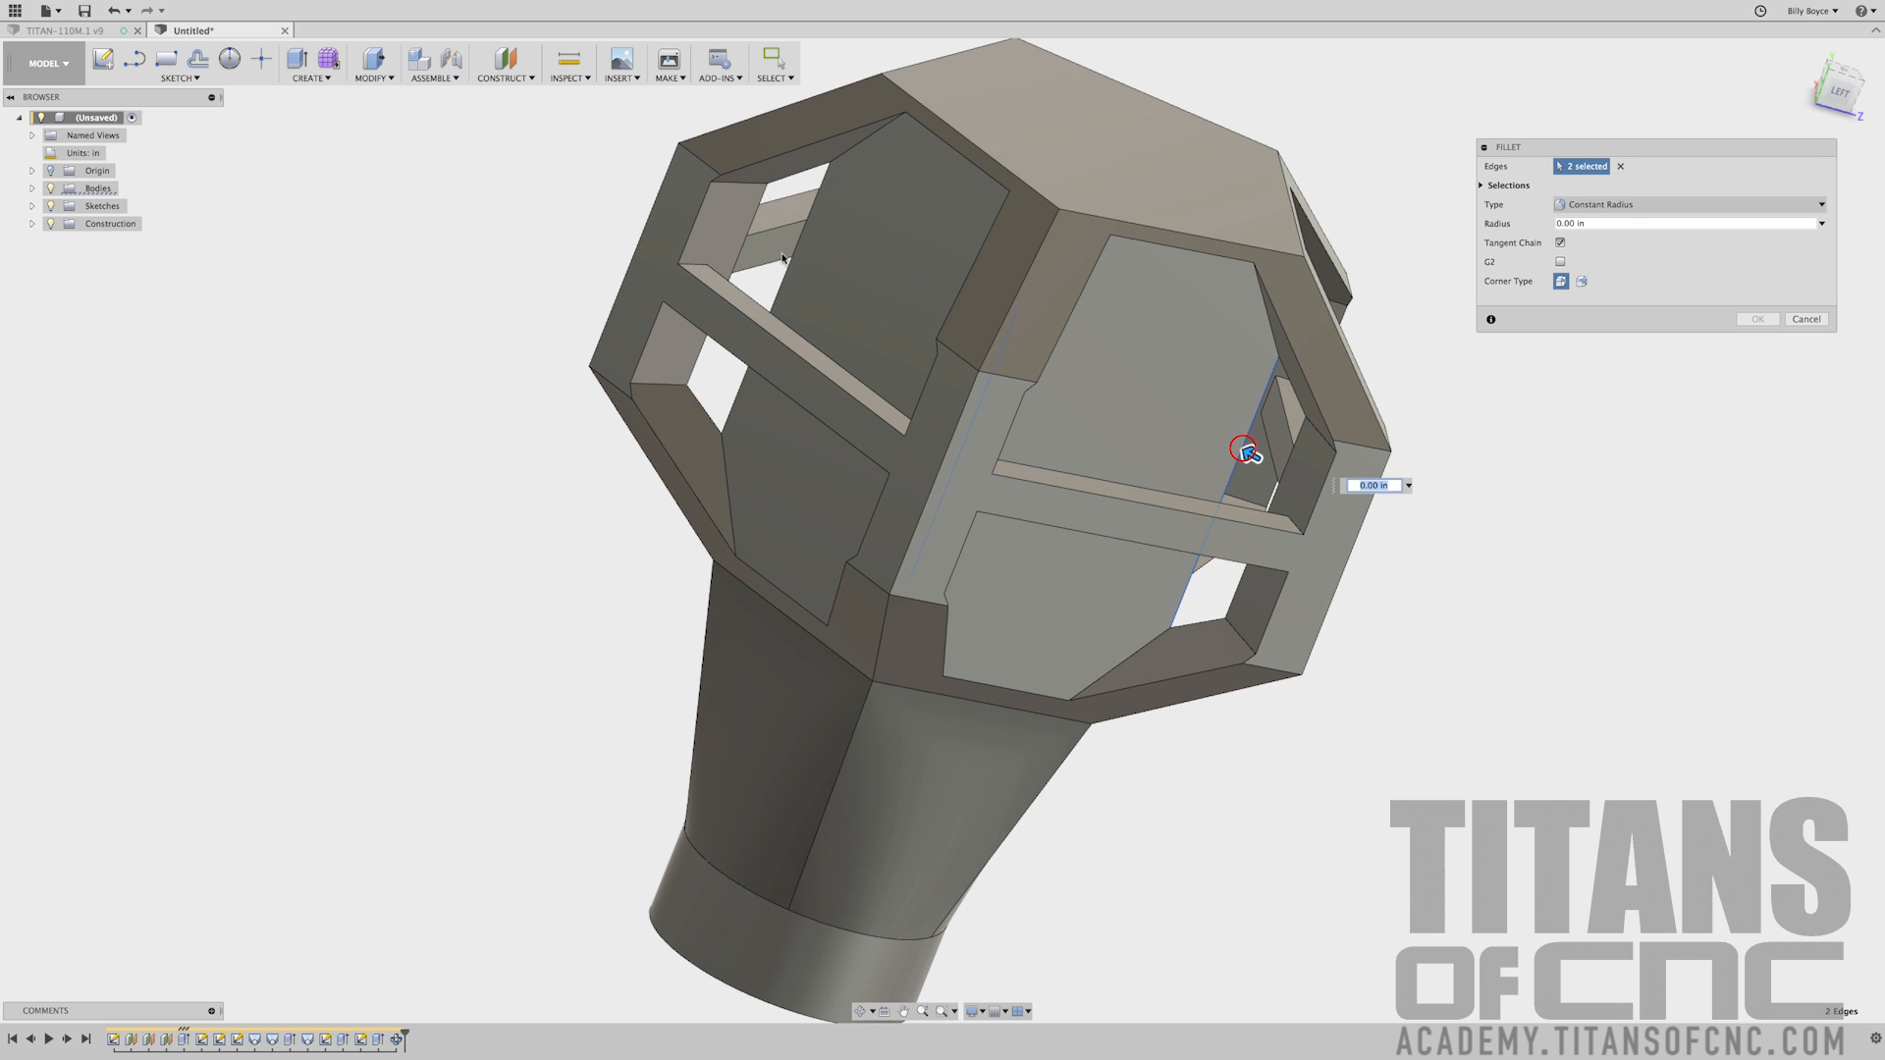
pyautogui.click(790, 267)
pyautogui.keyDown('shift'); pyautogui.moveTo(790, 268); pyautogui.dragTo(1144, 346, button='middle'); pyautogui.keyUp('shift')
pyautogui.click(1167, 341)
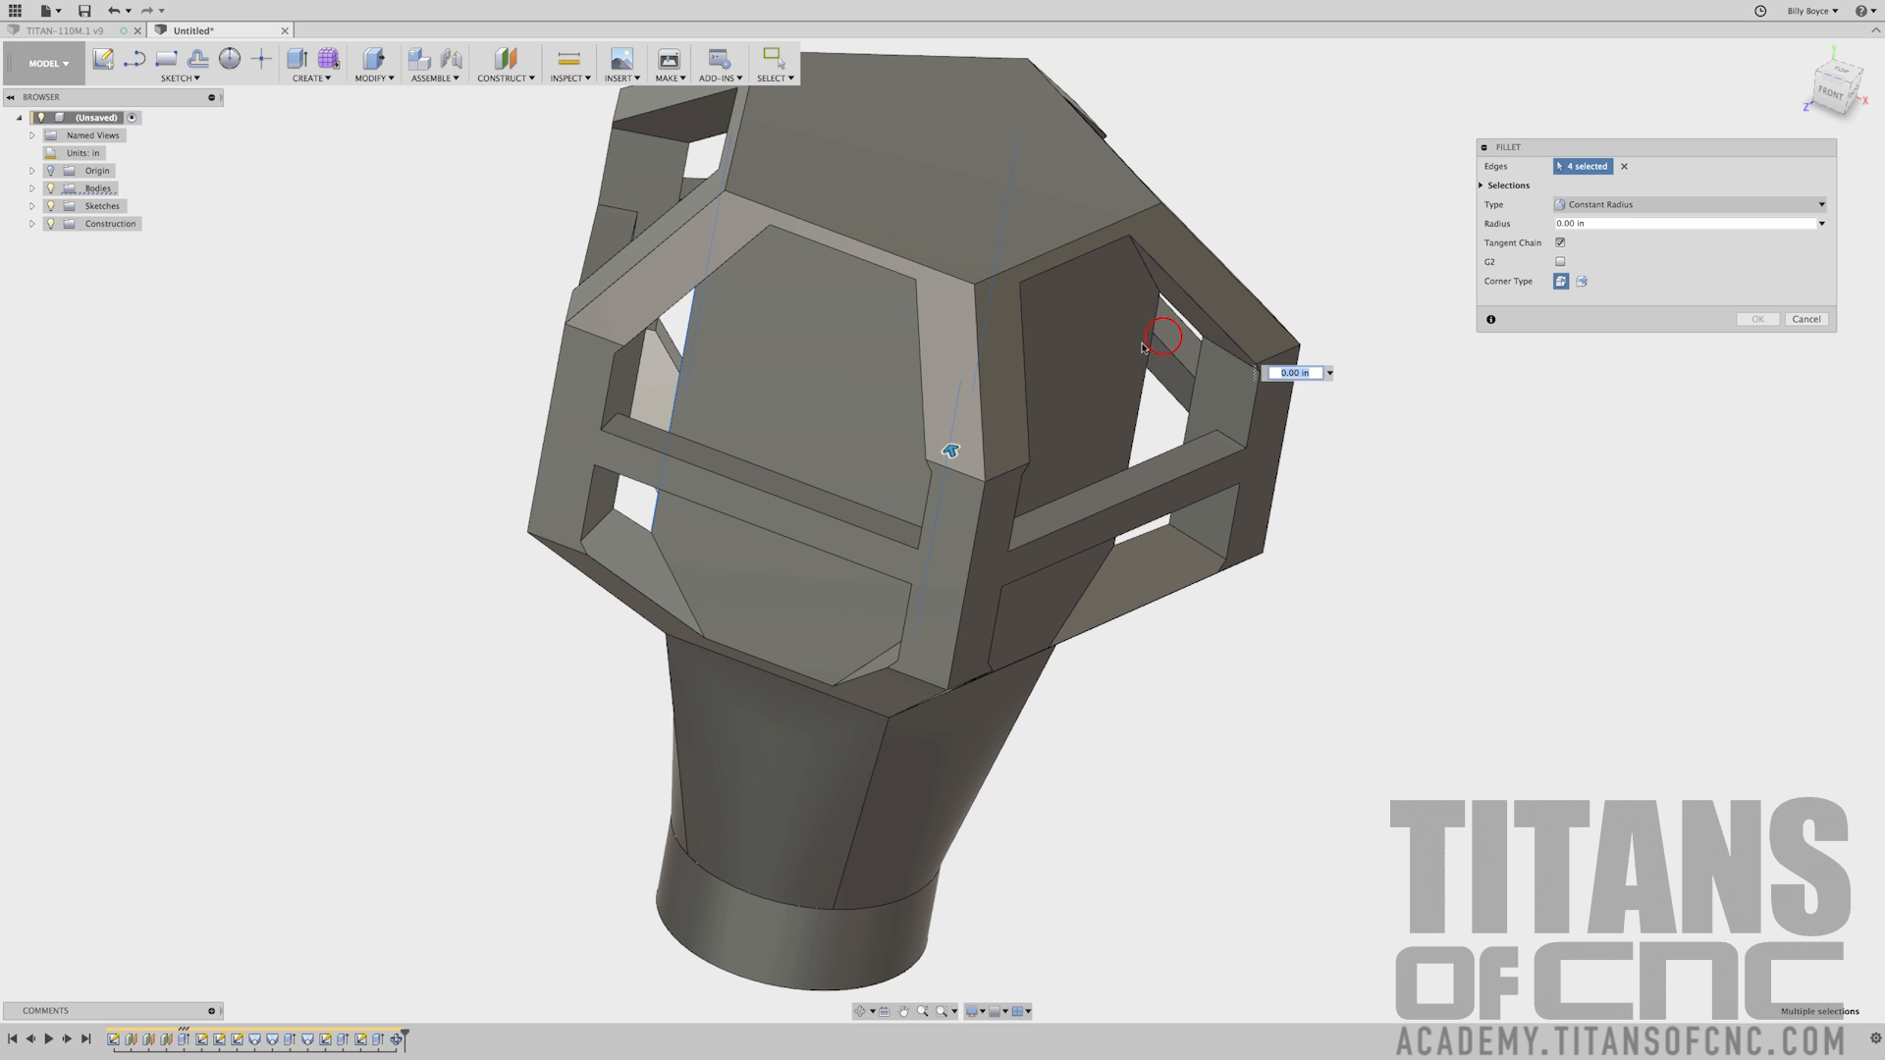
pyautogui.click(1149, 347)
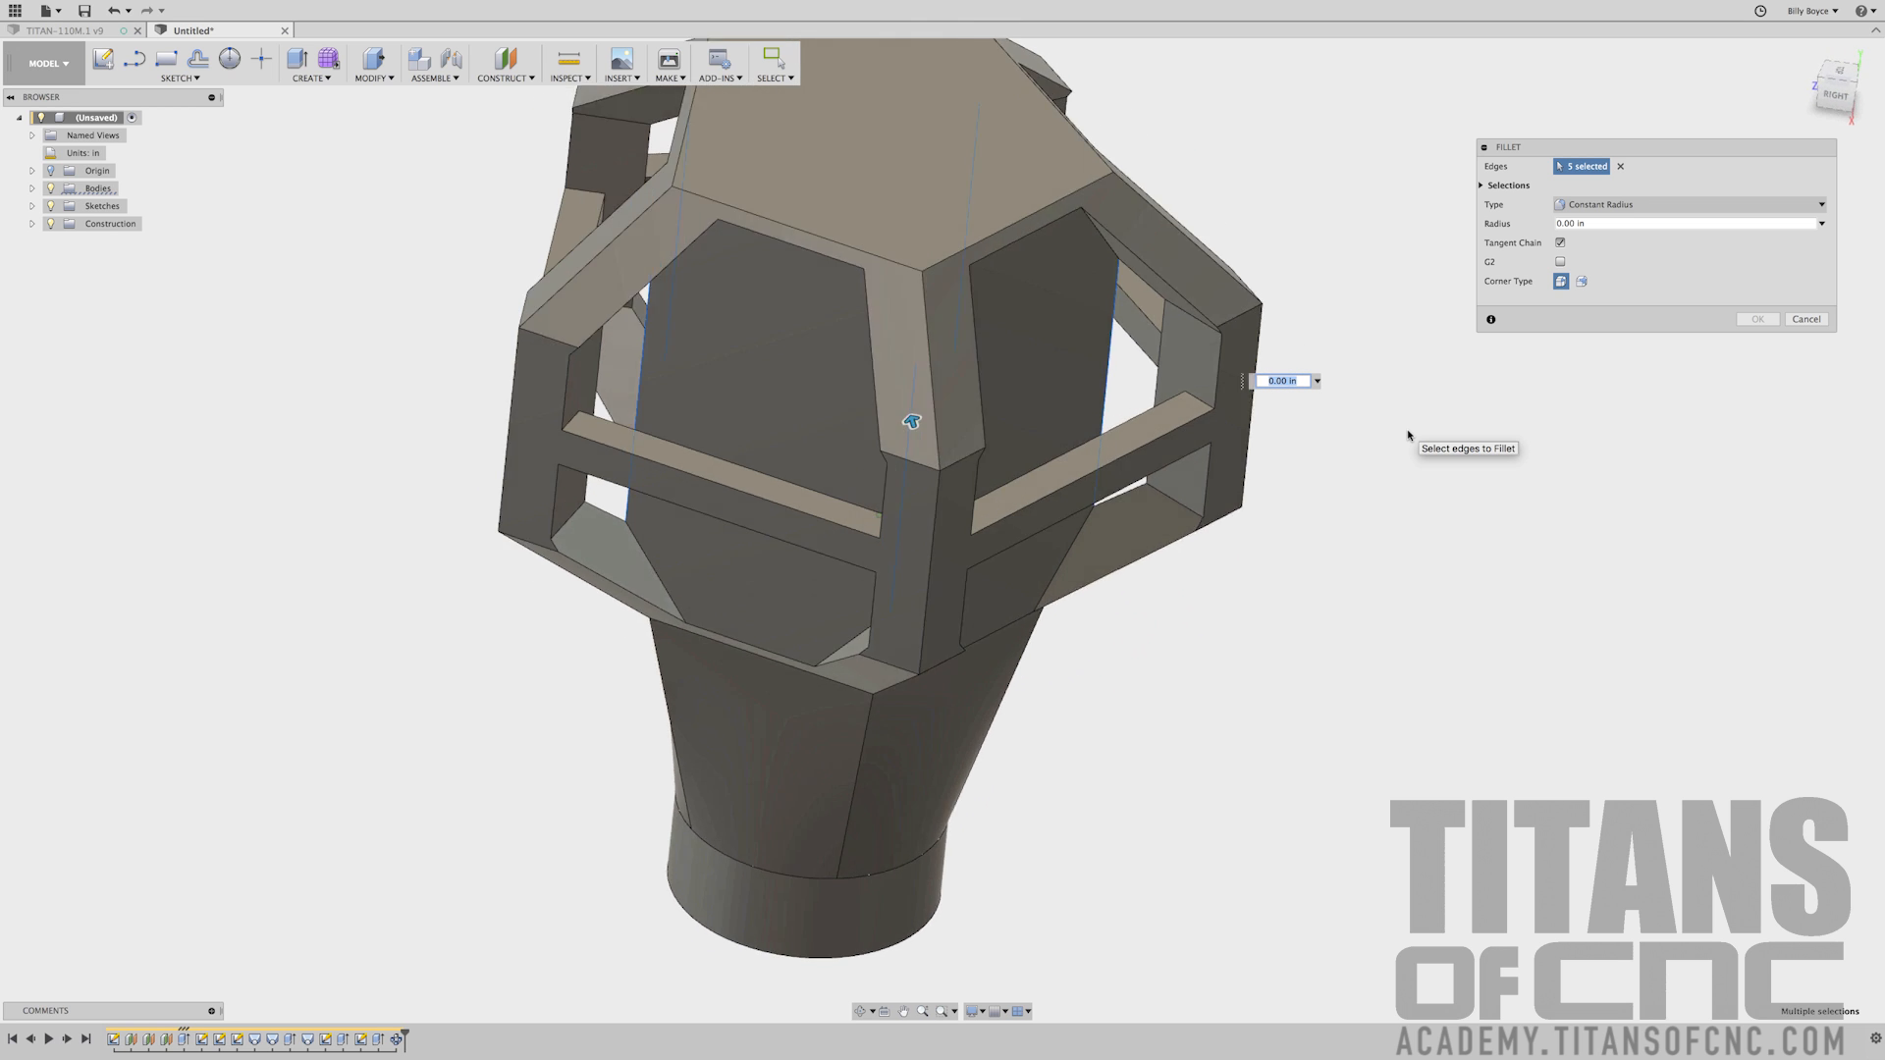
pyautogui.keyDown('shift'); pyautogui.moveTo(807, 426); pyautogui.dragTo(648, 402, button='middle'); pyautogui.keyUp('shift')
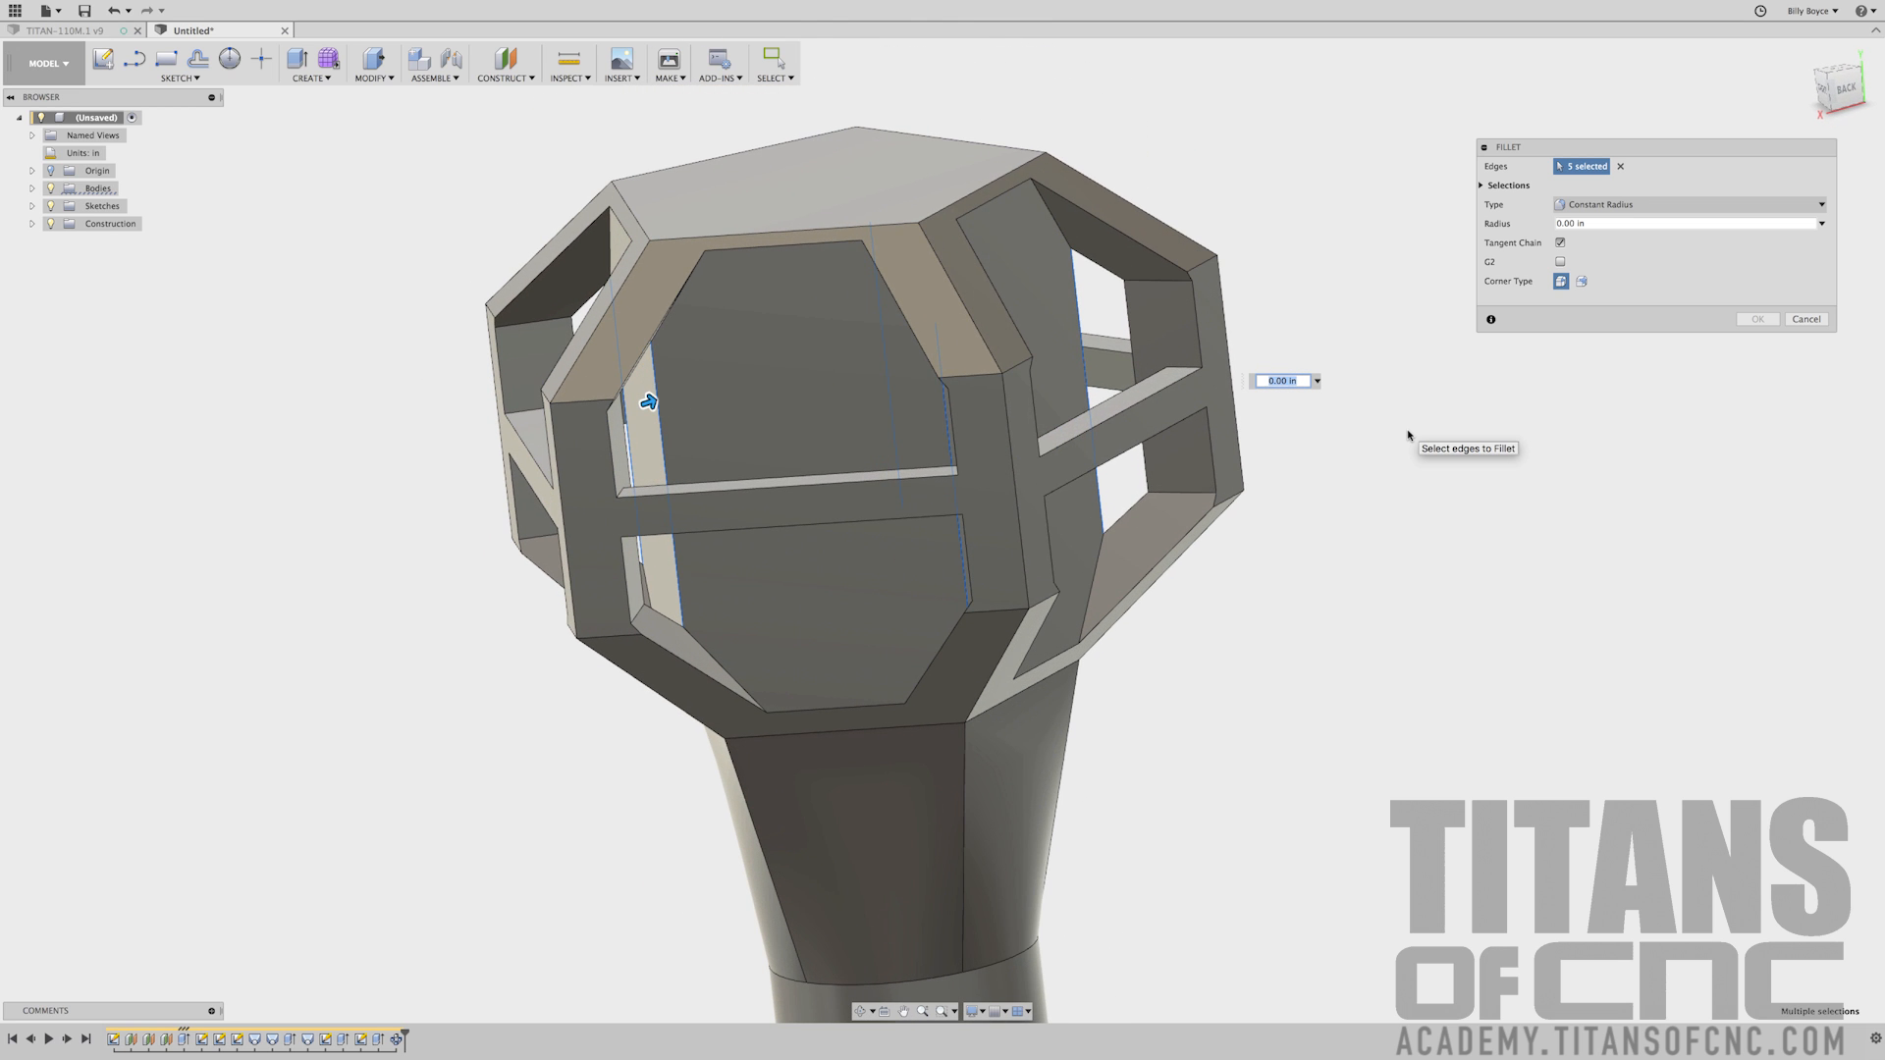
pyautogui.press('BackSpace')
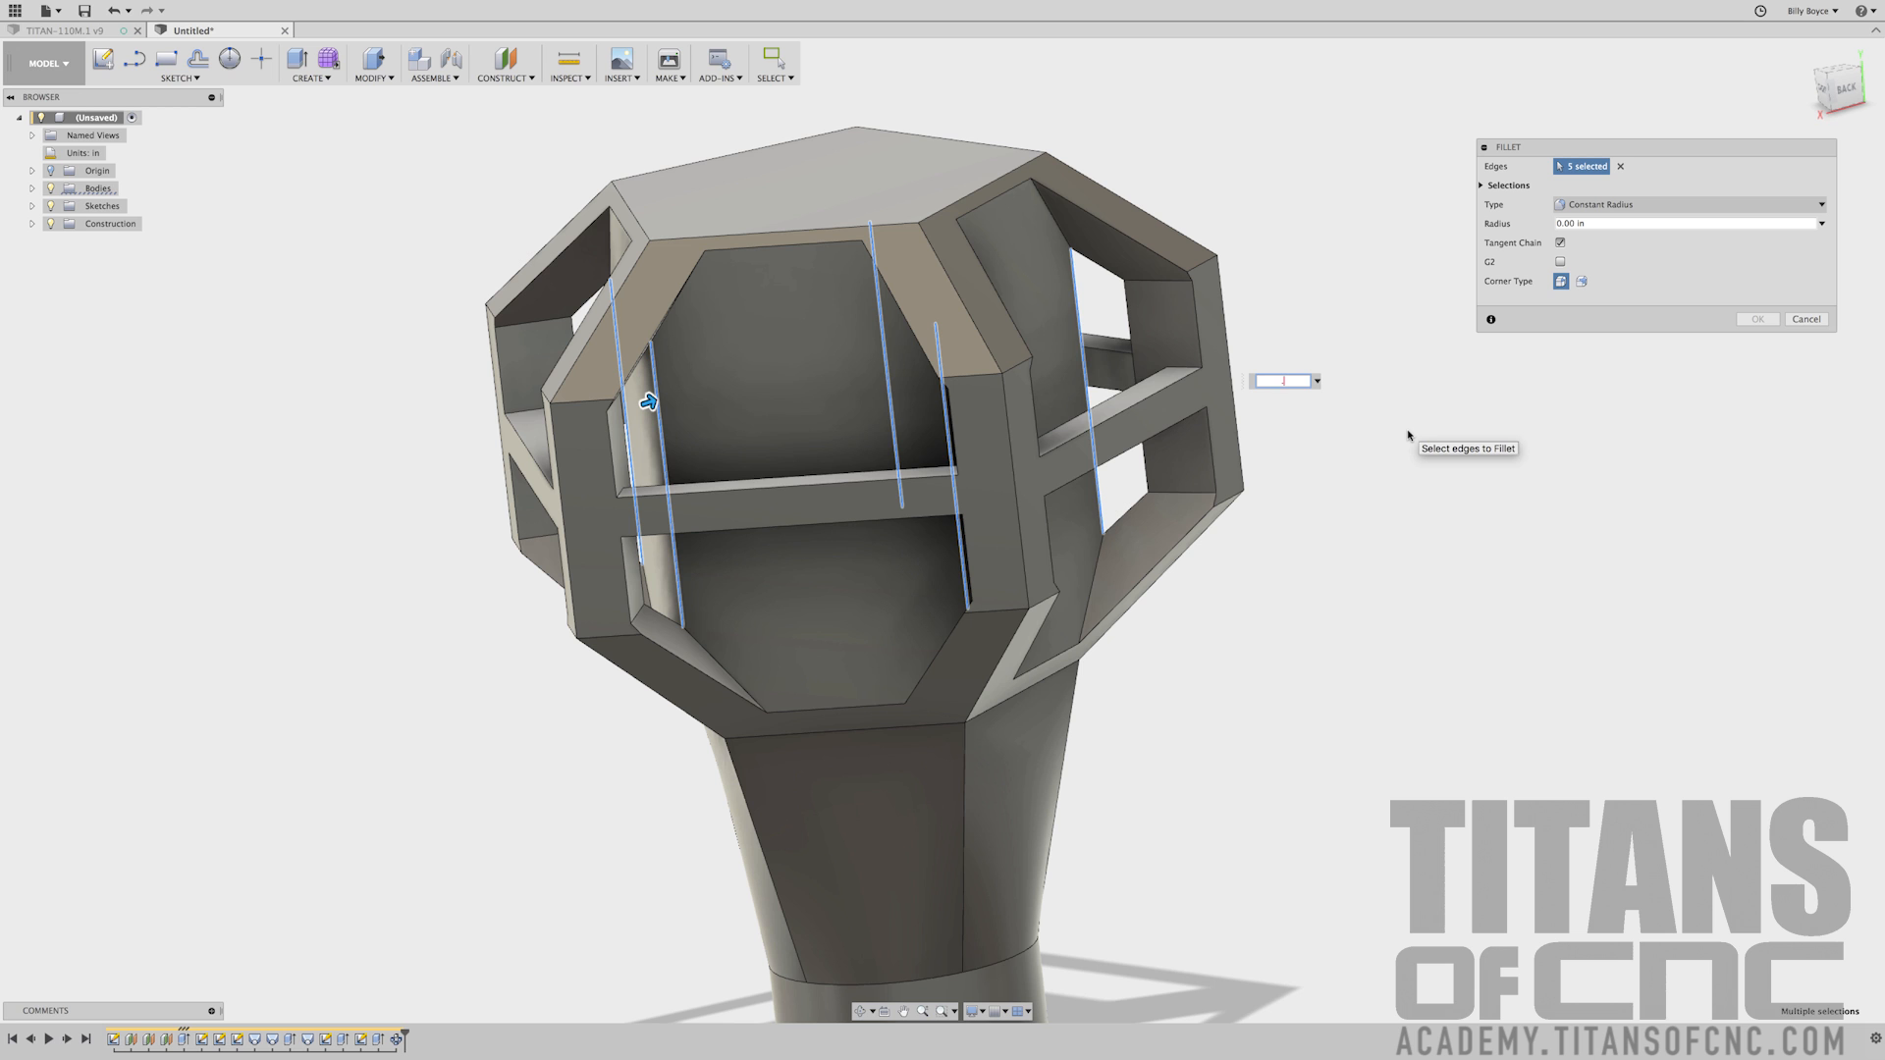
pyautogui.press('Return')
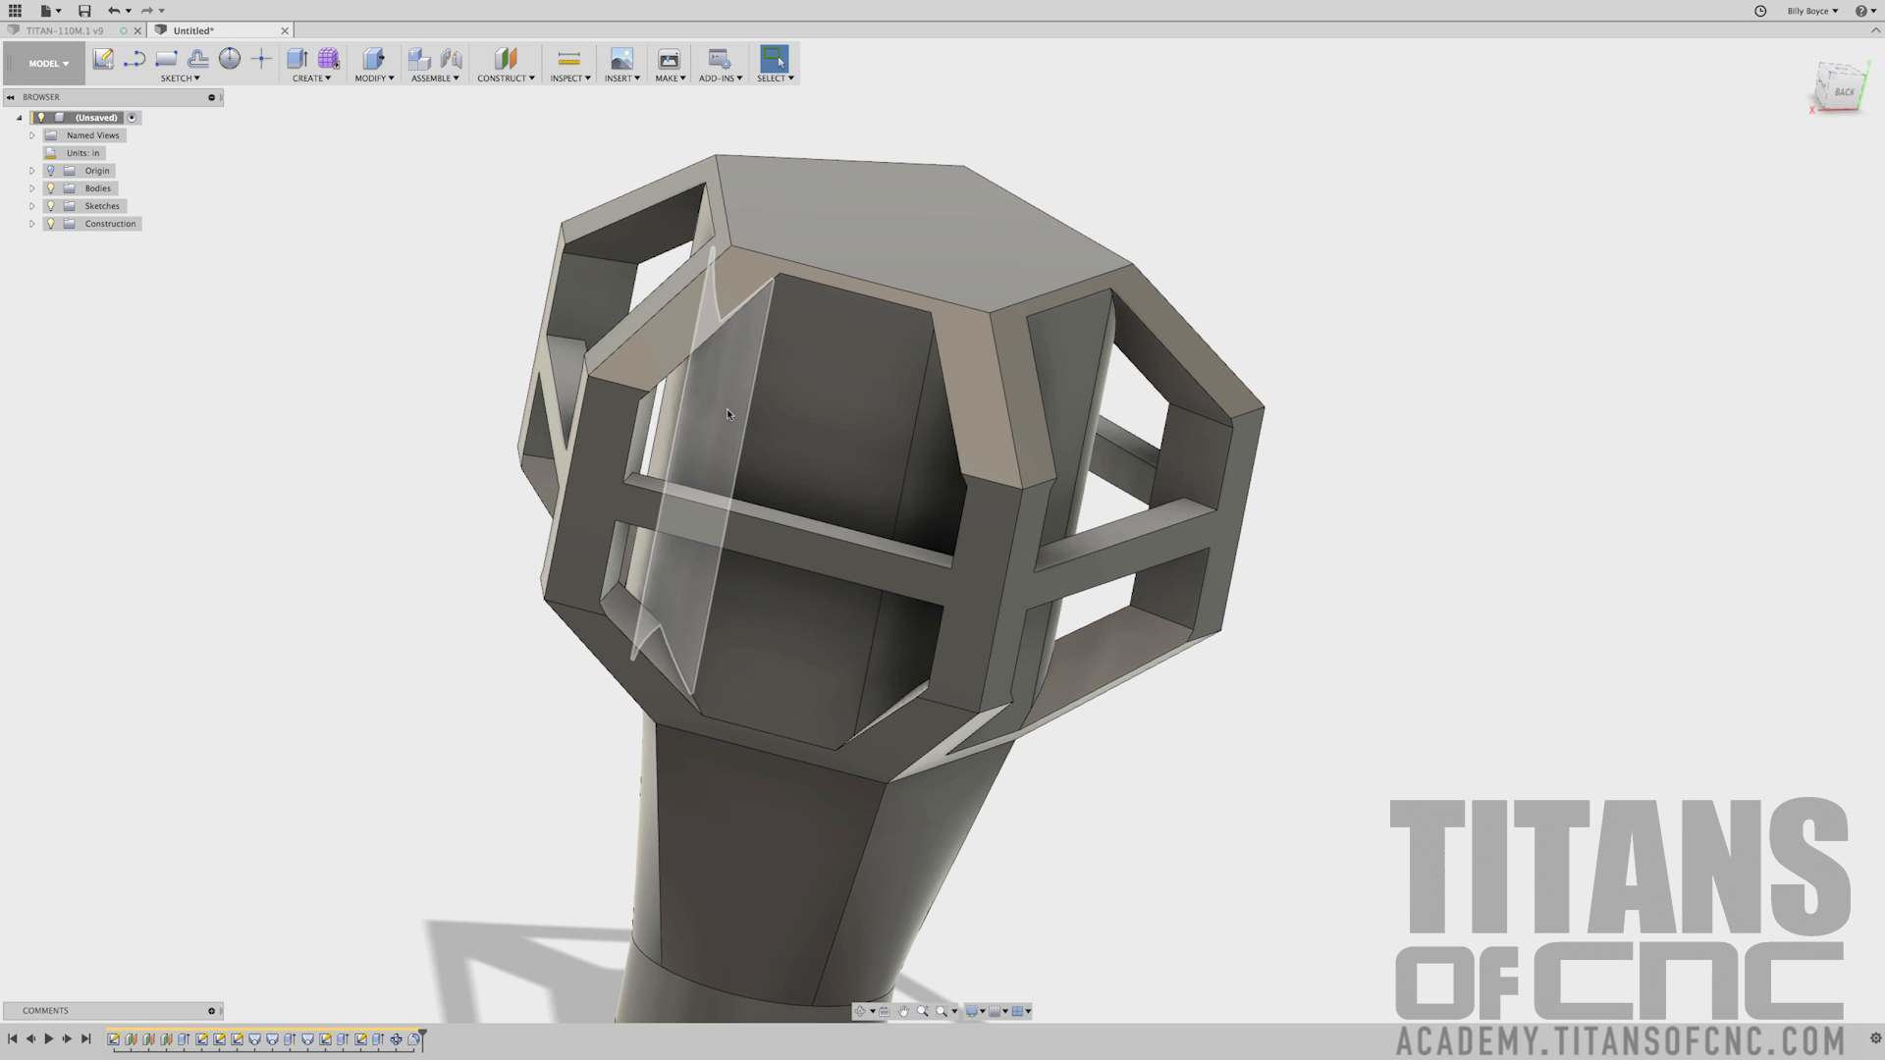
# Examine the pocket and rib cuts and their sketches in the feature history, viewing the part from the front
pyautogui.click(1846, 96)
pyautogui.keyDown('shift'); pyautogui.moveTo(1564, 213); pyautogui.dragTo(1471, 243, button='middle'); pyautogui.keyUp('shift')
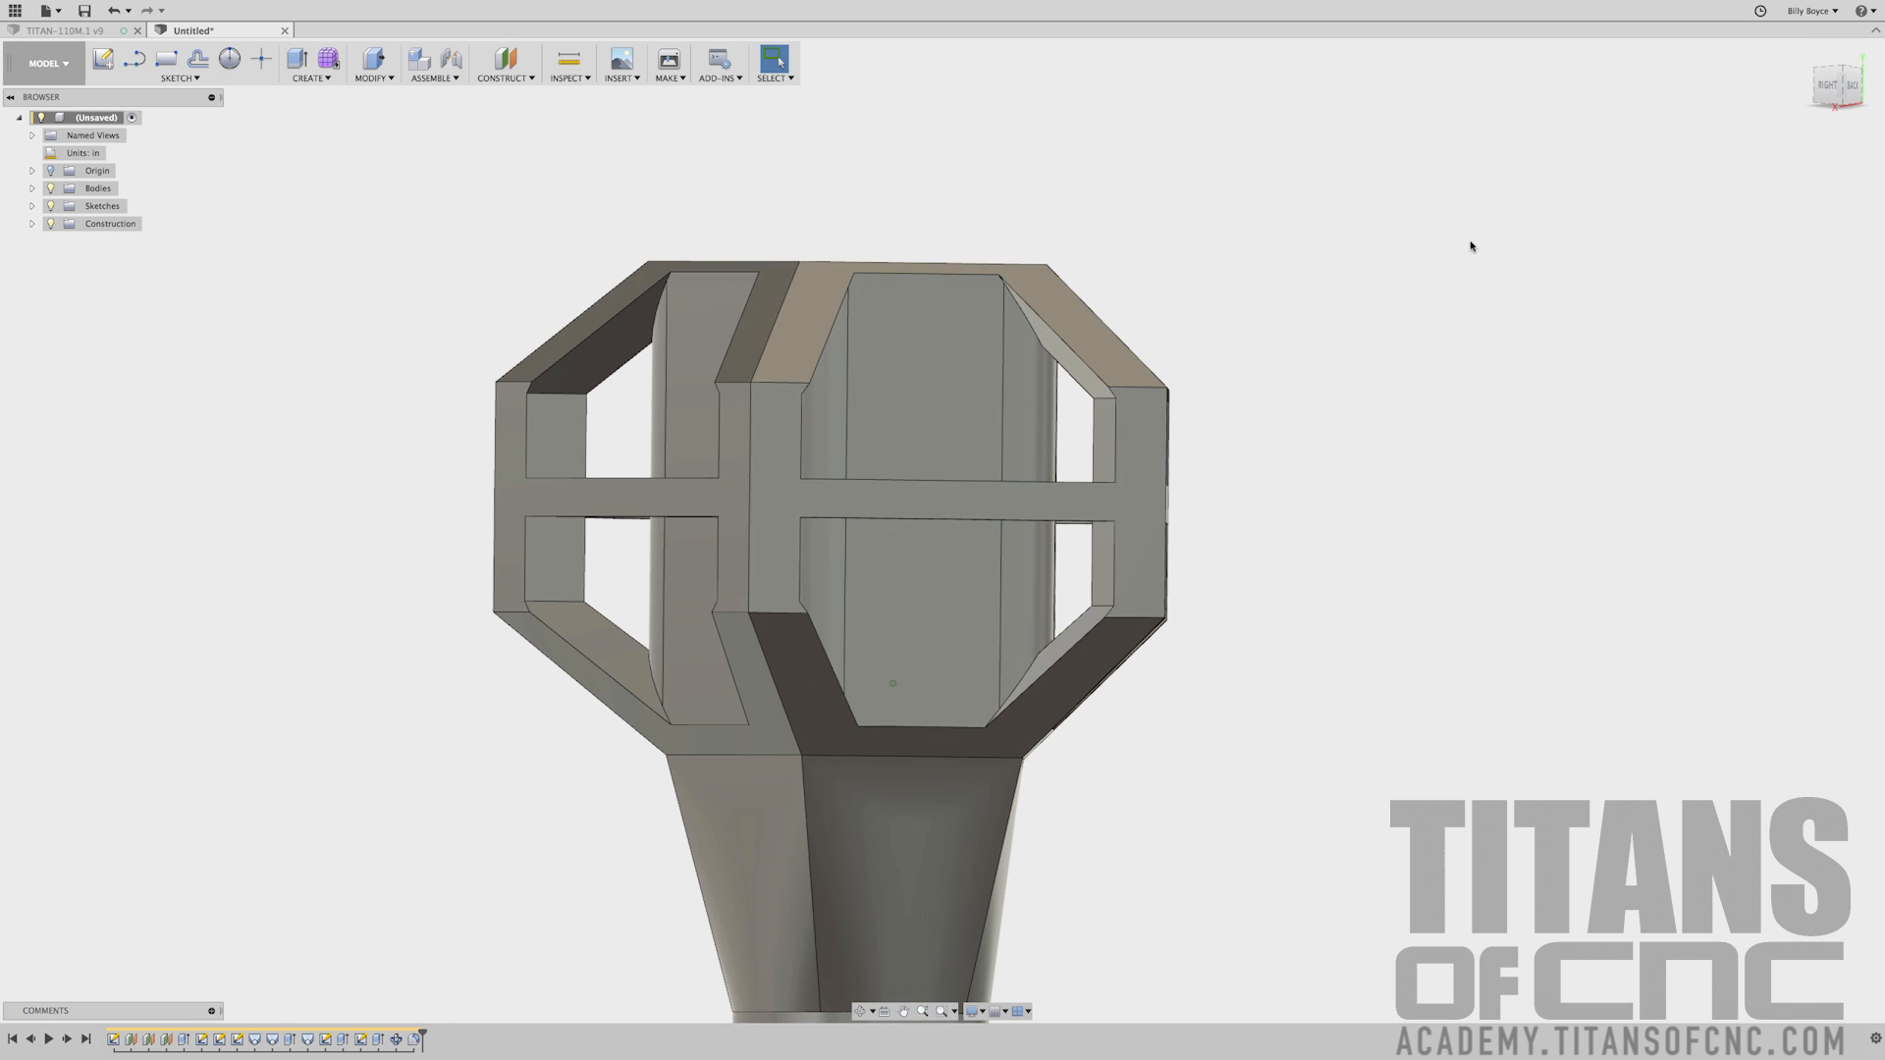
pyautogui.click(340, 1041)
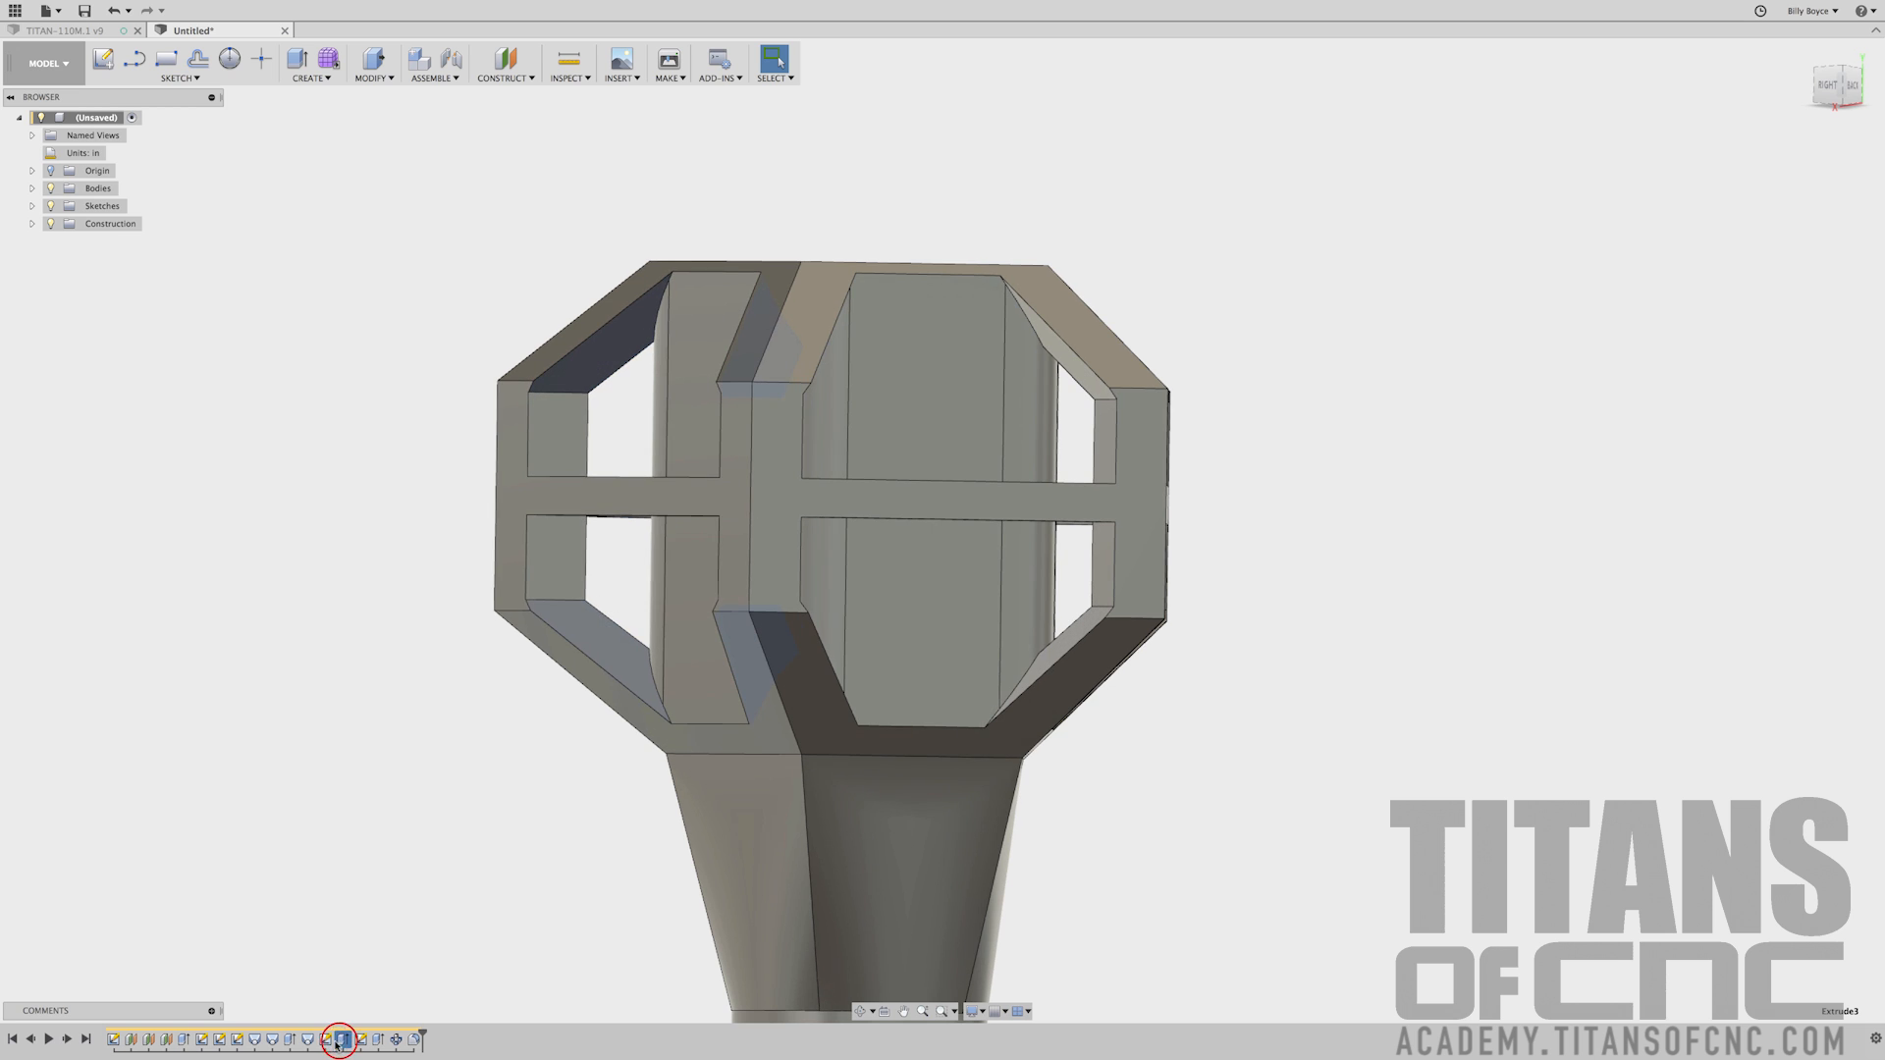
pyautogui.doubleClick(325, 1040)
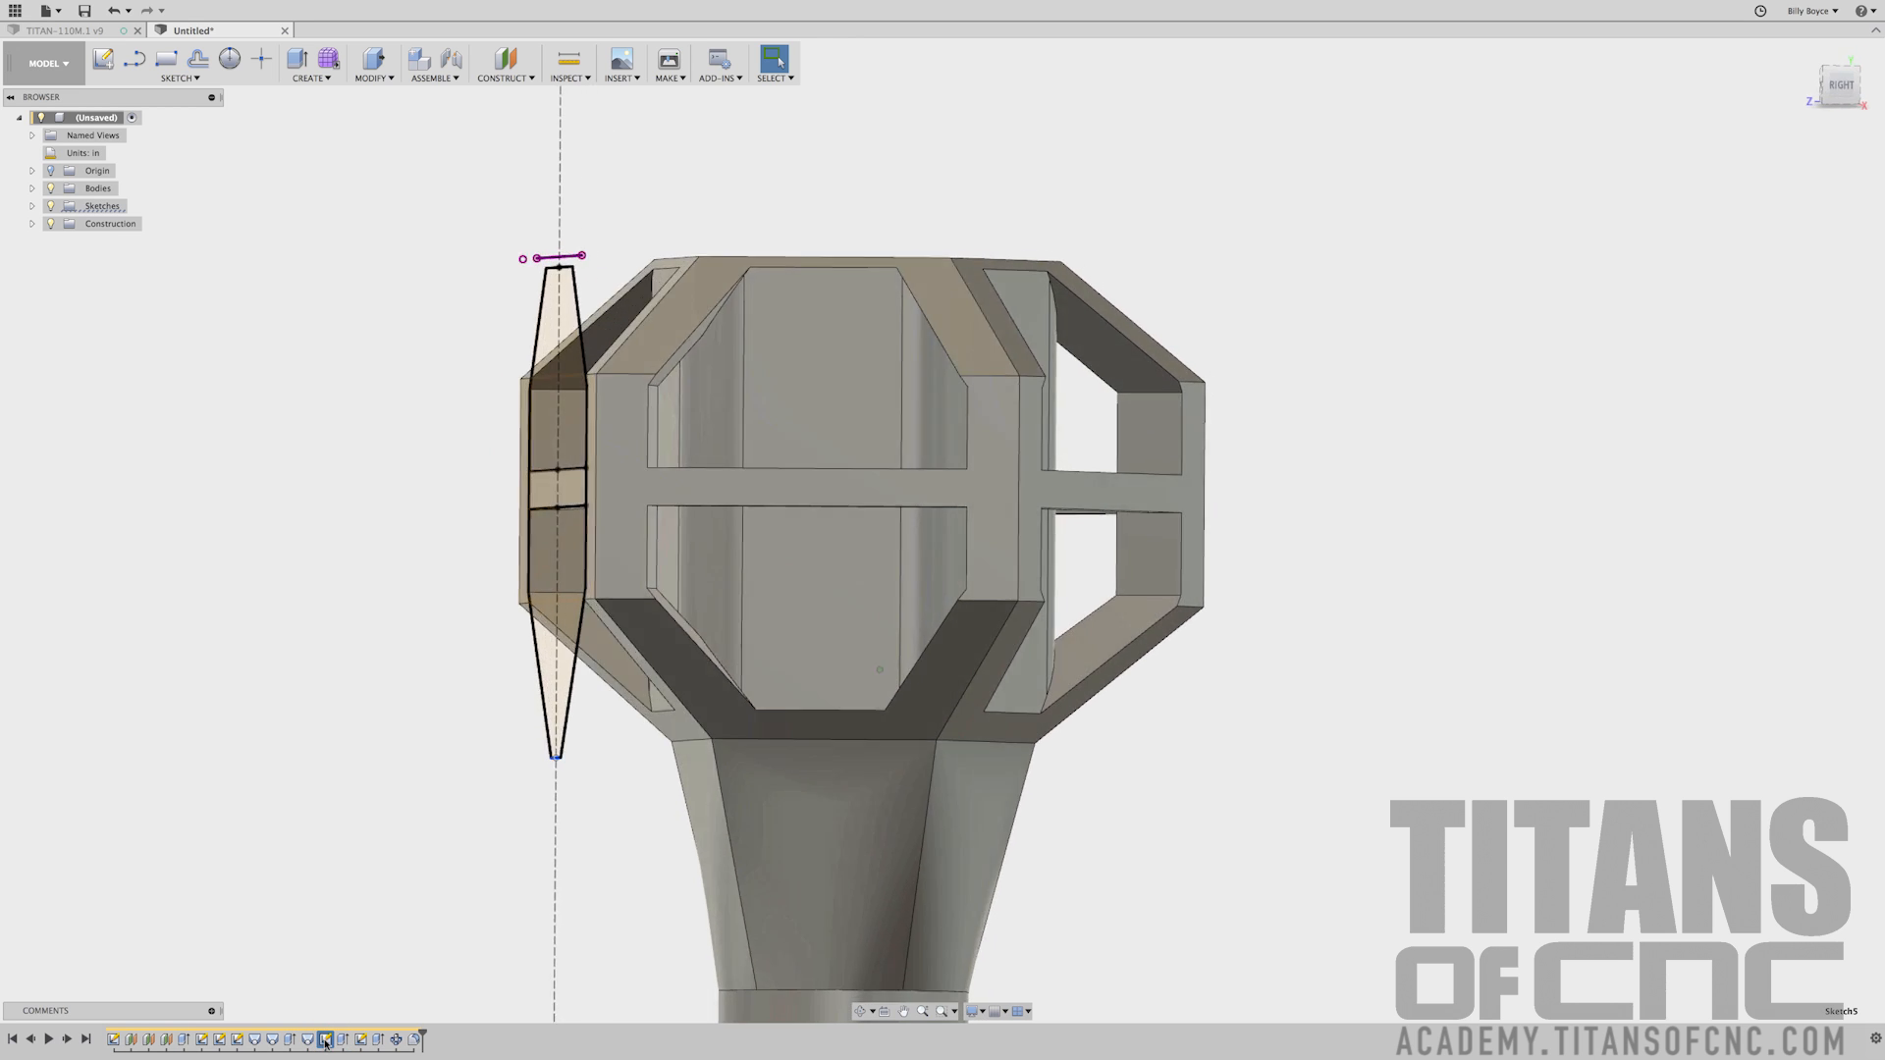
pyautogui.moveTo(520, 942)
pyautogui.keyDown('shift'); pyautogui.mouseDown(button='middle')
pyautogui.moveTo(774, 941)
pyautogui.moveTo(508, 936)
pyautogui.mouseUp(button='middle'); pyautogui.keyUp('shift')
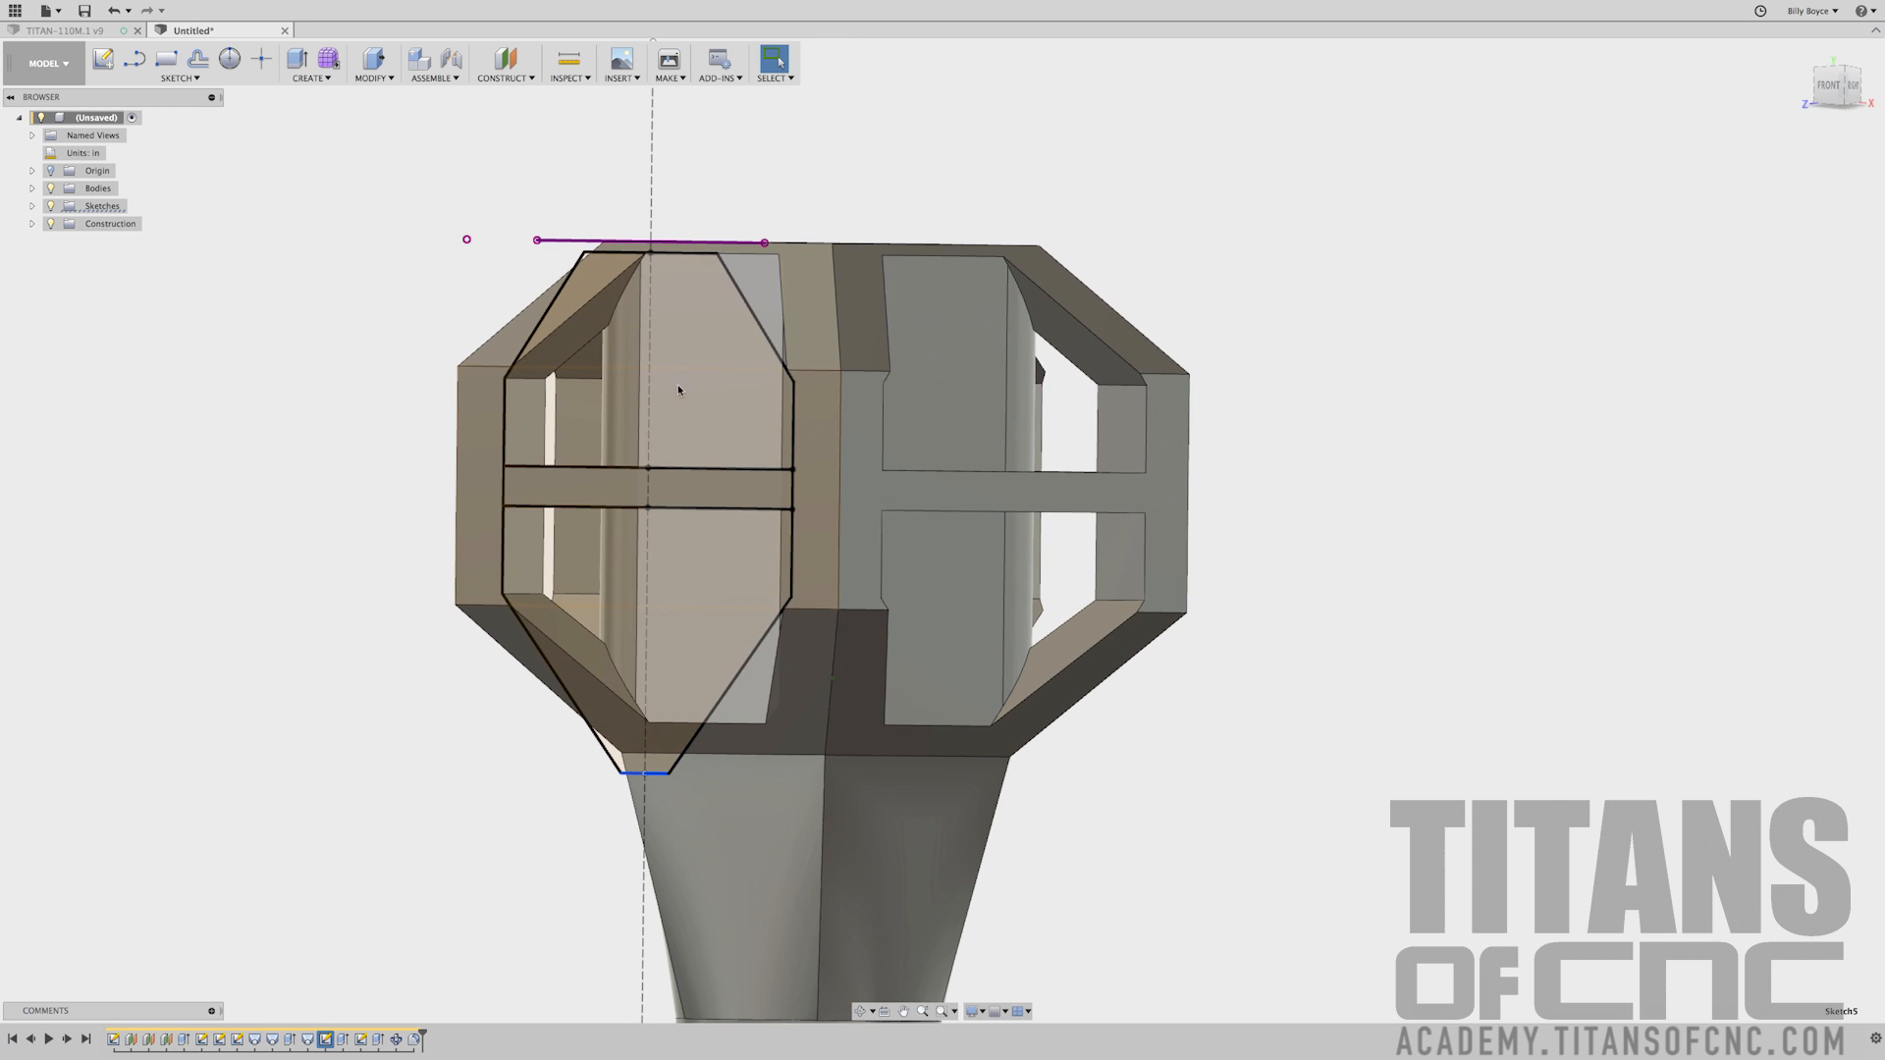
pyautogui.click(492, 933)
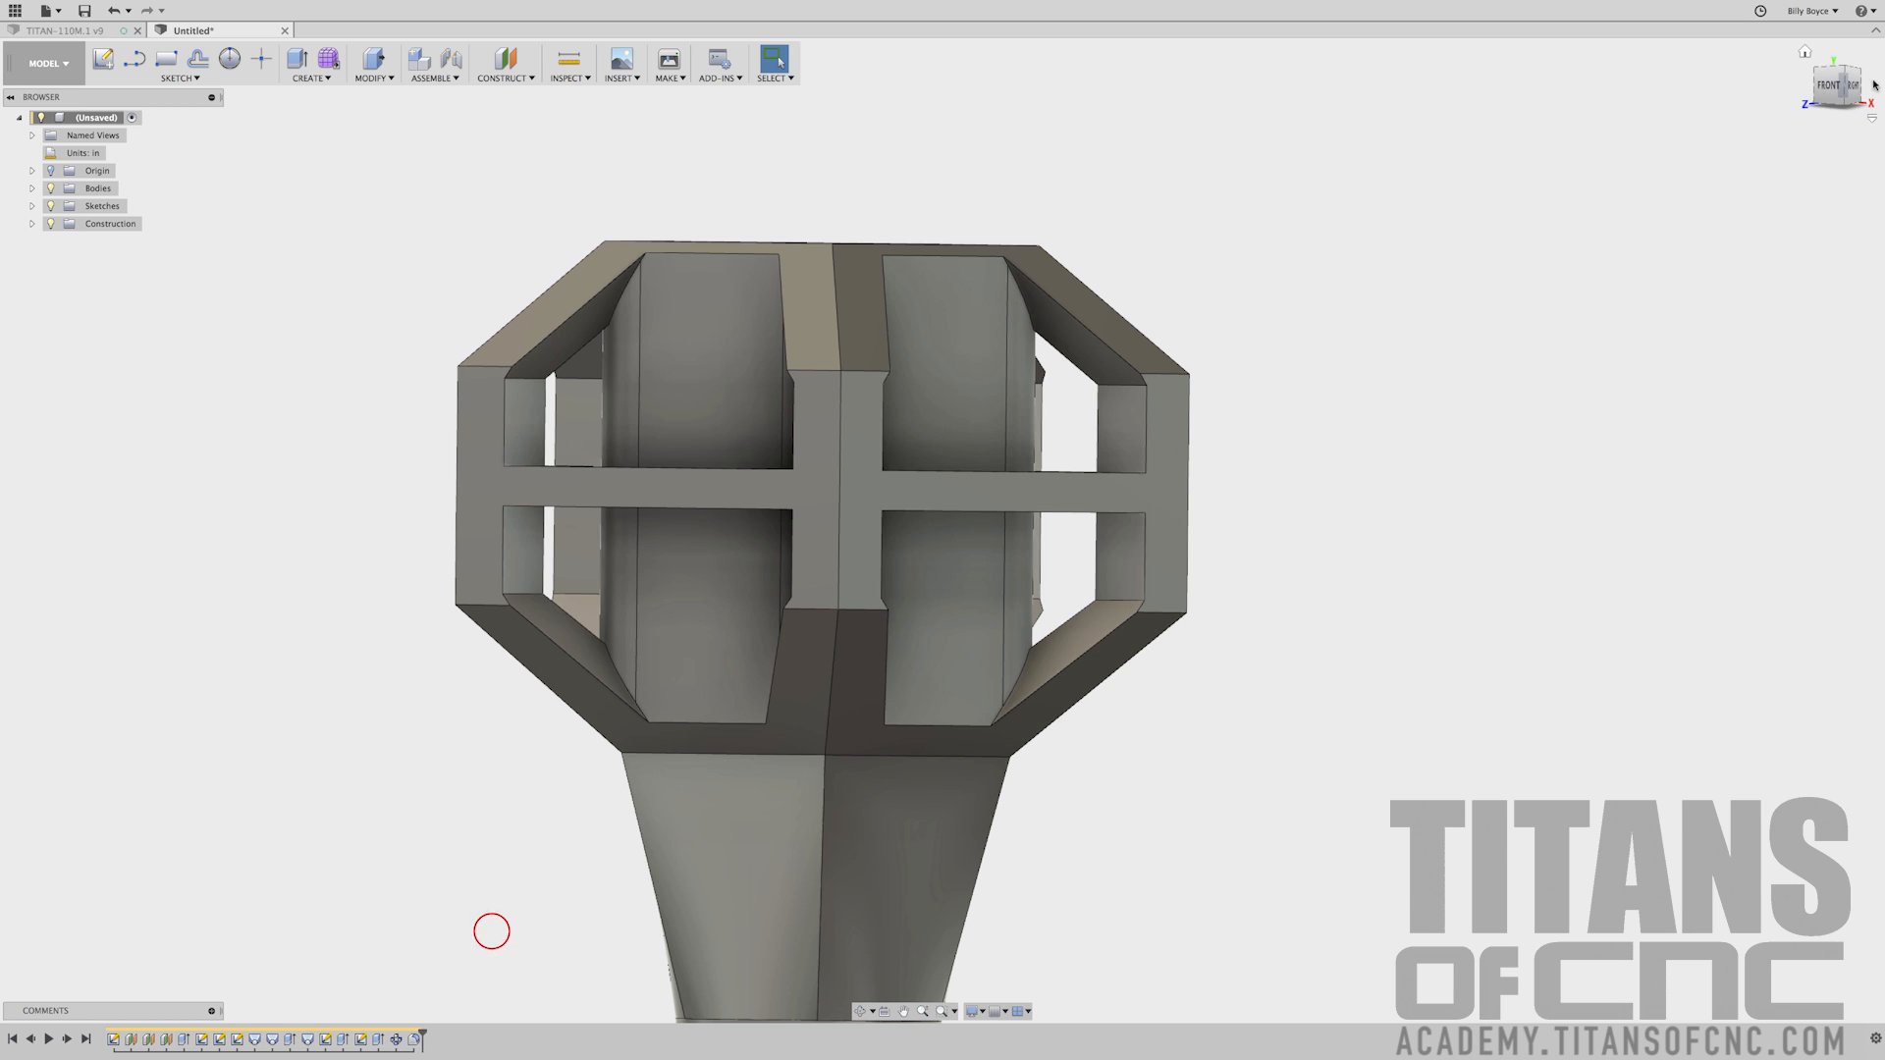
pyautogui.click(1828, 89)
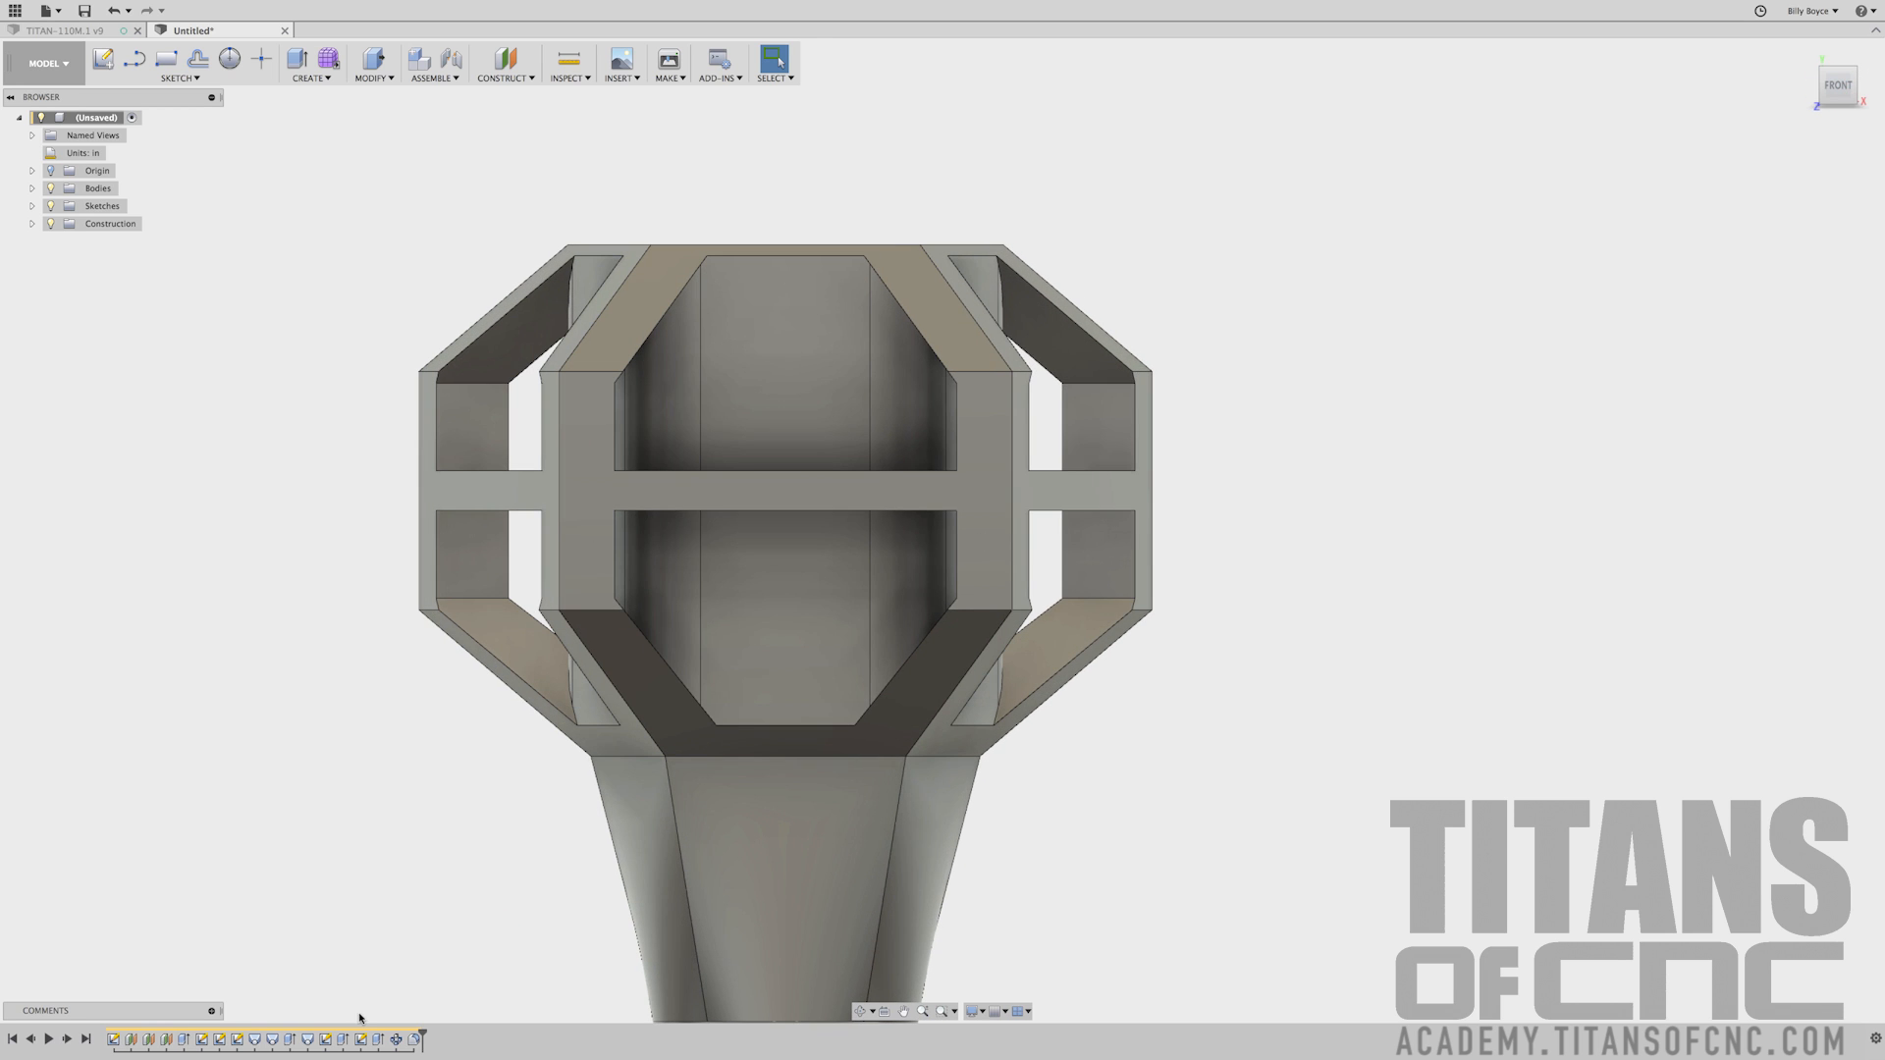
pyautogui.click(361, 1040)
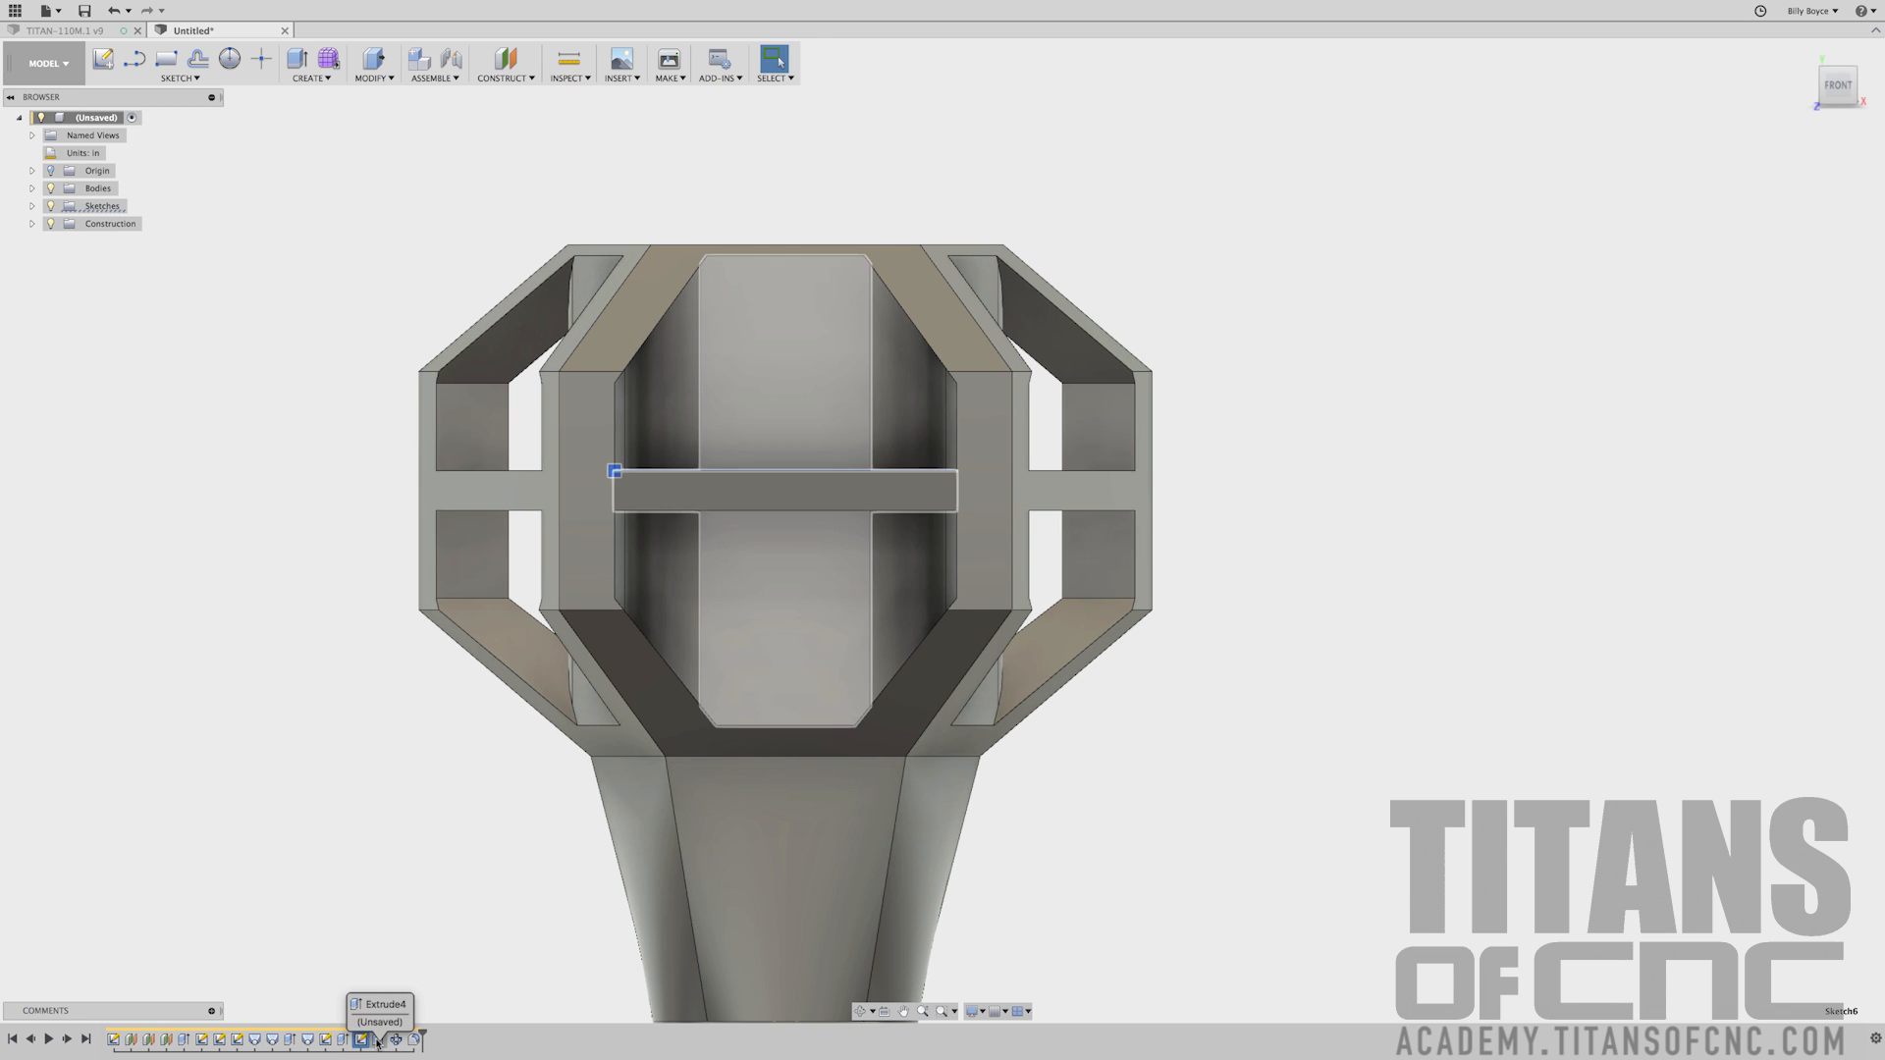
pyautogui.click(378, 1040)
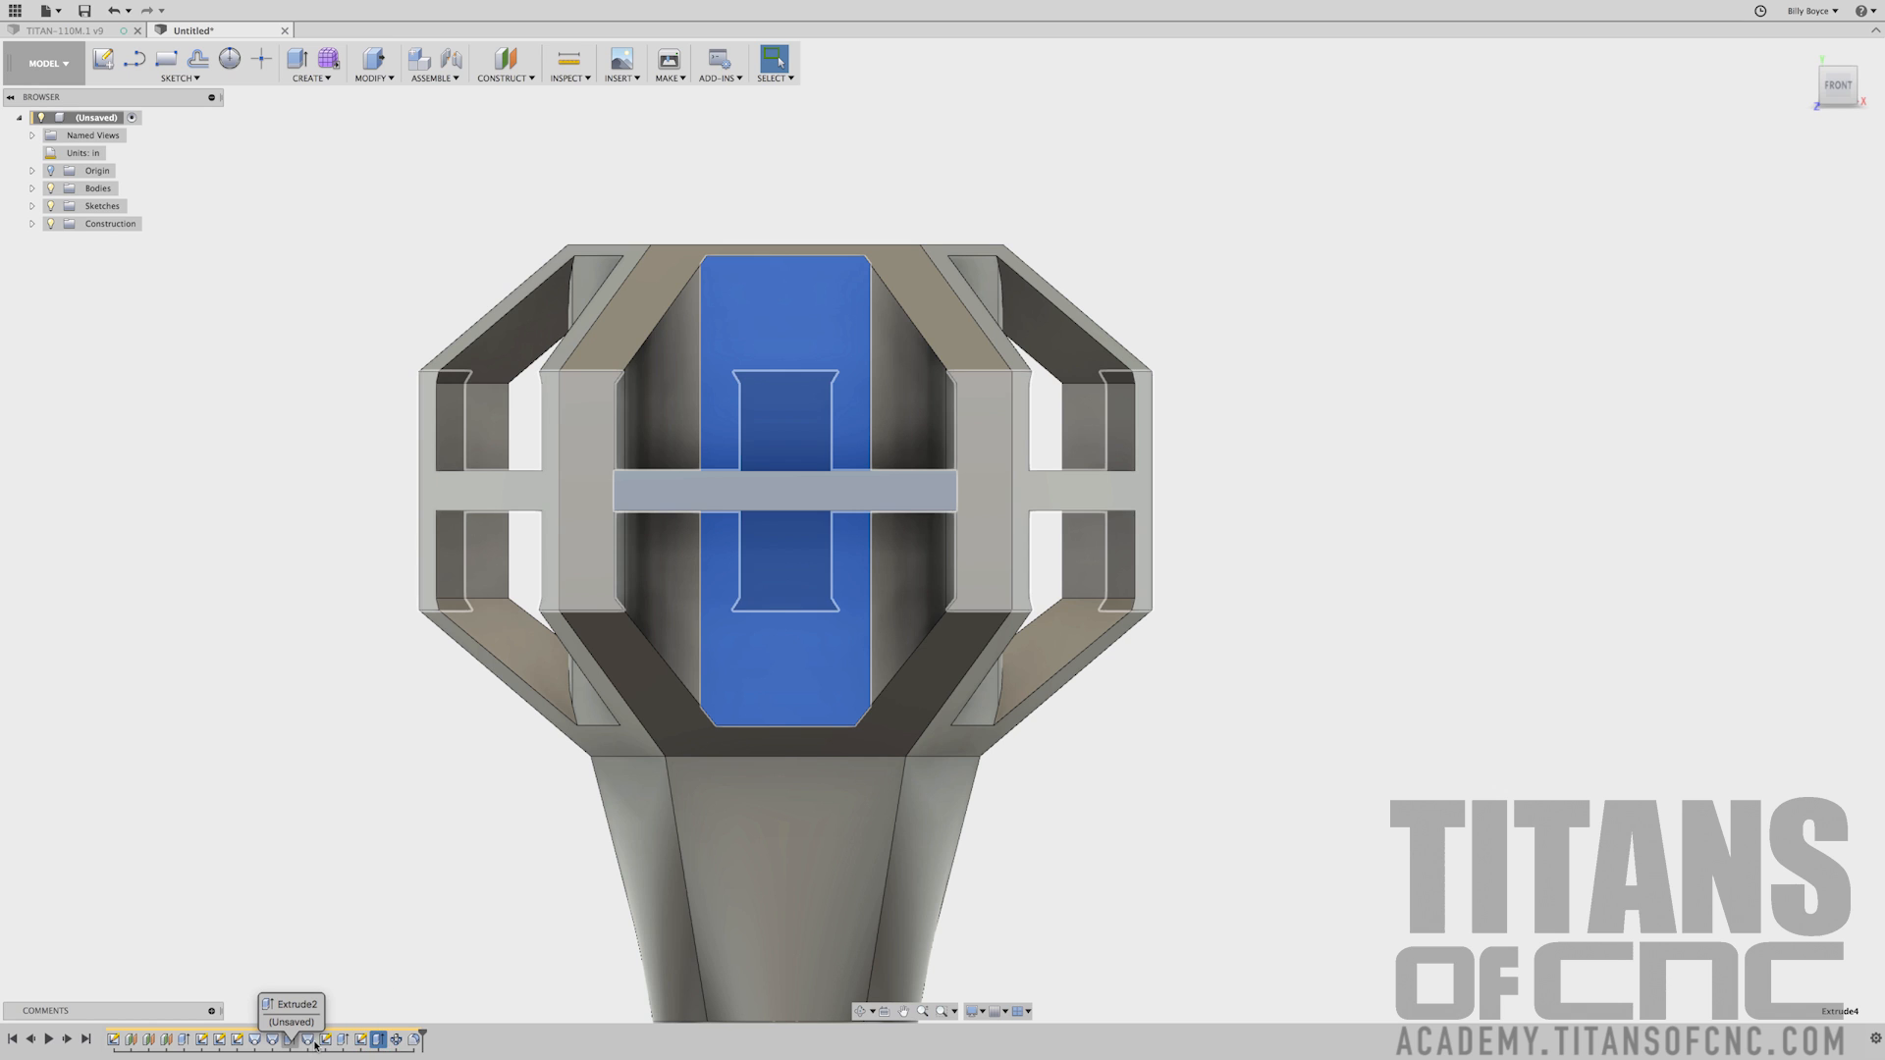
# Open the front face's pocket profile sketch for editing
pyautogui.click(325, 1040)
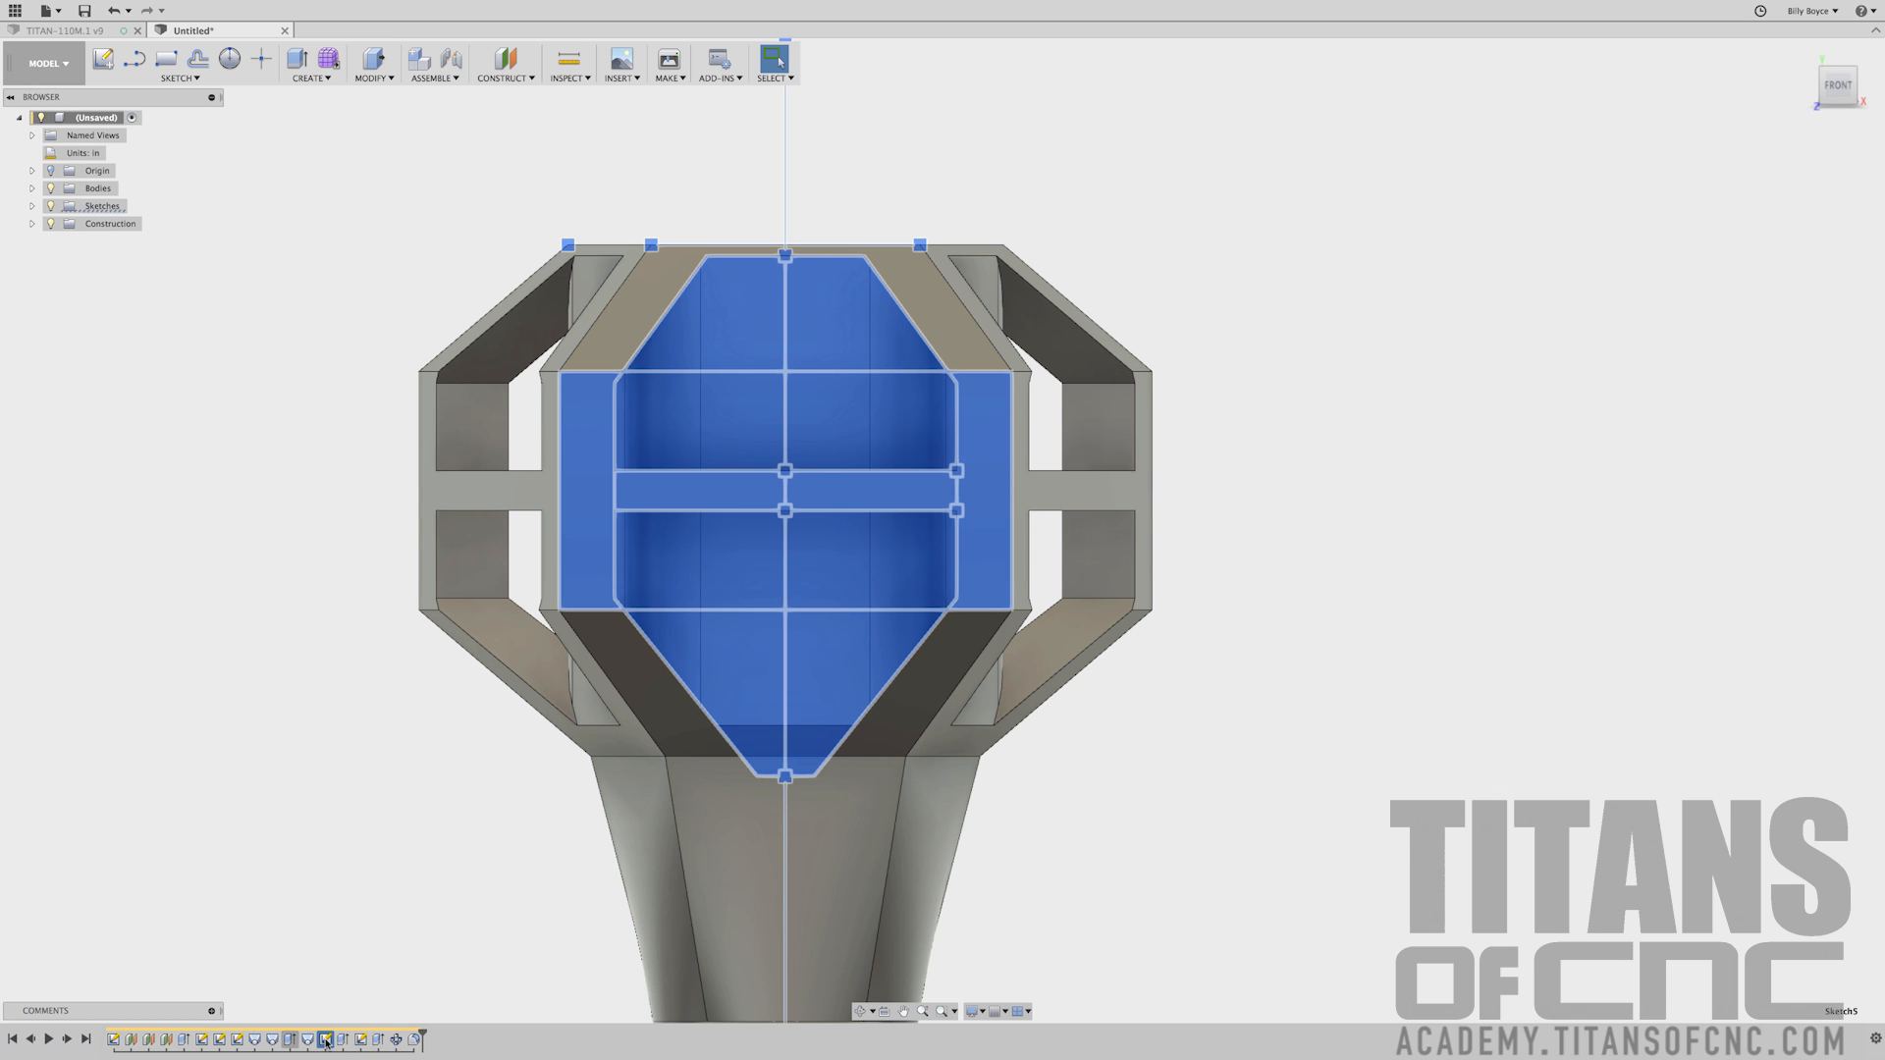
pyautogui.click(366, 913)
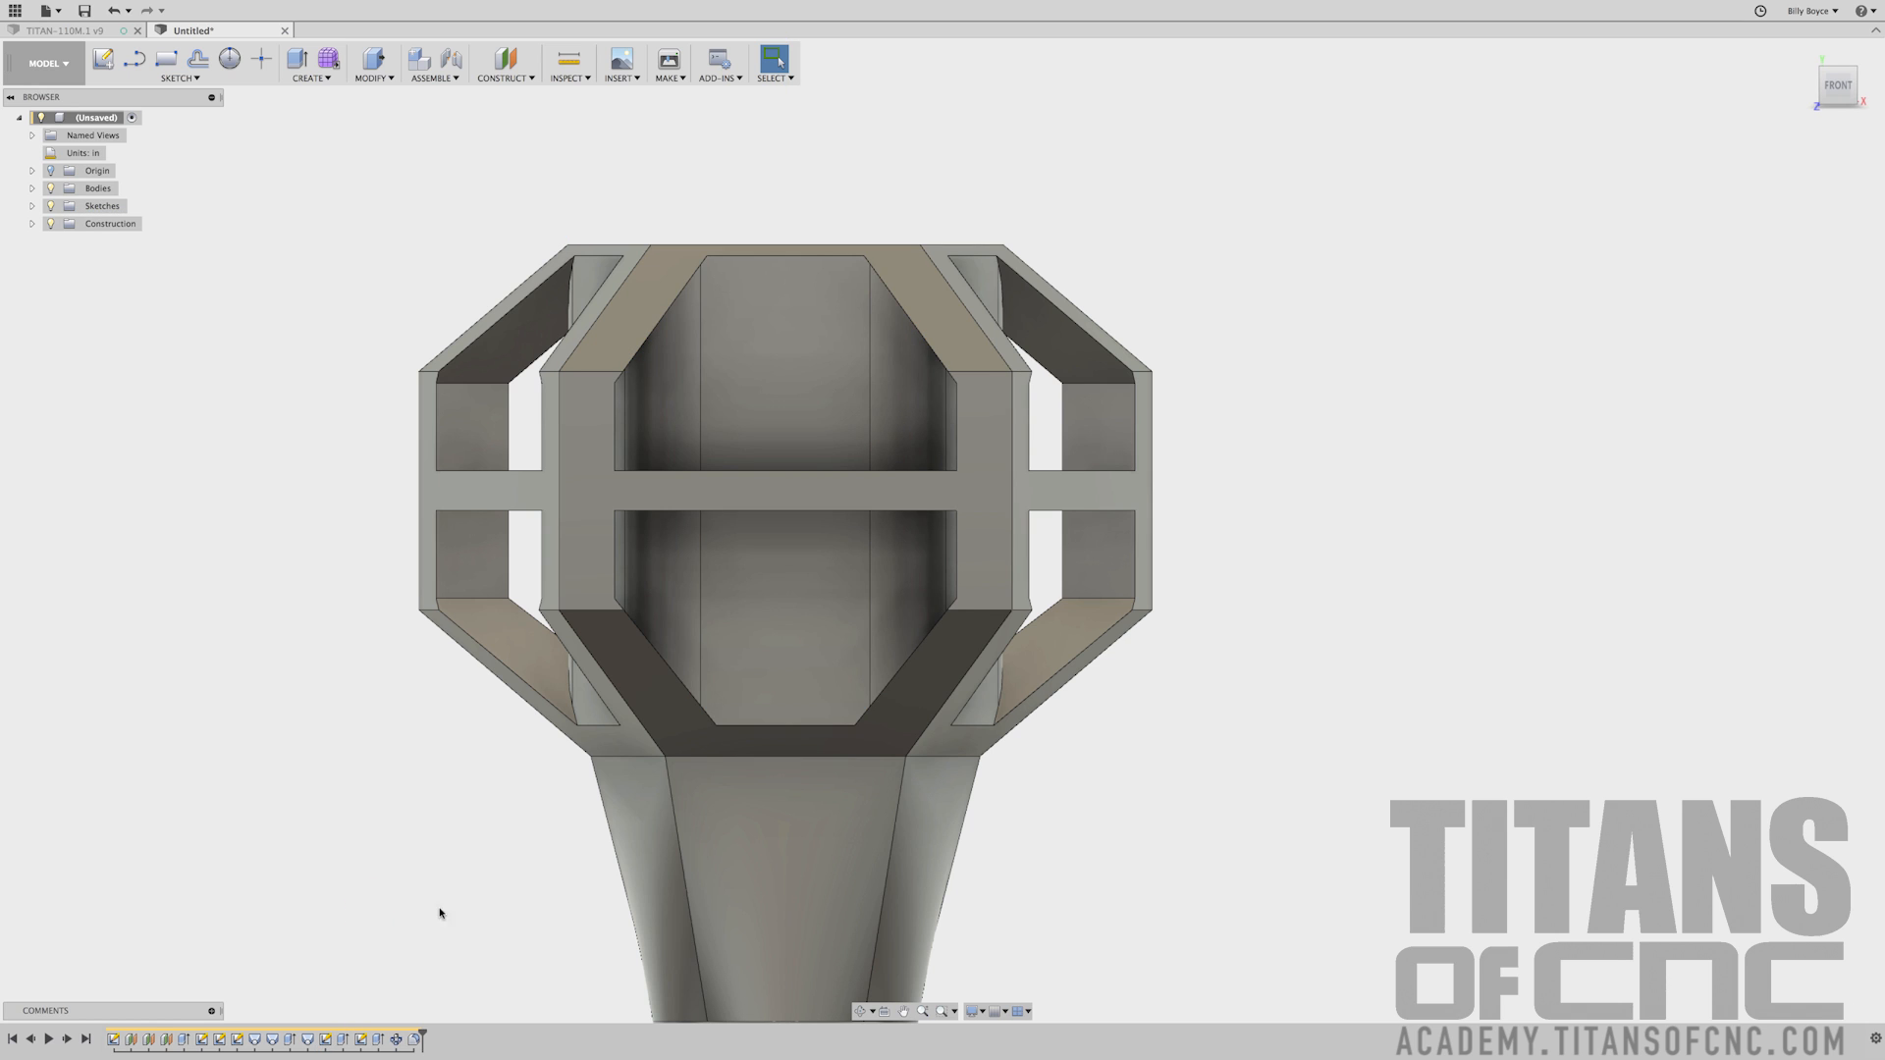
pyautogui.click(325, 1040)
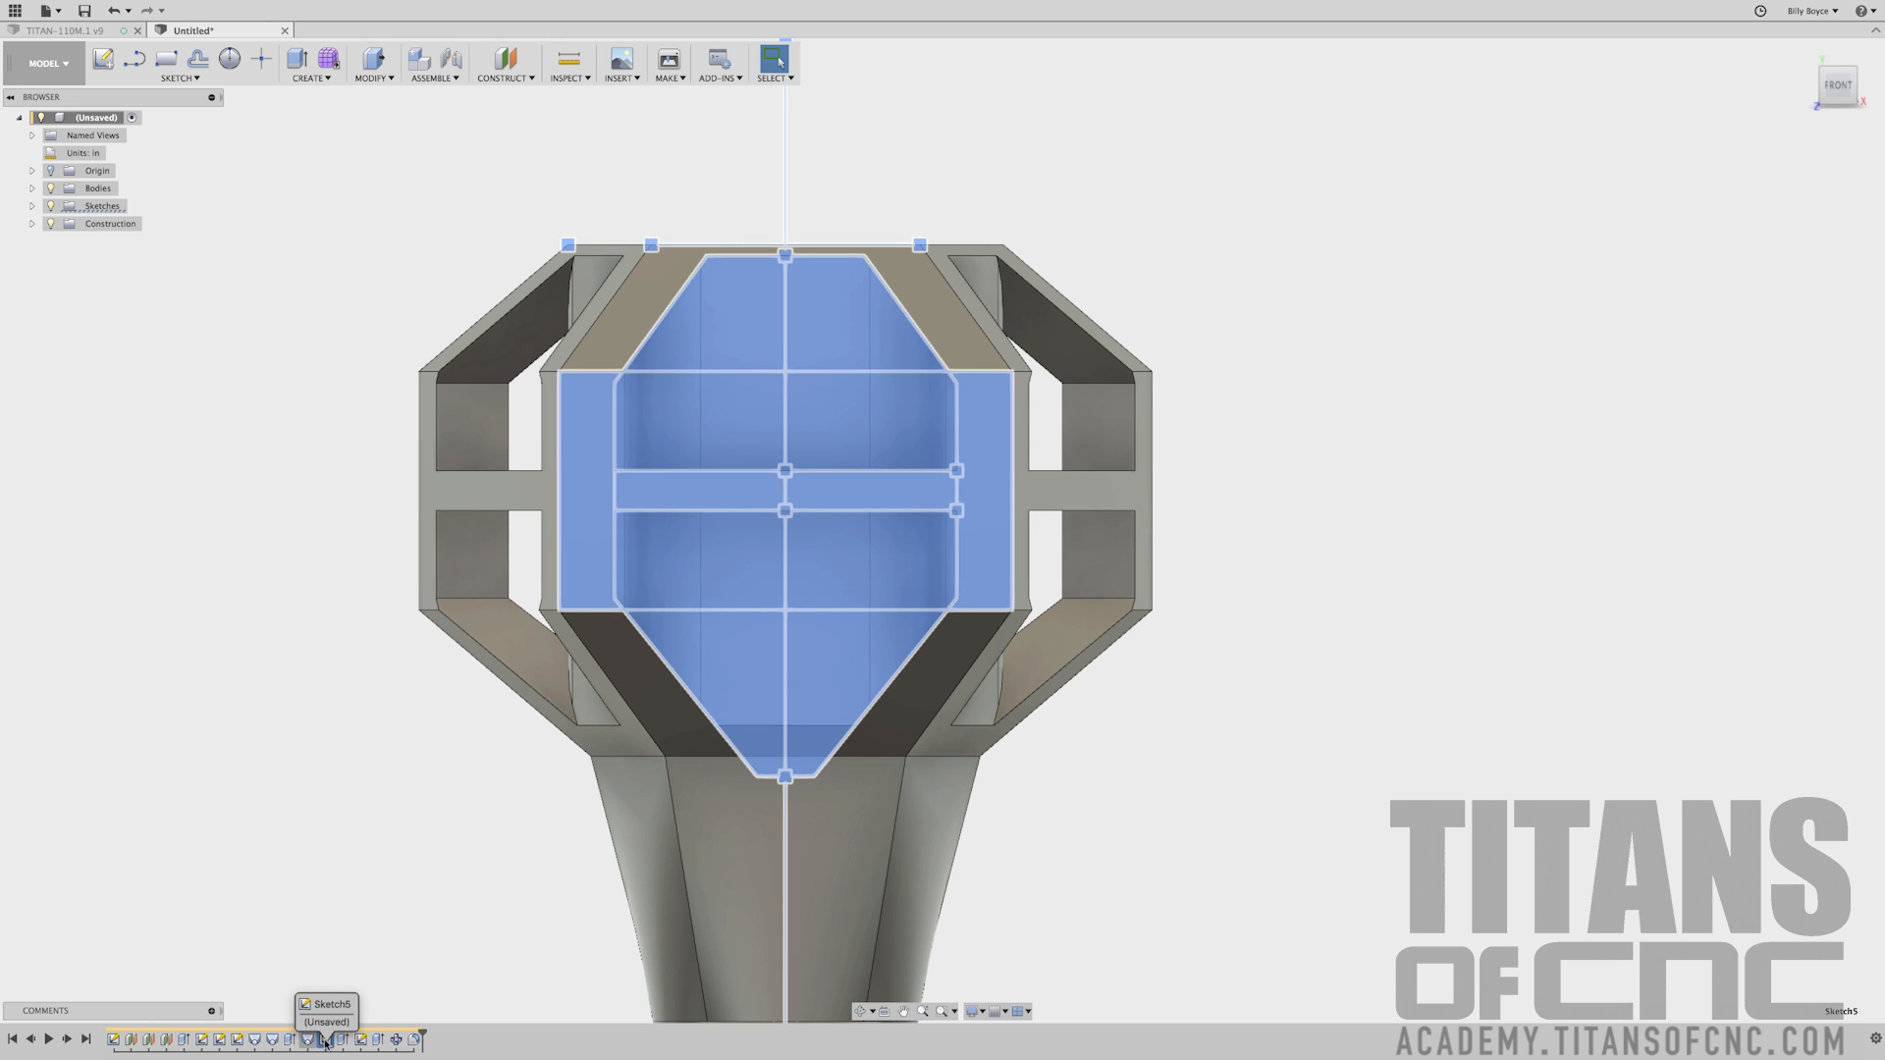
pyautogui.click(238, 910)
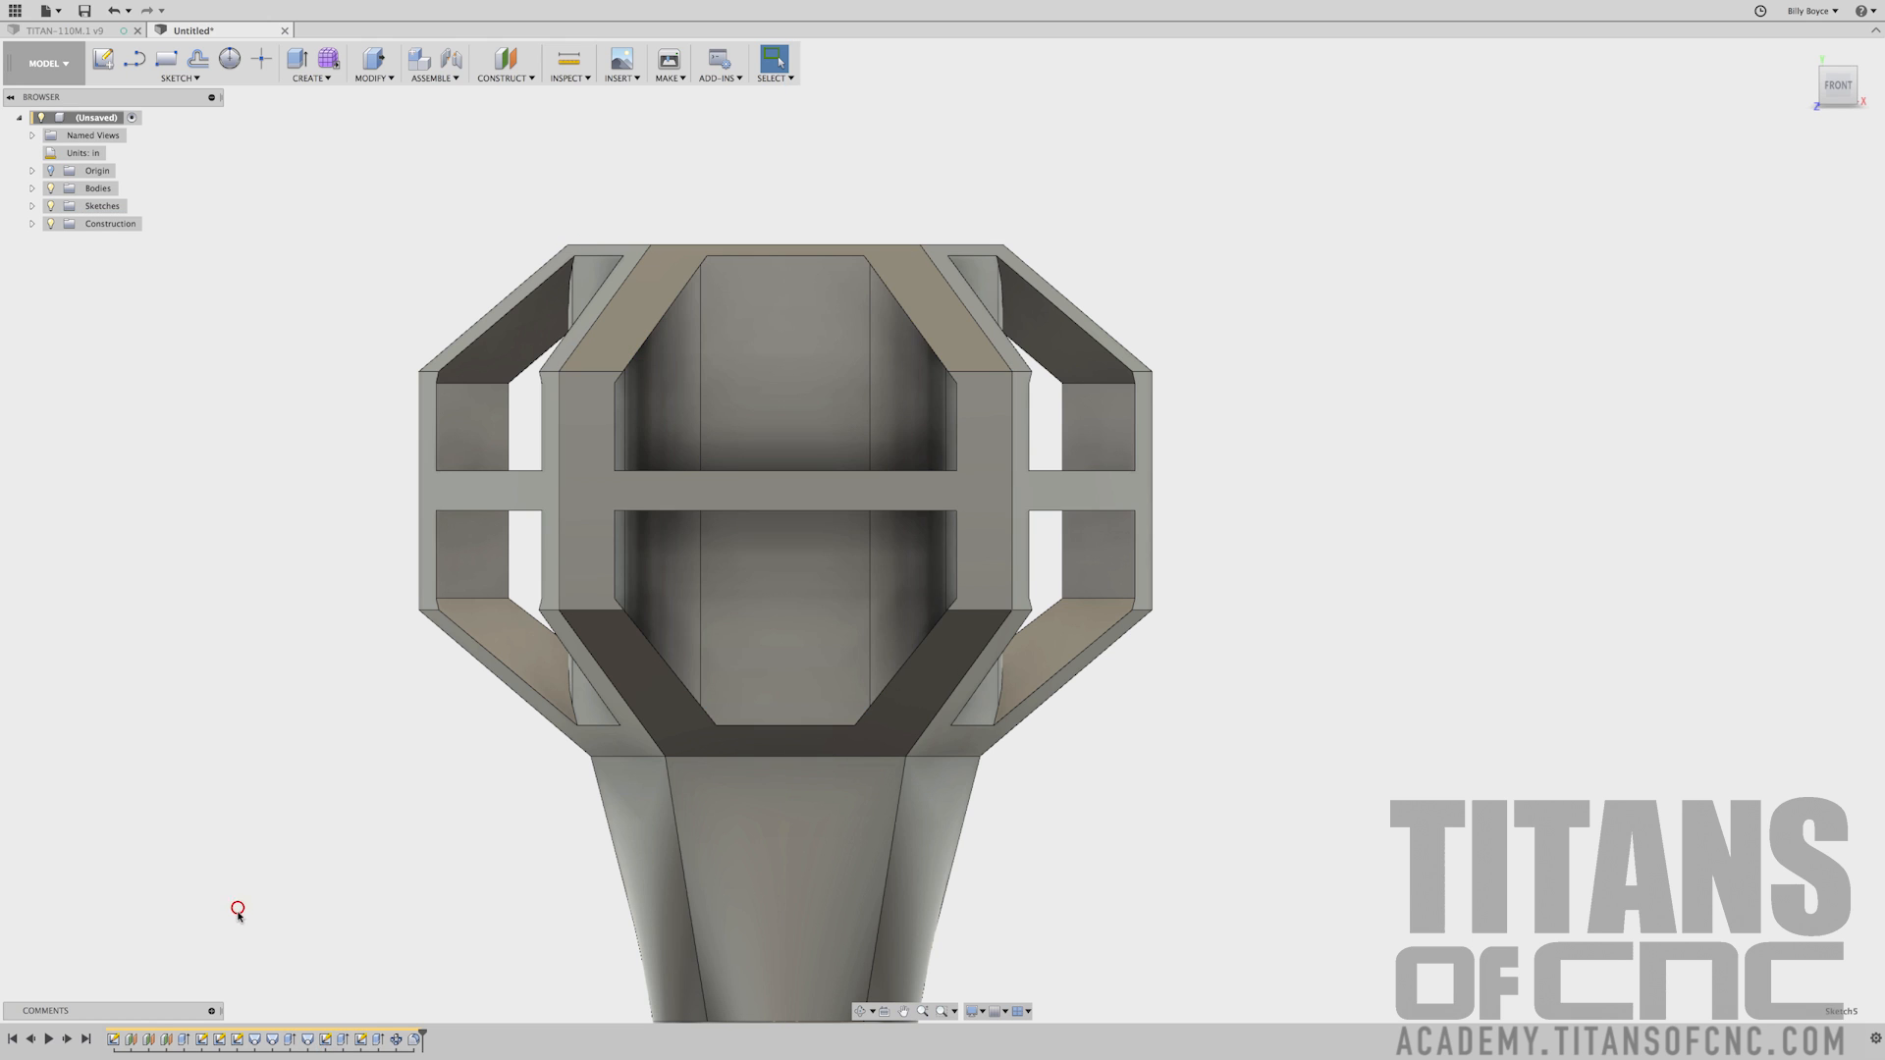
pyautogui.rightClick(325, 1041)
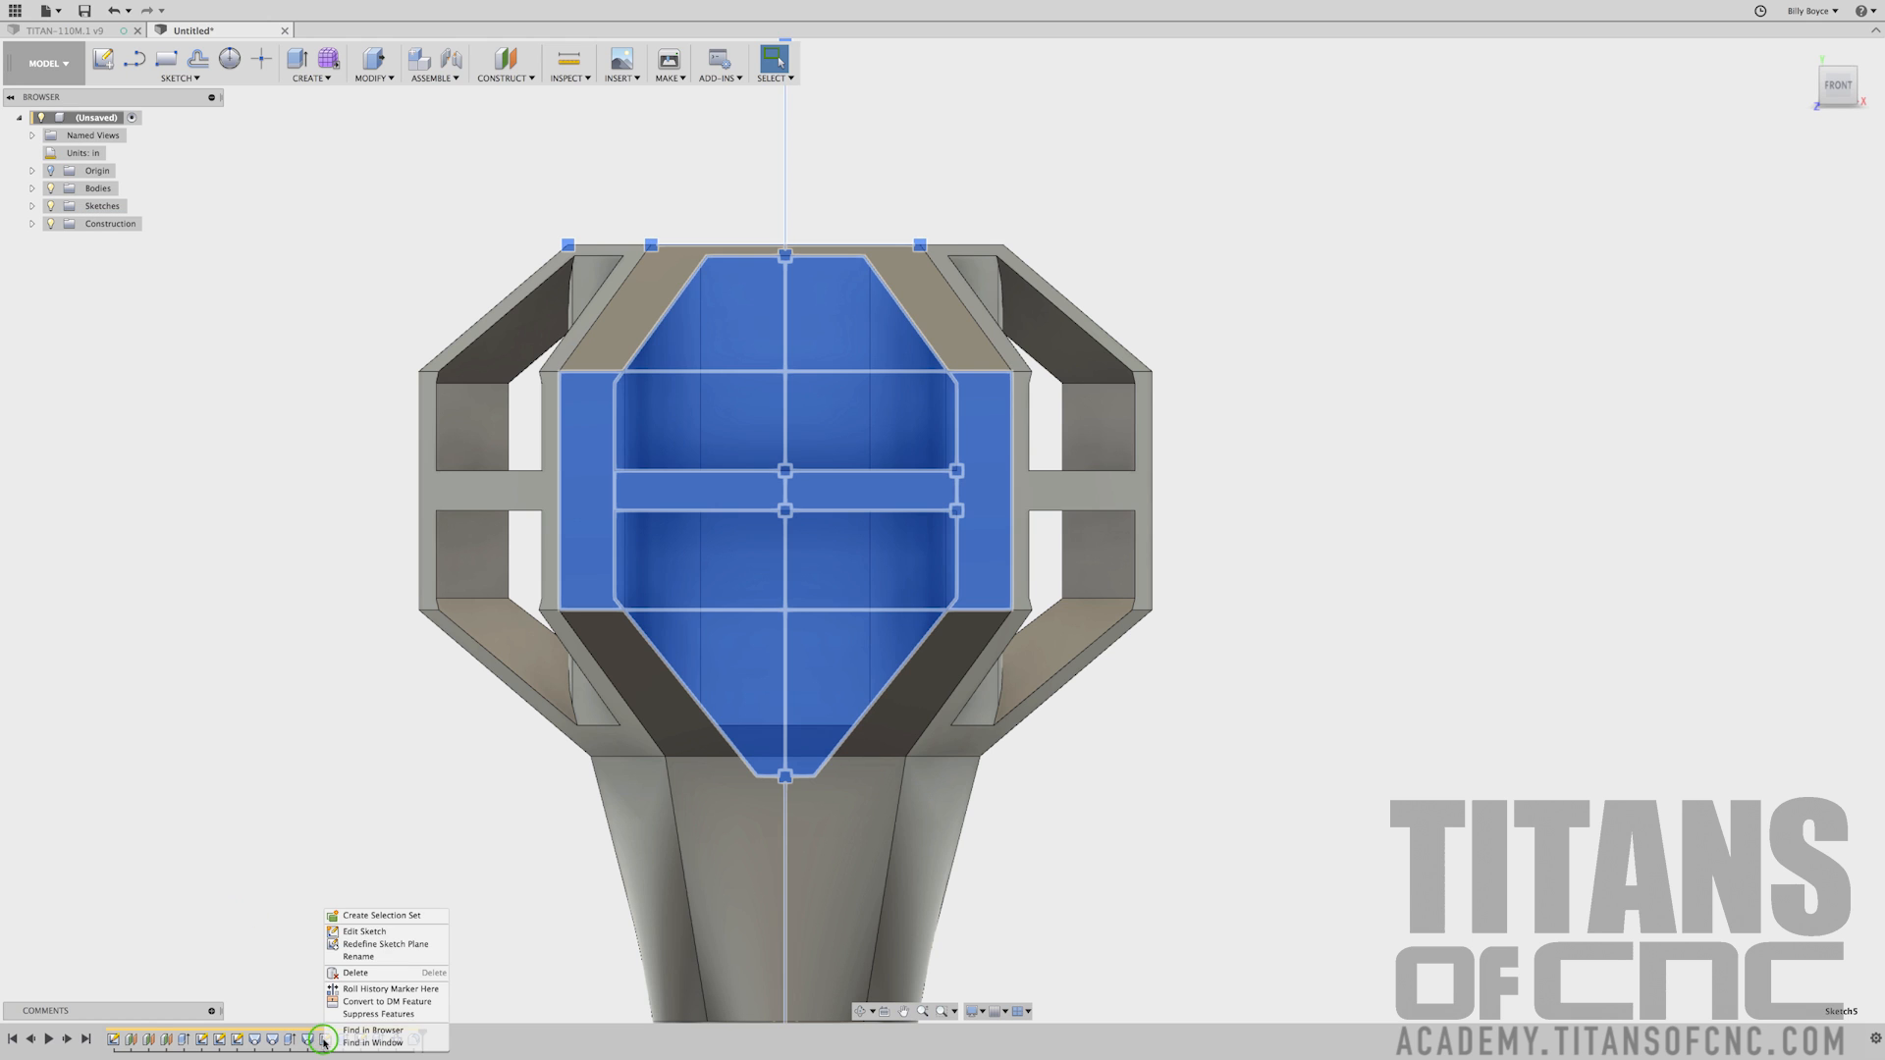
pyautogui.click(374, 935)
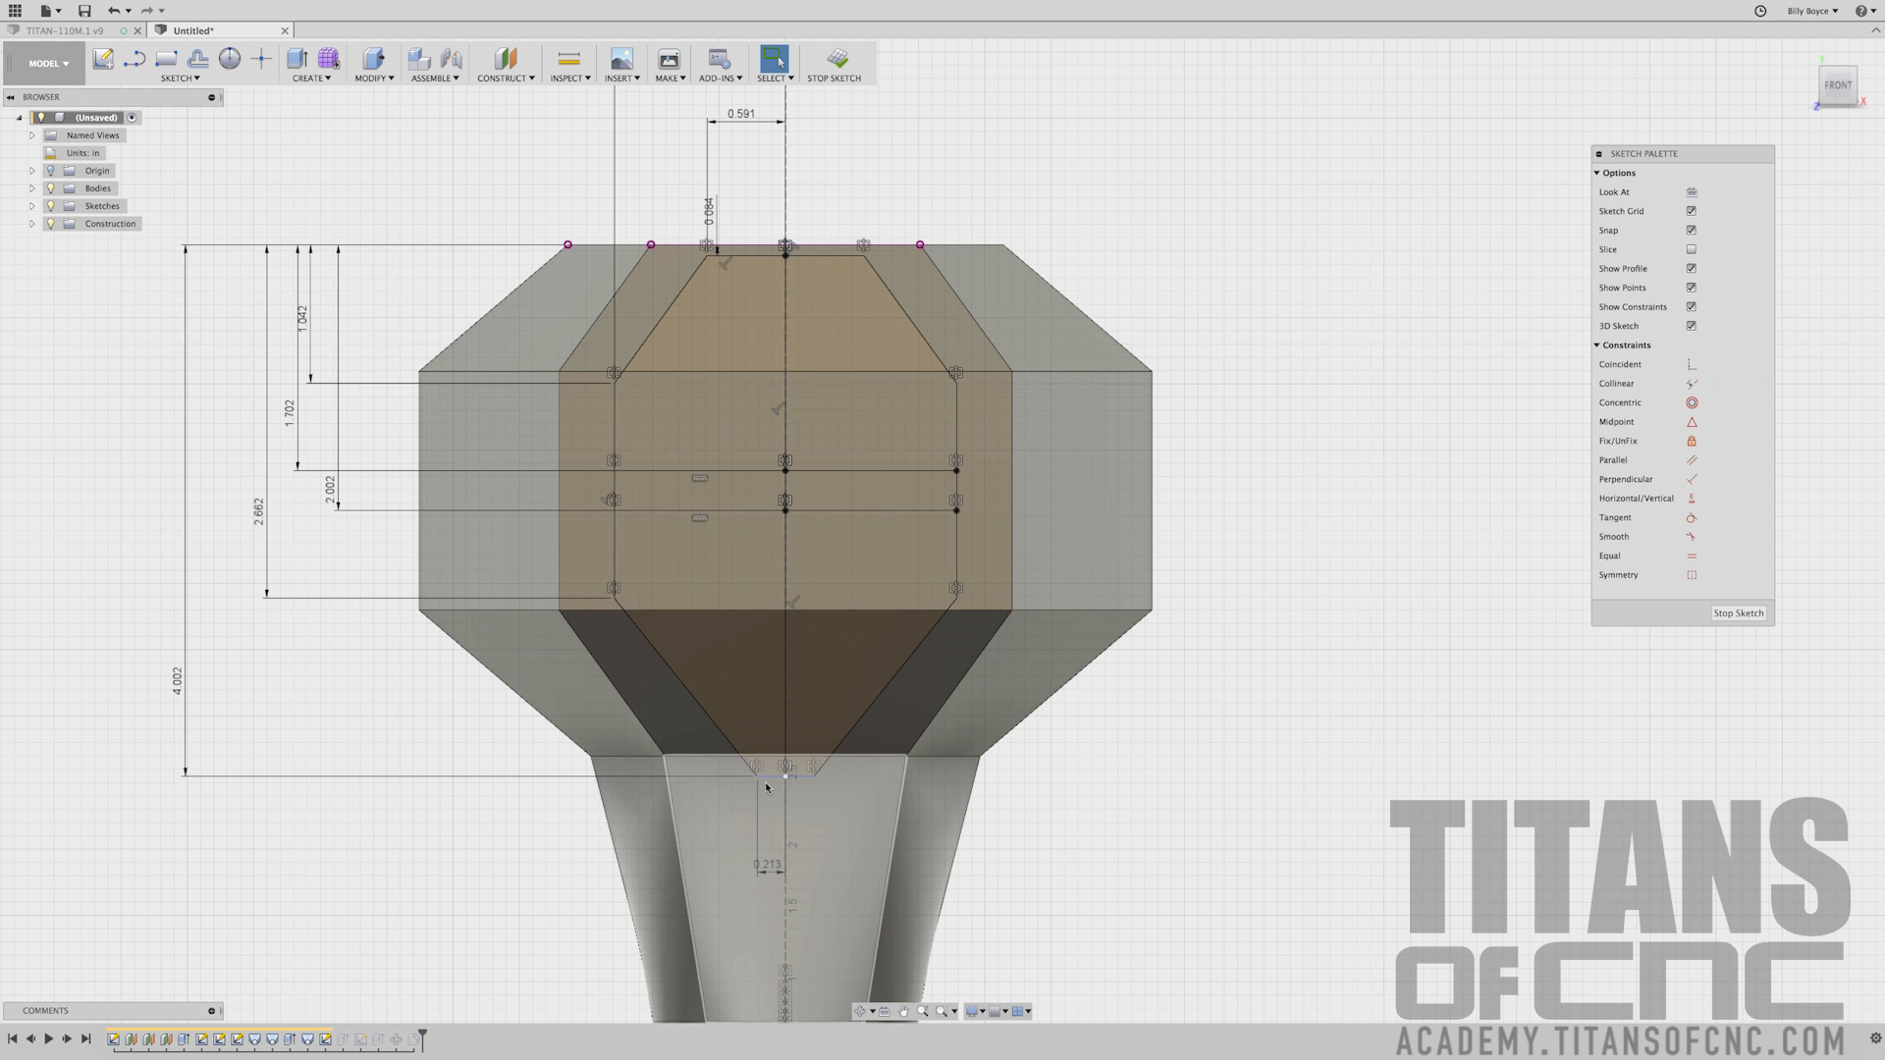
# Finish the pocket sketch on the head and return to the solid model
pyautogui.click(840, 65)
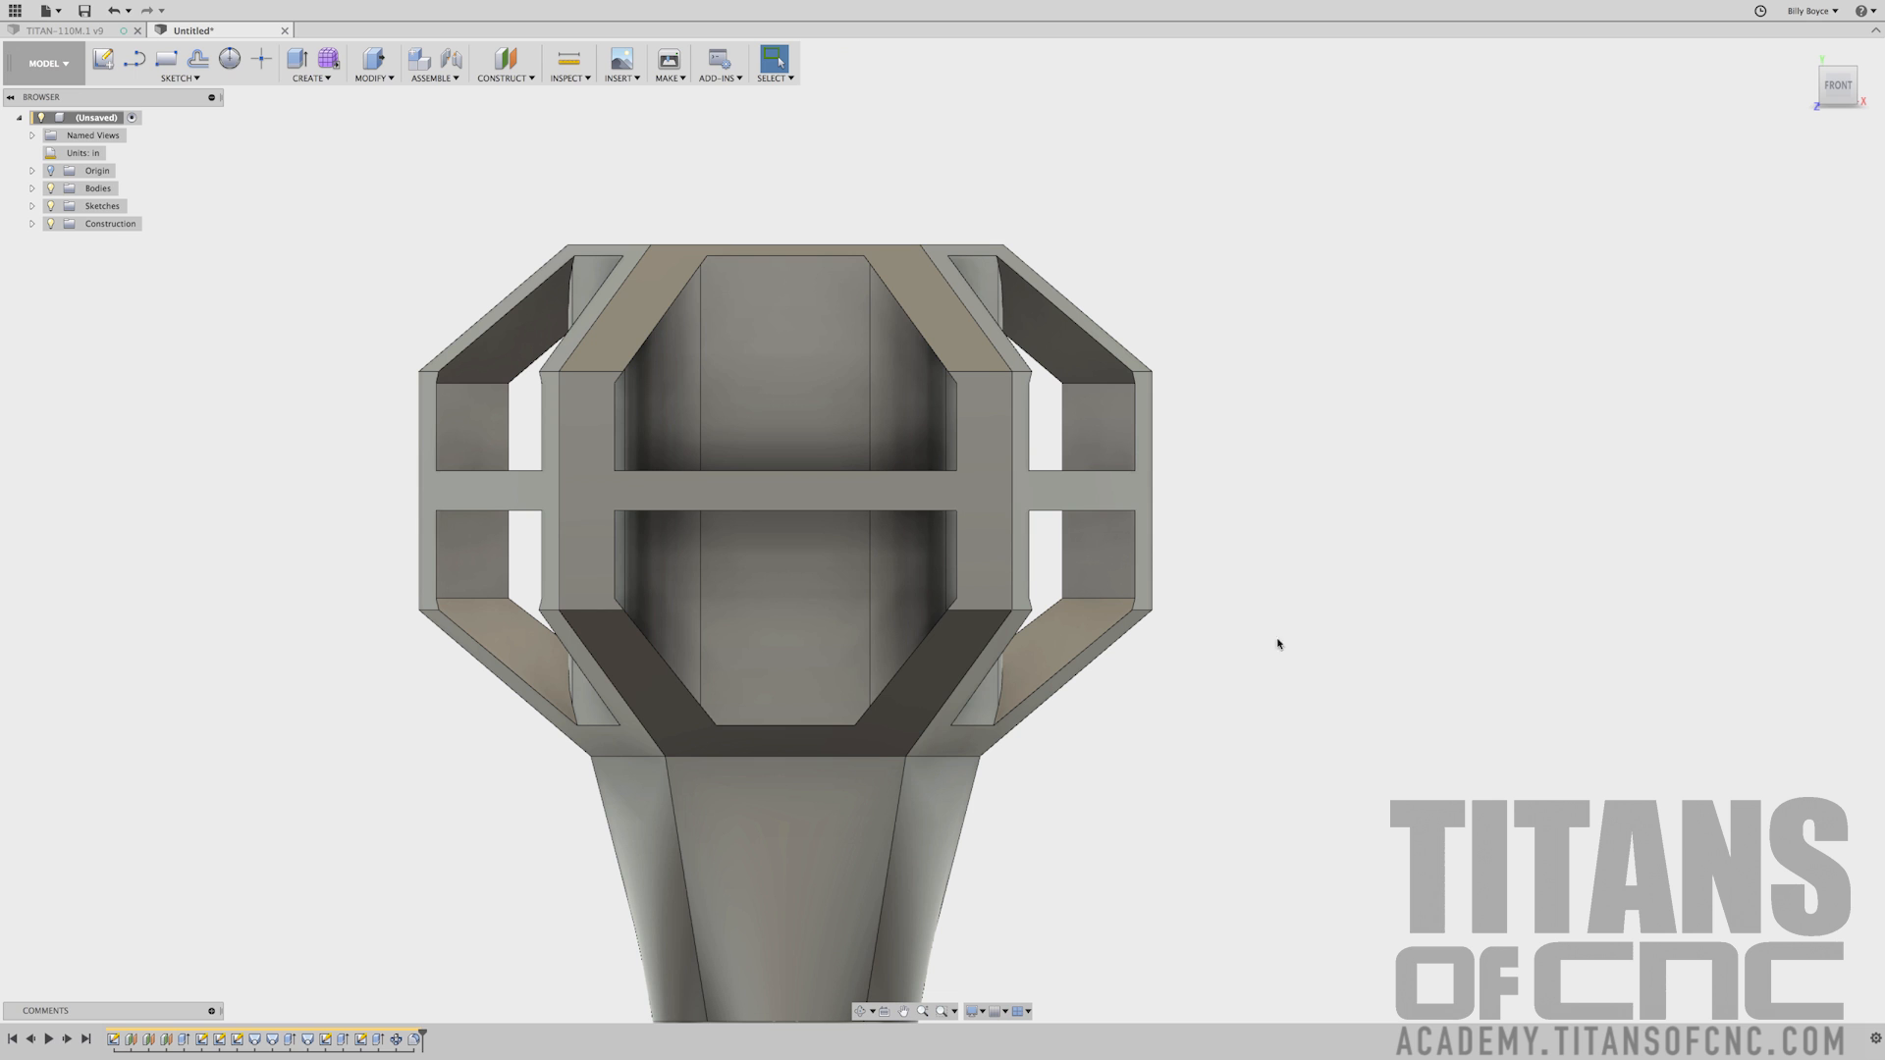
pyautogui.keyDown('shift'); pyautogui.moveTo(665, 608); pyautogui.dragTo(672, 530, button='middle'); pyautogui.keyUp('shift')
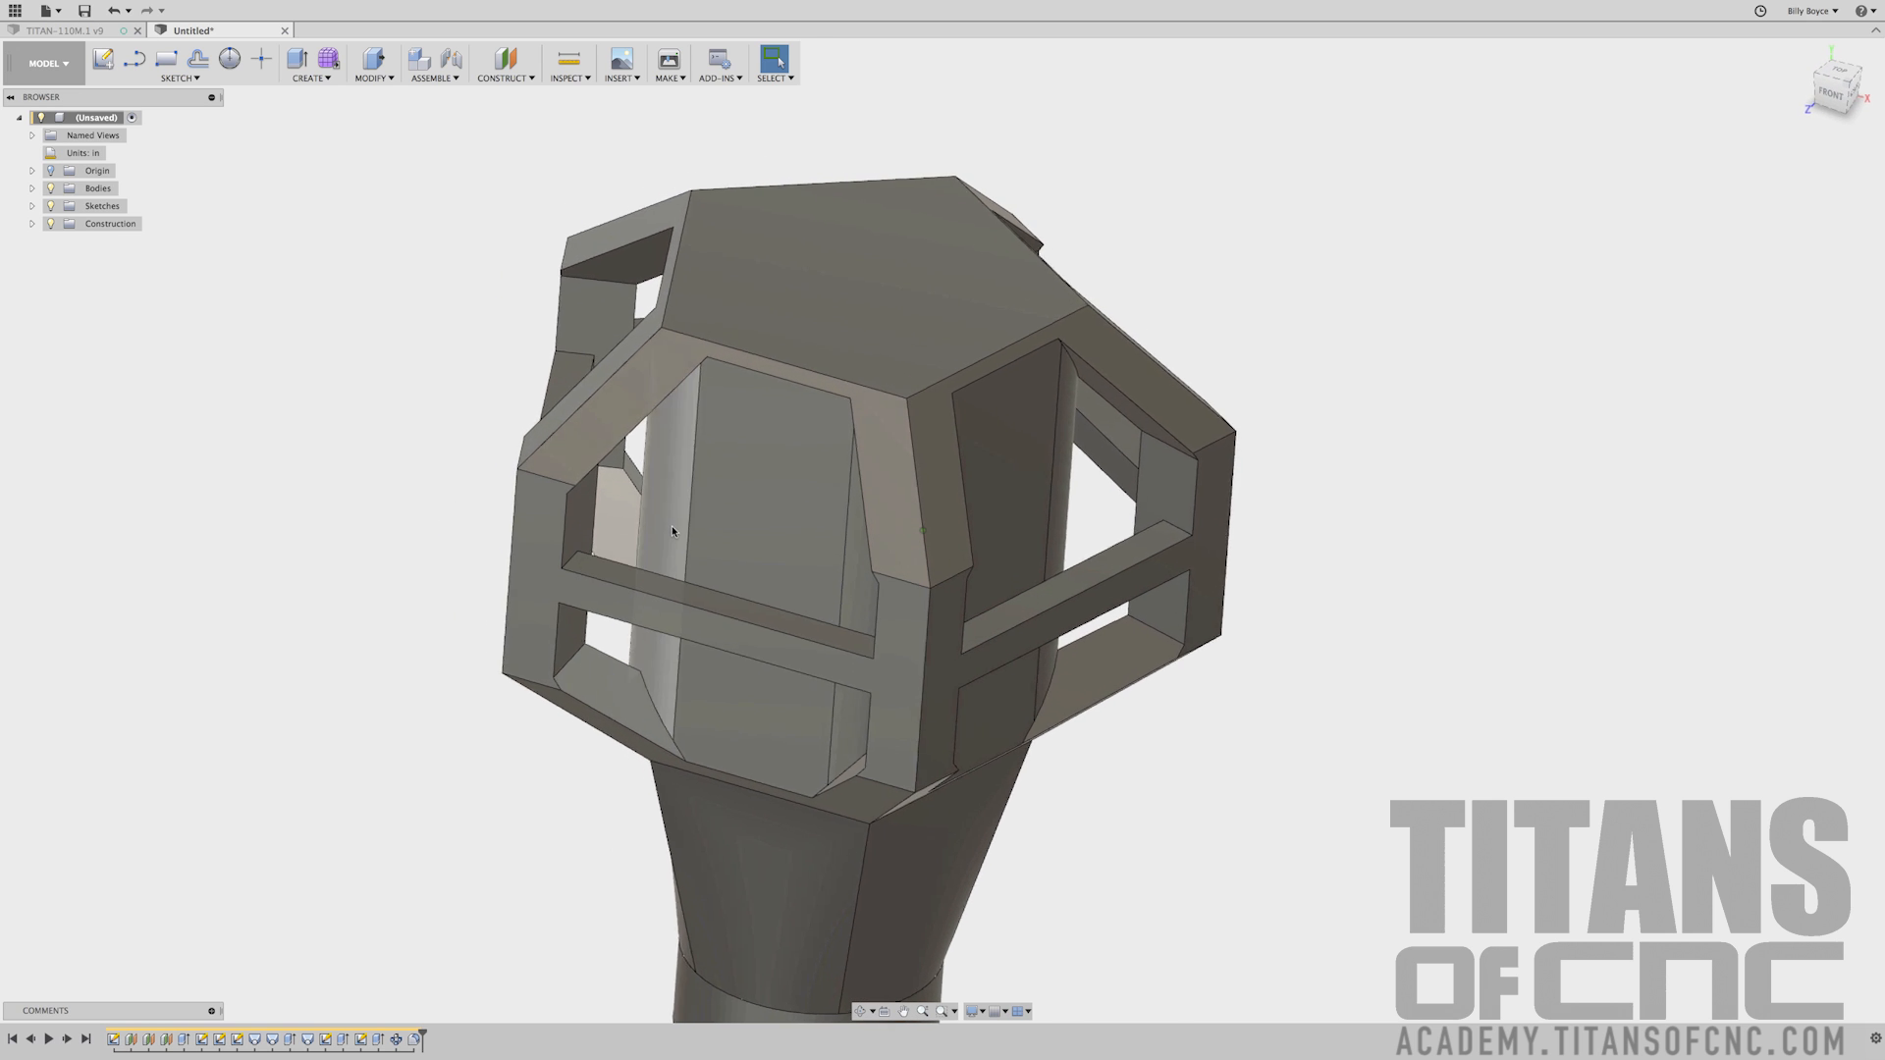
pyautogui.click(671, 525)
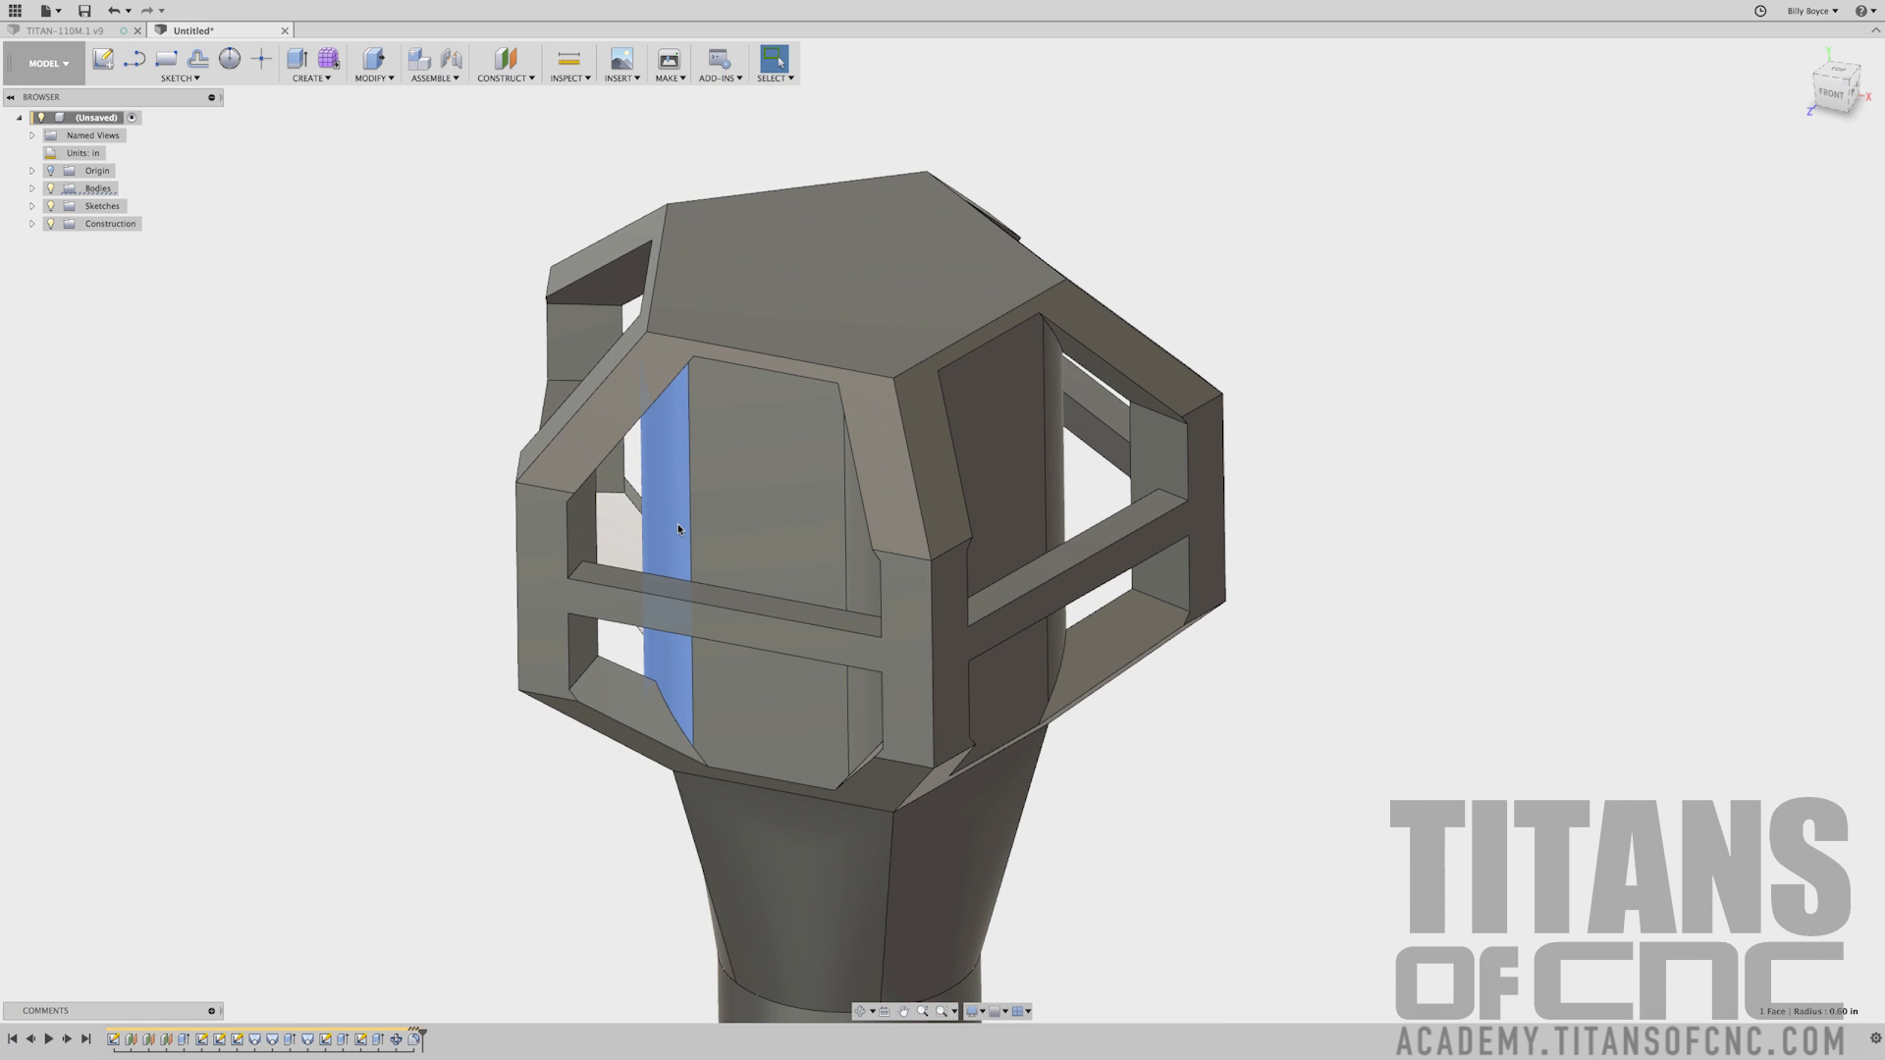
pyautogui.keyDown('shift'); pyautogui.moveTo(671, 519); pyautogui.dragTo(373, 515, button='middle'); pyautogui.keyUp('shift')
# Start a fillet and select the five edges around the ring where the neck meets the cylindrical base
pyautogui.press('f')
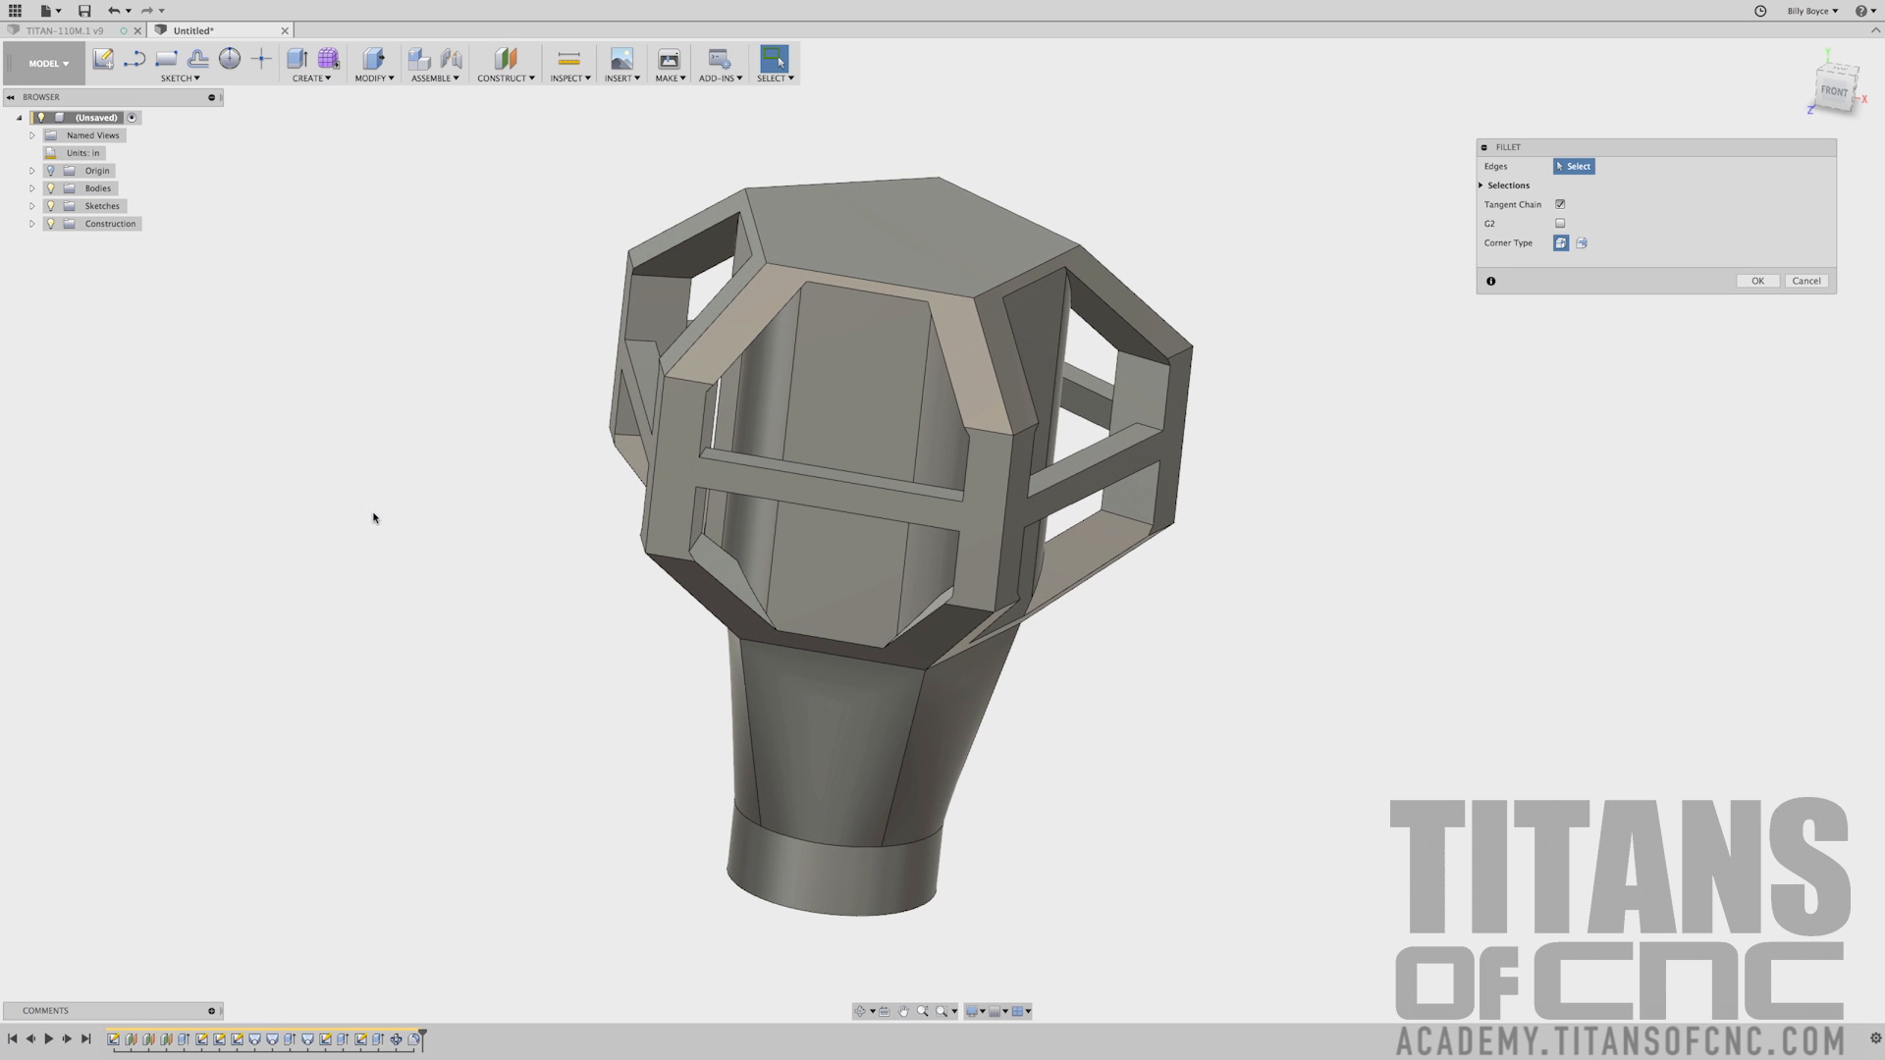
pyautogui.keyDown('shift'); pyautogui.moveTo(1068, 811); pyautogui.dragTo(1066, 789, button='middle'); pyautogui.keyUp('shift')
pyautogui.scroll(3, 1065, 790)
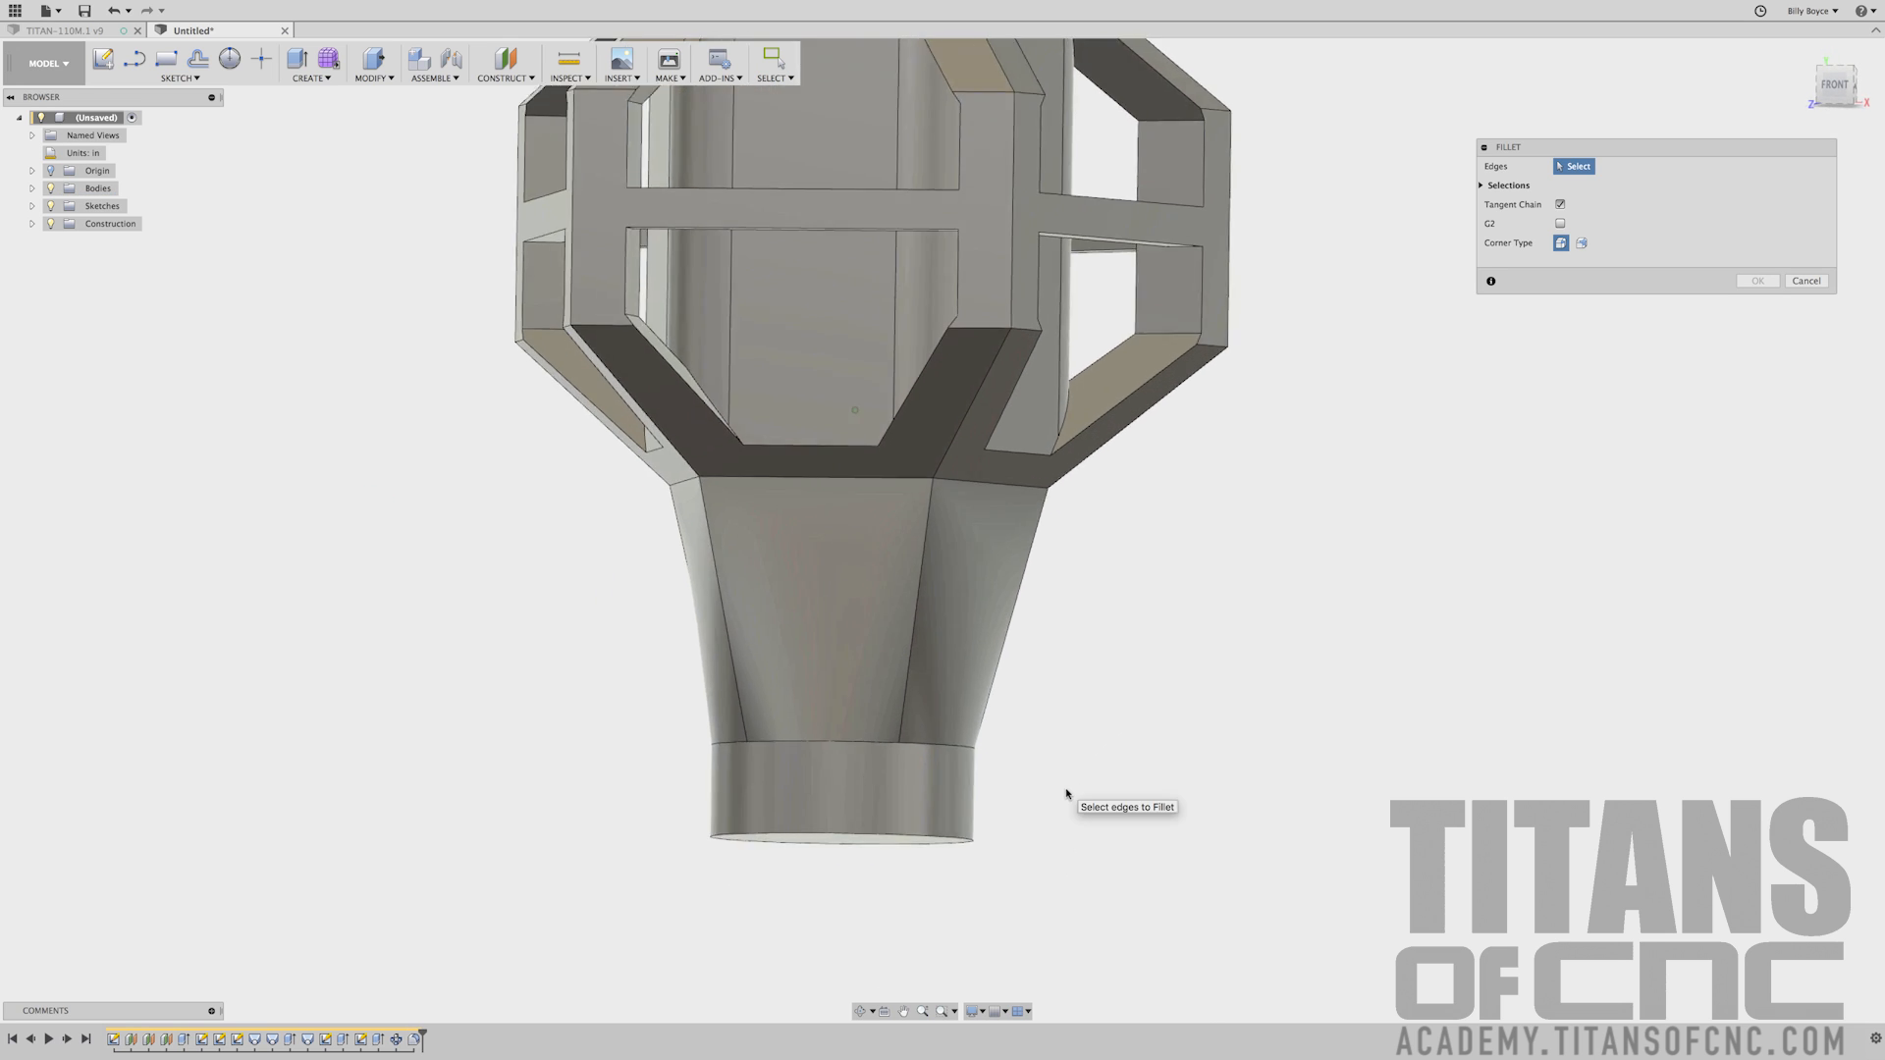
pyautogui.click(840, 756)
pyautogui.keyDown('shift'); pyautogui.moveTo(909, 757); pyautogui.dragTo(909, 749, button='middle'); pyautogui.keyUp('shift')
pyautogui.click(908, 748)
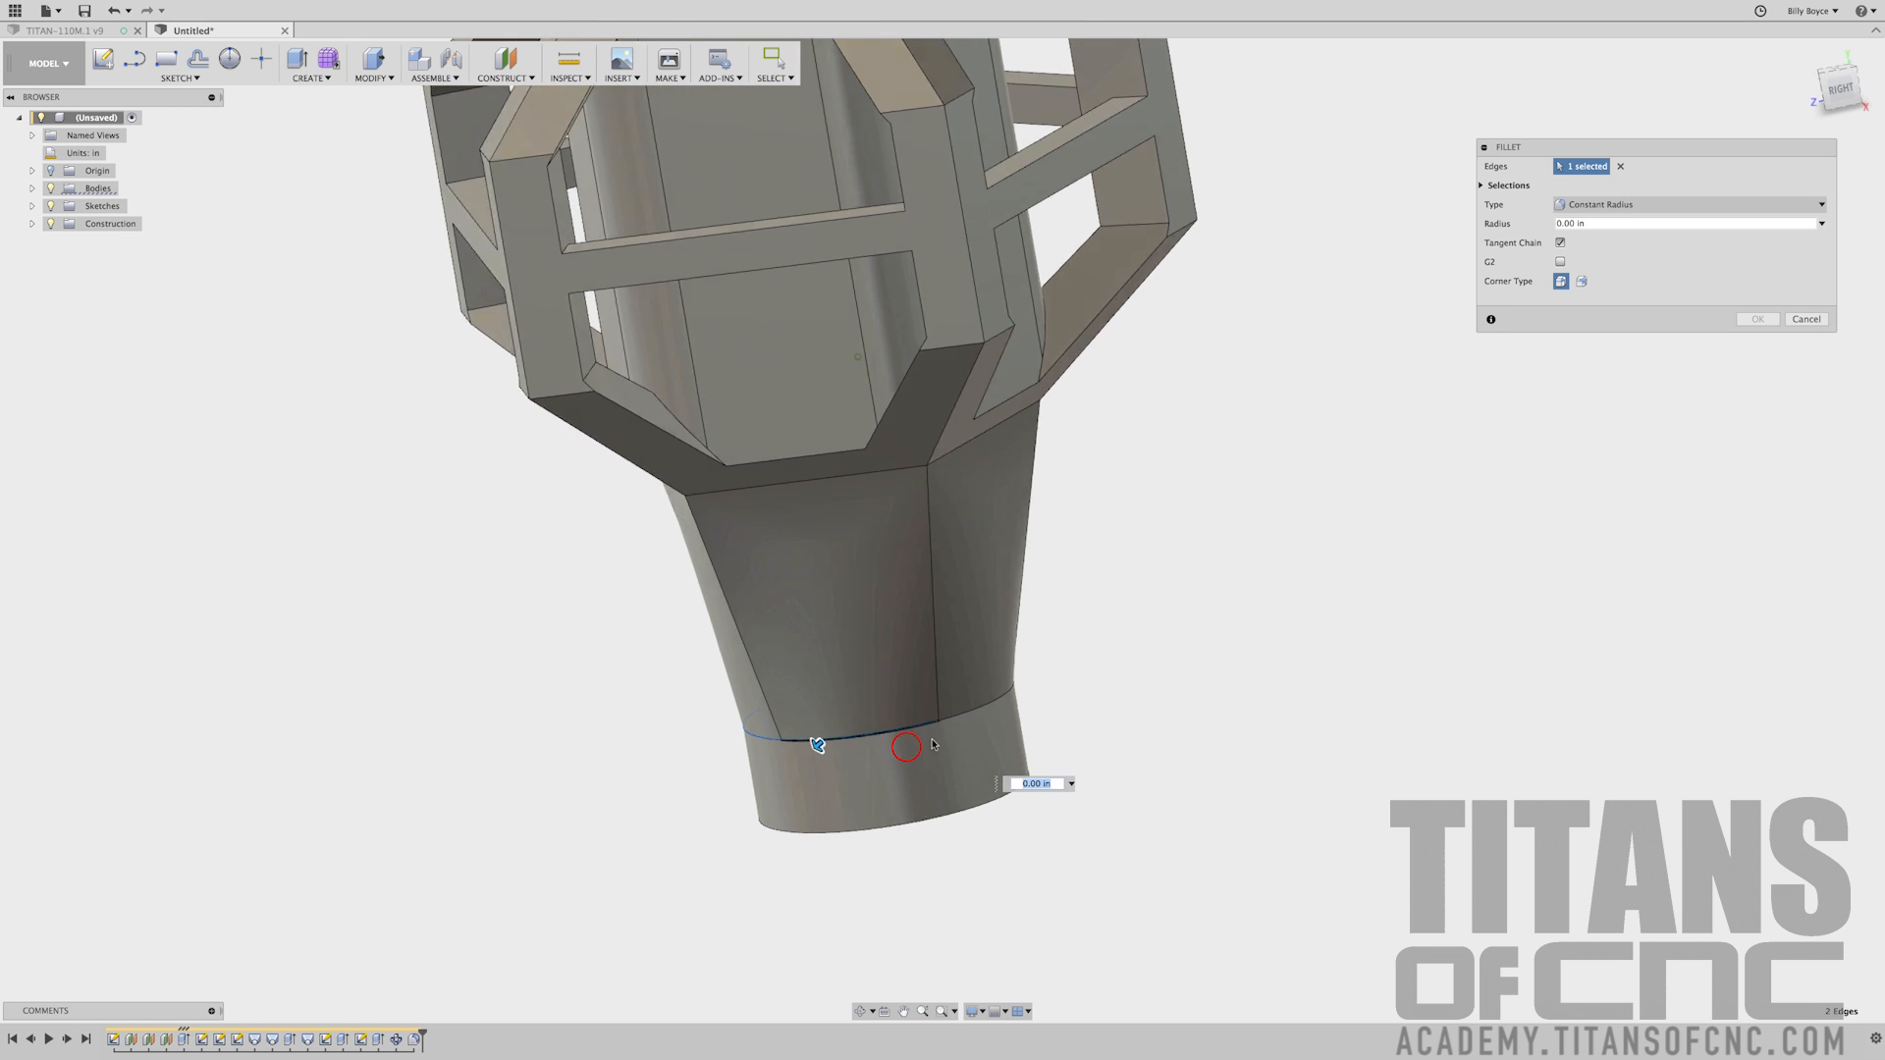
pyautogui.click(953, 718)
pyautogui.keyDown('shift'); pyautogui.moveTo(954, 718); pyautogui.dragTo(948, 721, button='middle'); pyautogui.keyUp('shift')
pyautogui.click(928, 706)
pyautogui.keyDown('shift'); pyautogui.moveTo(1071, 709); pyautogui.dragTo(1143, 683, button='middle'); pyautogui.keyUp('shift')
pyautogui.click(930, 707)
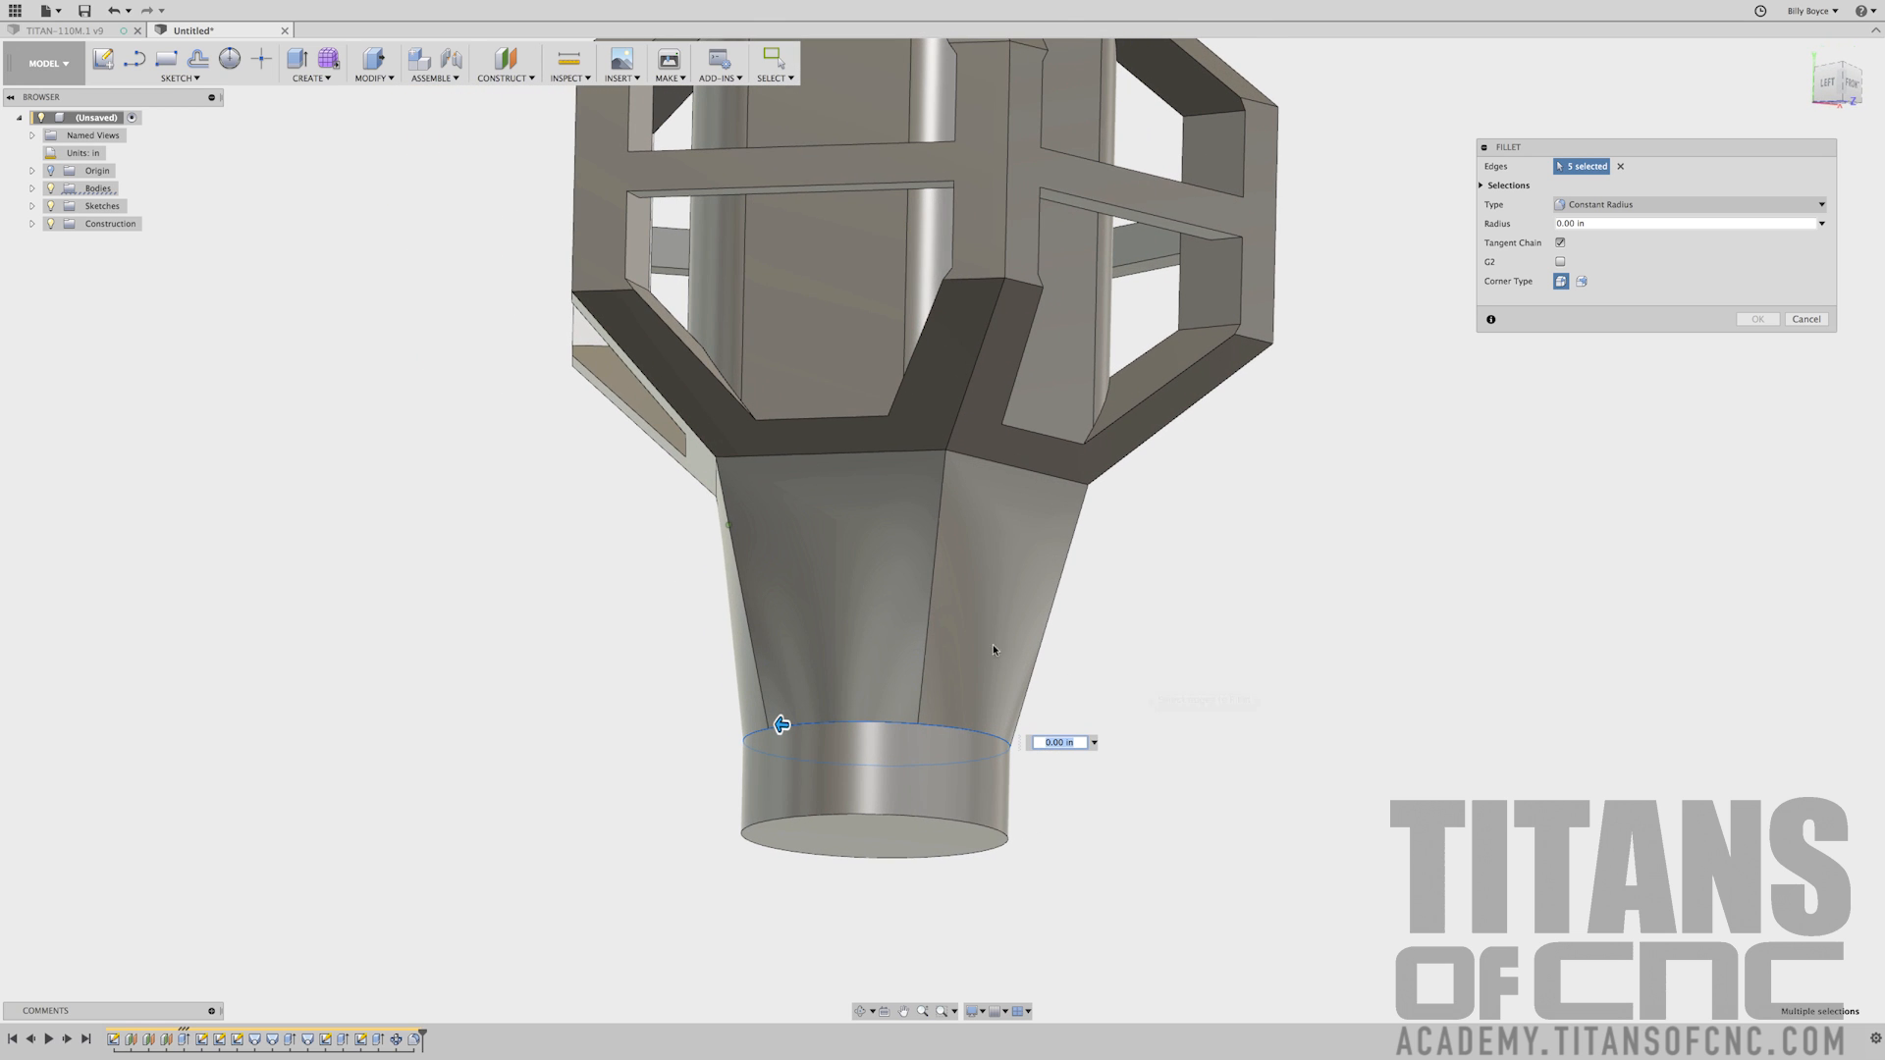
# Add the five lengthwise edges of the tapered neck to the fillet selection
pyautogui.click(930, 630)
pyautogui.keyDown('shift'); pyautogui.moveTo(930, 632); pyautogui.dragTo(647, 591, button='middle'); pyautogui.keyUp('shift')
pyautogui.click(828, 620)
pyautogui.click(685, 612)
pyautogui.click(661, 596)
pyautogui.click(645, 591)
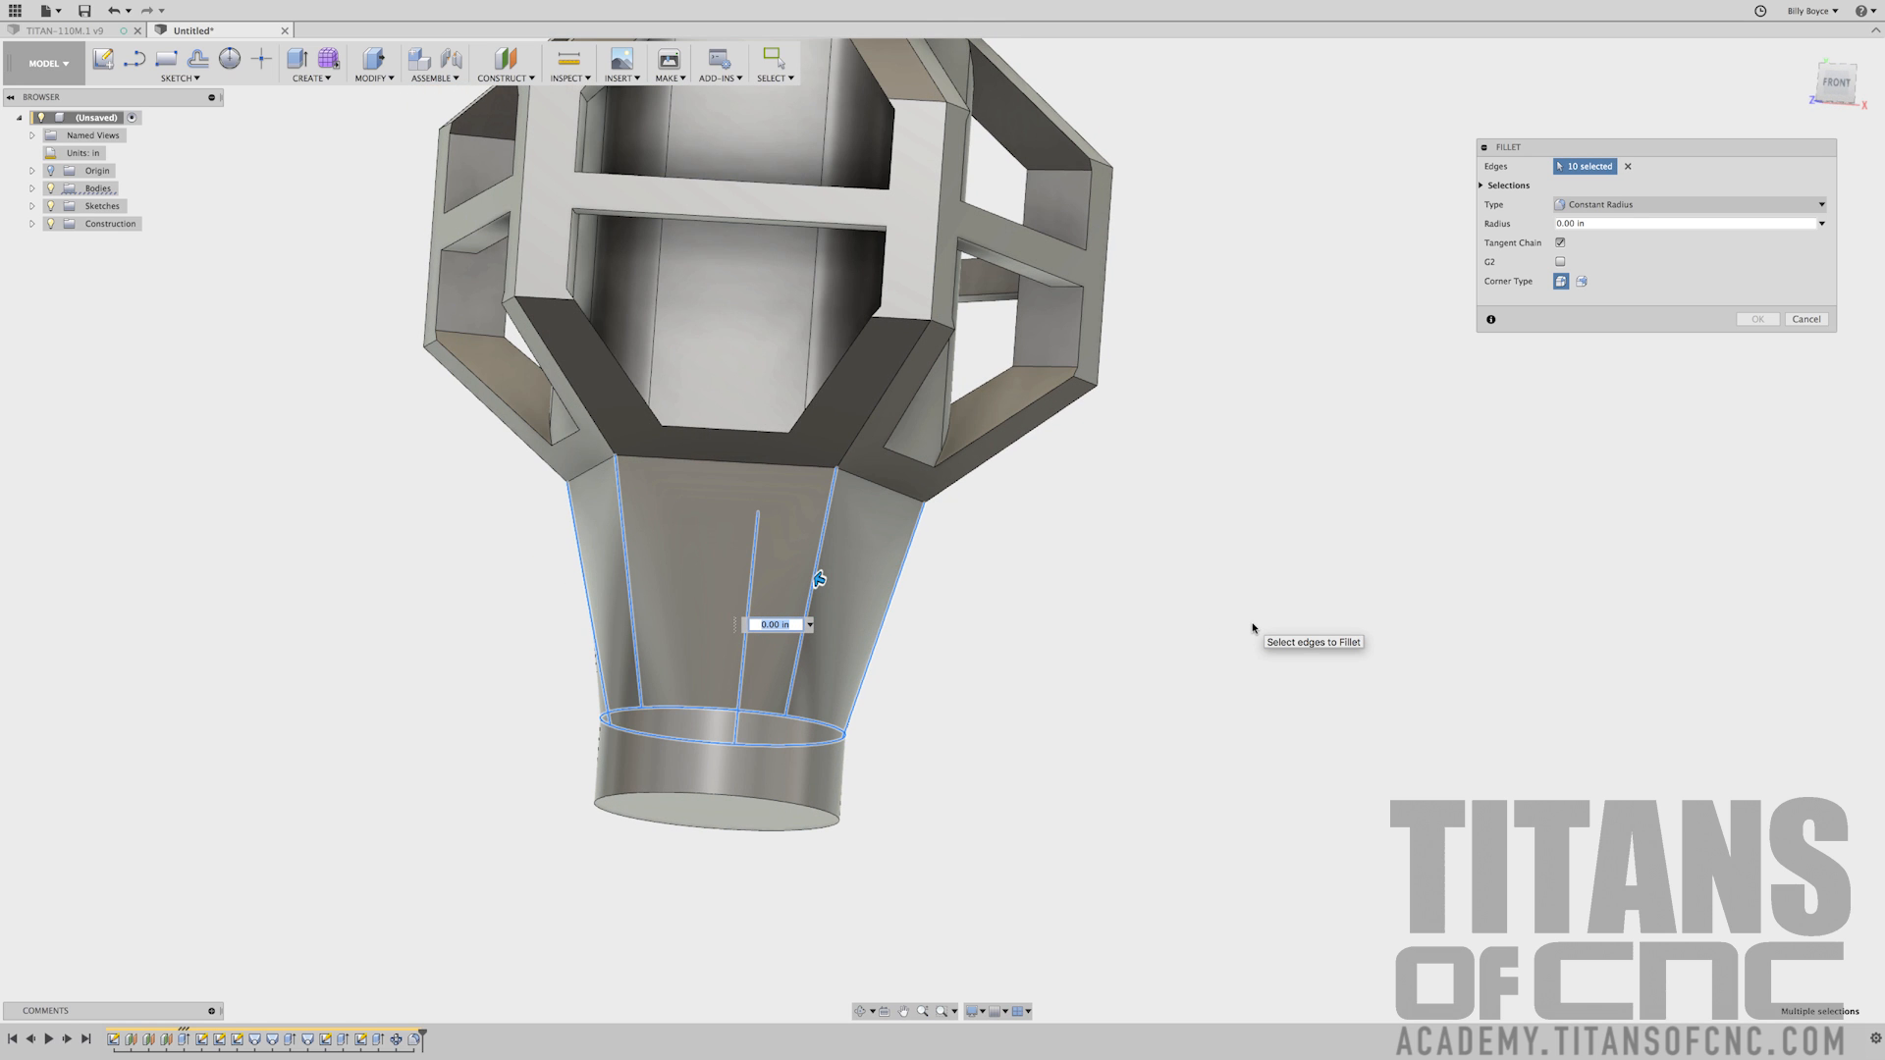
pyautogui.moveTo(958, 561)
pyautogui.keyDown('shift'); pyautogui.mouseDown(button='middle')
pyautogui.moveTo(924, 504)
pyautogui.moveTo(1397, 610)
pyautogui.moveTo(959, 576)
pyautogui.moveTo(926, 594)
pyautogui.moveTo(1186, 656)
pyautogui.moveTo(860, 579)
pyautogui.mouseUp(button='middle'); pyautogui.keyUp('shift')
pyautogui.keyDown('shift'); pyautogui.moveTo(1261, 693); pyautogui.dragTo(888, 852, button='middle'); pyautogui.keyUp('shift')
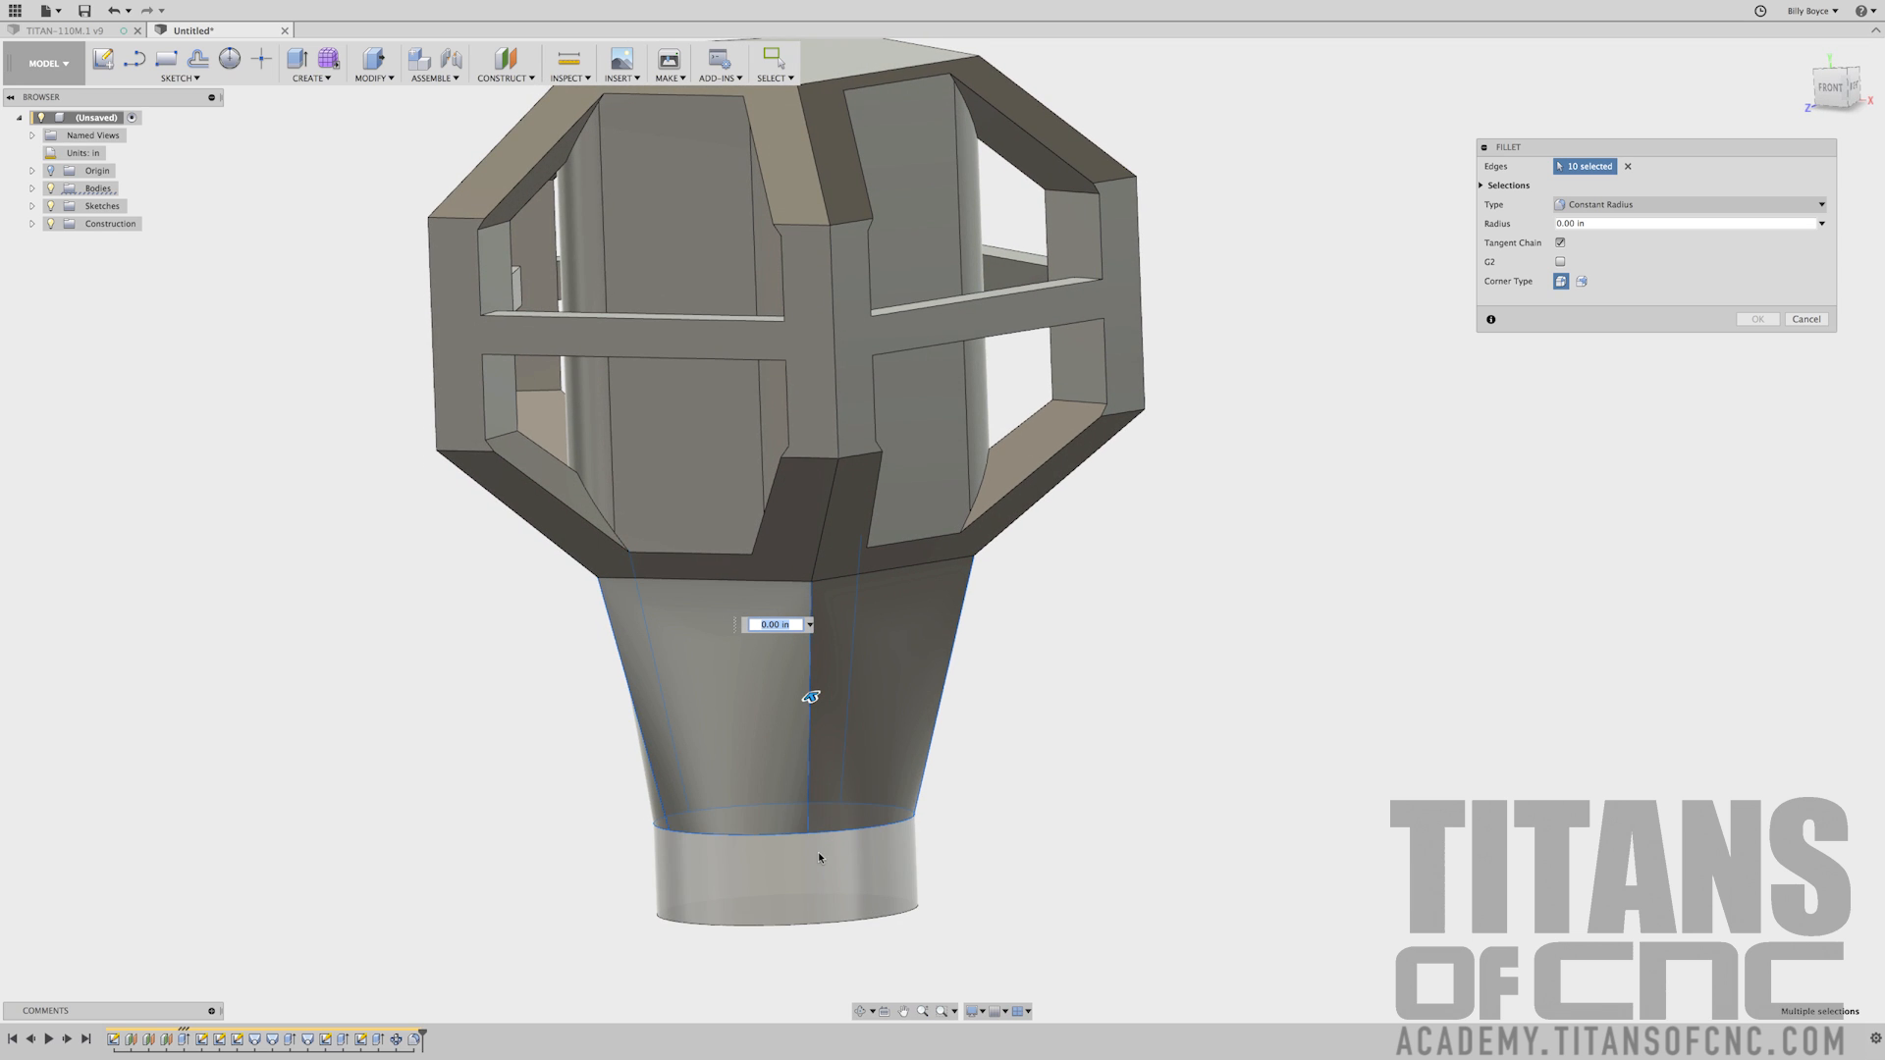
# Add the five edges where the neck meets the underside of the head to the fillet selection
pyautogui.click(836, 580)
pyautogui.keyDown('shift'); pyautogui.moveTo(835, 580); pyautogui.dragTo(708, 596, button='middle'); pyautogui.keyUp('shift')
pyautogui.click(702, 519)
pyautogui.click(701, 516)
pyautogui.click(688, 521)
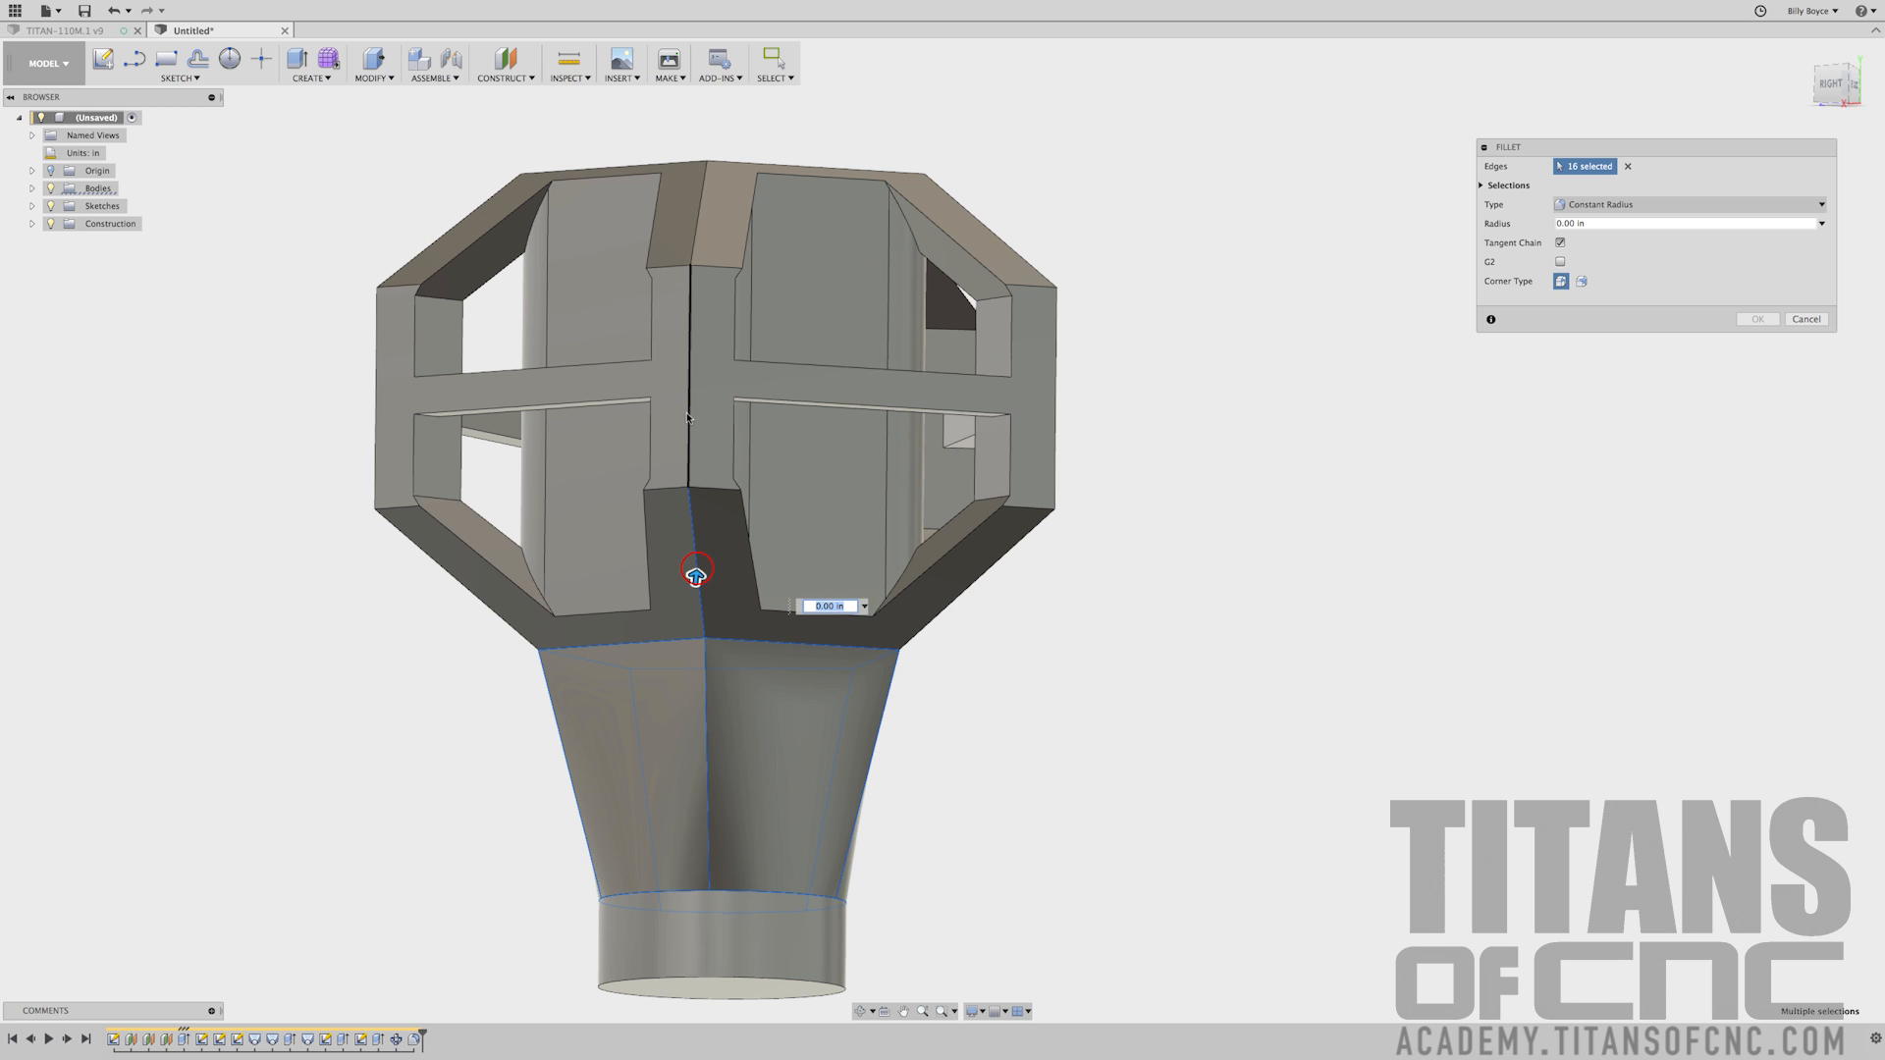
# Add the sloped and vertical outer edges of the first corner posts of the head to the fillet selection
pyautogui.click(696, 573)
pyautogui.click(696, 221)
pyautogui.keyDown('shift'); pyautogui.moveTo(696, 221); pyautogui.dragTo(546, 224, button='middle'); pyautogui.keyUp('shift')
pyautogui.click(895, 224)
pyautogui.click(941, 372)
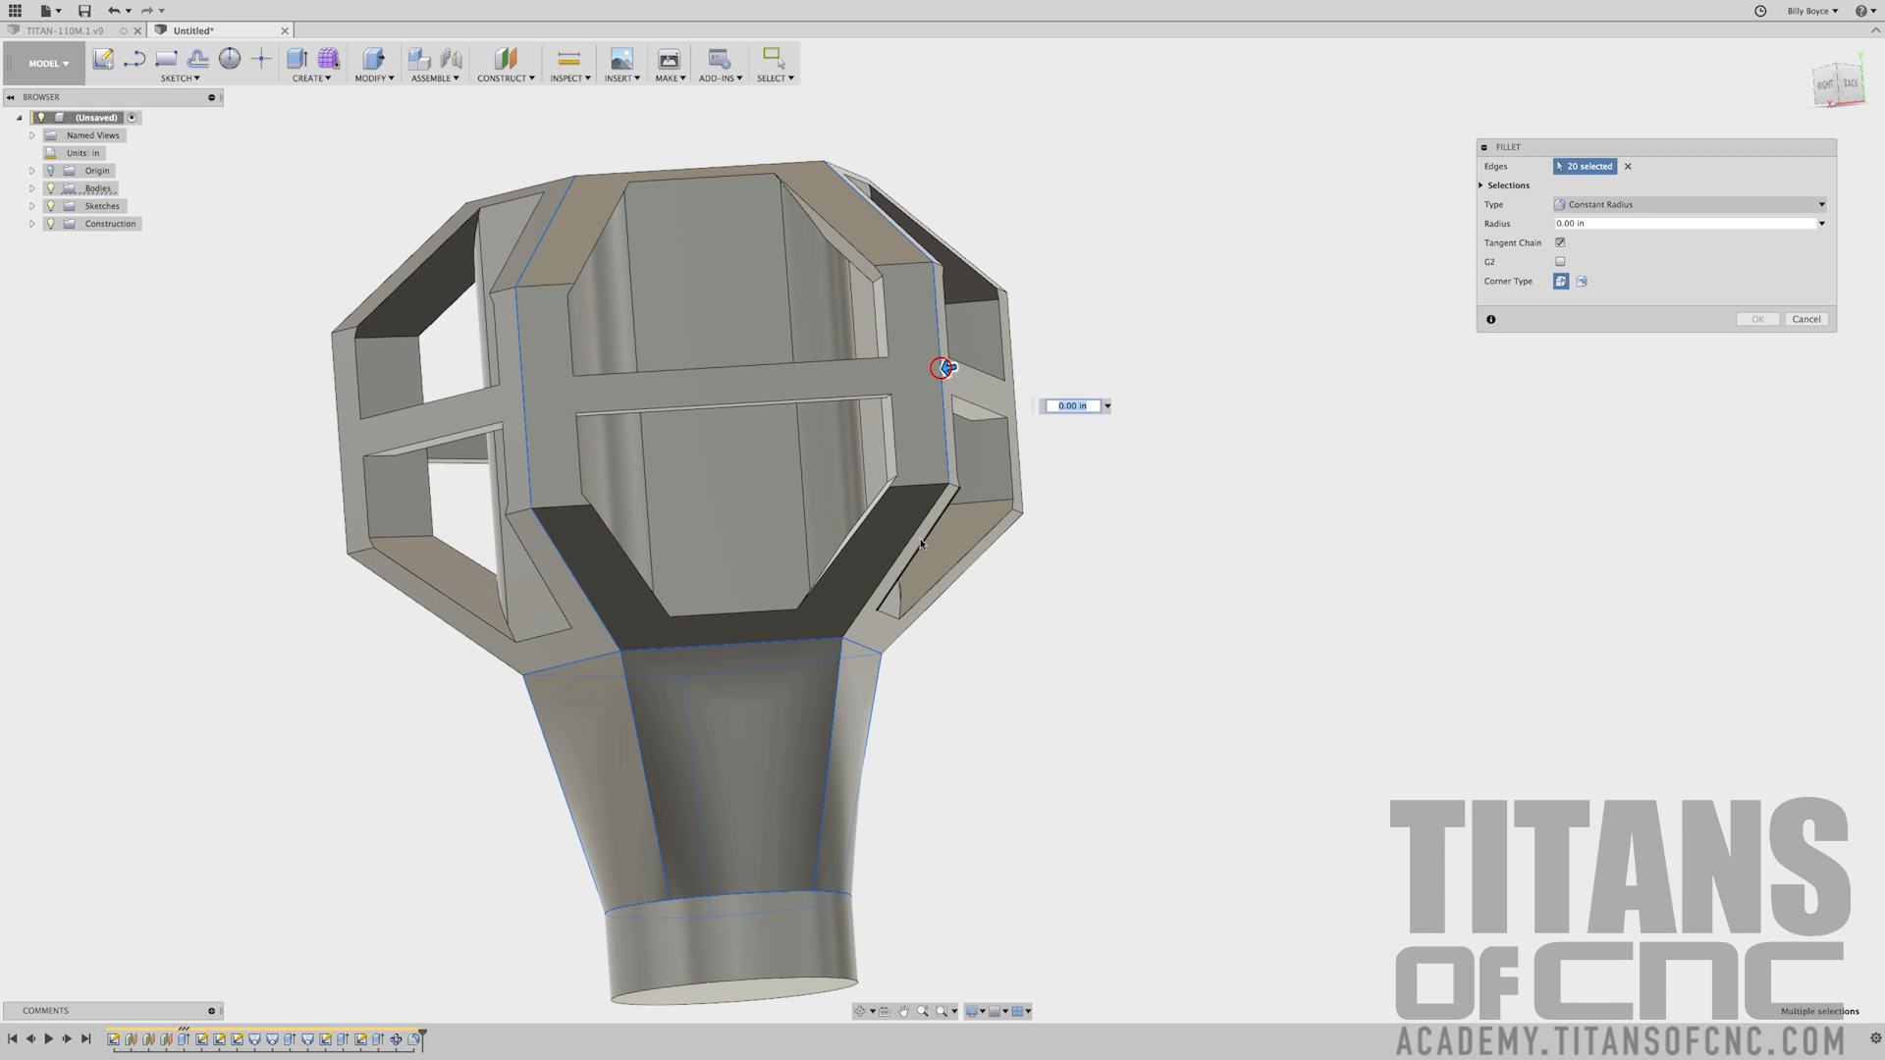
pyautogui.click(910, 537)
# Add the remaining outer corner edges of the head and fillet all selected edges with a 0.3 in radius
pyautogui.keyDown('shift'); pyautogui.moveTo(981, 557); pyautogui.dragTo(678, 388, button='middle'); pyautogui.keyUp('shift')
pyautogui.click(924, 484)
pyautogui.click(702, 407)
pyautogui.click(746, 257)
pyautogui.click(801, 343)
pyautogui.click(859, 556)
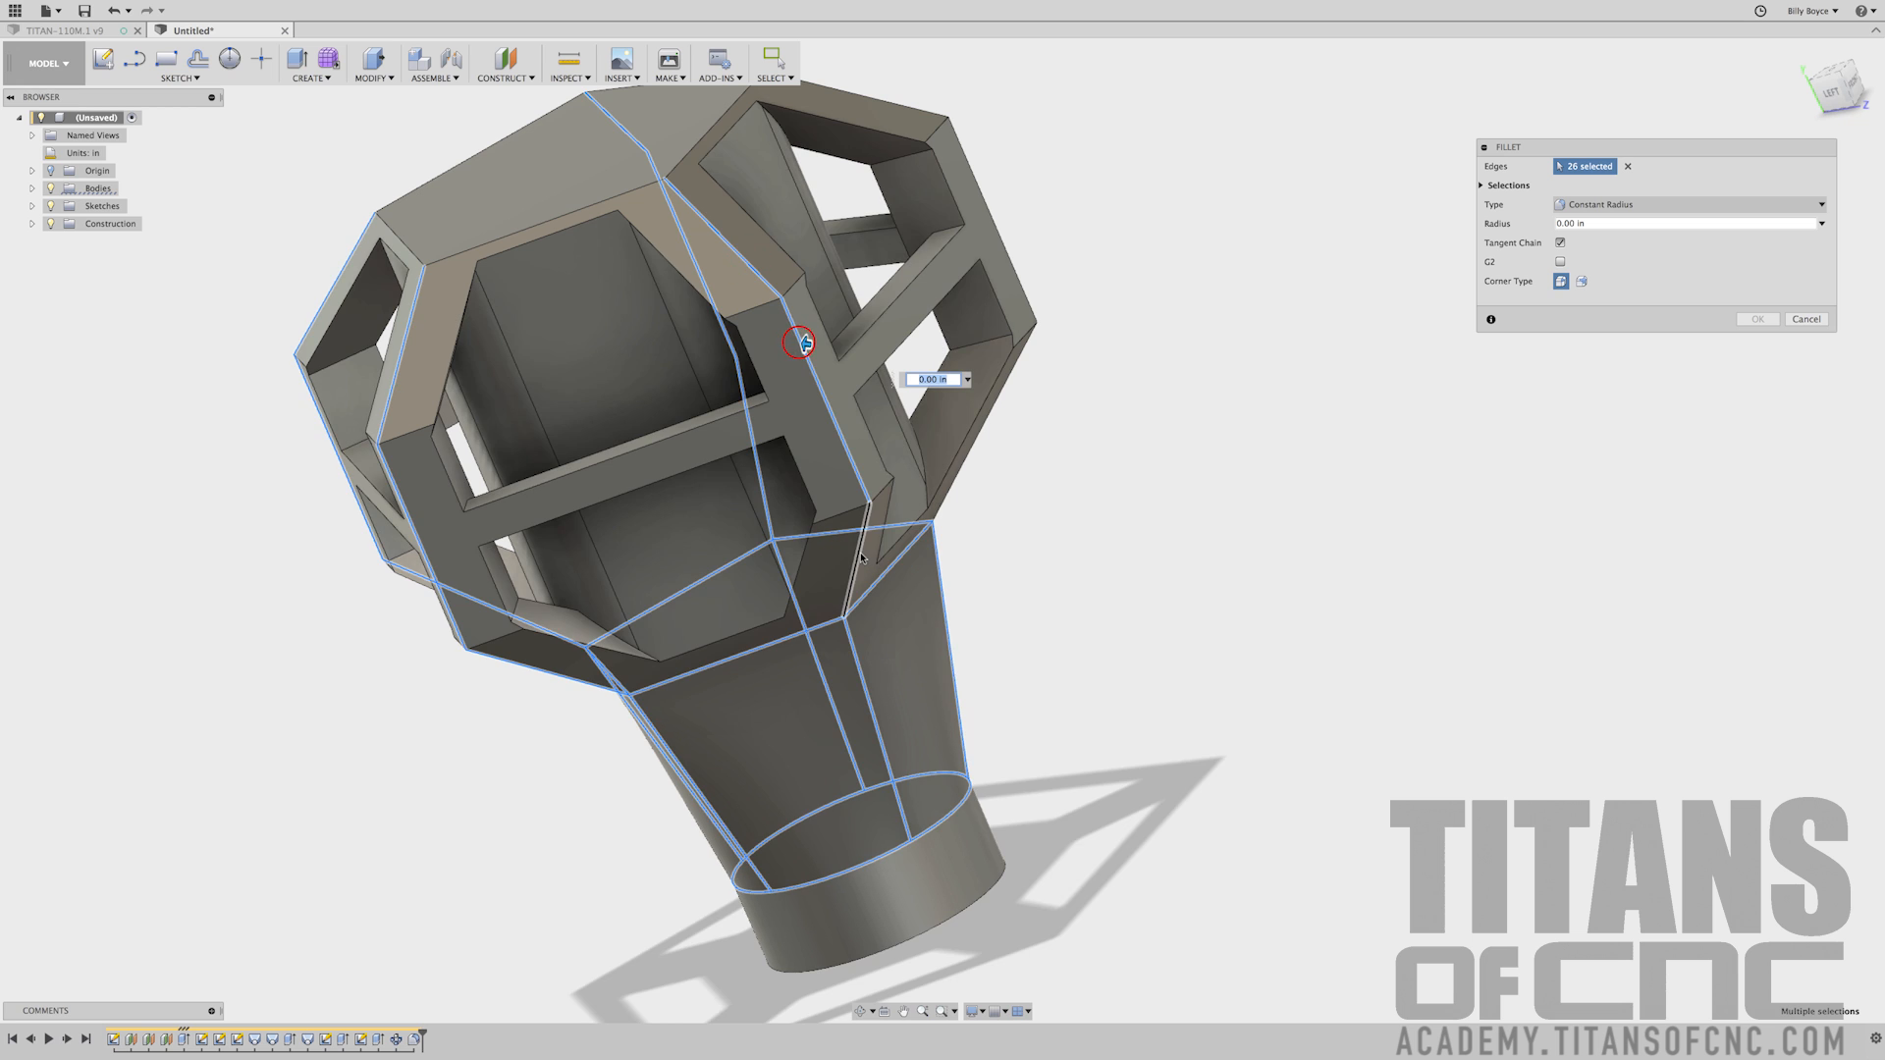
pyautogui.keyDown('shift'); pyautogui.moveTo(1073, 550); pyautogui.dragTo(766, 461, button='middle'); pyautogui.keyUp('shift')
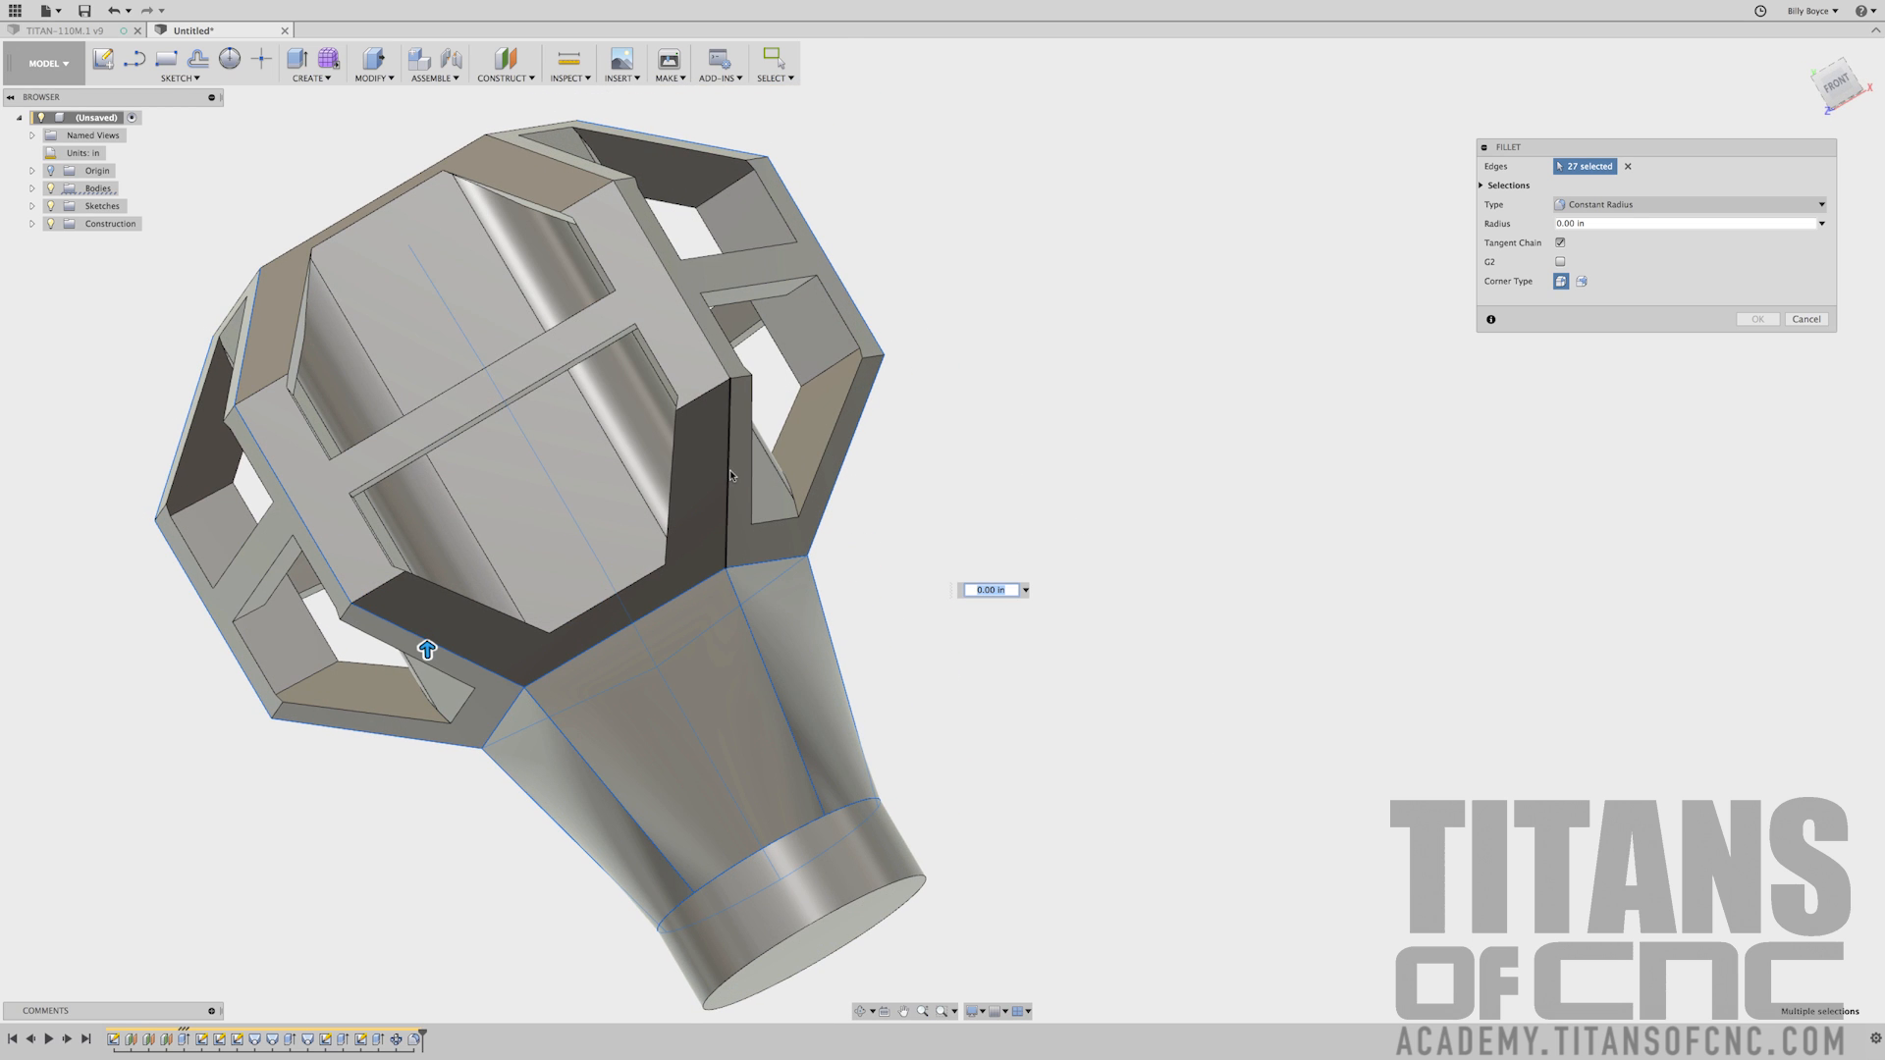
pyautogui.click(732, 475)
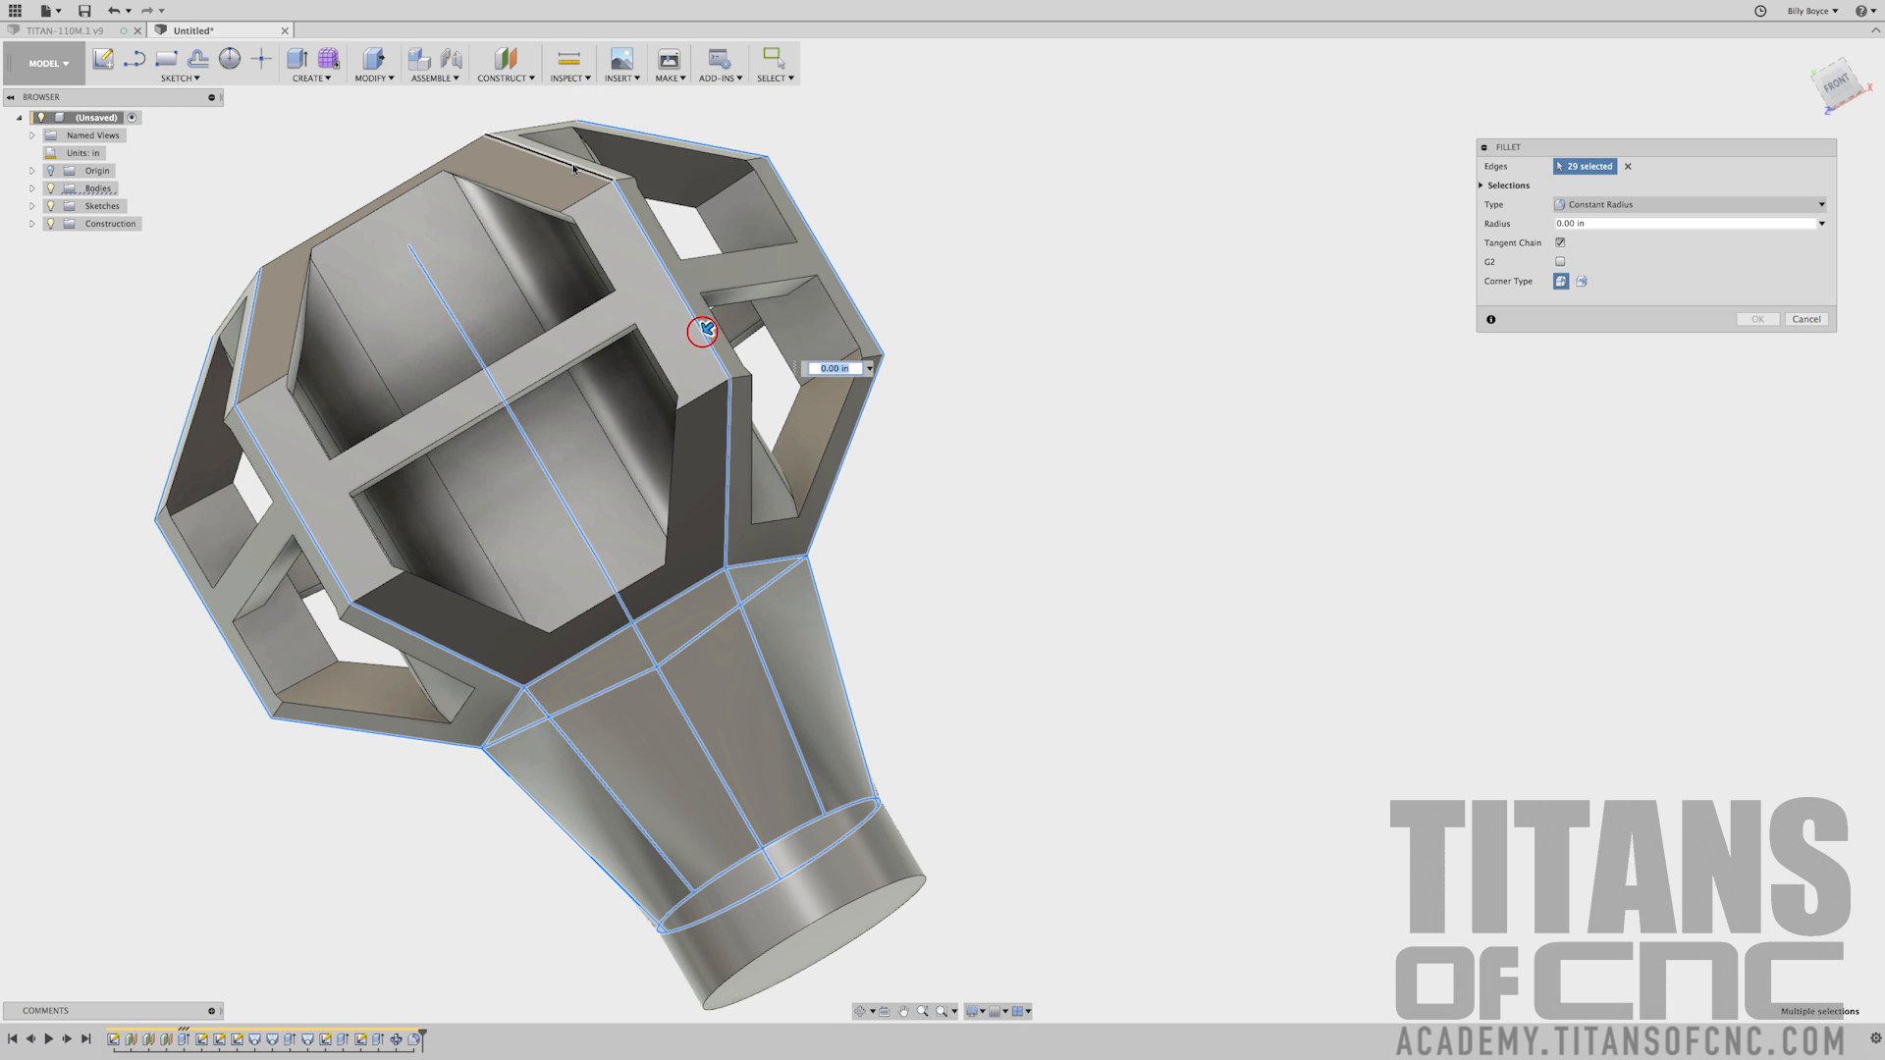
pyautogui.click(617, 175)
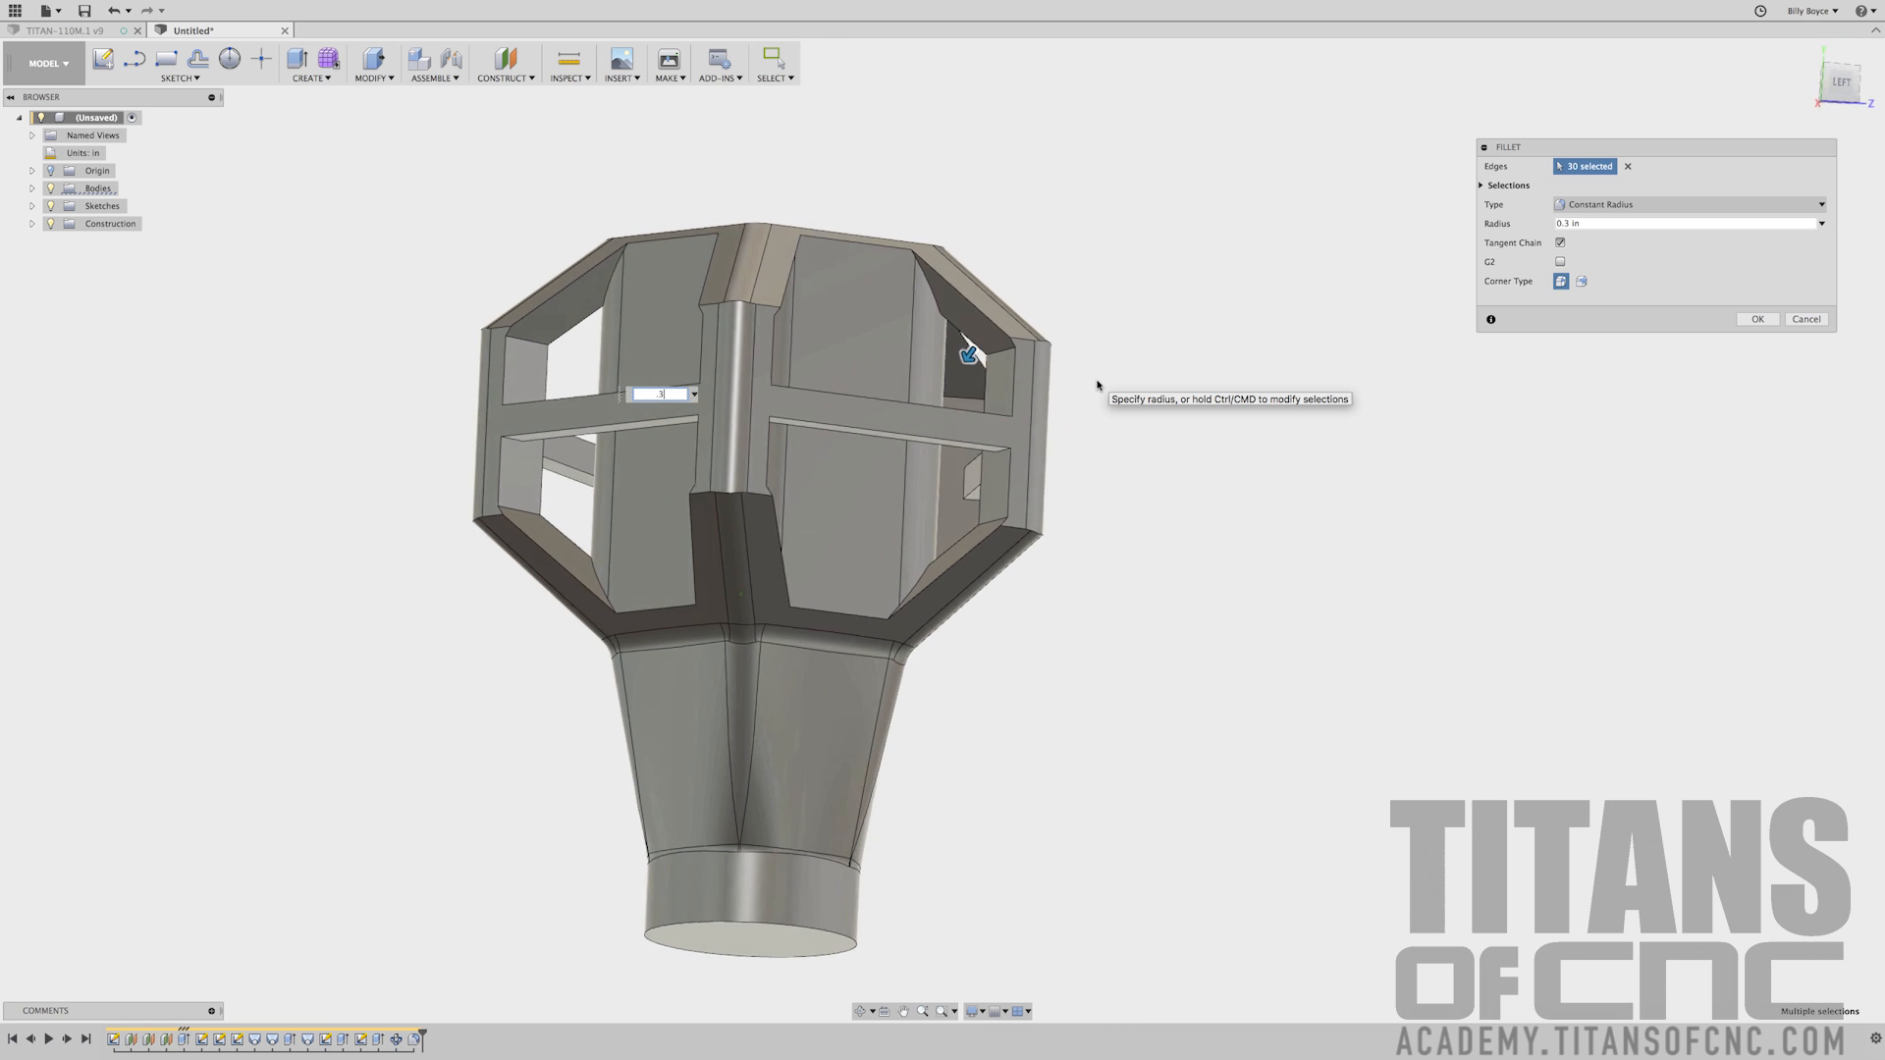
pyautogui.press('Return')
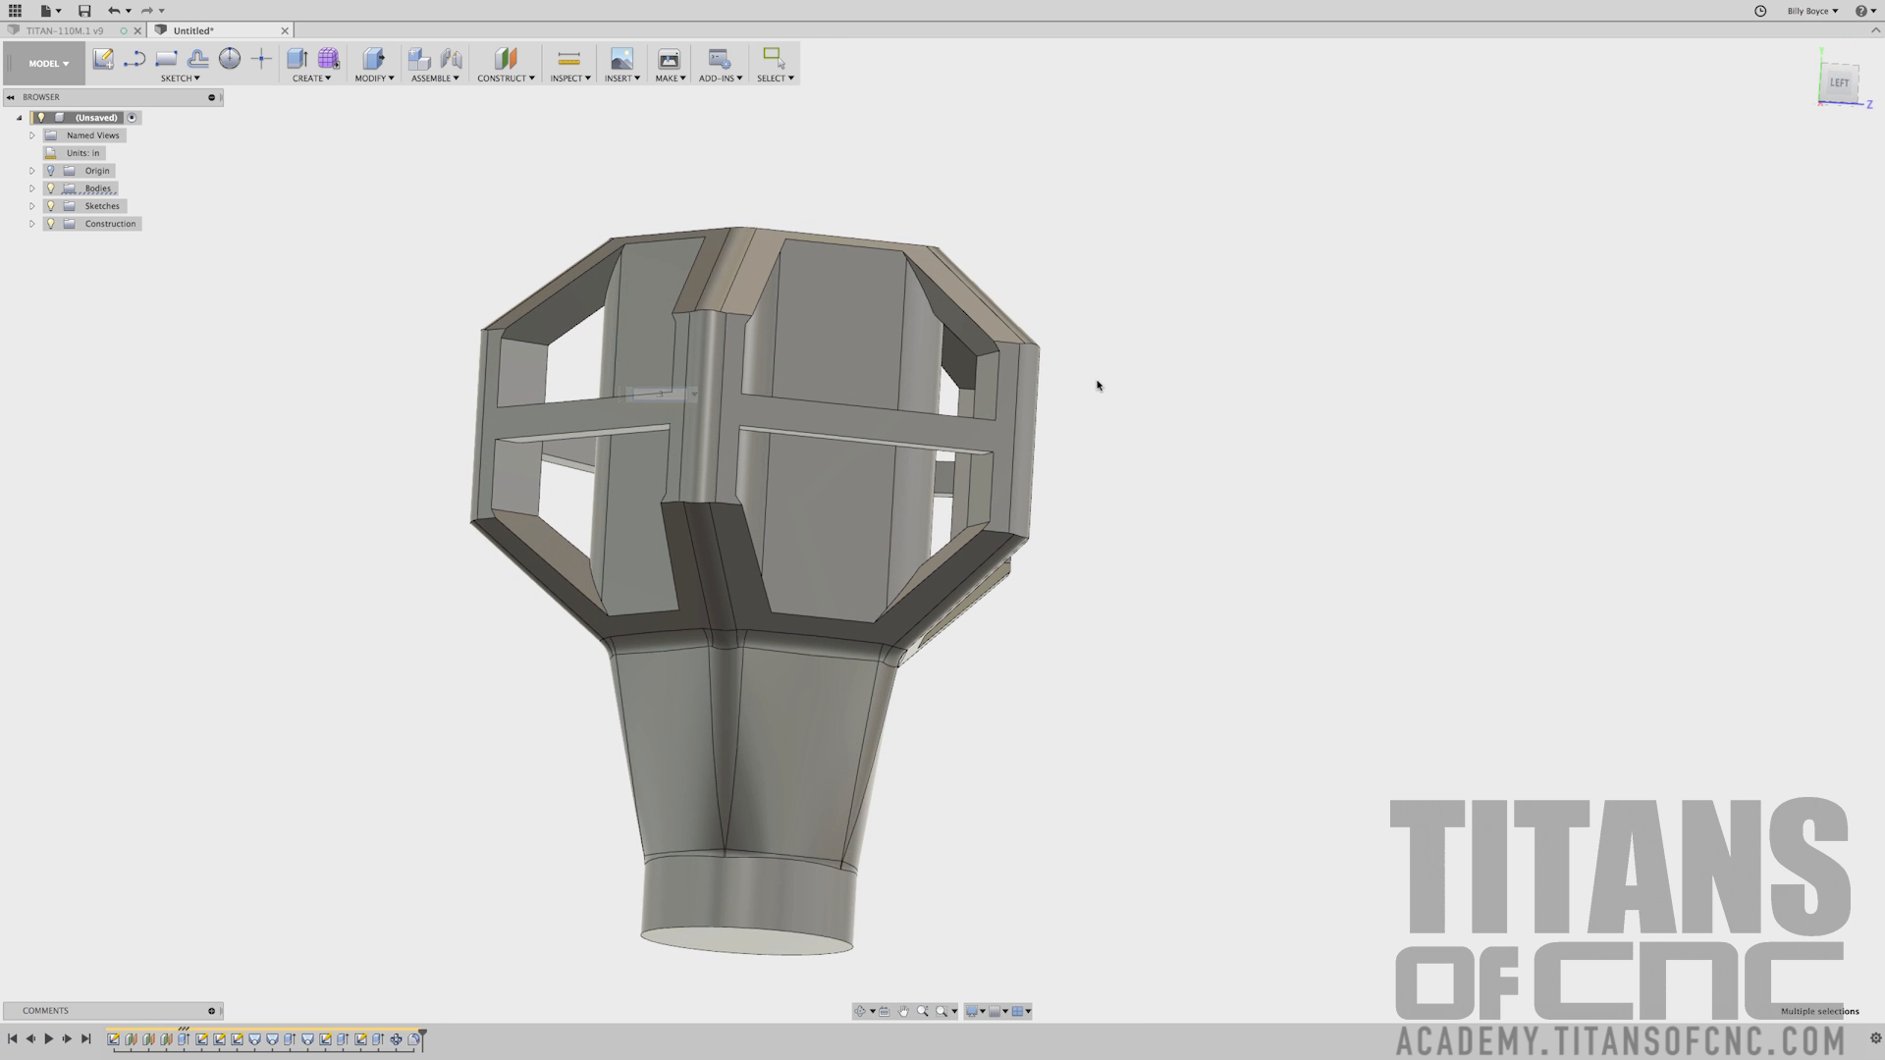
pyautogui.click(1100, 387)
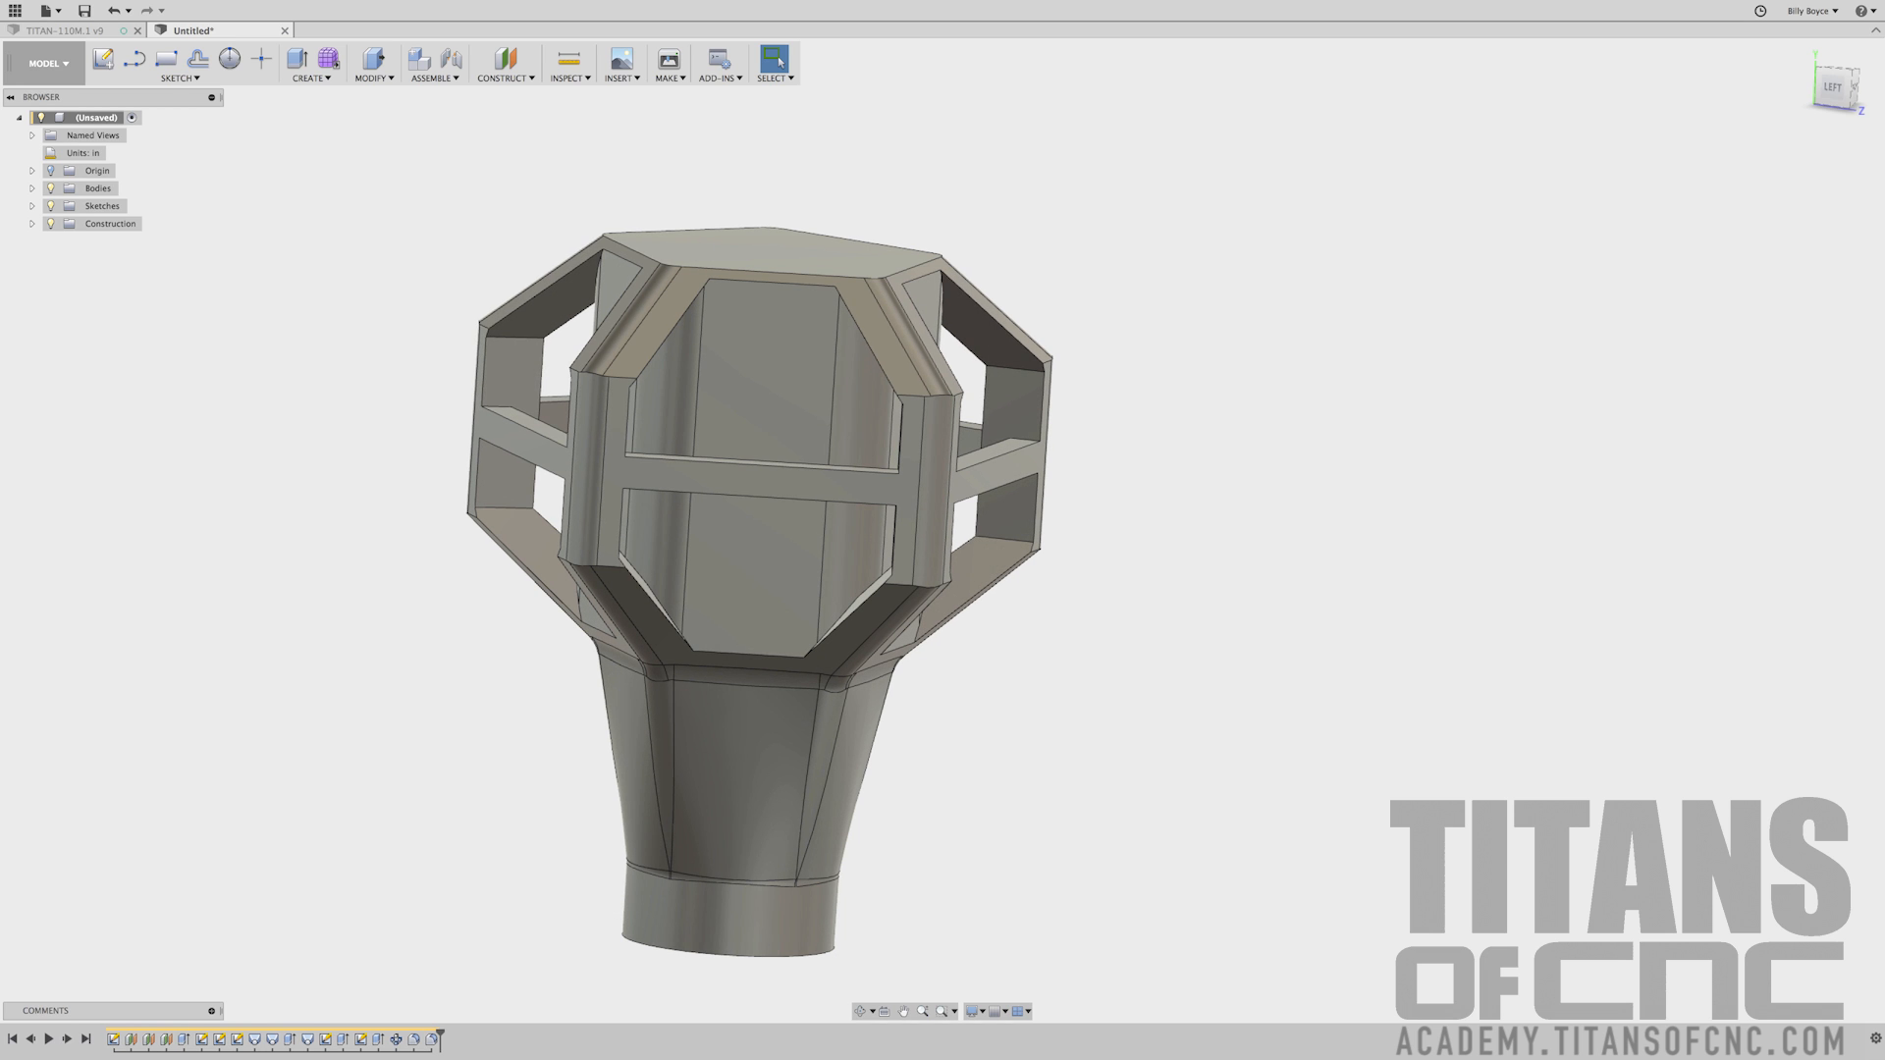
# Start a new constant-radius fillet and select the eight window corner edges in the first side panel of the head
pyautogui.scroll(3, 1041, 501)
pyautogui.keyDown('shift'); pyautogui.moveTo(702, 422); pyautogui.dragTo(933, 687, button='middle'); pyautogui.keyUp('shift')
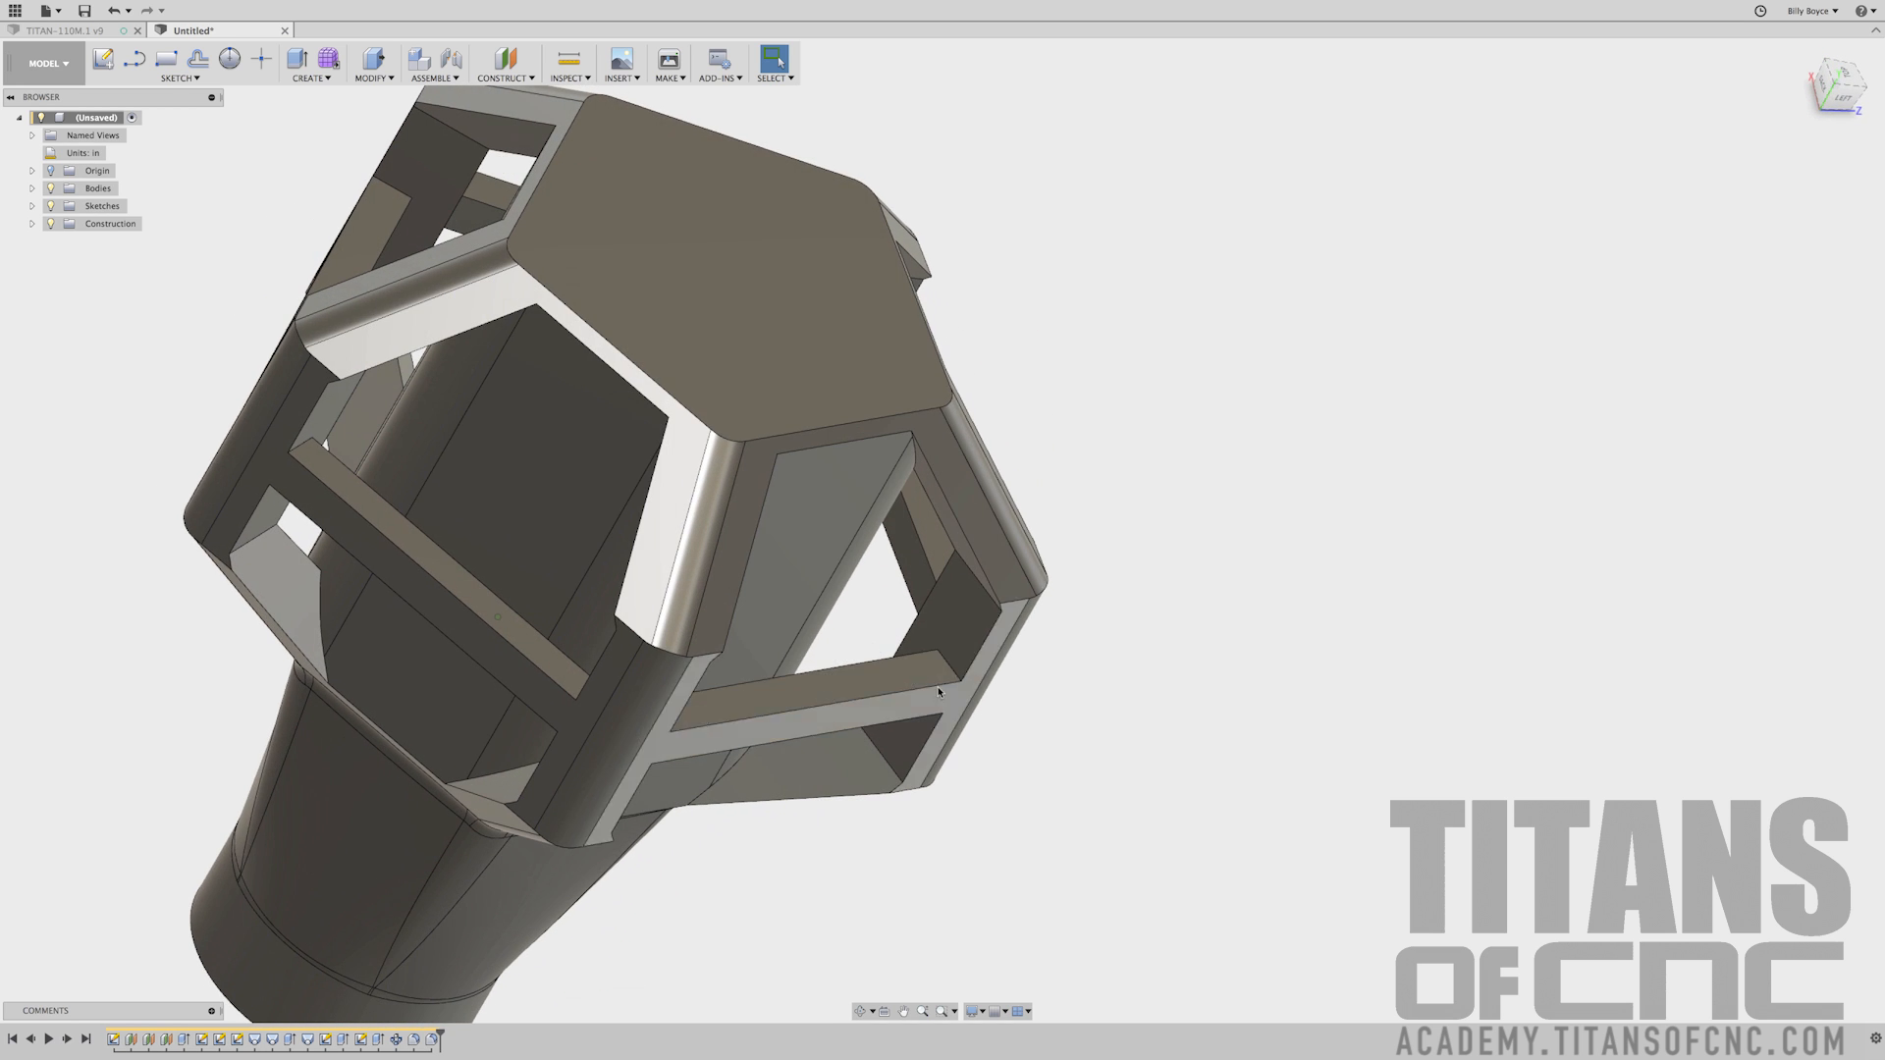
pyautogui.keyDown('shift'); pyautogui.moveTo(1136, 703); pyautogui.dragTo(966, 693, button='middle'); pyautogui.keyUp('shift')
pyautogui.keyDown('shift'); pyautogui.moveTo(1152, 683); pyautogui.dragTo(1139, 672, button='middle'); pyautogui.keyUp('shift')
pyautogui.press('f')
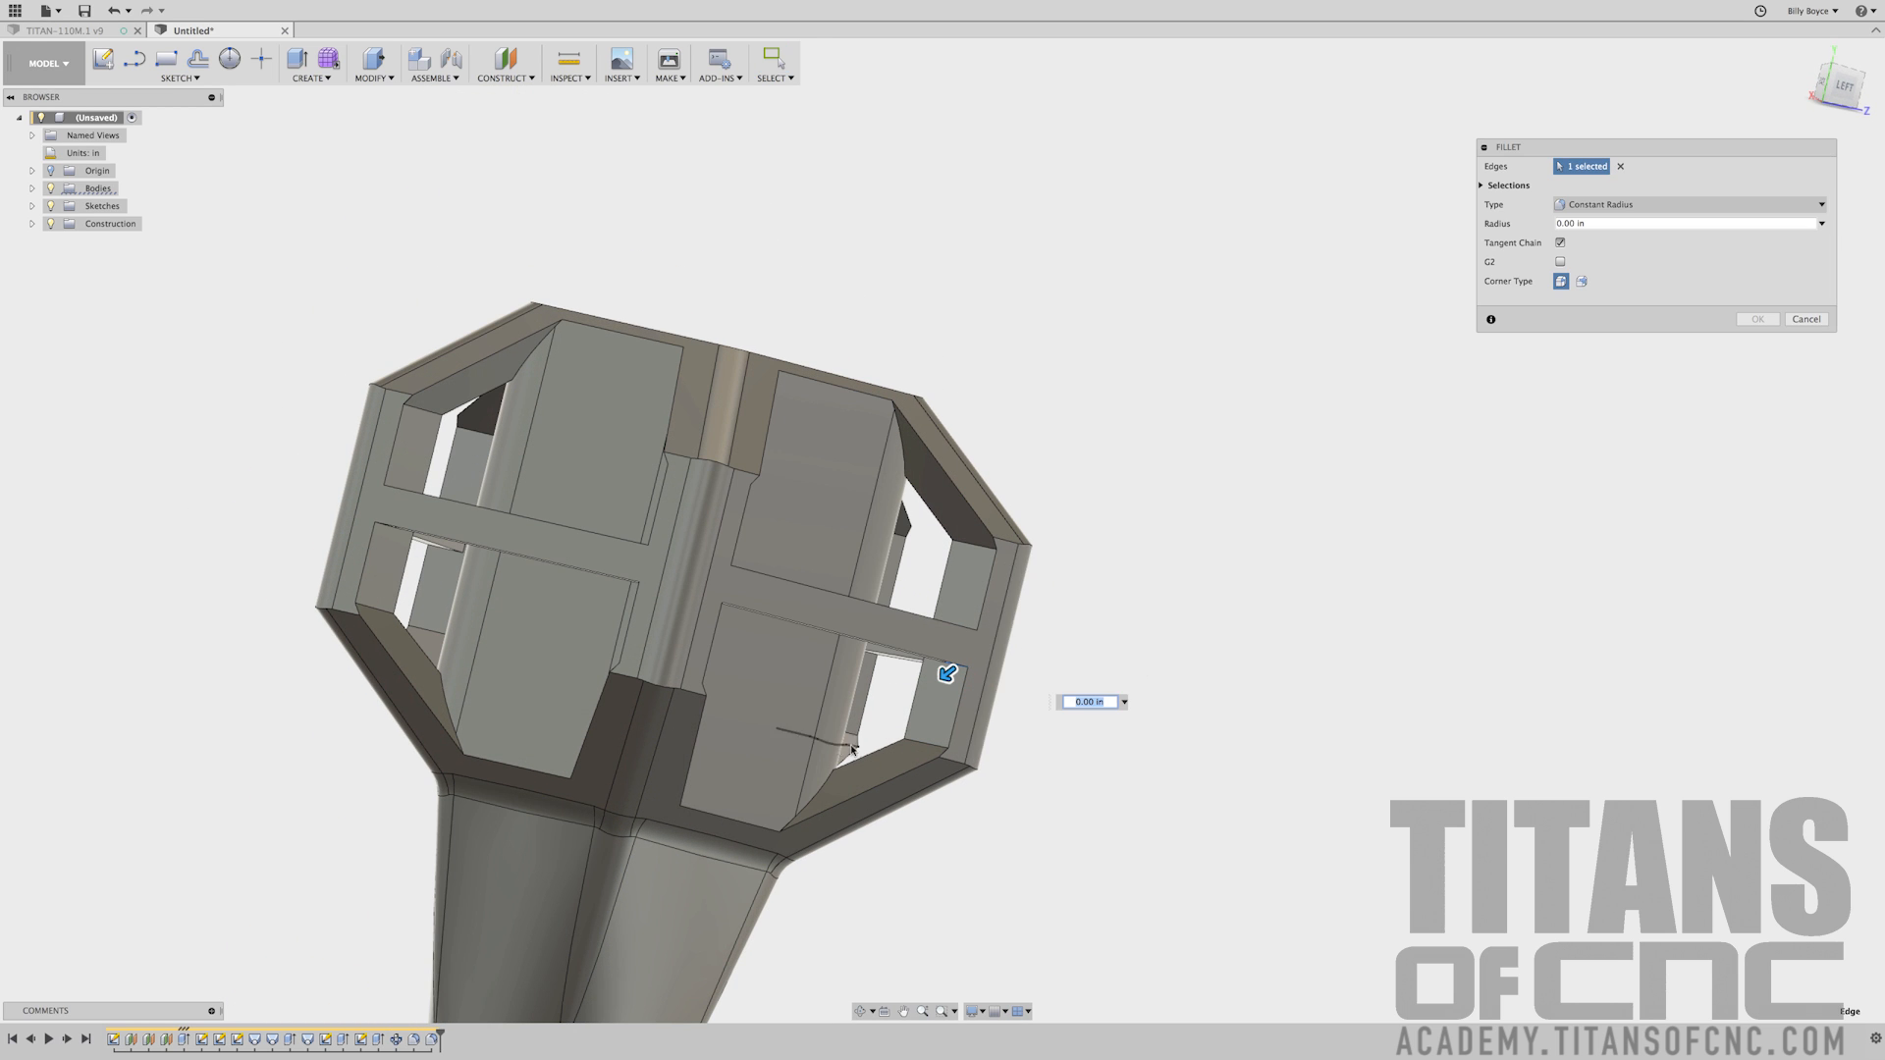
pyautogui.click(925, 745)
pyautogui.keyDown('shift'); pyautogui.moveTo(924, 745); pyautogui.dragTo(974, 639, button='middle'); pyautogui.keyUp('shift')
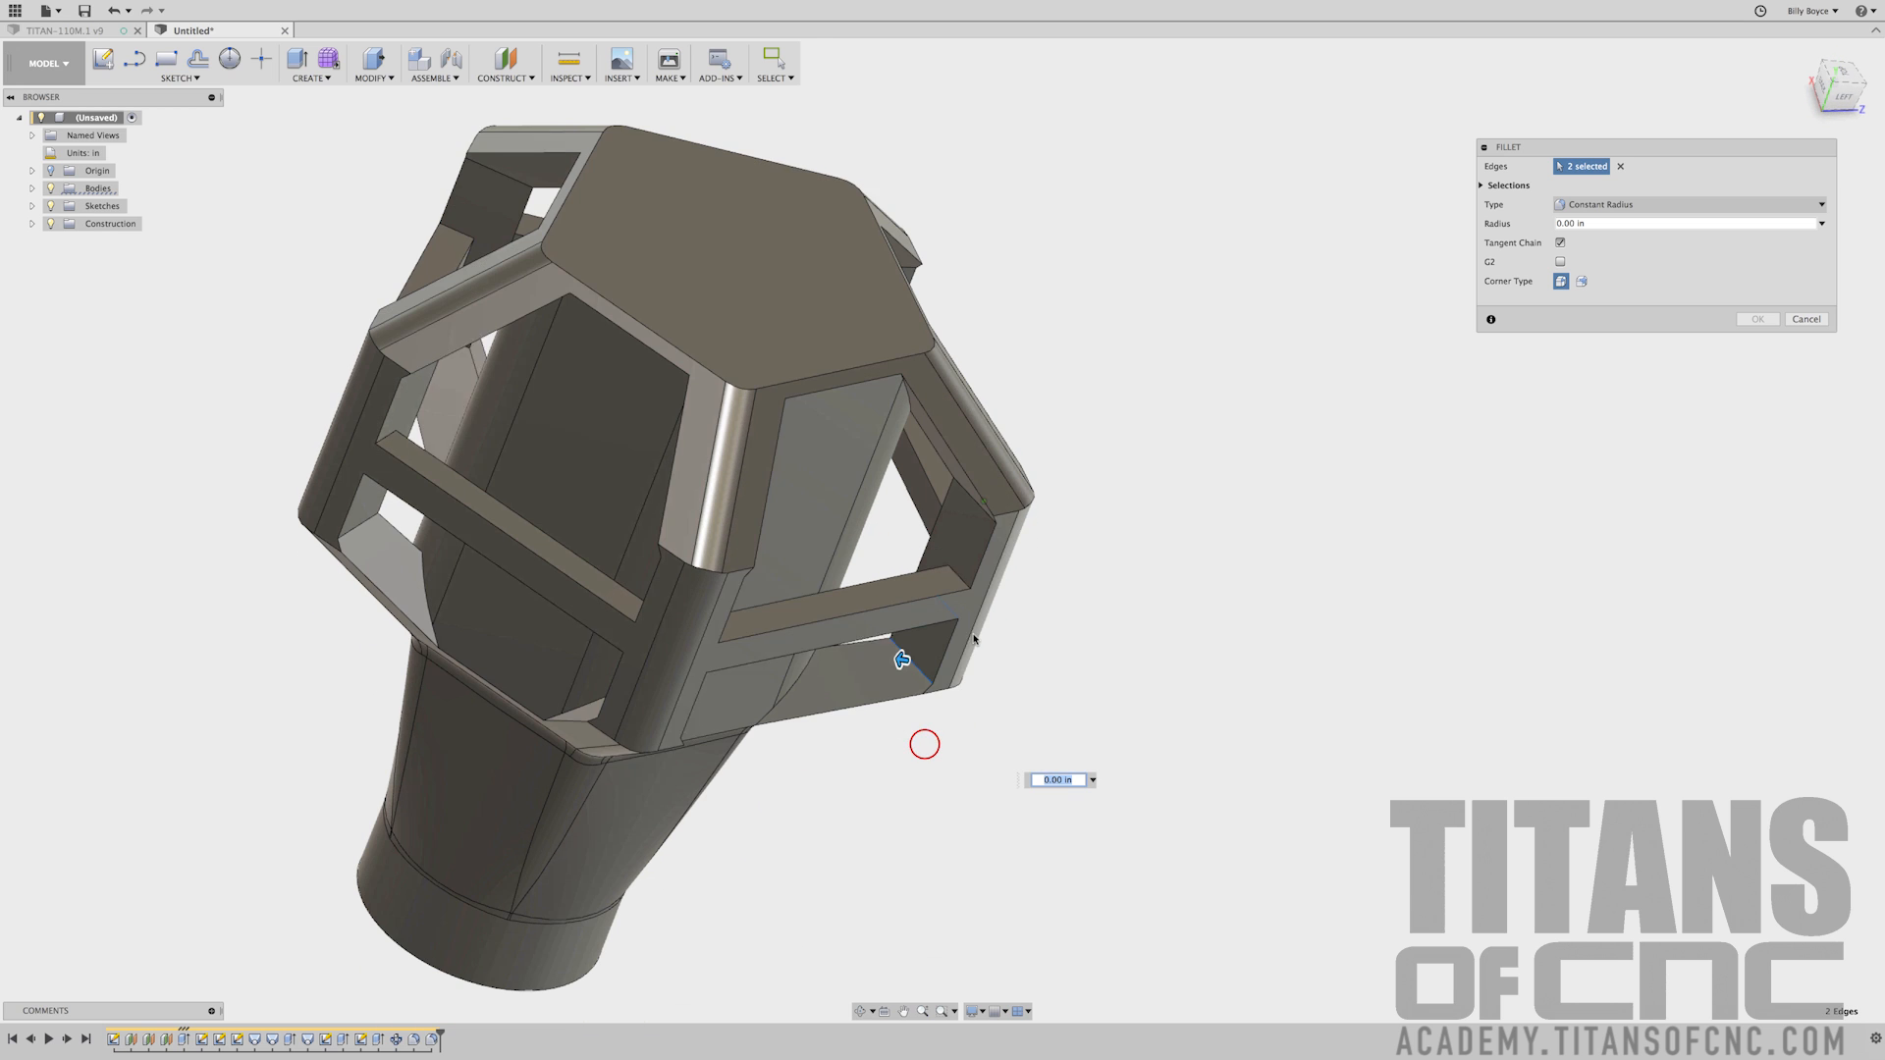
pyautogui.click(960, 571)
pyautogui.moveTo(959, 572)
pyautogui.keyDown('shift'); pyautogui.mouseDown(button='middle')
pyautogui.moveTo(990, 459)
pyautogui.moveTo(884, 491)
pyautogui.moveTo(412, 471)
pyautogui.mouseUp(button='middle'); pyautogui.keyUp('shift')
pyautogui.click(396, 468)
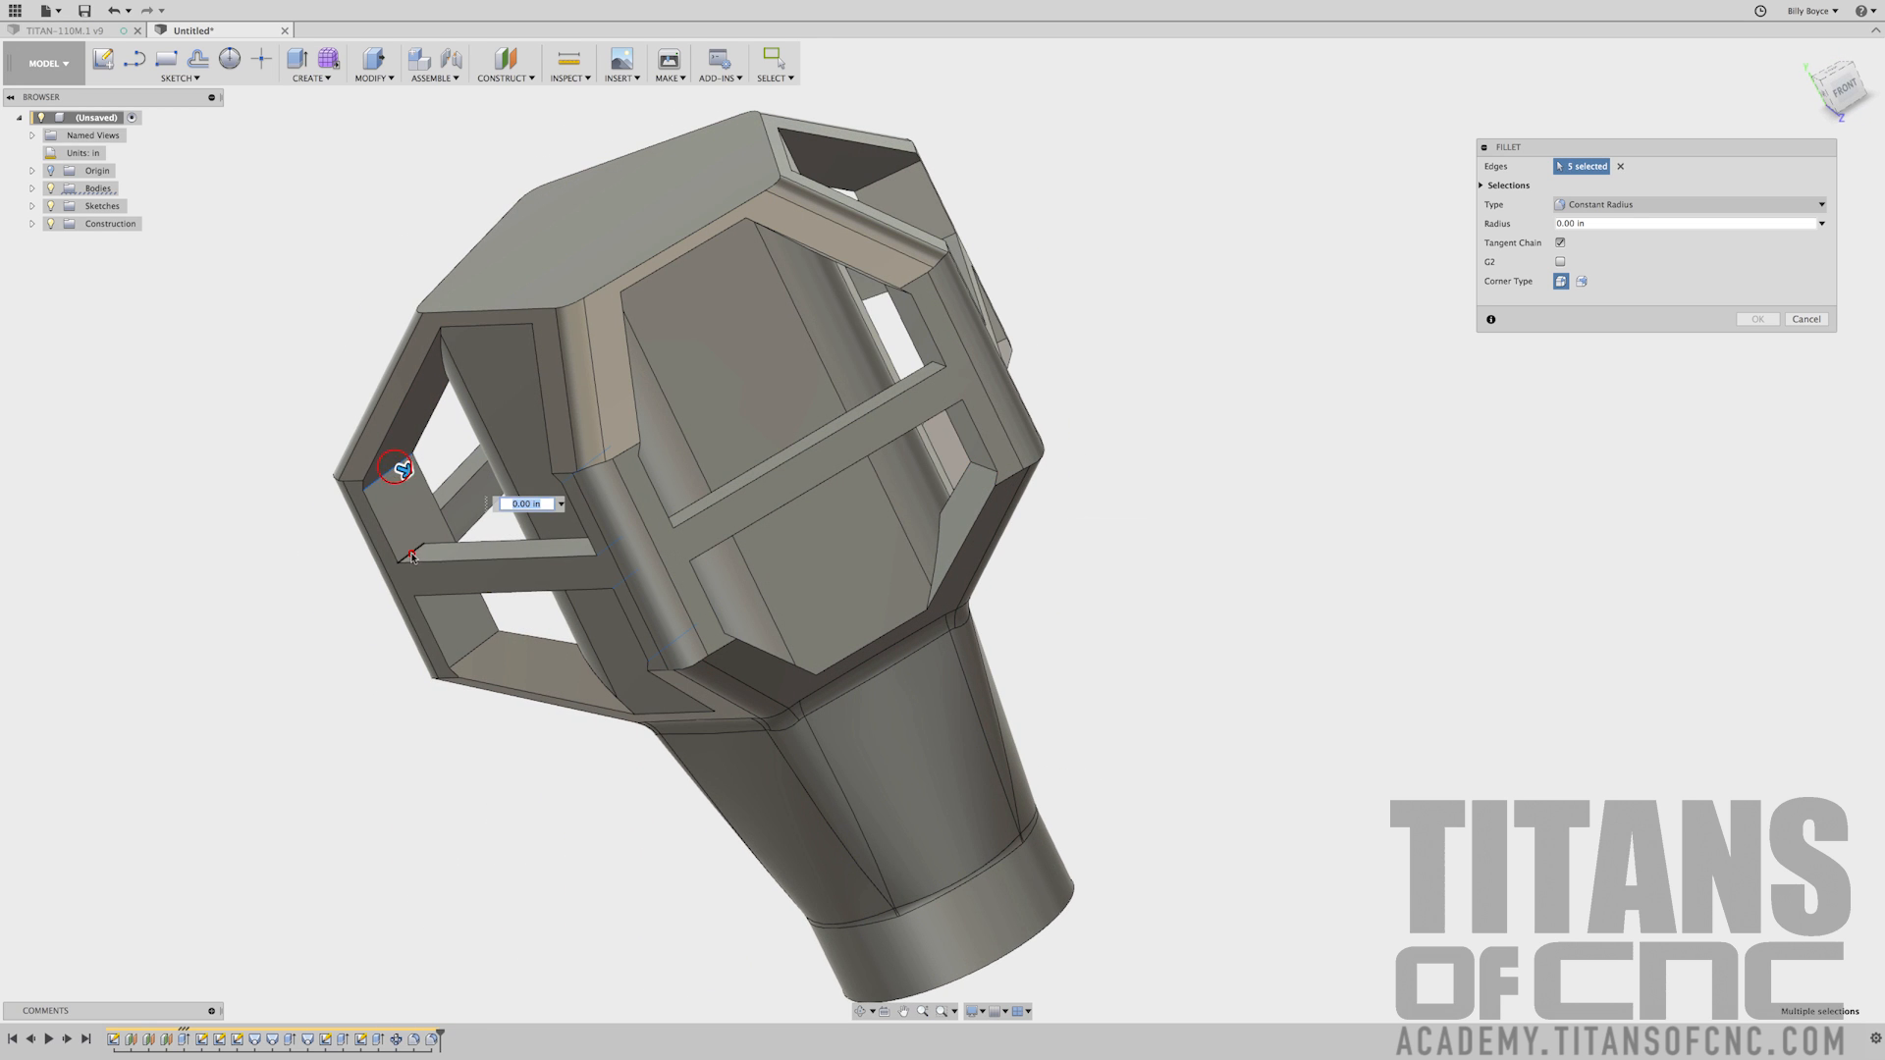
pyautogui.click(412, 556)
pyautogui.click(474, 656)
pyautogui.click(427, 587)
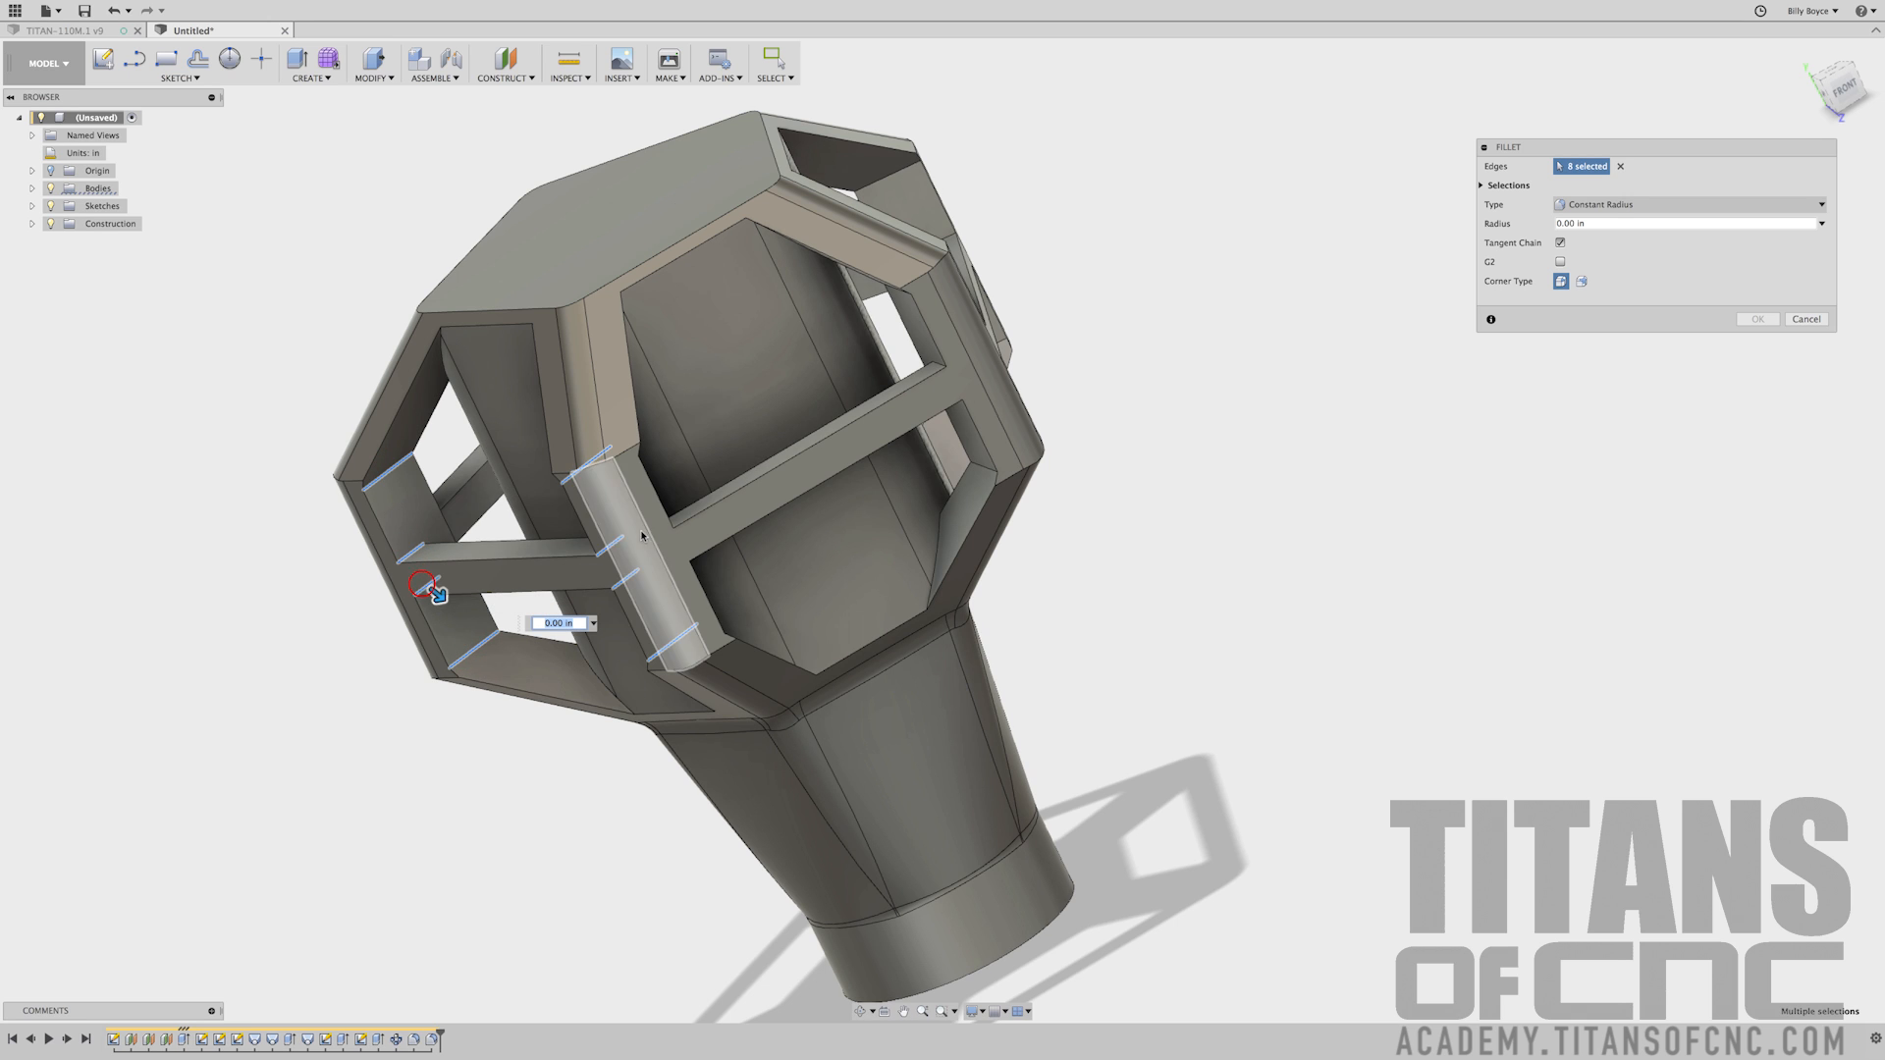
# Add the window corner edges of the second side panel to the fillet selection
pyautogui.click(666, 528)
pyautogui.click(683, 559)
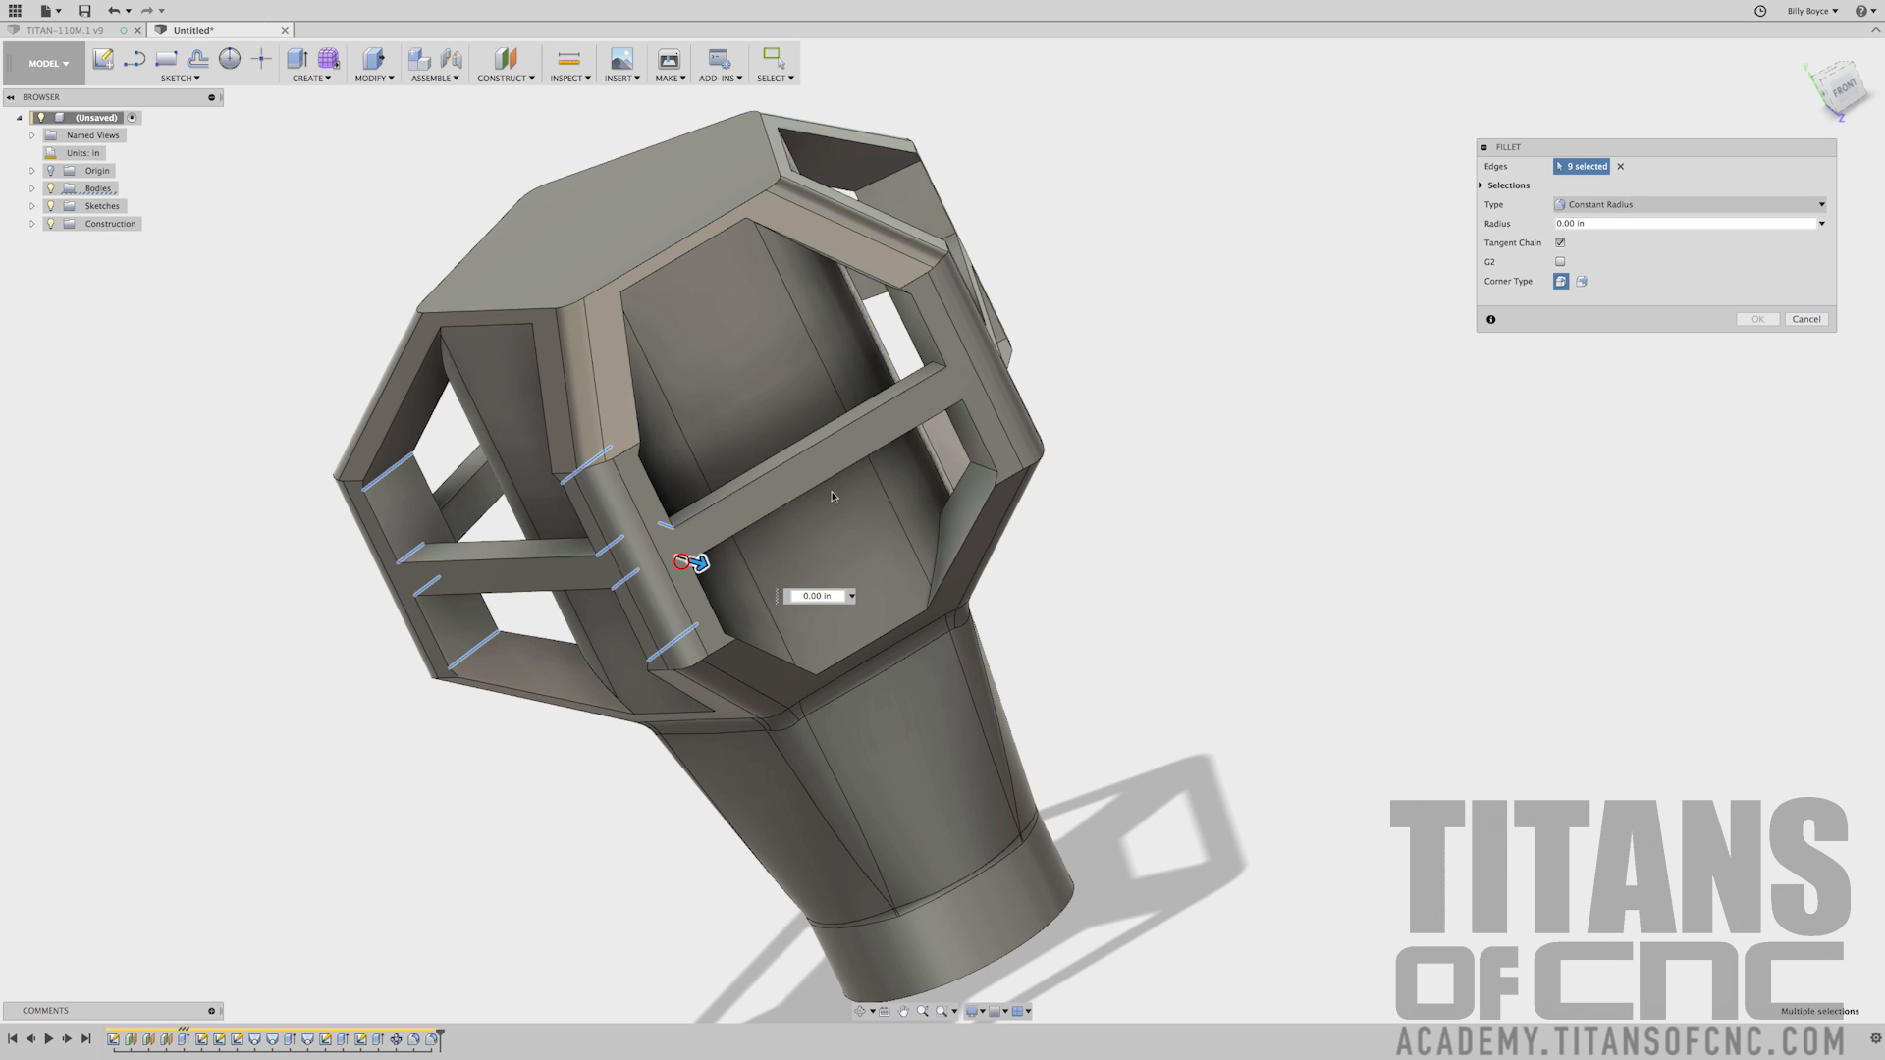
pyautogui.click(953, 394)
pyautogui.click(936, 366)
pyautogui.click(979, 468)
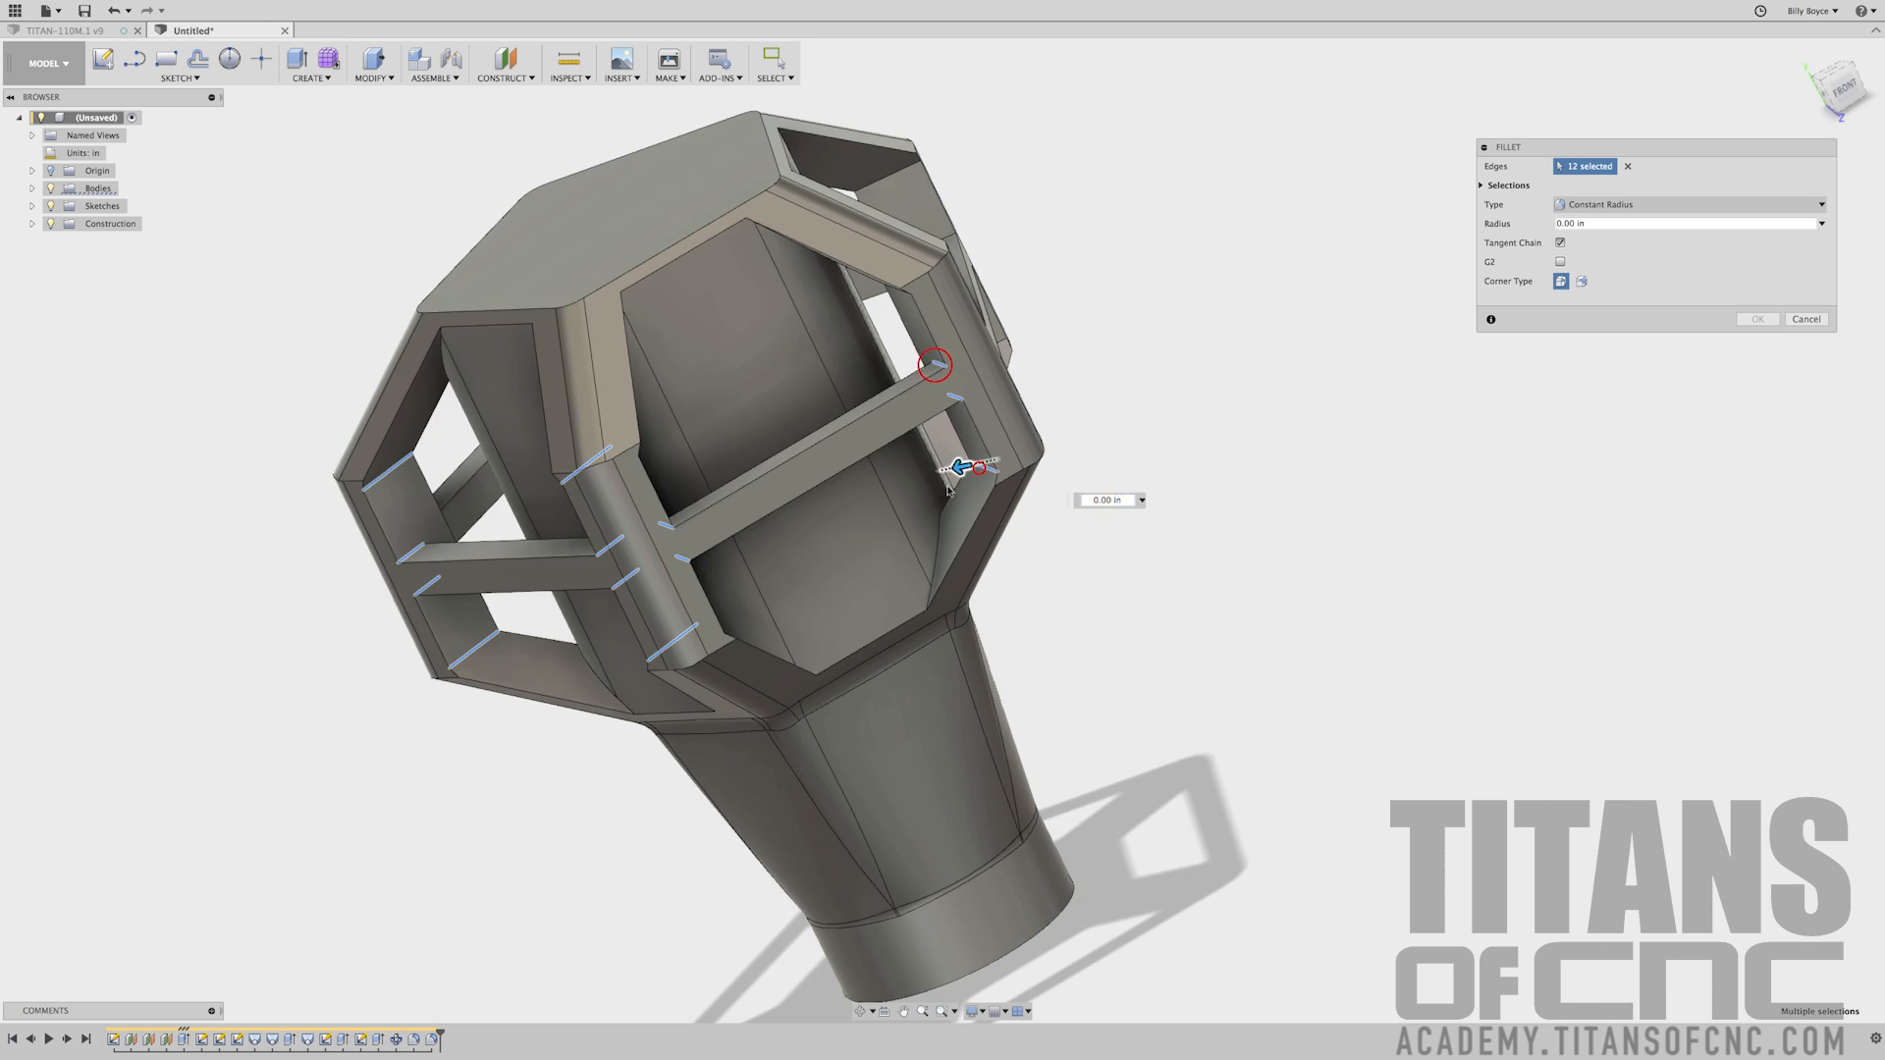
pyautogui.click(486, 681)
pyautogui.click(395, 501)
pyautogui.keyDown('shift'); pyautogui.moveTo(396, 501); pyautogui.dragTo(982, 423, button='middle'); pyautogui.keyUp('shift')
pyautogui.click(1190, 412)
# Add the window corner edges of the third side panel to the fillet selection
pyautogui.keyDown('shift'); pyautogui.moveTo(1329, 486); pyautogui.dragTo(547, 454, button='middle'); pyautogui.keyUp('shift')
pyautogui.click(599, 535)
pyautogui.click(578, 530)
pyautogui.keyDown('shift'); pyautogui.moveTo(577, 530); pyautogui.dragTo(1073, 476, button='middle'); pyautogui.keyUp('shift')
pyautogui.click(607, 605)
pyautogui.click(1050, 506)
pyautogui.click(1083, 419)
pyautogui.click(1071, 422)
pyautogui.click(1077, 345)
# Add the window corner edges of the fourth side panel to the fillet selection
pyautogui.keyDown('shift'); pyautogui.moveTo(1074, 343); pyautogui.dragTo(606, 388, button='middle'); pyautogui.keyUp('shift')
pyautogui.click(617, 374)
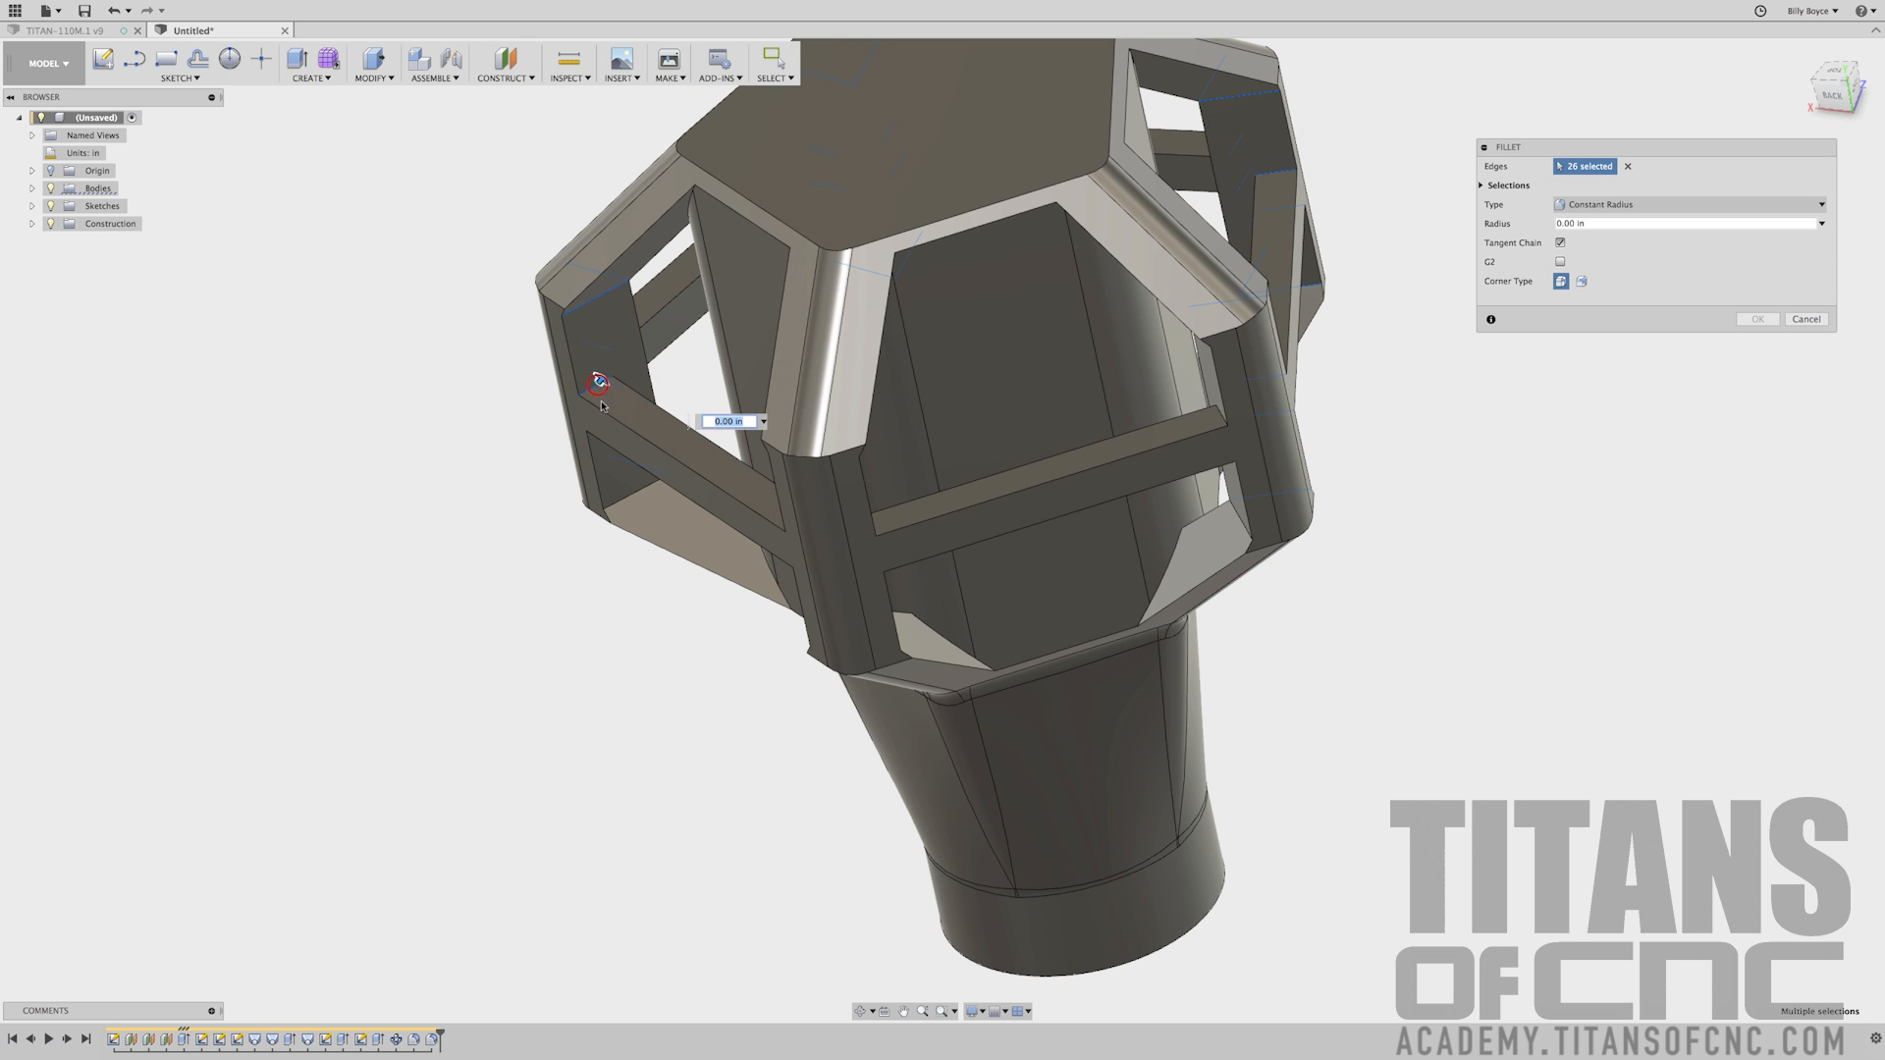
pyautogui.click(601, 423)
pyautogui.keyDown('shift'); pyautogui.moveTo(627, 492); pyautogui.dragTo(1093, 410, button='middle'); pyautogui.keyUp('shift')
pyautogui.click(1077, 518)
pyautogui.click(1100, 426)
pyautogui.click(1104, 399)
pyautogui.click(1091, 410)
pyautogui.click(1108, 323)
# Add the window corner edges of the fifth side panel to the fillet selection
pyautogui.keyDown('shift'); pyautogui.moveTo(1108, 322); pyautogui.dragTo(550, 319, button='middle'); pyautogui.keyUp('shift')
pyautogui.click(523, 286)
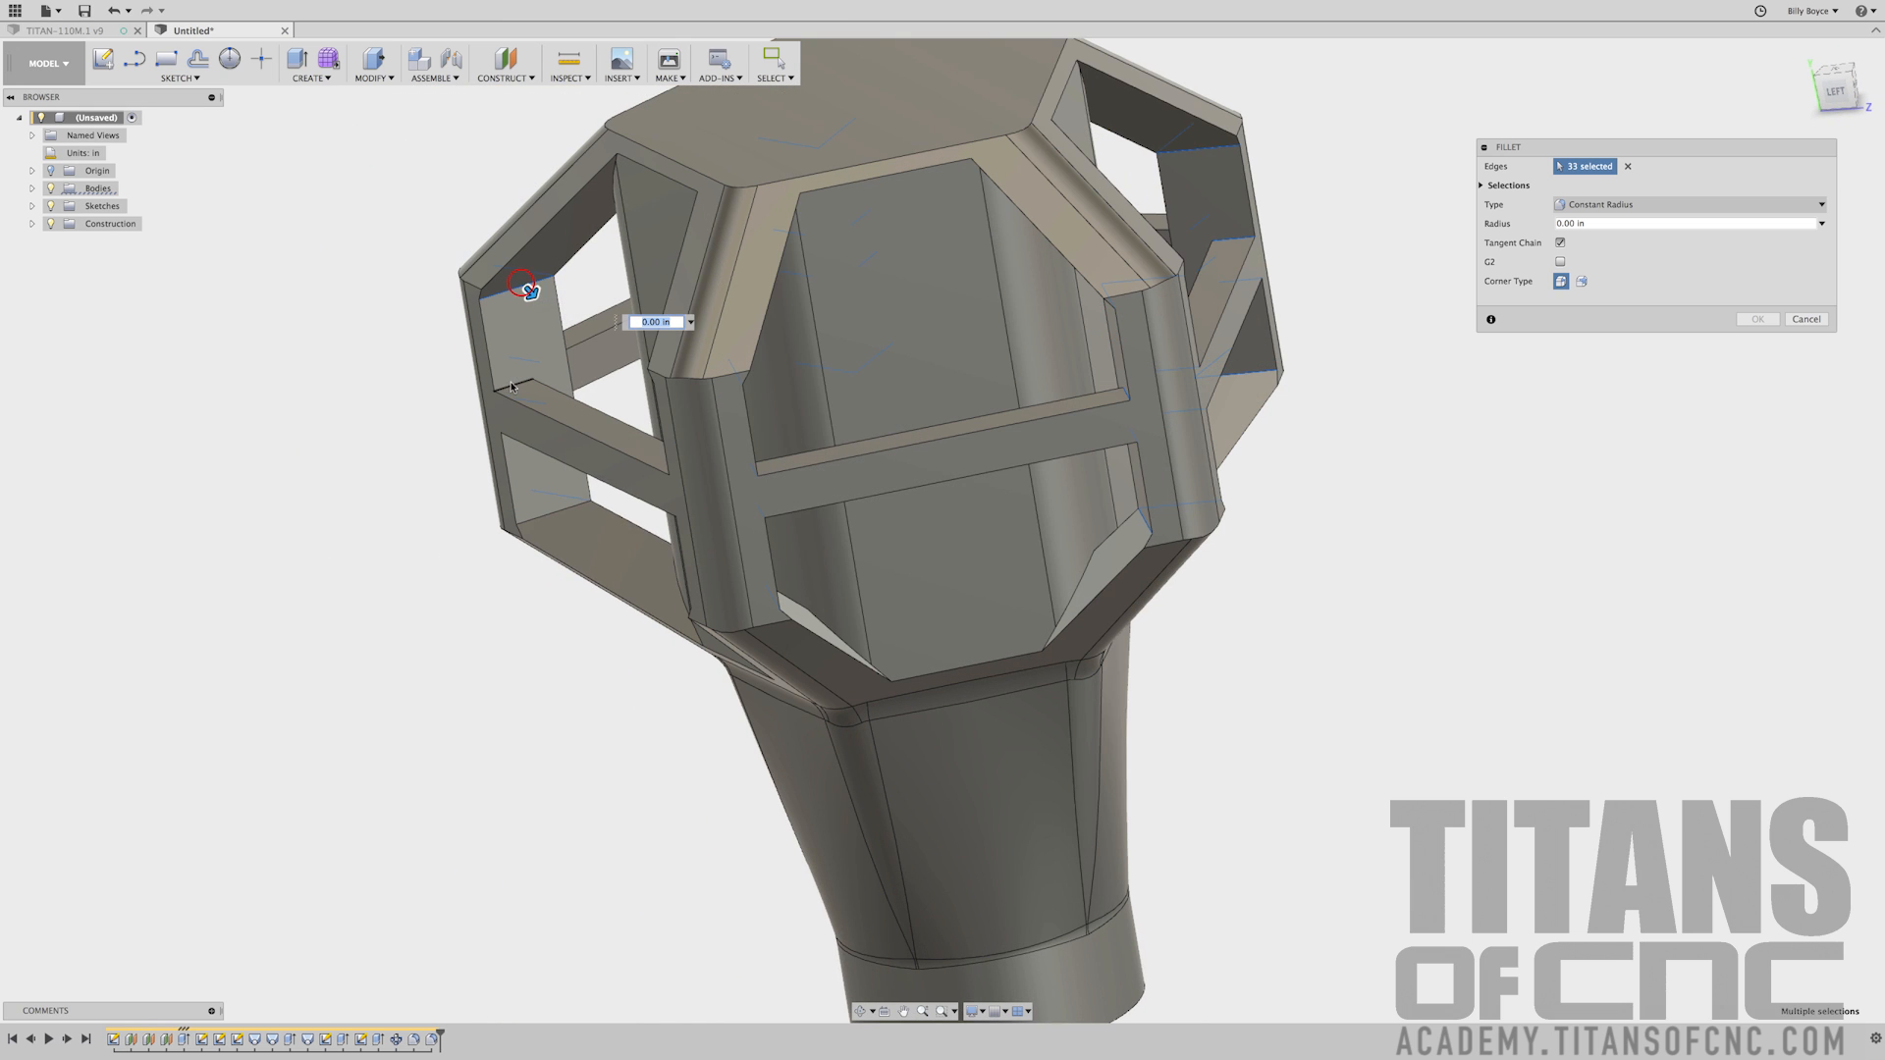
pyautogui.click(509, 385)
pyautogui.click(511, 429)
pyautogui.click(543, 517)
pyautogui.keyDown('shift'); pyautogui.moveTo(624, 531); pyautogui.dragTo(968, 512, button='middle'); pyautogui.keyUp('shift')
pyautogui.click(954, 597)
pyautogui.click(993, 468)
pyautogui.click(968, 514)
pyautogui.click(991, 423)
# Set the radius of the window corner fillets to 0.325 in and apply them
pyautogui.keyDown('shift'); pyautogui.moveTo(1093, 473); pyautogui.dragTo(1307, 460, button='middle'); pyautogui.keyUp('shift')
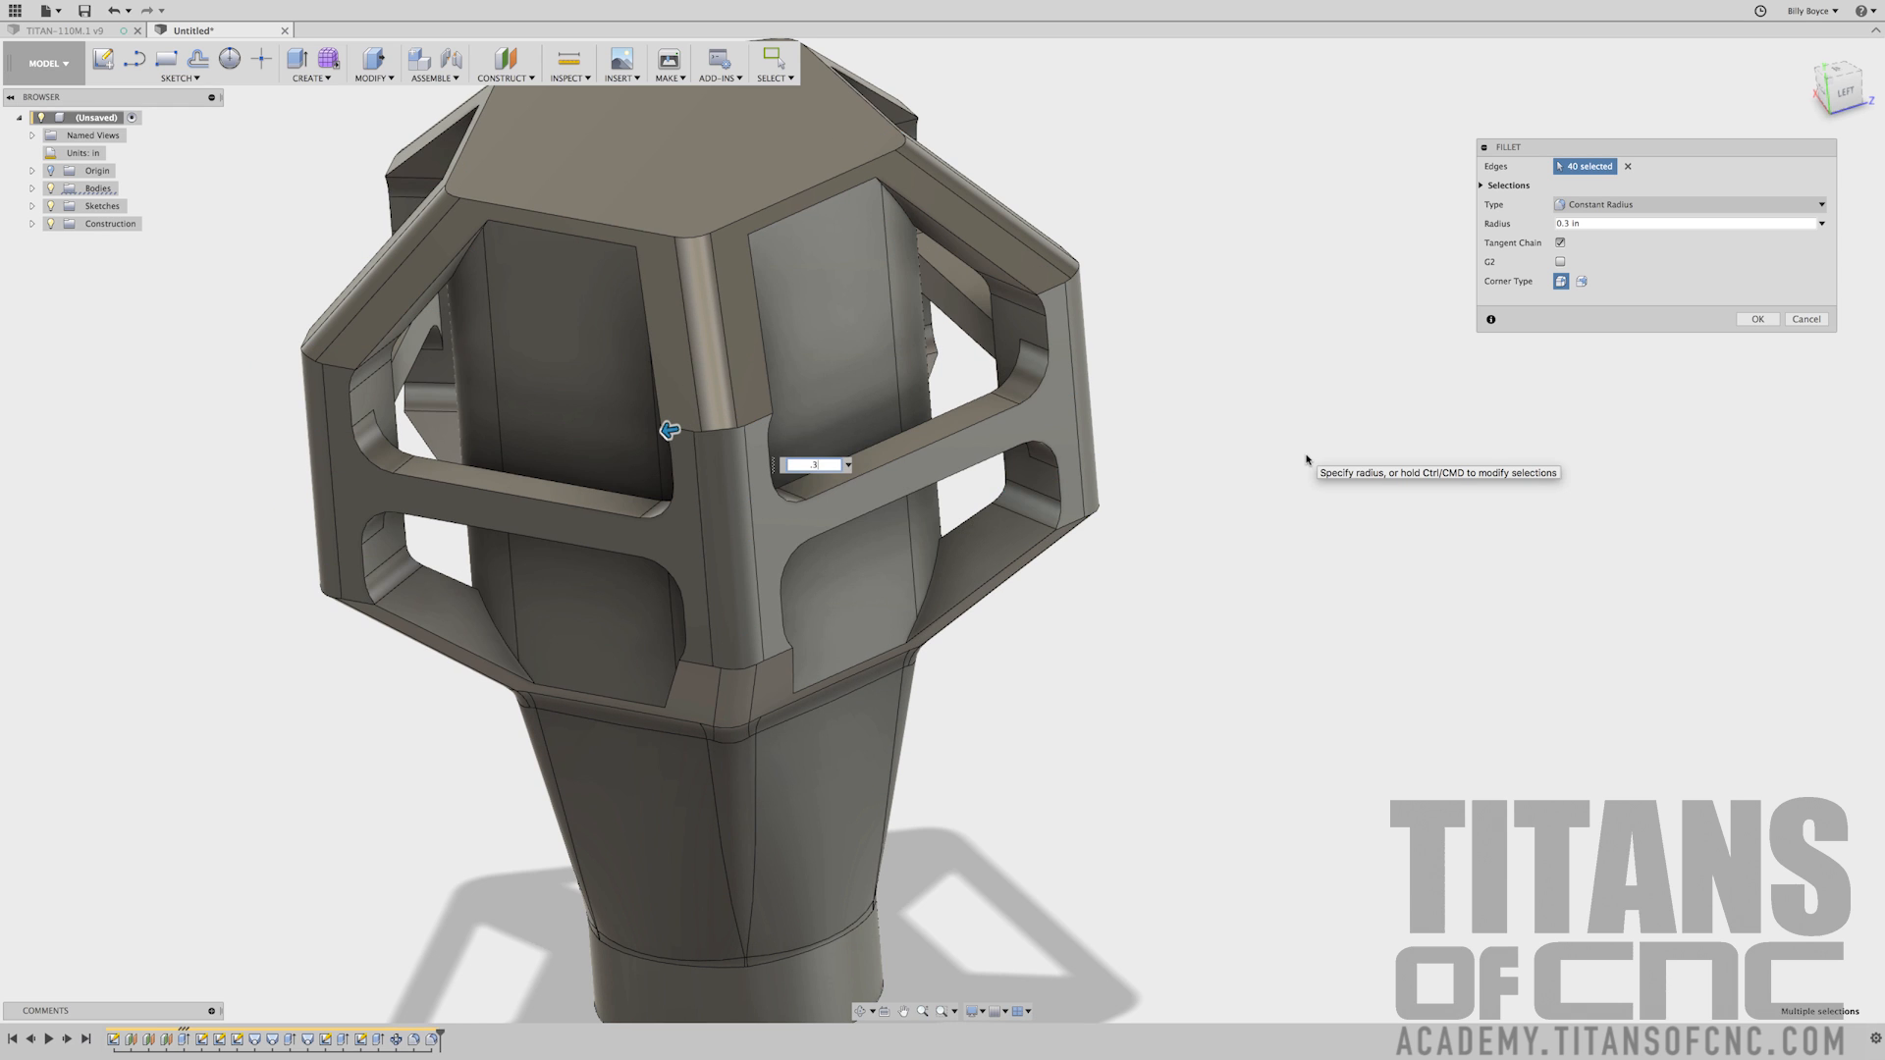
pyautogui.keyDown('shift'); pyautogui.moveTo(1306, 460); pyautogui.dragTo(1306, 460, button='middle'); pyautogui.keyUp('shift')
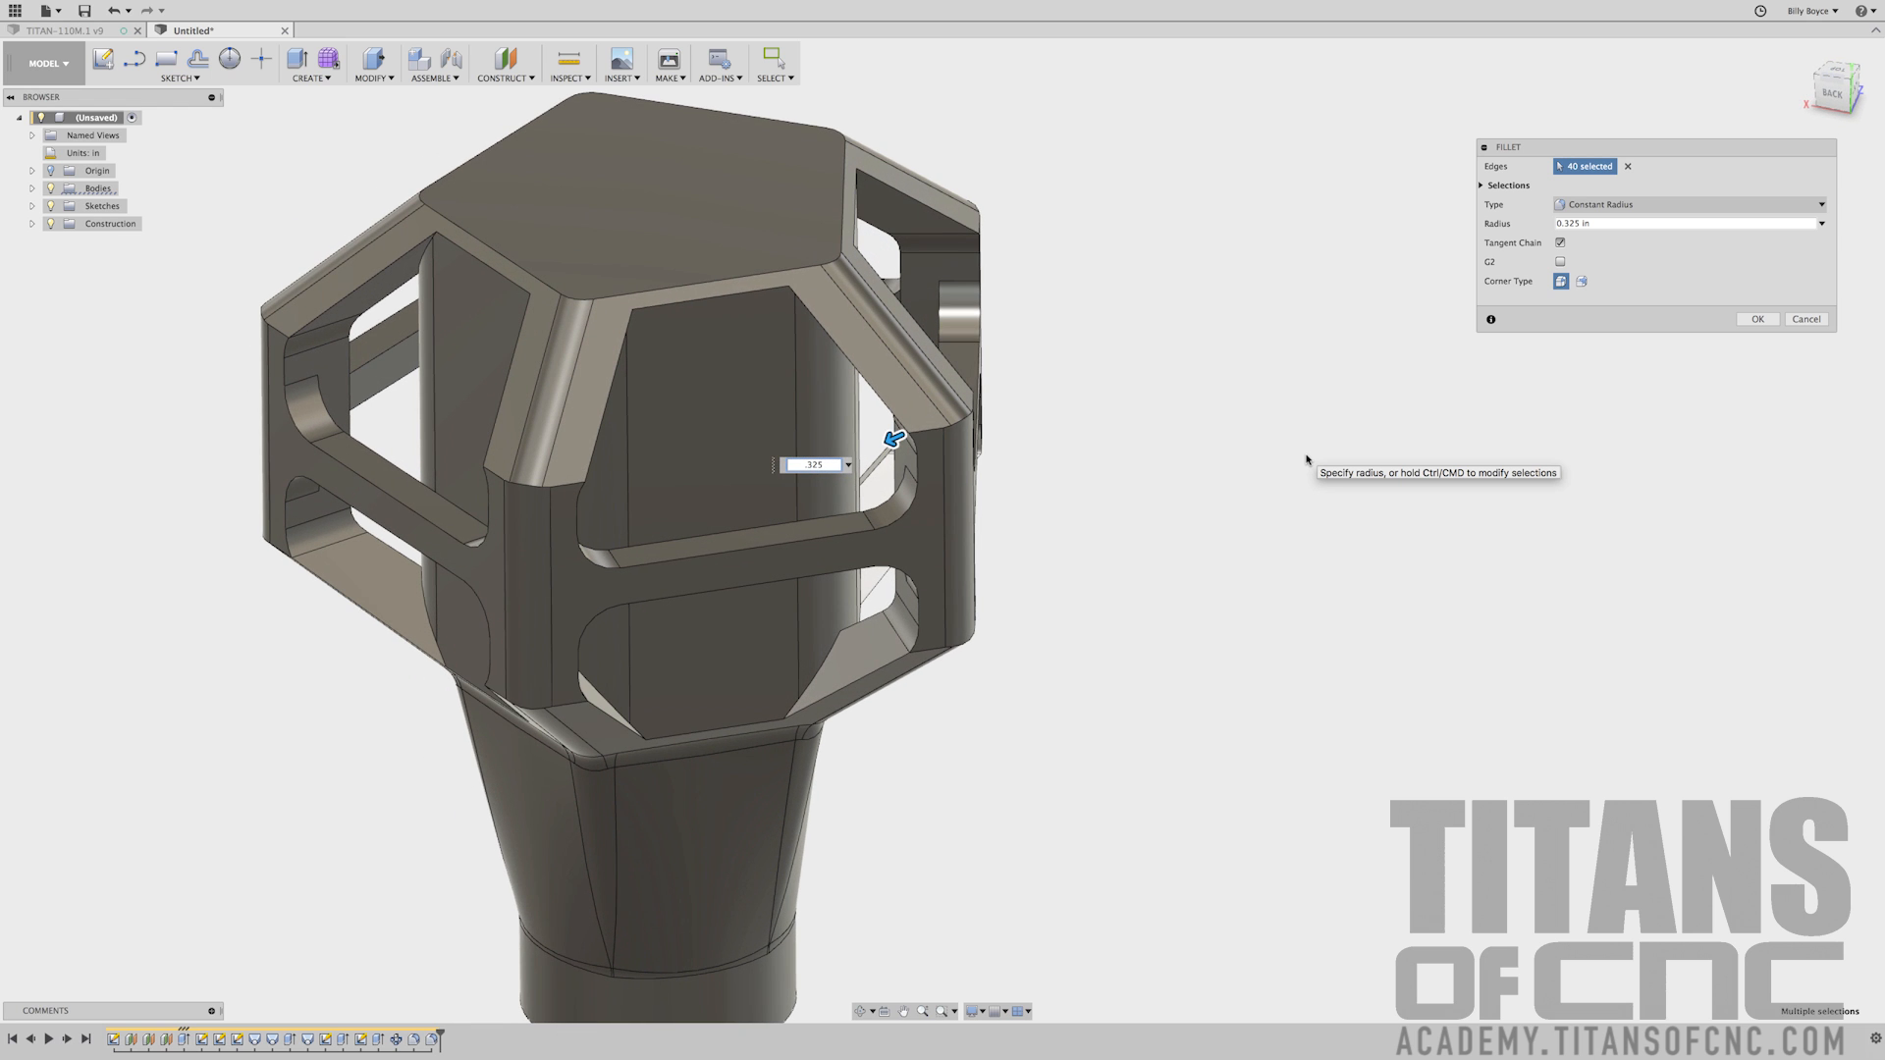
pyautogui.press('Return')
# Fillet the inner edges of the five corner ribs of the head with a 0.2 in radius
pyautogui.keyDown('shift'); pyautogui.moveTo(1307, 459); pyautogui.dragTo(1307, 460, button='middle'); pyautogui.keyUp('shift')
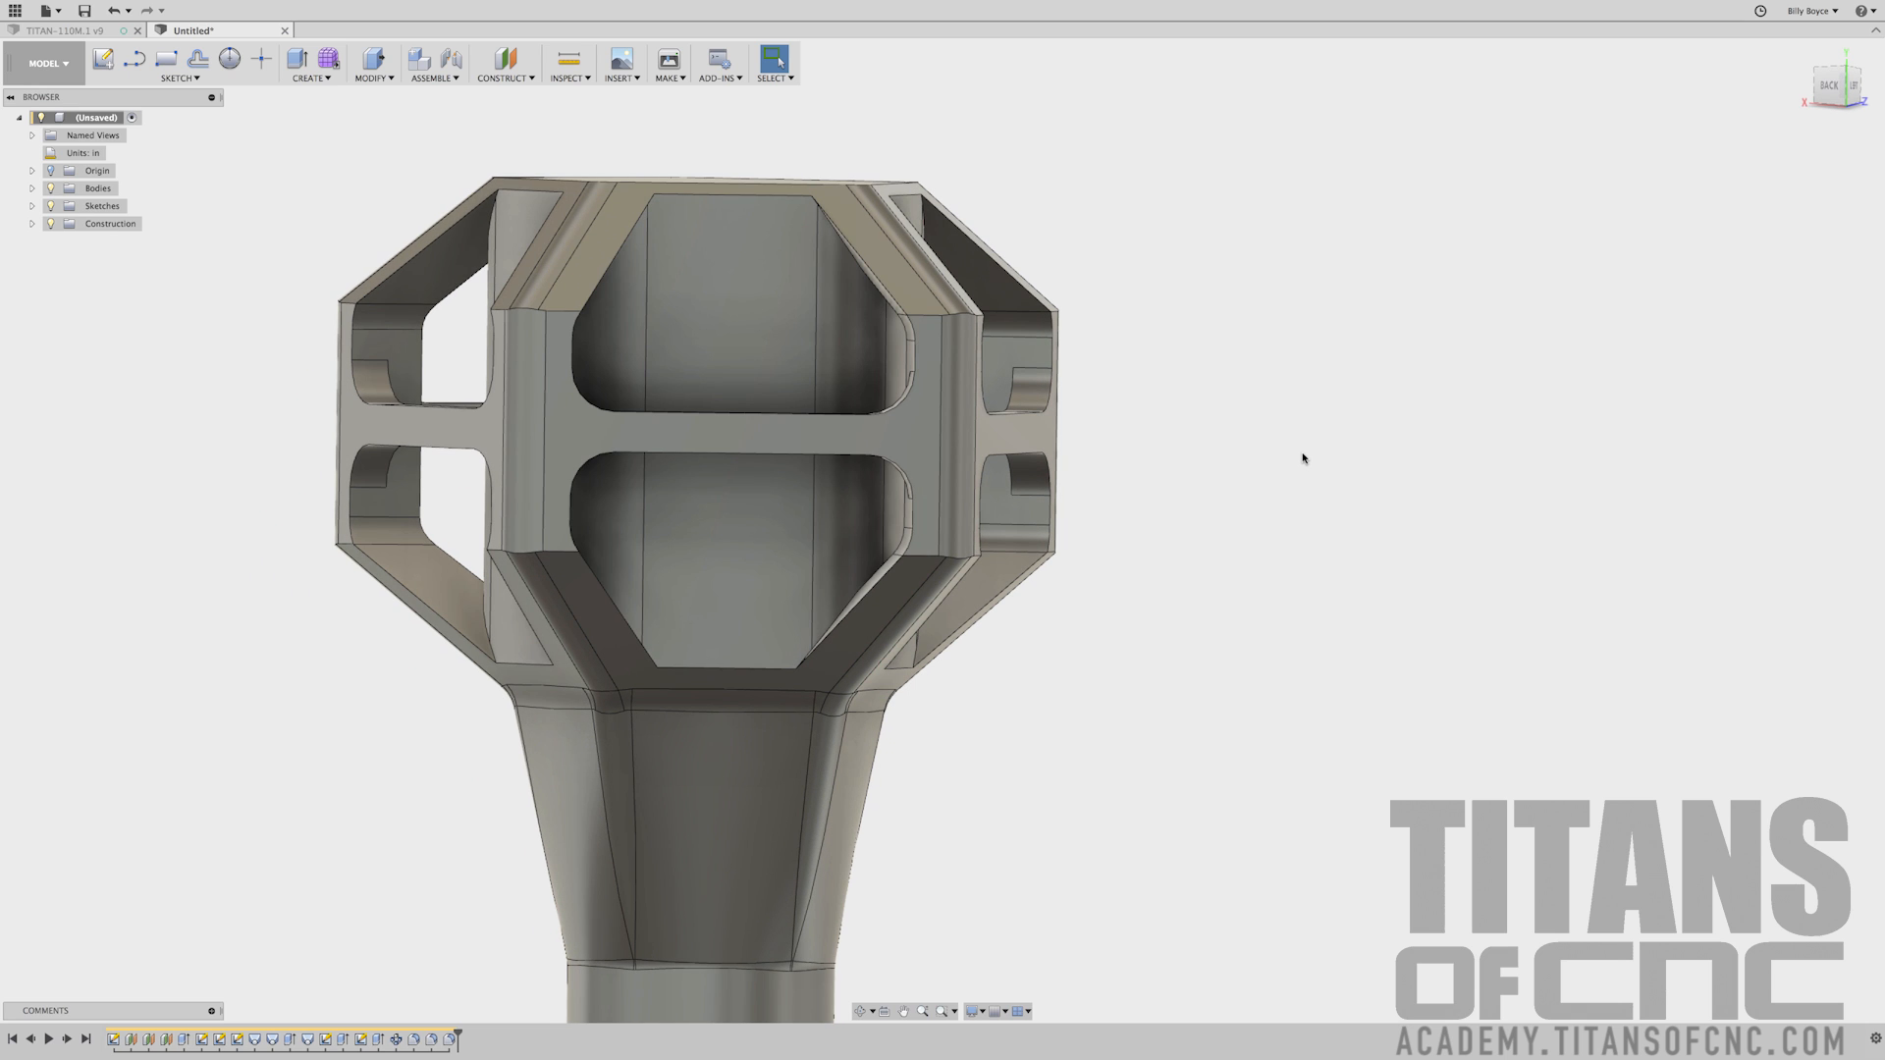
pyautogui.press('f')
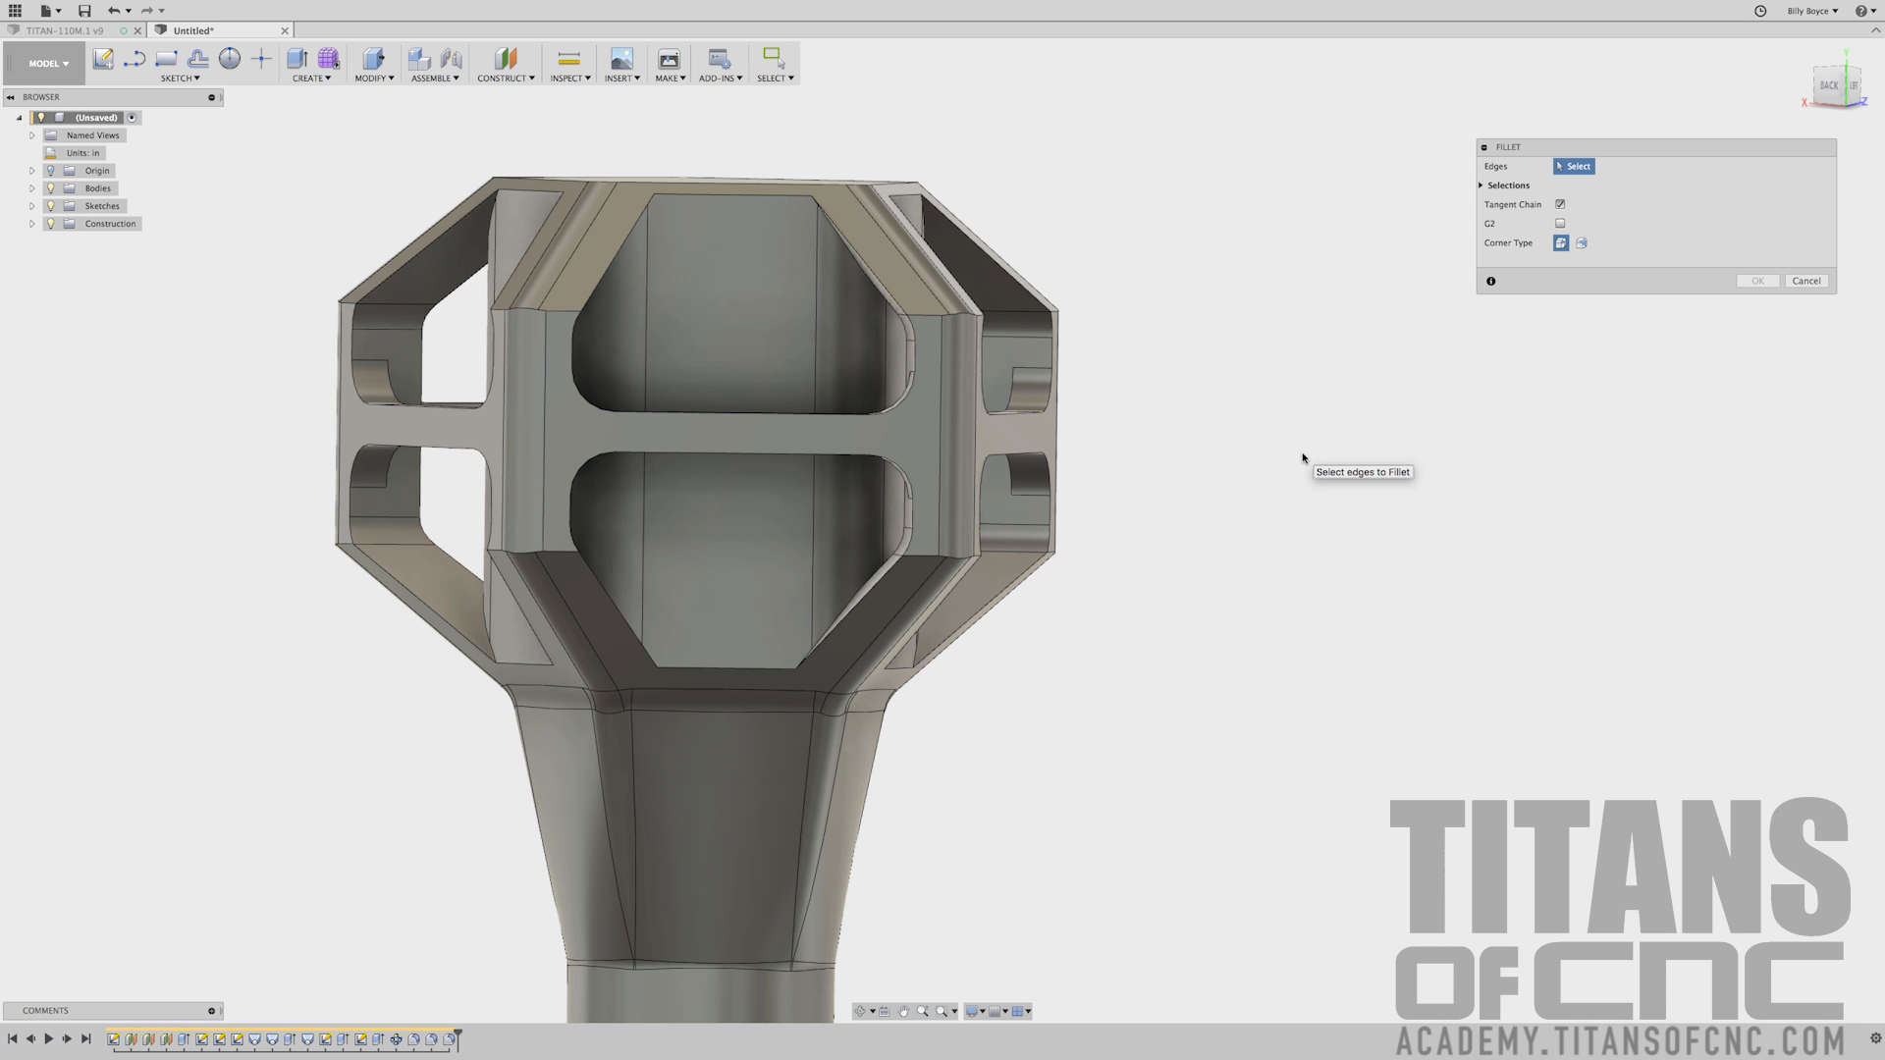
pyautogui.keyDown('shift'); pyautogui.moveTo(1069, 486); pyautogui.dragTo(647, 433, button='middle'); pyautogui.keyUp('shift')
pyautogui.scroll(-3, 813, 463)
pyautogui.scroll(2, 647, 433)
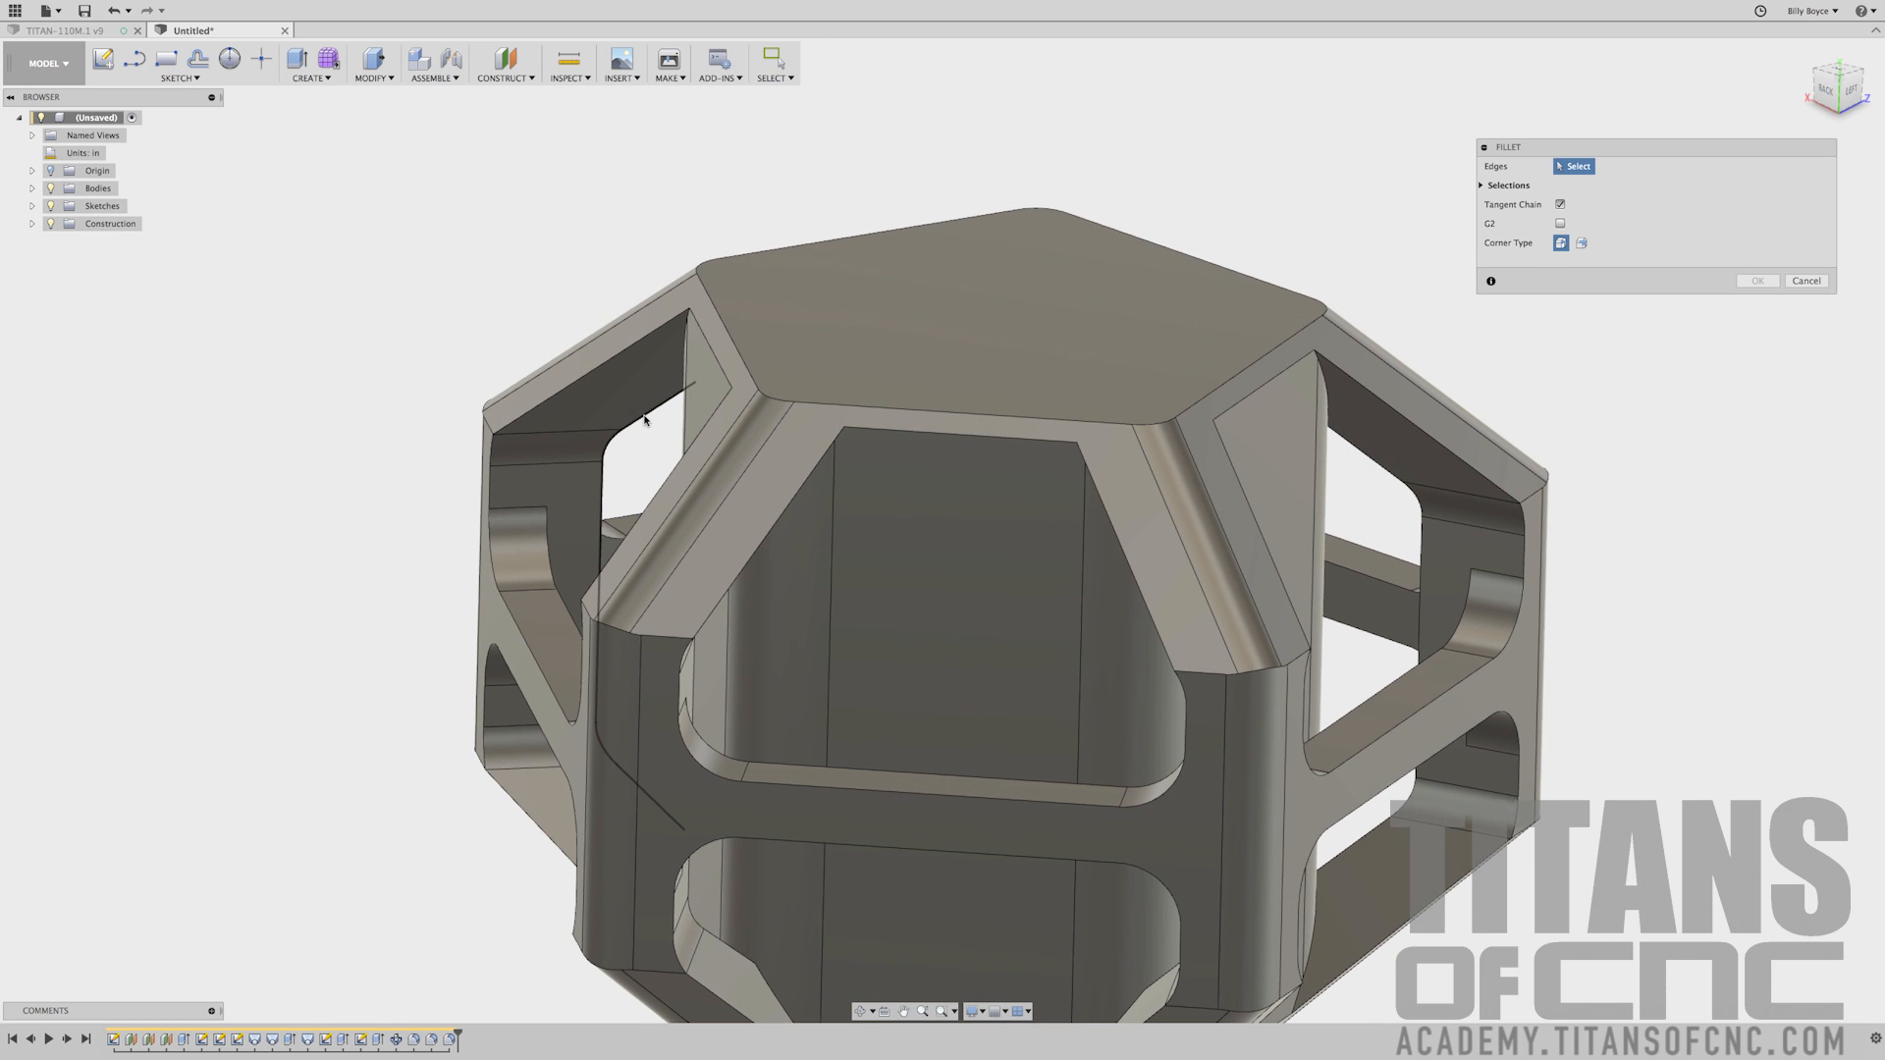
pyautogui.click(644, 417)
pyautogui.keyDown('shift'); pyautogui.moveTo(1365, 456); pyautogui.dragTo(1149, 535, button='middle'); pyautogui.keyUp('shift')
pyautogui.keyDown('shift'); pyautogui.moveTo(995, 563); pyautogui.dragTo(633, 534, button='middle'); pyautogui.keyUp('shift')
pyautogui.click(538, 518)
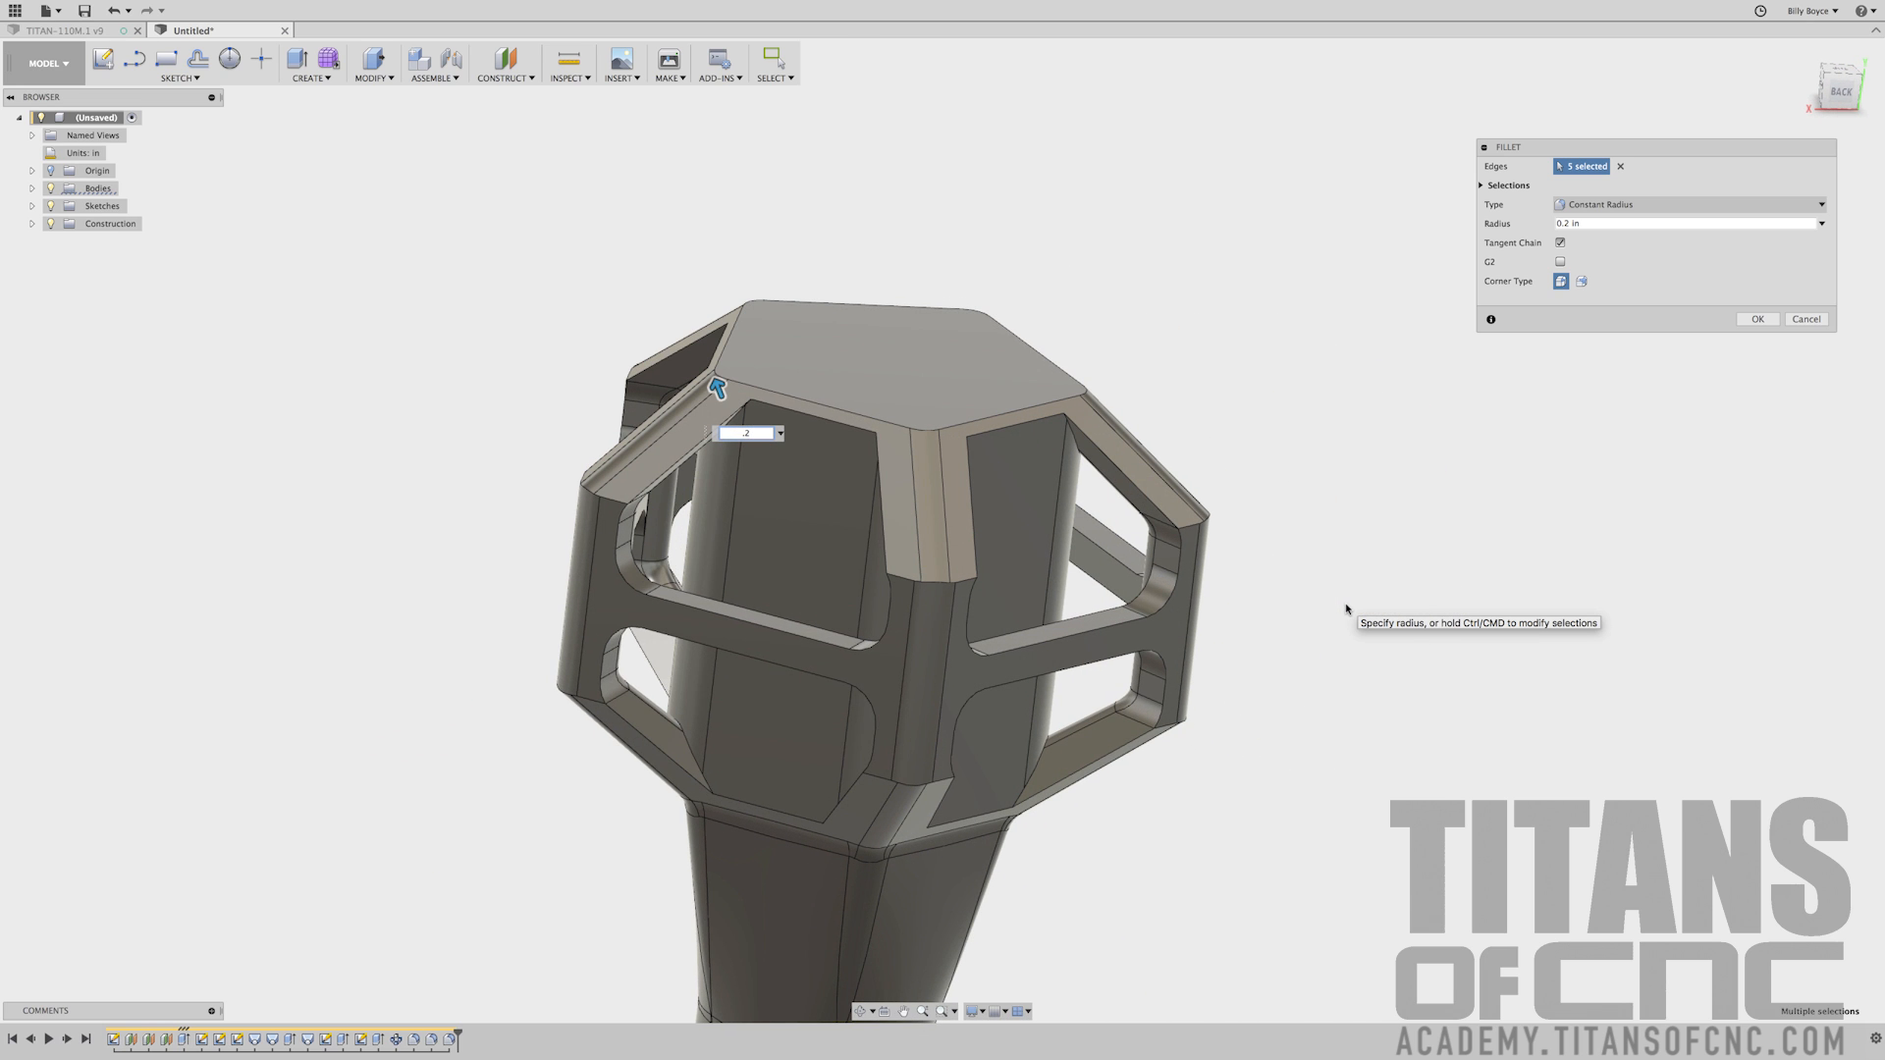
pyautogui.press('Return')
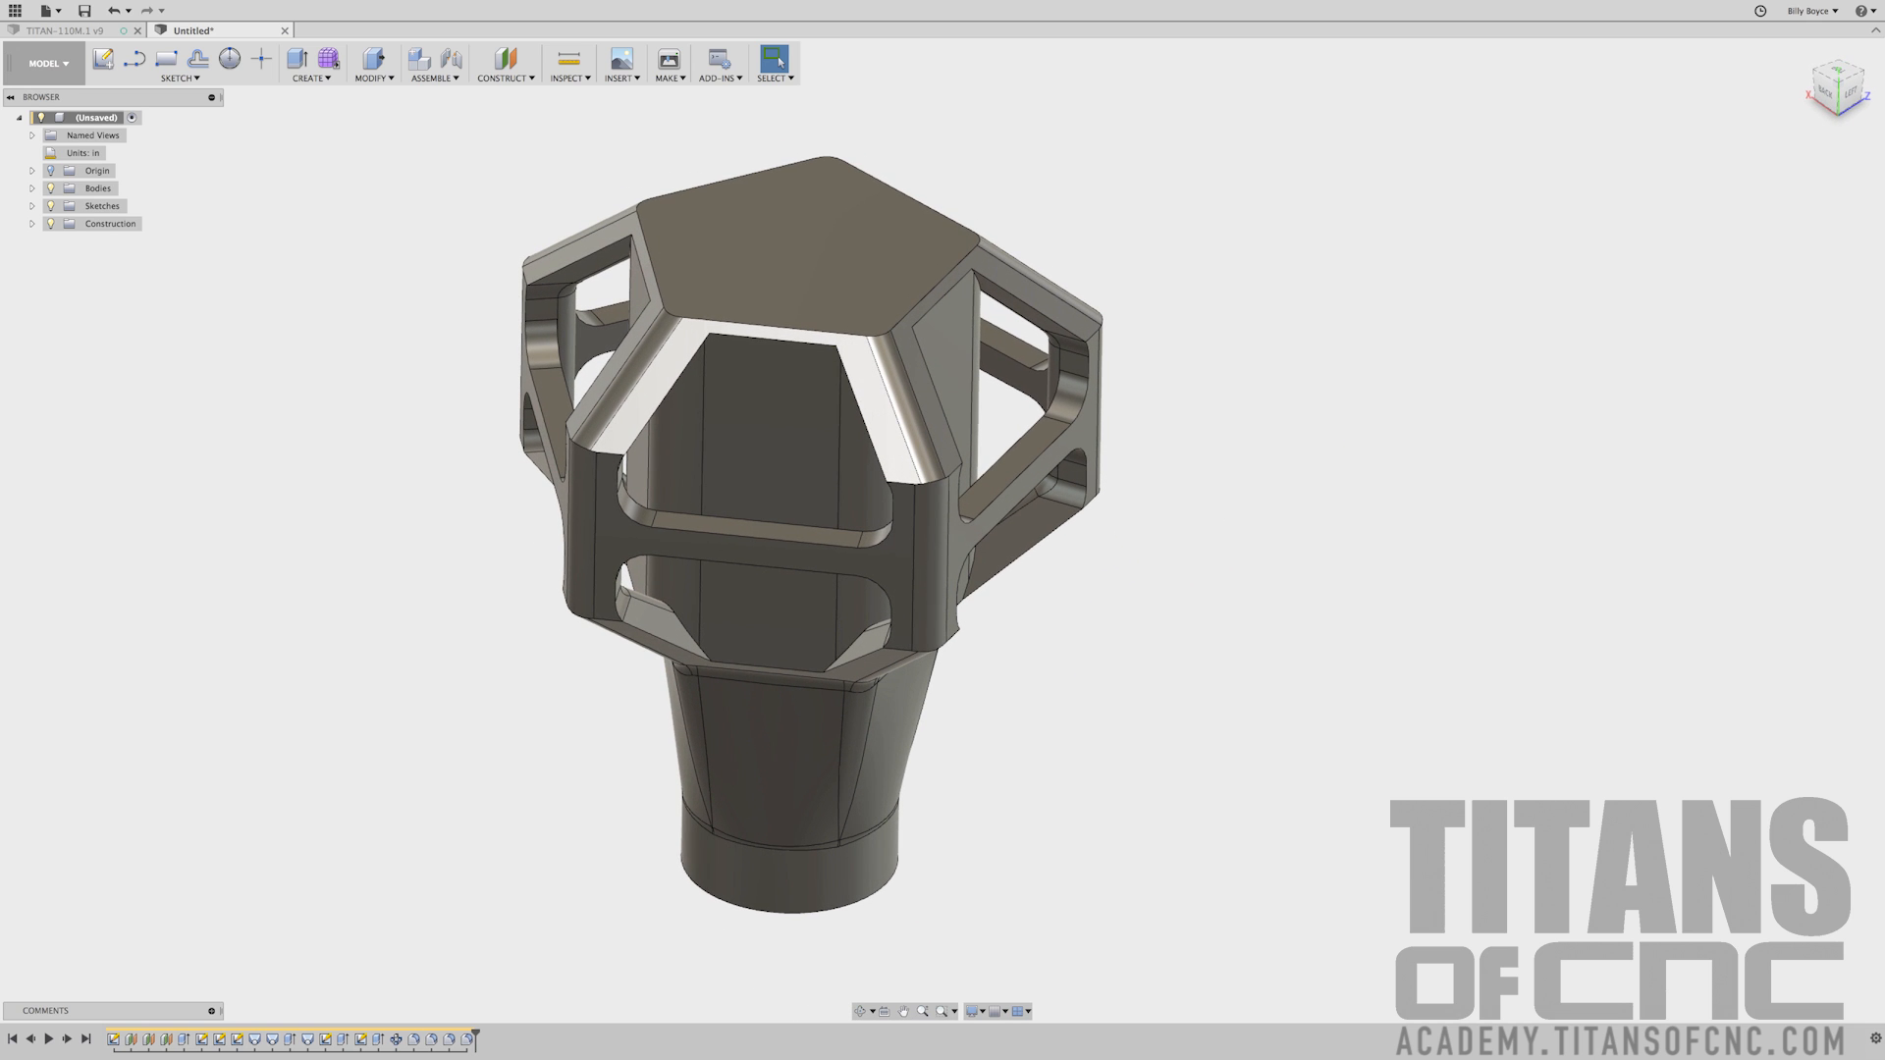
# Start a fillet with the first two inner vertical edges behind the outer corner posts of the head
pyautogui.scroll(5, 929, 427)
pyautogui.keyDown('shift'); pyautogui.moveTo(929, 427); pyautogui.dragTo(1127, 426, button='middle'); pyautogui.keyUp('shift')
pyautogui.keyDown('shift'); pyautogui.moveTo(1341, 393); pyautogui.dragTo(1341, 395, button='middle'); pyautogui.keyUp('shift')
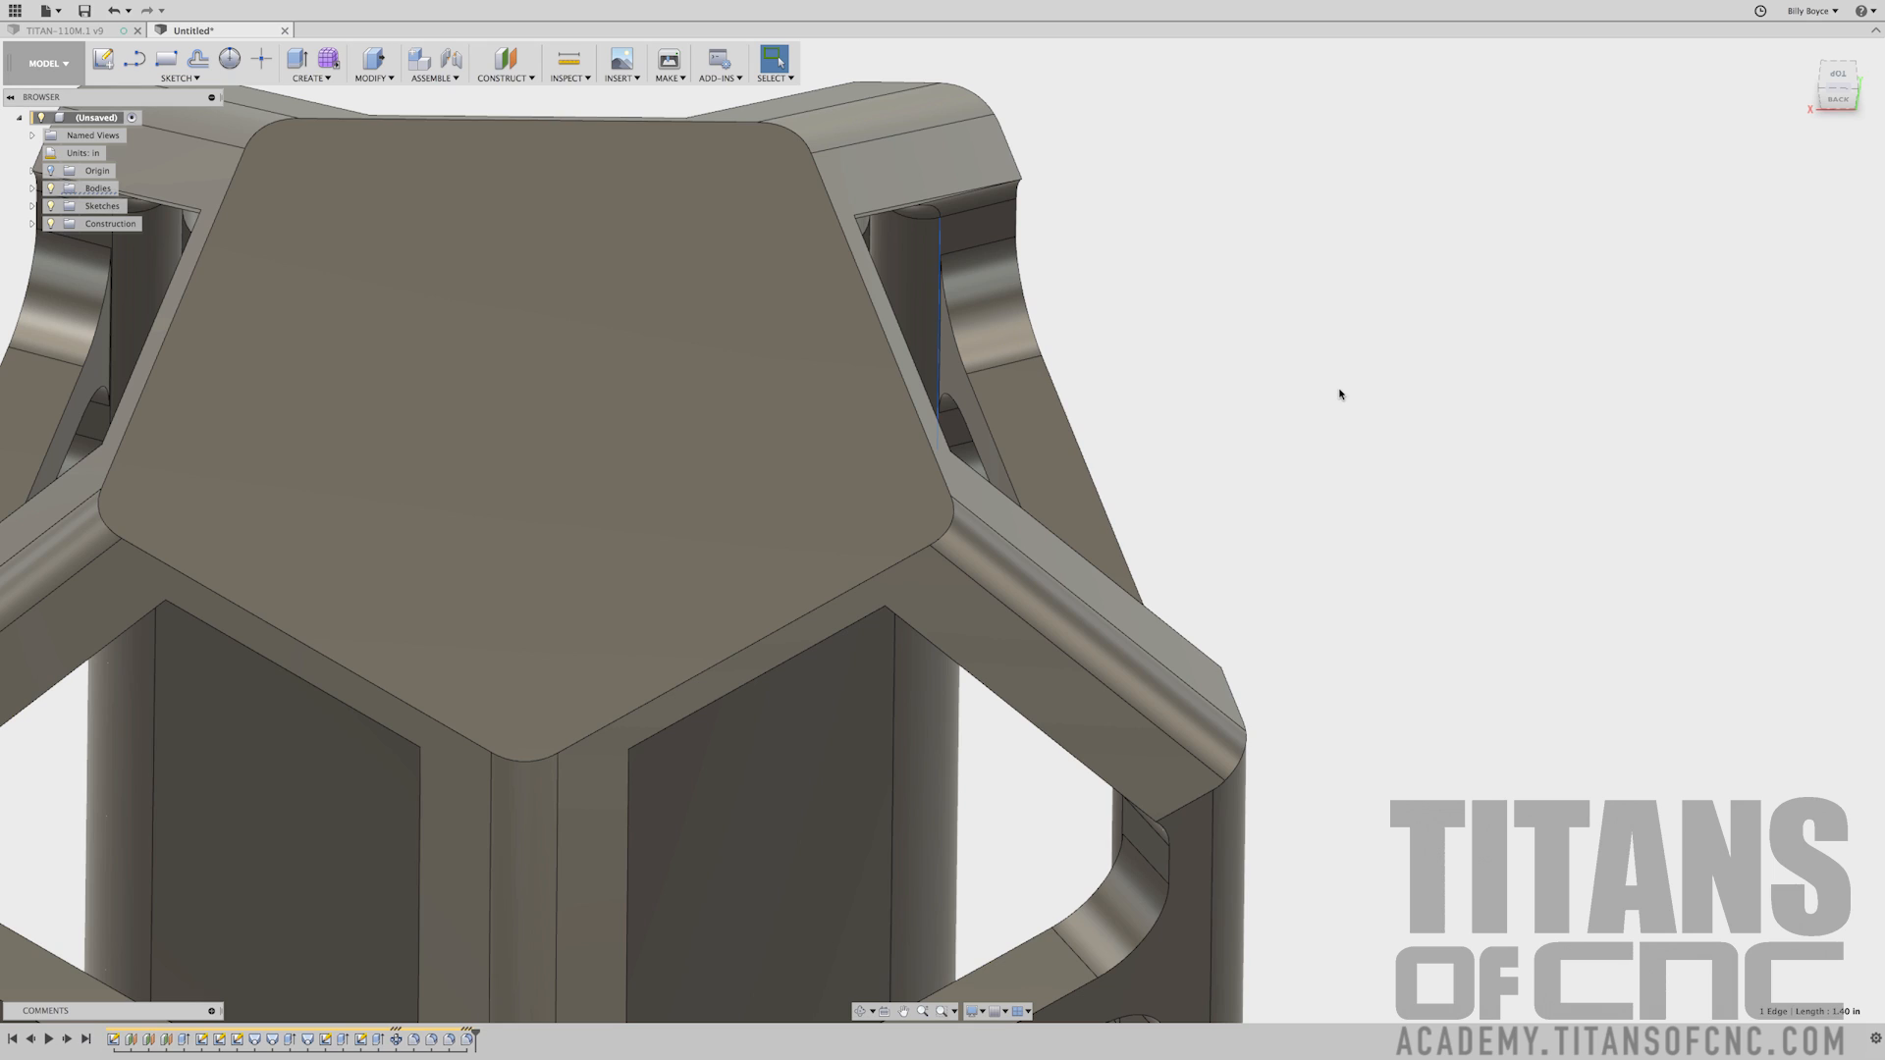
pyautogui.press('f')
pyautogui.click(940, 335)
pyautogui.keyDown('shift'); pyautogui.moveTo(1296, 353); pyautogui.dragTo(839, 586, button='middle'); pyautogui.keyUp('shift')
pyautogui.click(669, 343)
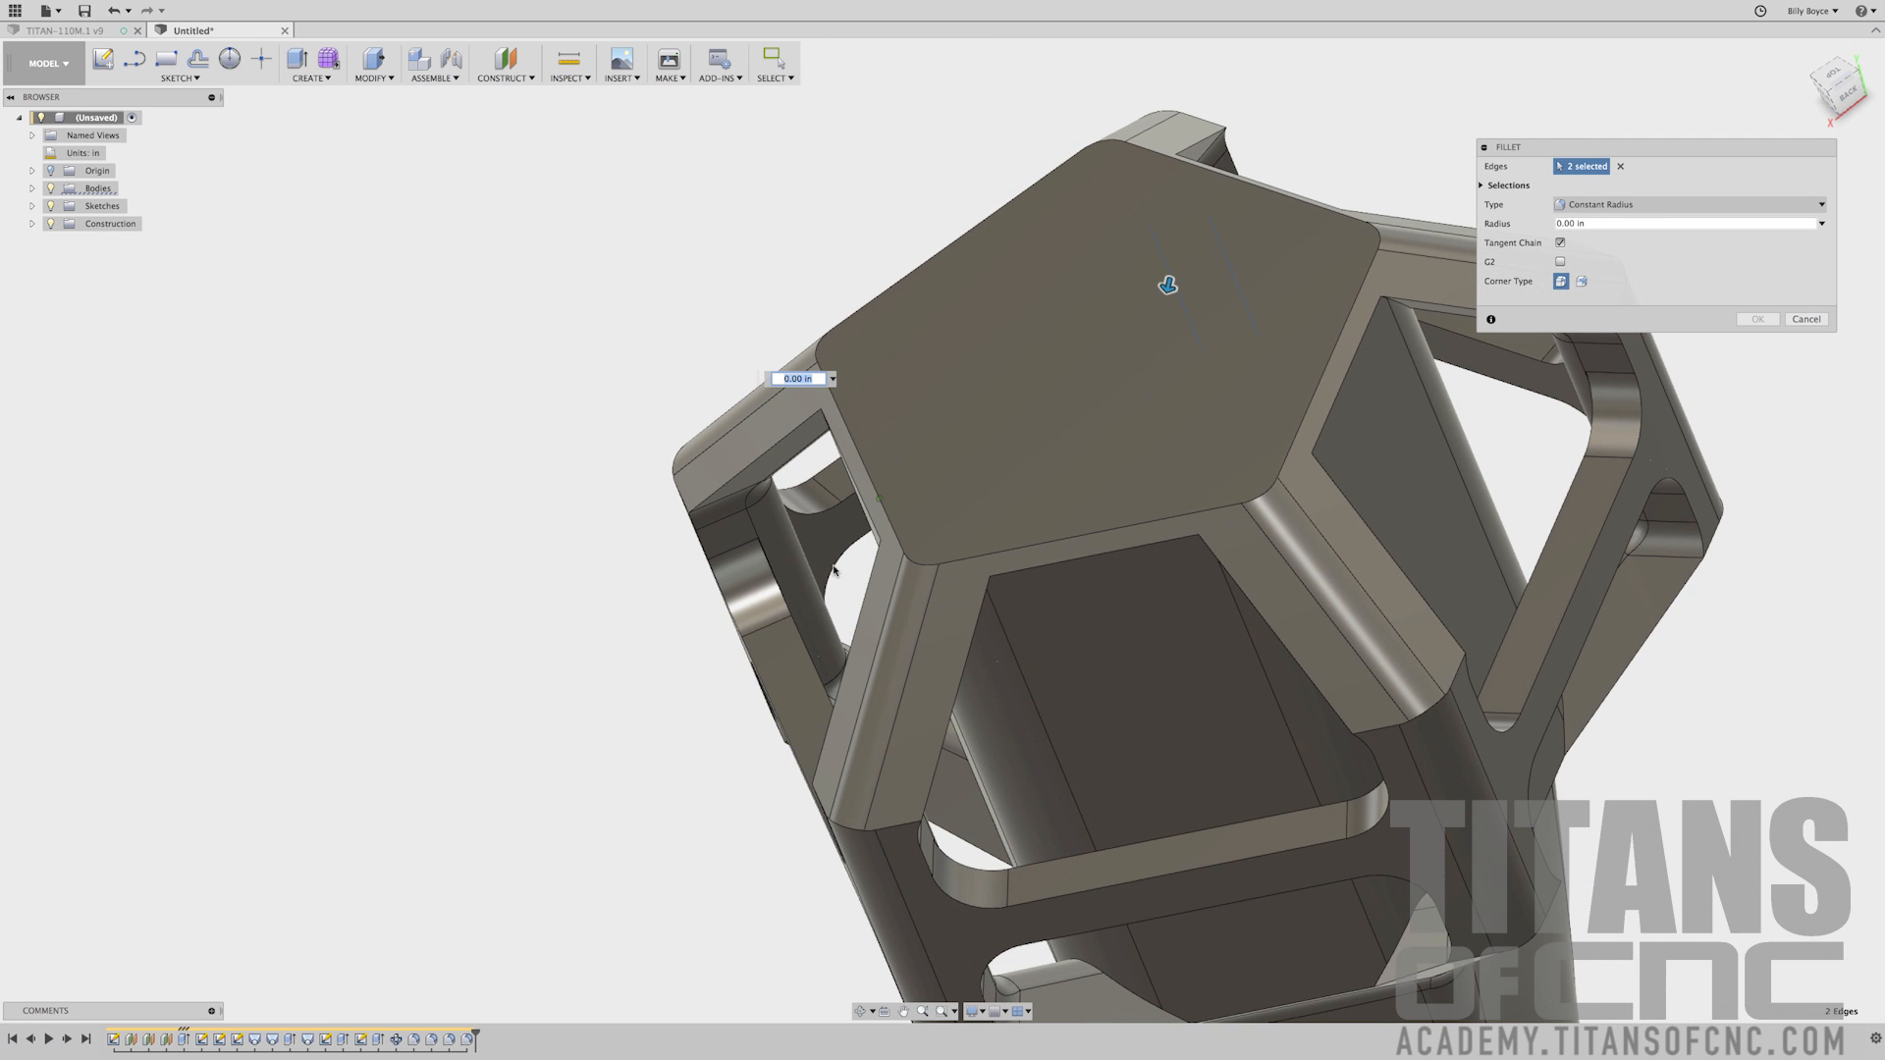
# Add the remaining inner vertical edges of the five corner posts to the fillet selection, ten edges altogether
pyautogui.click(805, 557)
pyautogui.keyDown('shift'); pyautogui.moveTo(805, 557); pyautogui.dragTo(711, 364, button='middle'); pyautogui.keyUp('shift')
pyautogui.click(796, 557)
pyautogui.click(1127, 690)
pyautogui.click(1116, 694)
pyautogui.click(916, 505)
pyautogui.click(790, 393)
pyautogui.click(824, 485)
pyautogui.click(711, 362)
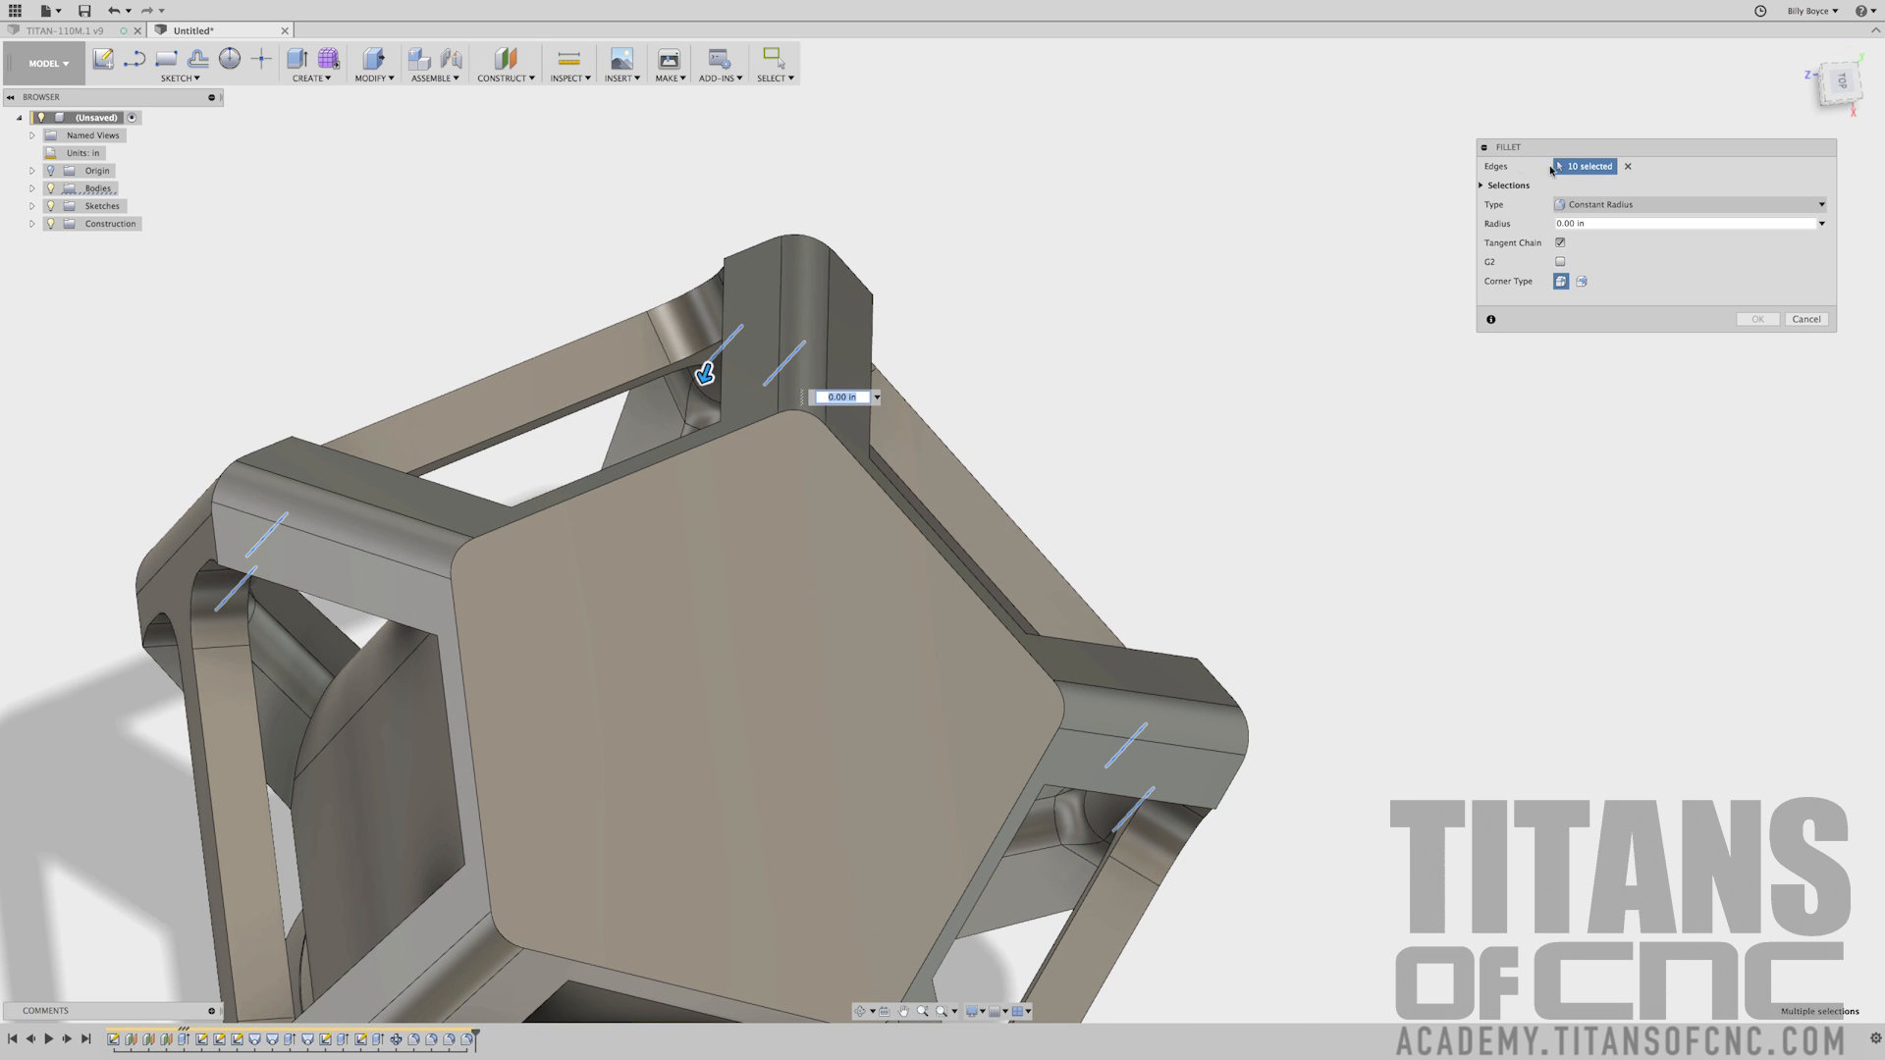
# Set the radius of the corner posts' inner vertical edge fillets to 0.275 in and apply them
pyautogui.moveTo(1533, 146); pyautogui.dragTo(1490, 152)
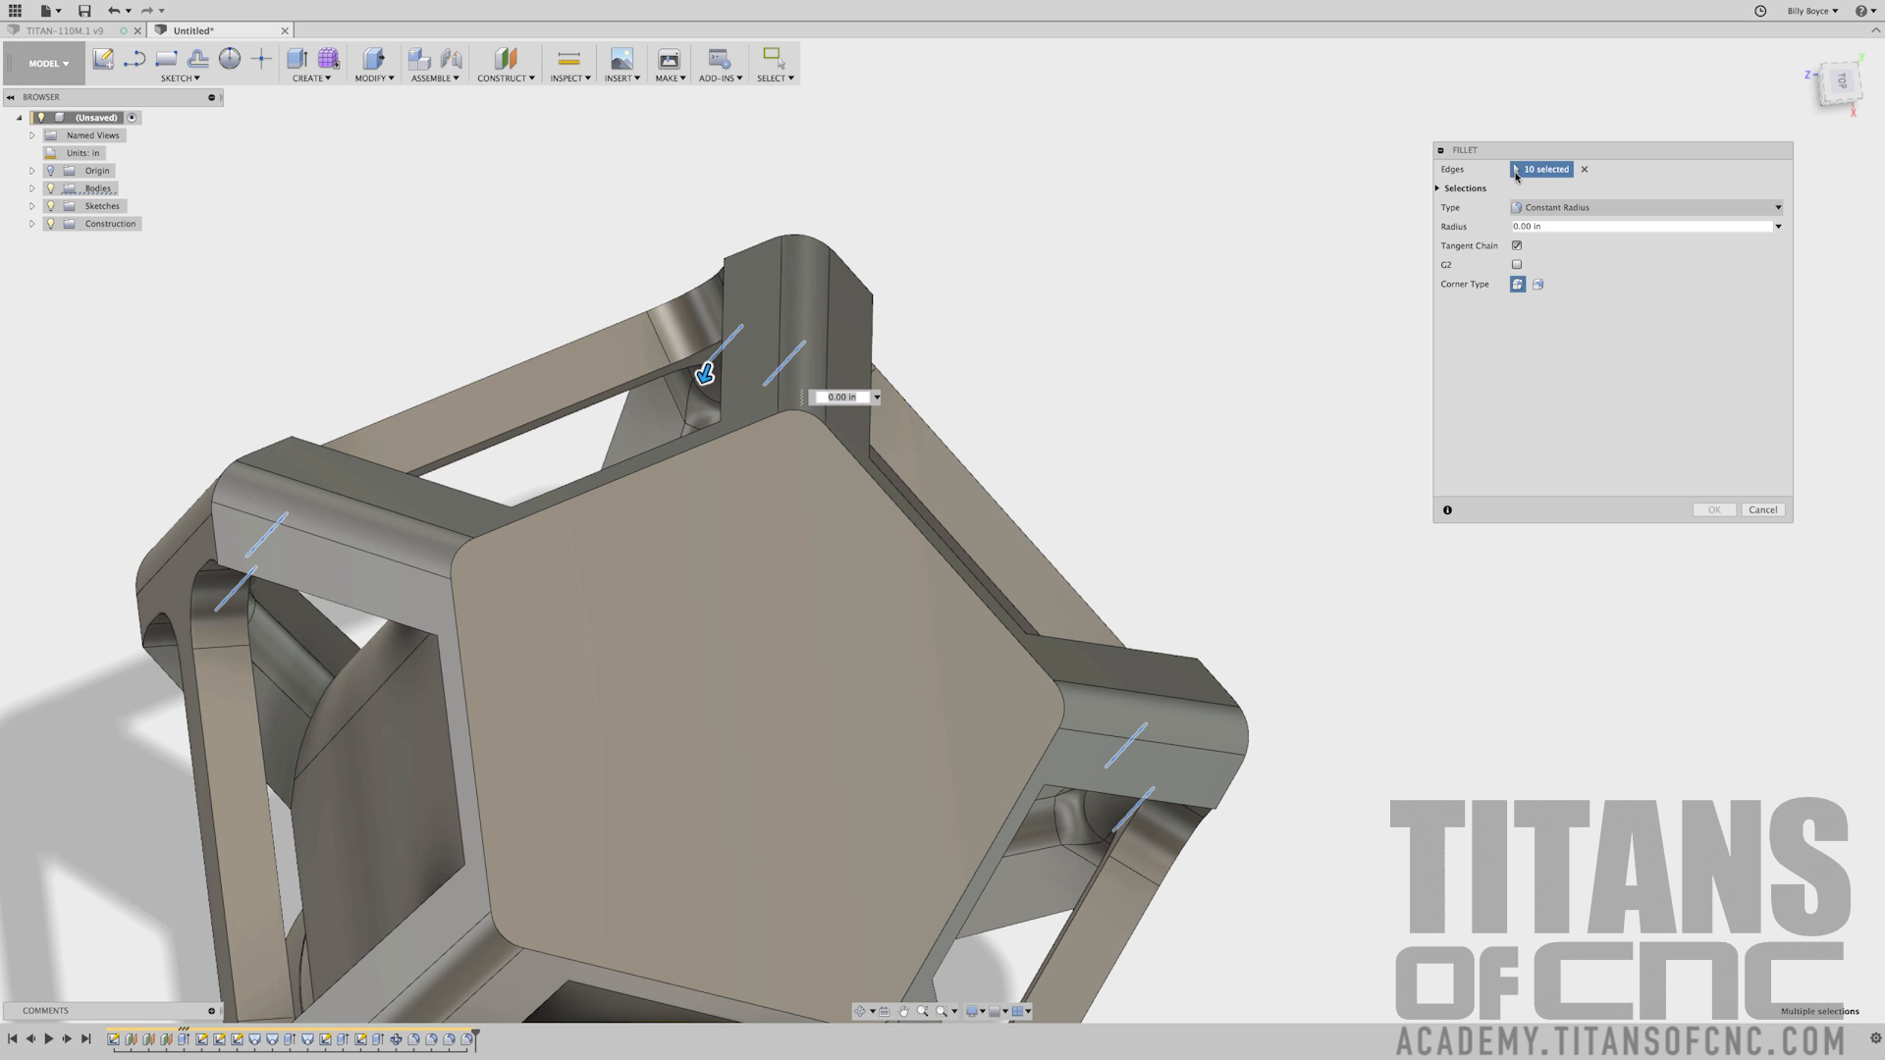
pyautogui.keyDown('shift'); pyautogui.scroll(-10, 1091, 254); pyautogui.keyUp('shift')
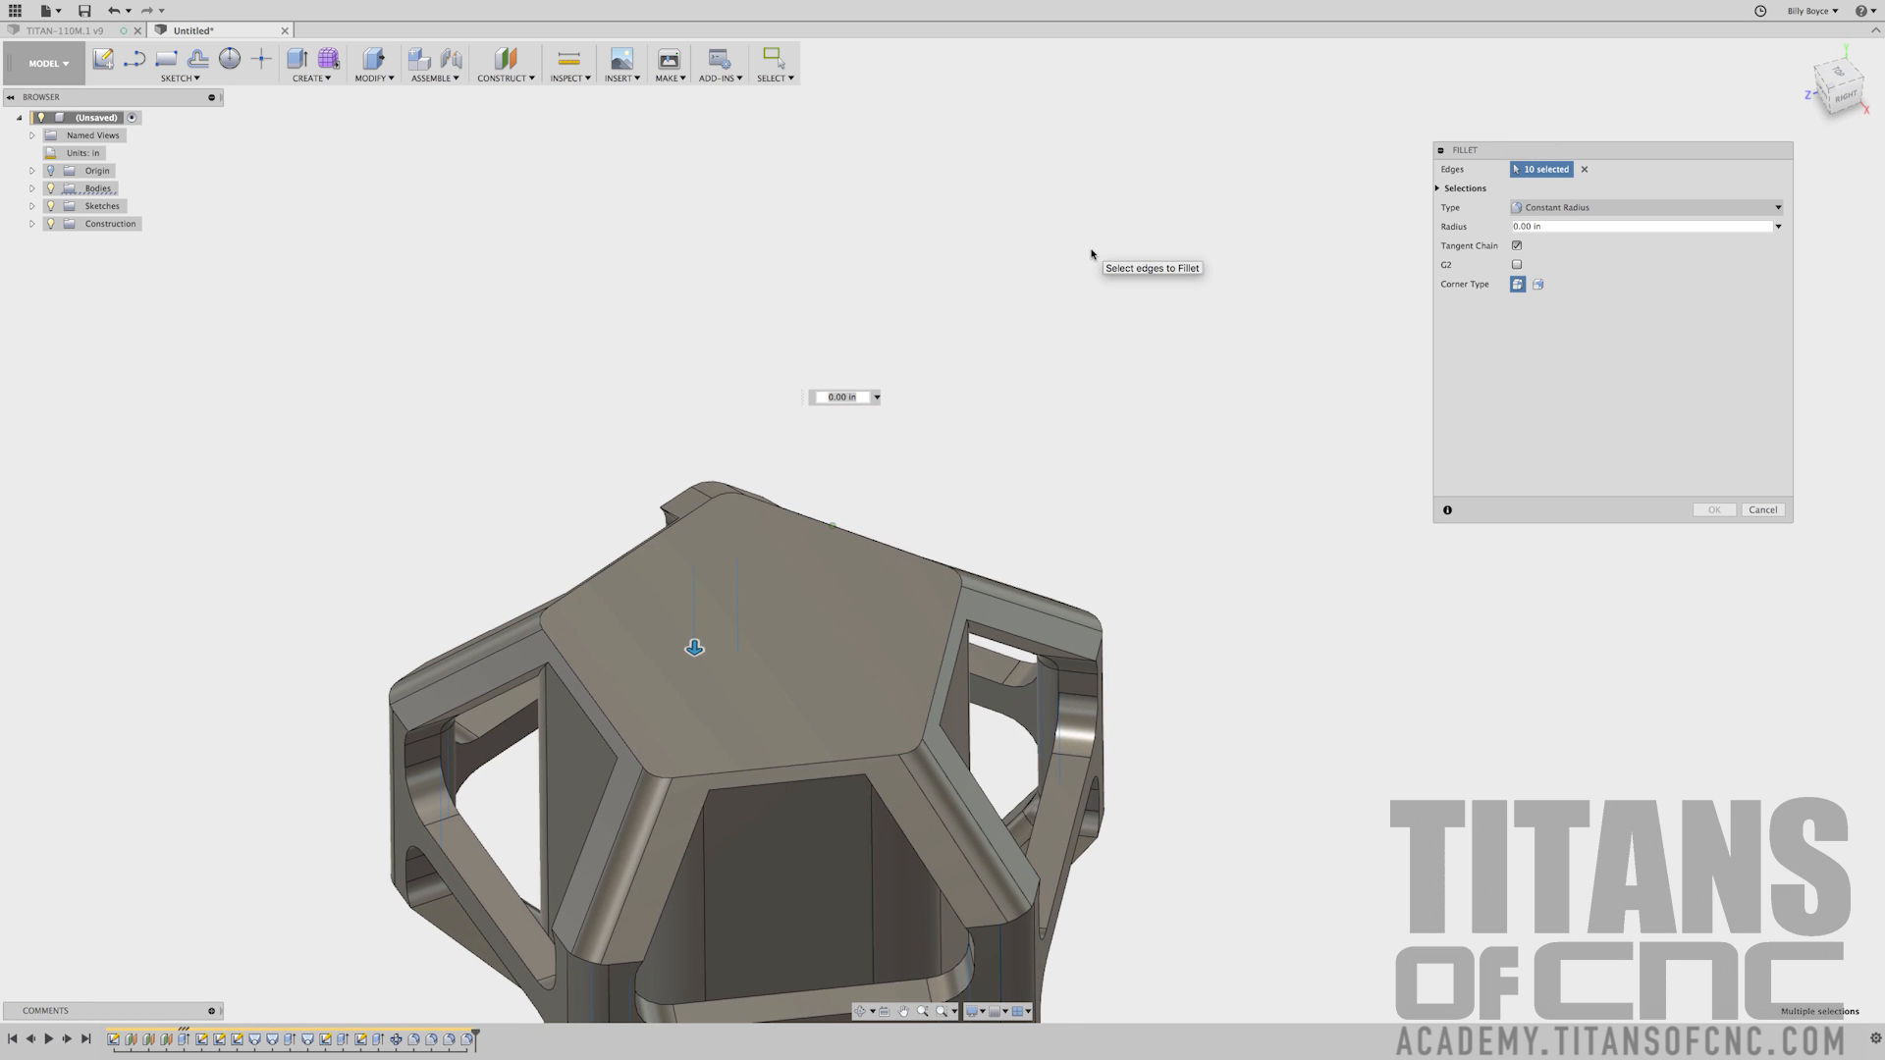
pyautogui.keyDown('shift'); pyautogui.scroll(-10, 1091, 254); pyautogui.keyUp('shift')
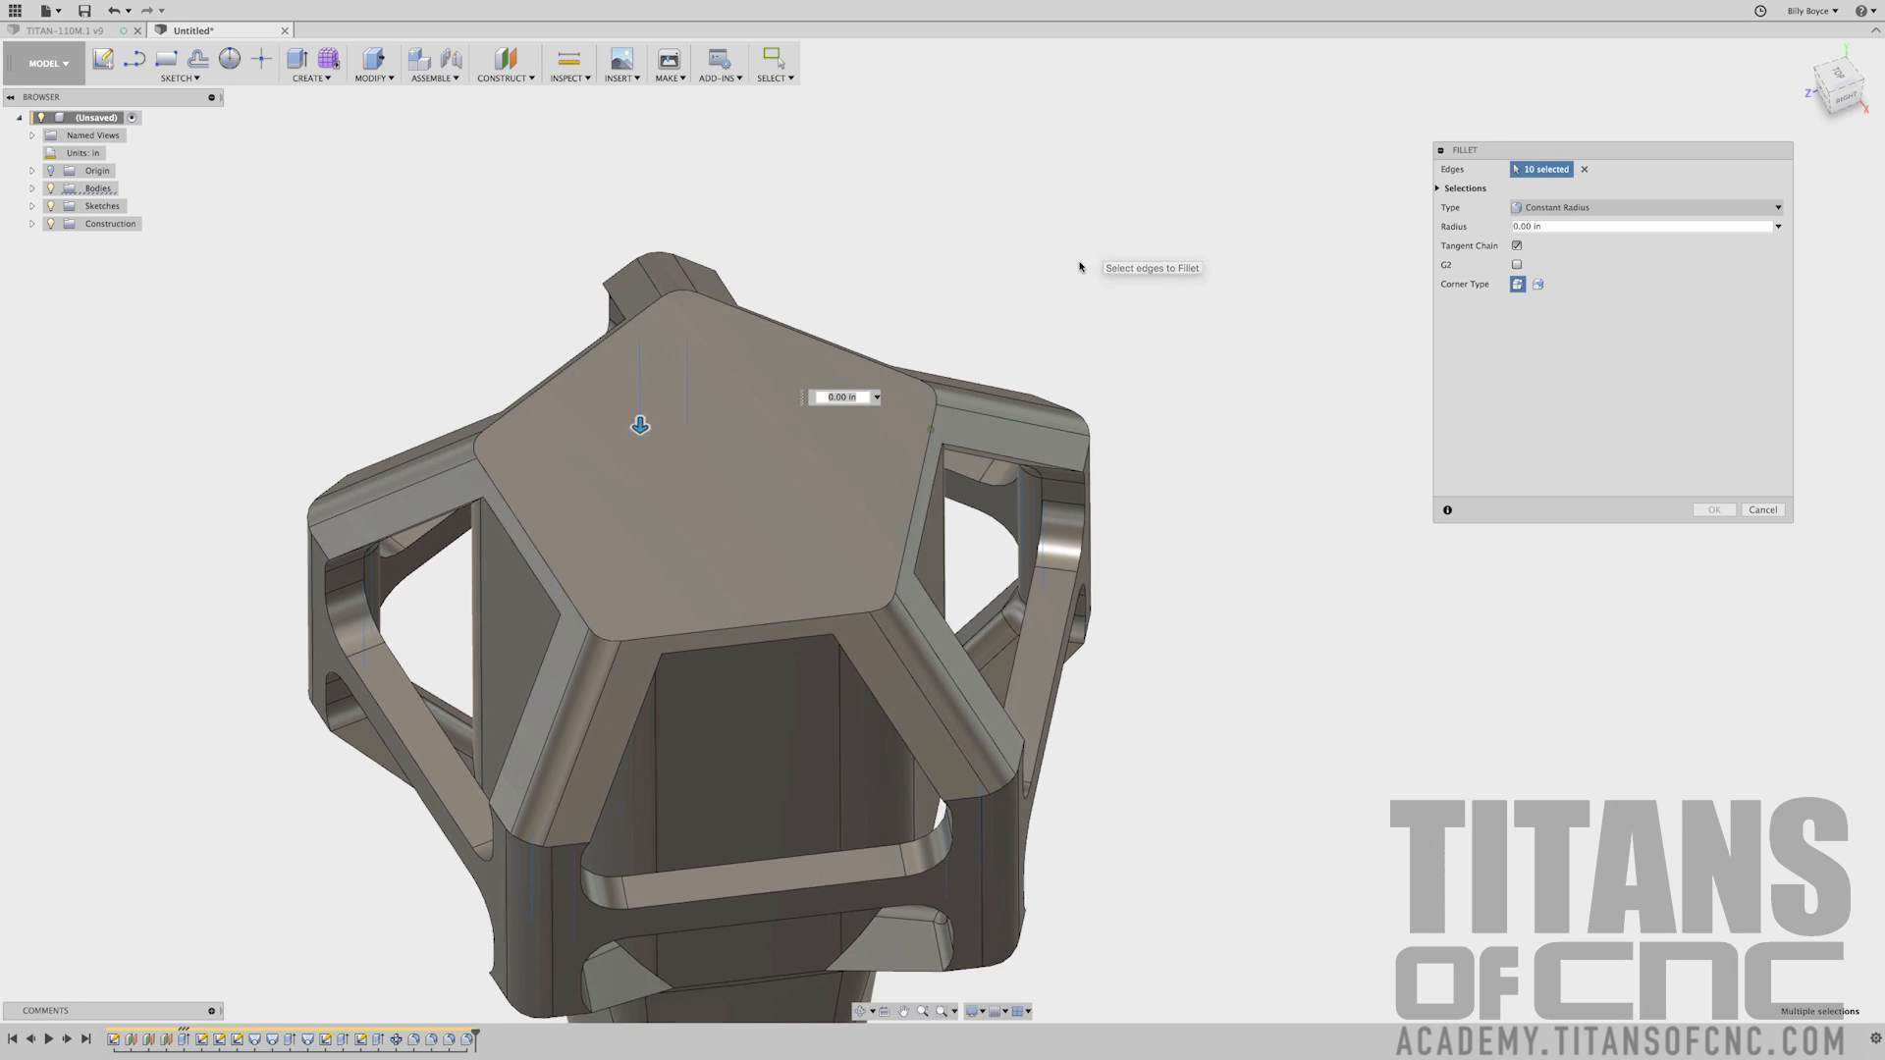
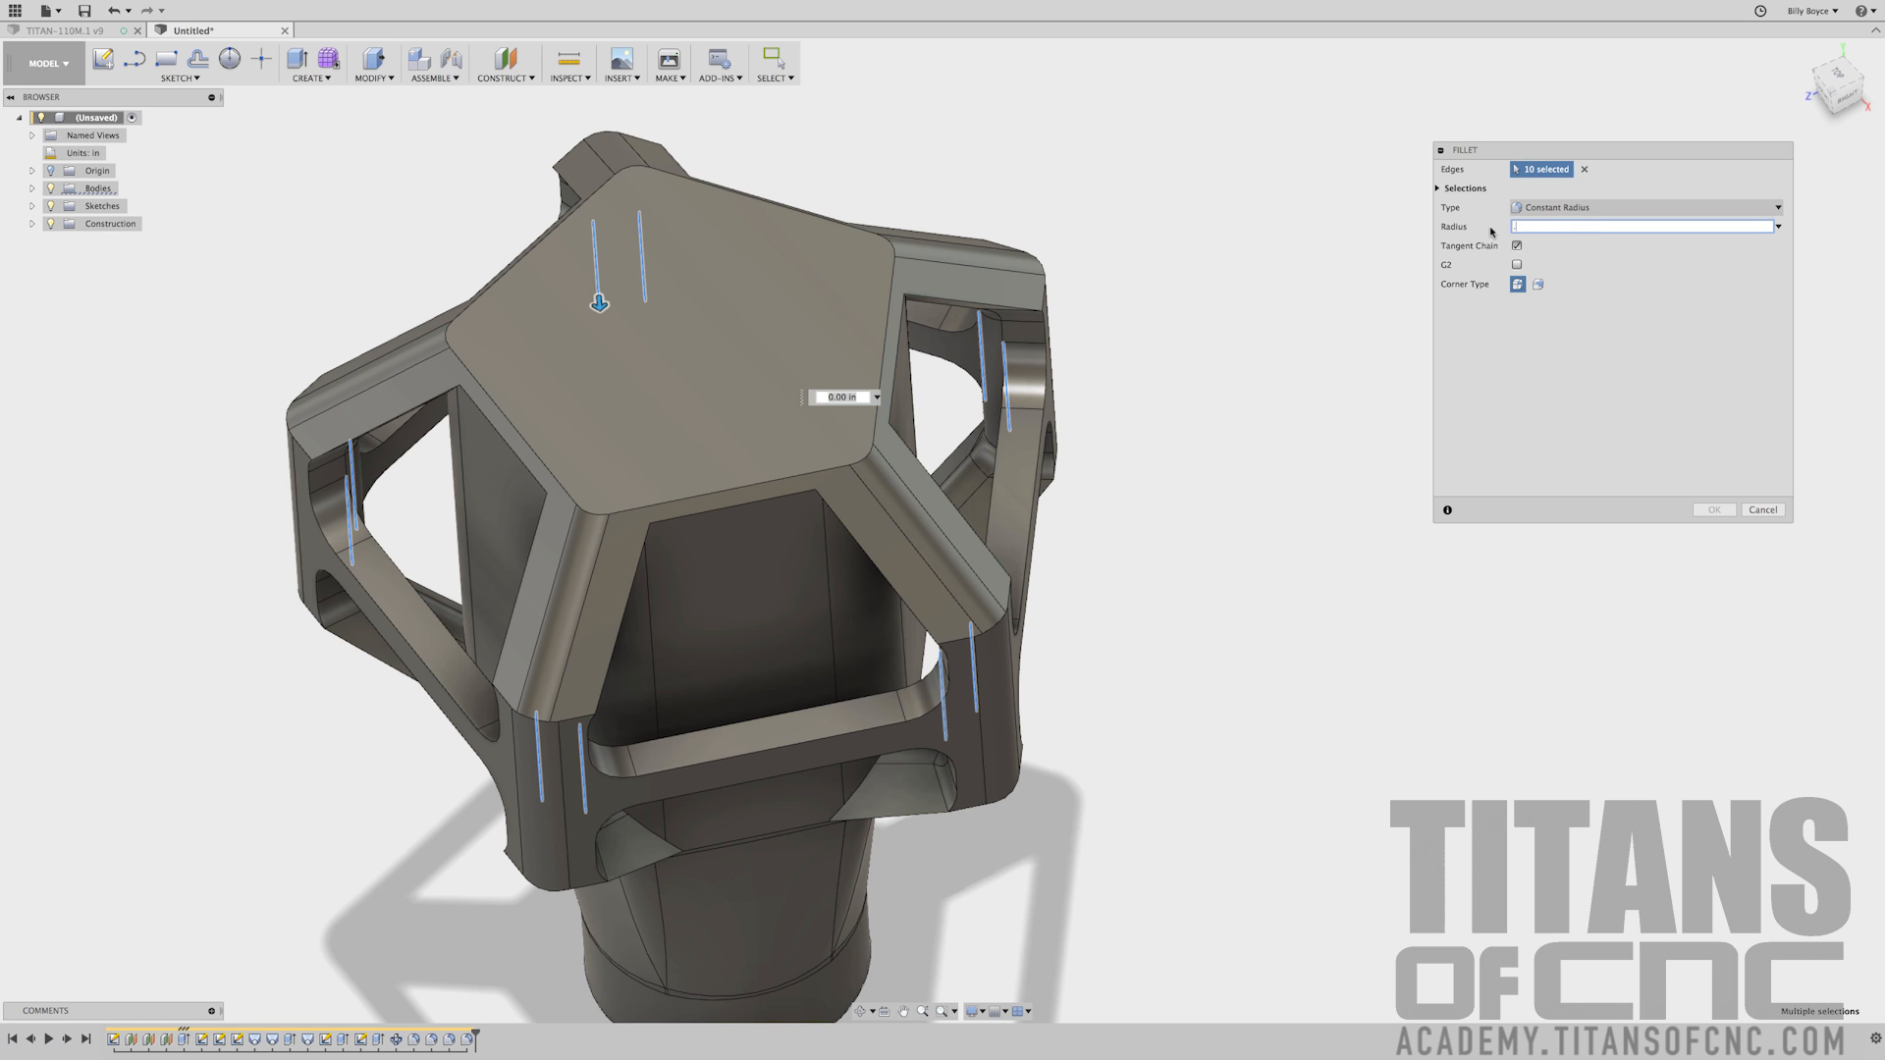
pyautogui.write('5')
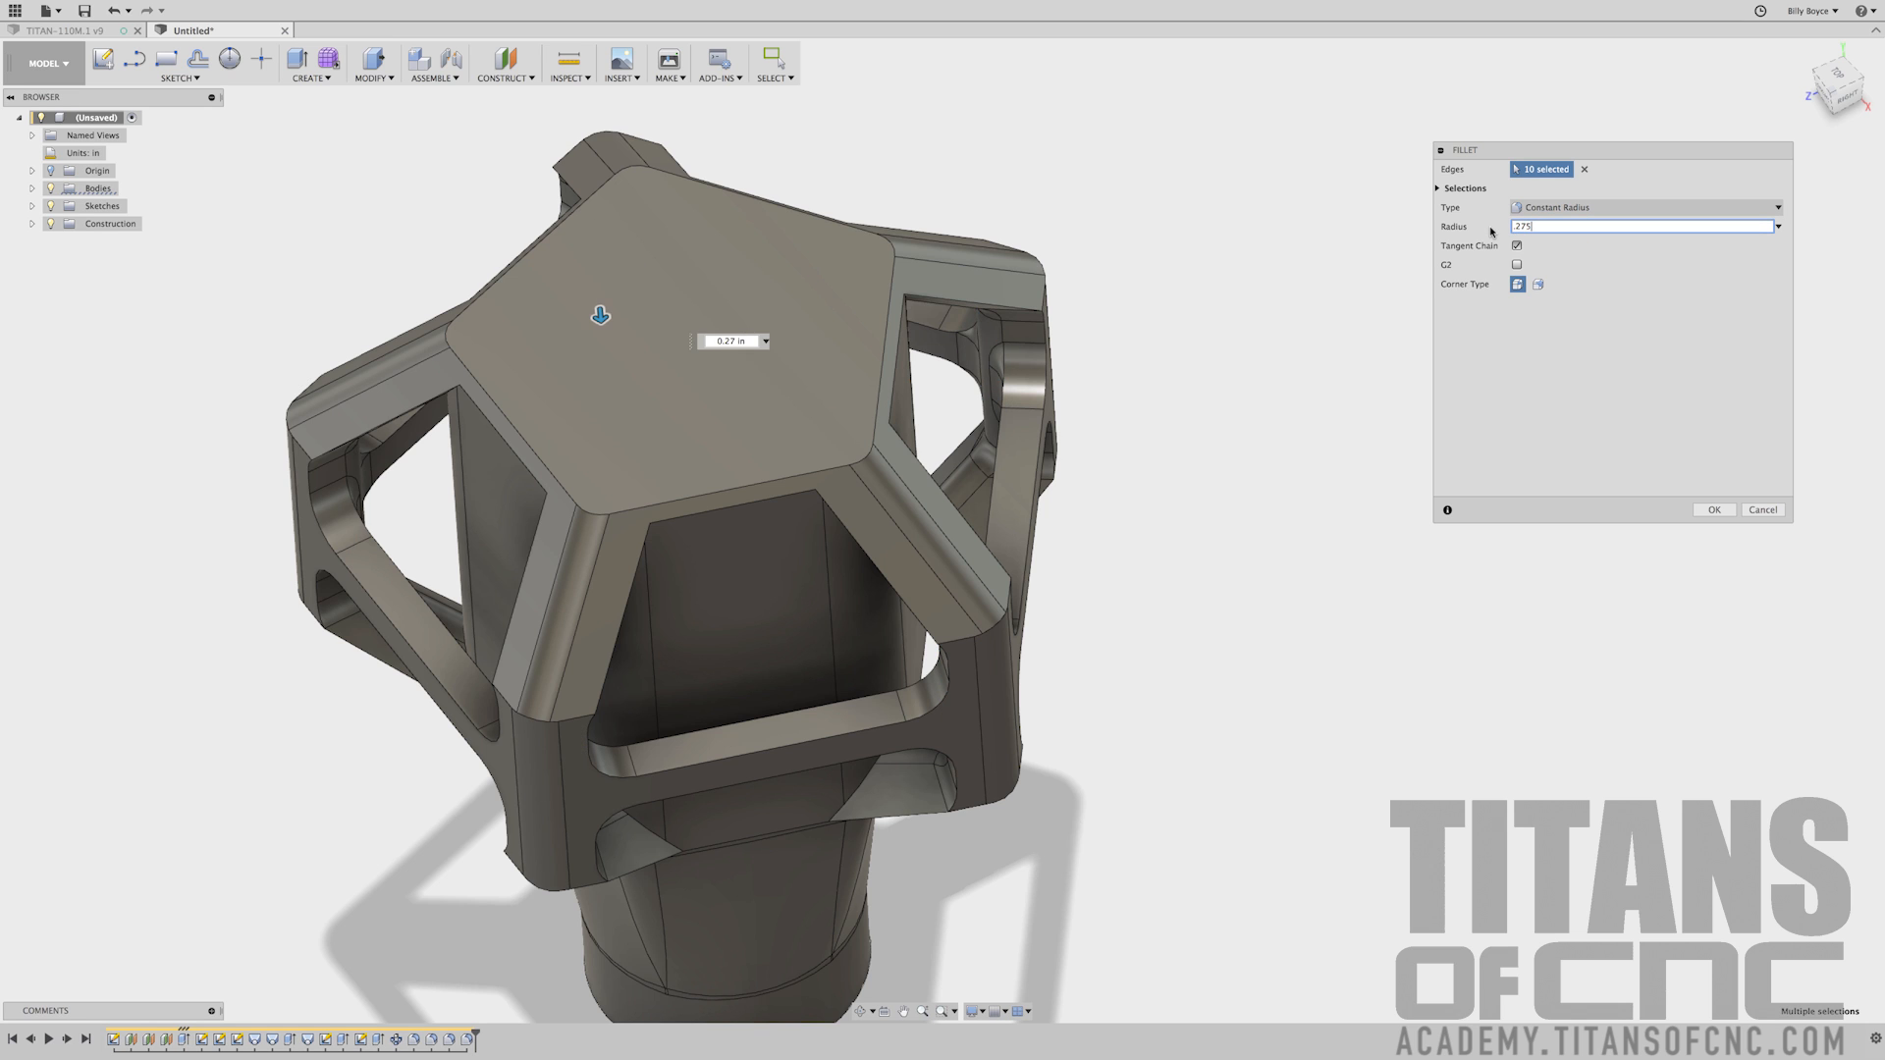
pyautogui.moveTo(1041, 373)
pyautogui.keyDown('shift'); pyautogui.mouseDown(button='middle')
pyautogui.moveTo(933, 371)
pyautogui.moveTo(1049, 395)
pyautogui.mouseUp(button='middle'); pyautogui.keyUp('shift')
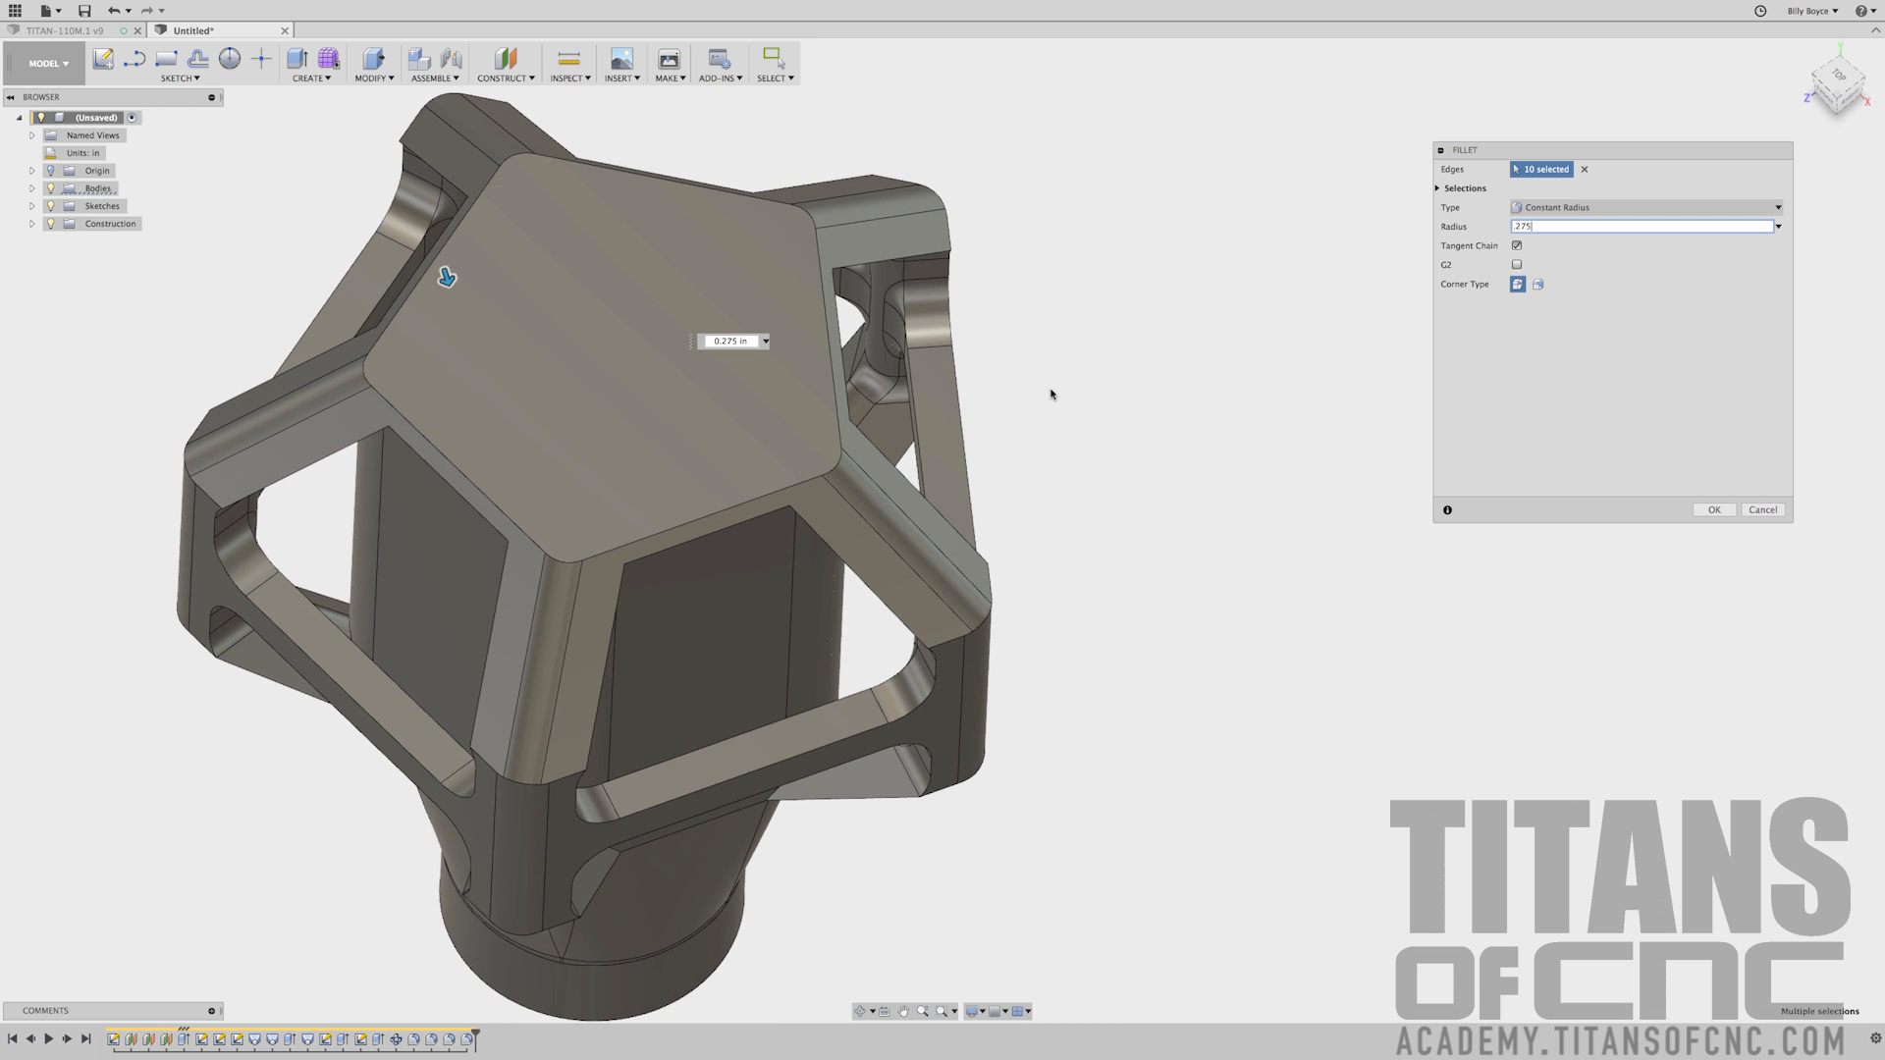
pyautogui.press('Return')
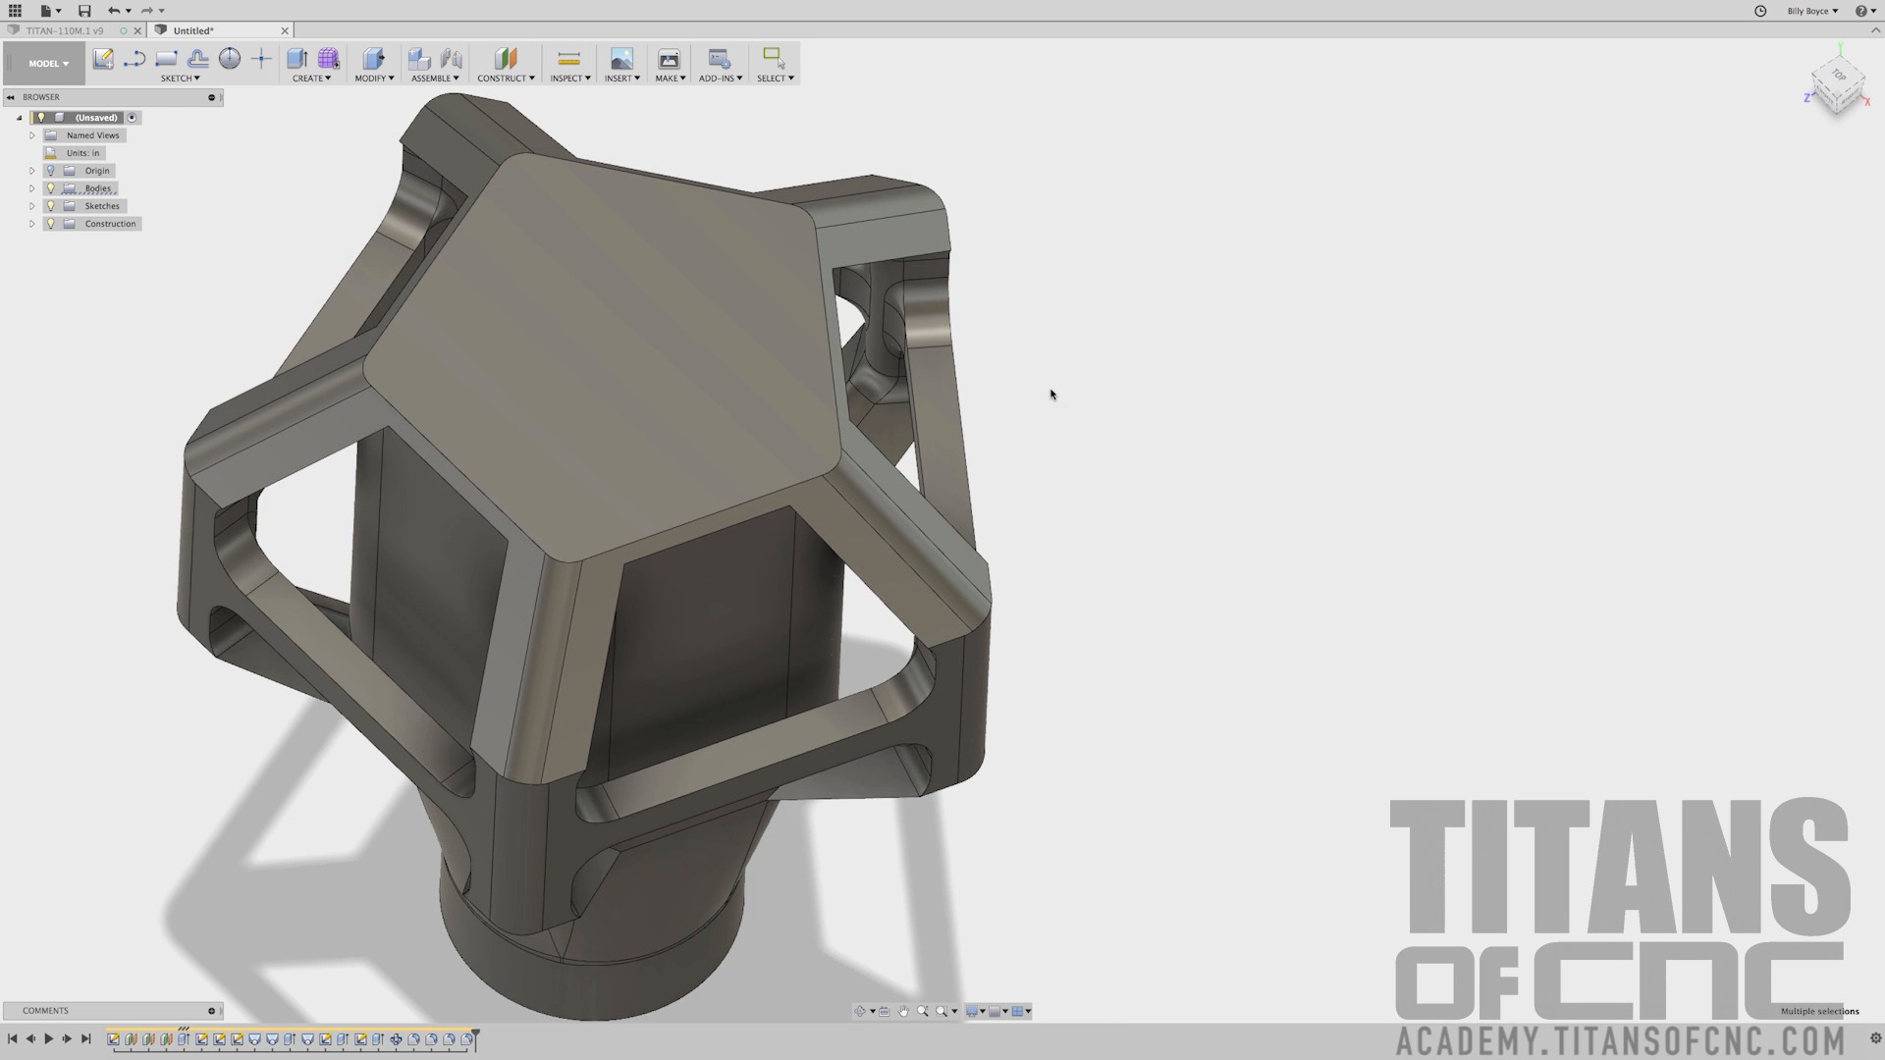
# Start a fillet with the first upper and lower edges where the slanted ribs meet the central core
pyautogui.keyDown('shift'); pyautogui.moveTo(1050, 395); pyautogui.dragTo(1142, 436, button='middle'); pyautogui.keyUp('shift')
pyautogui.moveTo(1166, 430); pyautogui.dragTo(1185, 423, button='middle')
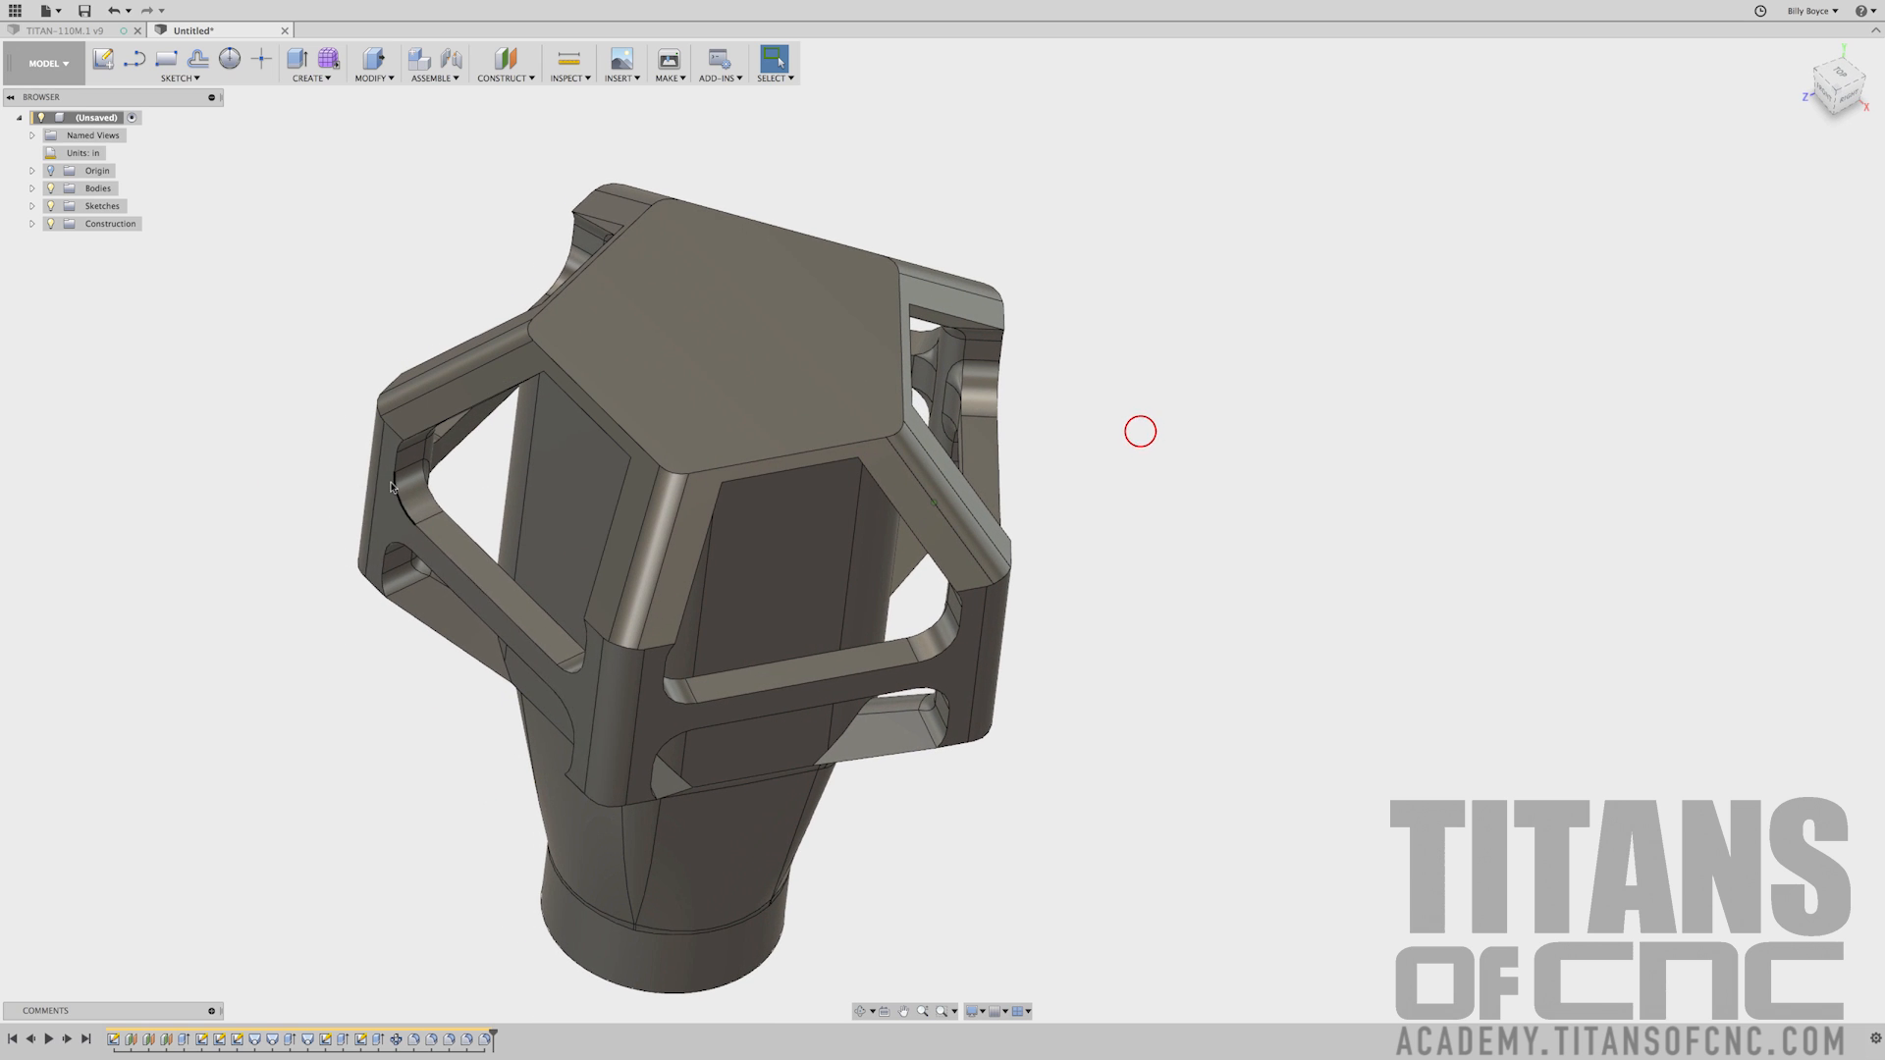
pyautogui.keyDown('shift'); pyautogui.moveTo(376, 686); pyautogui.dragTo(521, 596, button='middle'); pyautogui.keyUp('shift')
pyautogui.click(522, 592)
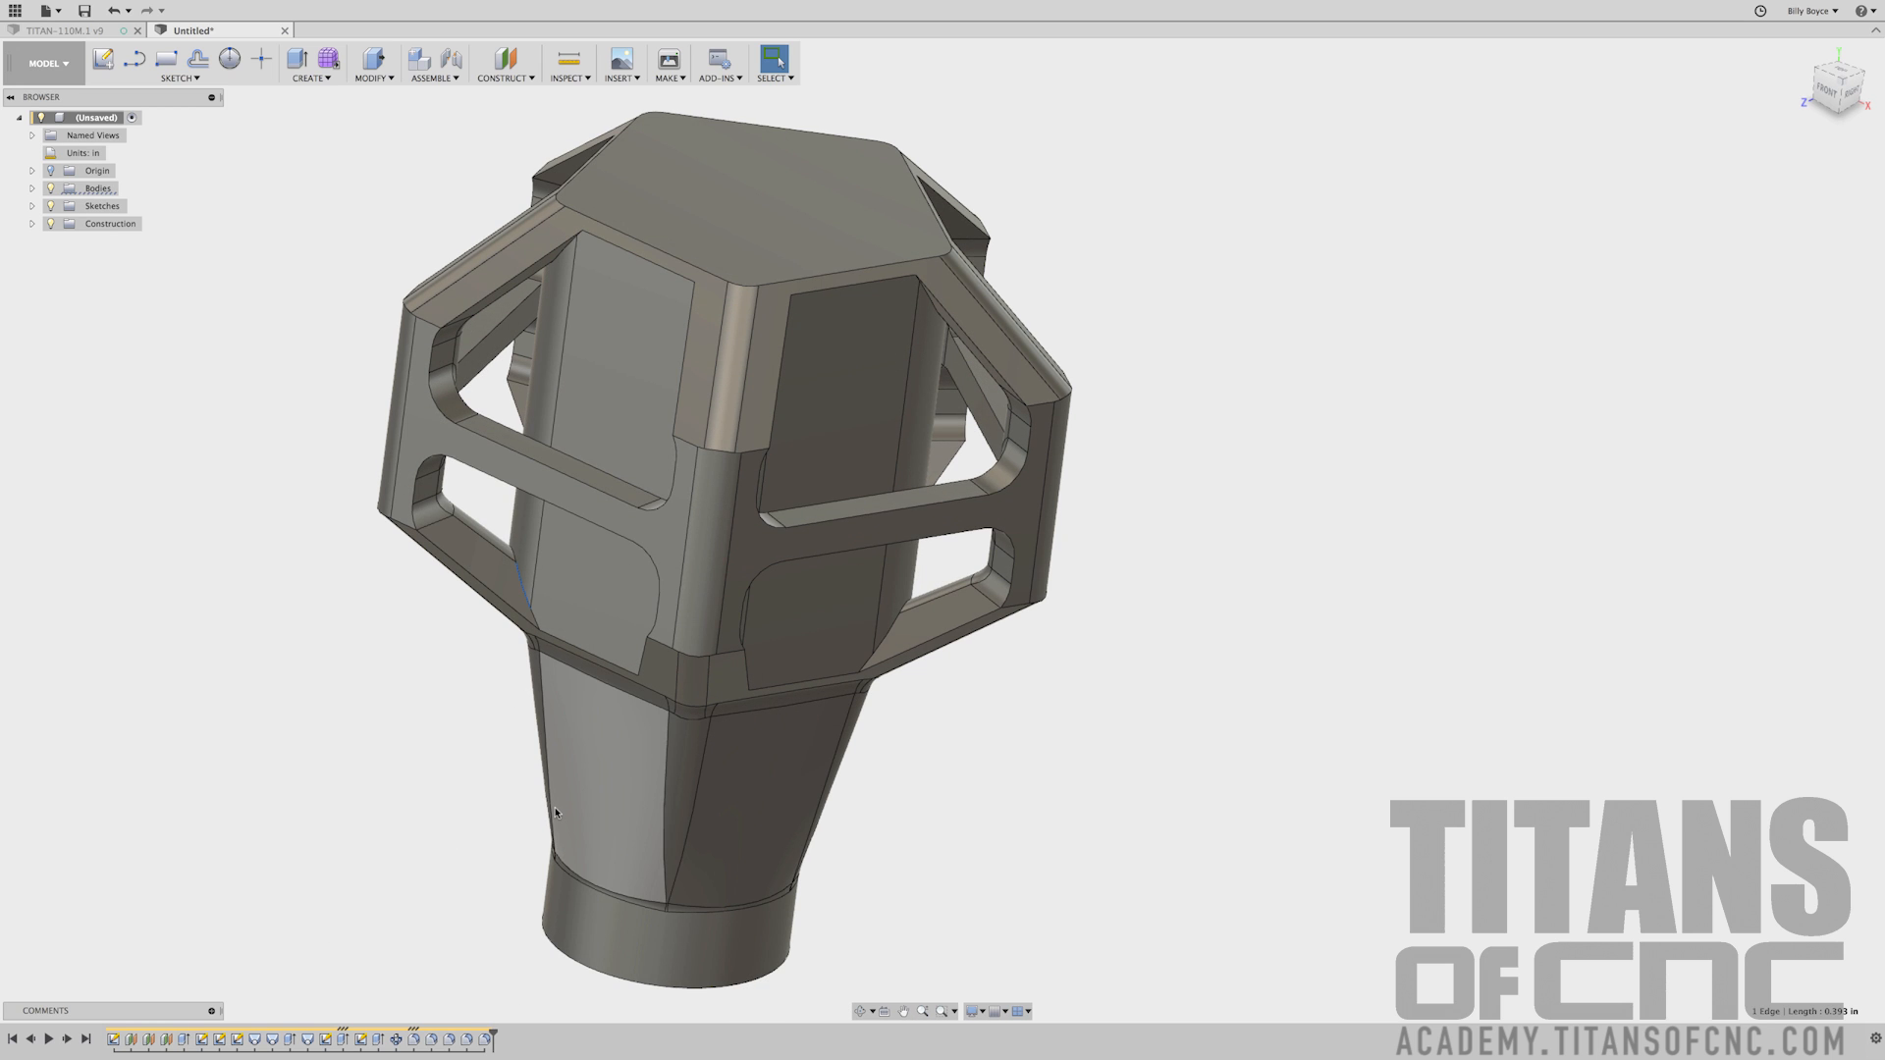
pyautogui.press('f')
pyautogui.keyDown('shift'); pyautogui.moveTo(557, 277); pyautogui.dragTo(967, 273, button='middle'); pyautogui.keyUp('shift')
pyautogui.click(552, 238)
pyautogui.click(967, 273)
# Add the upper and lower rib-to-core edges of the remaining sides to the fillet selection, ten edges altogether
pyautogui.keyDown('shift'); pyautogui.moveTo(905, 600); pyautogui.dragTo(821, 585, button='middle'); pyautogui.keyUp('shift')
pyautogui.click(815, 576)
pyautogui.click(794, 226)
pyautogui.click(795, 226)
pyautogui.keyDown('shift'); pyautogui.moveTo(795, 226); pyautogui.dragTo(589, 232, button='middle'); pyautogui.keyUp('shift')
pyautogui.click(767, 215)
pyautogui.click(807, 567)
pyautogui.keyDown('shift'); pyautogui.moveTo(808, 568); pyautogui.dragTo(828, 576, button='middle'); pyautogui.keyUp('shift')
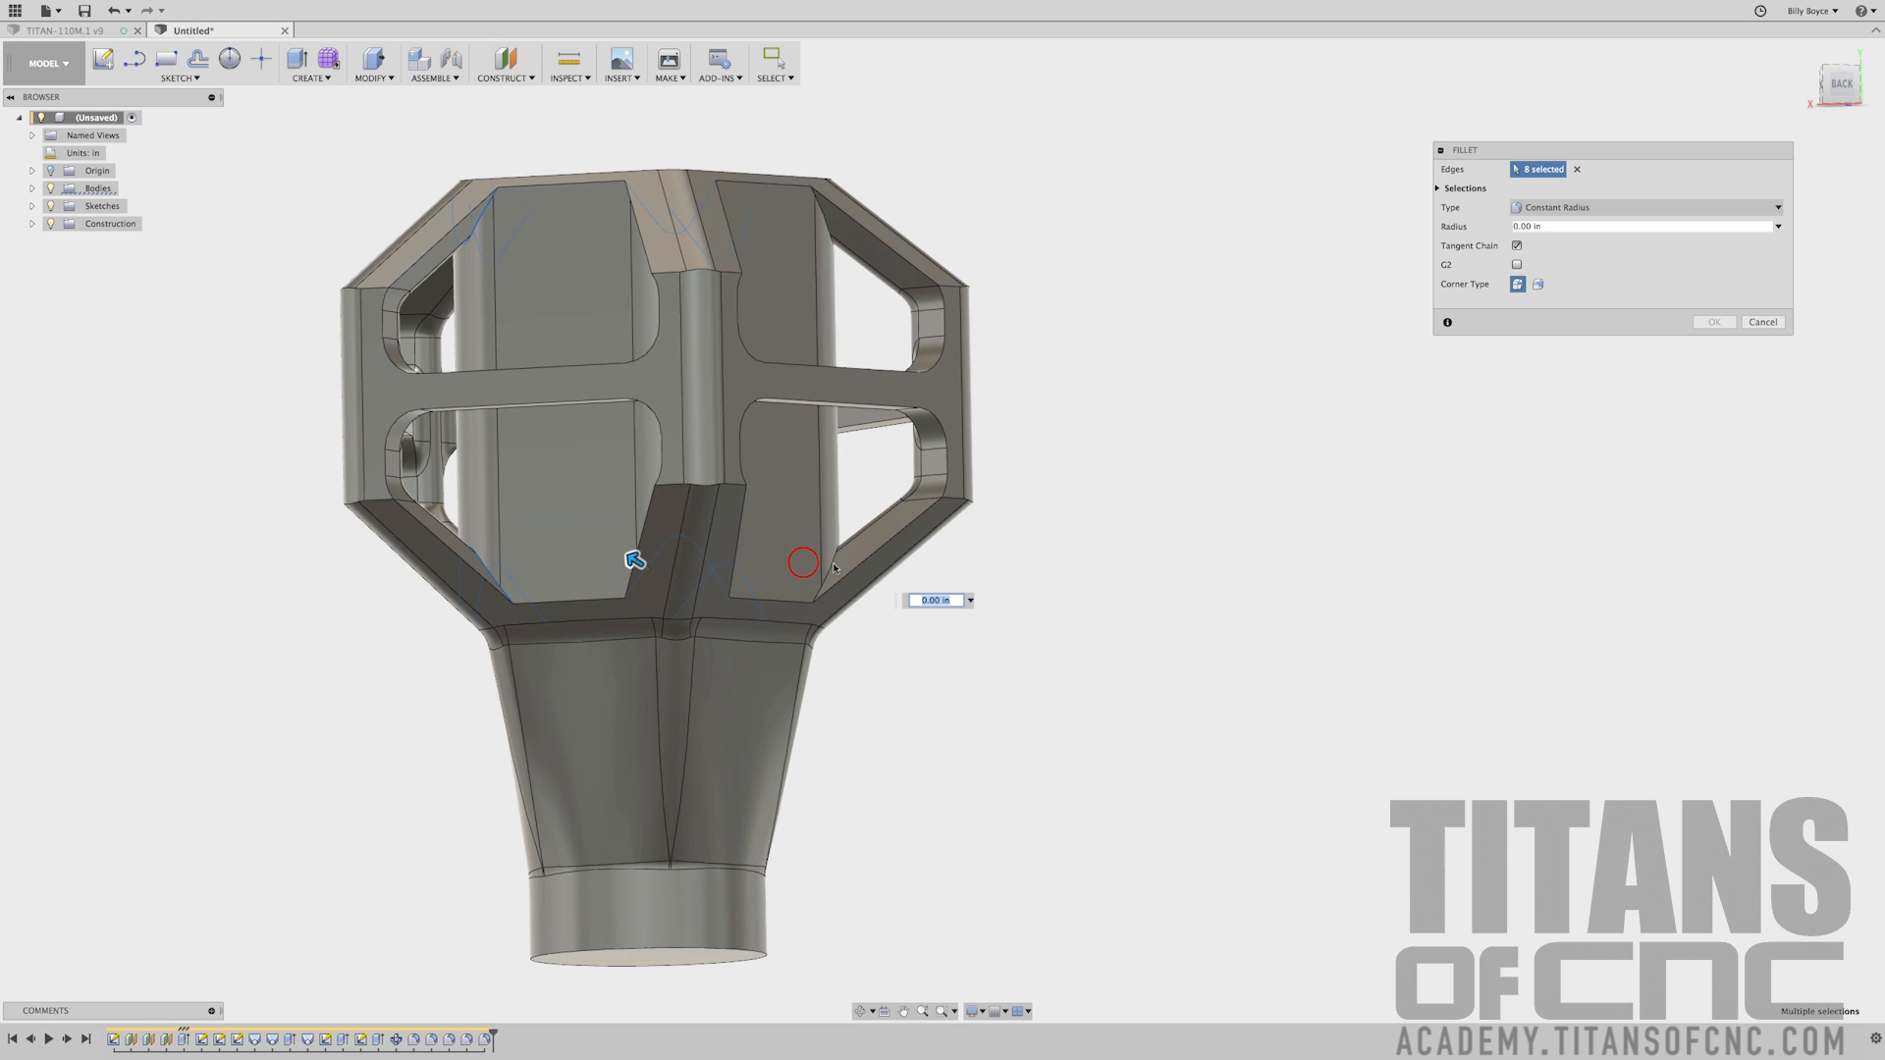
pyautogui.click(826, 572)
pyautogui.click(823, 216)
# Set the radius of the rib-to-core fillets to 0.250 in and apply them
pyautogui.keyDown('shift'); pyautogui.moveTo(823, 216); pyautogui.dragTo(1022, 310, button='middle'); pyautogui.keyUp('shift')
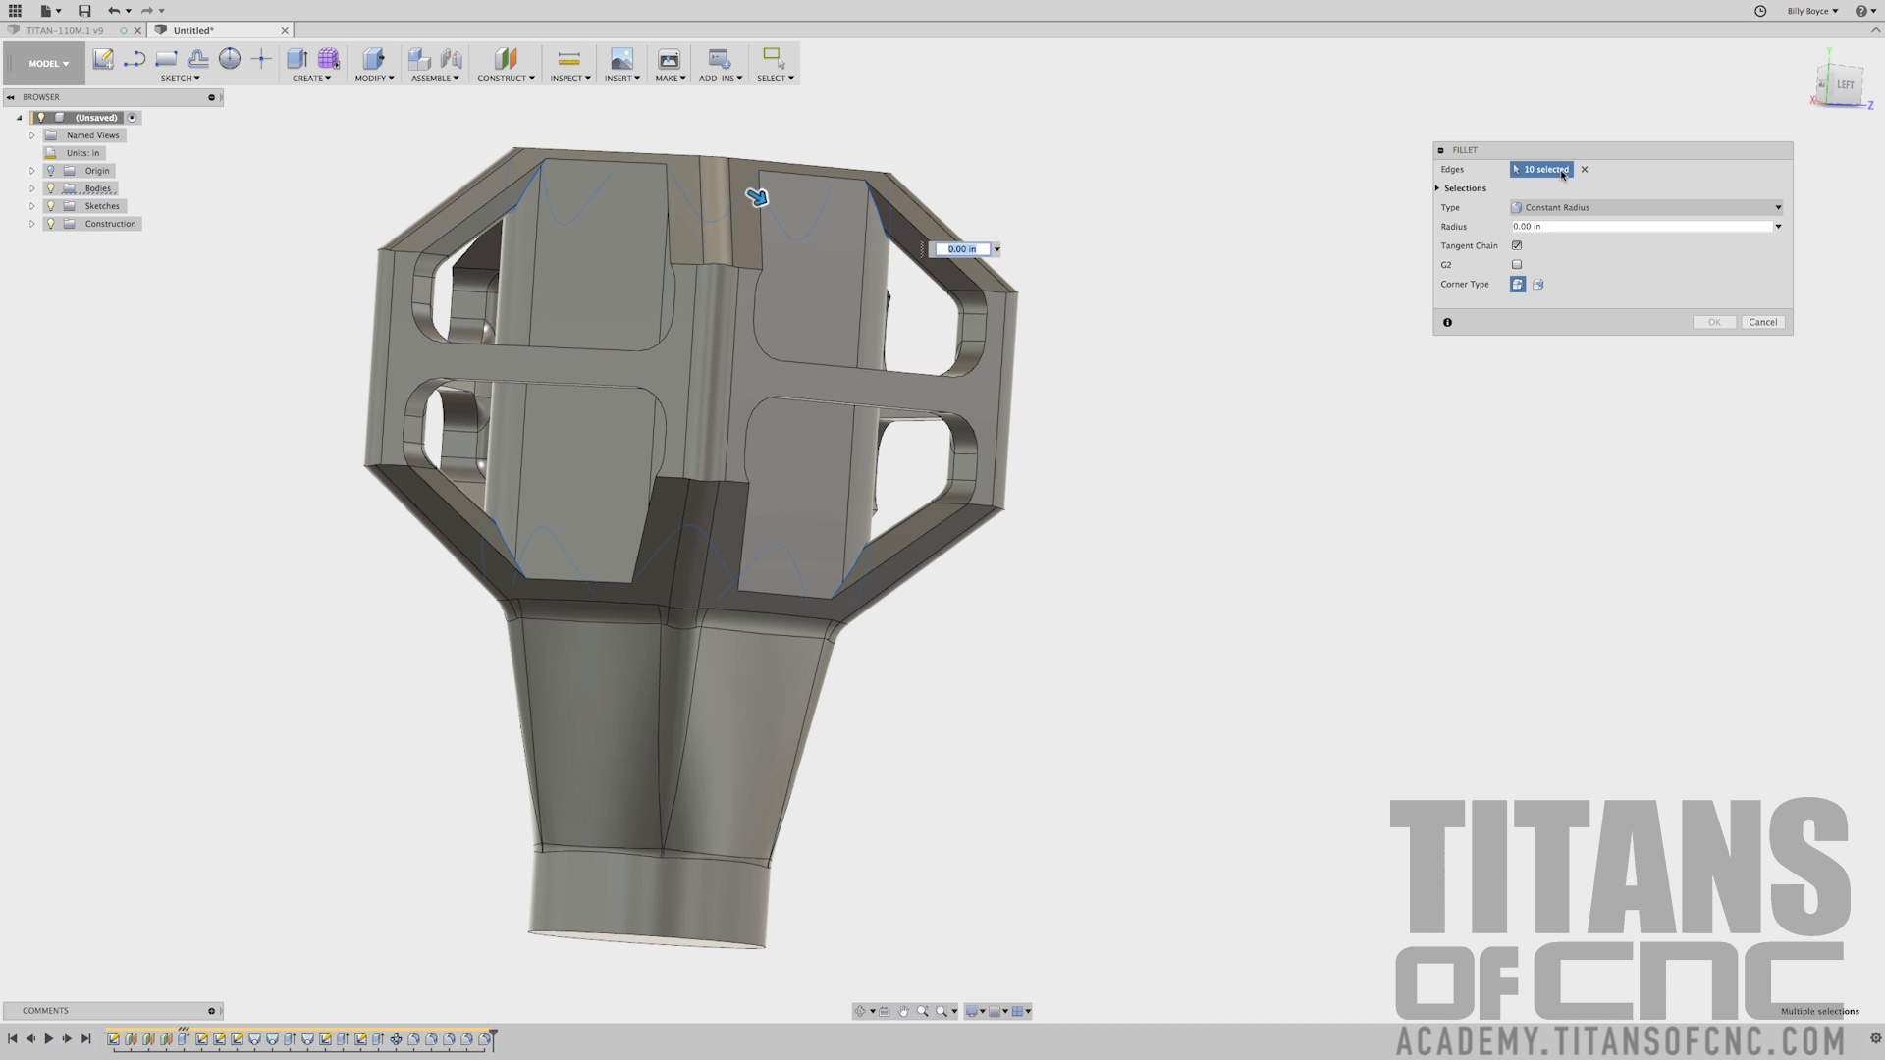
pyautogui.click(1555, 224)
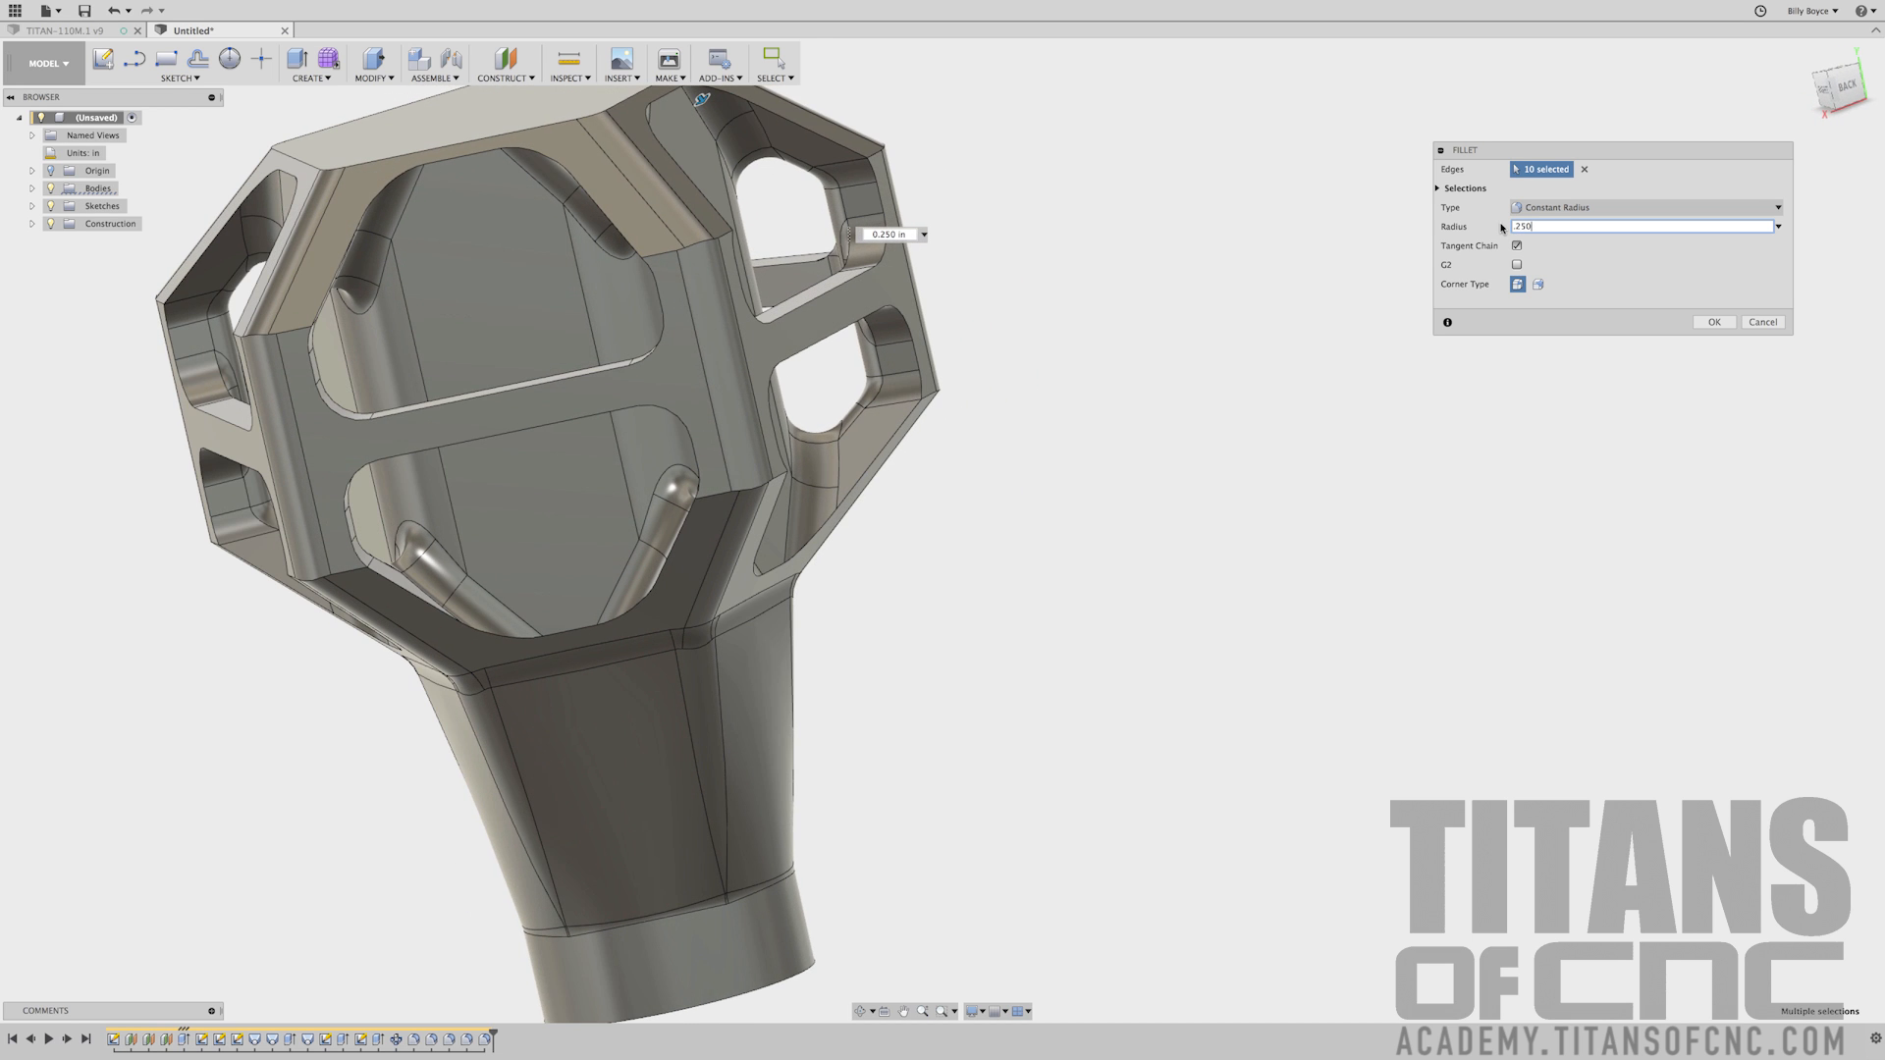
pyautogui.press('Return')
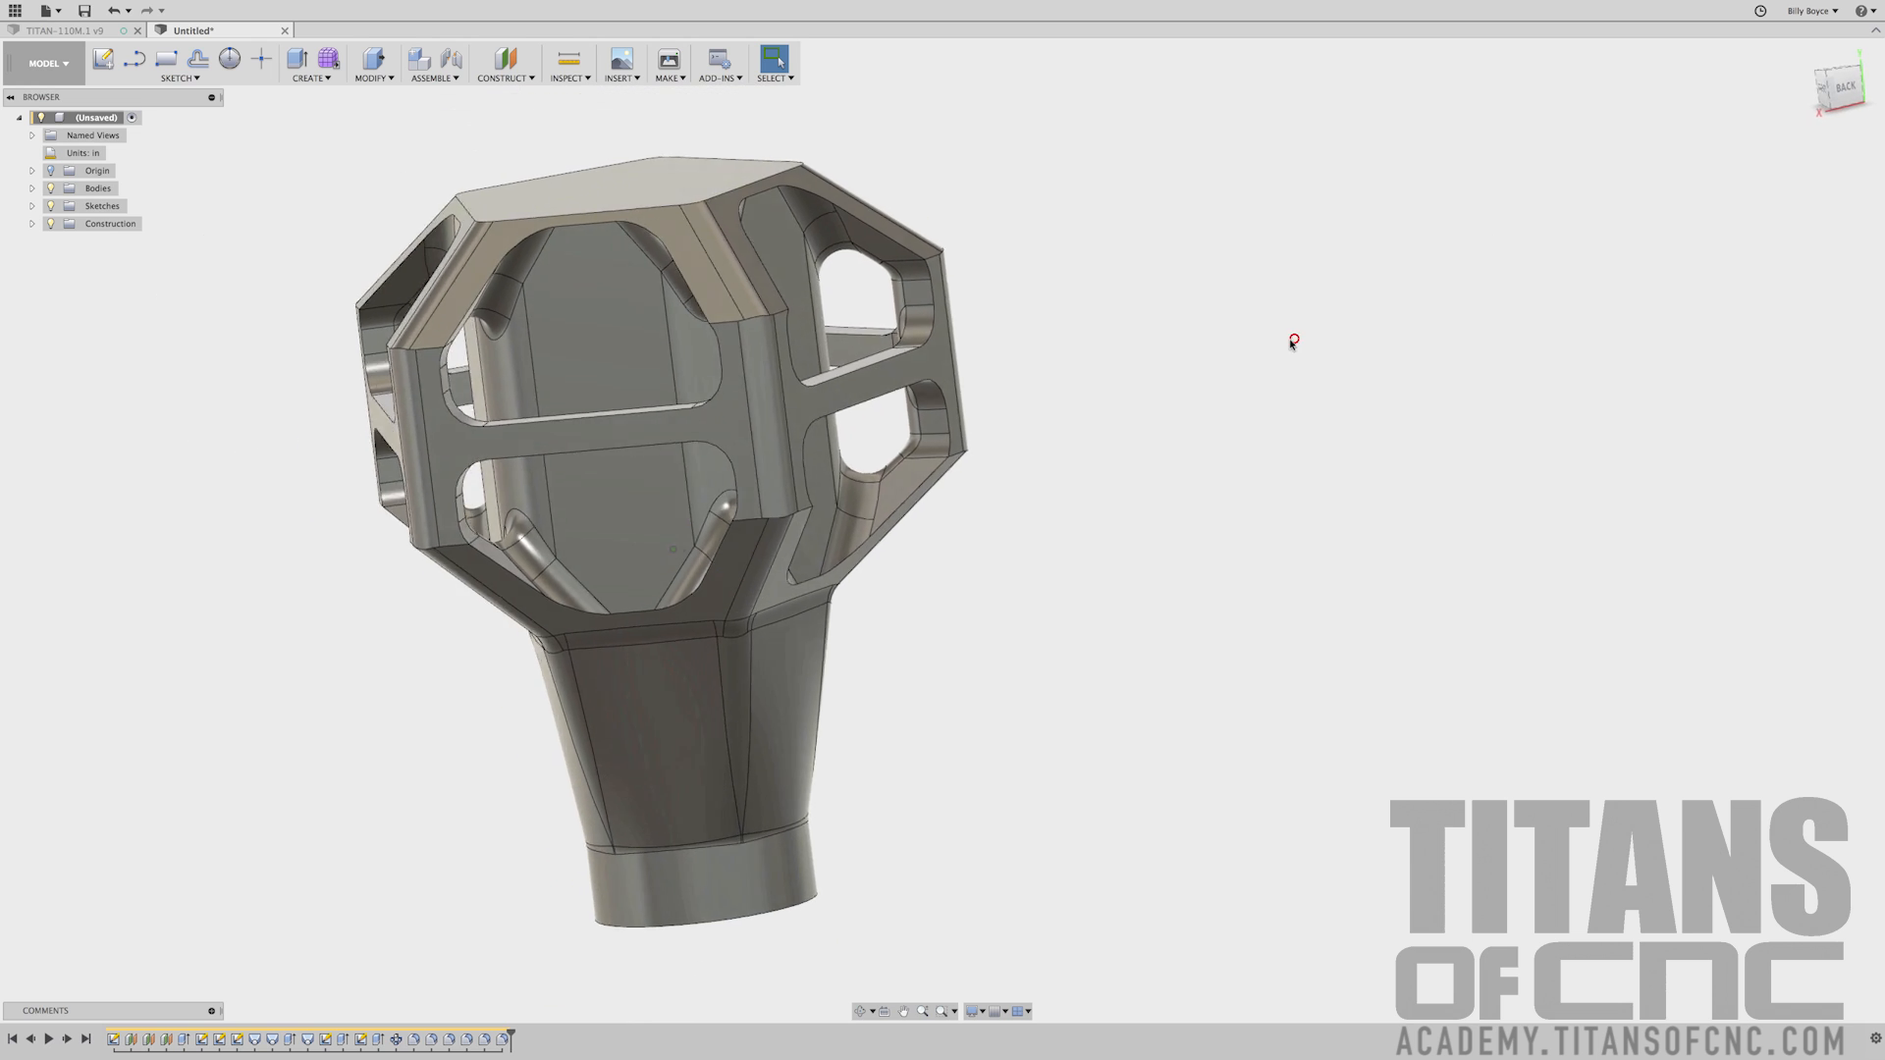
pyautogui.click(1295, 337)
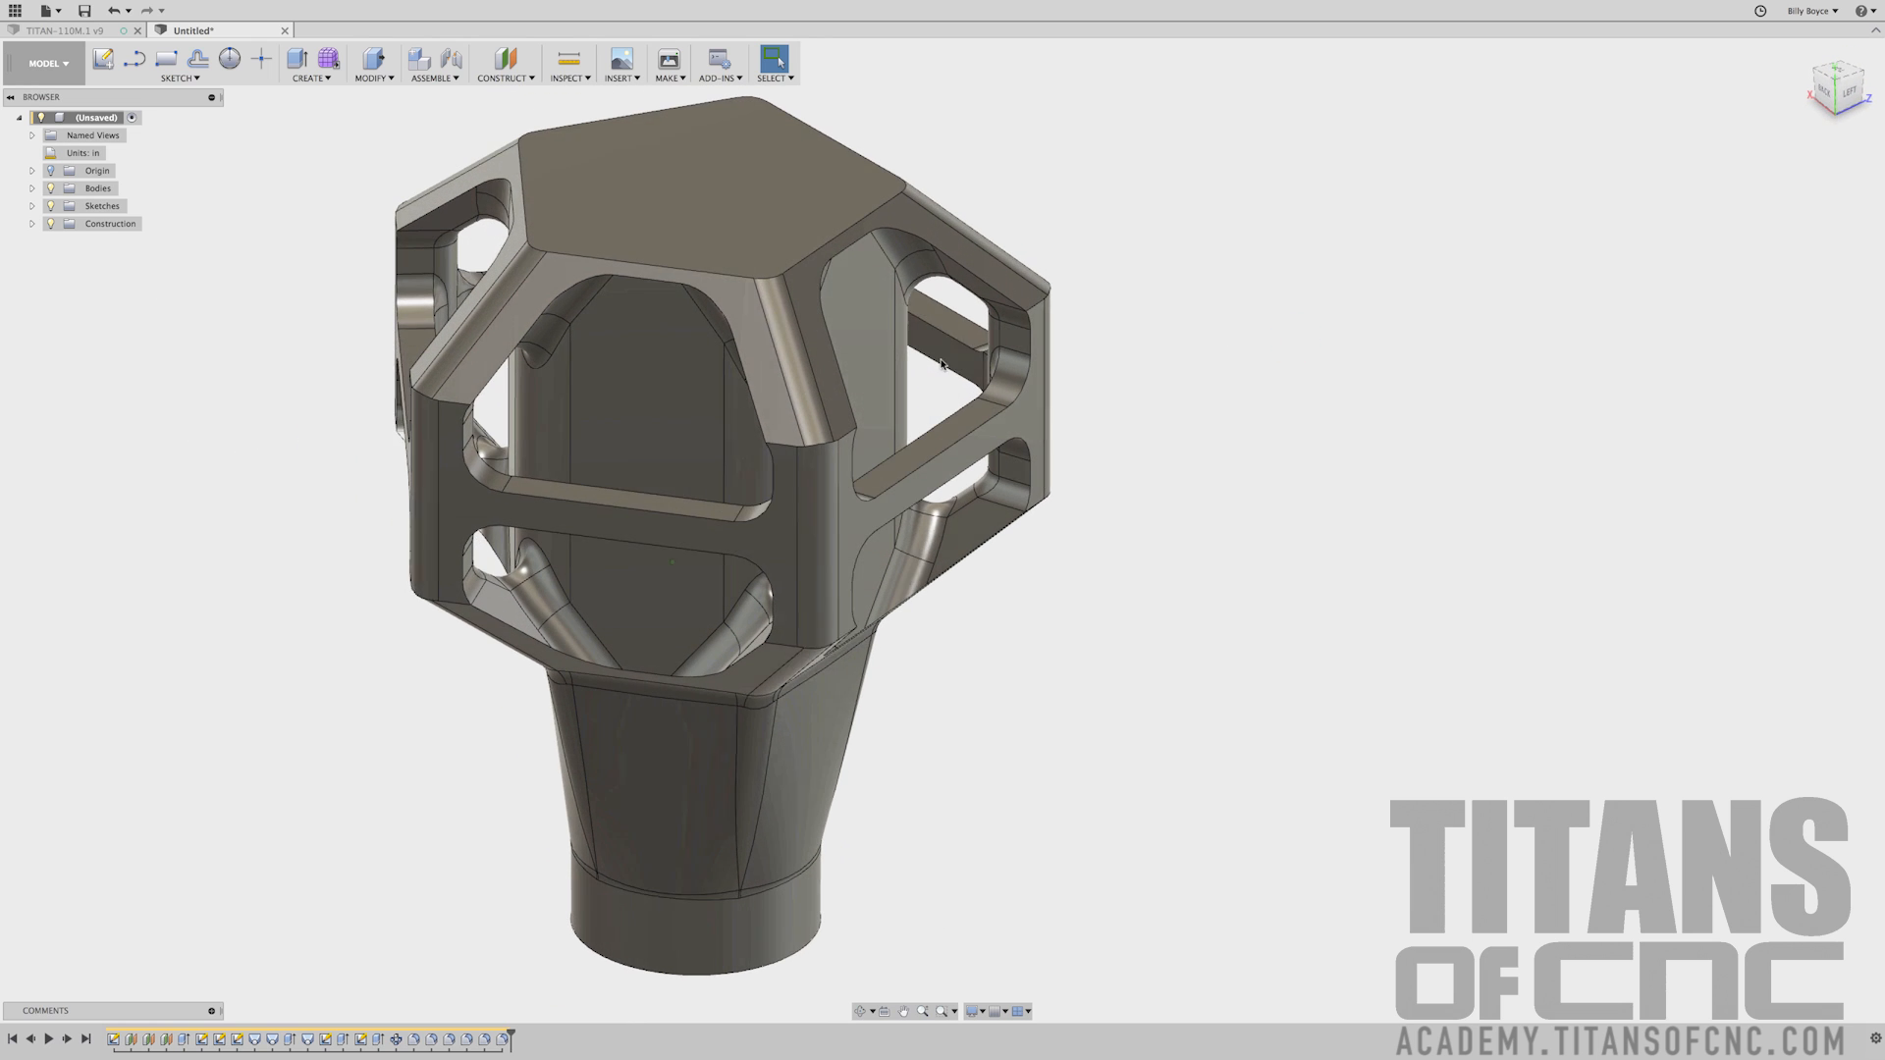
pyautogui.click(947, 334)
pyautogui.click(932, 367)
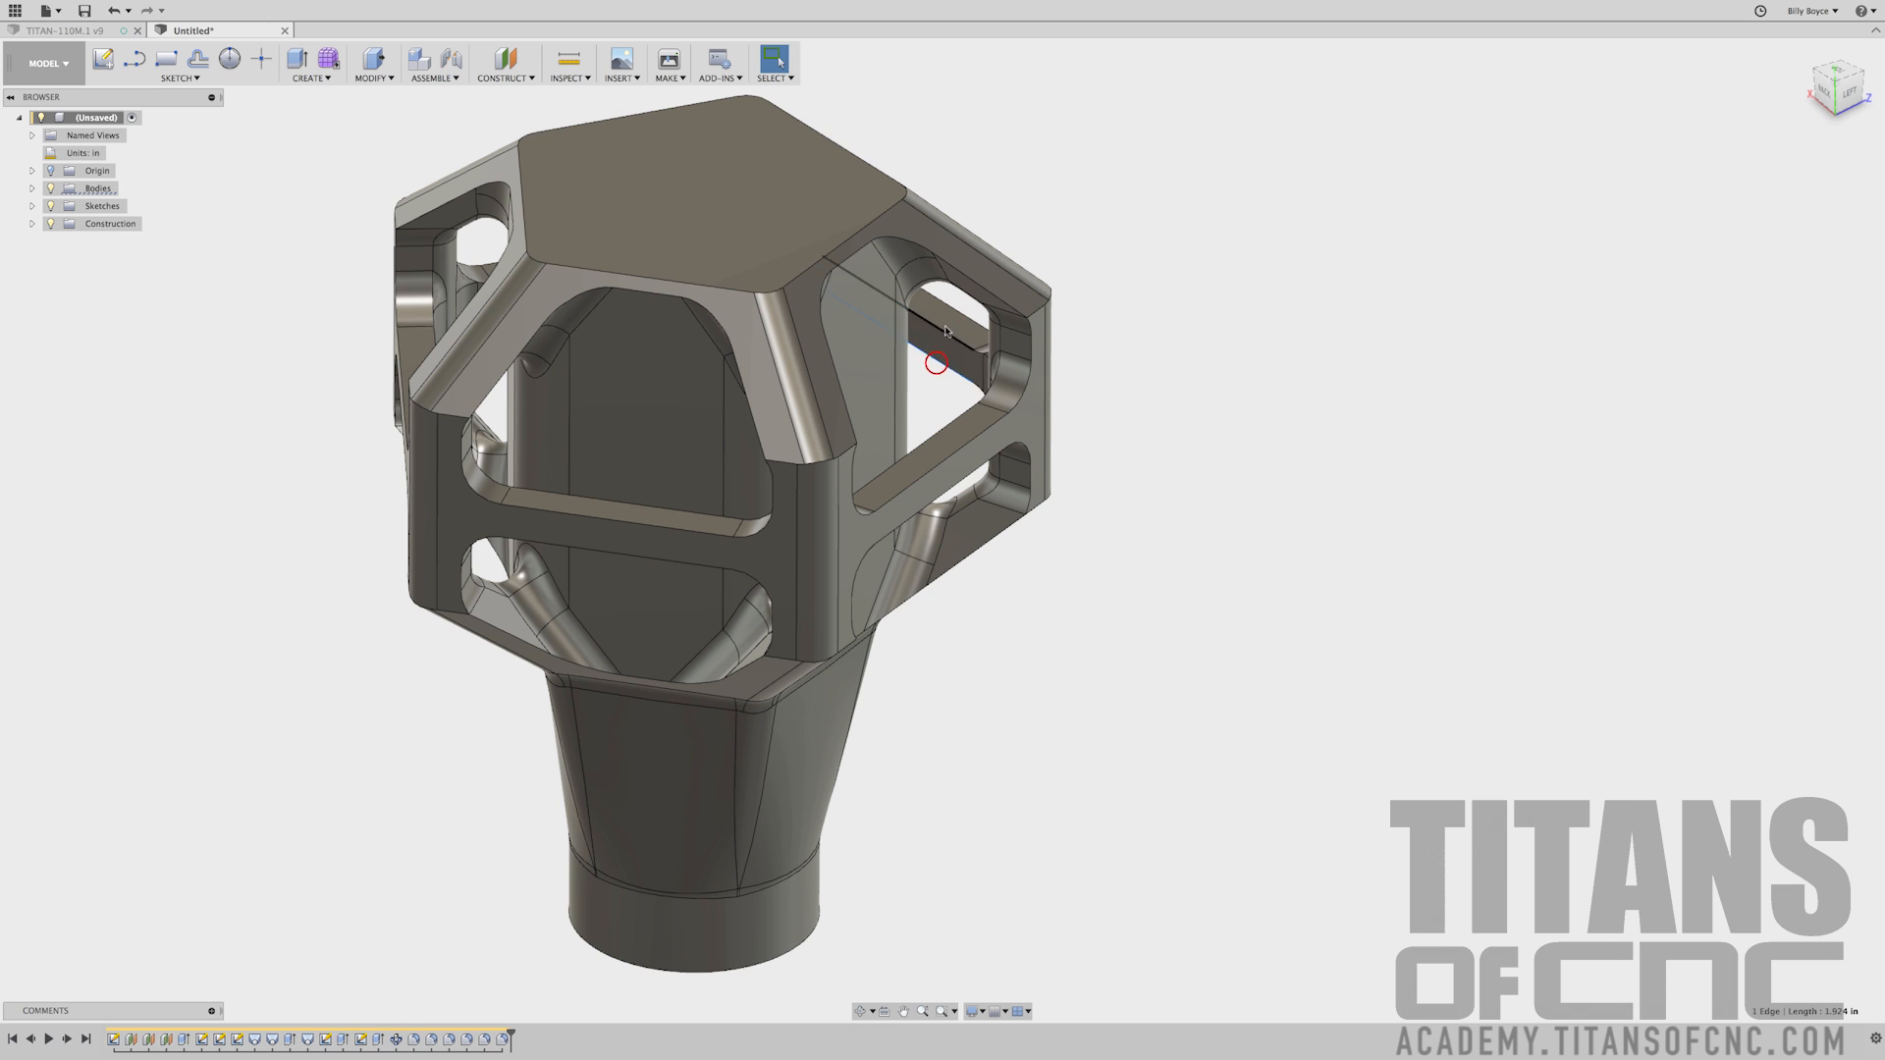
pyautogui.click(946, 328)
pyautogui.click(1271, 372)
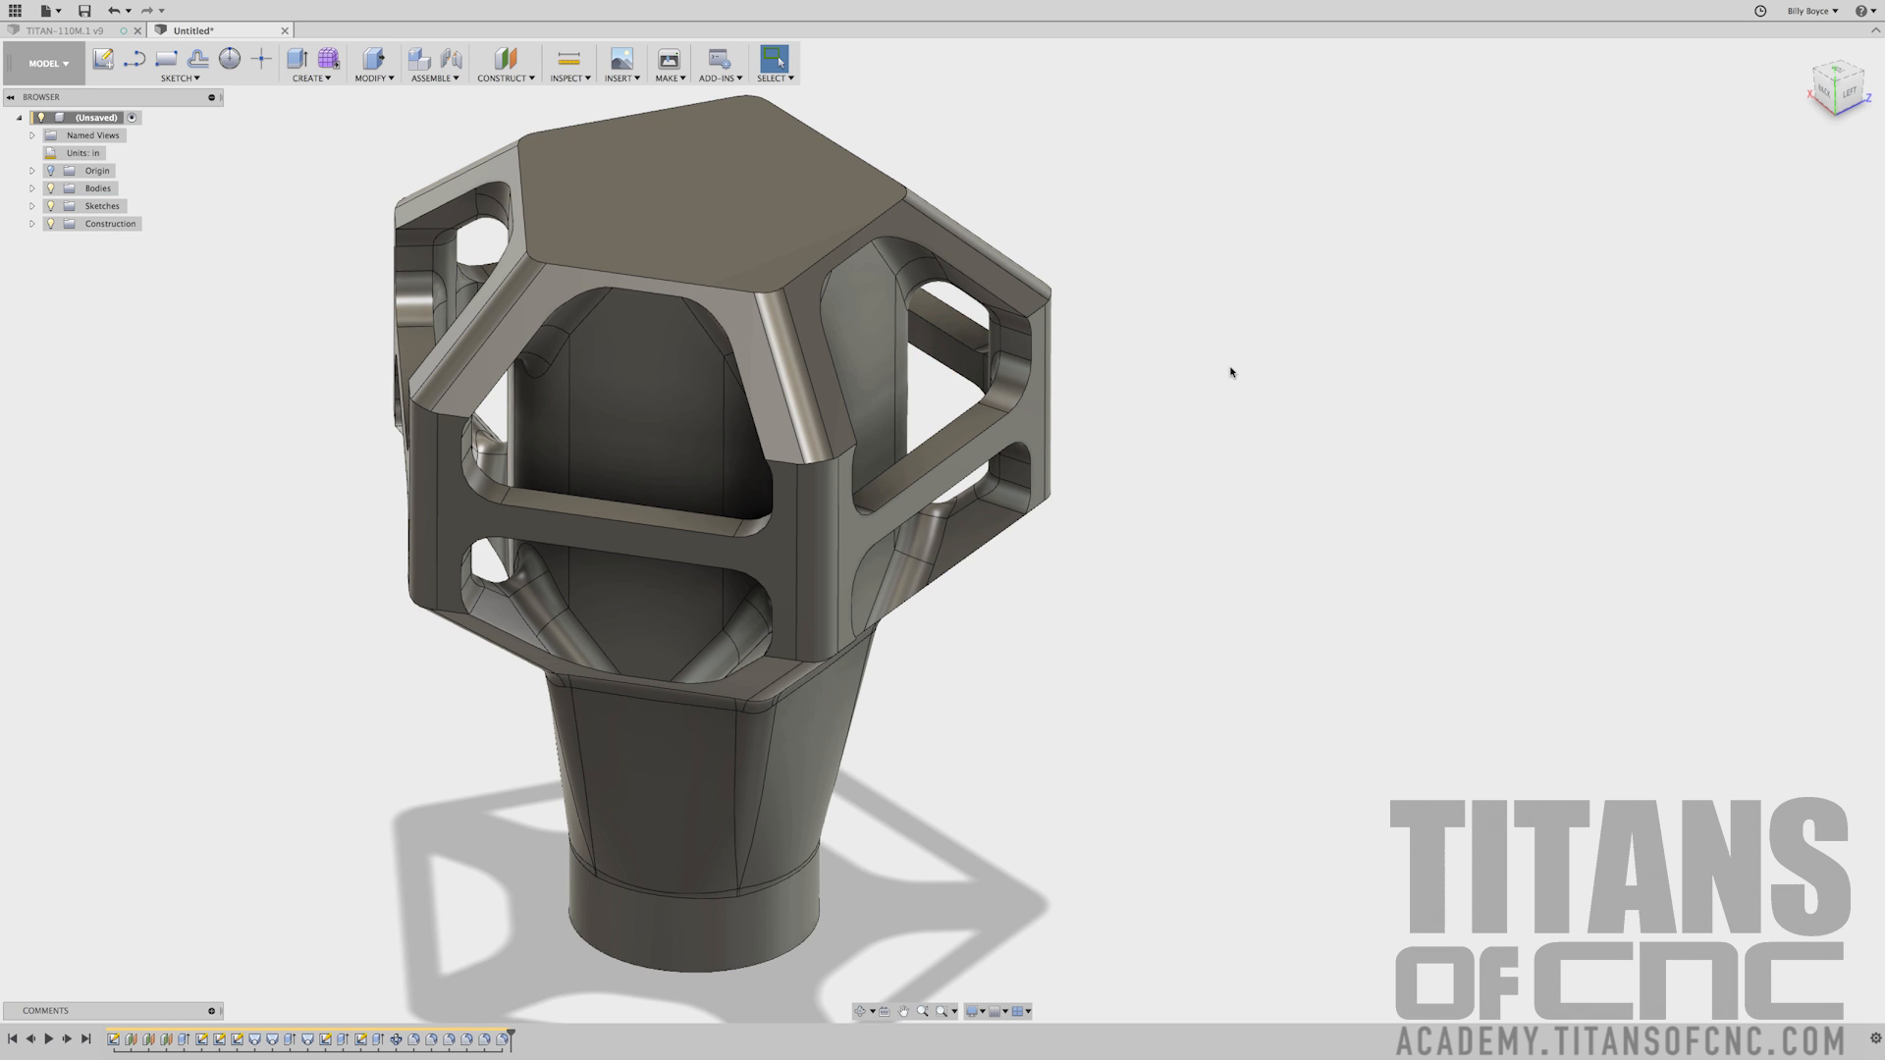
# Start a fillet with the upper and lower inner edges of the first two horizontal crossbars of the head
pyautogui.press('f')
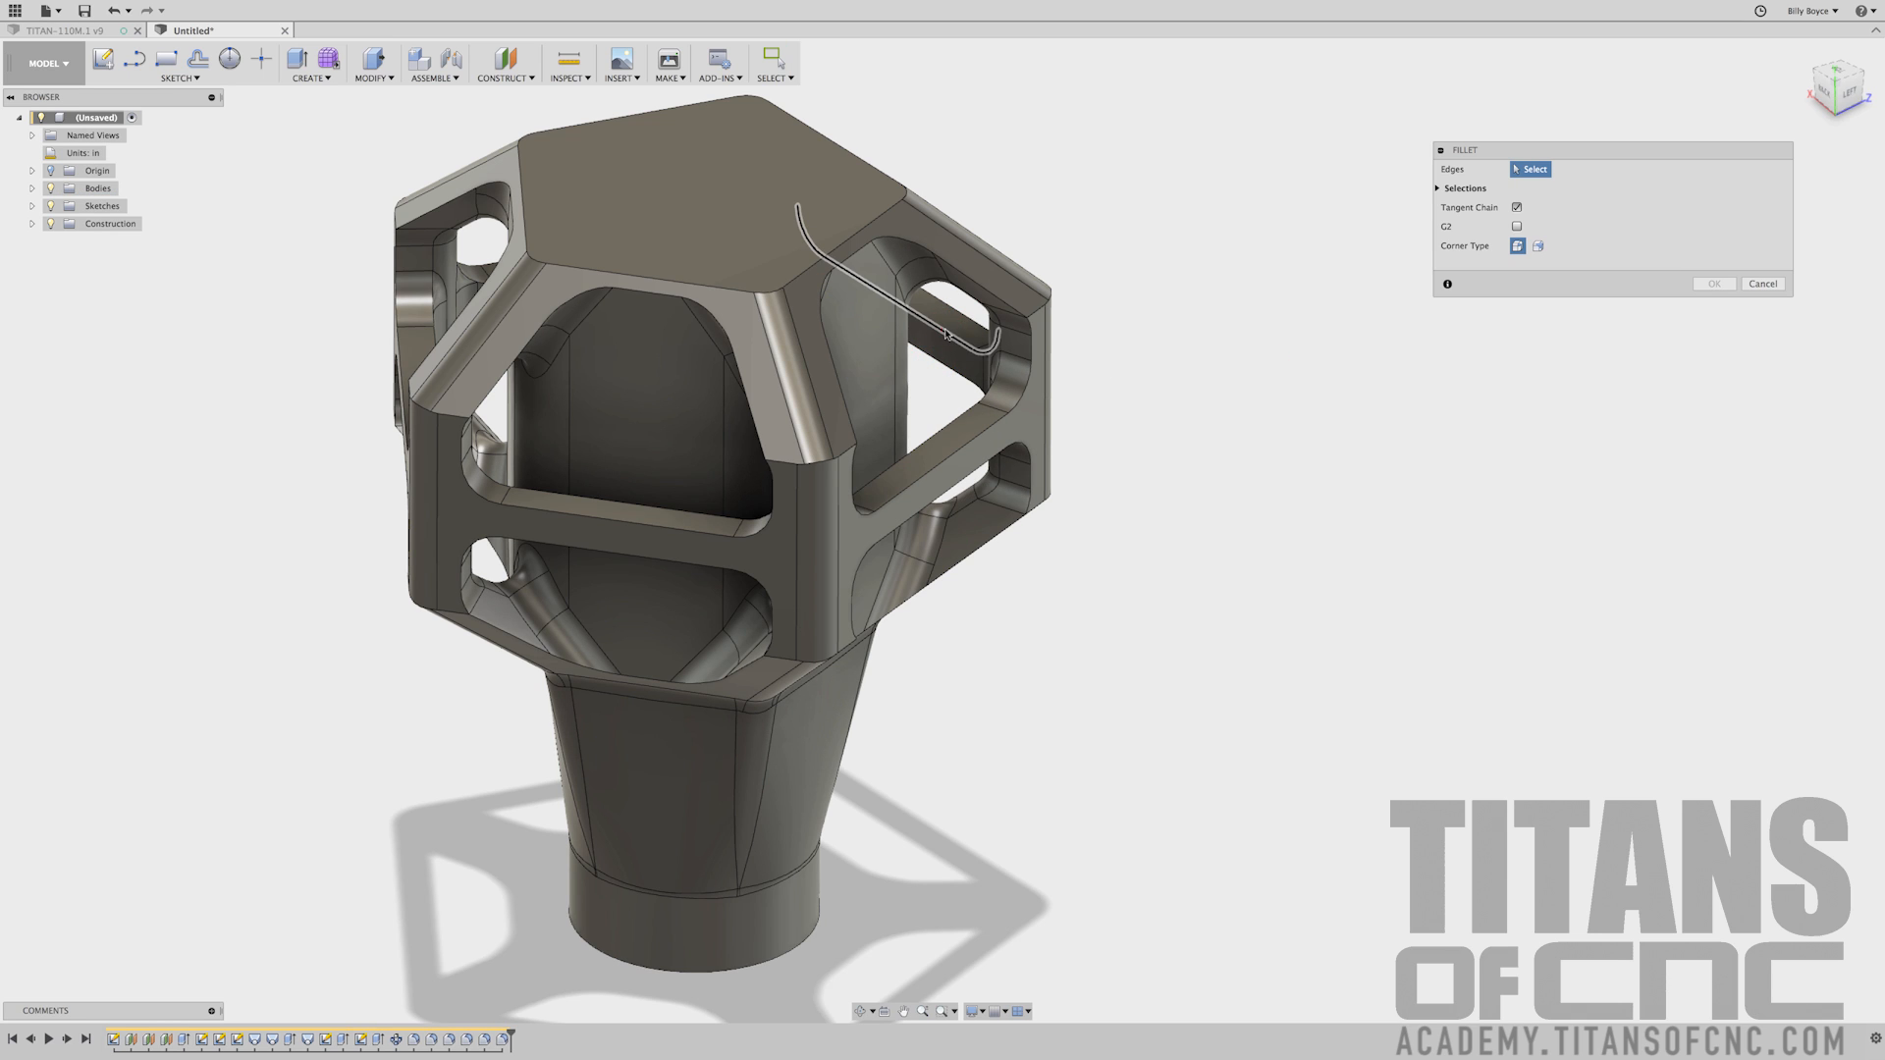
pyautogui.click(946, 330)
pyautogui.click(945, 368)
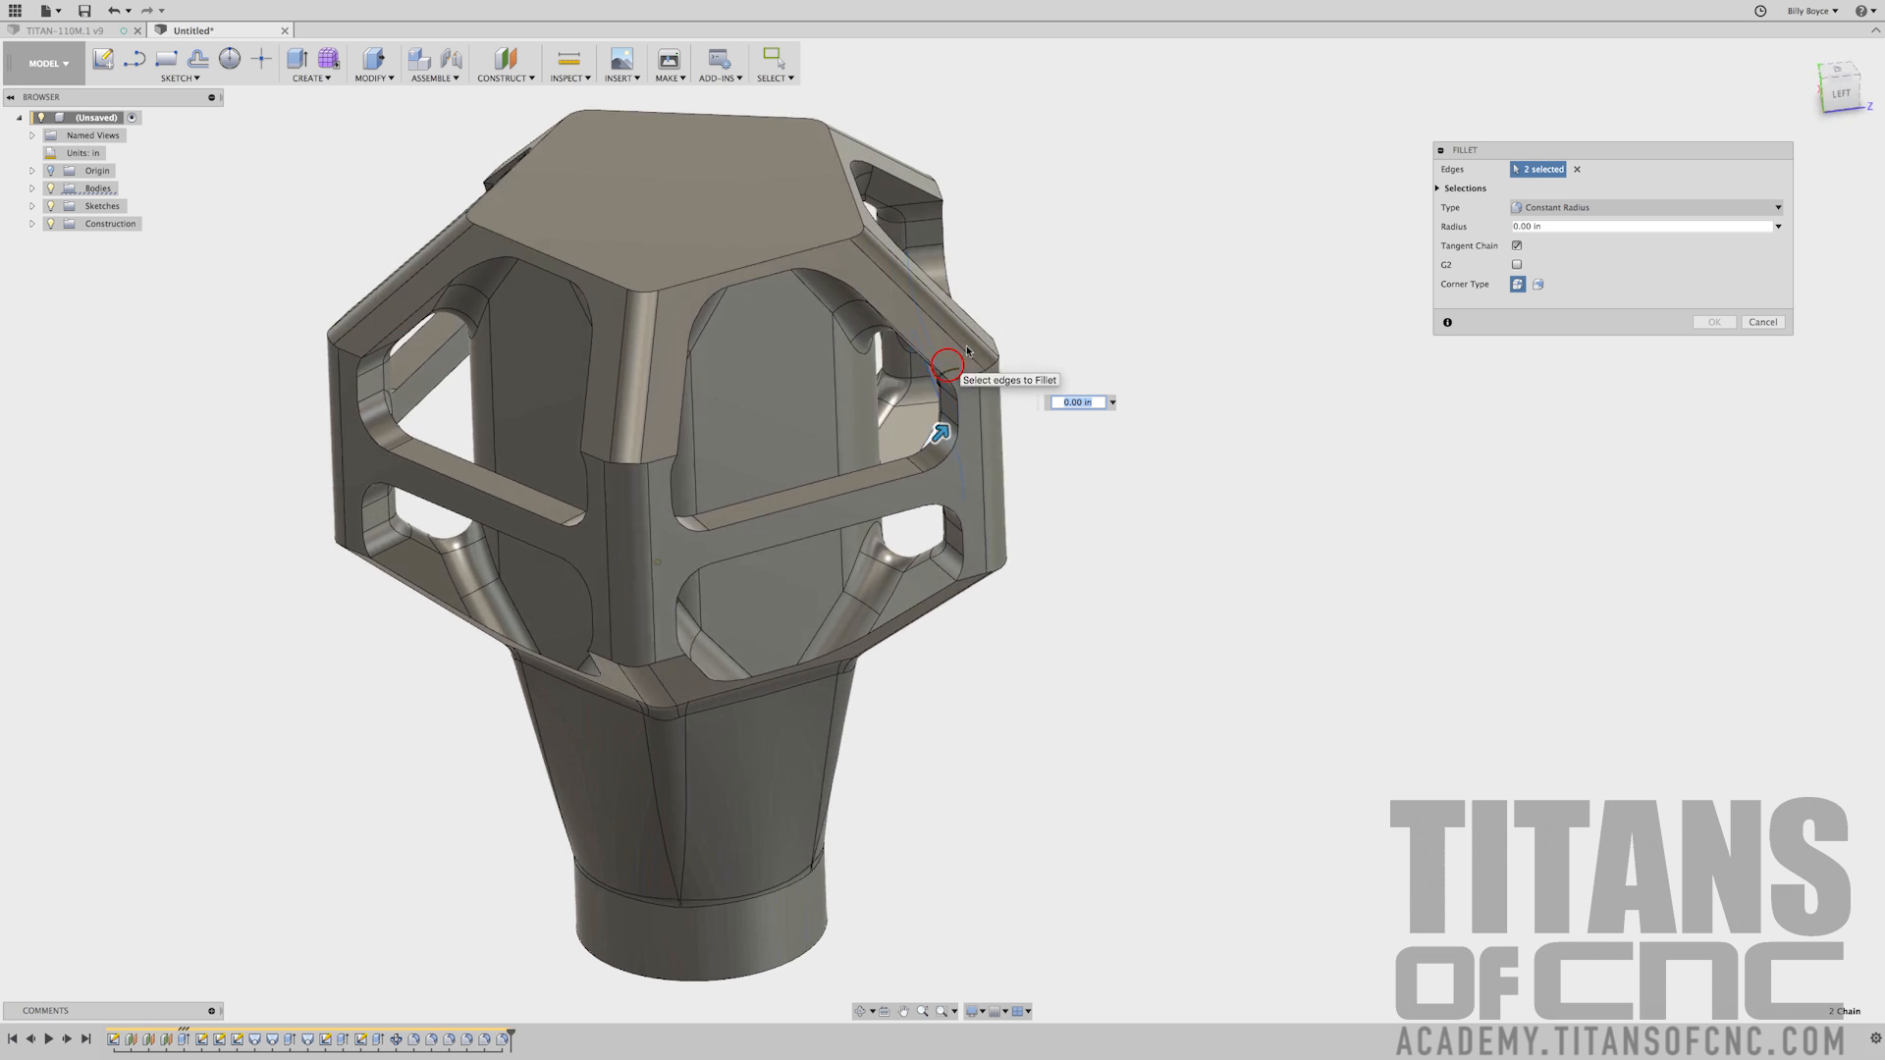
pyautogui.keyDown('shift'); pyautogui.moveTo(966, 336); pyautogui.dragTo(944, 344, button='middle'); pyautogui.keyUp('shift')
pyautogui.click(948, 356)
pyautogui.click(939, 388)
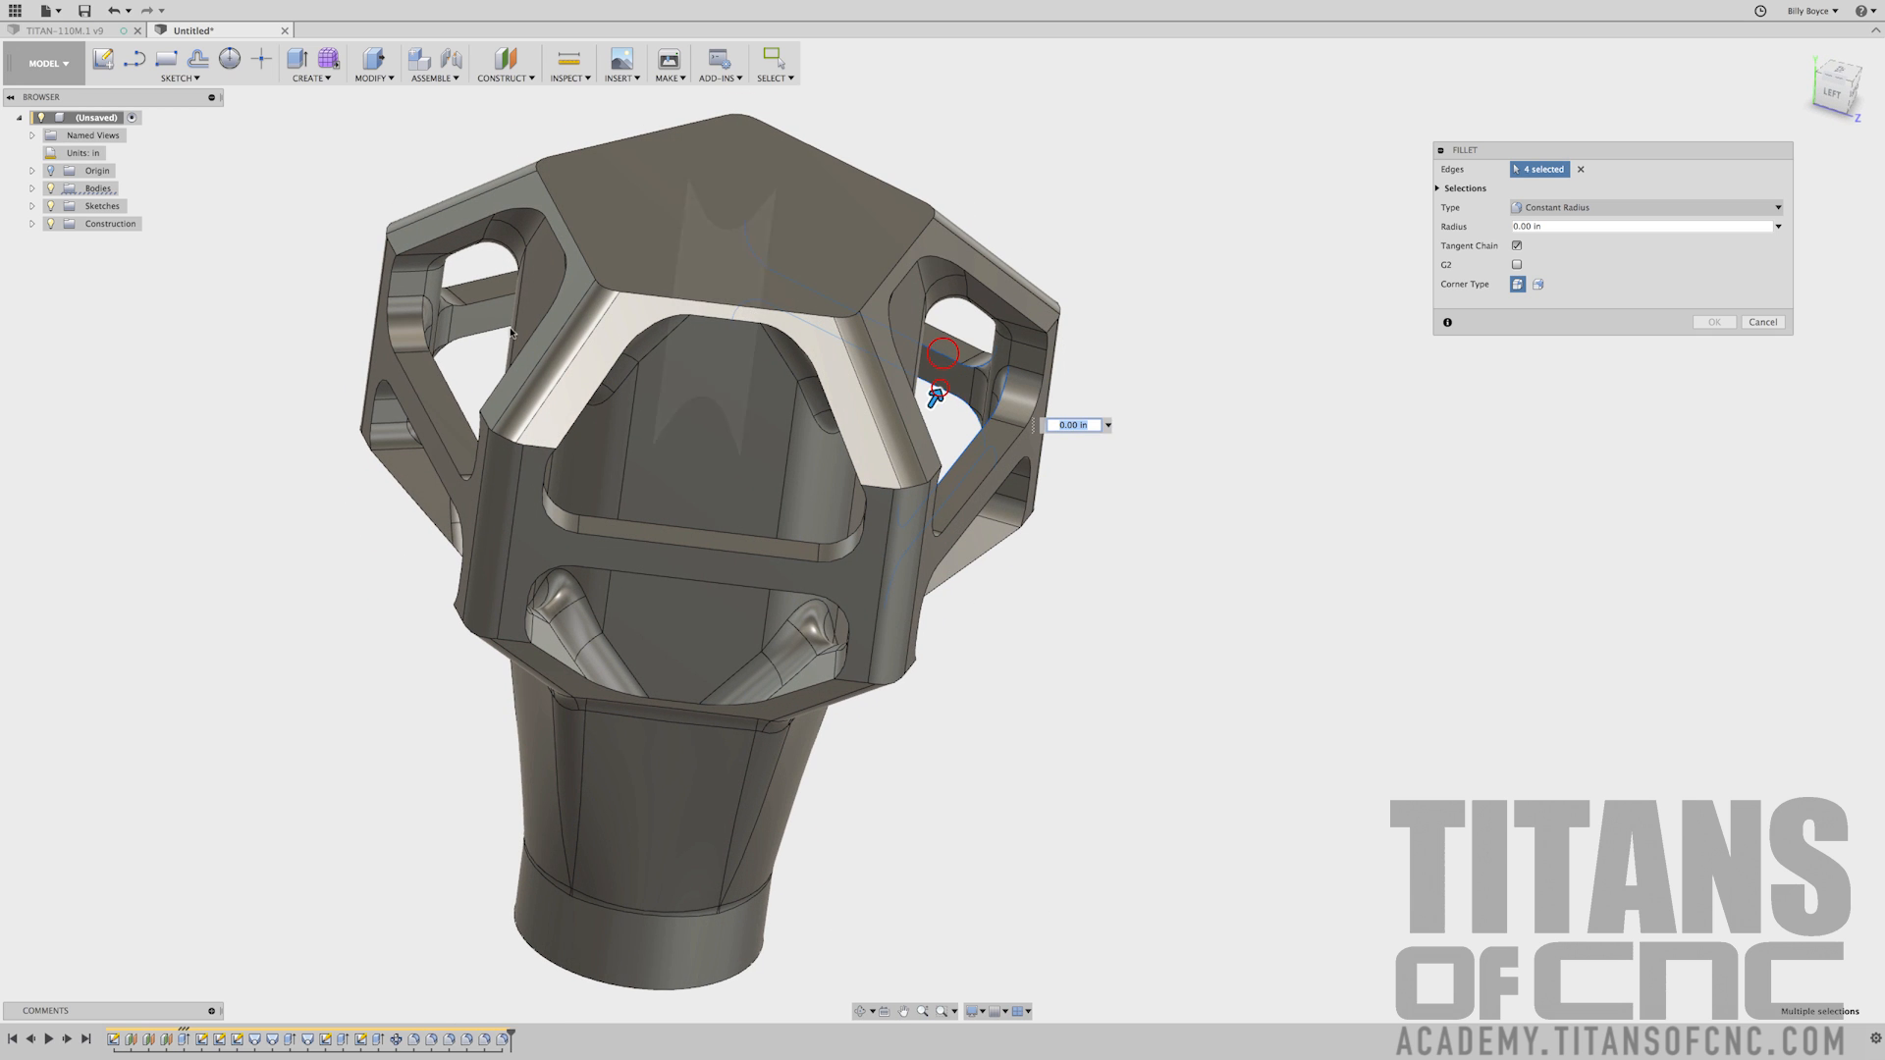
# Add the upper and lower inner edges of the other three horizontal crossbars to the fillet selection
pyautogui.click(484, 300)
pyautogui.click(486, 331)
pyautogui.moveTo(488, 332)
pyautogui.keyDown('shift'); pyautogui.mouseDown(button='middle')
pyautogui.moveTo(543, 337)
pyautogui.moveTo(511, 338)
pyautogui.mouseUp(button='middle'); pyautogui.keyUp('shift')
pyautogui.click(432, 378)
pyautogui.click(438, 404)
pyautogui.keyDown('shift'); pyautogui.moveTo(514, 404); pyautogui.dragTo(404, 481, button='middle'); pyautogui.keyUp('shift')
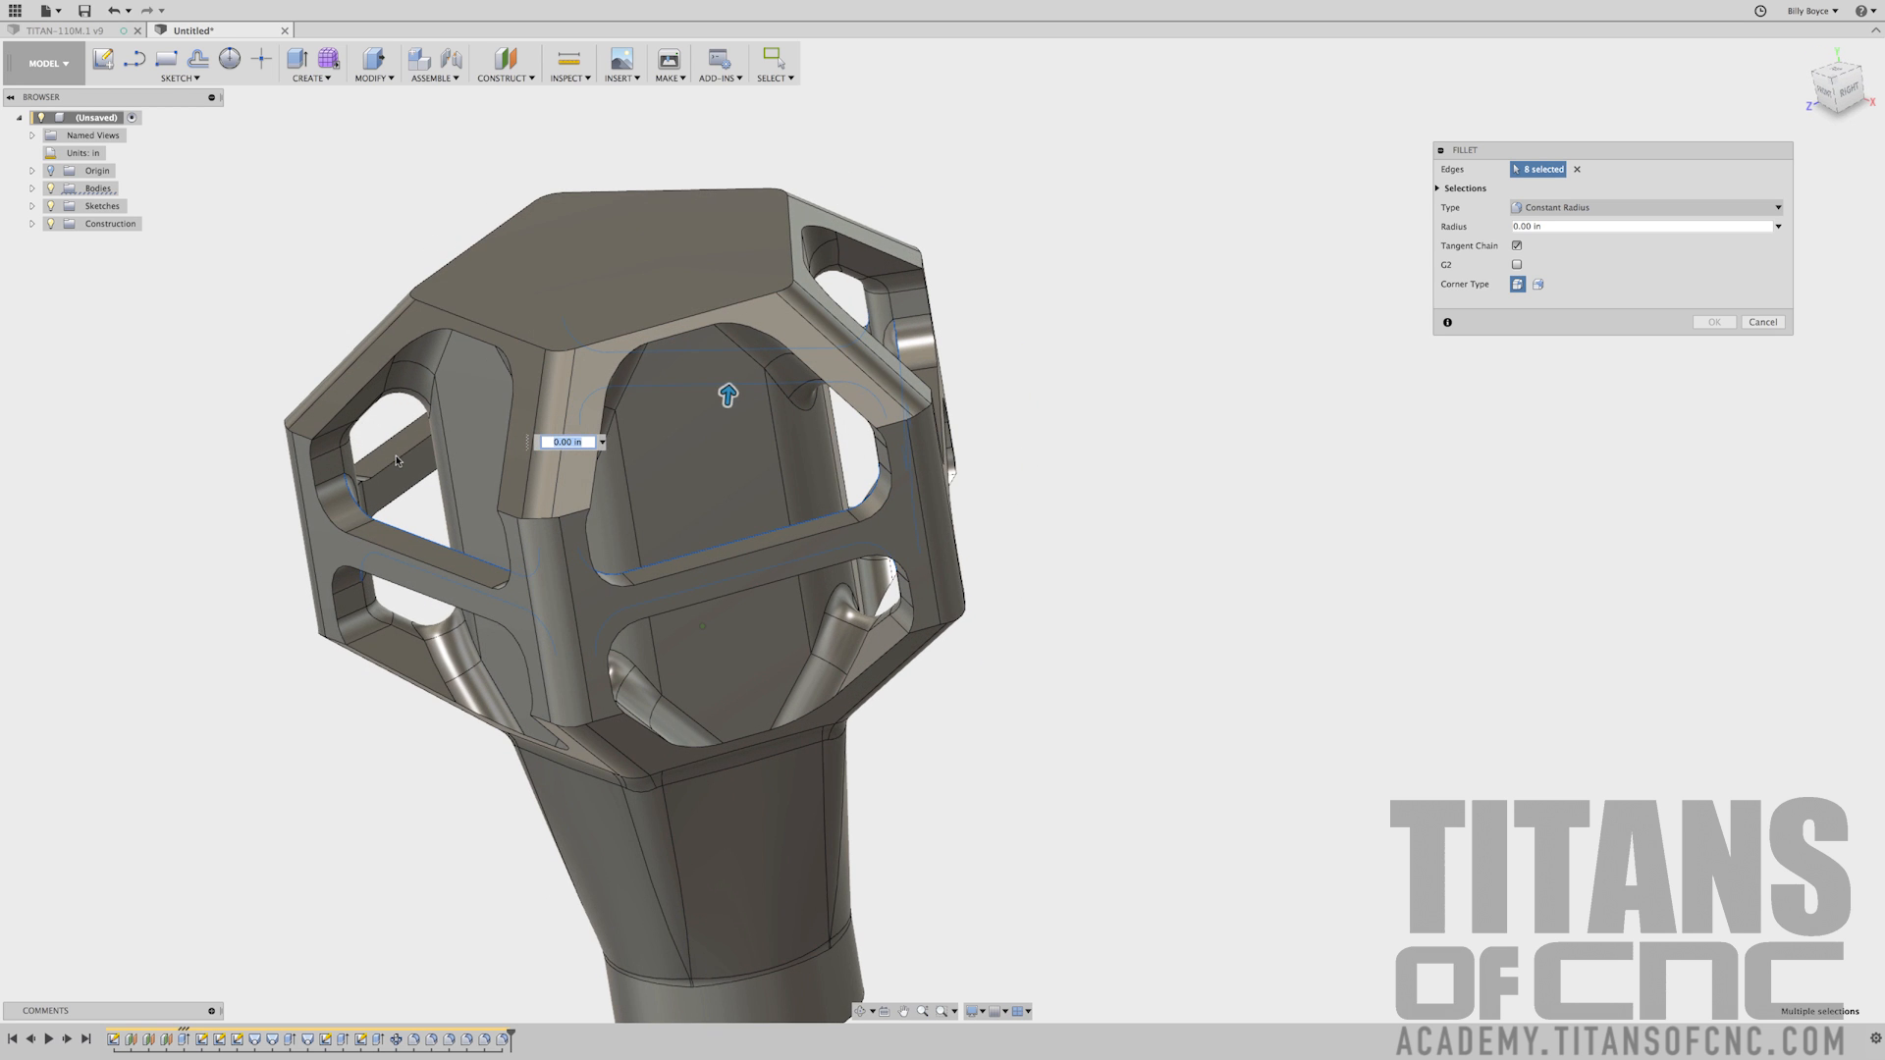
pyautogui.click(397, 458)
pyautogui.click(404, 491)
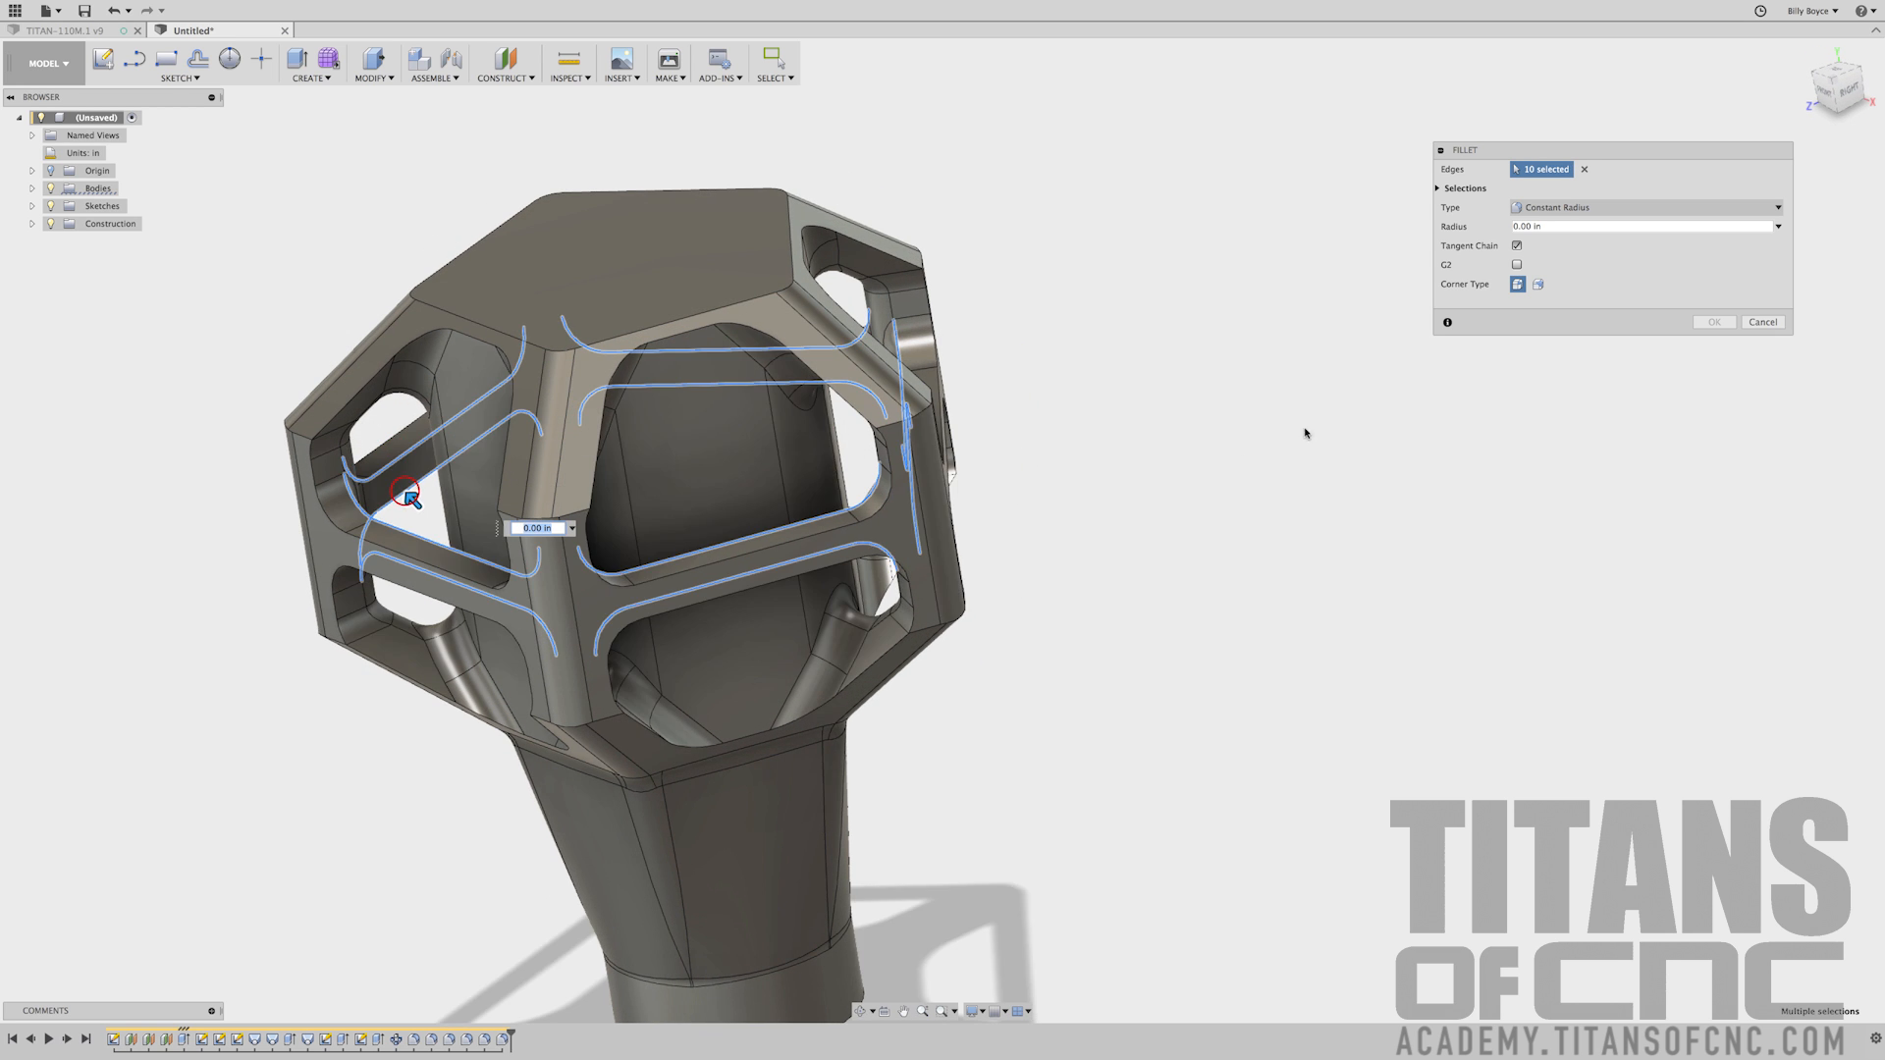
# Set the radius of the crossbars' inner edge fillets to 0.1 in and apply them
pyautogui.keyDown('shift'); pyautogui.moveTo(1305, 430); pyautogui.dragTo(1350, 423, button='middle'); pyautogui.keyUp('shift')
pyautogui.keyDown('shift'); pyautogui.moveTo(415, 488); pyautogui.dragTo(422, 485, button='middle'); pyautogui.keyUp('shift')
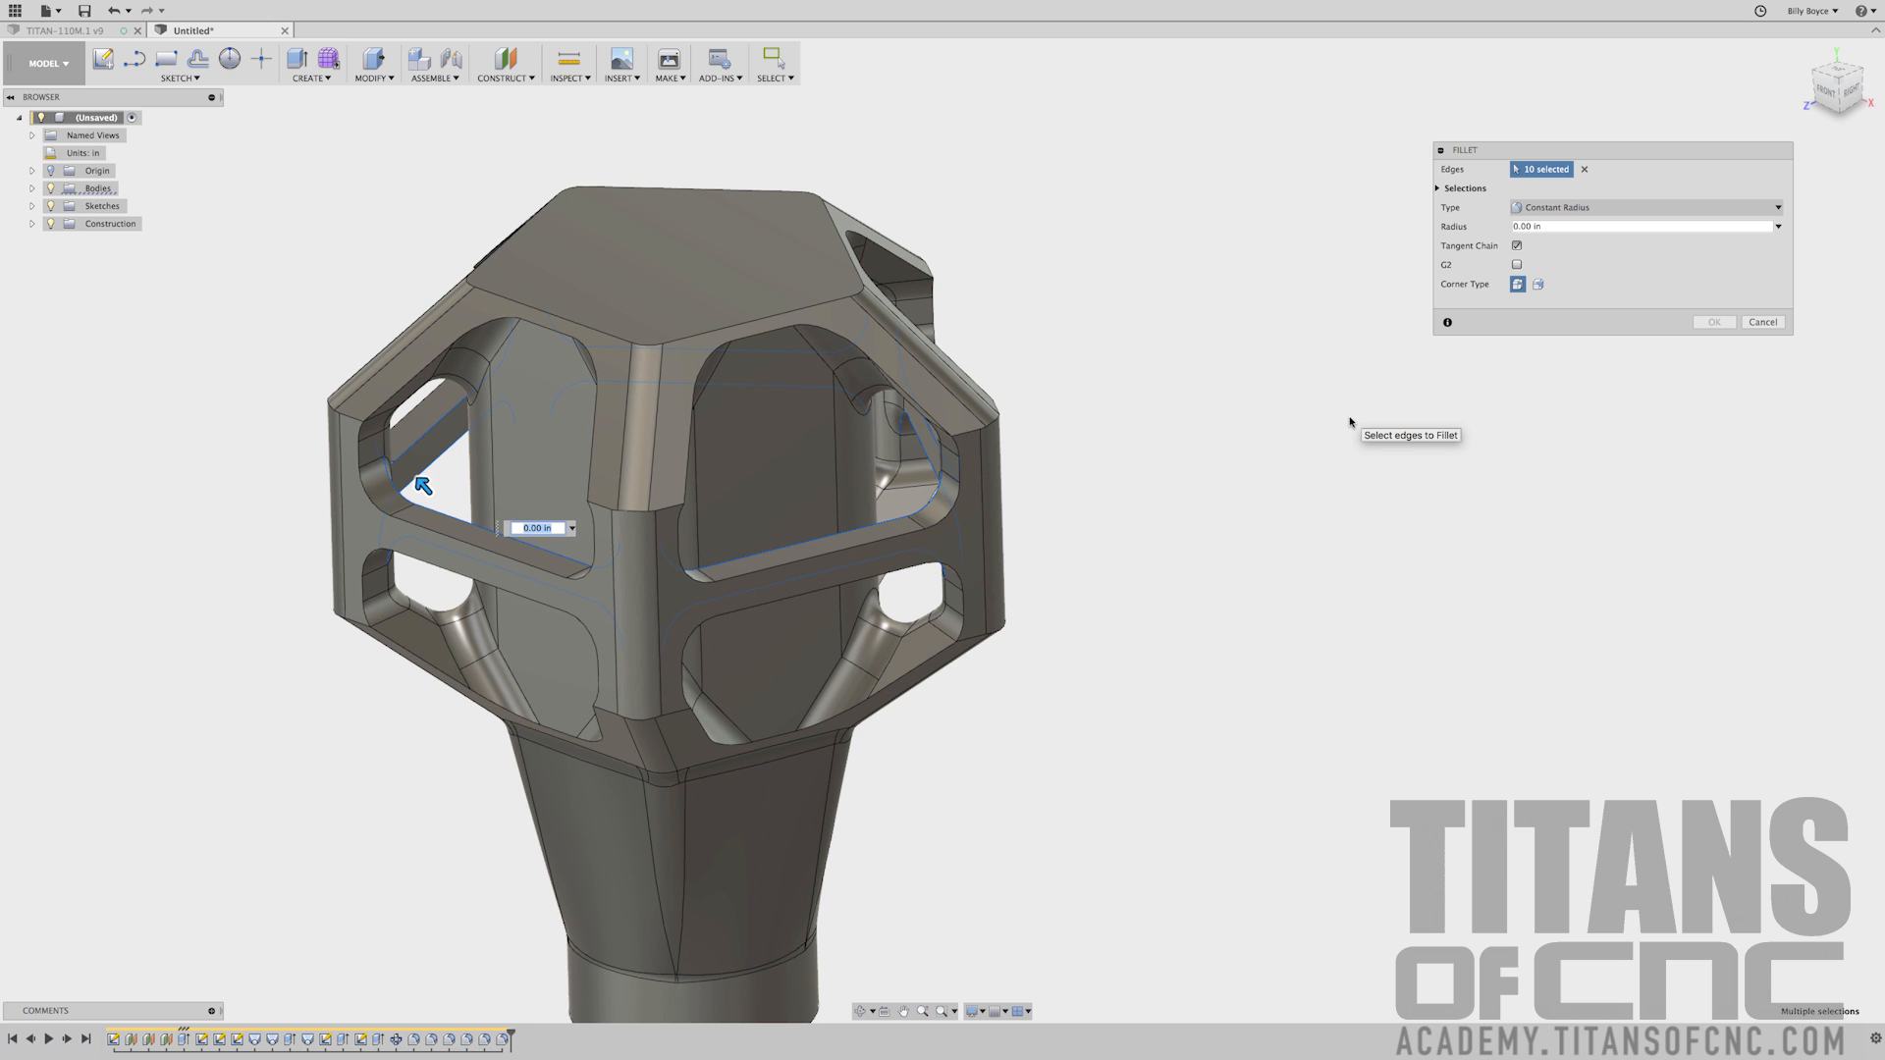
pyautogui.click(1567, 225)
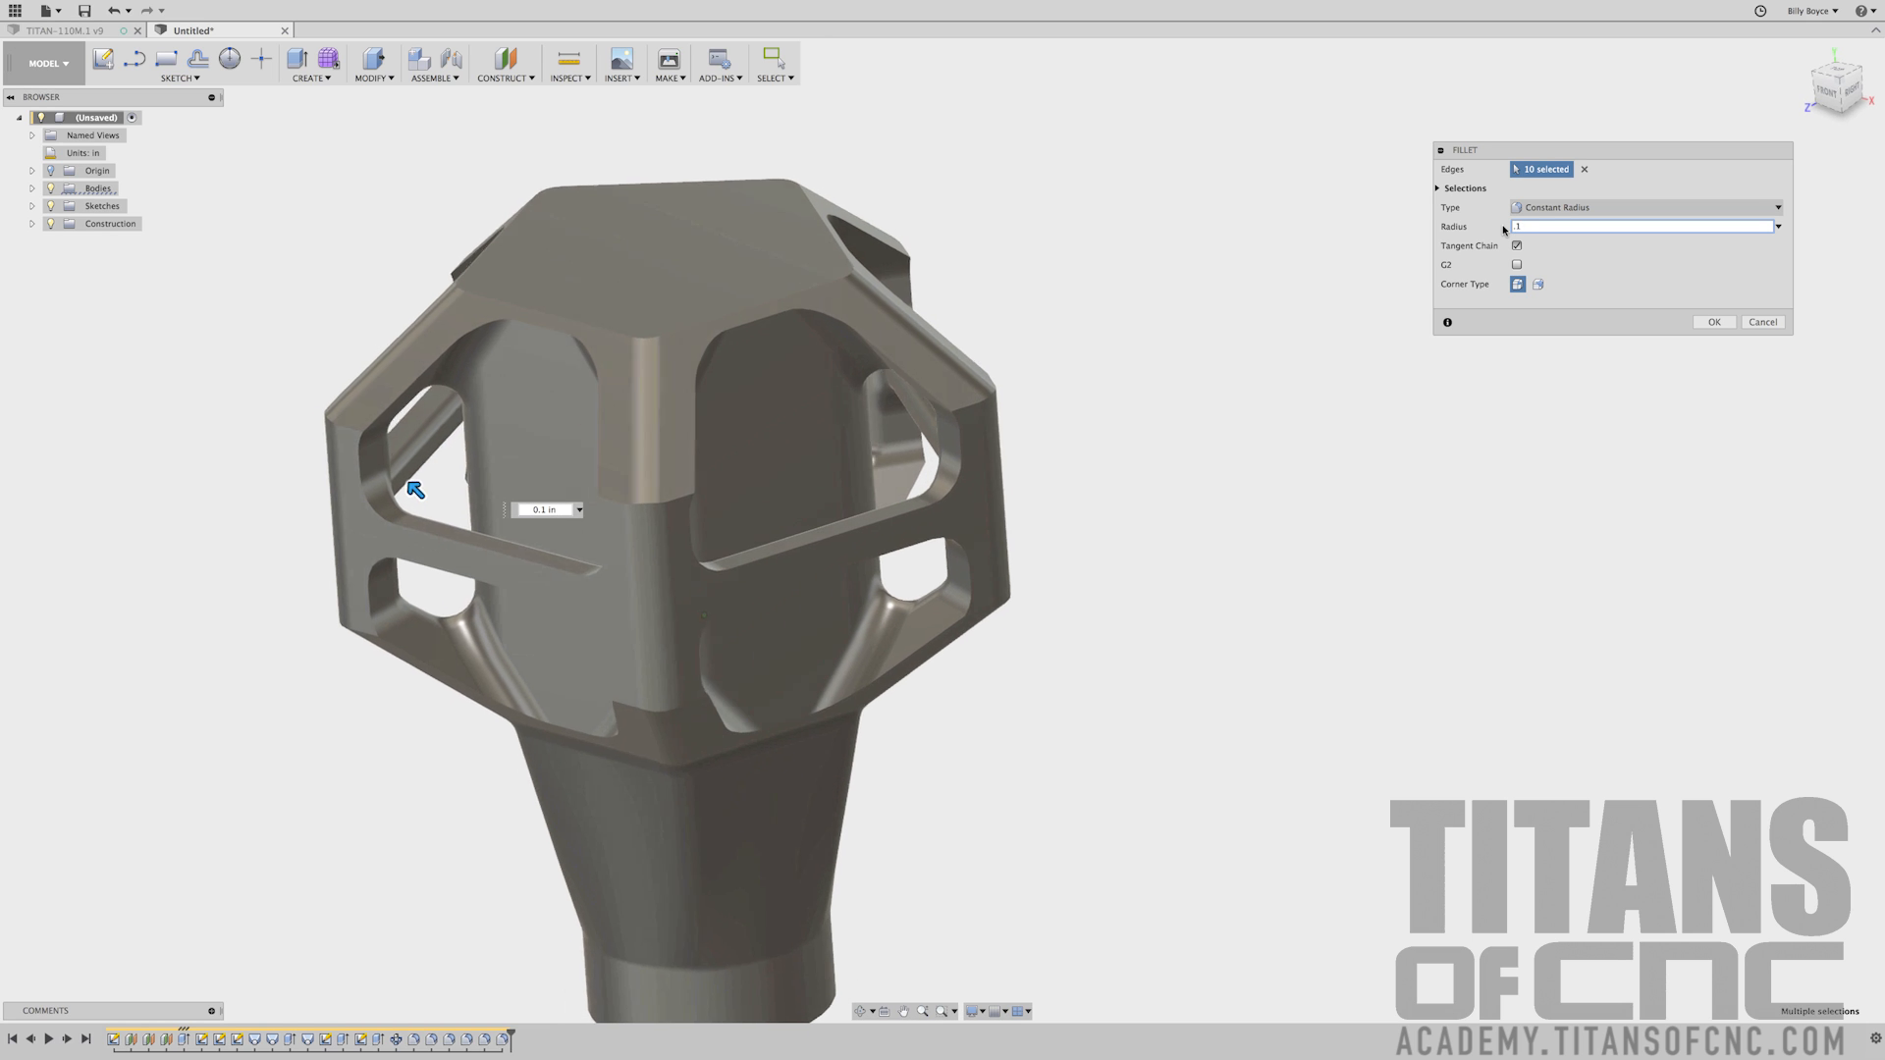
pyautogui.press('Return')
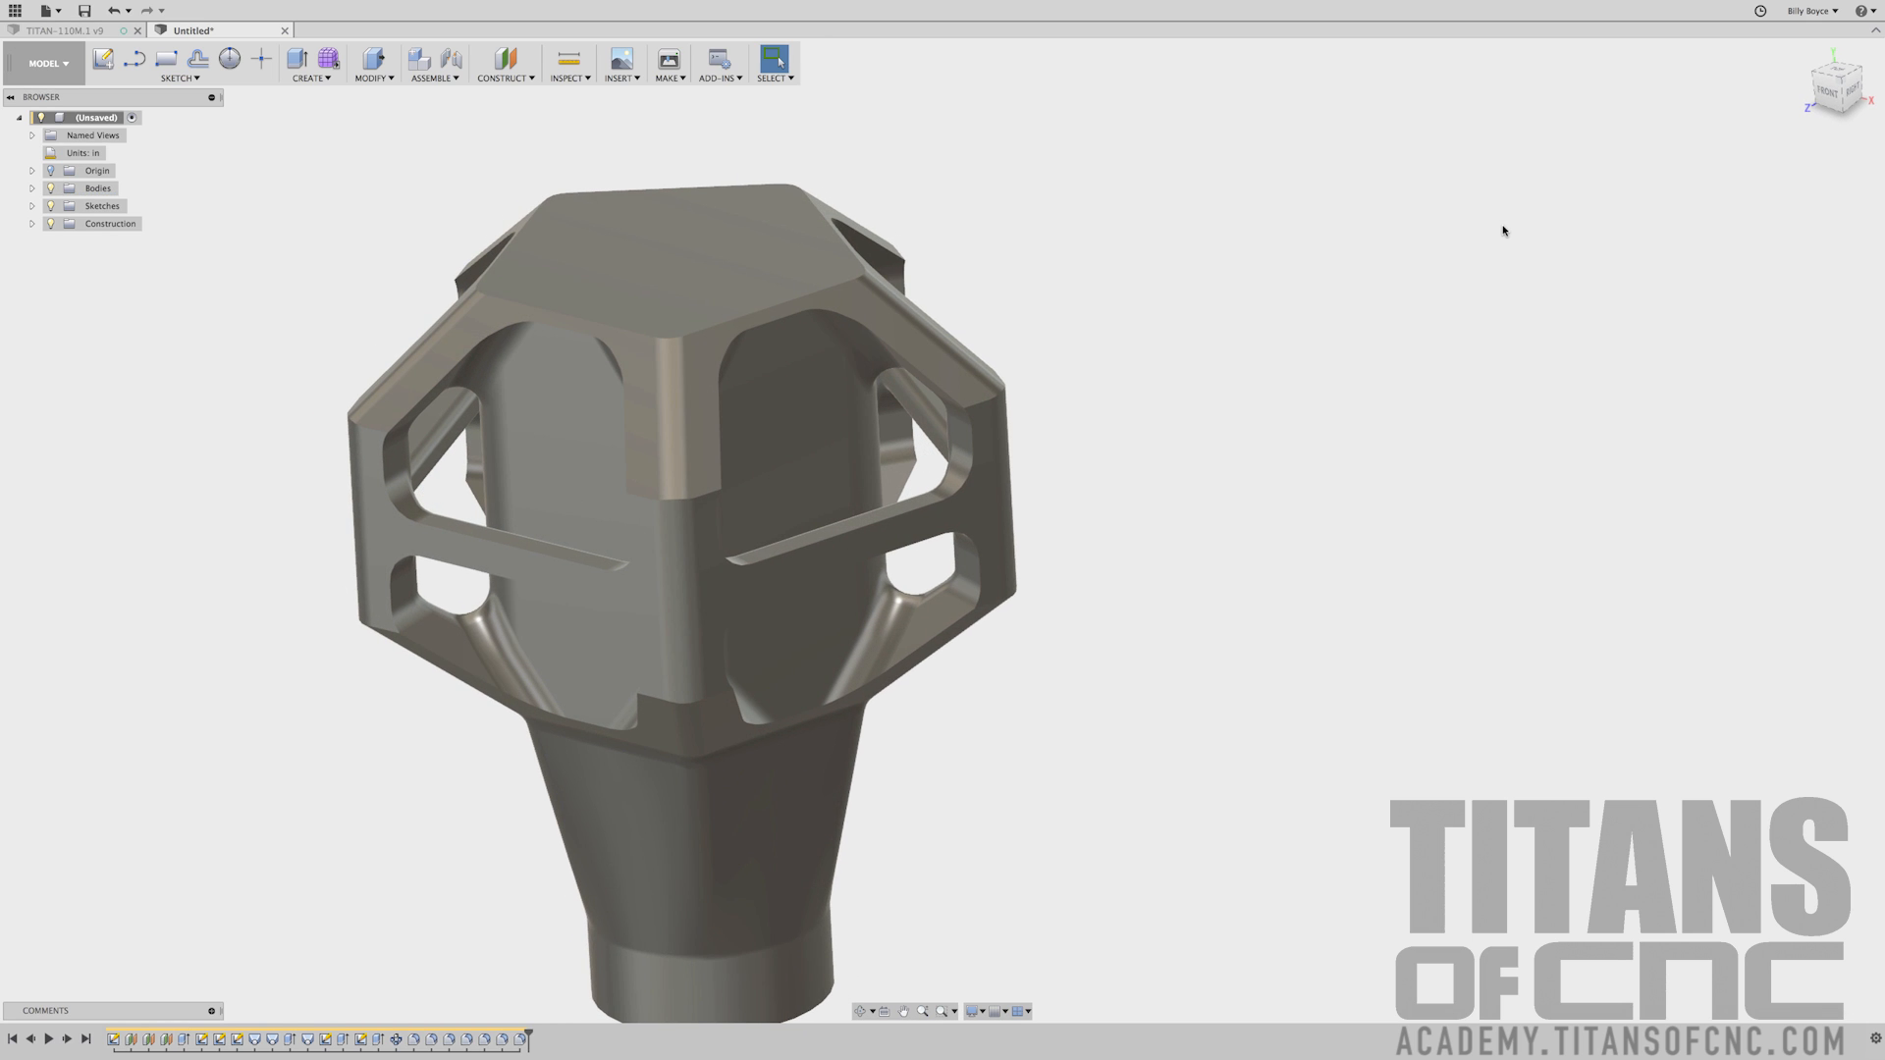
# Fillet the perimeter edge of the head's pentagonal top face with a 0.1 in radius
pyautogui.scroll(-3, 1453, 288)
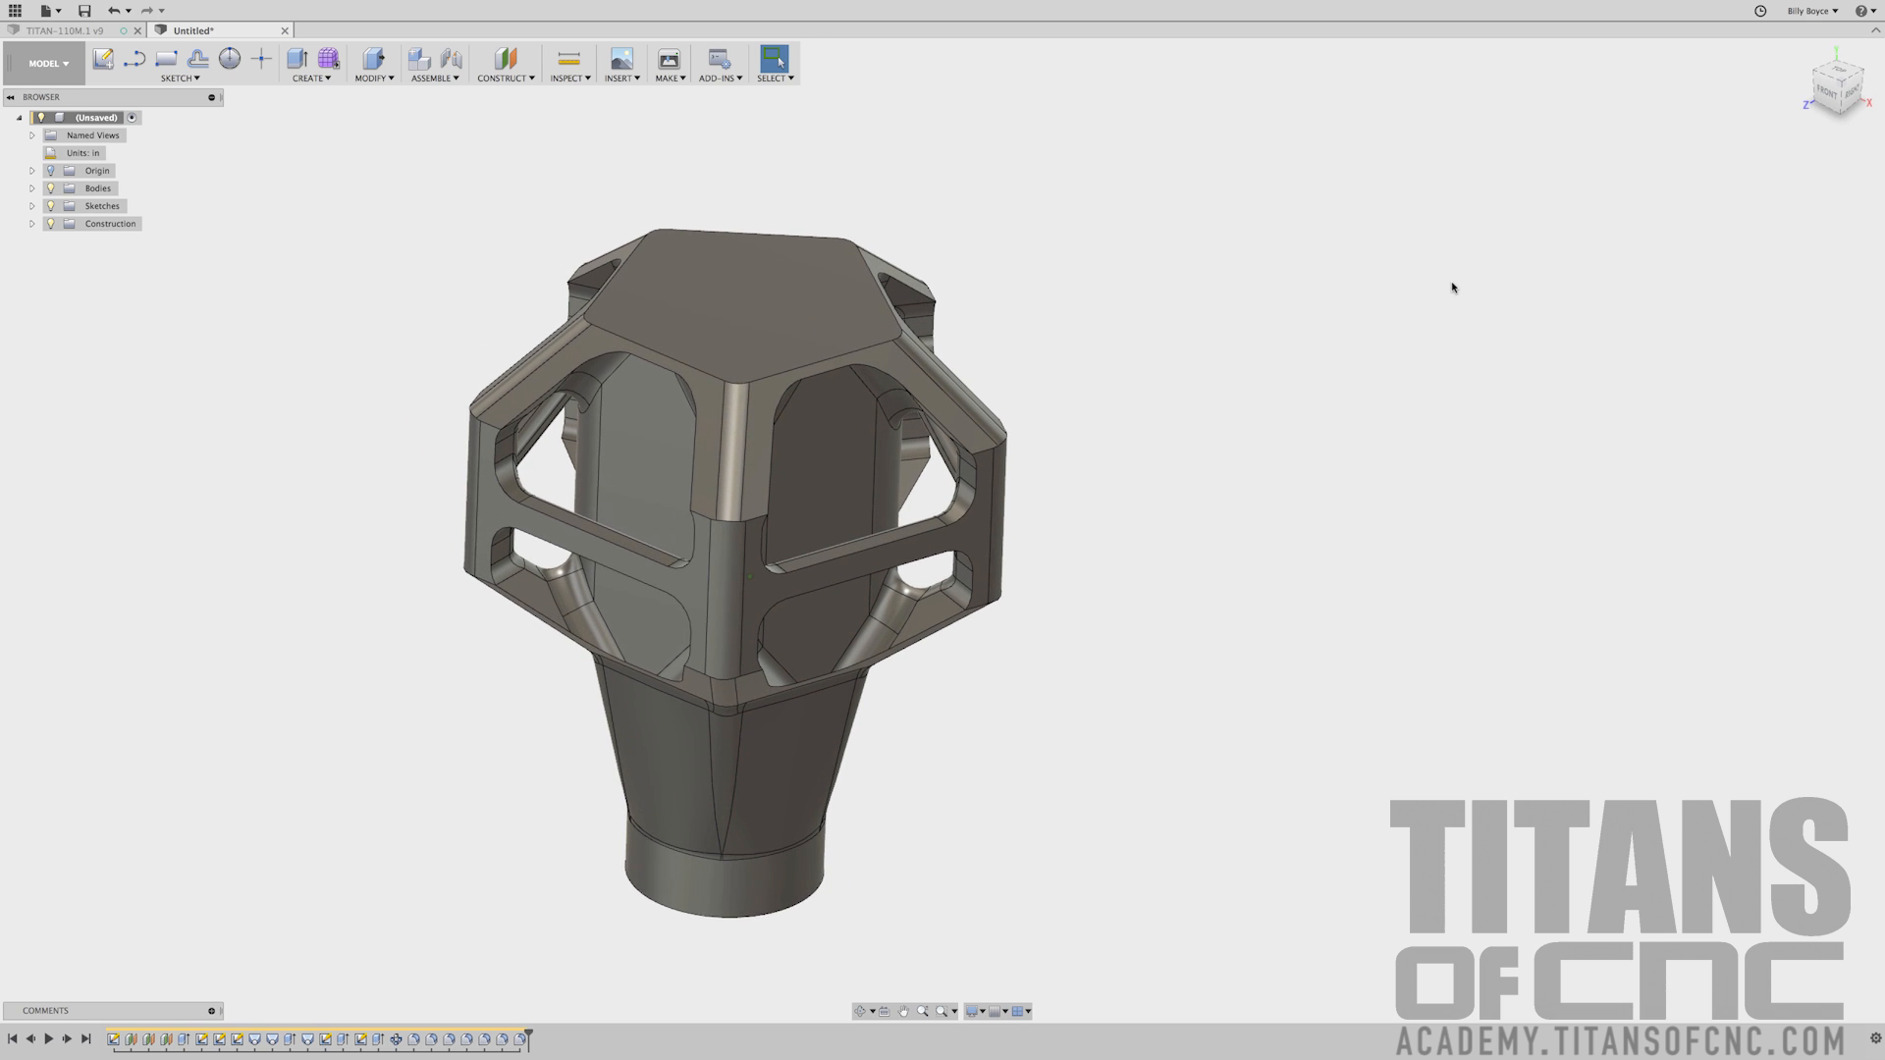
pyautogui.press('f')
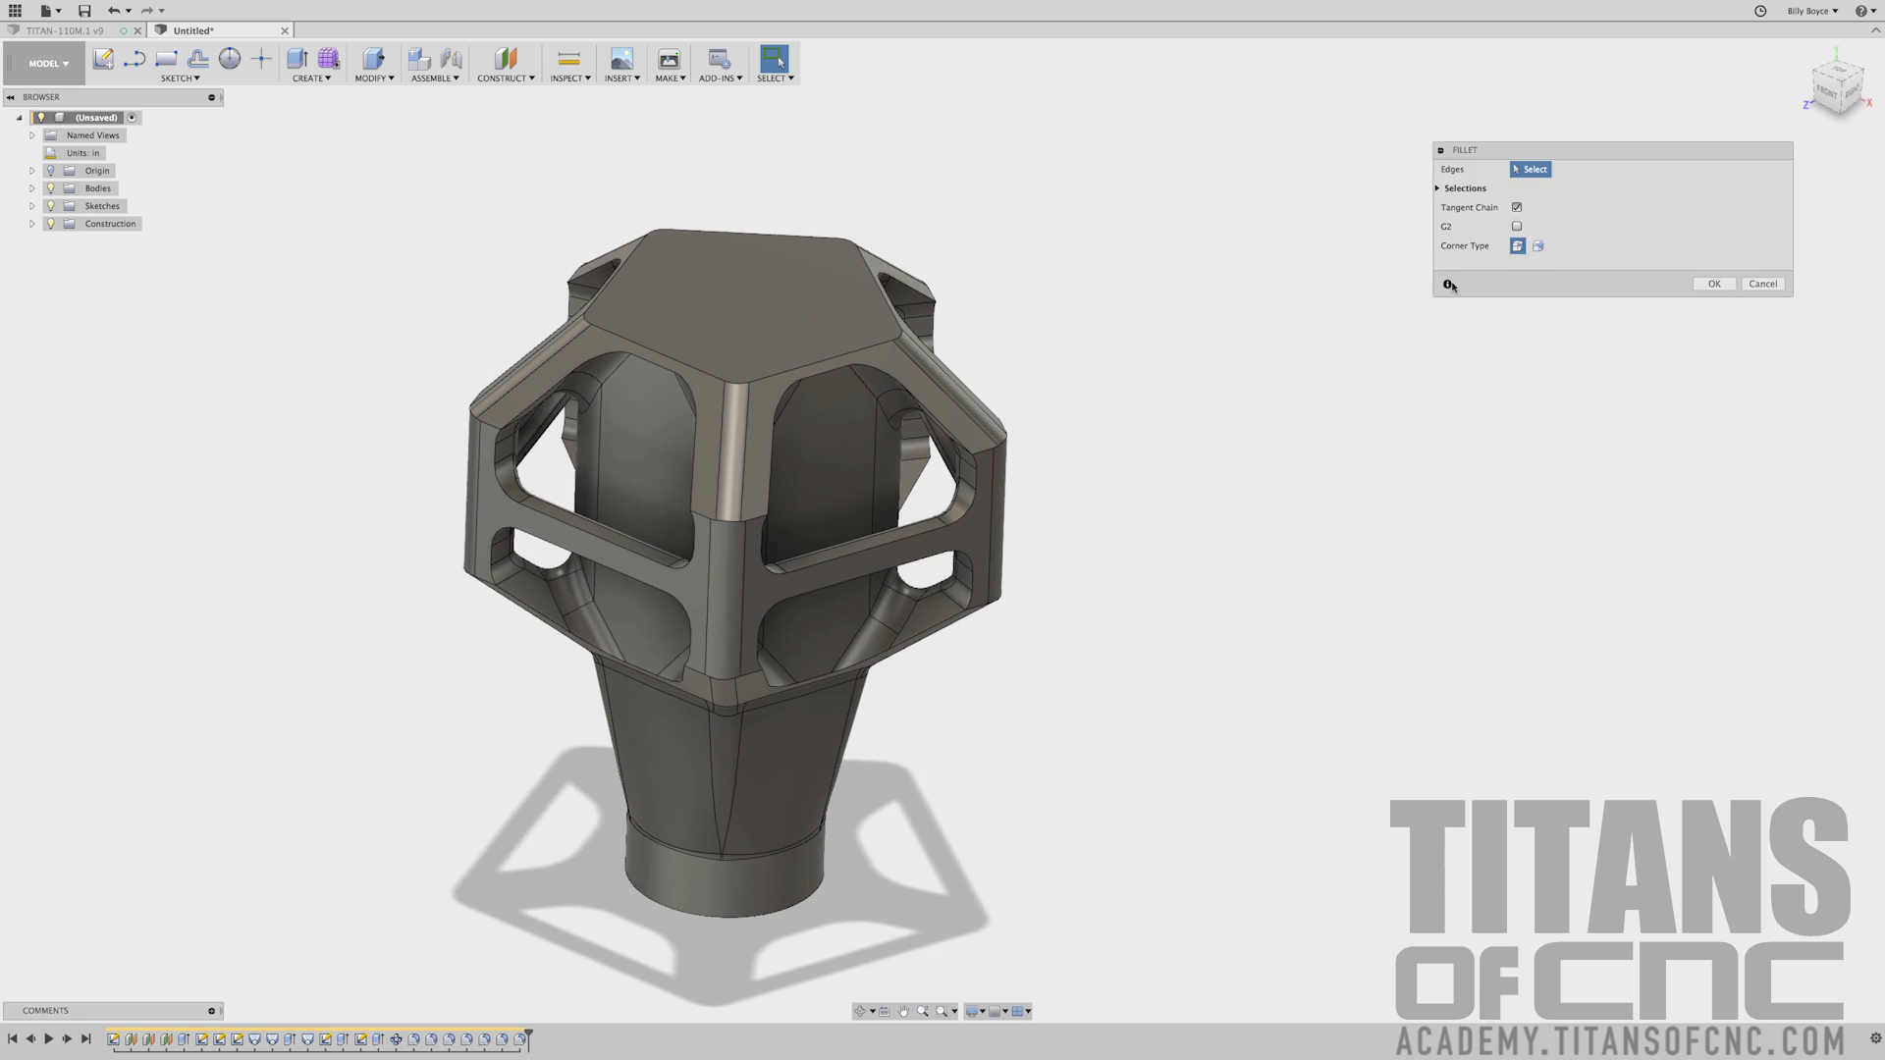
pyautogui.click(607, 334)
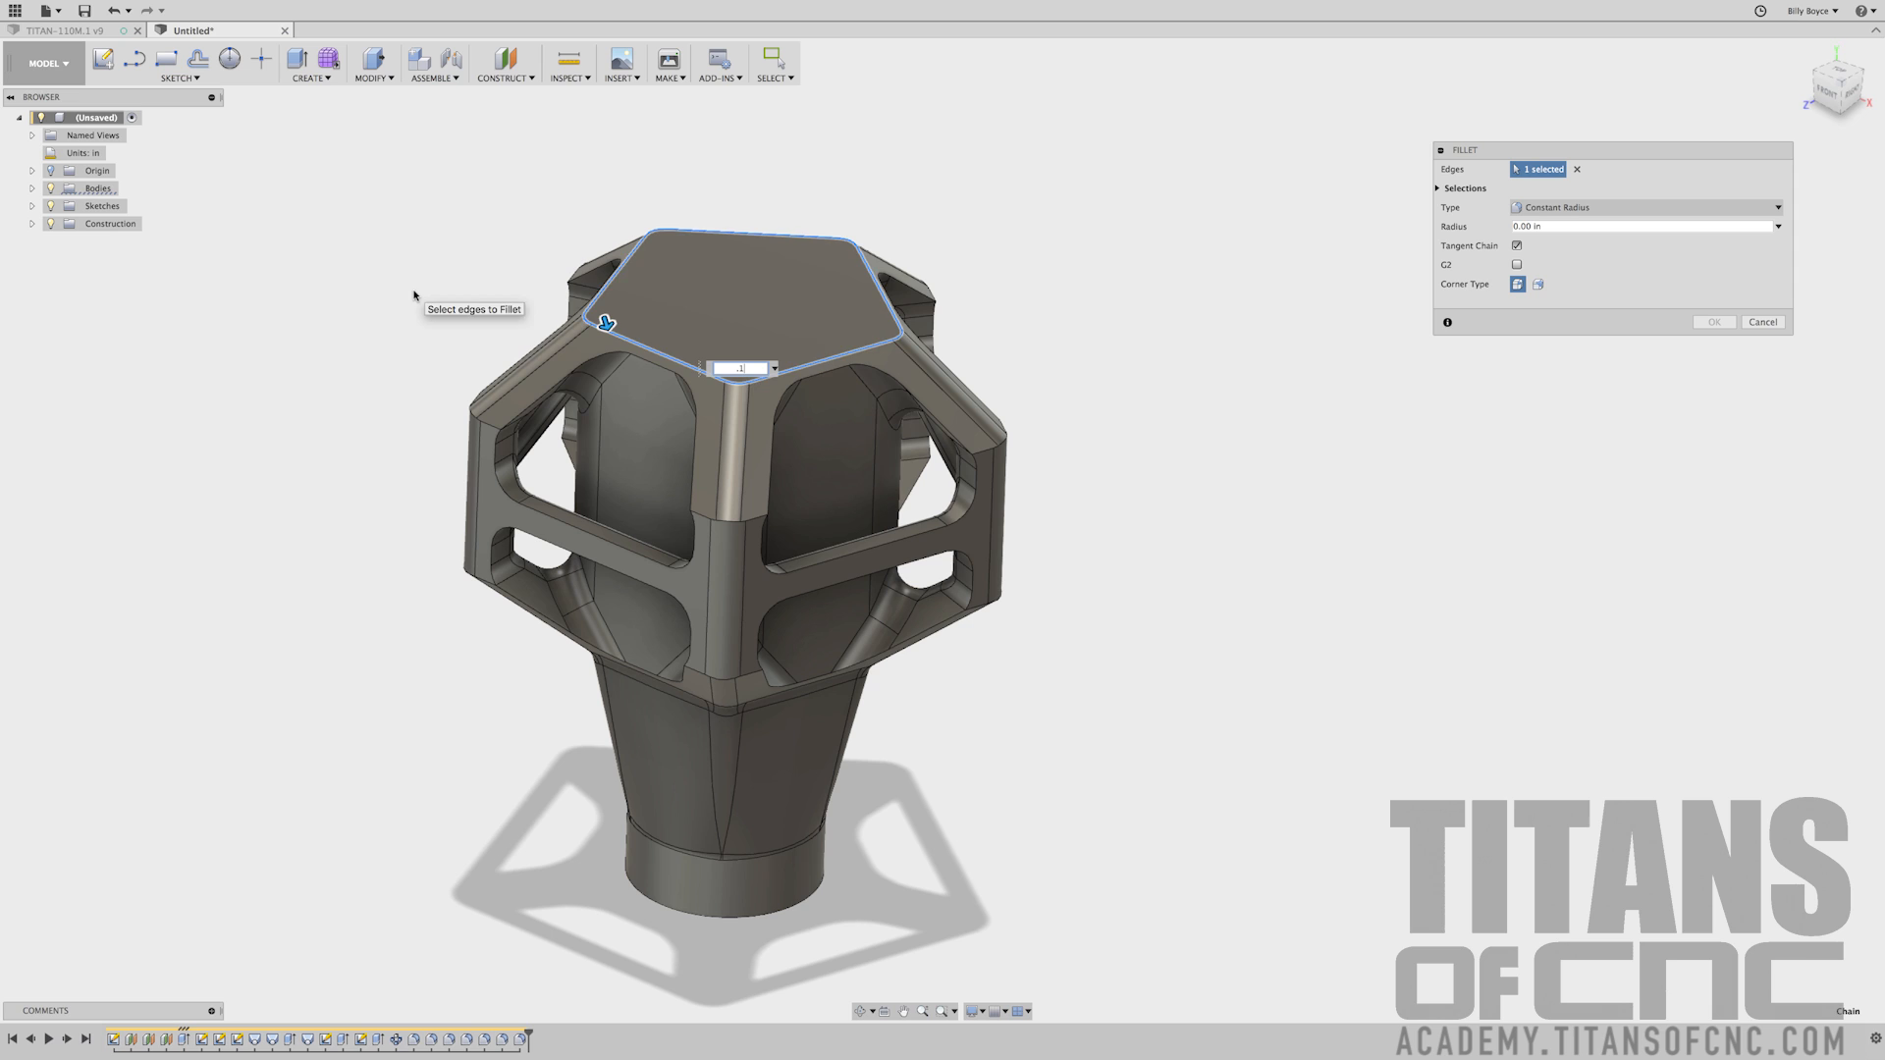
pyautogui.press('Return')
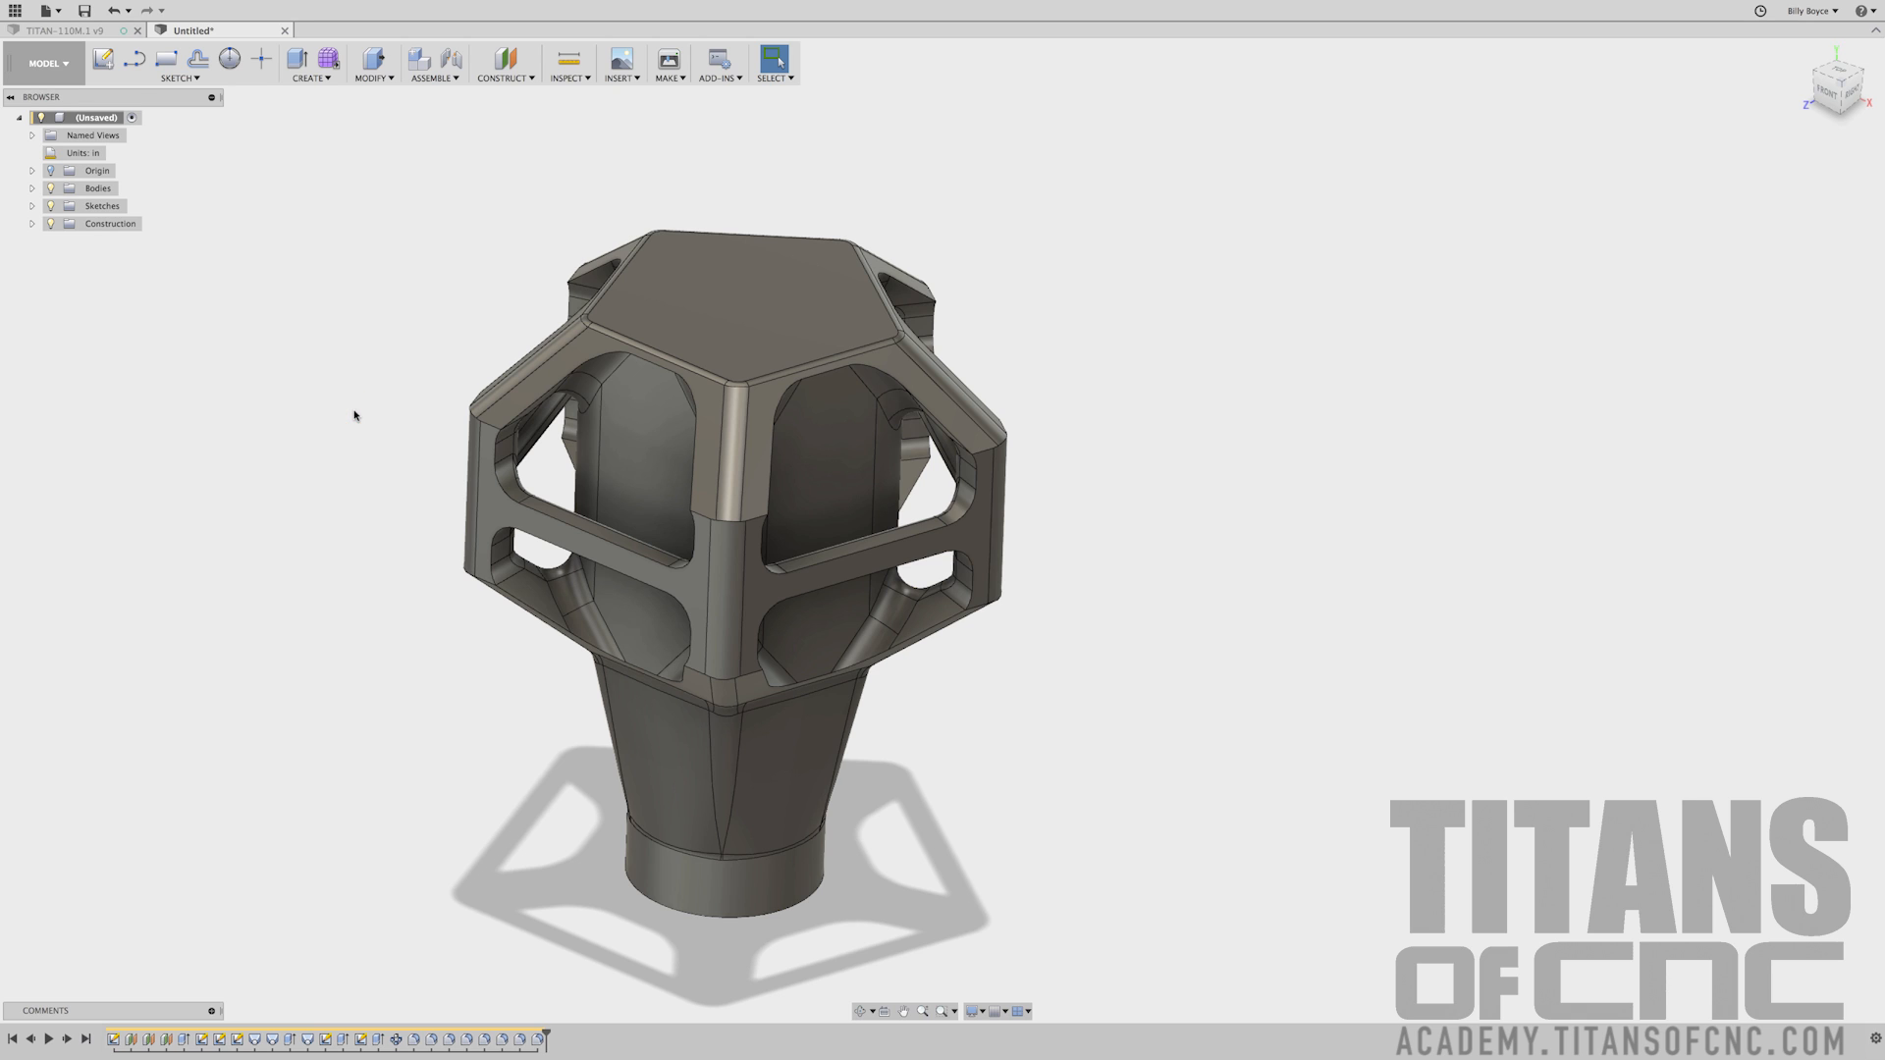
# Start a fillet with the upper and lower outer bend edges of the first two corner posts
pyautogui.press('f')
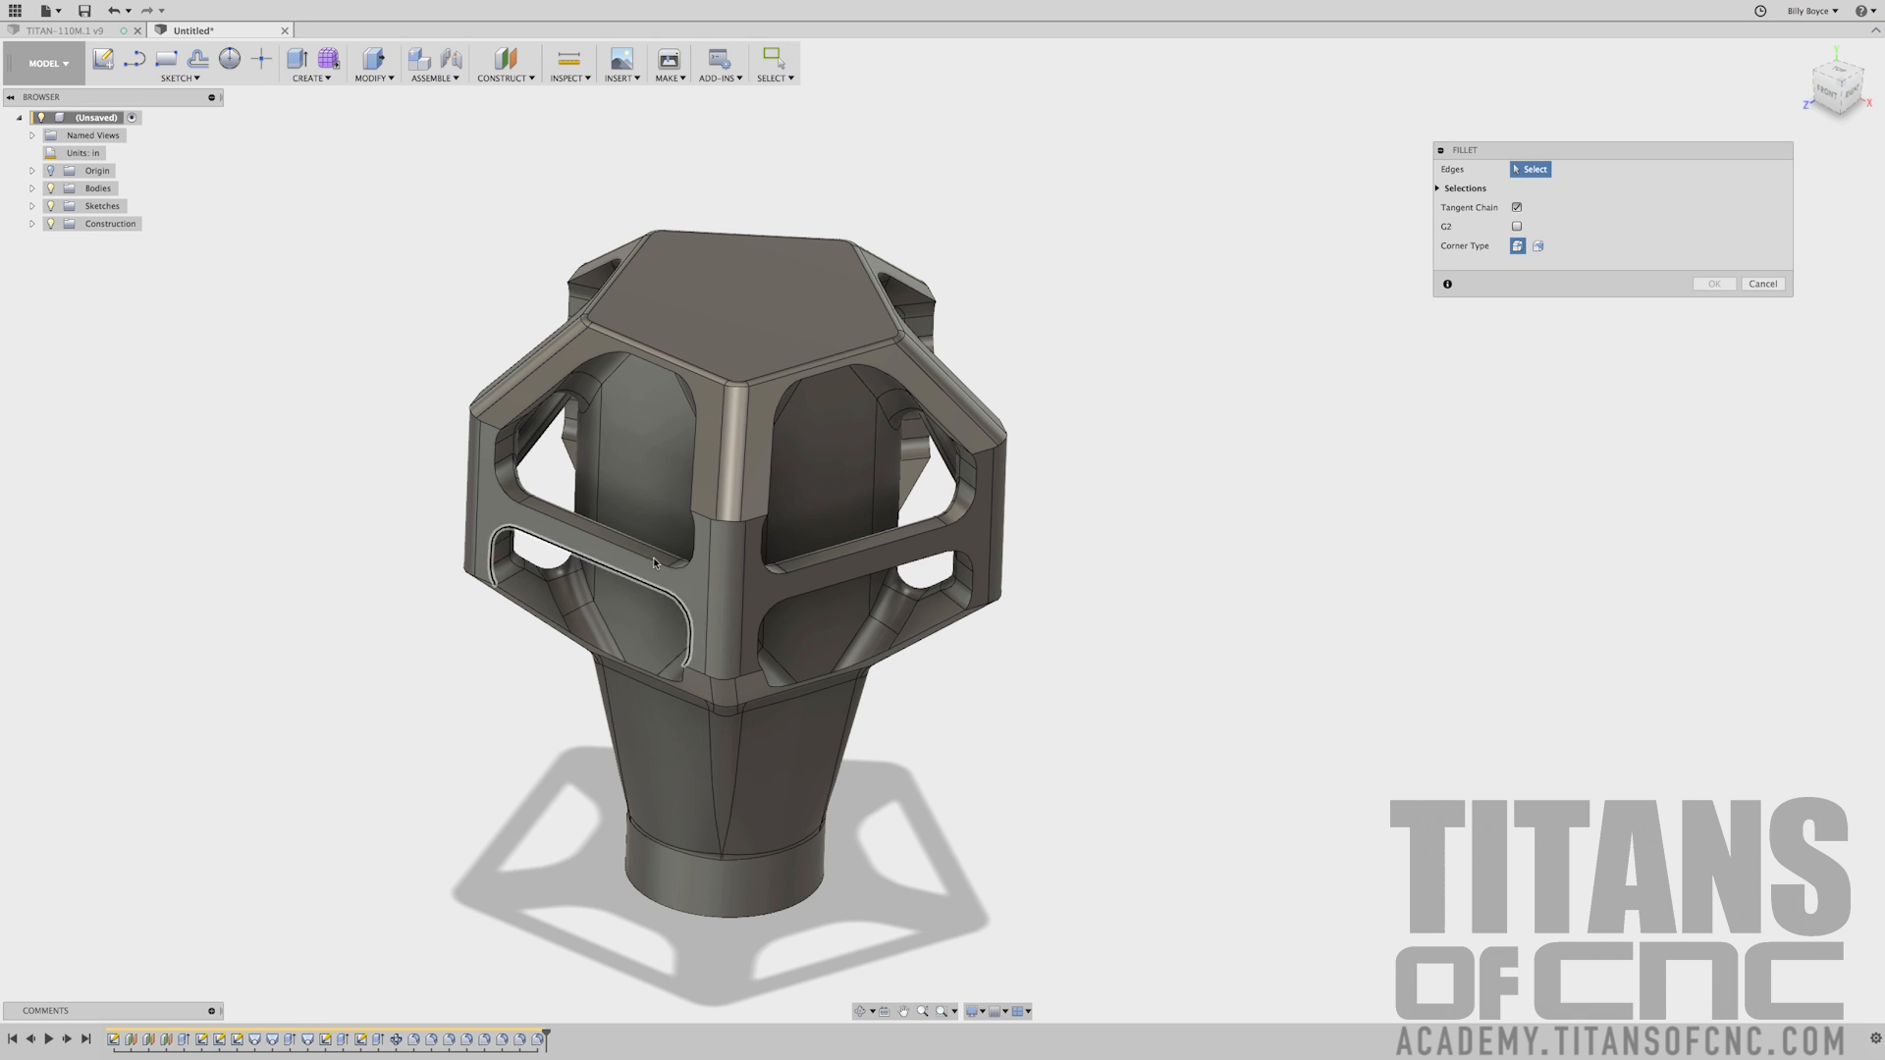
pyautogui.click(731, 519)
pyautogui.click(724, 688)
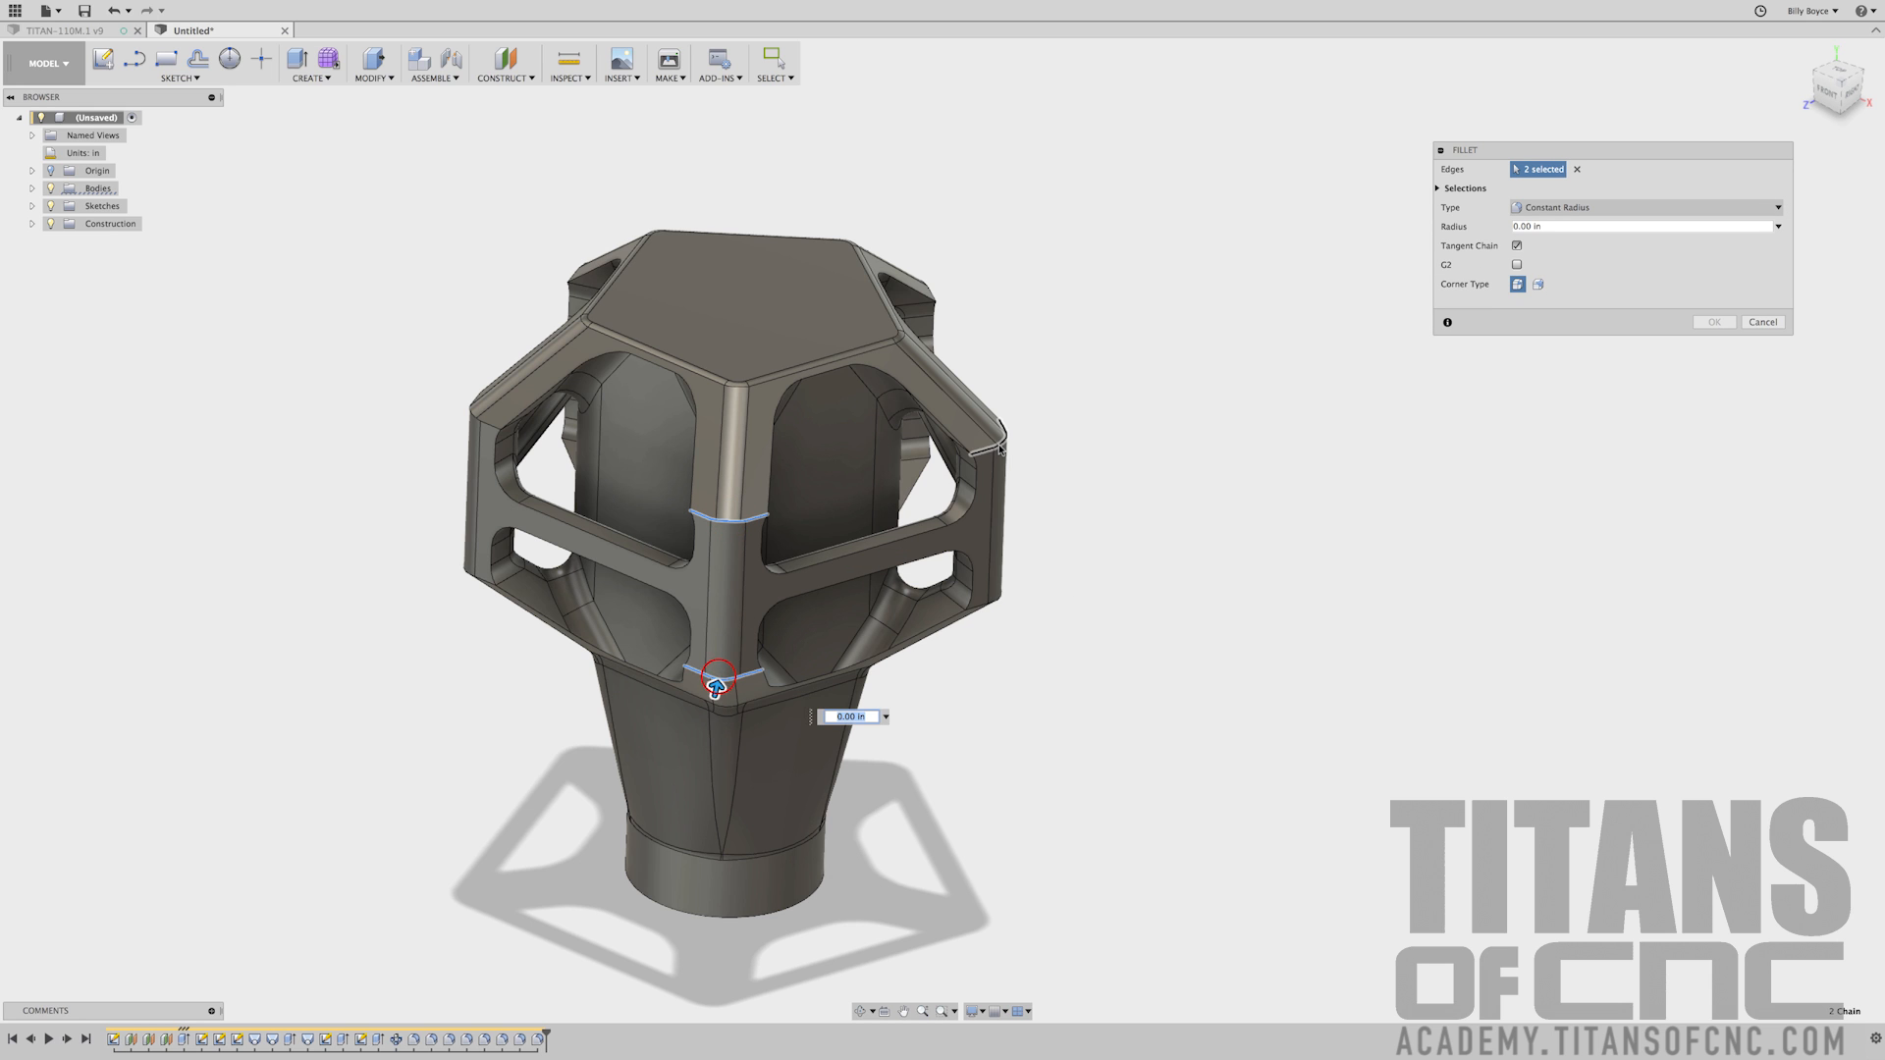
pyautogui.click(1000, 444)
pyautogui.click(993, 601)
# Add the remaining corner posts' upper and lower outer bend edges to the fillet and apply a 0.1 in radius
pyautogui.keyDown('shift'); pyautogui.moveTo(1031, 610); pyautogui.dragTo(957, 493, button='middle'); pyautogui.keyUp('shift')
pyautogui.click(876, 389)
pyautogui.click(924, 624)
pyautogui.keyDown('shift'); pyautogui.moveTo(918, 630); pyautogui.dragTo(901, 615, button='middle'); pyautogui.keyUp('shift')
pyautogui.click(850, 593)
pyautogui.click(851, 593)
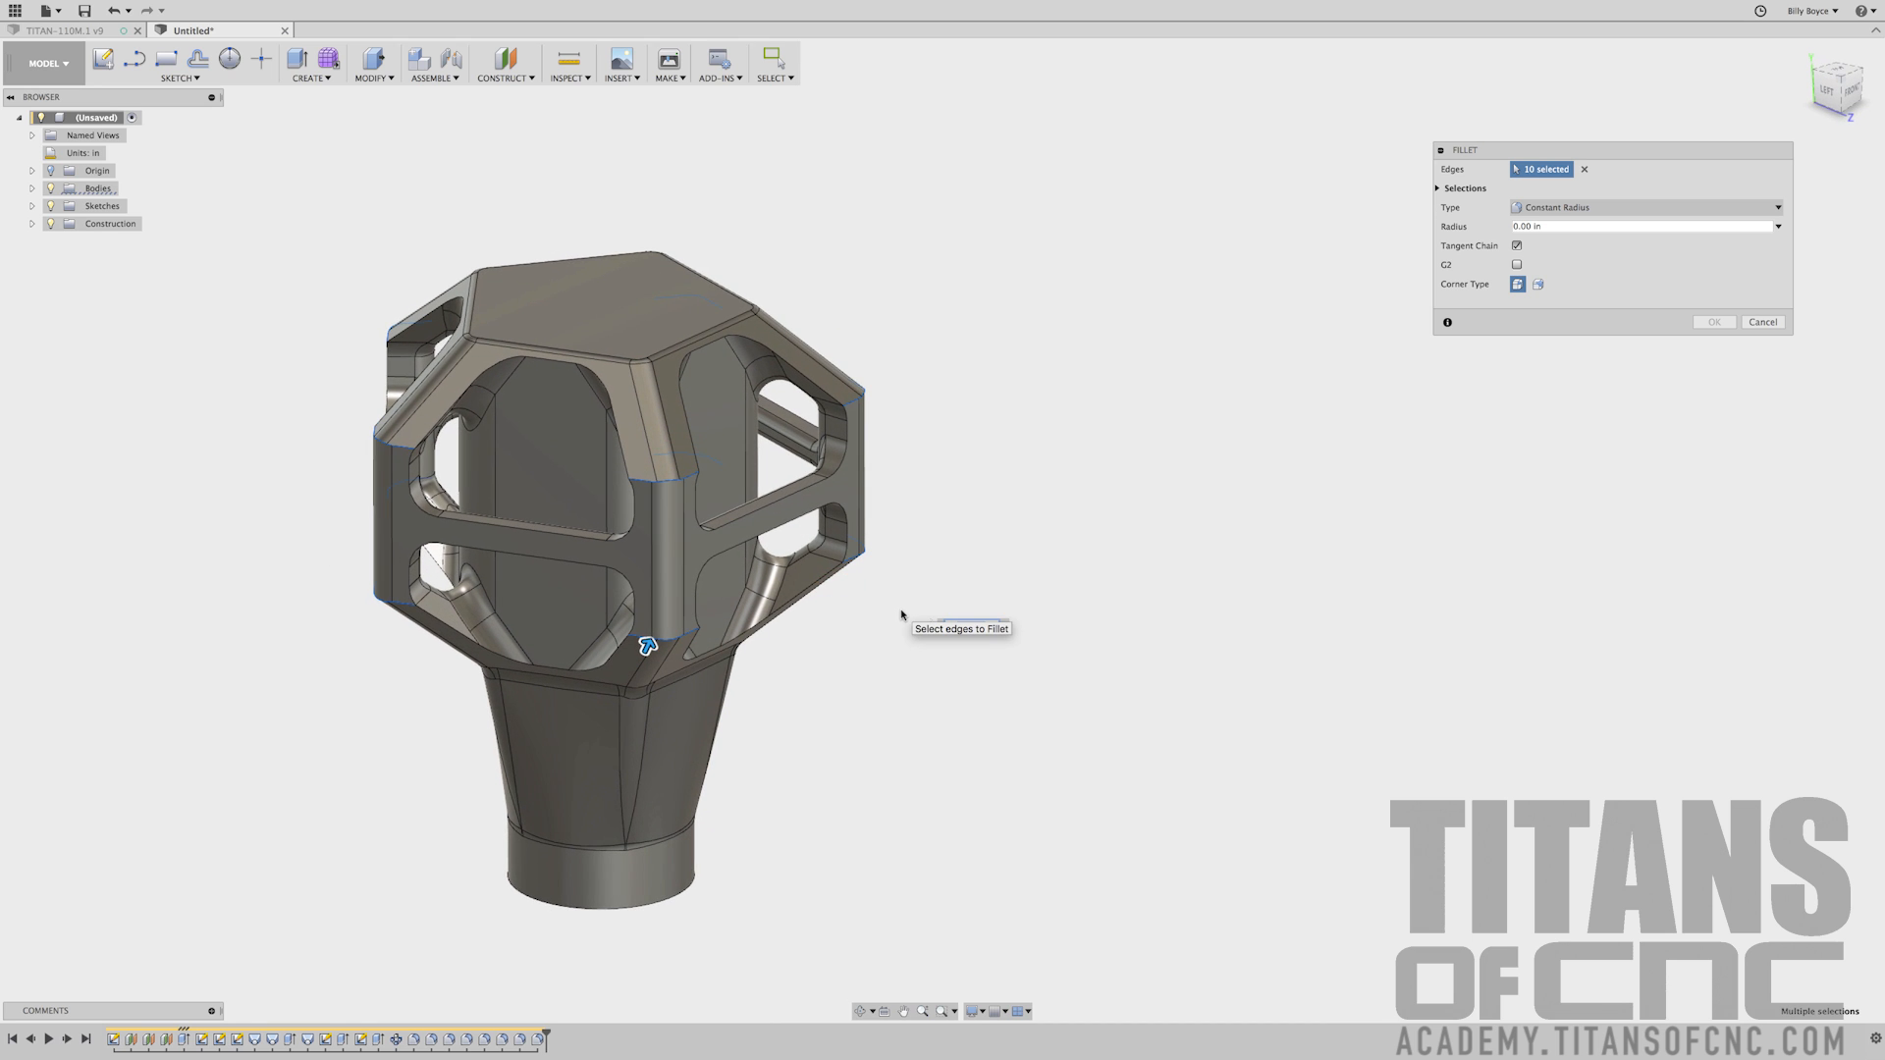
pyautogui.write('.1')
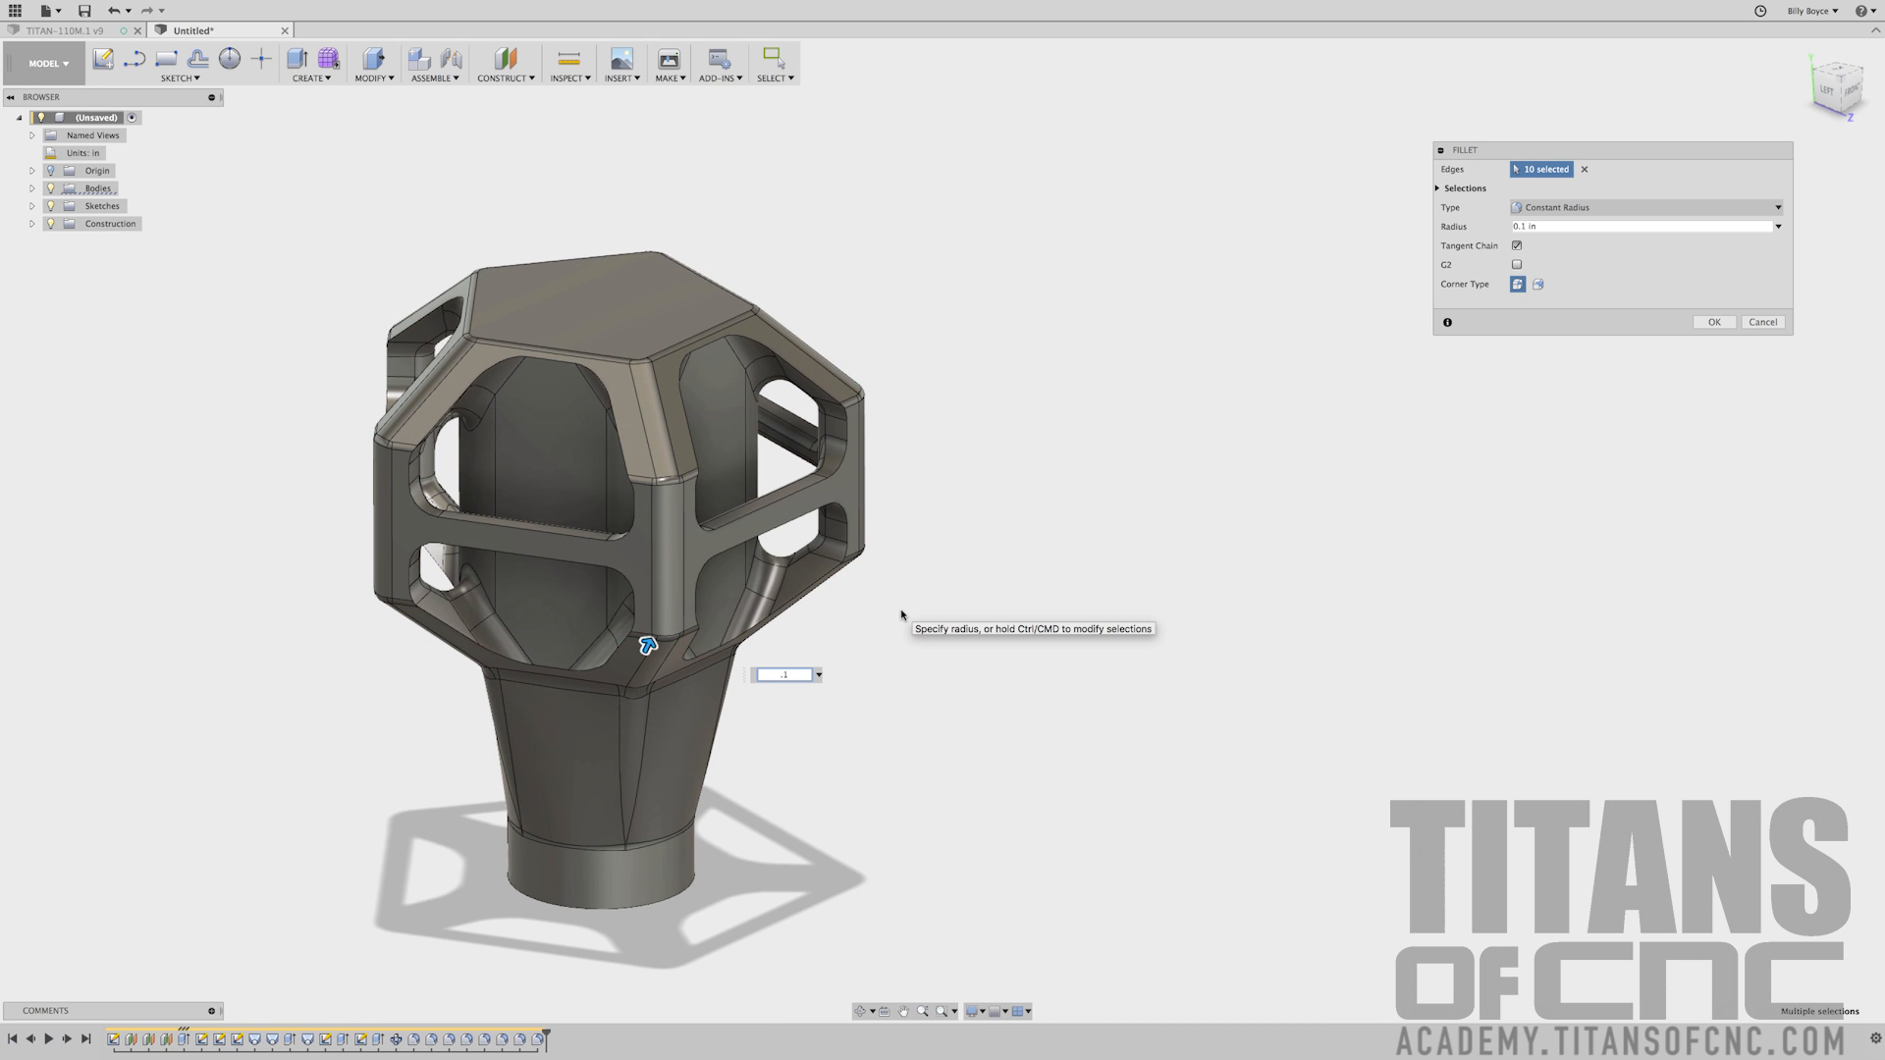
pyautogui.press('Return')
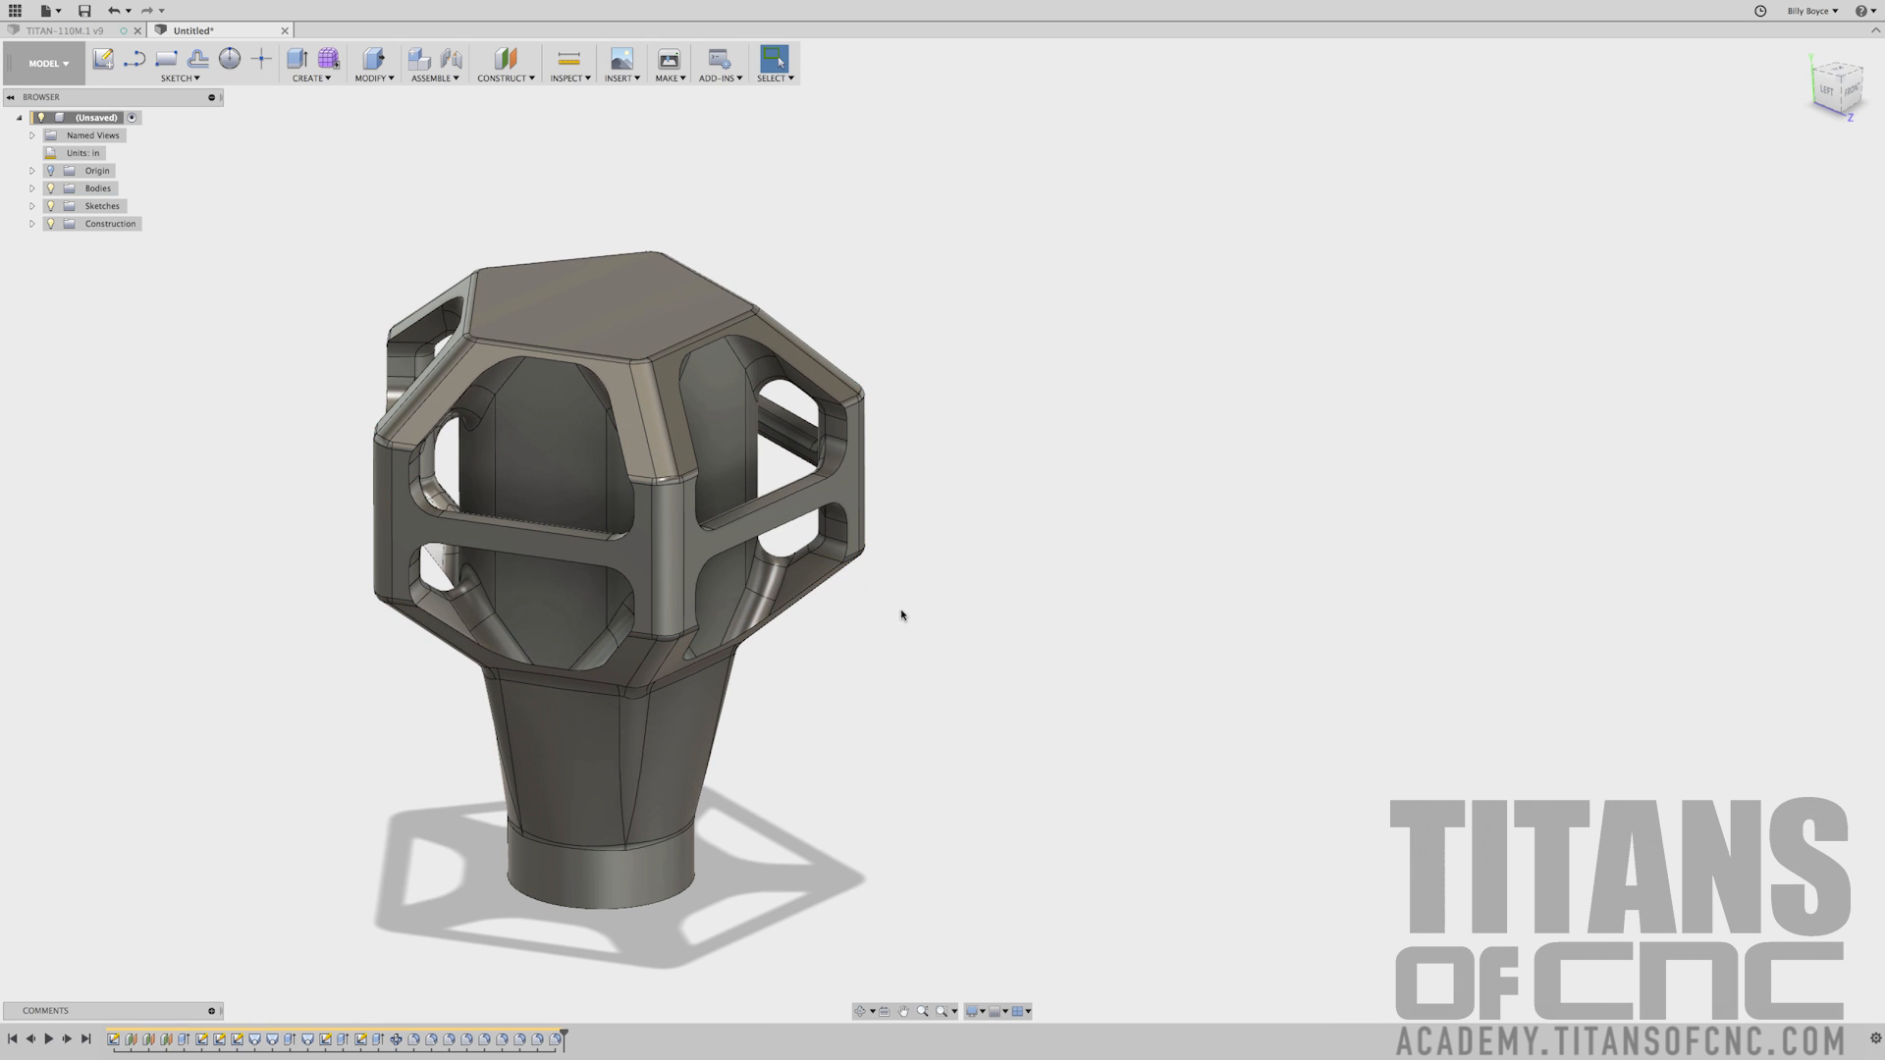
# Start a fillet with the outer edge loops of the upper and lower windows on three sides of the head
pyautogui.scroll(4, 902, 616)
pyautogui.moveTo(901, 616); pyautogui.dragTo(1044, 631, button='middle')
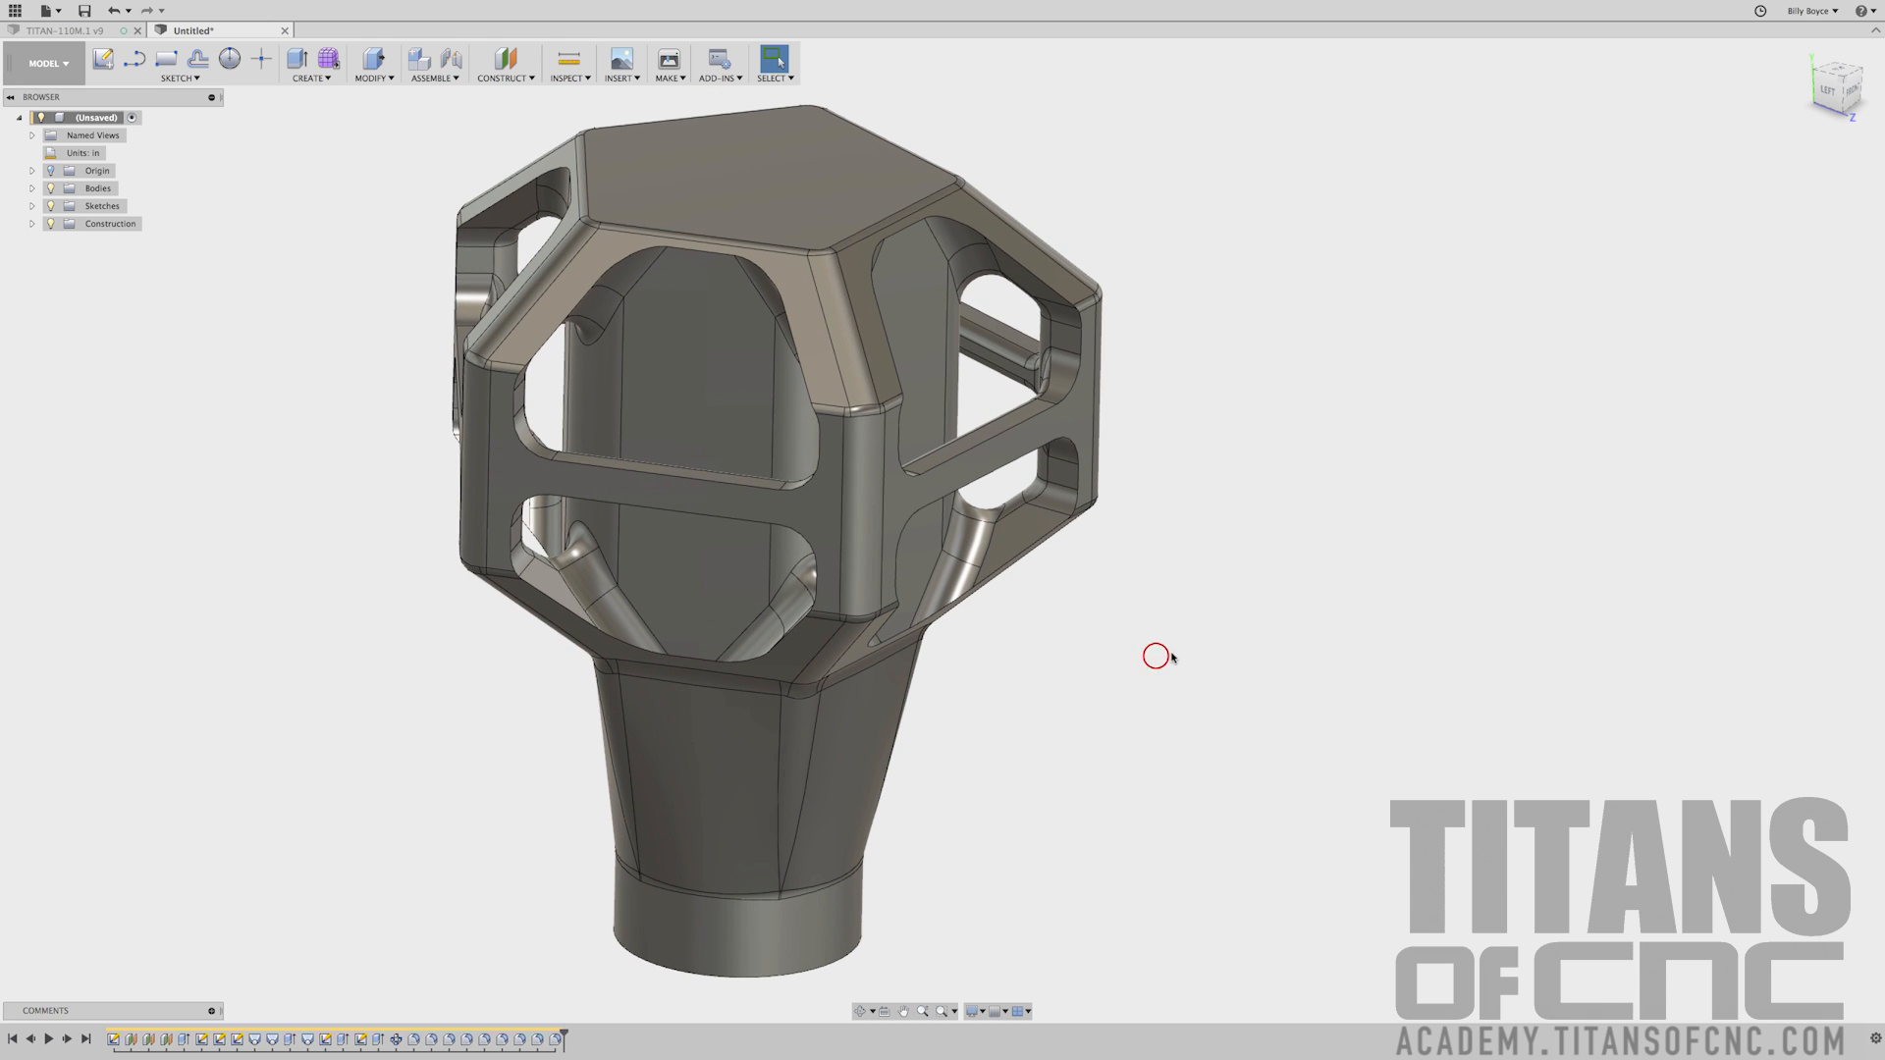
pyautogui.press('f')
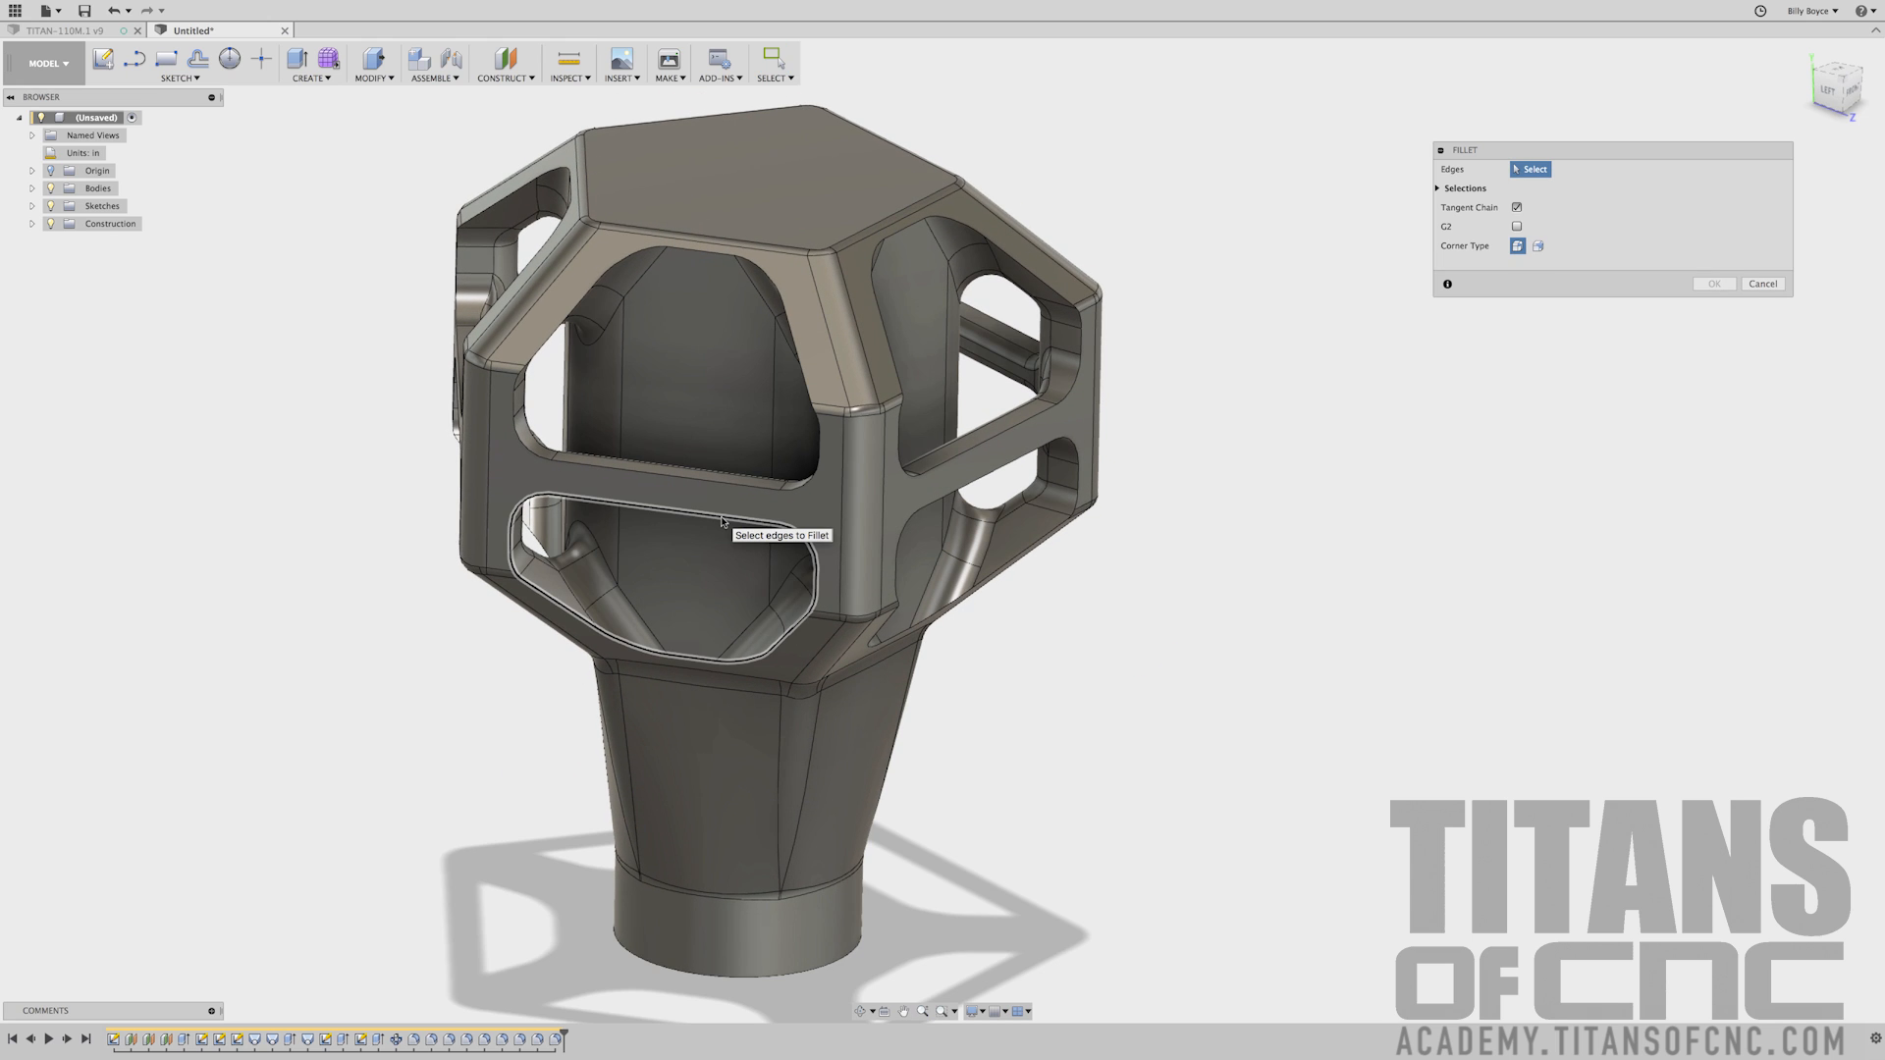
pyautogui.click(722, 522)
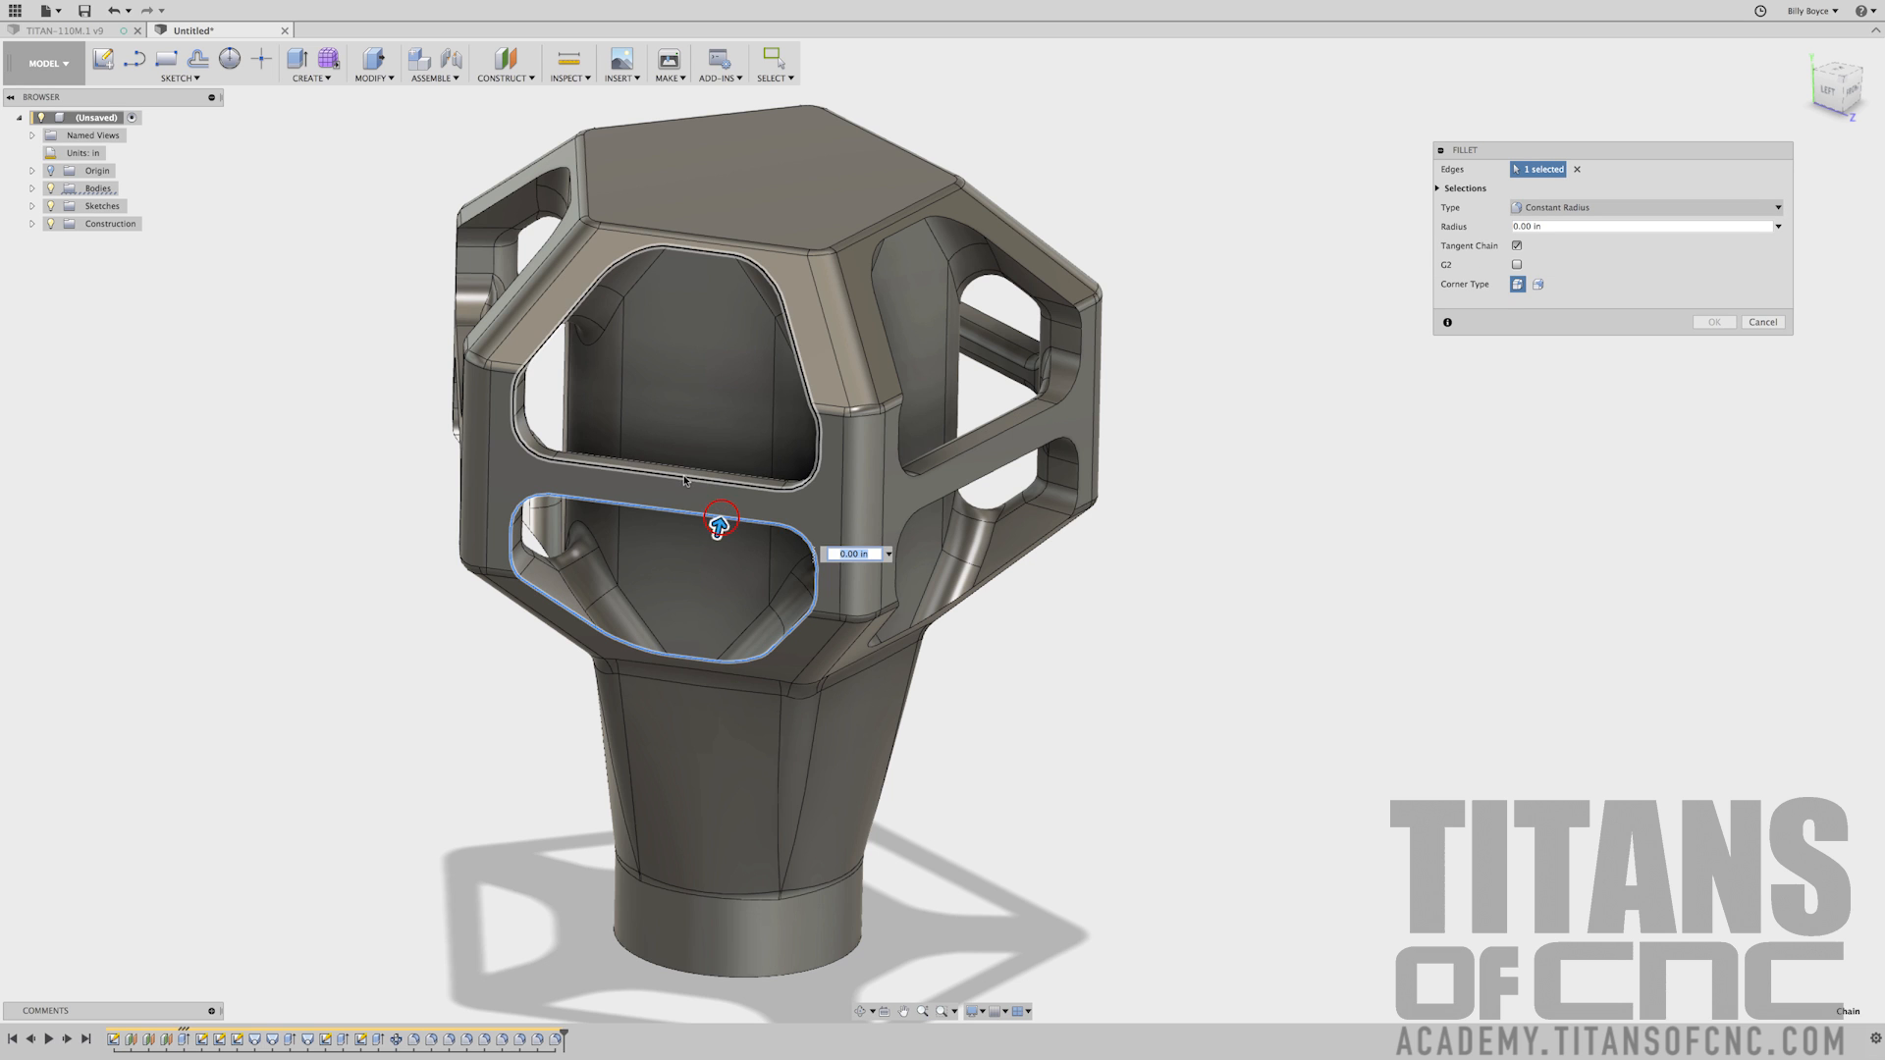
pyautogui.click(684, 480)
pyautogui.click(1009, 426)
pyautogui.keyDown('shift'); pyautogui.moveTo(1052, 528); pyautogui.dragTo(1088, 544, button='middle'); pyautogui.keyUp('shift')
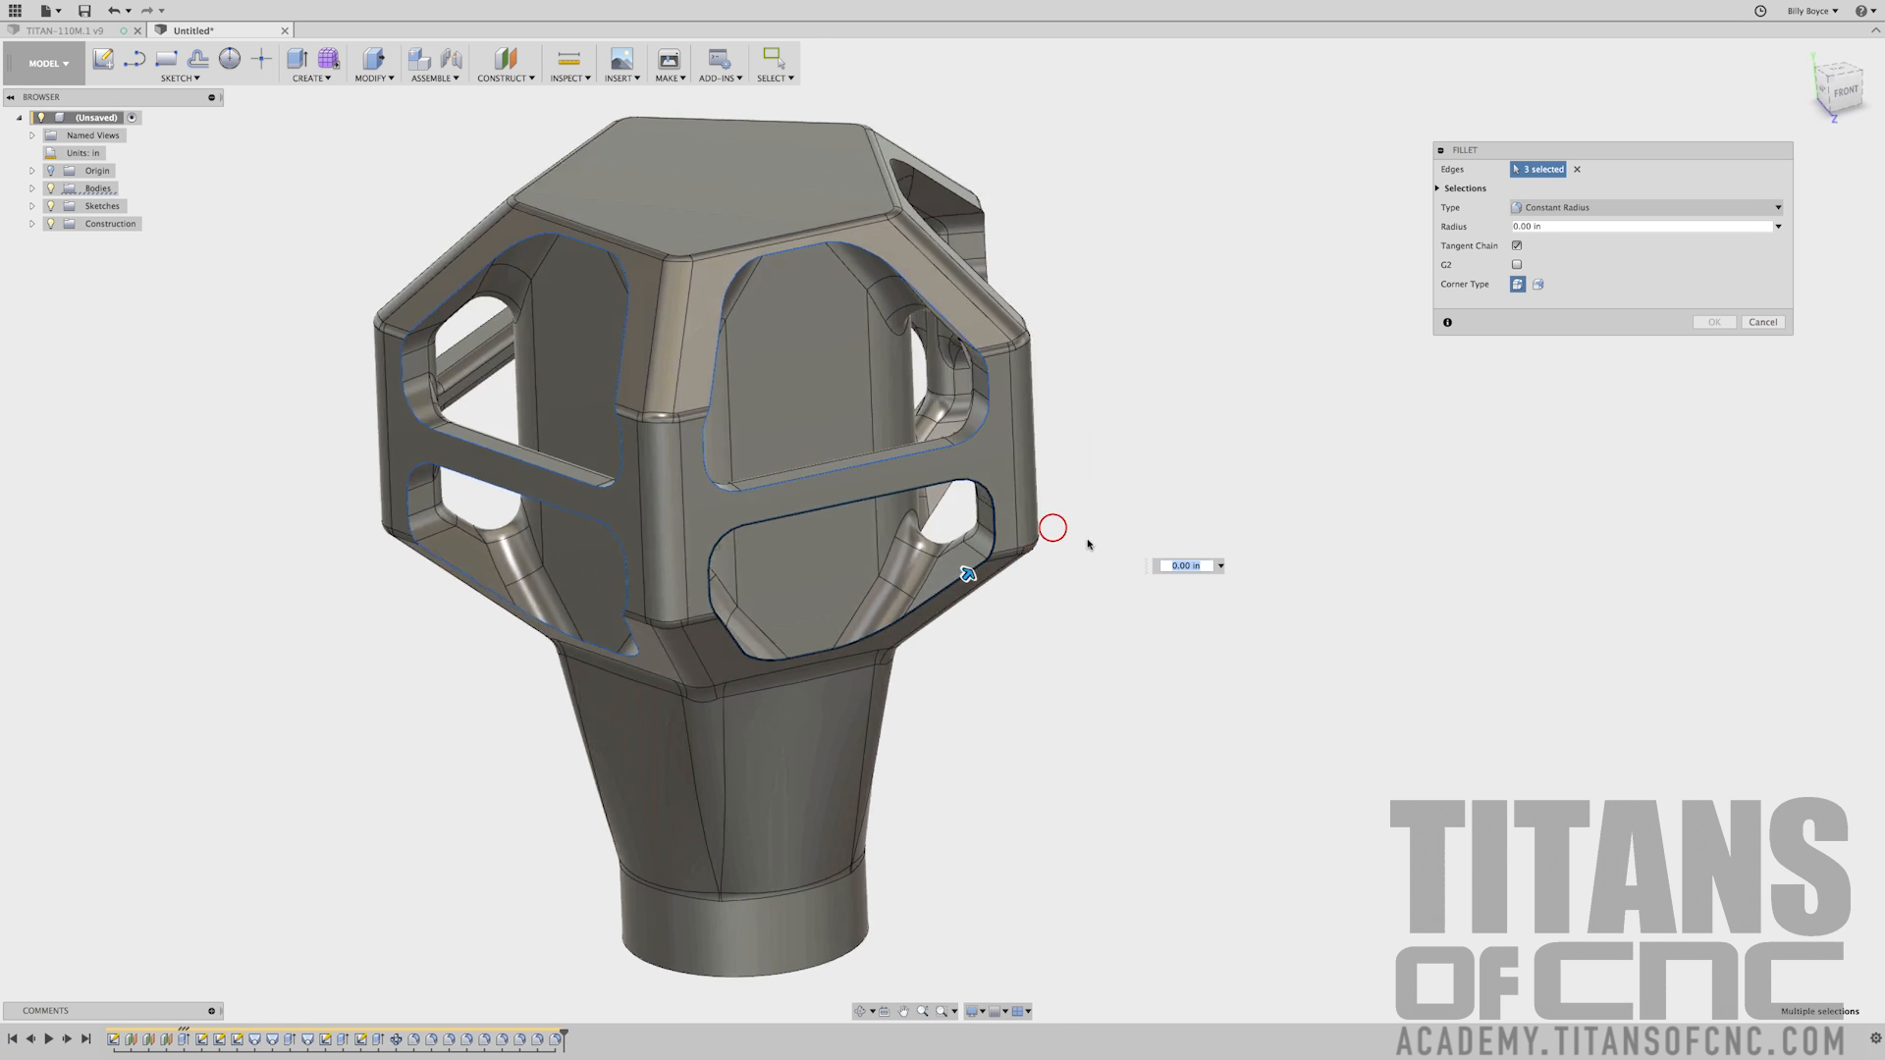
pyautogui.click(1013, 550)
pyautogui.click(1000, 437)
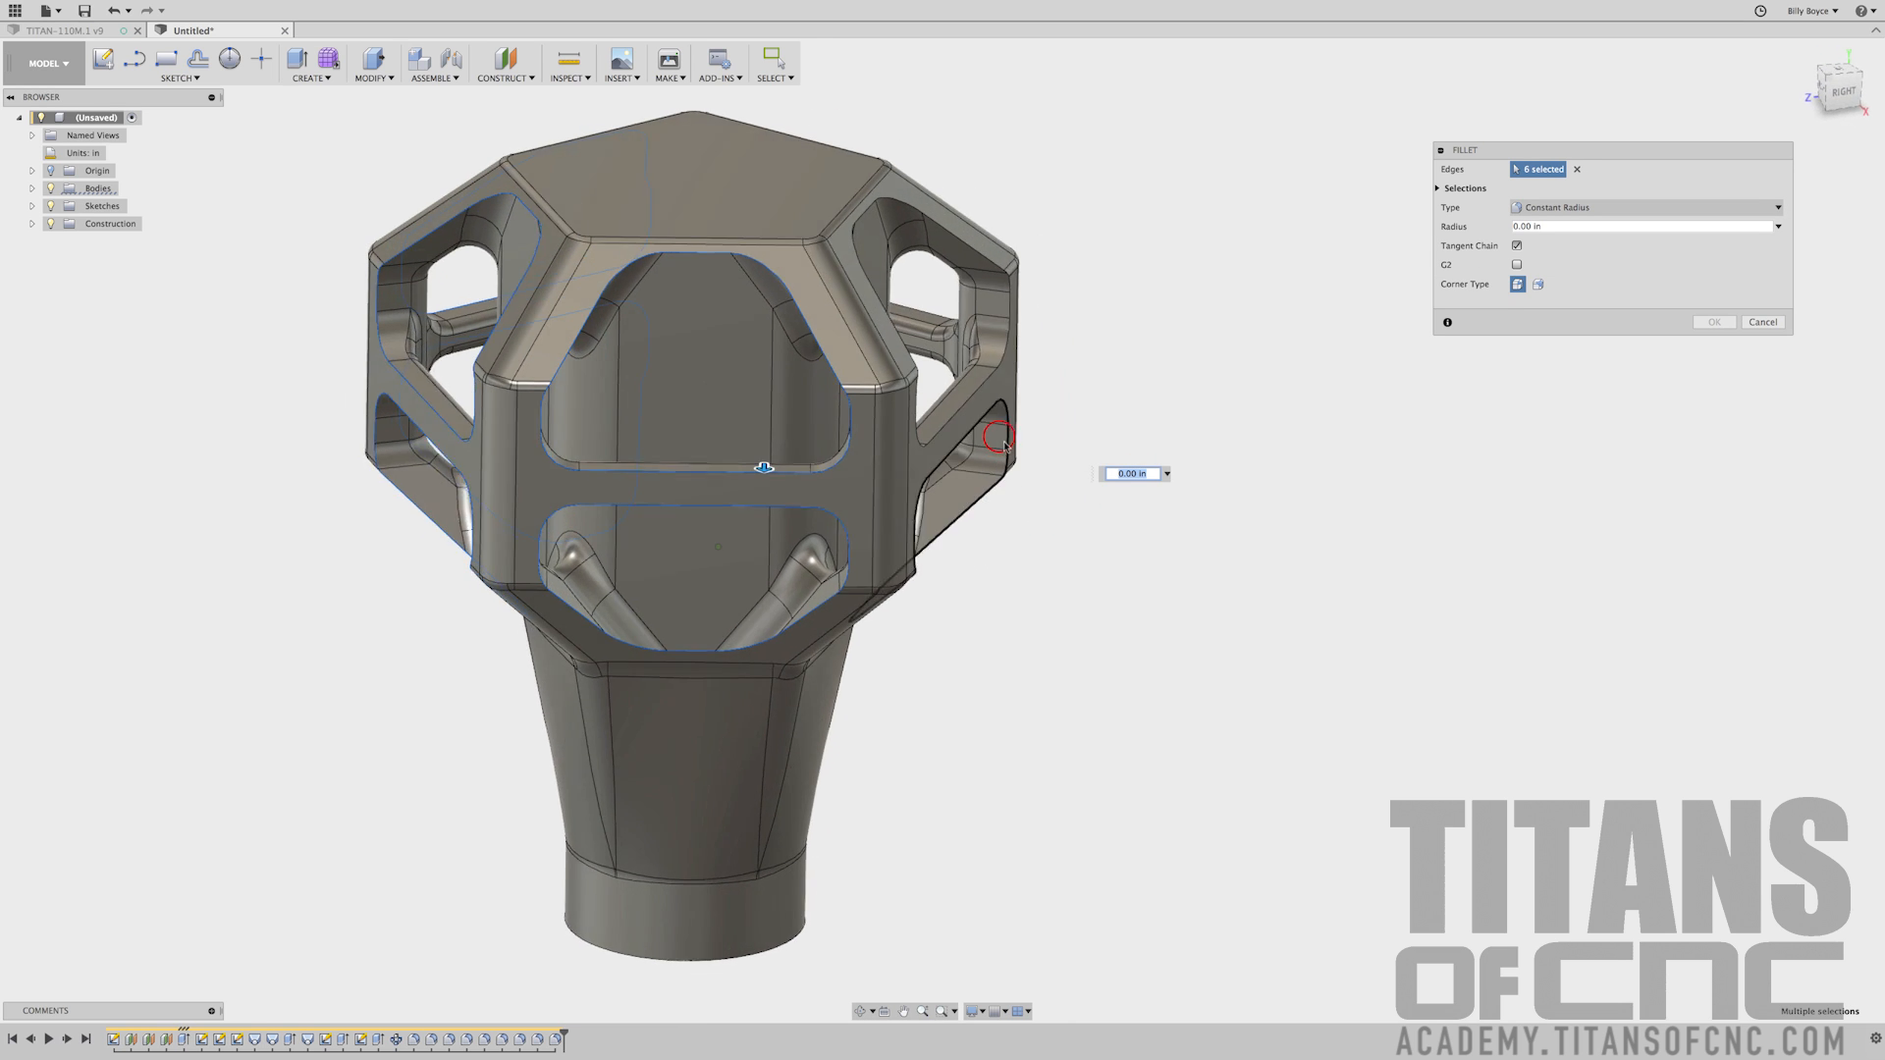
# Add the other two sides' upper and lower window edge loops and apply the fillet with a 0.10 in radius
pyautogui.click(962, 409)
pyautogui.click(970, 435)
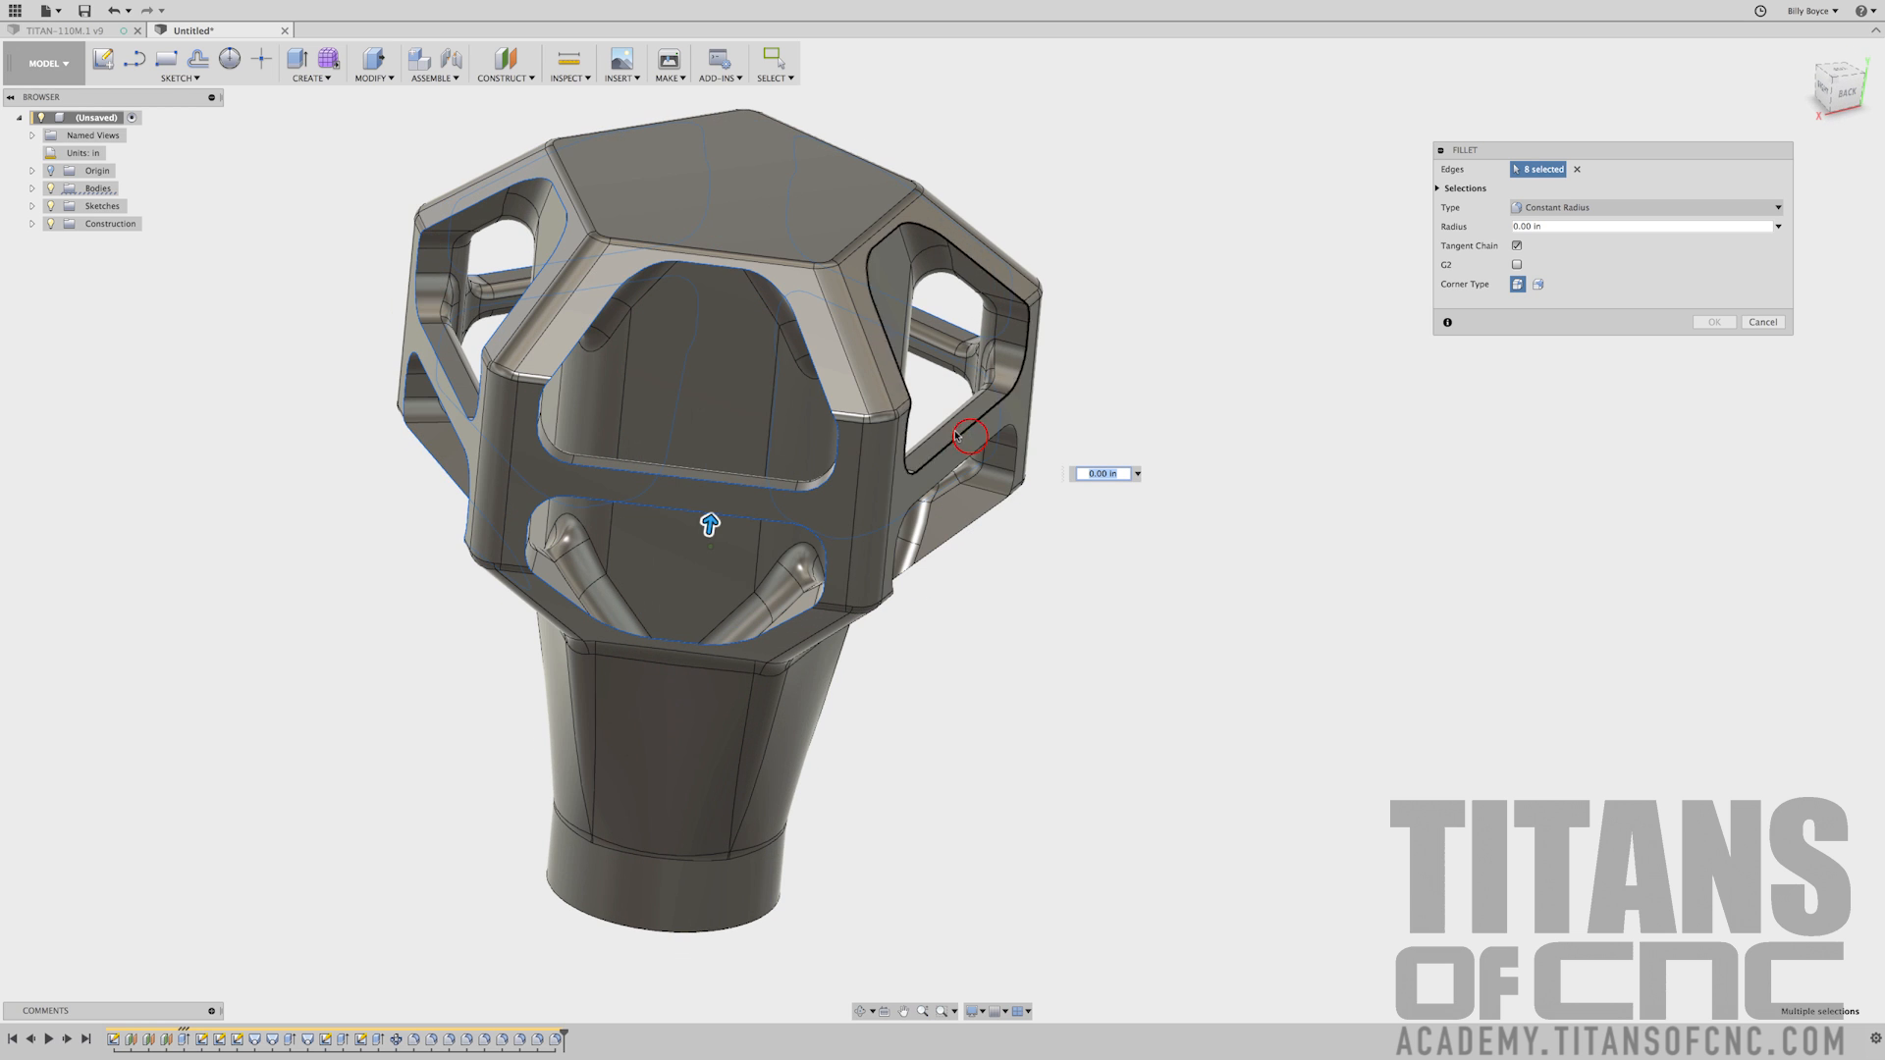
pyautogui.click(958, 434)
pyautogui.click(962, 461)
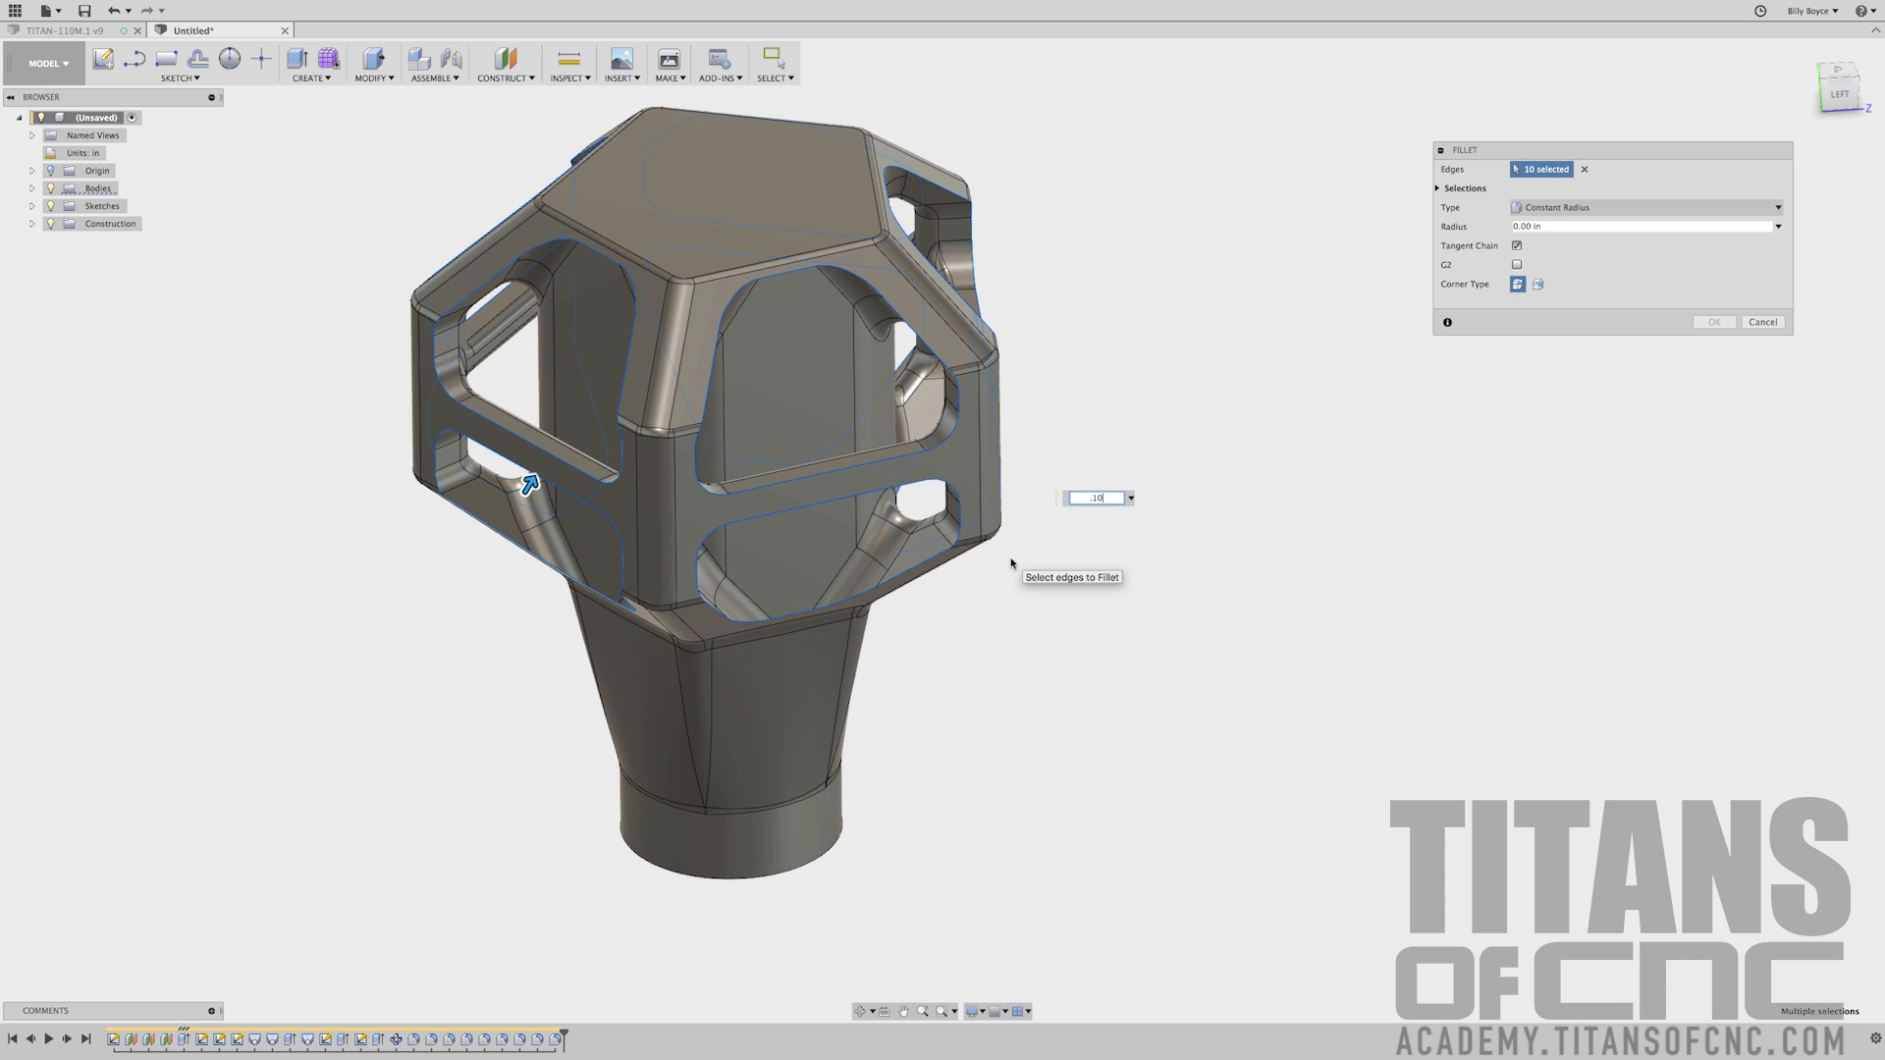
pyautogui.press('Return')
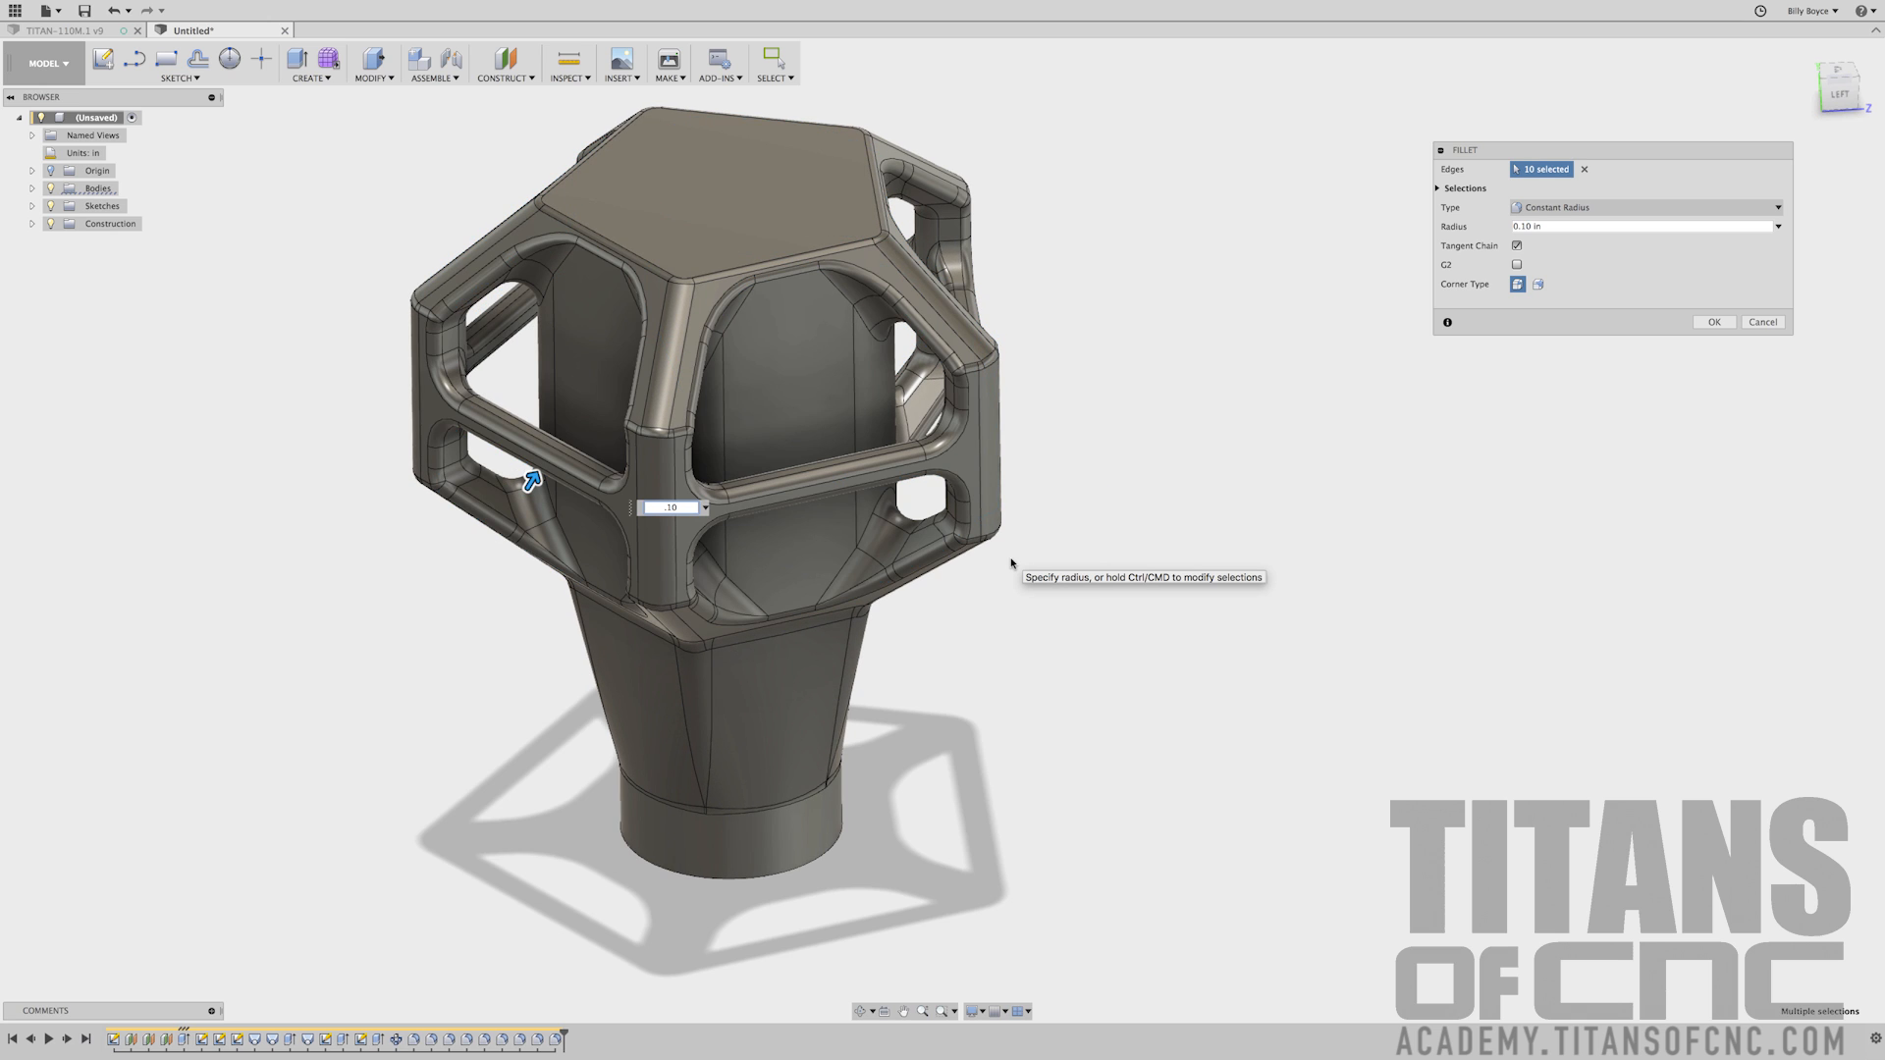
pyautogui.press('Return')
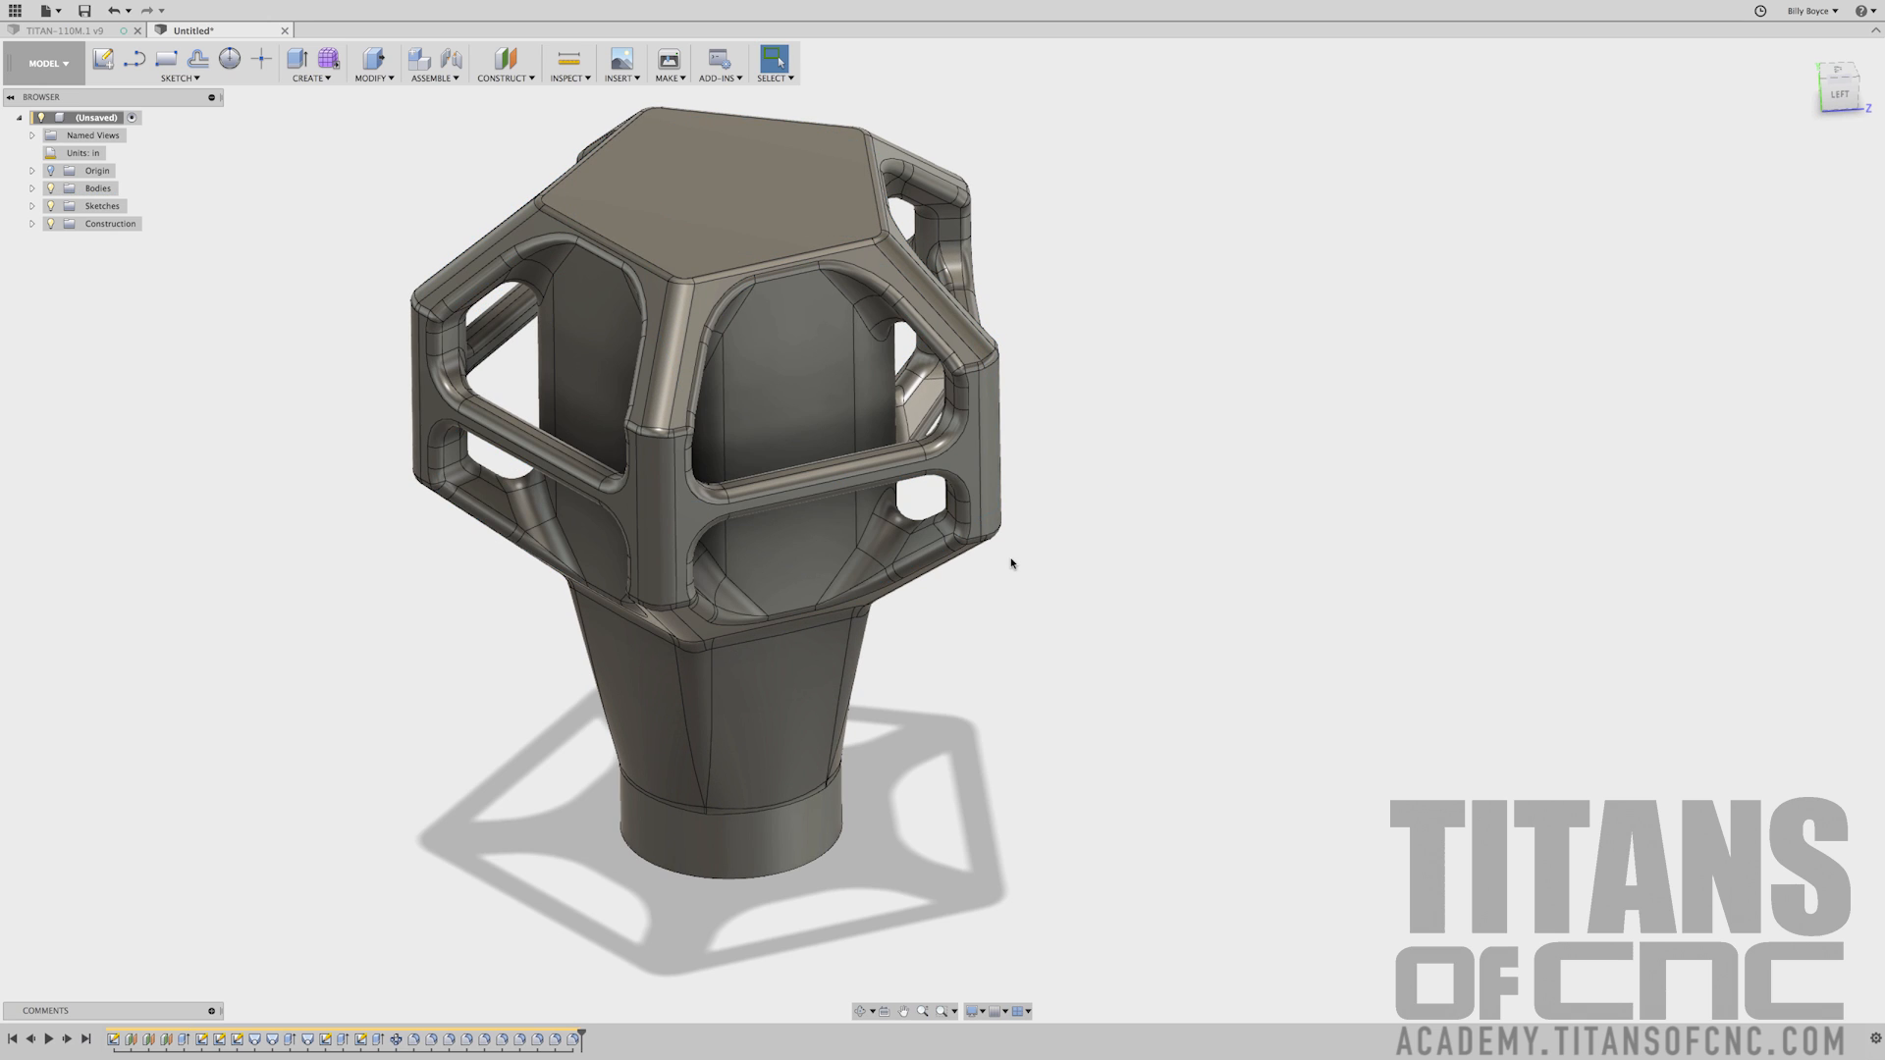
pyautogui.keyDown('shift'); pyautogui.scroll(-10, 1100, 576); pyautogui.keyUp('shift')
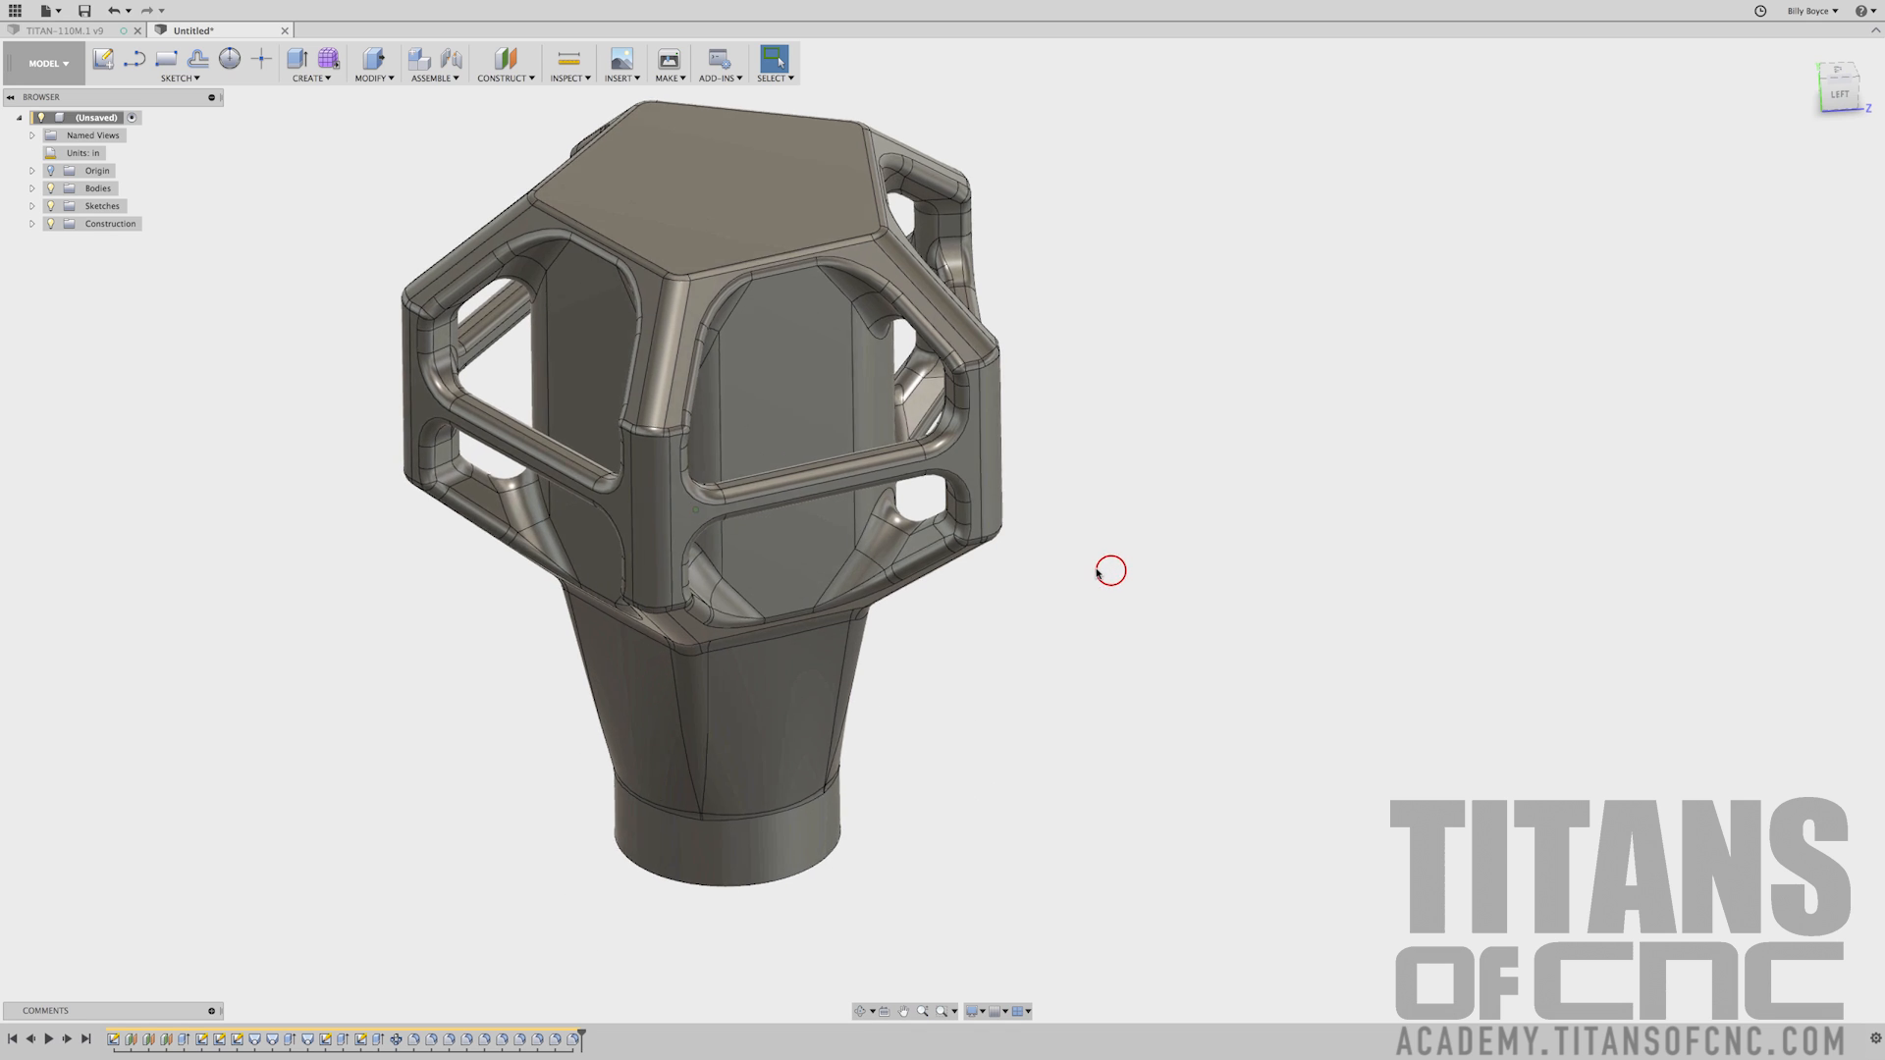
pyautogui.keyDown('shift'); pyautogui.scroll(10, 1099, 573); pyautogui.keyUp('shift')
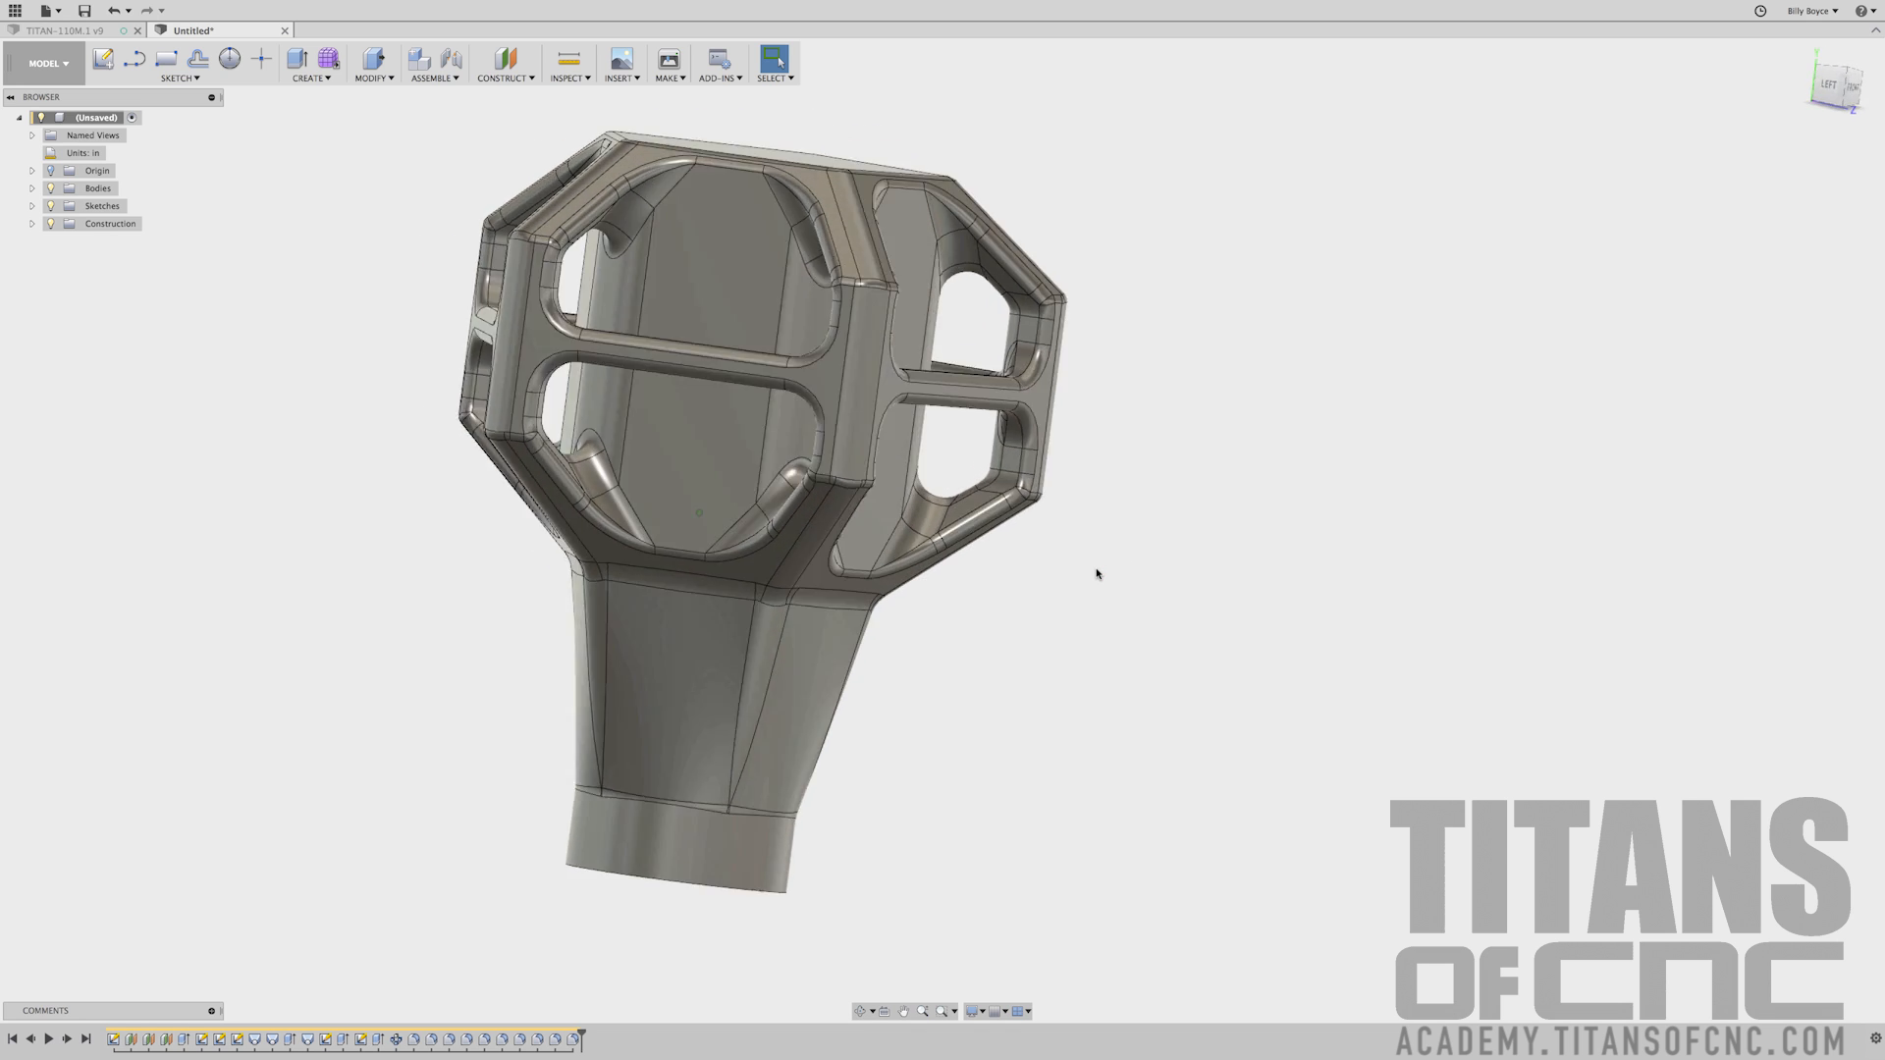
pyautogui.keyDown('shift'); pyautogui.moveTo(1158, 575); pyautogui.dragTo(1294, 577, button='middle'); pyautogui.keyUp('shift')
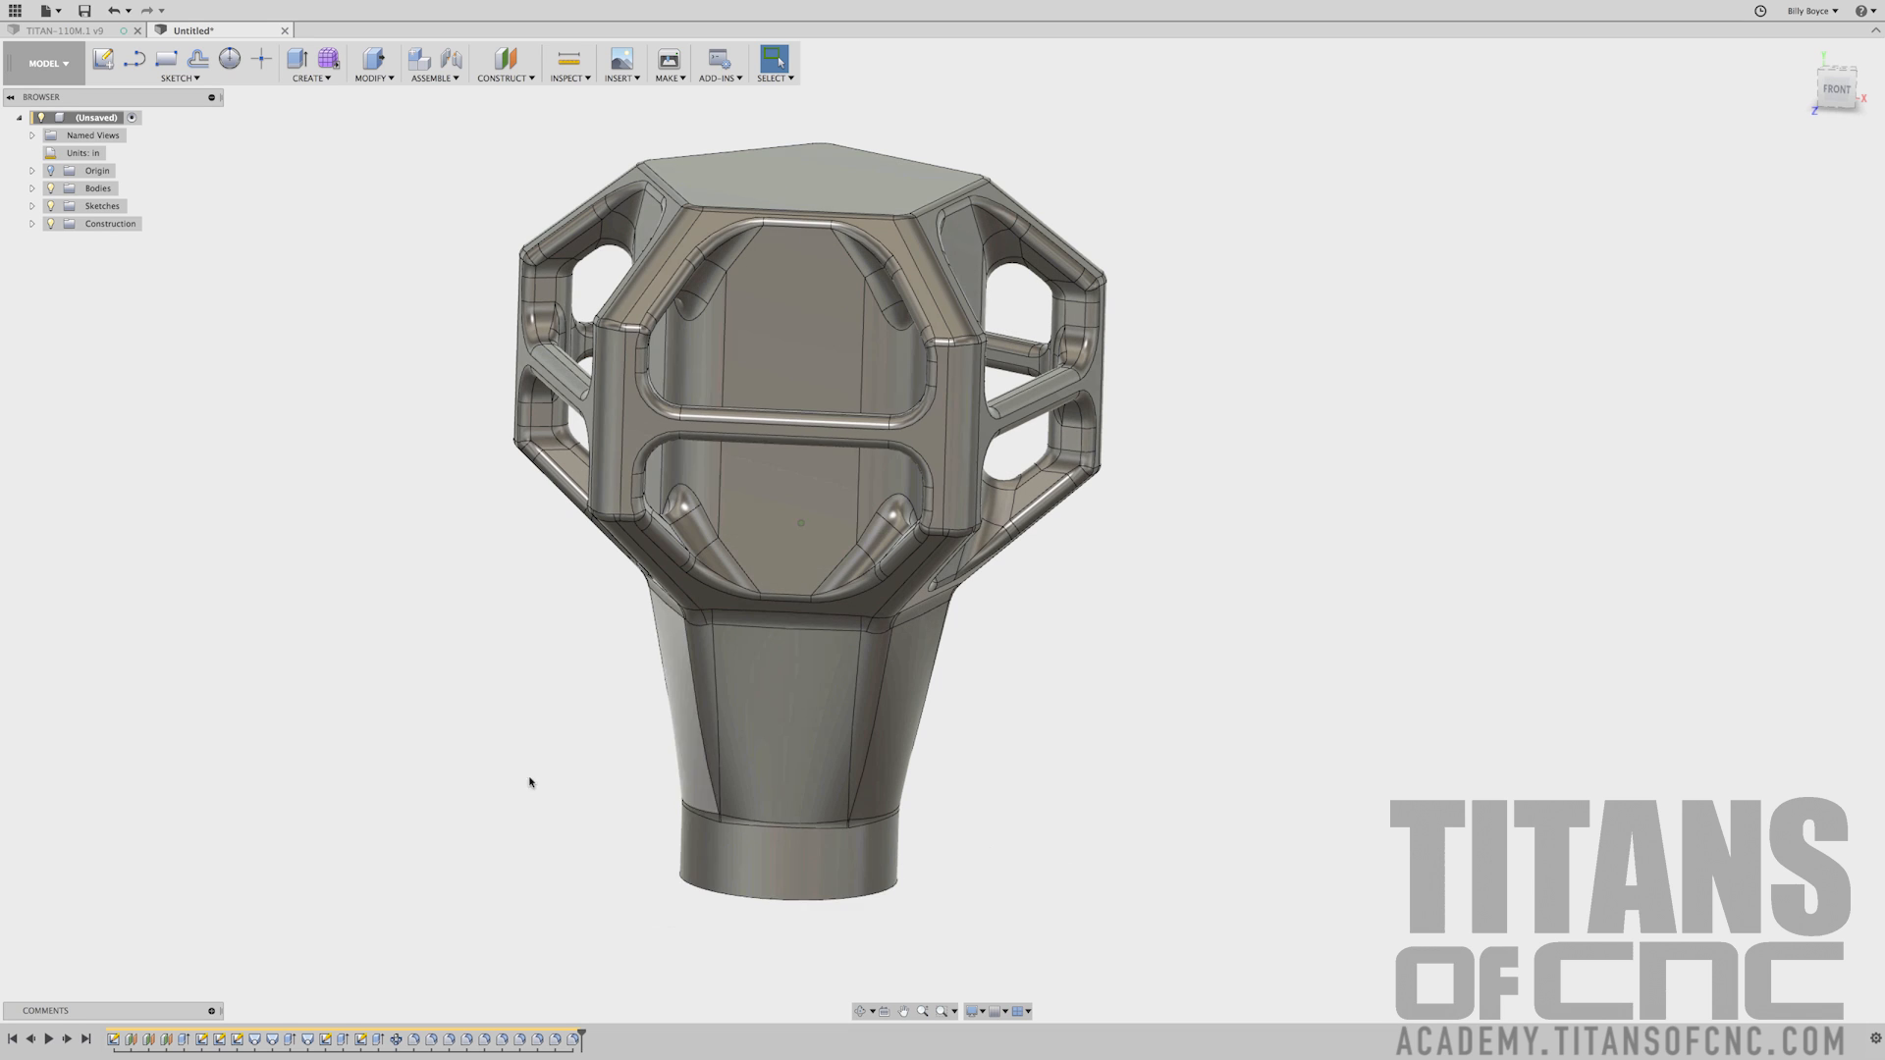
pyautogui.keyDown('shift'); pyautogui.moveTo(527, 778); pyautogui.dragTo(455, 759, button='middle'); pyautogui.keyUp('shift')
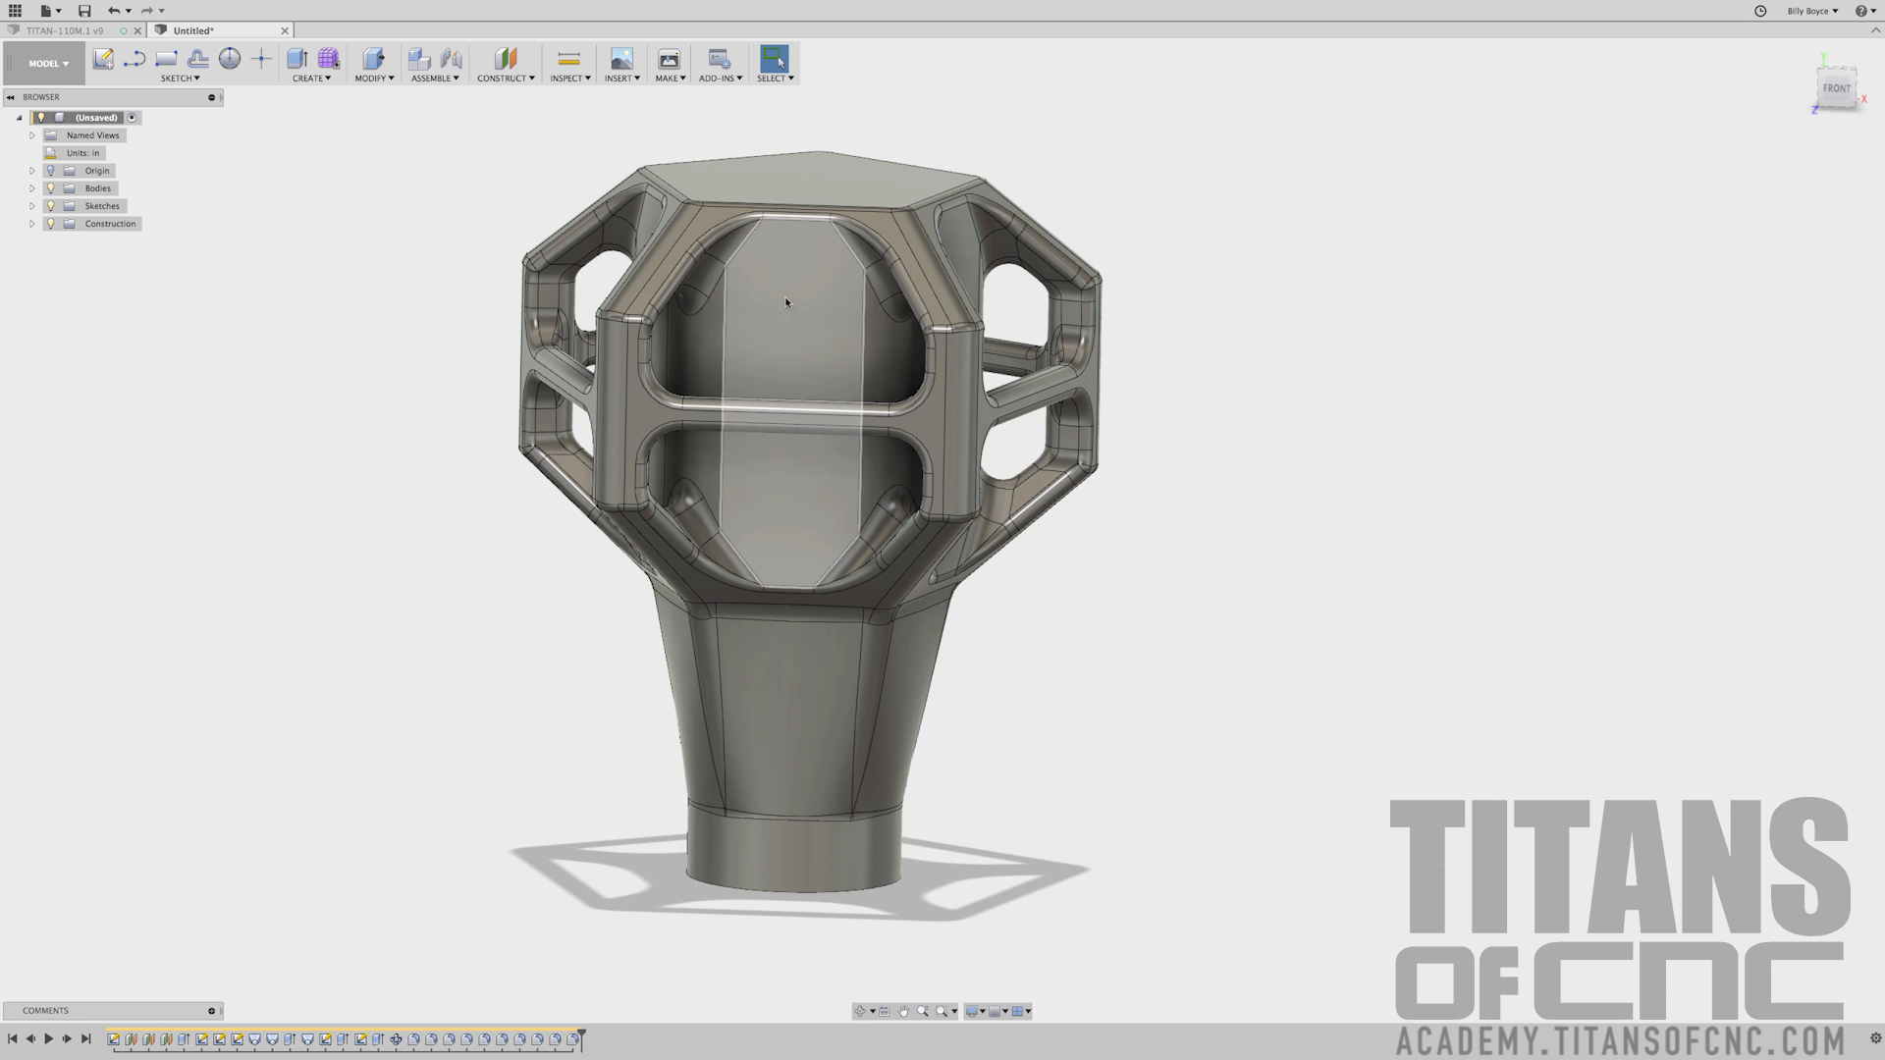
pyautogui.click(233, 392)
# Sketch a tall two-point rectangle on the flat front face of the inner core, inside that face's outline
pyautogui.click(1839, 86)
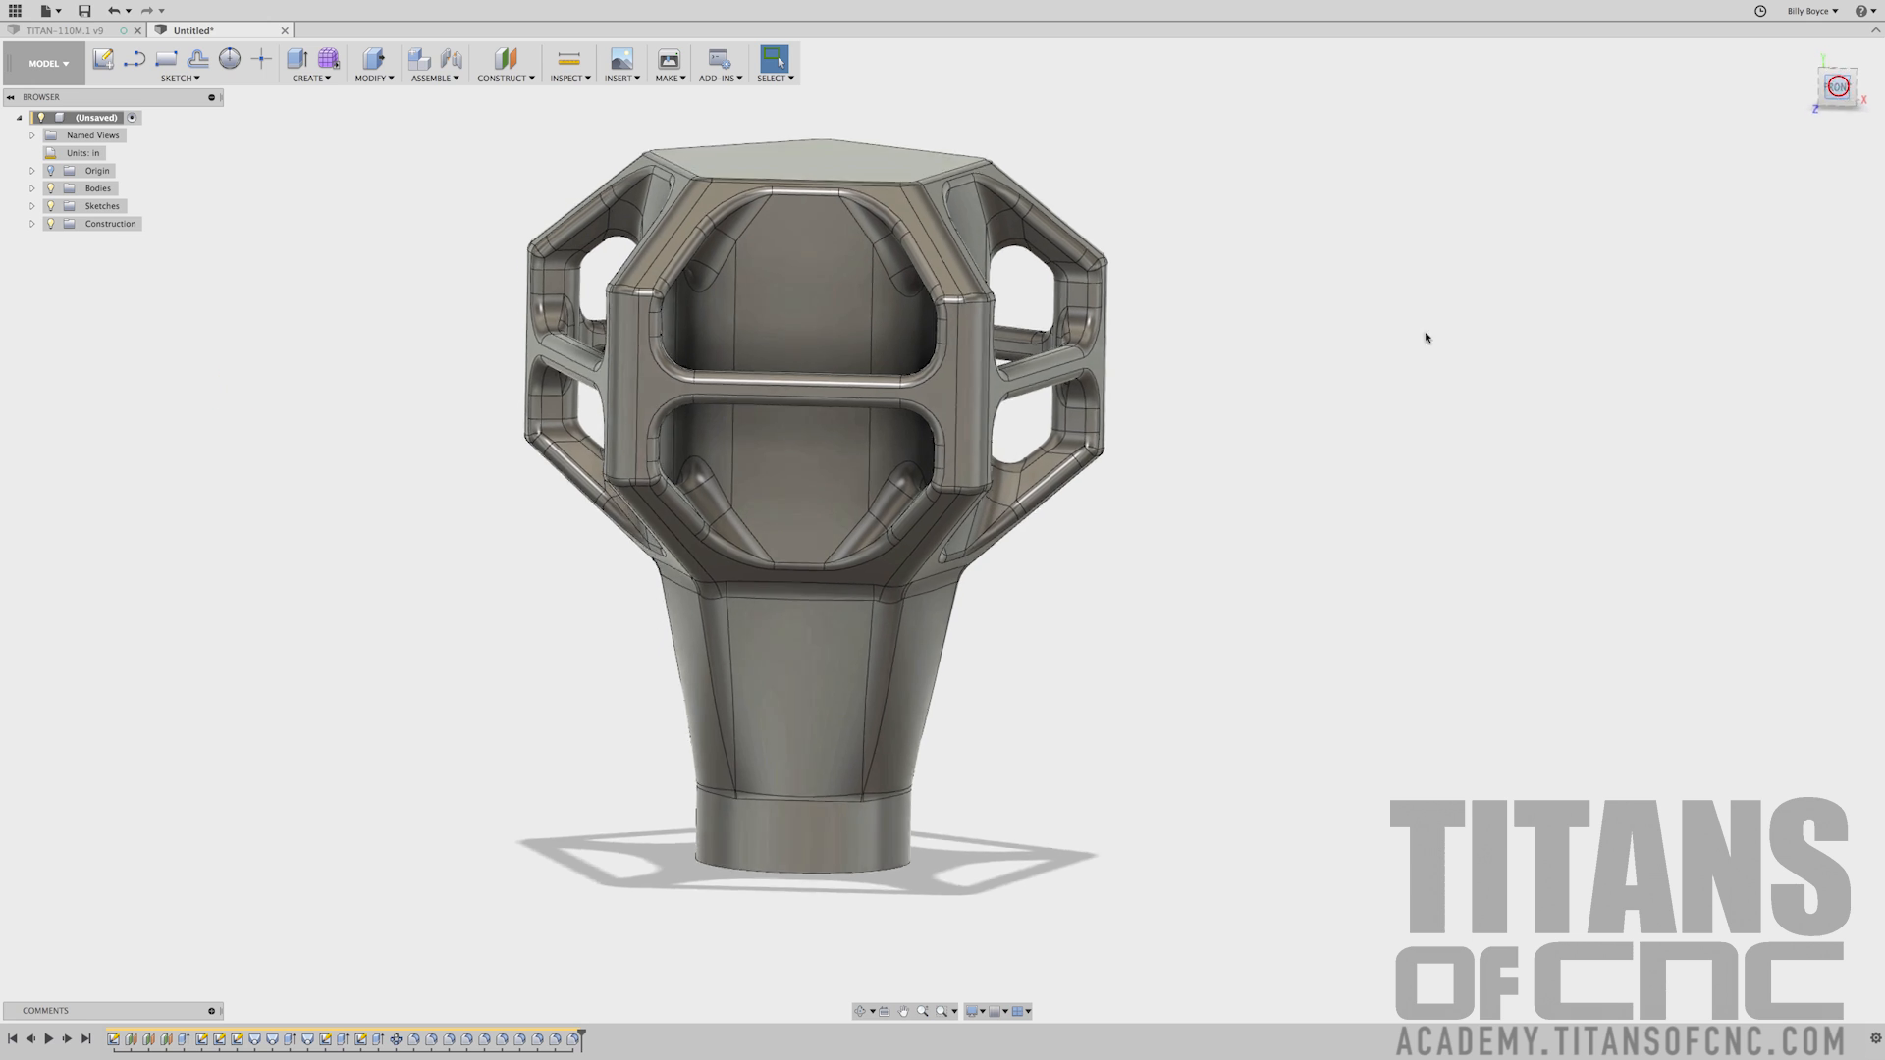
pyautogui.click(171, 77)
pyautogui.moveTo(180, 131)
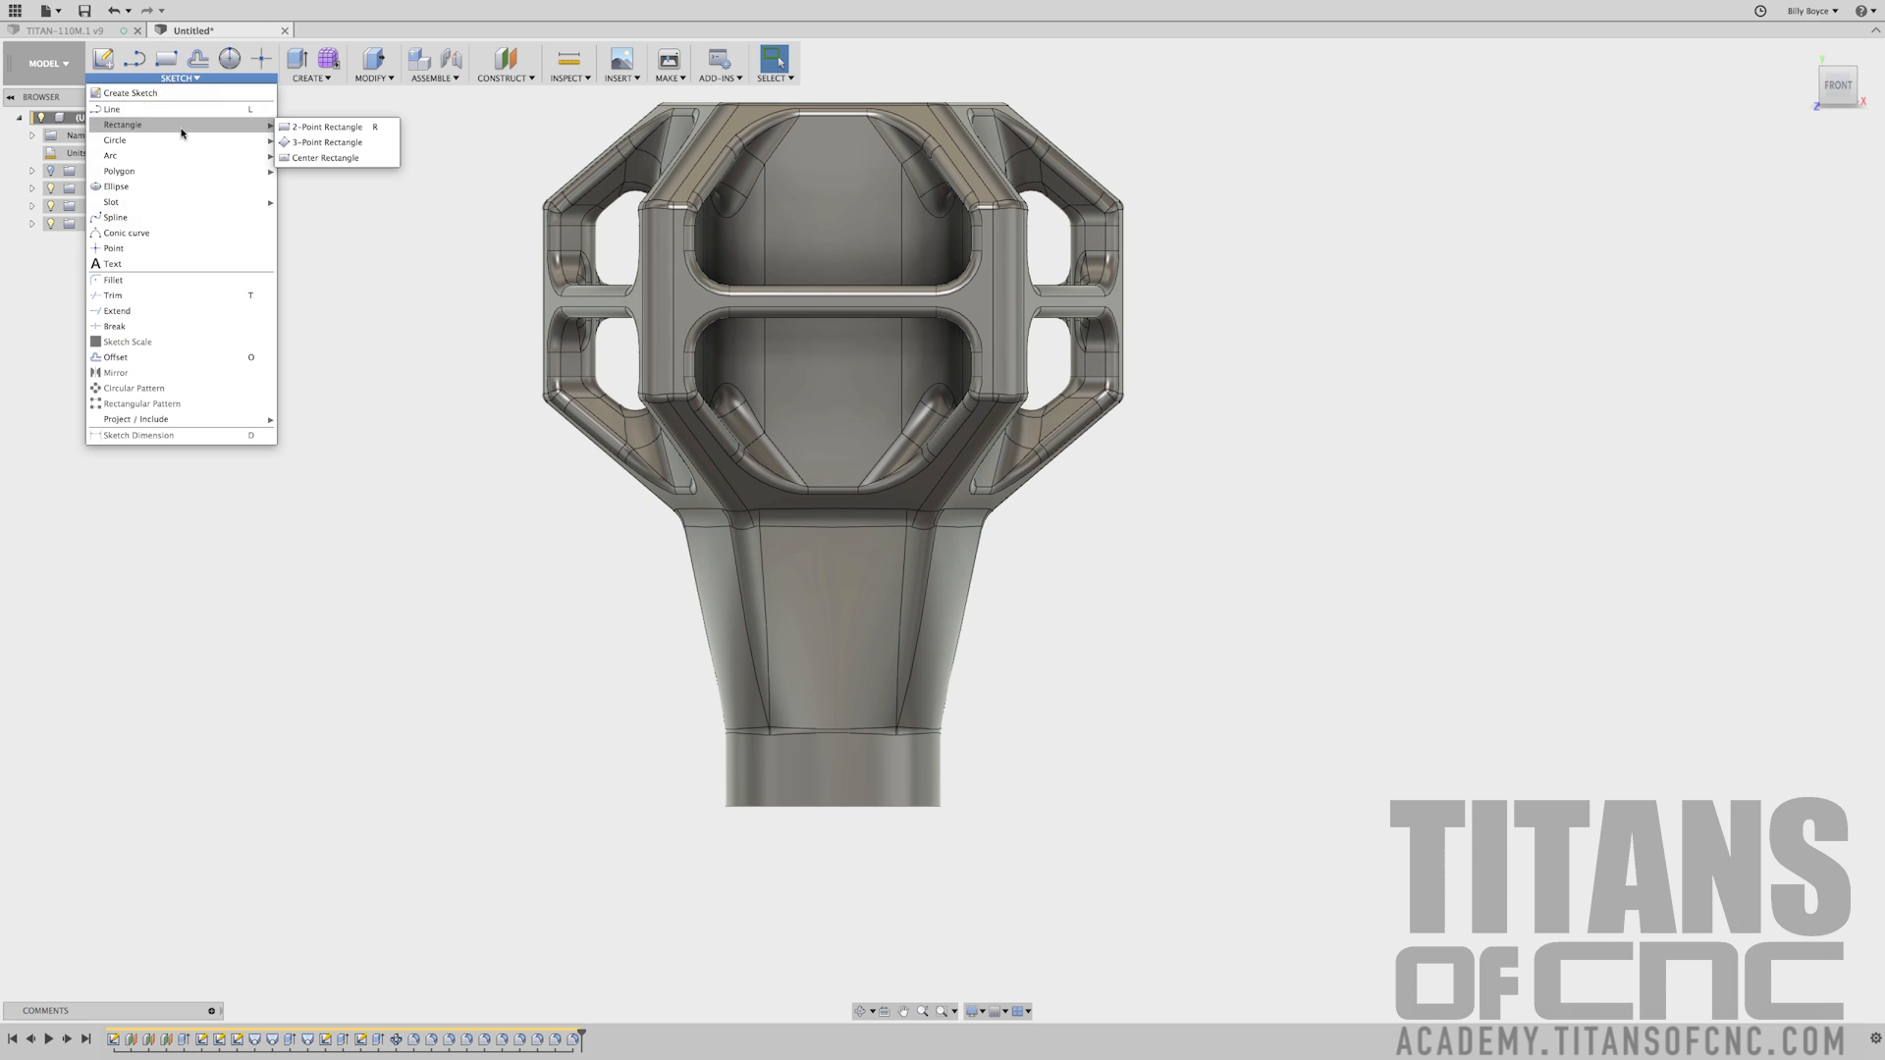
pyautogui.click(304, 131)
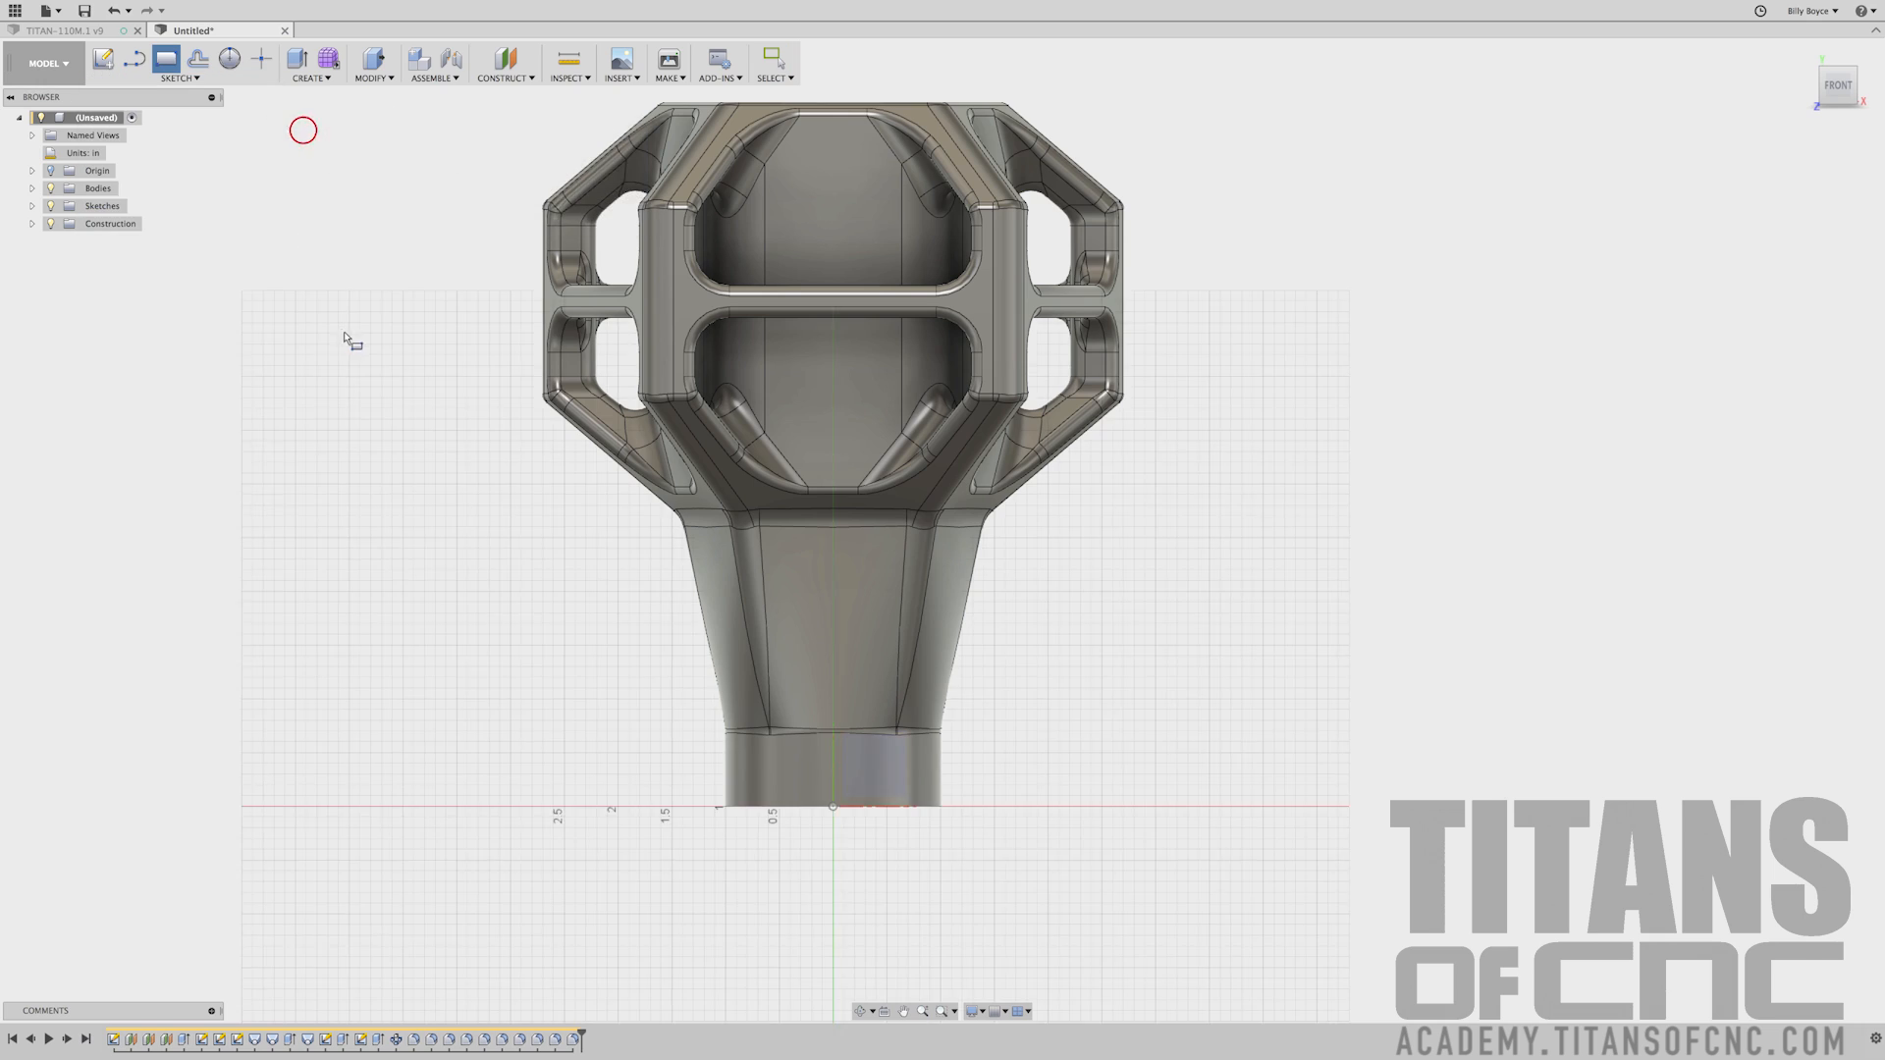
pyautogui.scroll(5, 707, 185)
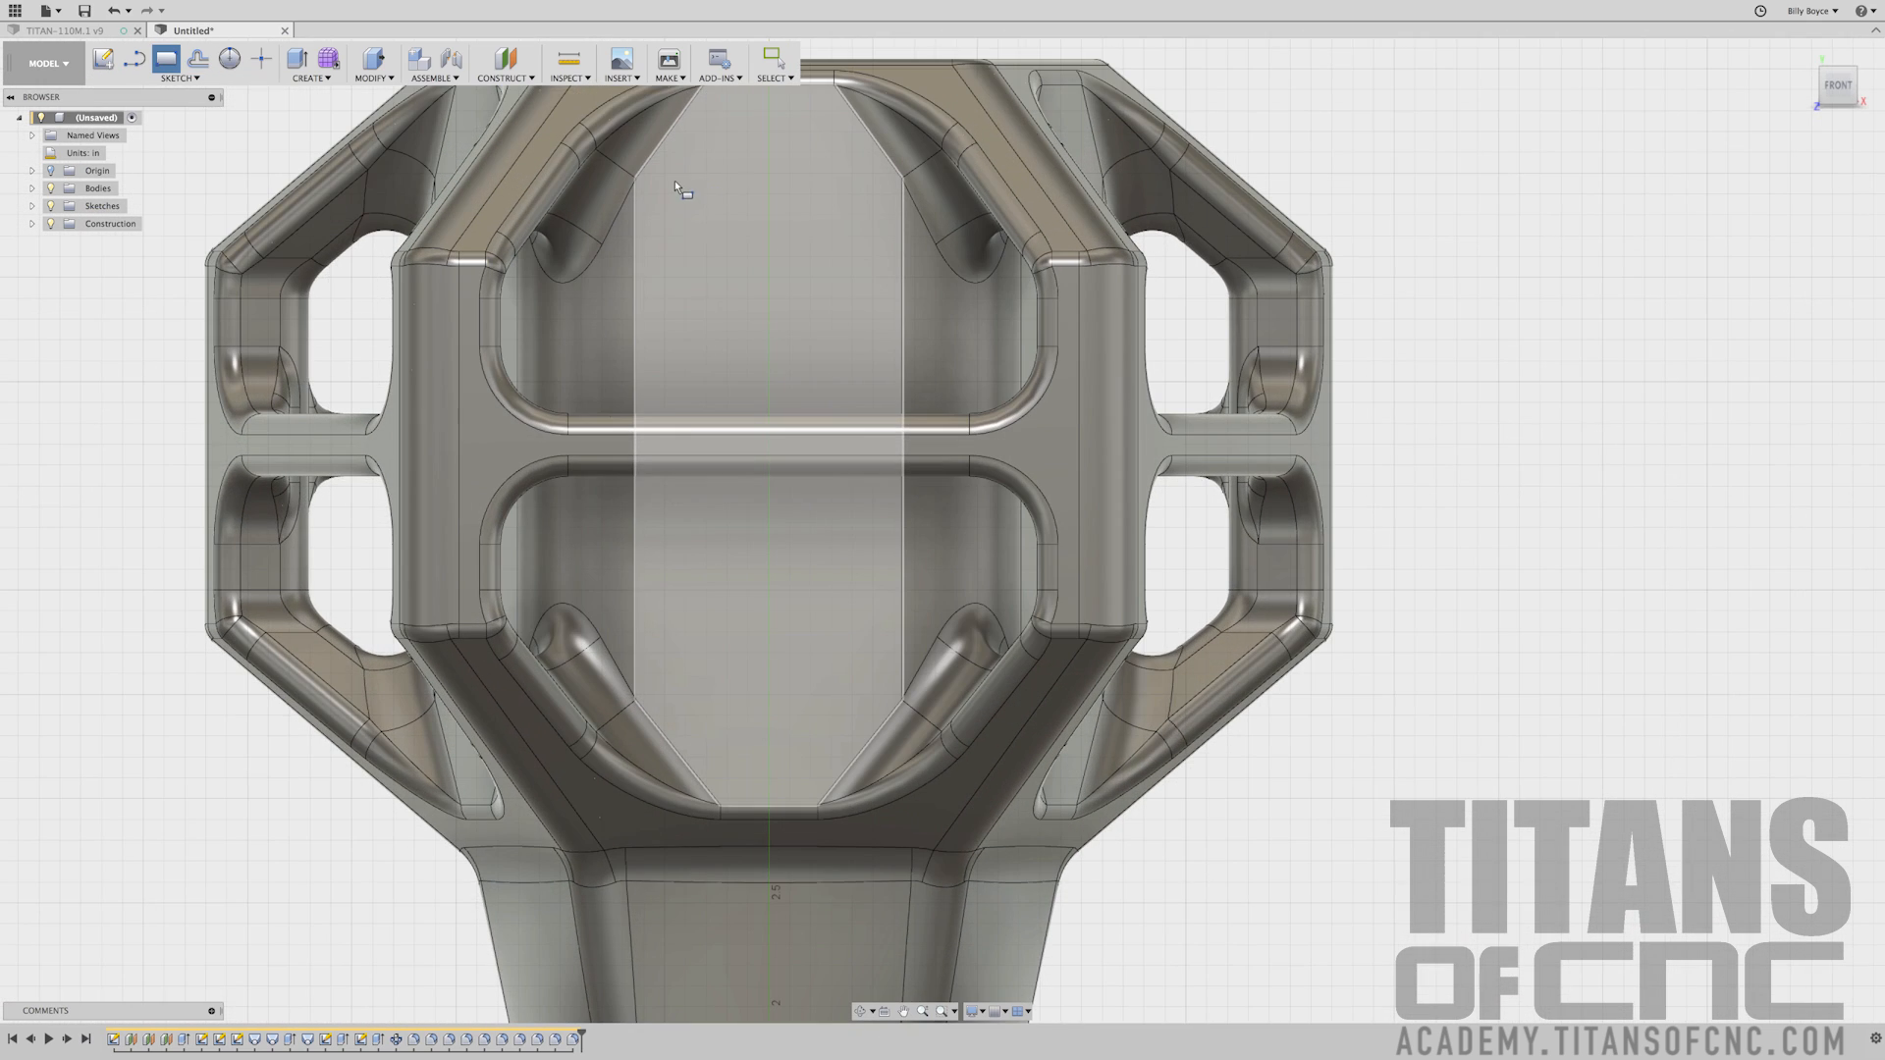
pyautogui.scroll(-3, 740, 192)
pyautogui.scroll(4, 753, 229)
pyautogui.click(750, 222)
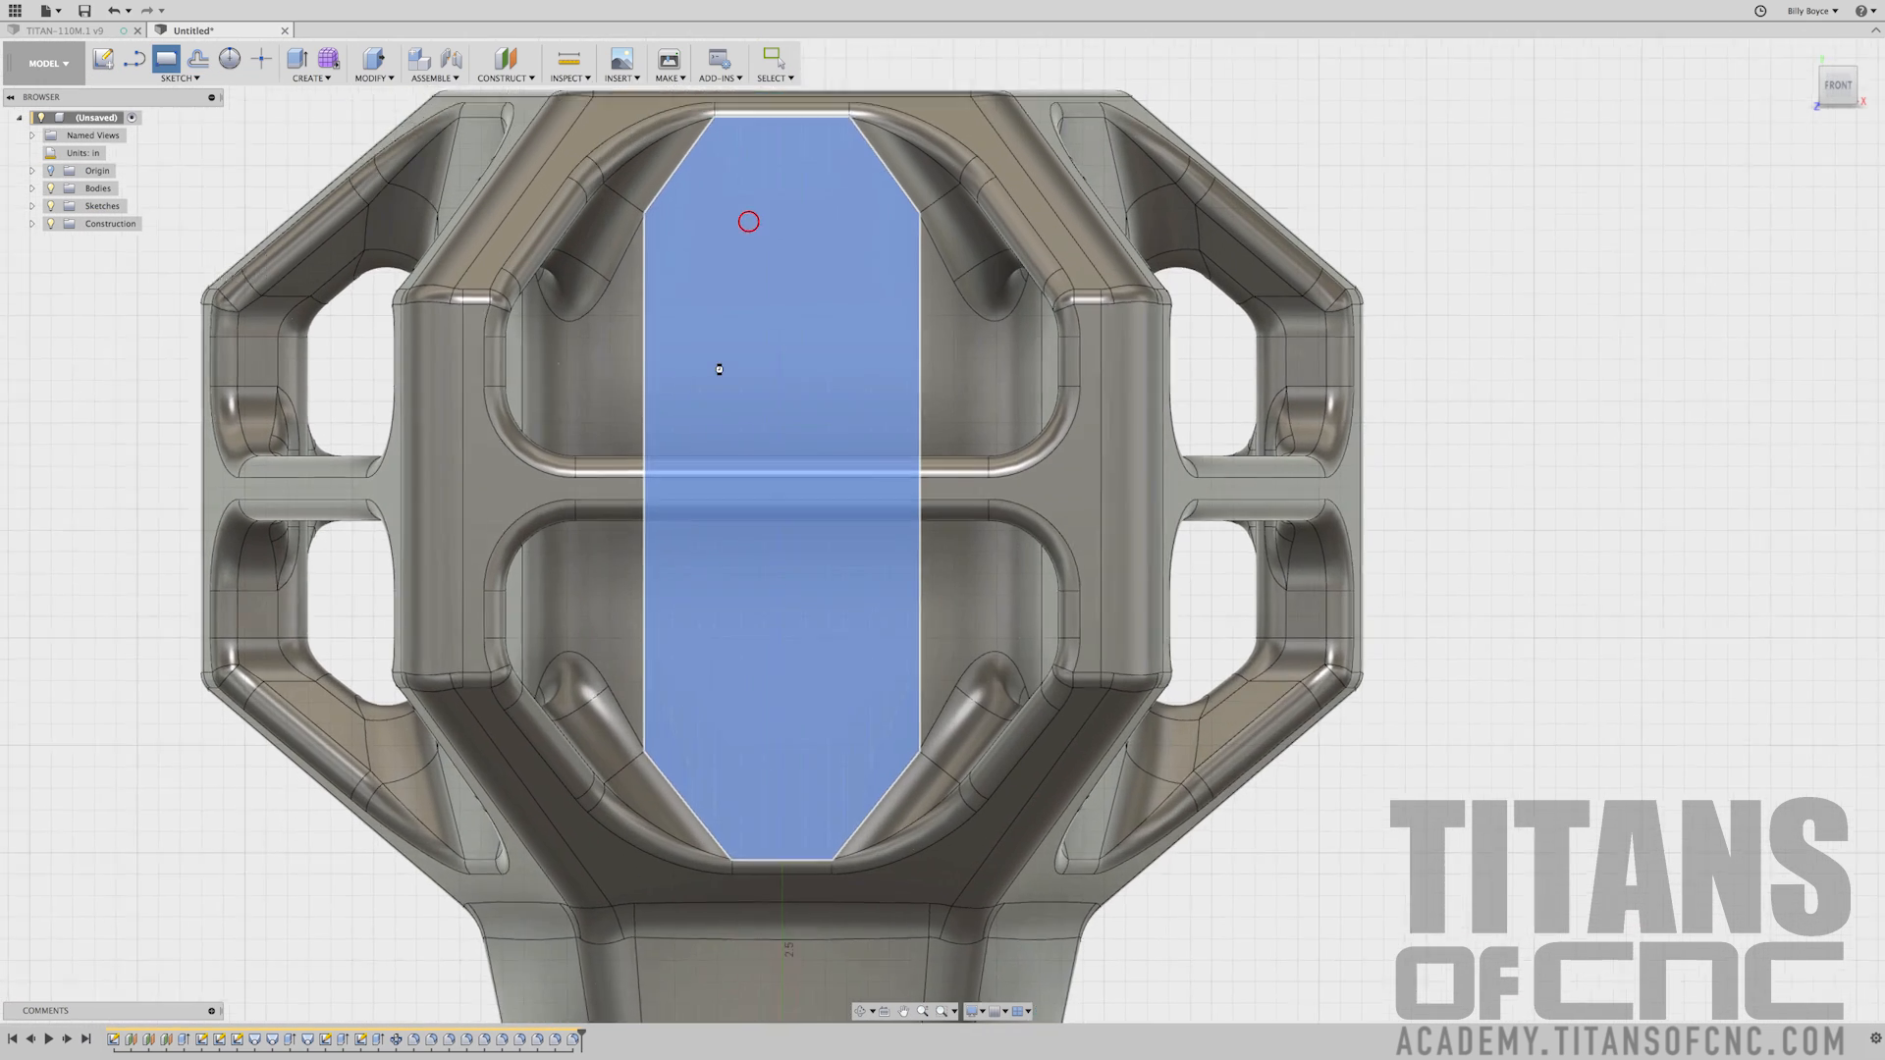
pyautogui.scroll(3, 1006, 602)
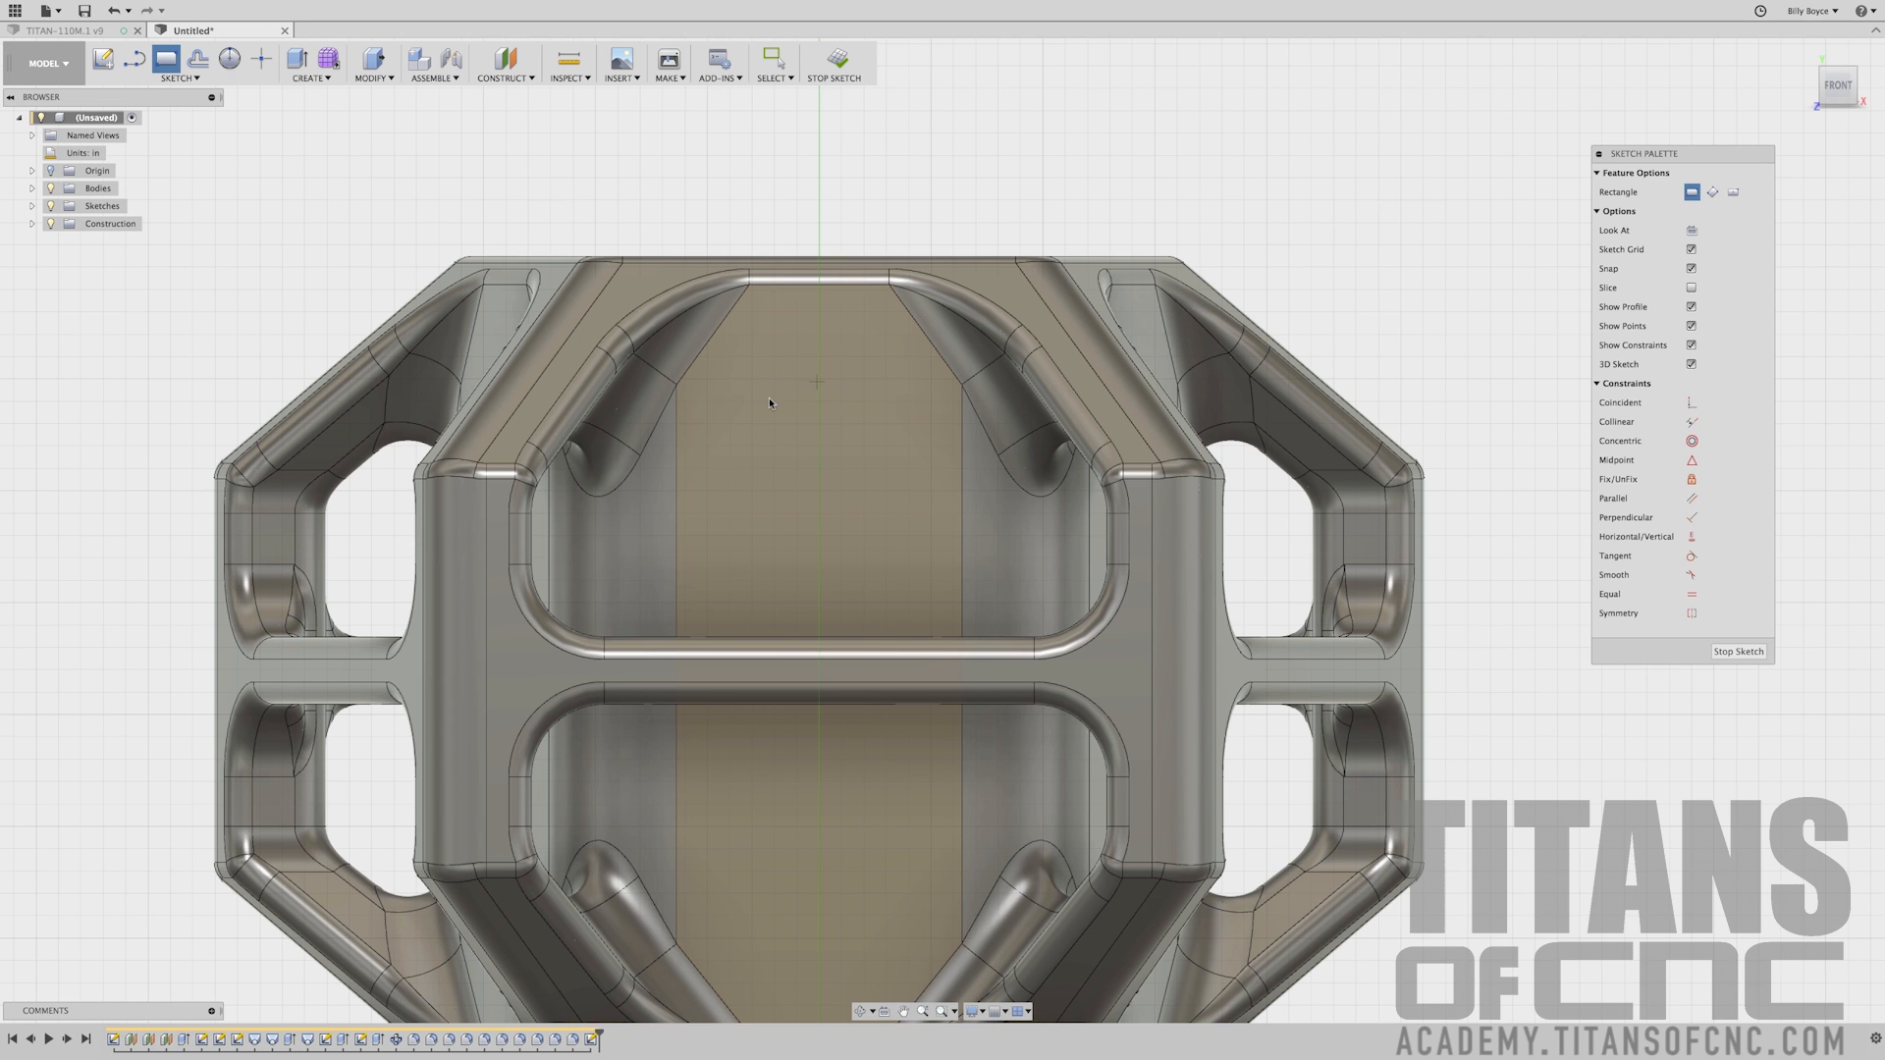
pyautogui.click(735, 375)
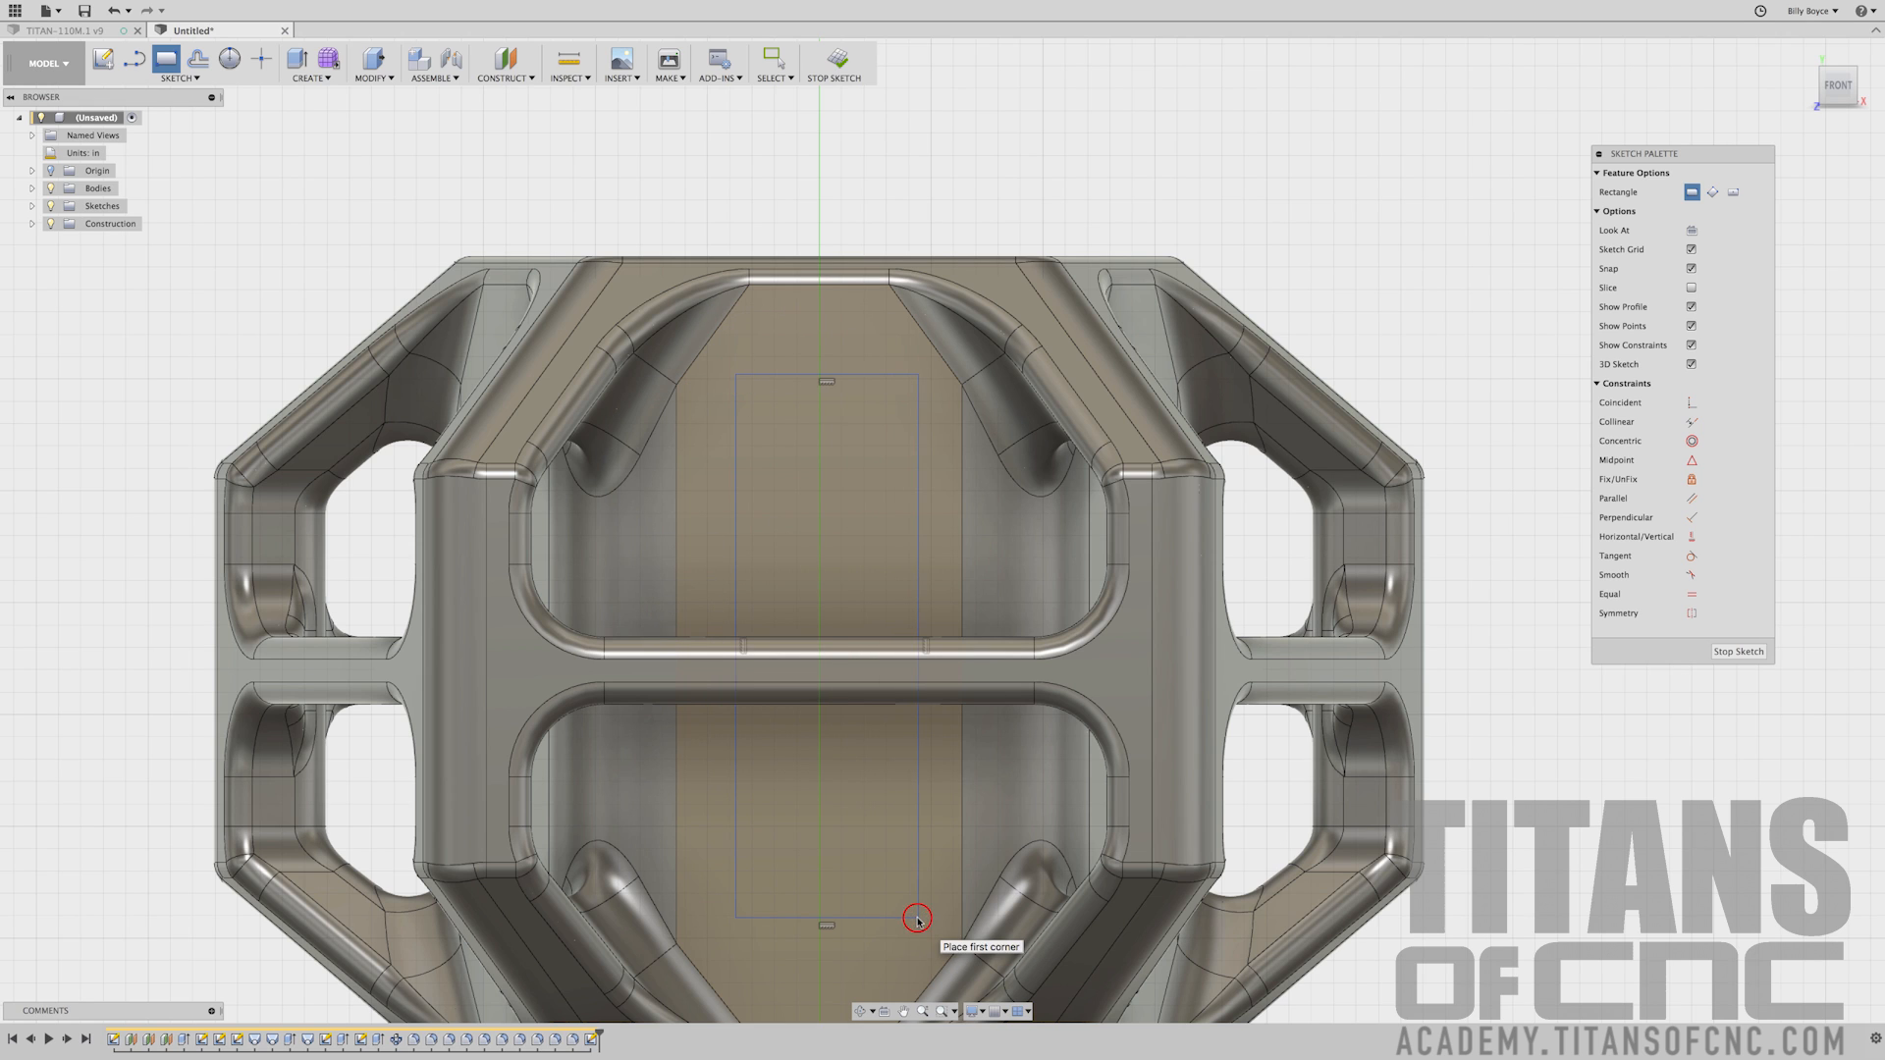
pyautogui.scroll(-3, 619, 138)
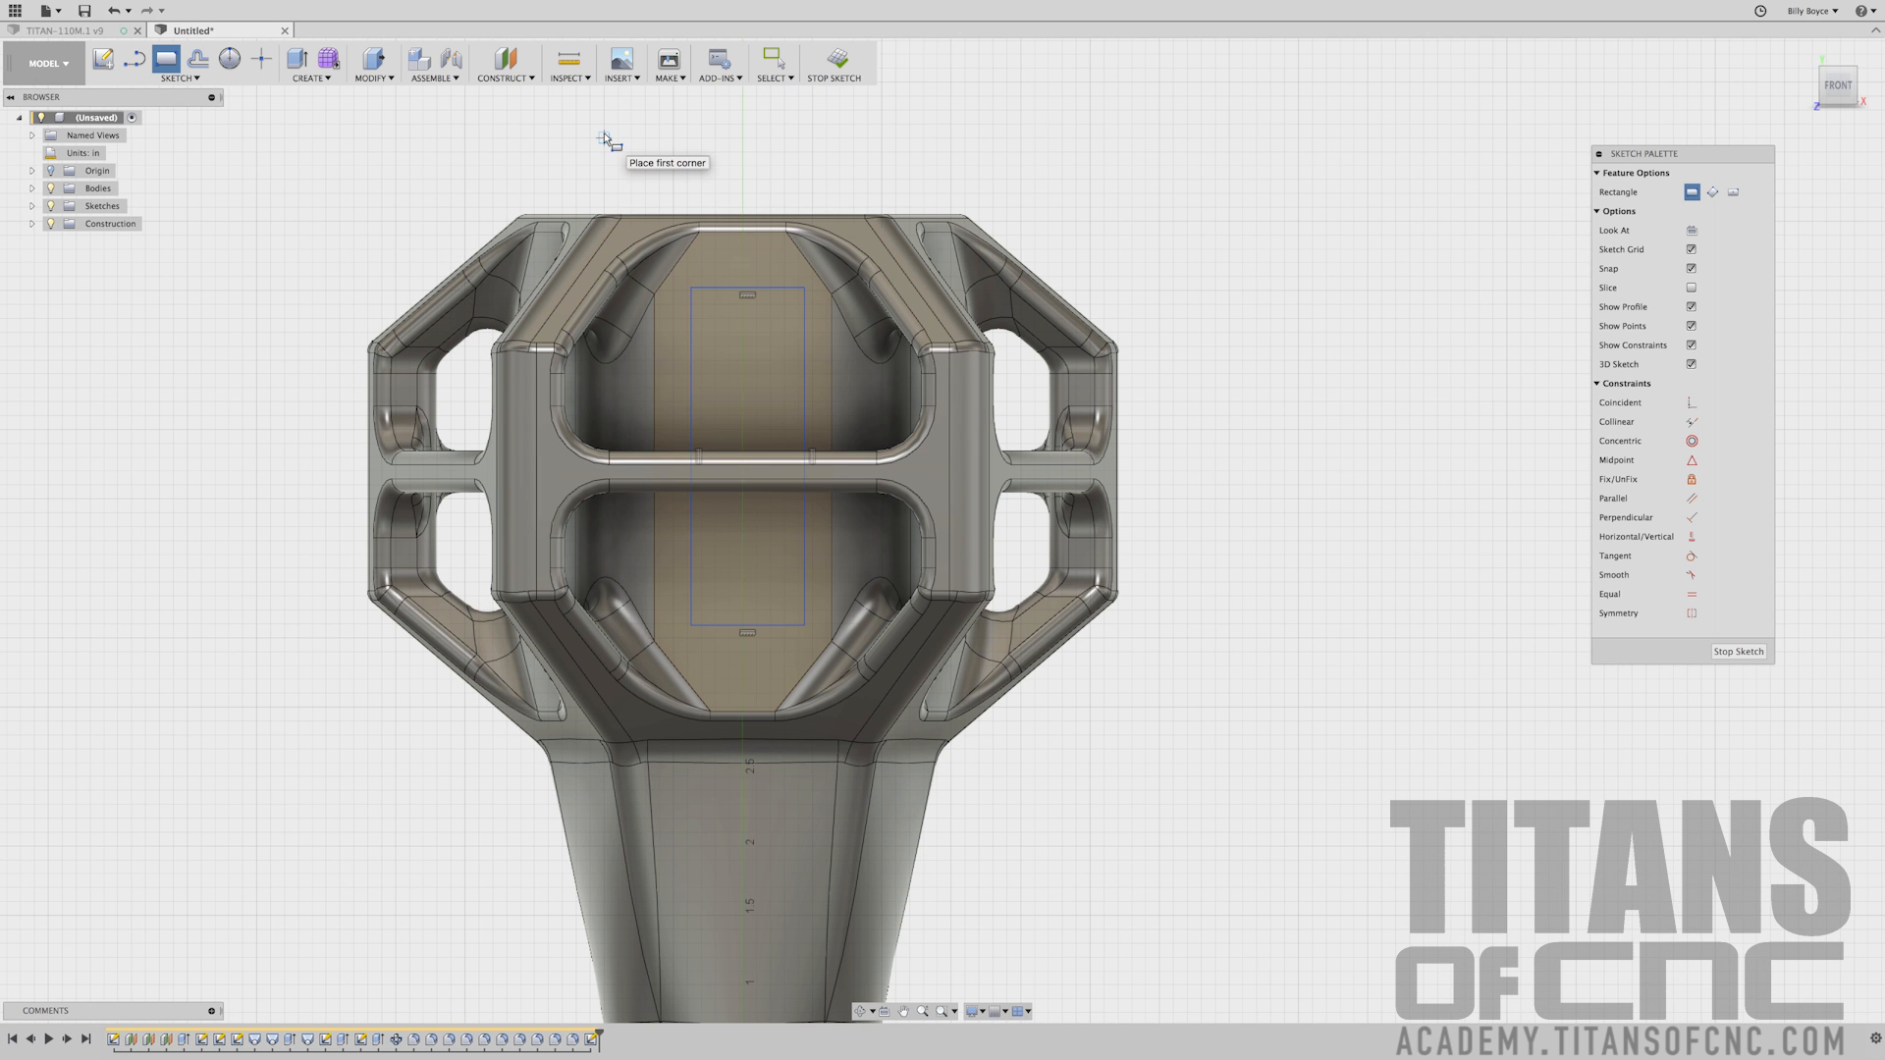
# Draw a vertical line about 6.9 in long from the origin to above the head and make it a construction line
pyautogui.press('l')
pyautogui.scroll(-2, 650, 169)
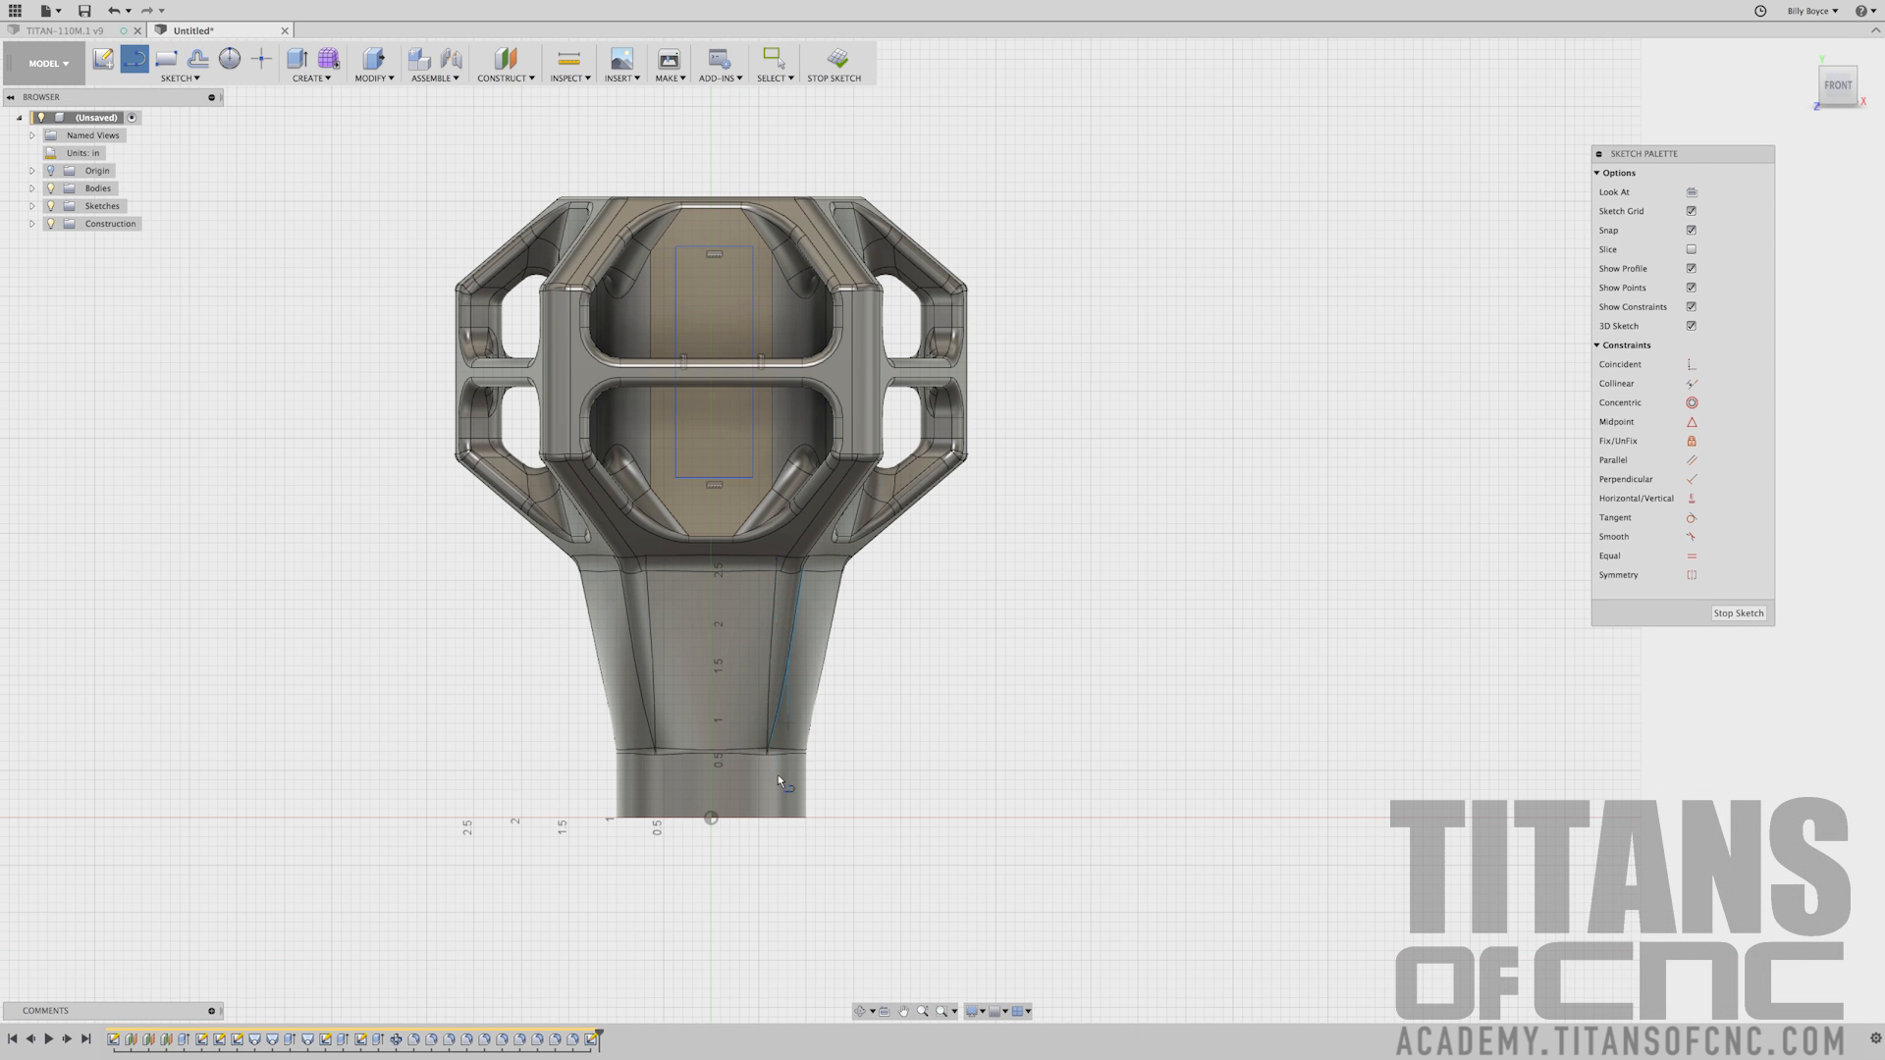
pyautogui.click(711, 818)
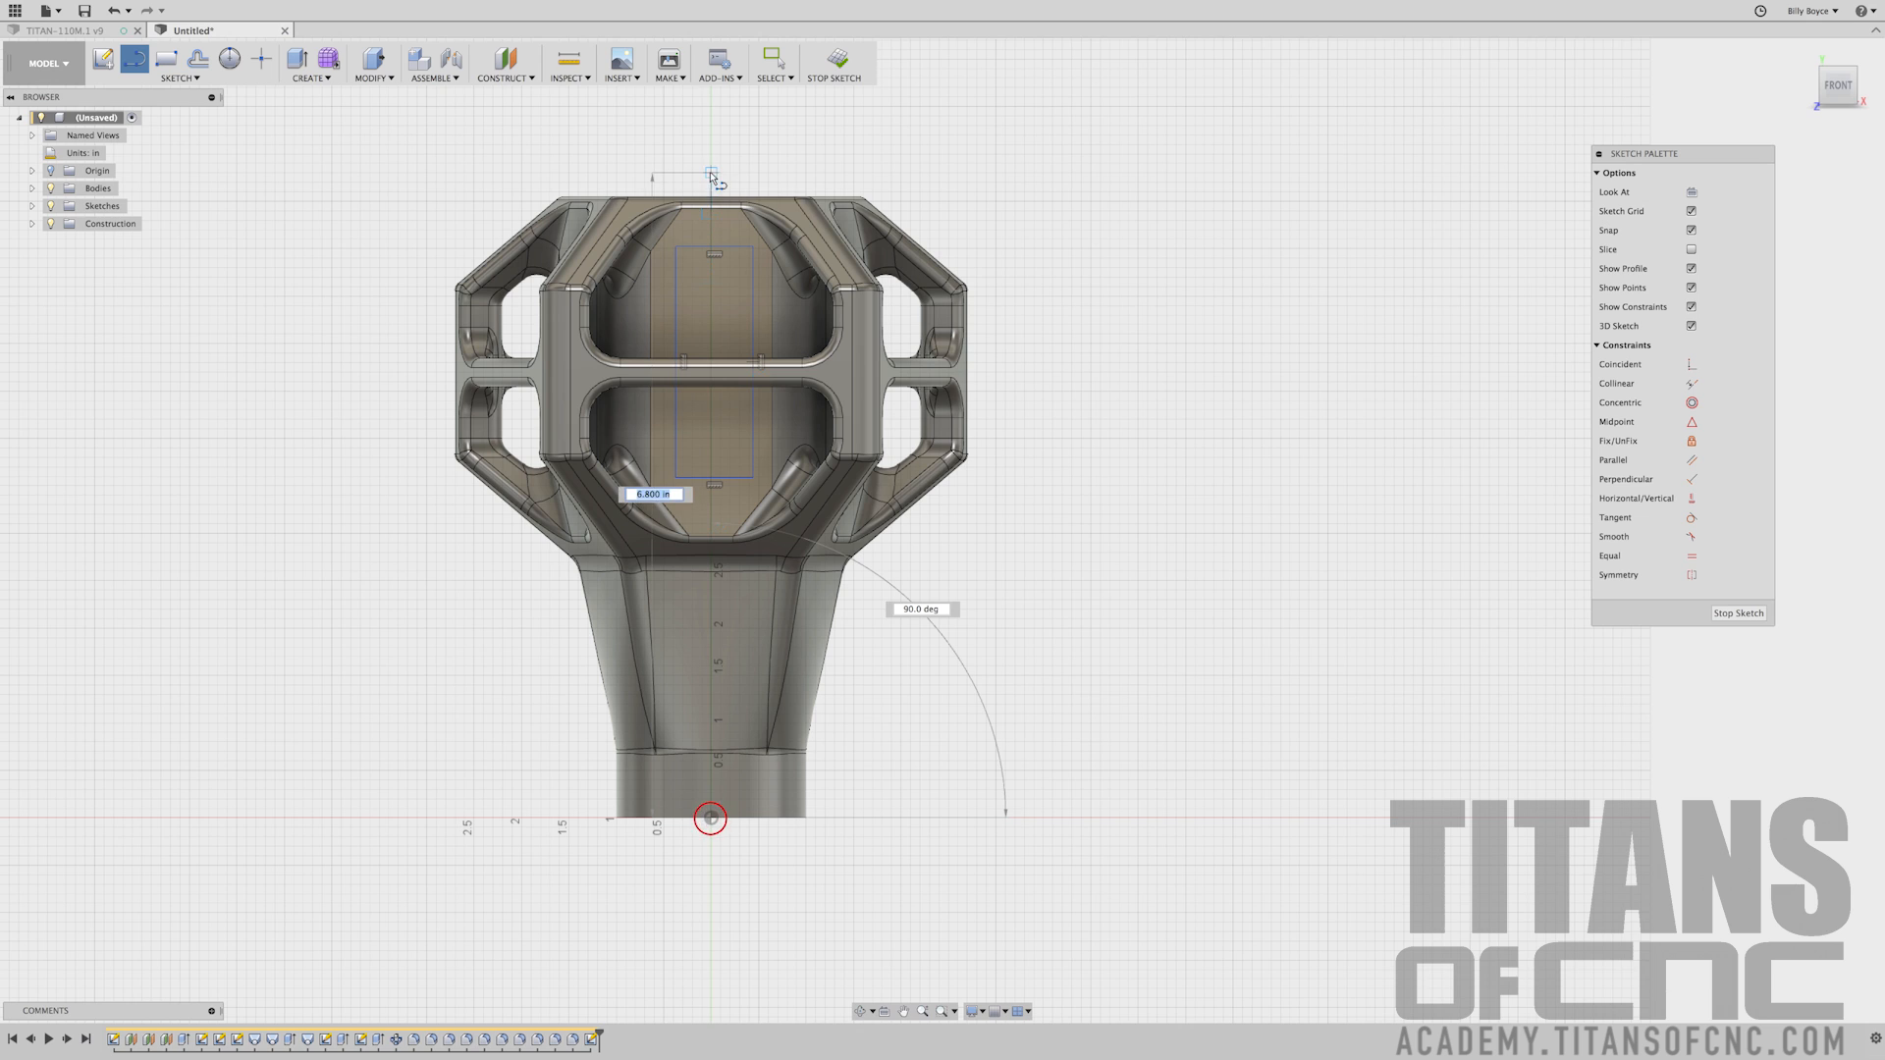
pyautogui.click(710, 165)
pyautogui.press('Escape')
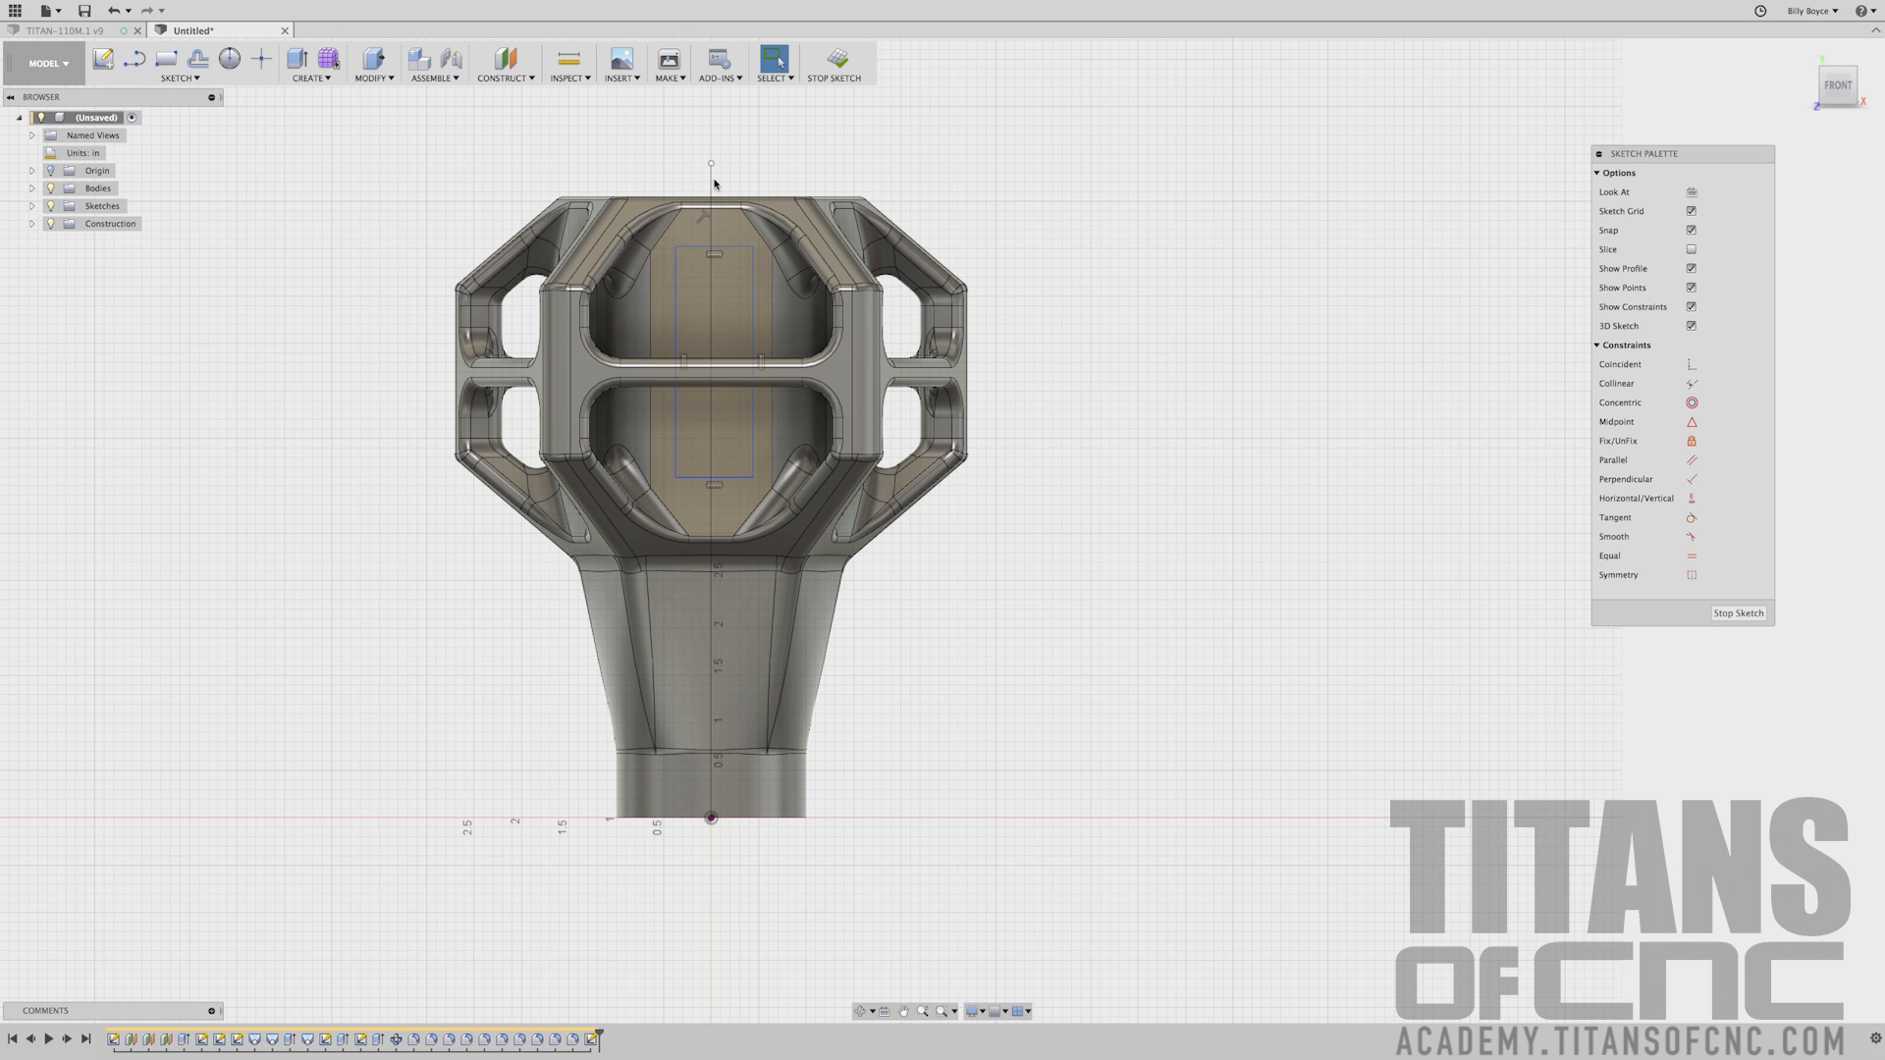
pyautogui.click(711, 179)
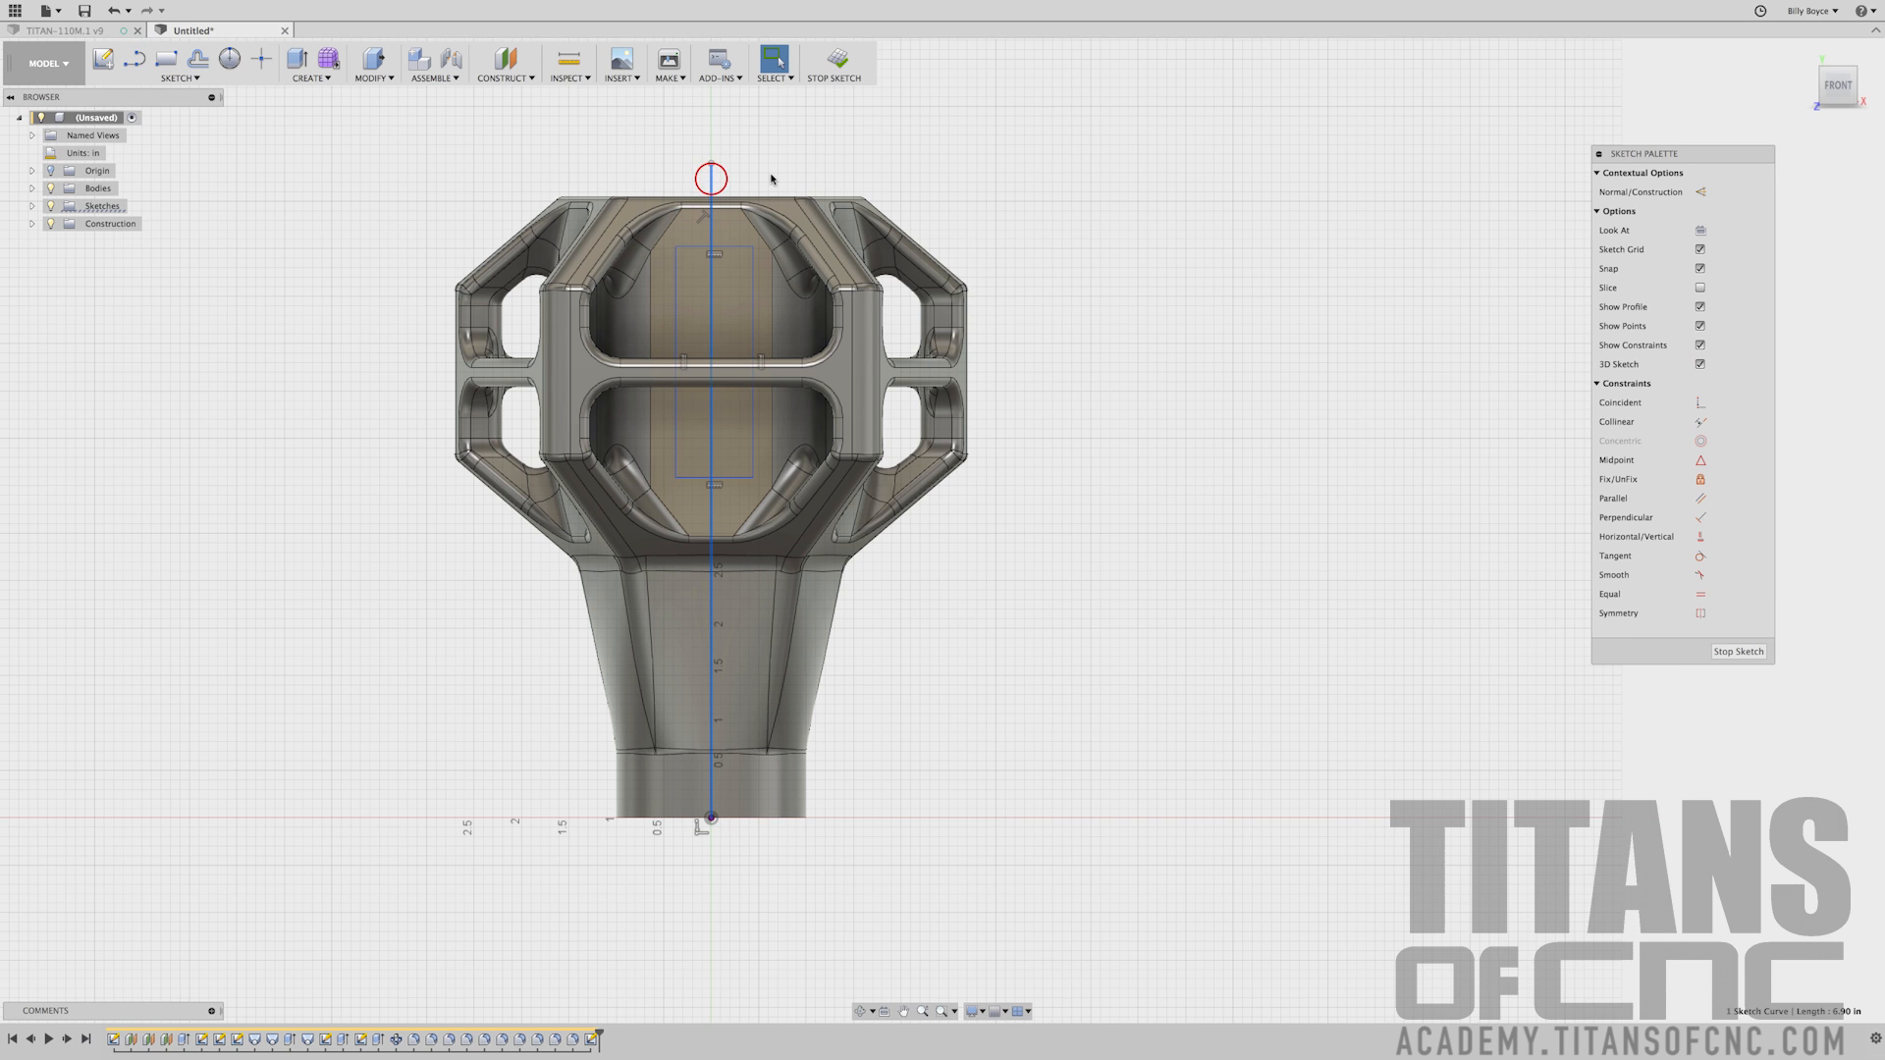
pyautogui.press('x')
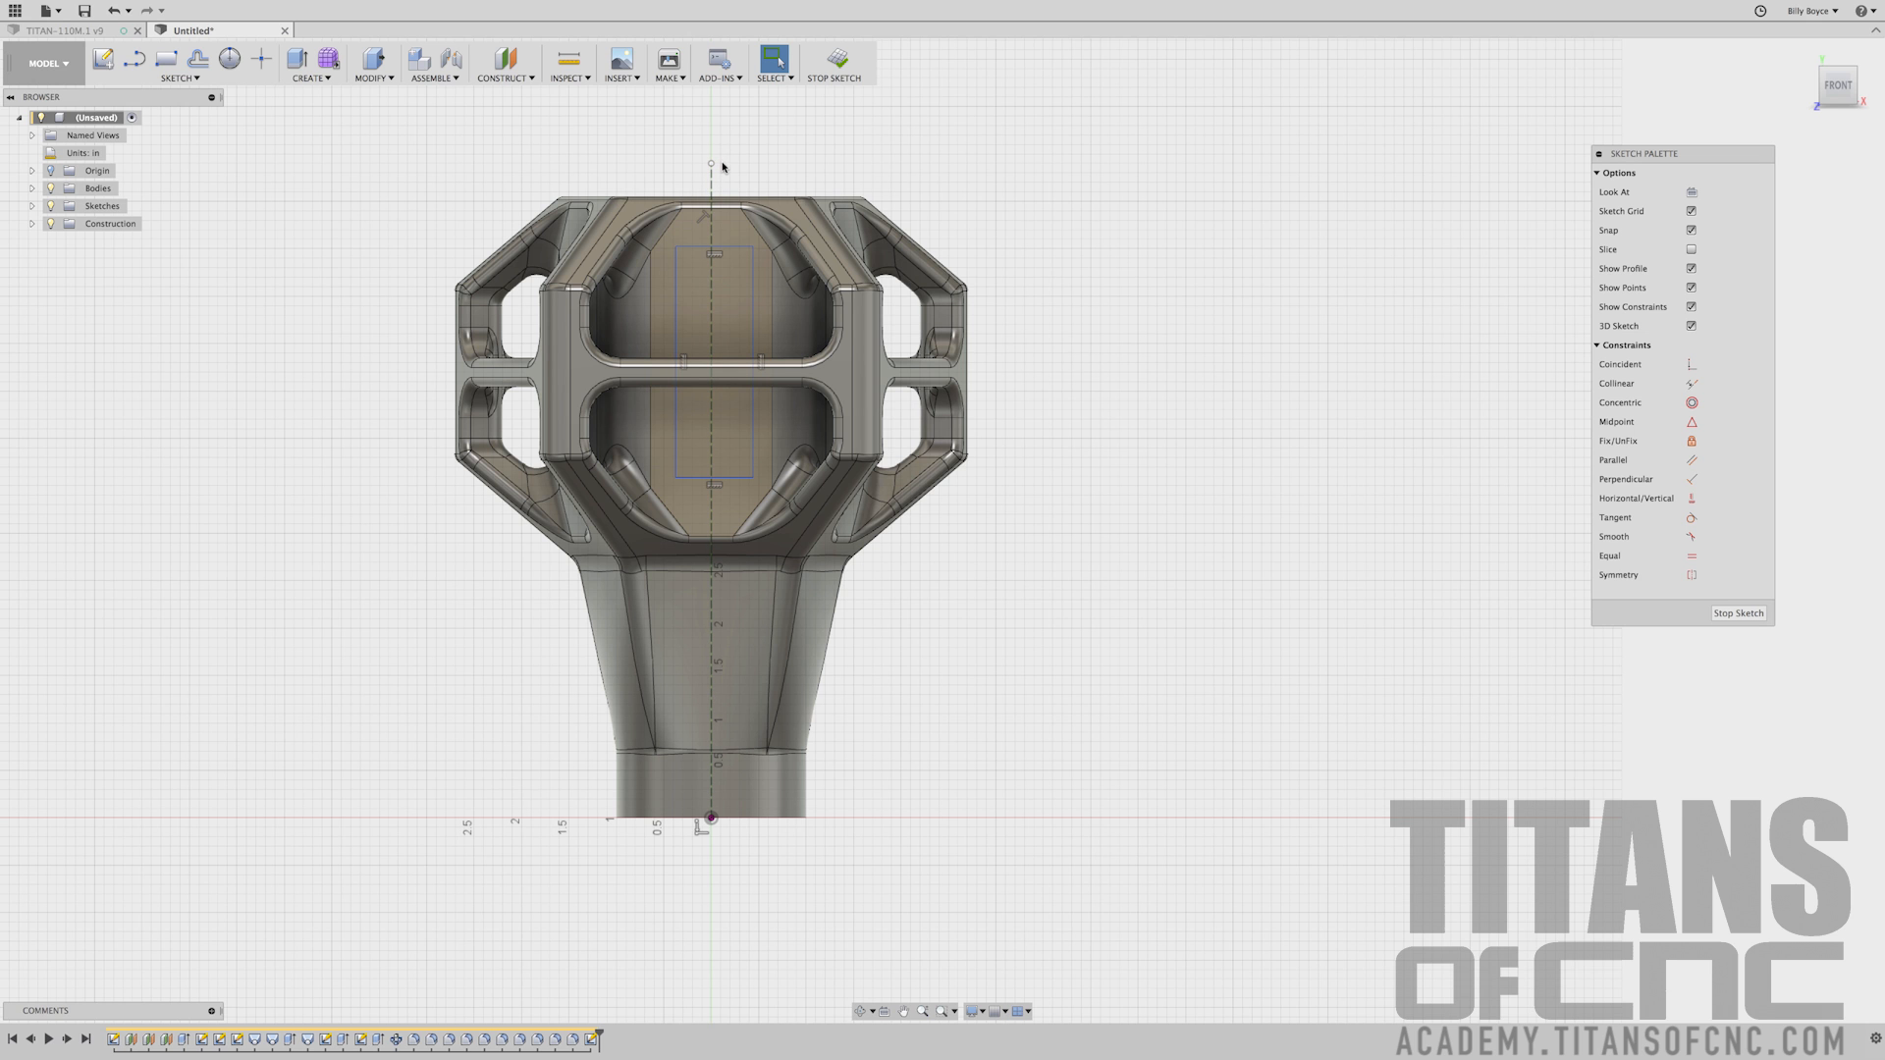
# Apply the Horizontal/Vertical constraint to the construction line through the rectangle
pyautogui.scroll(5, 724, 167)
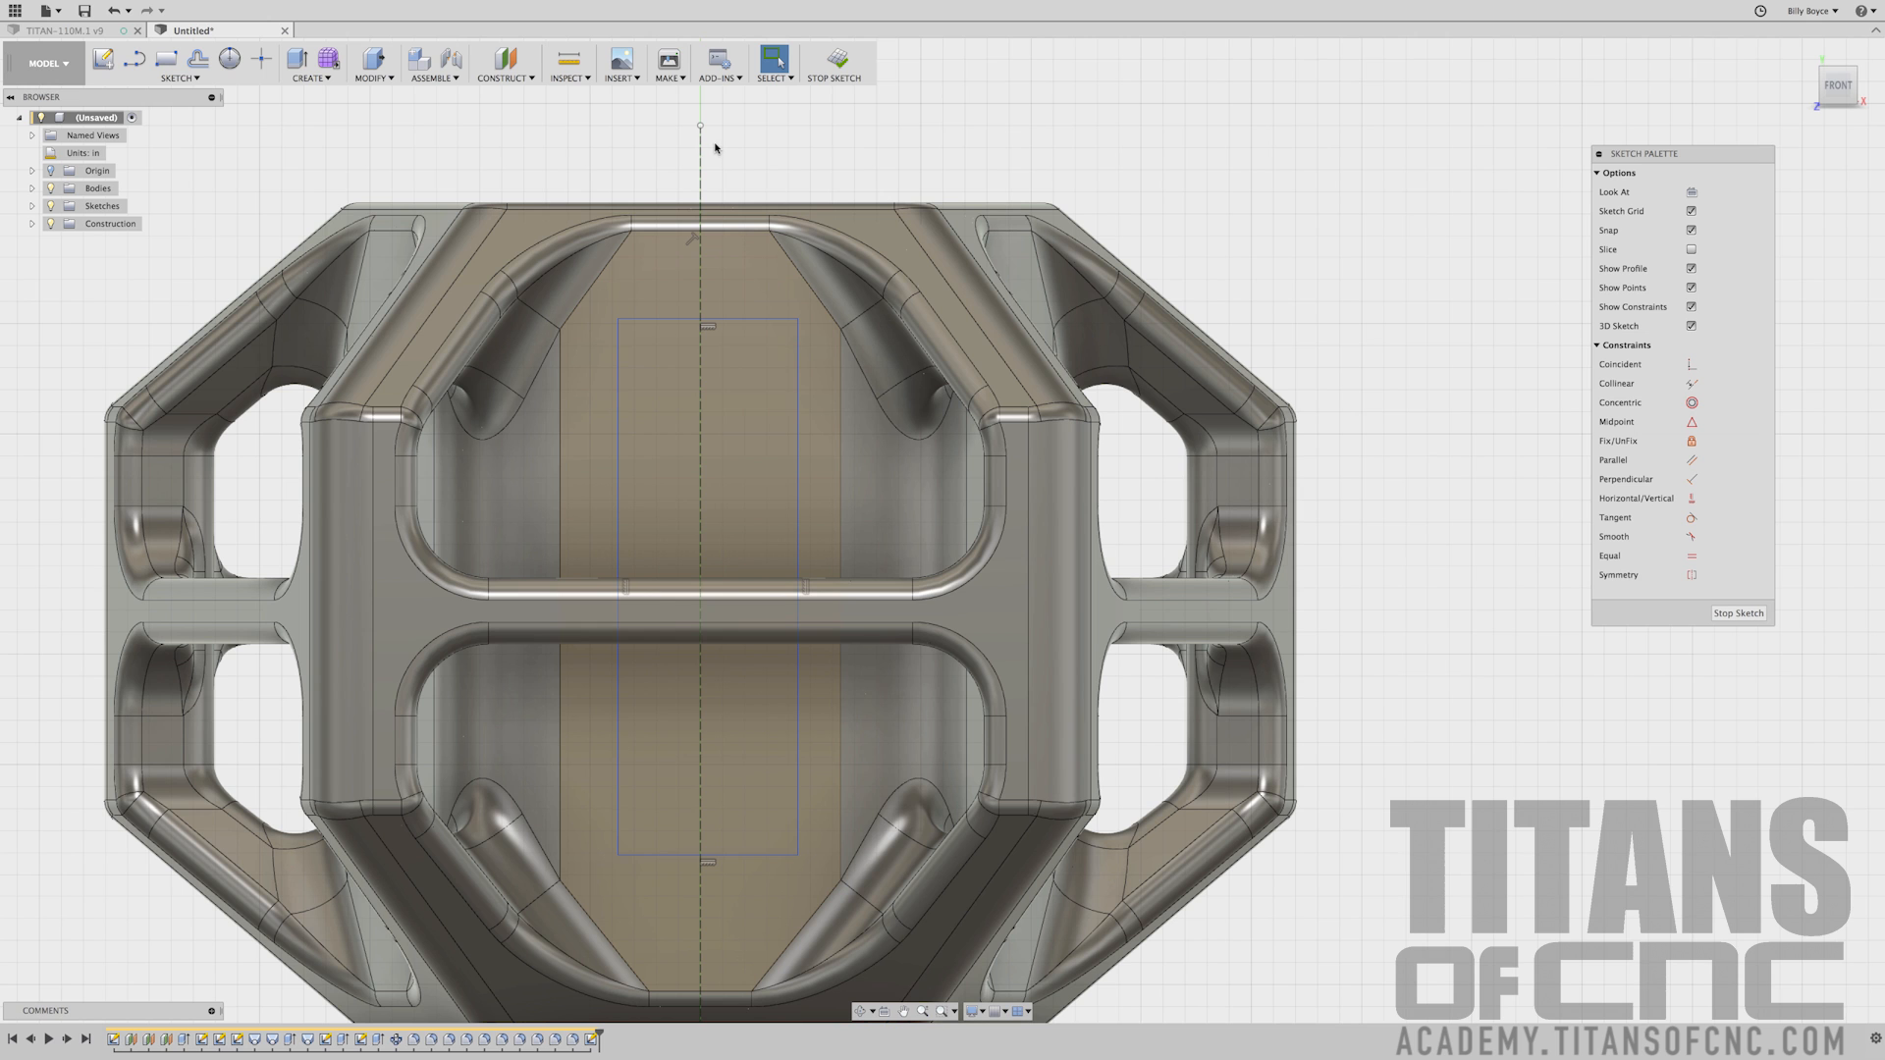
pyautogui.scroll(-3, 715, 149)
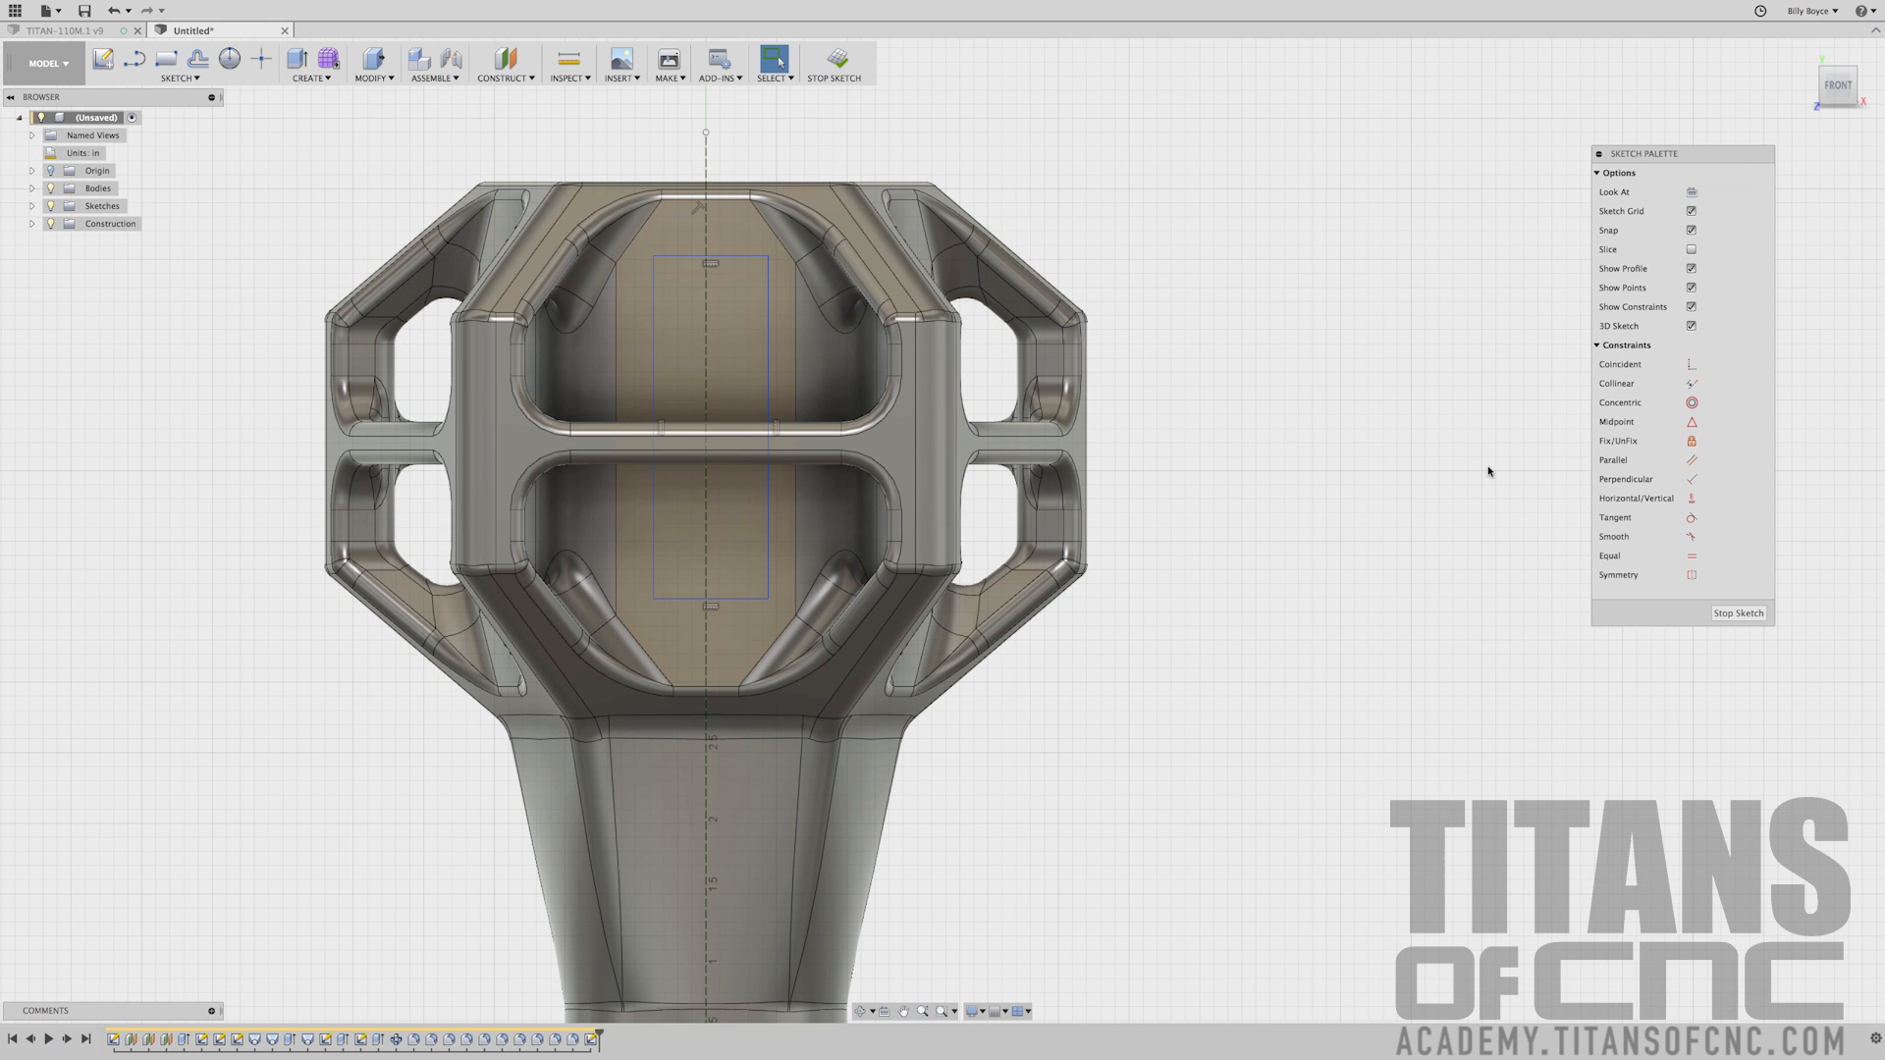
pyautogui.click(1692, 501)
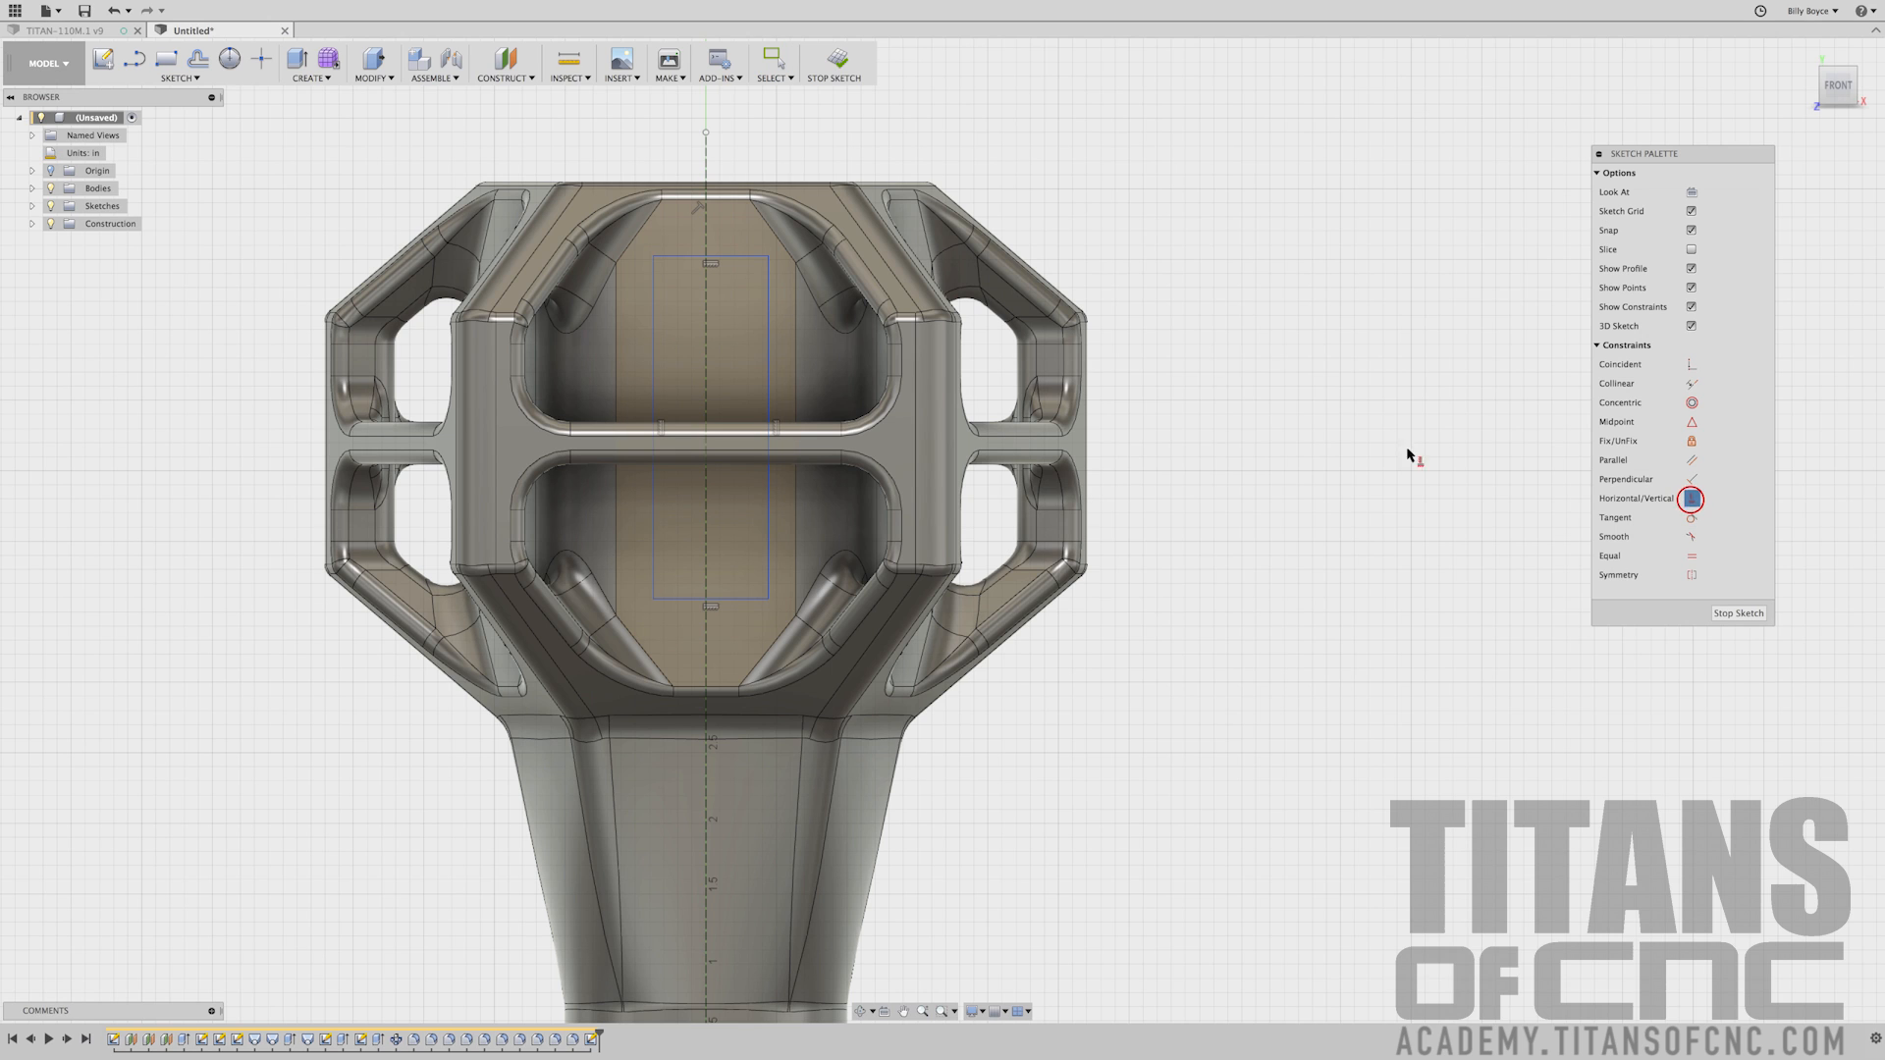
pyautogui.click(706, 162)
pyautogui.scroll(3, 703, 123)
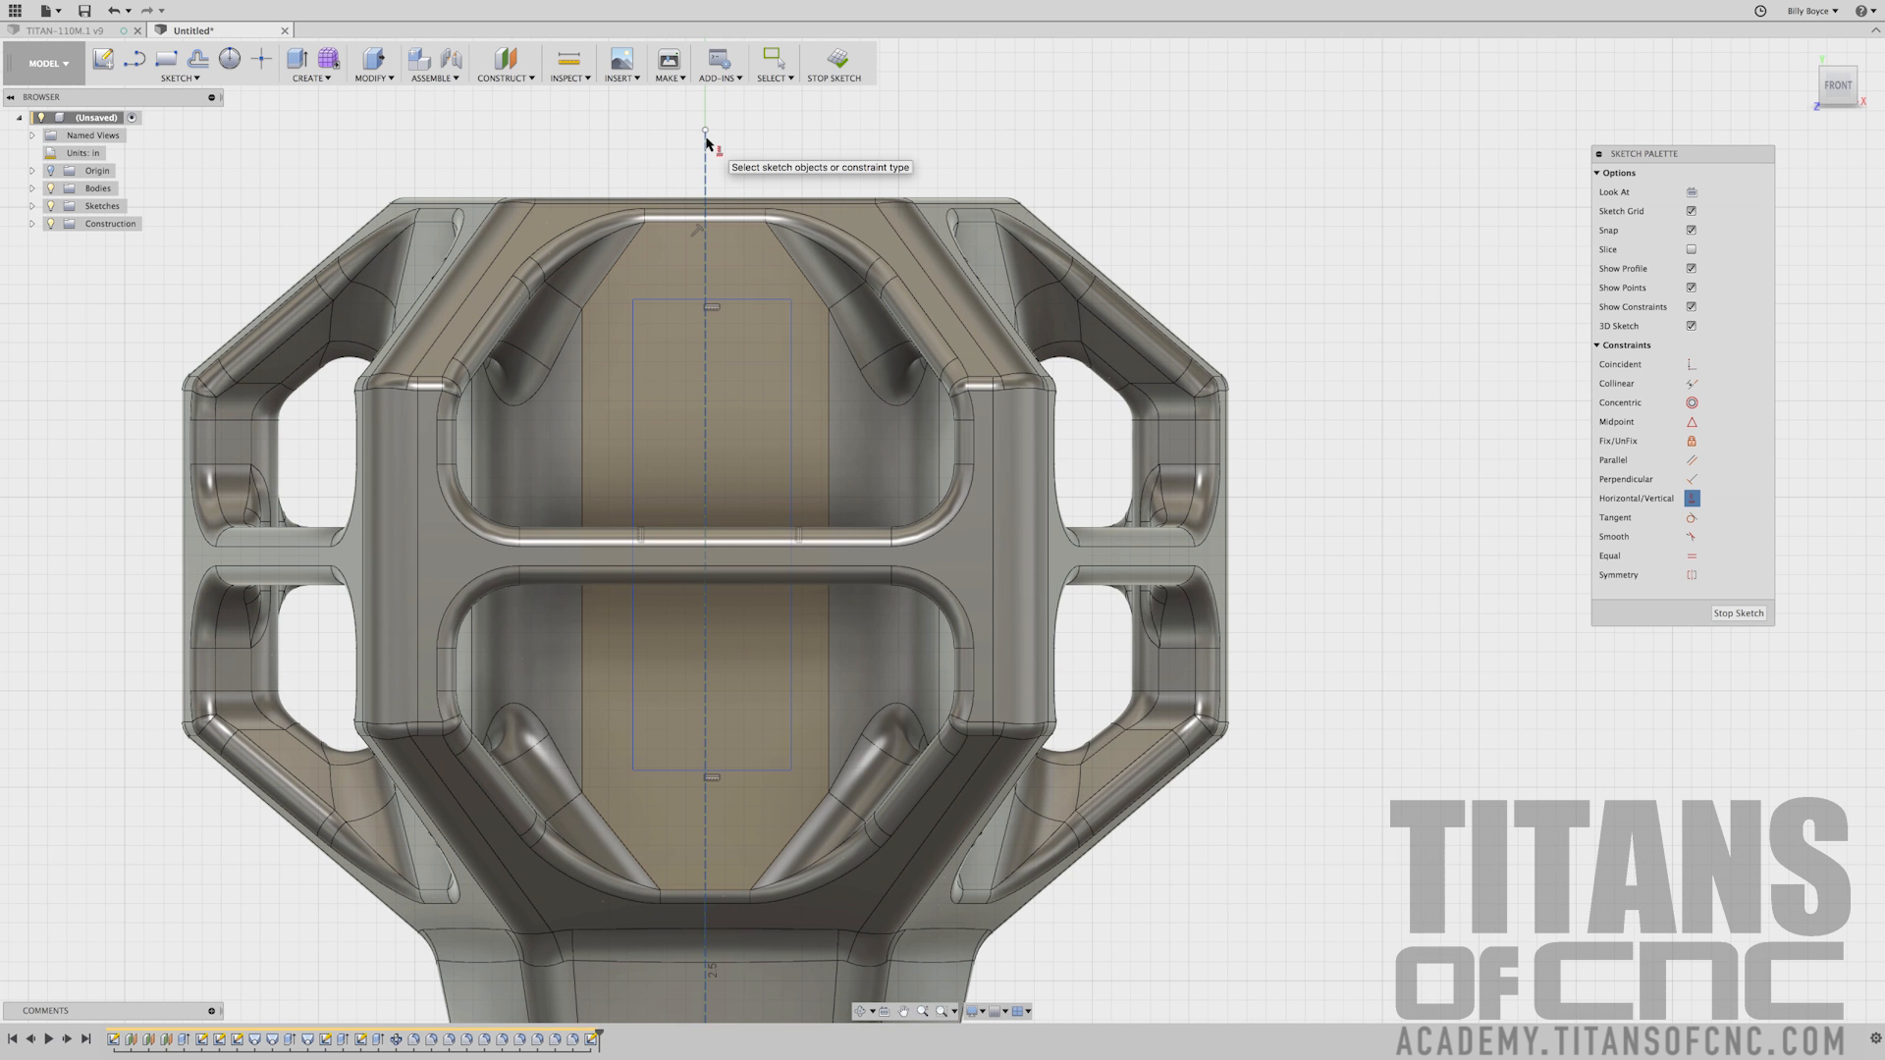
pyautogui.scroll(-2, 705, 145)
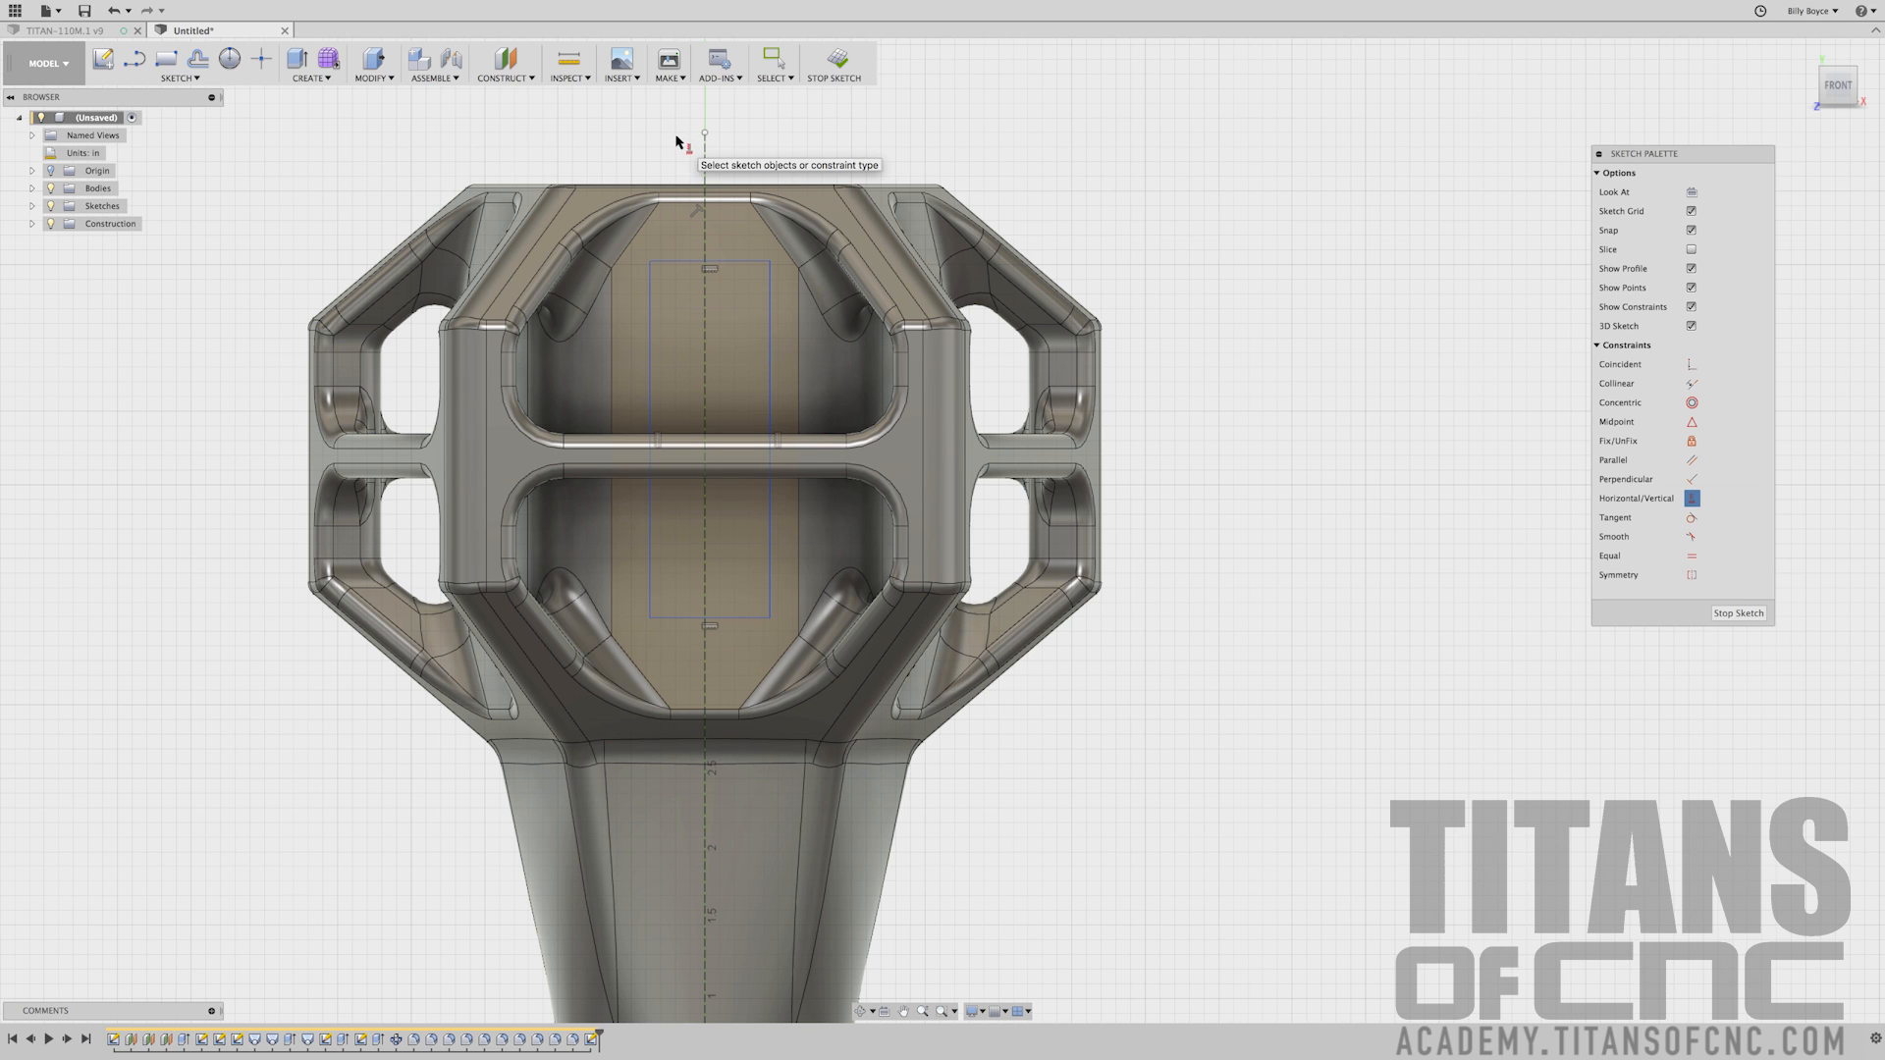
# Dimension the rectangle's left side 0.4 in from the construction centreline and set the rectangle's width to 0.8 in
pyautogui.press('d')
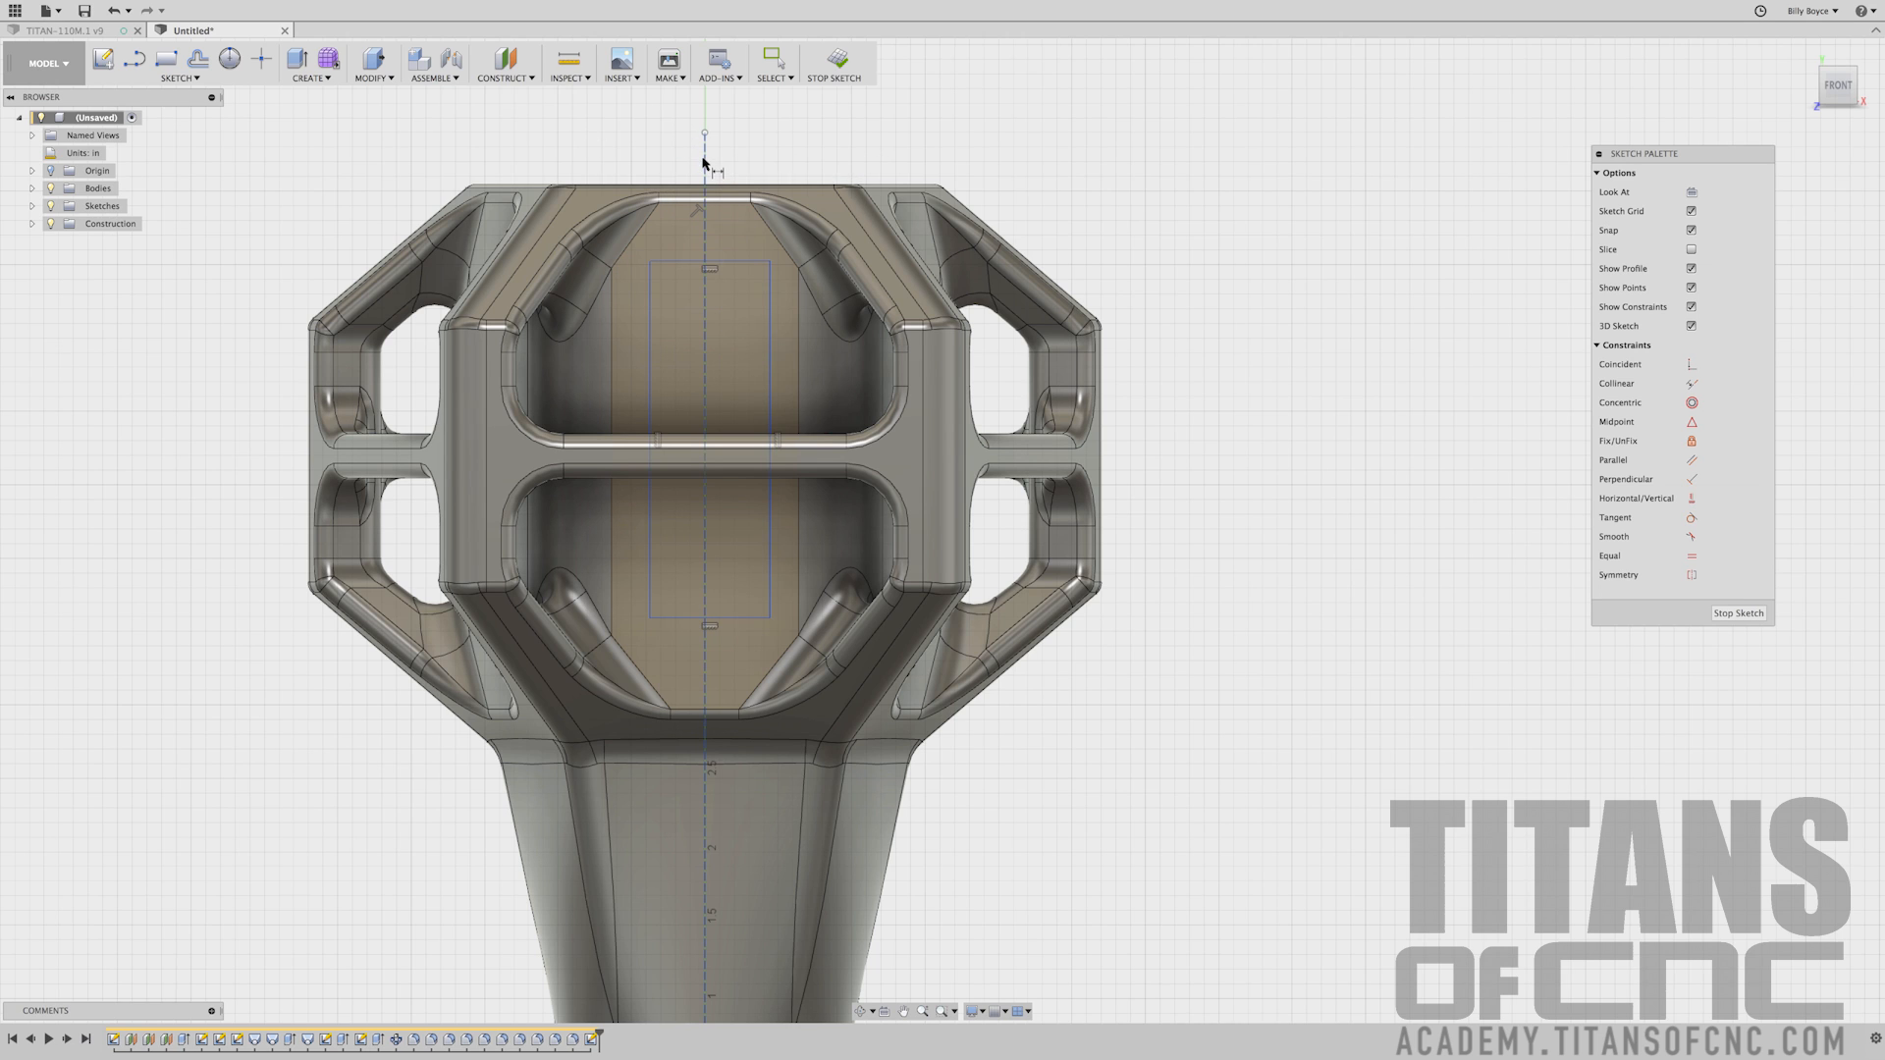
pyautogui.click(704, 155)
pyautogui.click(649, 315)
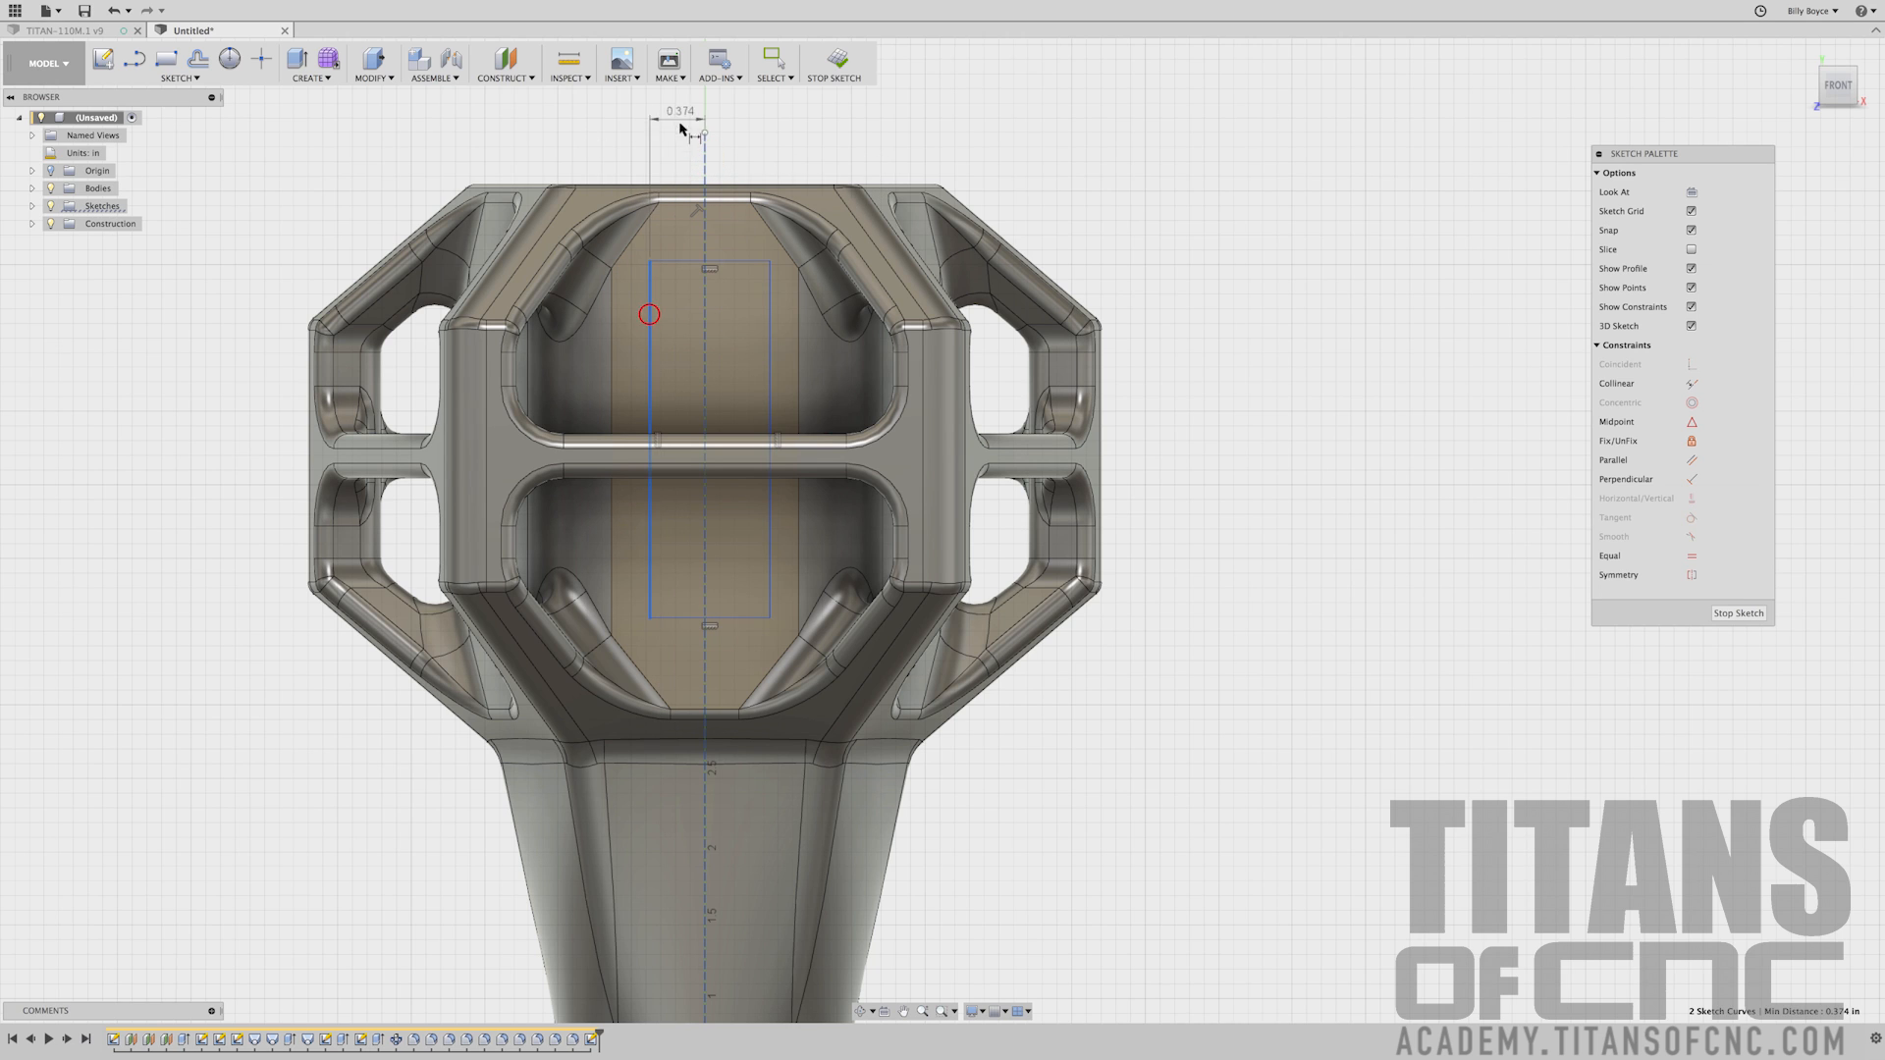
pyautogui.click(690, 140)
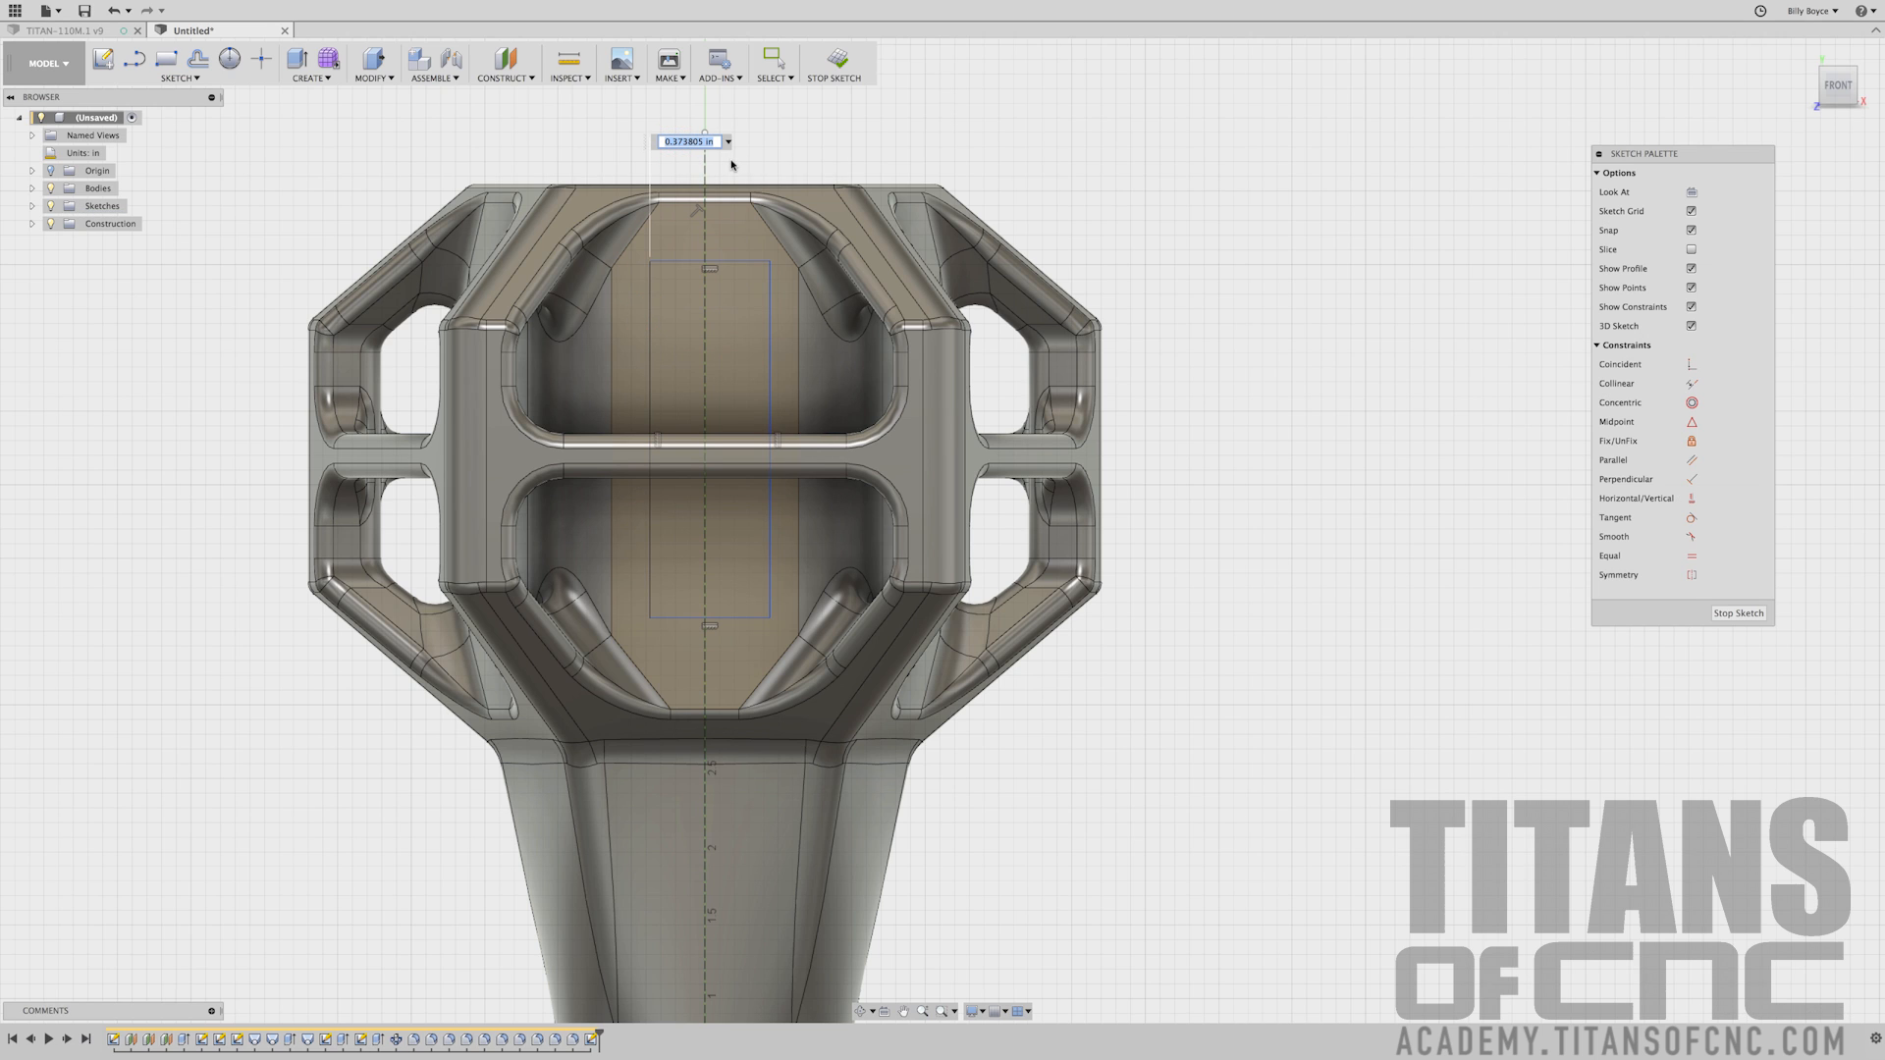
pyautogui.write('.4')
pyautogui.press('Return')
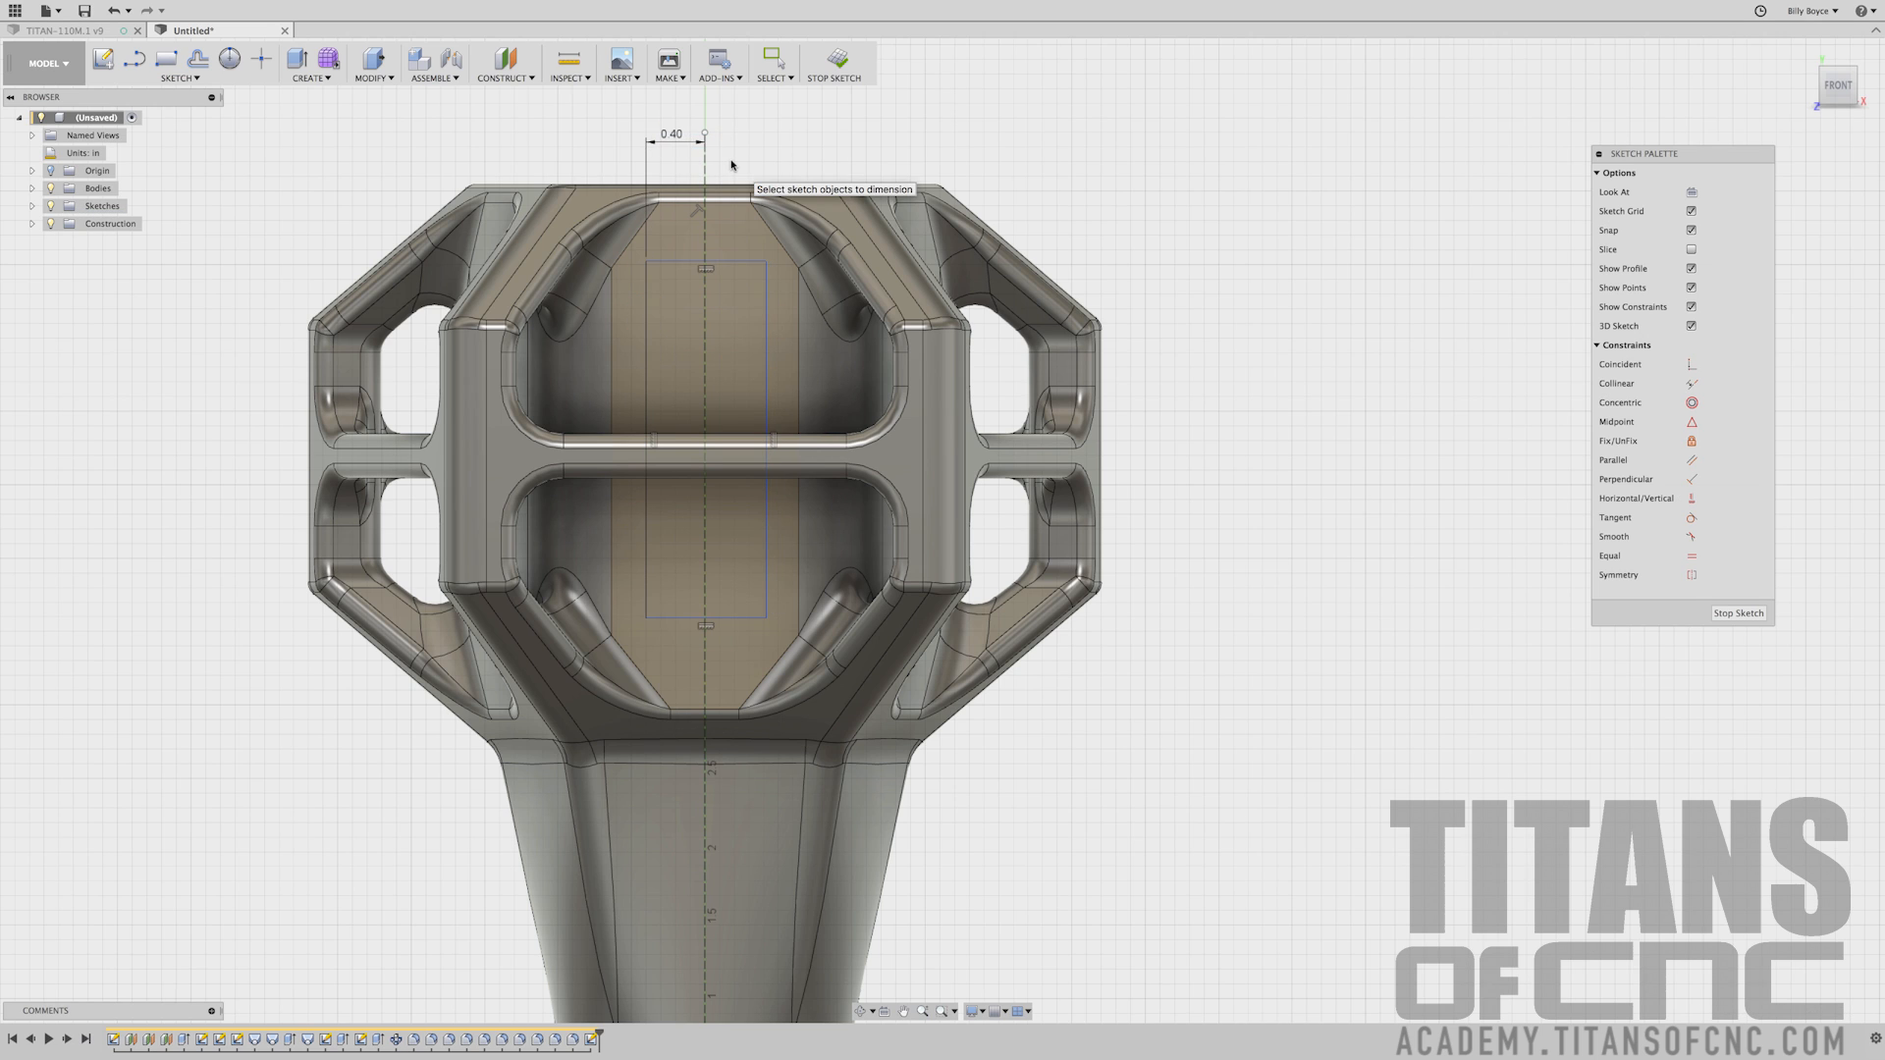
pyautogui.click(681, 264)
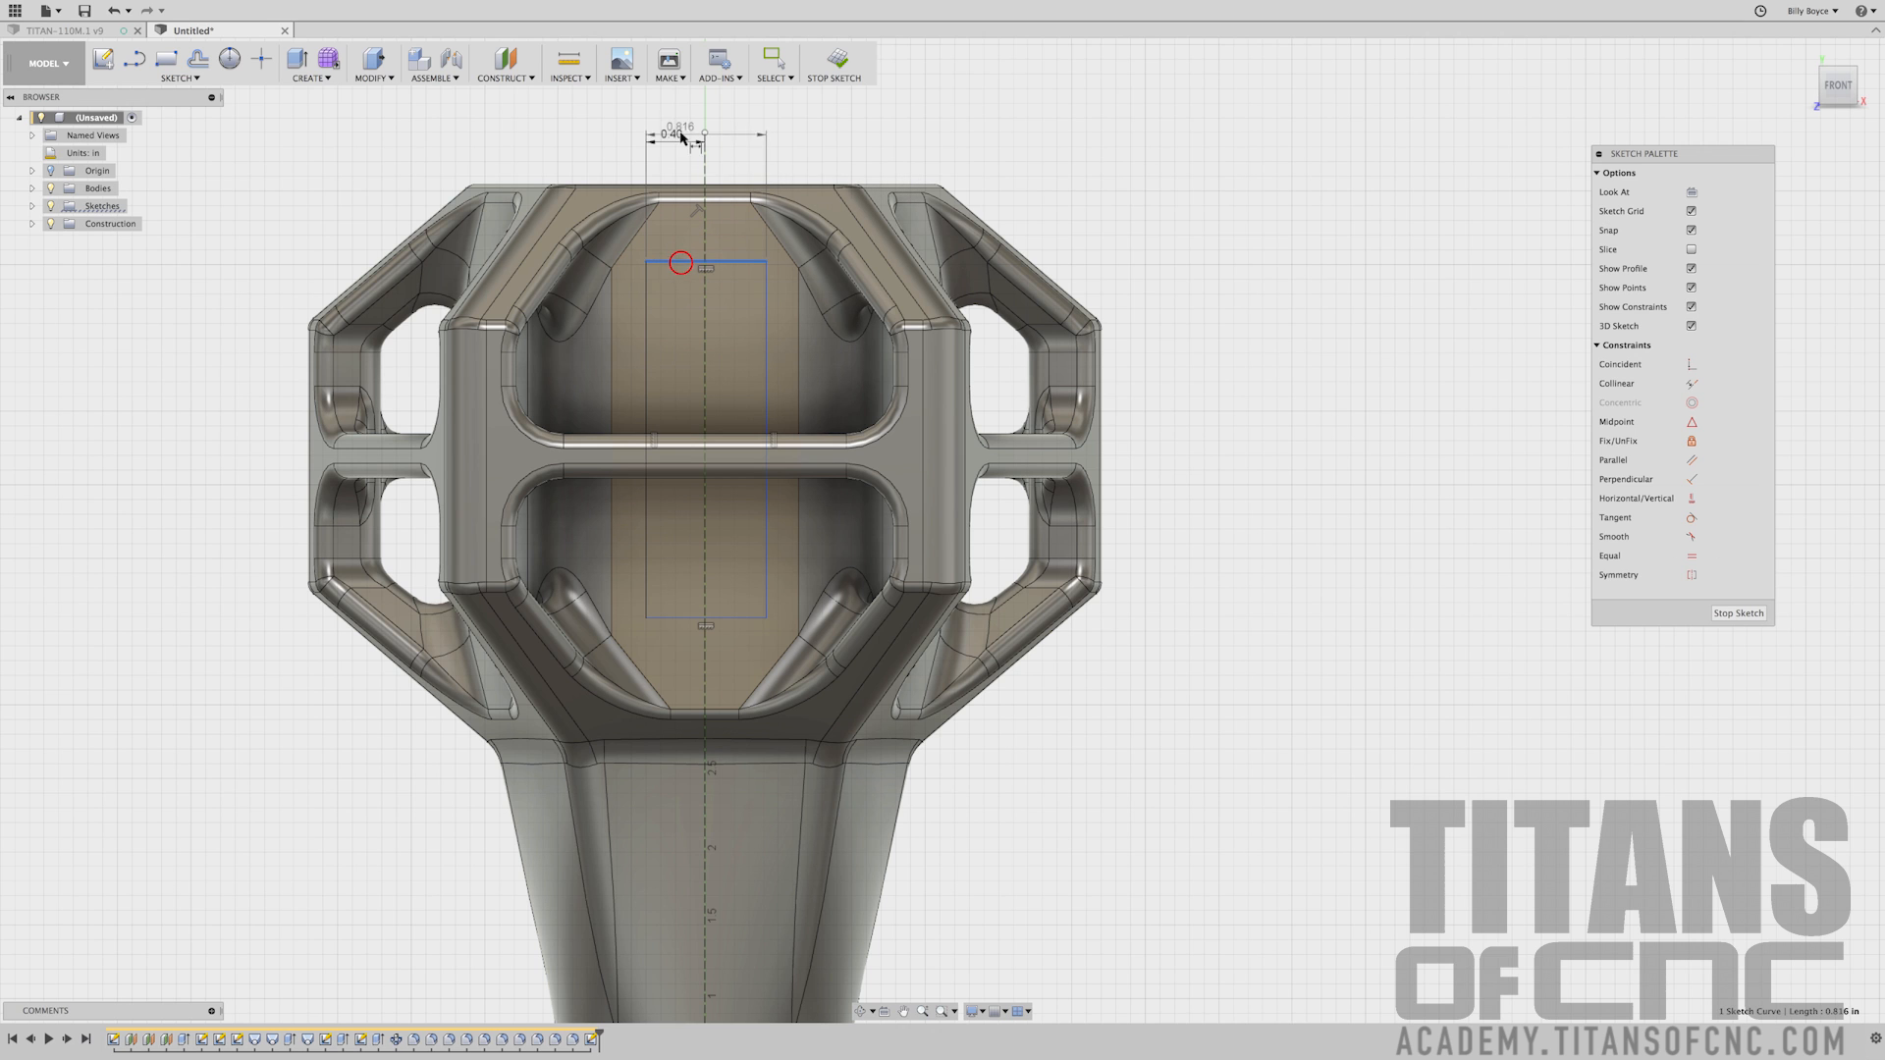
pyautogui.click(691, 103)
pyautogui.write('.8')
pyautogui.press('Return')
# Dimension the rectangle's upper side 0.563 in below the head's top edge
pyautogui.scroll(-3, 707, 255)
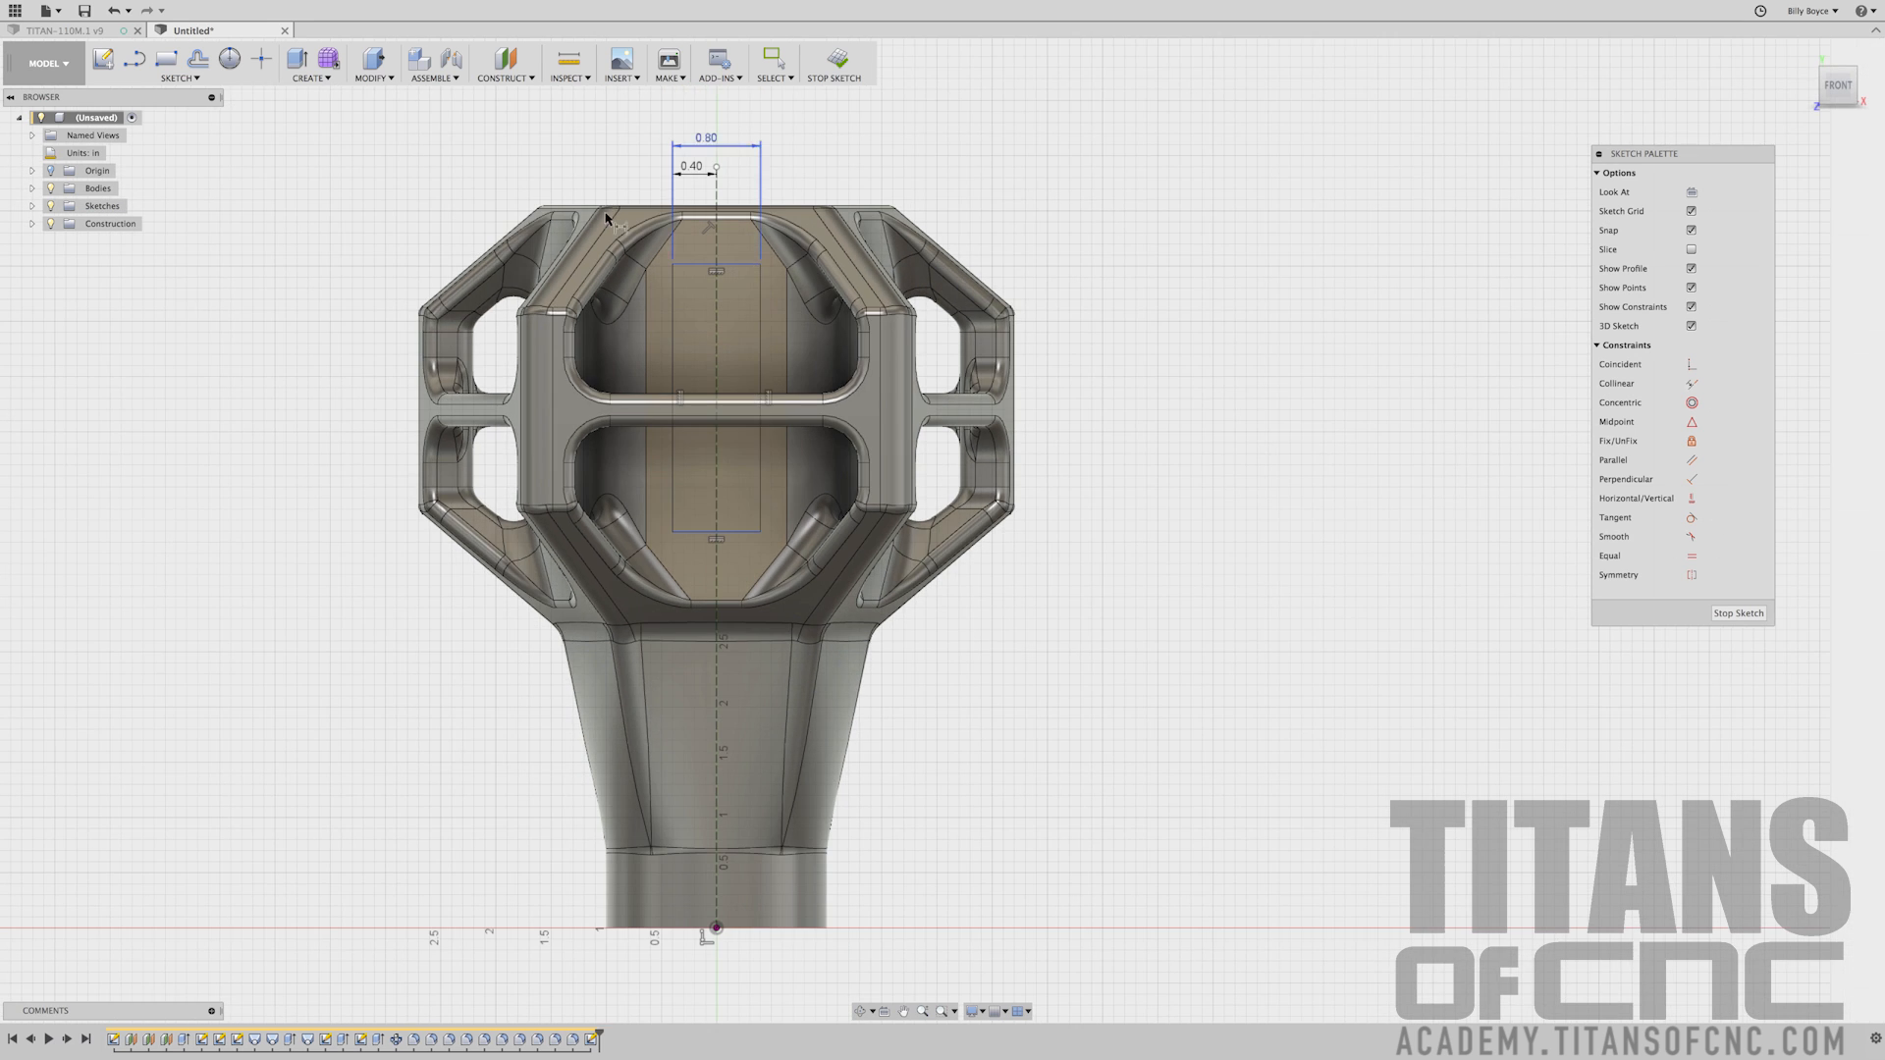
pyautogui.scroll(3, 648, 203)
pyautogui.scroll(2, 648, 203)
pyautogui.click(642, 206)
pyautogui.click(749, 295)
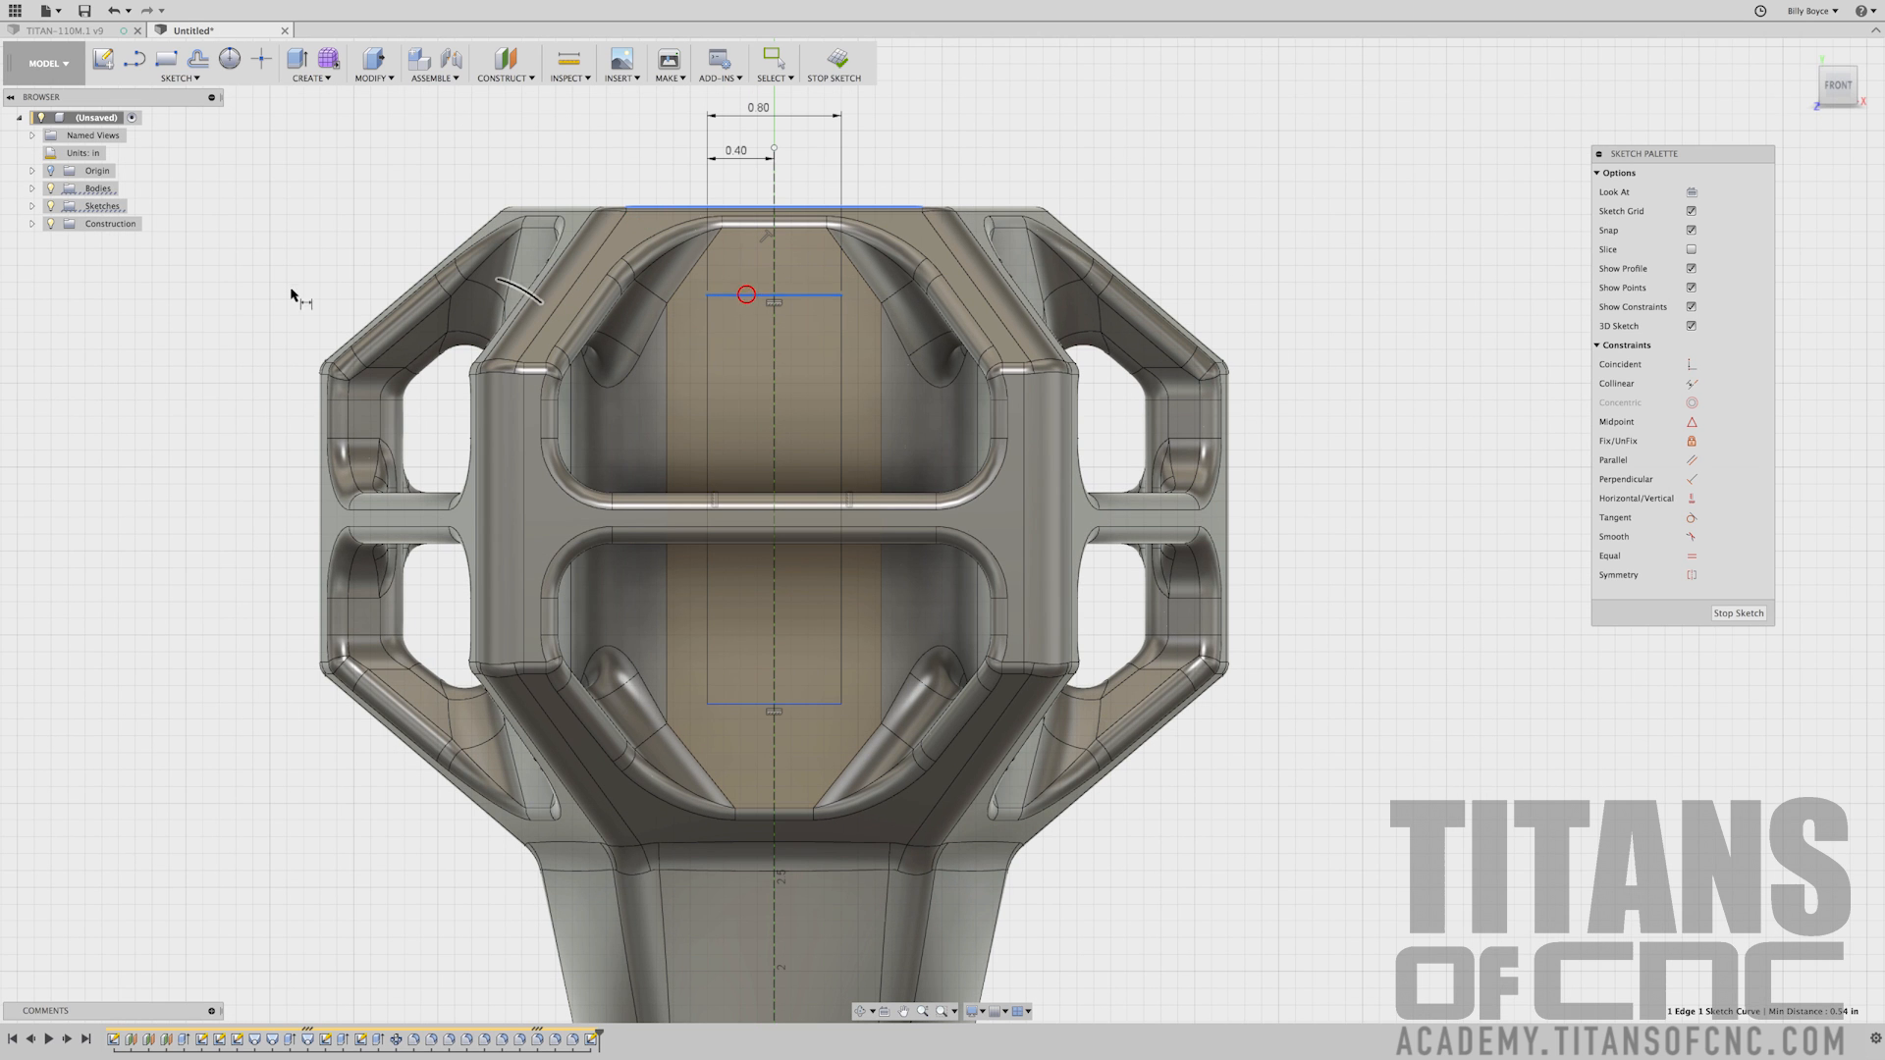
pyautogui.click(275, 253)
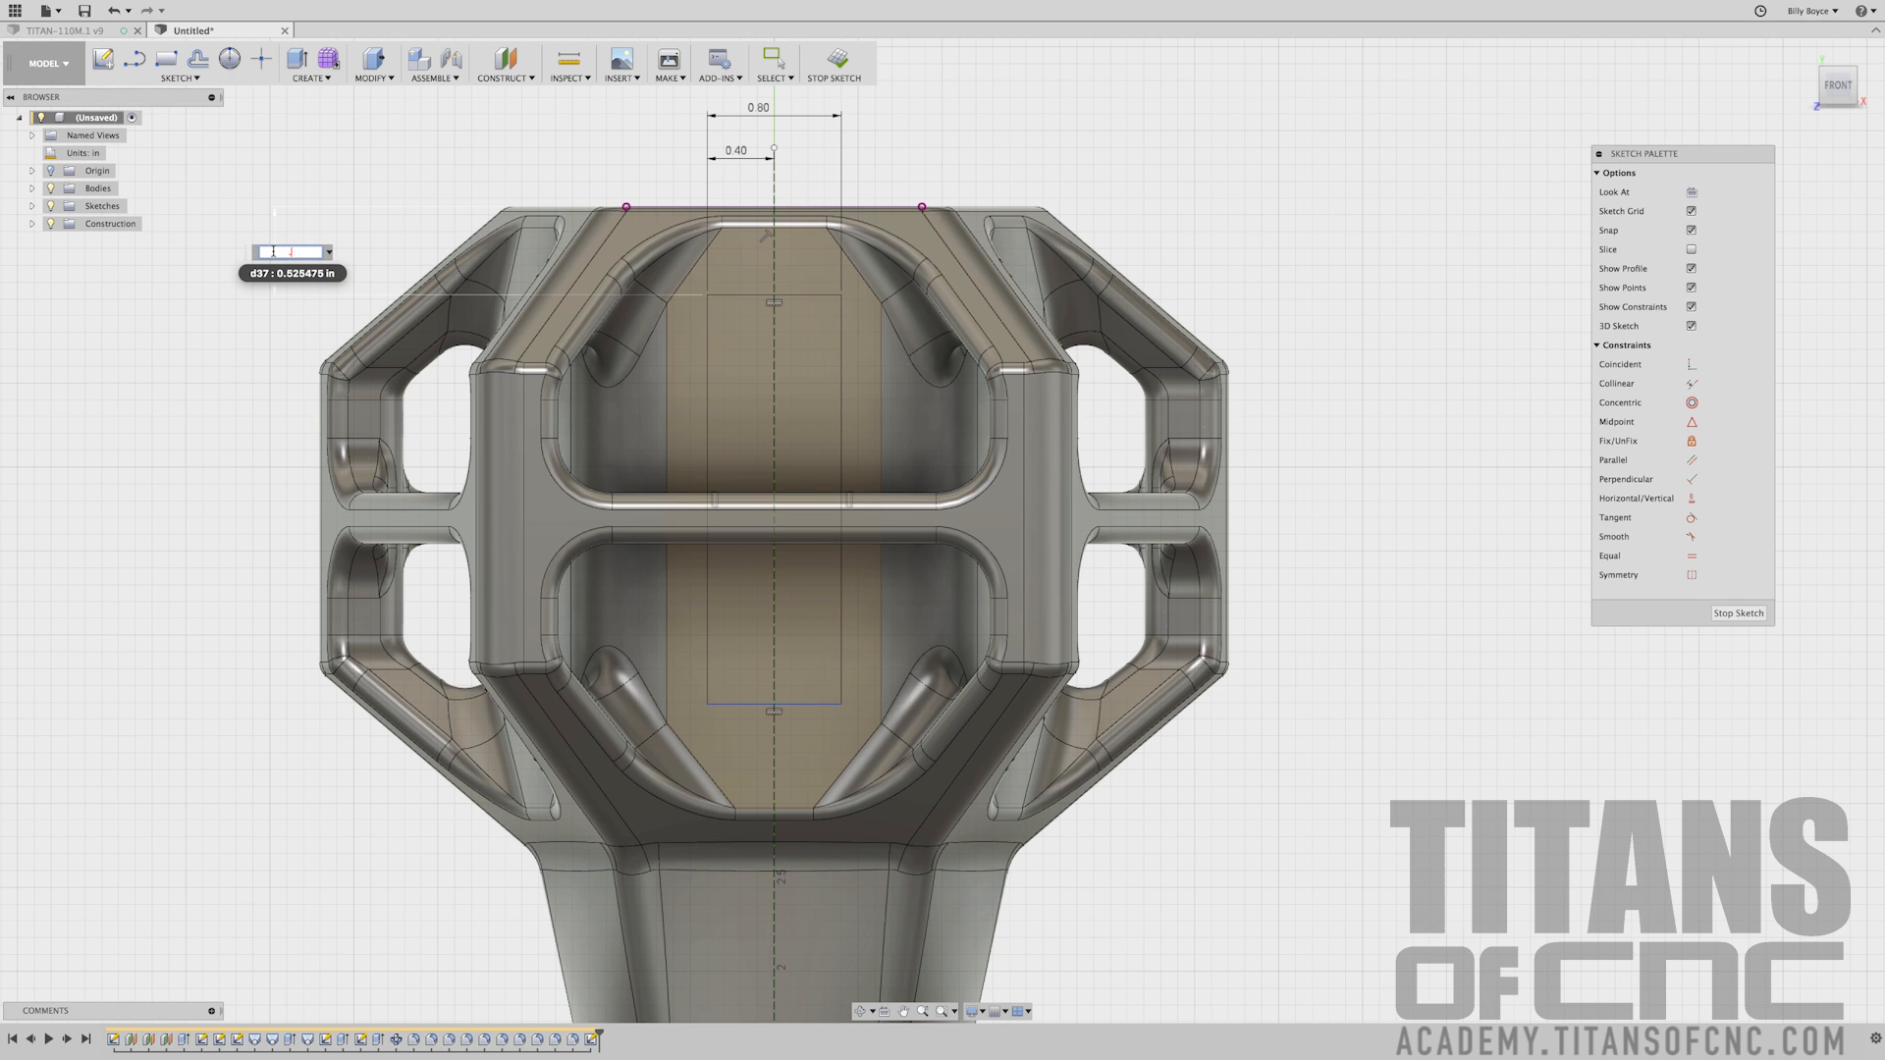
pyautogui.write('.563')
pyautogui.press('Return')
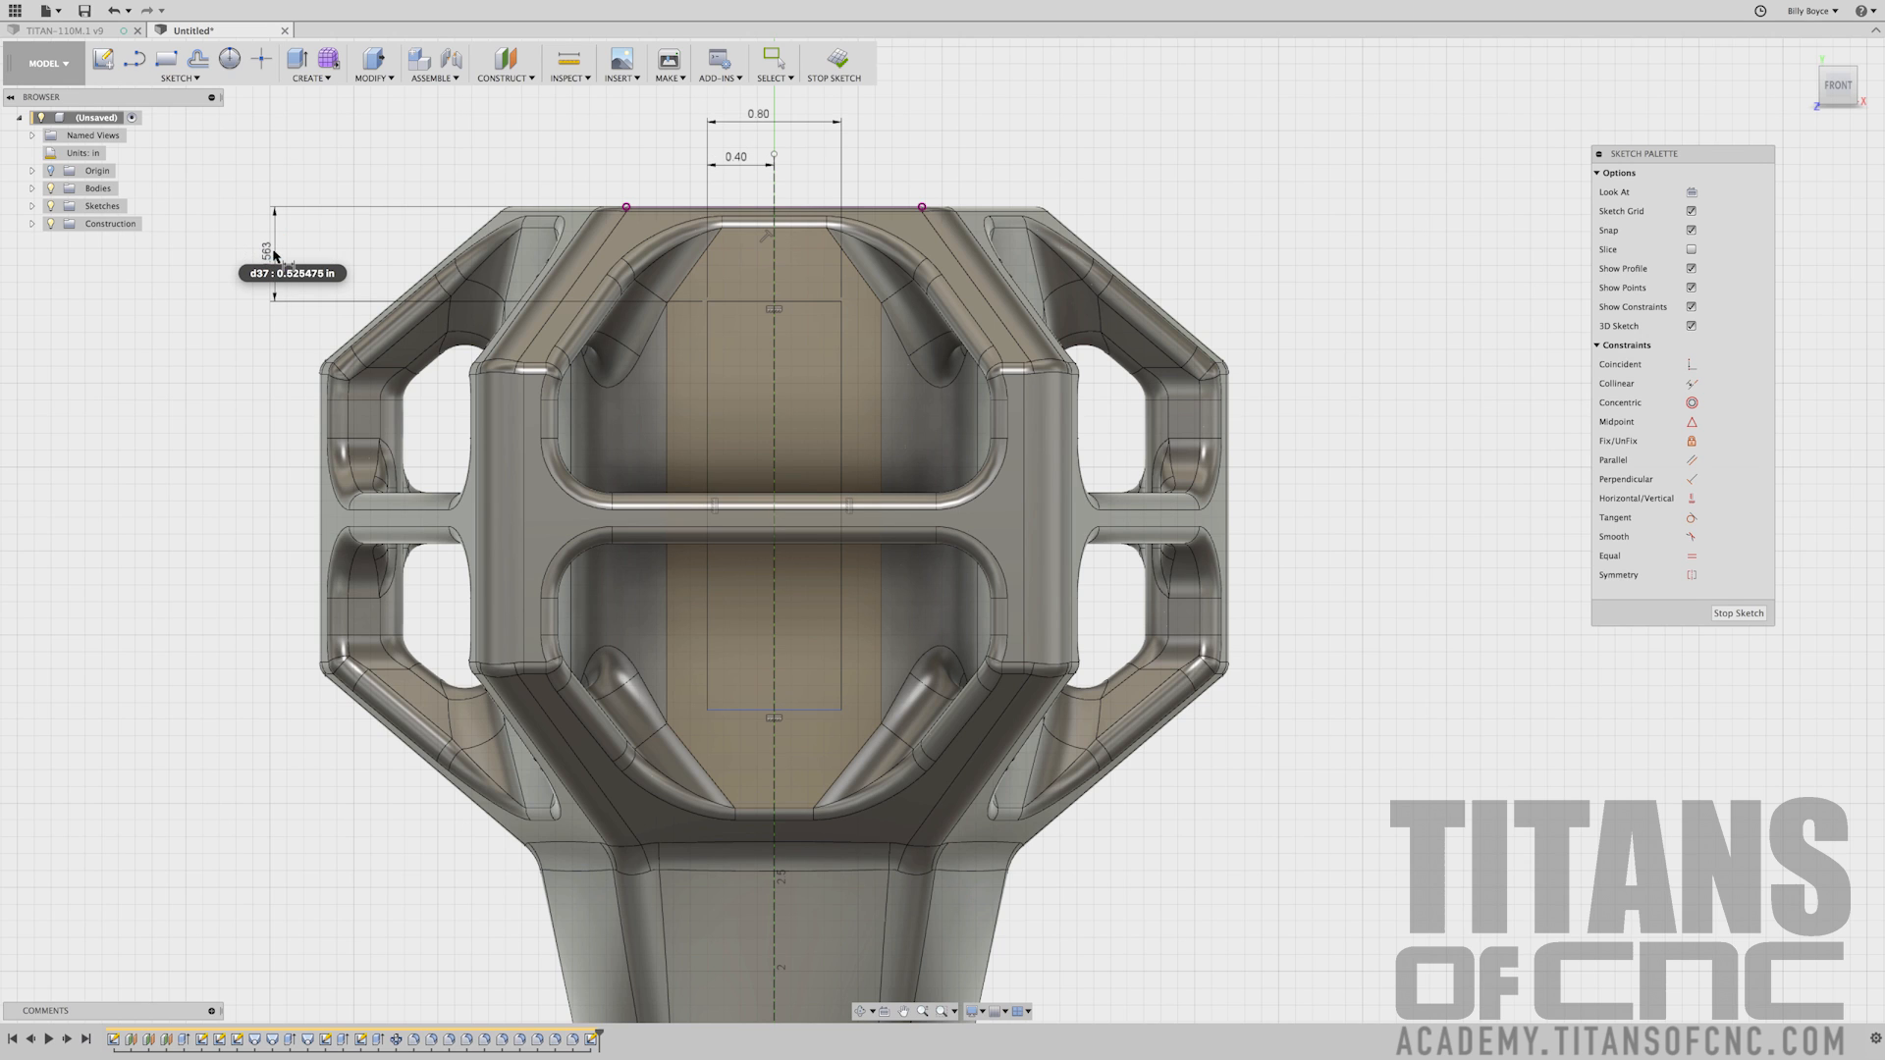
# Dimension the rectangle's lower side 2.938 in below the head's top edge
pyautogui.click(627, 208)
pyautogui.click(741, 711)
pyautogui.click(152, 554)
pyautogui.write('2.938')
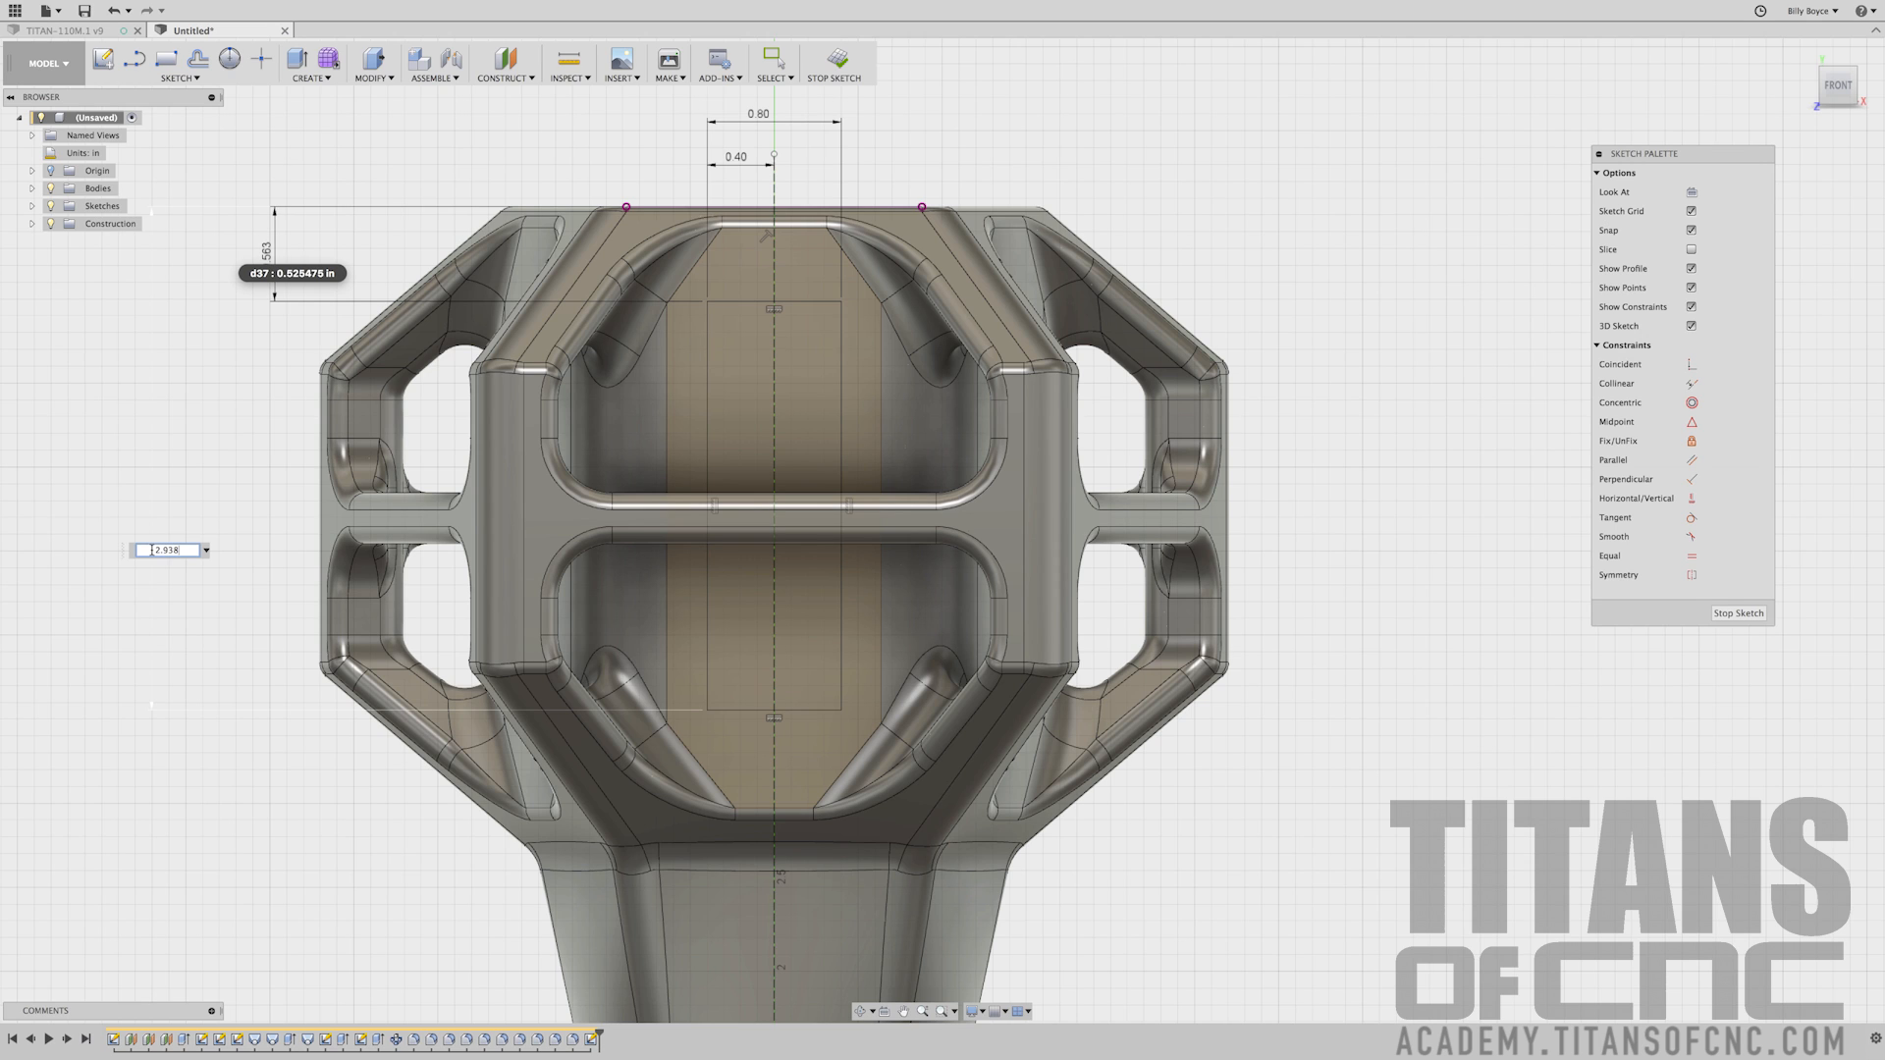
pyautogui.press('Return')
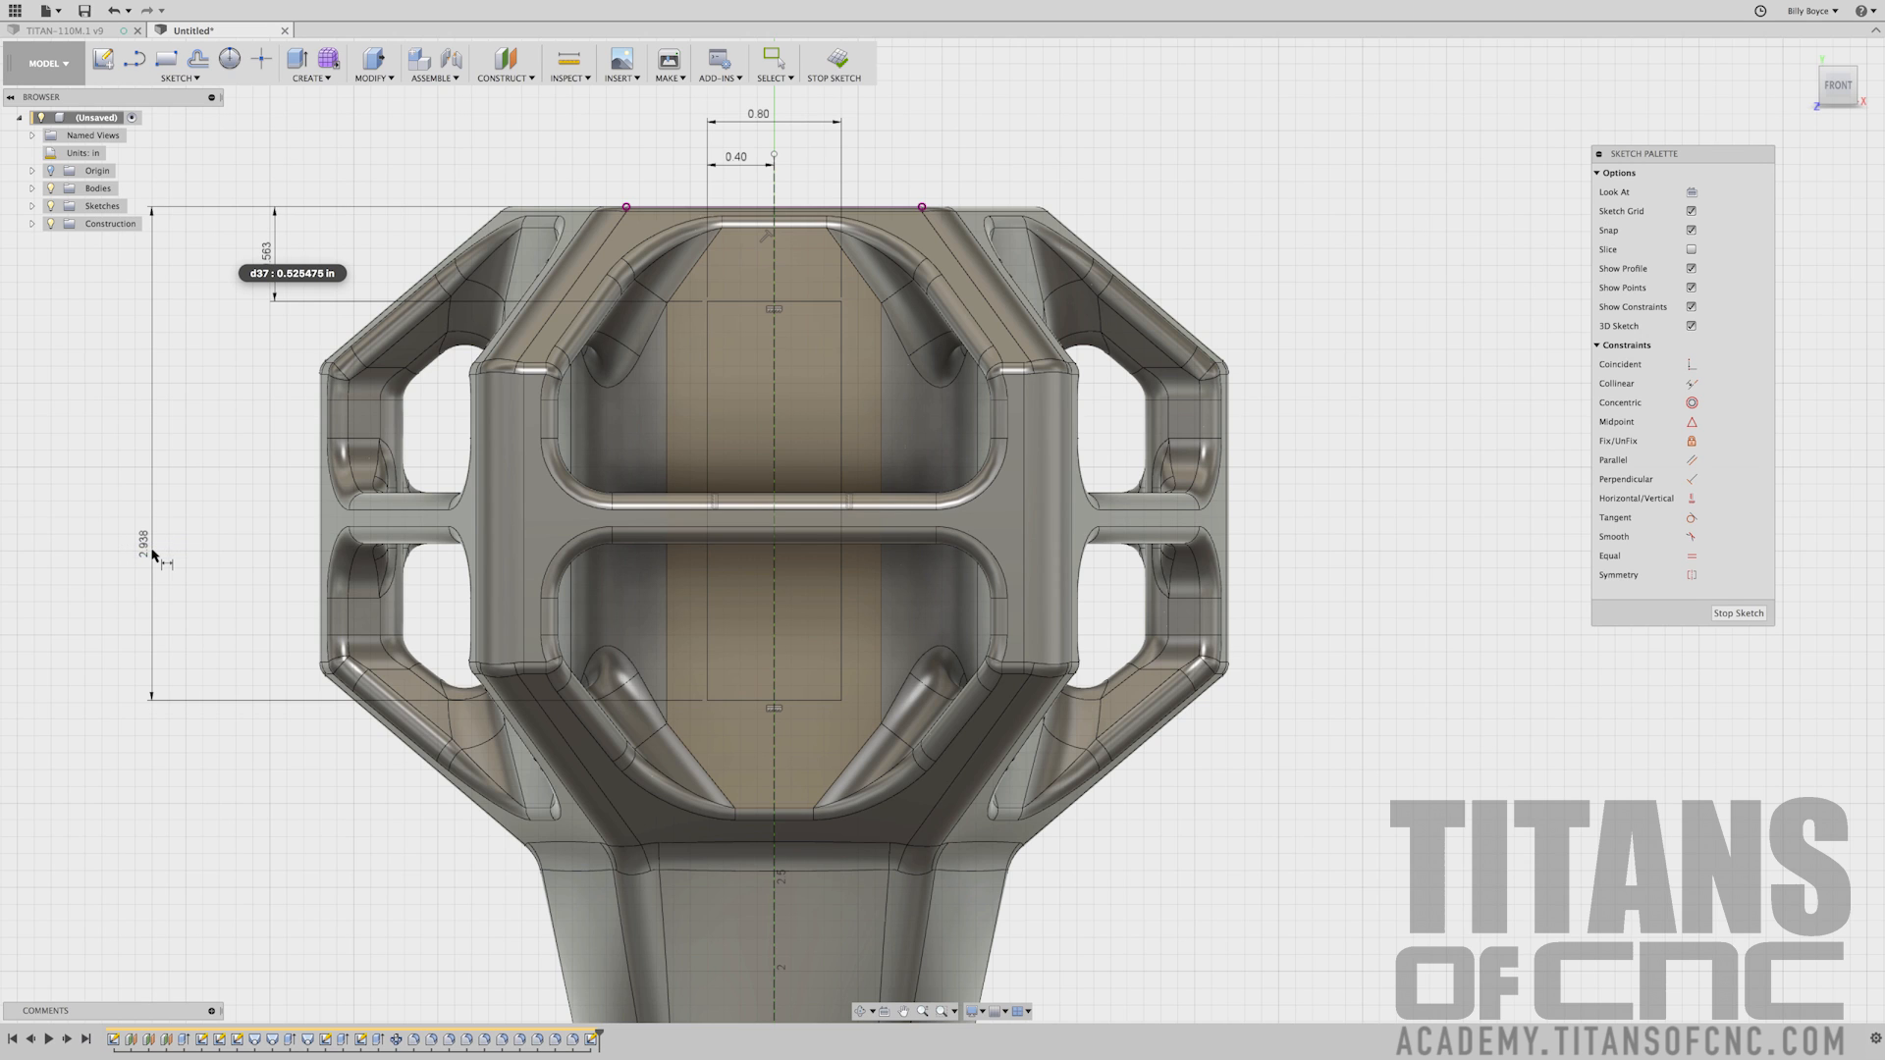
# Press Pull the rectangular profile as a cut with a distance of -1.5 in into the inner core
pyautogui.rightClick(220, 430)
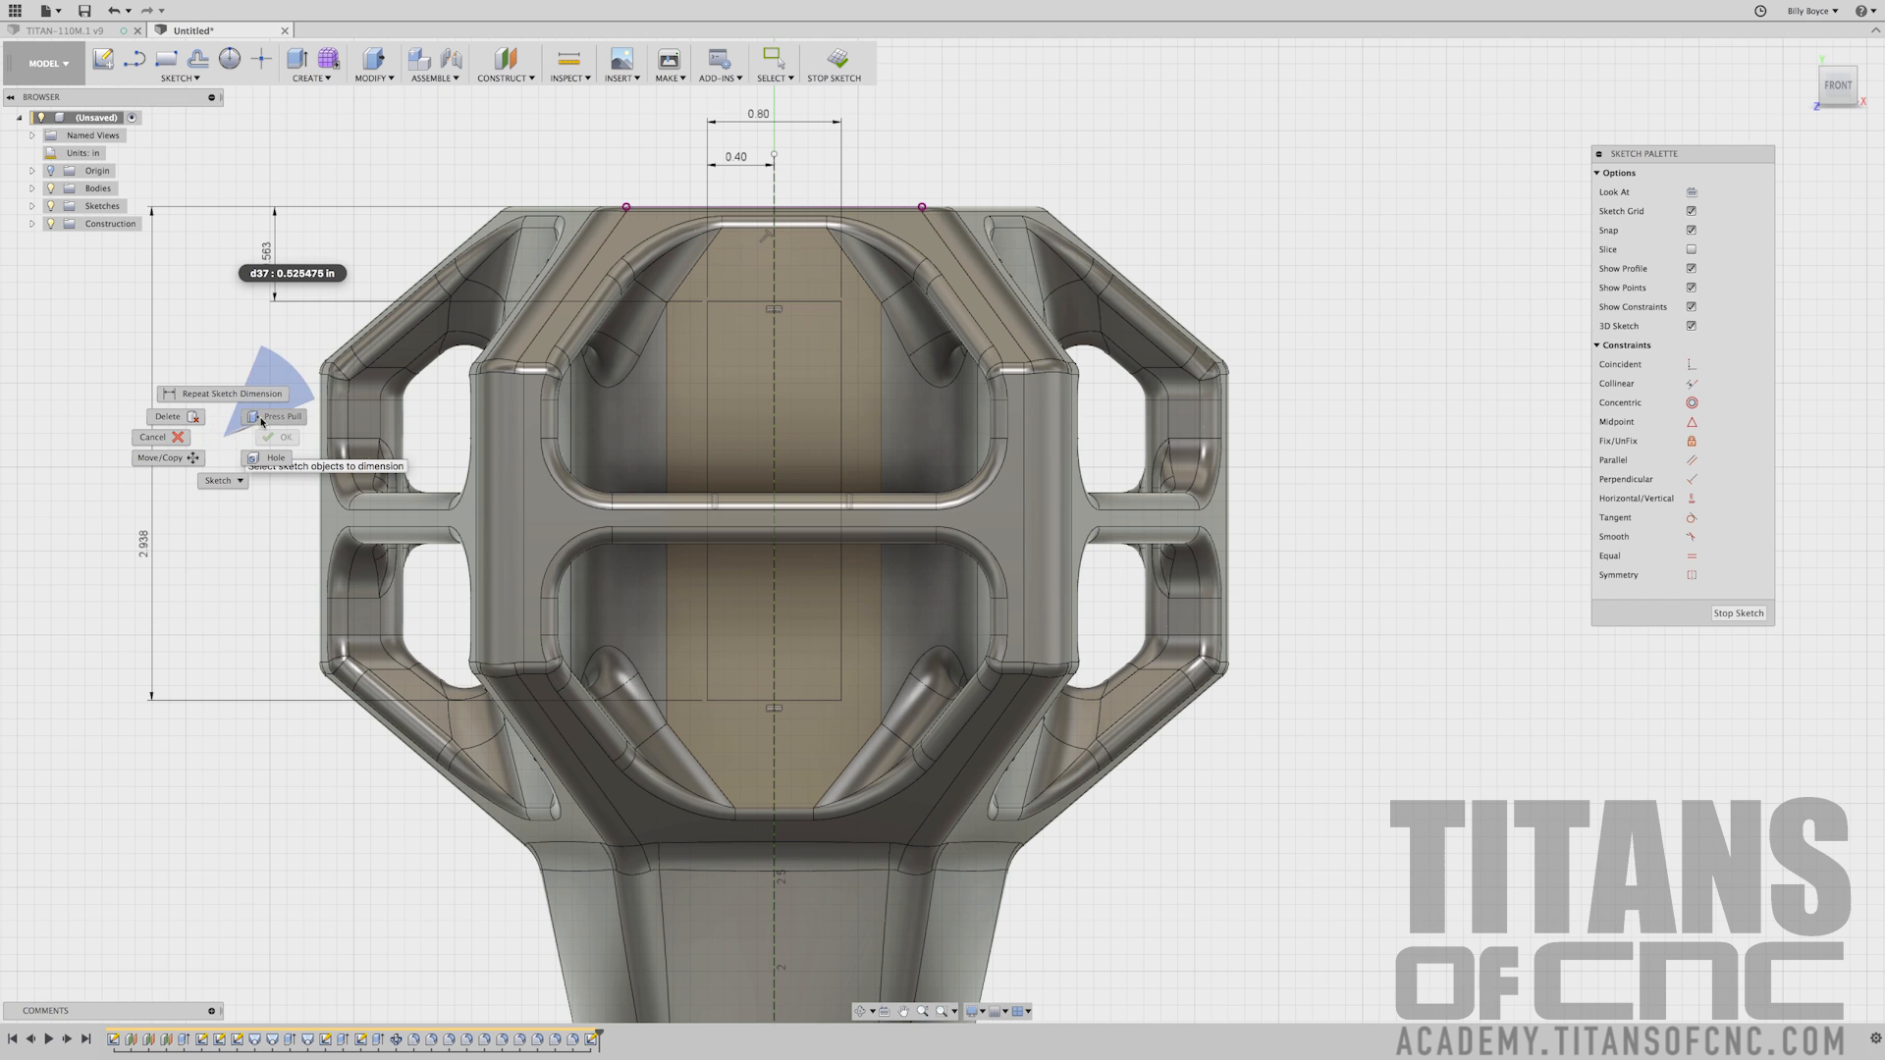
pyautogui.click(261, 417)
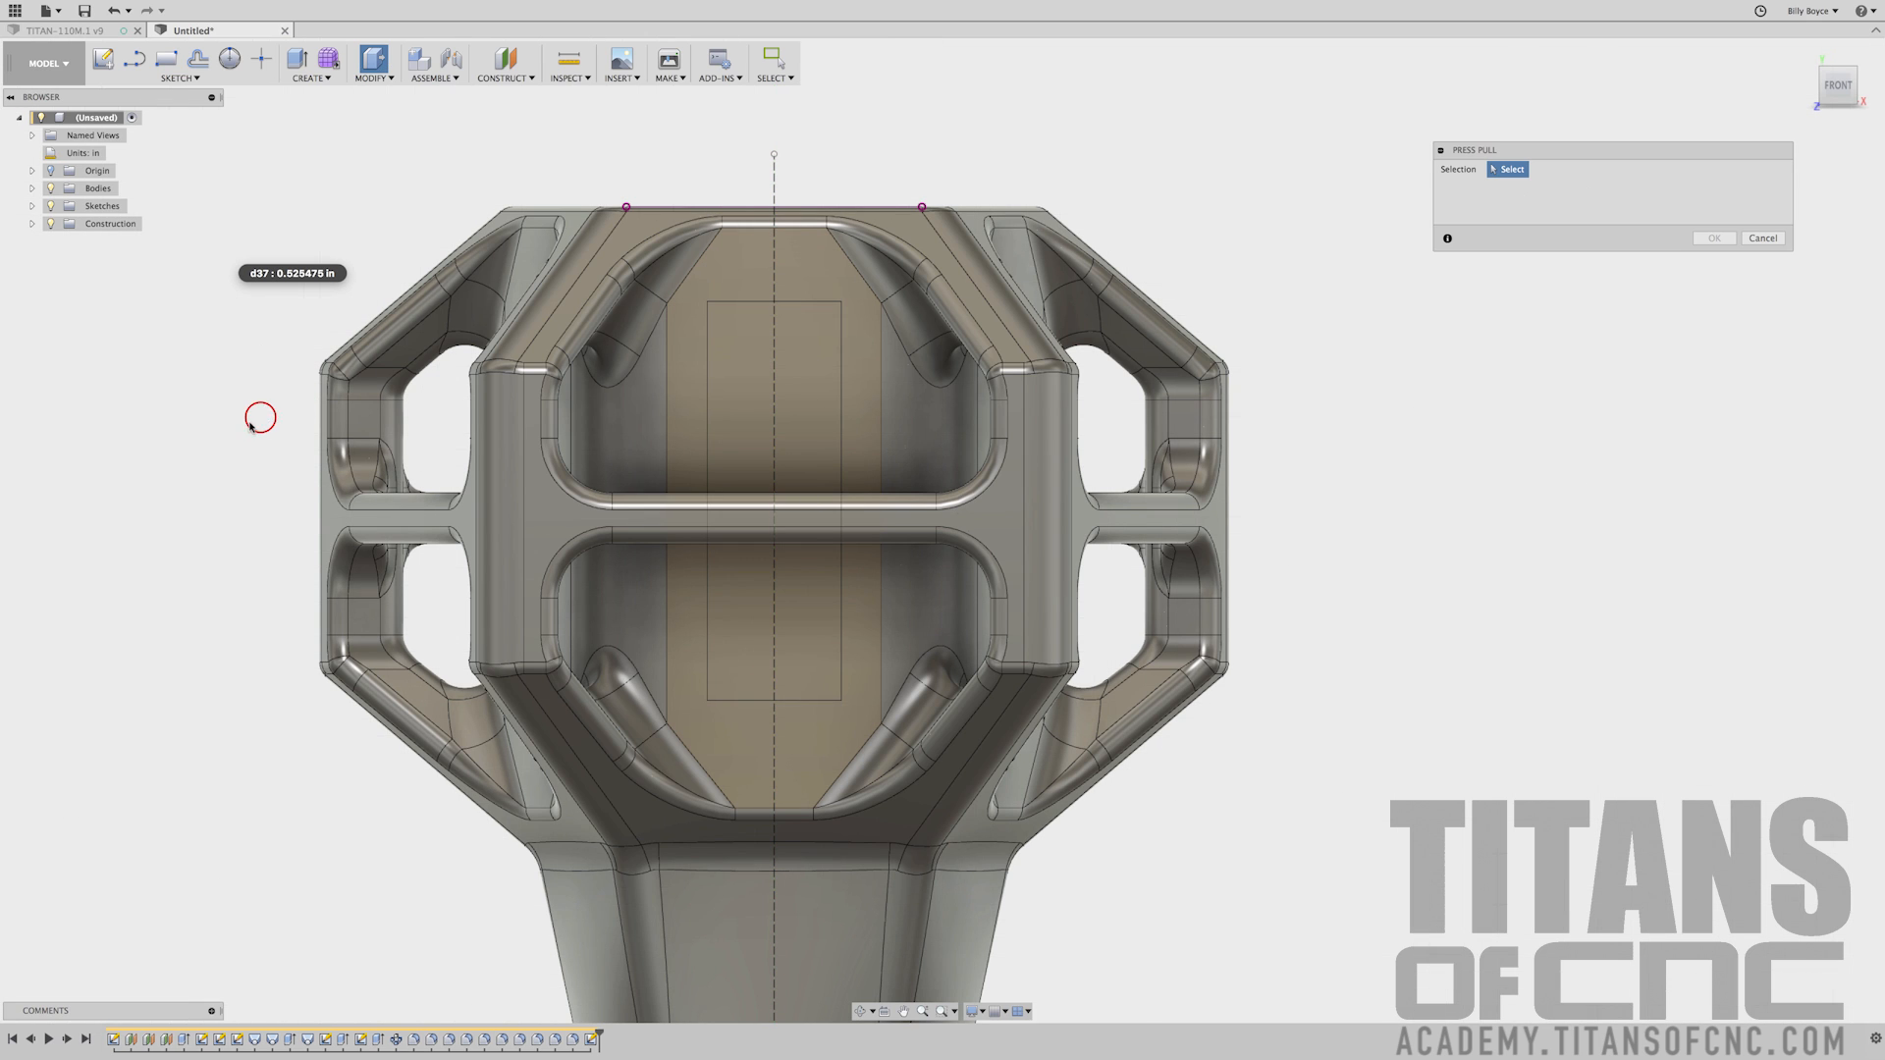
pyautogui.click(763, 416)
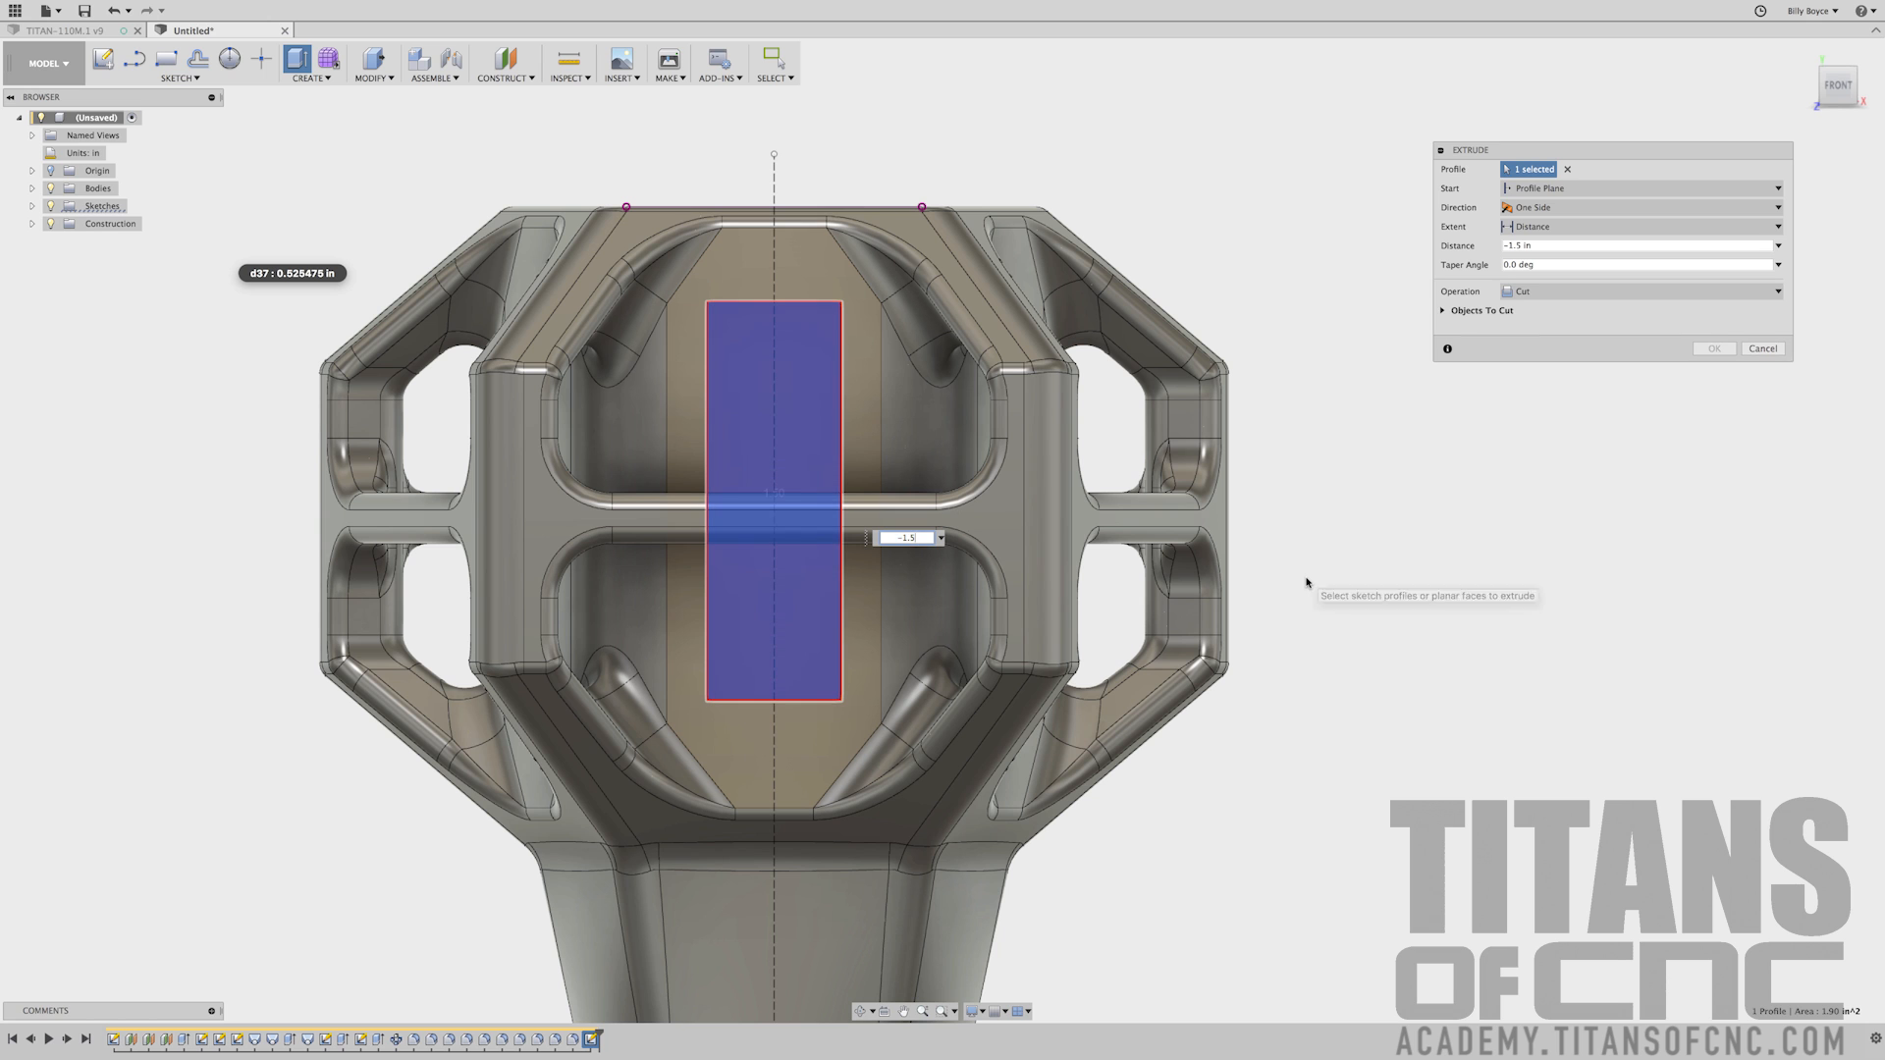
pyautogui.press('Return')
# Fillet the four inner corner edges of the rectangular pocket with a 0.3 in radius
pyautogui.keyDown('shift'); pyautogui.moveTo(1306, 582); pyautogui.dragTo(1381, 593, button='middle'); pyautogui.keyUp('shift')
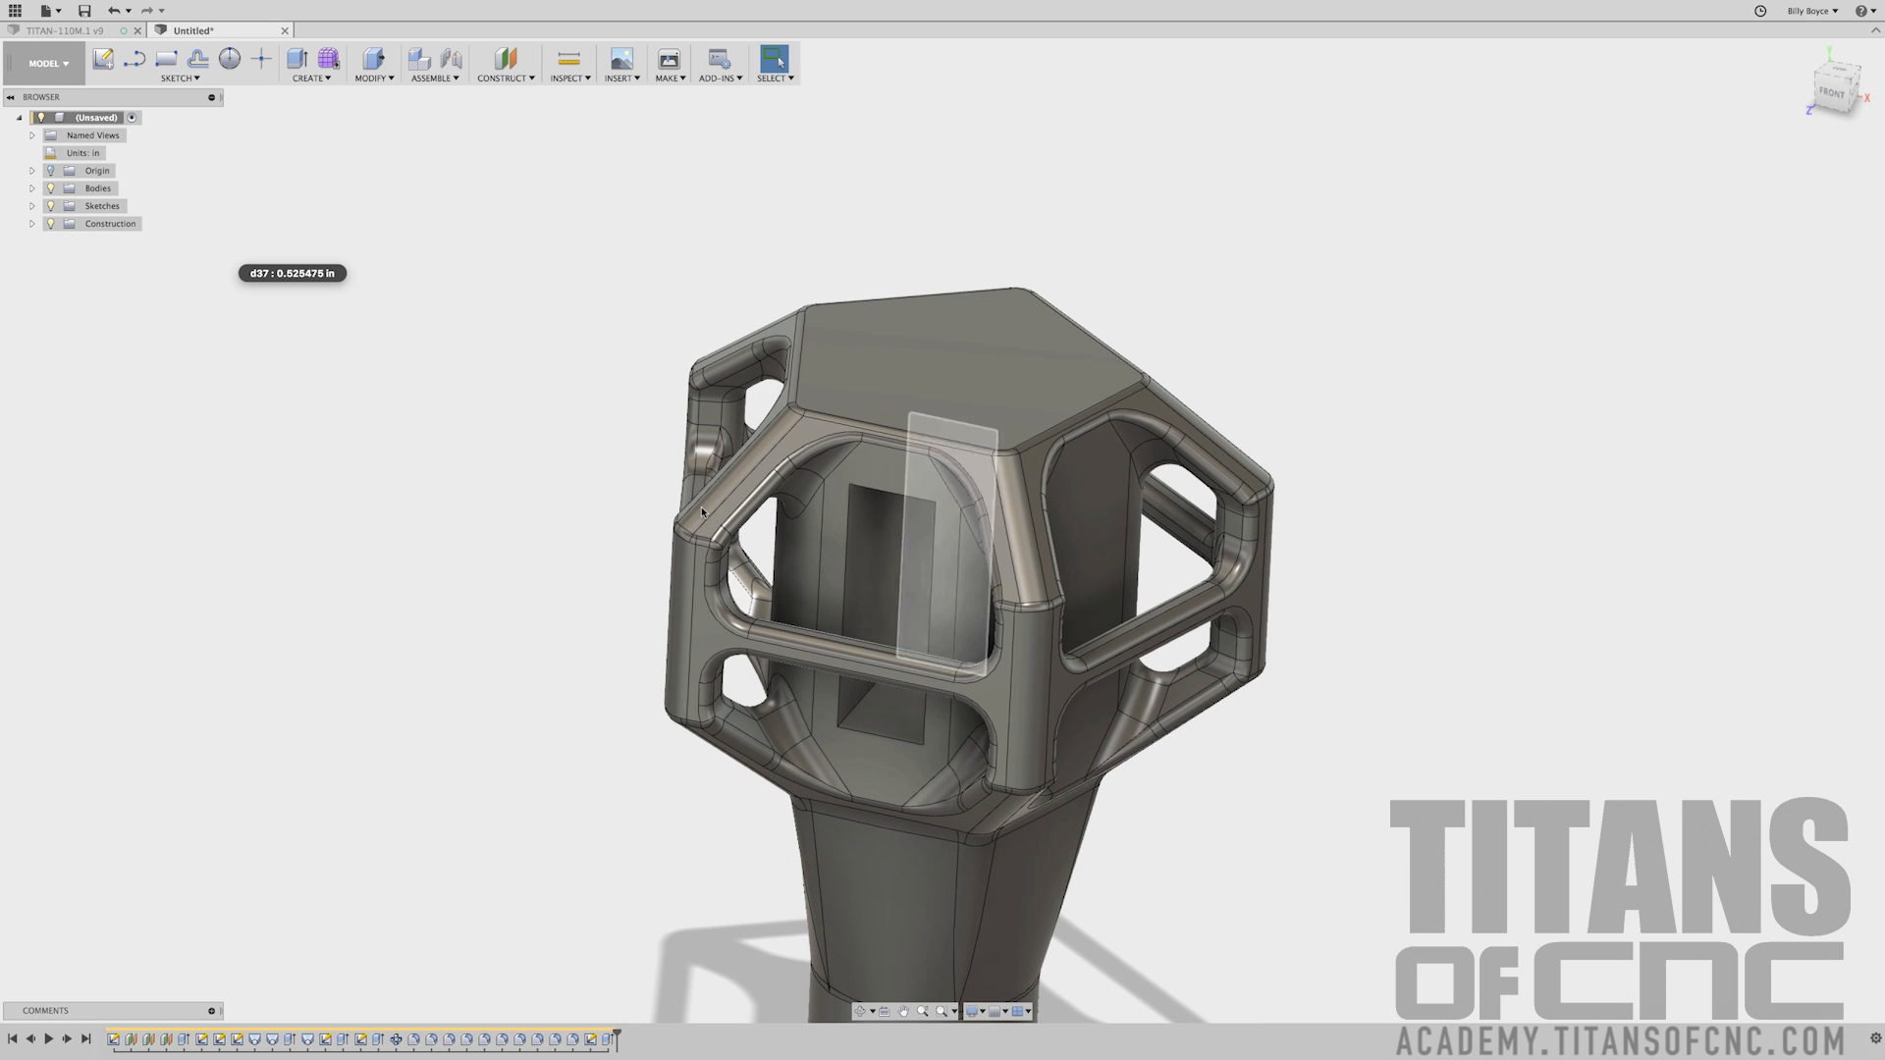
pyautogui.press('f')
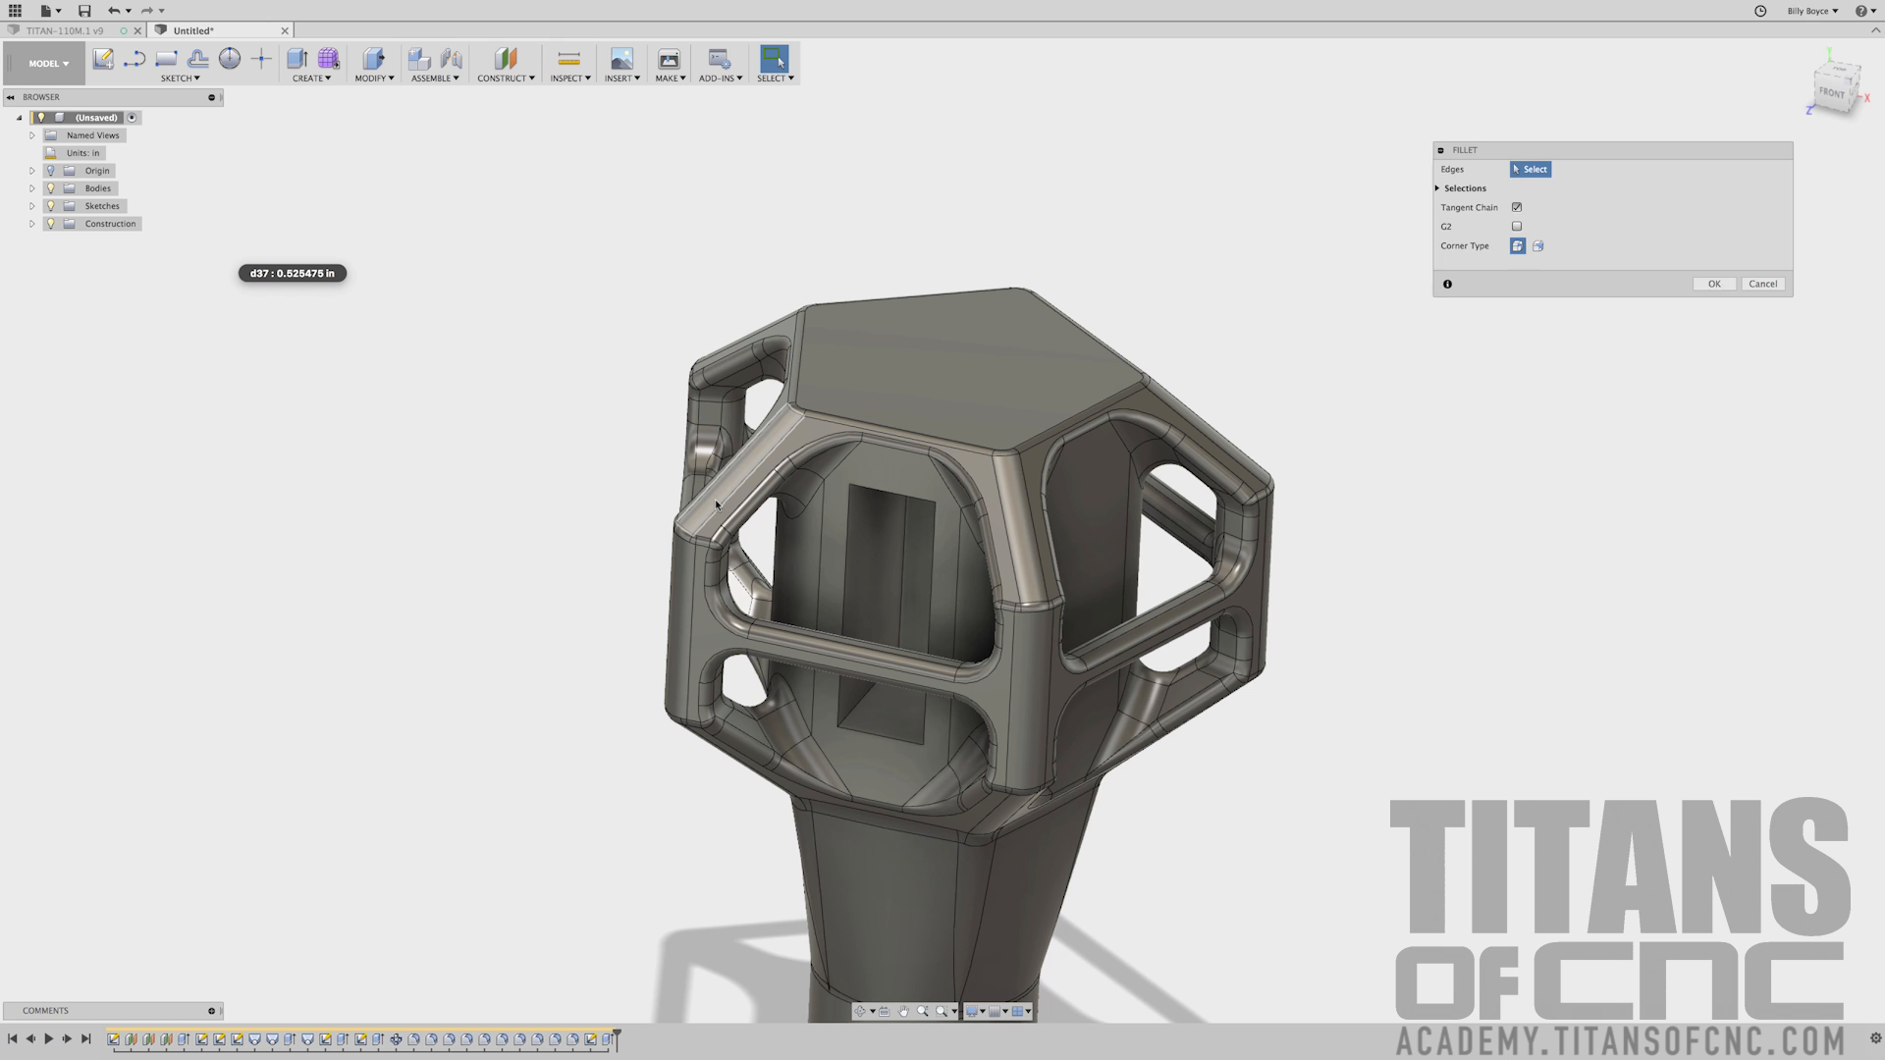
pyautogui.click(872, 694)
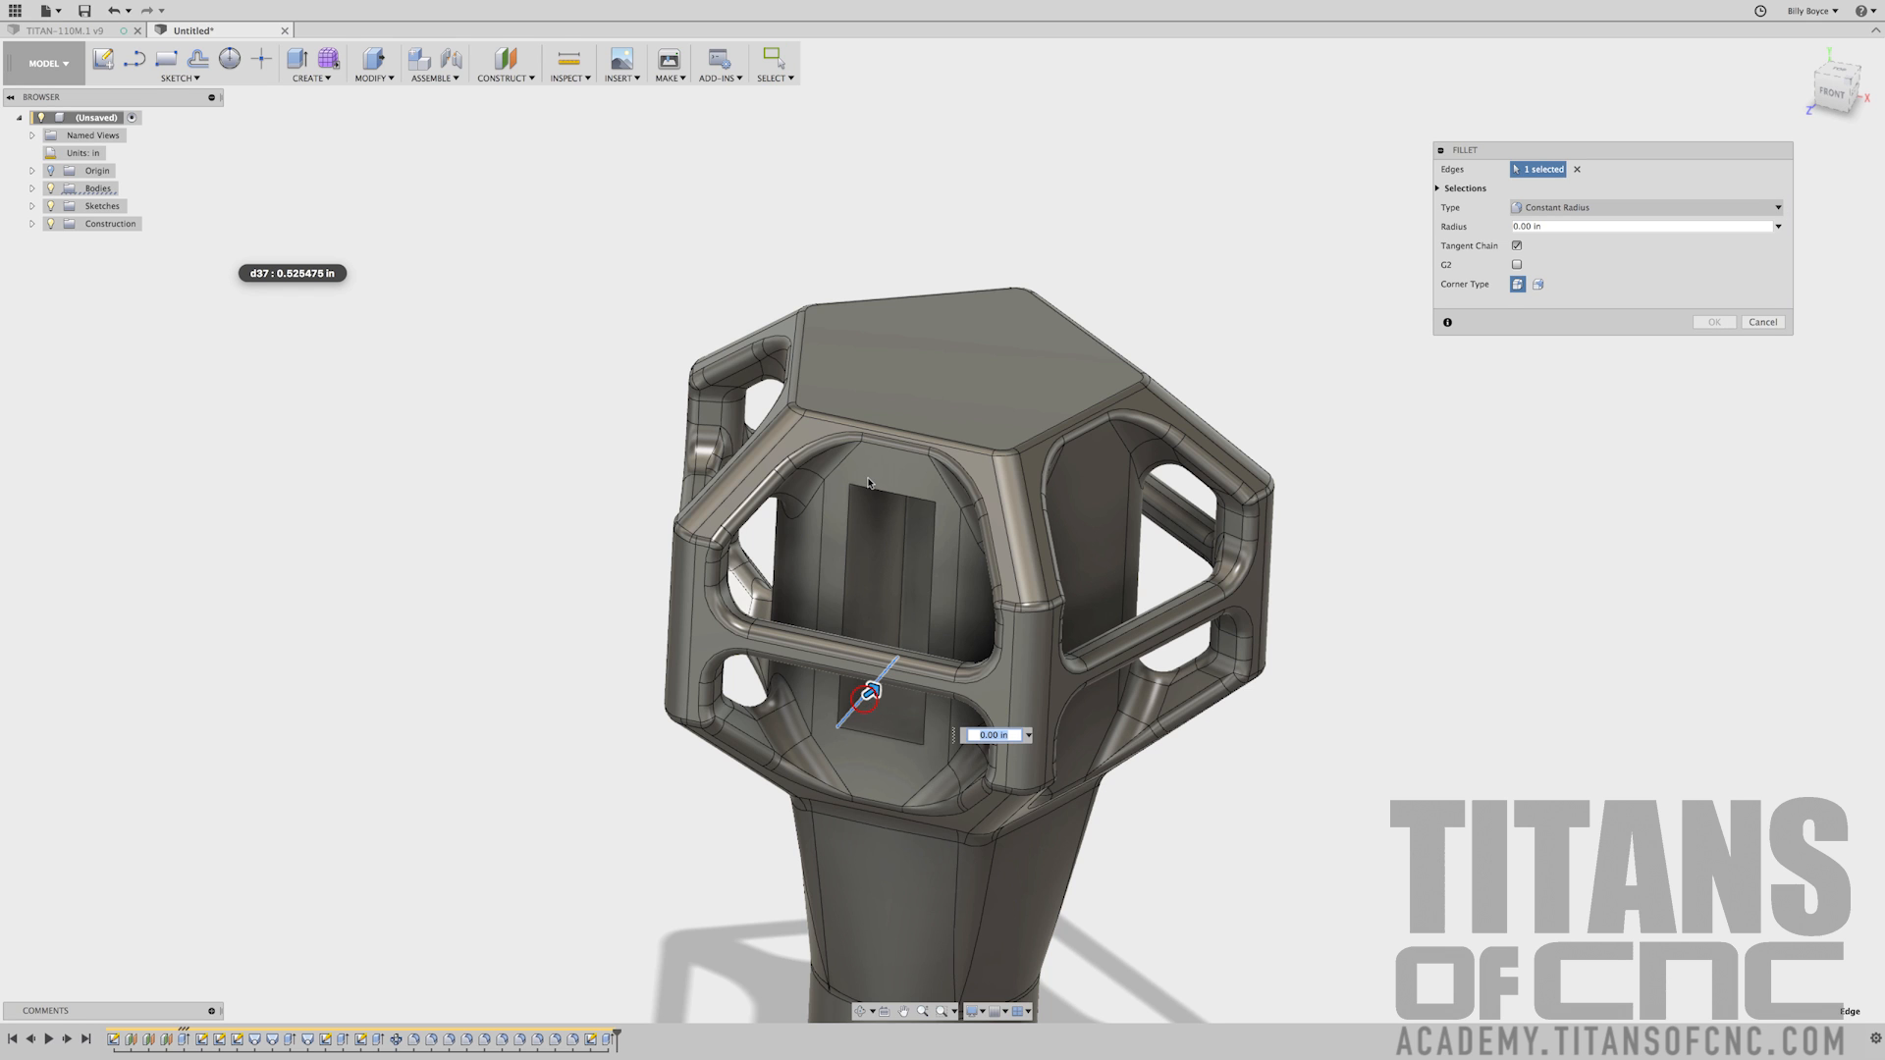
pyautogui.keyDown('shift'); pyautogui.moveTo(866, 505); pyautogui.dragTo(871, 326, button='middle'); pyautogui.keyUp('shift')
pyautogui.click(872, 363)
pyautogui.click(959, 363)
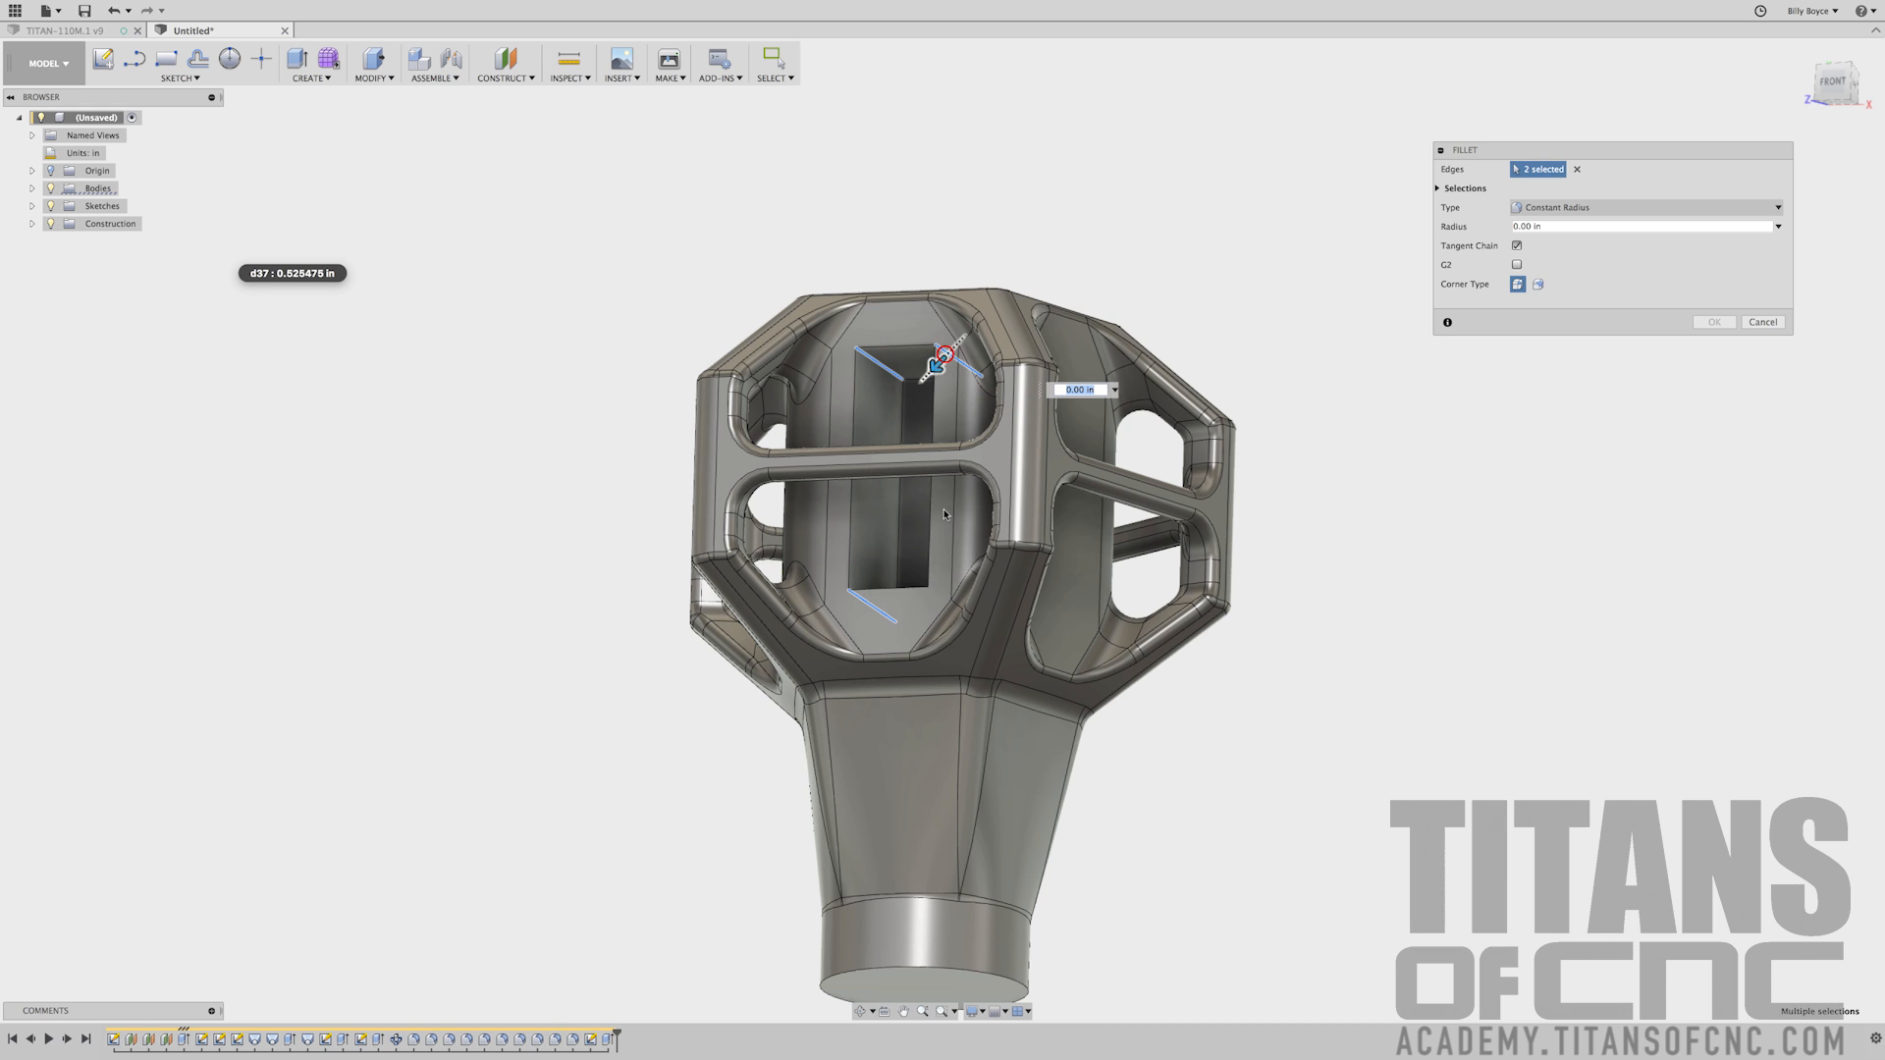
pyautogui.click(954, 605)
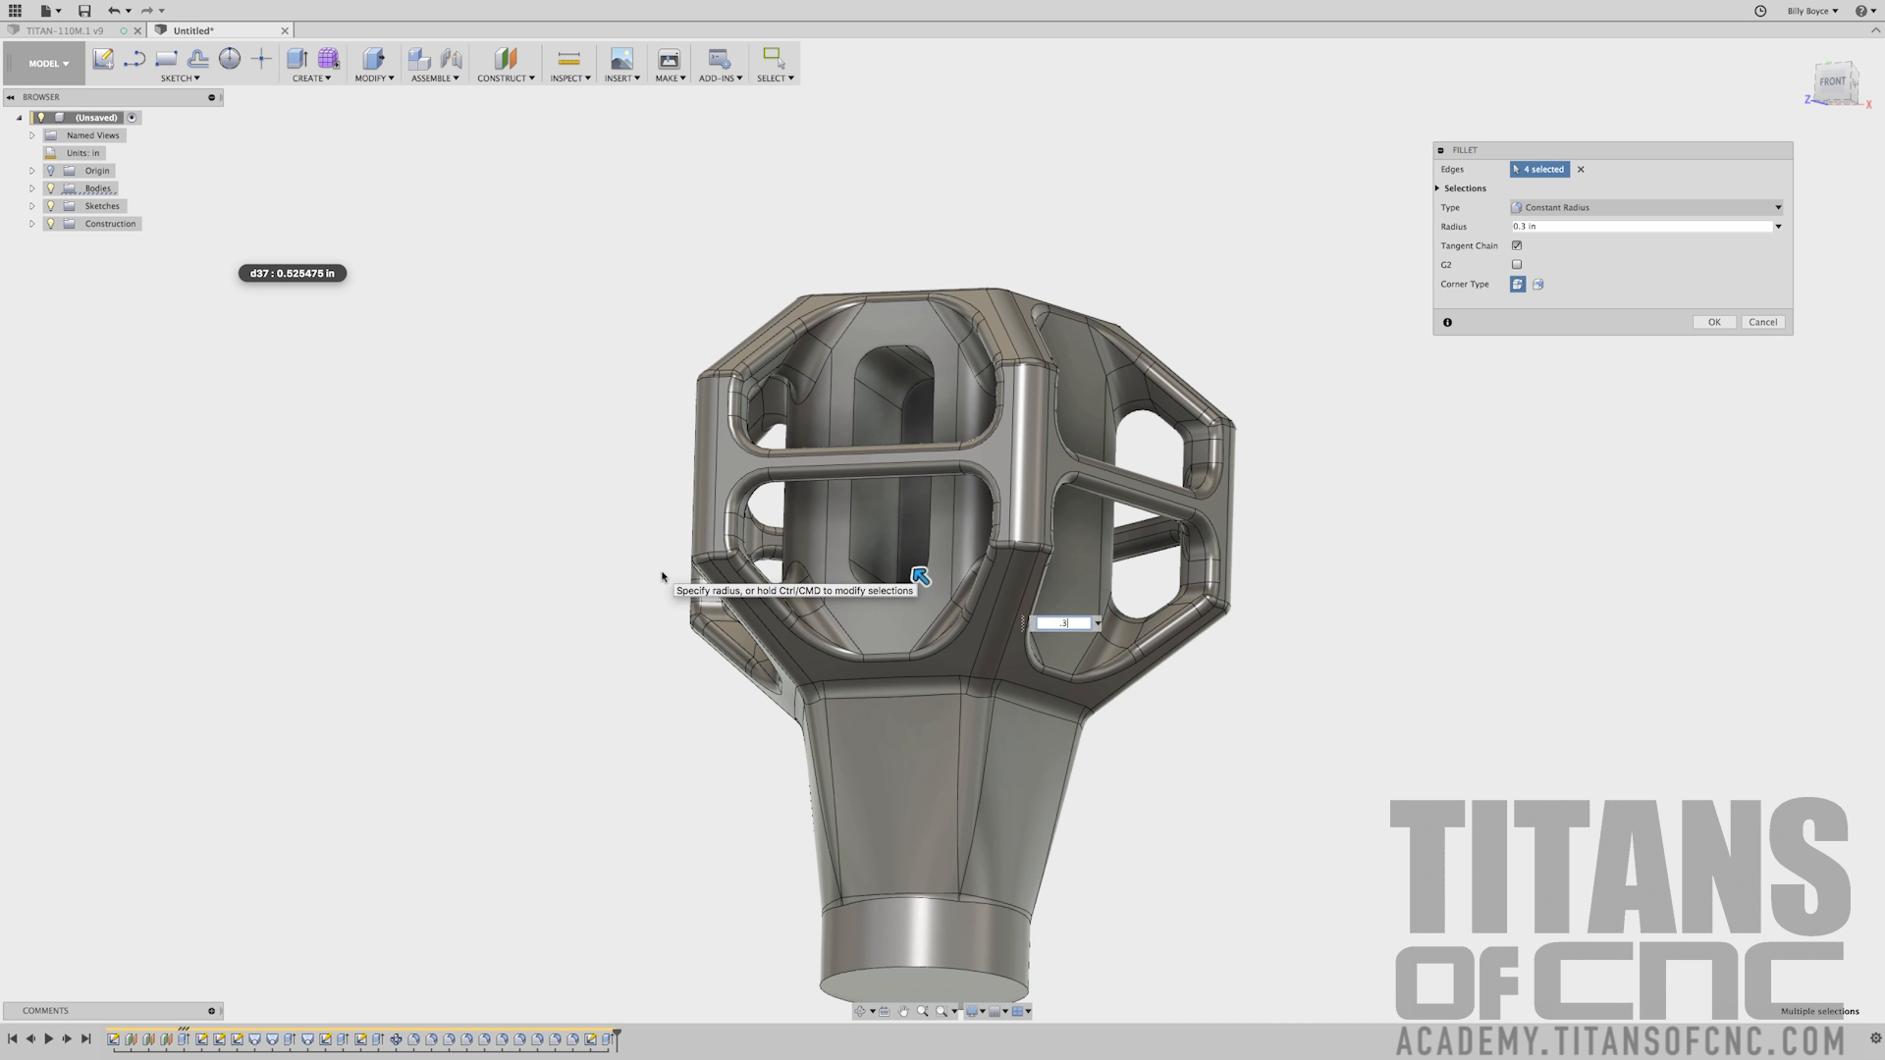
pyautogui.press('Return')
pyautogui.keyDown('shift'); pyautogui.moveTo(633, 513); pyautogui.dragTo(593, 471, button='middle'); pyautogui.keyUp('shift')
pyautogui.scroll(3, 525, 491)
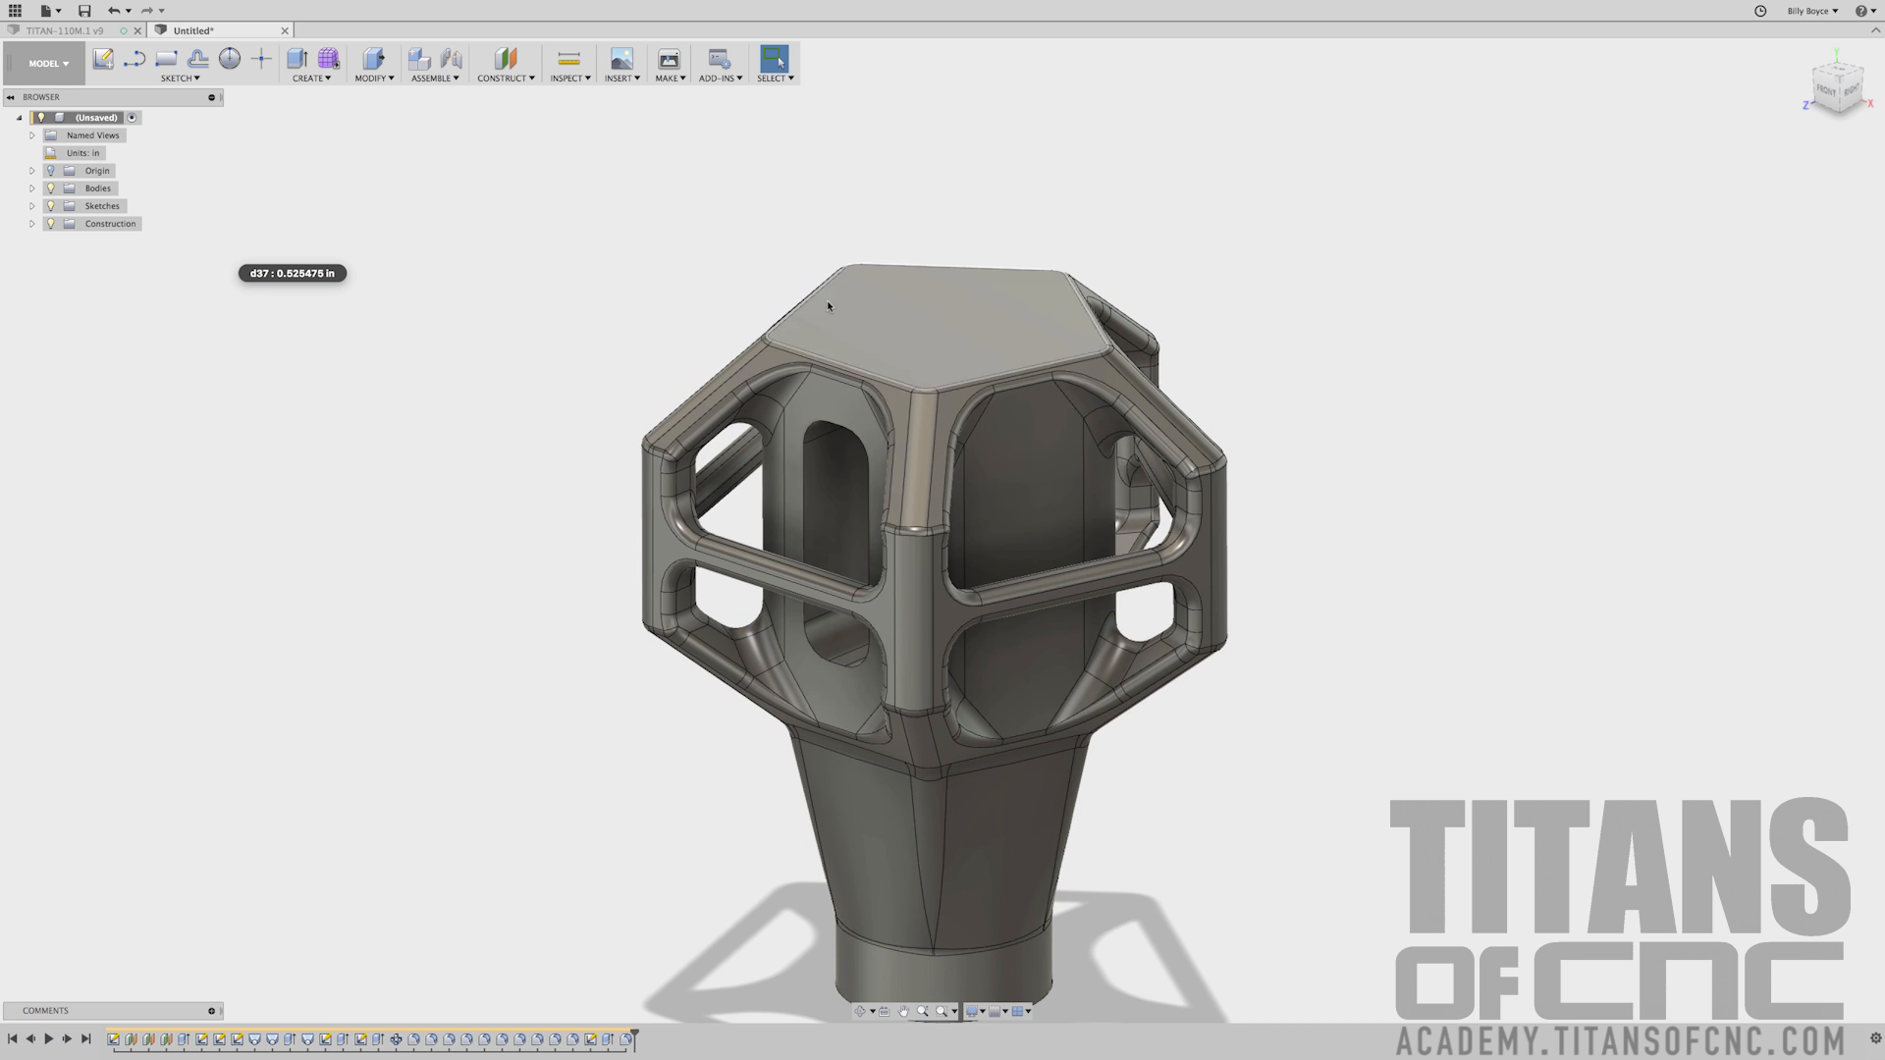
pyautogui.click(324, 80)
pyautogui.moveTo(340, 328)
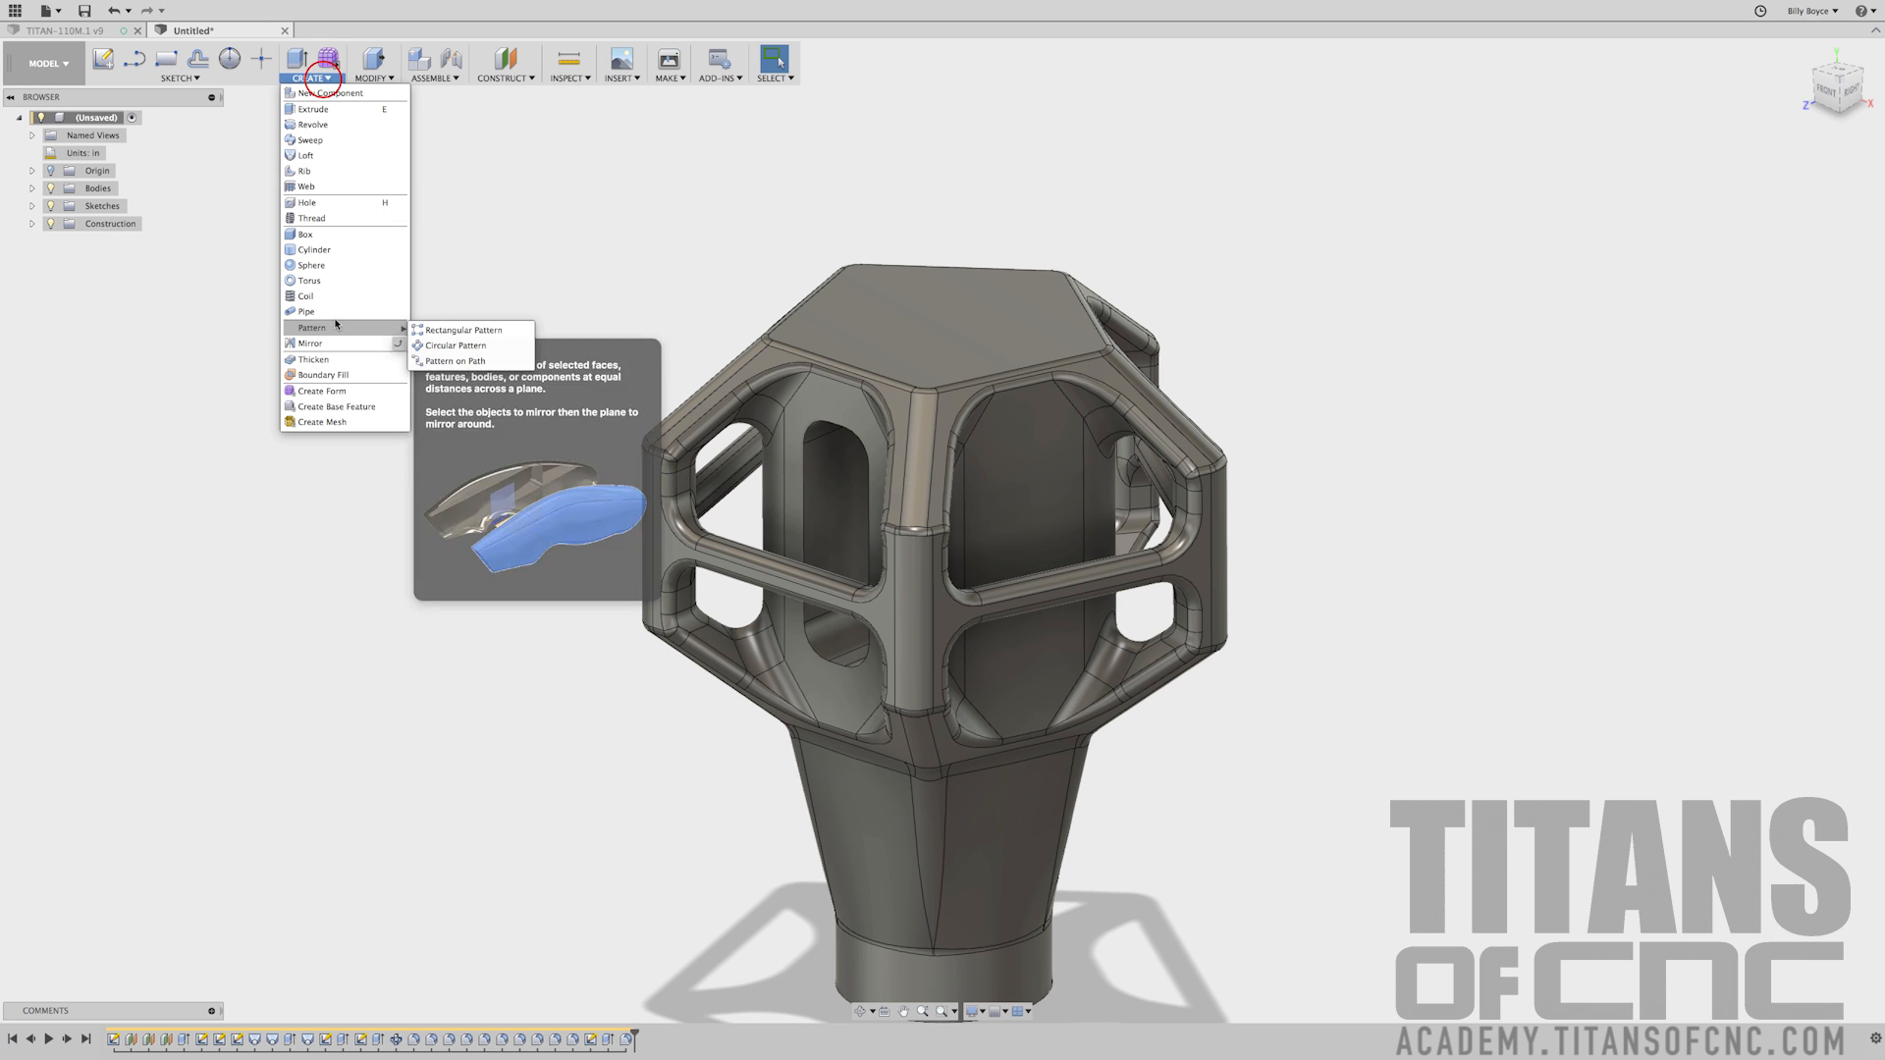
pyautogui.click(469, 346)
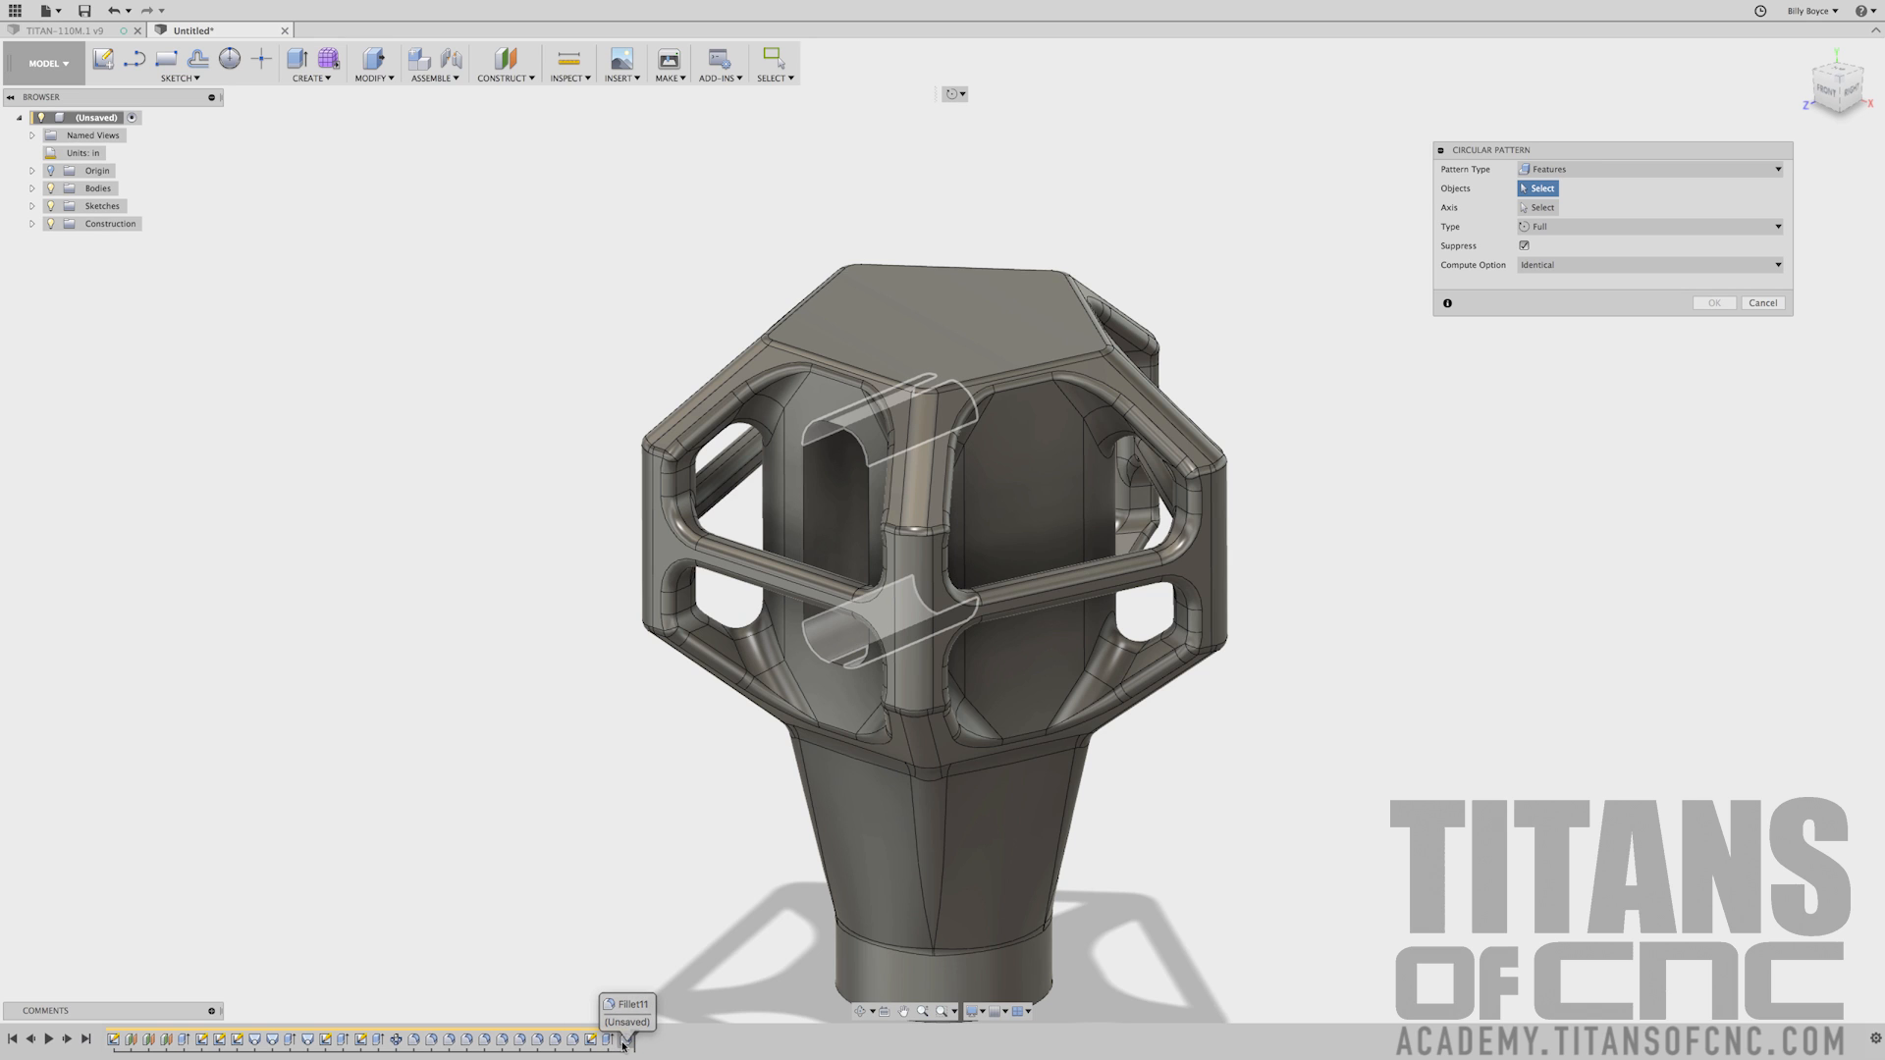
pyautogui.click(1589, 168)
pyautogui.click(1582, 190)
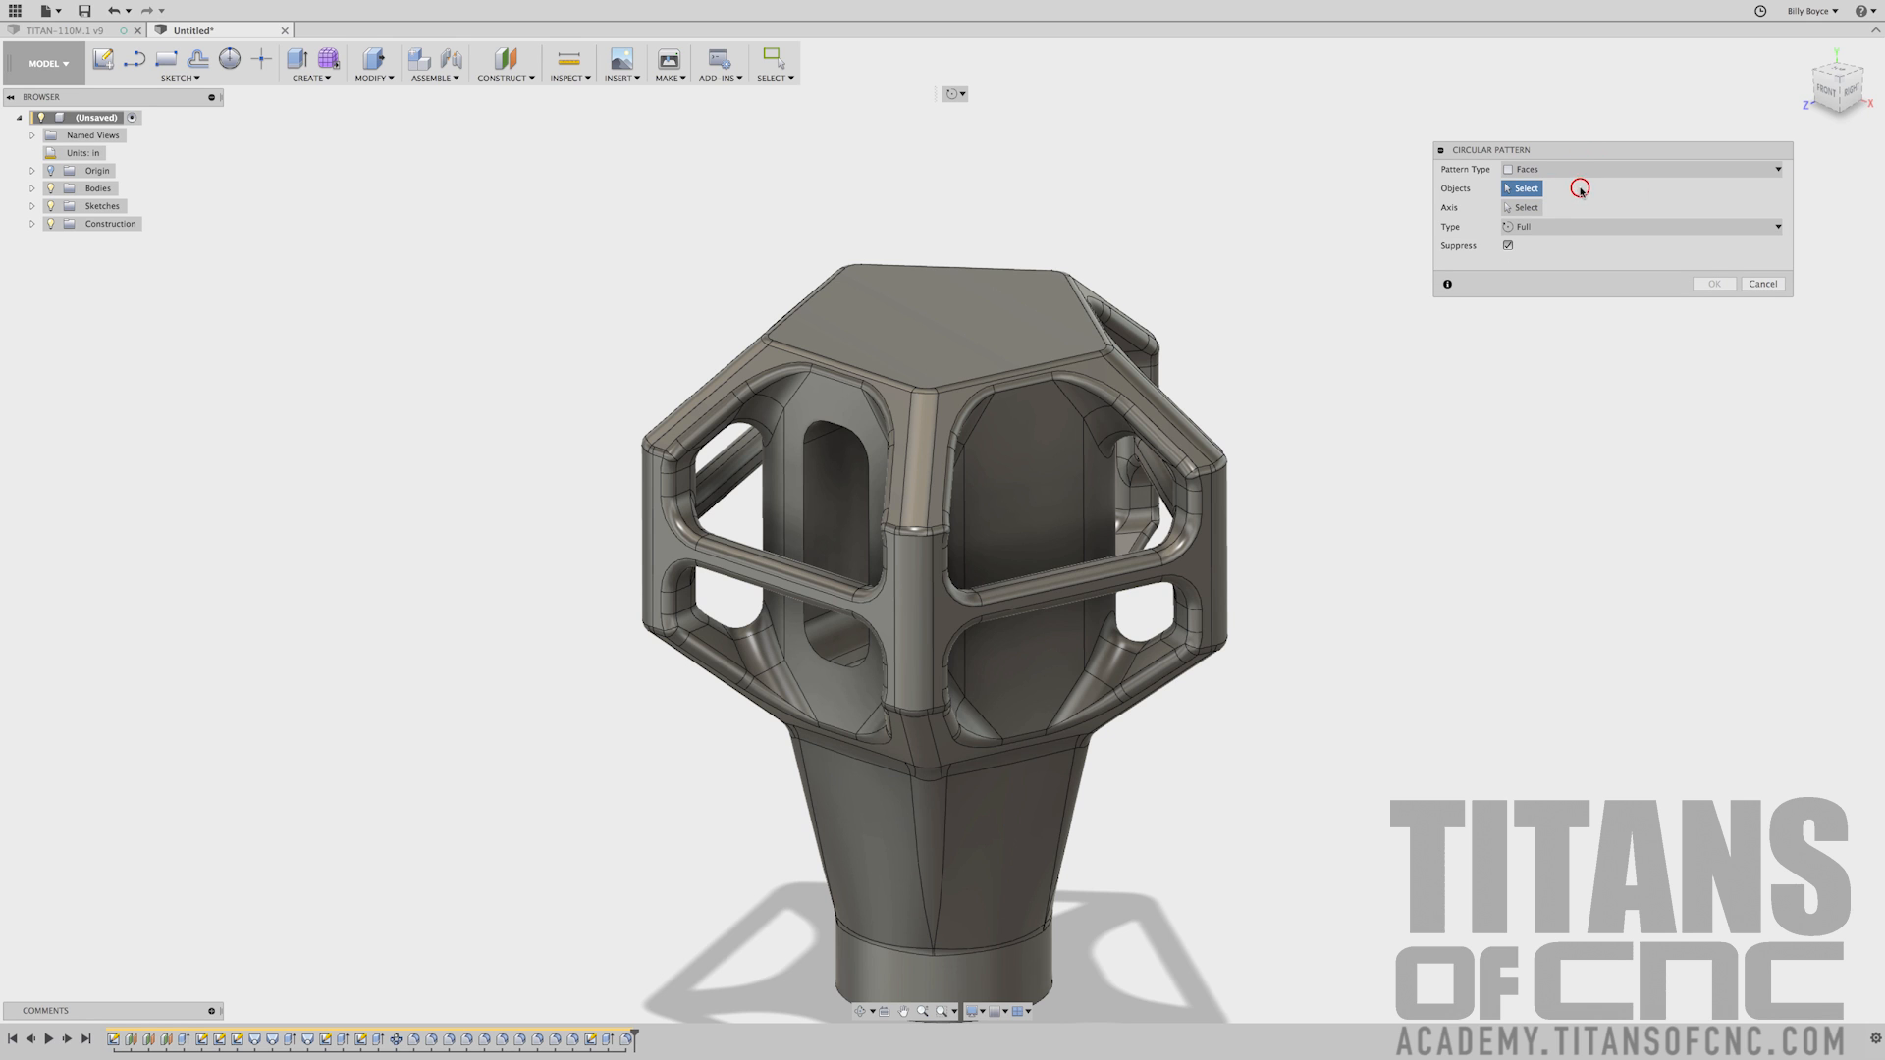
pyautogui.click(840, 524)
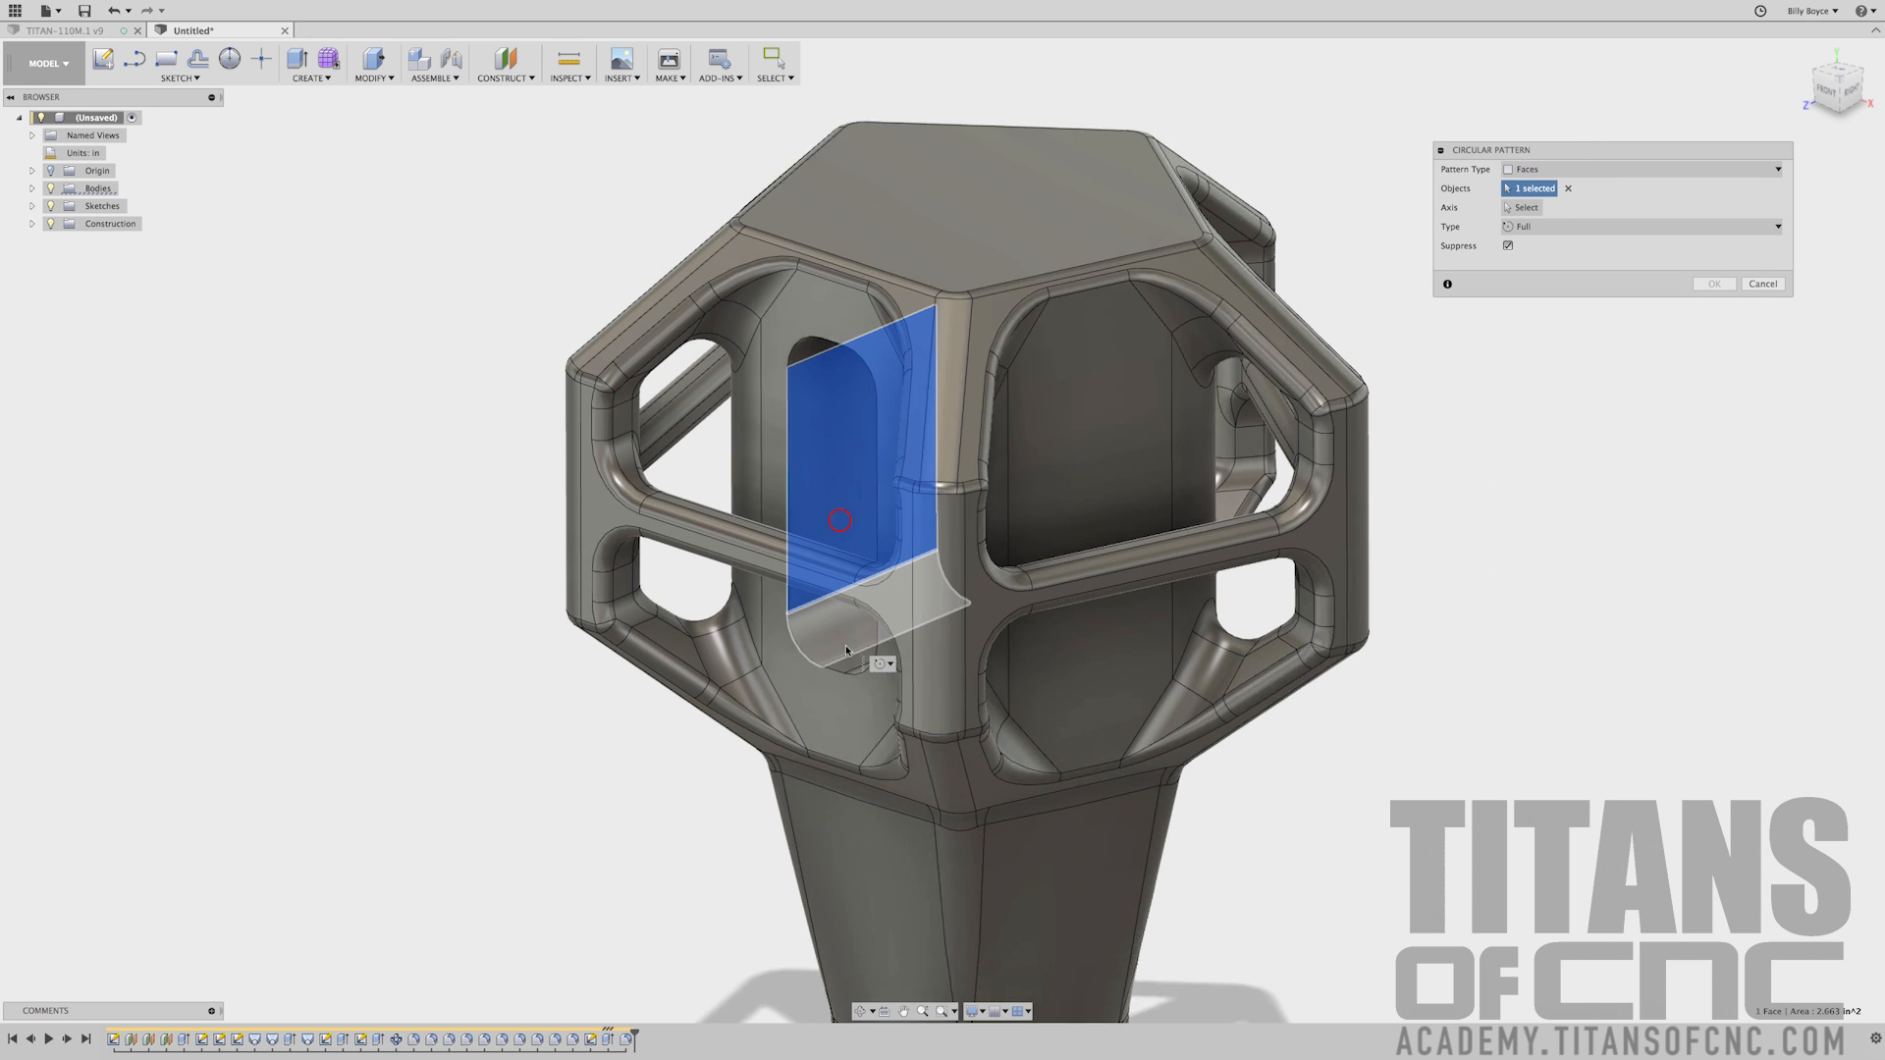
pyautogui.scroll(5, 844, 522)
pyautogui.click(841, 520)
pyautogui.click(854, 677)
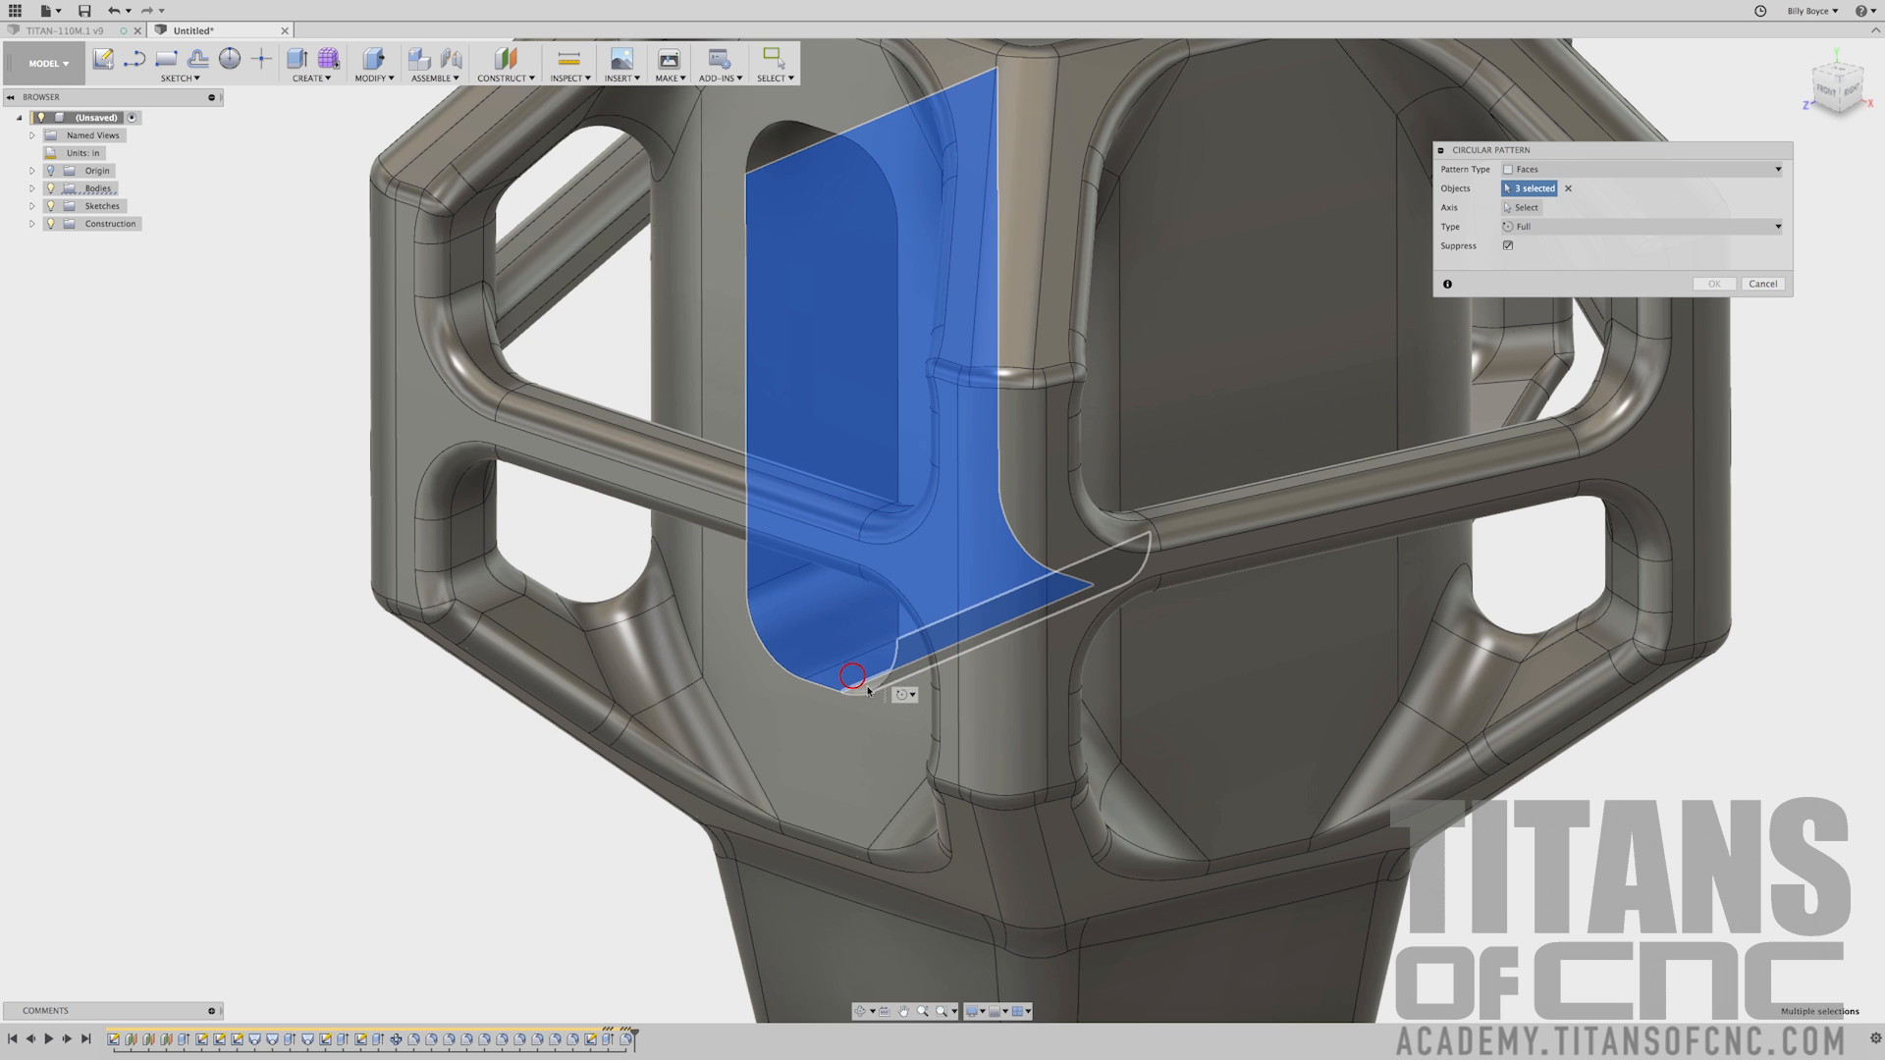
pyautogui.click(852, 676)
pyautogui.scroll(-5, 844, 673)
pyautogui.moveTo(832, 662)
pyautogui.keyDown('shift'); pyautogui.mouseDown(button='middle')
pyautogui.moveTo(865, 656)
pyautogui.moveTo(841, 640)
pyautogui.mouseUp(button='middle'); pyautogui.keyUp('shift')
pyautogui.press('Escape')
# Fillet the rim edge loop of the rounded pocket on the inner core with a 0.125 in radius
pyautogui.scroll(4, 828, 414)
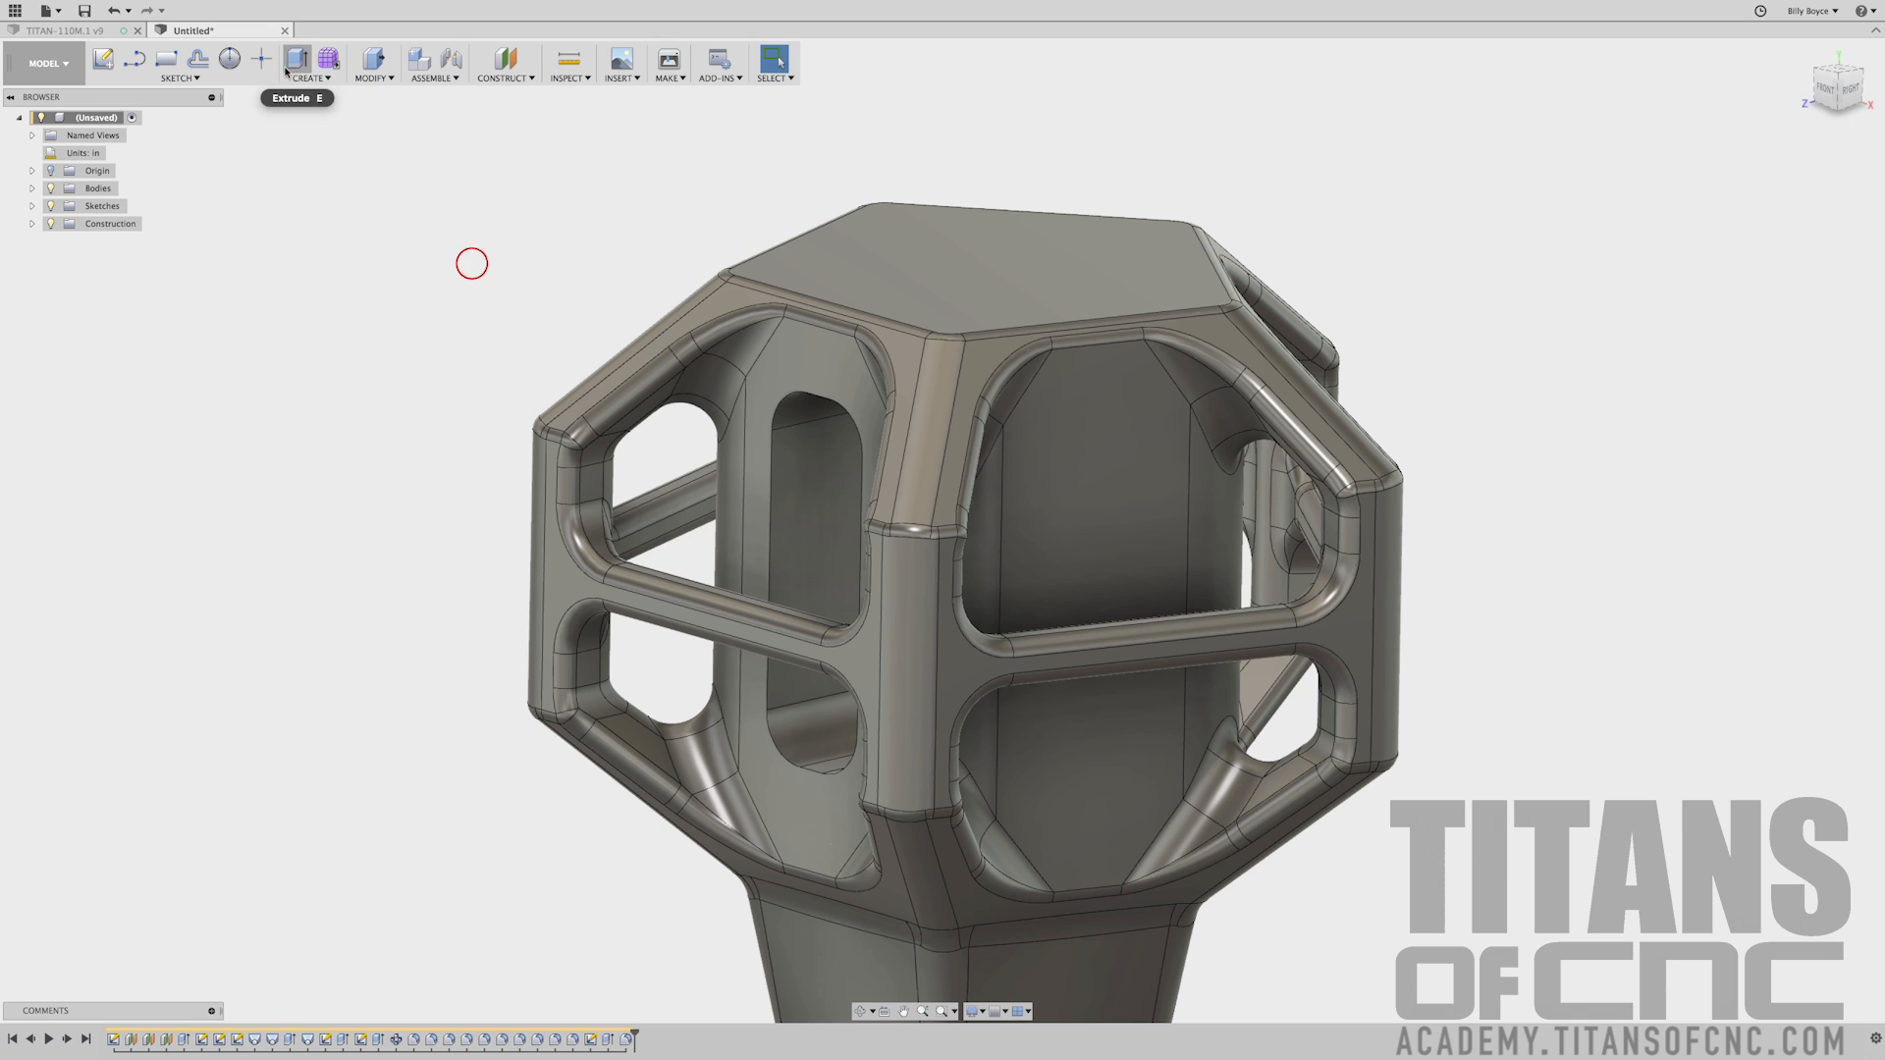
pyautogui.click(366, 79)
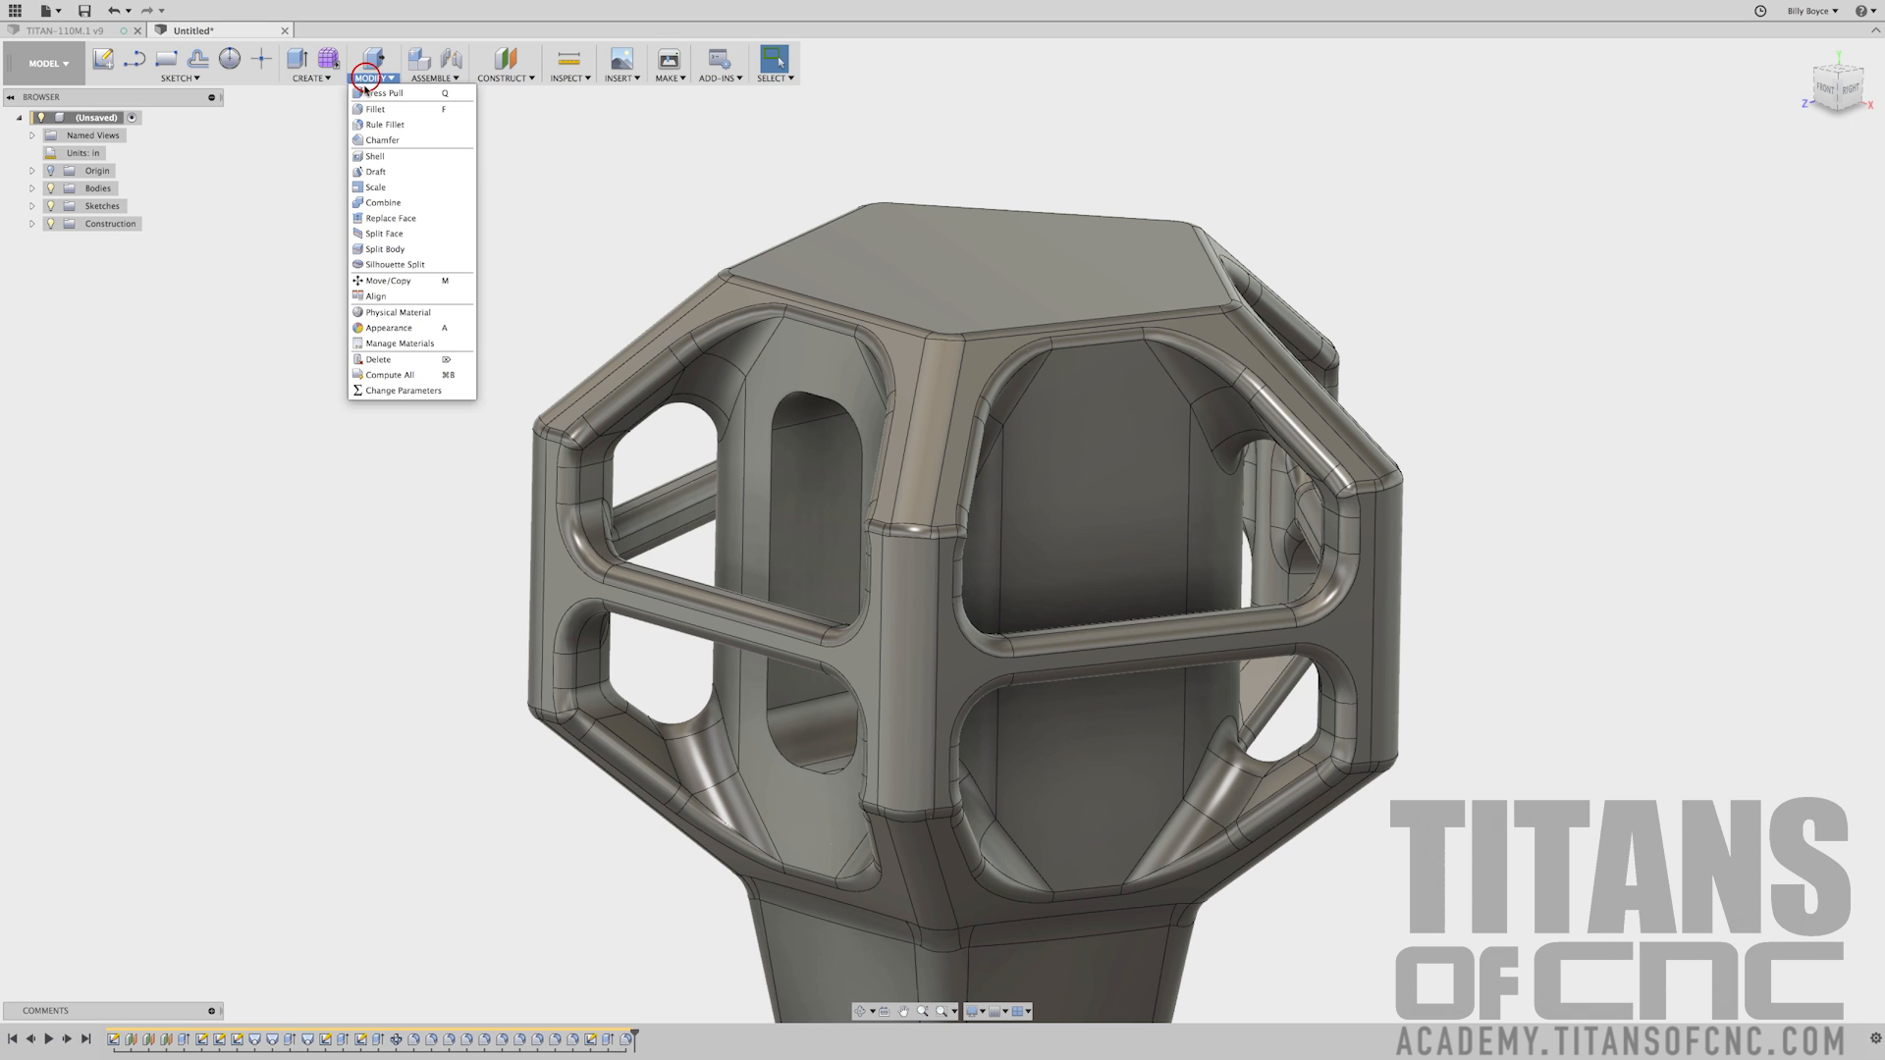
pyautogui.click(368, 114)
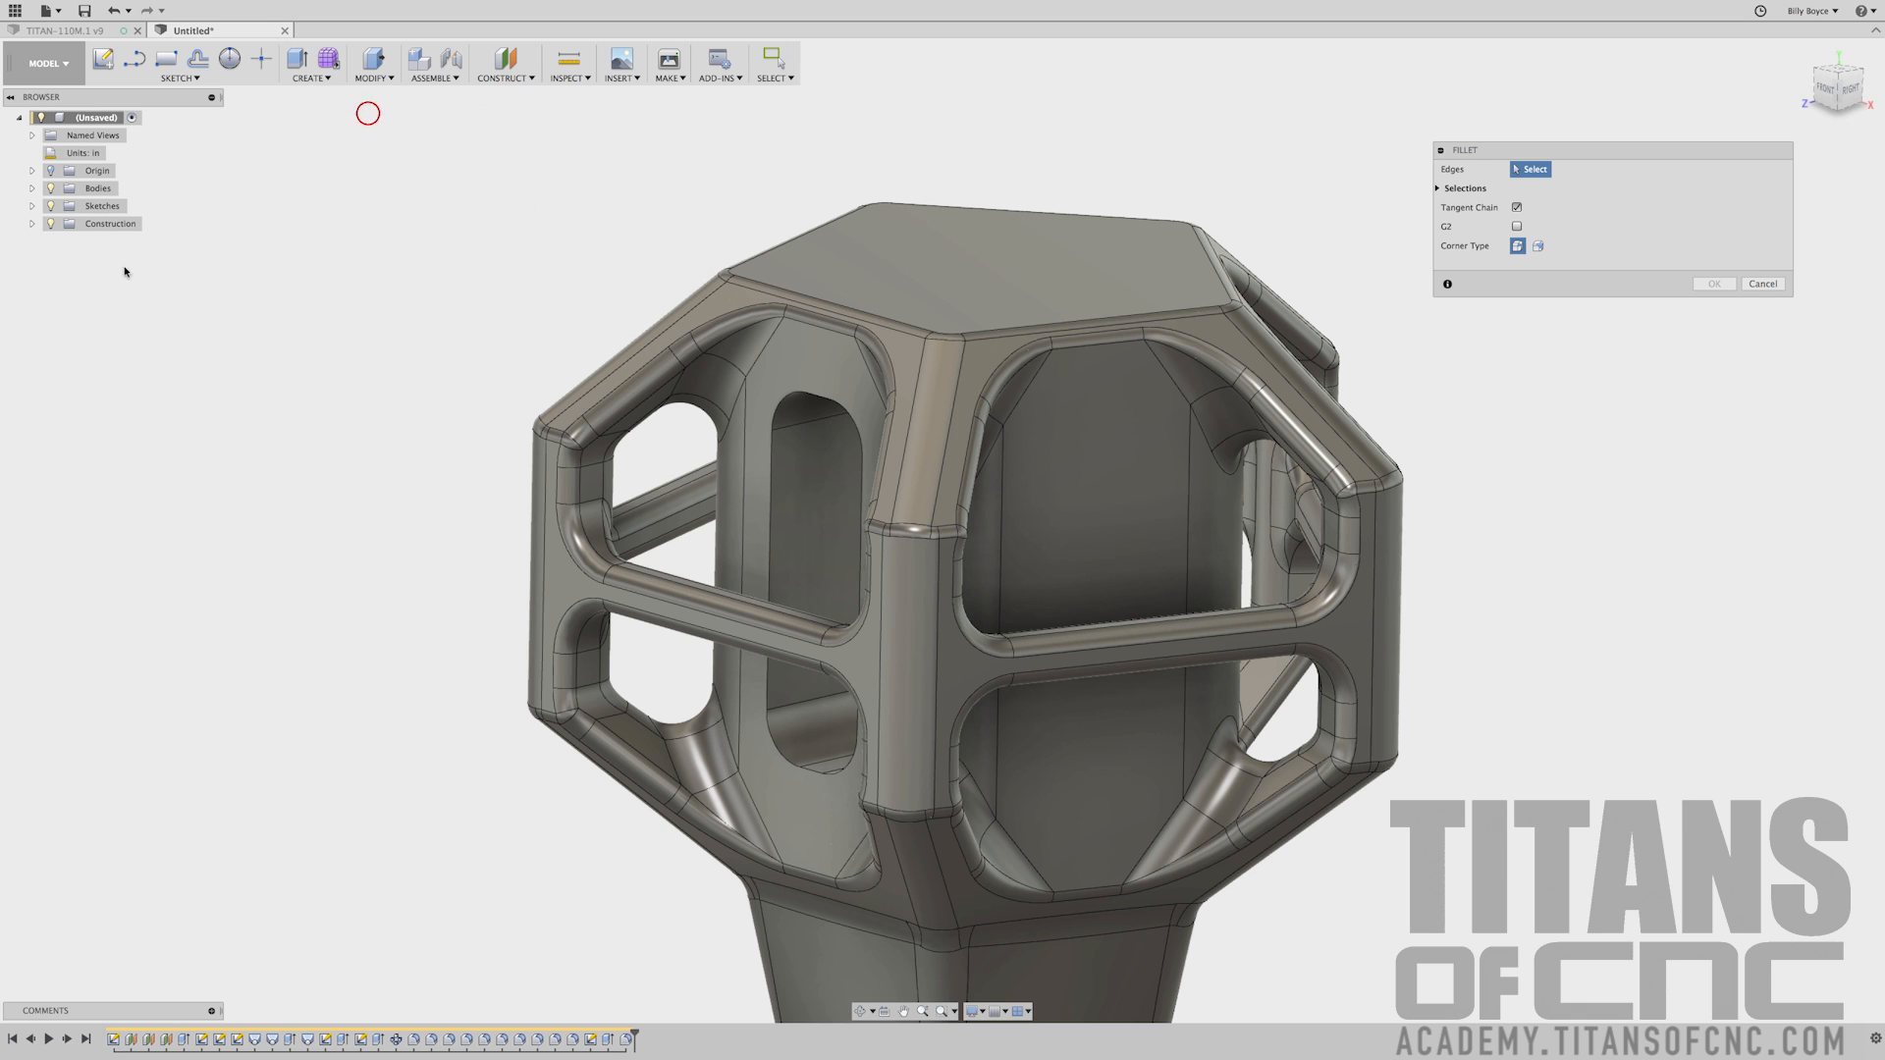
pyautogui.click(768, 494)
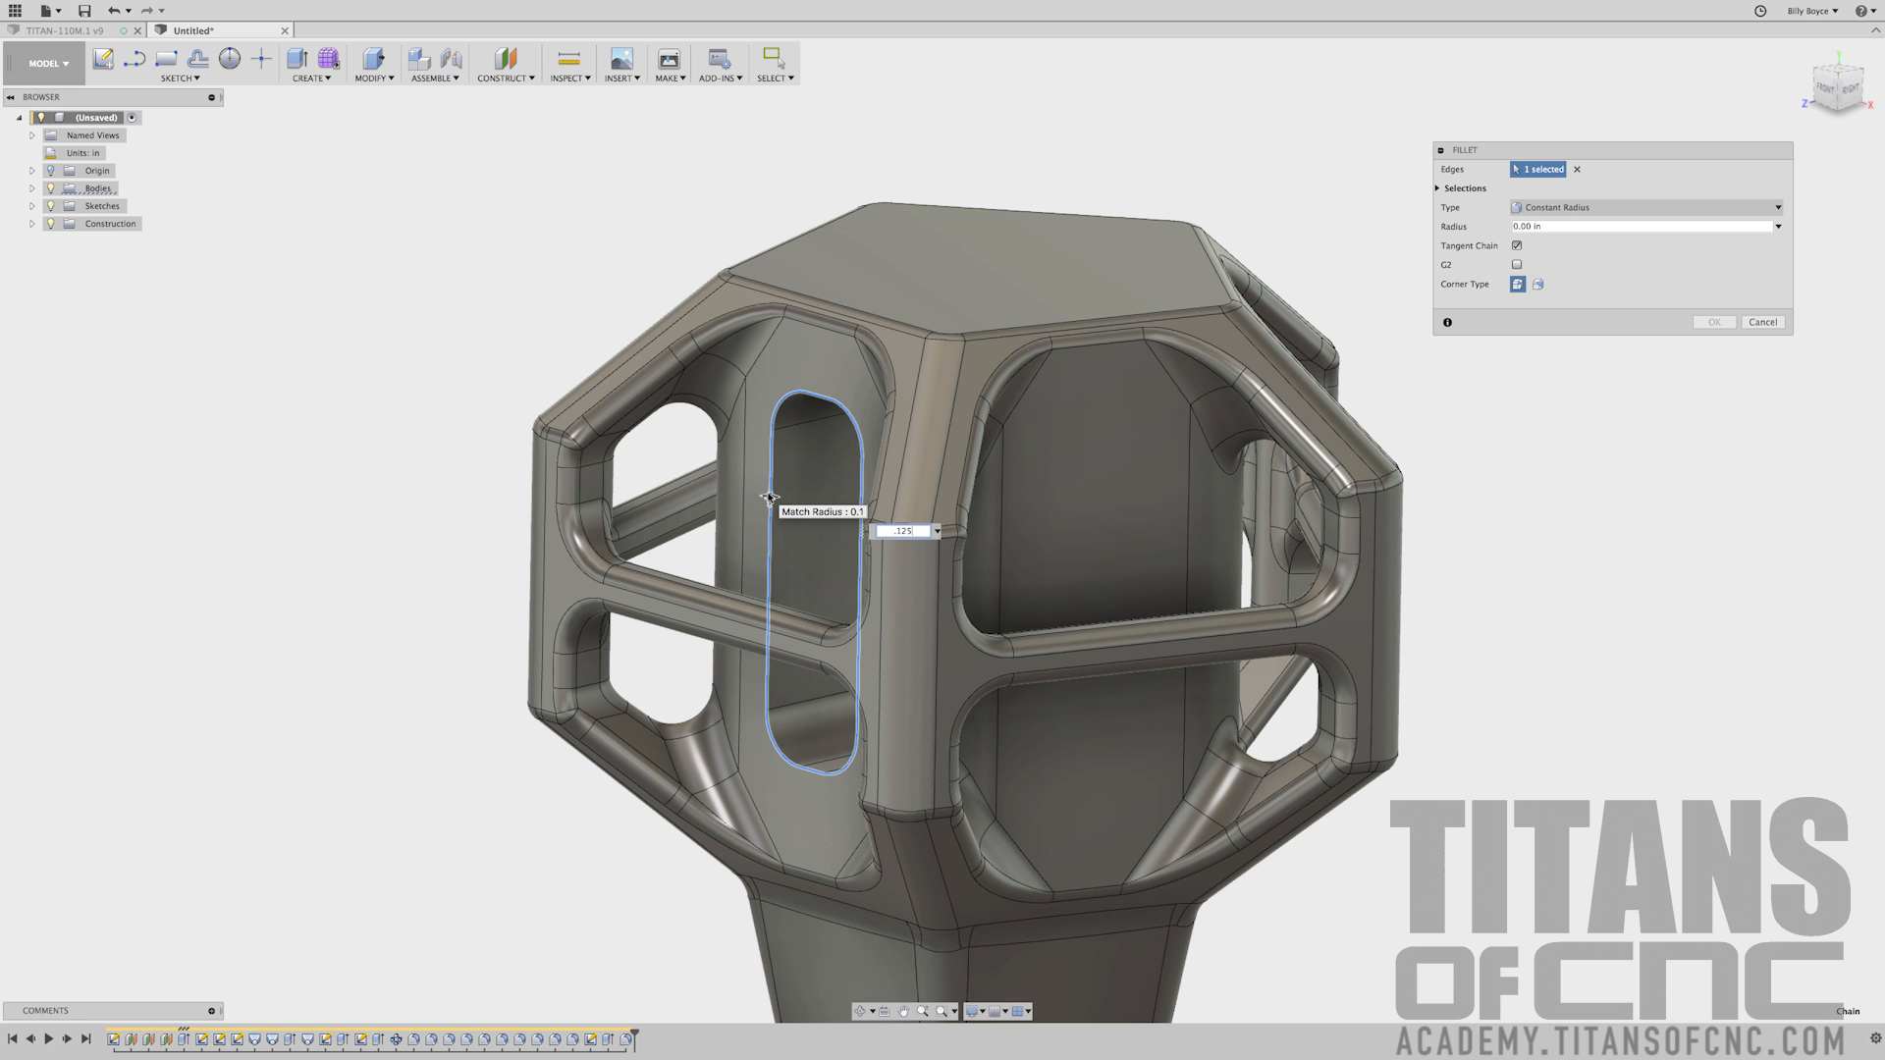
pyautogui.press('Return')
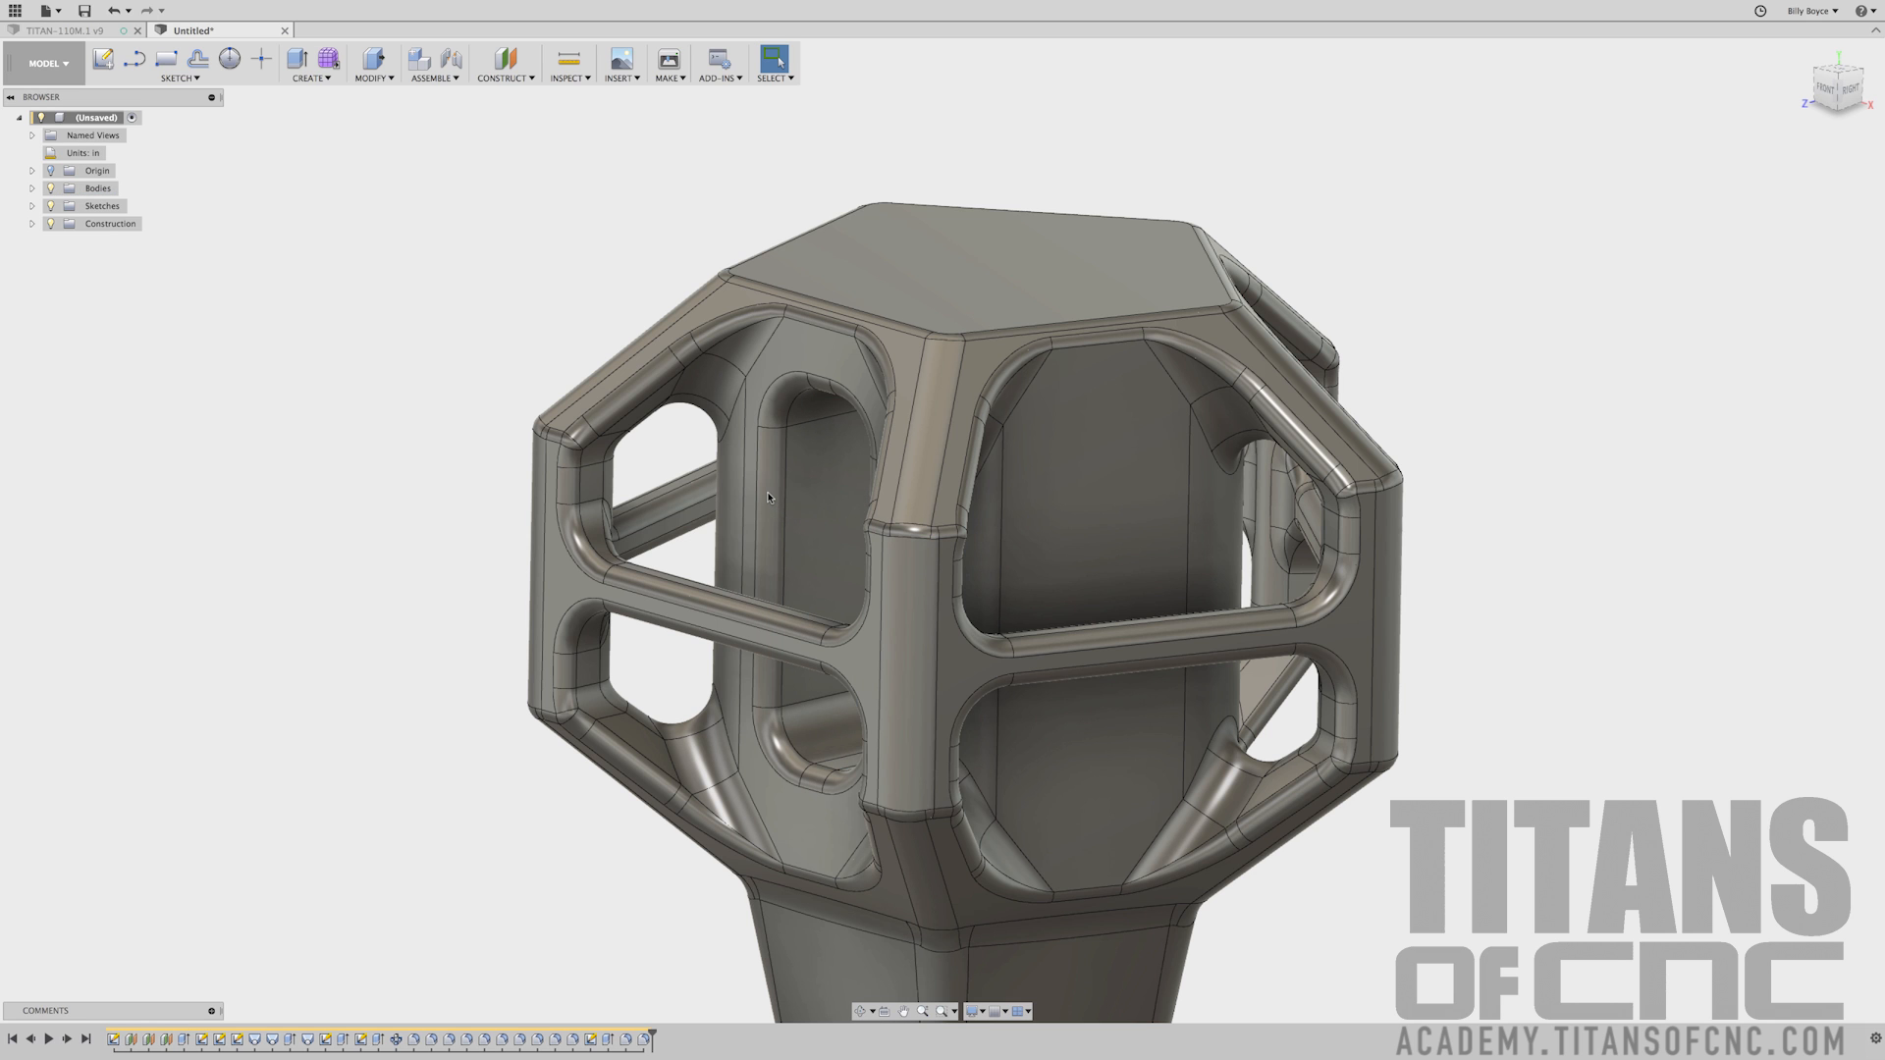
# Try to circular-pattern the pocket's cut and fillet features around the base's circular edge with a quantity of 5
pyautogui.scroll(-3, 453, 266)
pyautogui.moveTo(413, 396)
pyautogui.keyDown('shift'); pyautogui.mouseDown(button='middle')
pyautogui.moveTo(490, 393)
pyautogui.moveTo(413, 395)
pyautogui.moveTo(442, 379)
pyautogui.mouseUp(button='middle'); pyautogui.keyUp('shift')
pyautogui.click(306, 79)
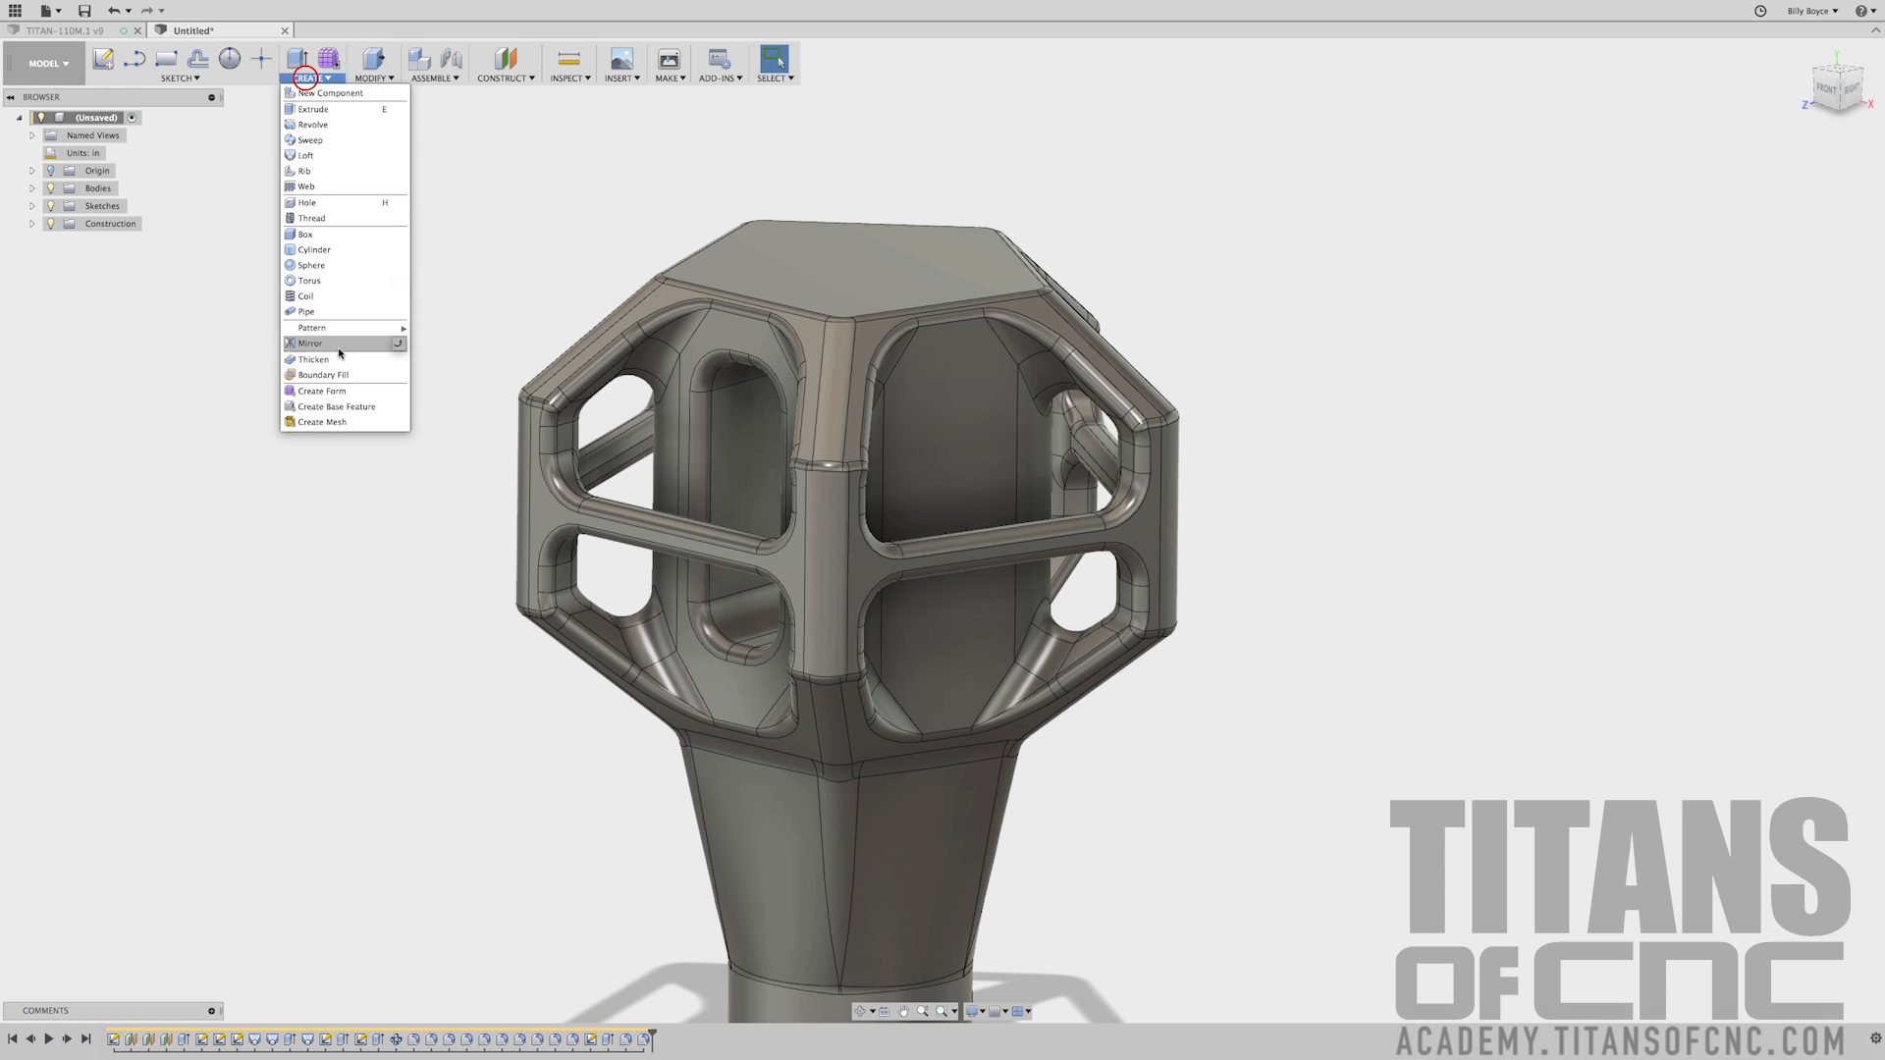
pyautogui.moveTo(314, 331)
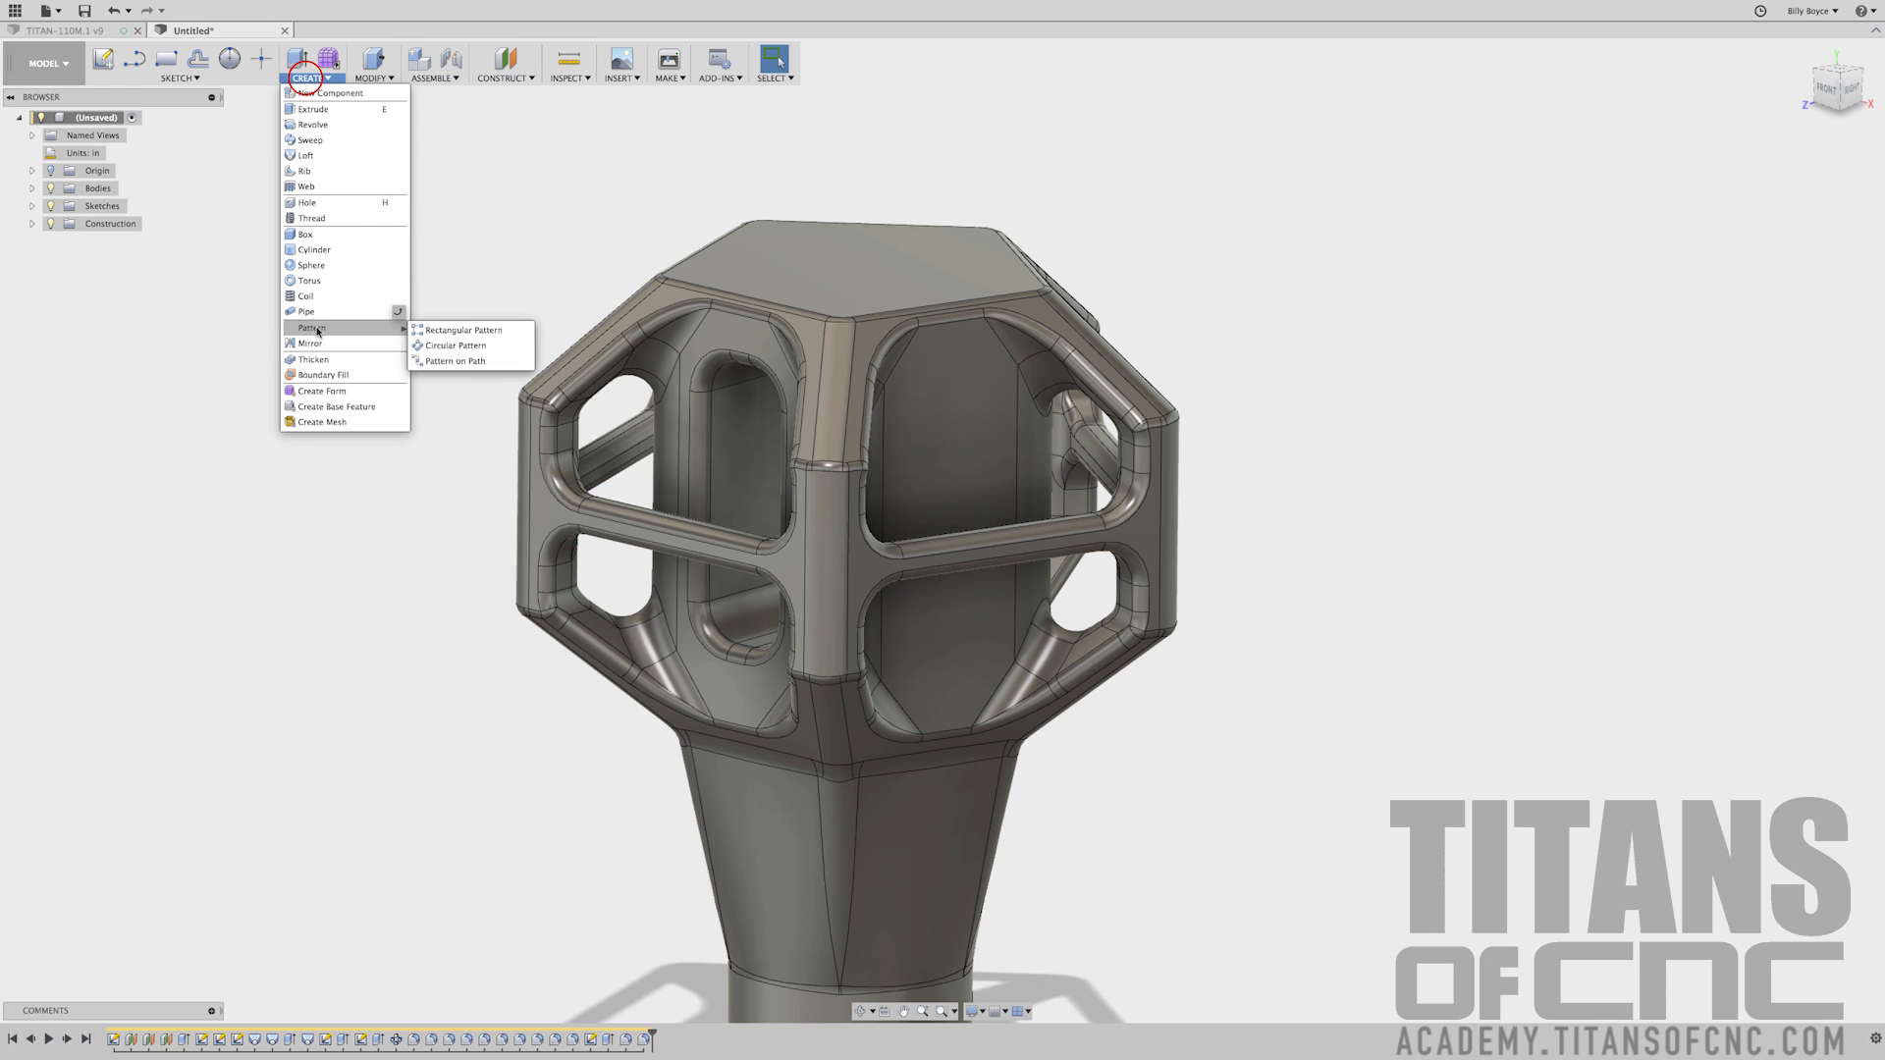
pyautogui.click(457, 345)
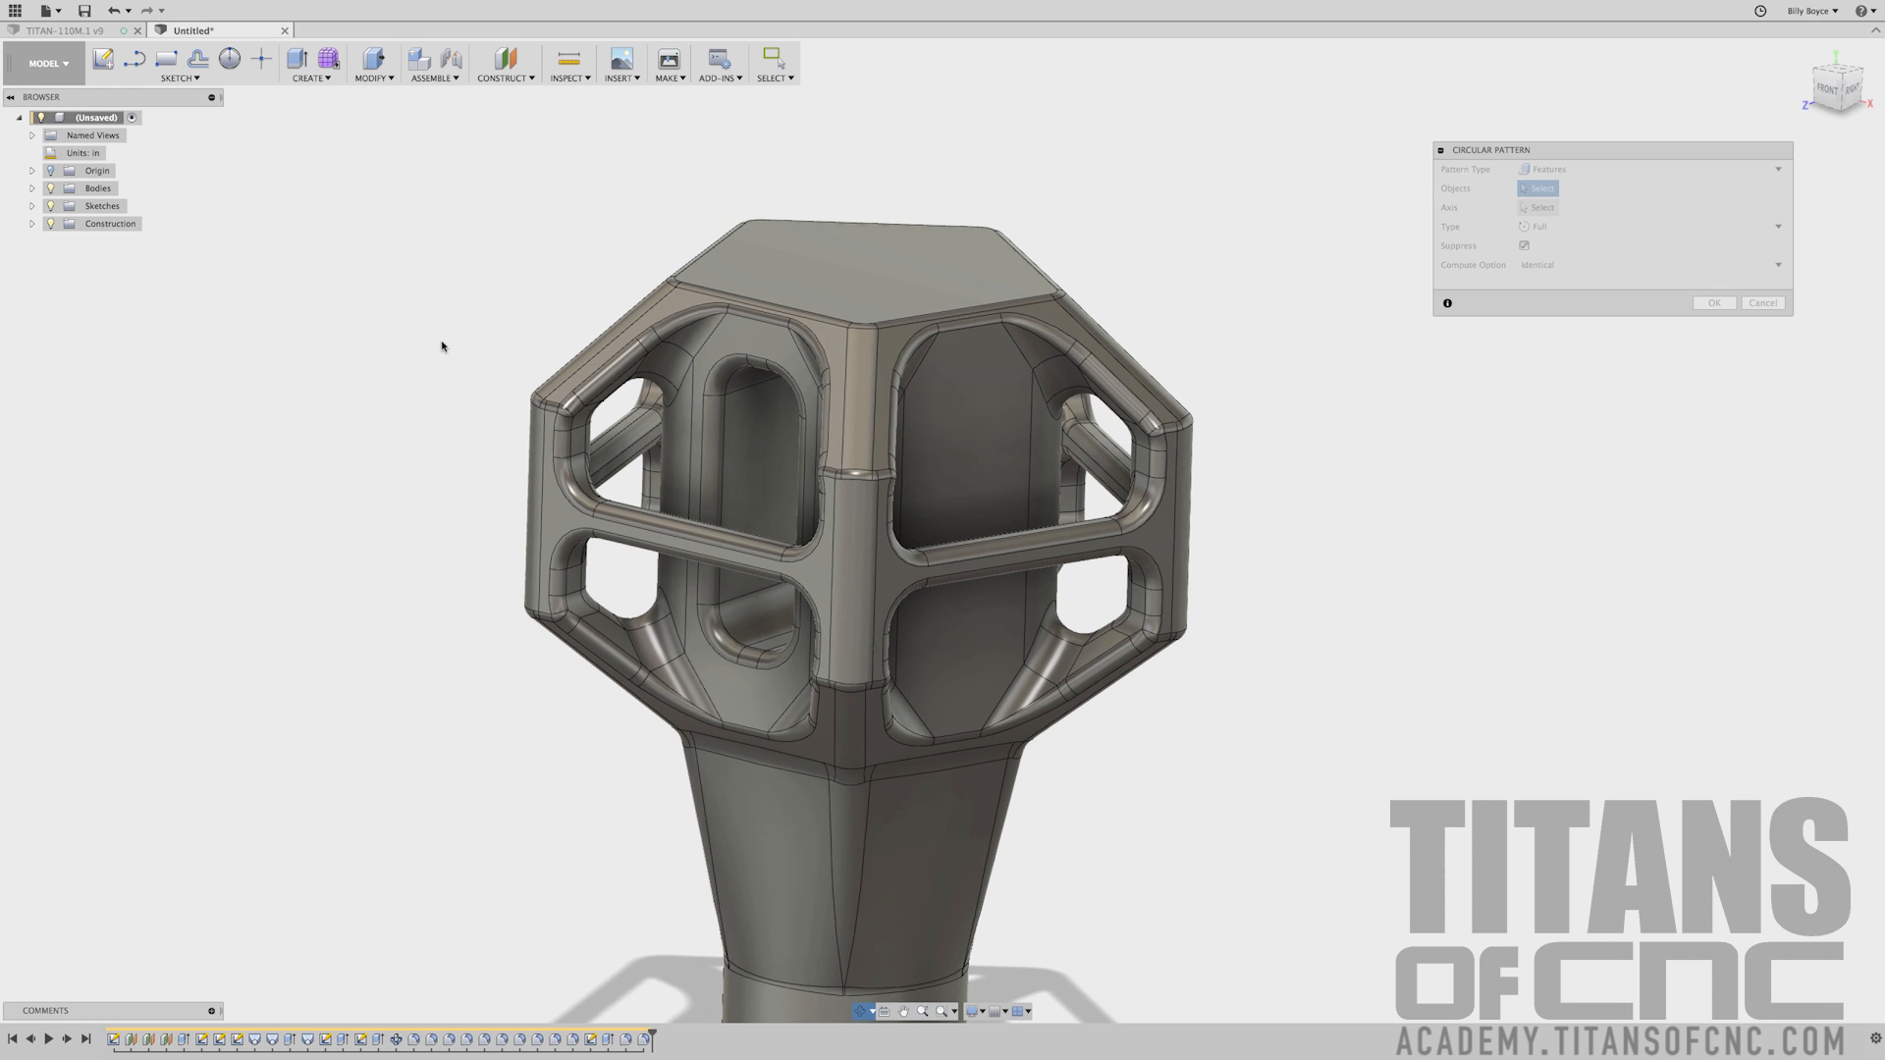
pyautogui.scroll(-3, 1316, 293)
pyautogui.scroll(3, 1441, 553)
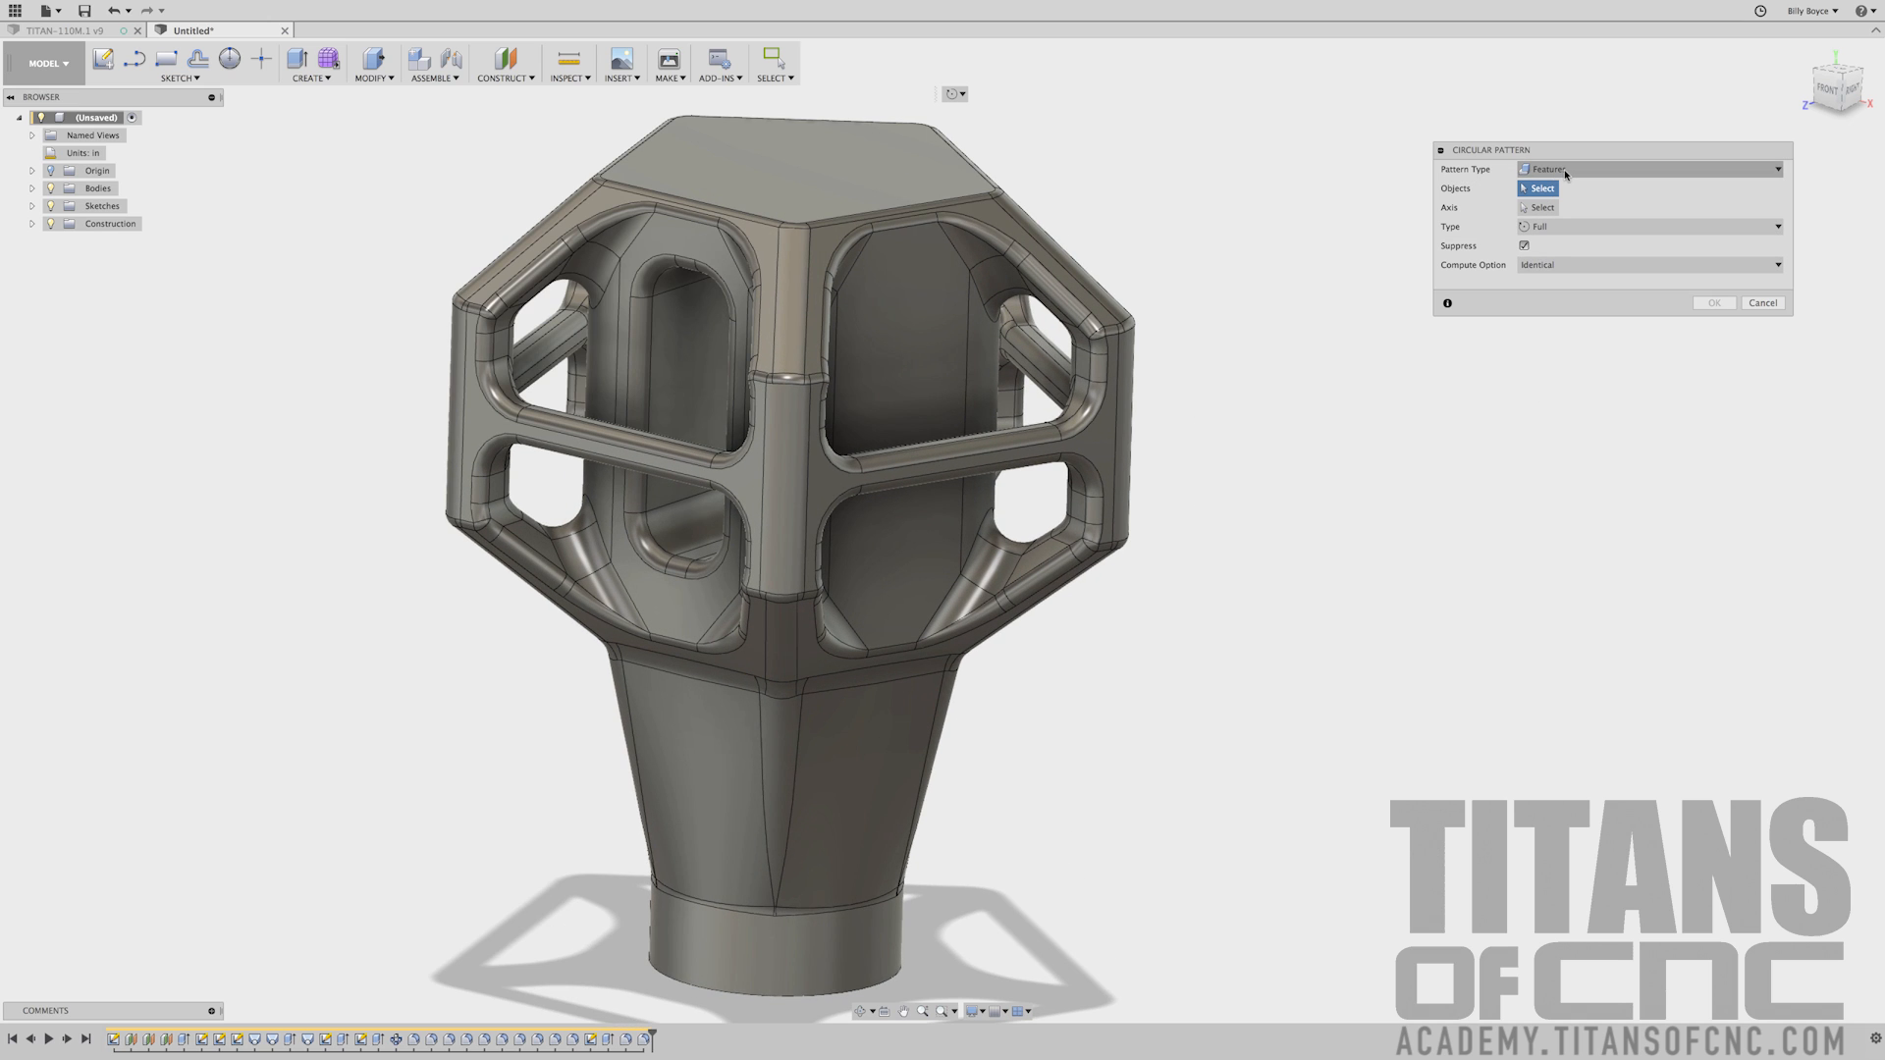
pyautogui.click(607, 1042)
pyautogui.click(625, 1041)
pyautogui.click(643, 1039)
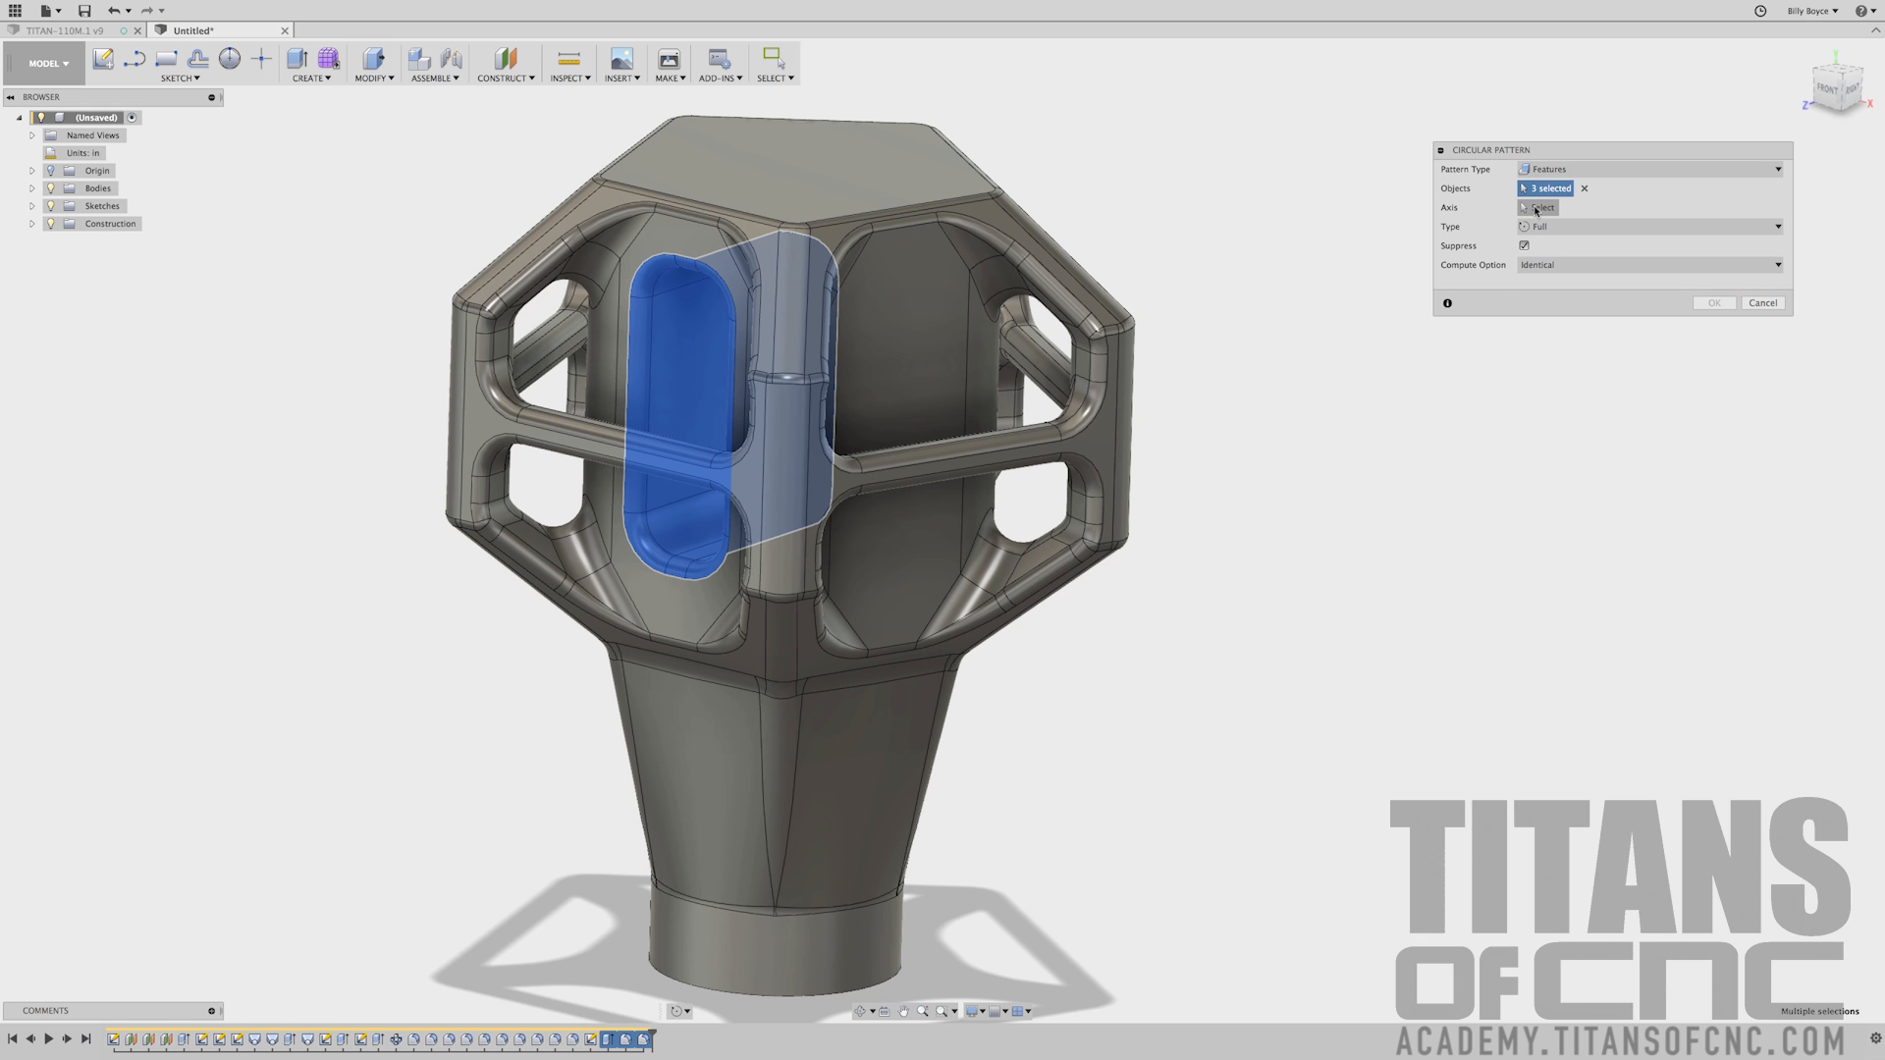
pyautogui.click(1539, 208)
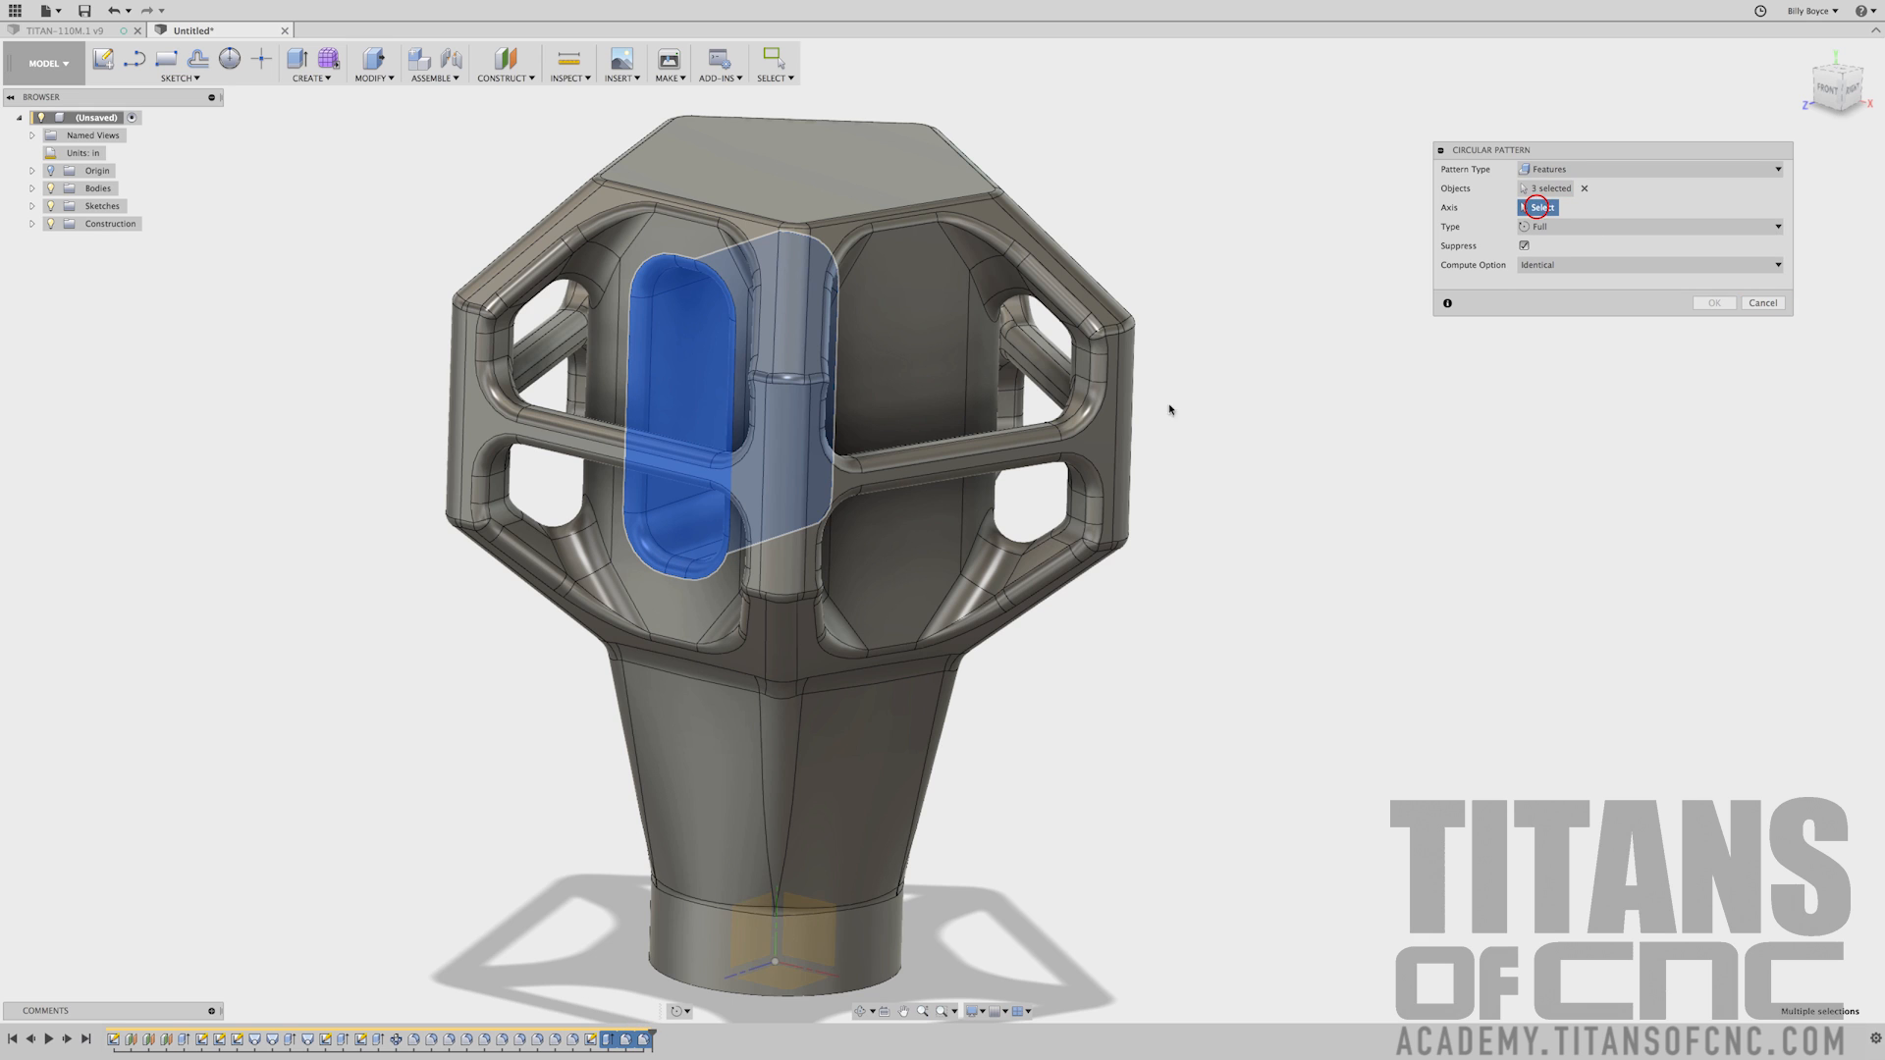
pyautogui.click(879, 987)
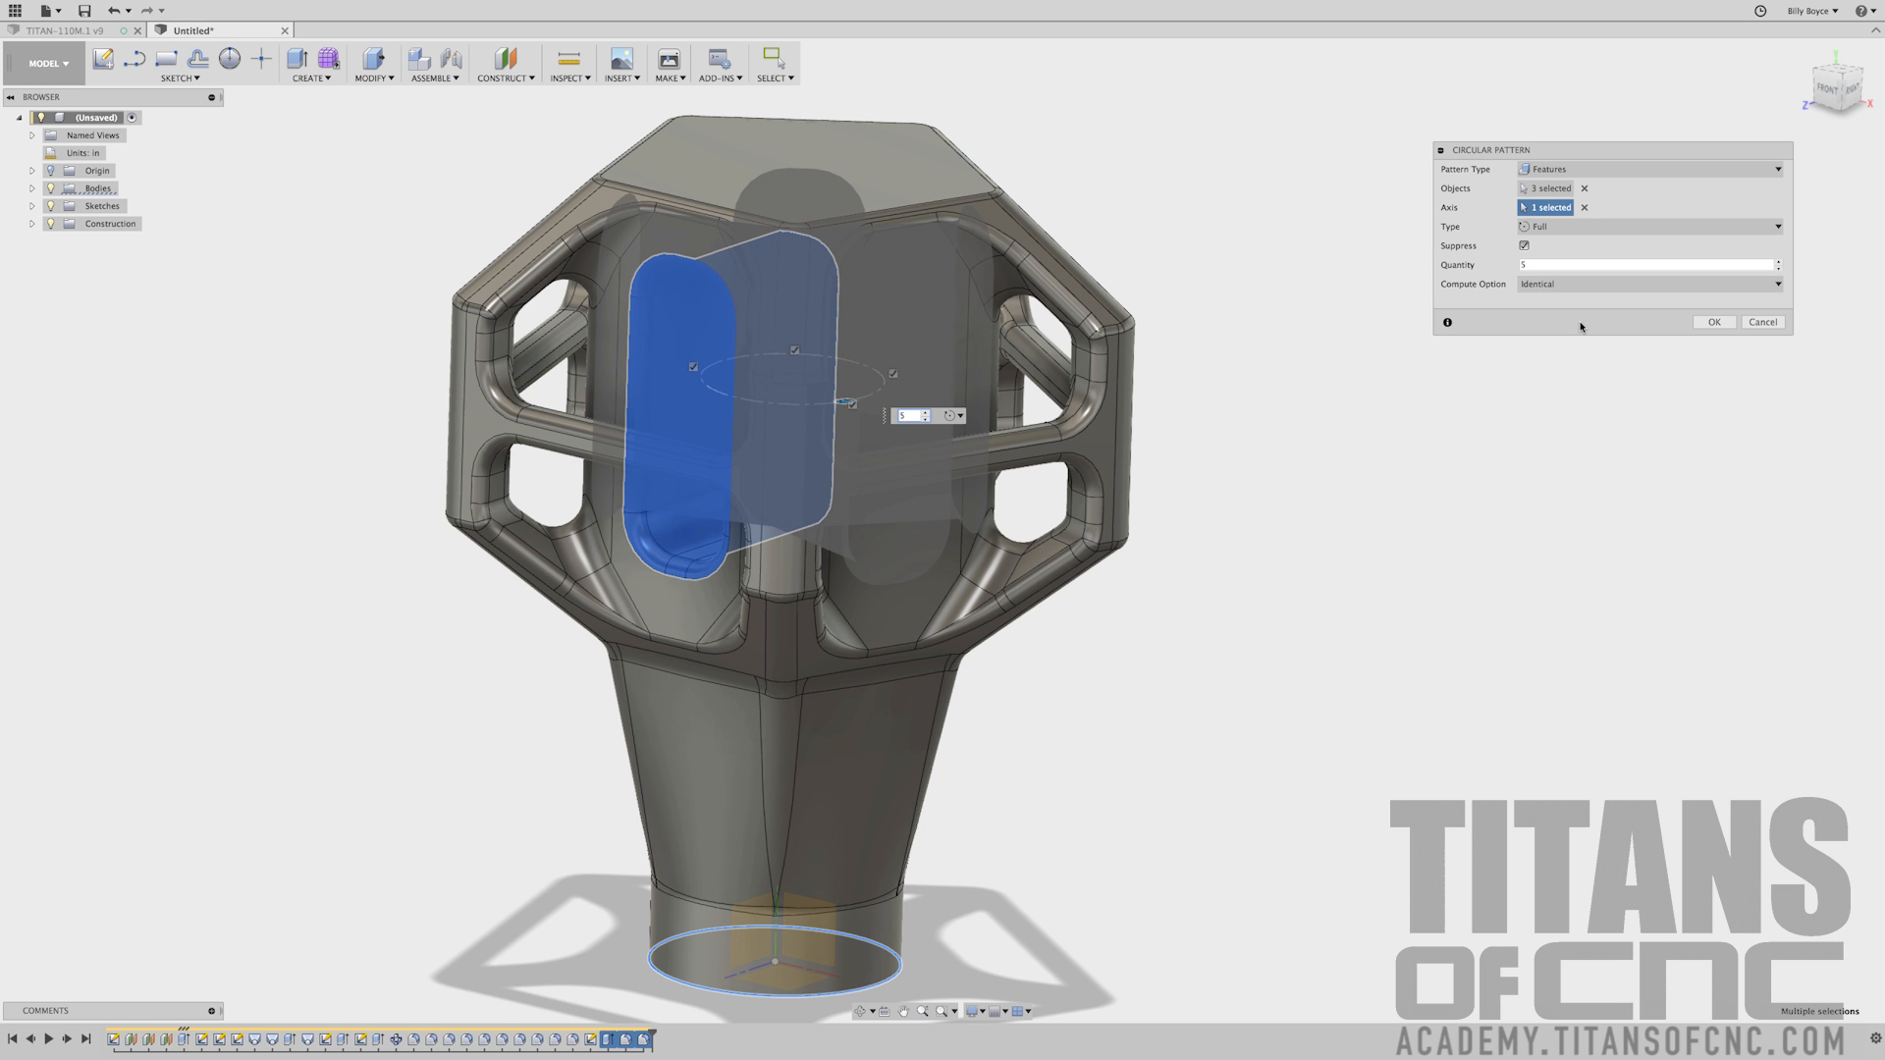
pyautogui.click(1715, 322)
pyautogui.moveTo(1518, 458)
pyautogui.keyDown('shift'); pyautogui.mouseDown(button='middle')
pyautogui.moveTo(1380, 467)
pyautogui.moveTo(1498, 458)
pyautogui.moveTo(1489, 482)
pyautogui.mouseUp(button='middle'); pyautogui.keyUp('shift')
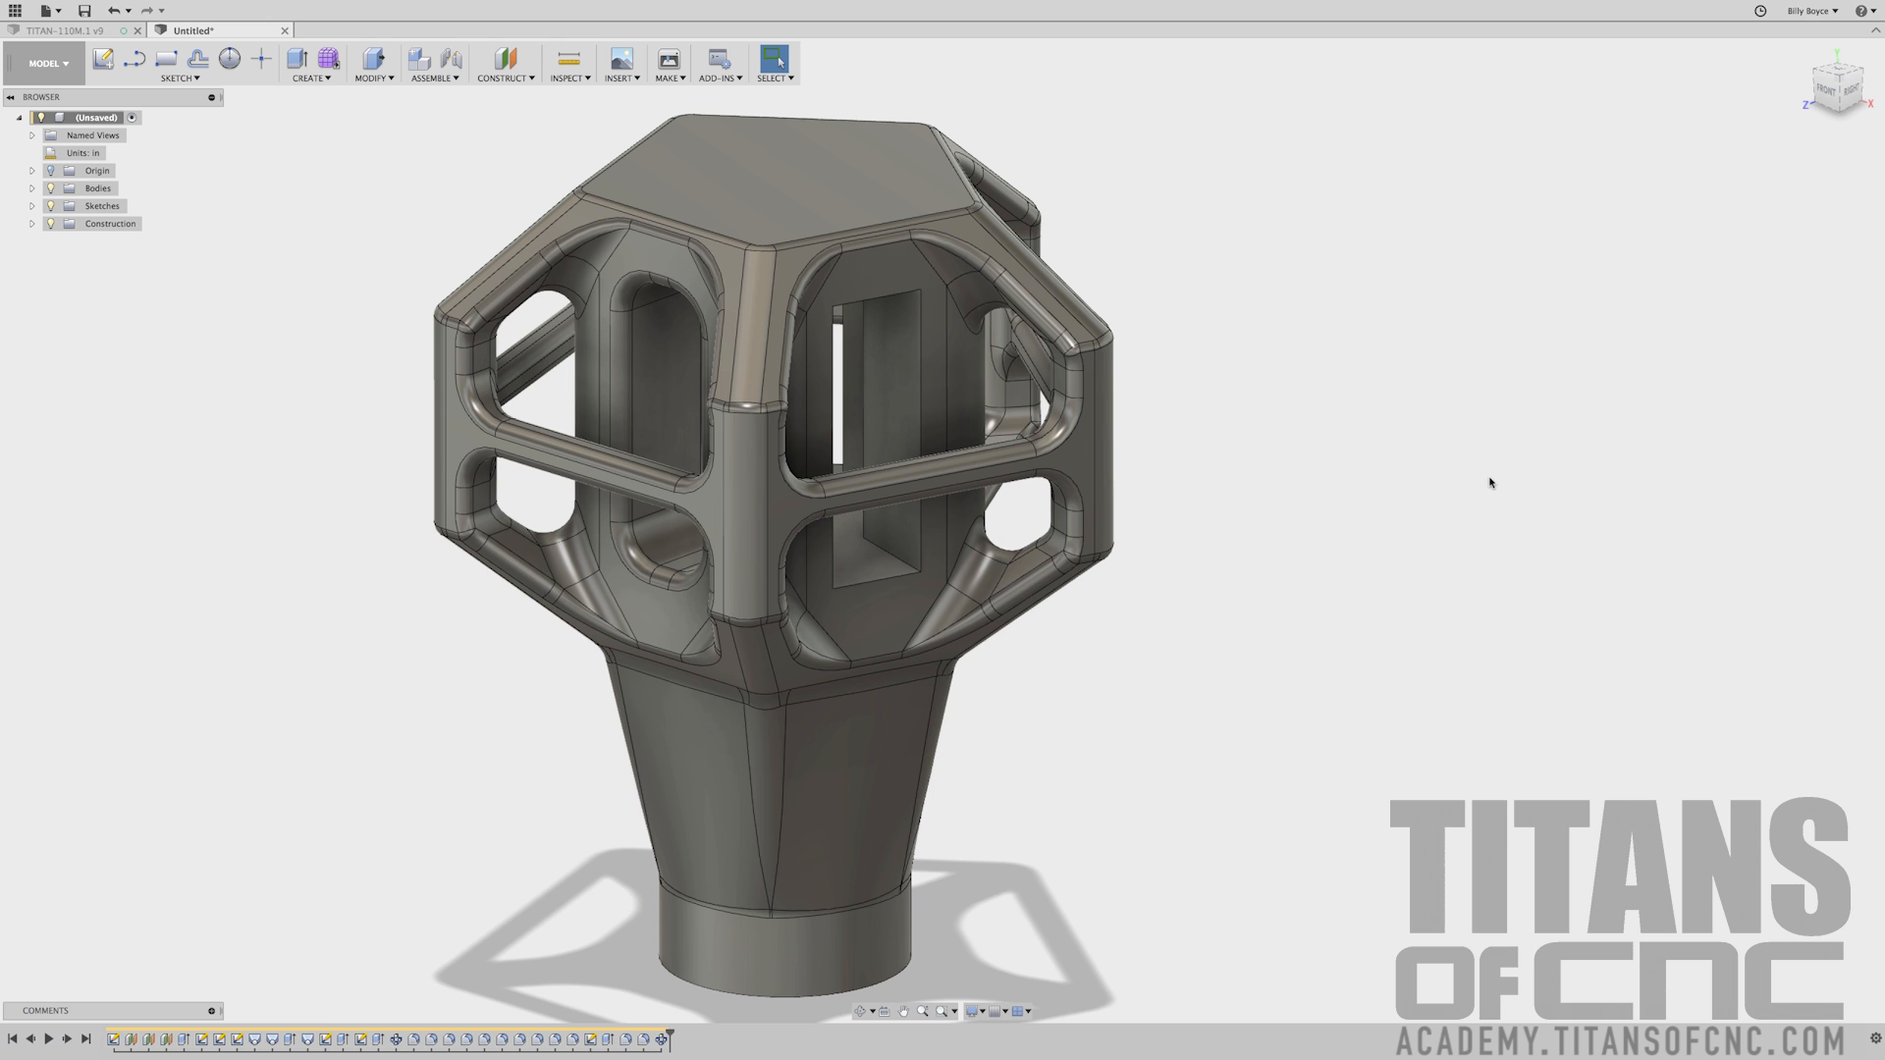
pyautogui.hotkey('ctrl', 'z')
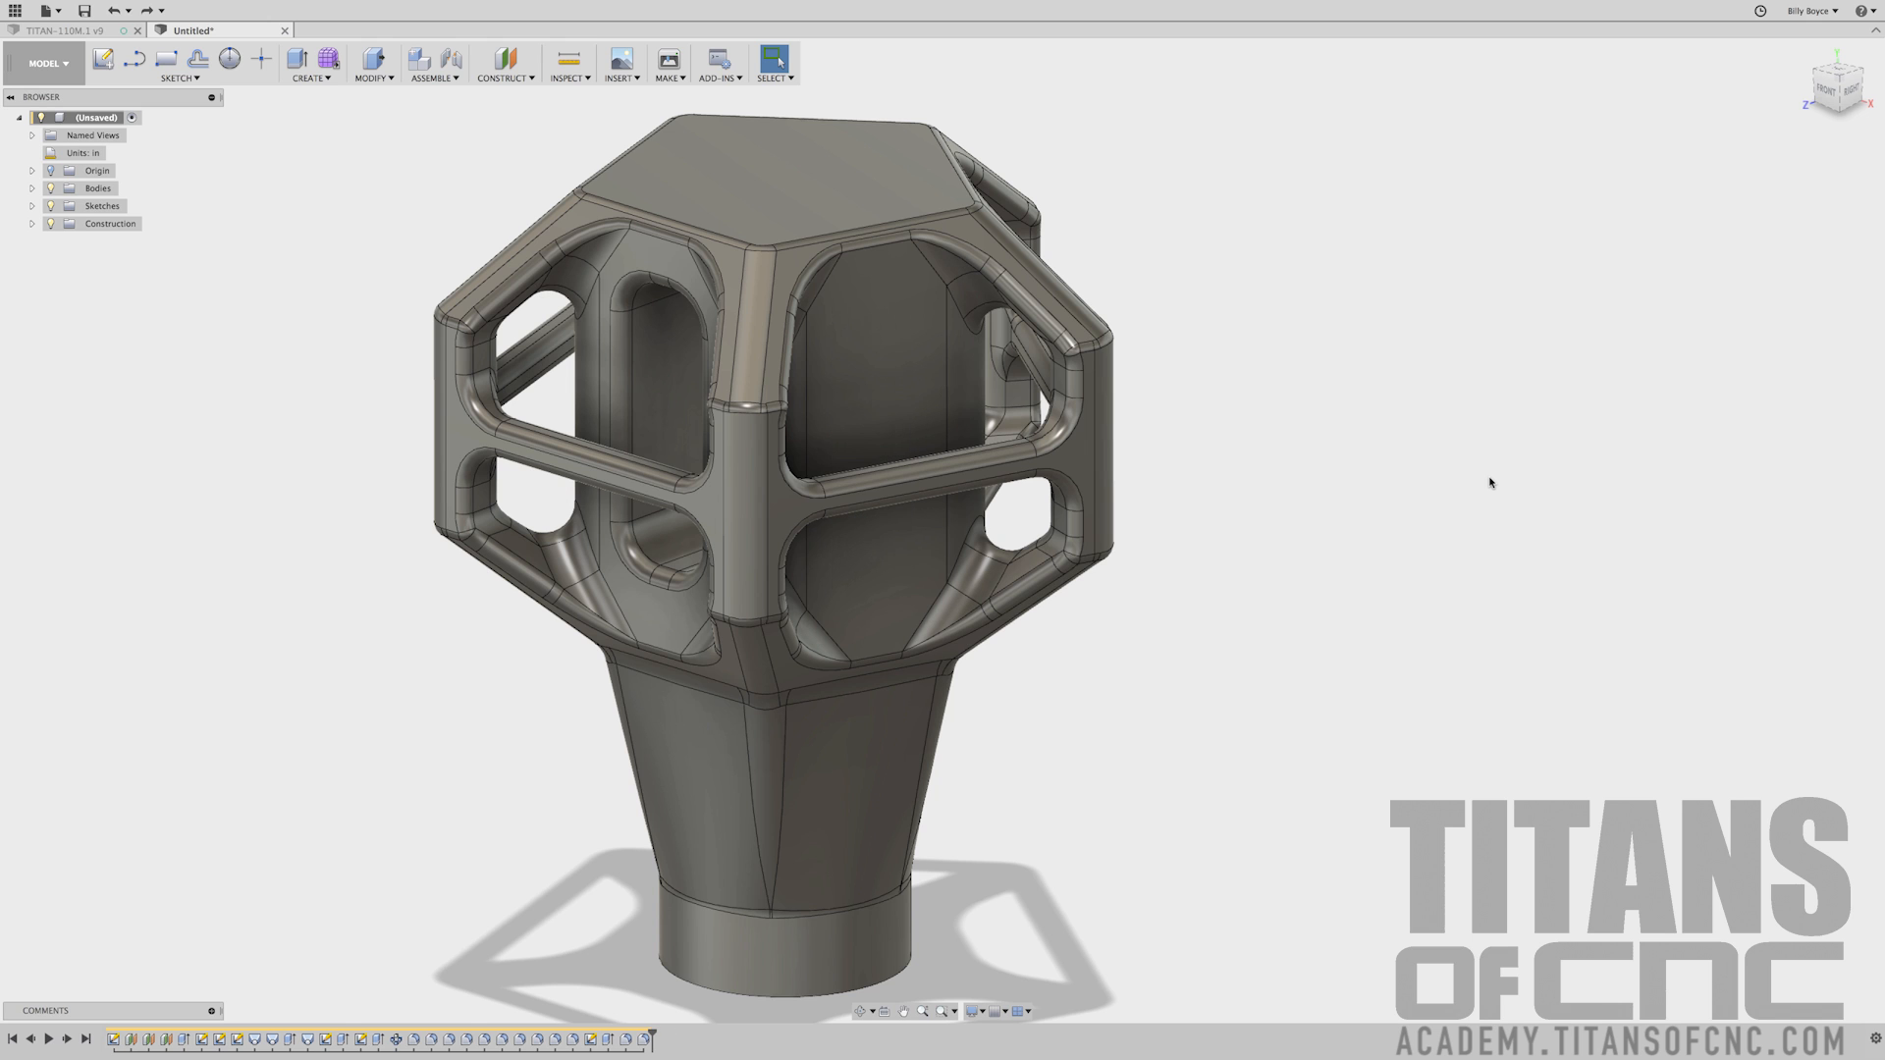
# Start a circular pattern of type Faces and select all the fillet faces around the pocket's rim
pyautogui.scroll(-2, 1334, 451)
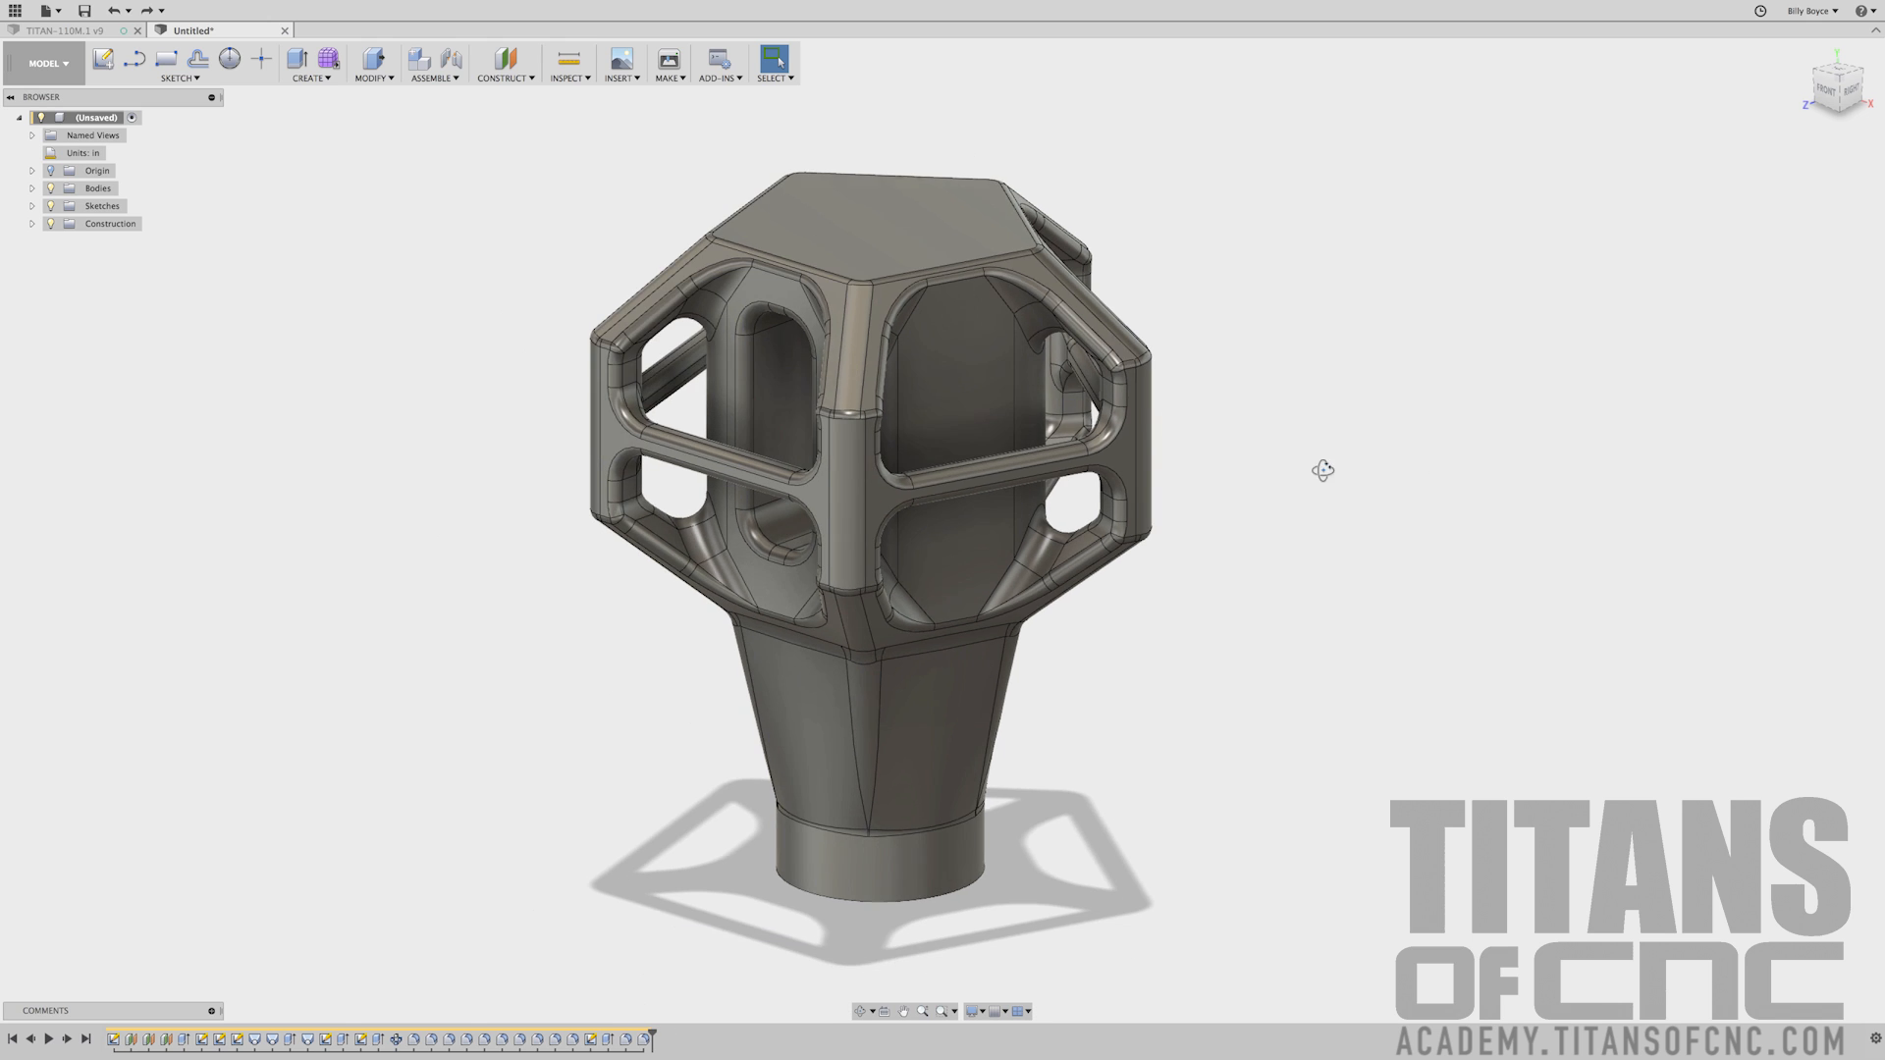
pyautogui.keyDown('shift'); pyautogui.moveTo(1325, 471); pyautogui.dragTo(1340, 476, button='middle'); pyautogui.keyUp('shift')
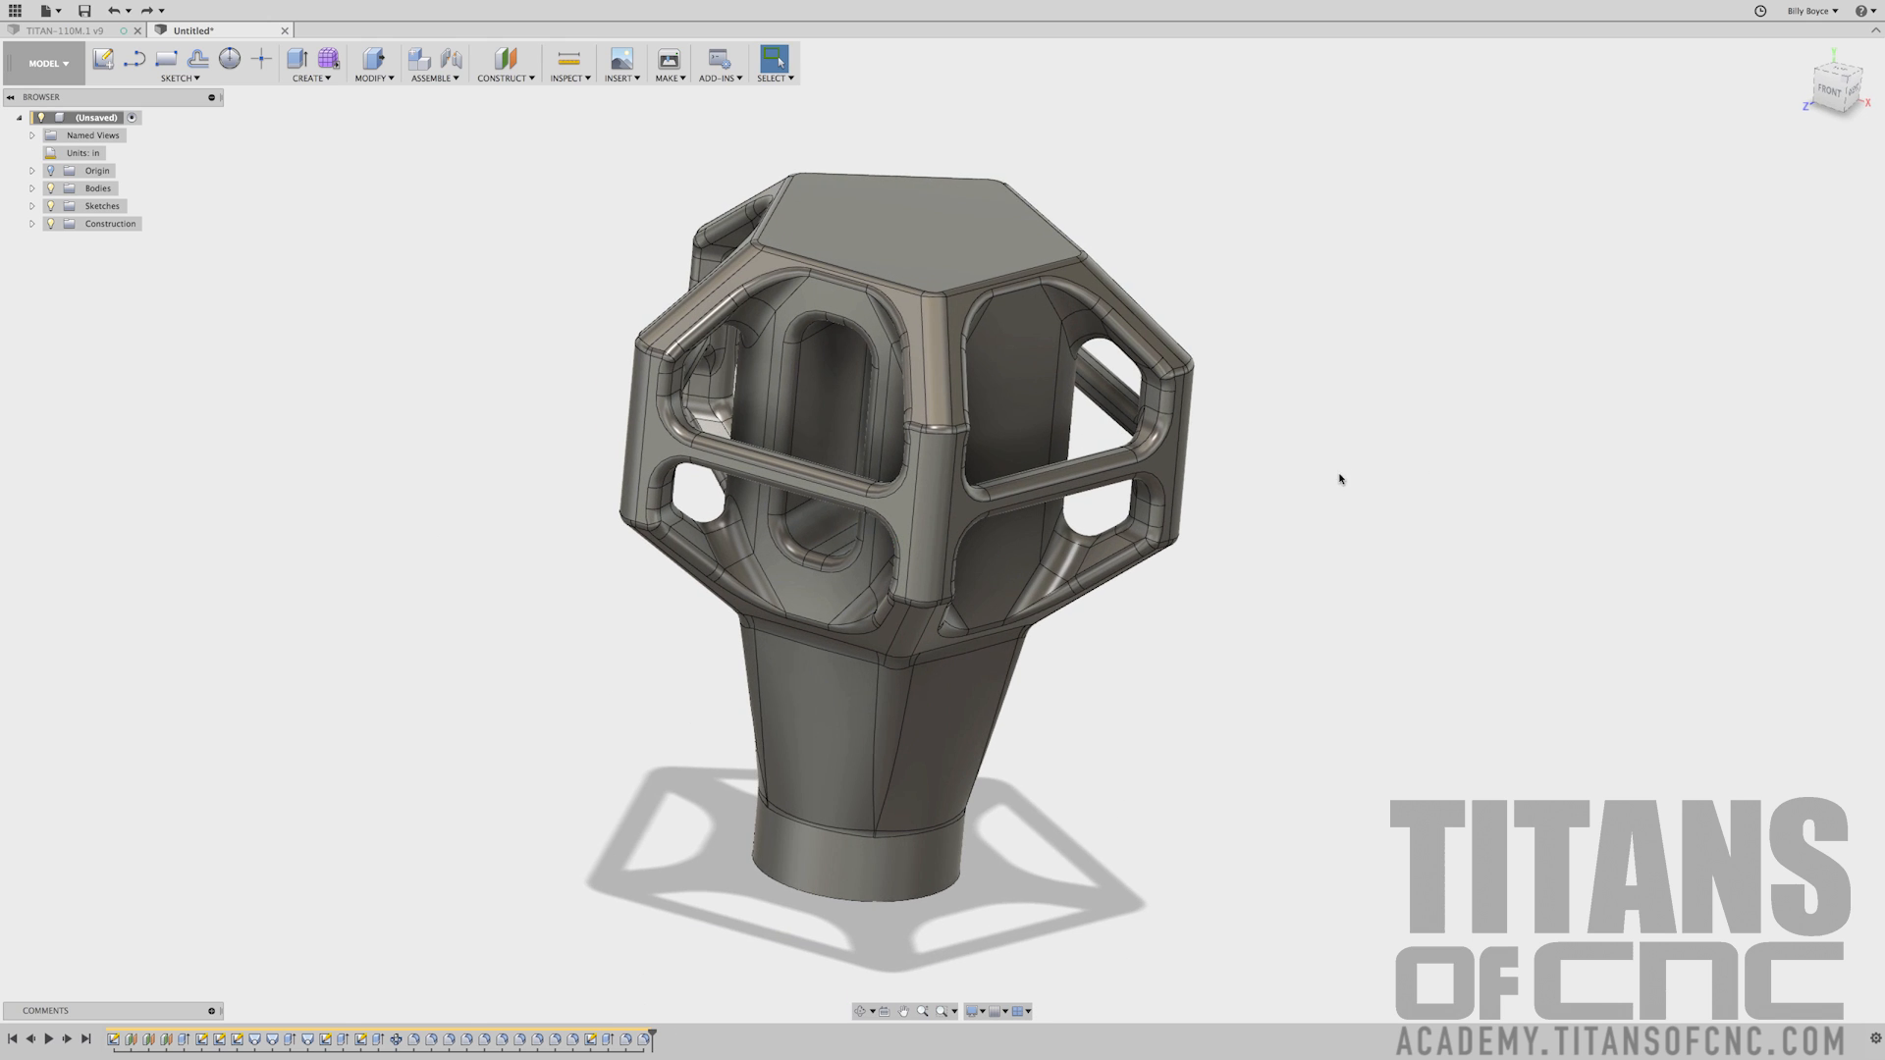
pyautogui.click(322, 78)
pyautogui.moveTo(343, 328)
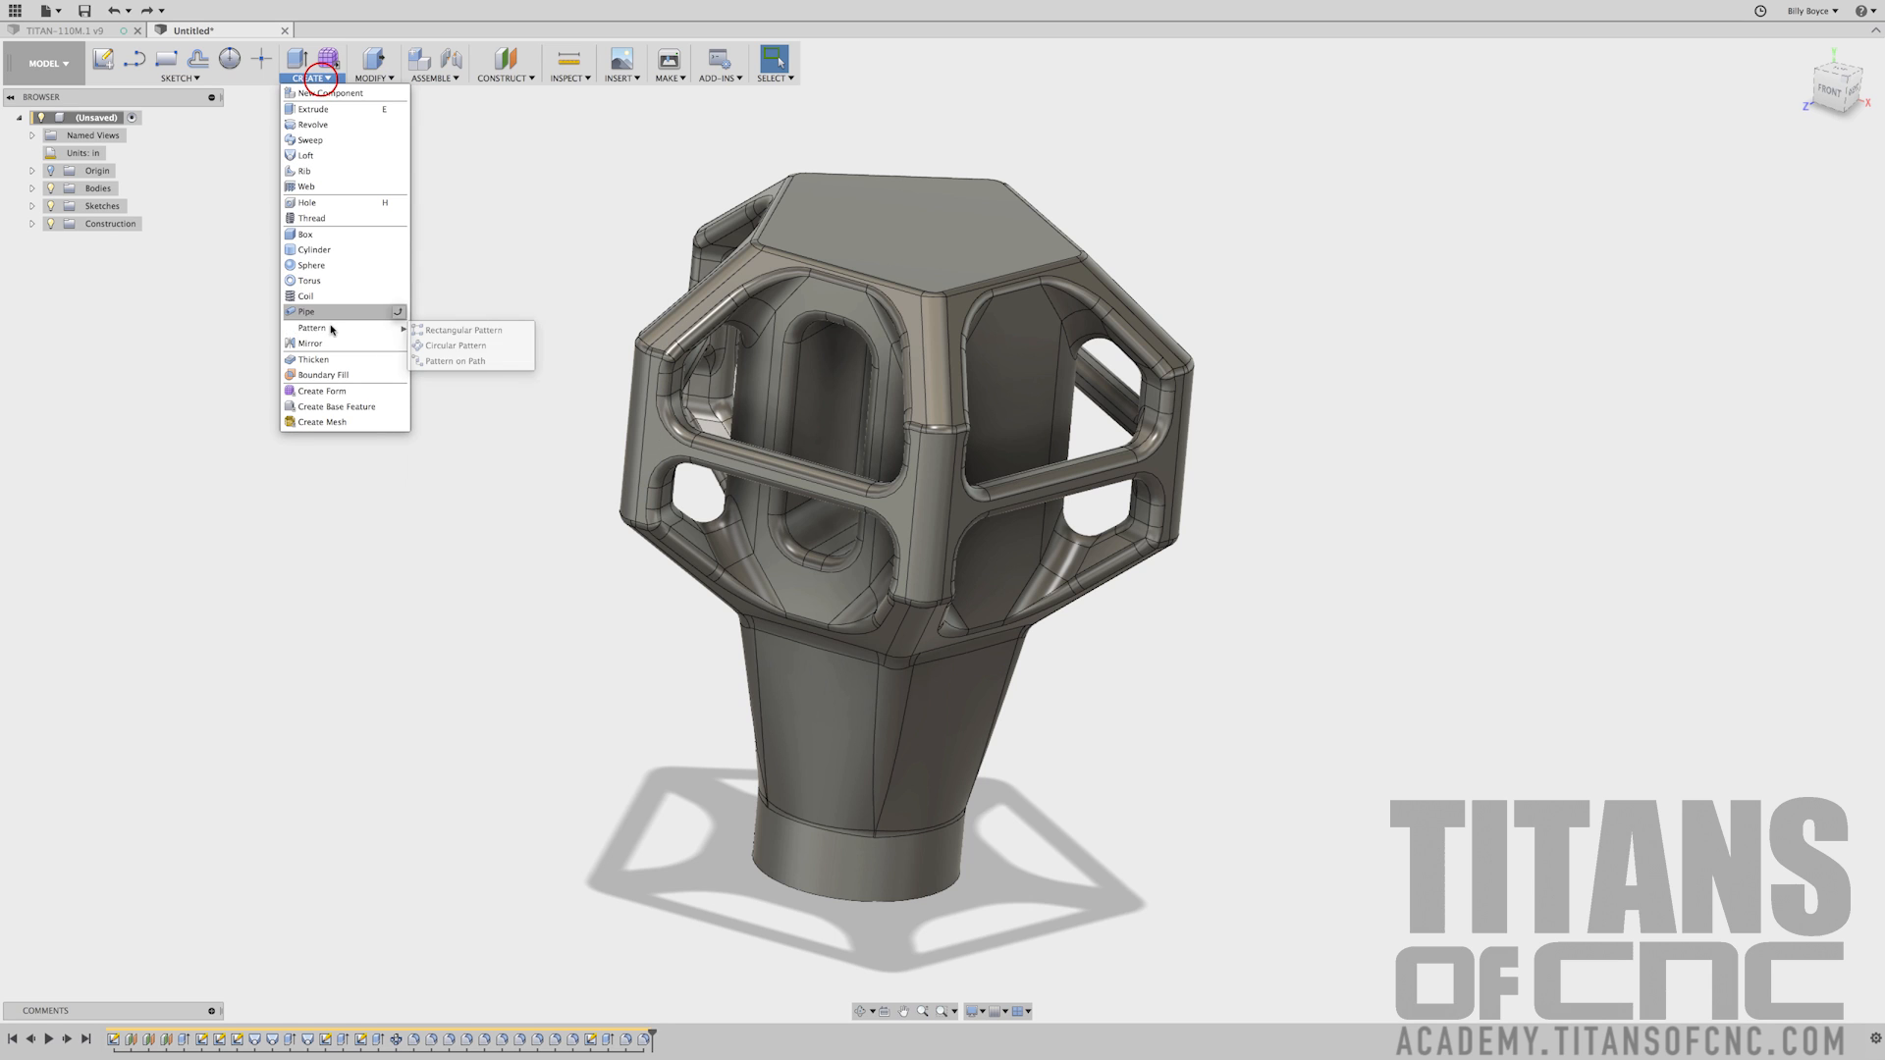
pyautogui.click(457, 348)
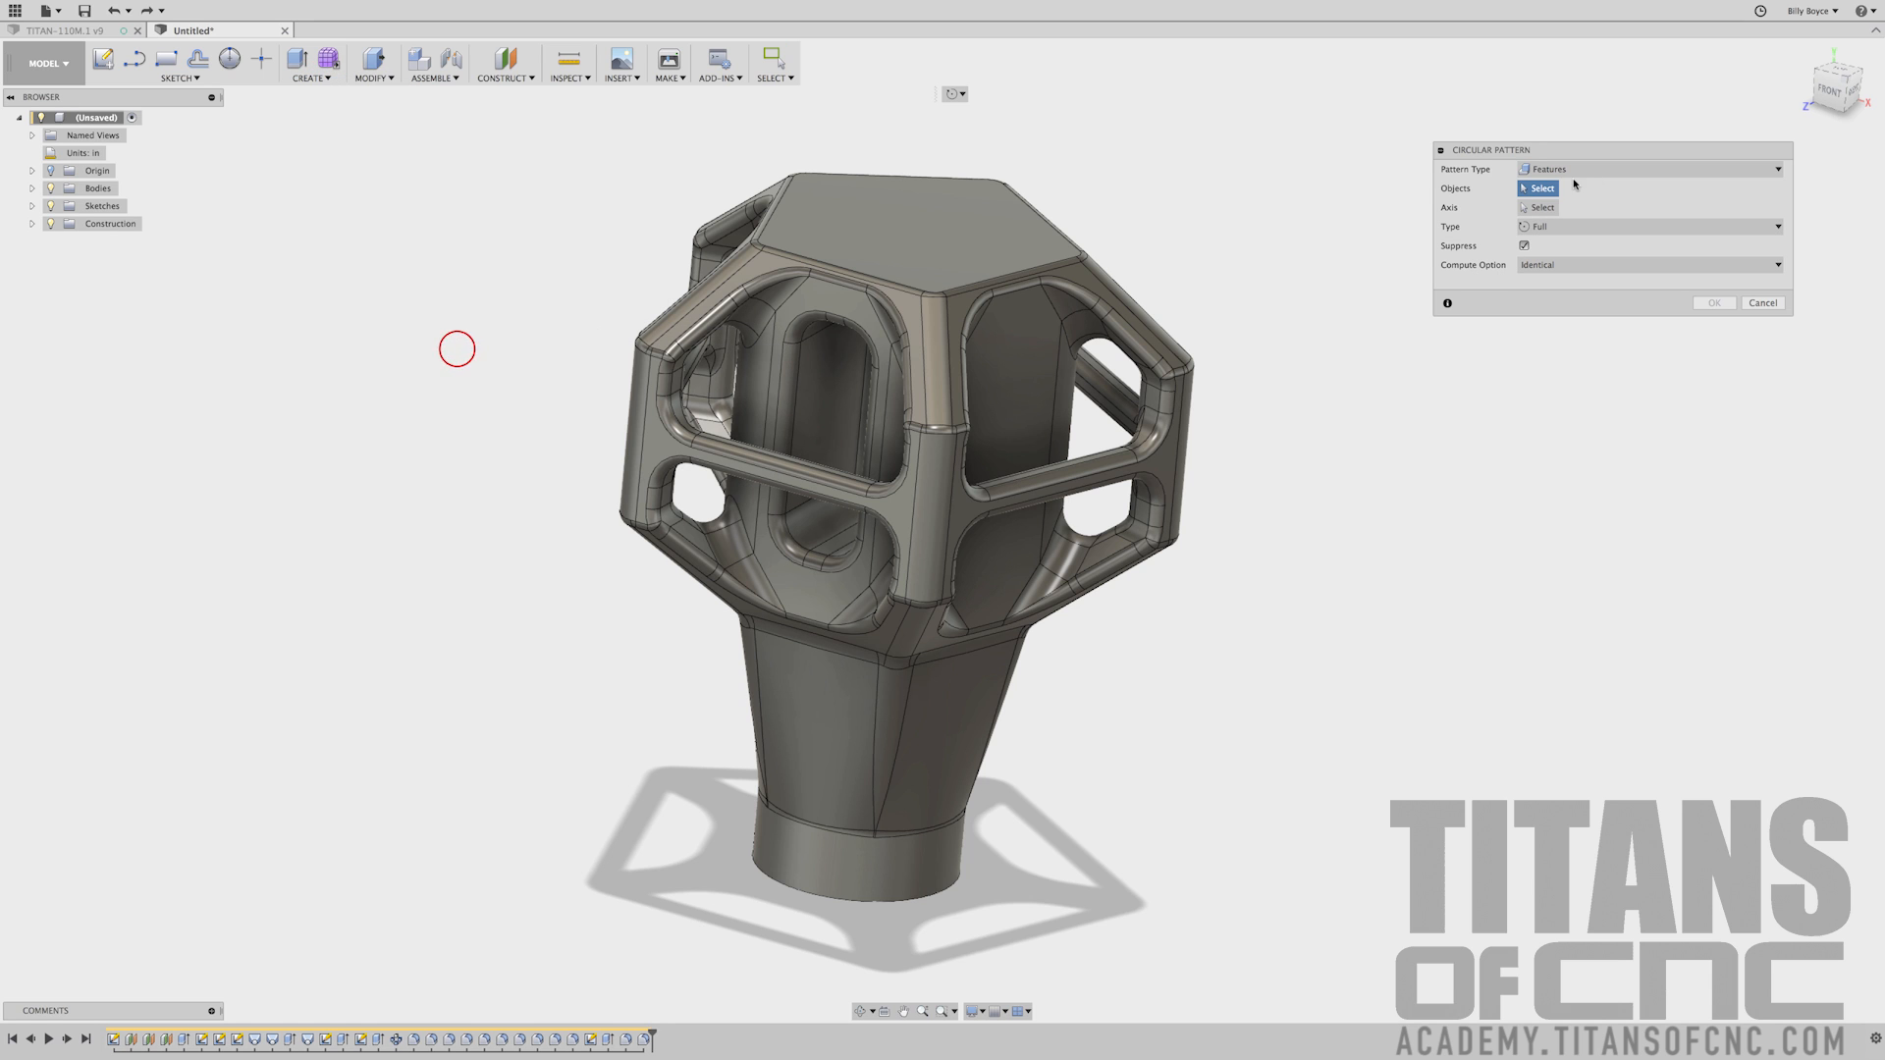
pyautogui.click(1567, 168)
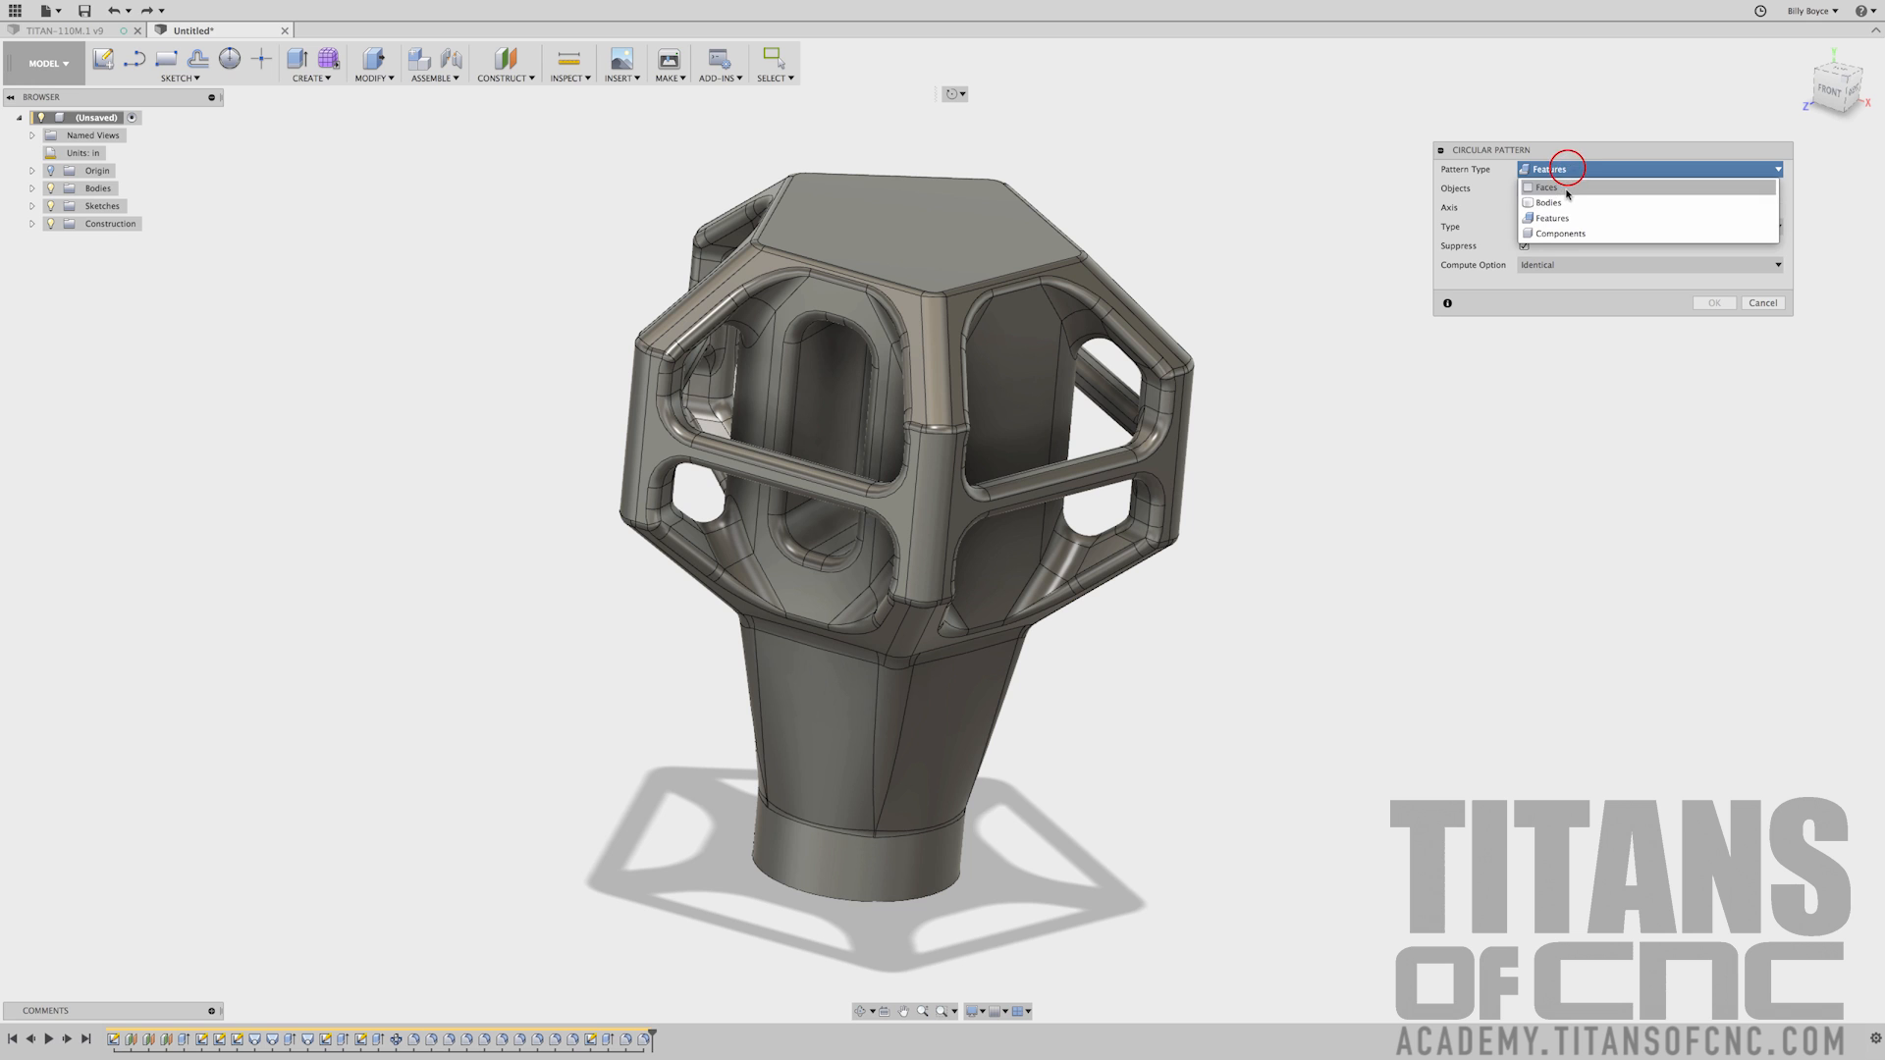
pyautogui.click(1569, 194)
pyautogui.scroll(5, 823, 296)
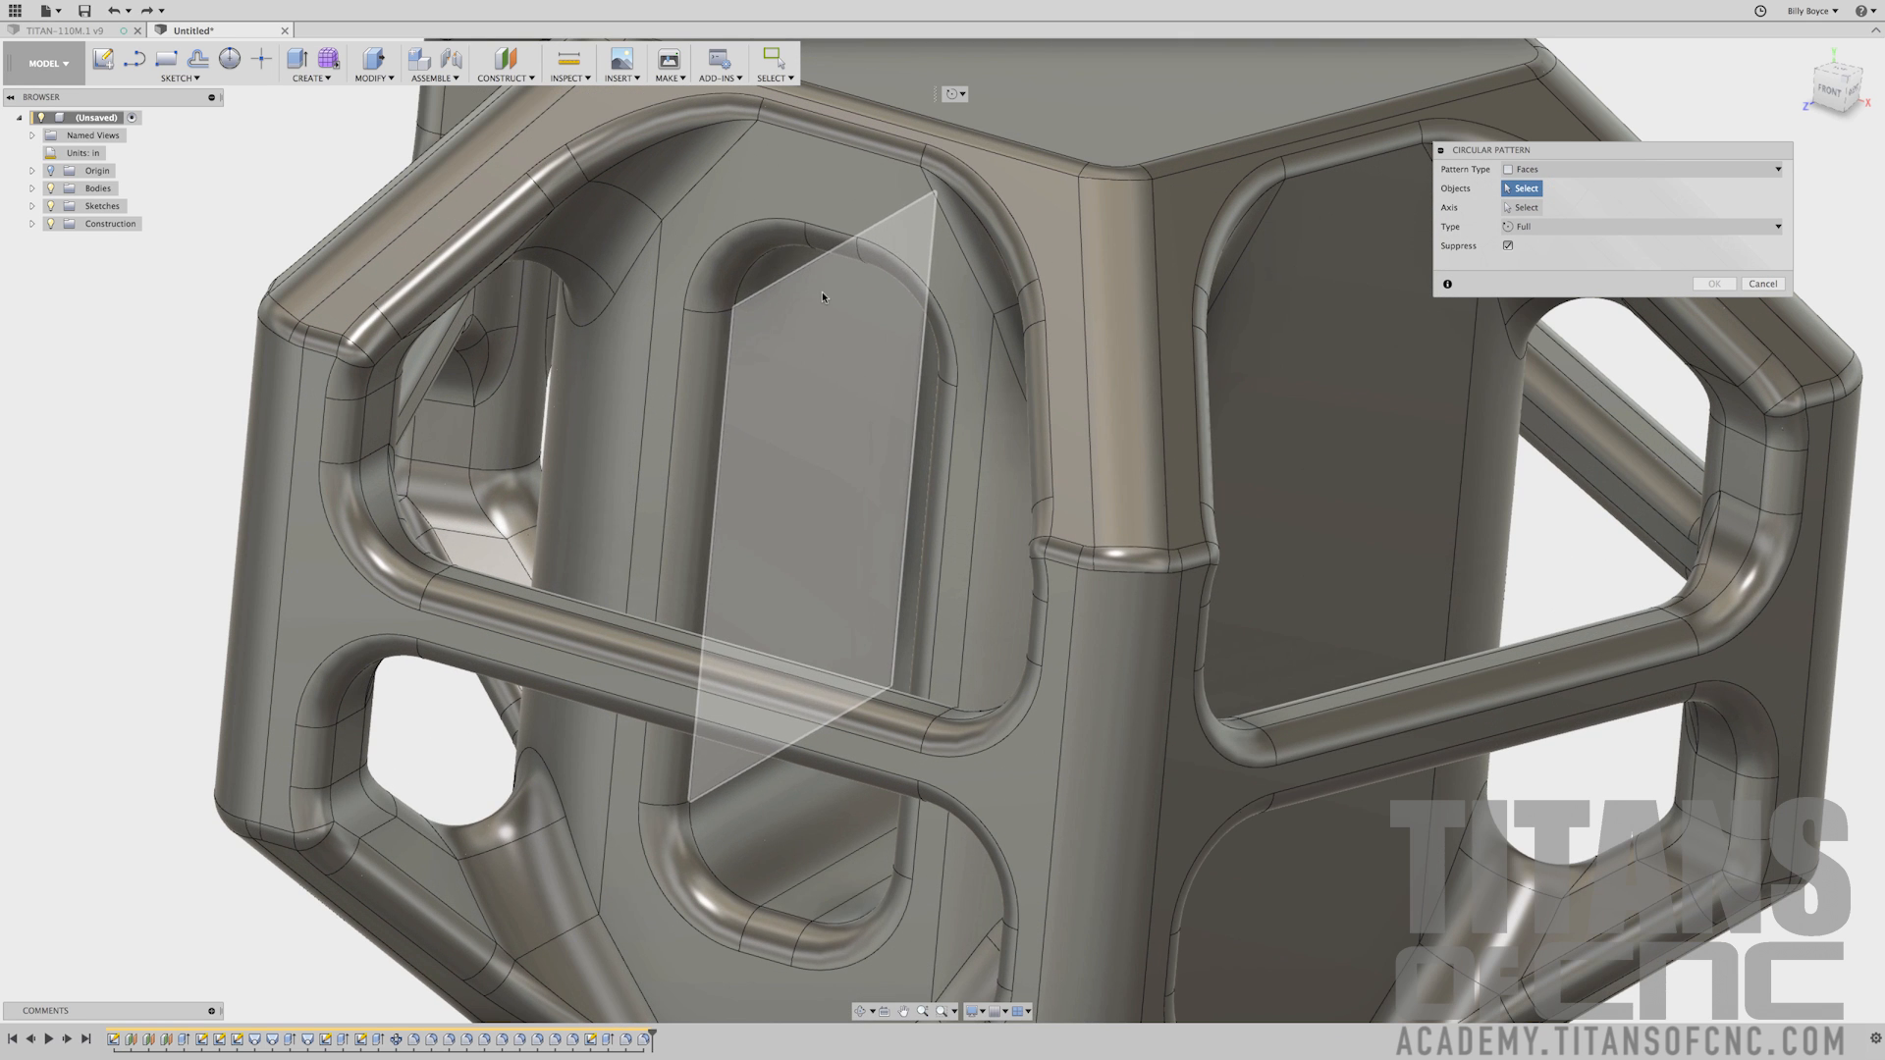
pyautogui.click(754, 236)
pyautogui.click(830, 243)
pyautogui.click(906, 278)
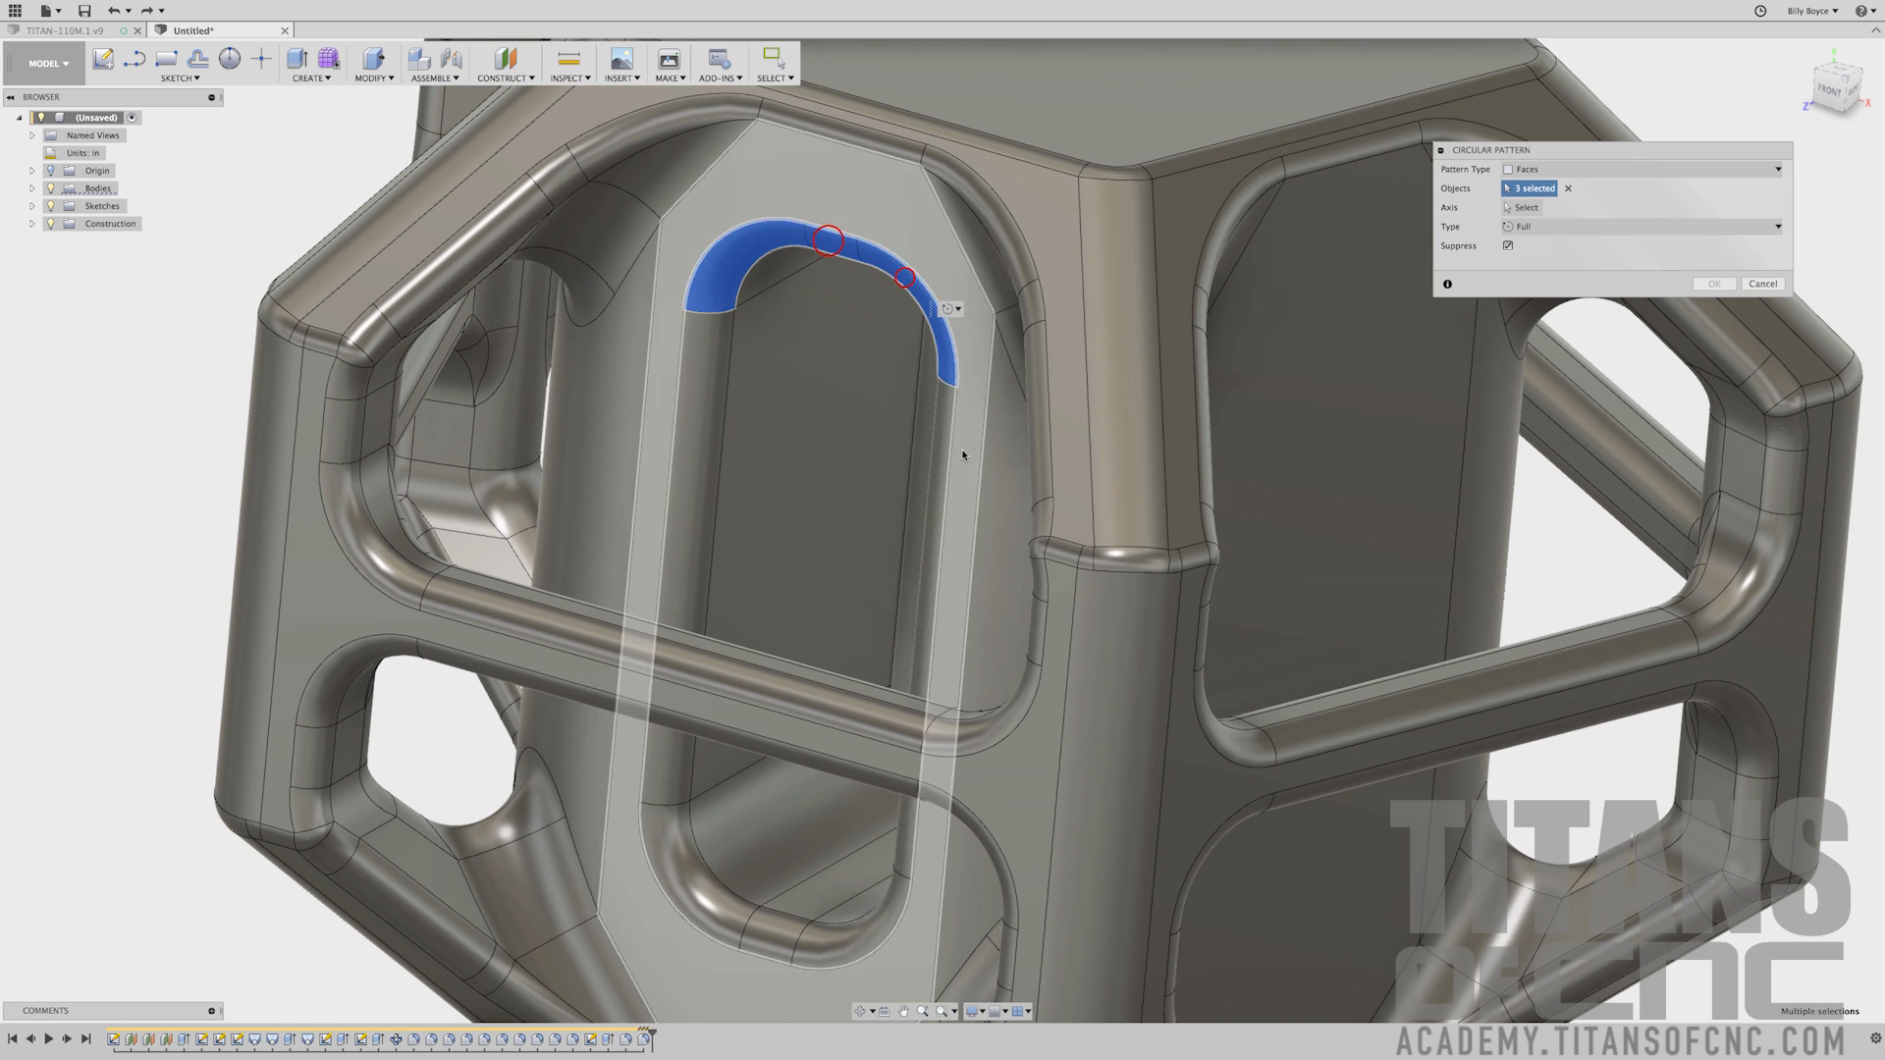
pyautogui.click(945, 447)
pyautogui.click(859, 926)
pyautogui.click(769, 943)
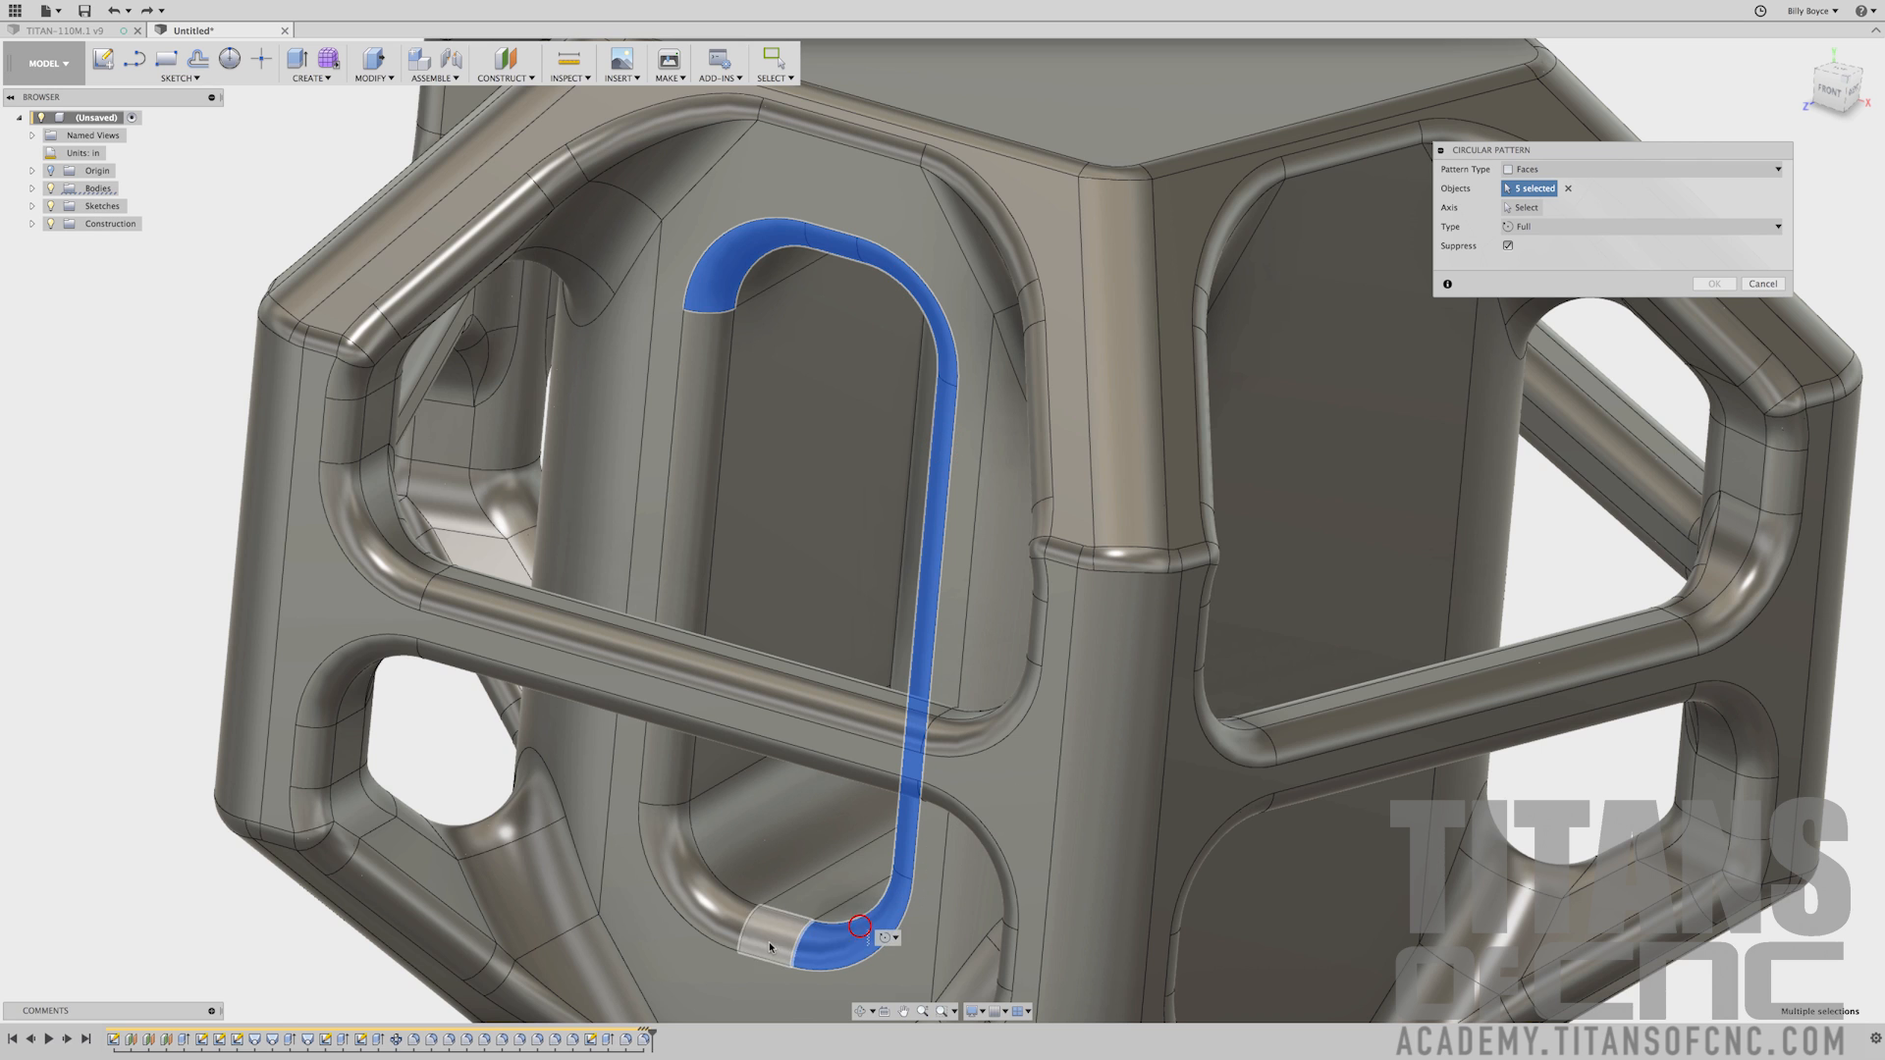
pyautogui.click(724, 917)
# Add the pocket's inner side walls and rounded corner faces to the circular pattern's selection
pyautogui.click(811, 497)
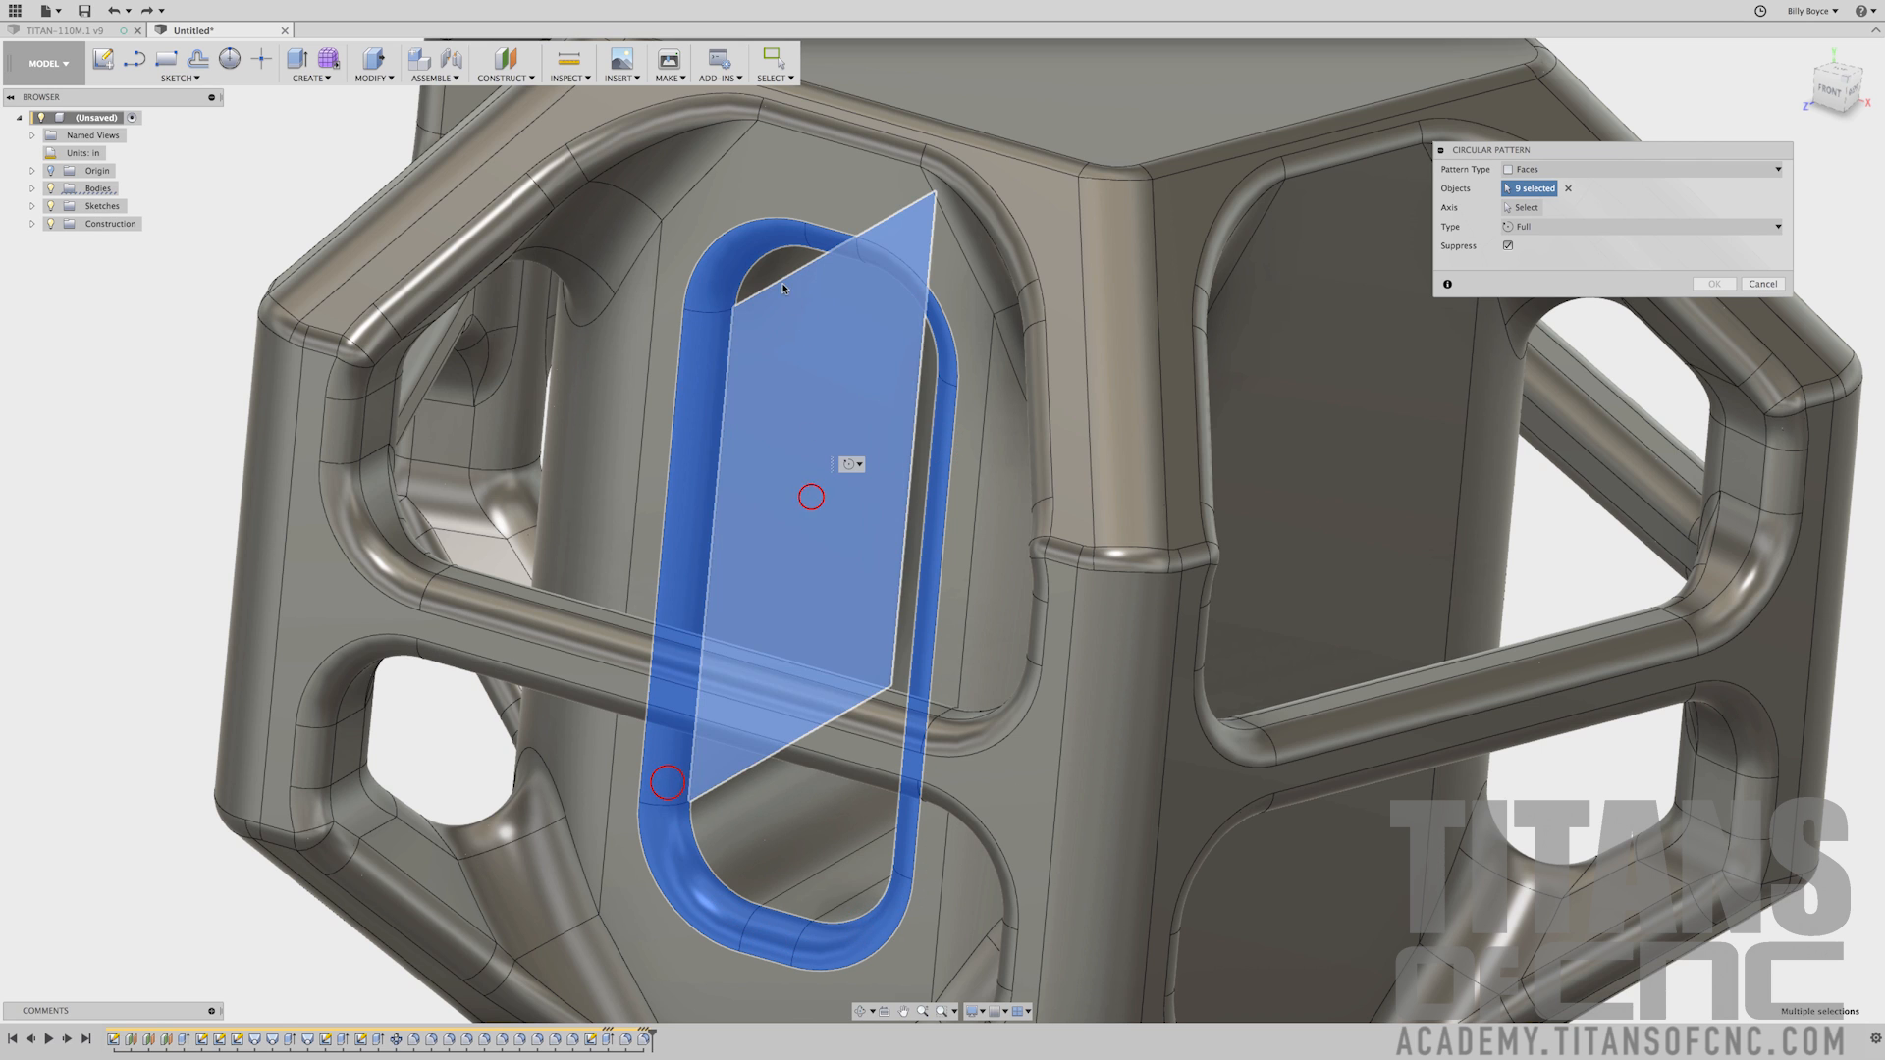
pyautogui.click(748, 851)
pyautogui.click(806, 895)
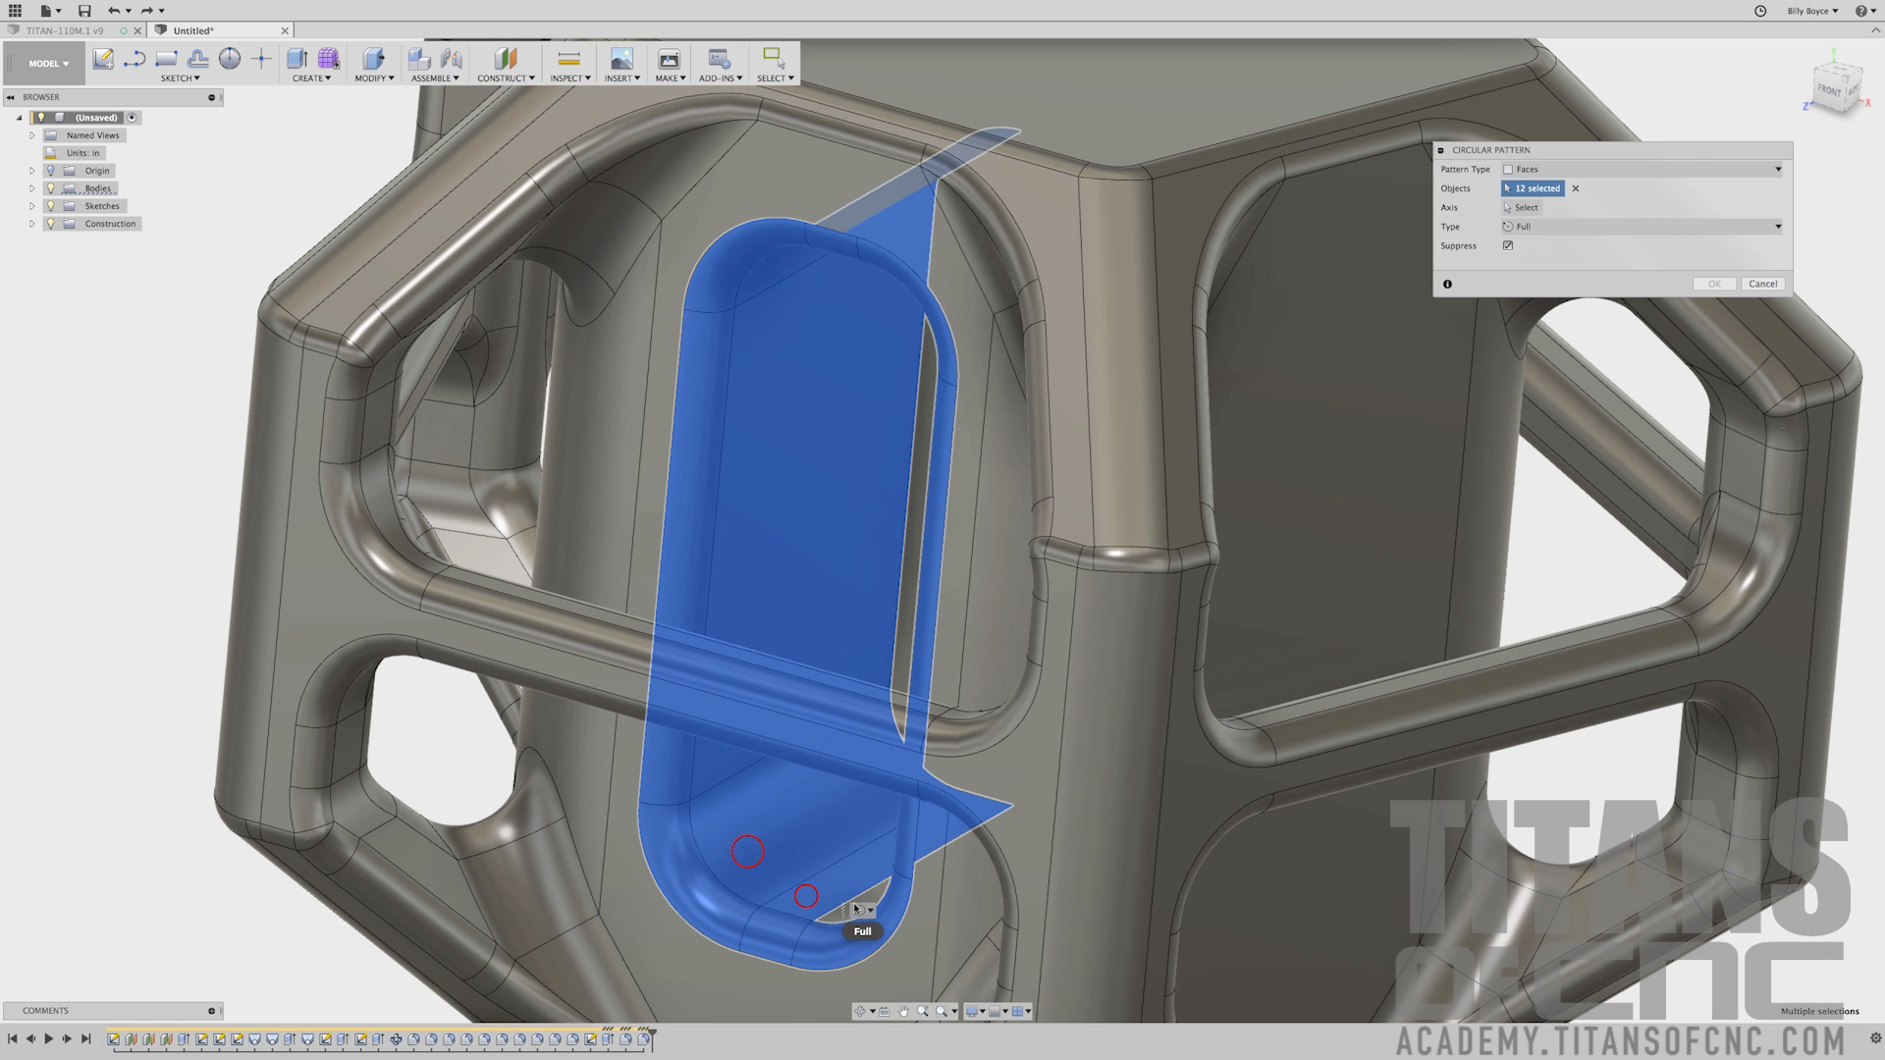
pyautogui.click(793, 873)
pyautogui.click(864, 887)
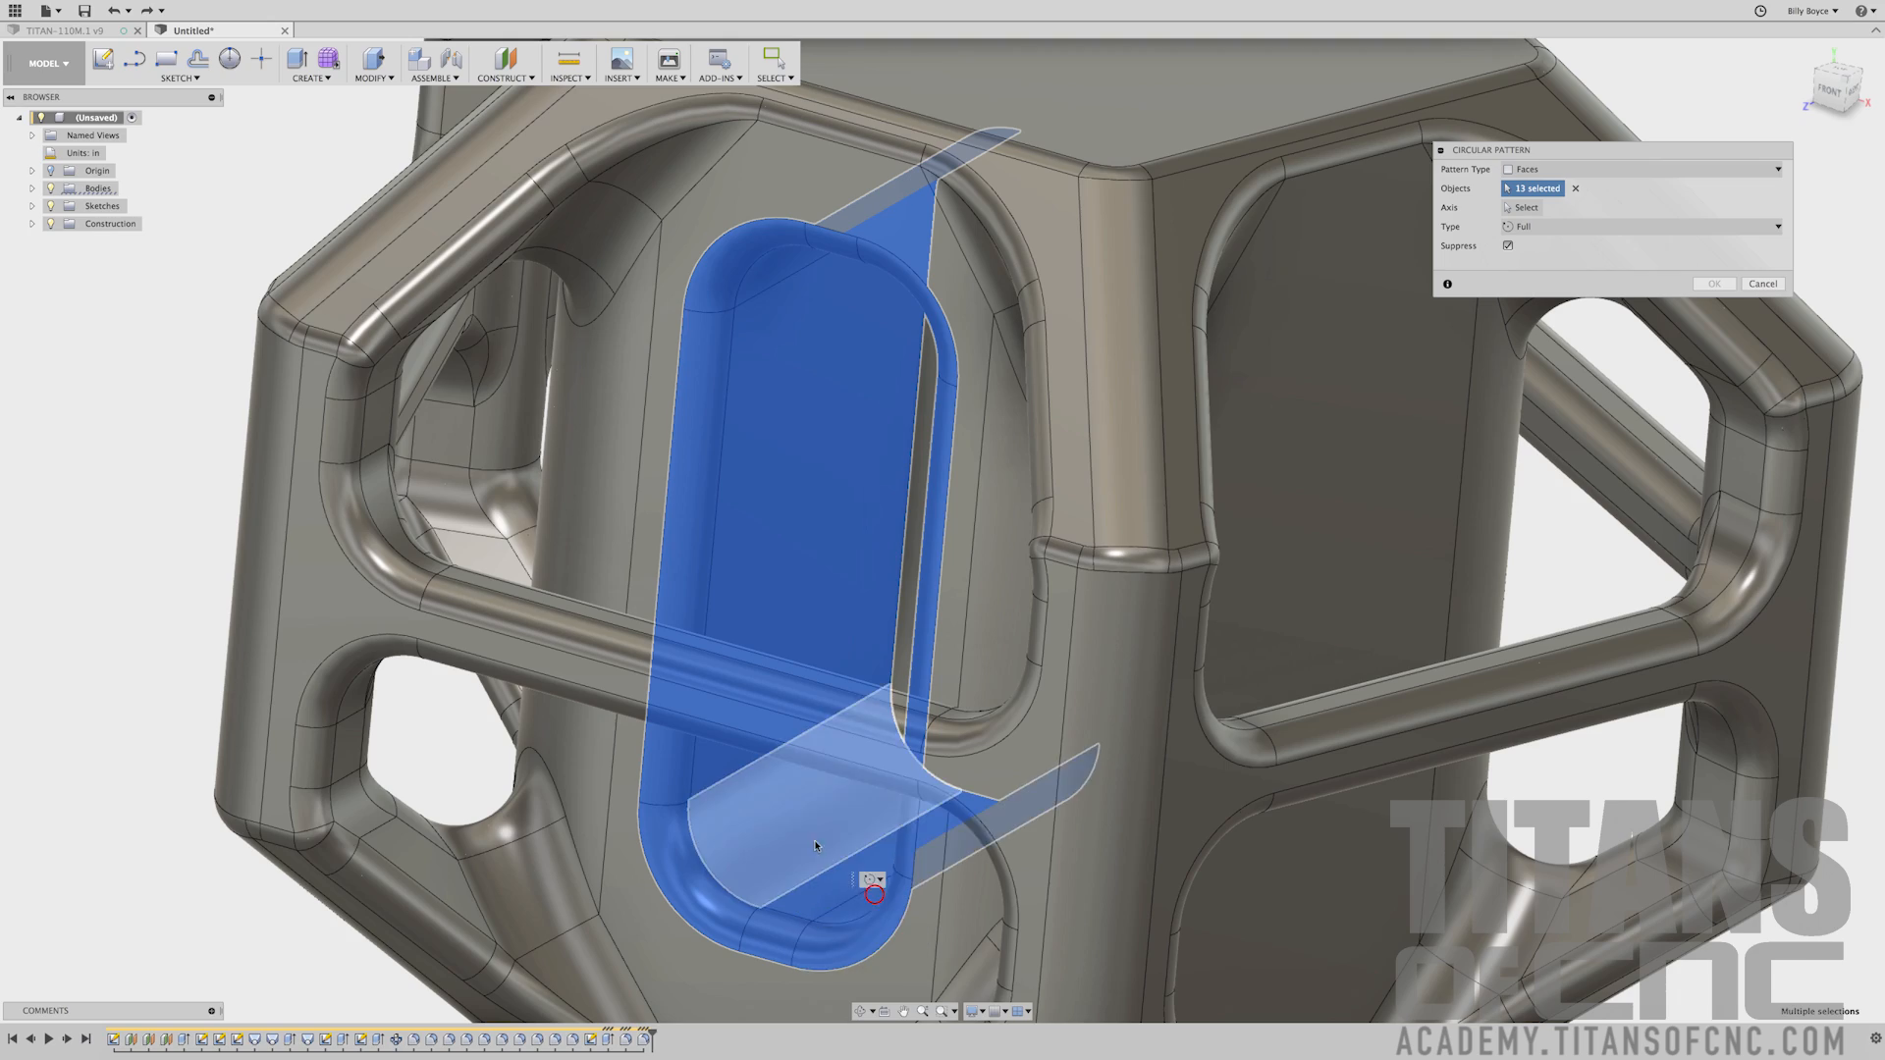
pyautogui.keyDown('shift'); pyautogui.moveTo(864, 887); pyautogui.dragTo(877, 849, button='middle'); pyautogui.keyUp('shift')
pyautogui.click(1071, 668)
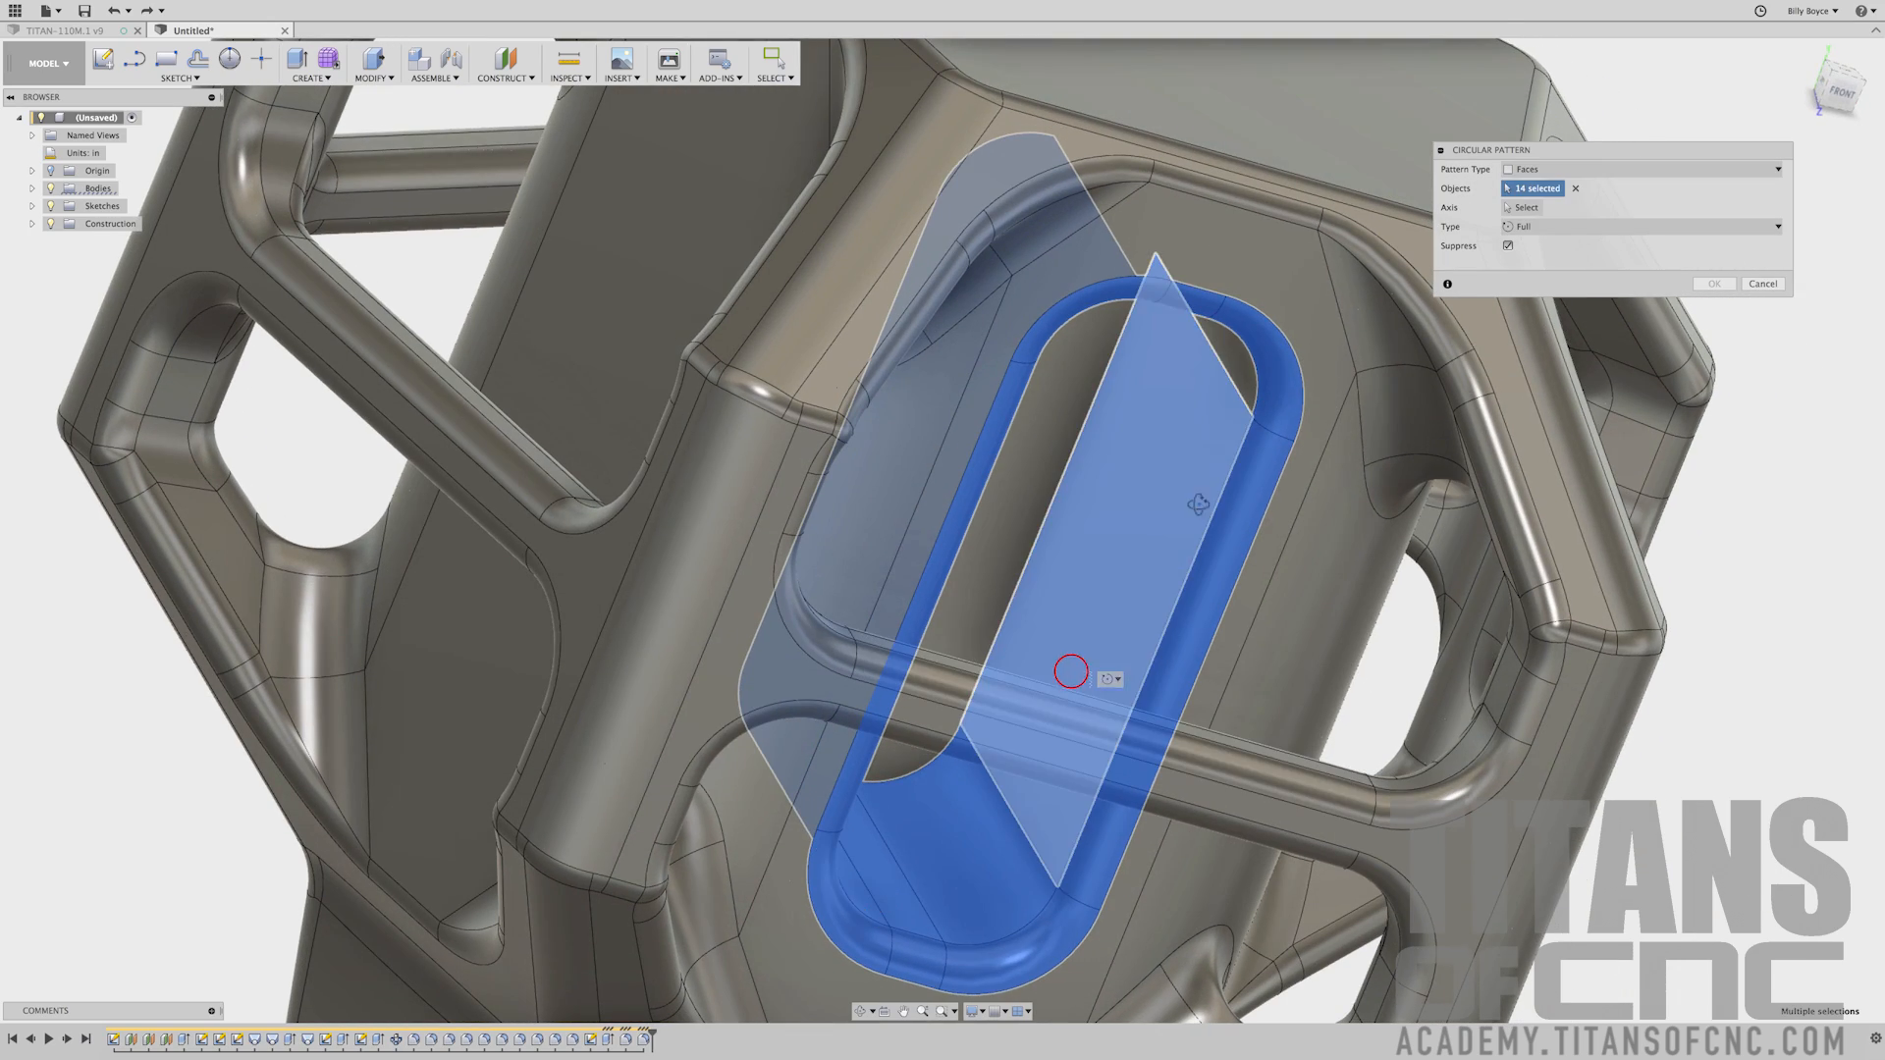
pyautogui.keyDown('shift'); pyautogui.moveTo(1071, 667); pyautogui.dragTo(1198, 444, button='middle'); pyautogui.keyUp('shift')
pyautogui.click(1199, 308)
pyautogui.click(1159, 316)
pyautogui.keyDown('shift'); pyautogui.moveTo(1158, 317); pyautogui.dragTo(1066, 579, button='middle'); pyautogui.keyUp('shift')
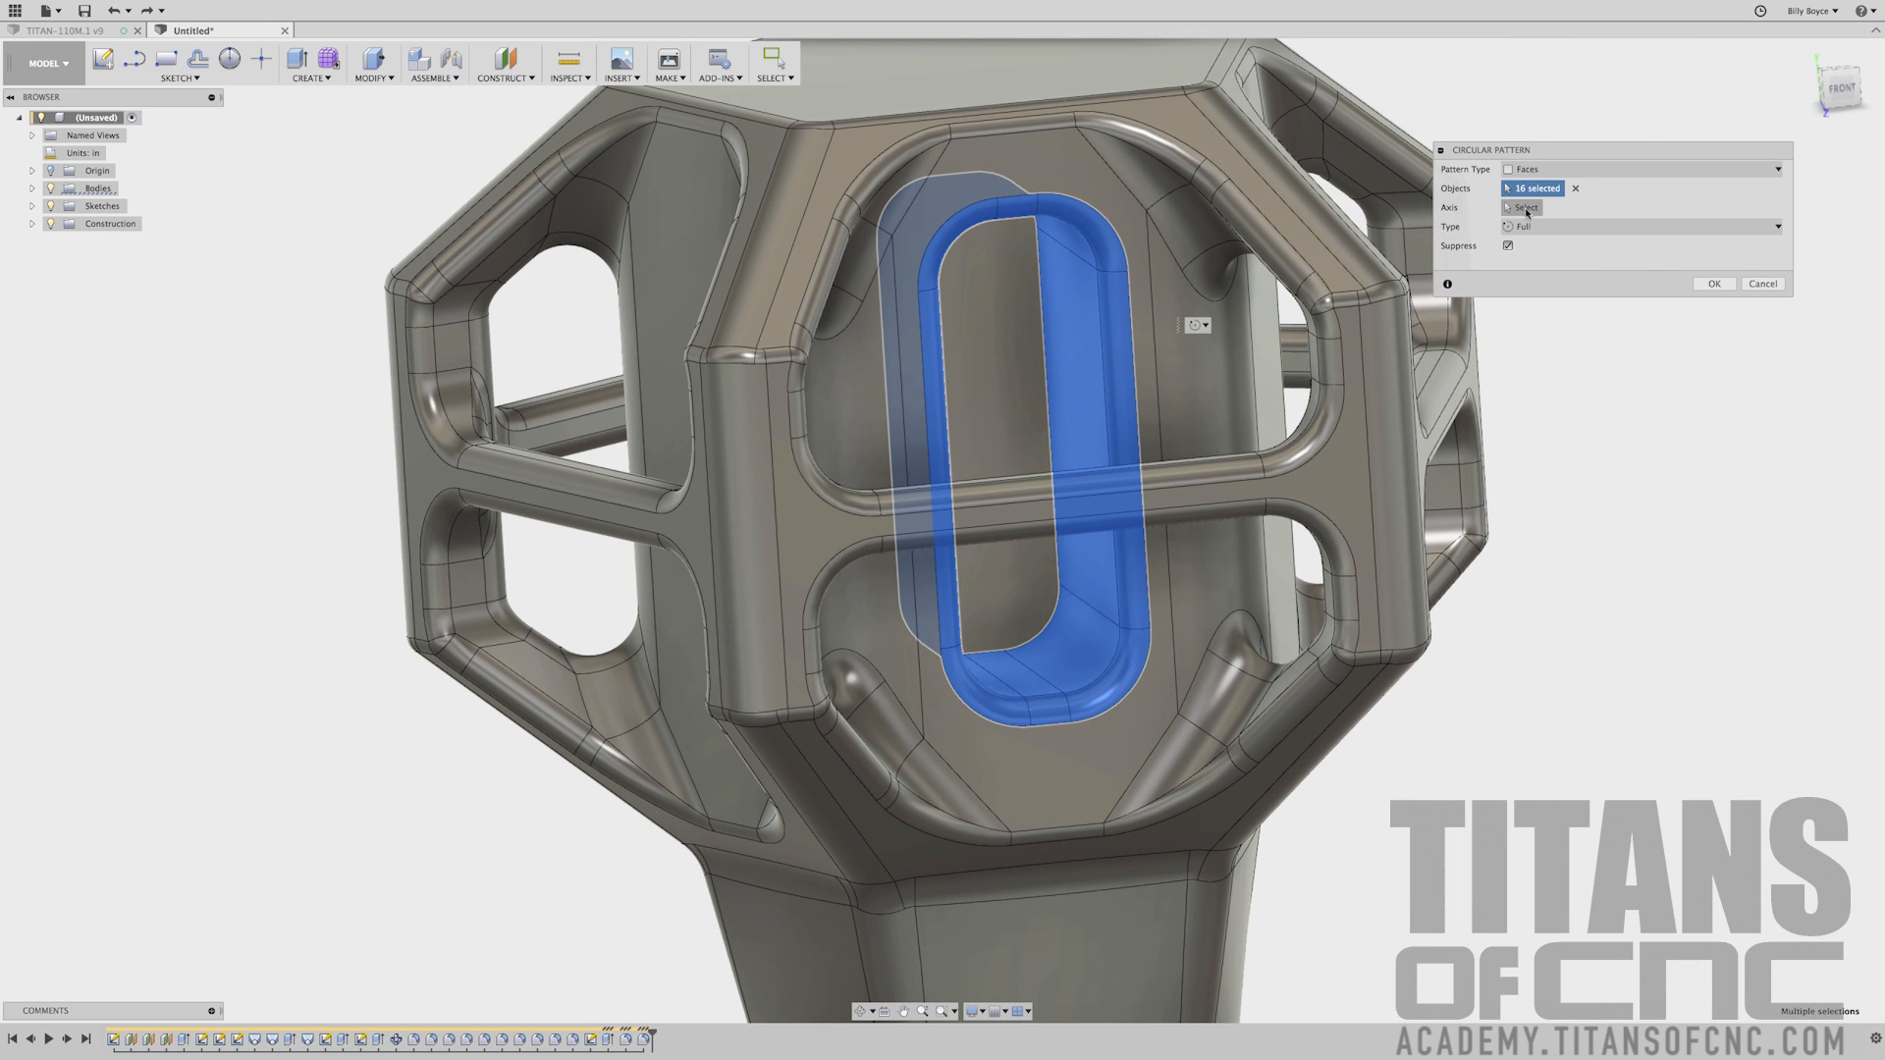
# Set the cylindrical base face as the pattern axis and complete the pocket face pattern with a quantity of 5
pyautogui.click(1527, 210)
pyautogui.scroll(-5, 1095, 447)
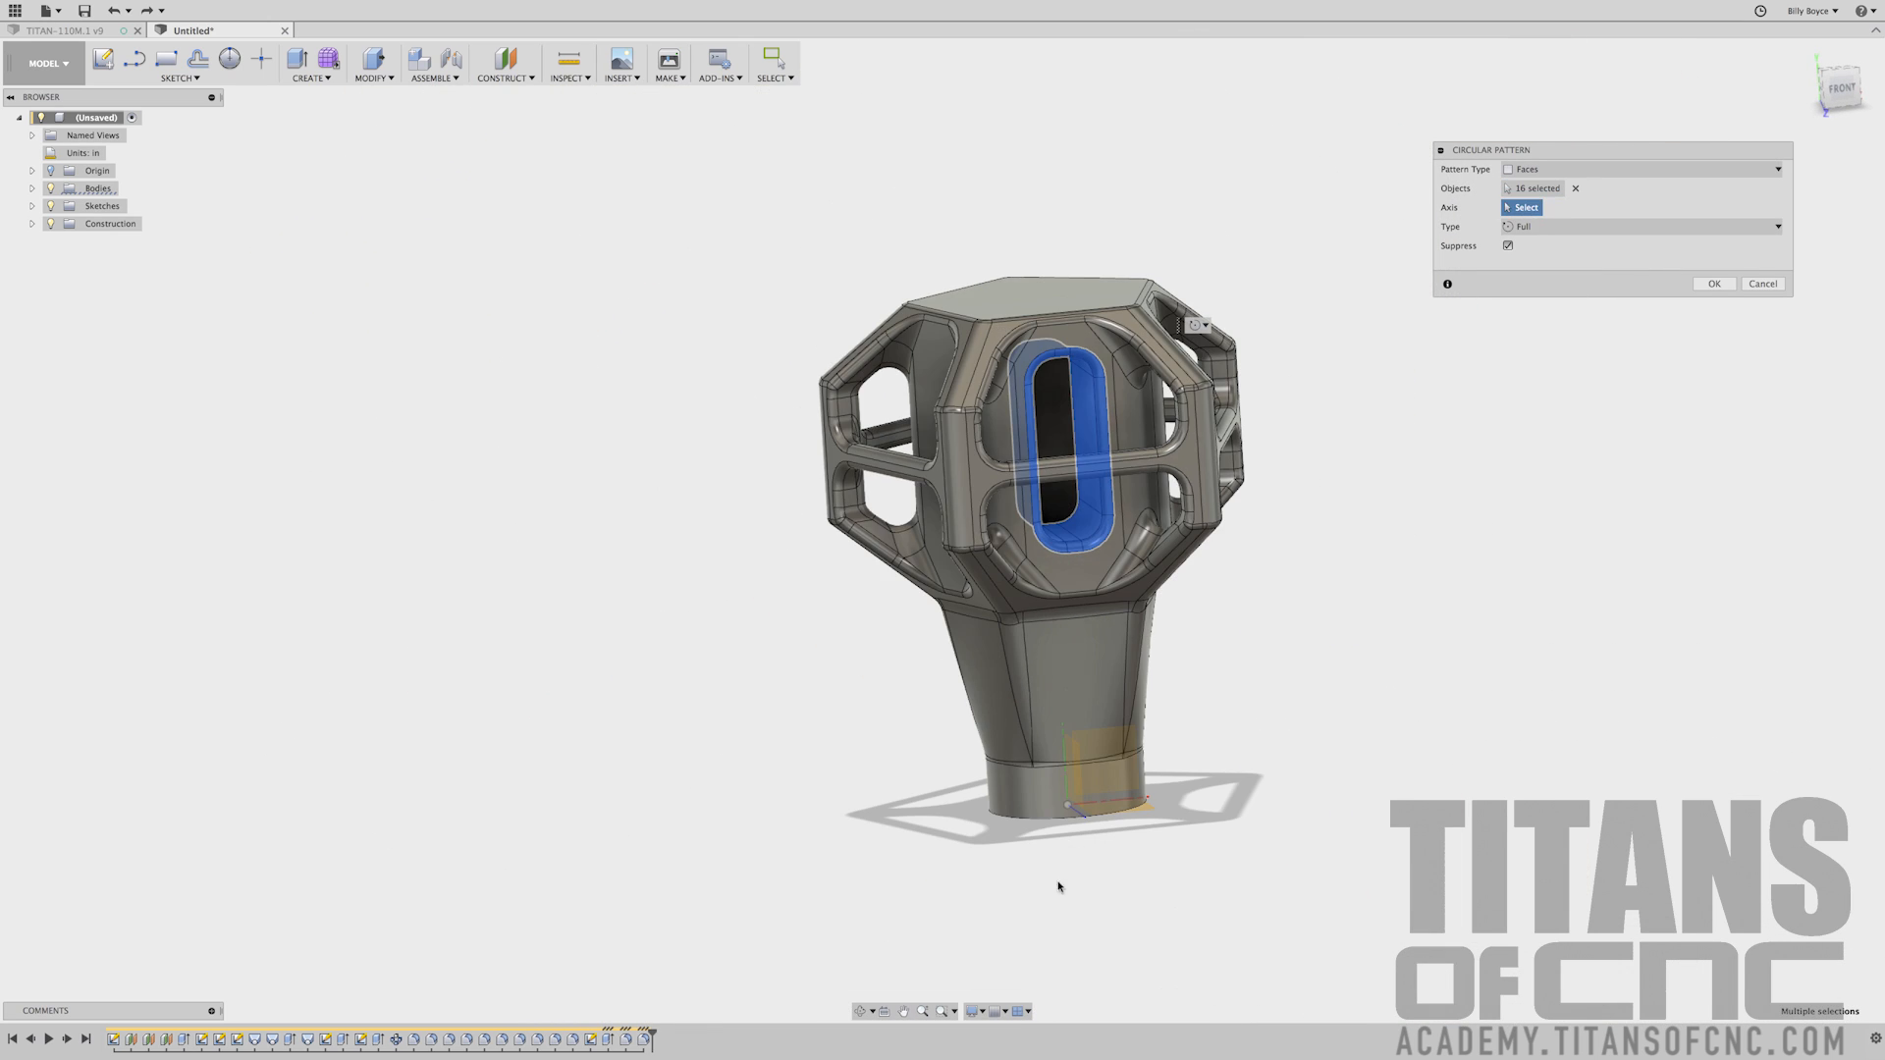
pyautogui.scroll(3, 1058, 884)
pyautogui.click(1034, 789)
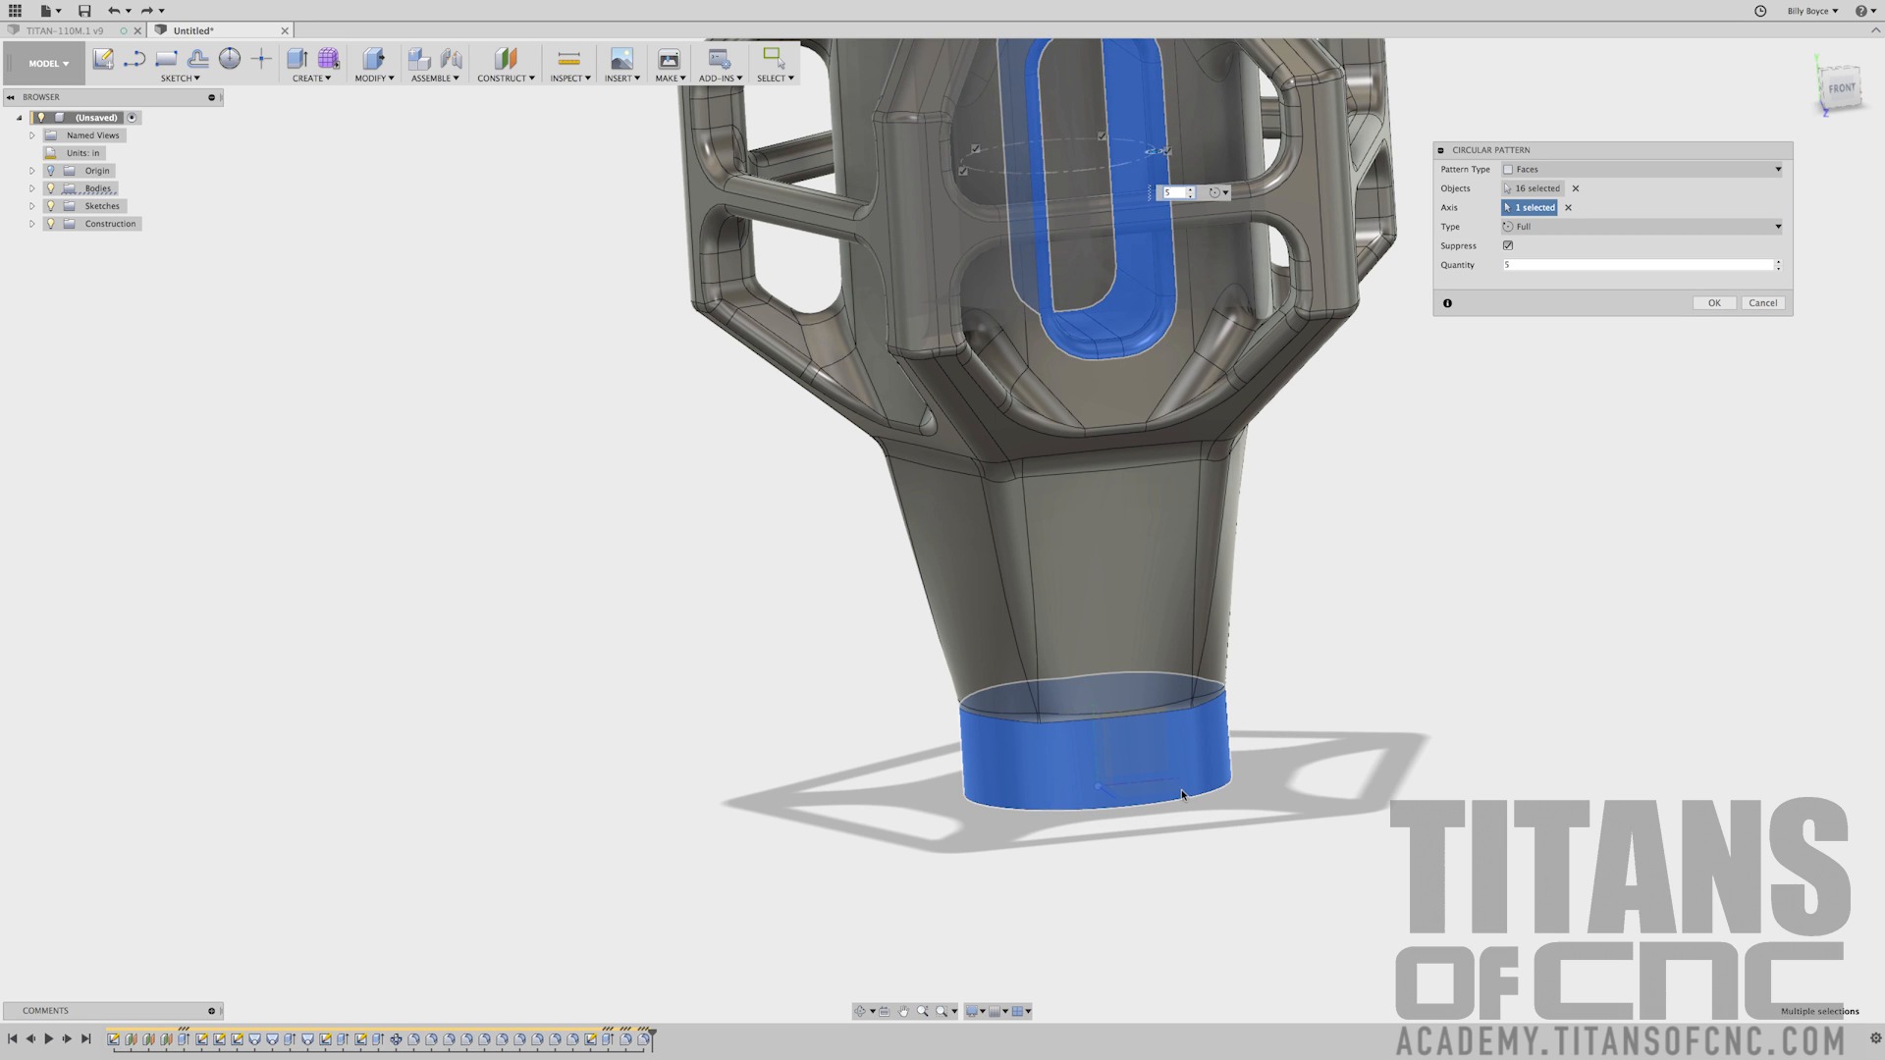
pyautogui.press('Return')
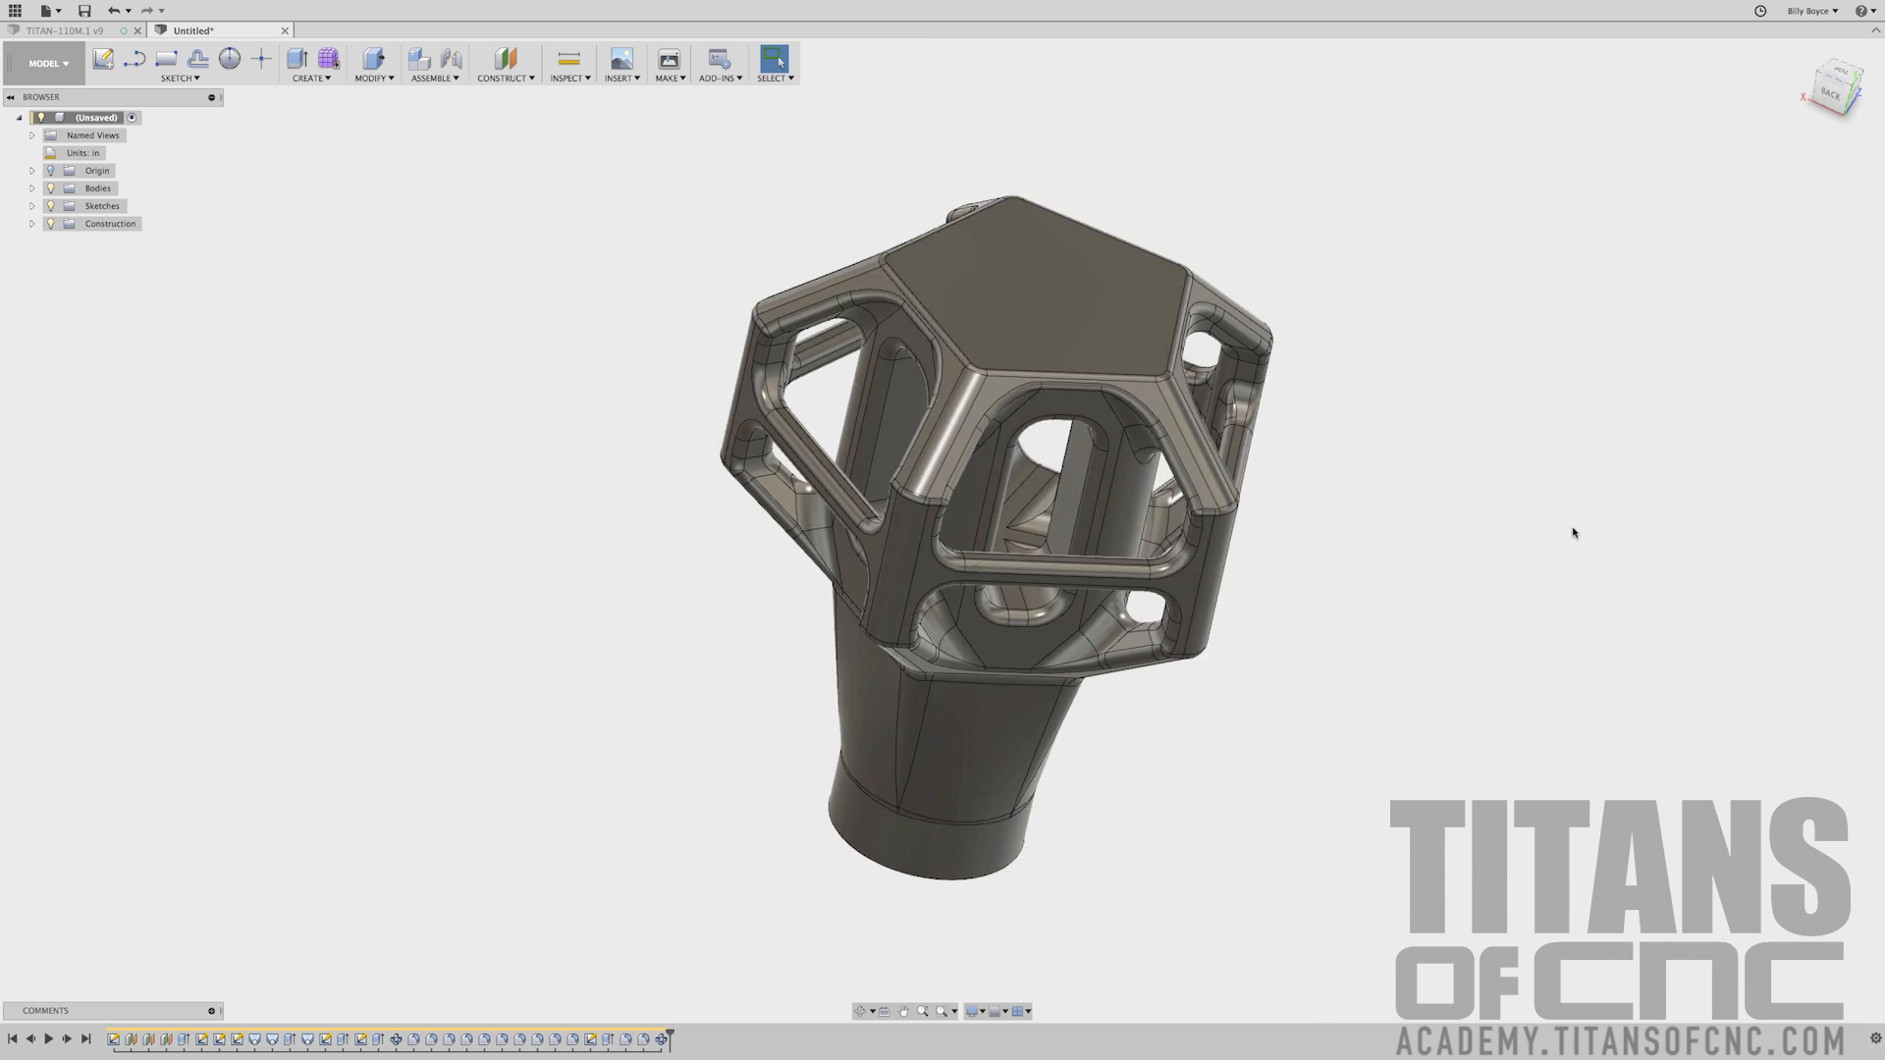
pyautogui.click(1478, 558)
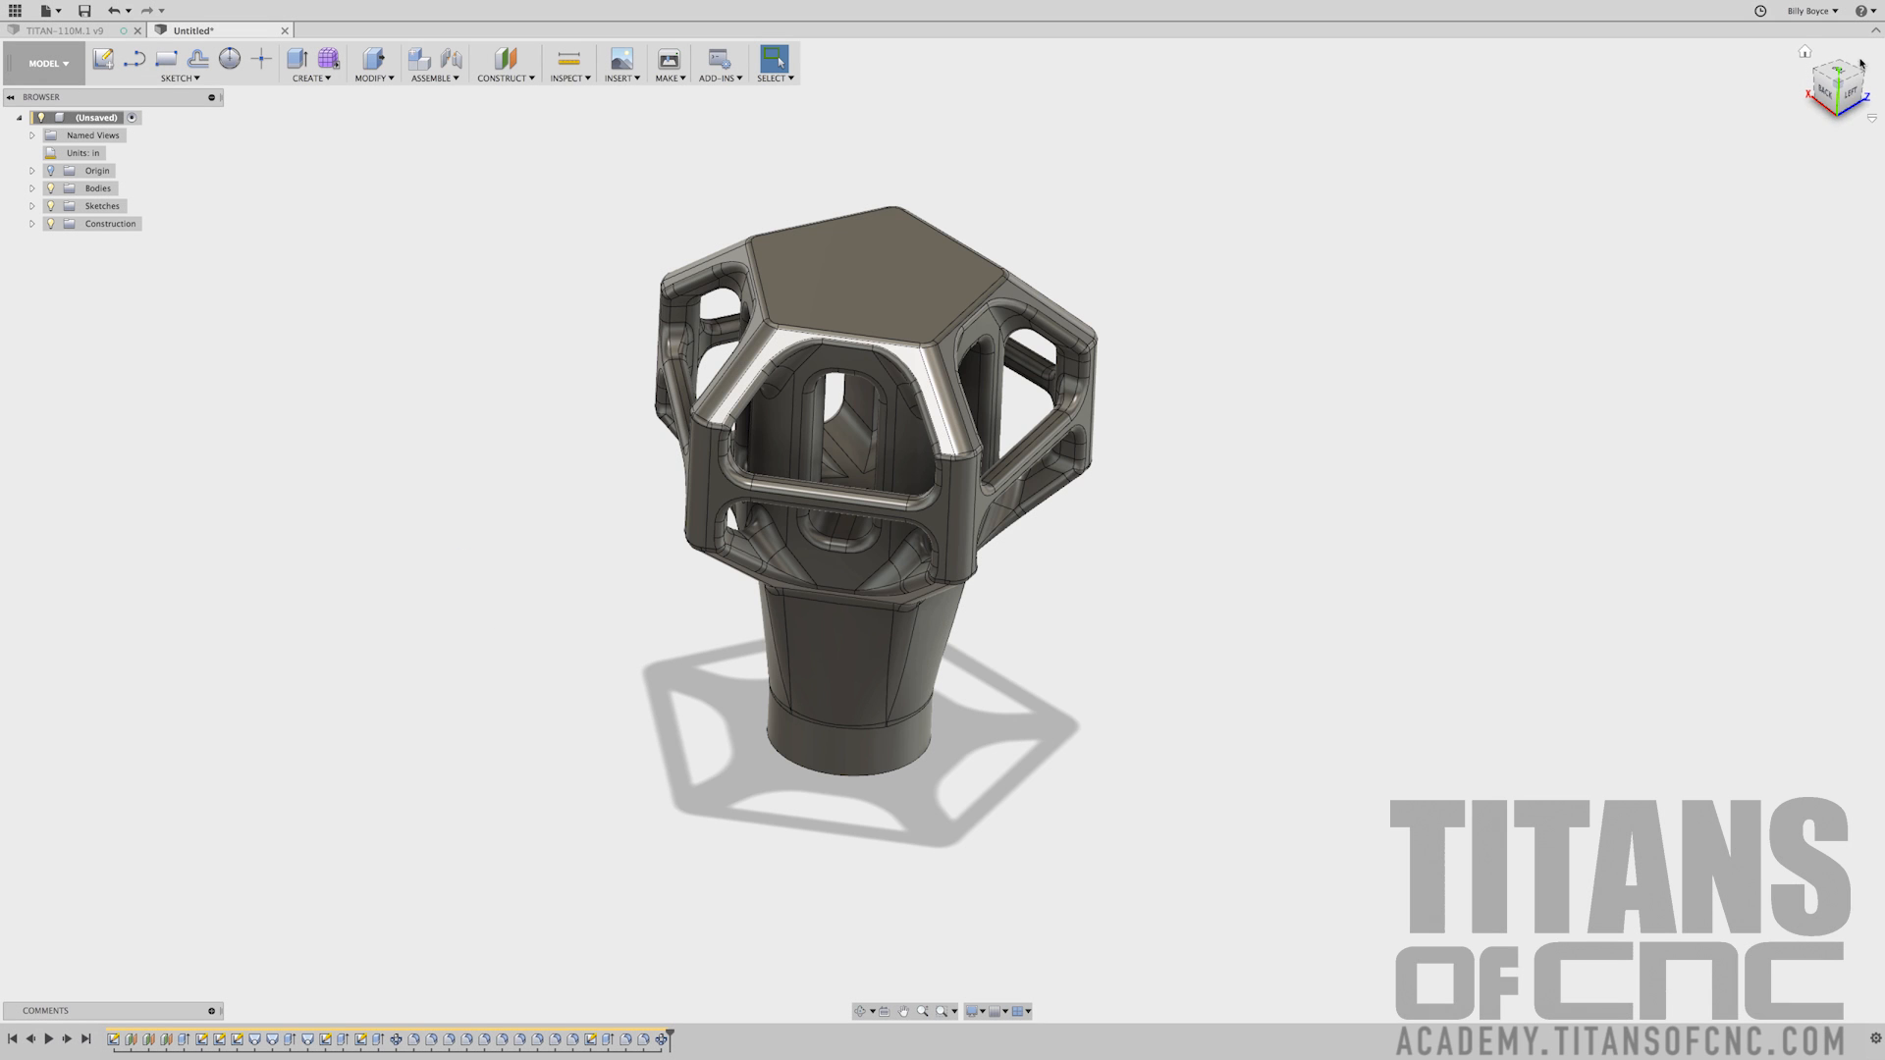
# Start an inscribed polygon sketch on the pentagonal top face of the head
pyautogui.click(1841, 70)
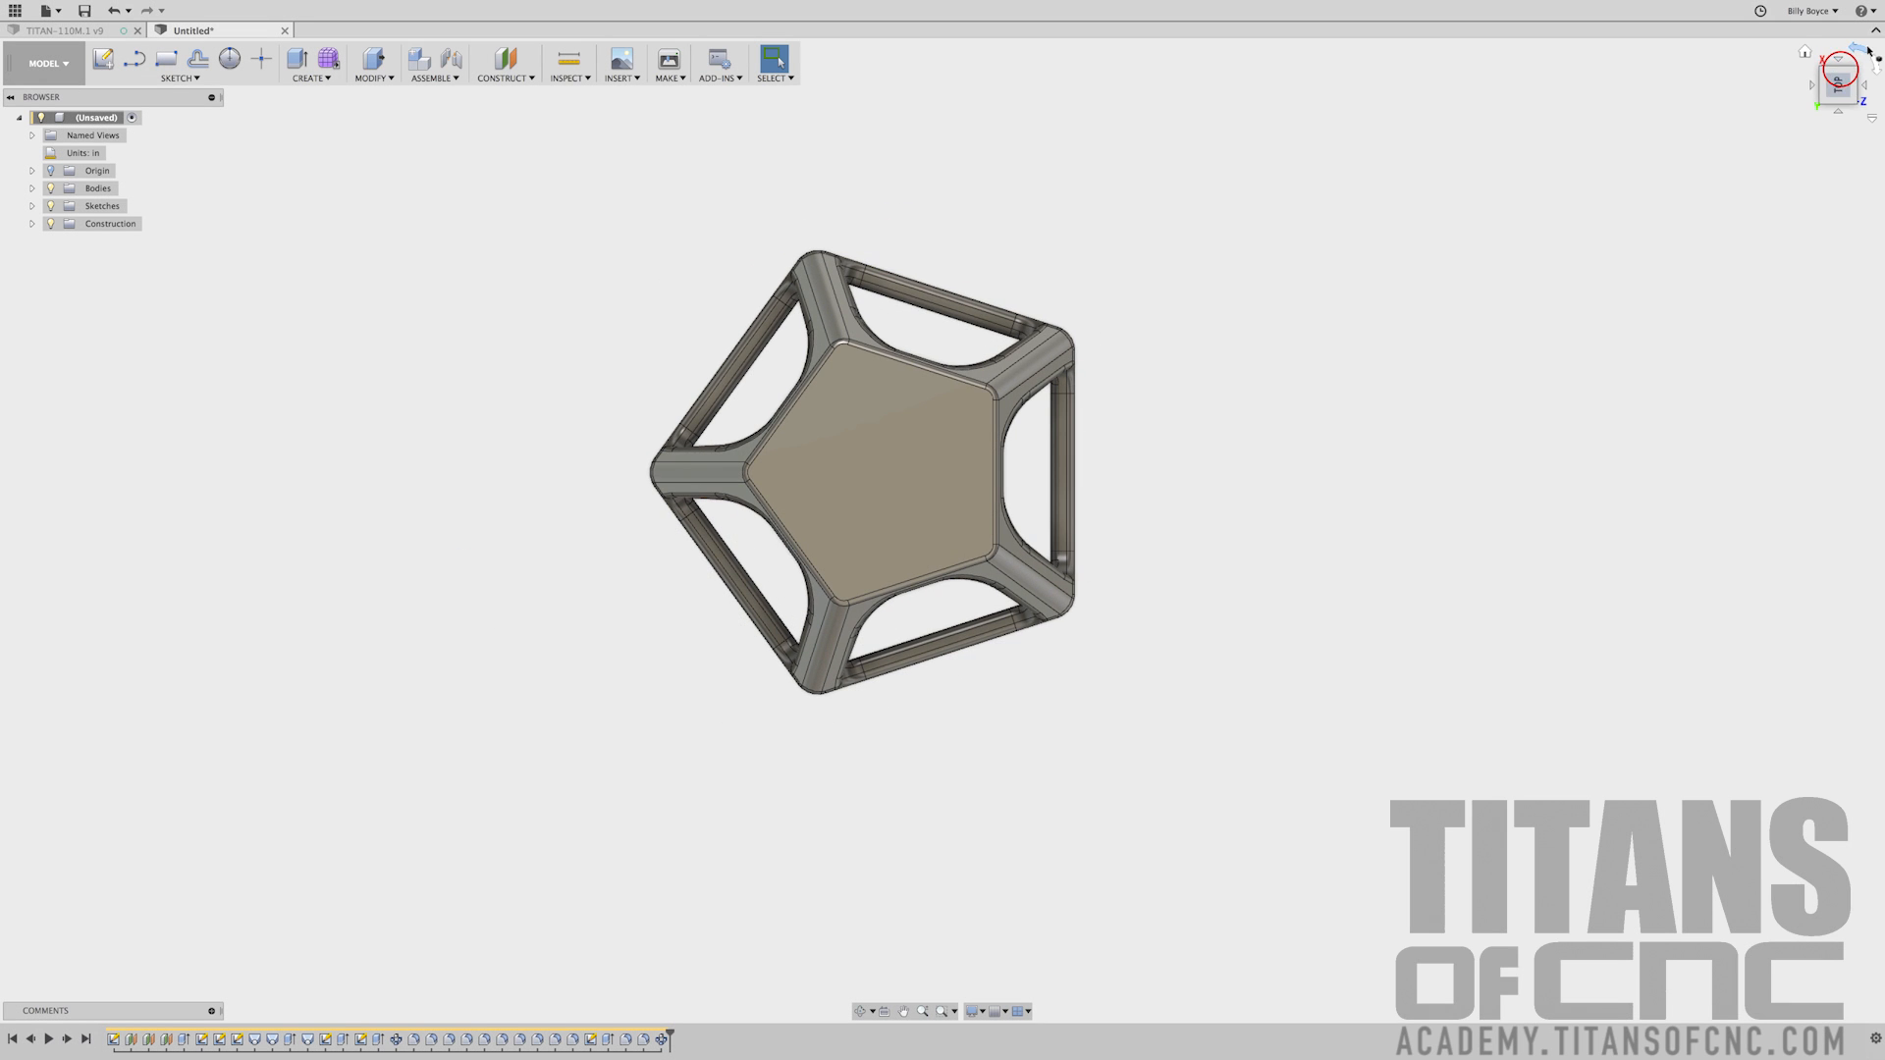
pyautogui.click(1804, 52)
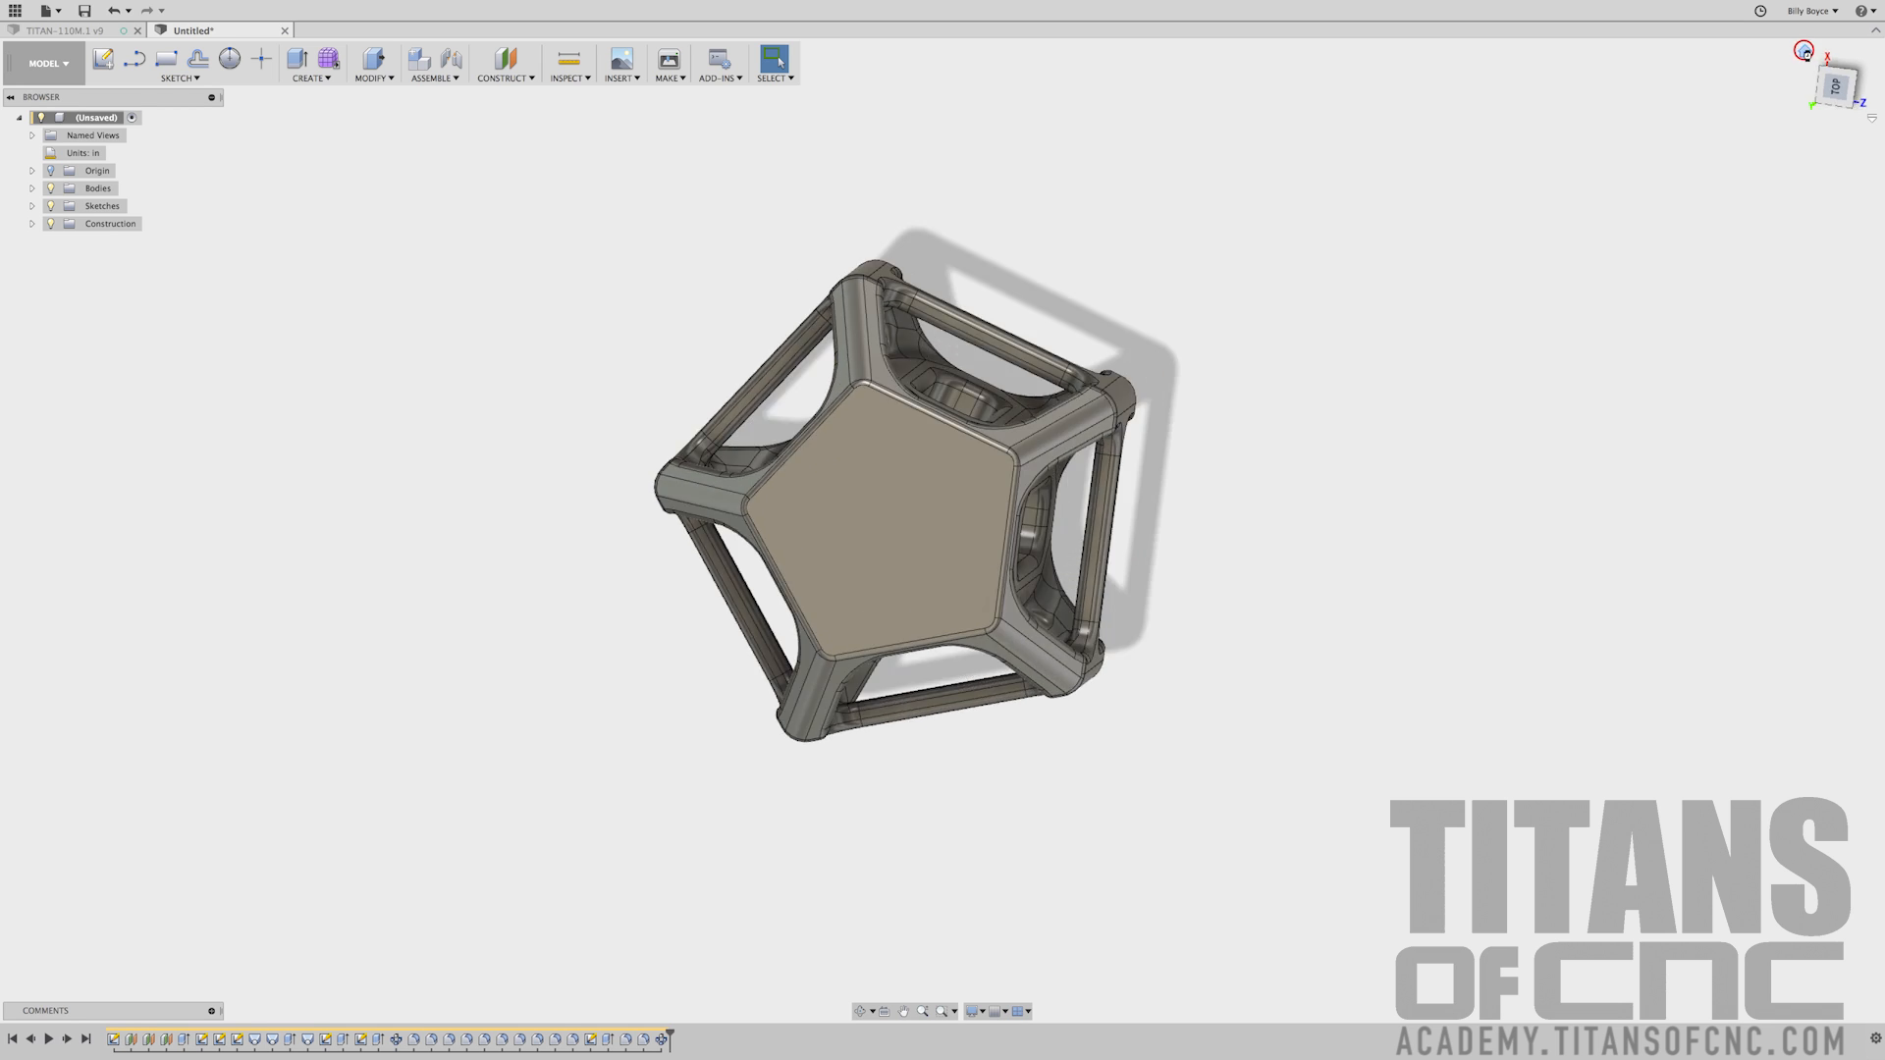
pyautogui.click(1839, 74)
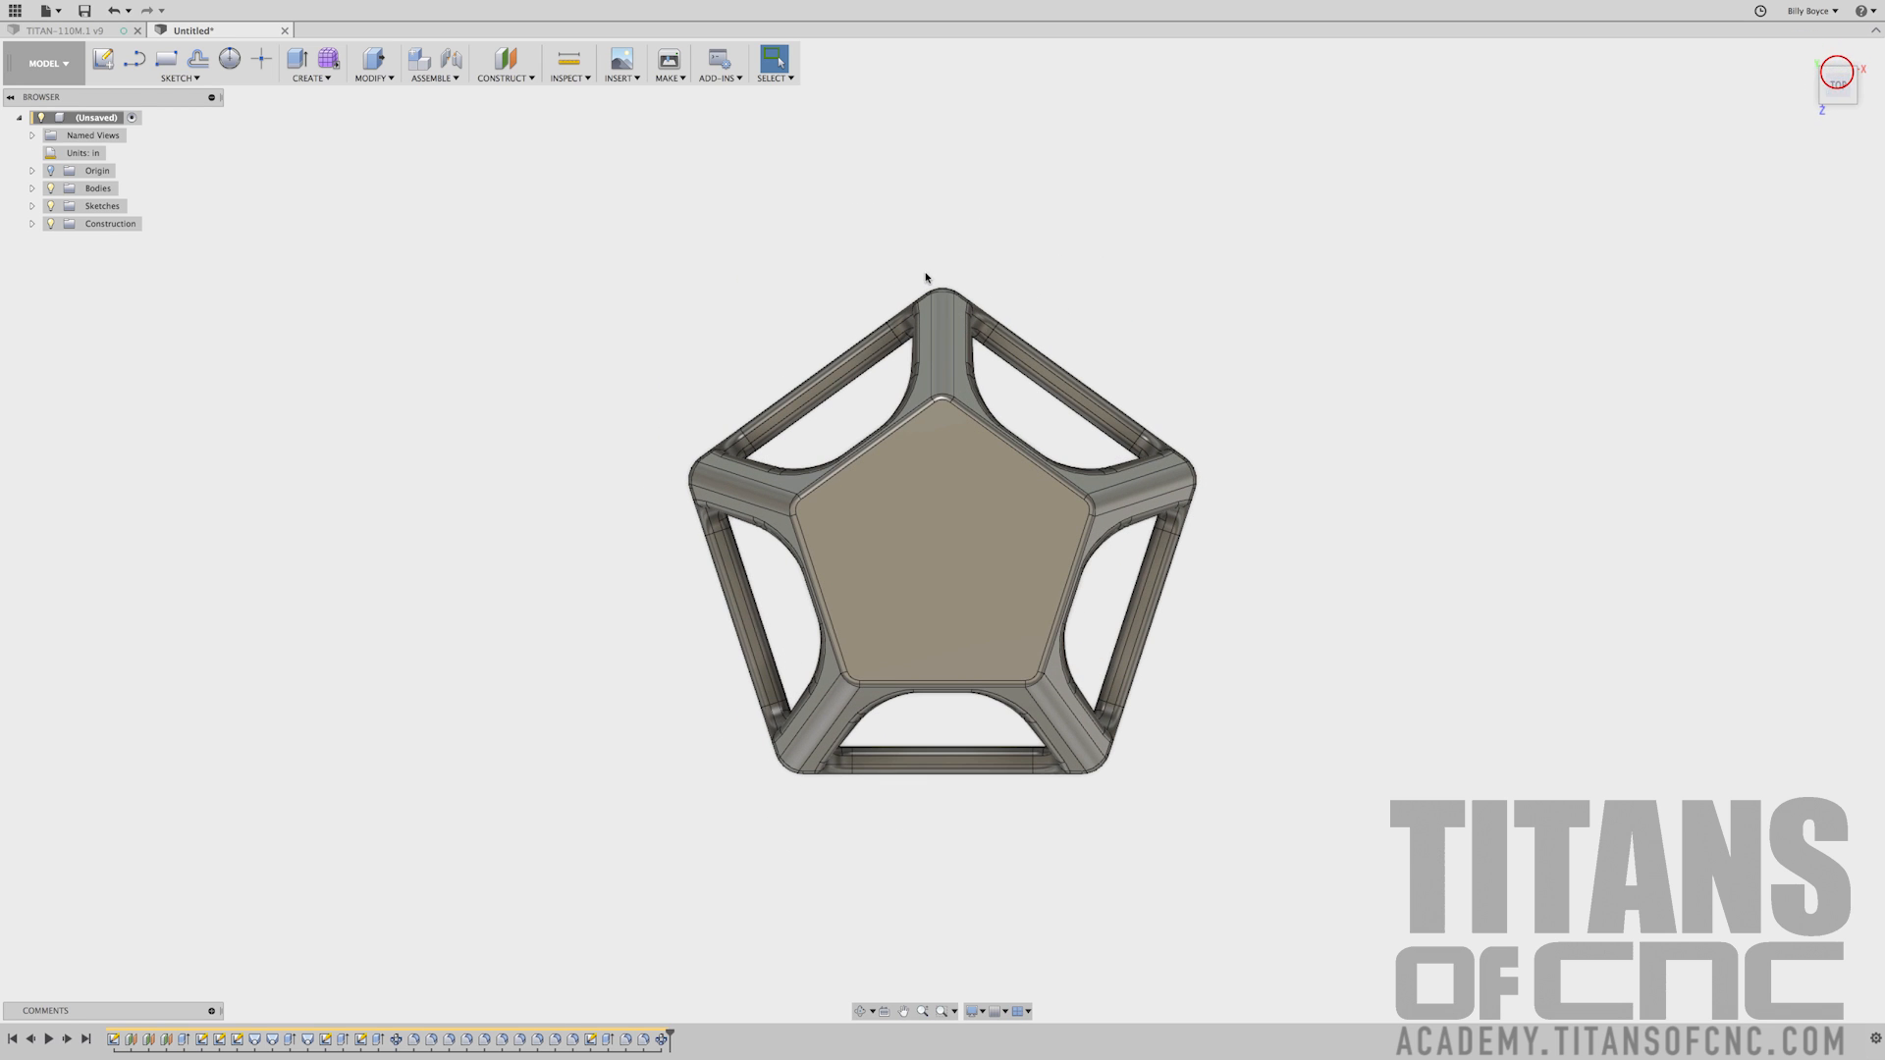
pyautogui.scroll(-3, 344, 371)
pyautogui.scroll(4, 1041, 397)
pyautogui.scroll(-2, 947, 371)
pyautogui.scroll(1, 1131, 407)
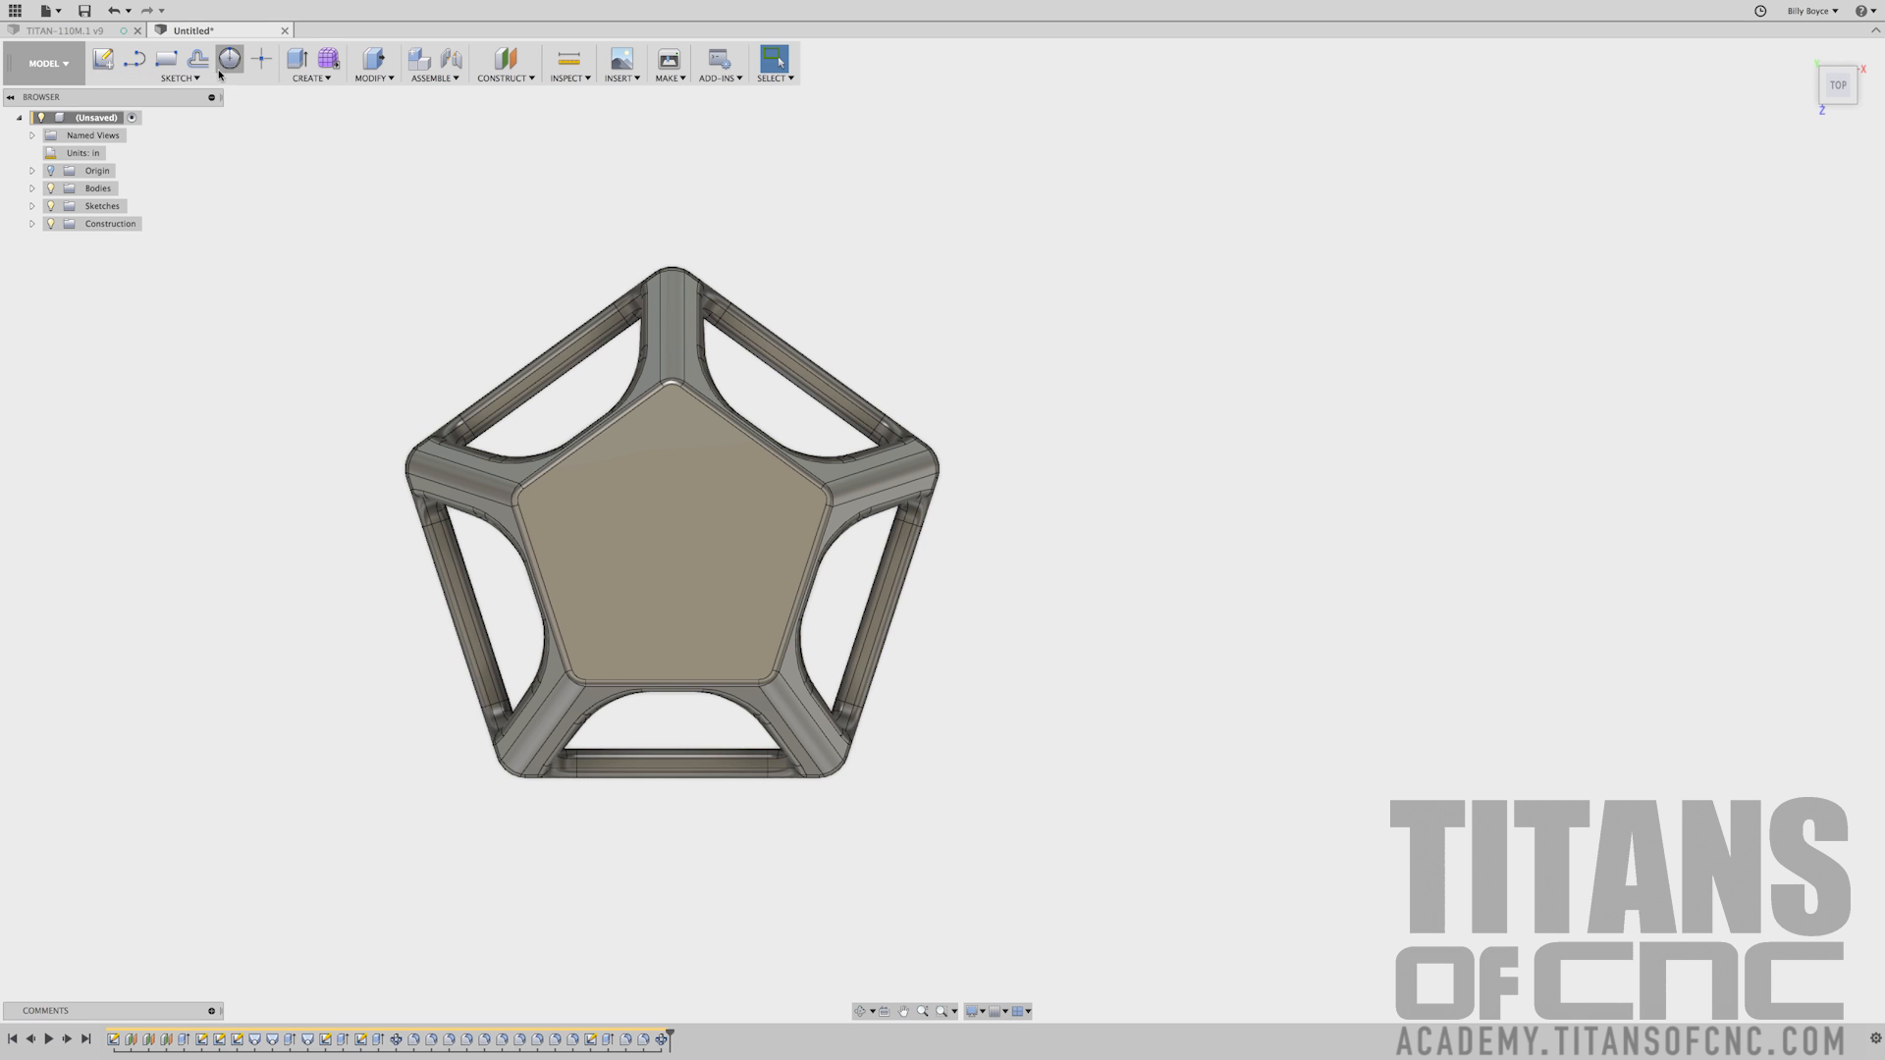
pyautogui.click(179, 78)
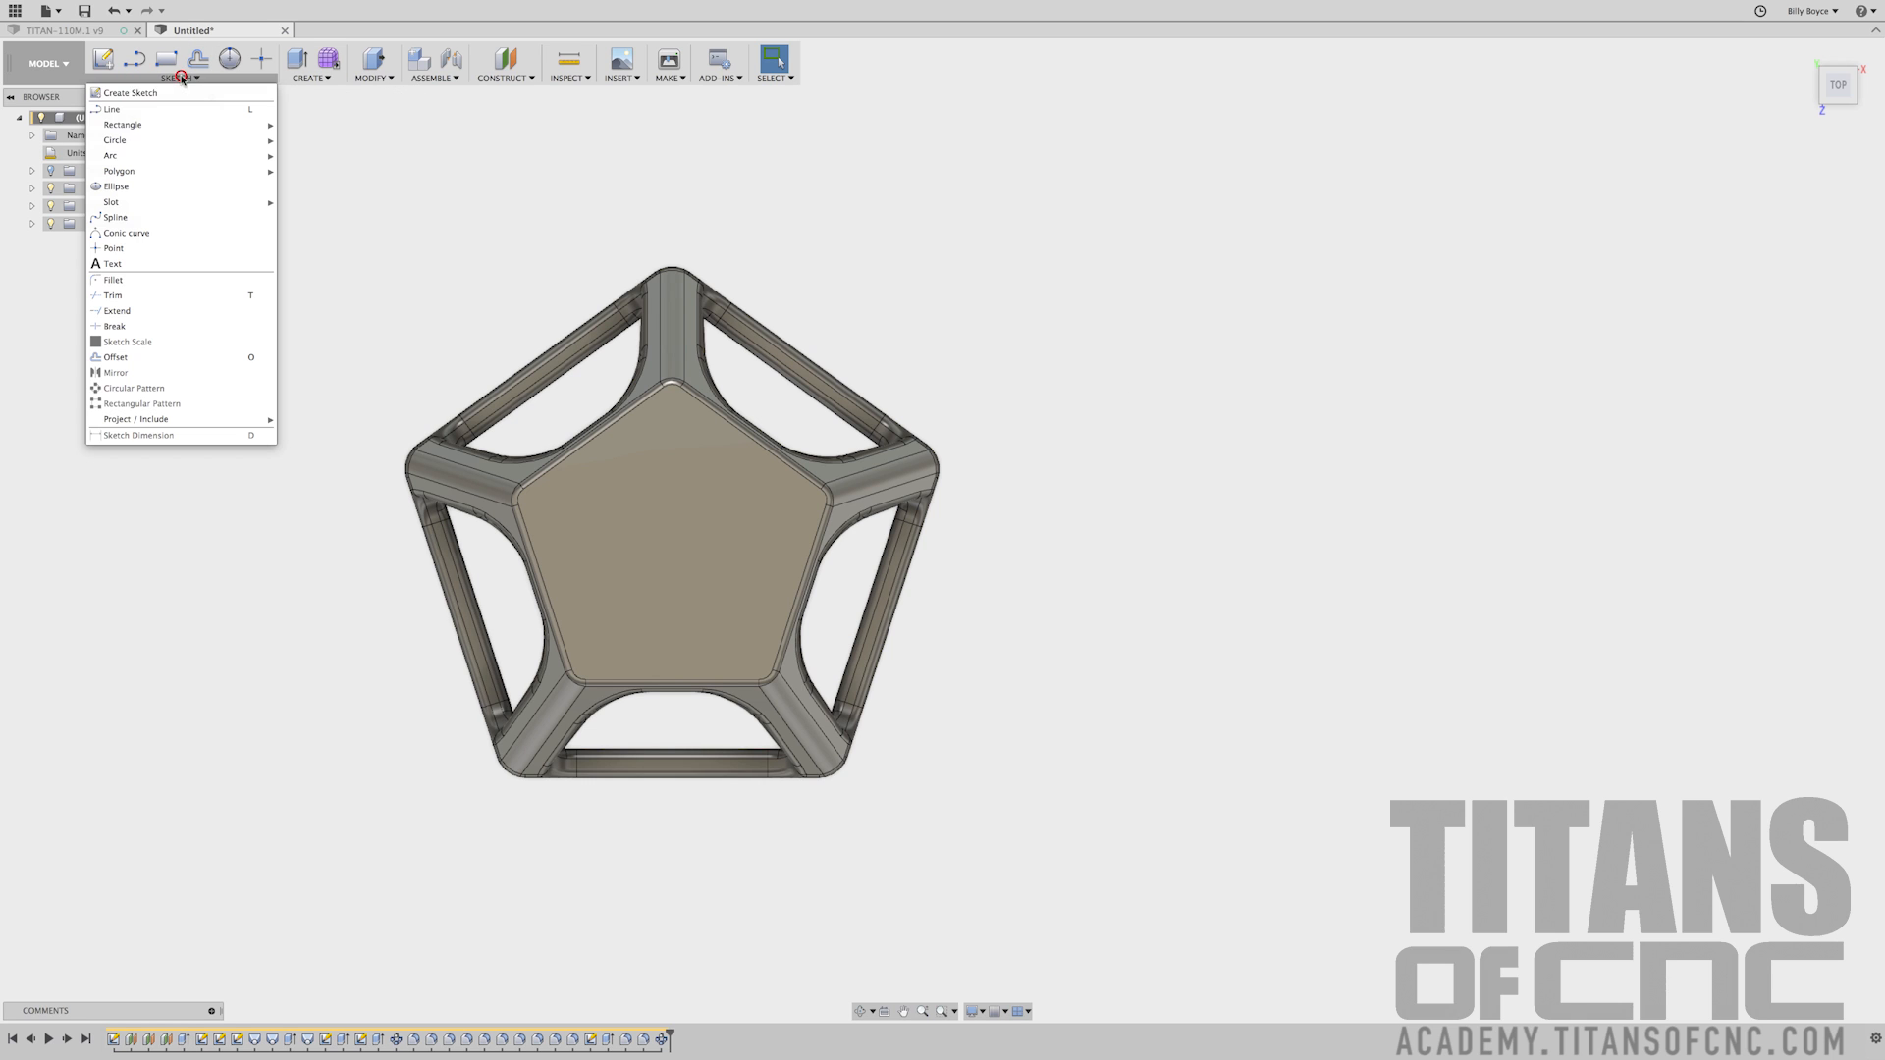
pyautogui.moveTo(162, 125)
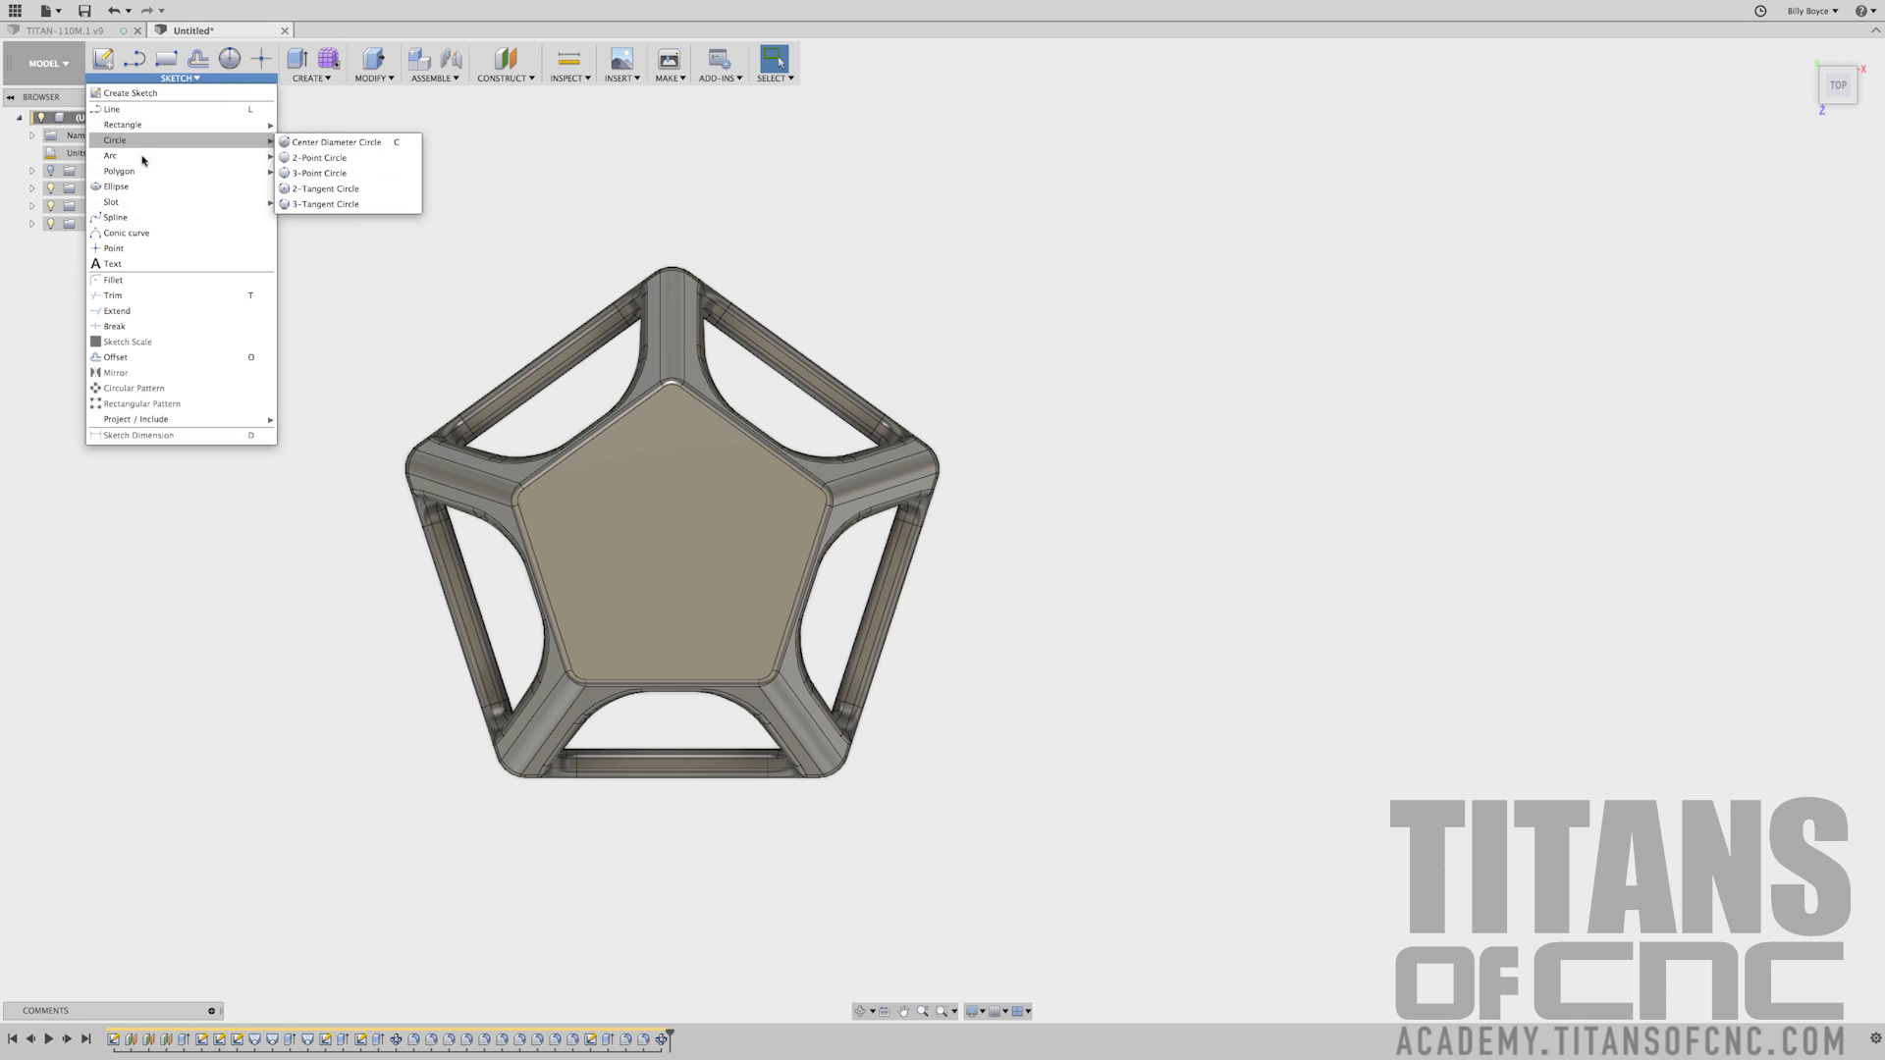
pyautogui.moveTo(140, 173)
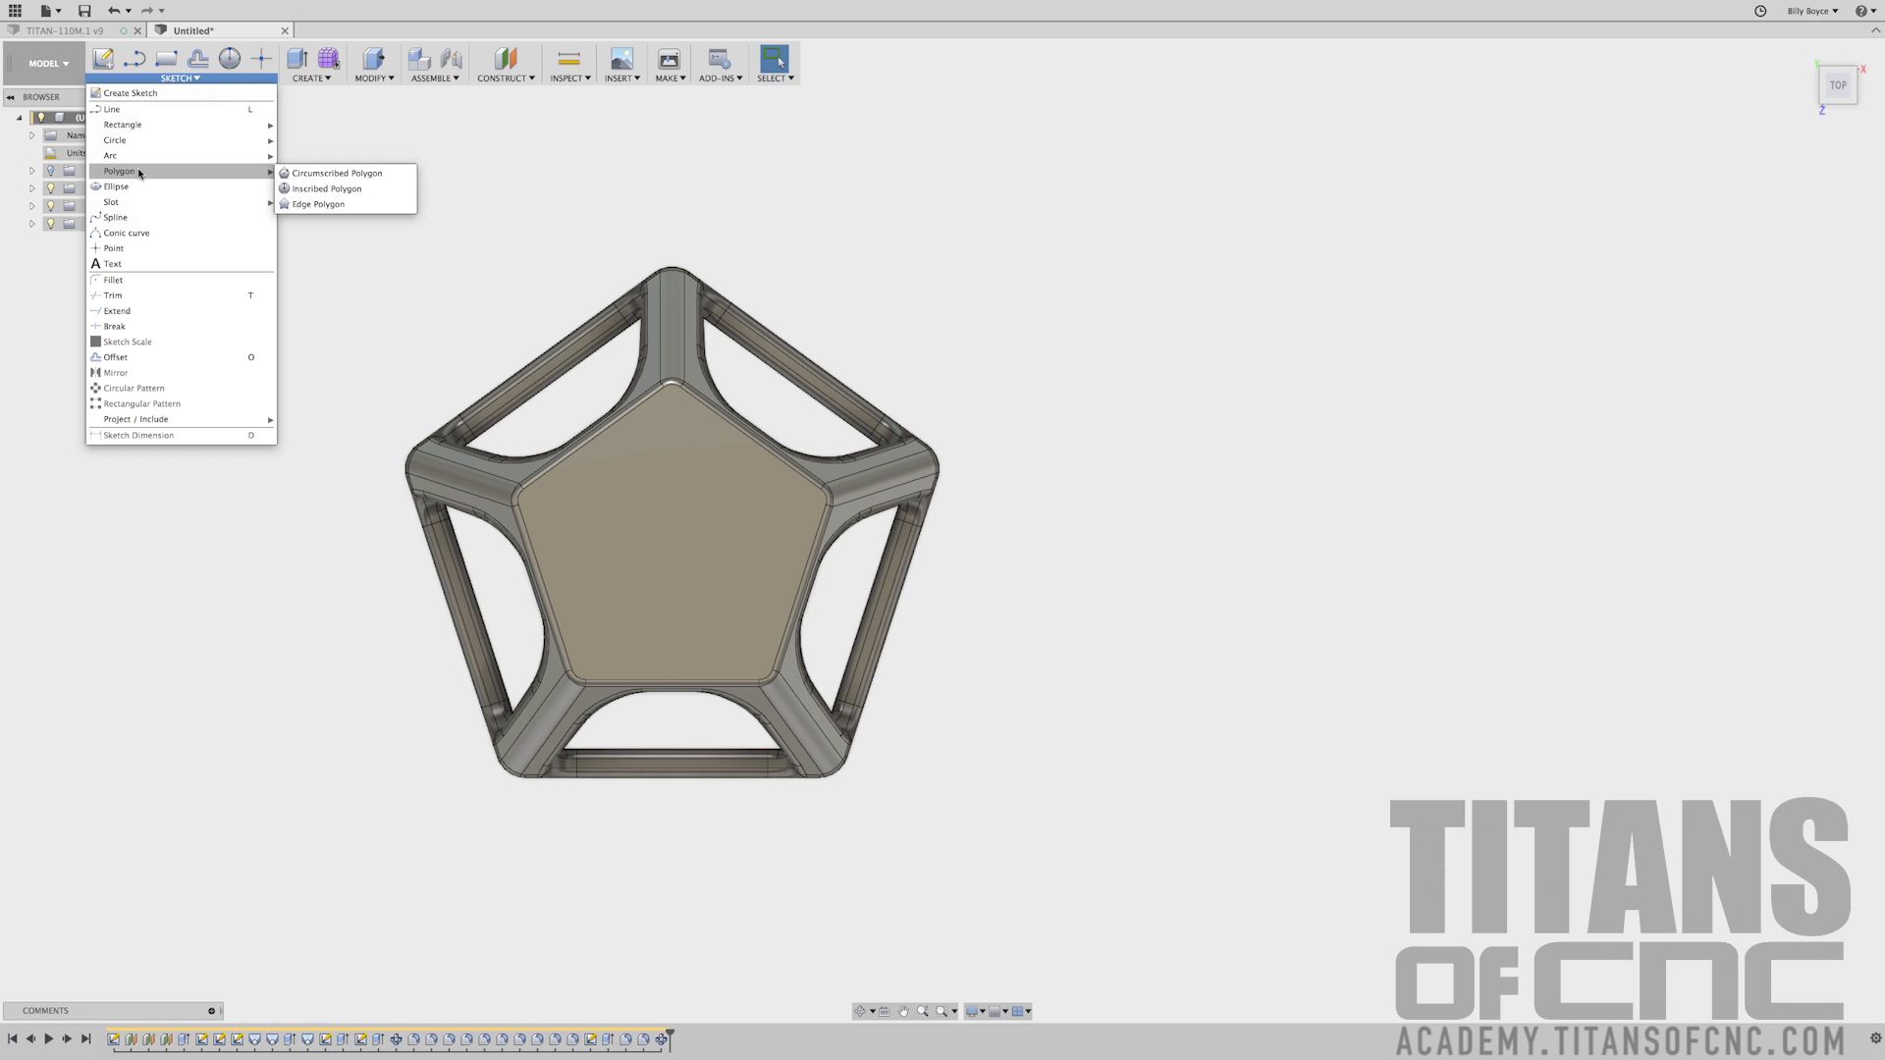
pyautogui.click(300, 190)
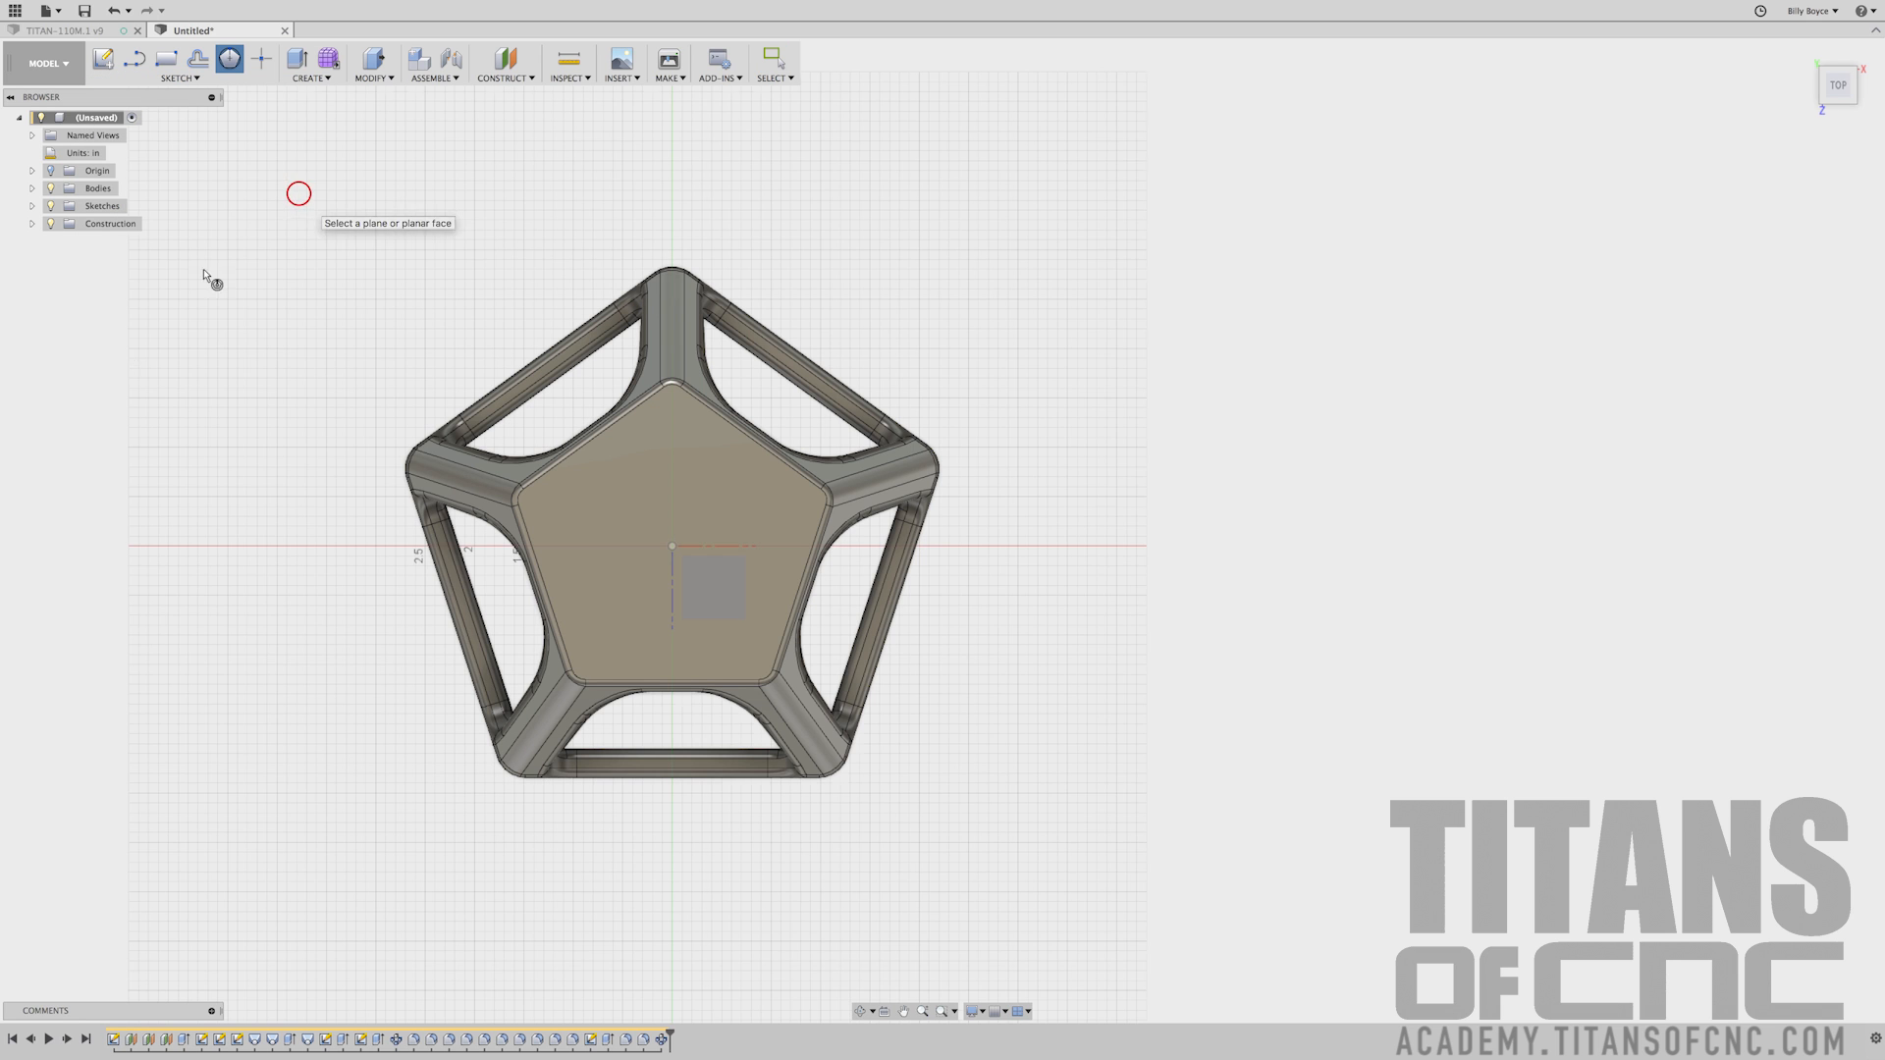
pyautogui.click(645, 478)
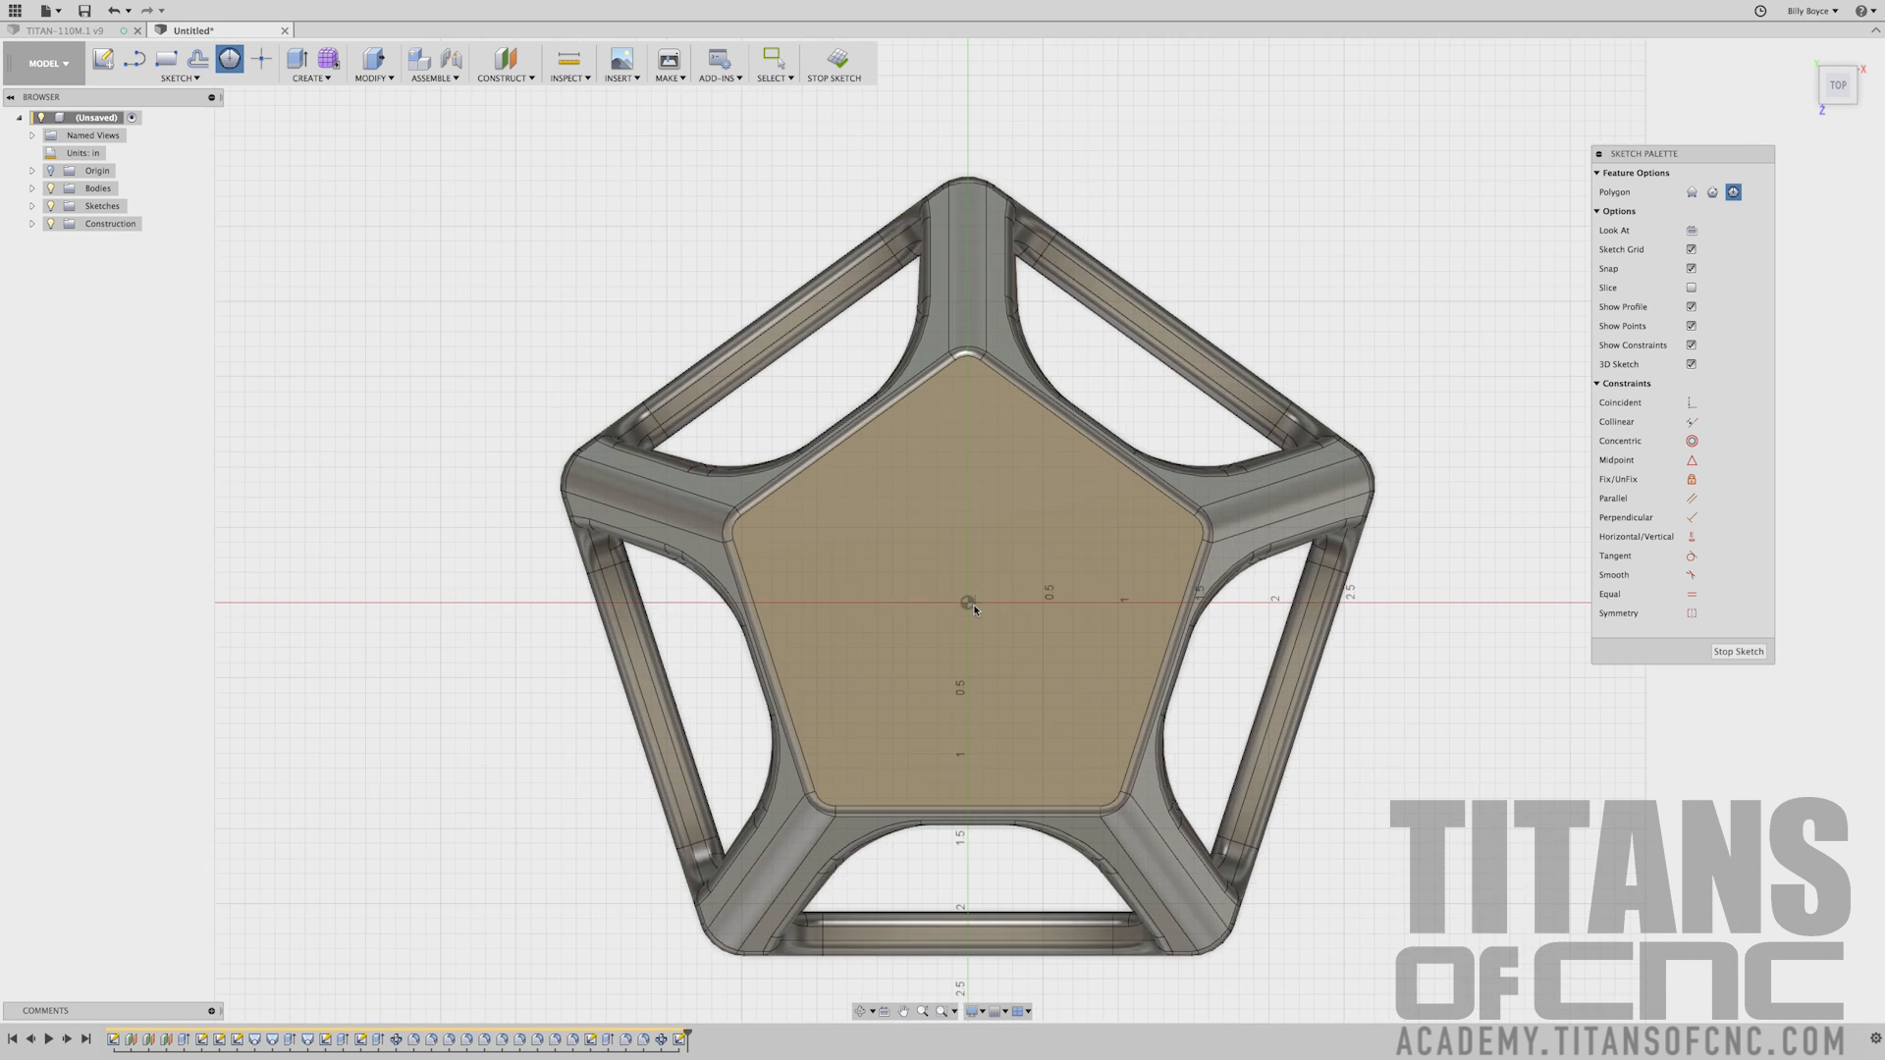
# Draw a five-sided inscribed polygon centred on the sketch origin with a radius of 1.3/2 in and one vertex pointing straight up
pyautogui.scroll(2, 968, 603)
pyautogui.click(964, 602)
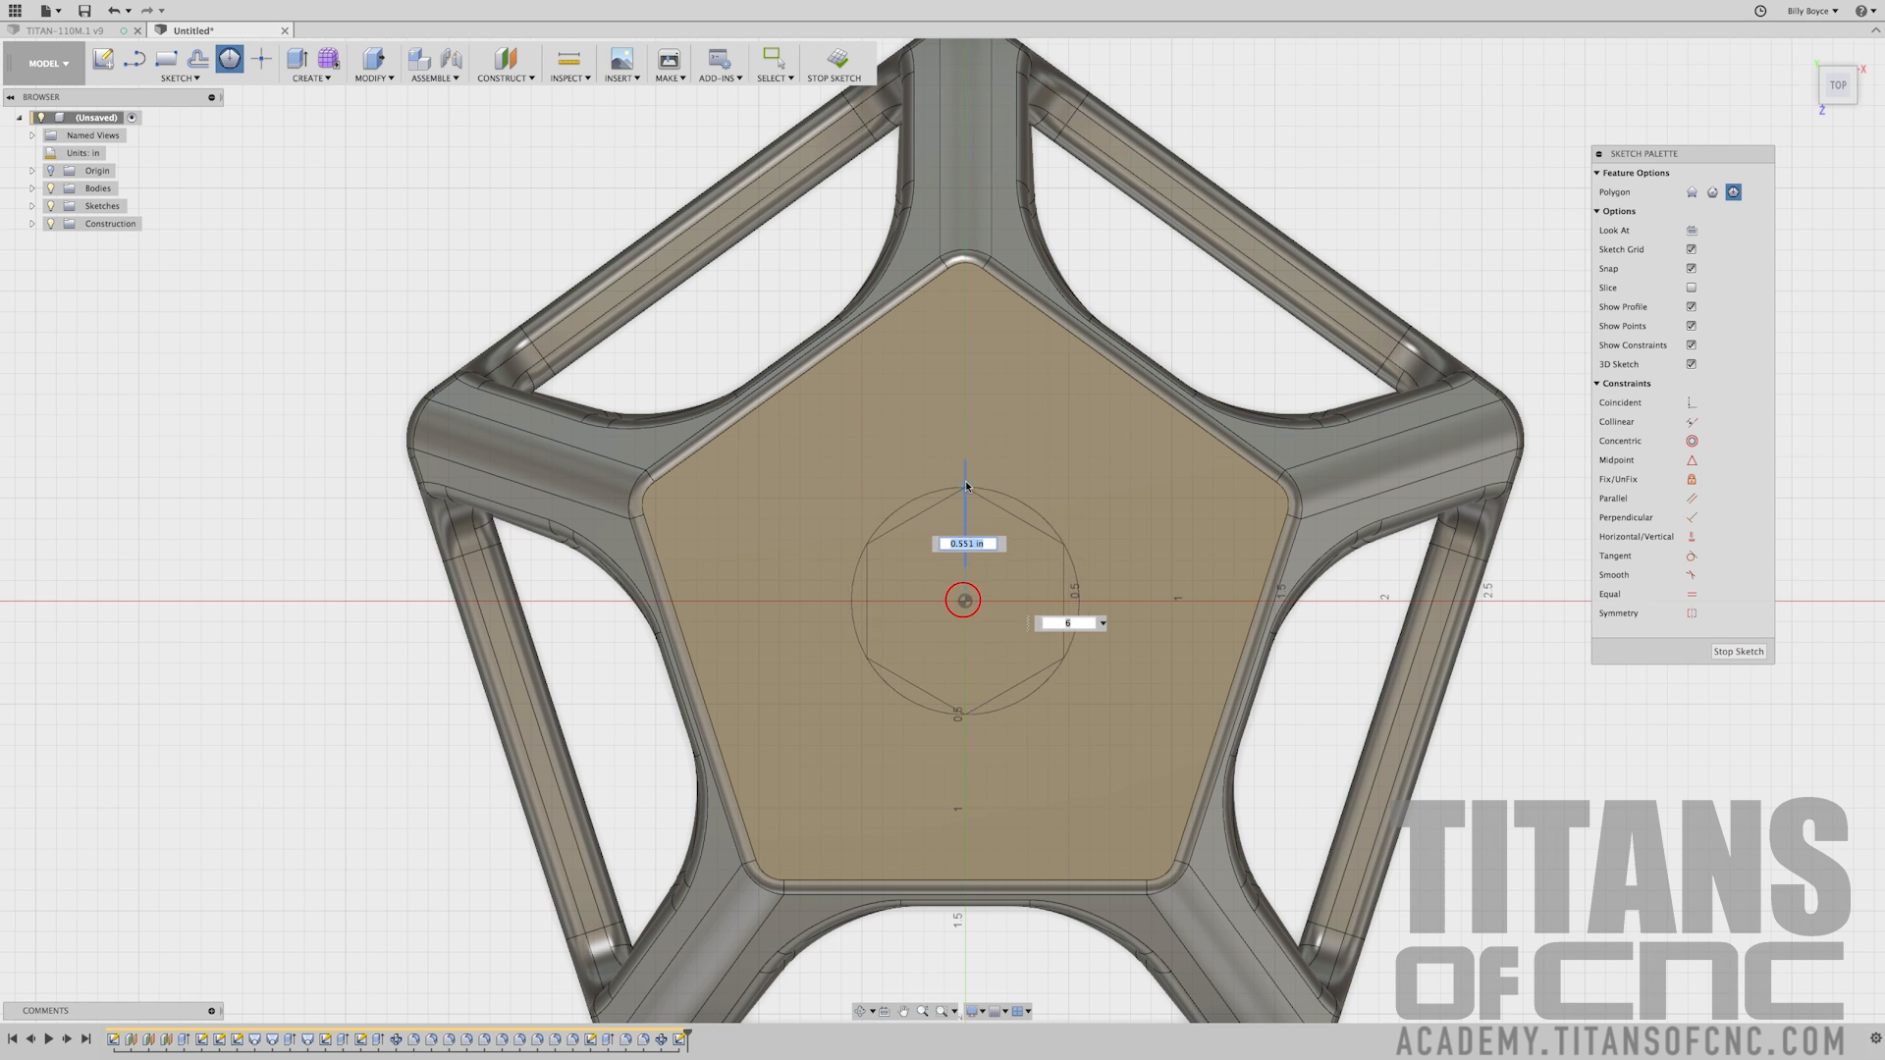
pyautogui.press('Tab')
pyautogui.write('5')
pyautogui.press('Tab')
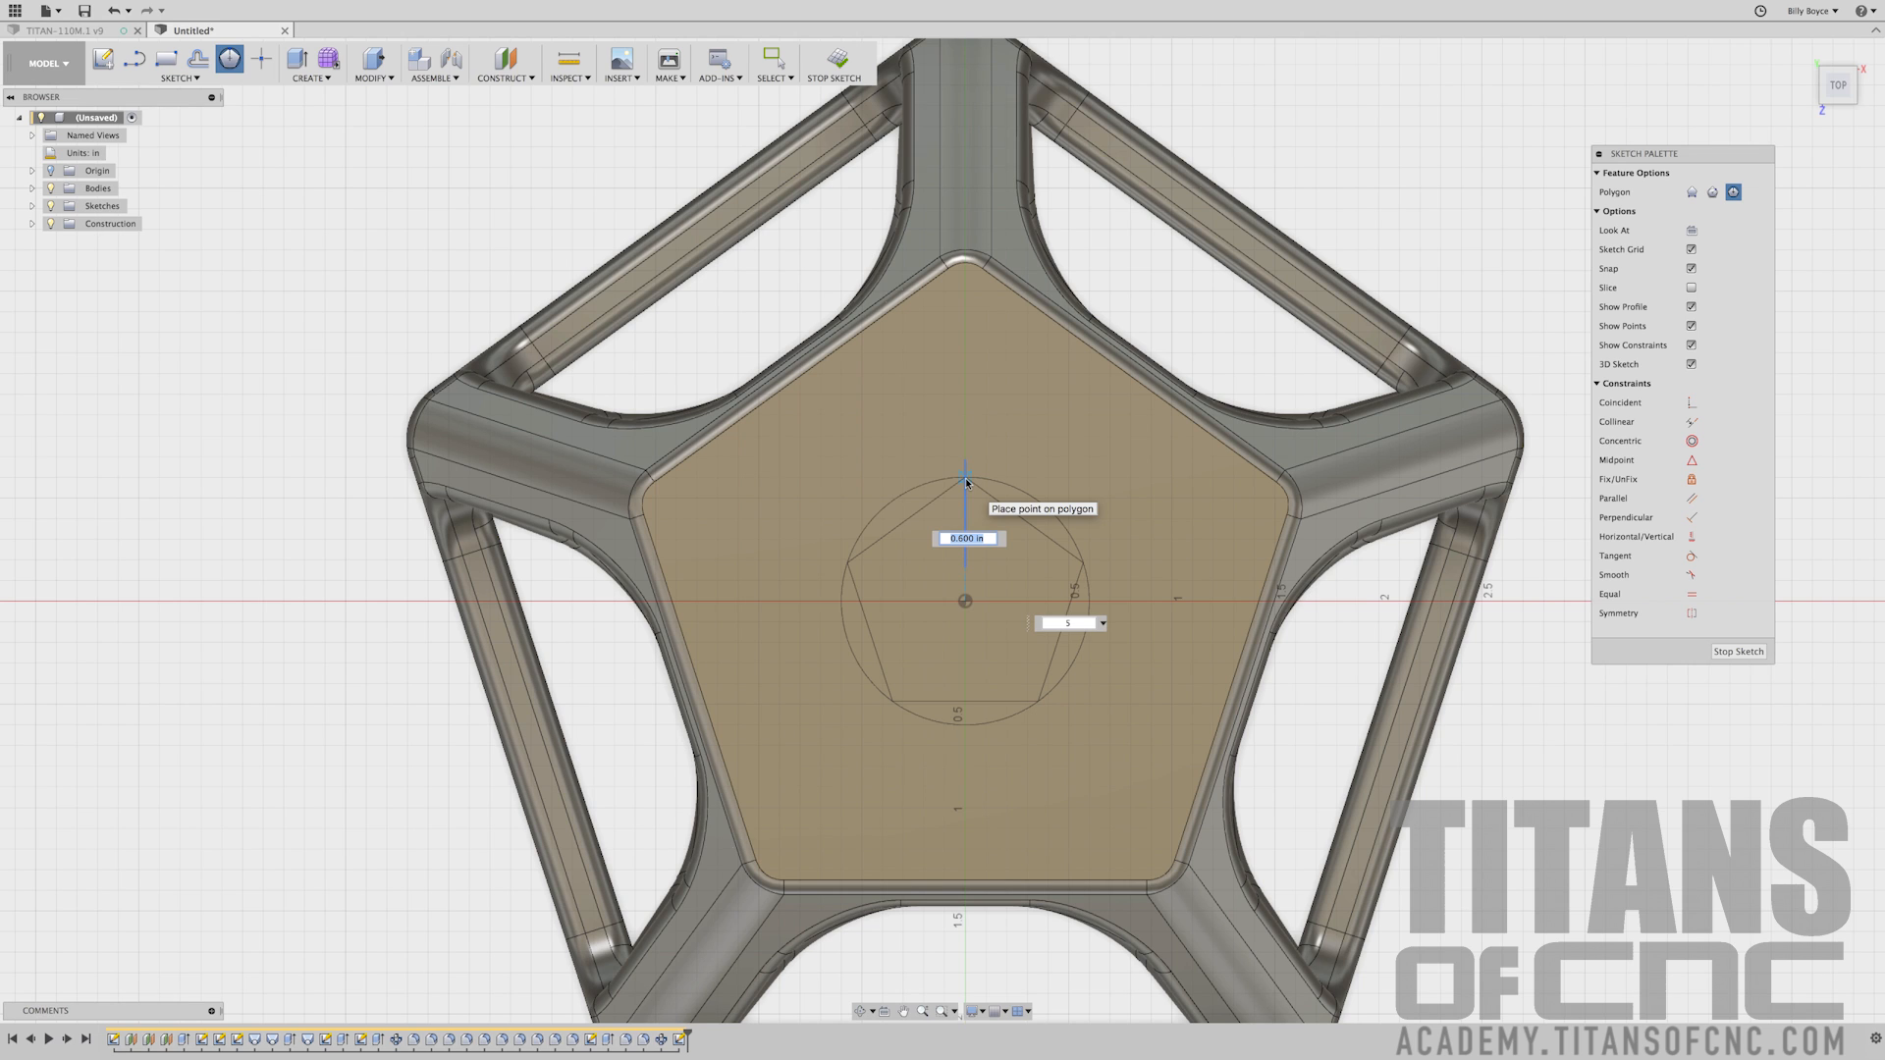
pyautogui.write('1.3/2')
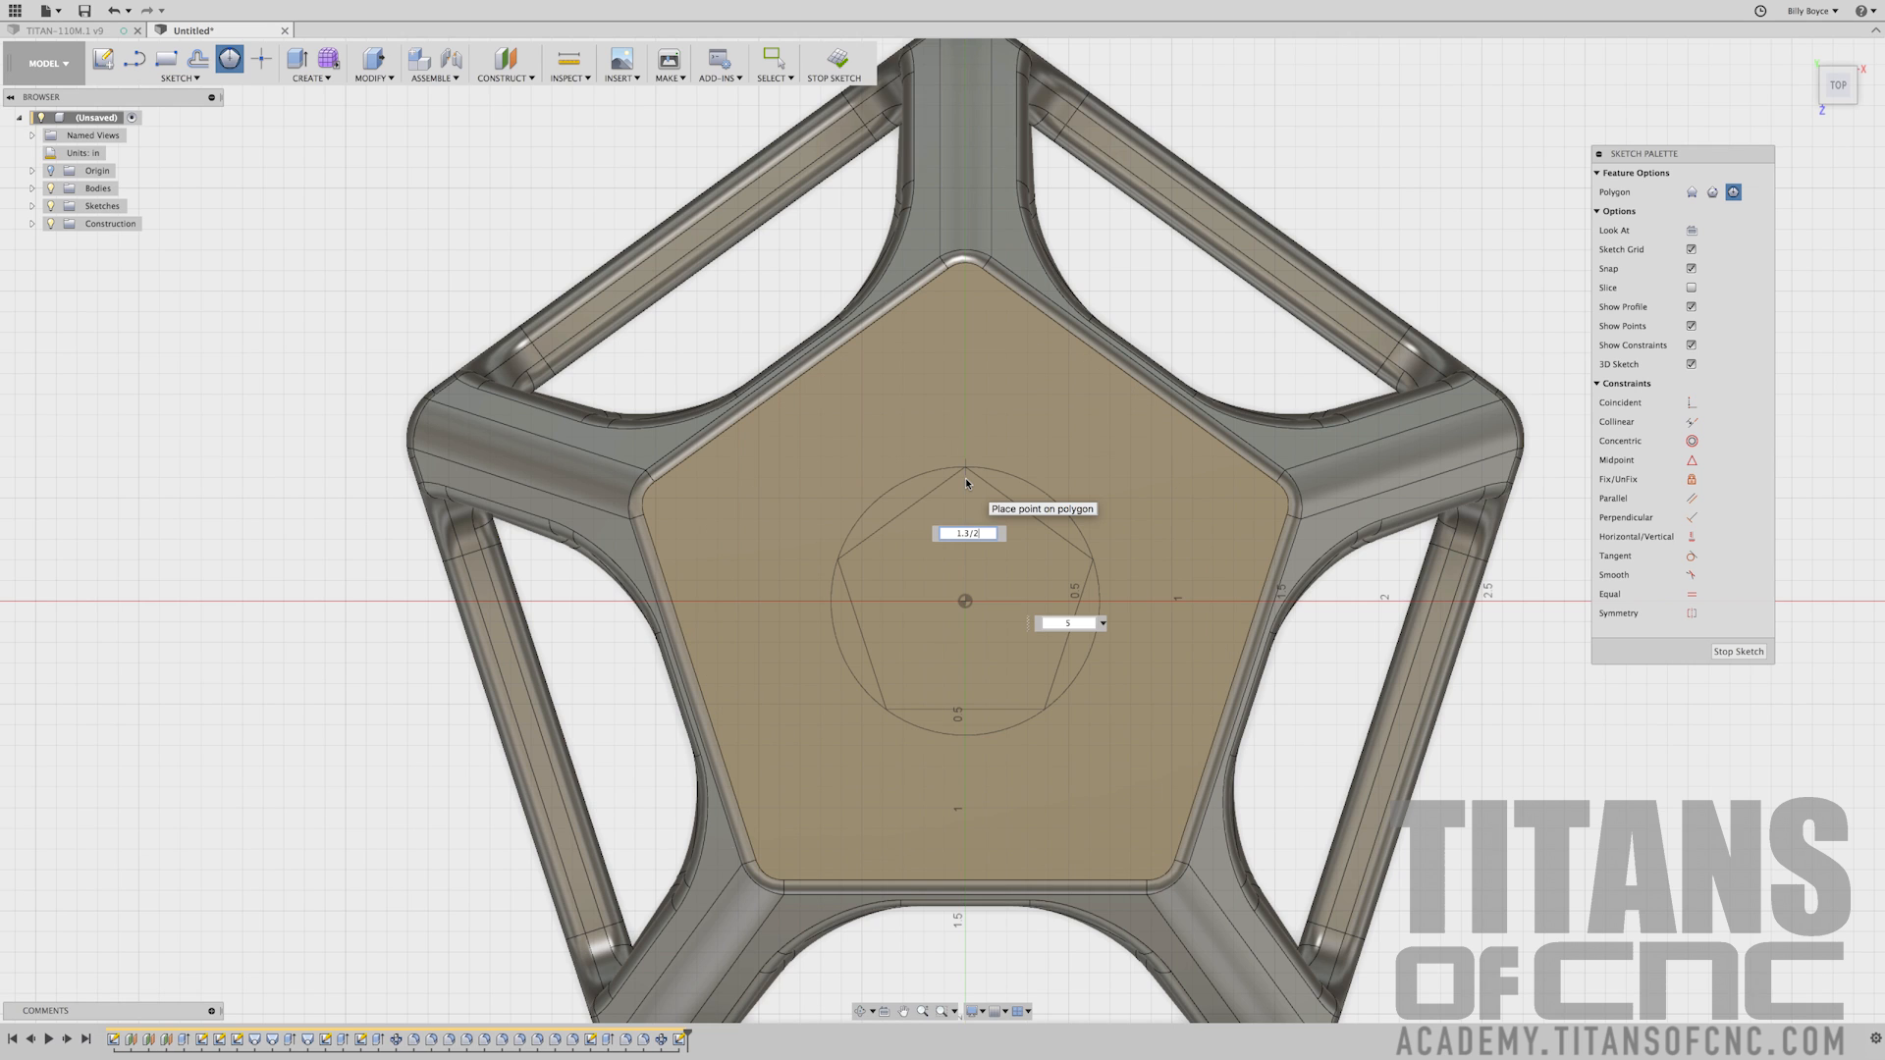
pyautogui.press('Return')
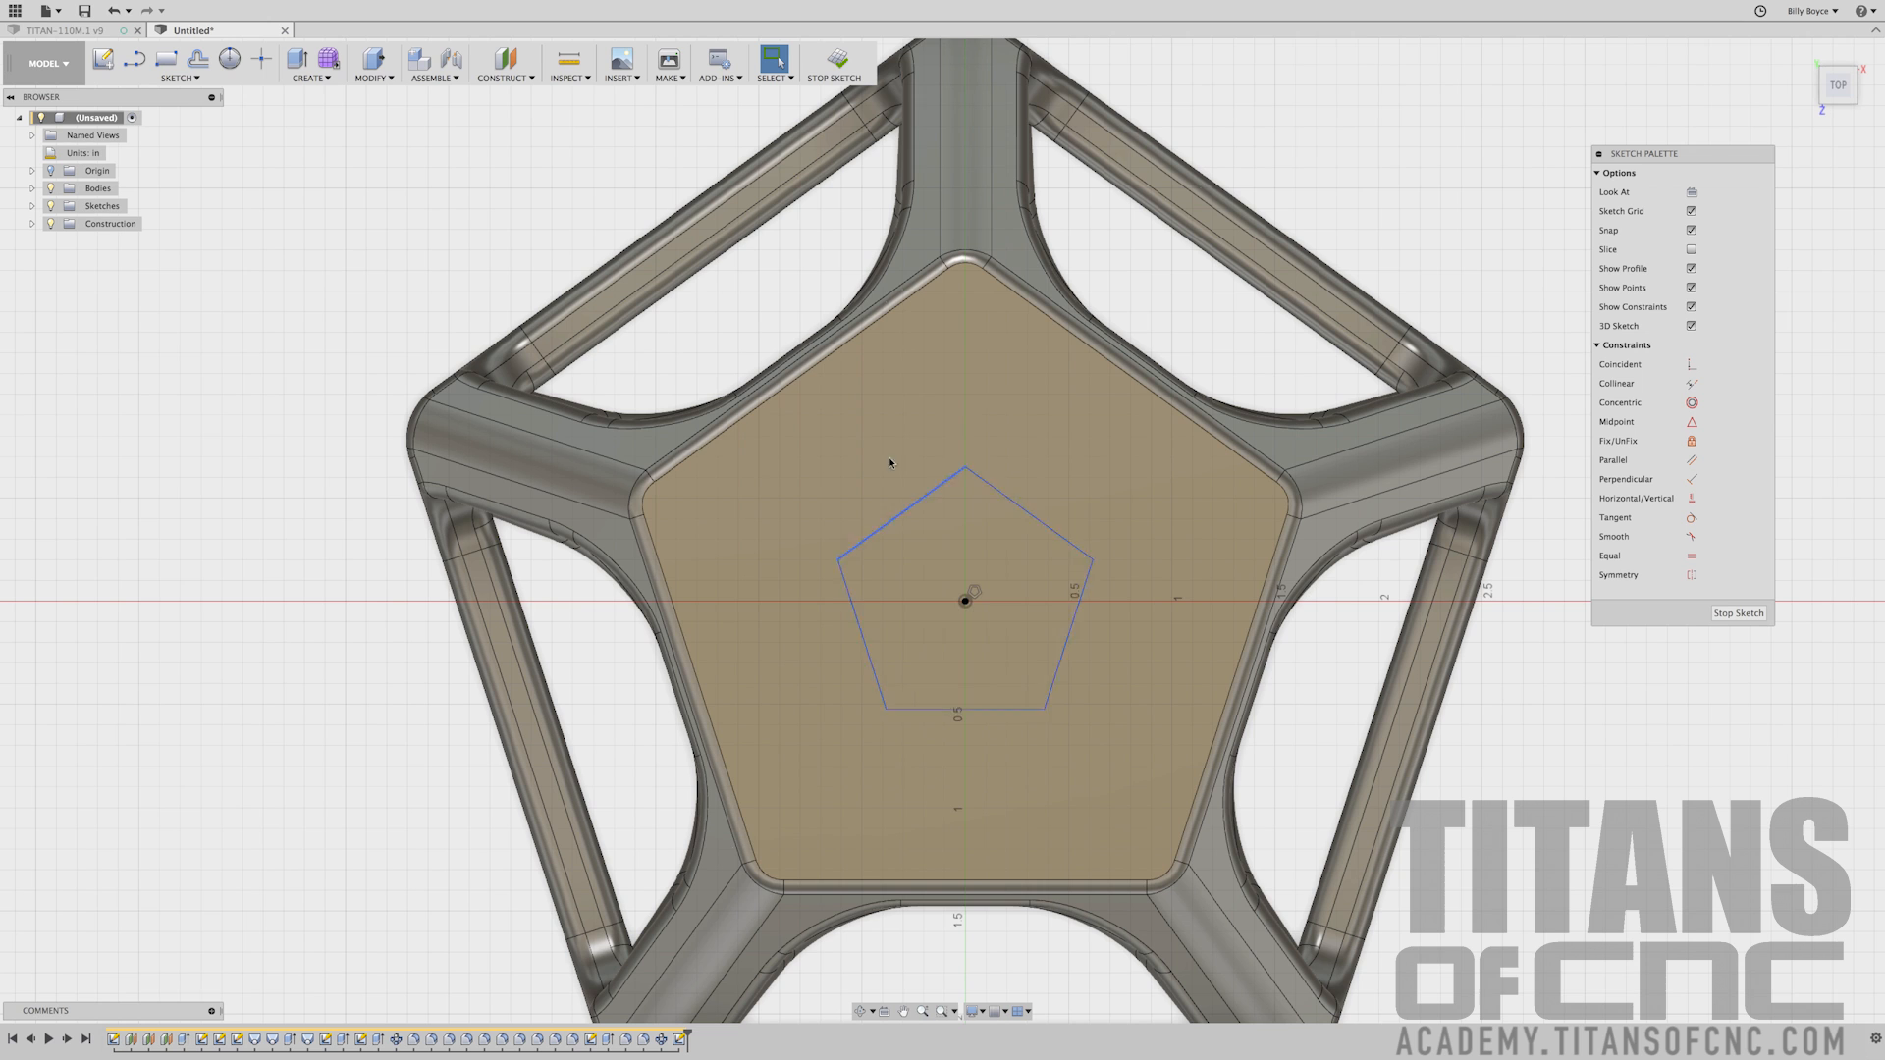
# Extrude the small pentagon profile downward as a cut with a distance of -1 in
pyautogui.rightClick(751, 295)
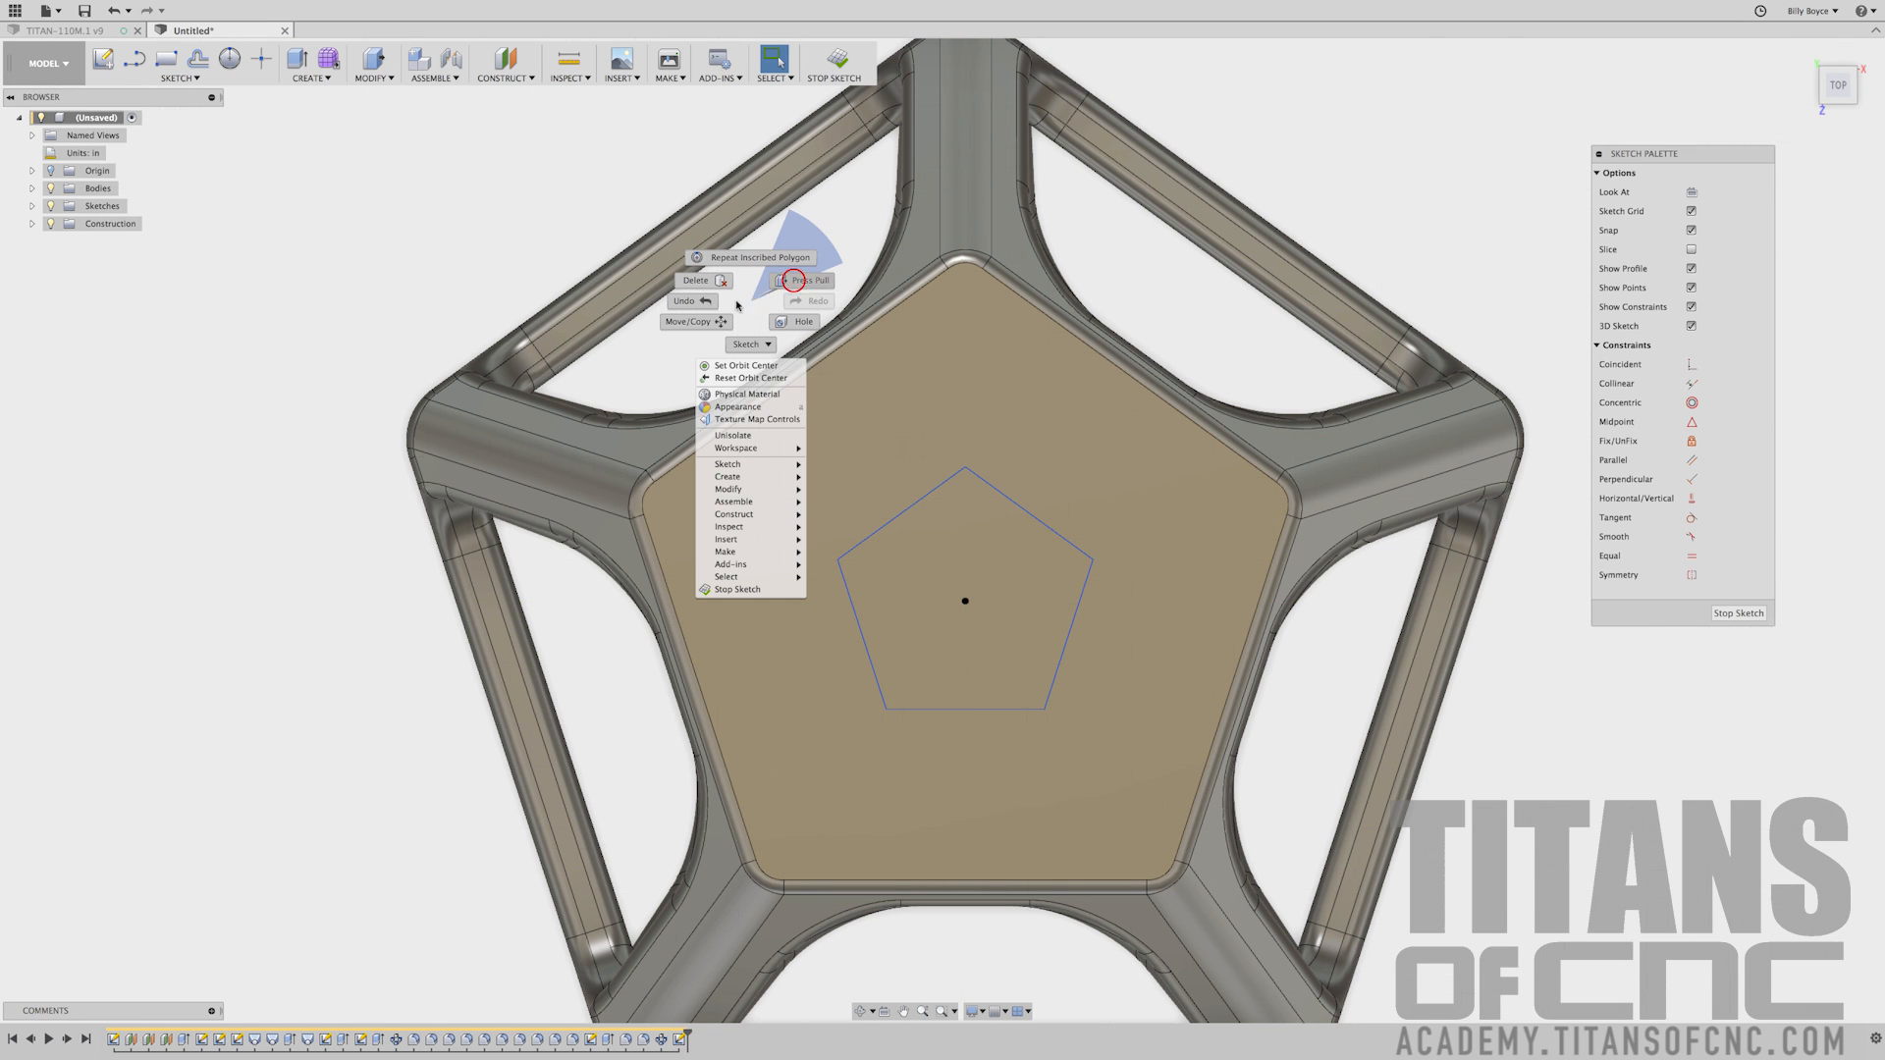
pyautogui.click(793, 281)
pyautogui.click(925, 557)
pyautogui.scroll(-3, 913, 549)
pyautogui.keyDown('shift'); pyautogui.moveTo(913, 550); pyautogui.dragTo(1007, 709, button='middle'); pyautogui.keyUp('shift')
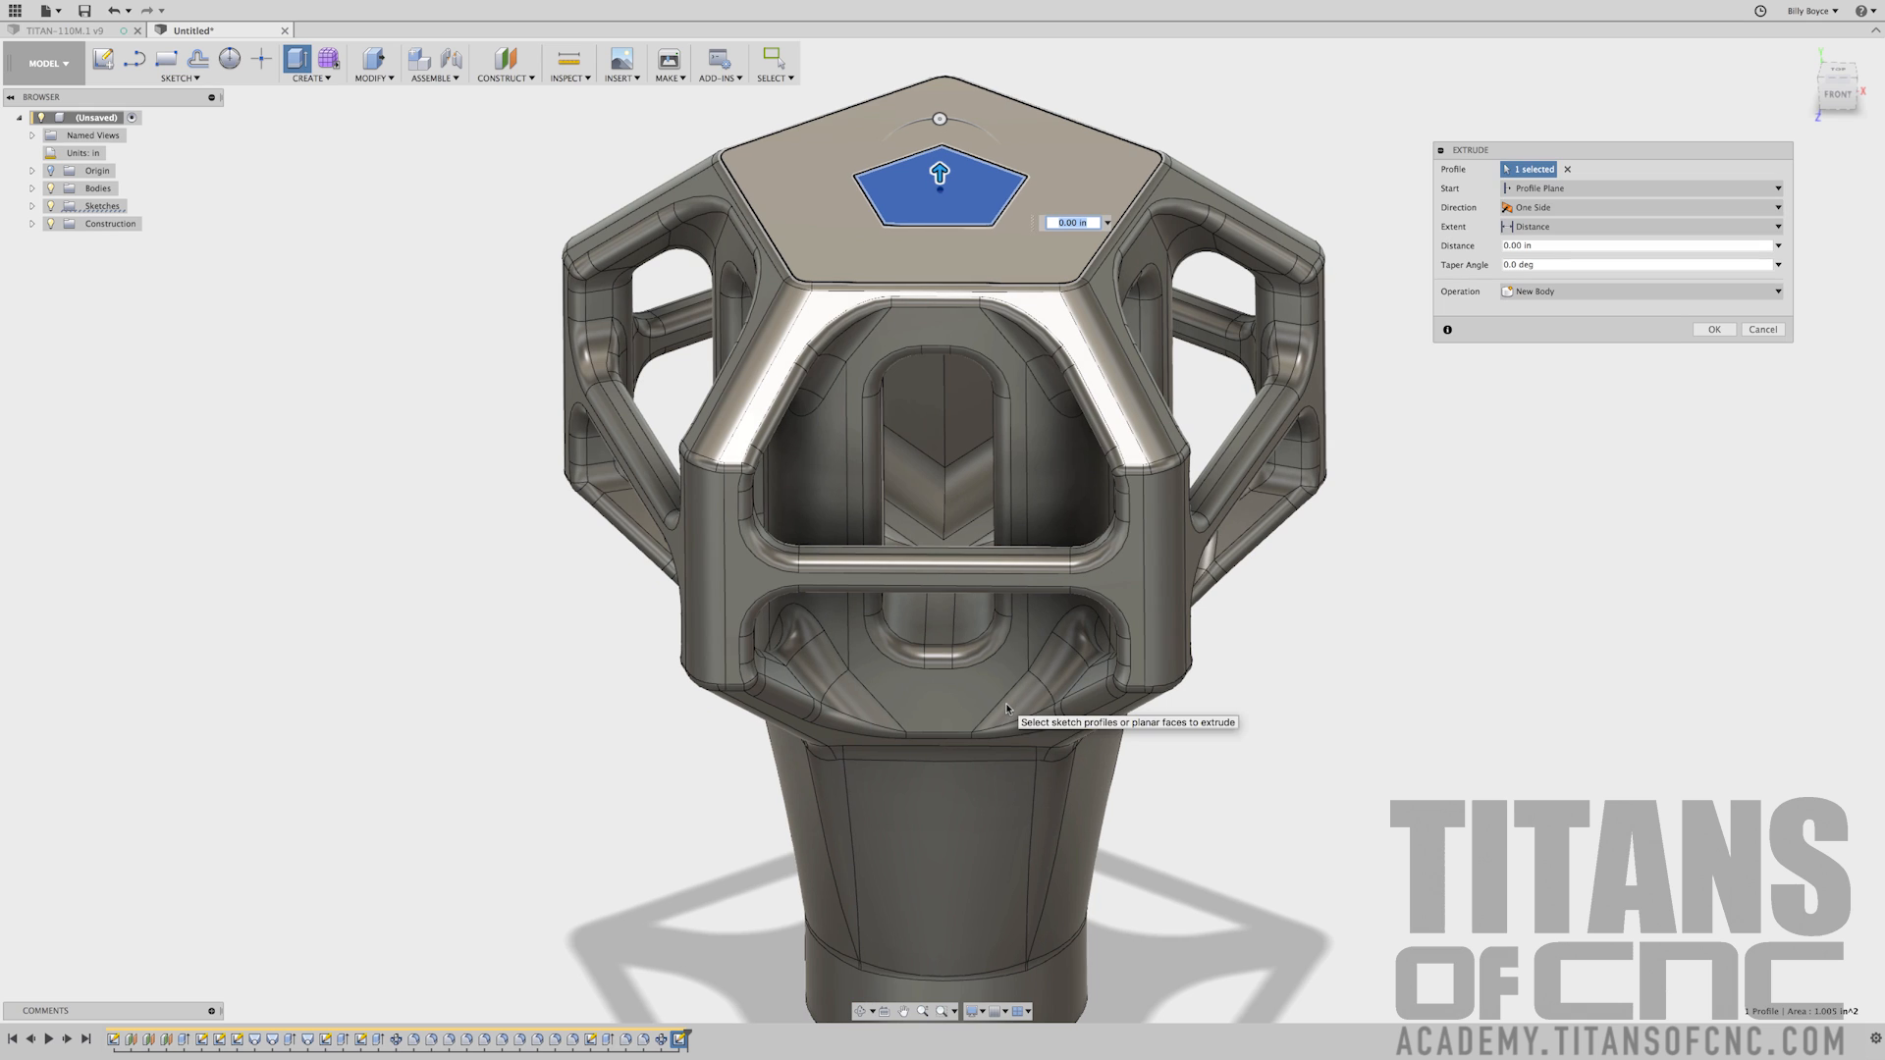
pyautogui.moveTo(940, 173); pyautogui.dragTo(943, 378)
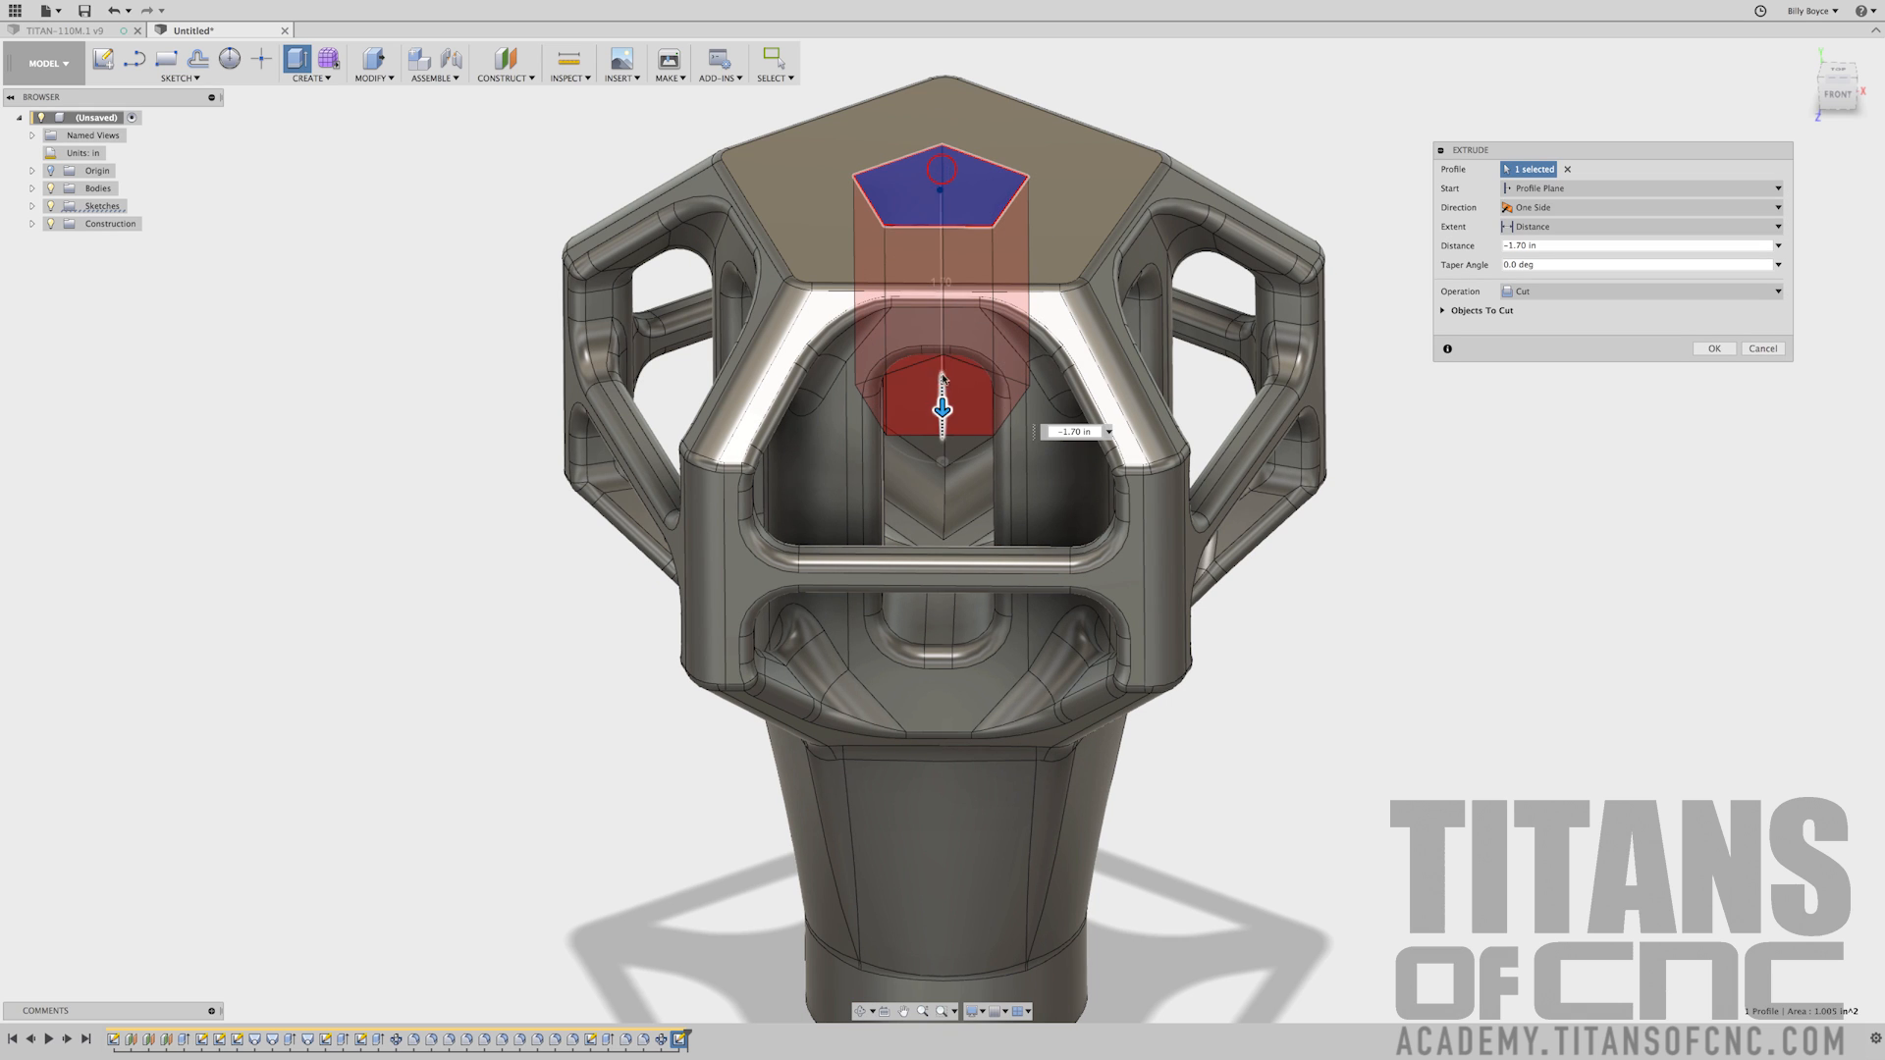
pyautogui.click(1540, 243)
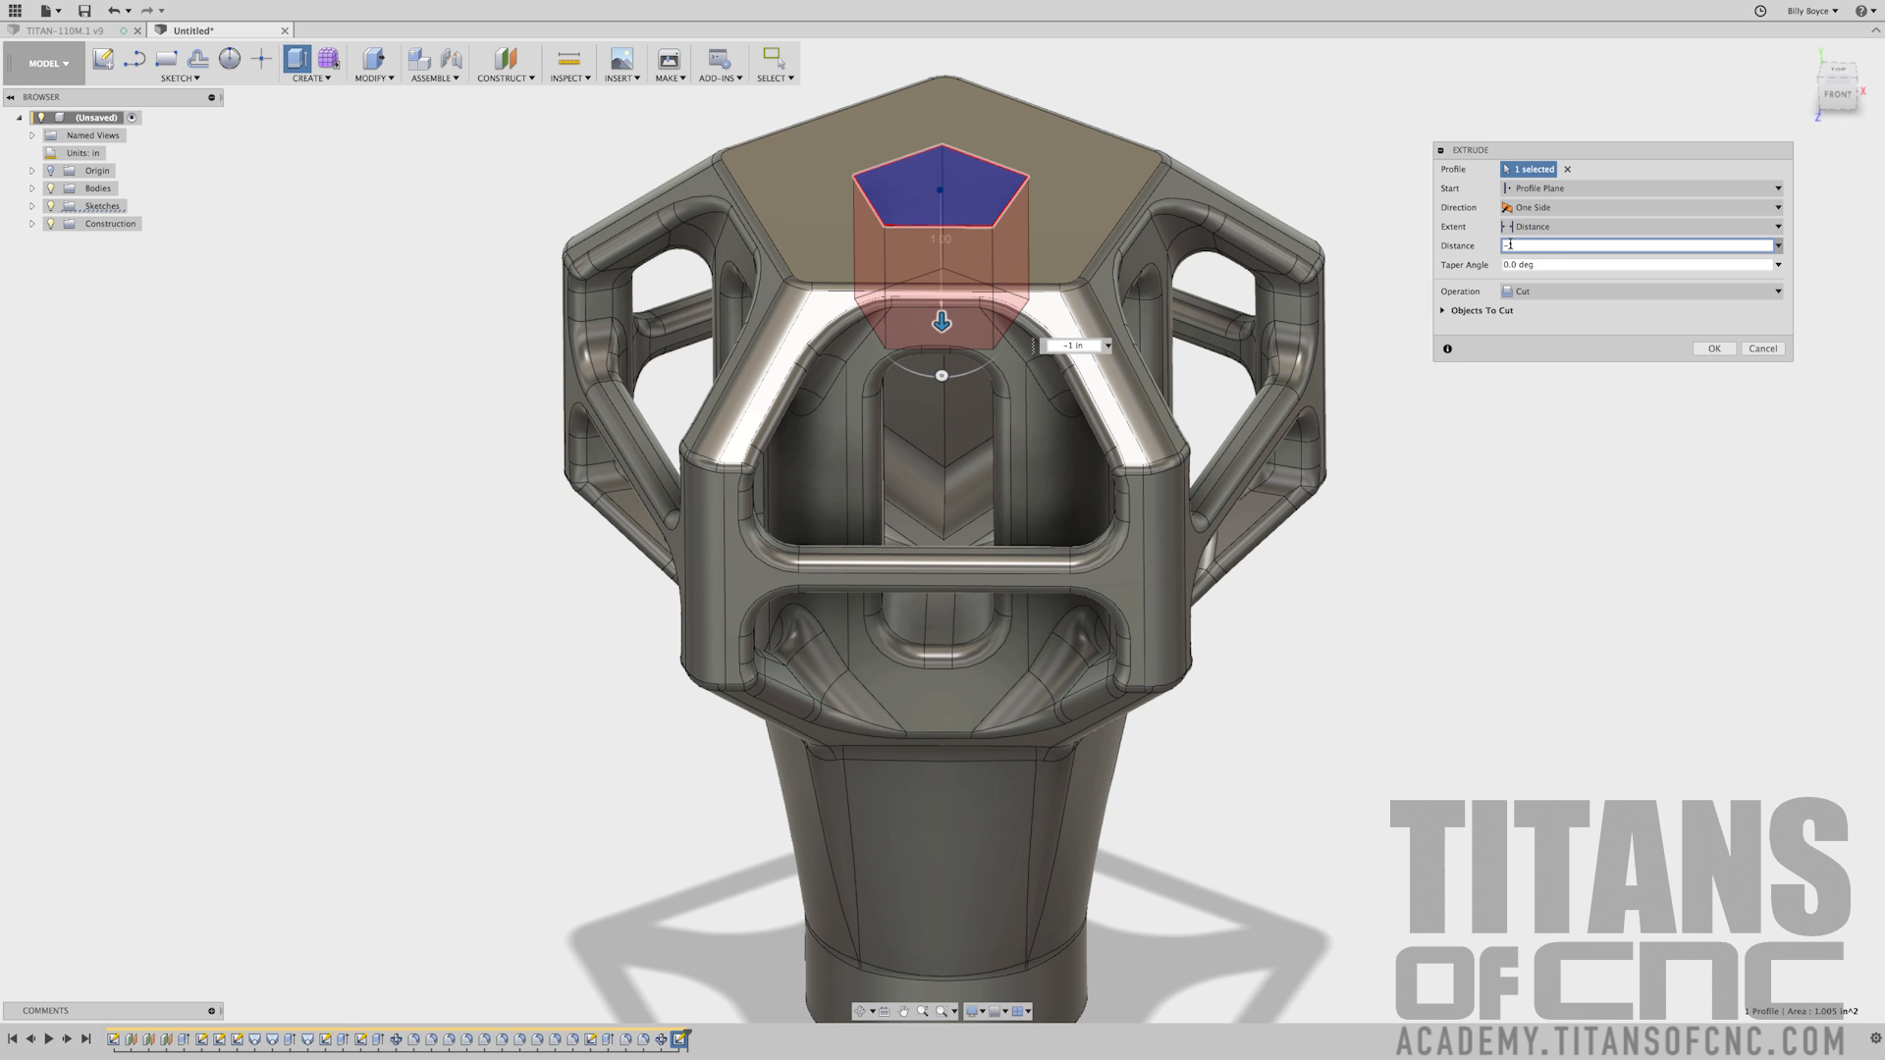
pyautogui.press('Return')
# Fillet the five vertical corner edges inside the pentagonal pocket on the top face with a 0.3 in radius
pyautogui.keyDown('shift'); pyautogui.moveTo(1353, 187); pyautogui.dragTo(1313, 193, button='middle'); pyautogui.keyUp('shift')
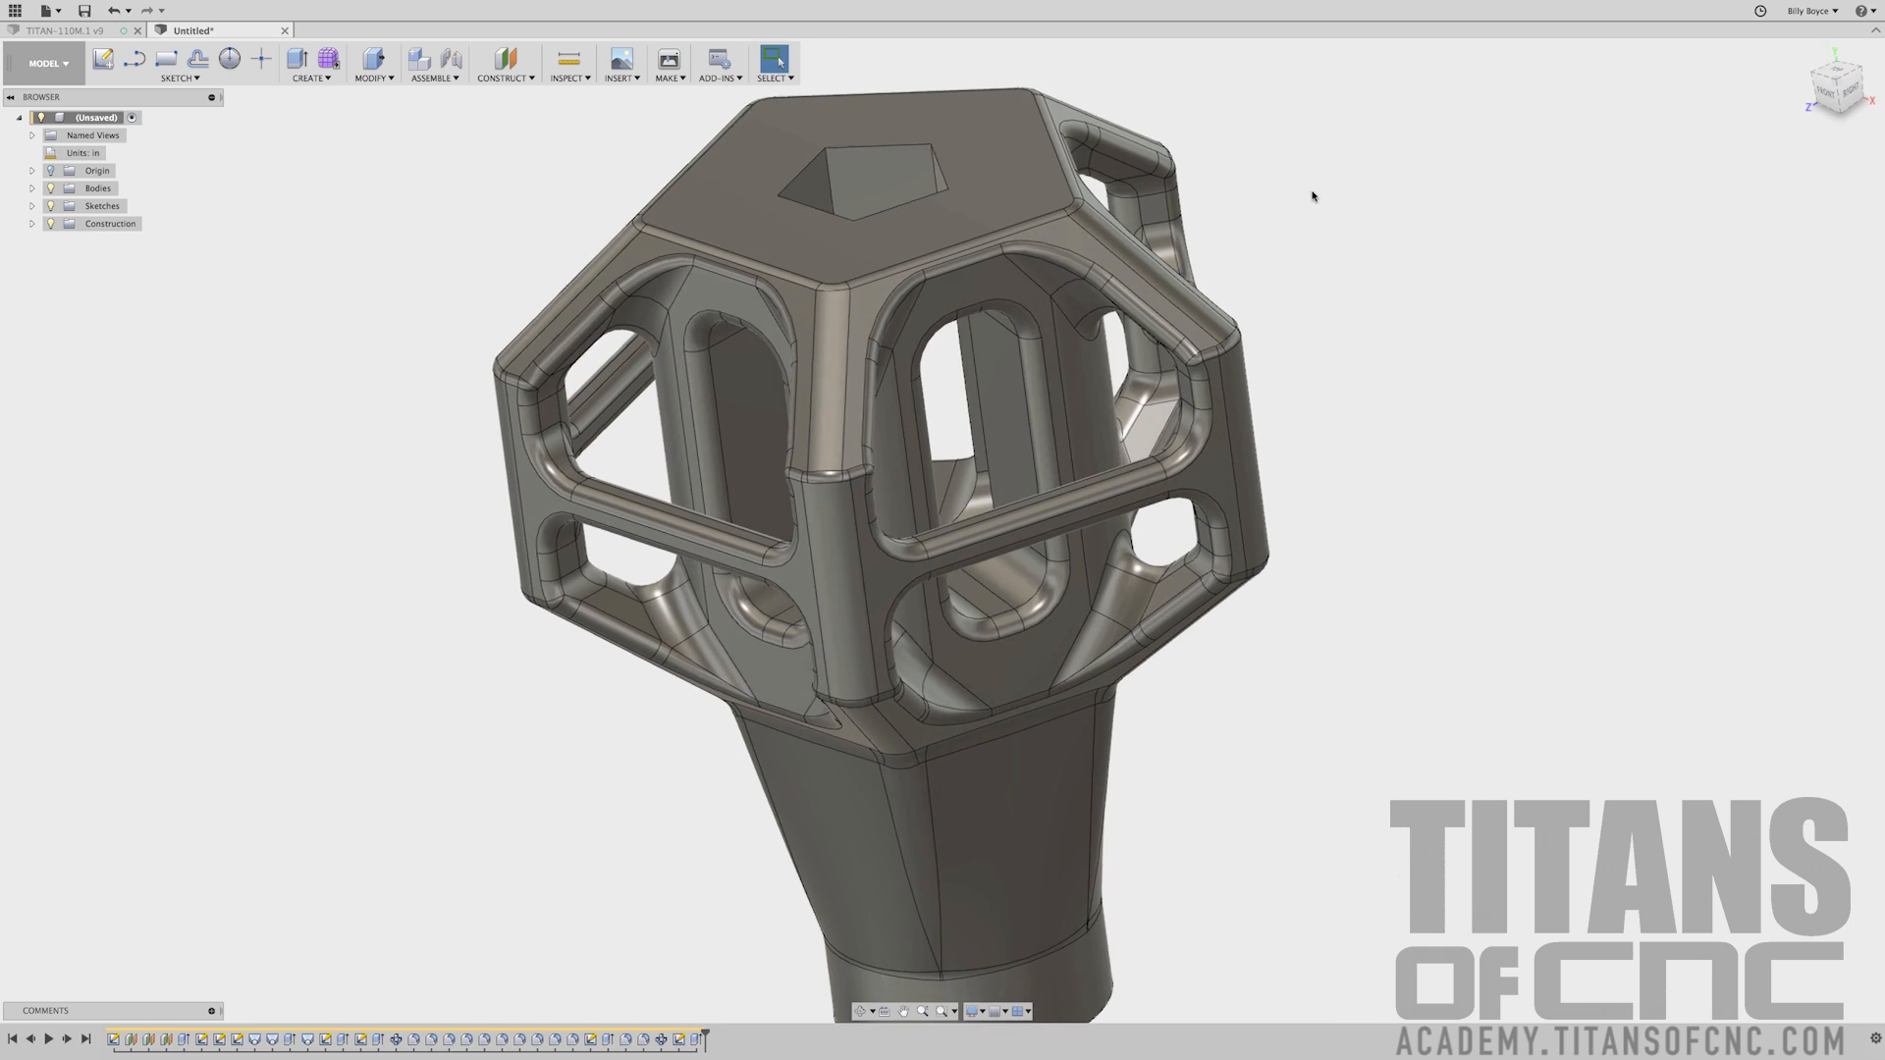
pyautogui.scroll(3, 1313, 194)
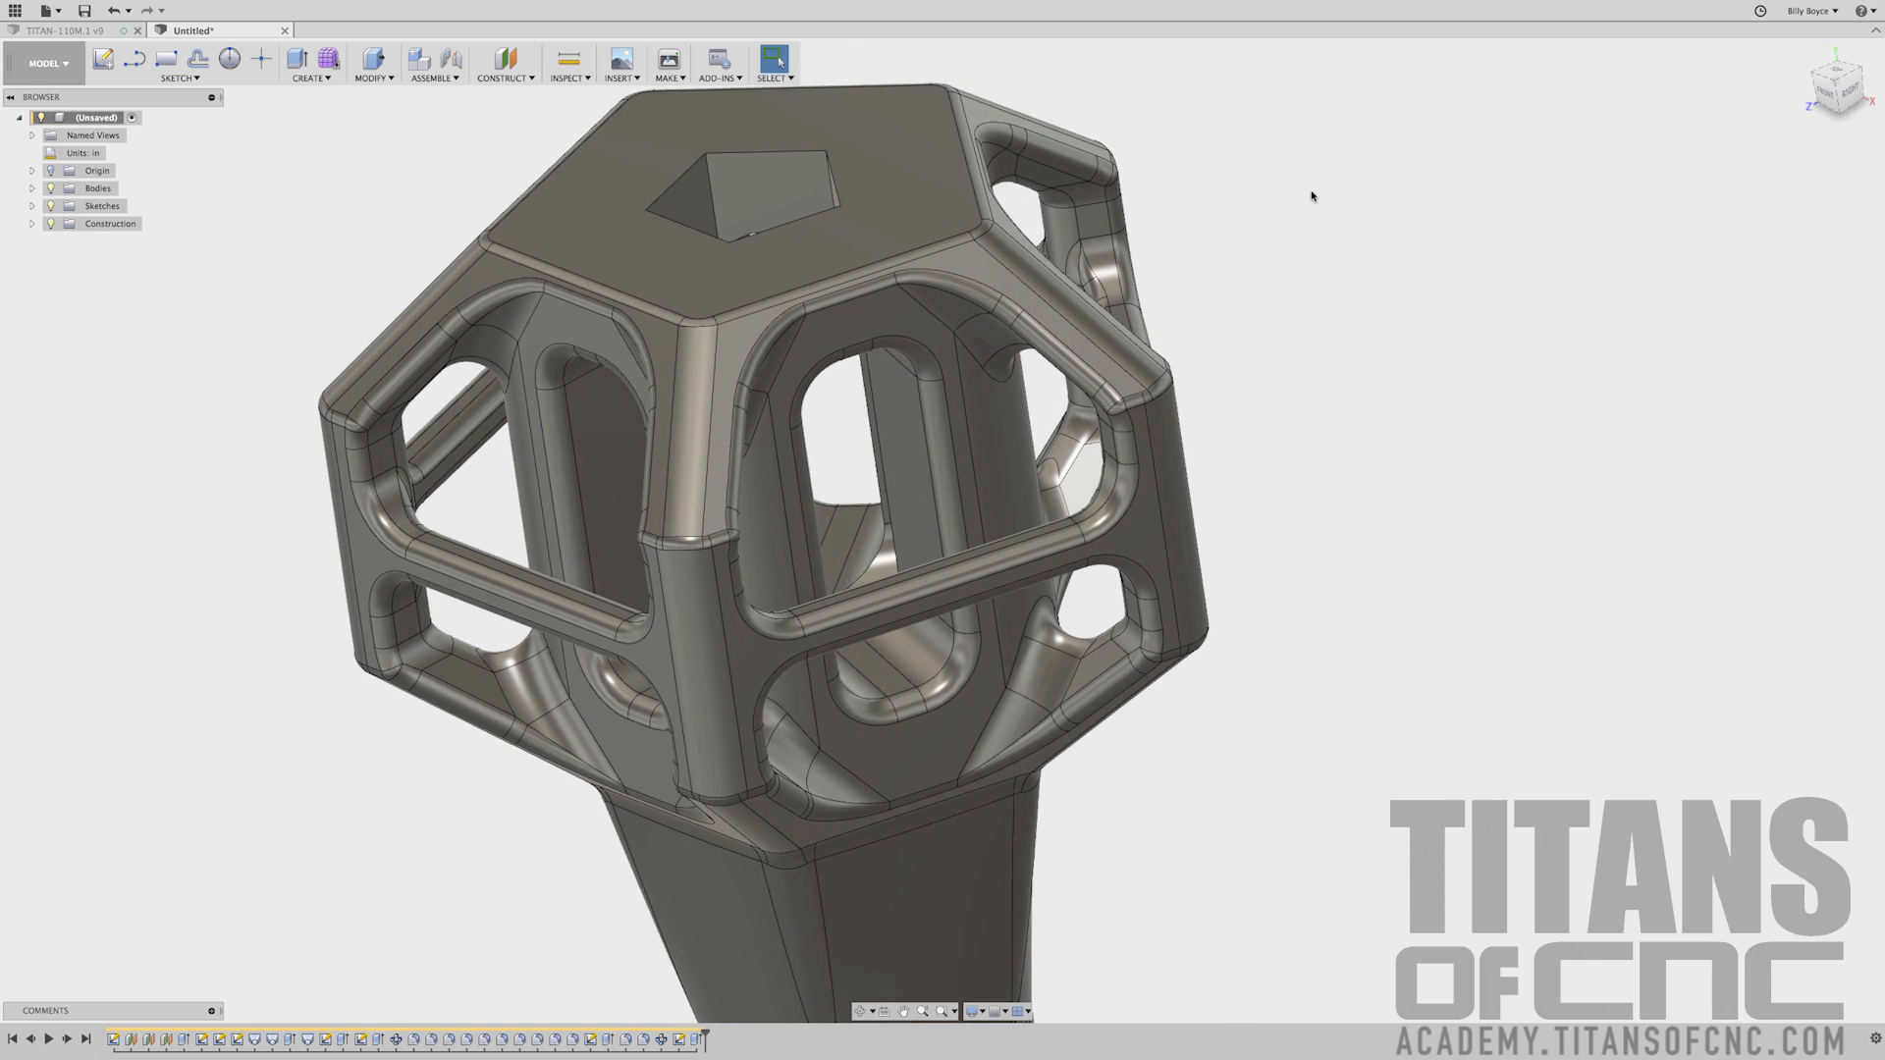
pyautogui.press('f')
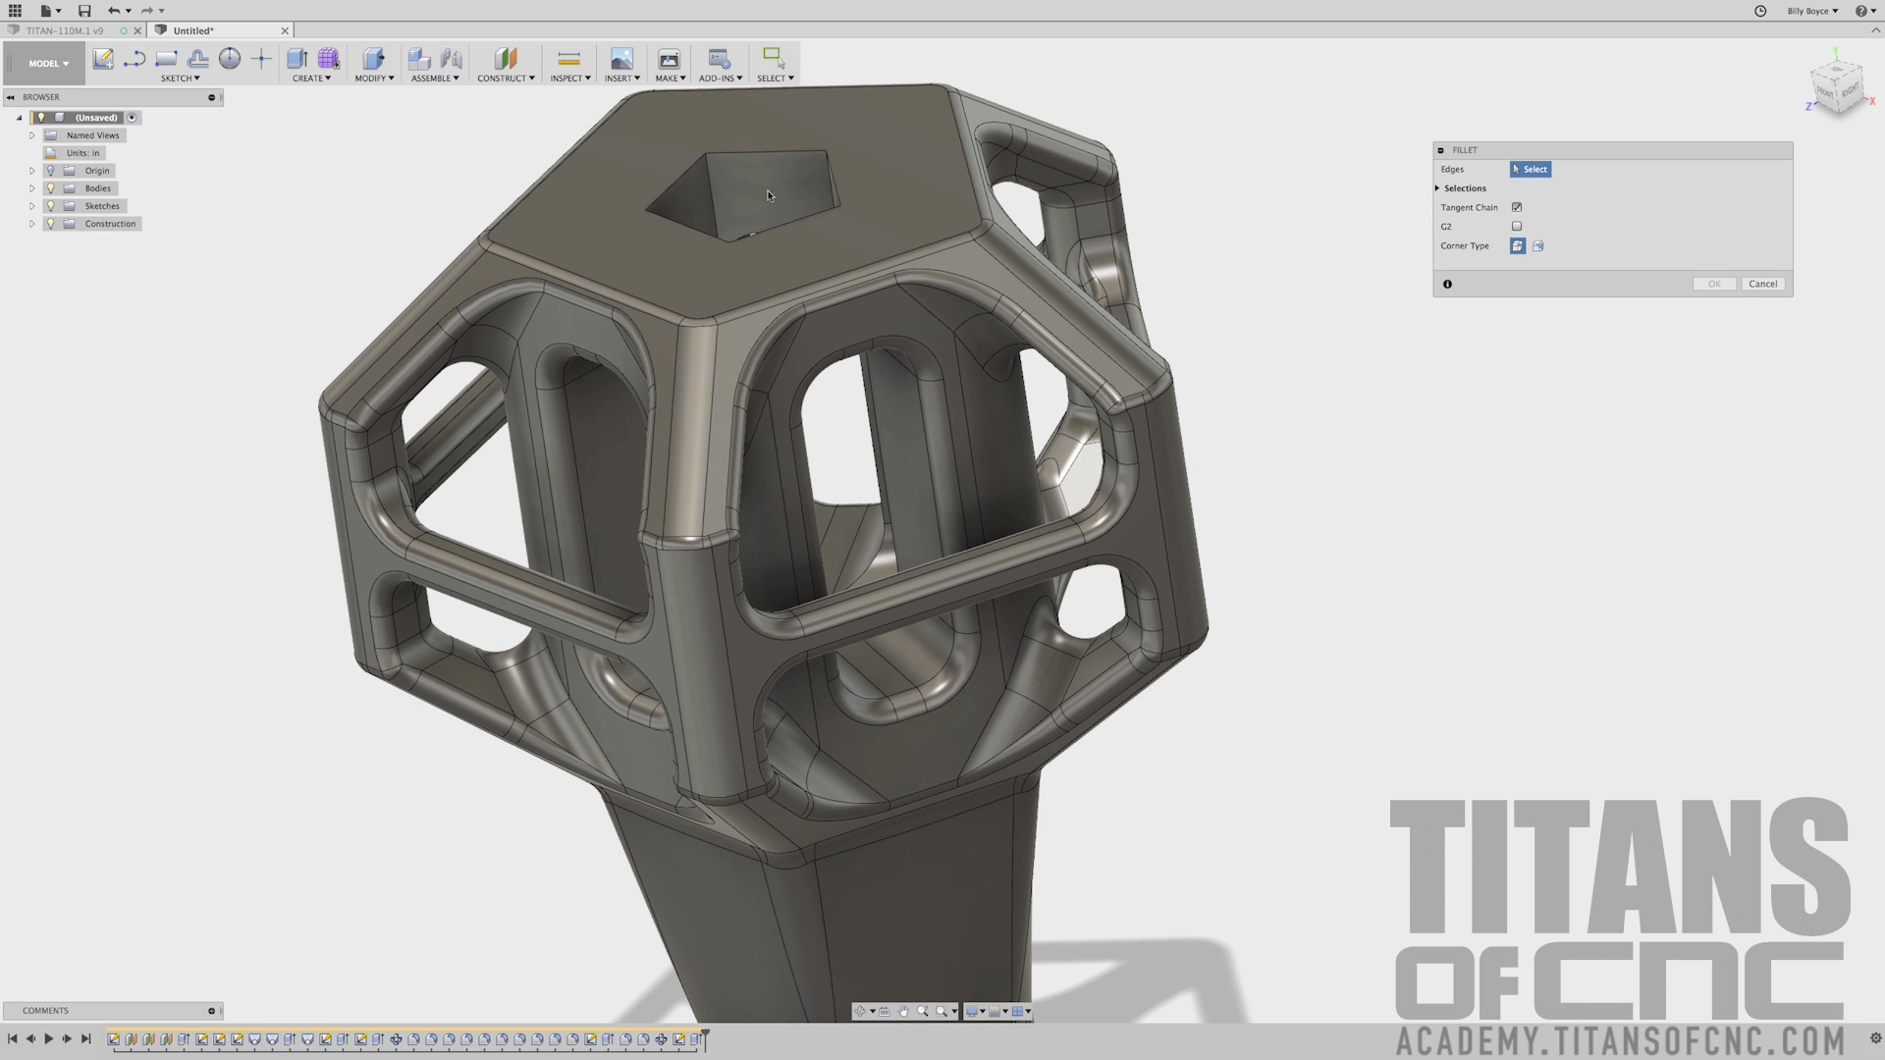
pyautogui.click(714, 183)
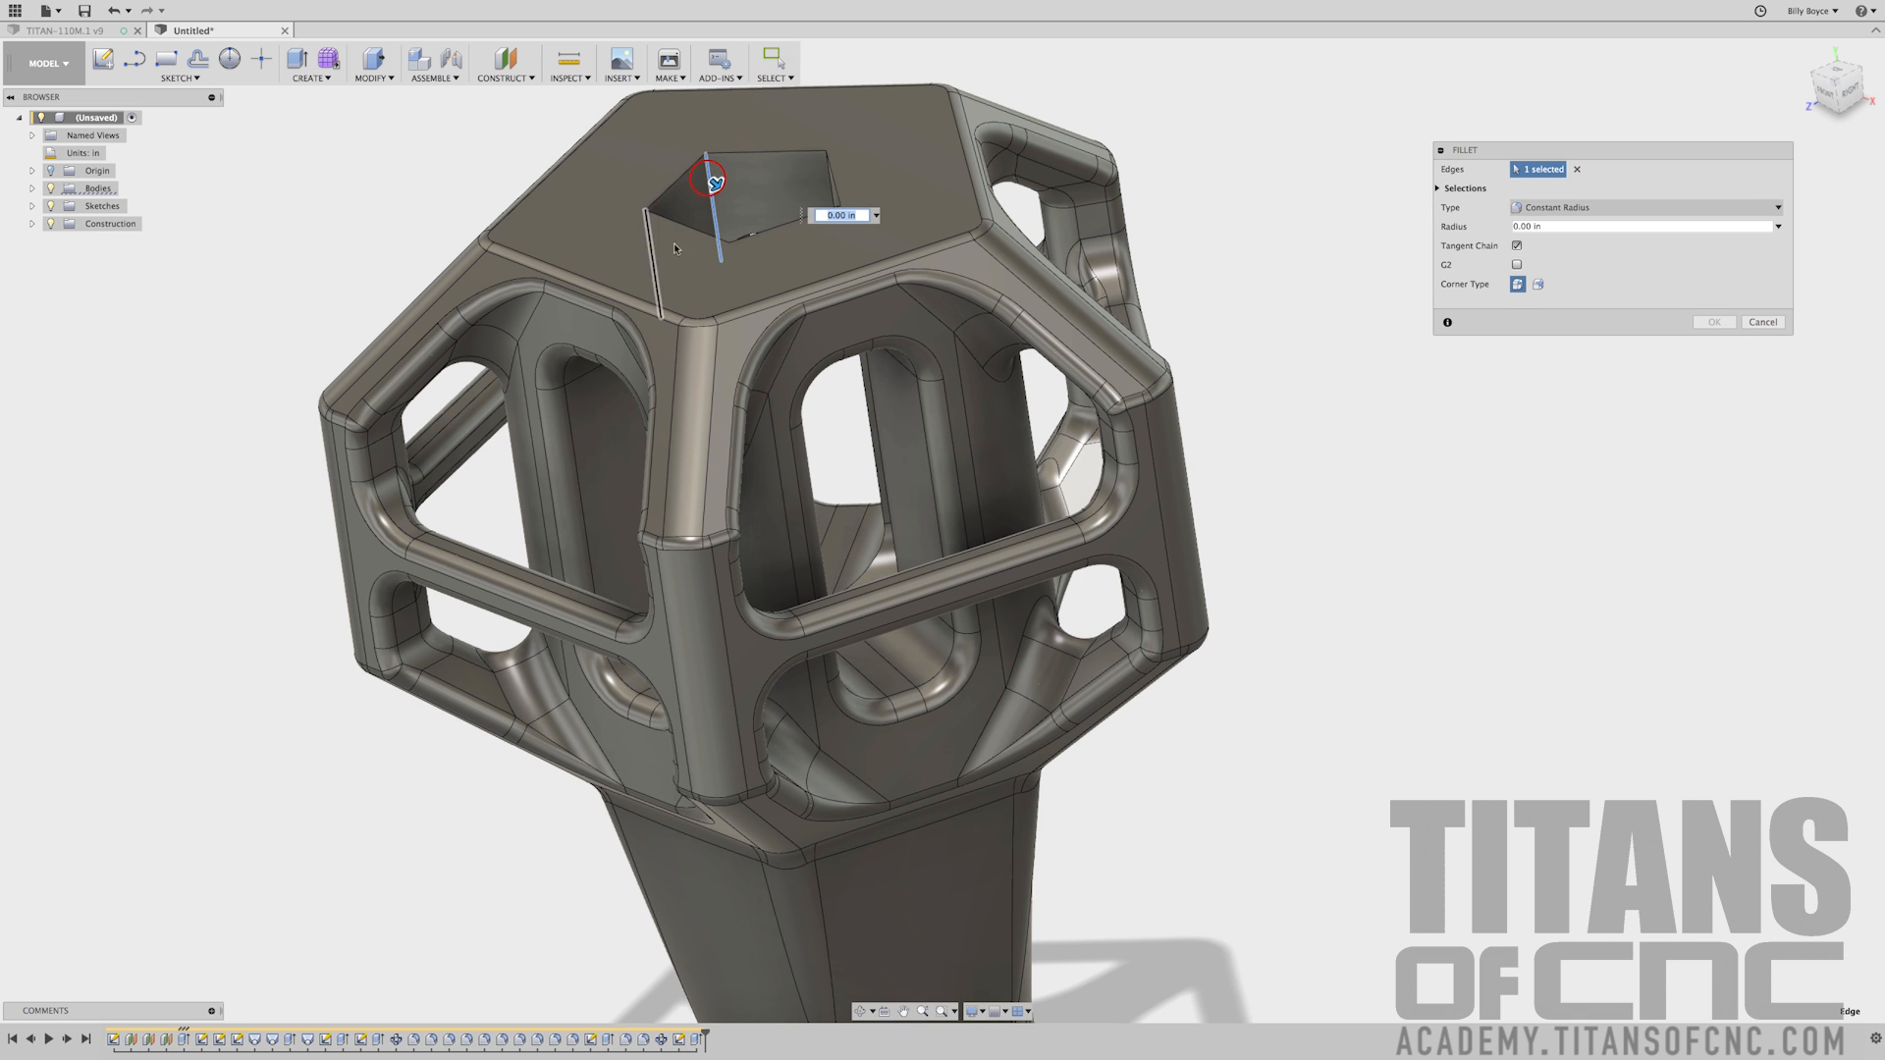
pyautogui.click(655, 263)
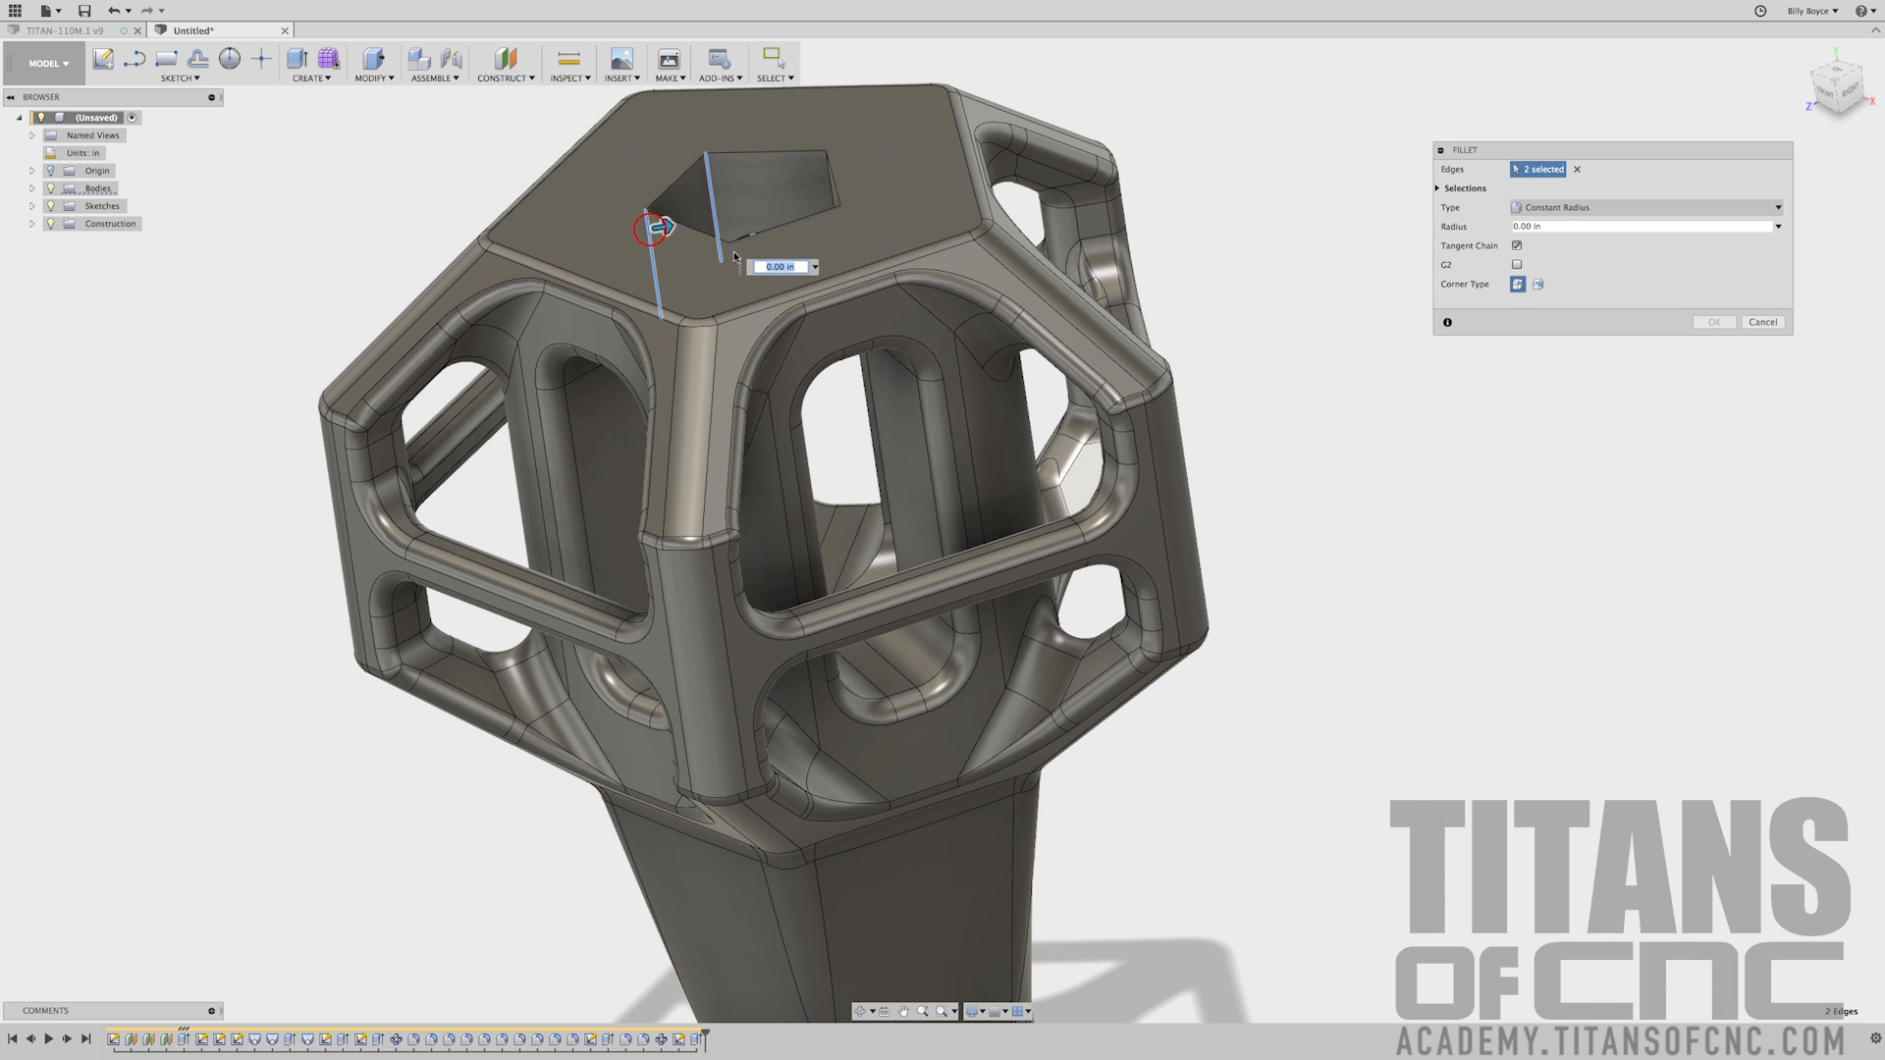
pyautogui.click(732, 253)
pyautogui.click(842, 221)
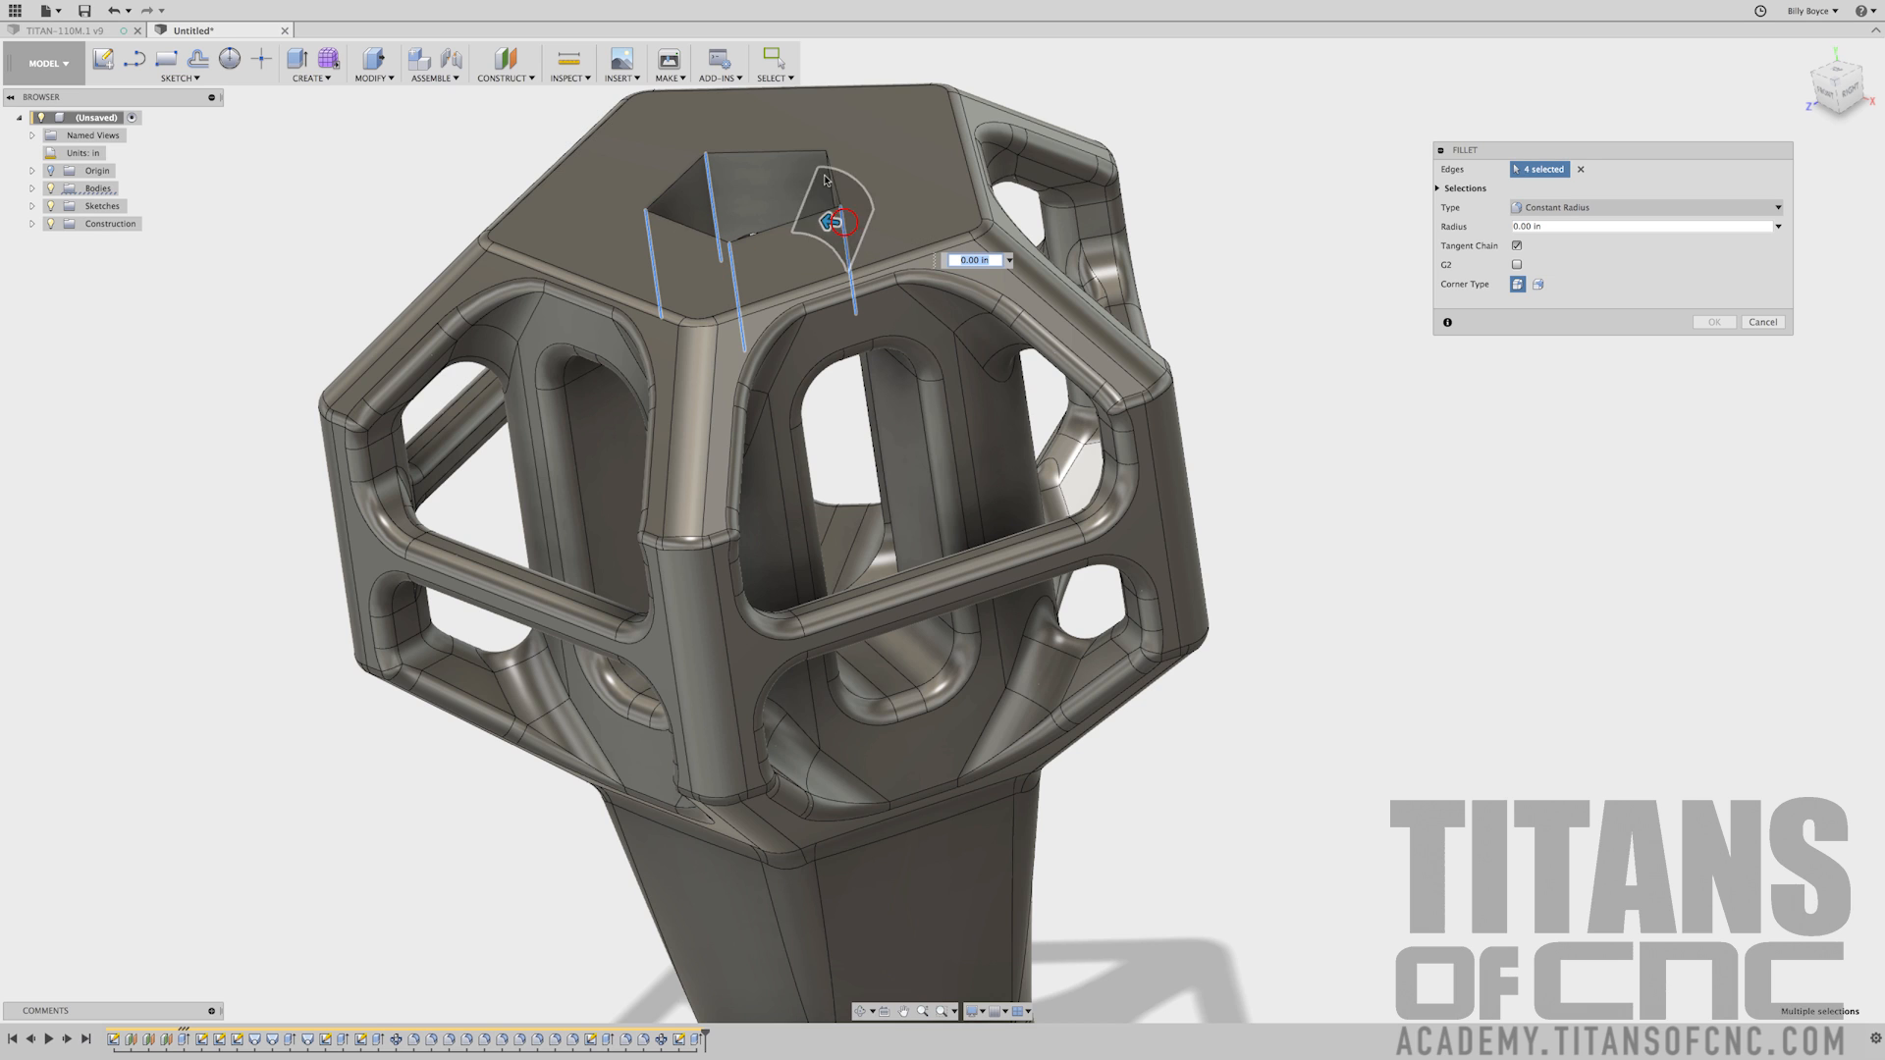
pyautogui.click(832, 222)
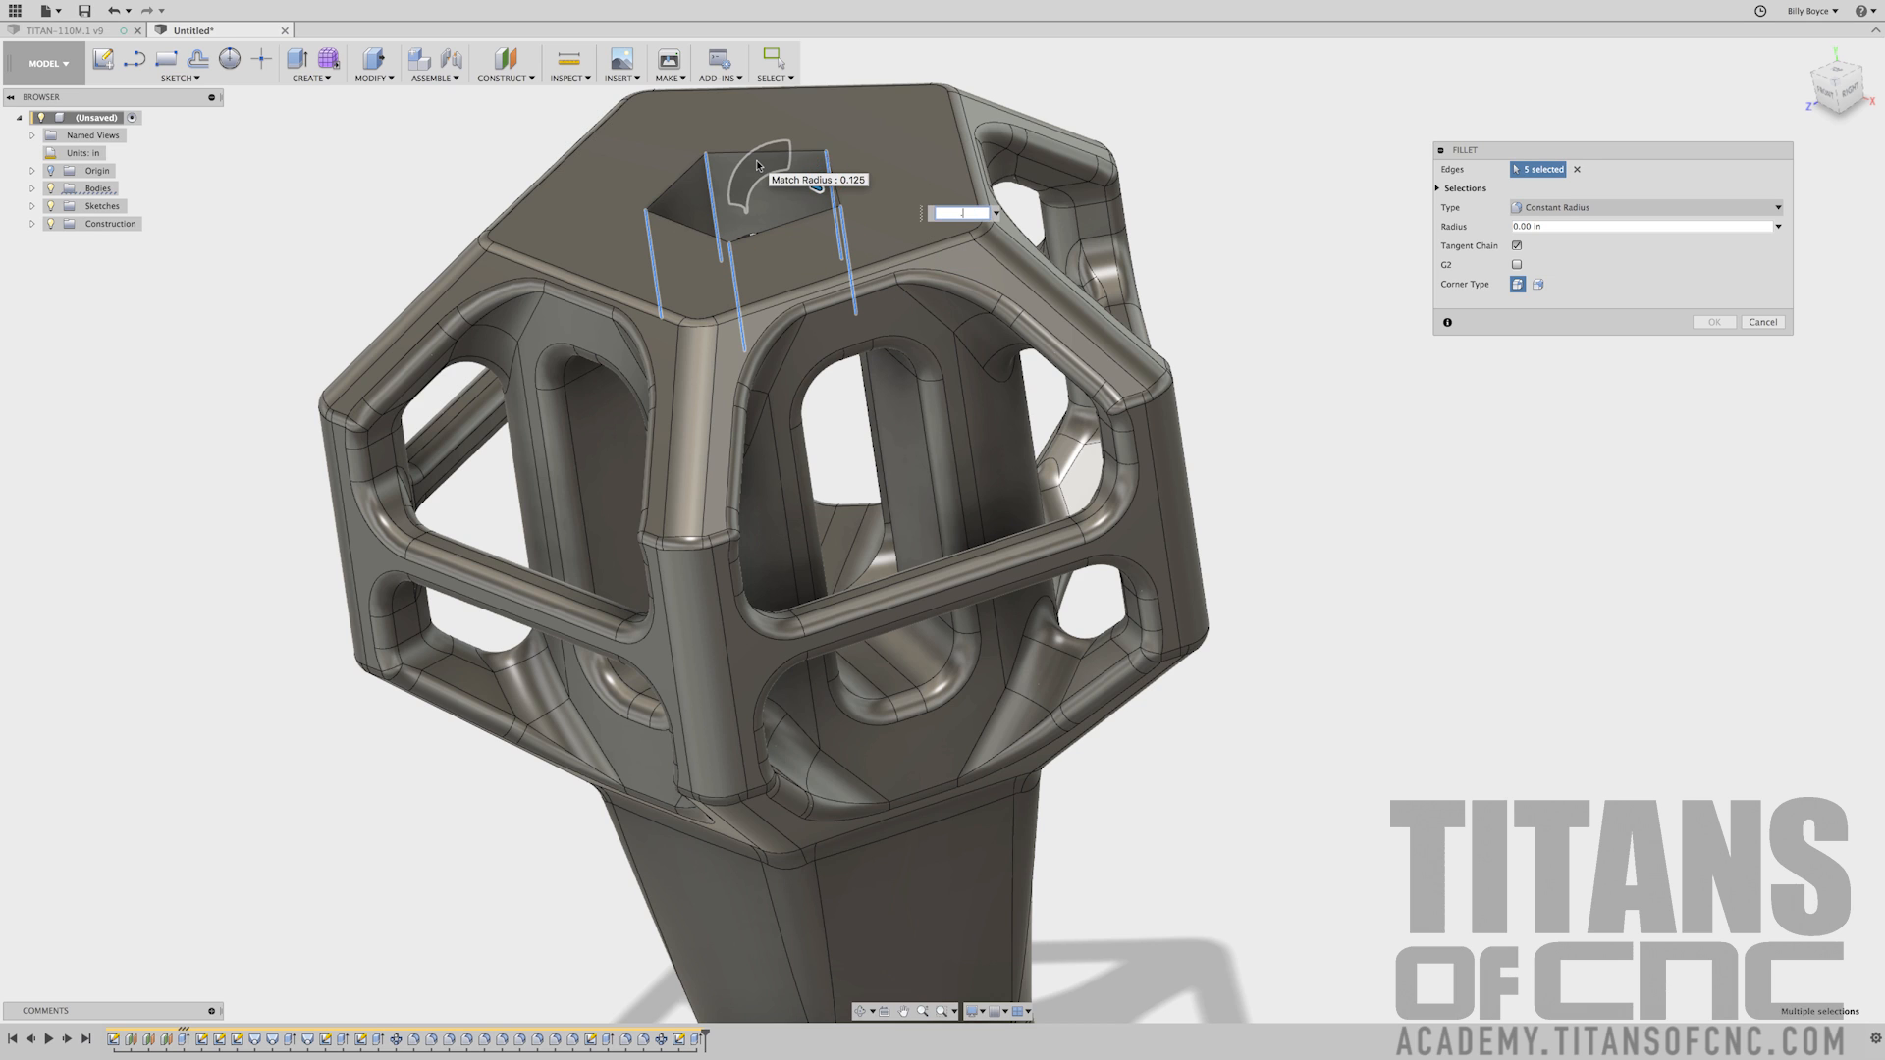
pyautogui.write('.3')
pyautogui.press('Return')
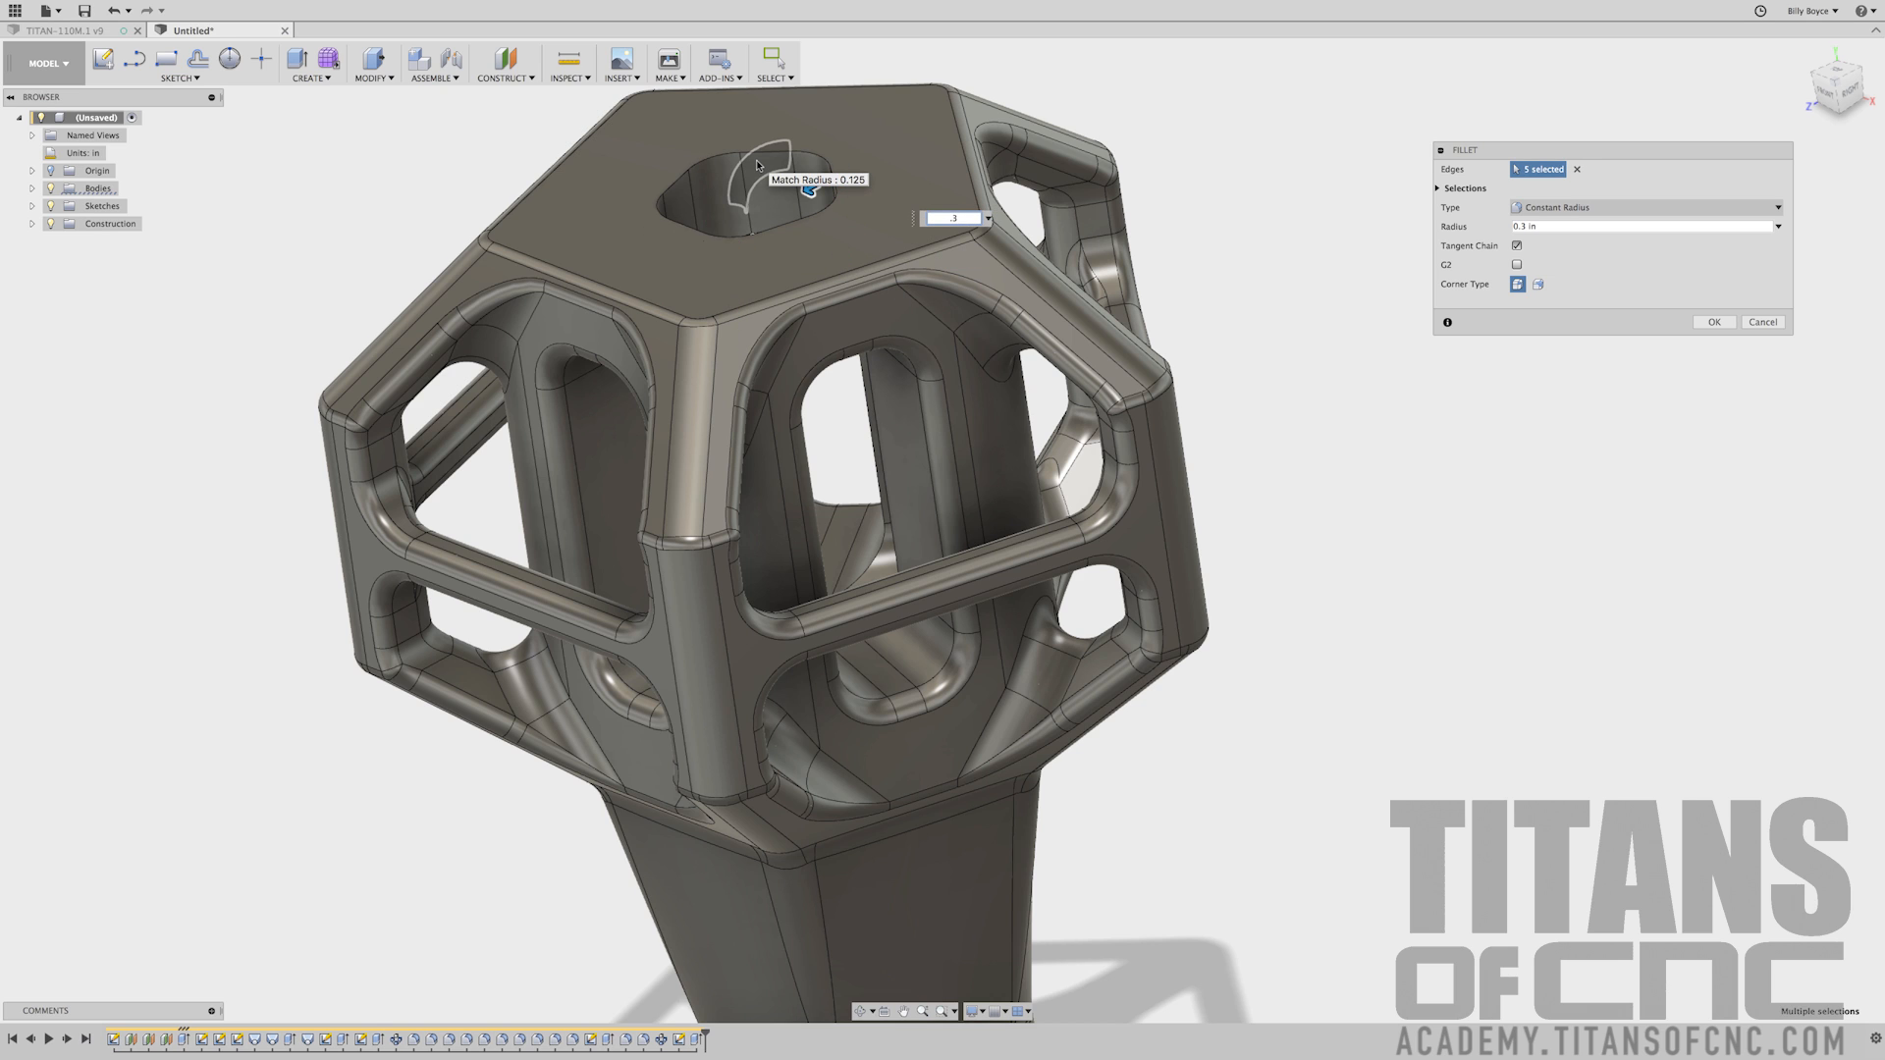
pyautogui.press('Return')
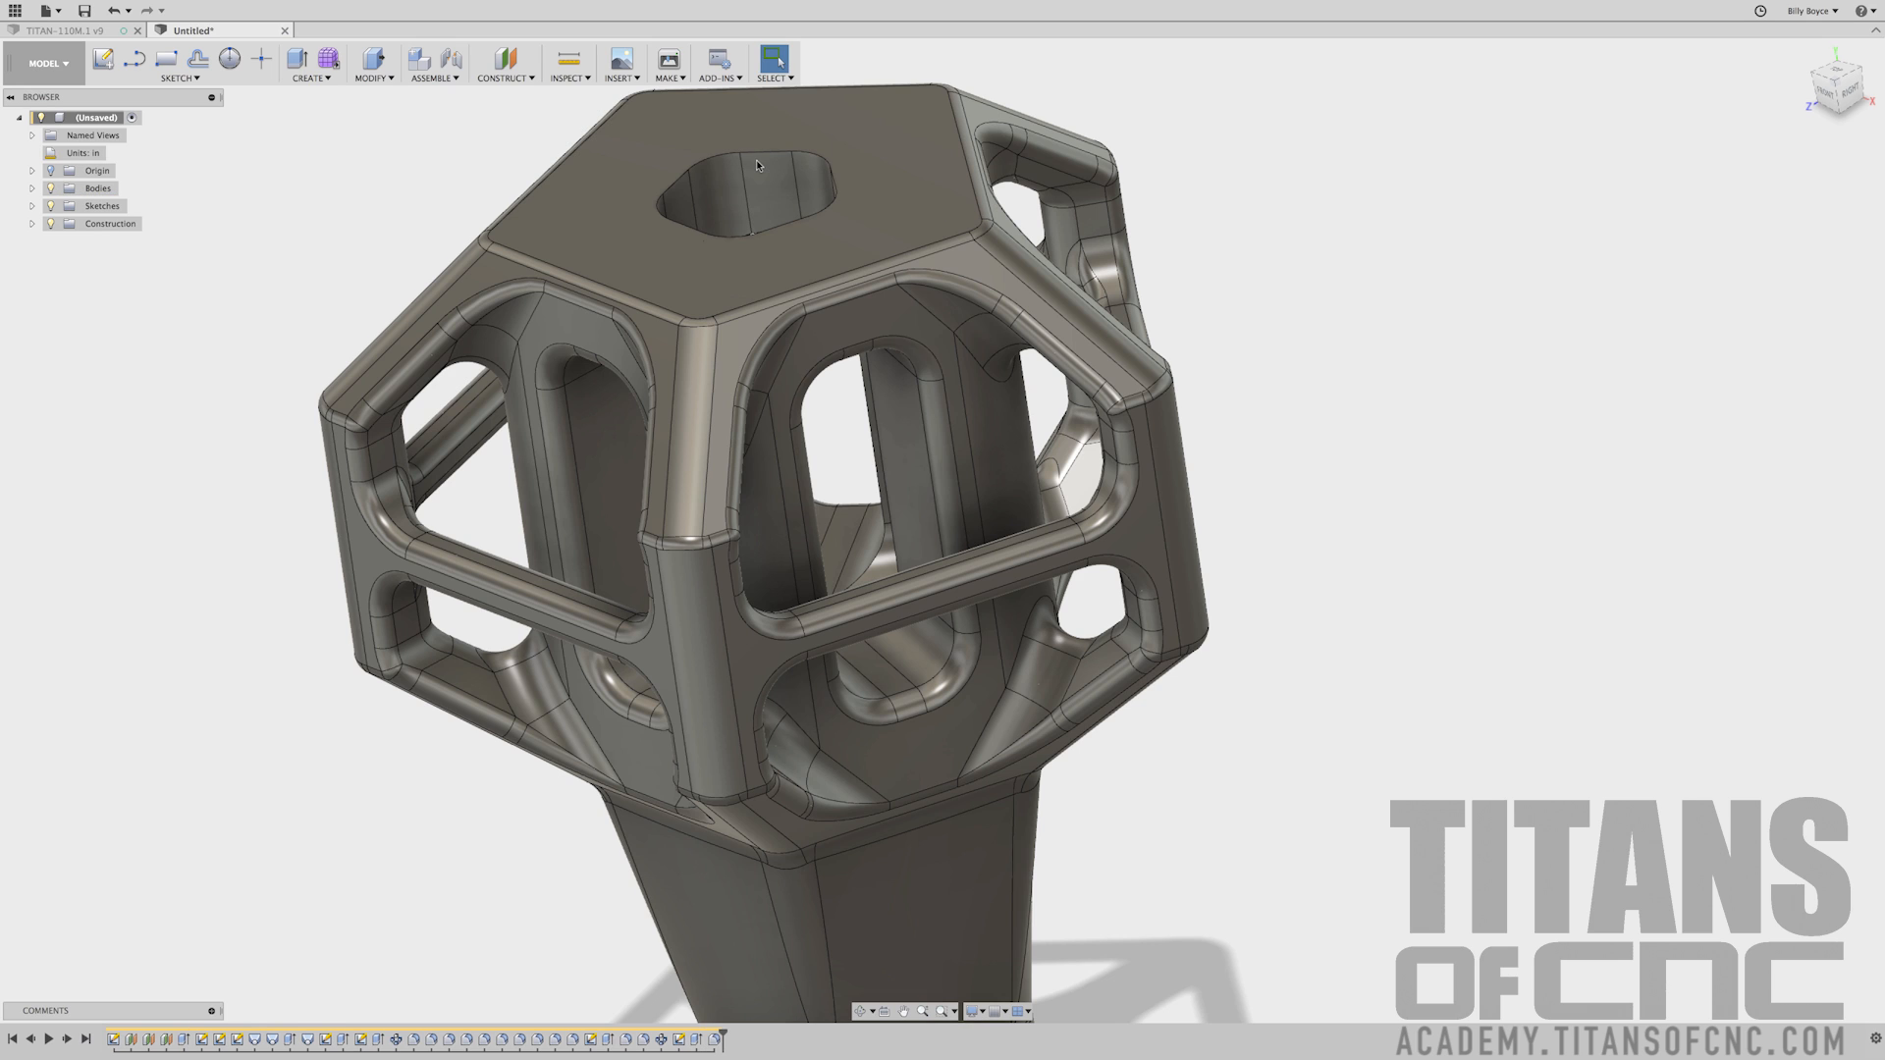
# Fillet the top rim edge chain of the pentagonal pocket with a 0.1 in radius
pyautogui.press('f')
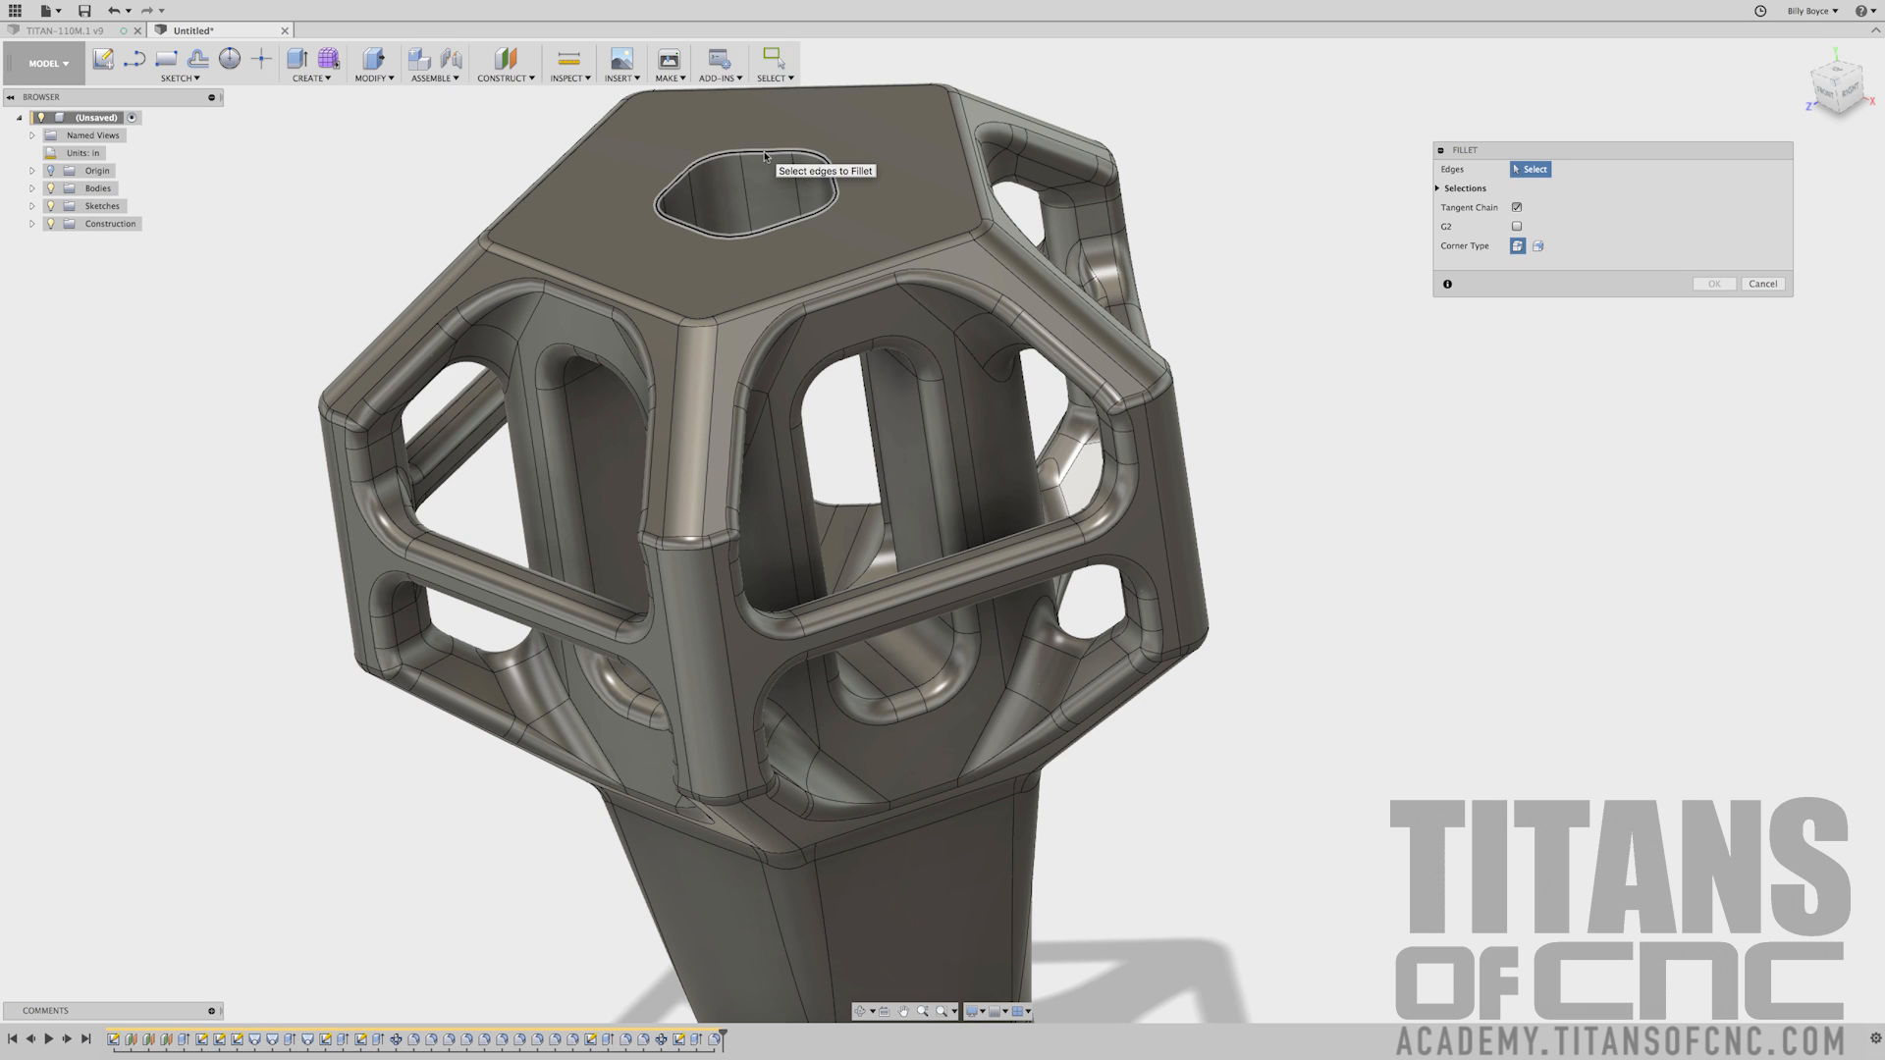
pyautogui.click(765, 155)
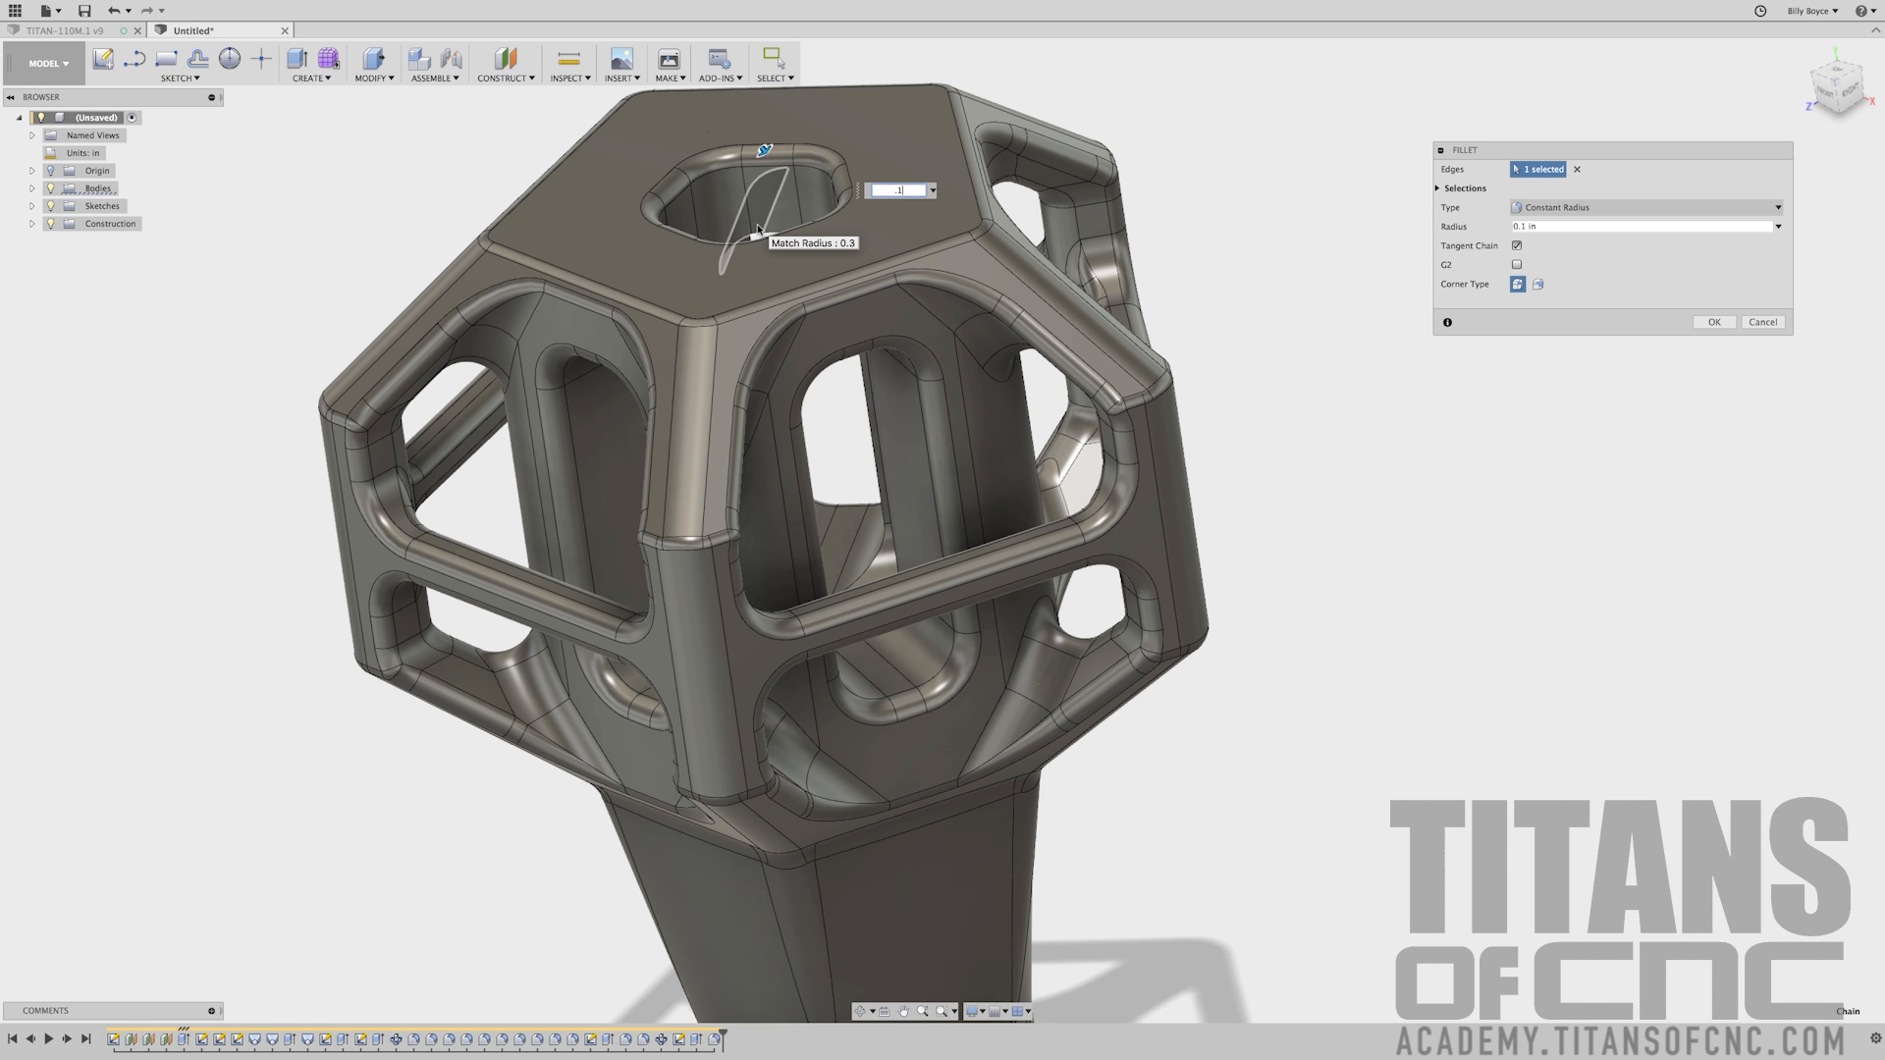
pyautogui.press('Return')
# Place a simple hole at the centre of the base's circular bottom face
pyautogui.keyDown('shift'); pyautogui.moveTo(1254, 324); pyautogui.dragTo(1125, 274, button='middle'); pyautogui.keyUp('shift')
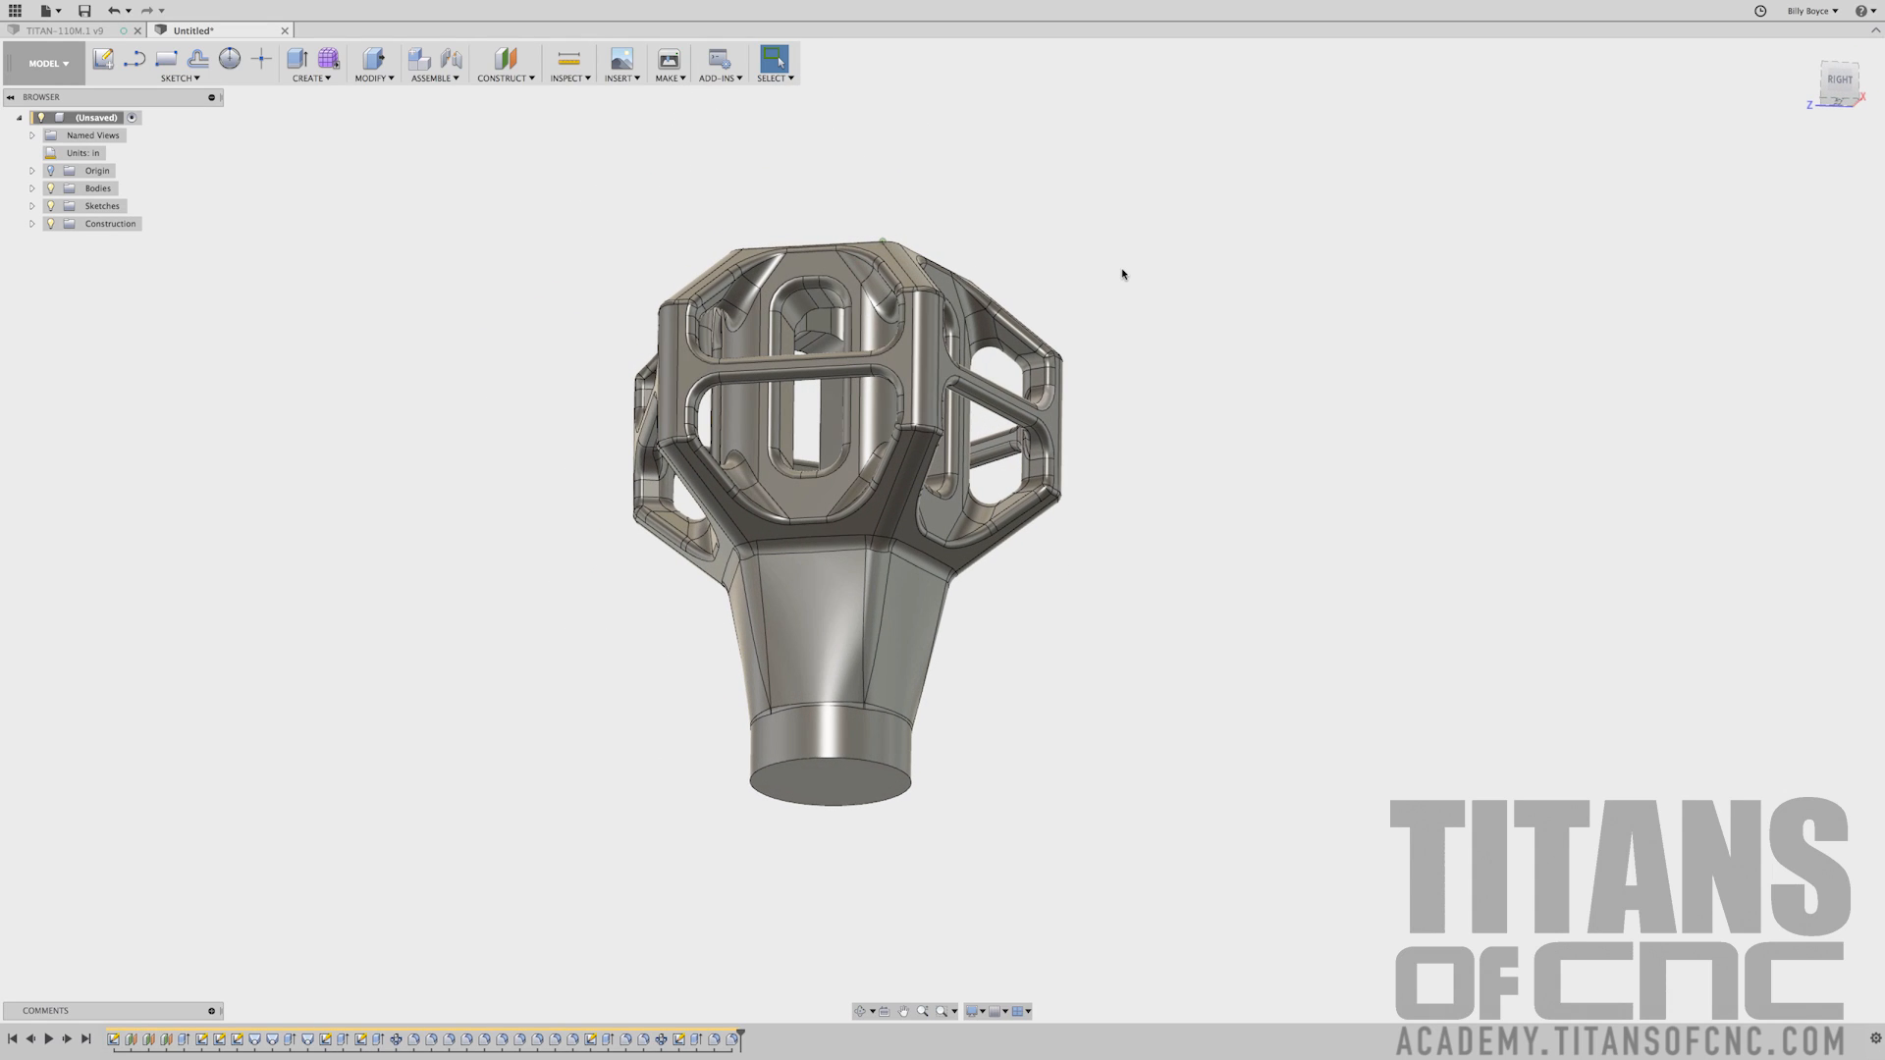
pyautogui.click(1804, 52)
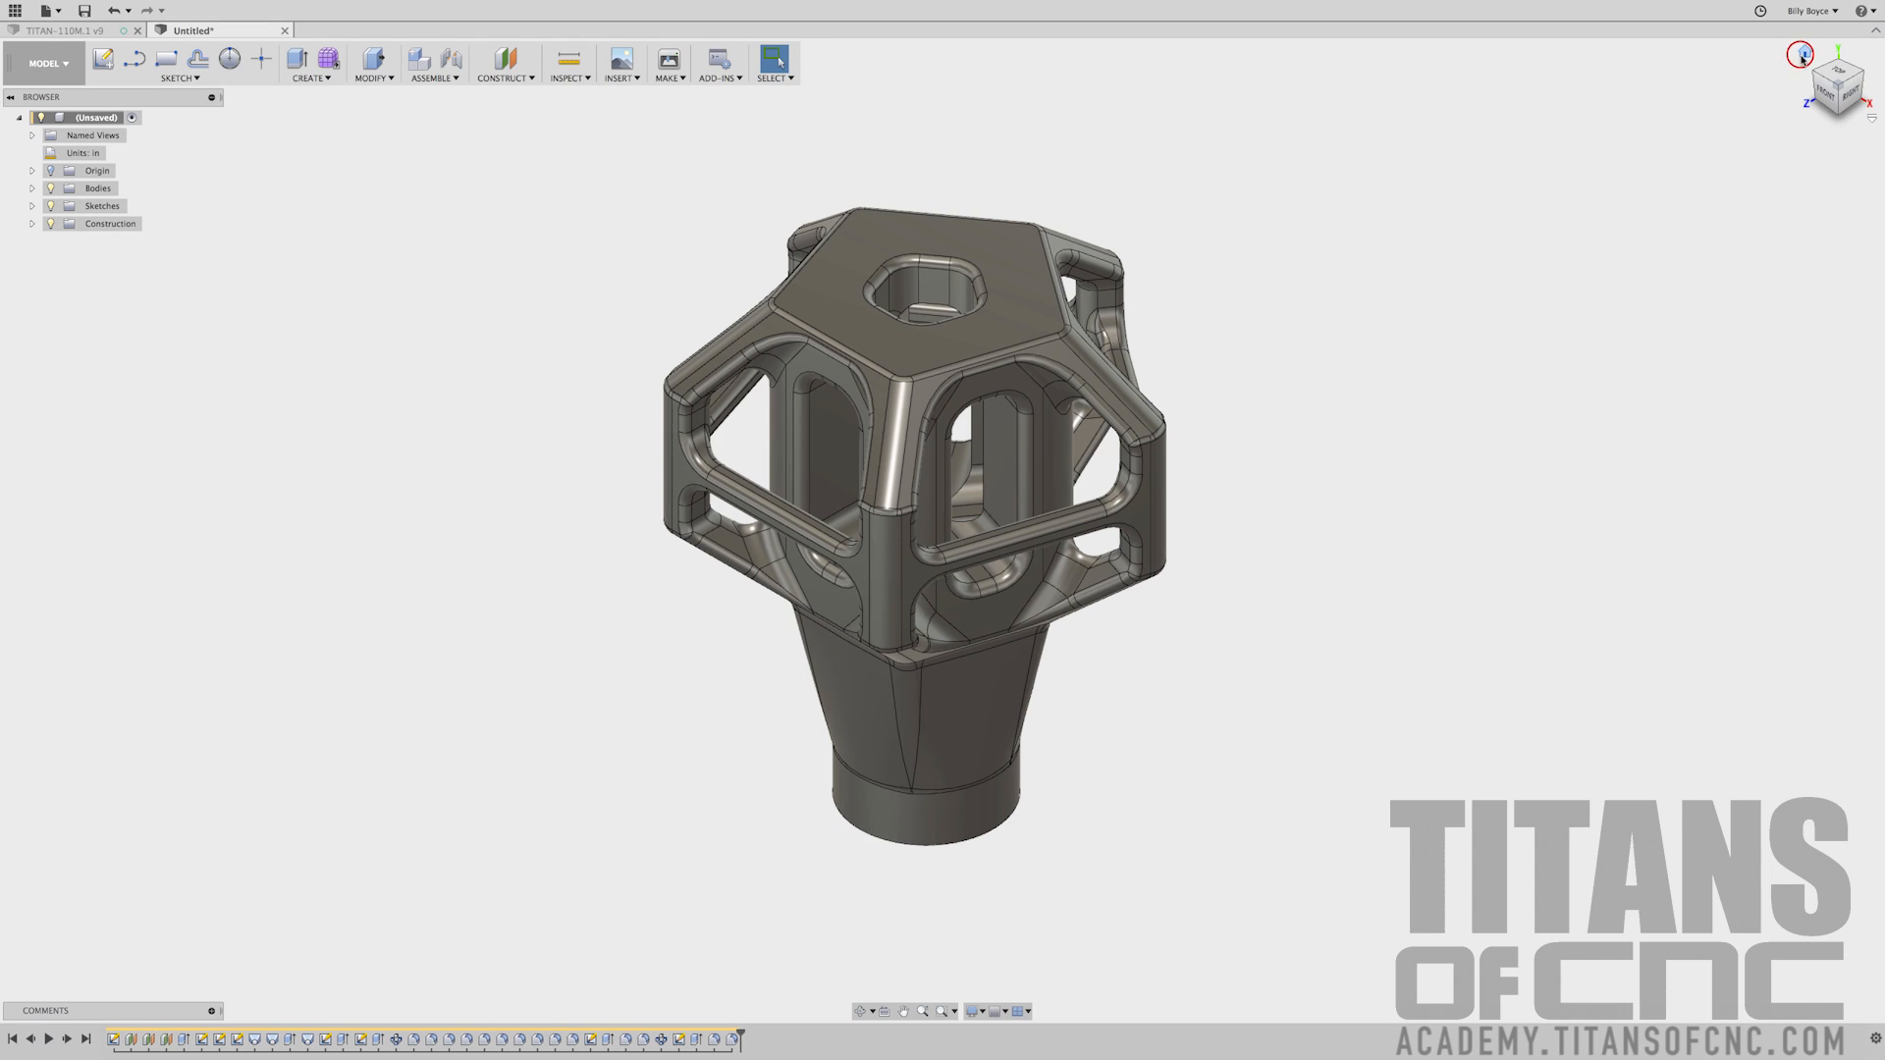
pyautogui.click(1837, 117)
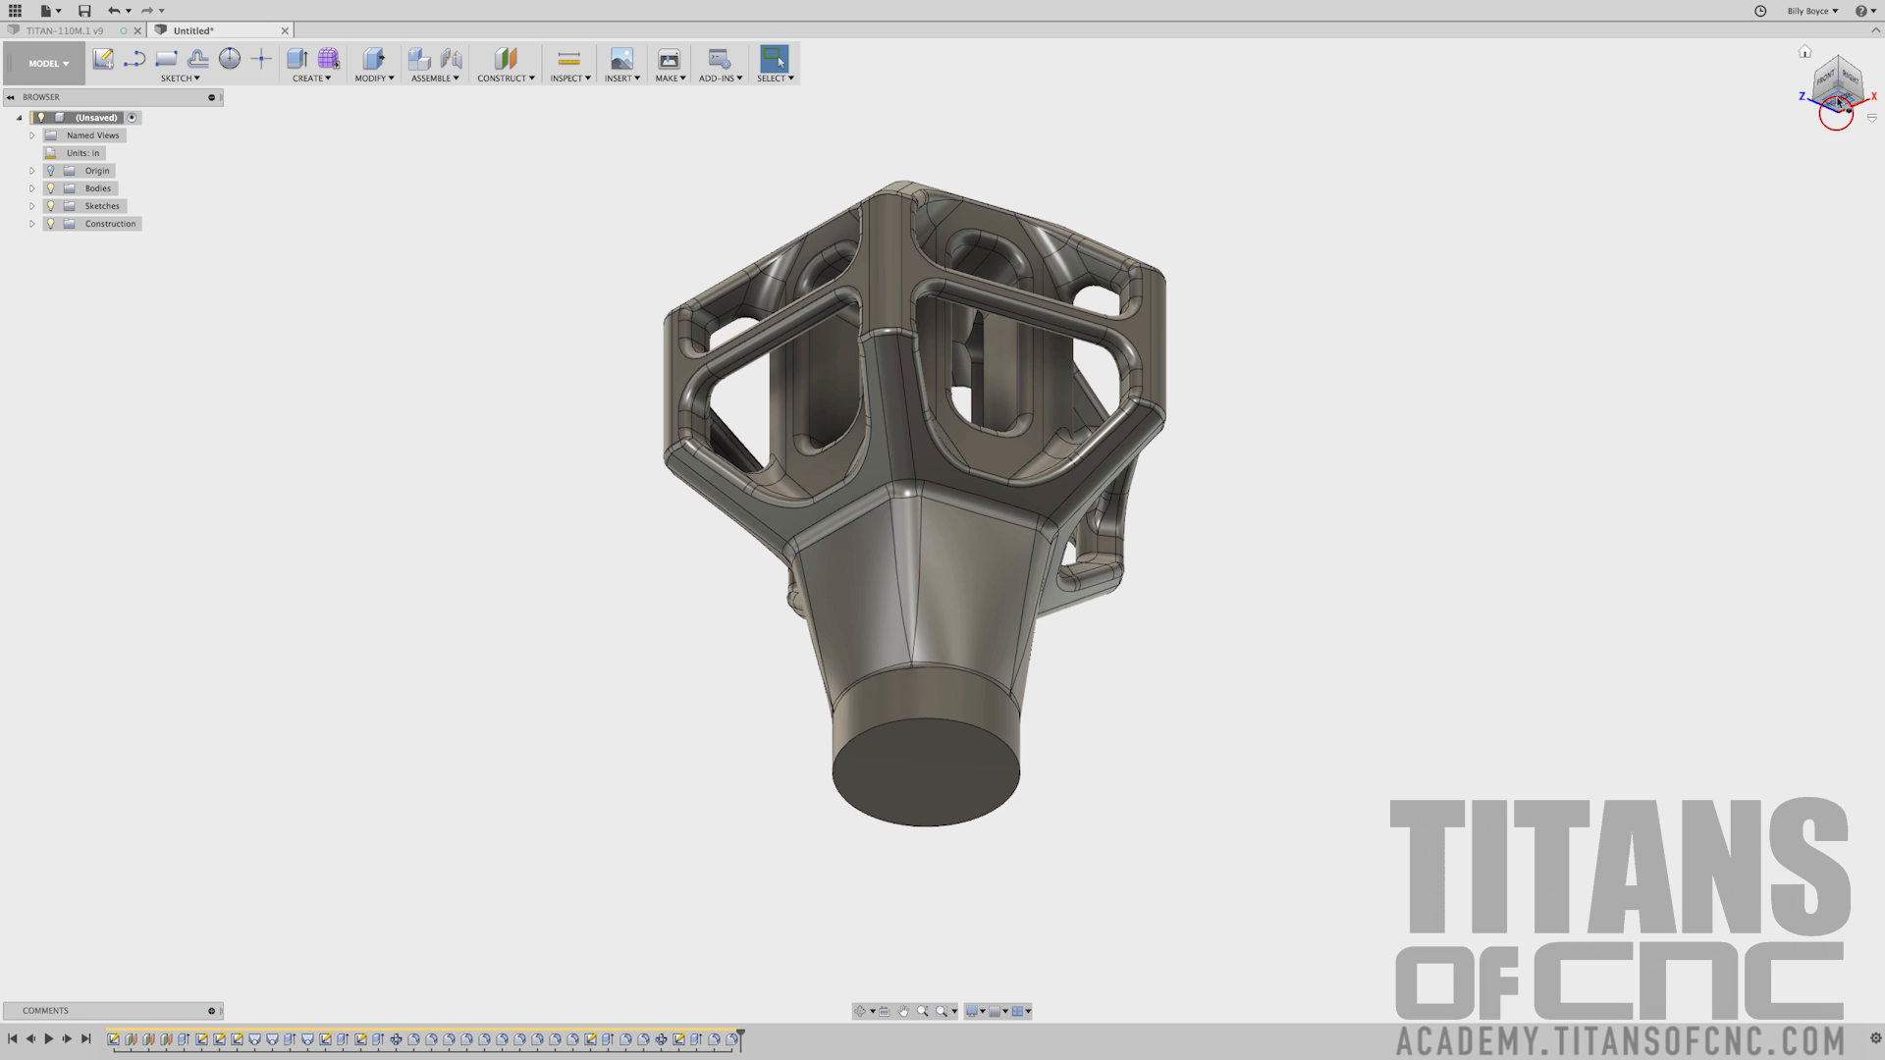
pyautogui.click(1838, 100)
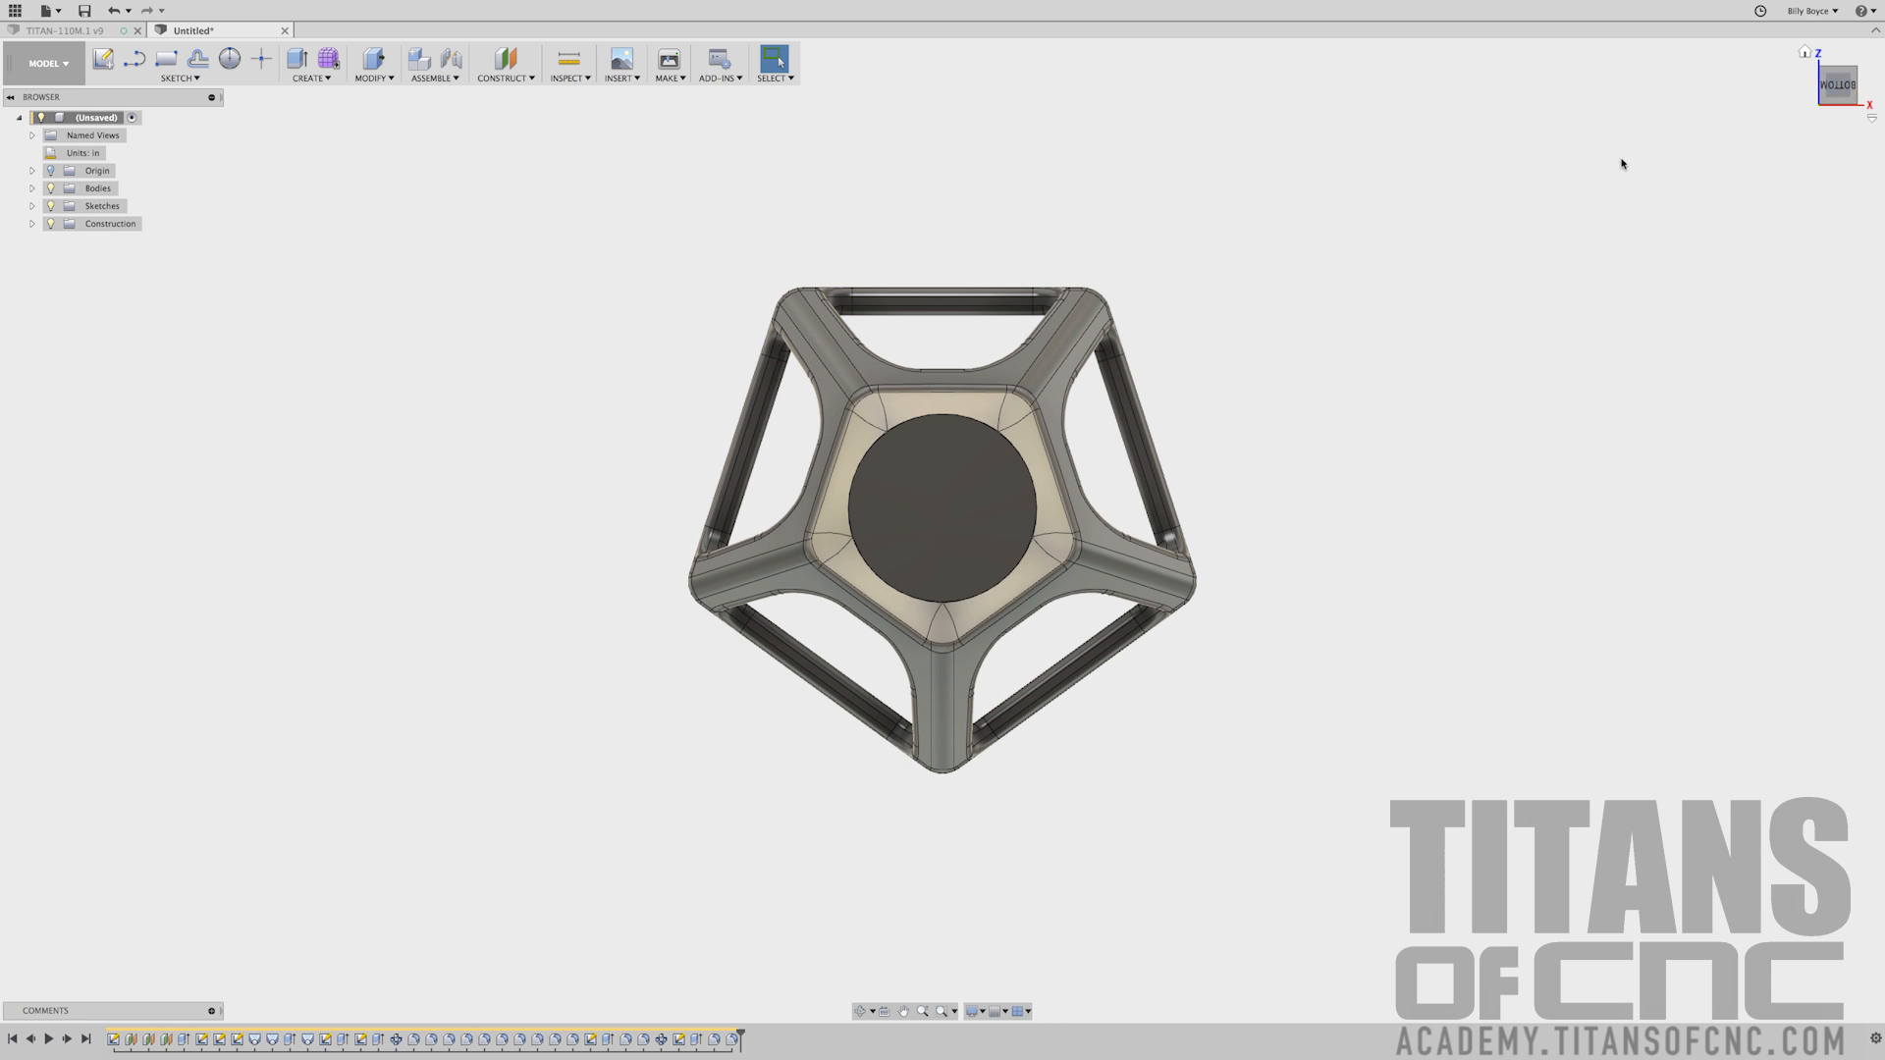
pyautogui.scroll(3, 1331, 514)
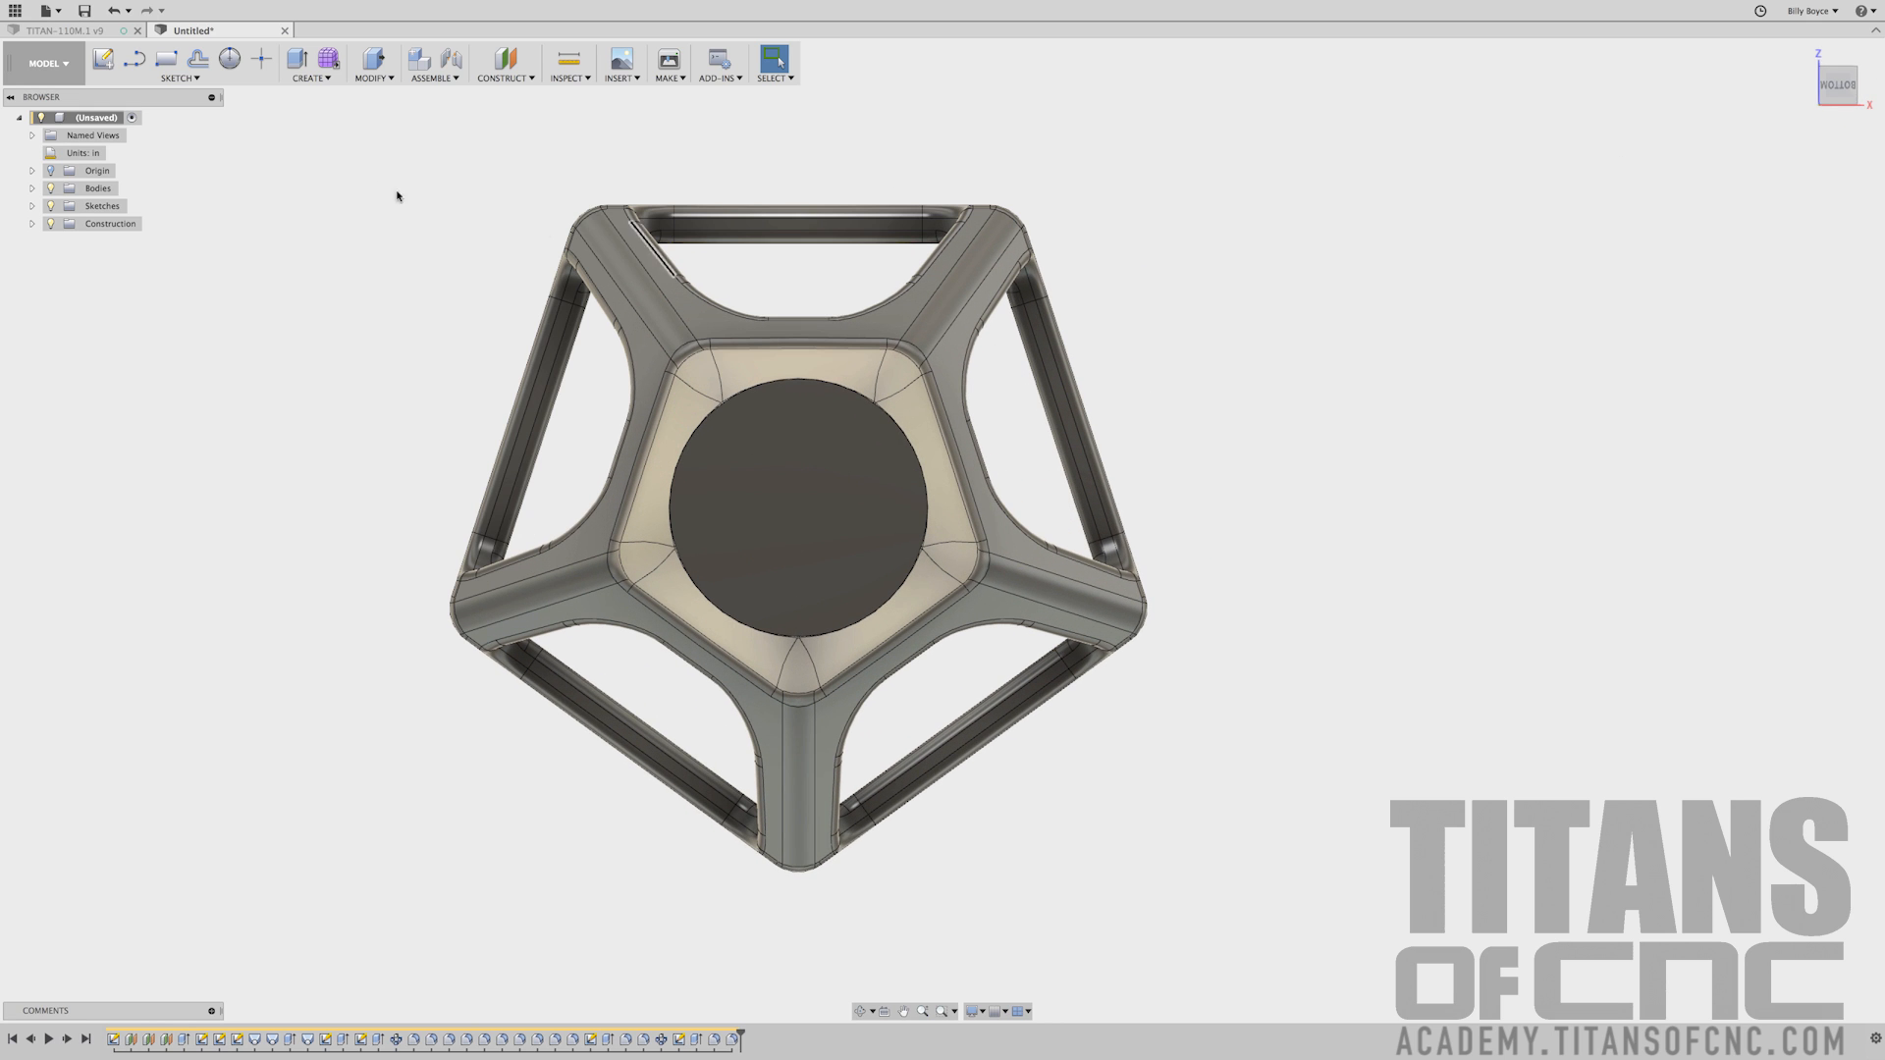
pyautogui.click(320, 79)
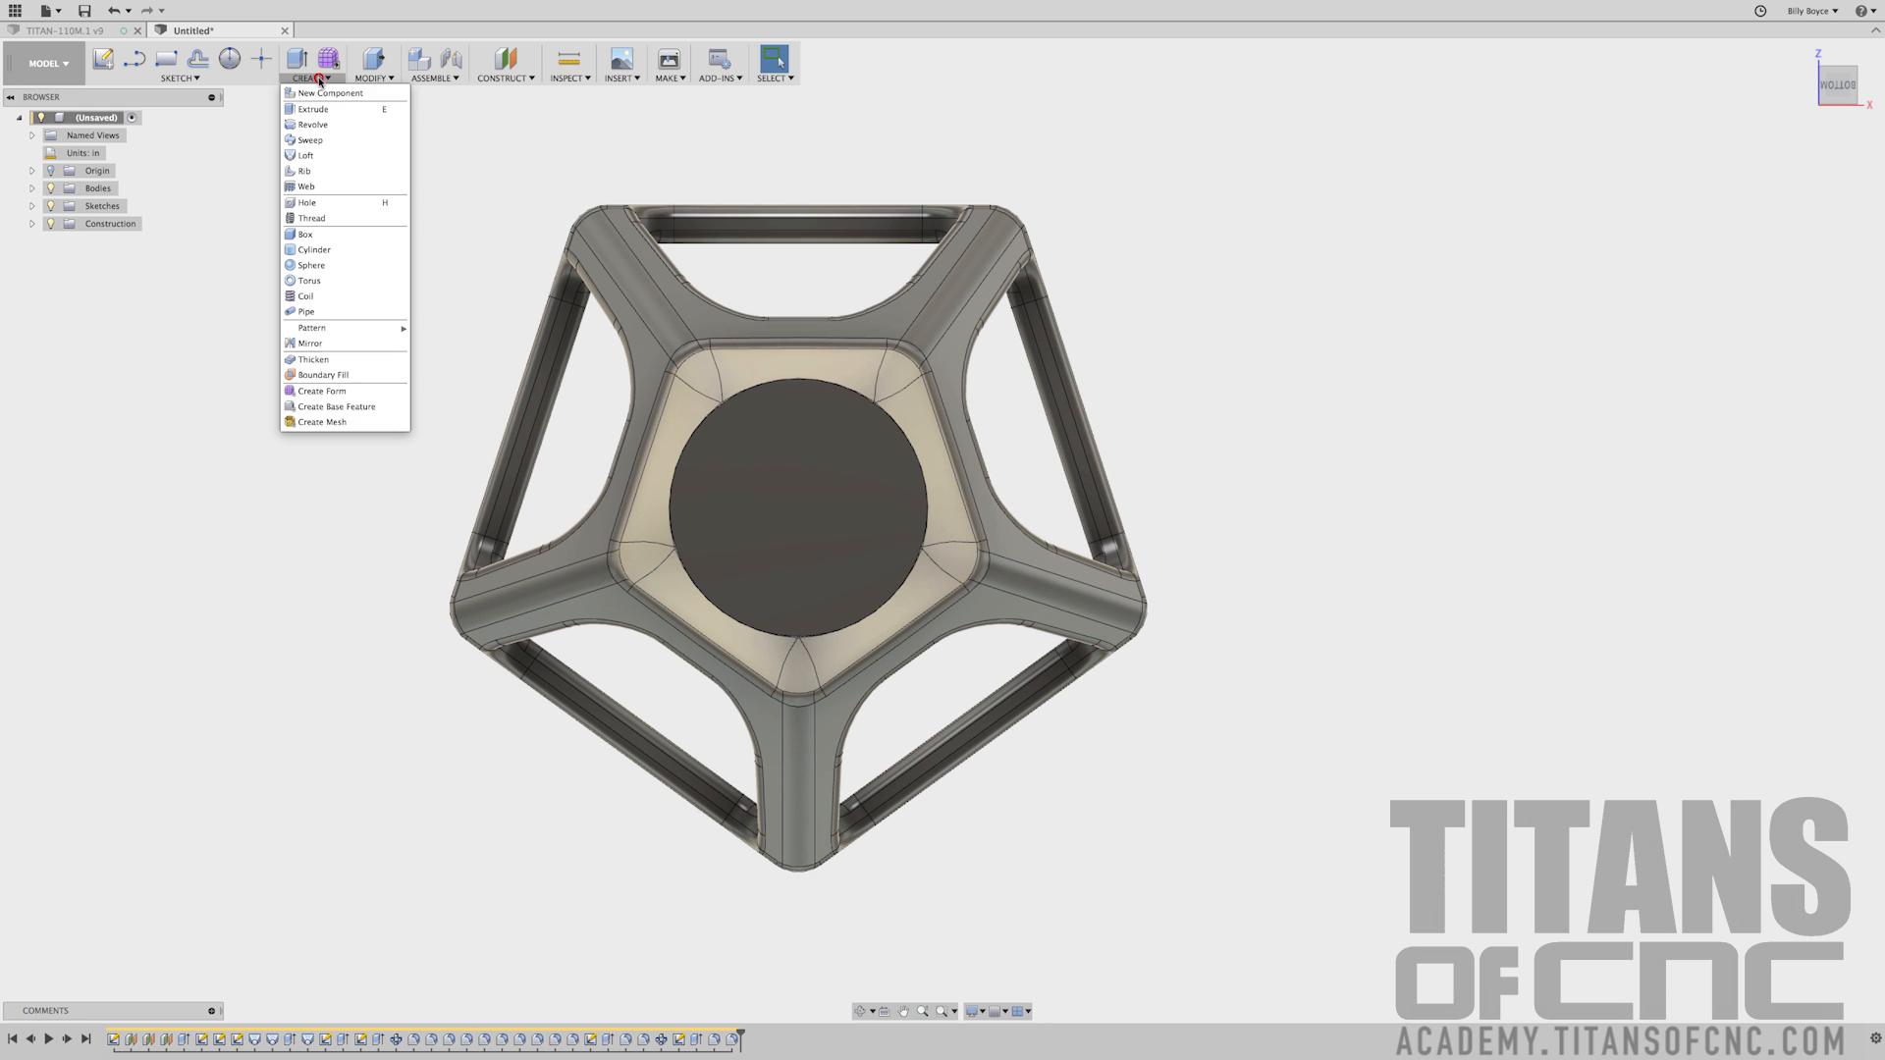
pyautogui.click(324, 202)
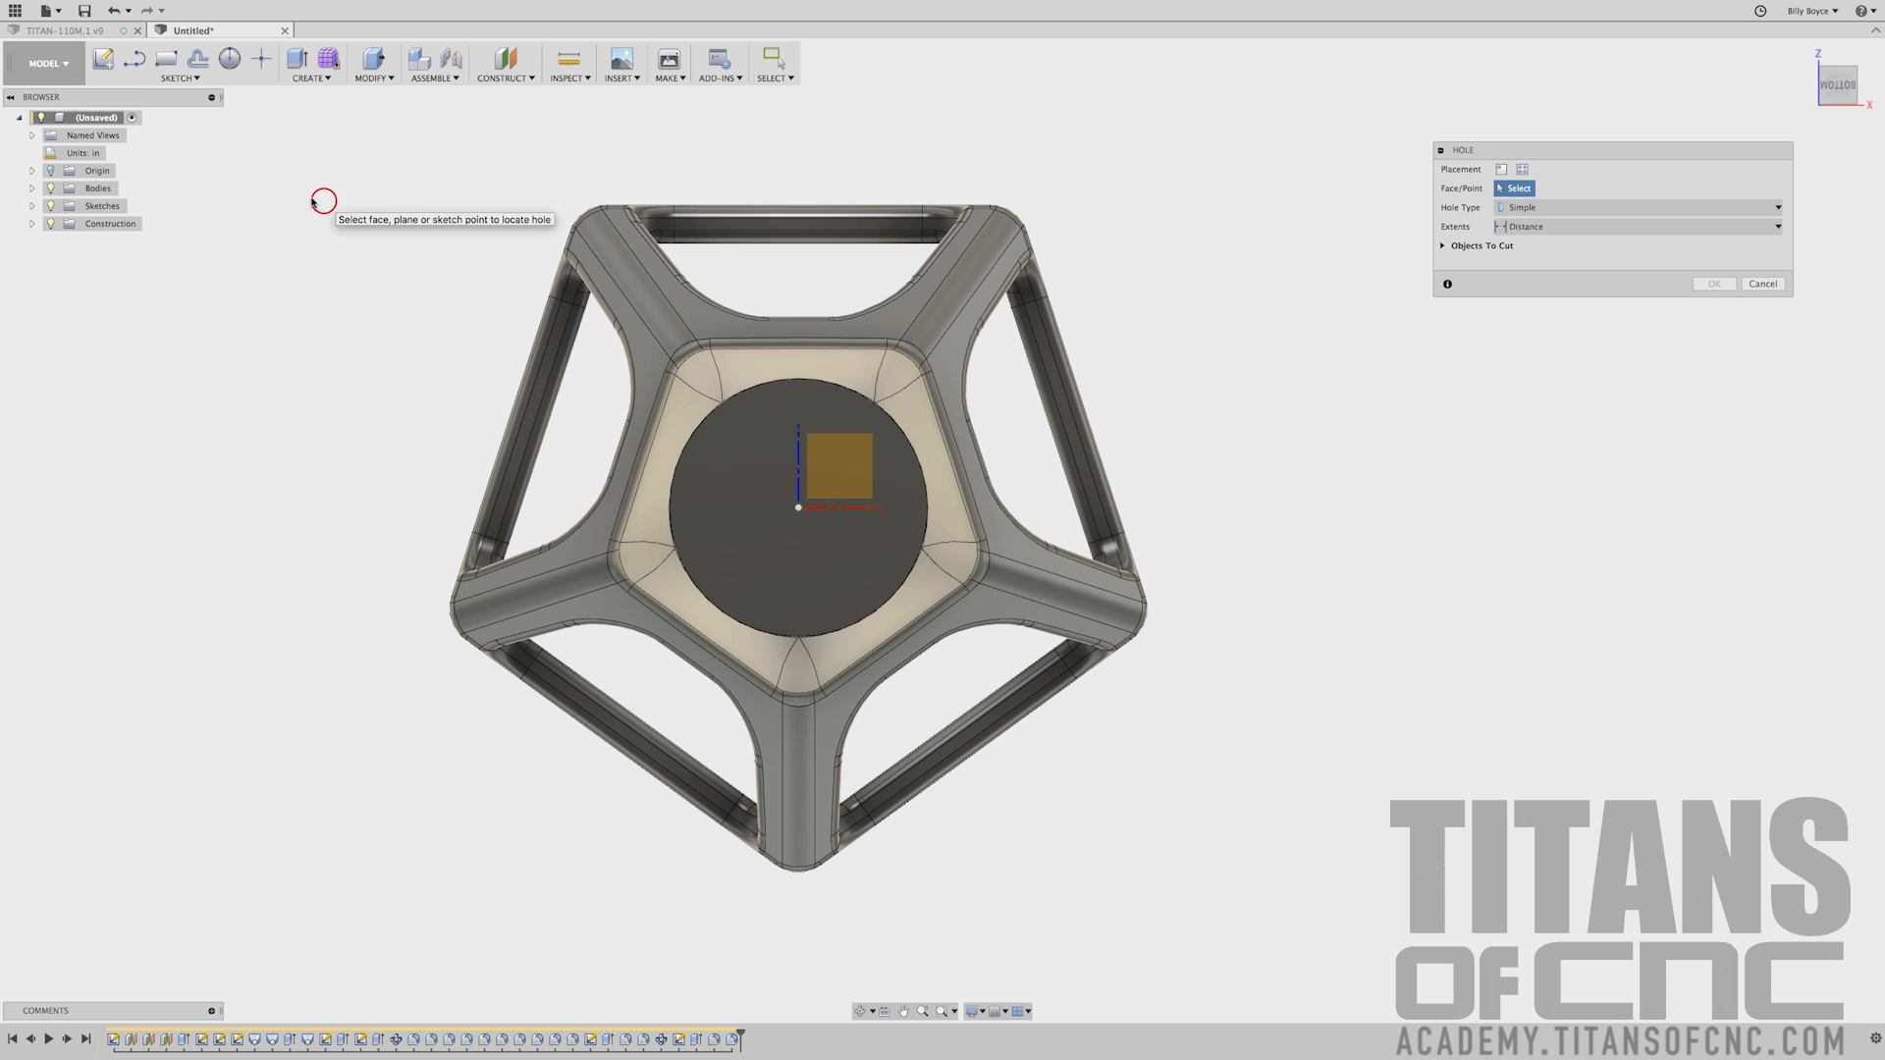
pyautogui.click(777, 511)
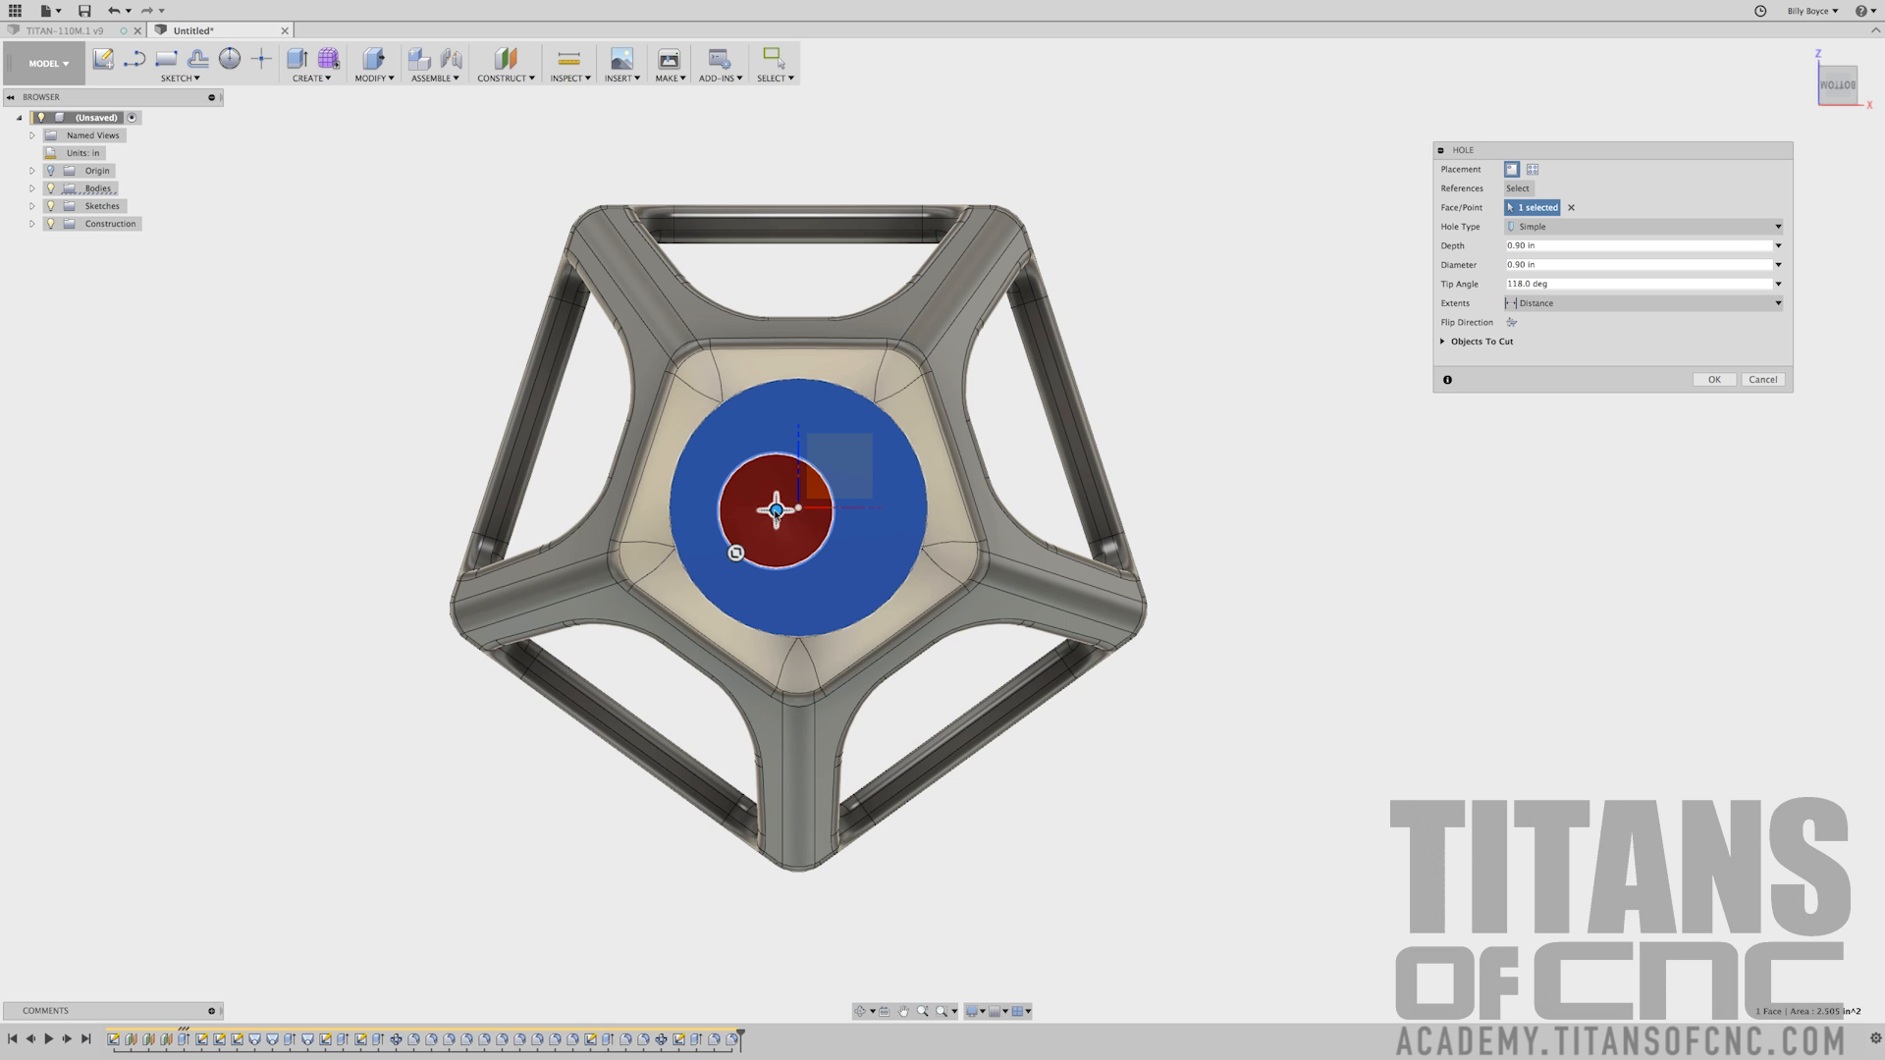
pyautogui.moveTo(775, 510)
pyautogui.mouseDown()
pyautogui.moveTo(745, 535)
pyautogui.moveTo(801, 543)
pyautogui.moveTo(781, 546)
pyautogui.moveTo(800, 514)
pyautogui.moveTo(778, 505)
pyautogui.moveTo(799, 508)
pyautogui.mouseUp()
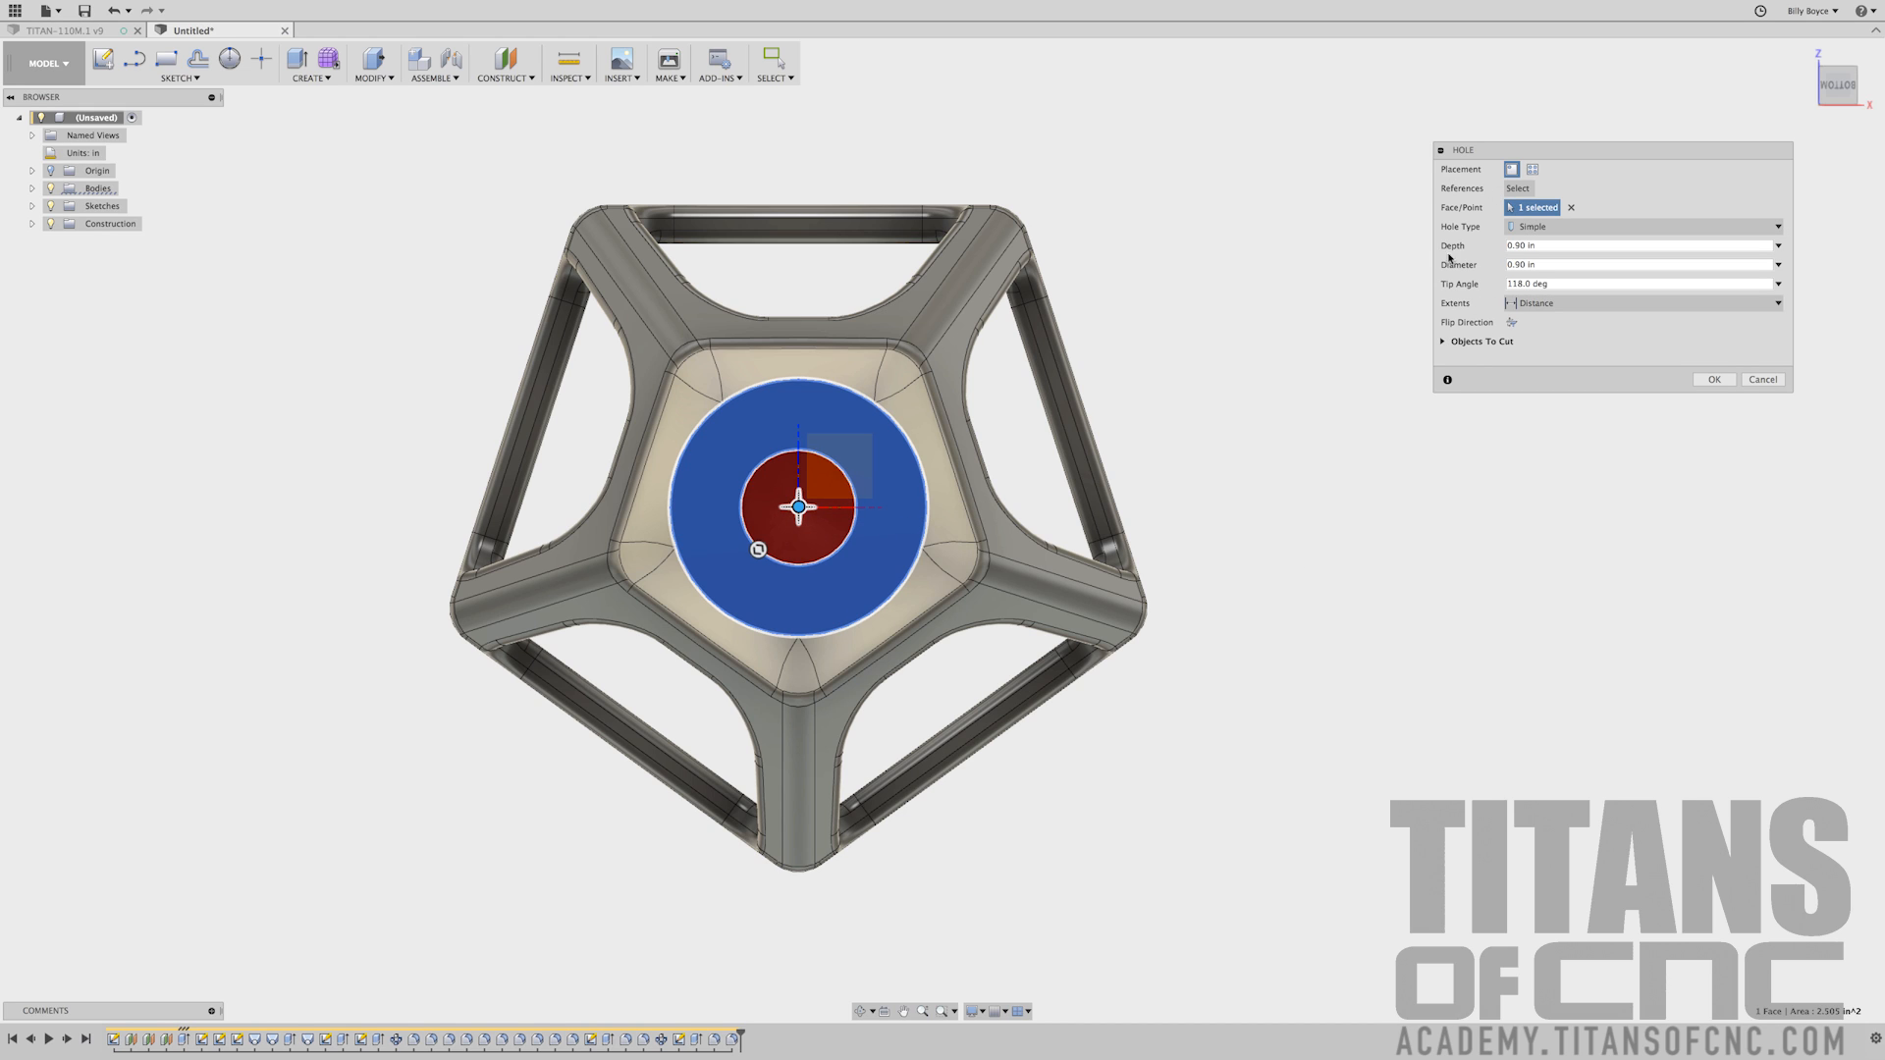
# Set the hole's diameter to 0.6562 in and its depth to 1.995 in, and create it
pyautogui.click(1545, 263)
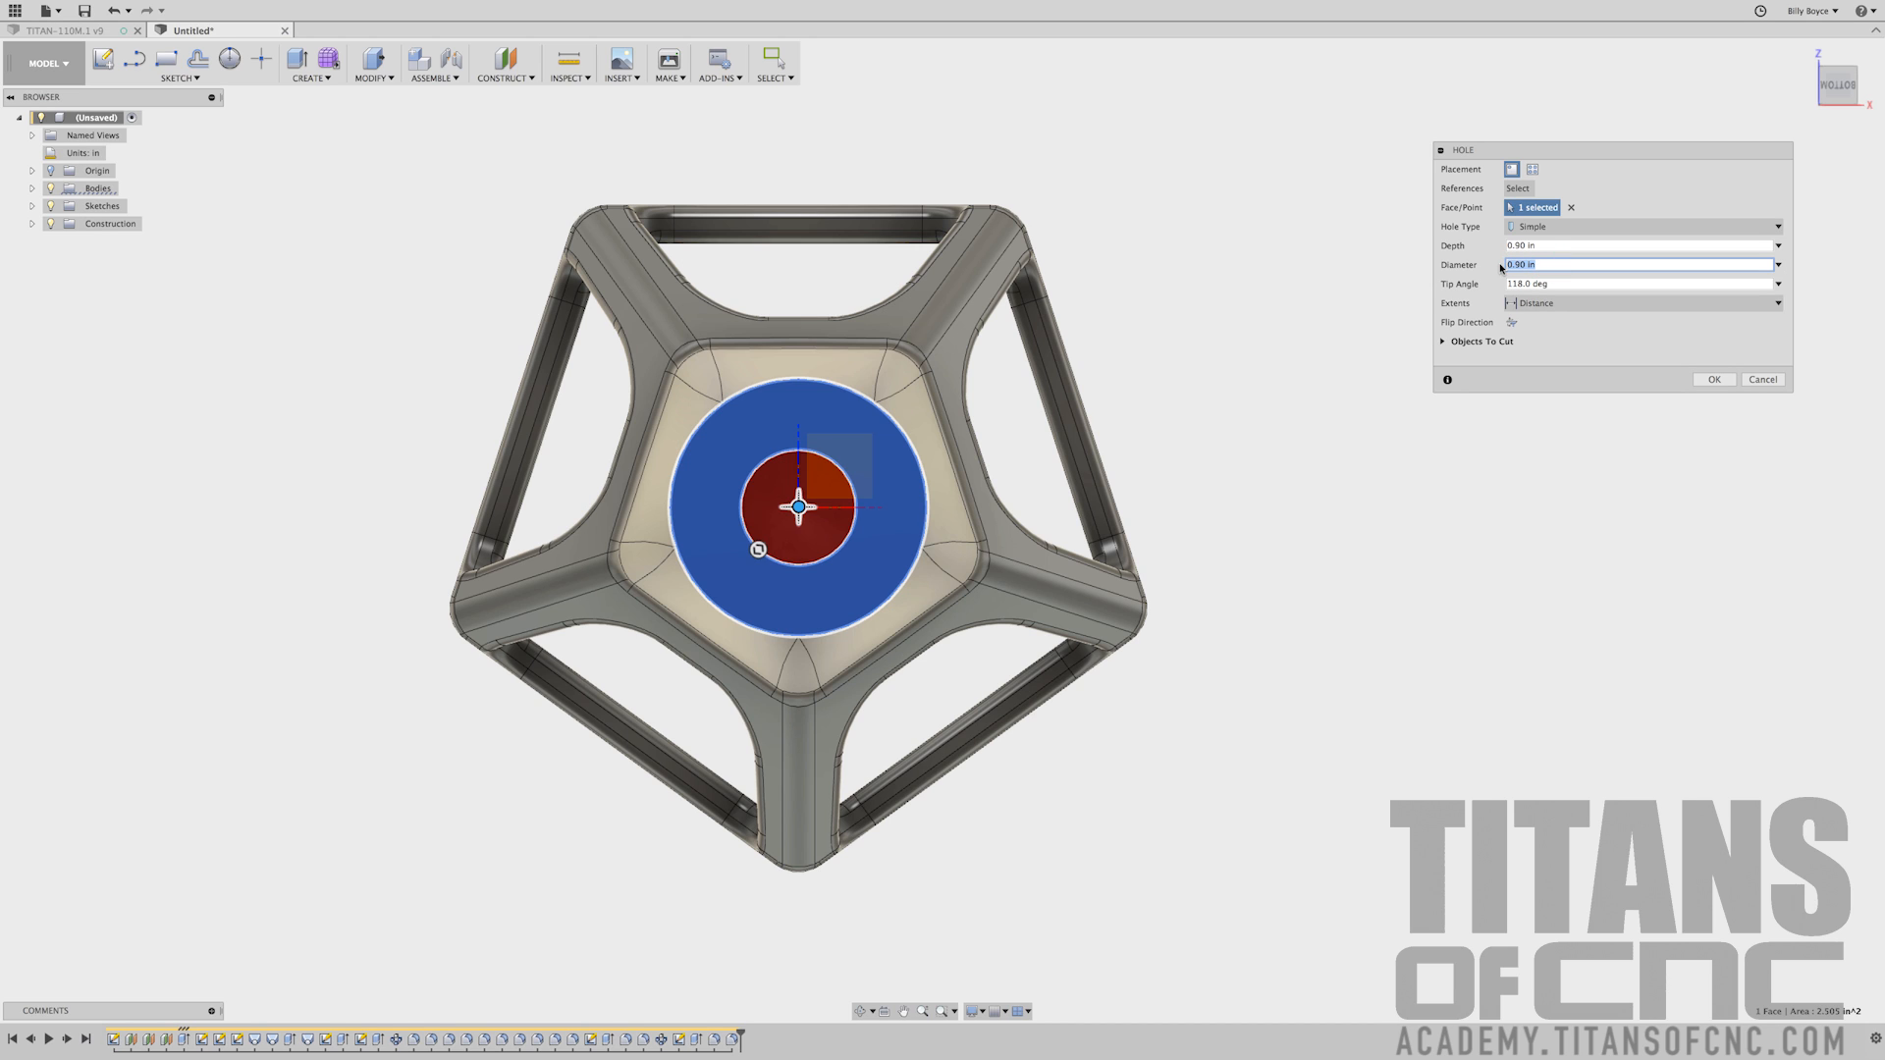
pyautogui.write('.6562')
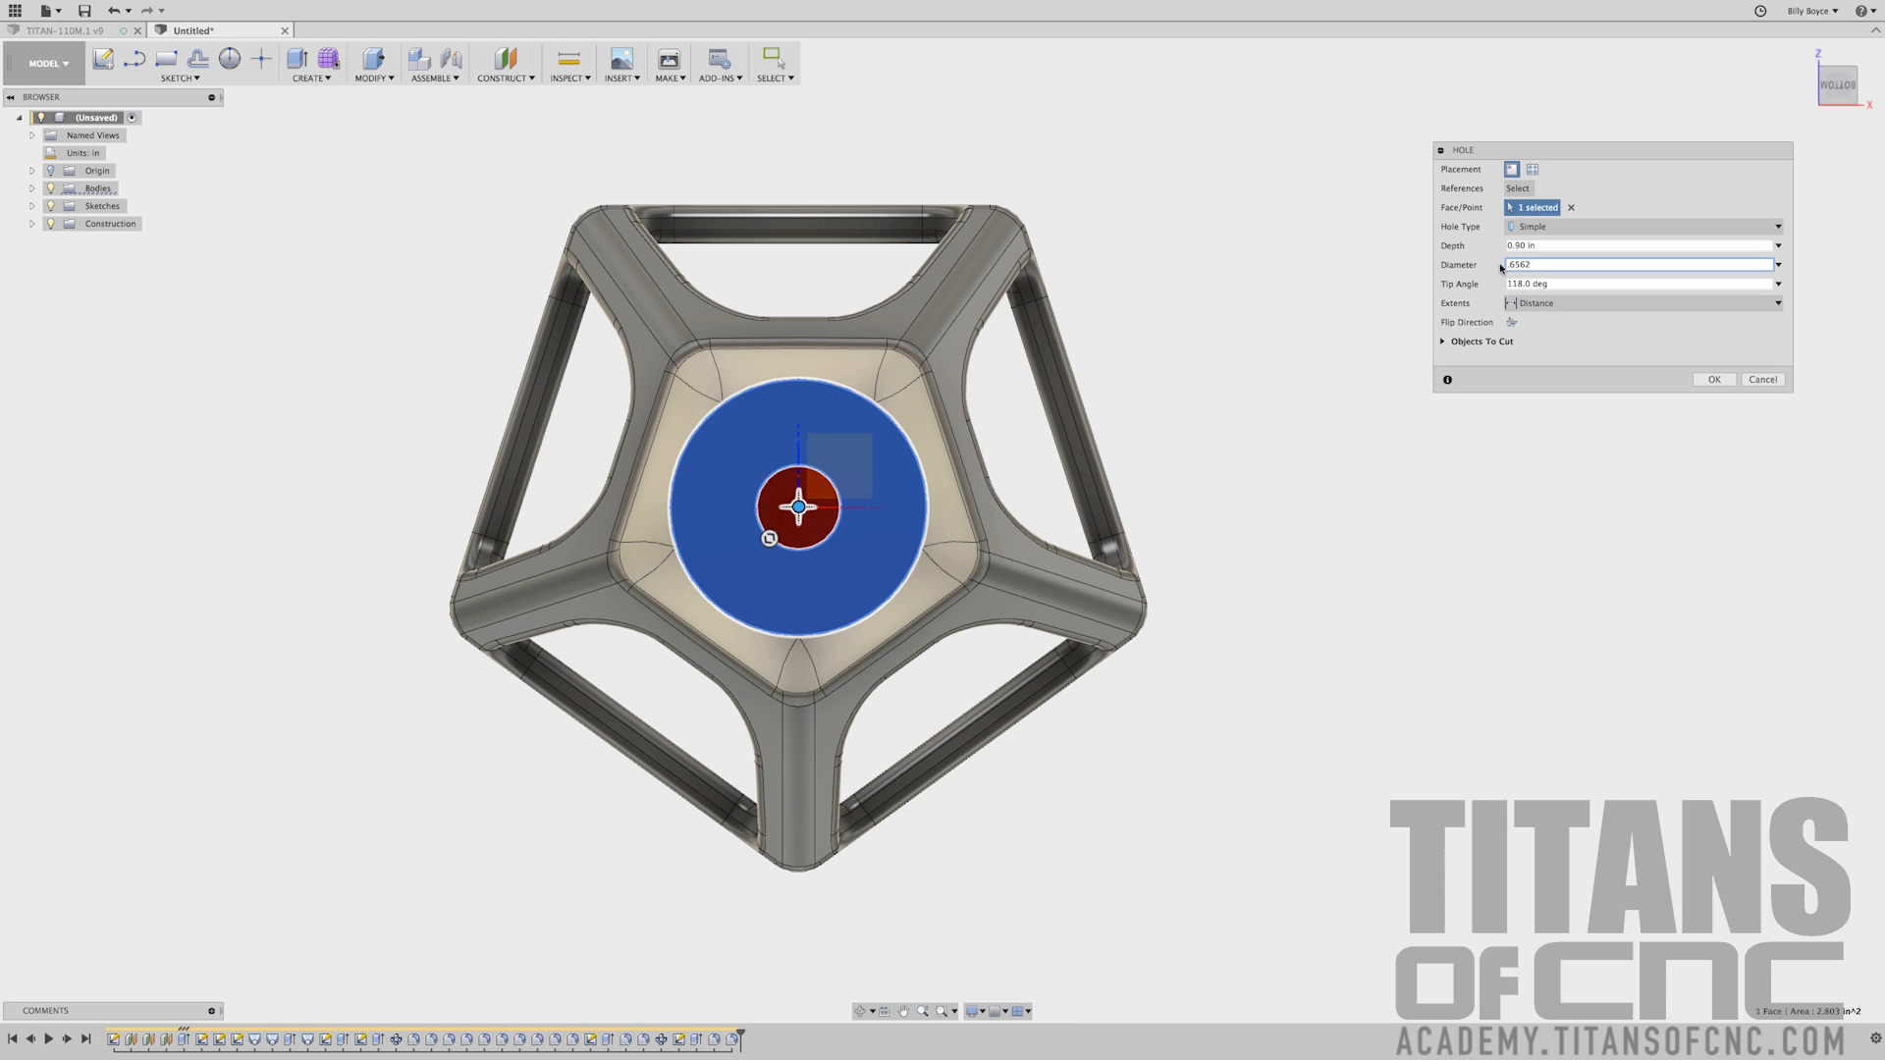
pyautogui.click(1553, 244)
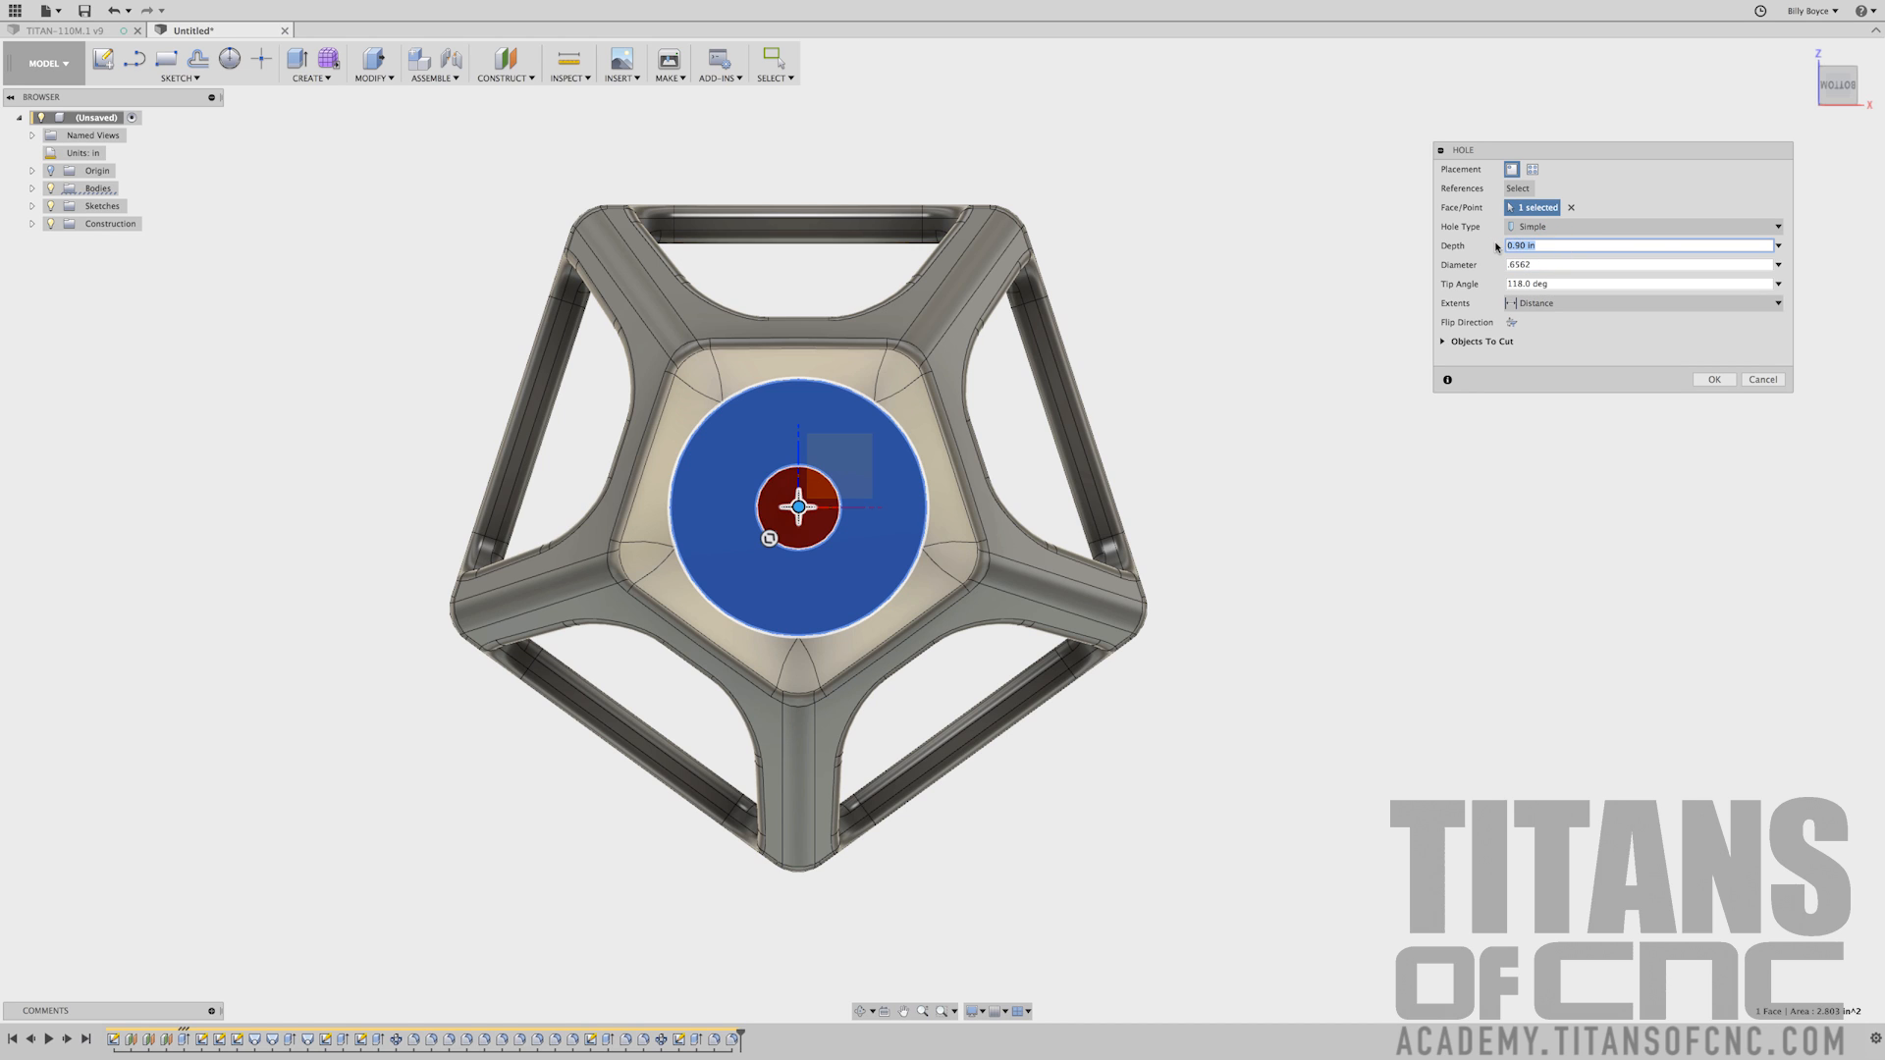
pyautogui.write('1.995')
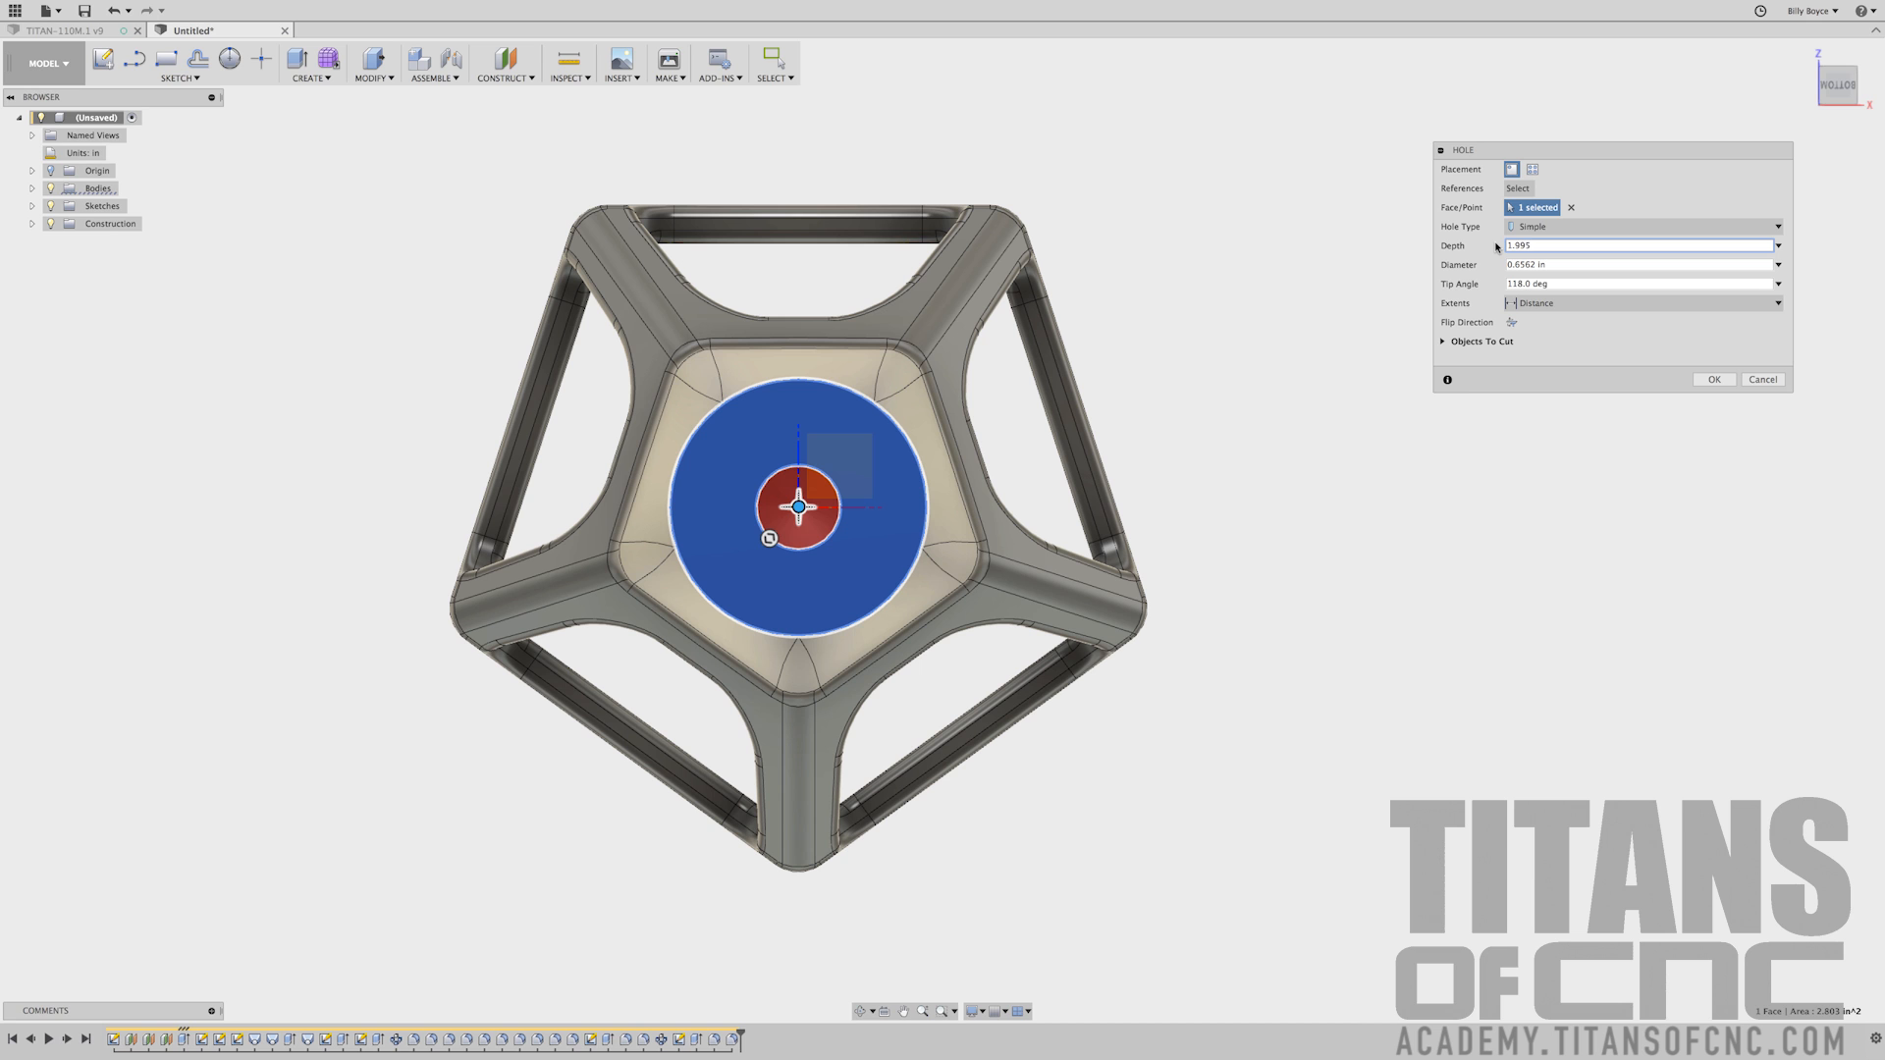
pyautogui.press('Return')
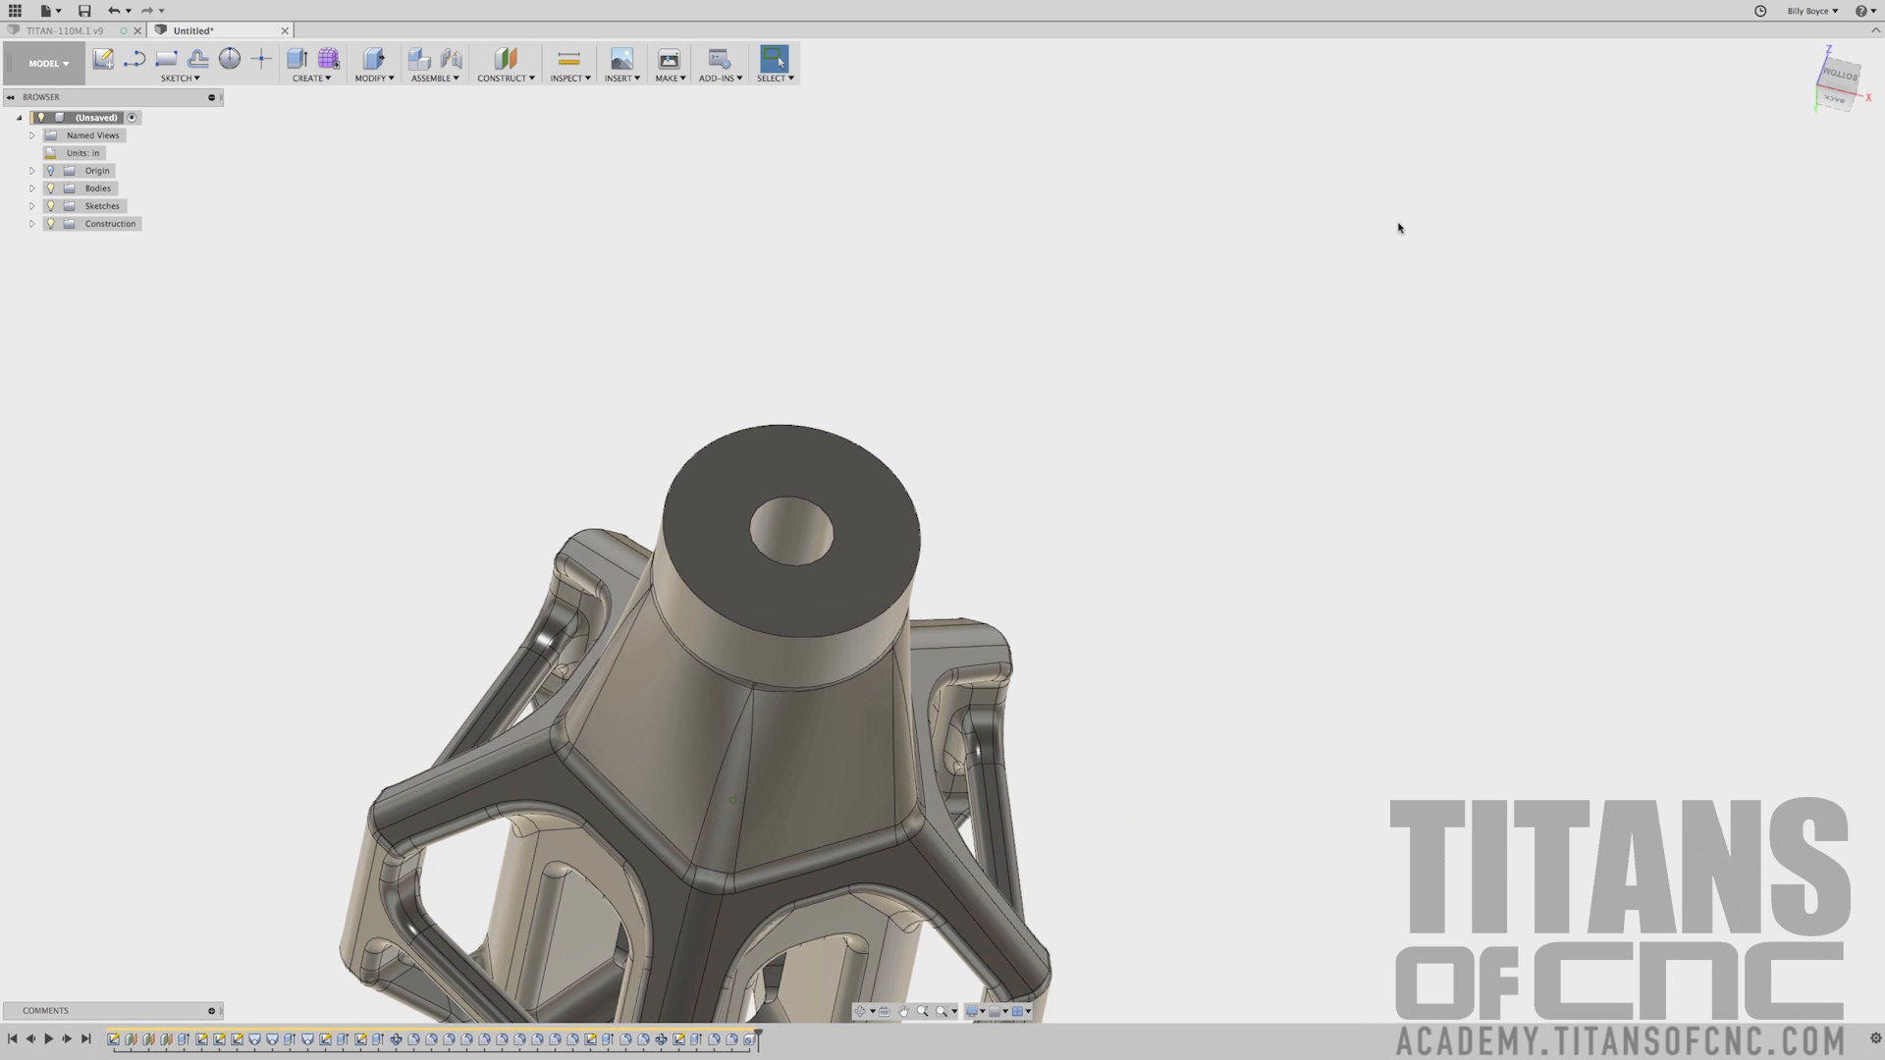
# Apply a modeled ANSI Unified thread to the hole's inner wall with the full-length option turned off
pyautogui.click(490, 202)
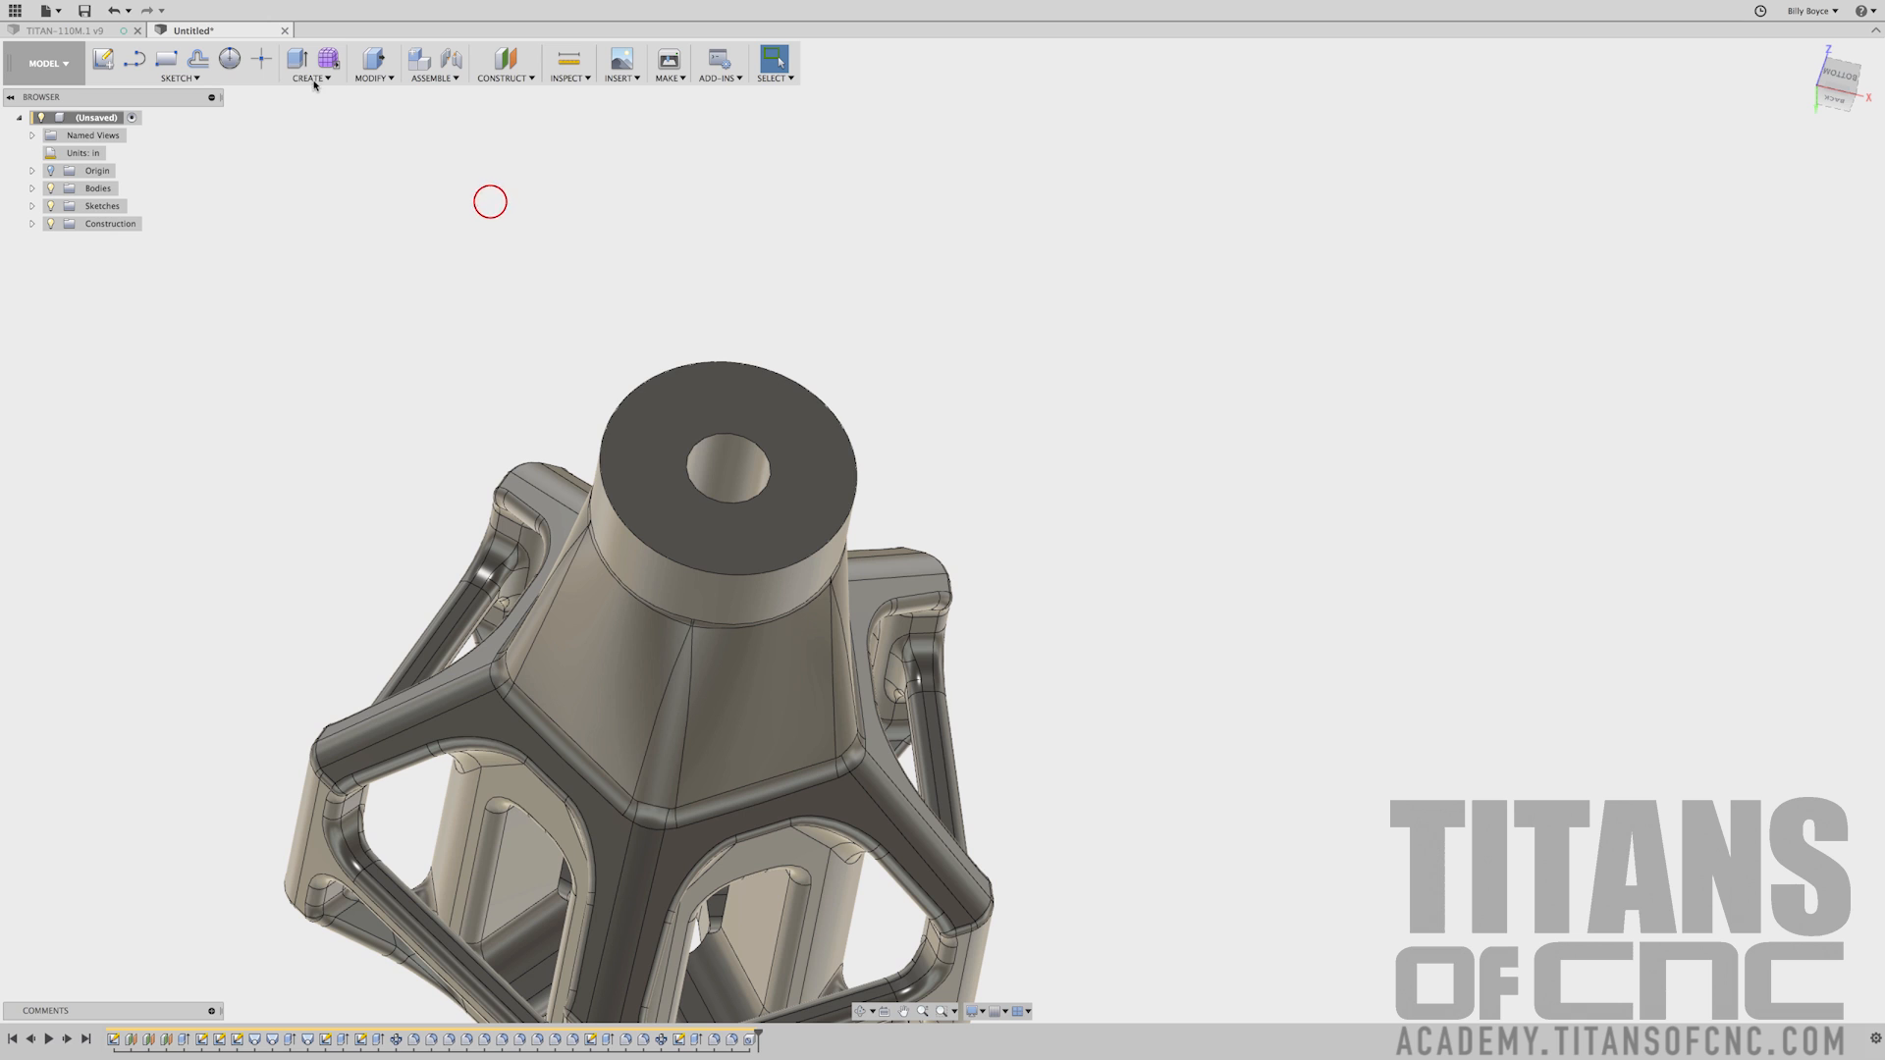
pyautogui.click(314, 82)
pyautogui.click(320, 216)
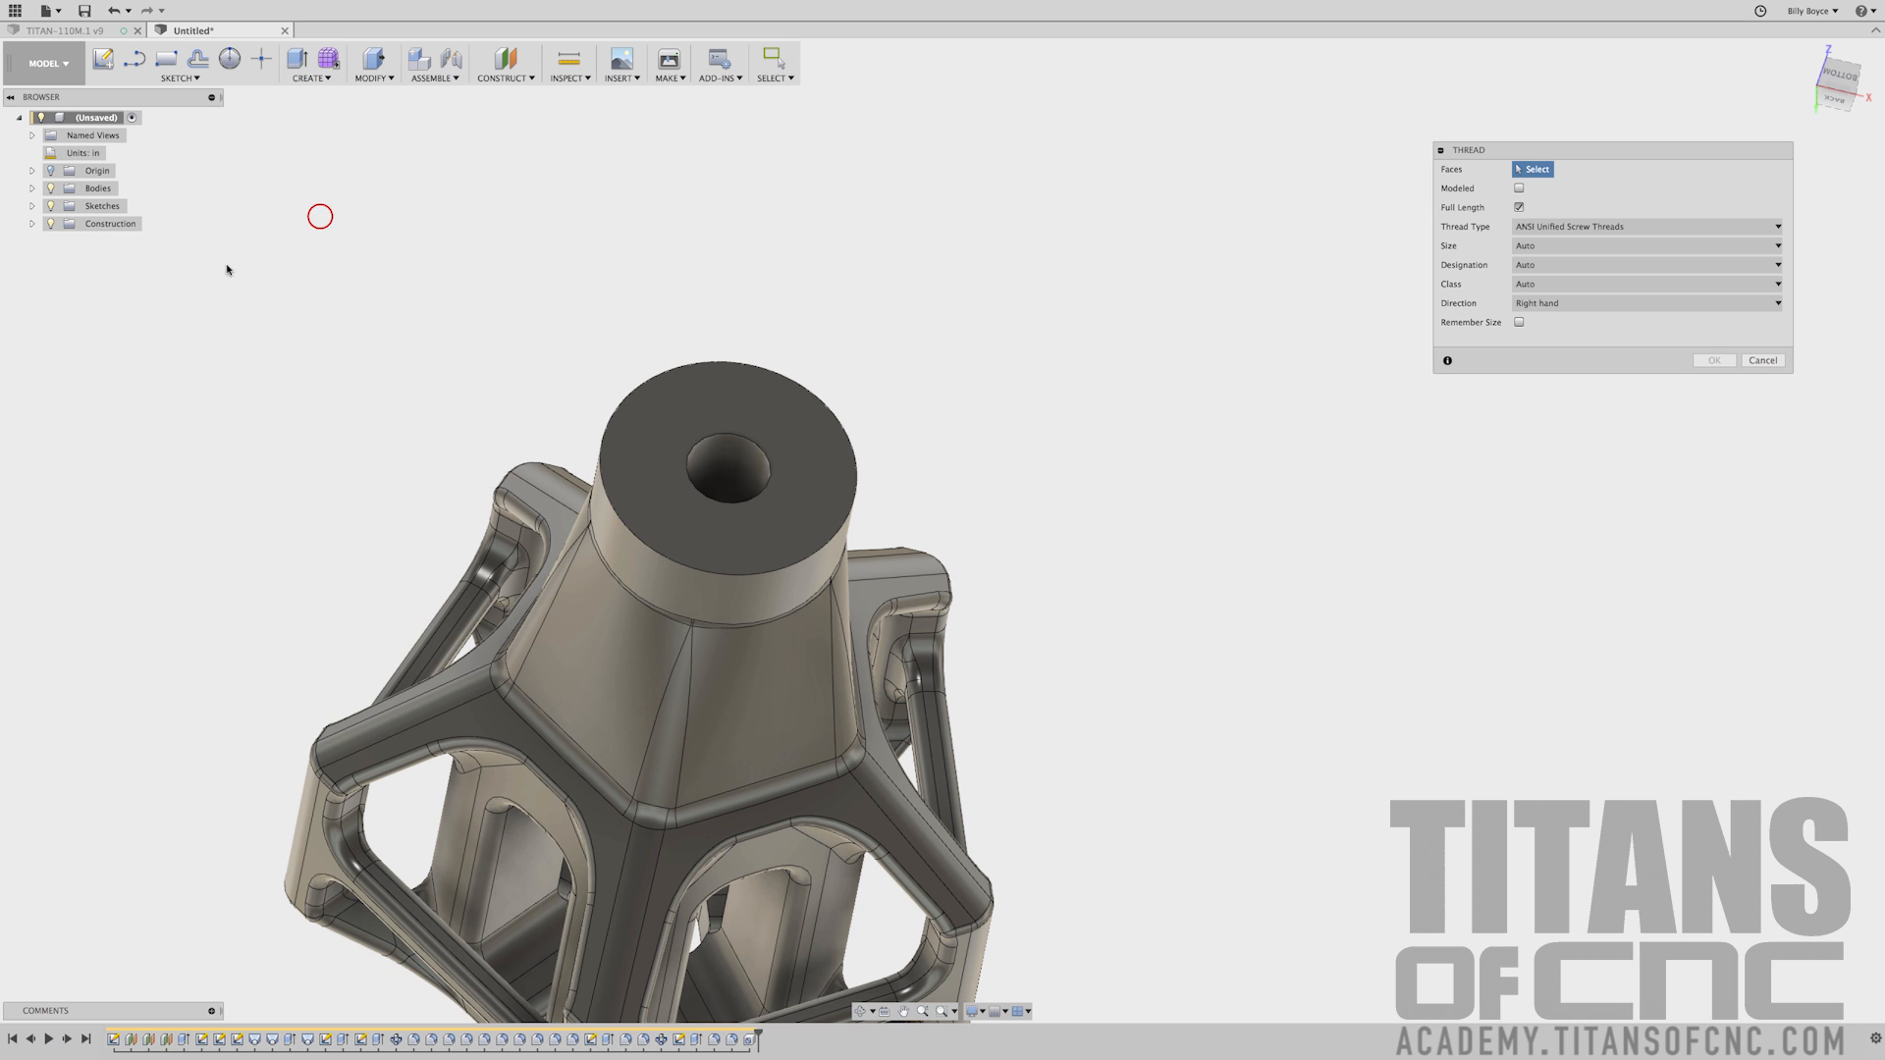
pyautogui.click(727, 446)
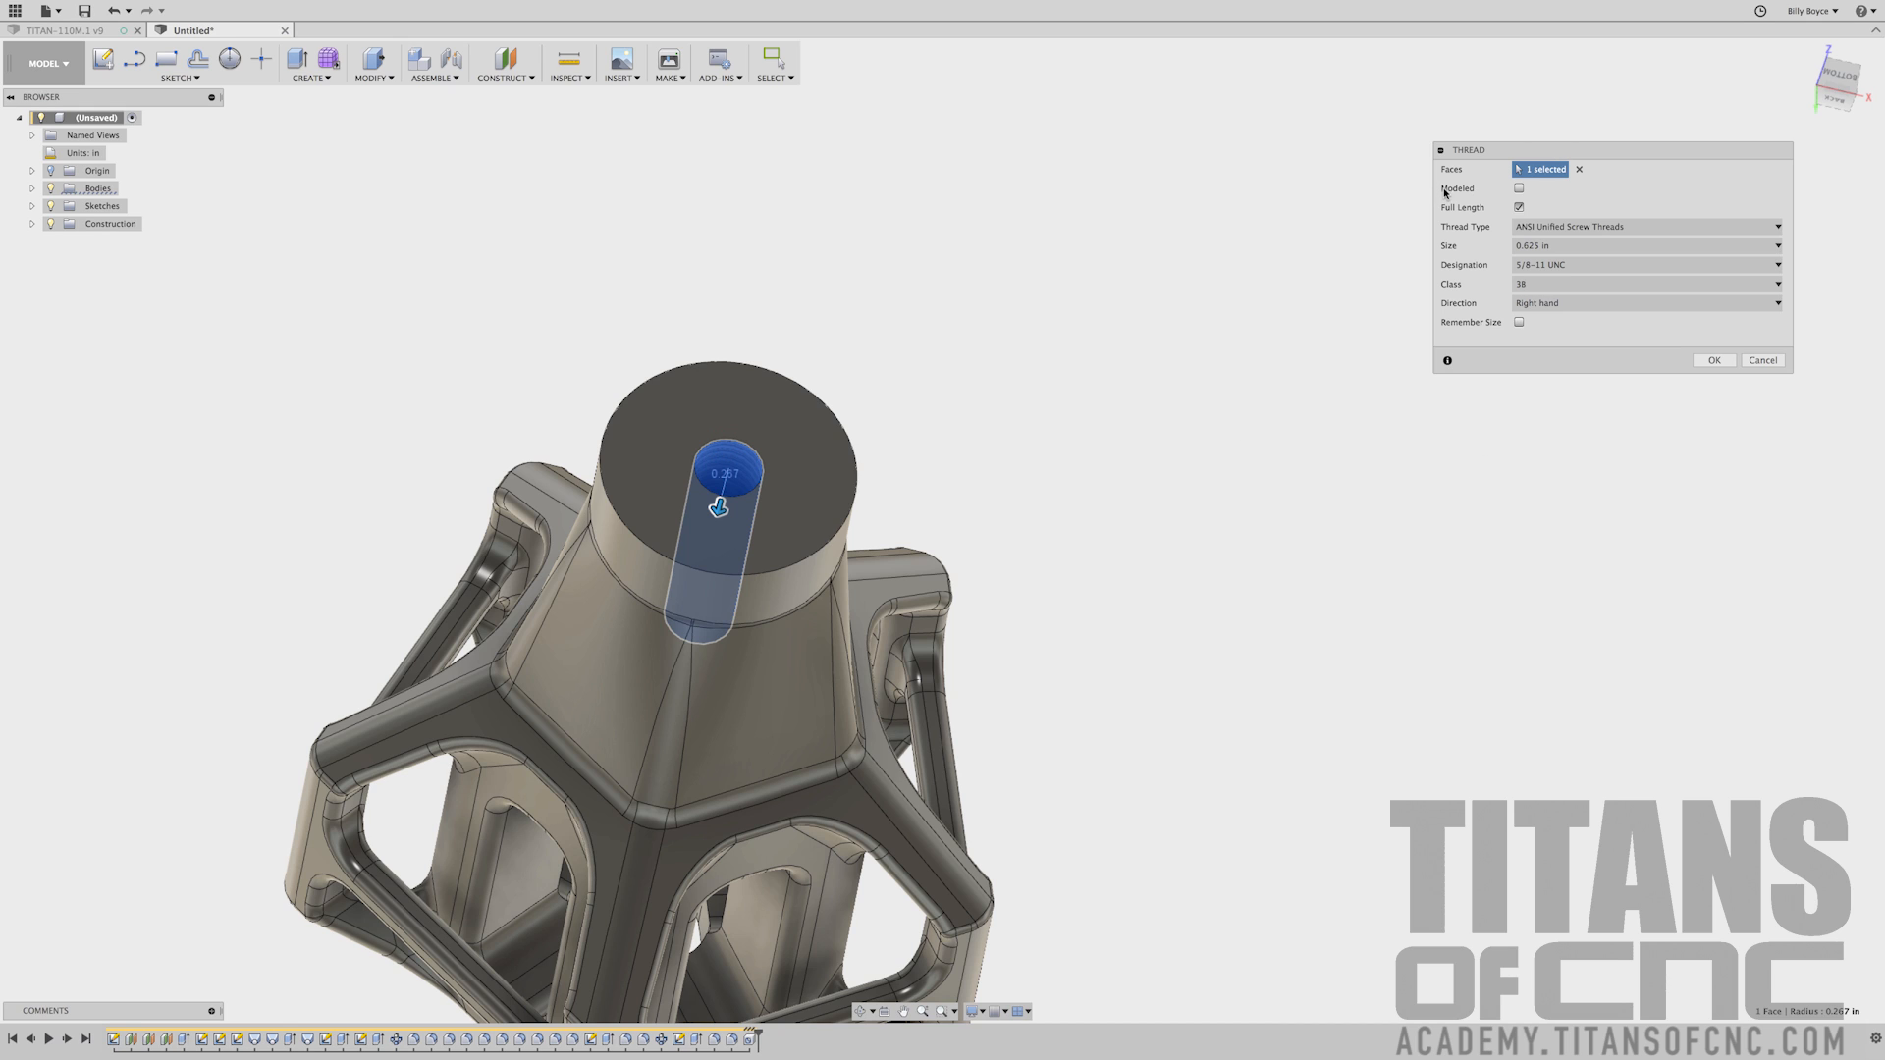
pyautogui.click(1520, 188)
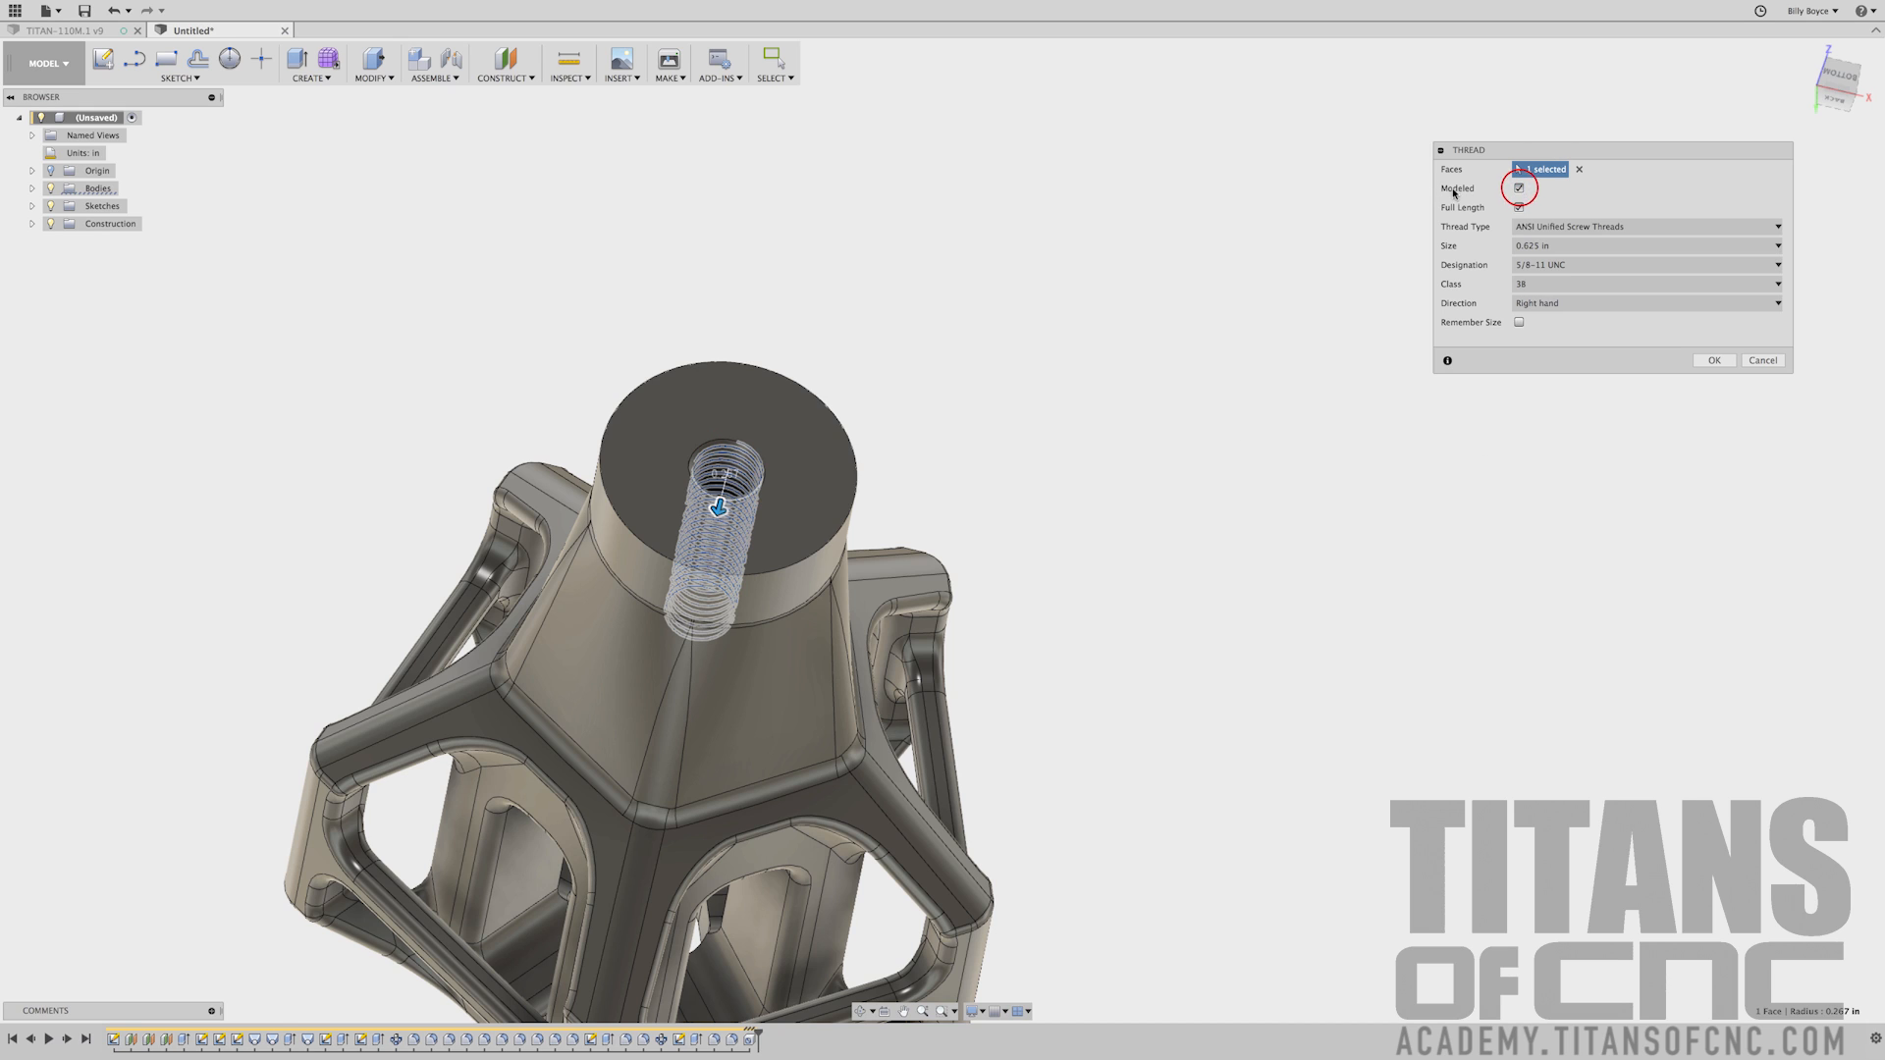
pyautogui.click(1520, 207)
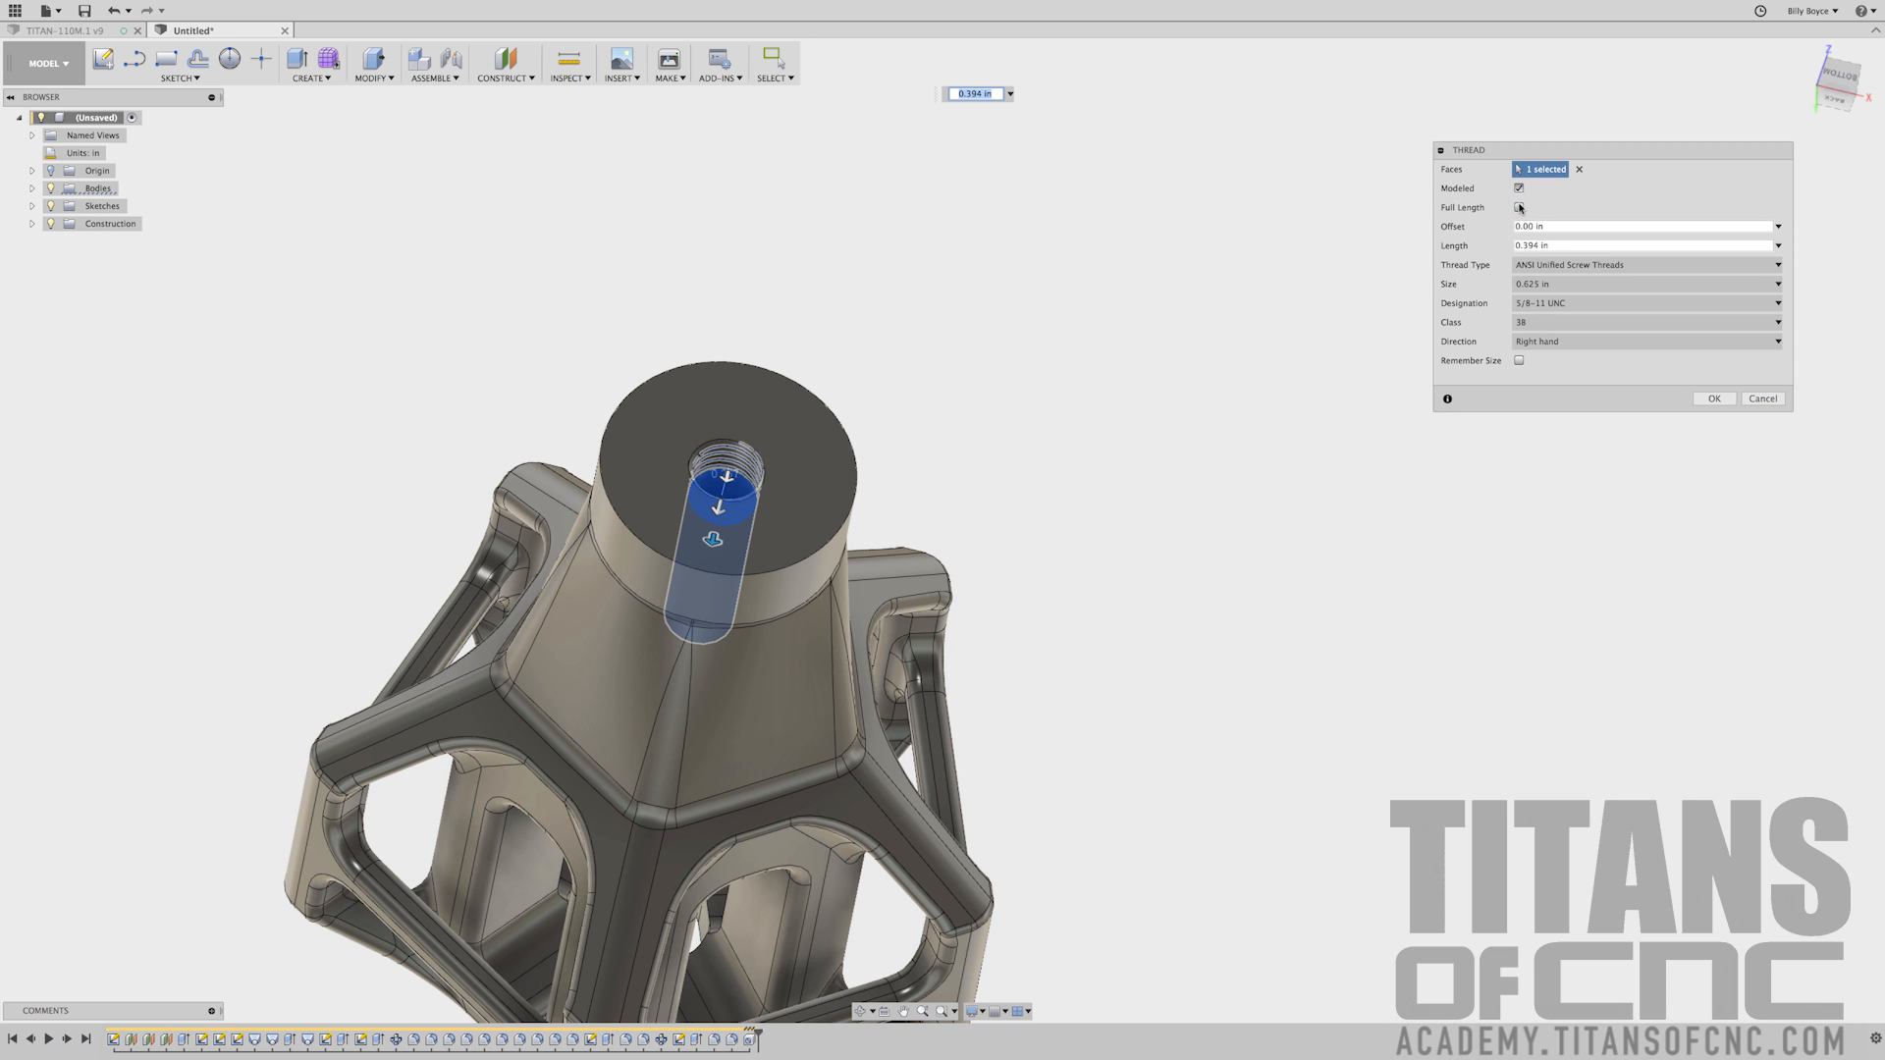
# Set the thread length to 1 in and its size to 0.75 in, and create the thread
pyautogui.moveTo(1564, 246); pyautogui.dragTo(1486, 246)
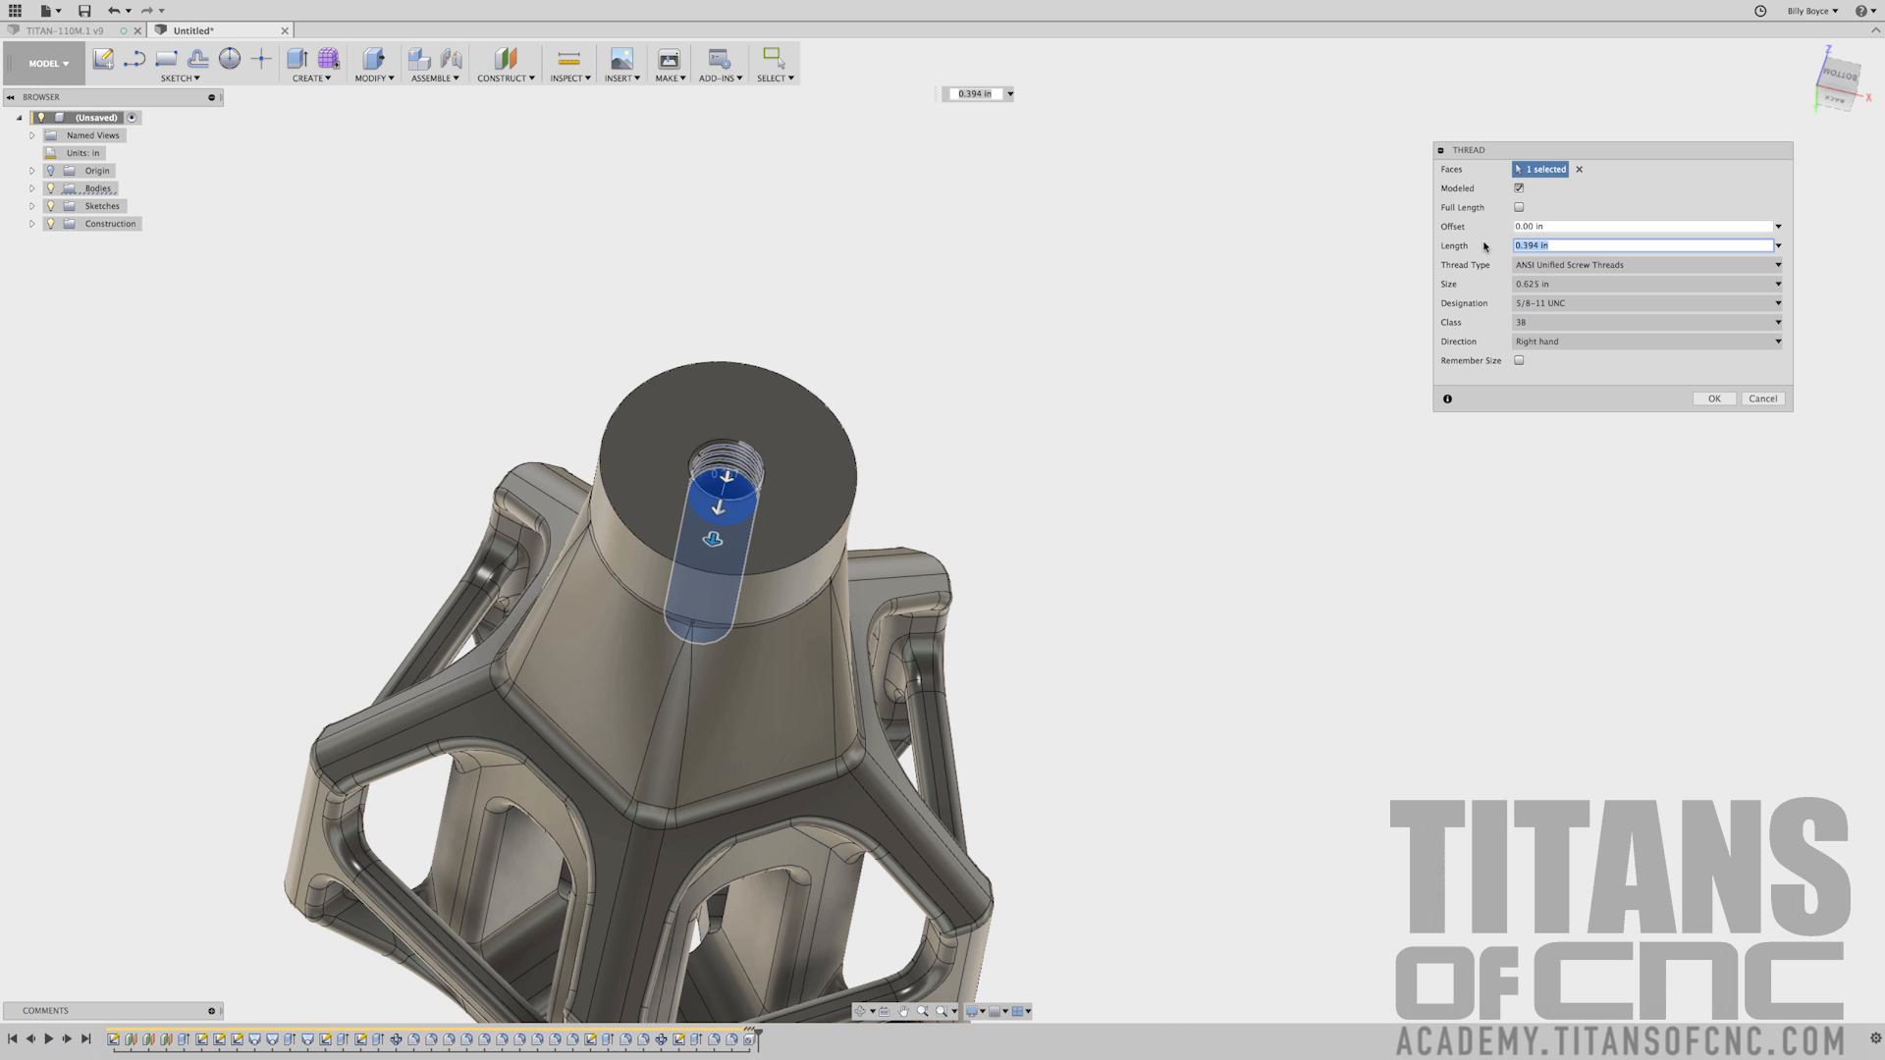
pyautogui.write('1')
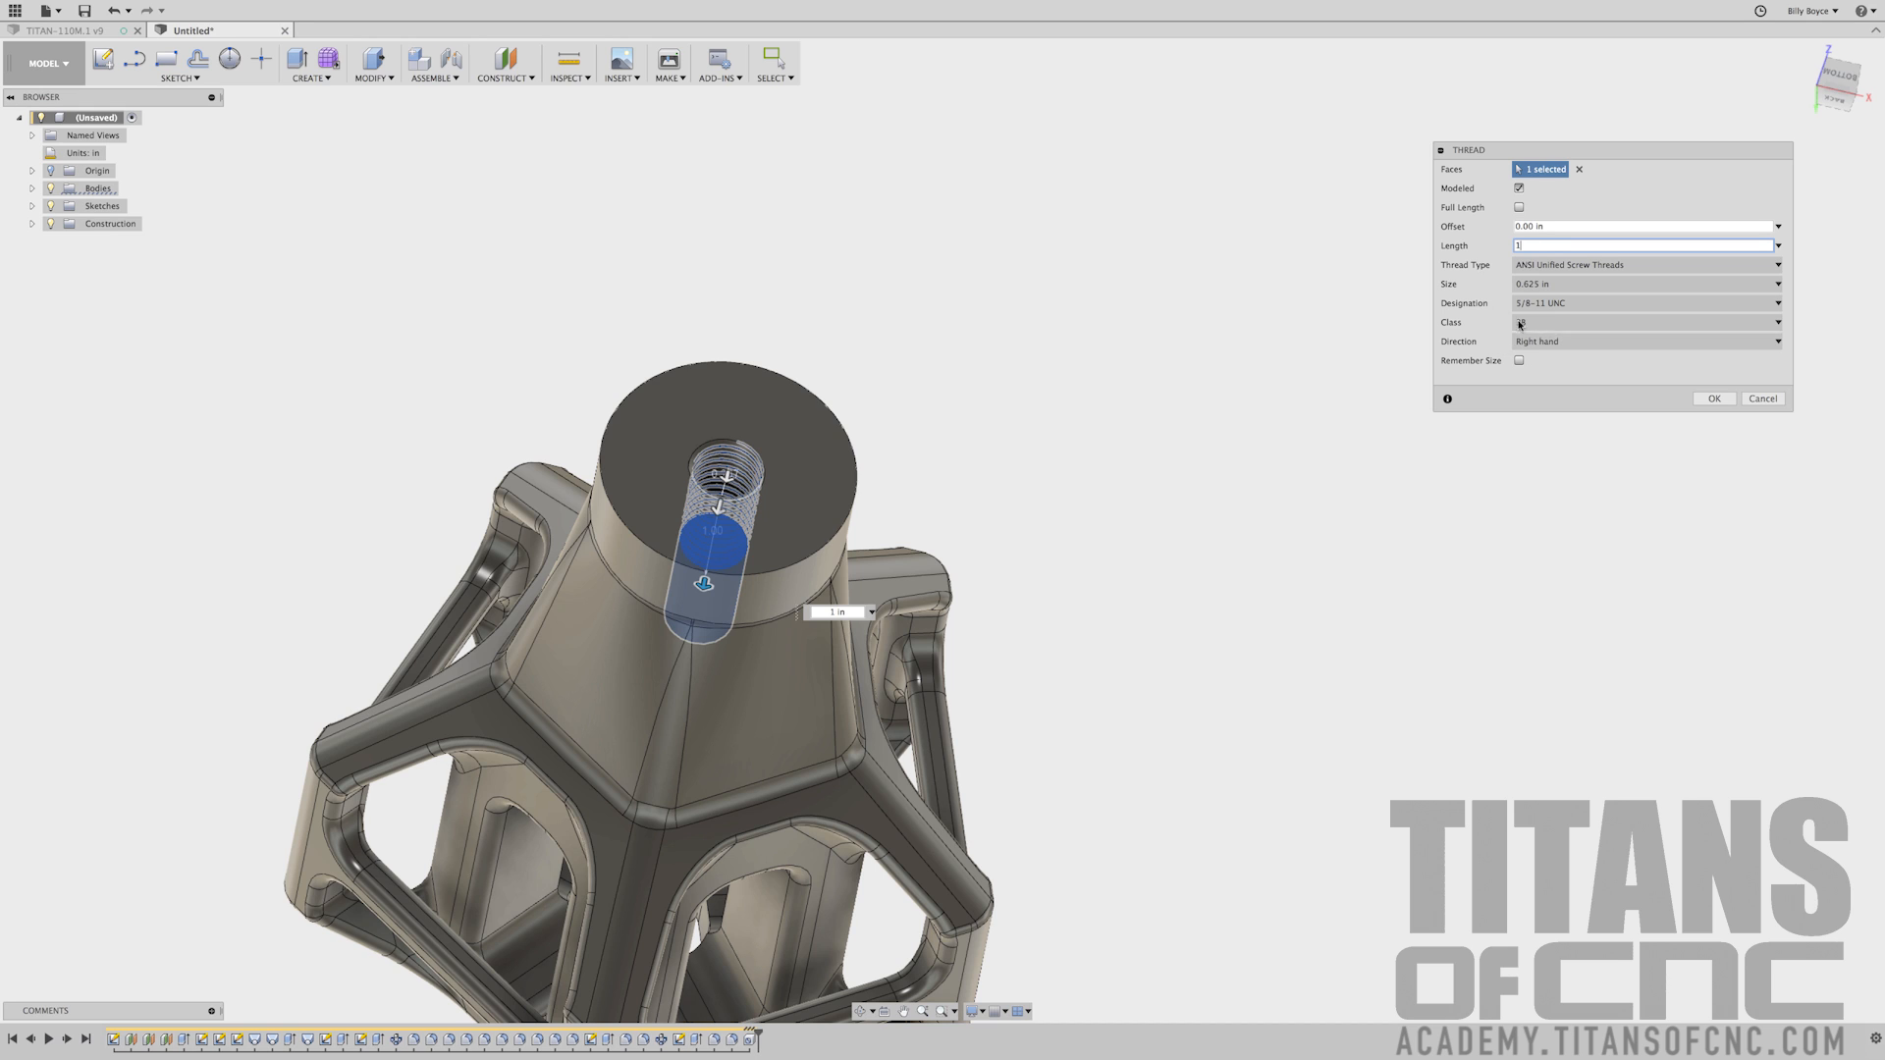
pyautogui.click(1575, 285)
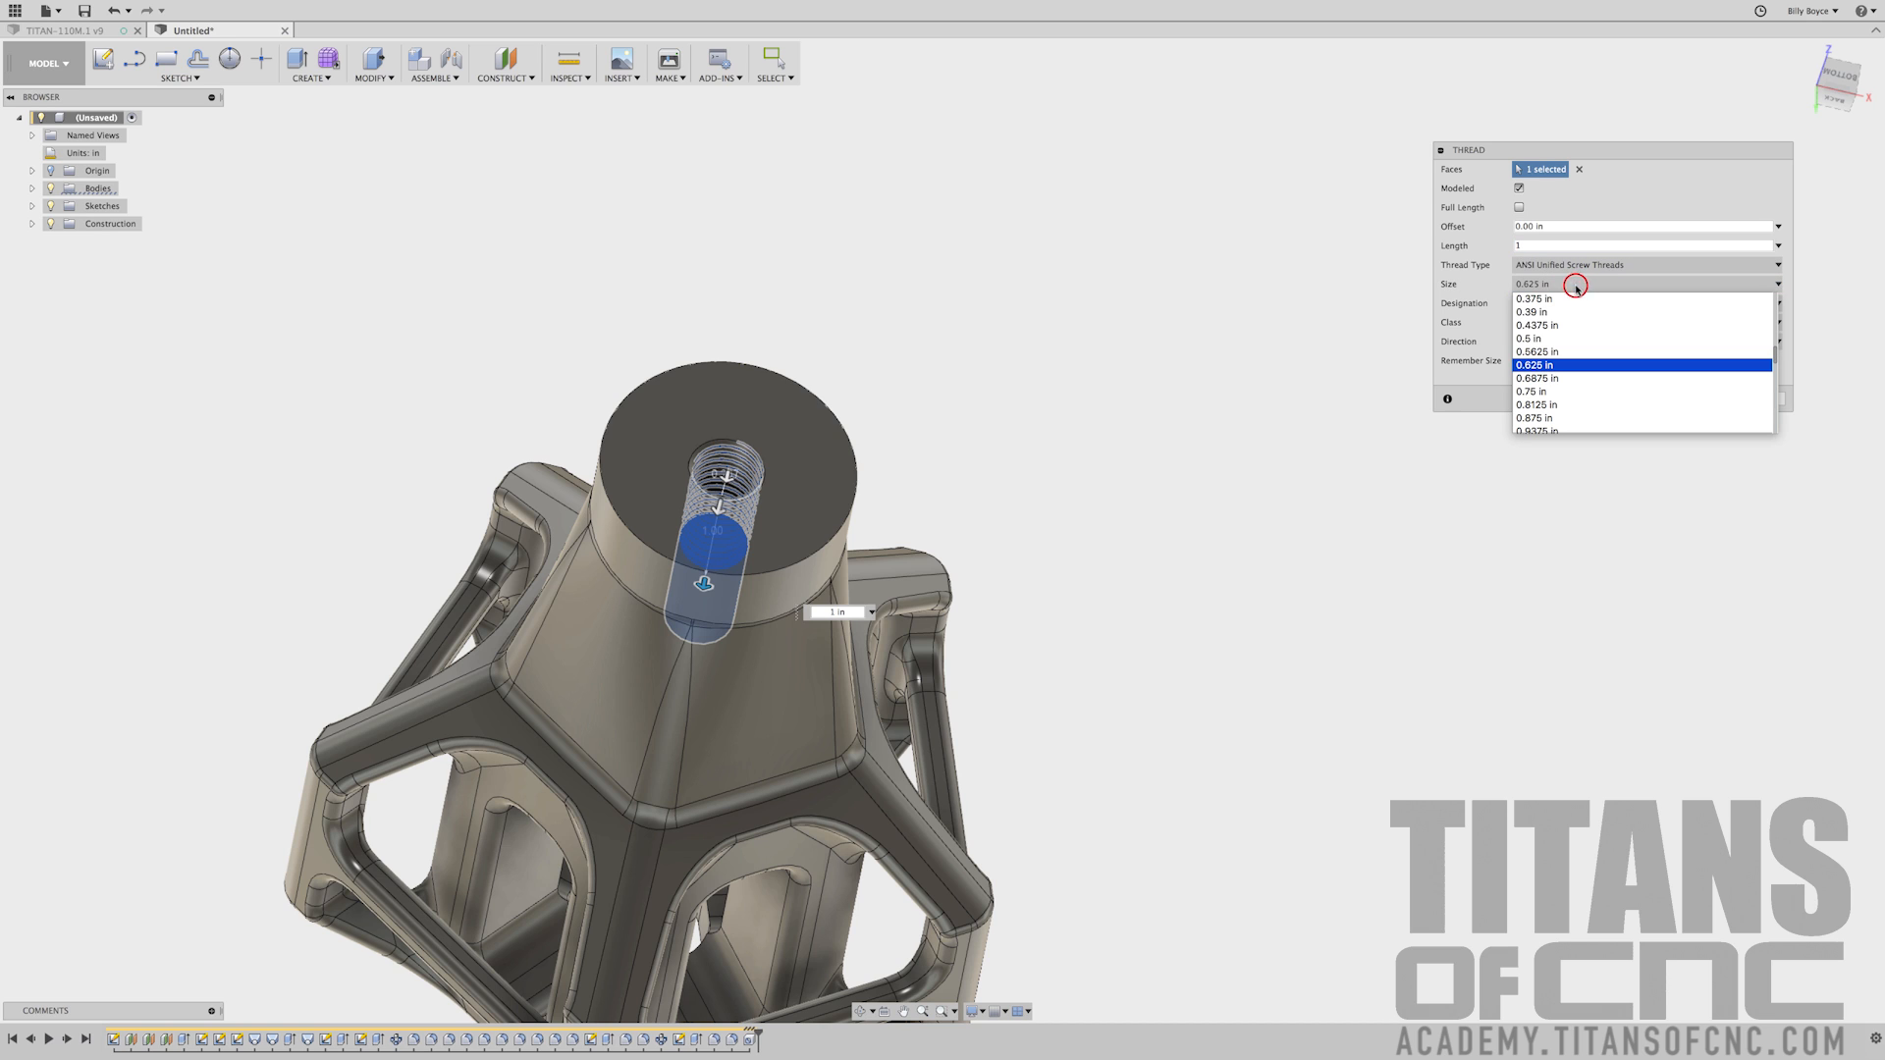
pyautogui.click(1562, 392)
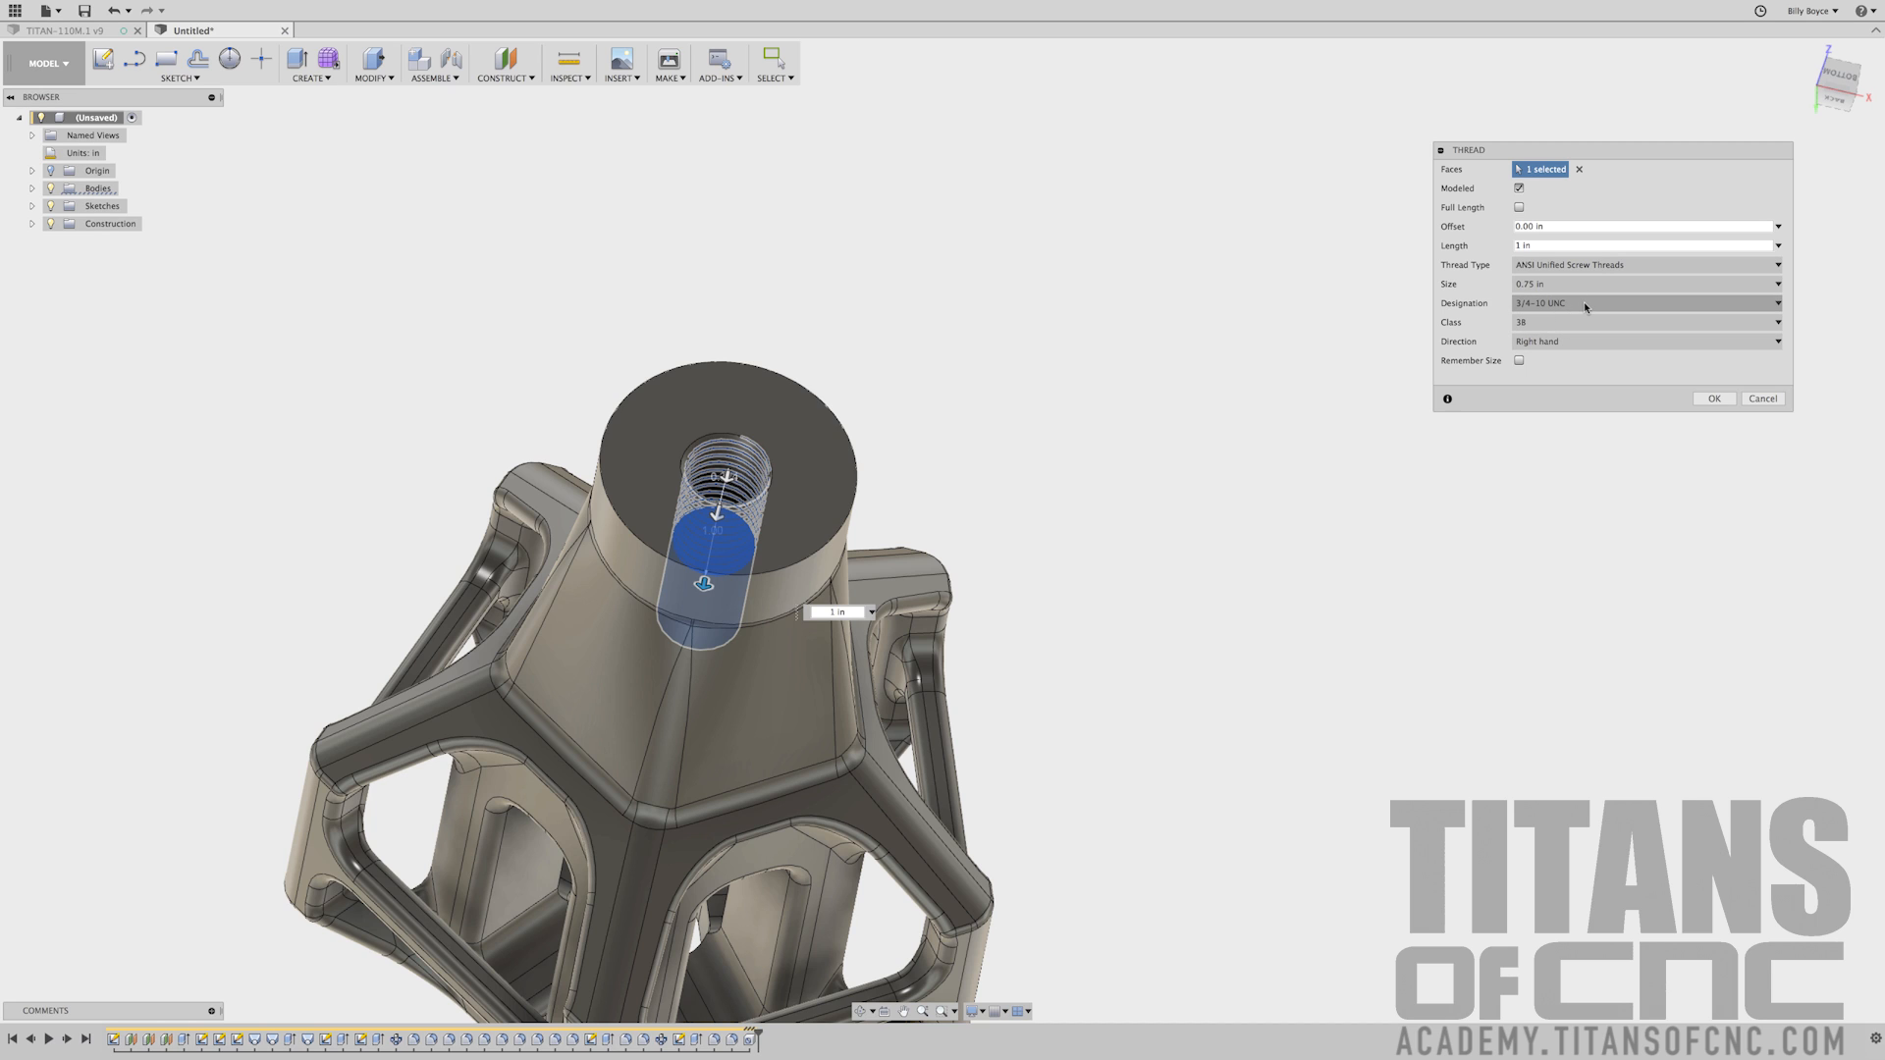
pyautogui.click(1716, 399)
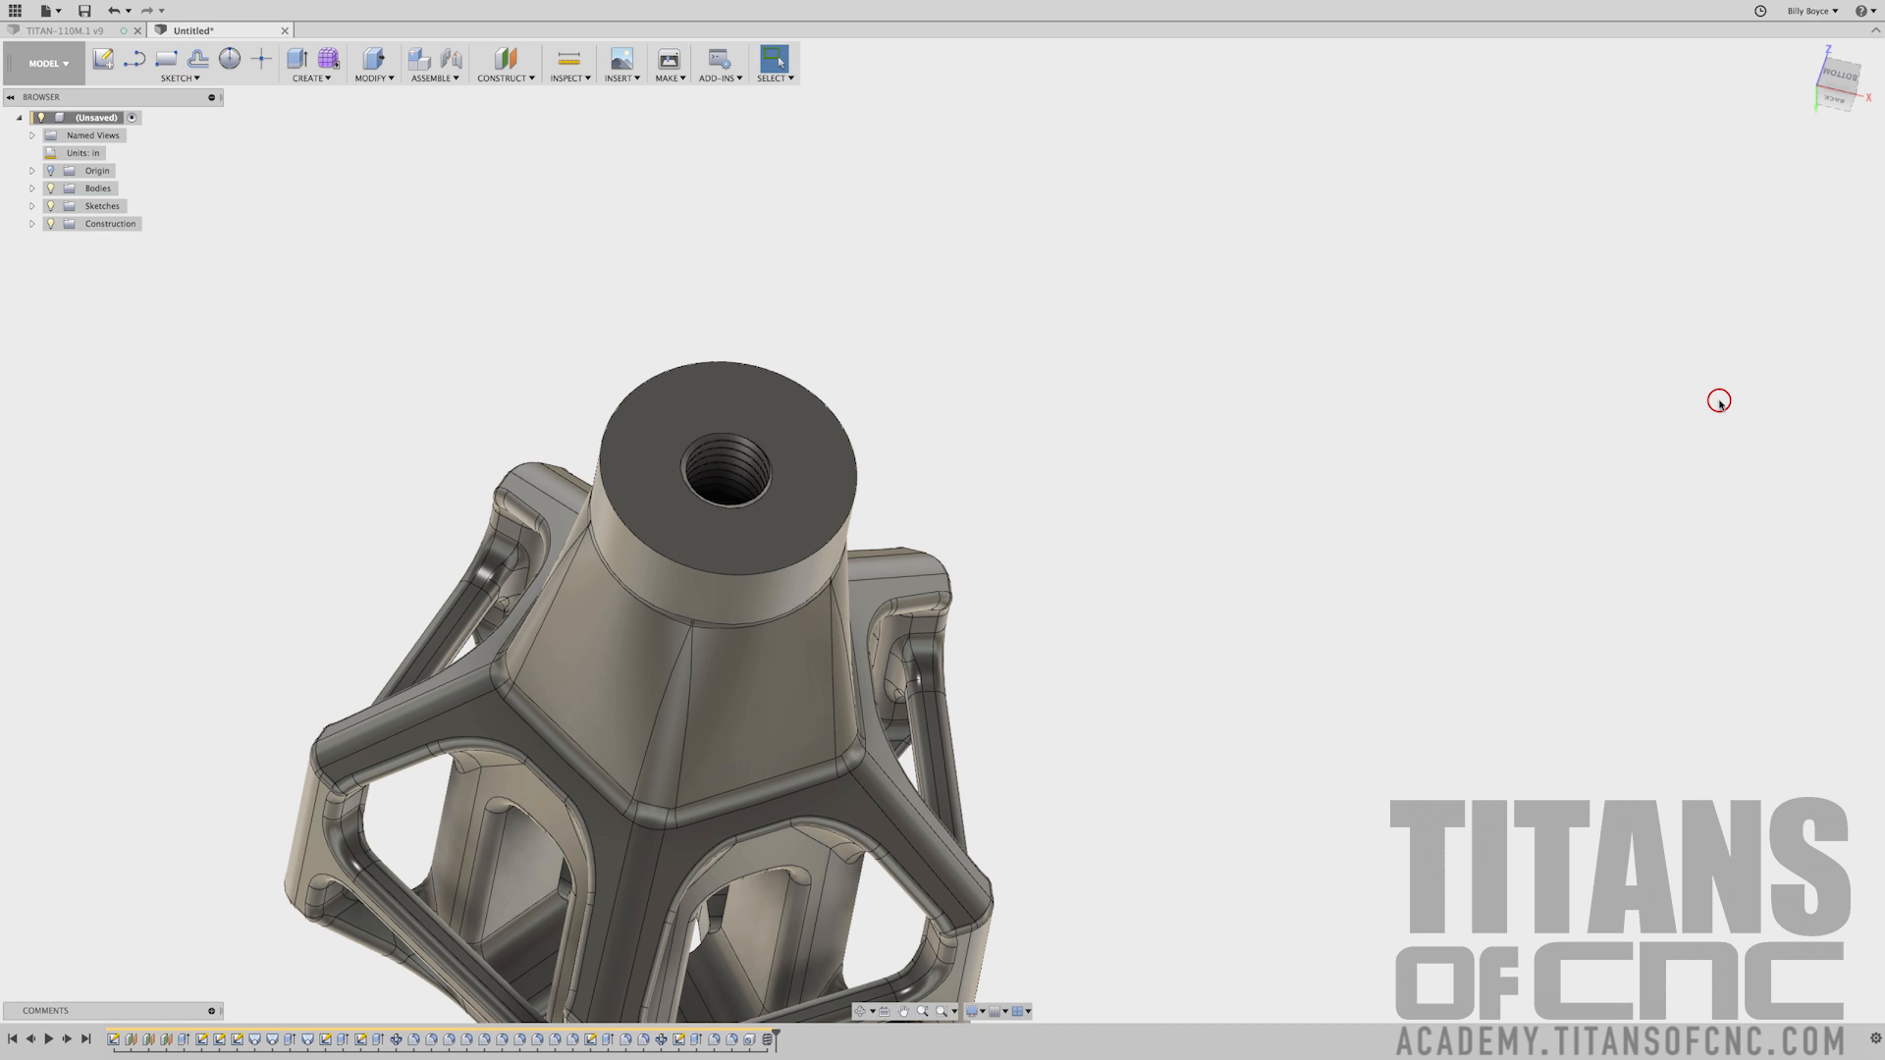
# Sketch a 0.8 in diameter circle on the base's bottom face, centred on the threaded hole
pyautogui.click(1266, 319)
pyautogui.keyDown('shift'); pyautogui.moveTo(1267, 320); pyautogui.dragTo(1402, 335, button='middle'); pyautogui.keyUp('shift')
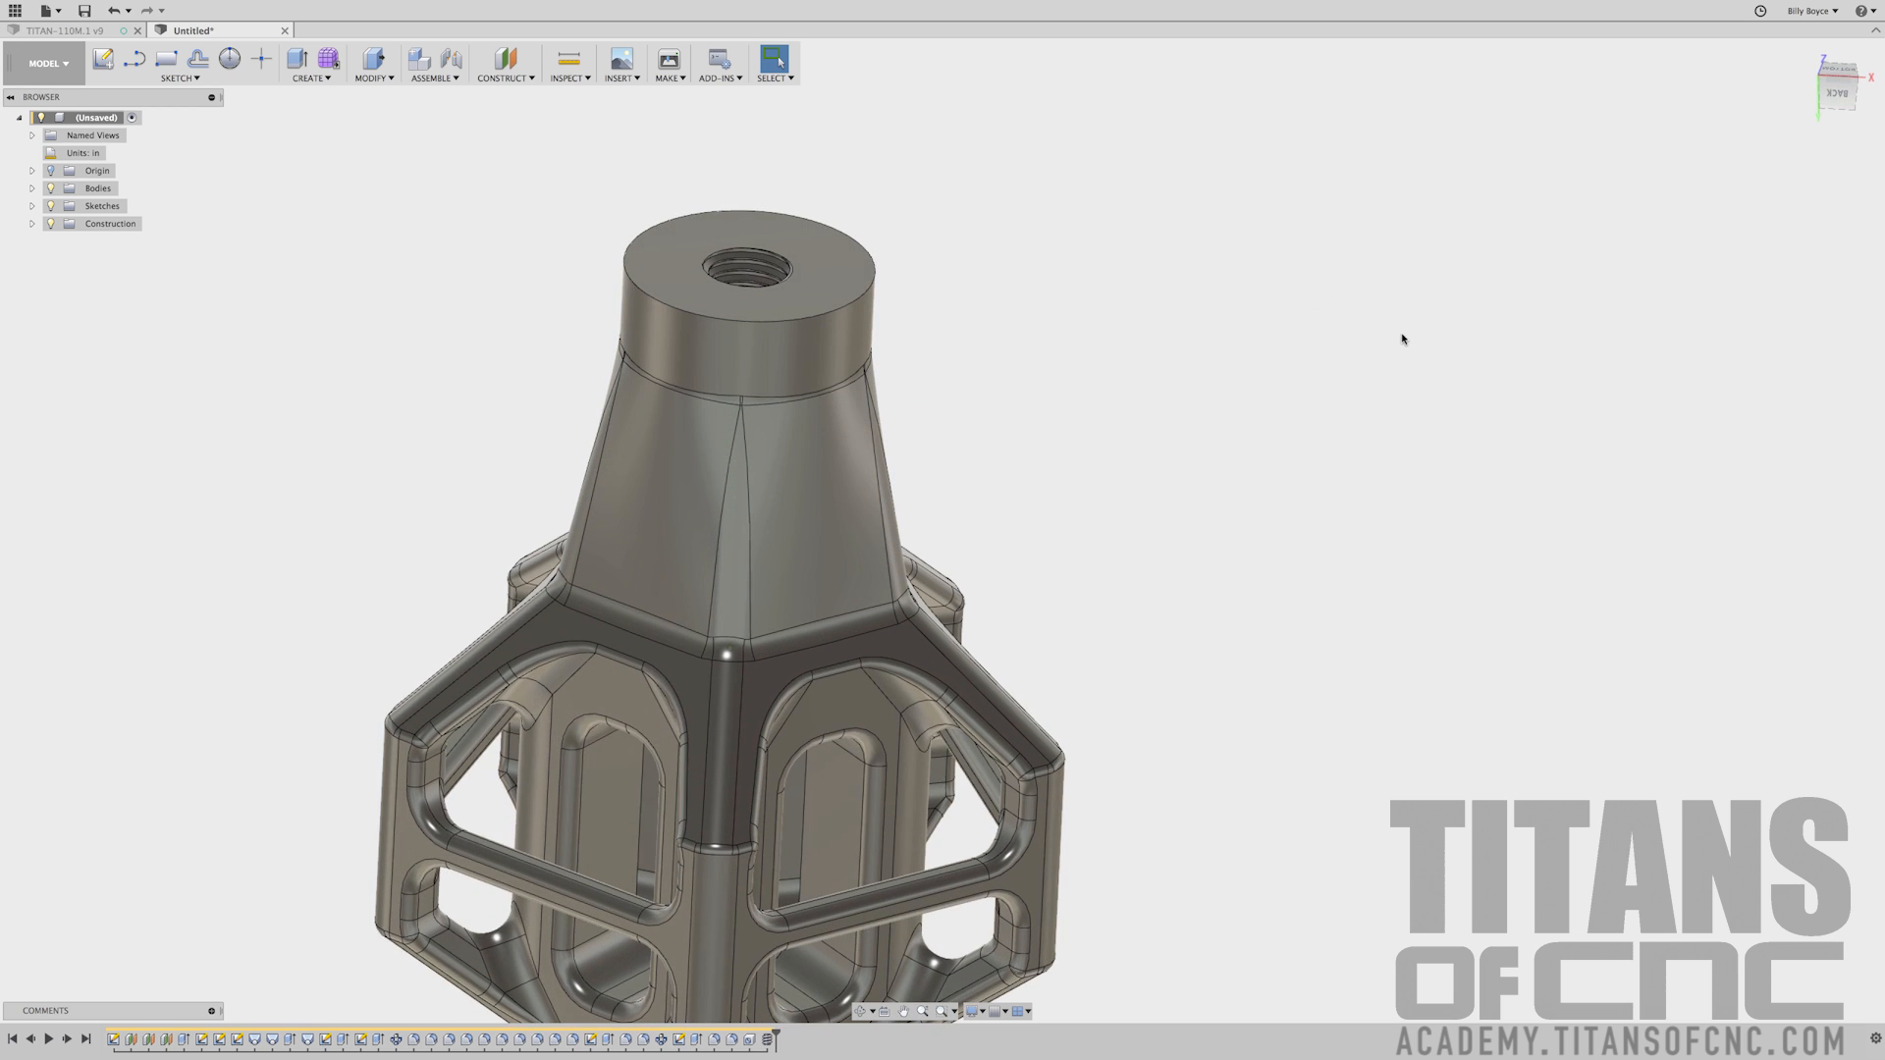
pyautogui.click(1303, 318)
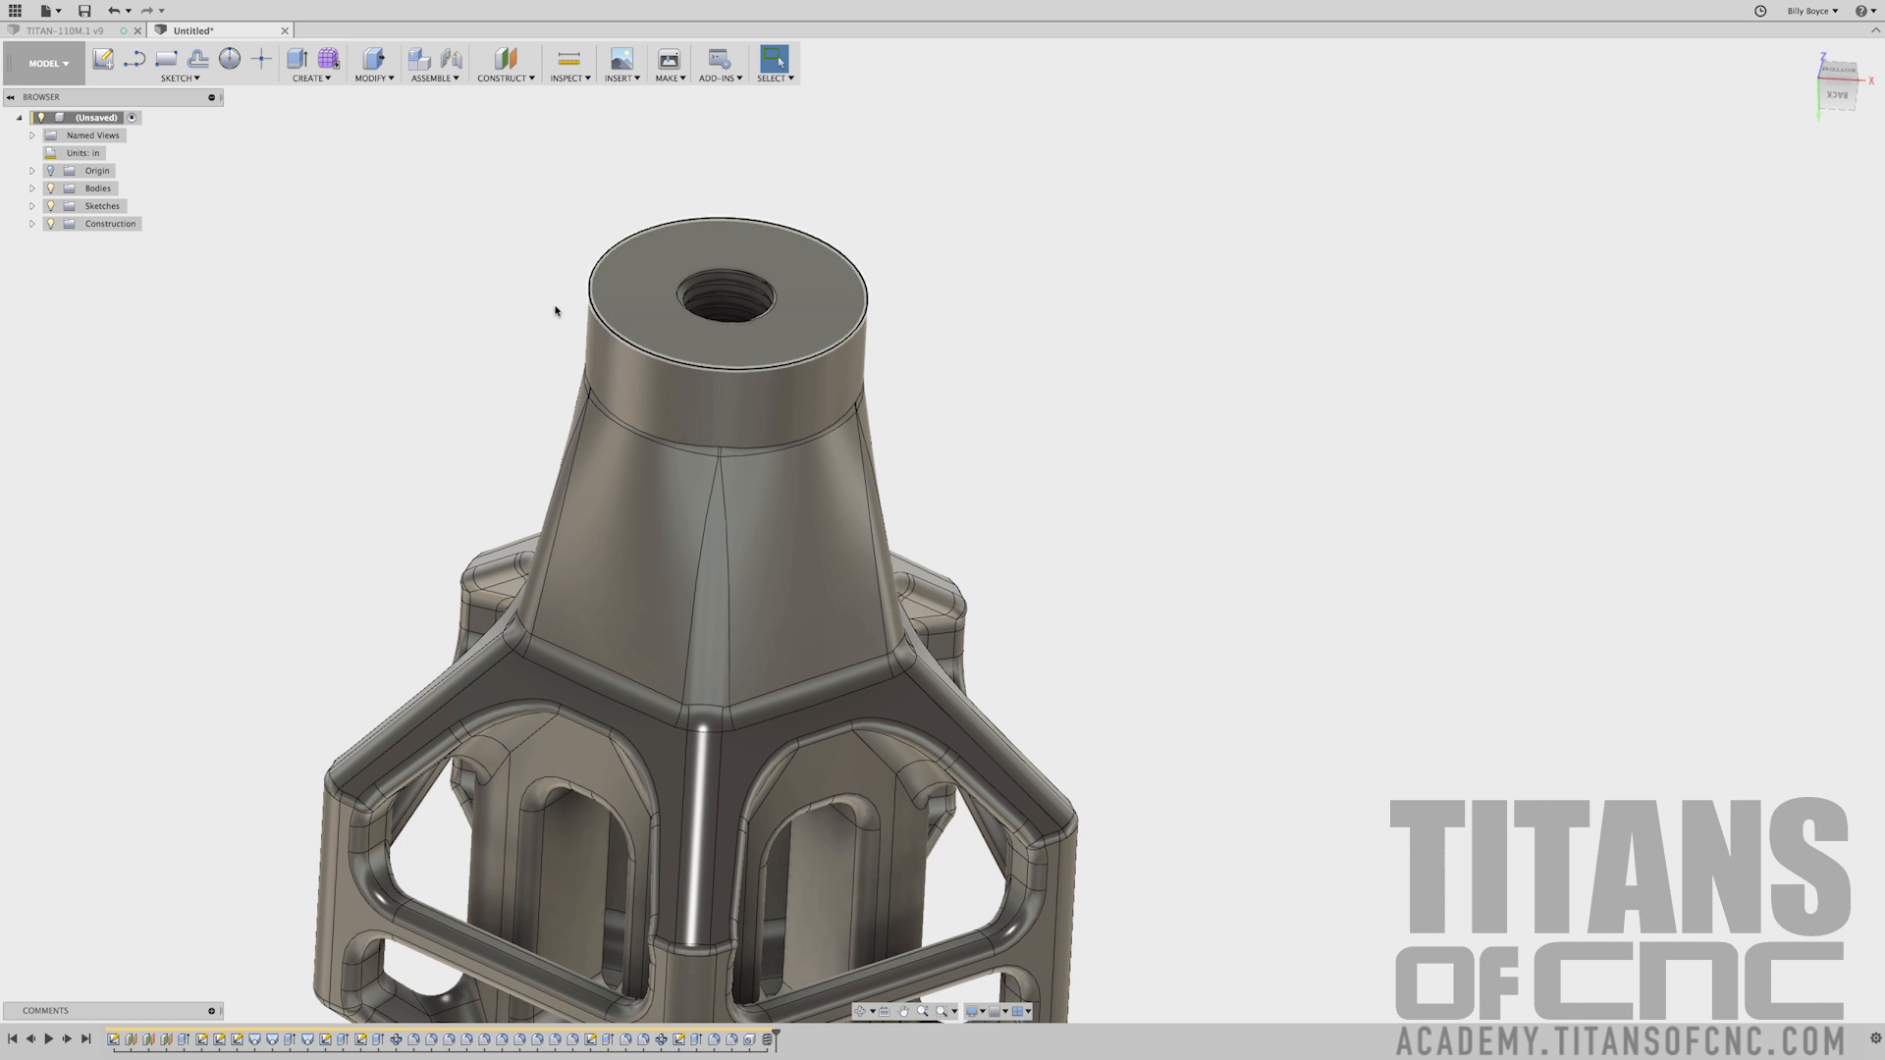
pyautogui.click(212, 200)
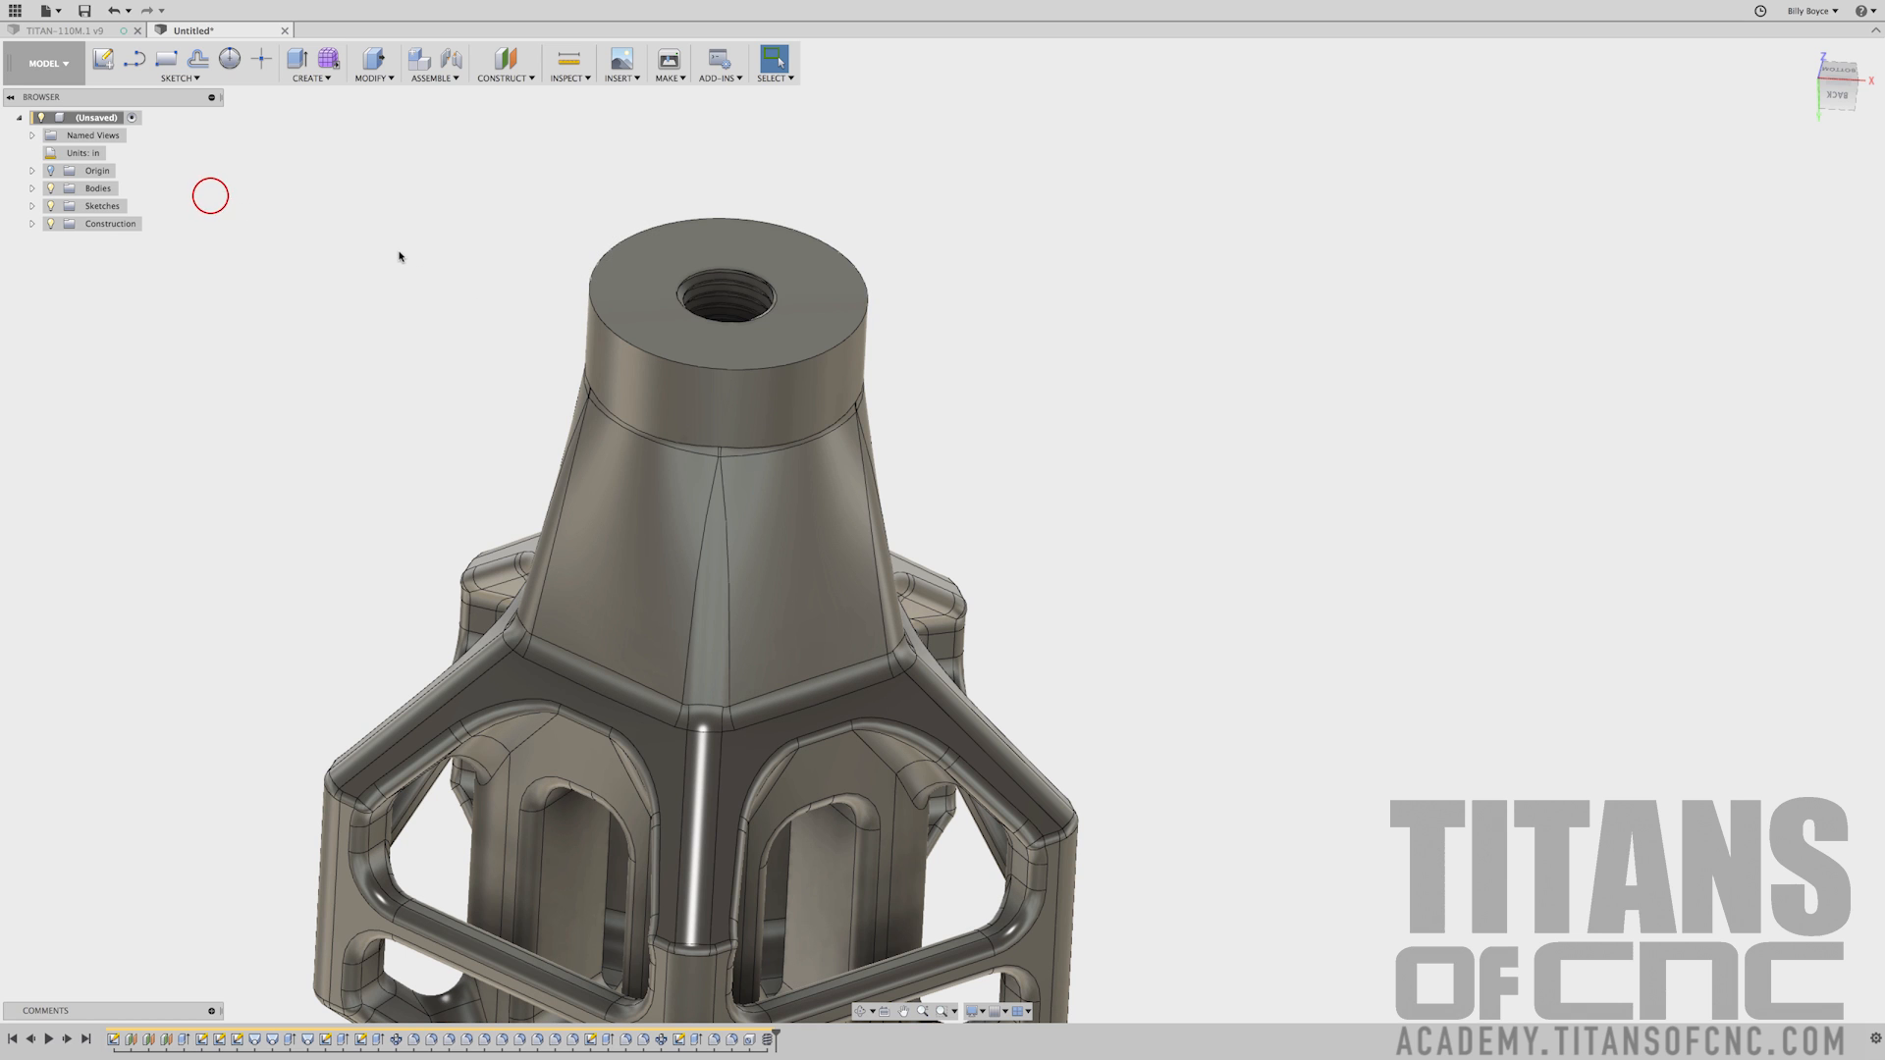
pyautogui.press('c')
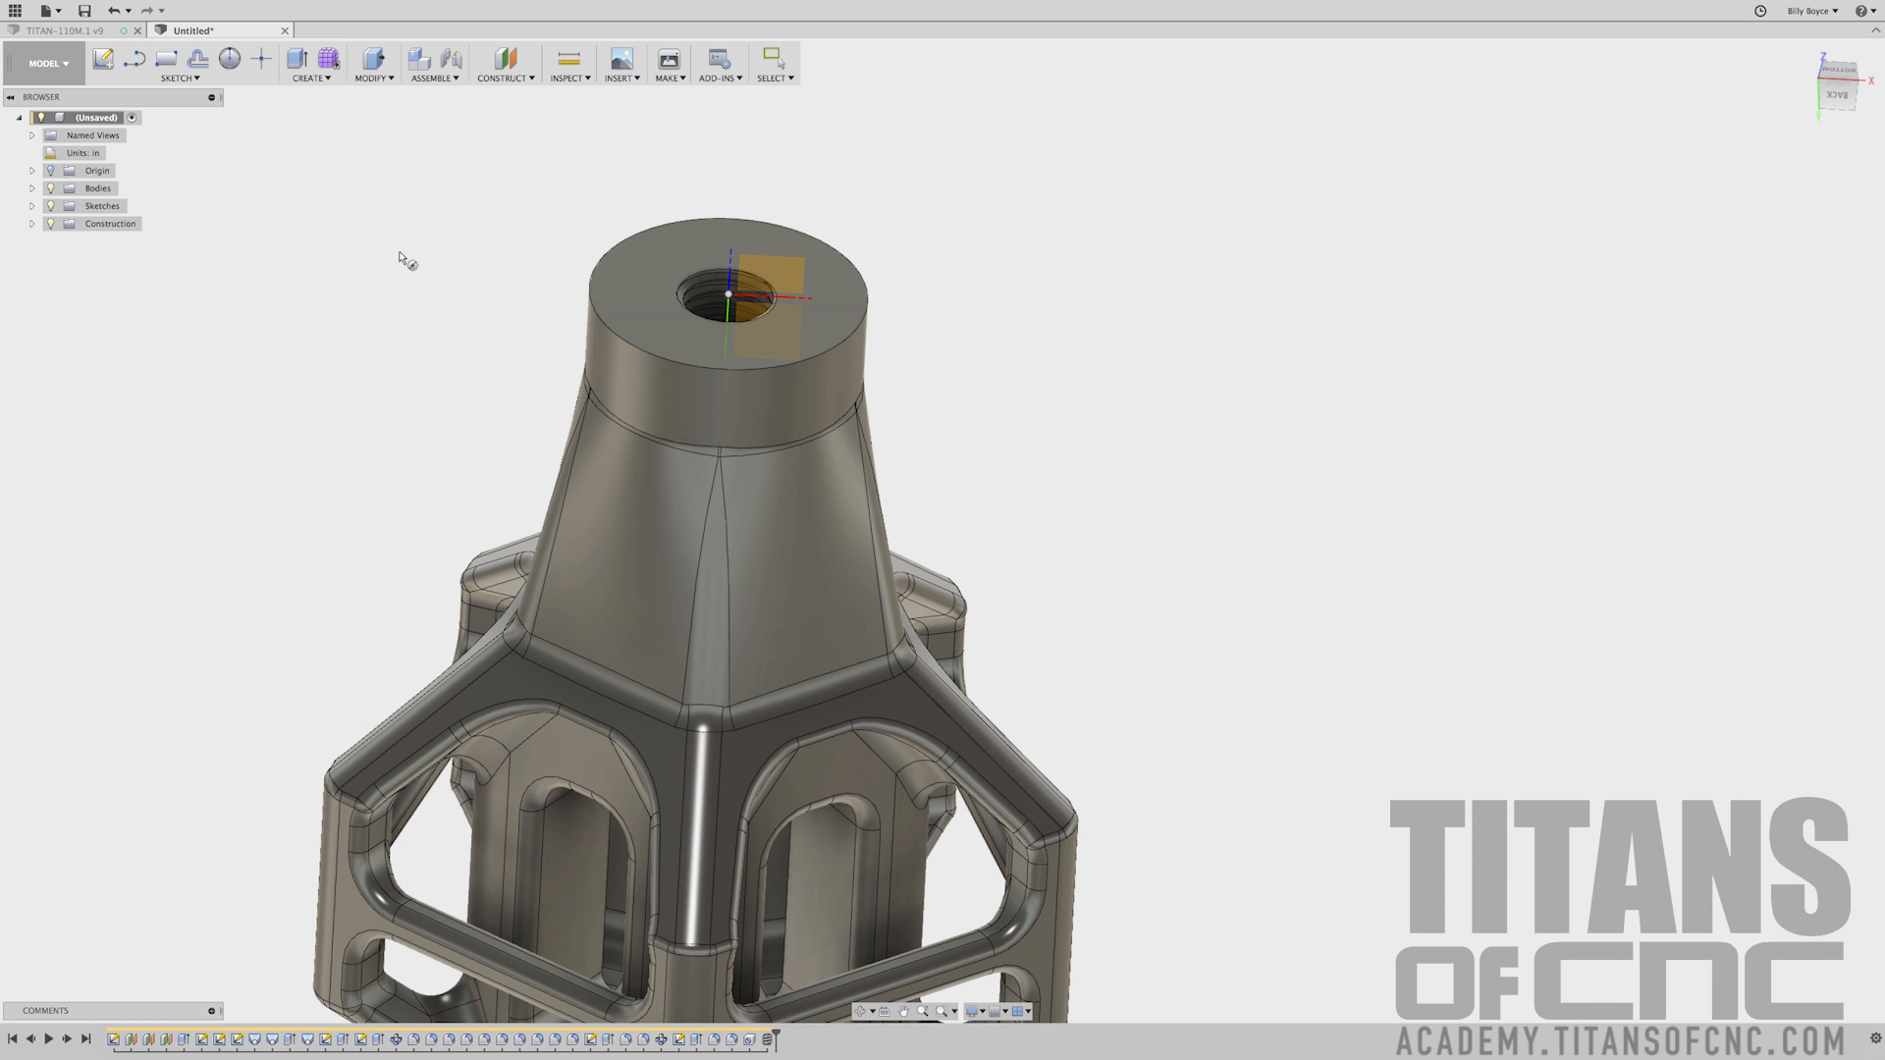
pyautogui.click(635, 300)
pyautogui.scroll(5, 966, 487)
pyautogui.click(966, 487)
pyautogui.scroll(3, 1009, 433)
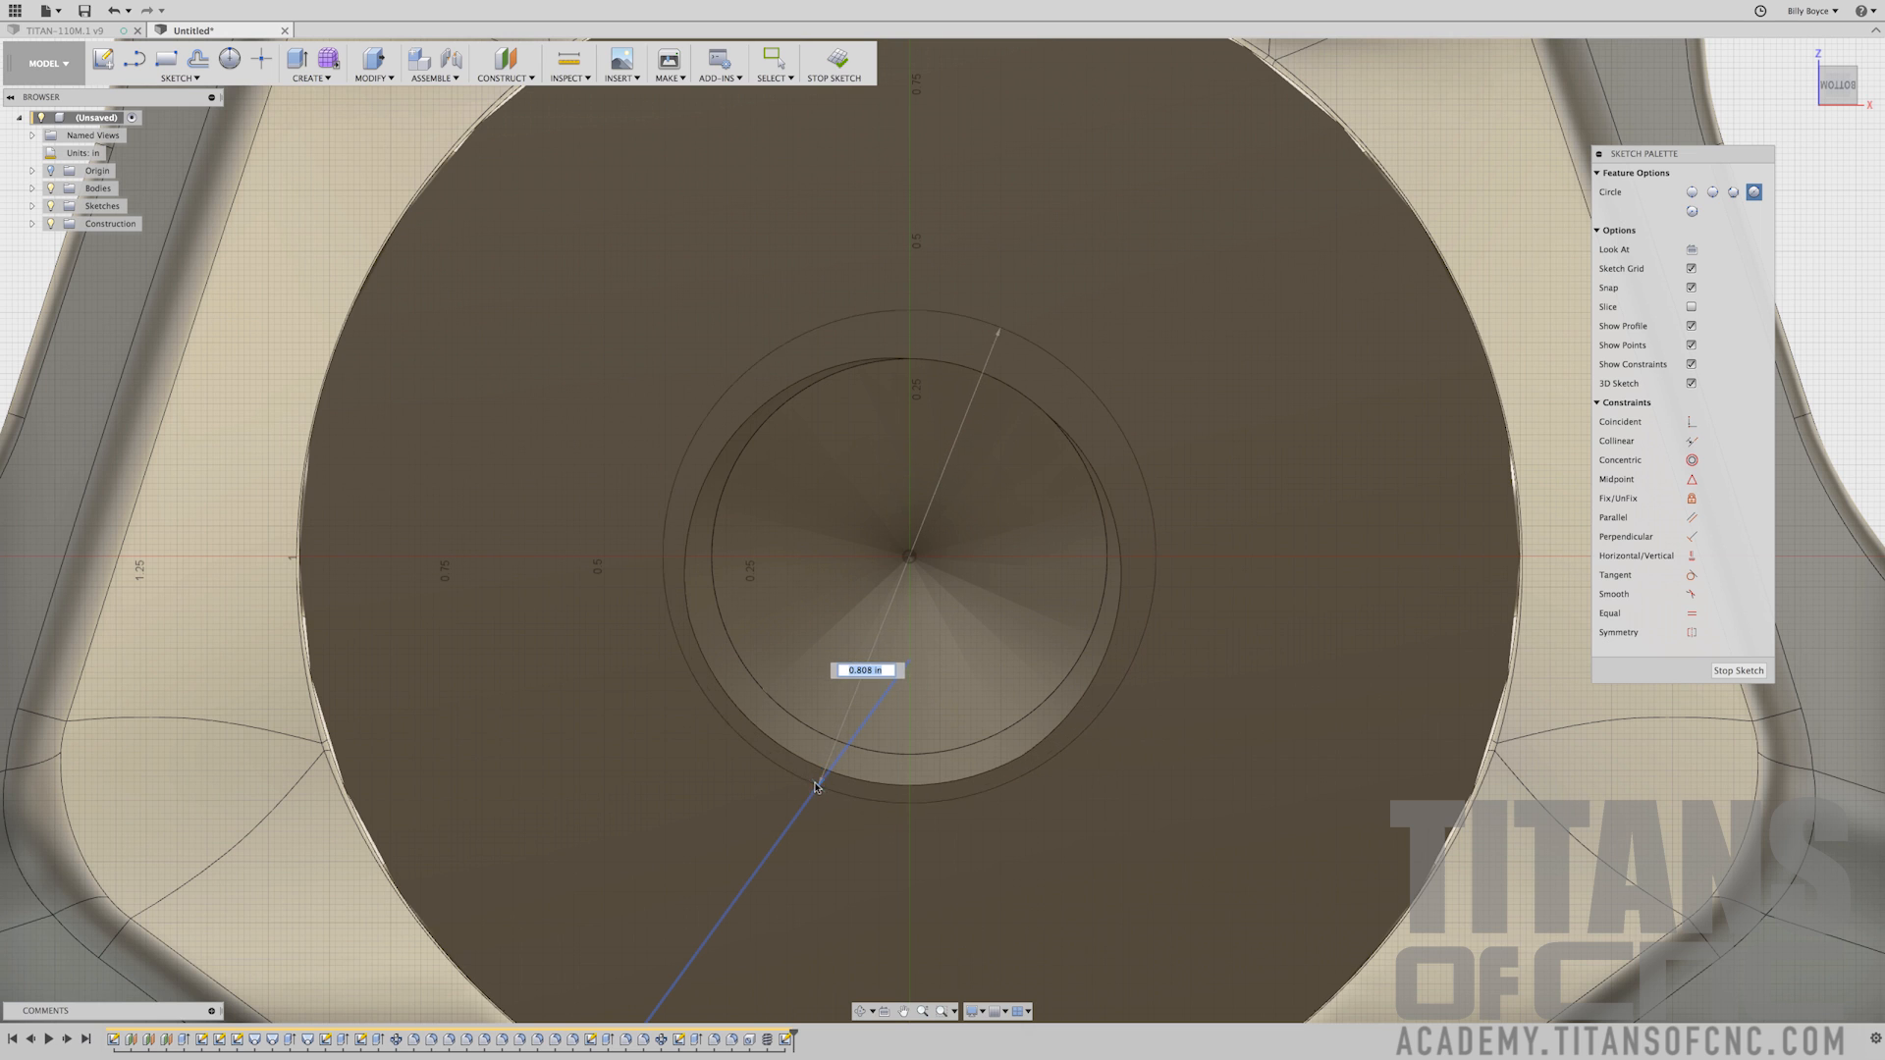
pyautogui.press('BackSpace')
pyautogui.write('.8')
pyautogui.press('Return')
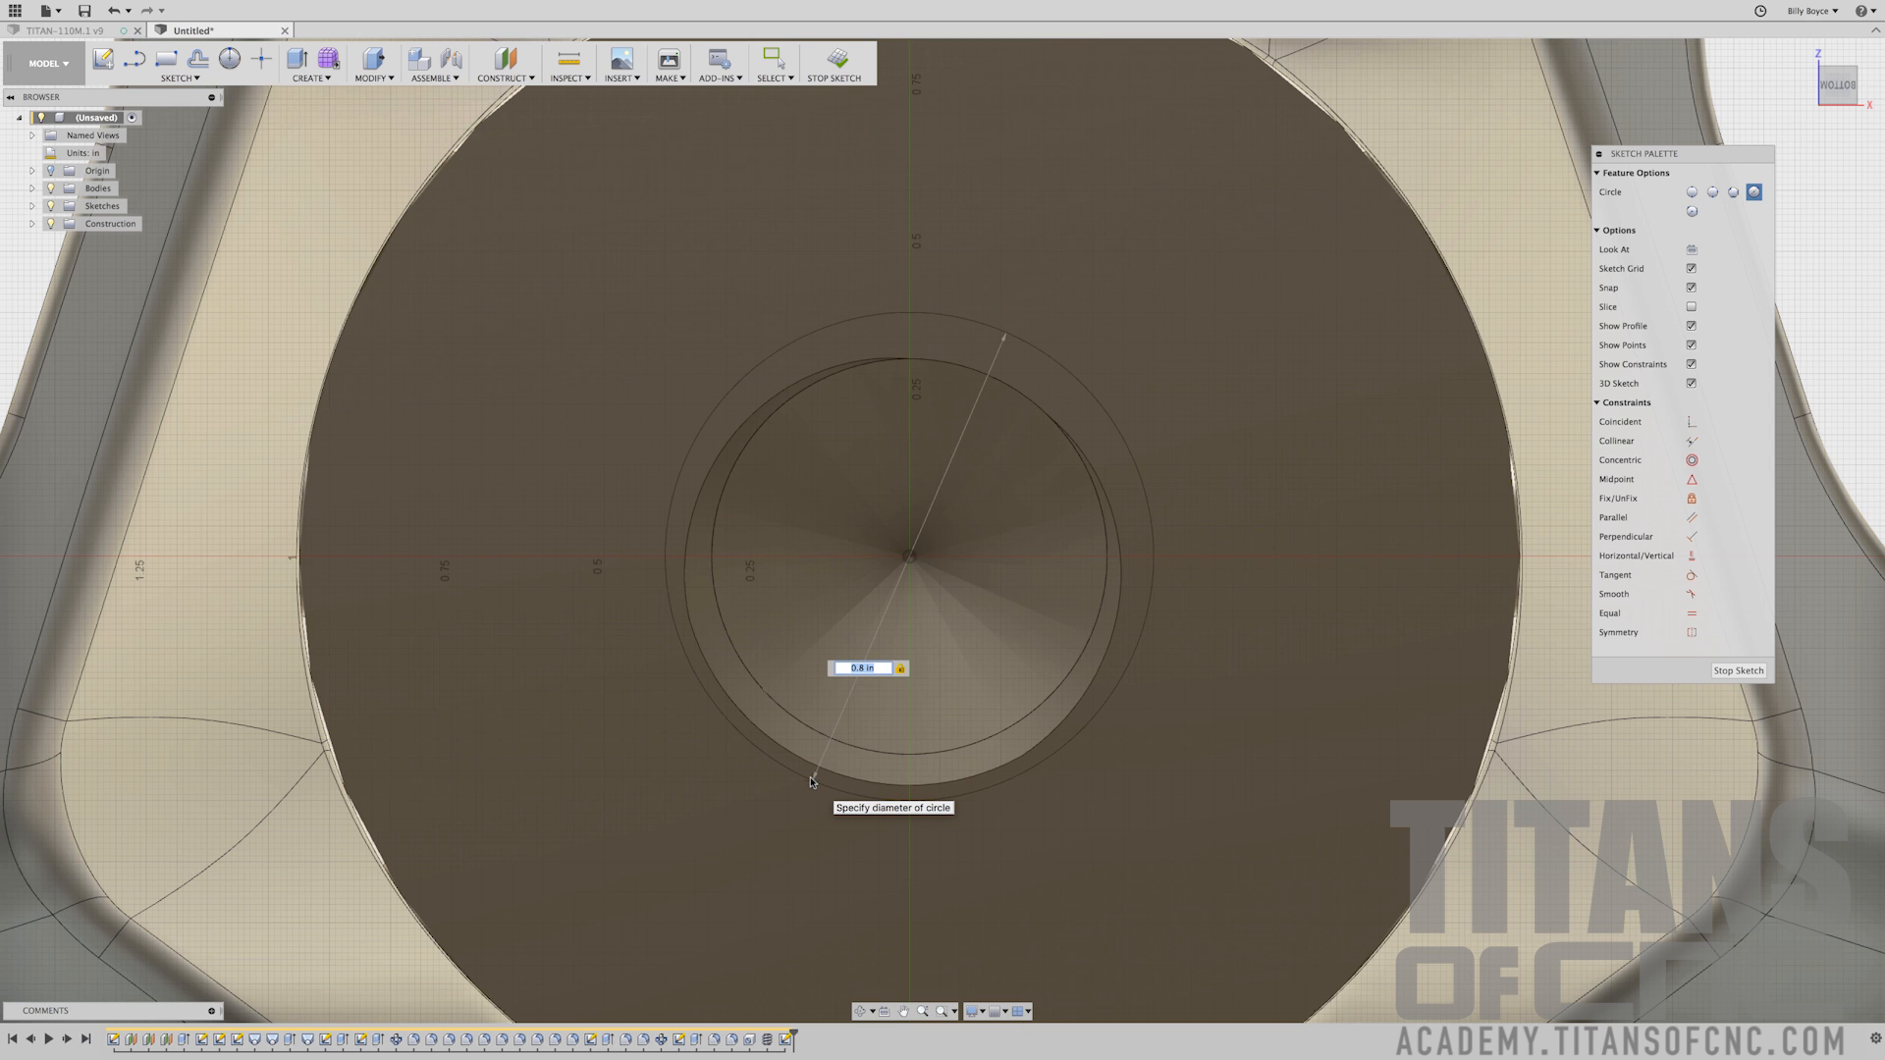
pyautogui.press('Return')
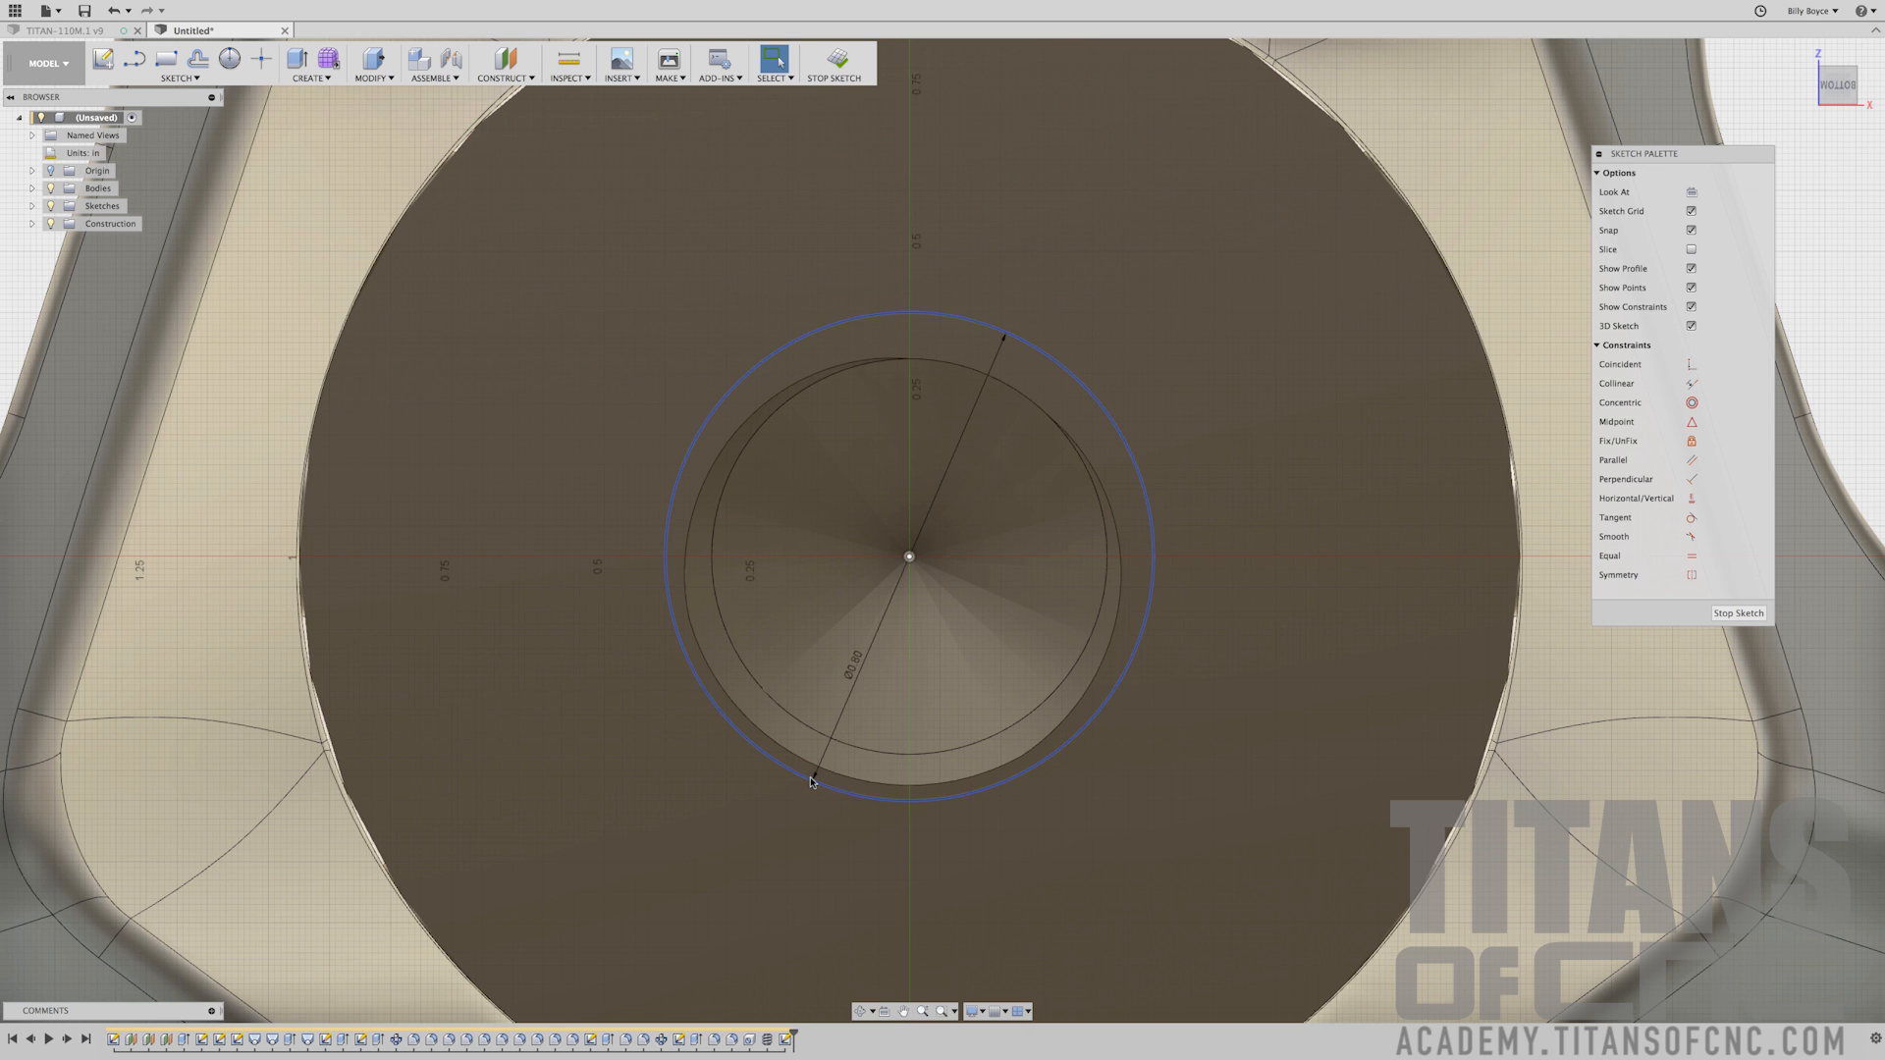
# Extrude both profiles inside the 0.8 in circle as a cut of -0.125 in with a -45 degree taper to chamfer the threaded hole's mouth
pyautogui.click(852, 509)
pyautogui.rightClick(850, 502)
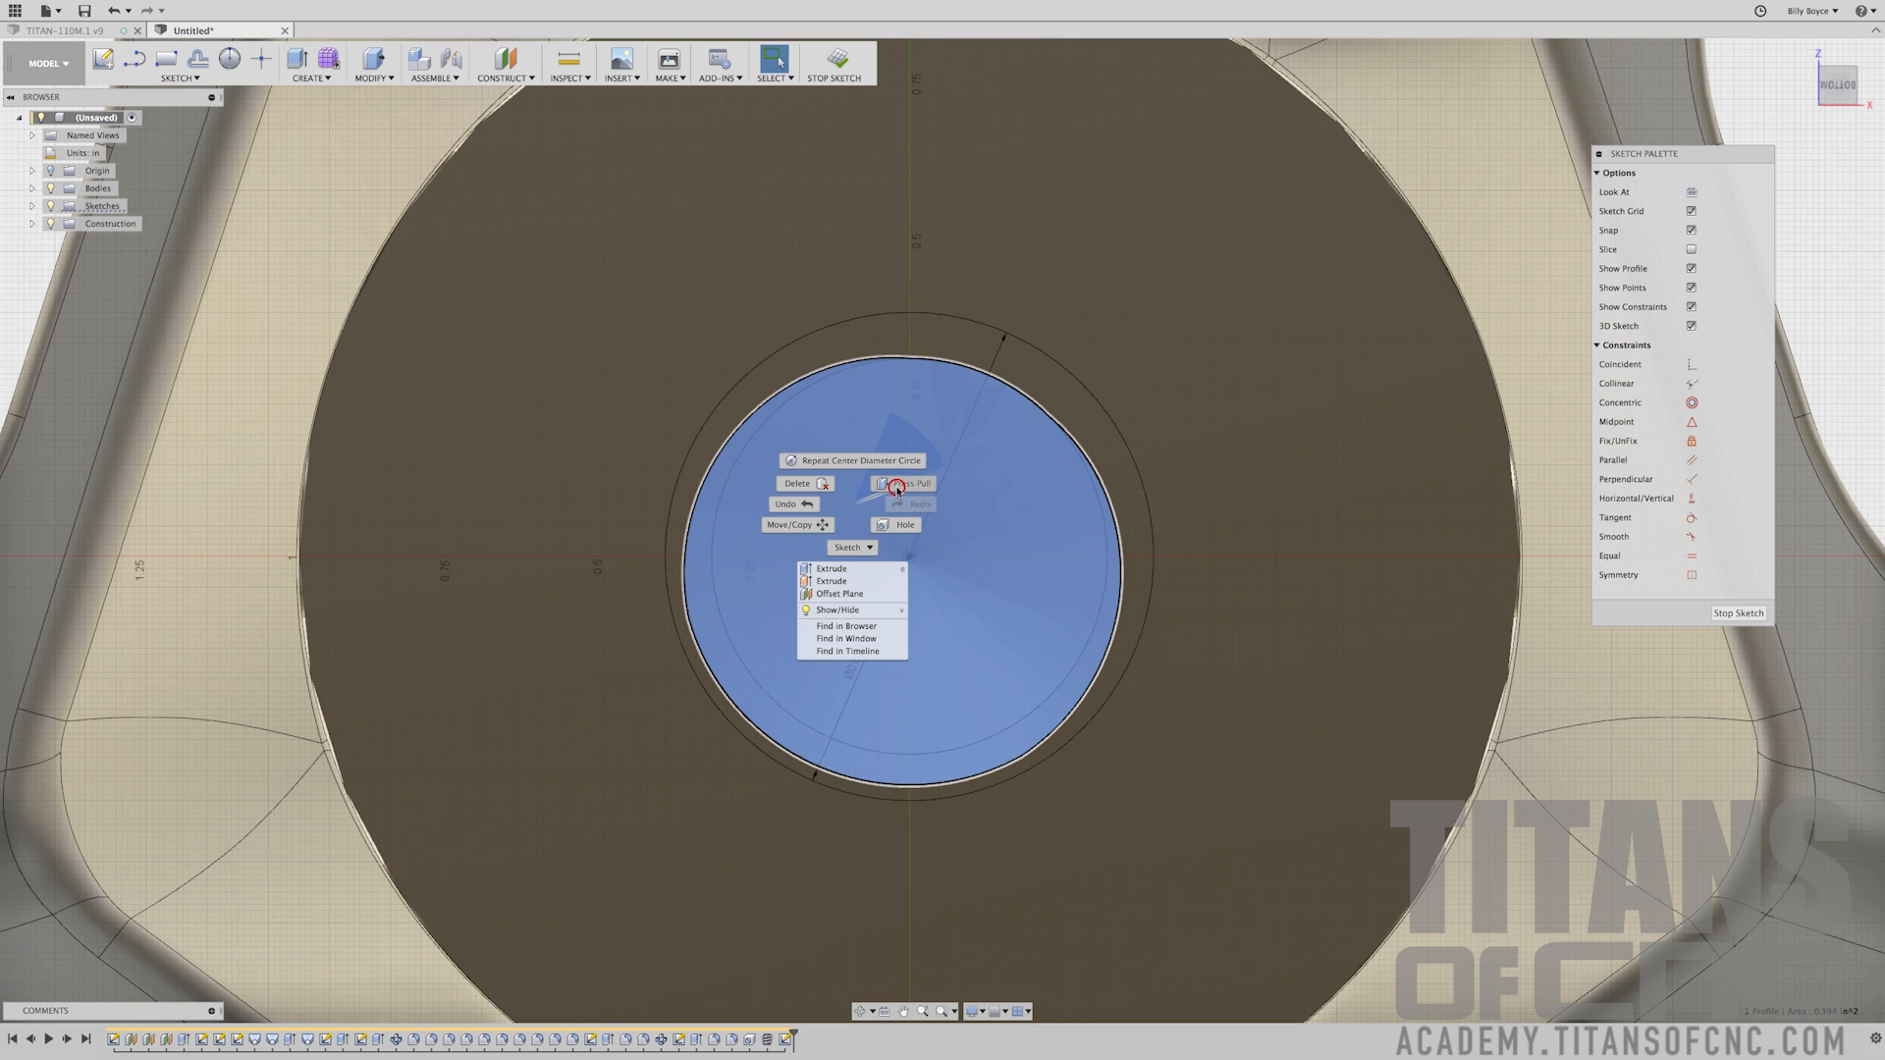
pyautogui.click(897, 487)
pyautogui.click(918, 336)
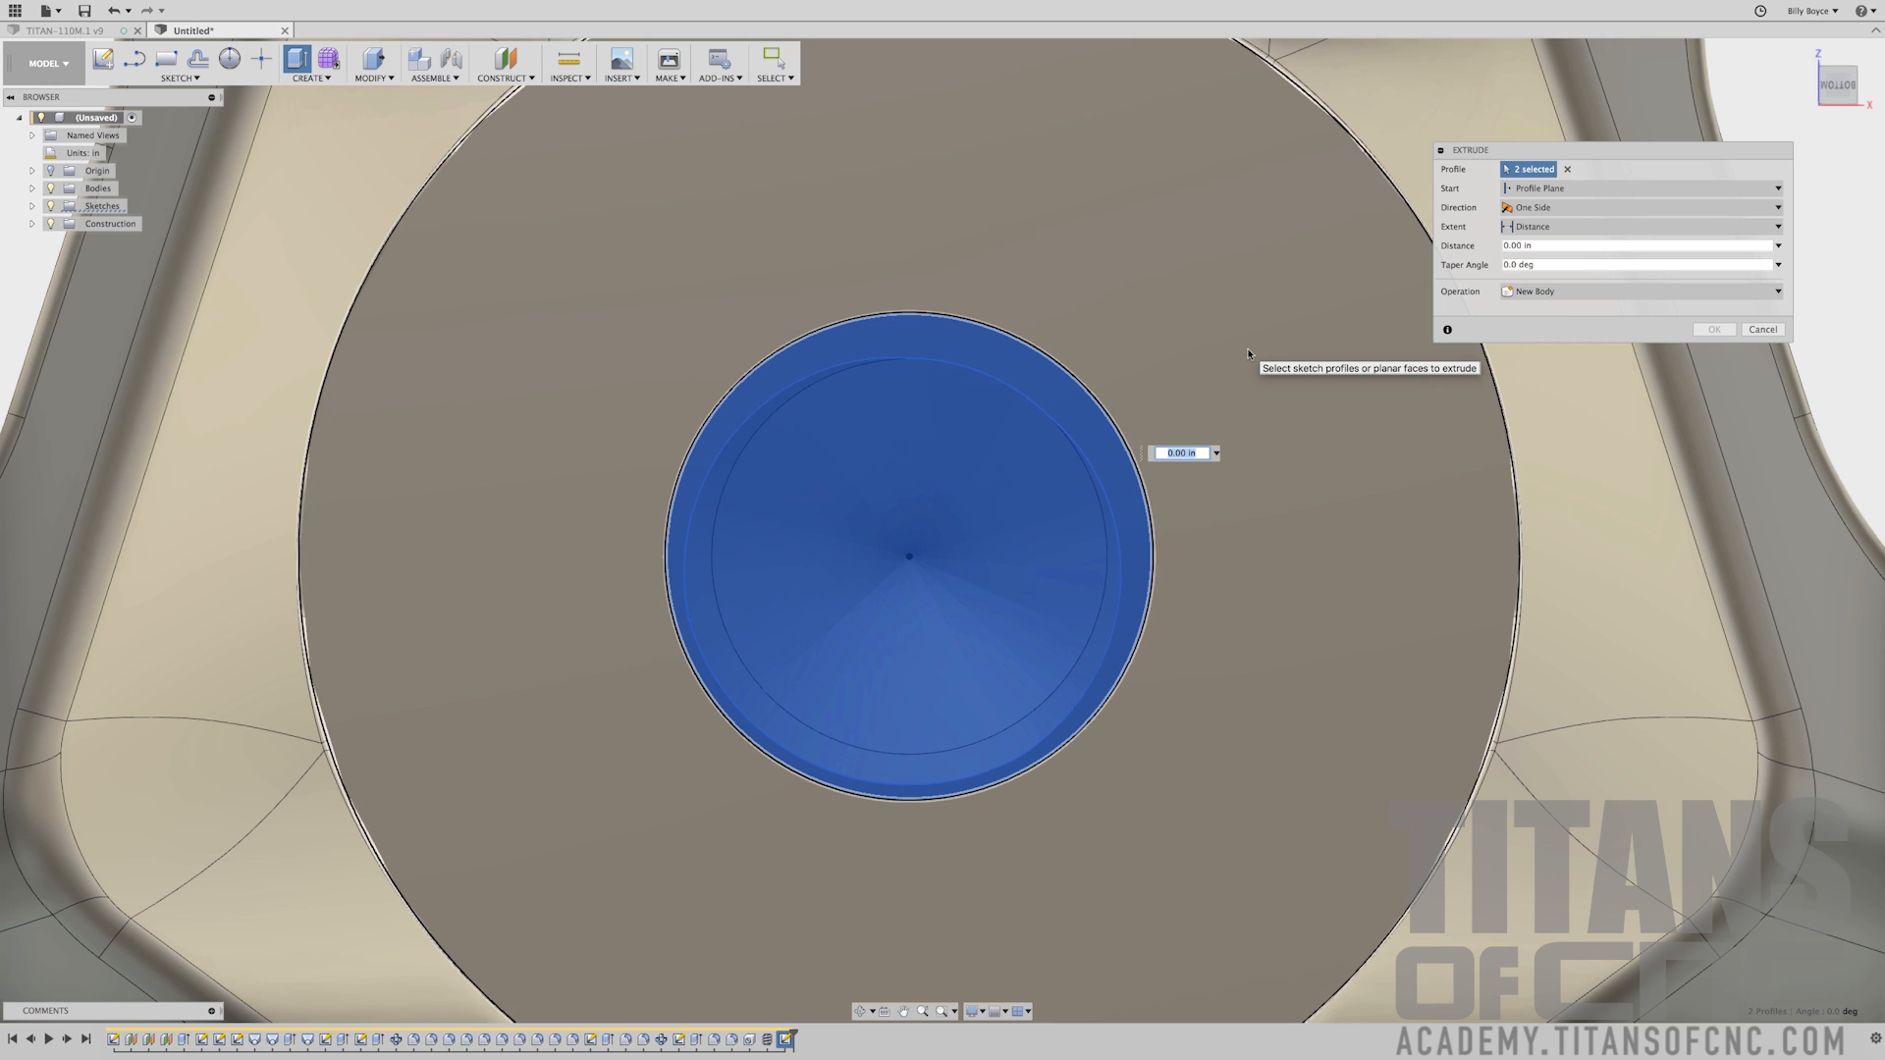
pyautogui.write('-.125')
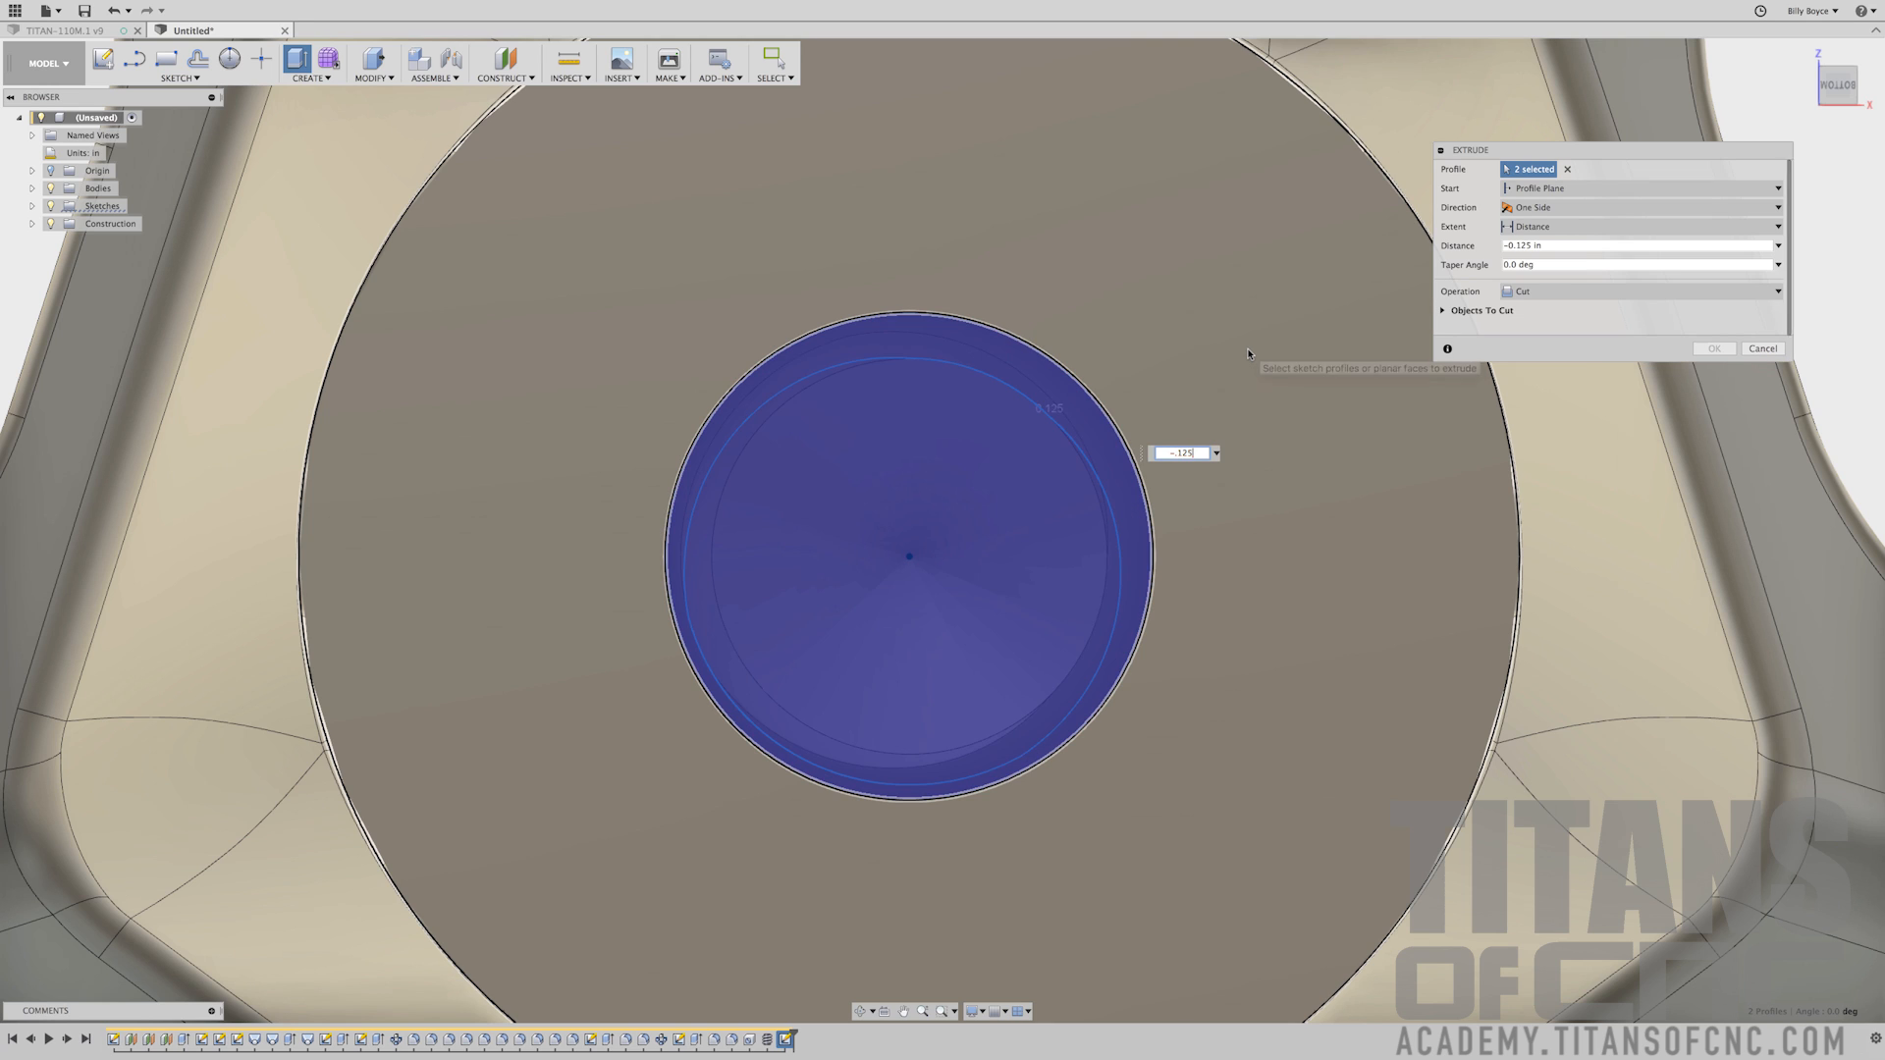
pyautogui.press('Tab')
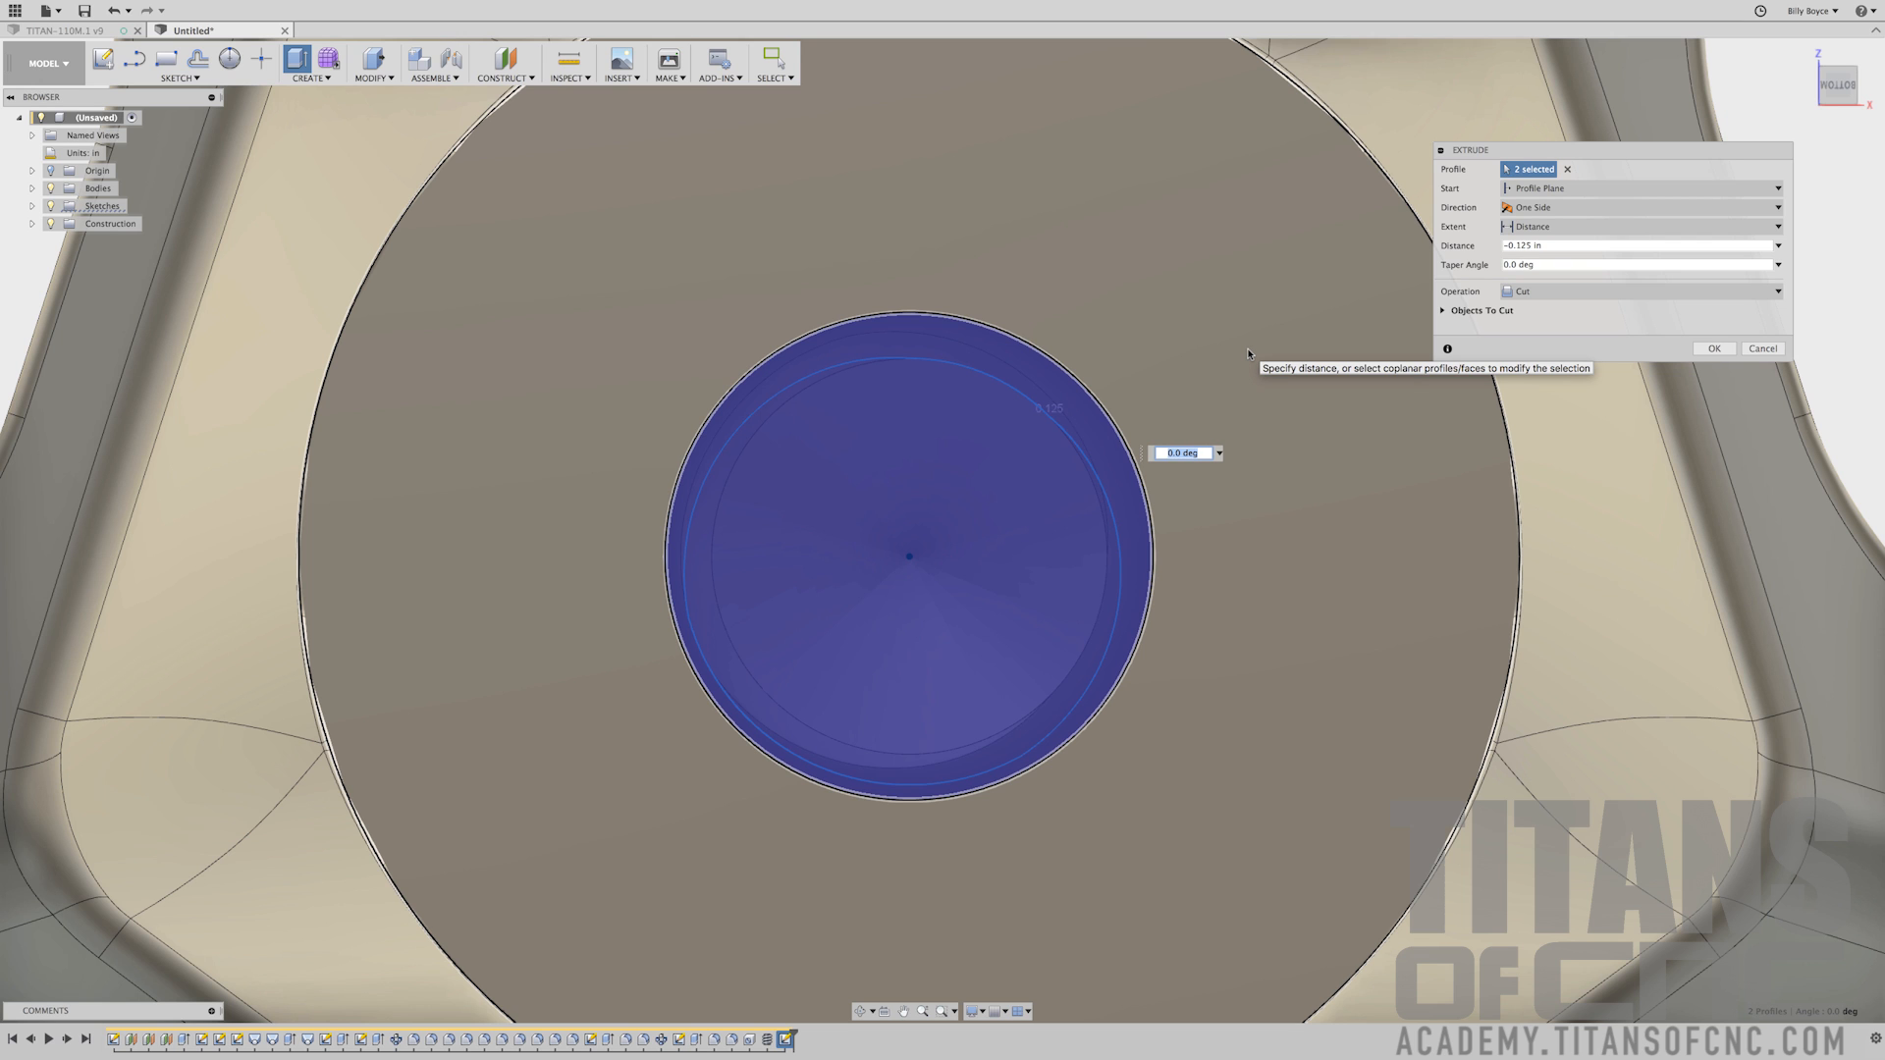
pyautogui.write('-45')
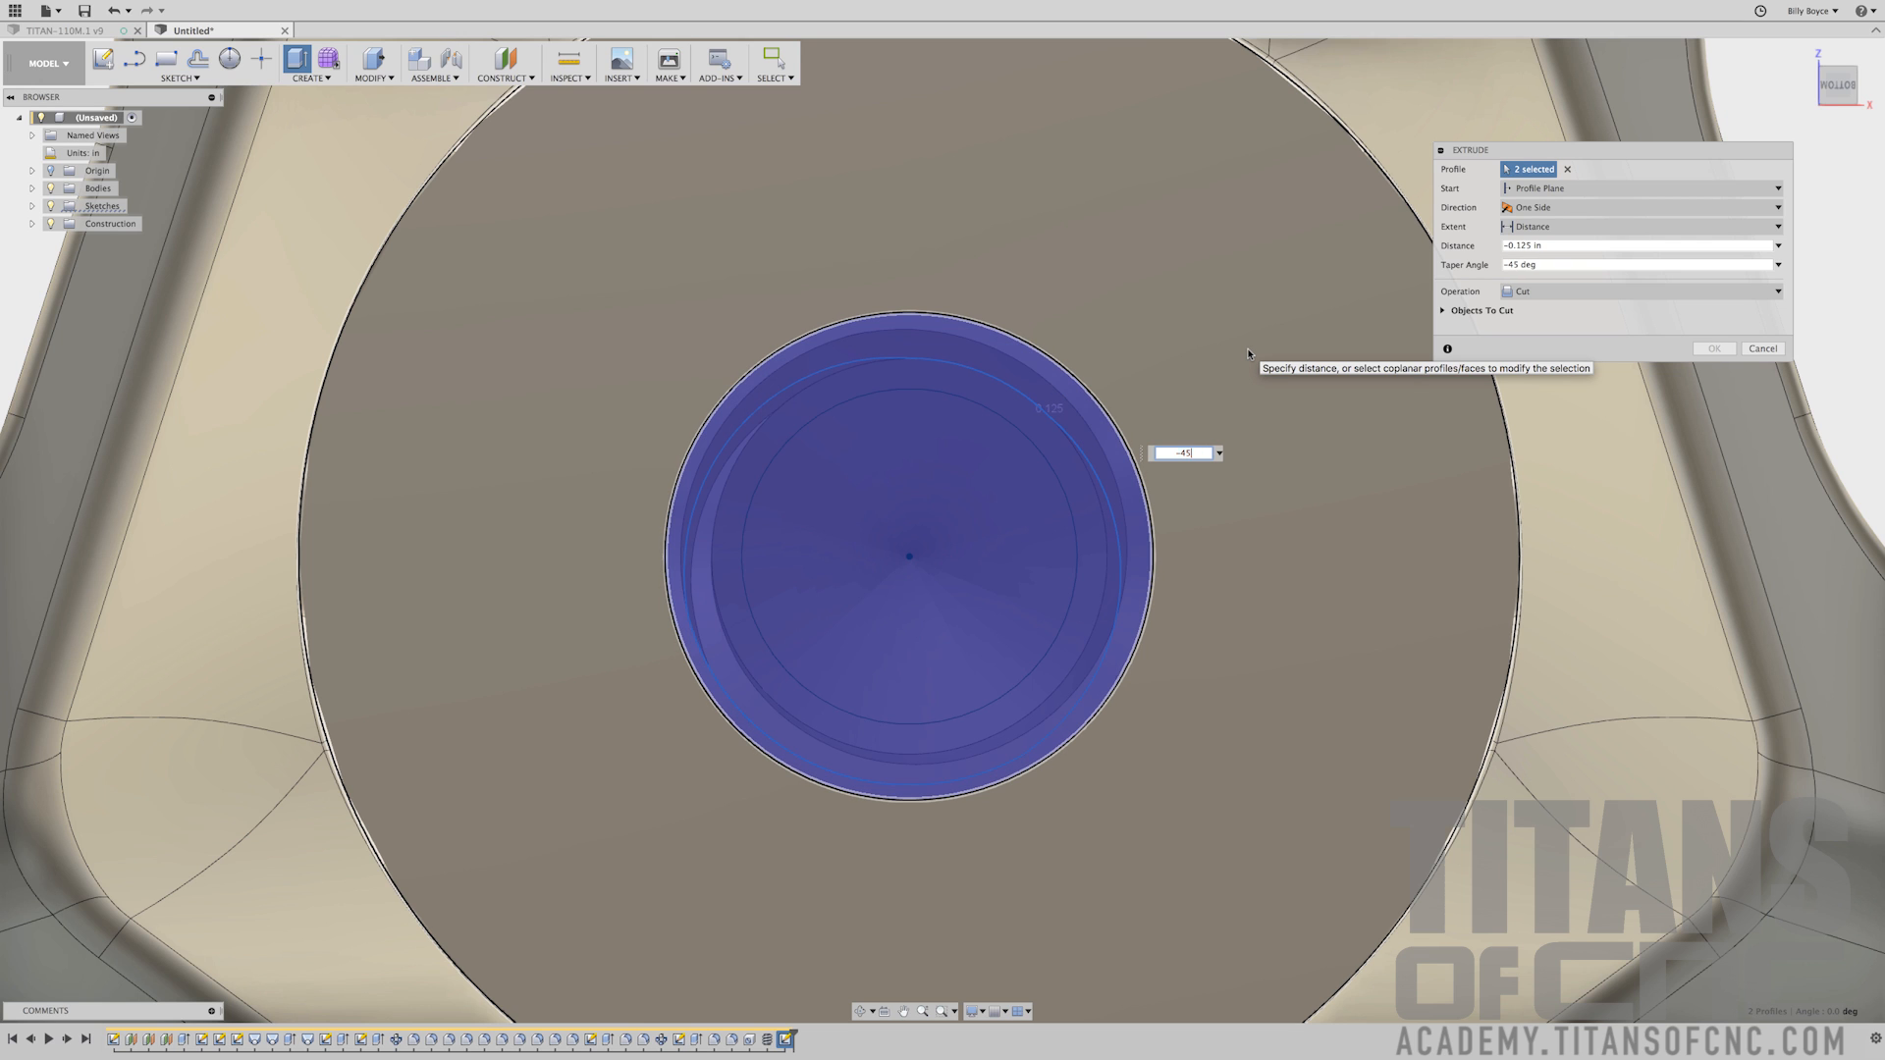
pyautogui.press('Return')
pyautogui.keyDown('shift'); pyautogui.moveTo(1139, 485); pyautogui.dragTo(1147, 390, button='middle'); pyautogui.keyUp('shift')
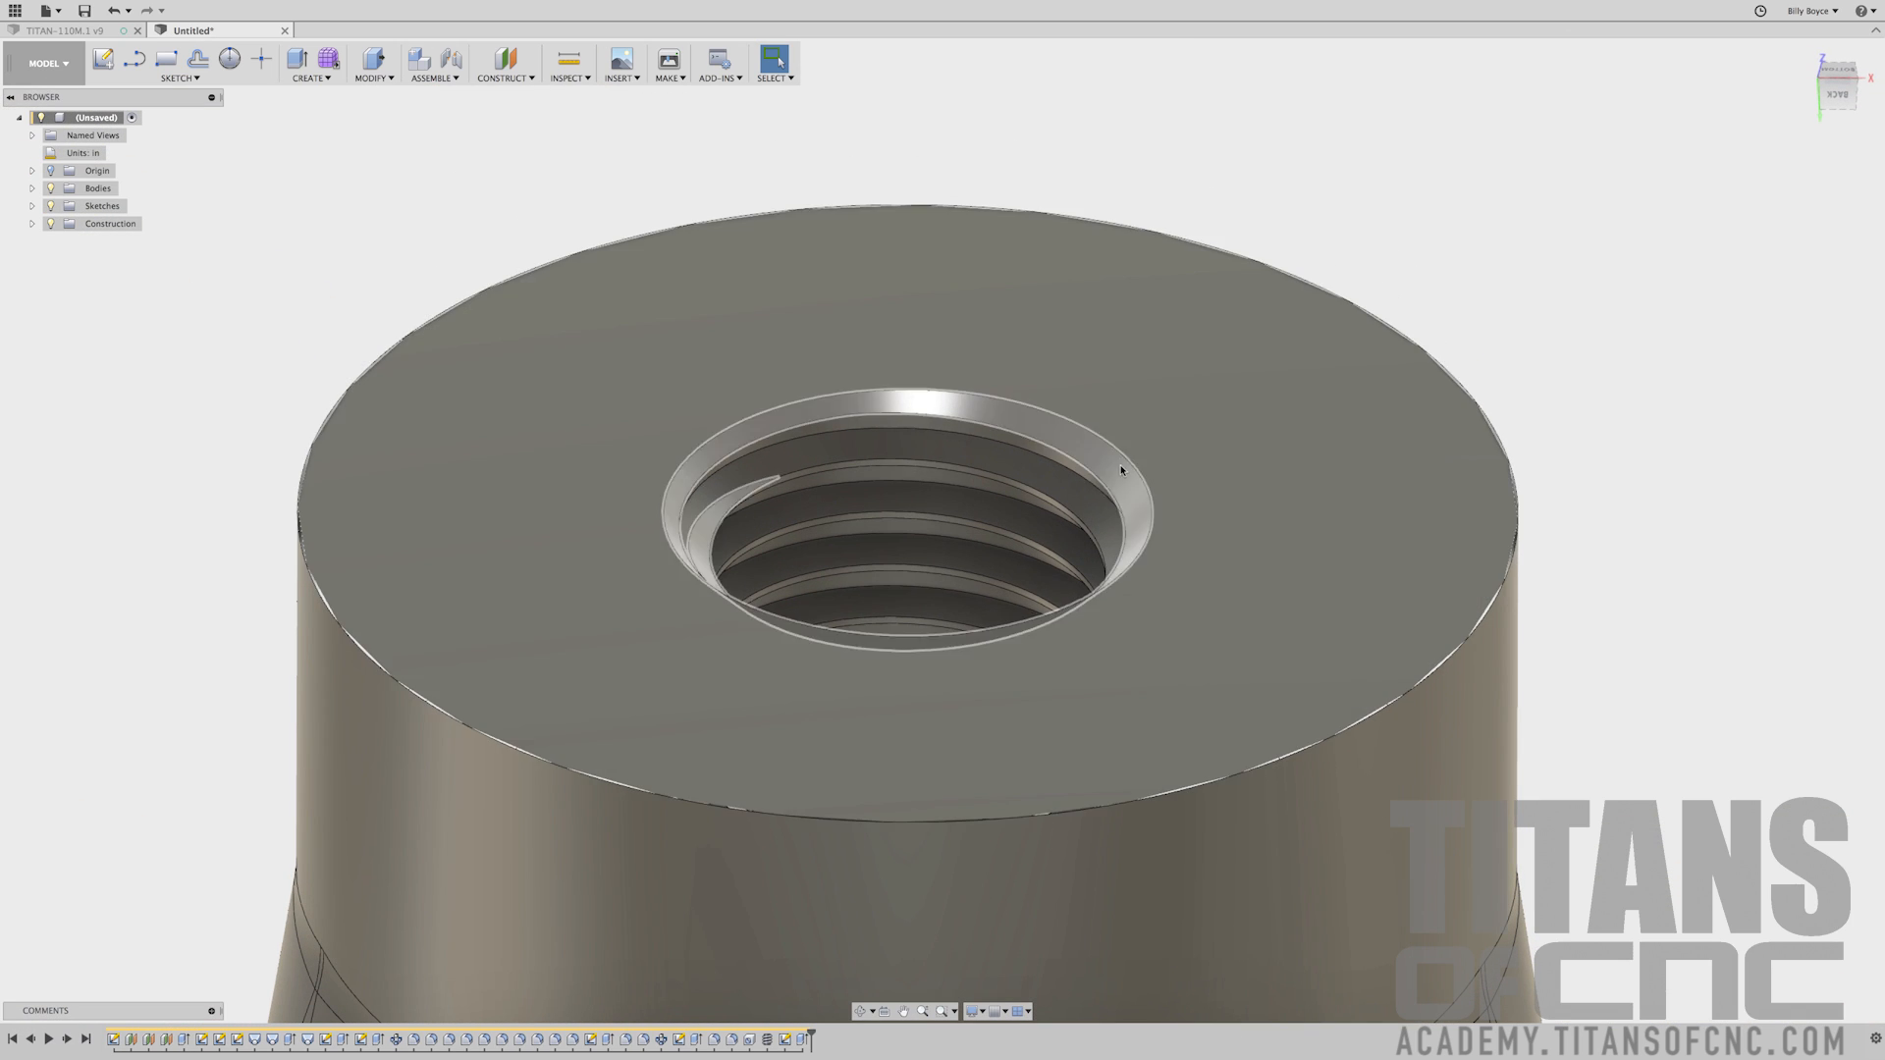
pyautogui.scroll(-4, 1458, 532)
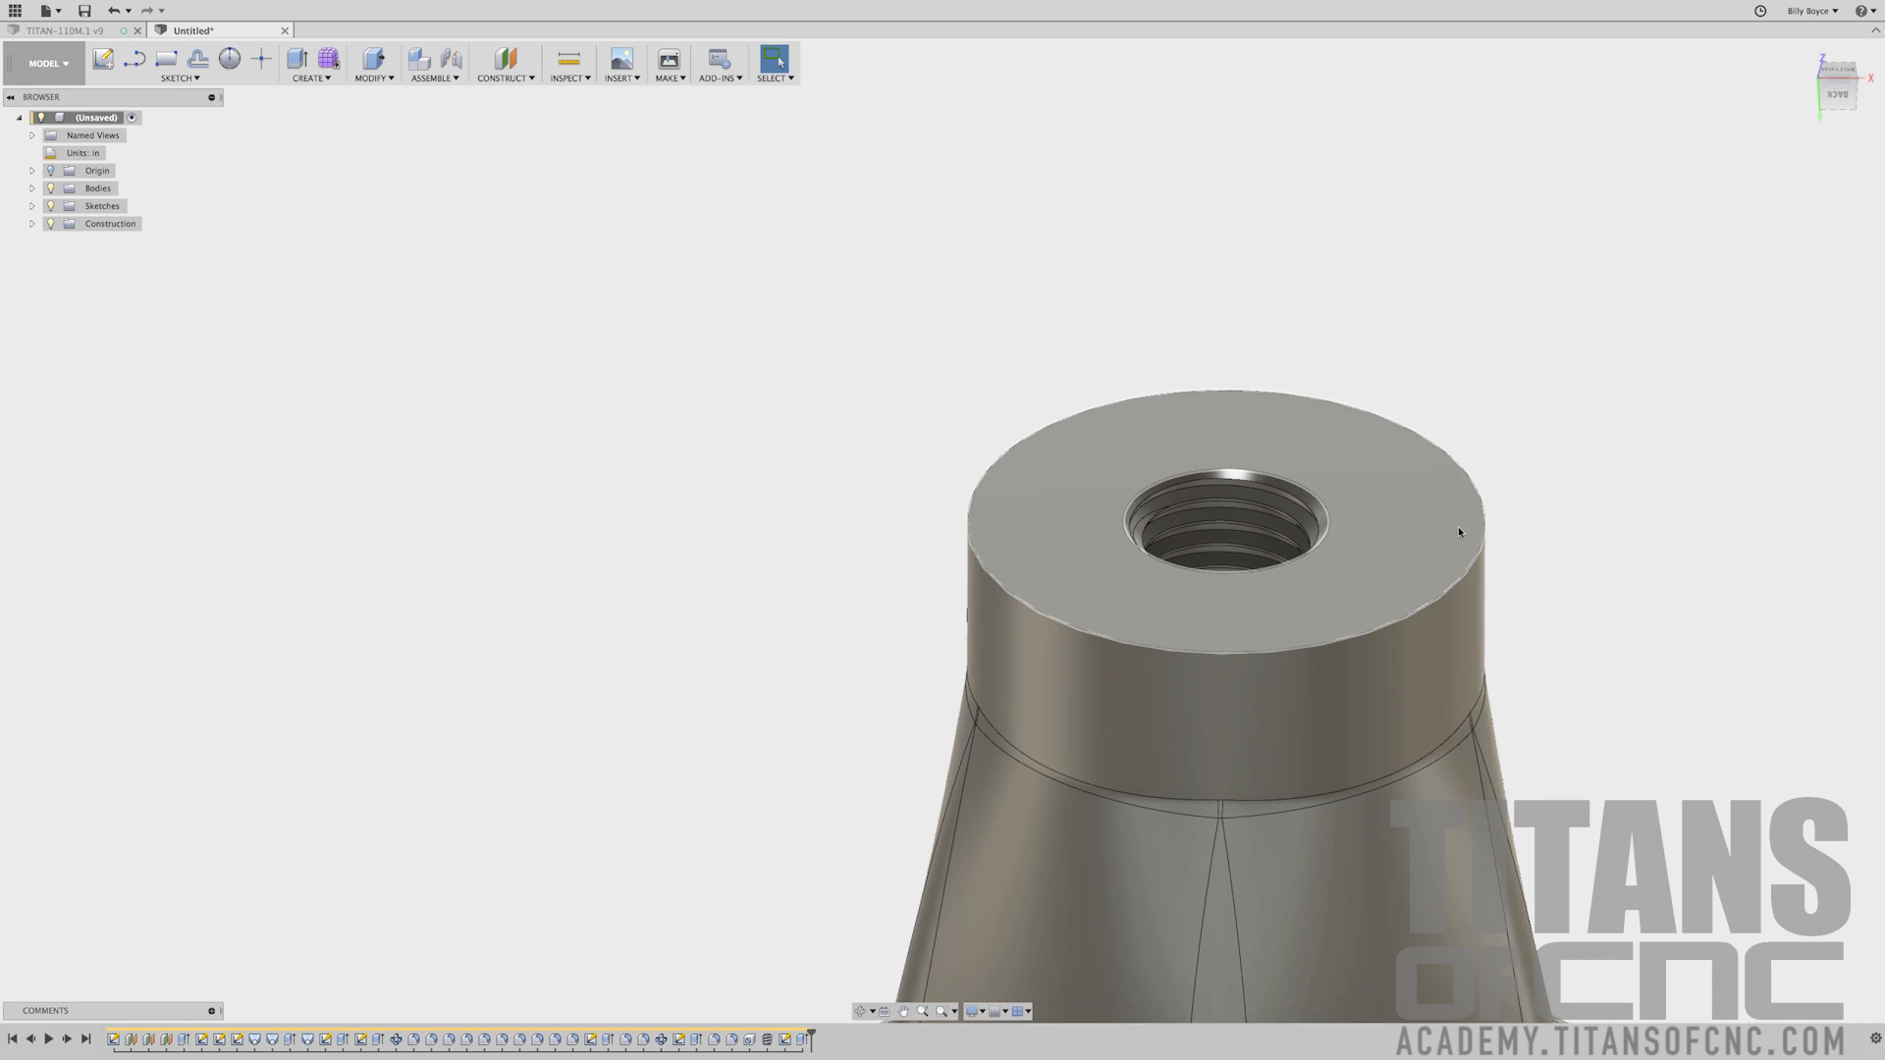
pyautogui.click(1805, 57)
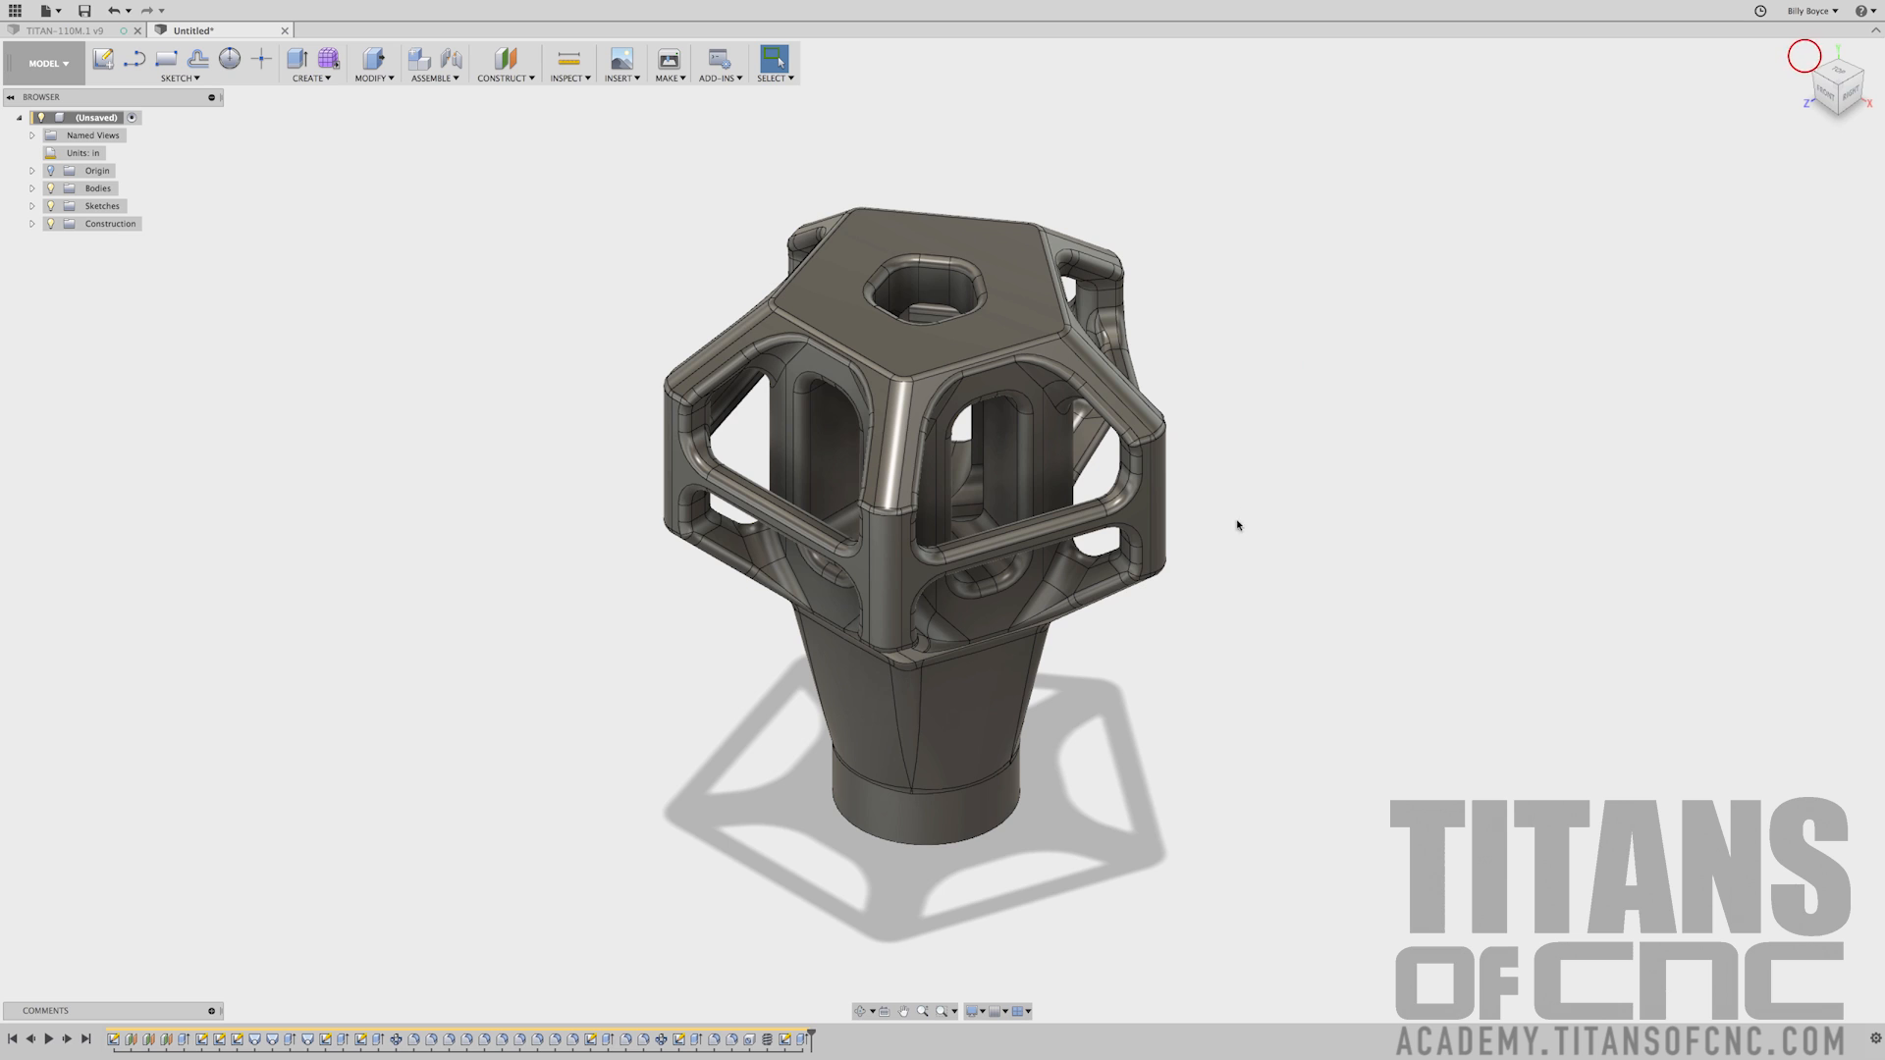
pyautogui.scroll(2, 1283, 463)
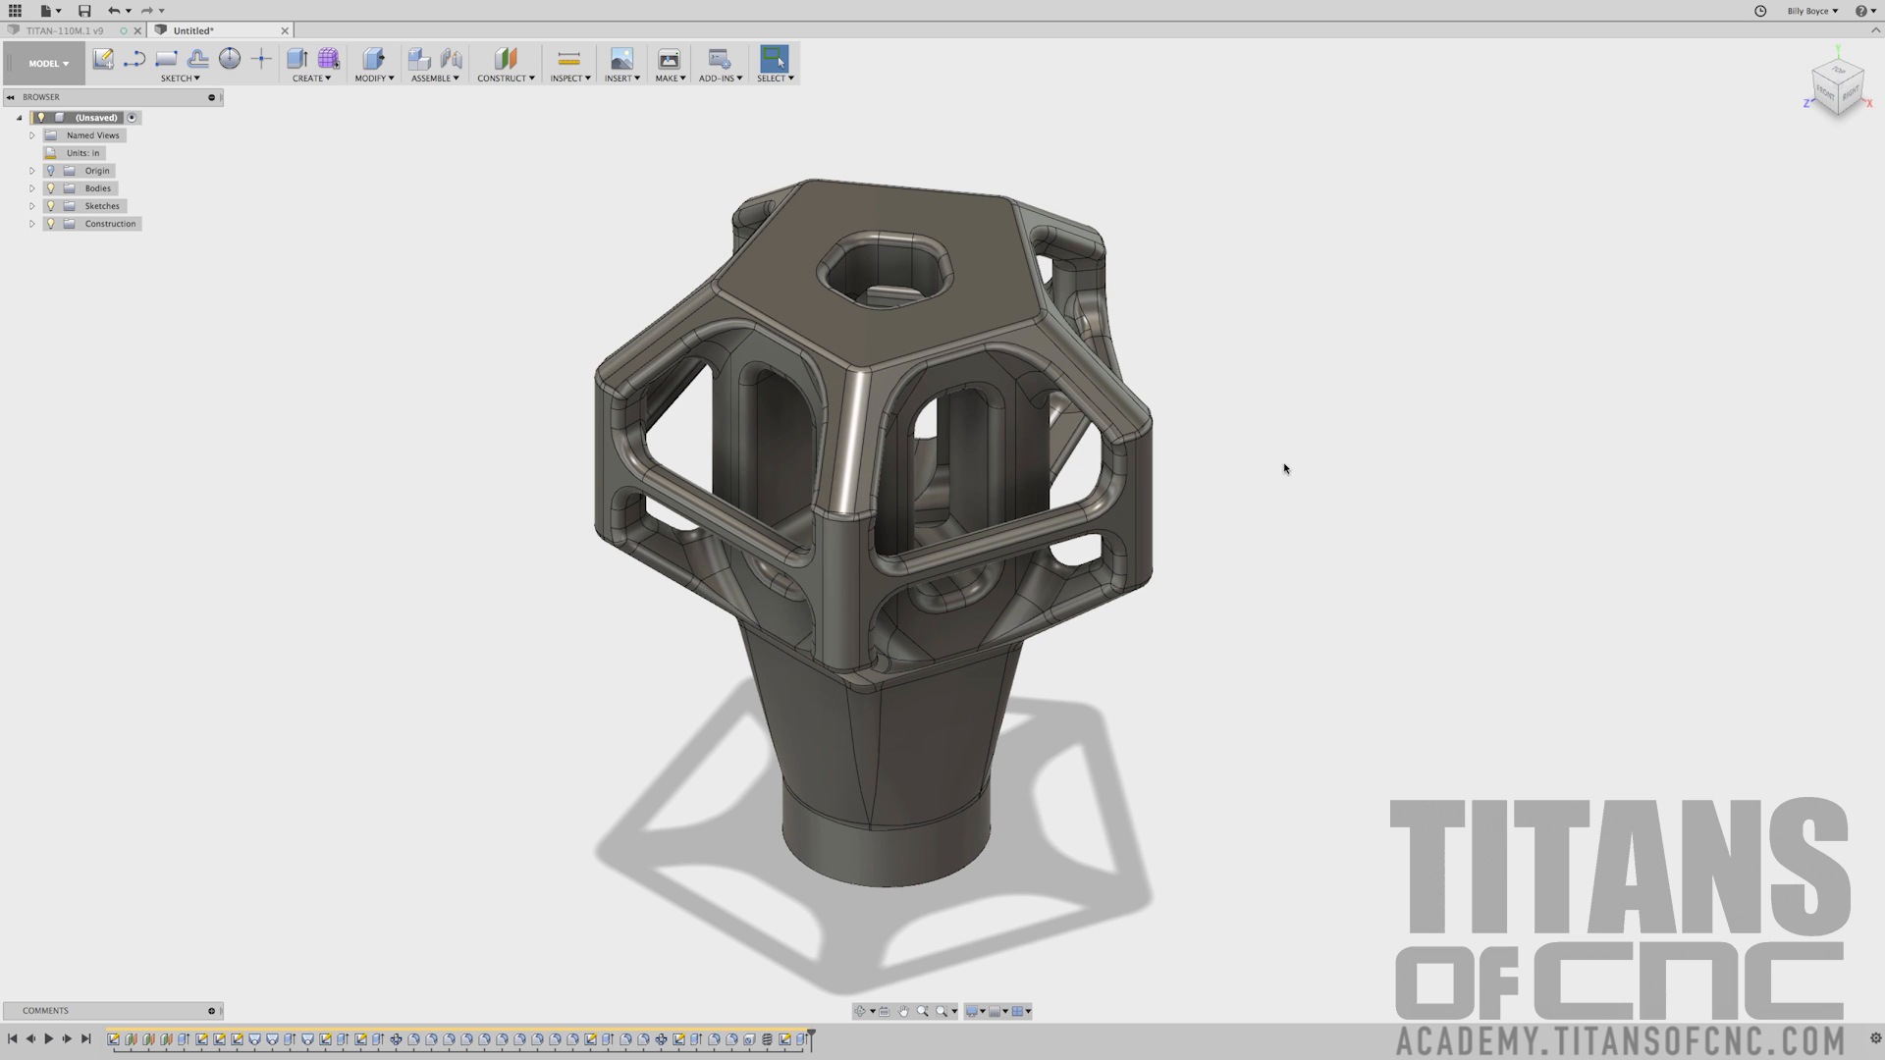